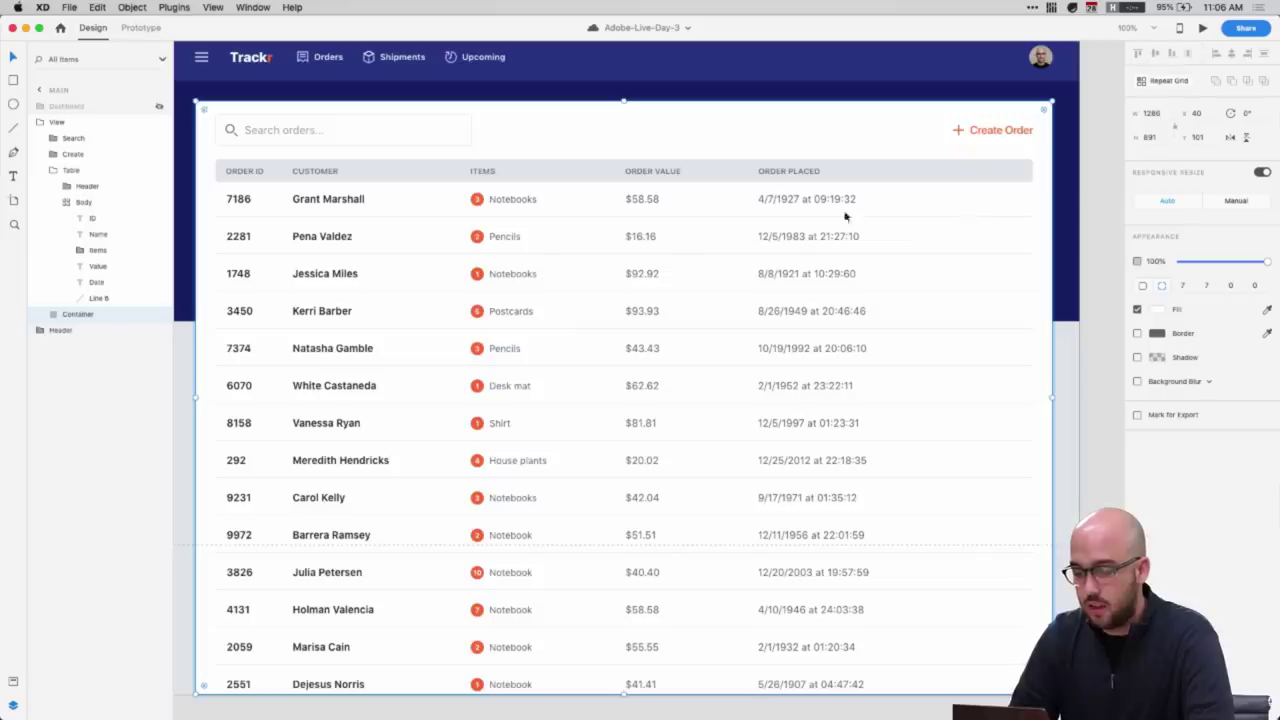
# - Draw a circle about 29 px wide at the end of the first order row and nudge it to about X 1256, Y 231
pyautogui.keyDown('super'); pyautogui.click(817, 200); pyautogui.keyUp('super')
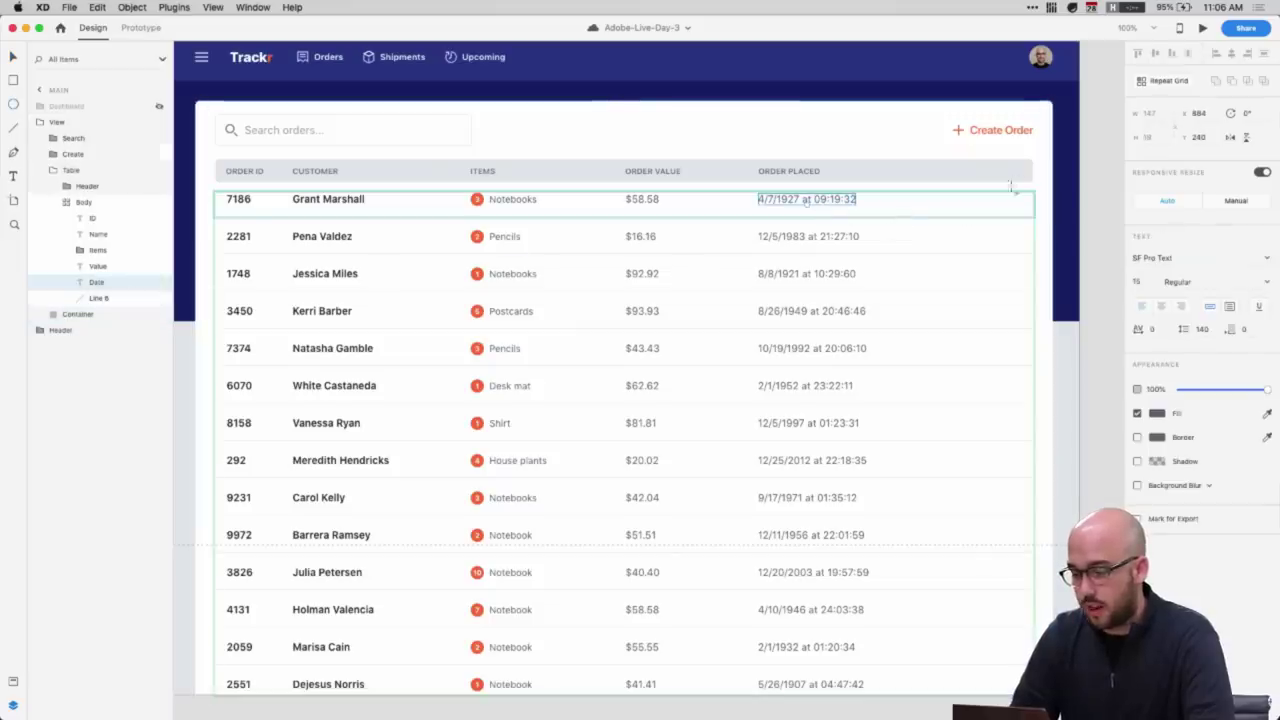
pyautogui.moveTo(1007, 192); pyautogui.dragTo(1027, 212)
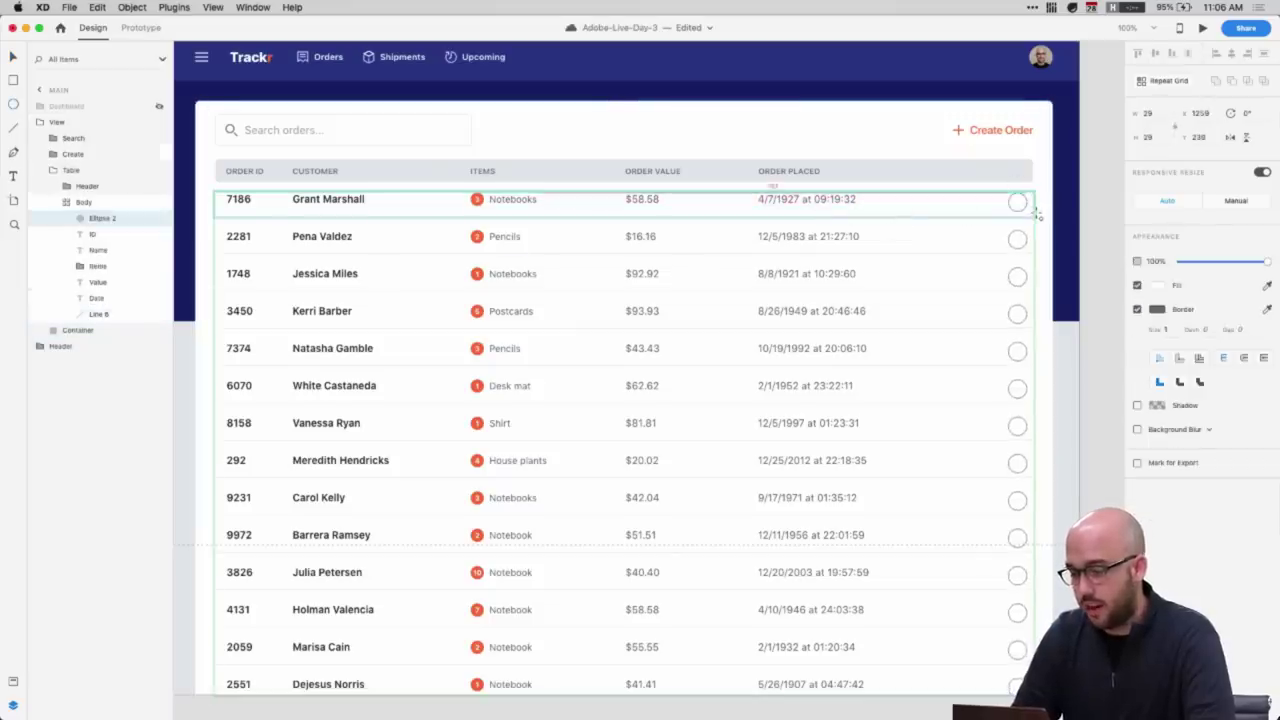
pyautogui.press('Up')
pyautogui.press('Up')
pyautogui.press('Up')
pyautogui.press('Up')
pyautogui.press('Up')
pyautogui.press('Up')
pyautogui.press('Up')
pyautogui.press('Right')
pyautogui.press('Right')
pyautogui.press('Right')
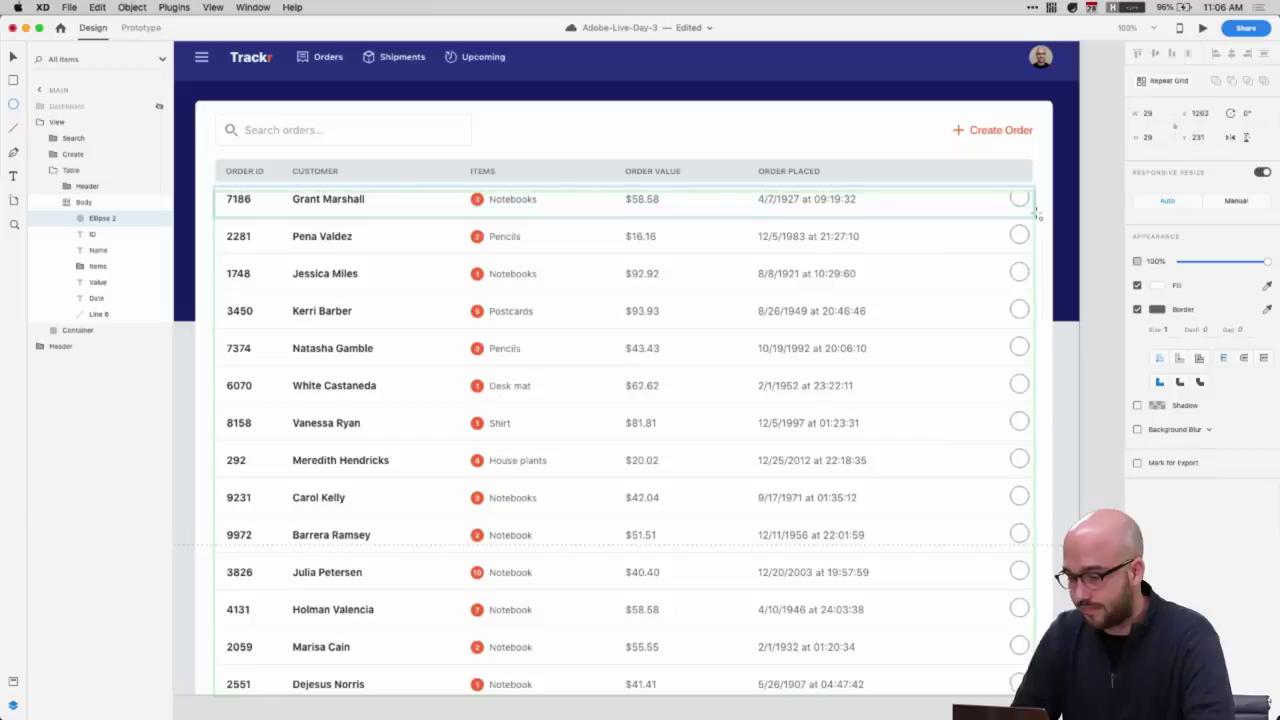
pyautogui.press('Right')
pyautogui.press('Right')
pyautogui.press('Right')
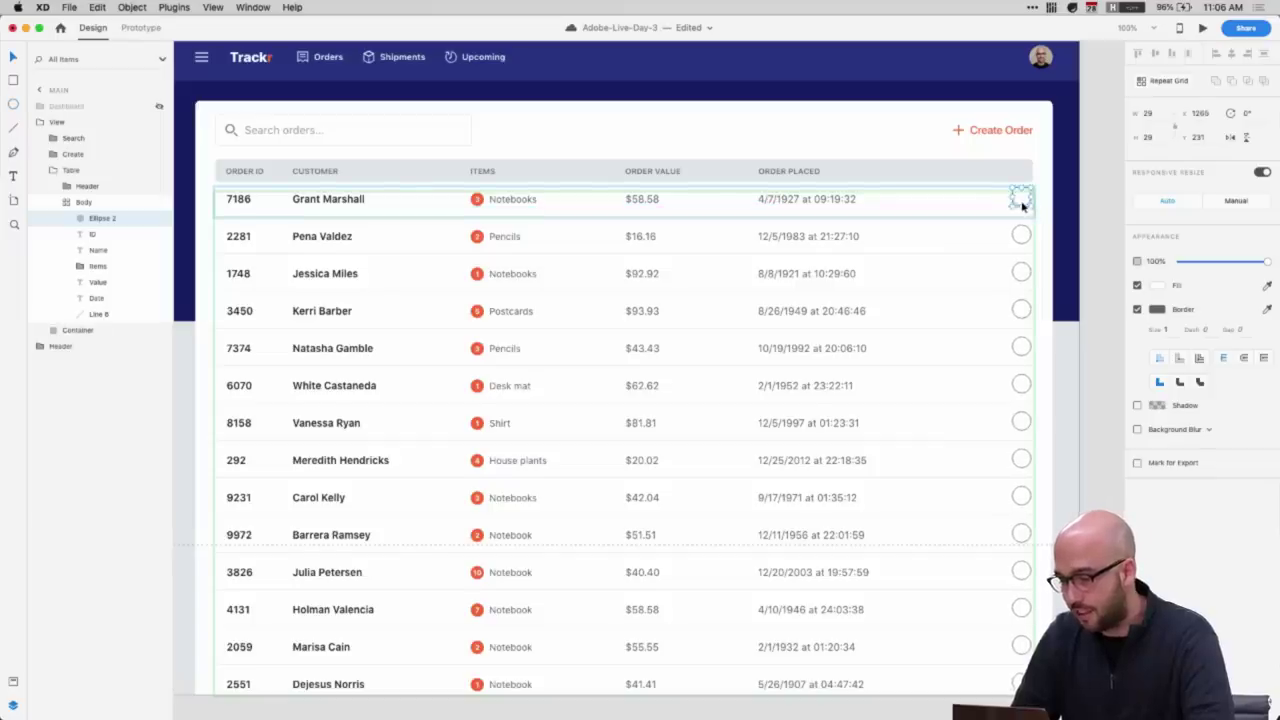
pyautogui.press('Right')
pyautogui.press('Right')
pyautogui.press('Right')
pyautogui.press('Left')
pyautogui.press('Left')
pyautogui.press('Left')
pyautogui.press('Left')
pyautogui.press('Left')
pyautogui.press('Left')
pyautogui.press('Left')
pyautogui.press('Left')
pyautogui.press('Left')
pyautogui.press('Left')
pyautogui.press('Left')
pyautogui.press('Left')
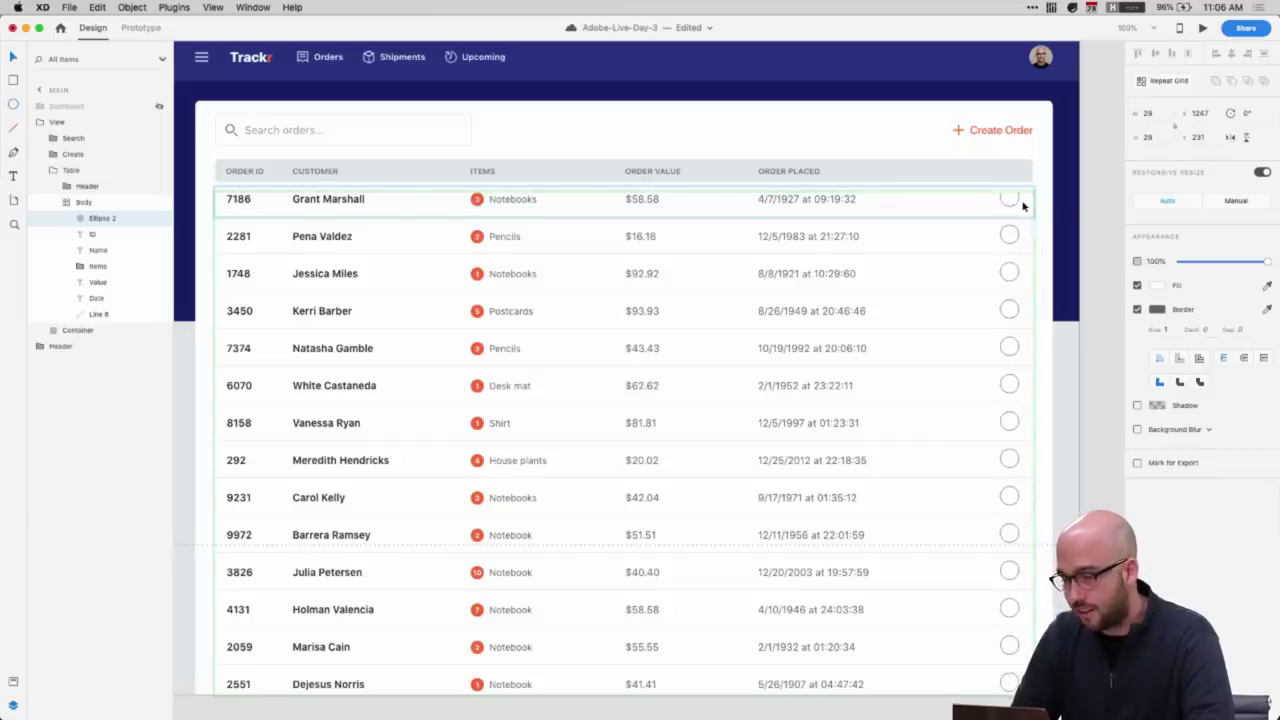
pyautogui.press('Down')
pyautogui.press('Down')
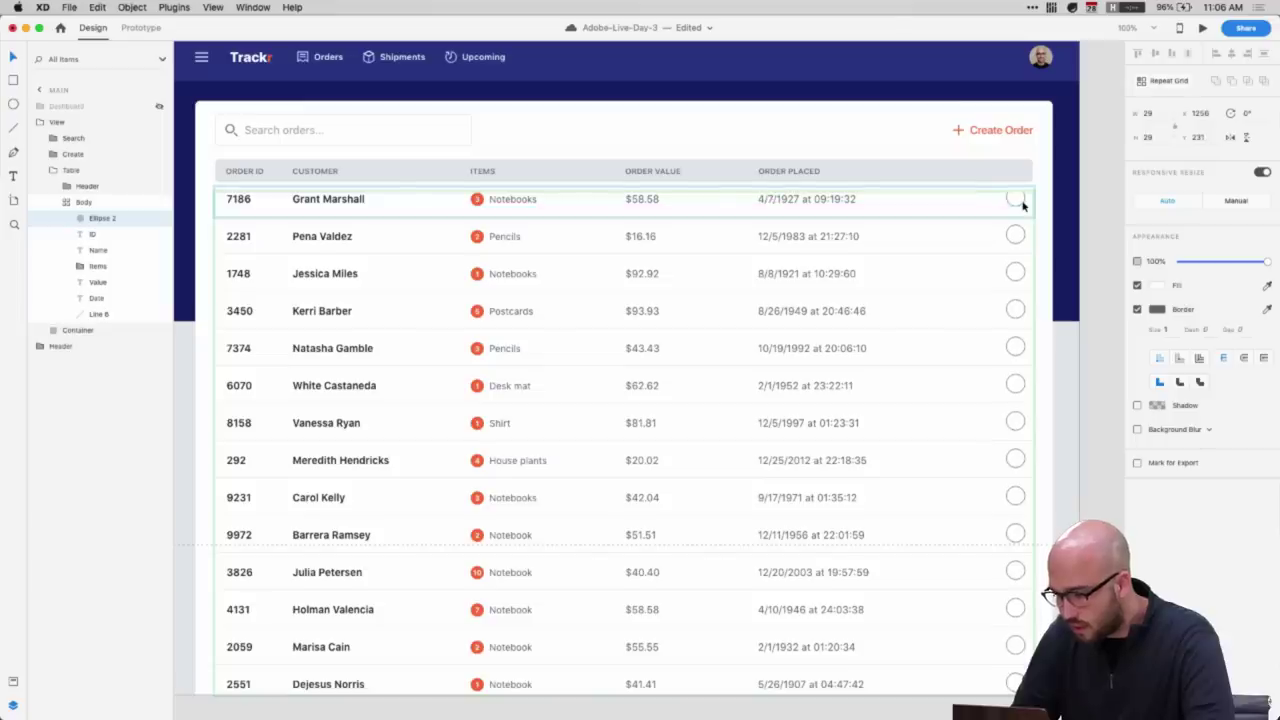
pyautogui.press('Up')
pyautogui.press('Up')
# - Remove the circle's border and fill it with the Gray Light colour asset
pyautogui.click(1137, 309)
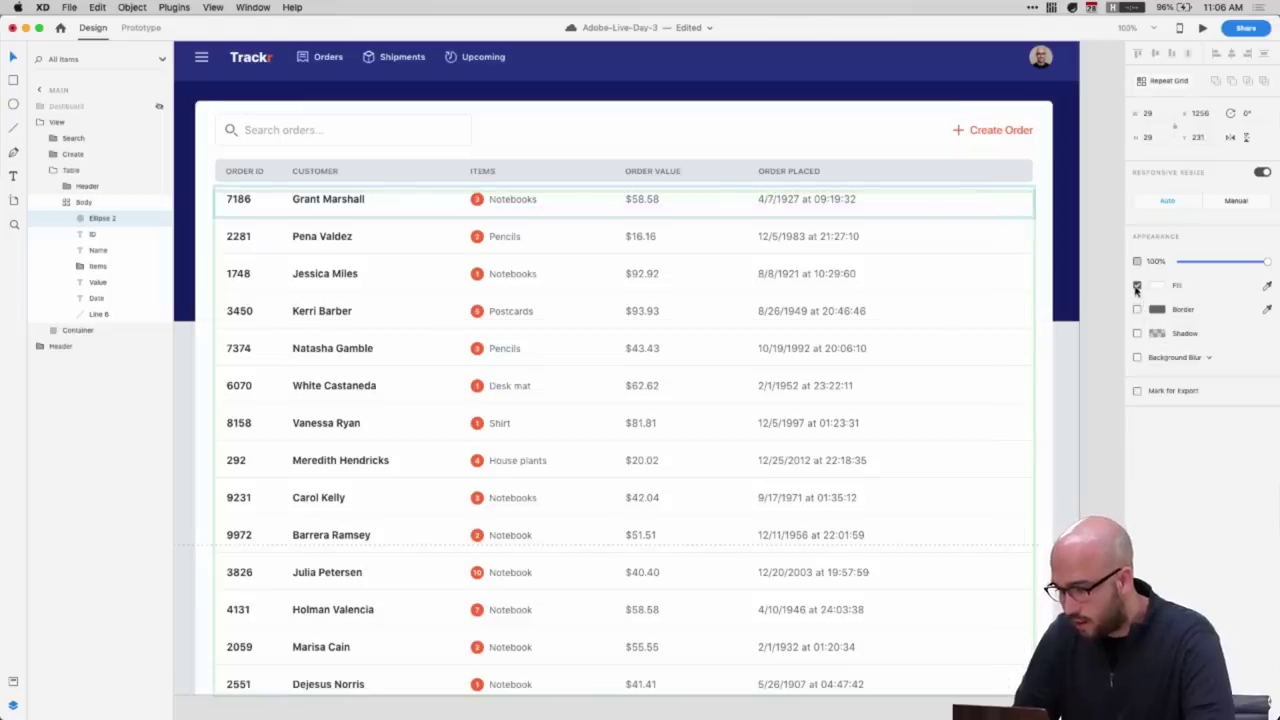
pyautogui.click(1153, 288)
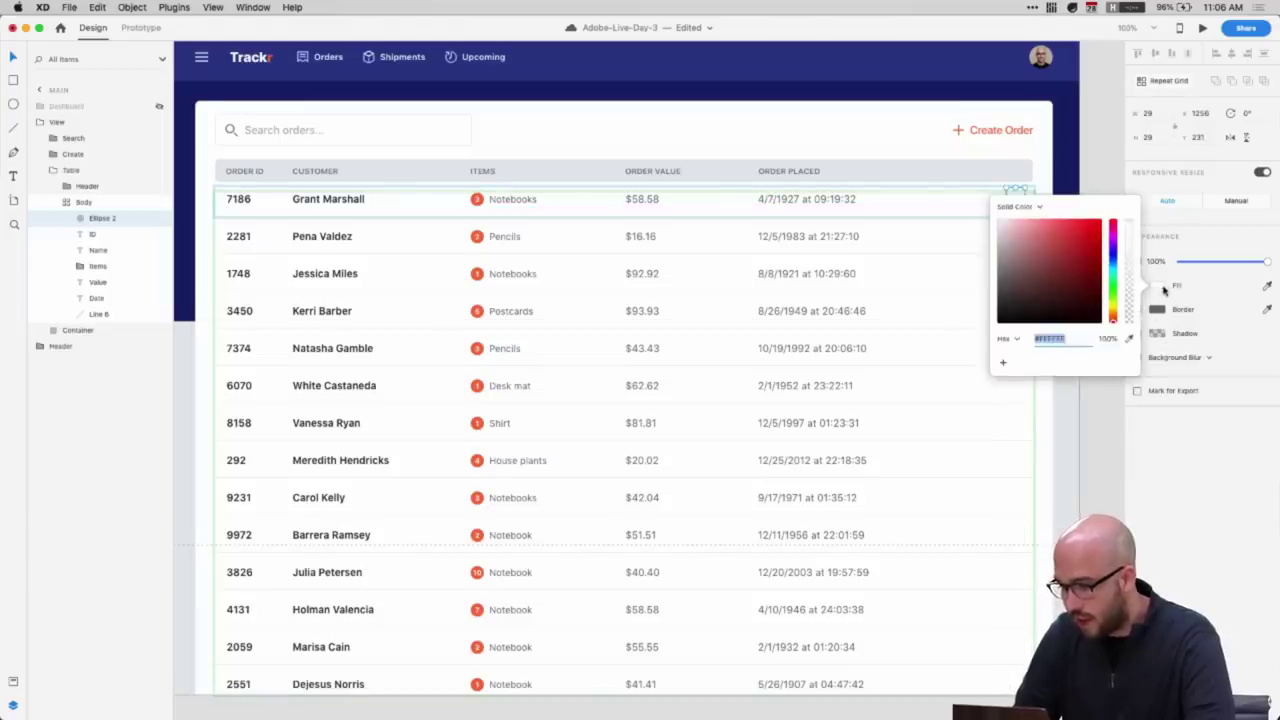
pyautogui.click(1162, 288)
pyautogui.click(15, 685)
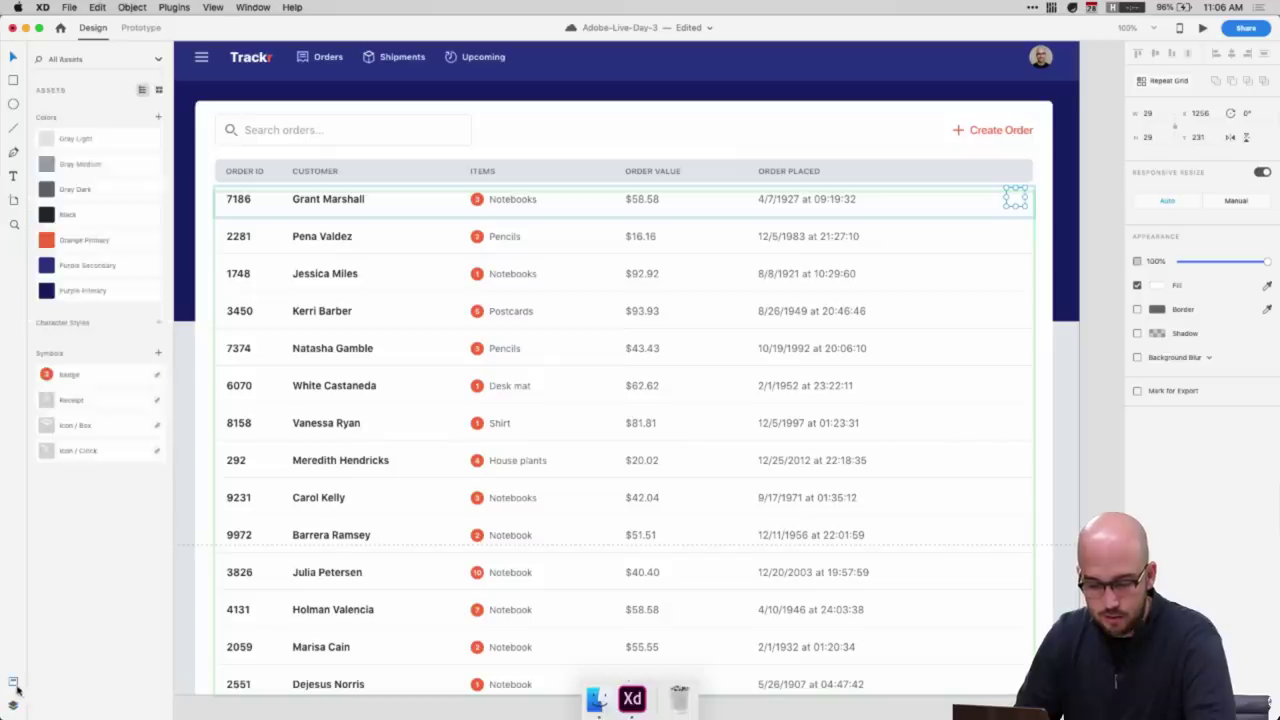
pyautogui.click(75, 143)
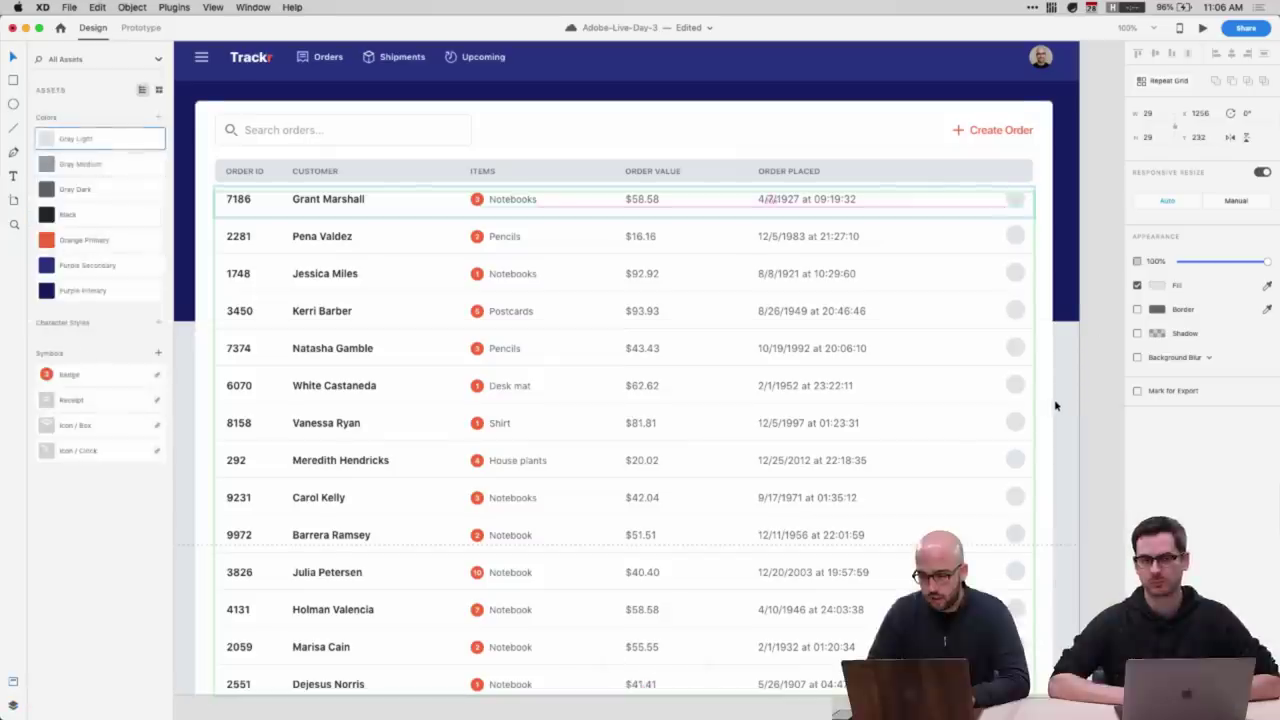
# - Draw an open right-pointing chevron about 7 by 14 px with the Pen tool inside the first row's circle and nudge it towards the circle's centre
pyautogui.click(1080, 421)
pyautogui.hscroll(3, 1080, 421)
pyautogui.scroll(1, 1080, 421)
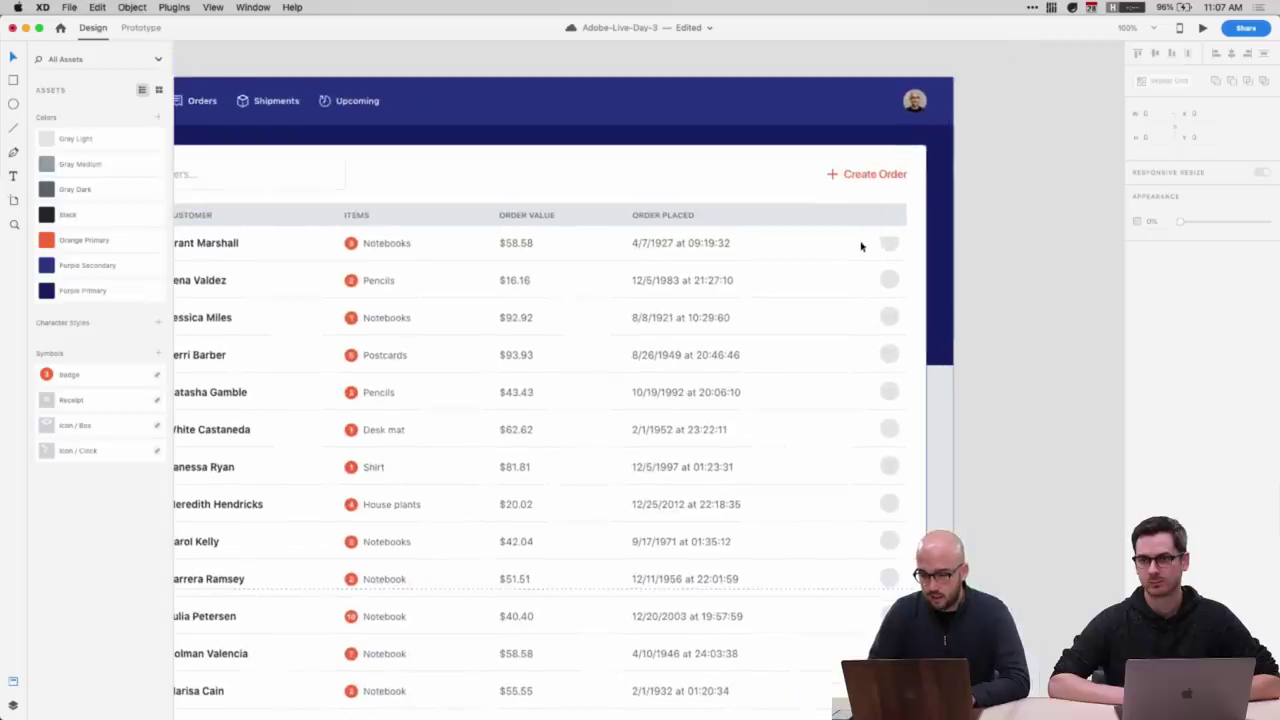
pyautogui.doubleClick(888, 245)
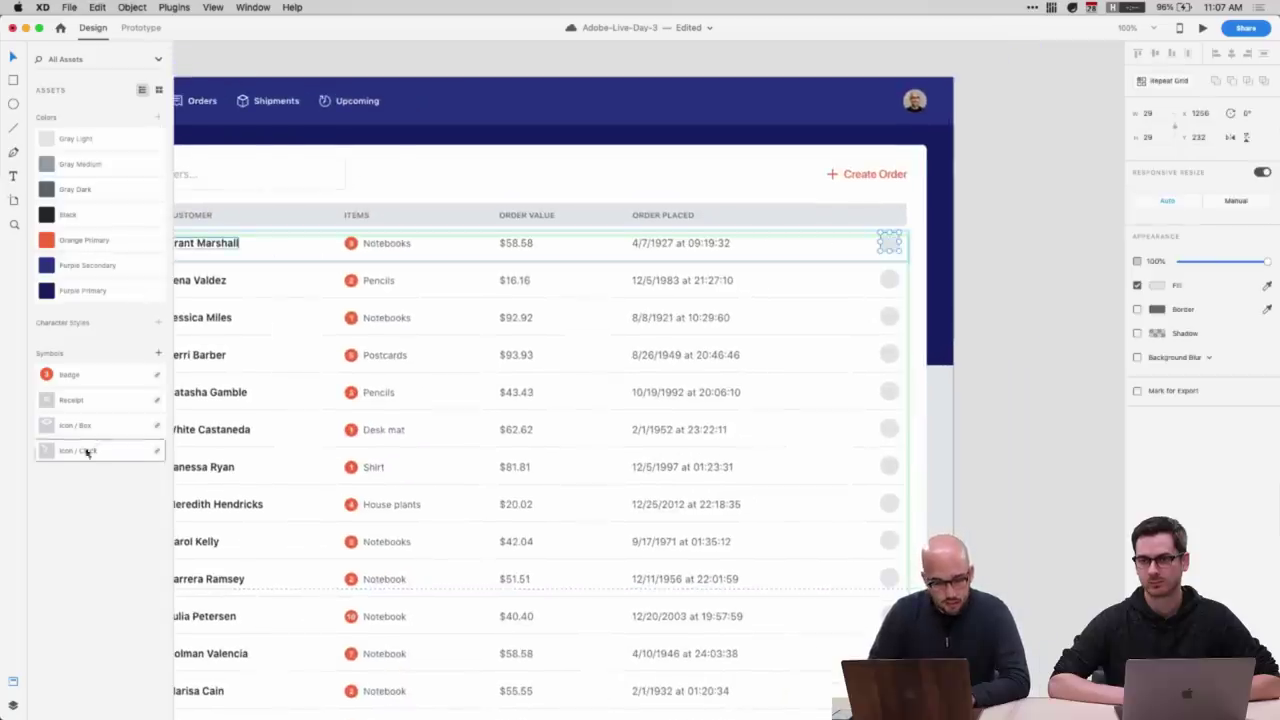
pyautogui.press('super+=')
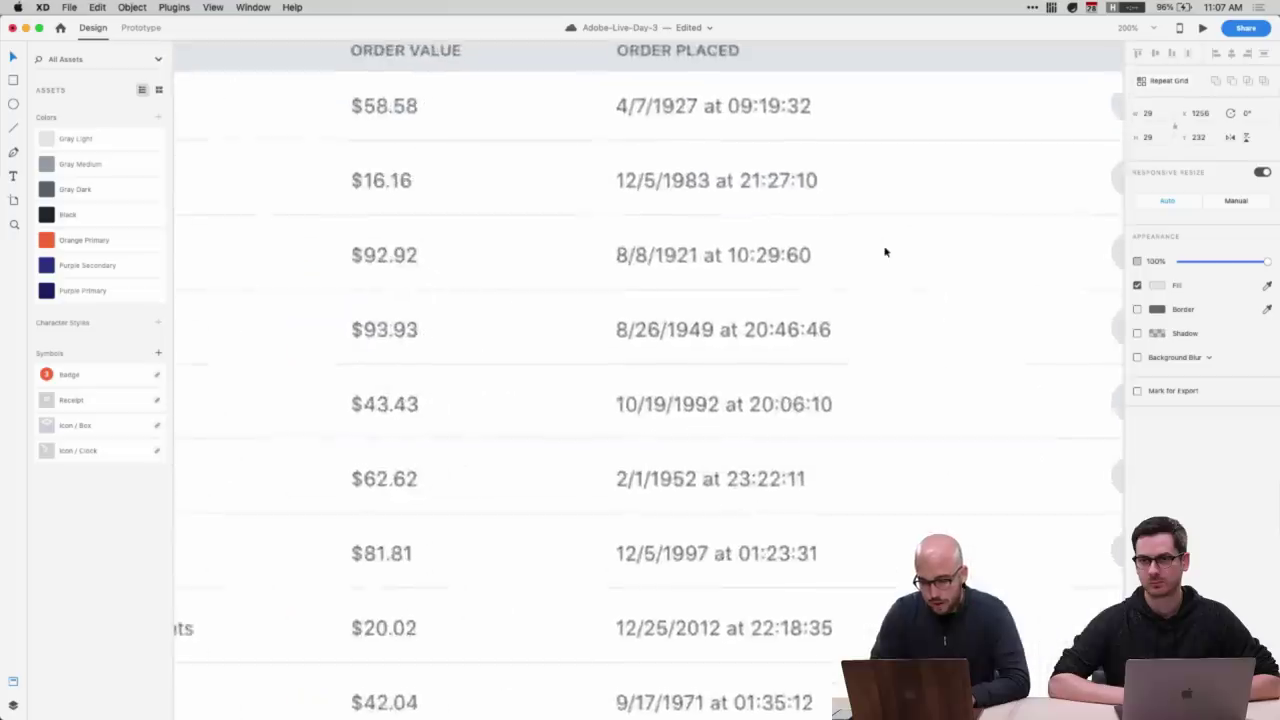
pyautogui.hscroll(9, 996, 339)
pyautogui.scroll(2, 996, 339)
pyautogui.press('super+=')
pyautogui.scroll(3, 688, 283)
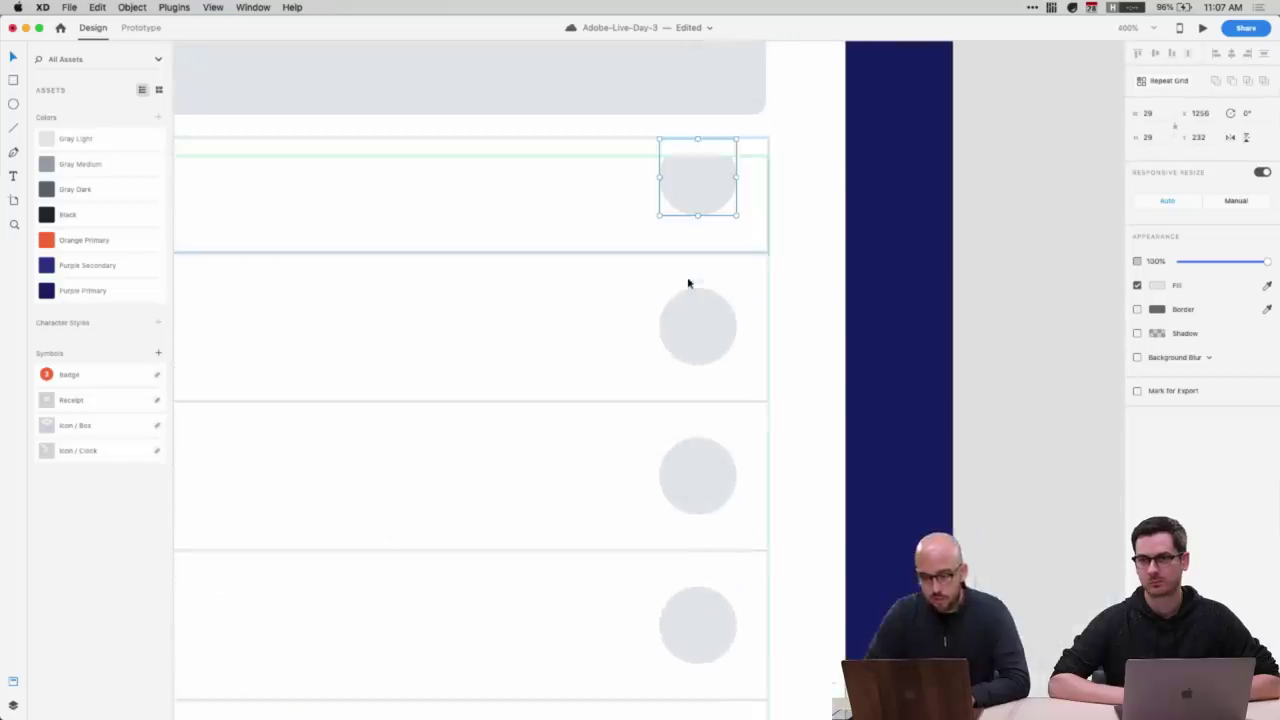
pyautogui.click(688, 195)
pyautogui.click(706, 177)
pyautogui.click(689, 161)
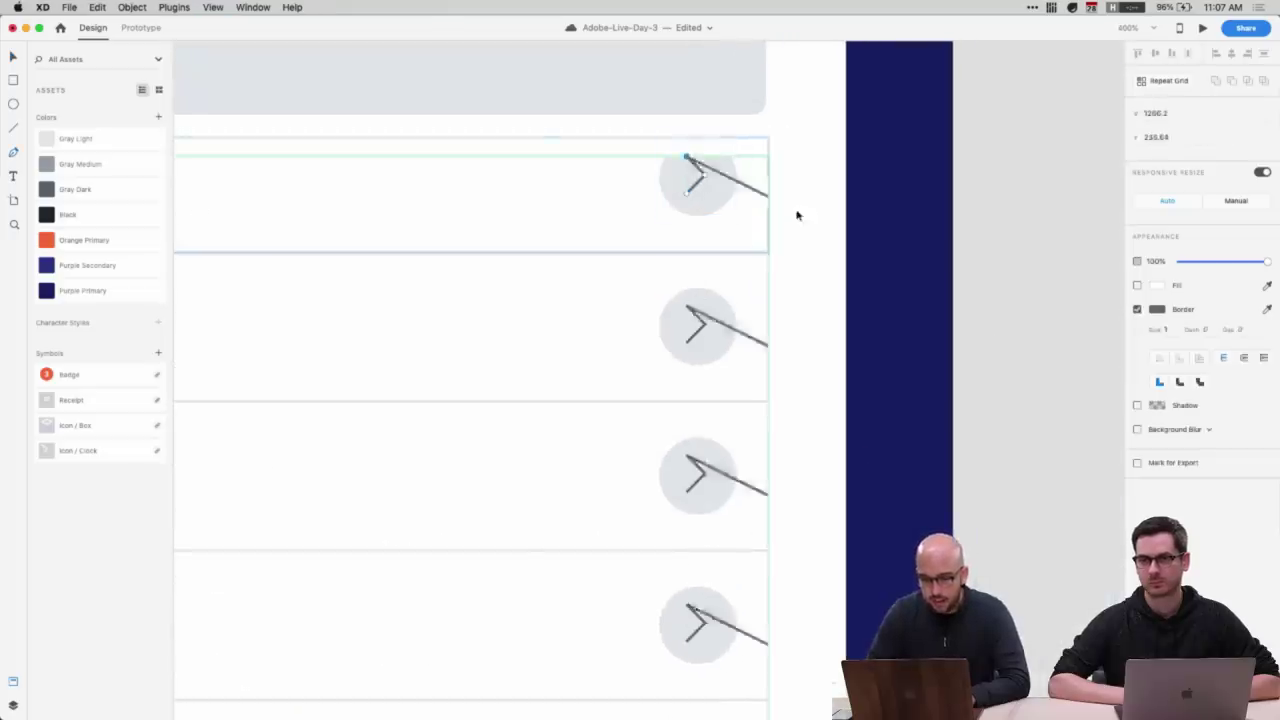
pyautogui.press('Escape')
pyautogui.press('Right')
pyautogui.press('Down')
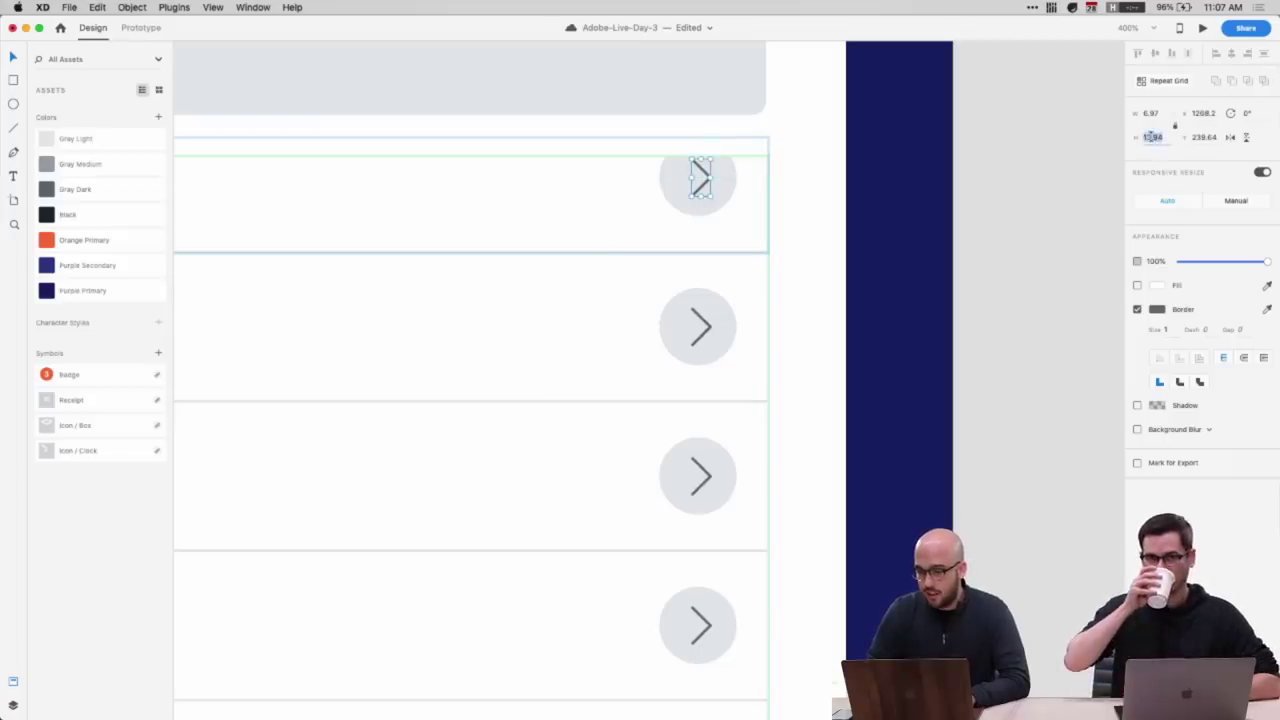
# - Reduce the chevron's height proportionally to 8.94 and move it down to Y 241.64 to centre it in the circle
pyautogui.press('Down')
pyautogui.press('Down')
pyautogui.press('Down')
pyautogui.press('Down')
pyautogui.press('Down')
pyautogui.press('Return')
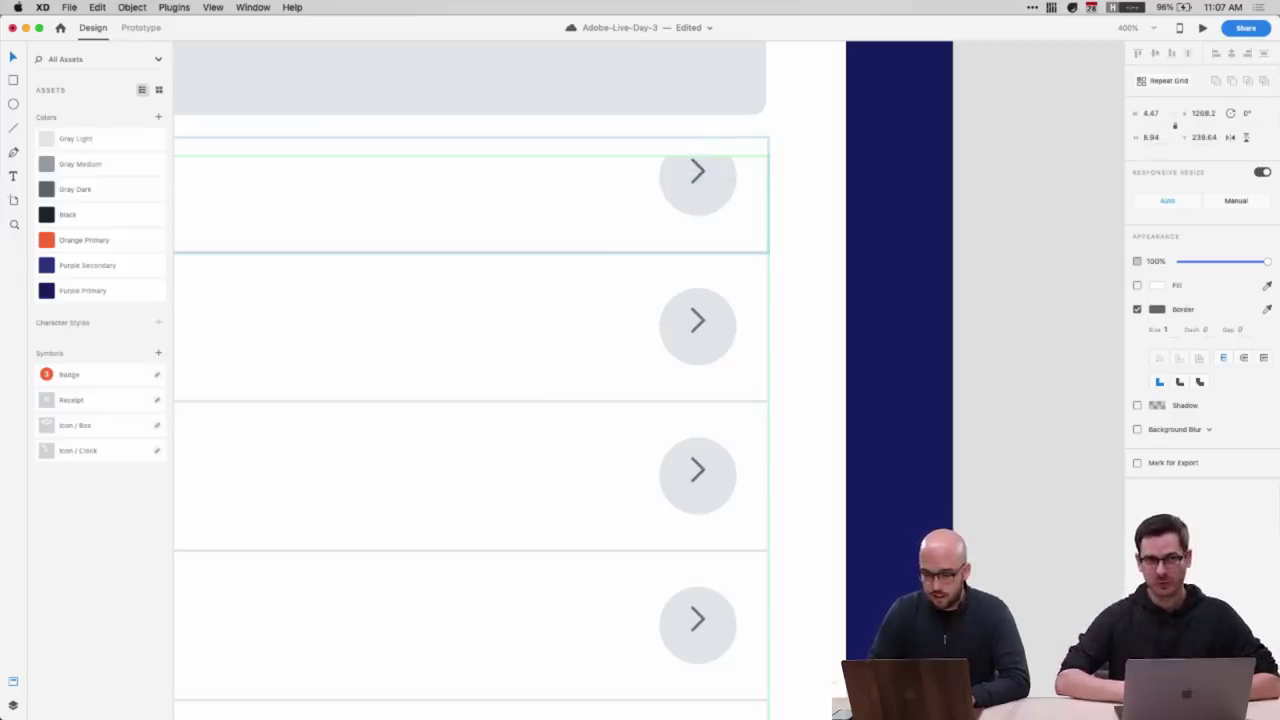
pyautogui.press('Down')
pyautogui.press('Down')
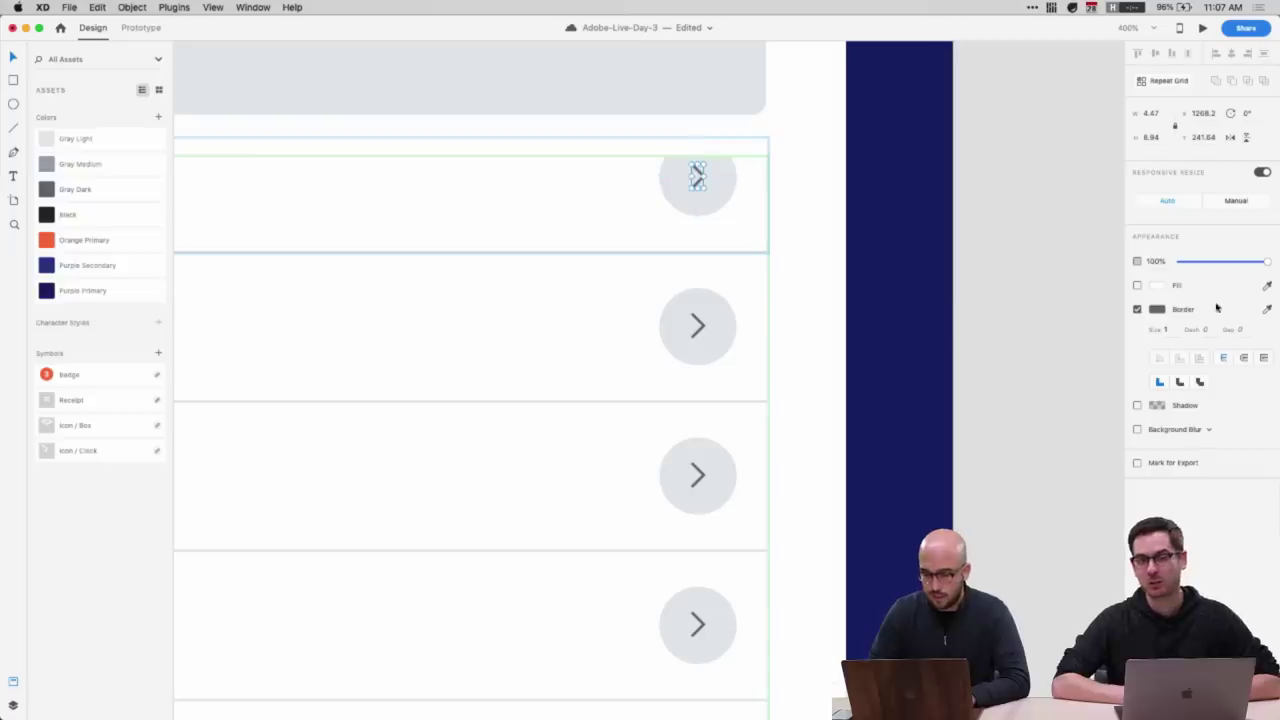
# - Give the chevron's border round joins, round caps and a size of 1.5, and nudge it to X 1269.2
pyautogui.click(1181, 383)
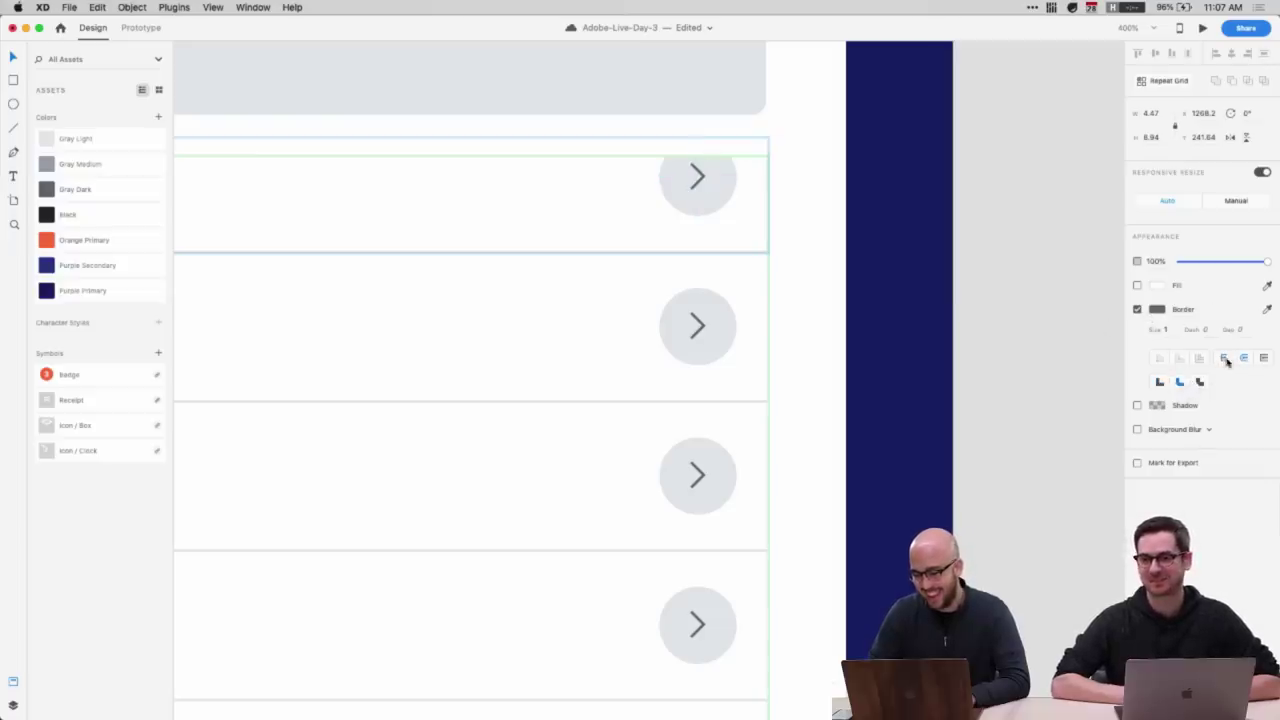
pyautogui.click(697, 178)
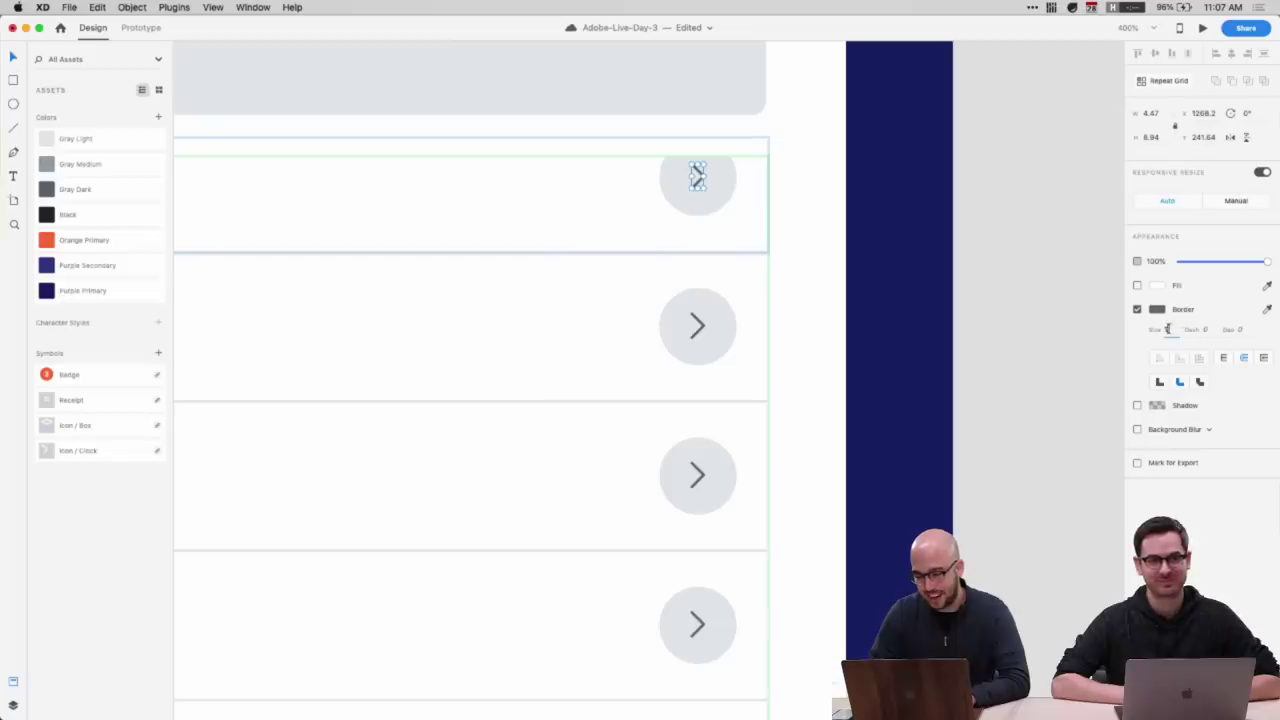
pyautogui.write('.5')
pyautogui.press('Return')
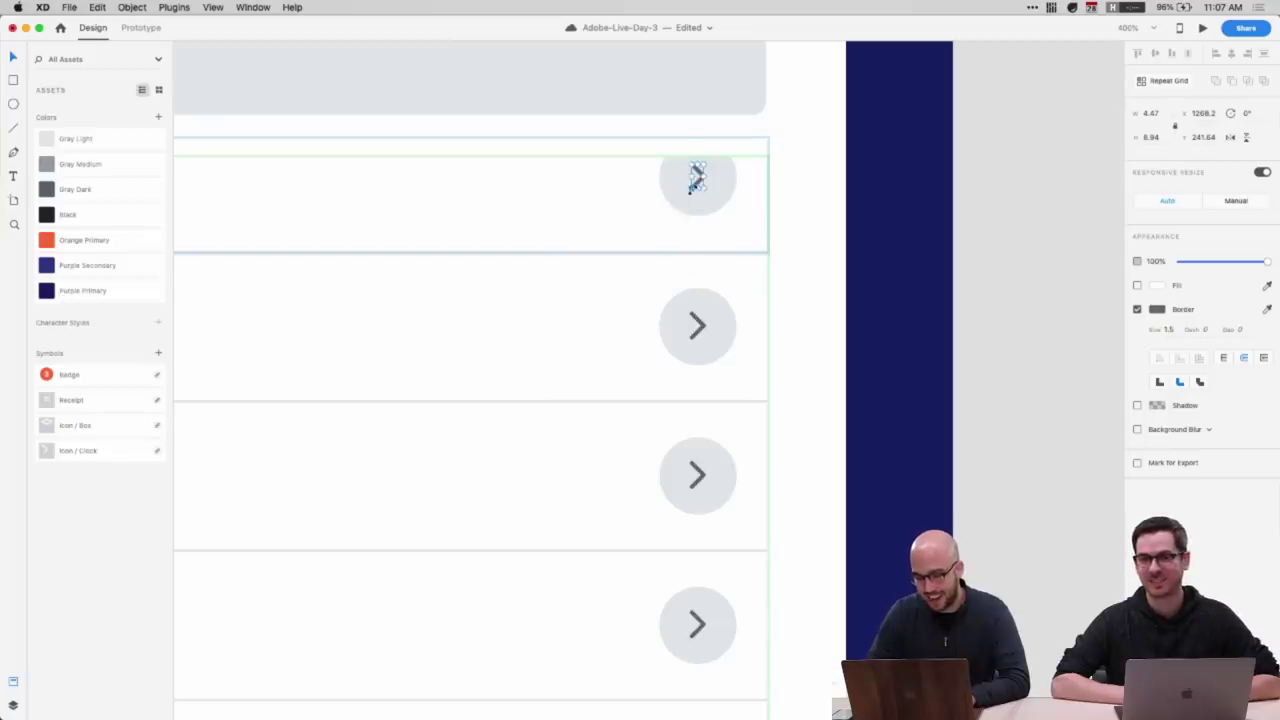
pyautogui.press('Right')
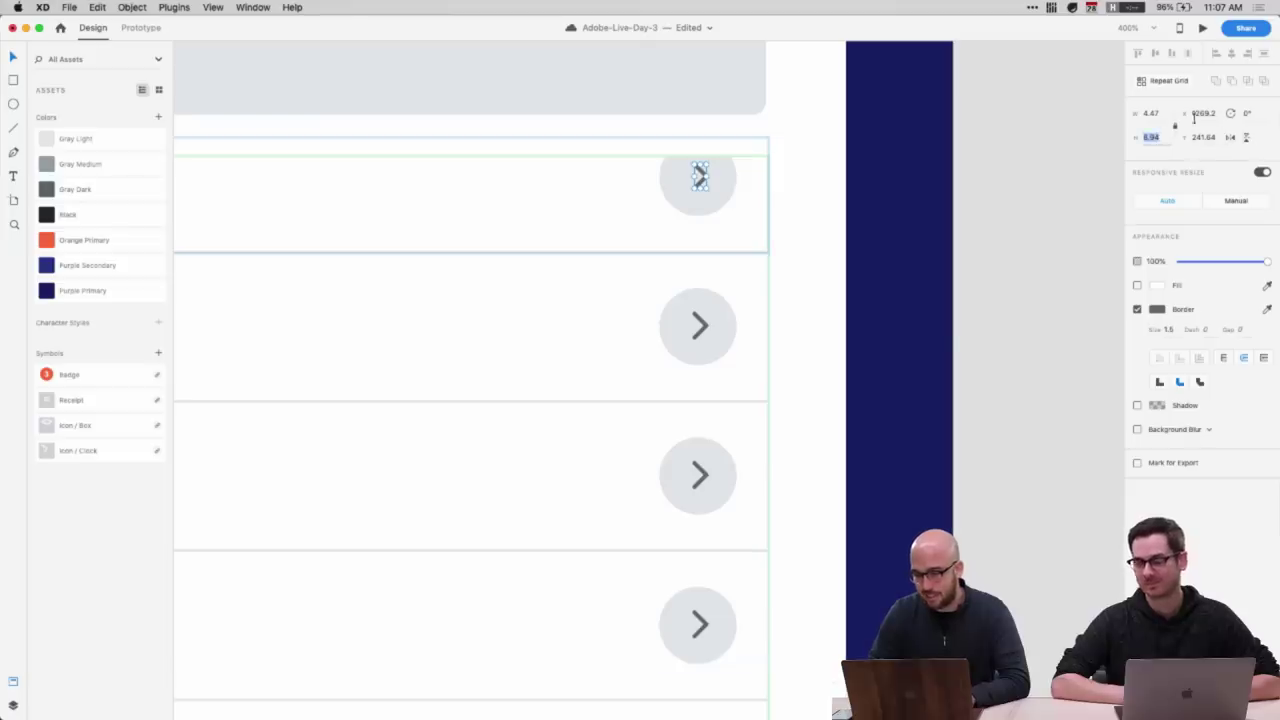
pyautogui.click(808, 294)
pyautogui.click(697, 326)
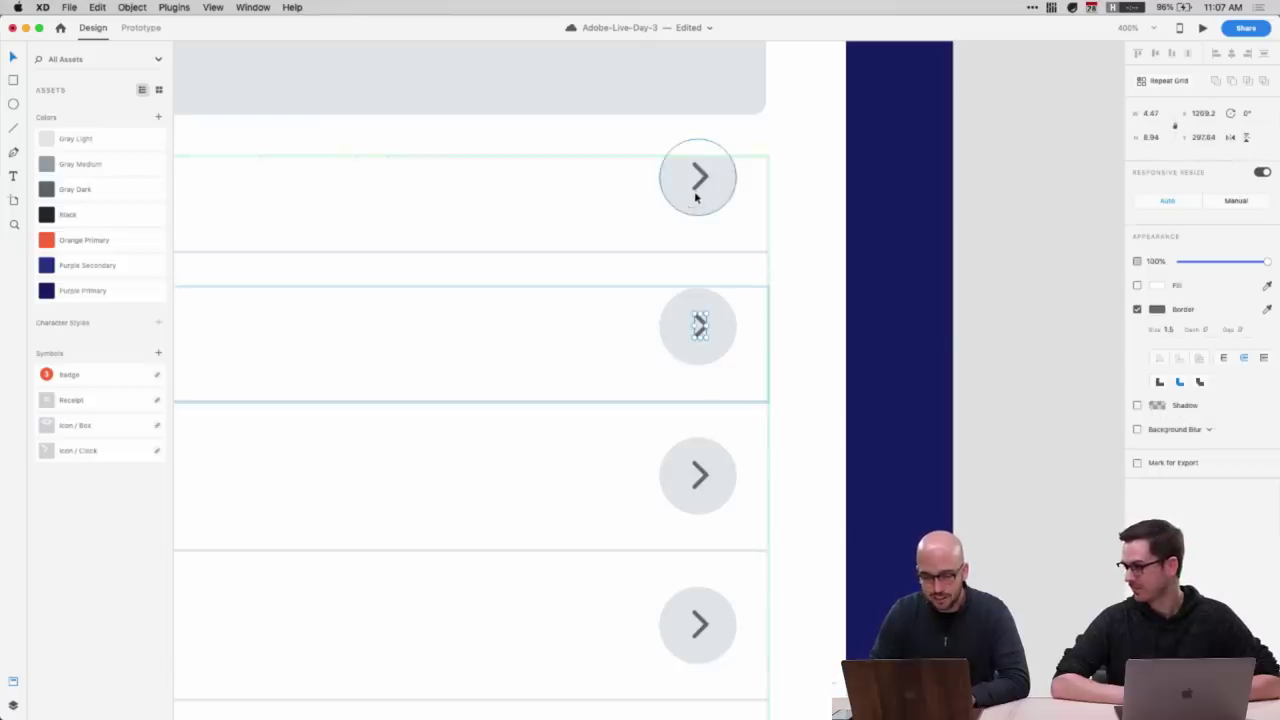
pyautogui.click(697, 197)
pyautogui.click(697, 197)
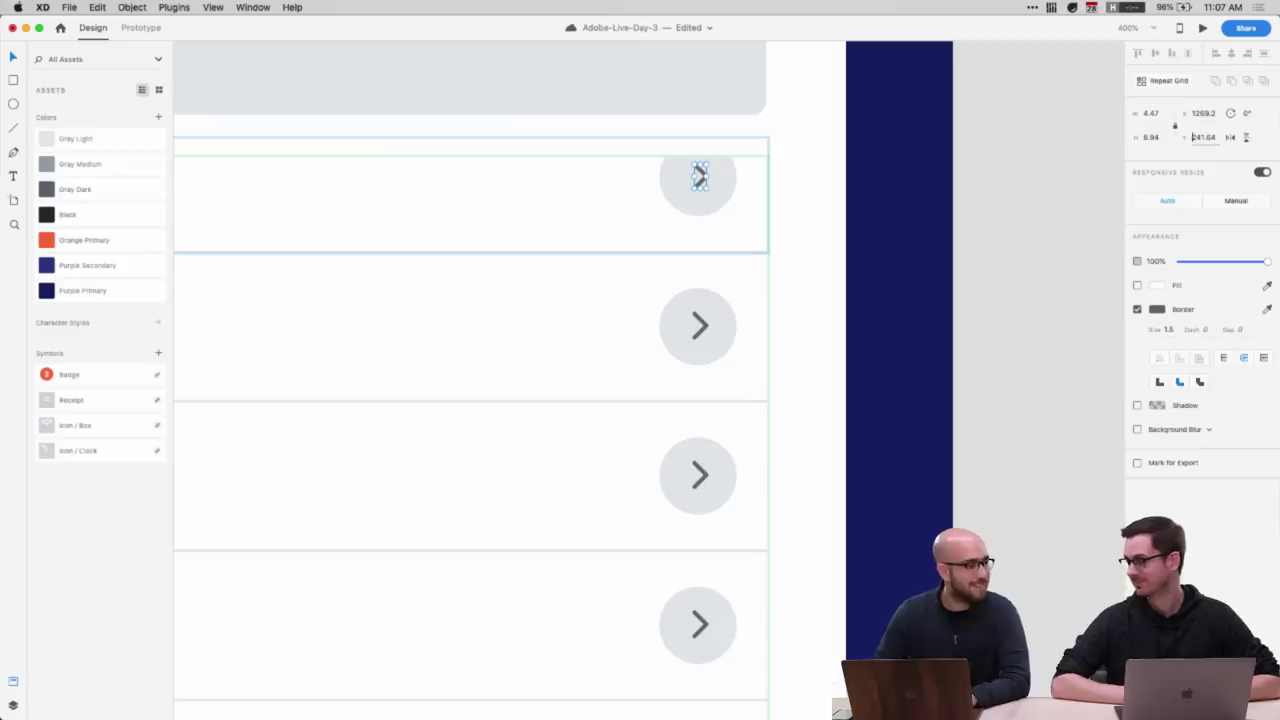
pyautogui.click(1046, 197)
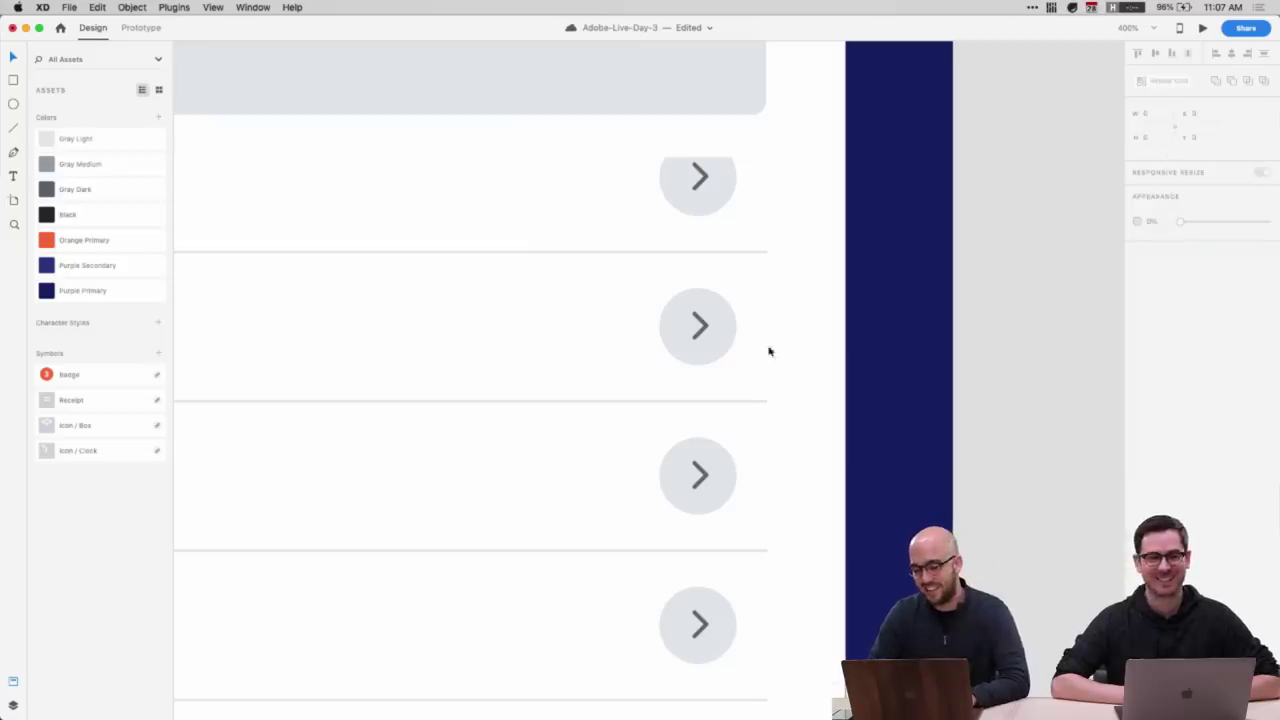
# - Apply the Gray Dark colour asset to the chevron in the second order row
pyautogui.doubleClick(700, 327)
pyautogui.press('super+1')
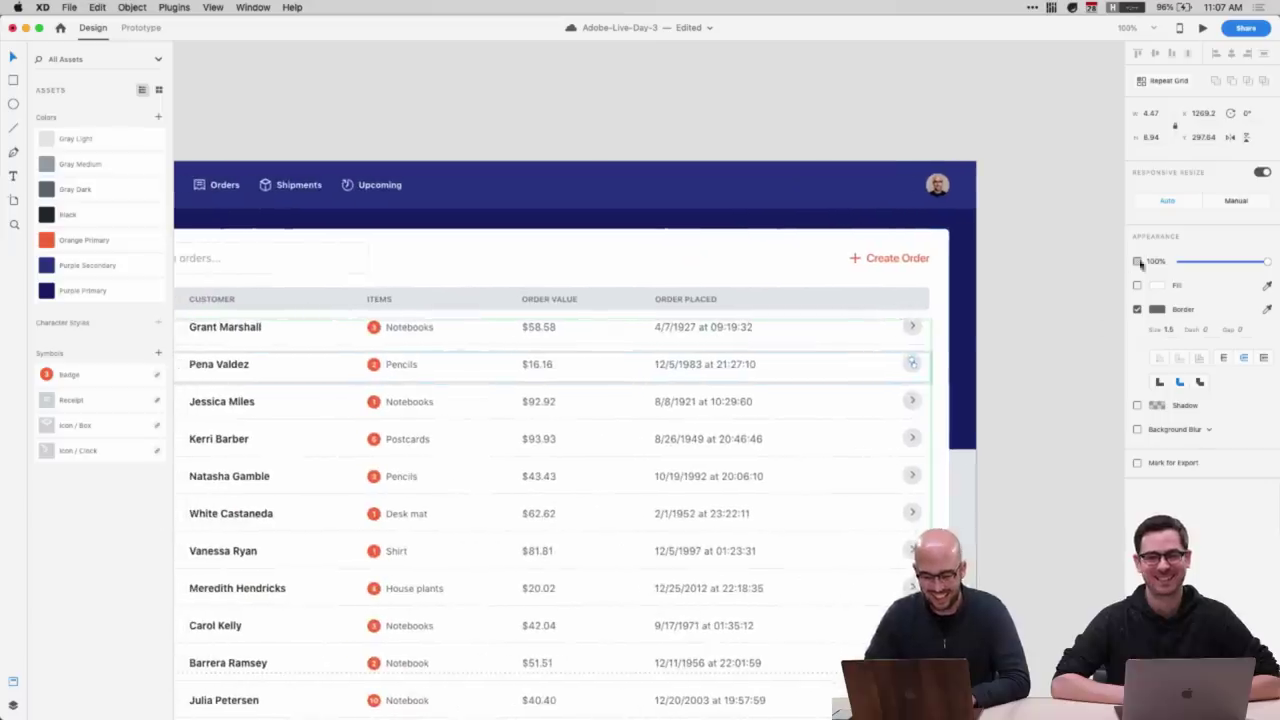
pyautogui.click(77, 189)
pyautogui.click(440, 109)
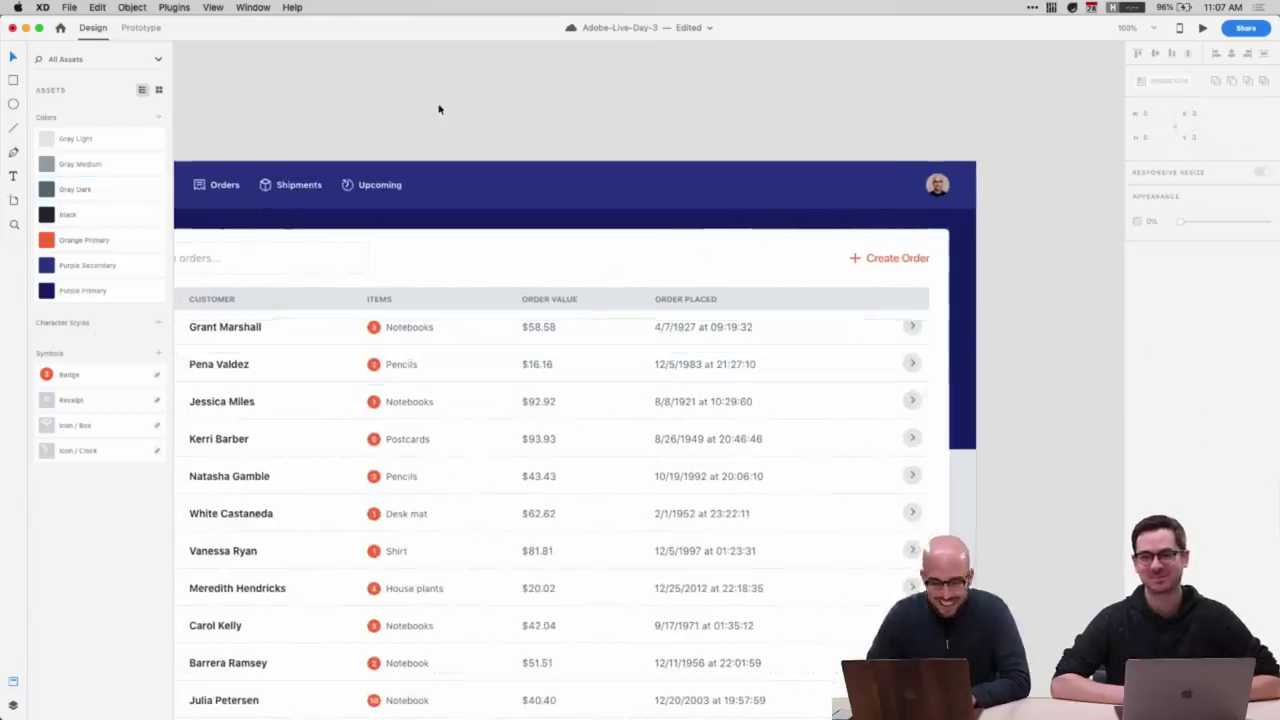
# - Fill the first row's circle with the Purple Secondary colour asset
pyautogui.hscroll(1, 592, 214)
pyautogui.scroll(1, 668, 386)
pyautogui.press('super+1')
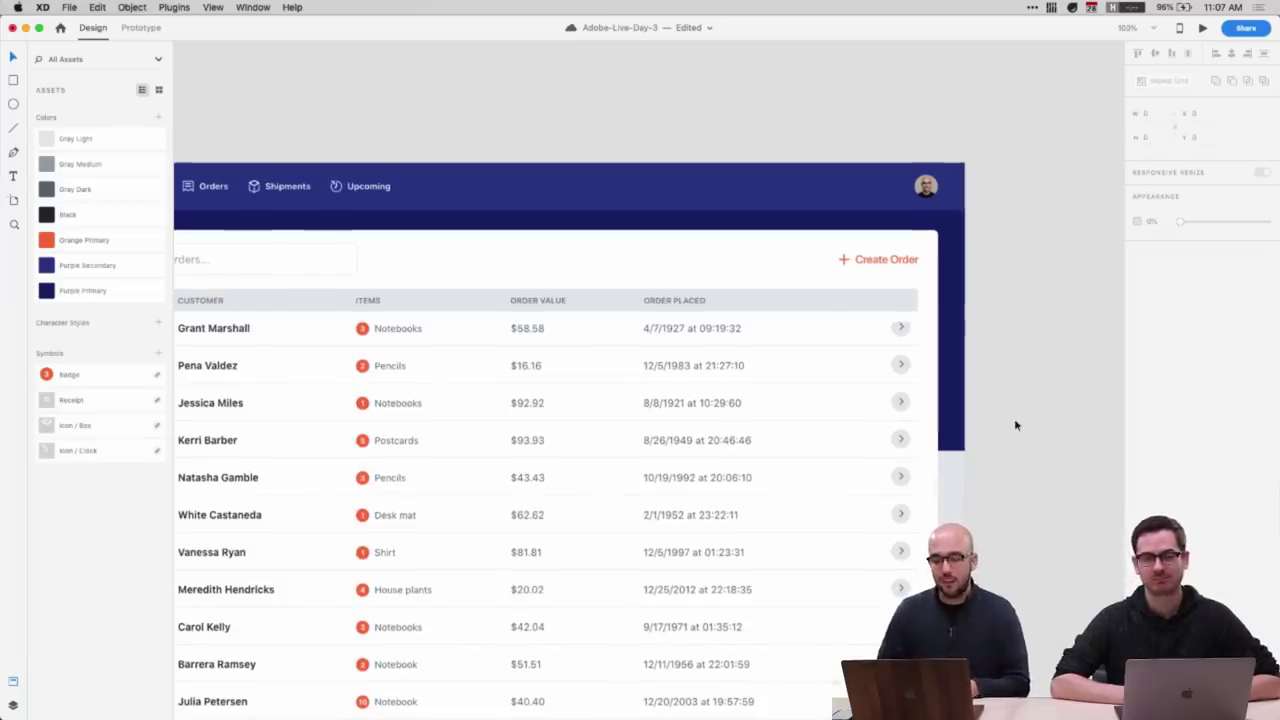
pyautogui.scroll(-2, 1015, 425)
pyautogui.scroll(-5, 1014, 423)
pyautogui.hscroll(-5, 971, 463)
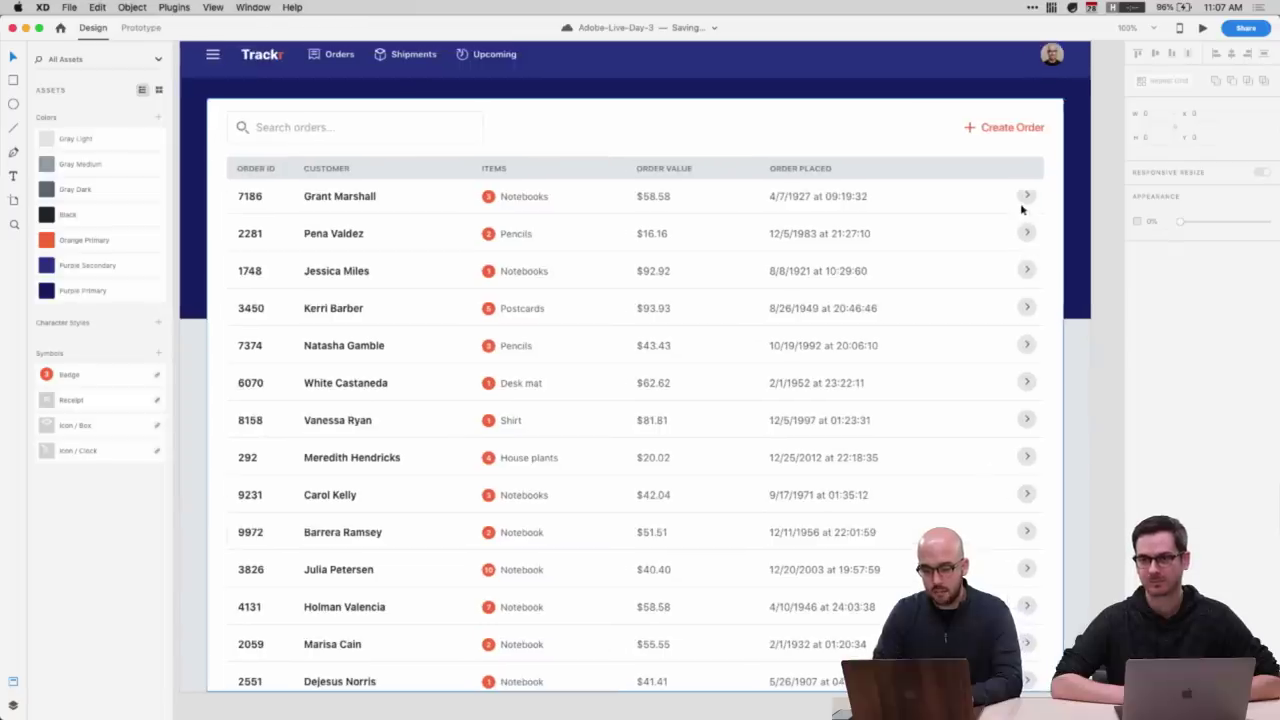
pyautogui.doubleClick(1024, 197)
pyautogui.click(58, 266)
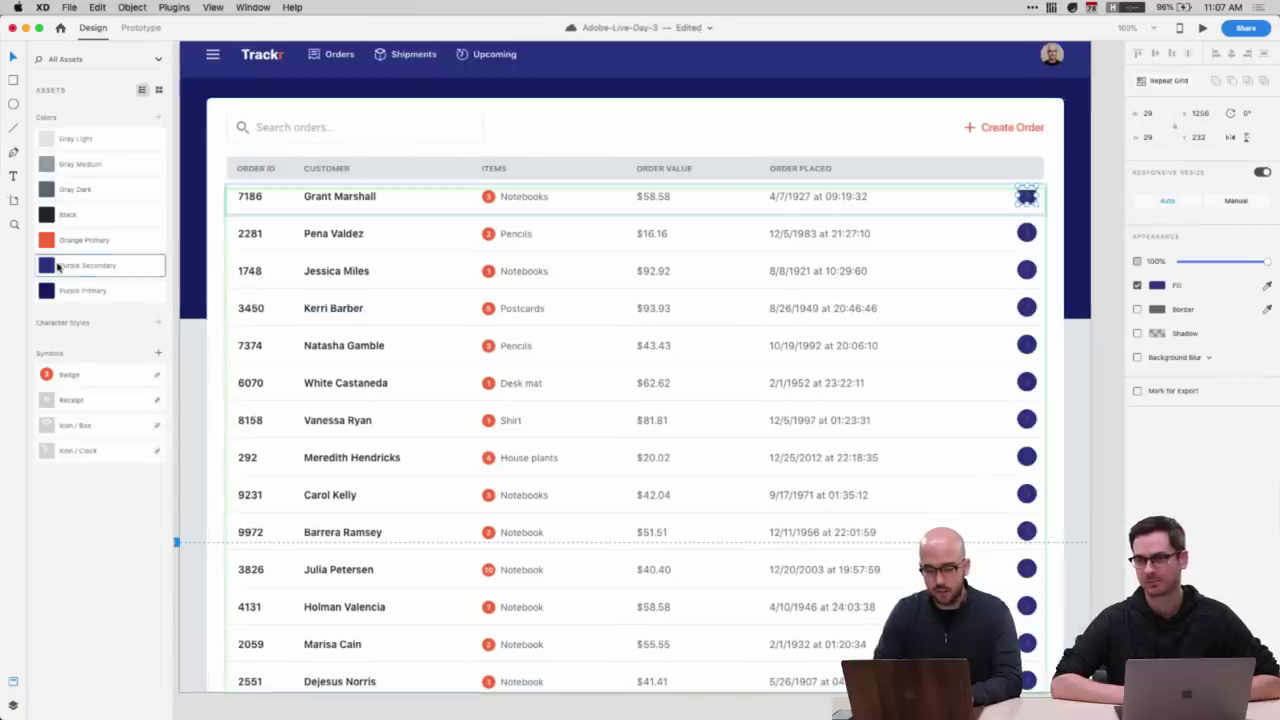
# - Change the border colour of the first row's chevron to white
pyautogui.doubleClick(1027, 197)
pyautogui.click(1137, 285)
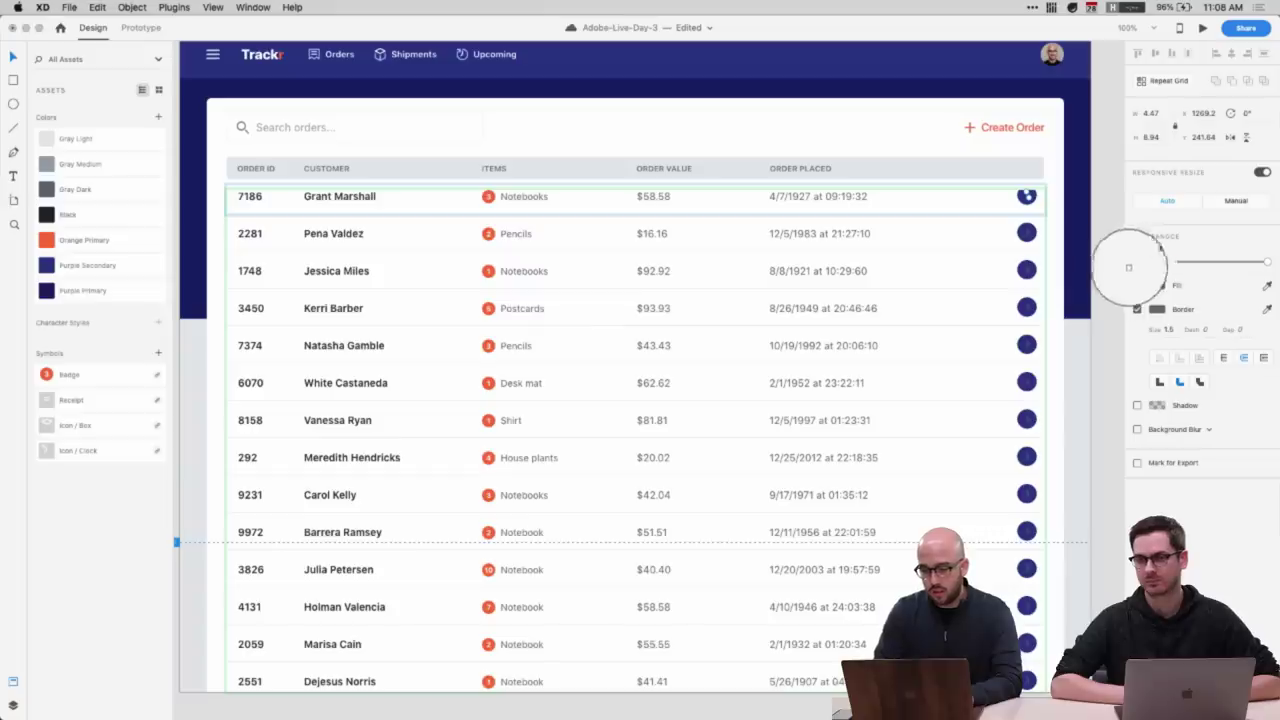
pyautogui.press('super+z')
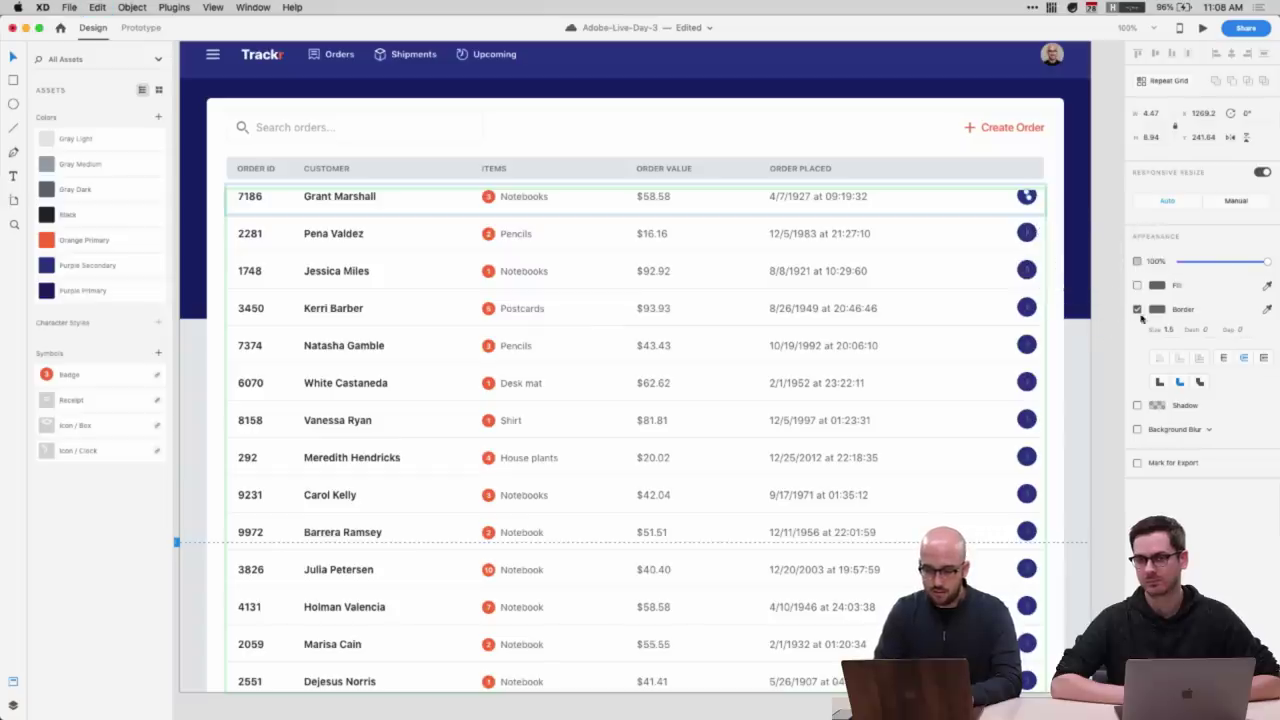
pyautogui.click(1156, 311)
pyautogui.moveTo(1053, 320); pyautogui.dragTo(953, 193)
pyautogui.click(977, 88)
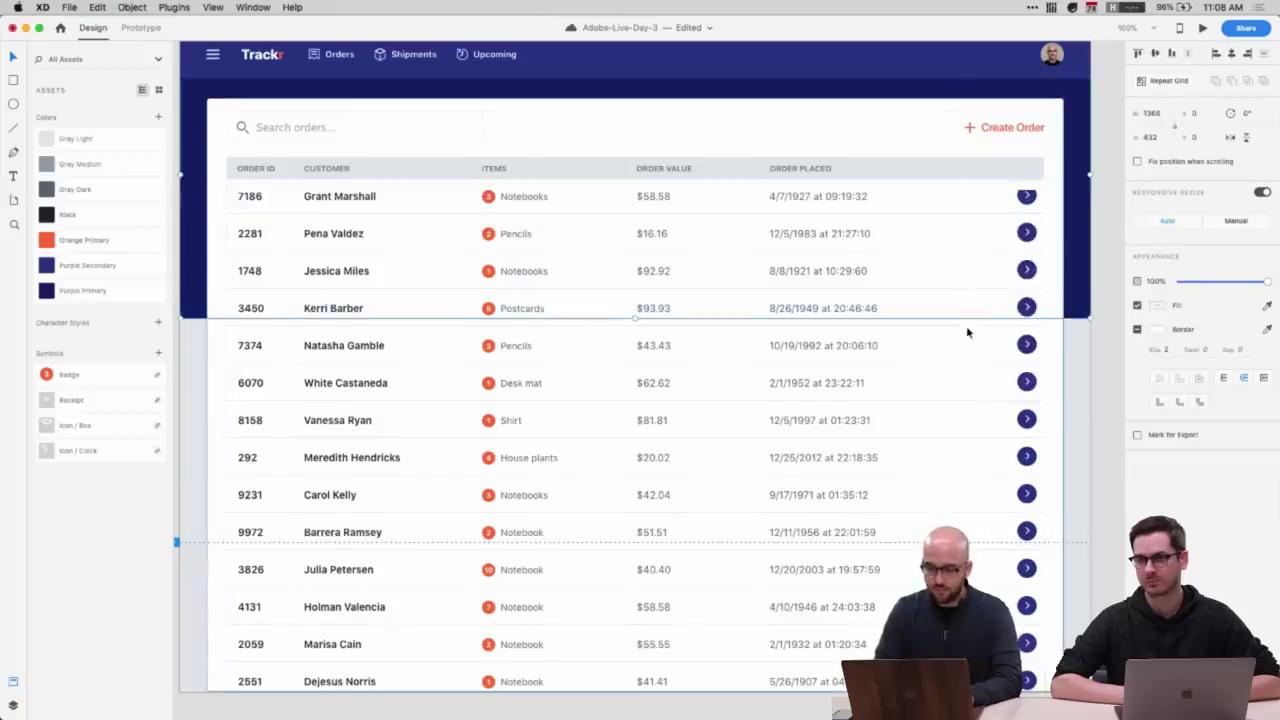
pyautogui.scroll(-1, 1090, 425)
pyautogui.click(1109, 441)
pyautogui.hscroll(-1, 1105, 445)
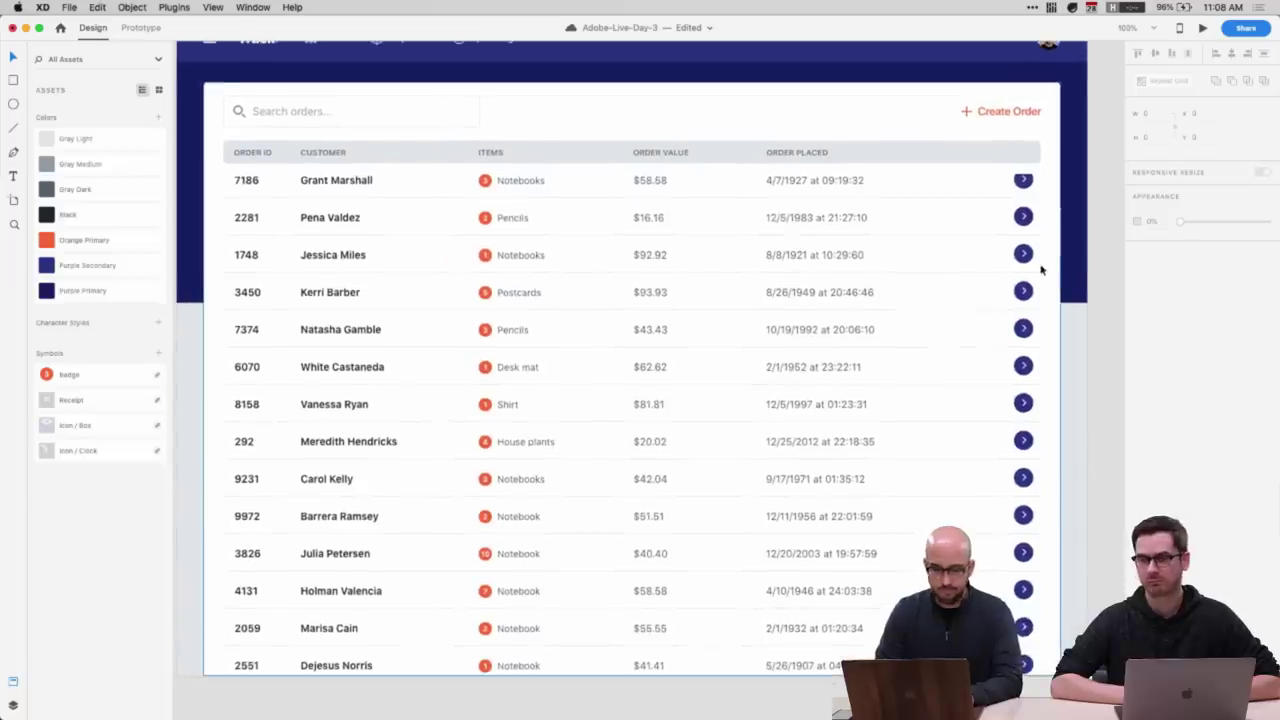
# - Undo the white chevron border and the purple circle fill
pyautogui.press('super+z')
pyautogui.press('super+z')
pyautogui.click(1088, 340)
pyautogui.scroll(1, 1109, 388)
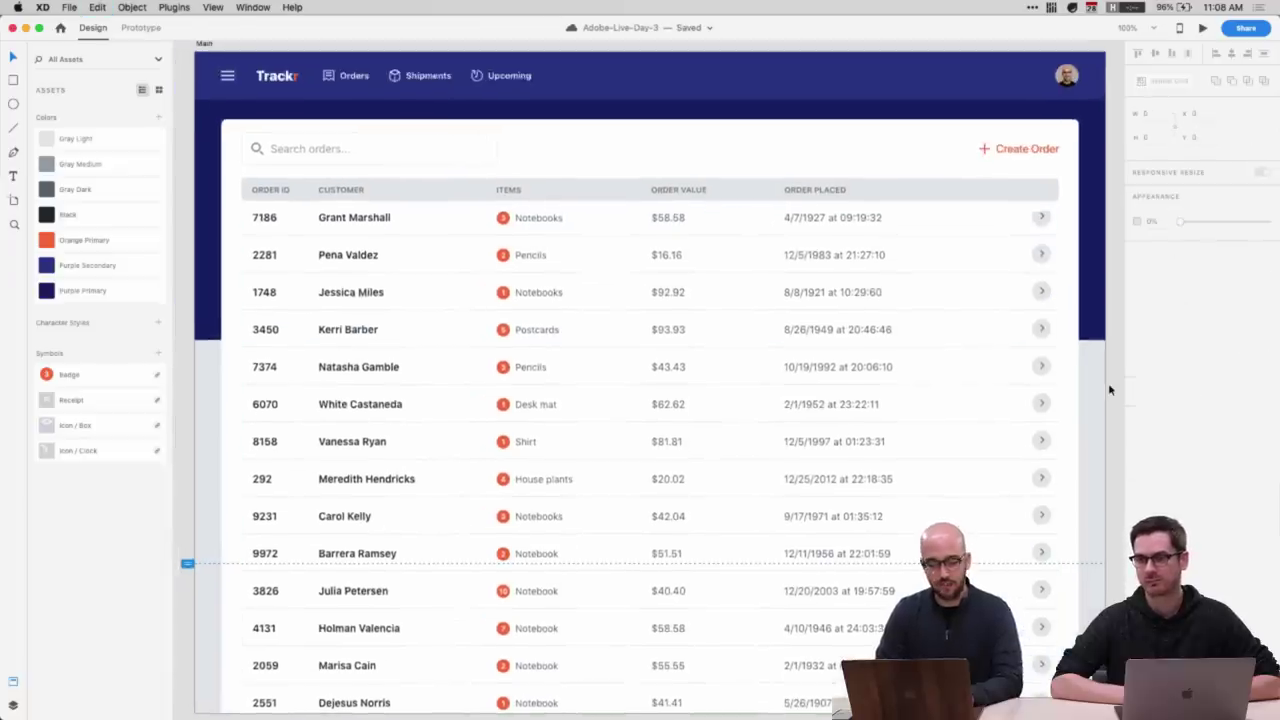
pyautogui.scroll(1, 1109, 390)
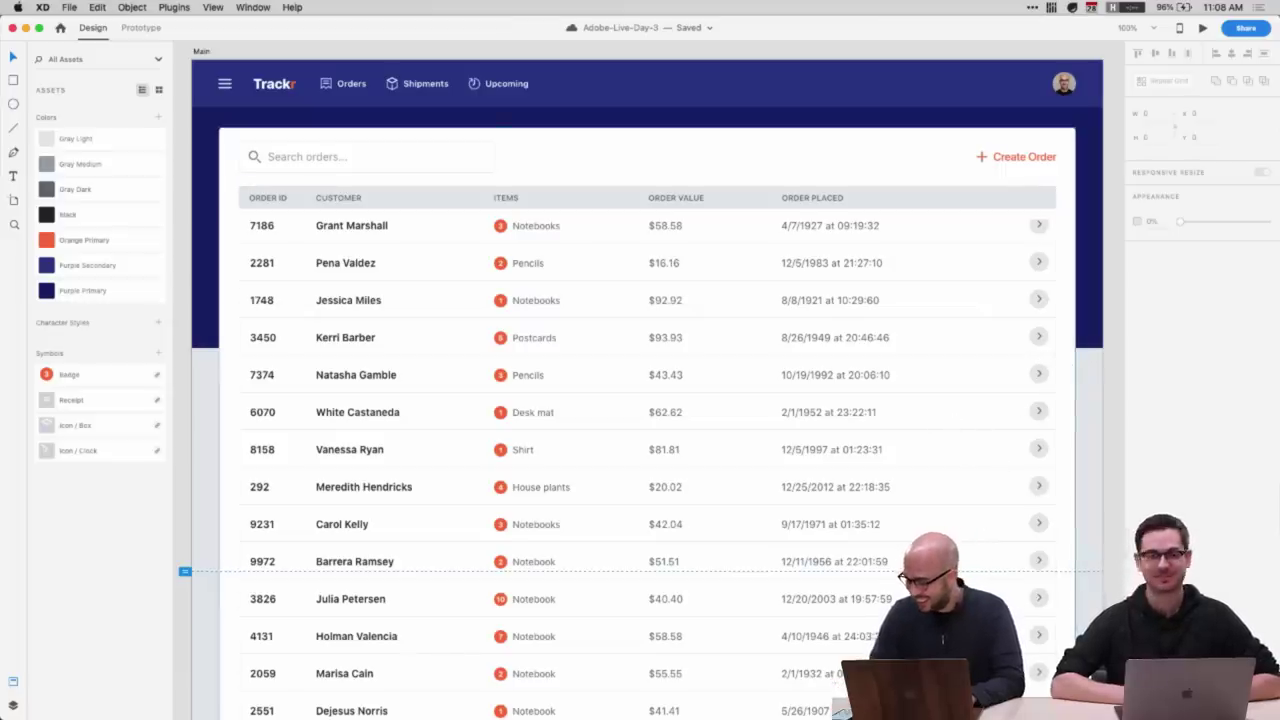
pyautogui.hscroll(2, 963, 500)
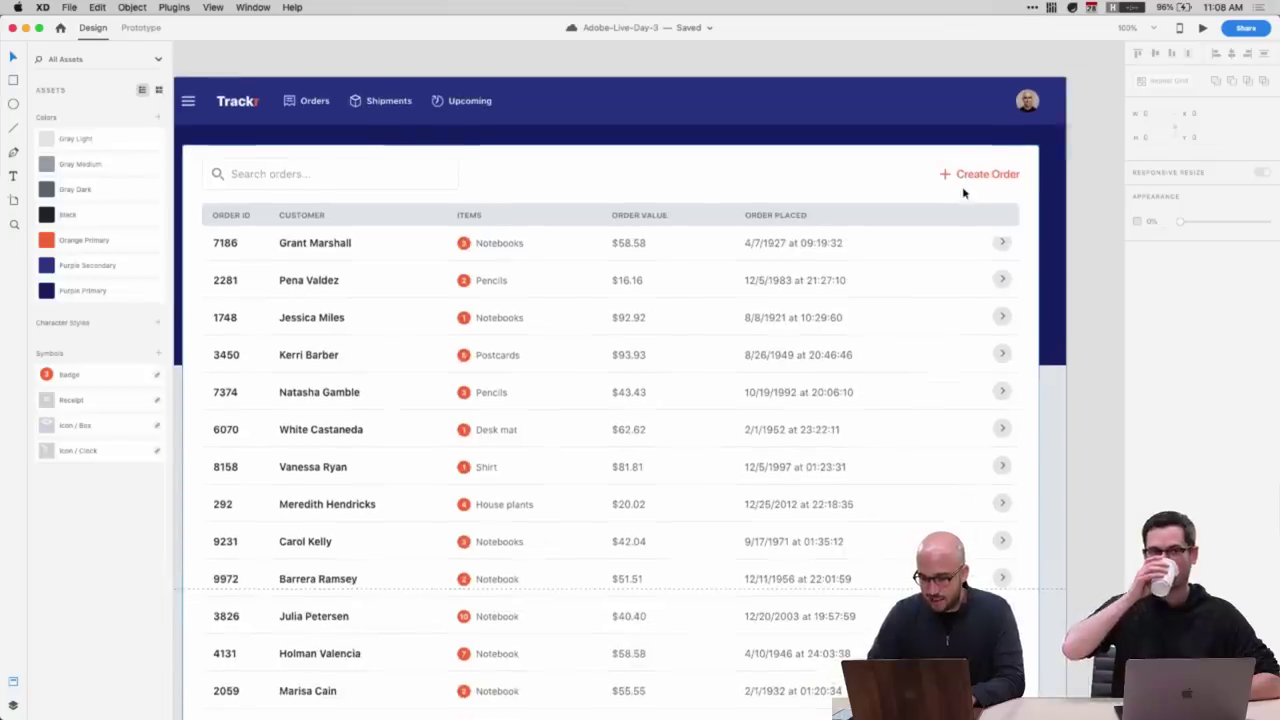
pyautogui.click(1032, 195)
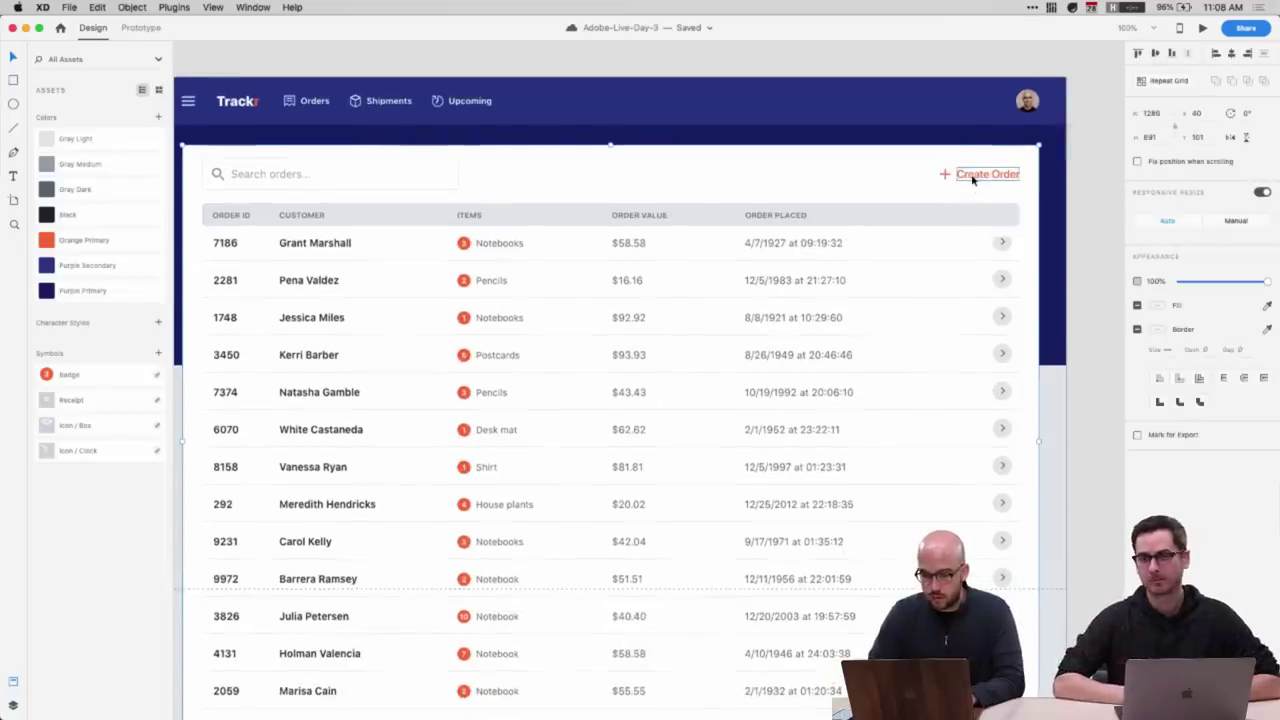
pyautogui.doubleClick(973, 180)
pyautogui.hscroll(3, 973, 180)
pyautogui.click(1083, 243)
pyautogui.hscroll(-5, 1083, 243)
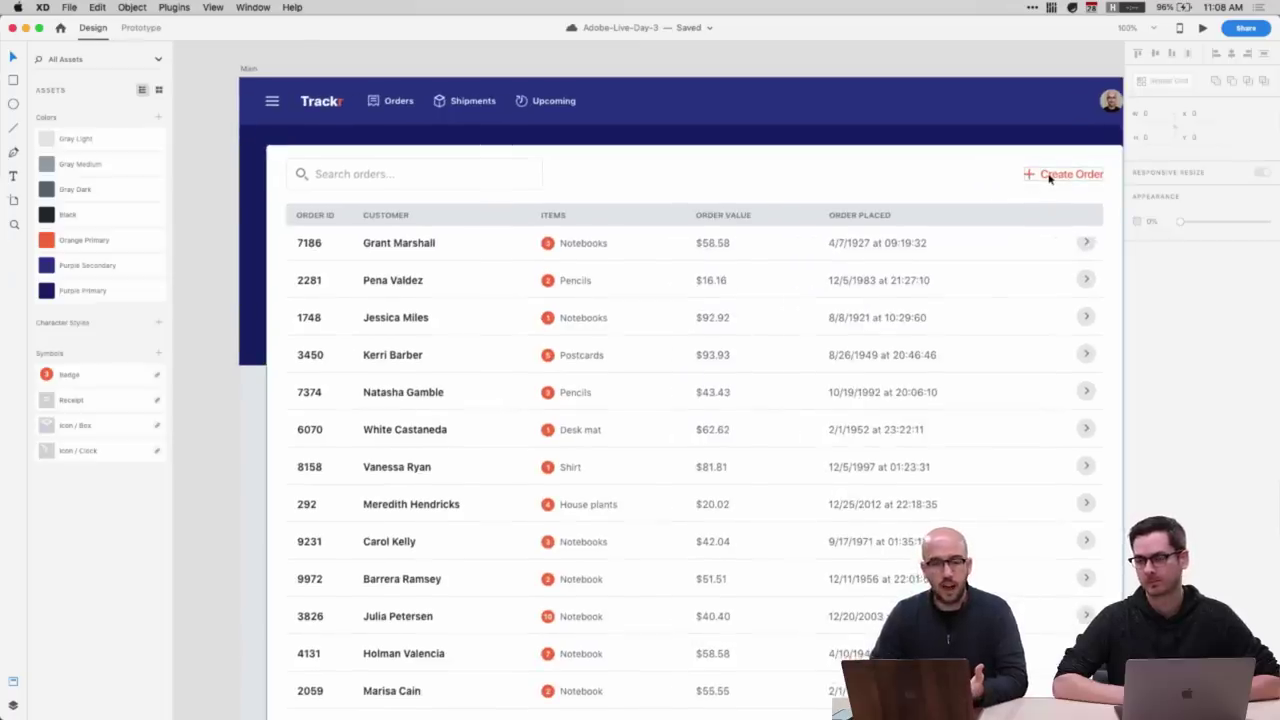
pyautogui.hscroll(2, 1049, 178)
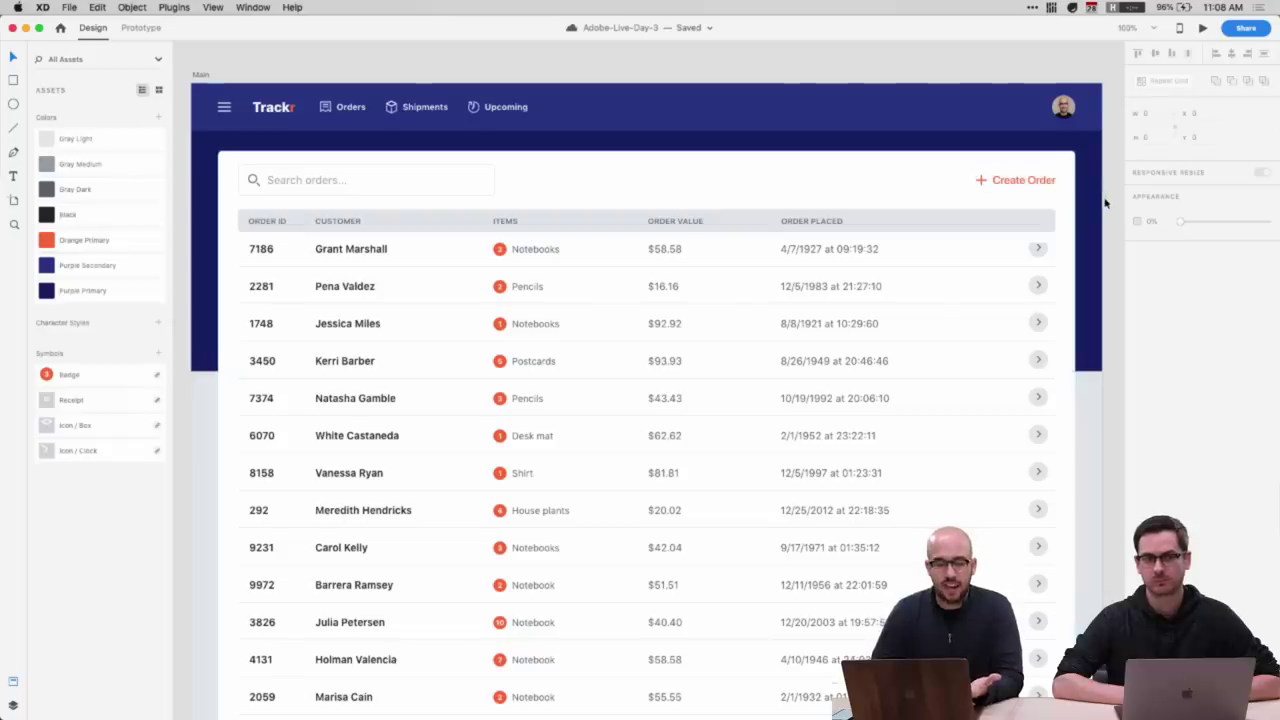
# - Draw a rectangle about 149 by 61 around the Create Order link and place it behind the icon and text in the Create group
pyautogui.click(1010, 182)
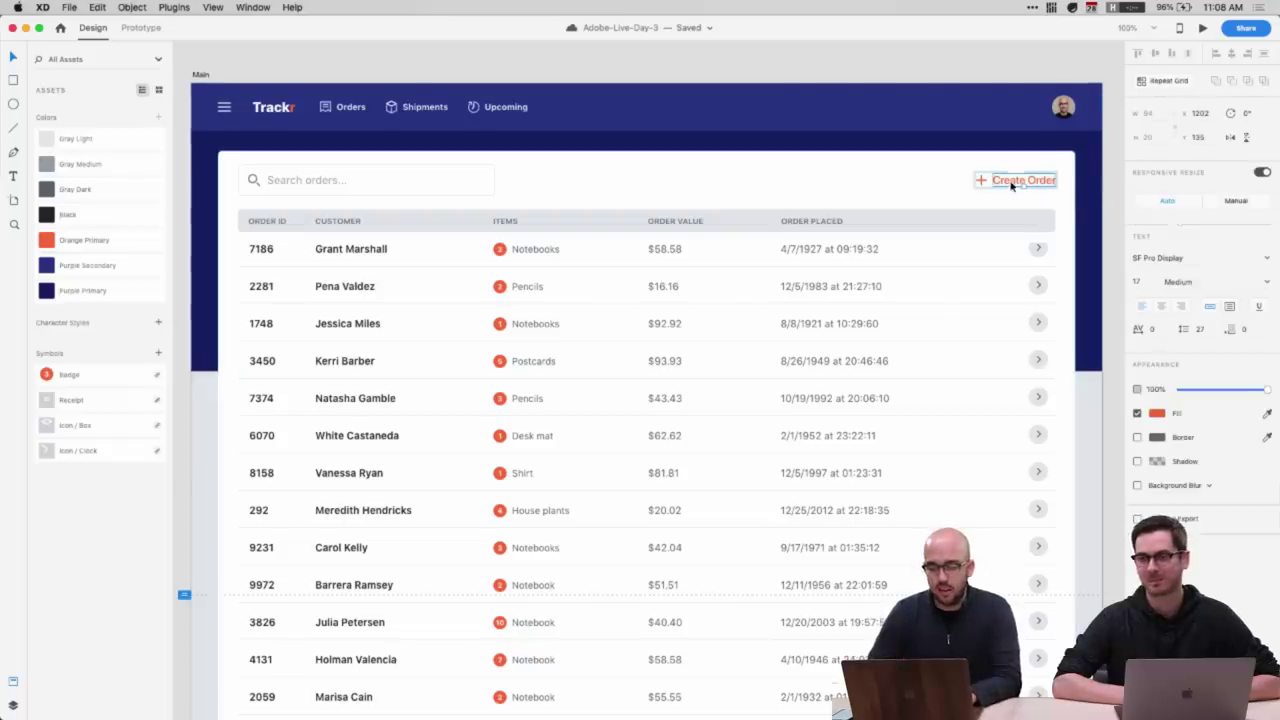
pyautogui.click(13, 704)
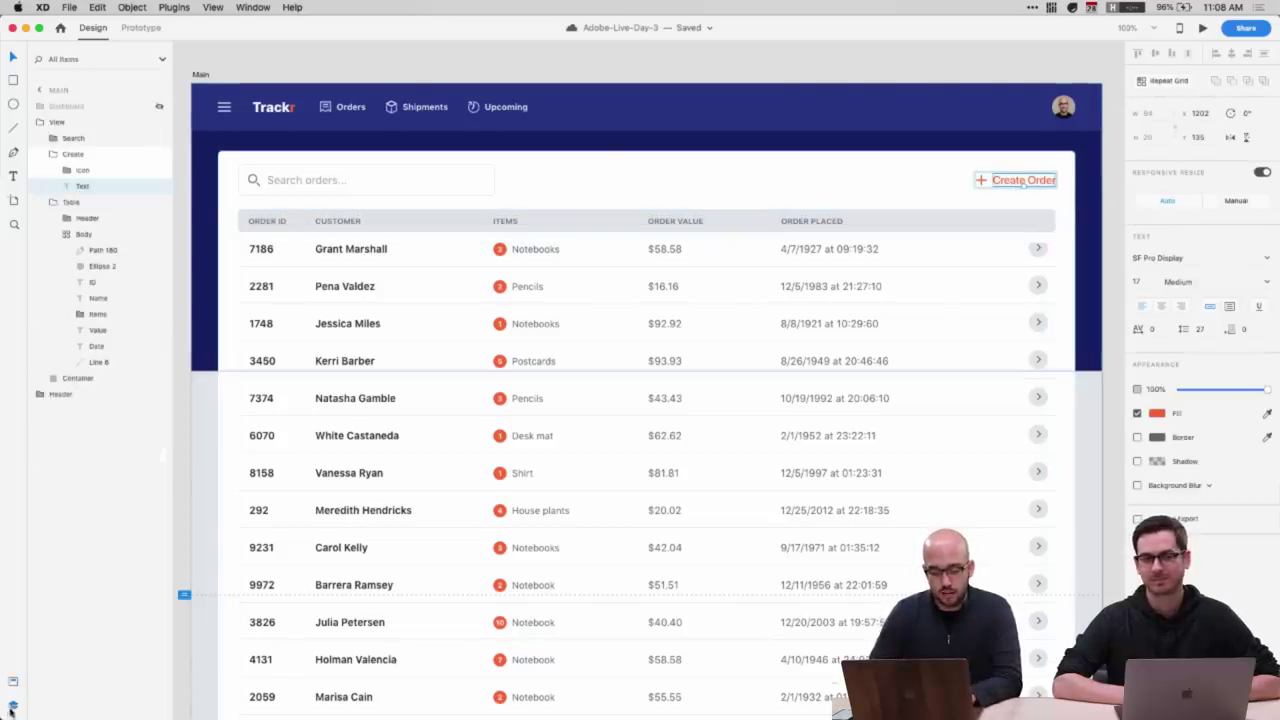
pyautogui.press('r')
pyautogui.moveTo(956, 157); pyautogui.dragTo(1057, 199)
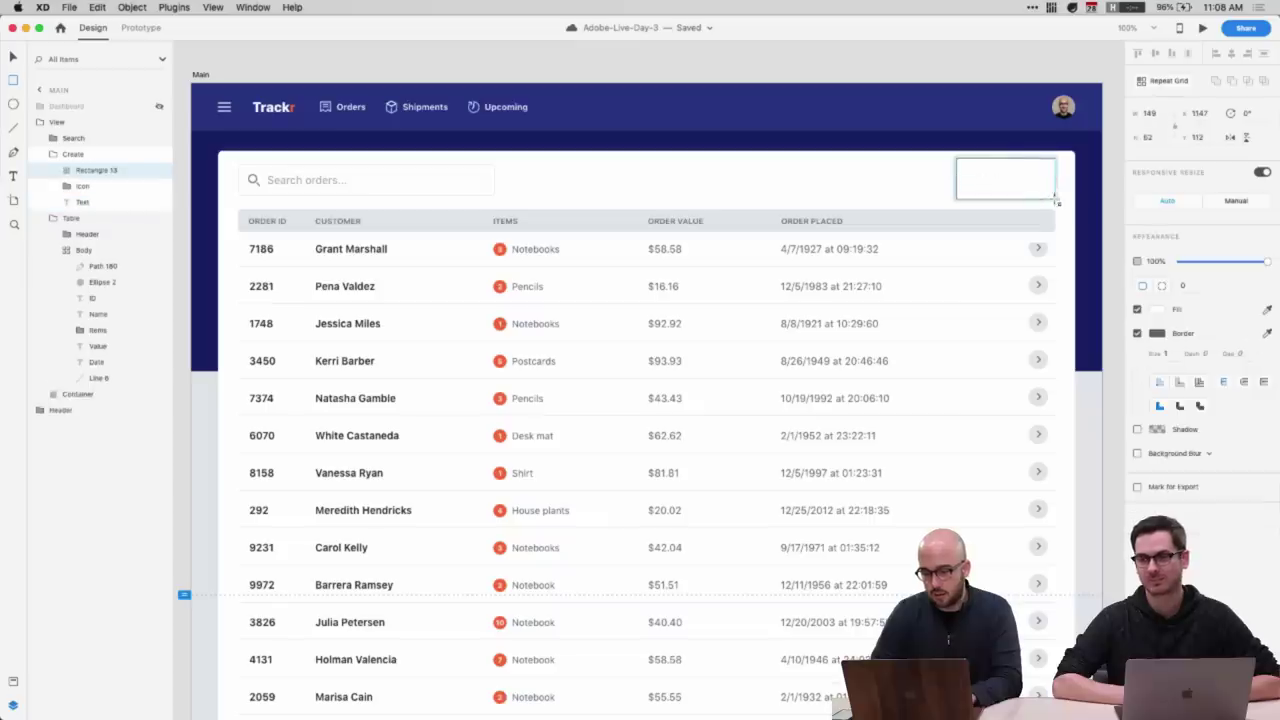
pyautogui.moveTo(150, 196); pyautogui.dragTo(150, 206)
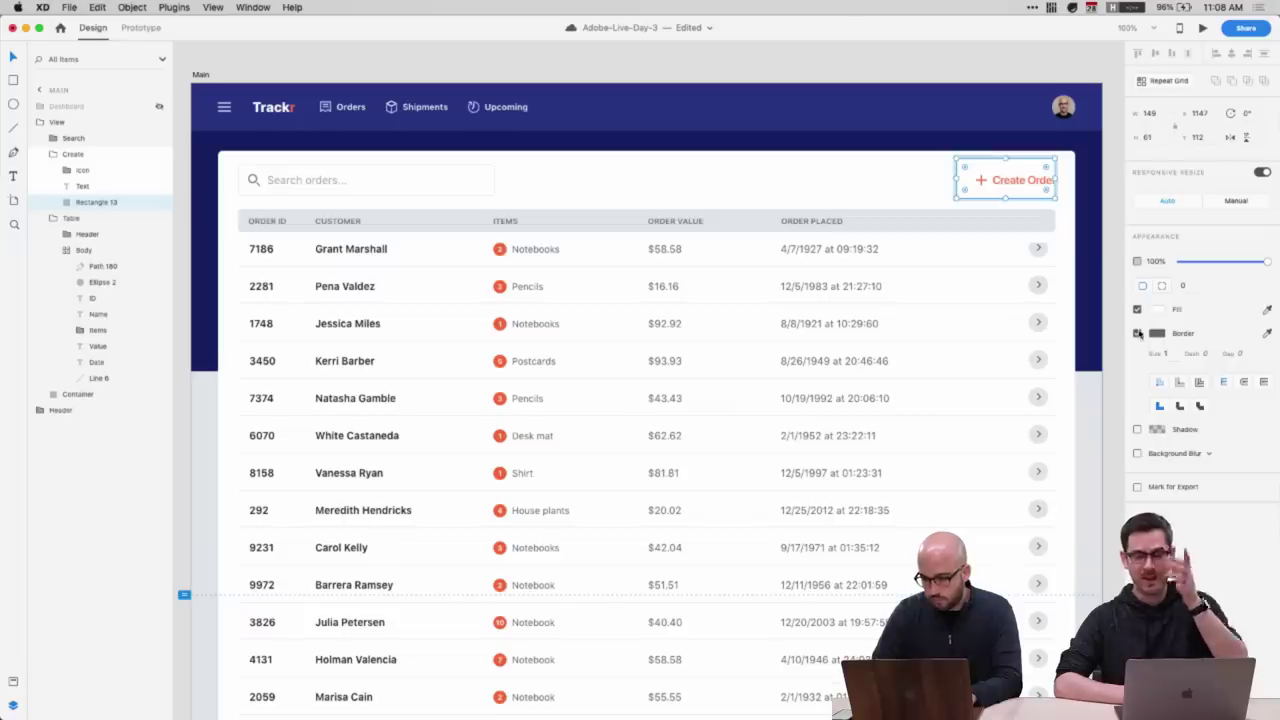
# - Remove the new rectangle's border and fill it with the Orange Primary colour asset
pyautogui.click(1137, 333)
pyautogui.click(13, 681)
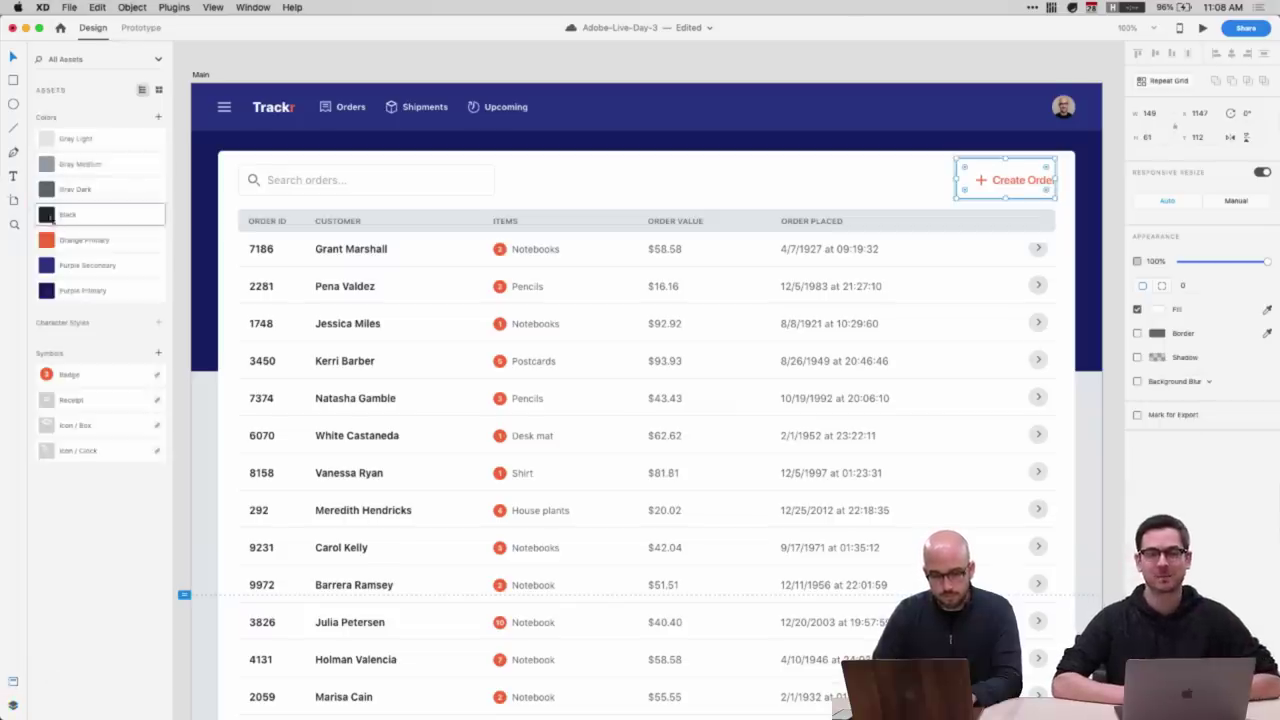
pyautogui.click(50, 240)
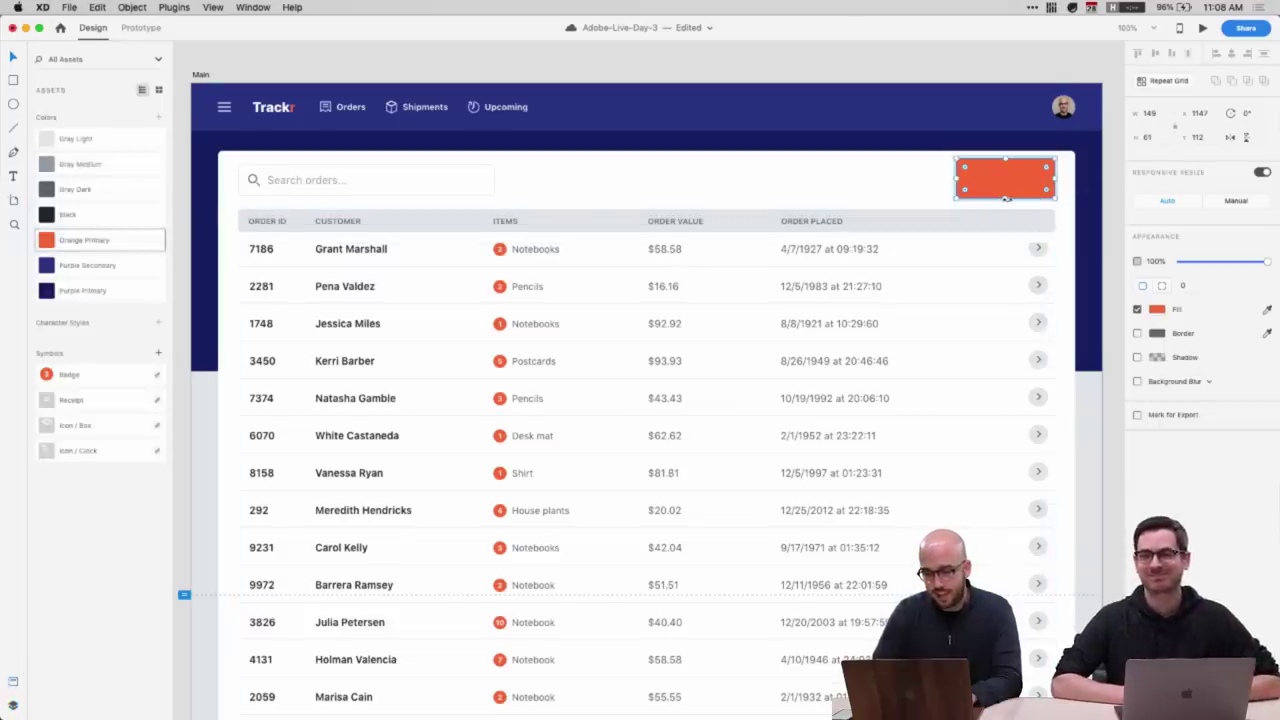
# - Set the orange rectangle's height to 48 and move it to Y 121, level with the search field
pyautogui.click(479, 181)
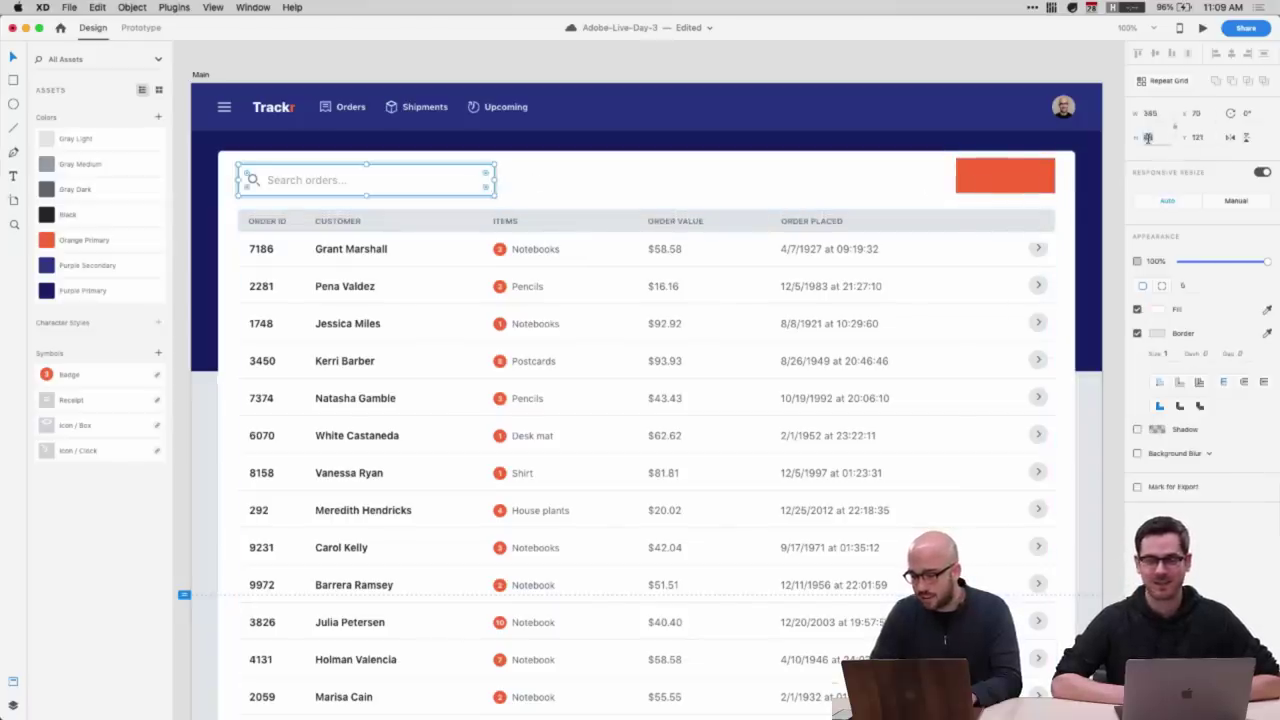
pyautogui.click(977, 180)
pyautogui.click(1149, 137)
pyautogui.write('48')
pyautogui.press('Return')
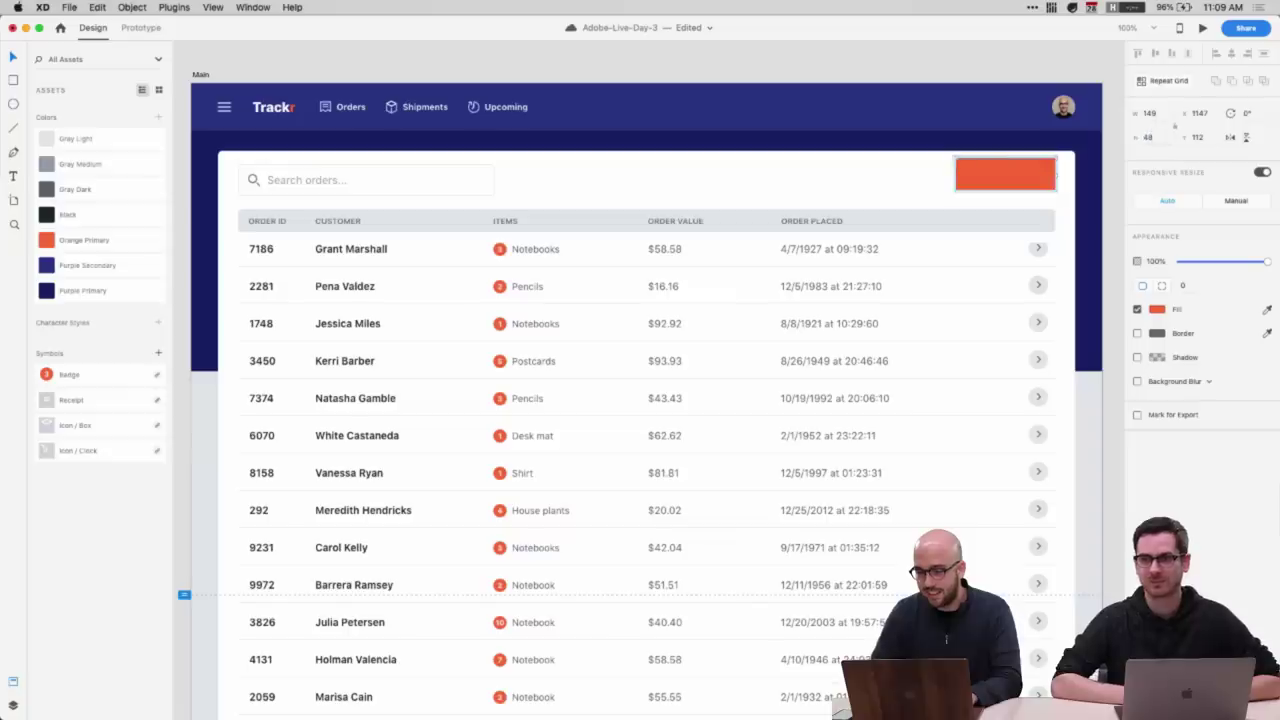
pyautogui.moveTo(977, 178); pyautogui.dragTo(975, 187)
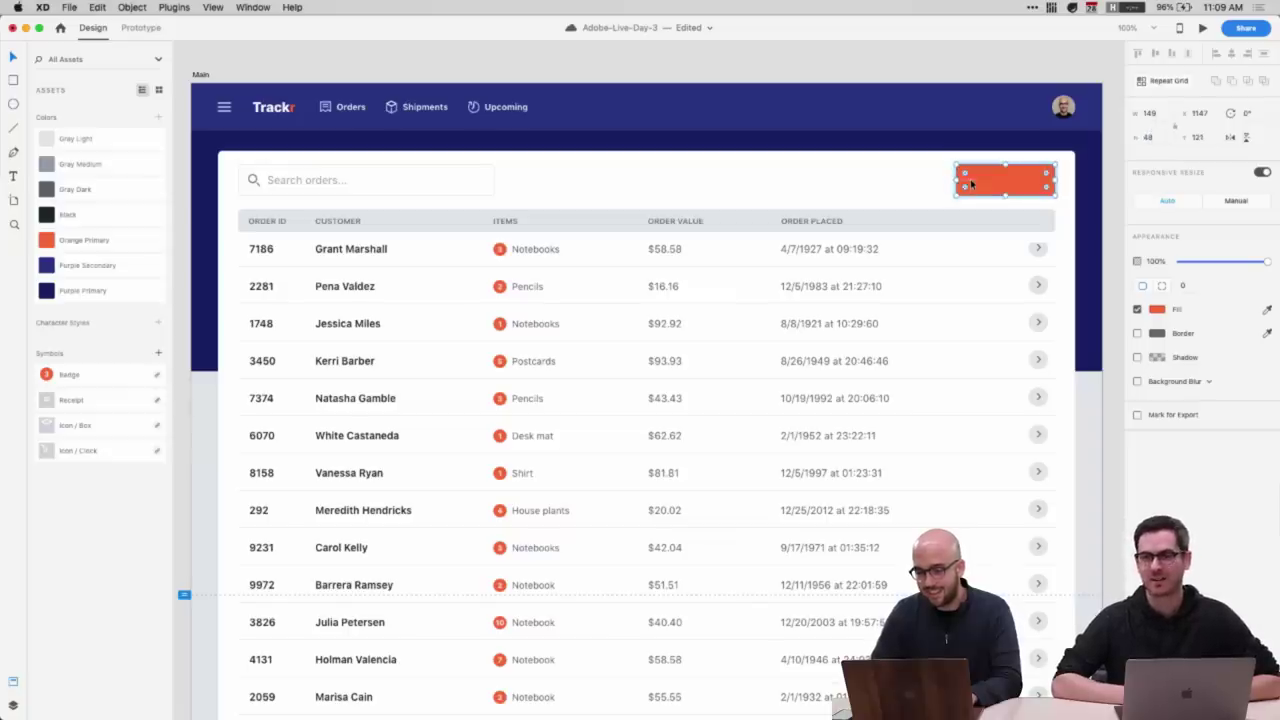
# - Set the orange rectangle's corner radius to 5, matching the search field
pyautogui.click(410, 193)
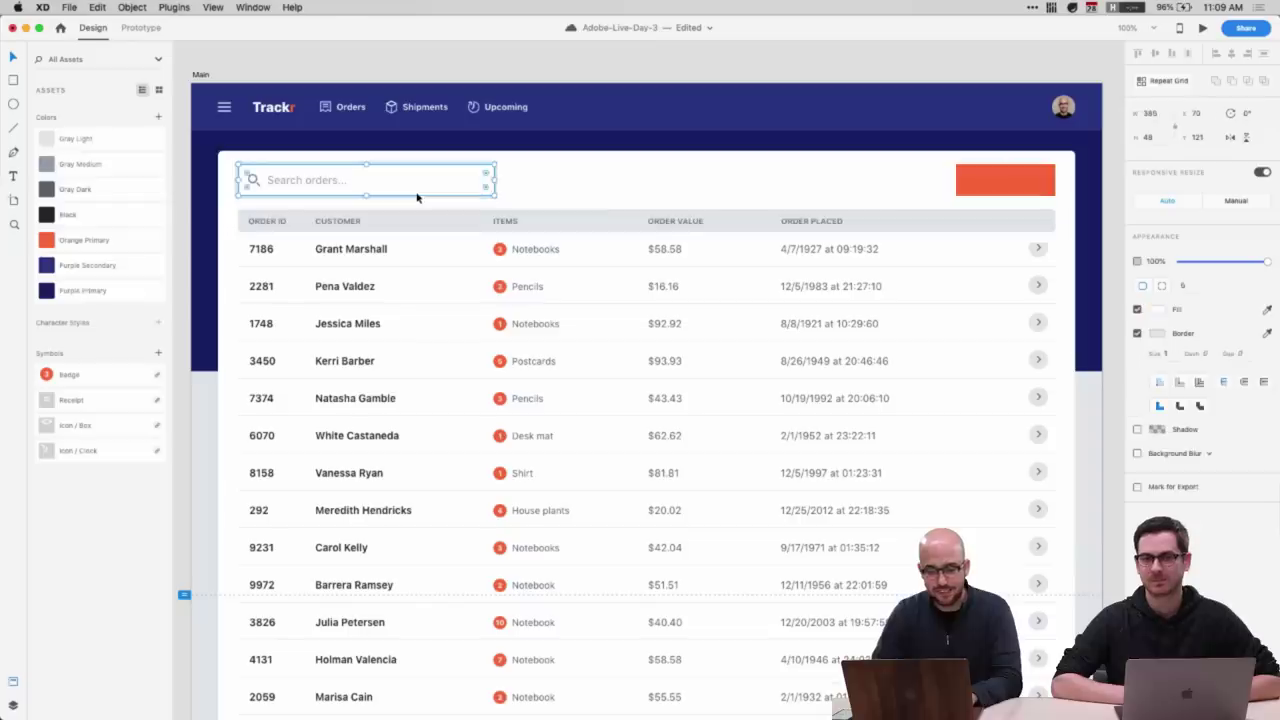
pyautogui.click(966, 188)
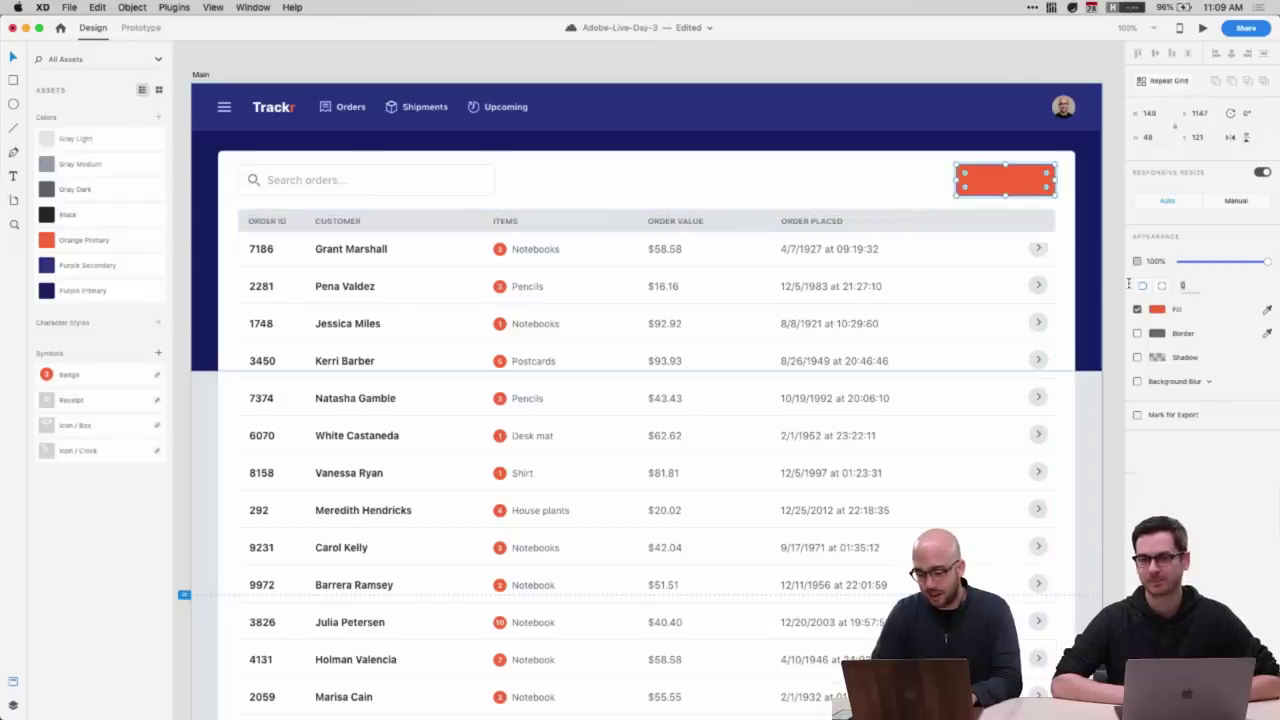
pyautogui.write('5')
pyautogui.press('Return')
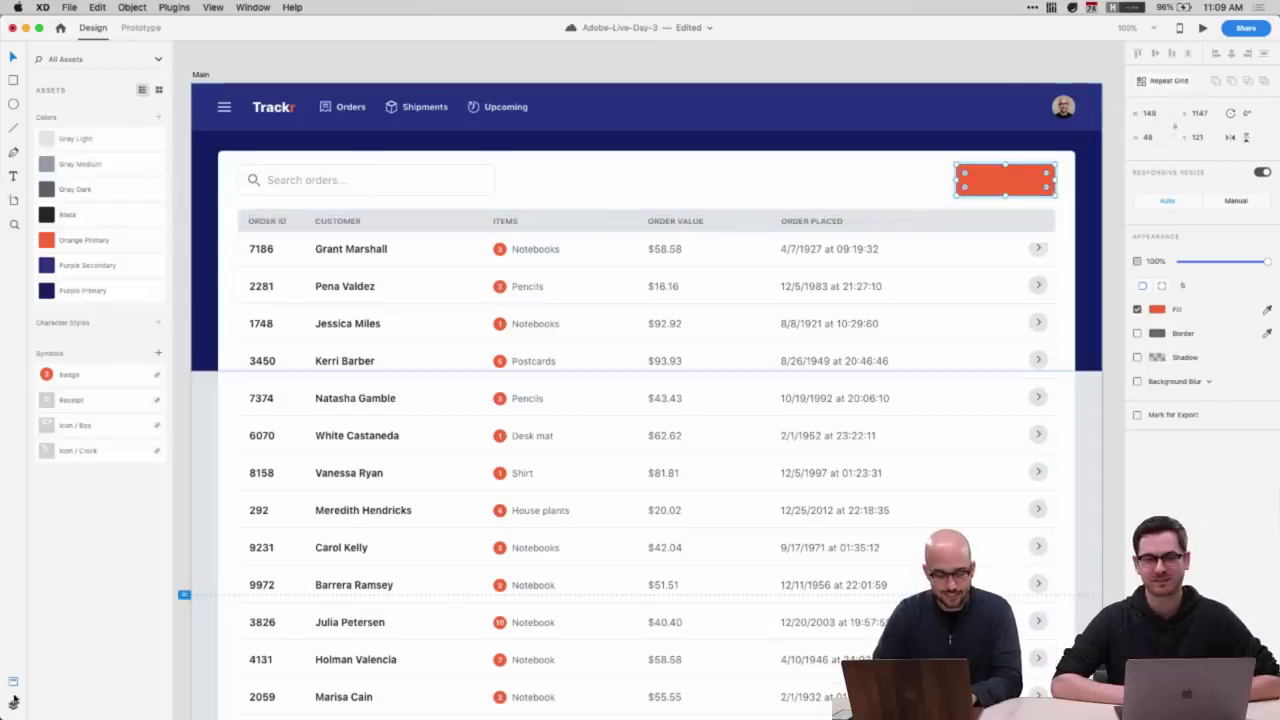
# - Change the Create Order text to white and add the plus icon to the selection
pyautogui.click(13, 702)
pyautogui.click(82, 184)
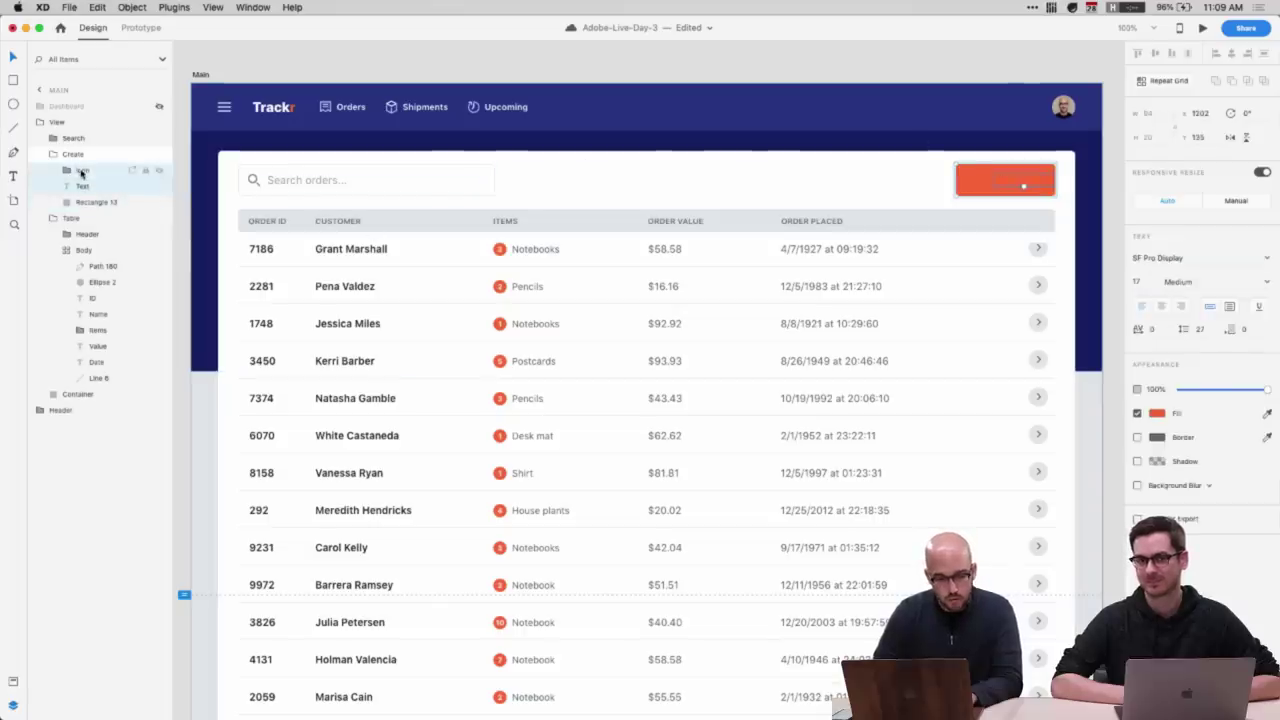
pyautogui.keyDown('shift'); pyautogui.click(82, 172); pyautogui.keyUp('shift')
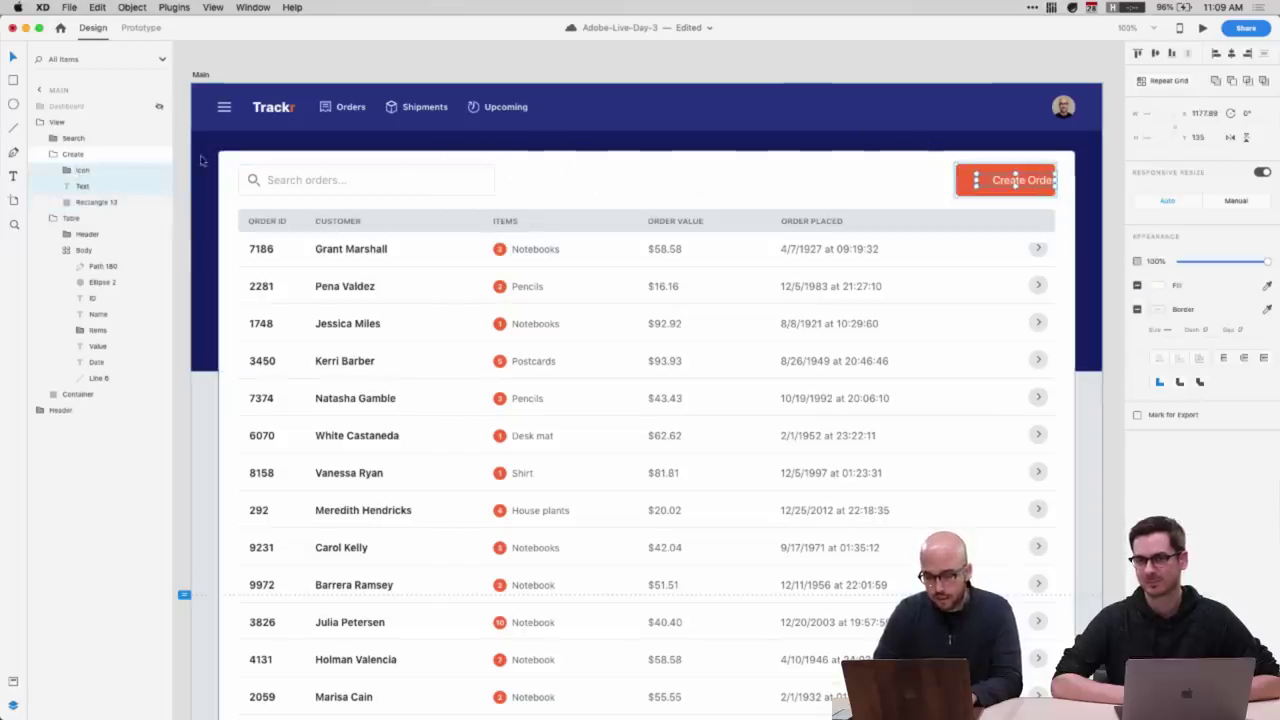
pyautogui.click(96, 202)
pyautogui.click(68, 170)
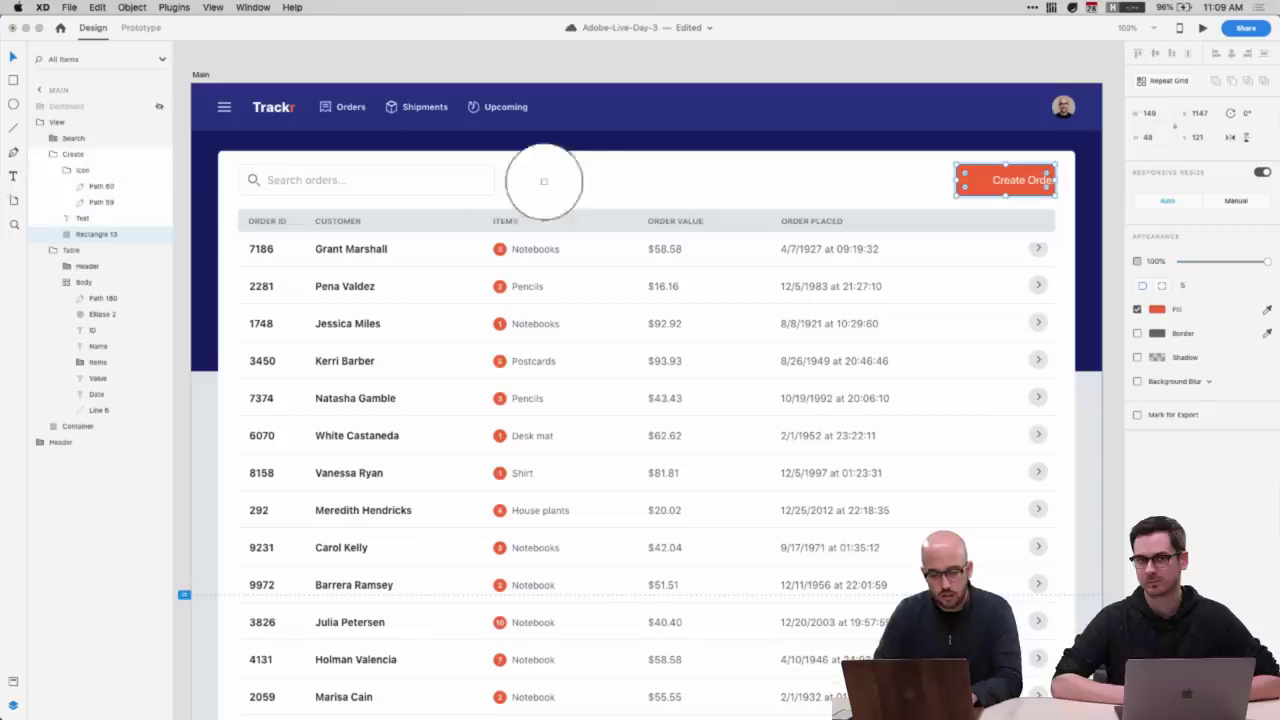
pyautogui.click(543, 181)
pyautogui.press('super+z')
# - Change the border colour of the plus icon in the Create Order button to white
pyautogui.click(80, 170)
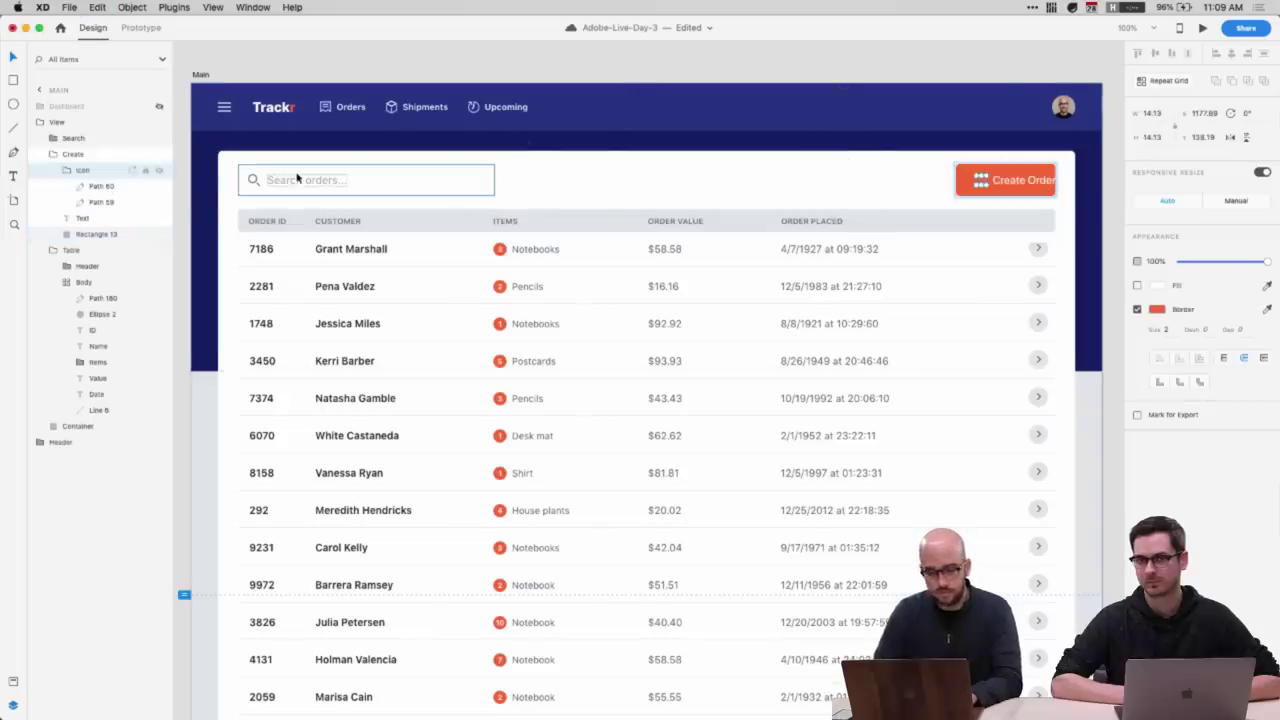
pyautogui.click(1157, 309)
pyautogui.click(908, 106)
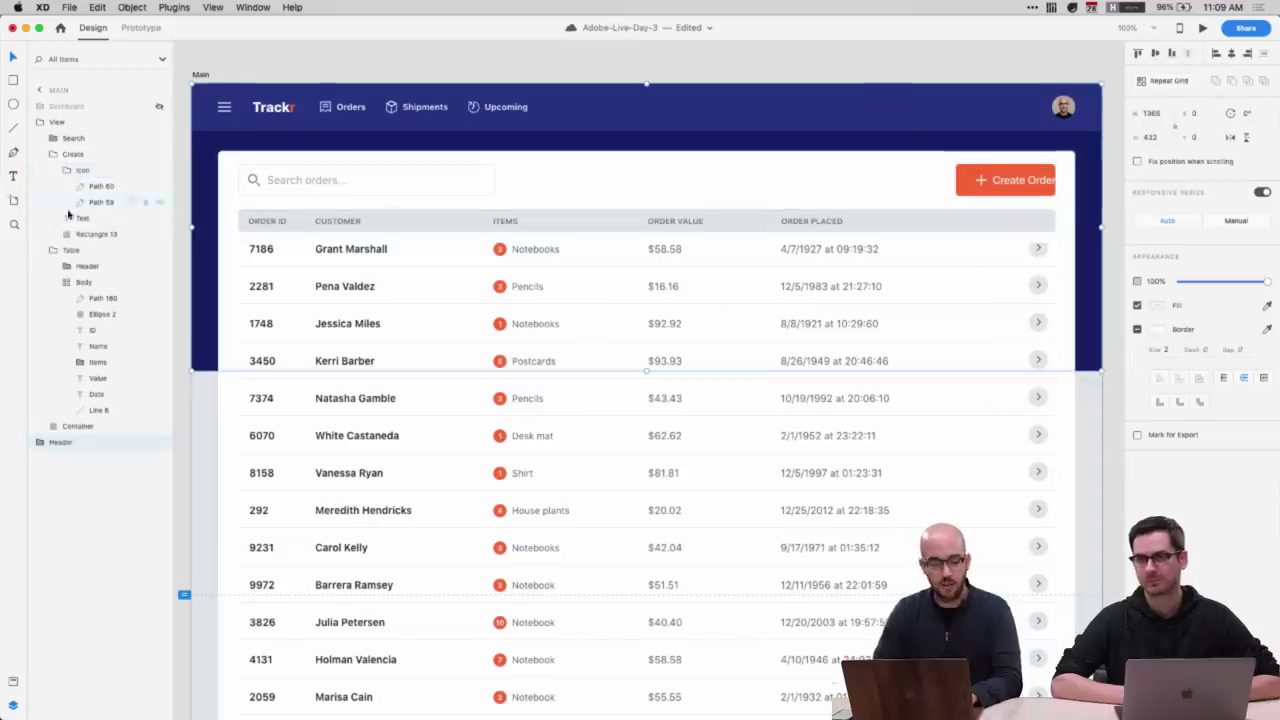
# - Move the plus icon and Create Order text left inside the button and widen its background rectangle to 164
pyautogui.click(83, 172)
pyautogui.click(83, 171)
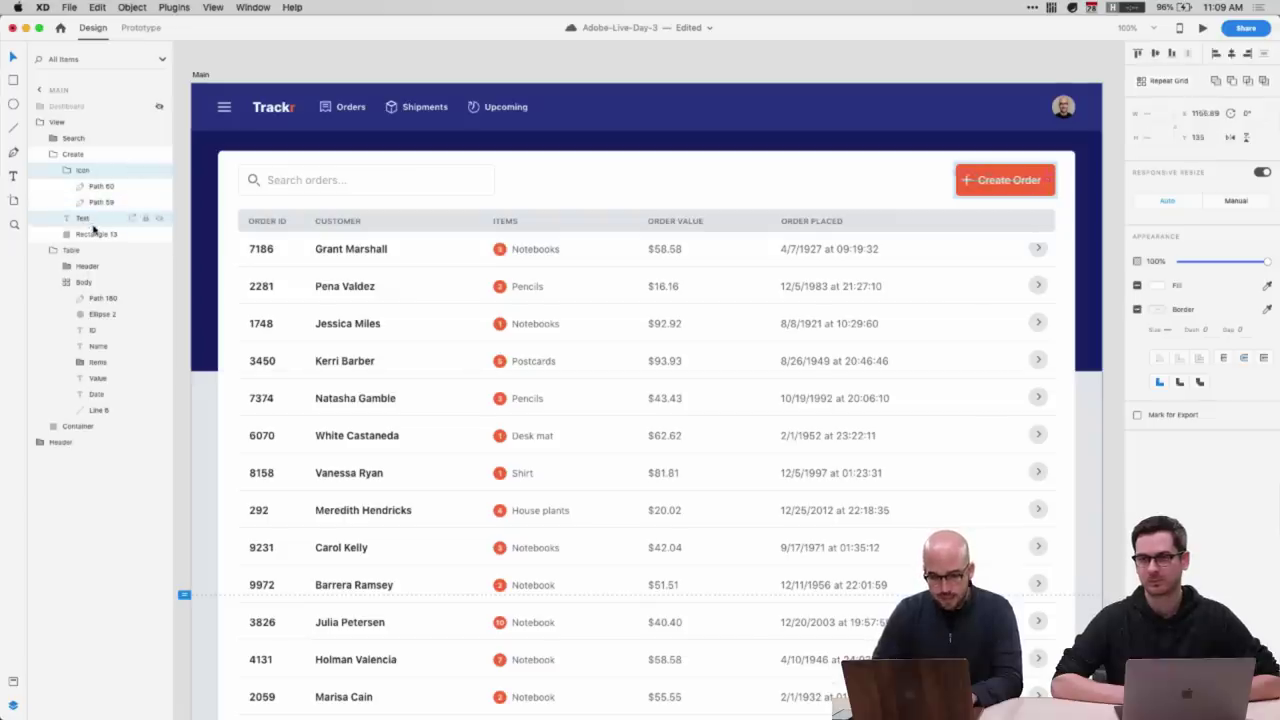
pyautogui.click(95, 232)
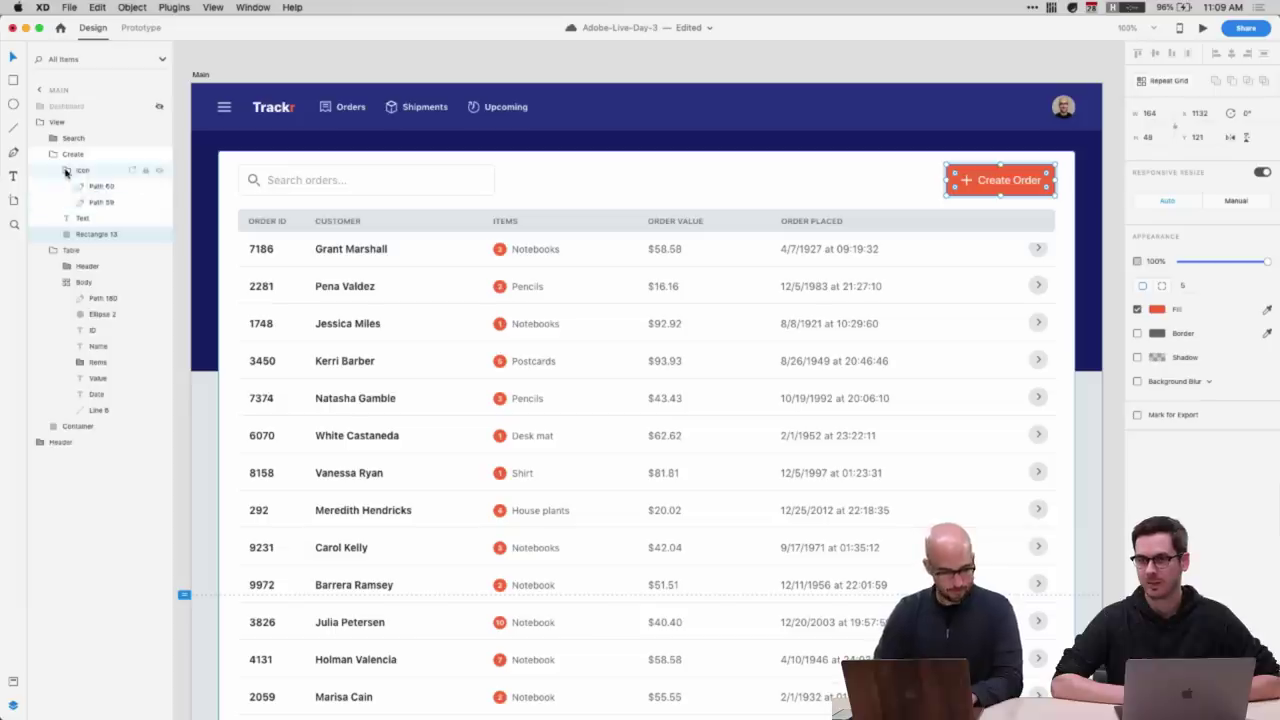
# - Convert the Create group holding the finished Create Order button into a symbol
pyautogui.click(67, 170)
pyautogui.click(78, 156)
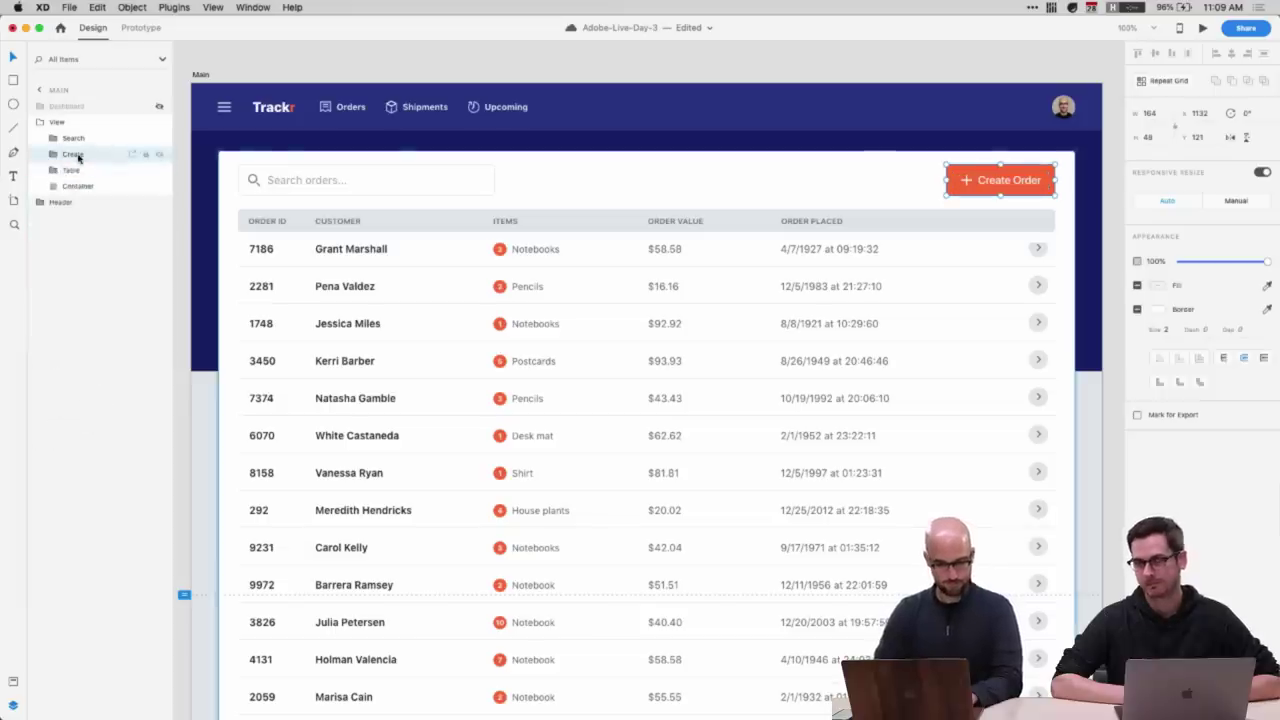
pyautogui.press('super+k')
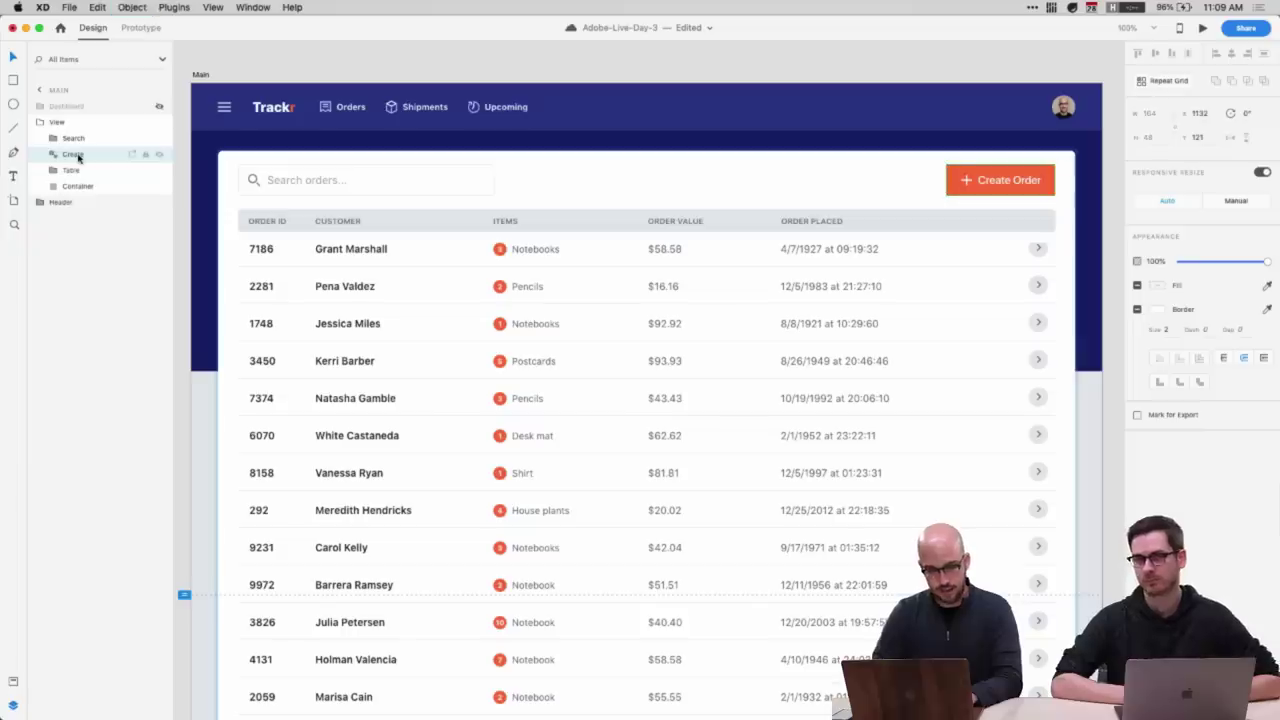
# - Rename the Create symbol's layer to Large Button
pyautogui.doubleClick(78, 155)
pyautogui.write('Butto')
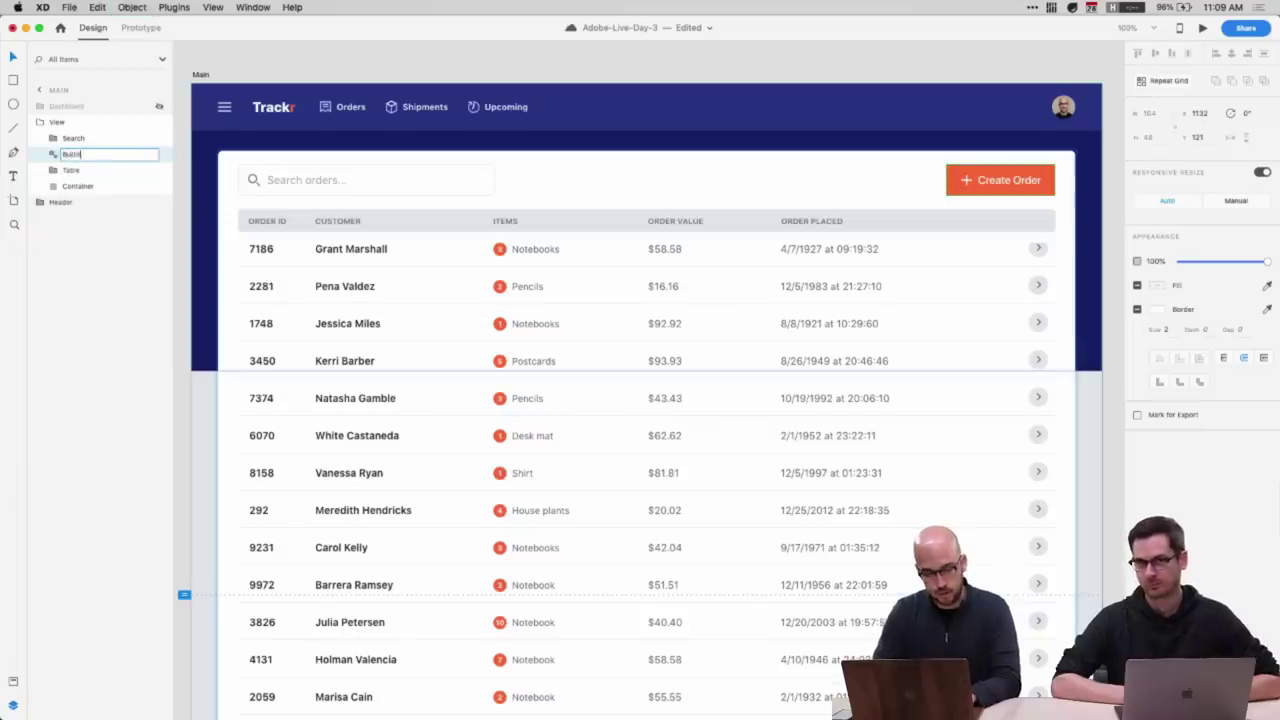
pyautogui.write('n')
pyautogui.press('Return')
pyautogui.click(54, 154)
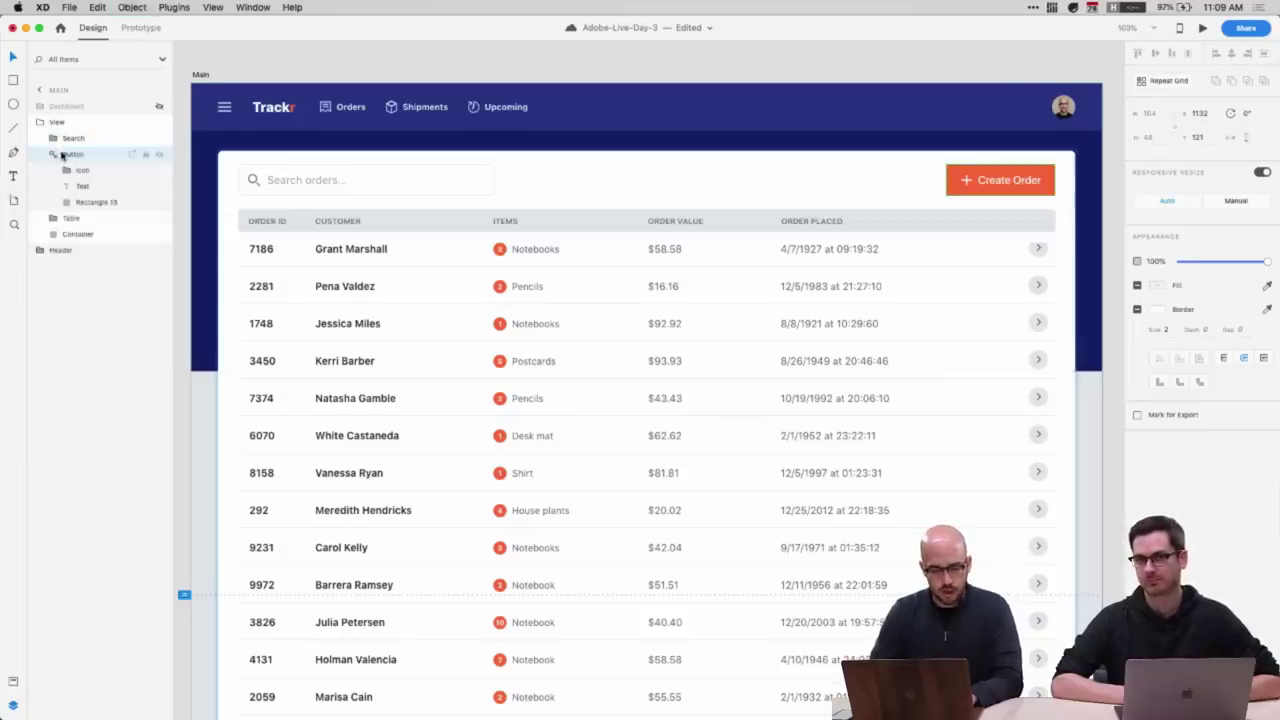
pyautogui.doubleClick(72, 155)
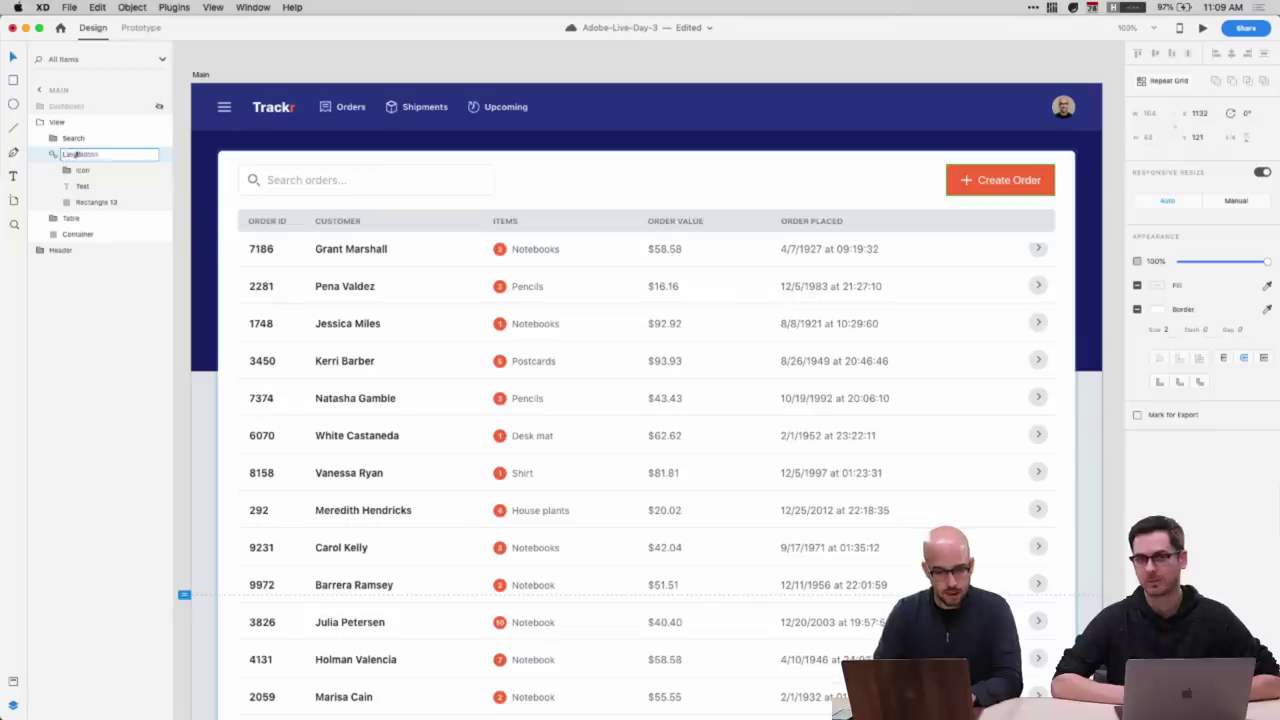
pyautogui.press('Return')
pyautogui.click(51, 157)
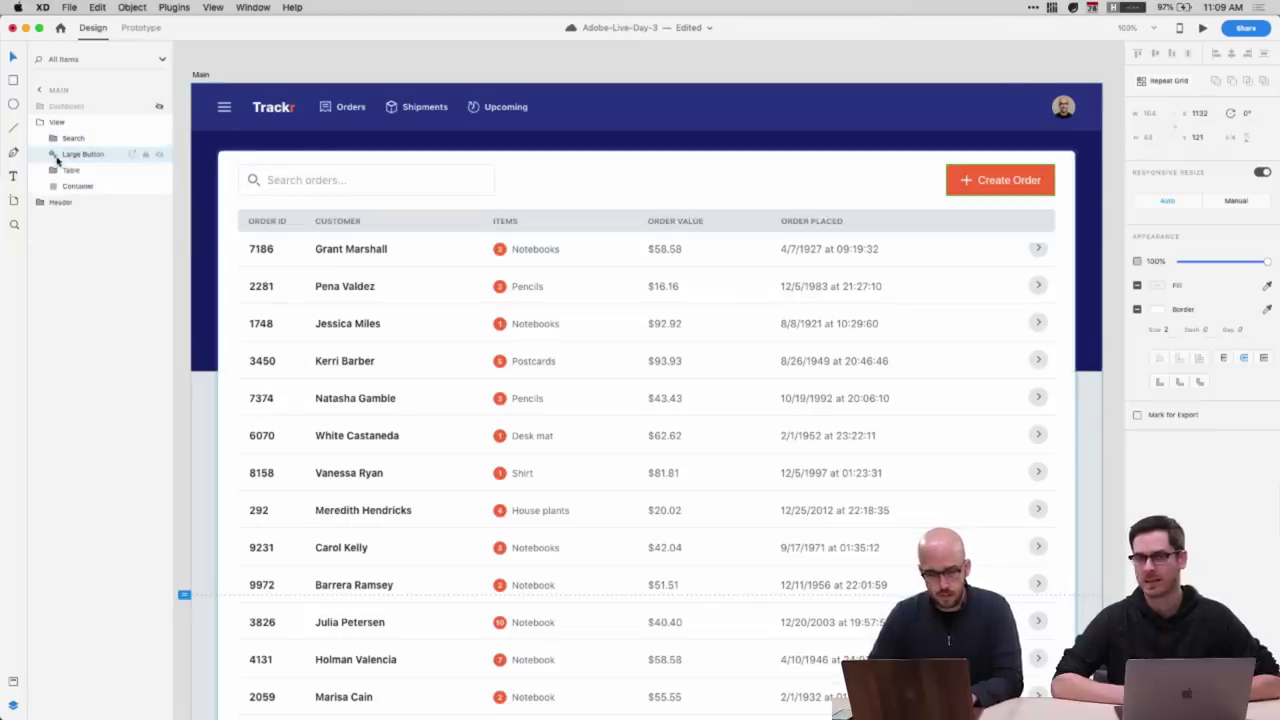
# - Rename the Create symbol in the document's assets to Large Button and return to the layer list
pyautogui.click(15, 682)
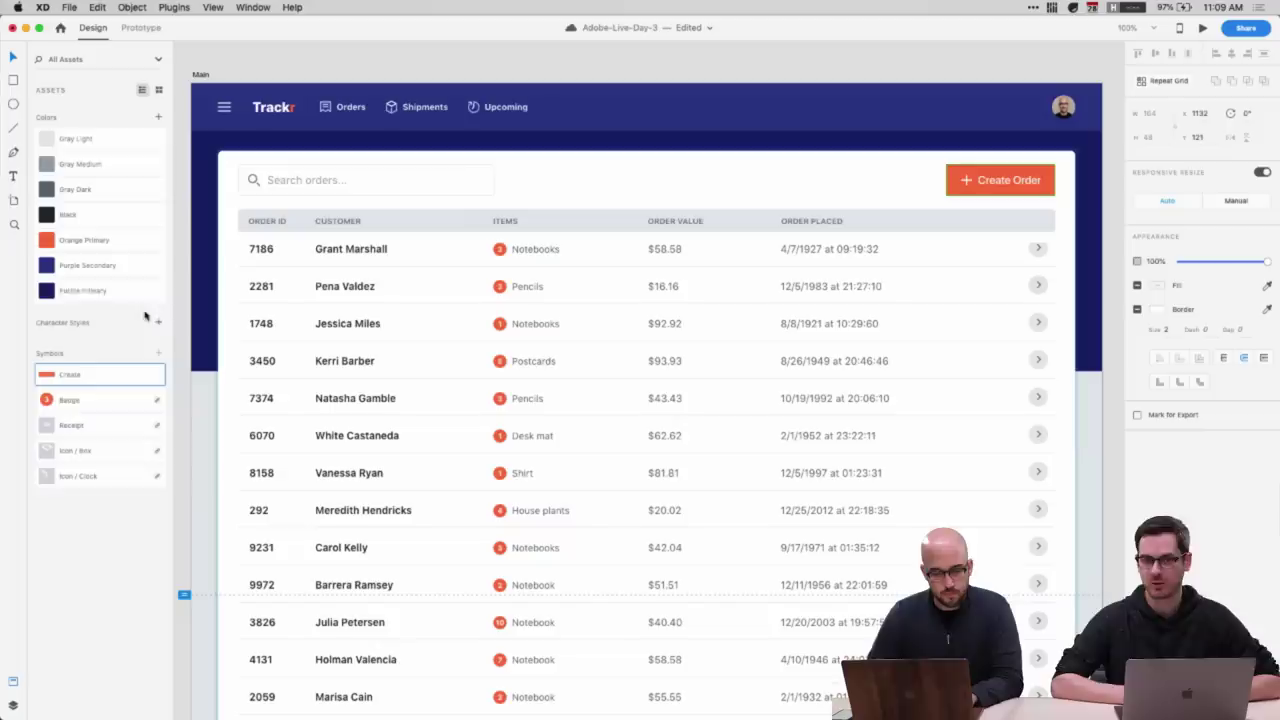
pyautogui.doubleClick(68, 375)
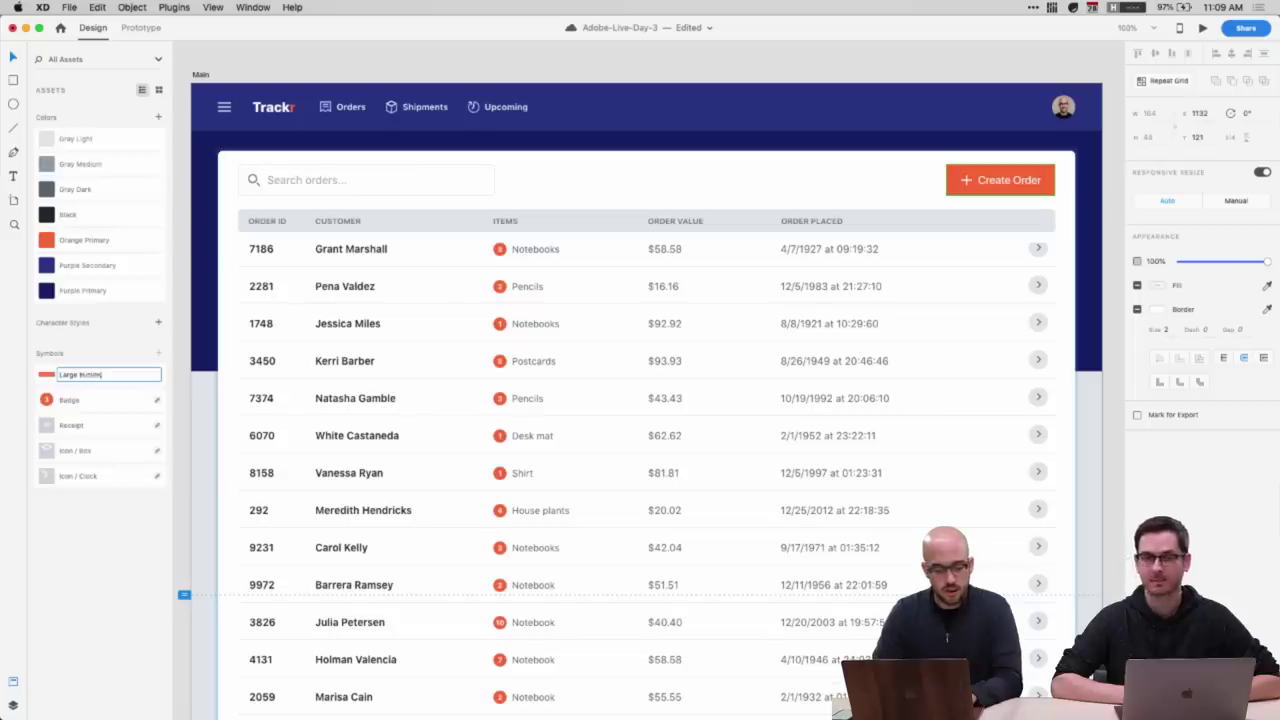
pyautogui.click(71, 427)
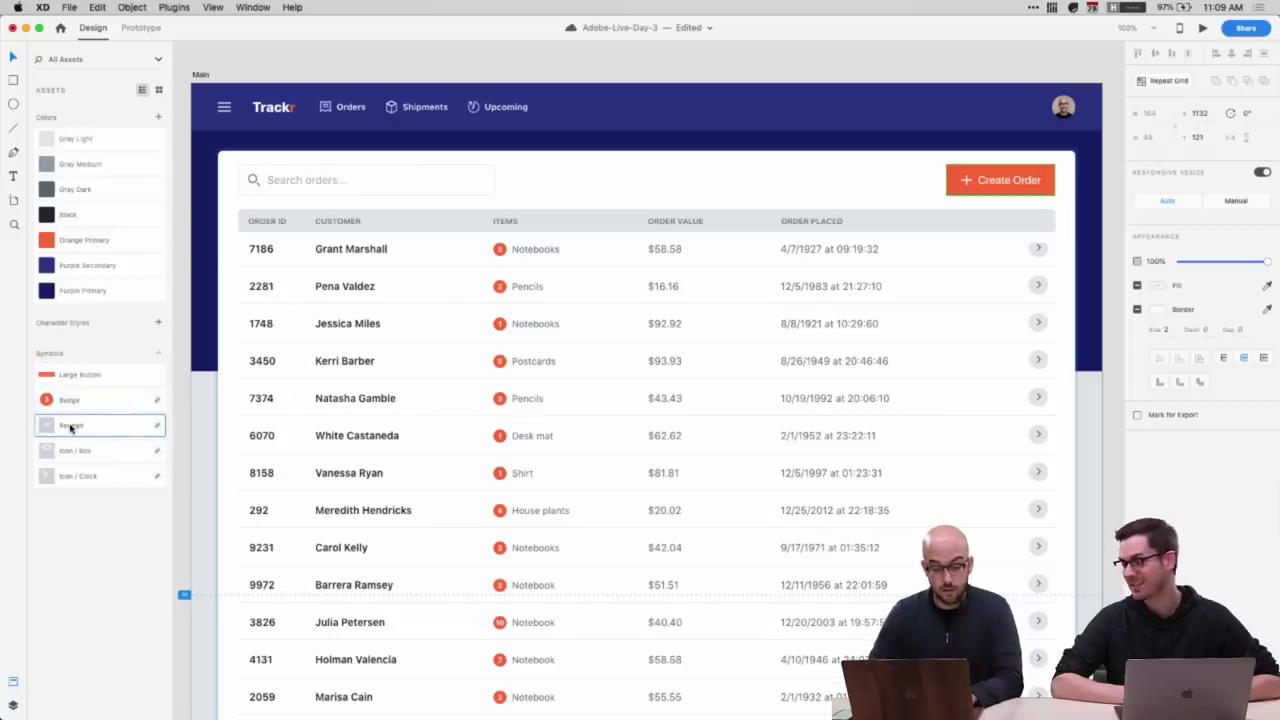
pyautogui.click(68, 522)
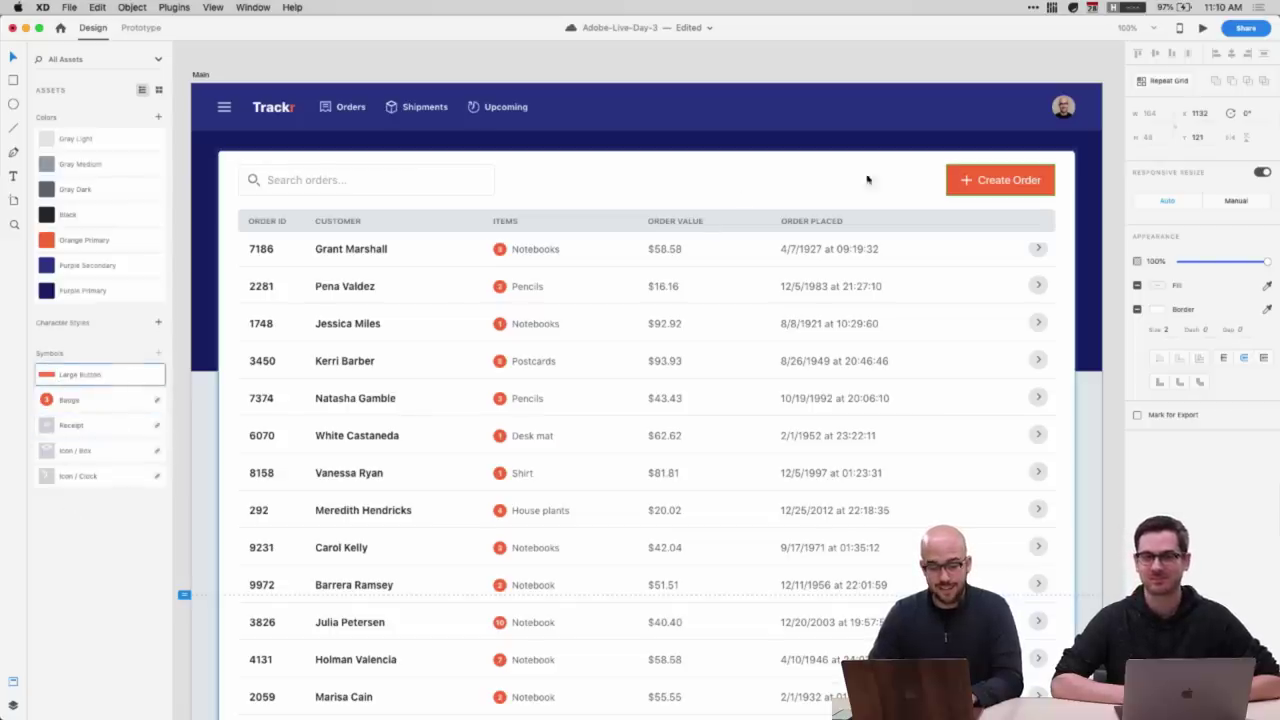
pyautogui.click(14, 706)
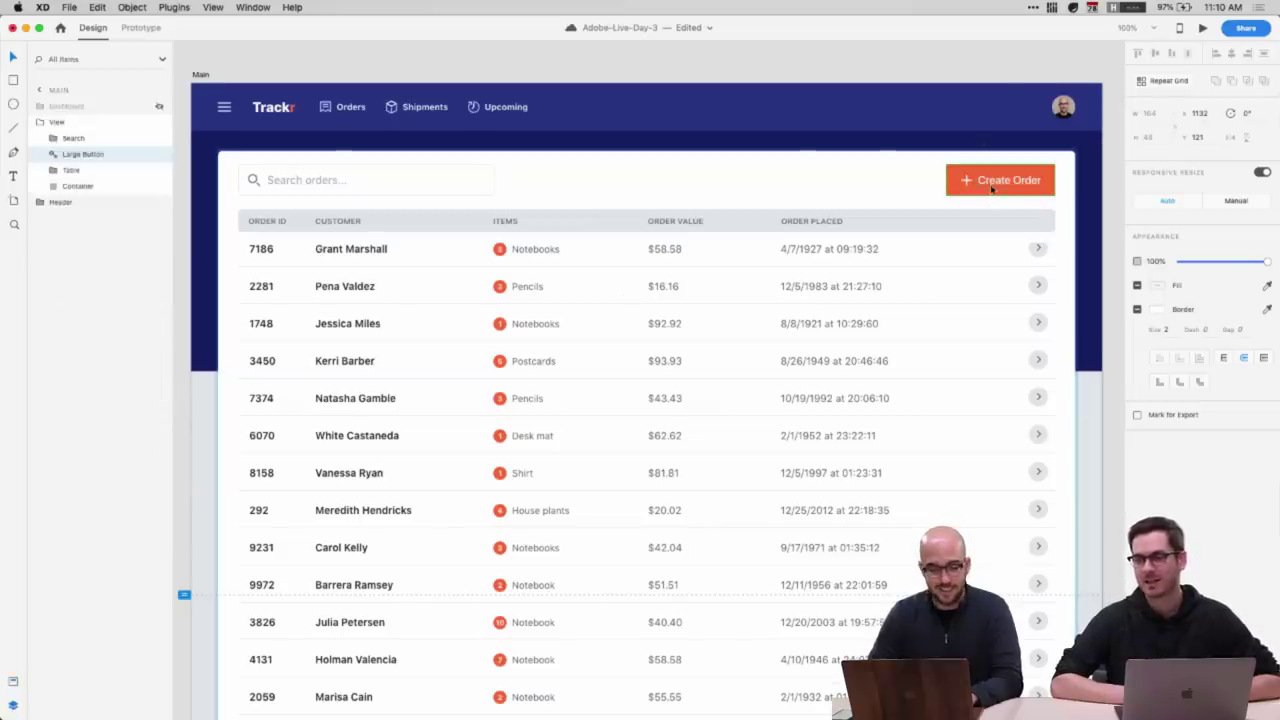
# - Shift the Create Order text inside the Large Button symbol slightly left, toward the plus icon, to X 1180
pyautogui.moveTo(1012, 192); pyautogui.dragTo(1012, 193)
pyautogui.doubleClick(1028, 194)
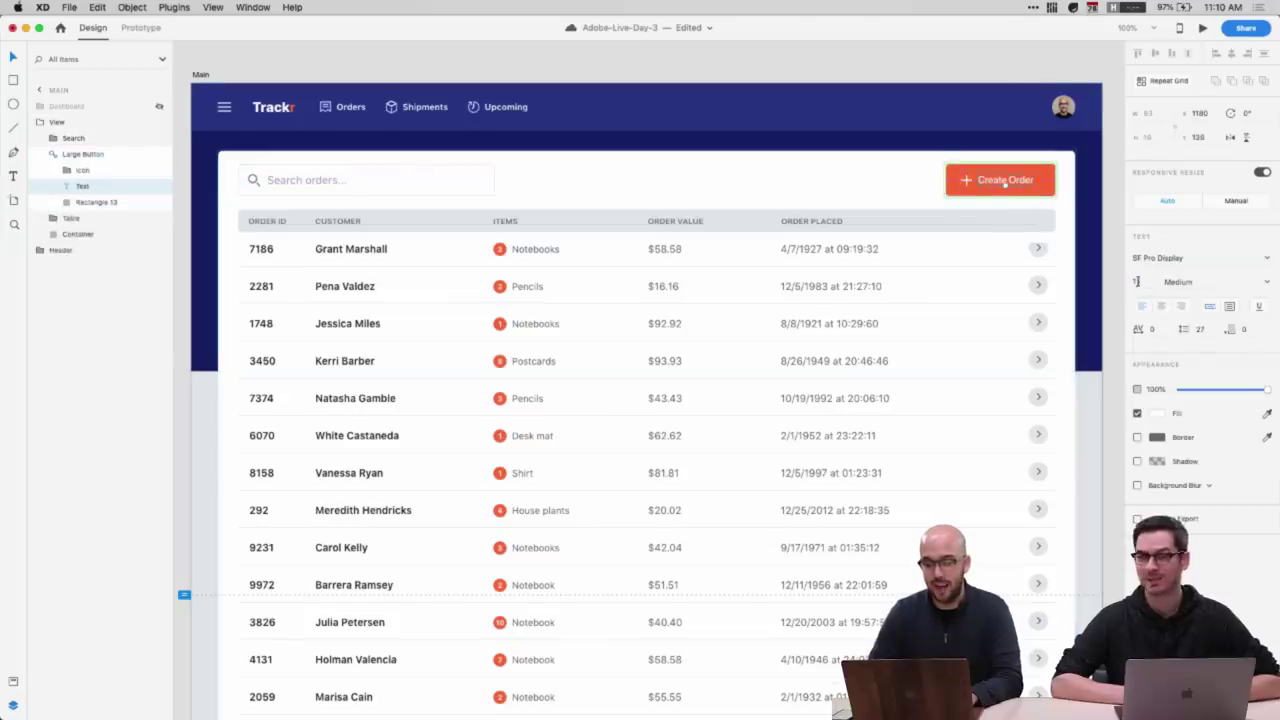
pyautogui.click(82, 170)
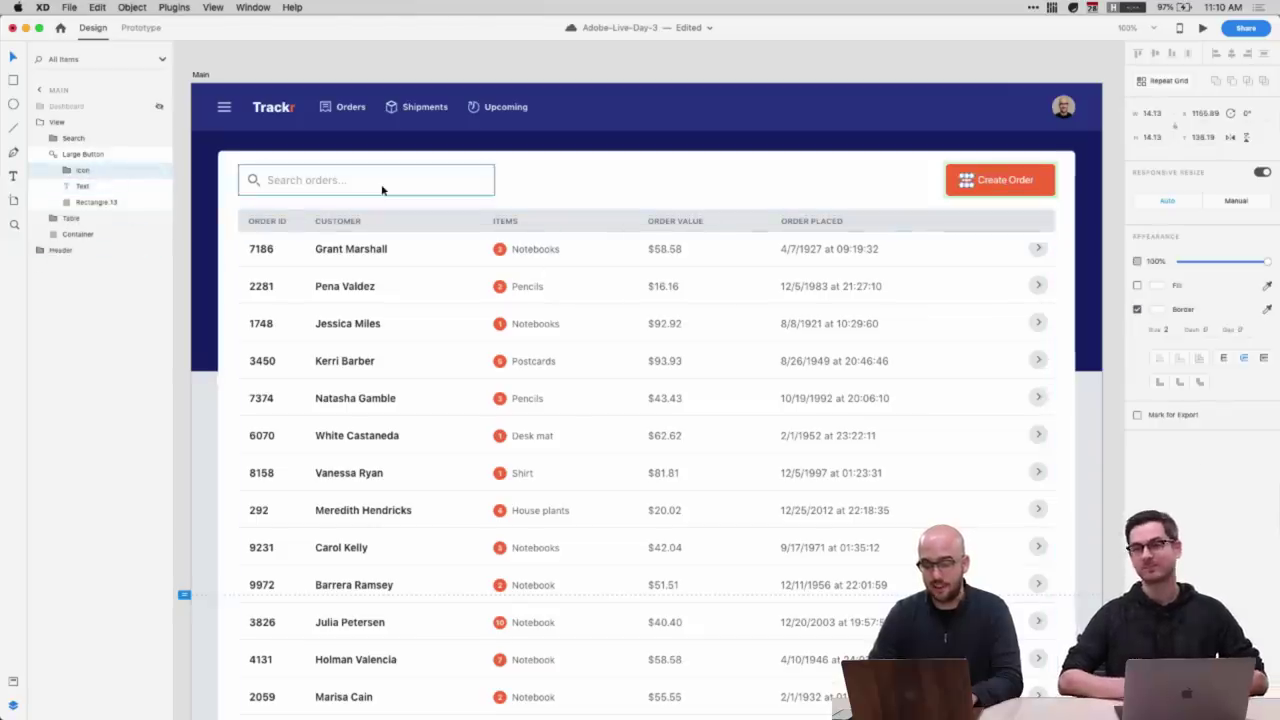
pyautogui.click(1020, 180)
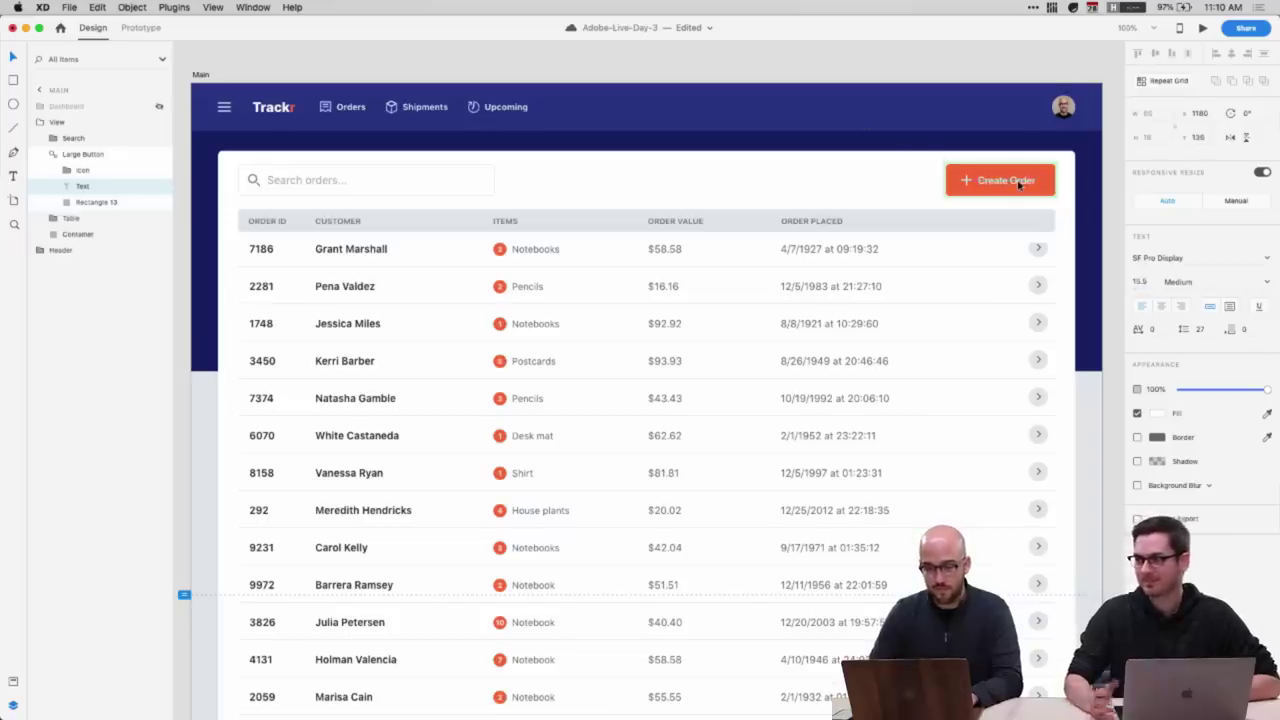
pyautogui.click(967, 182)
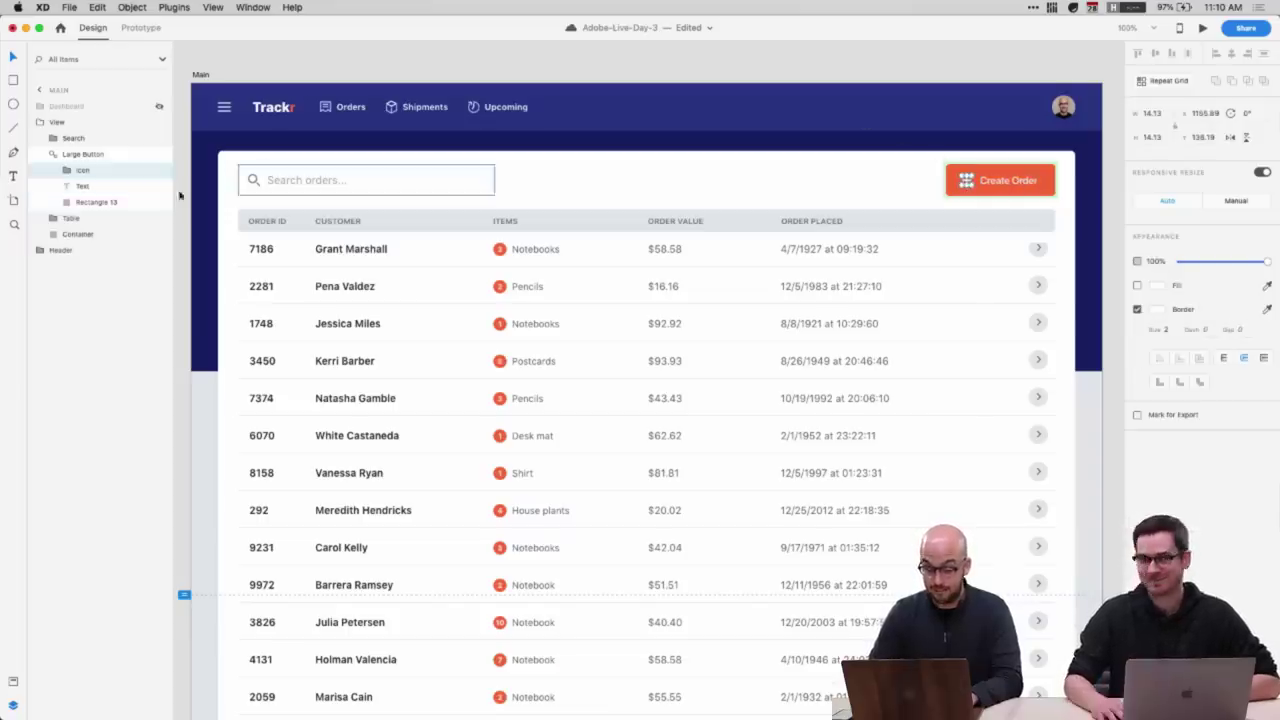
# - Shrink the button's plus icon to about 12.76 square and shift the Create Order text to X 1181
pyautogui.hscroll(5, 300, 290)
pyautogui.scroll(2, 300, 290)
pyautogui.hscroll(-1, 363, 311)
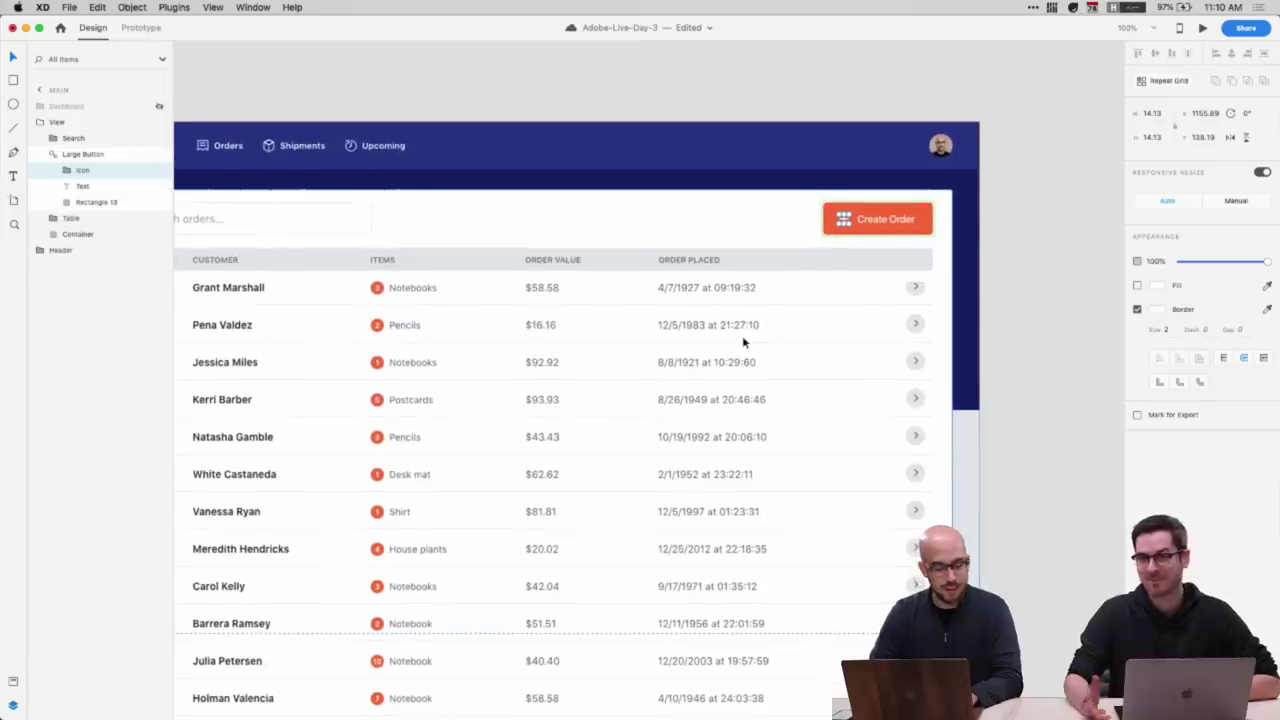
pyautogui.scroll(5, 743, 340)
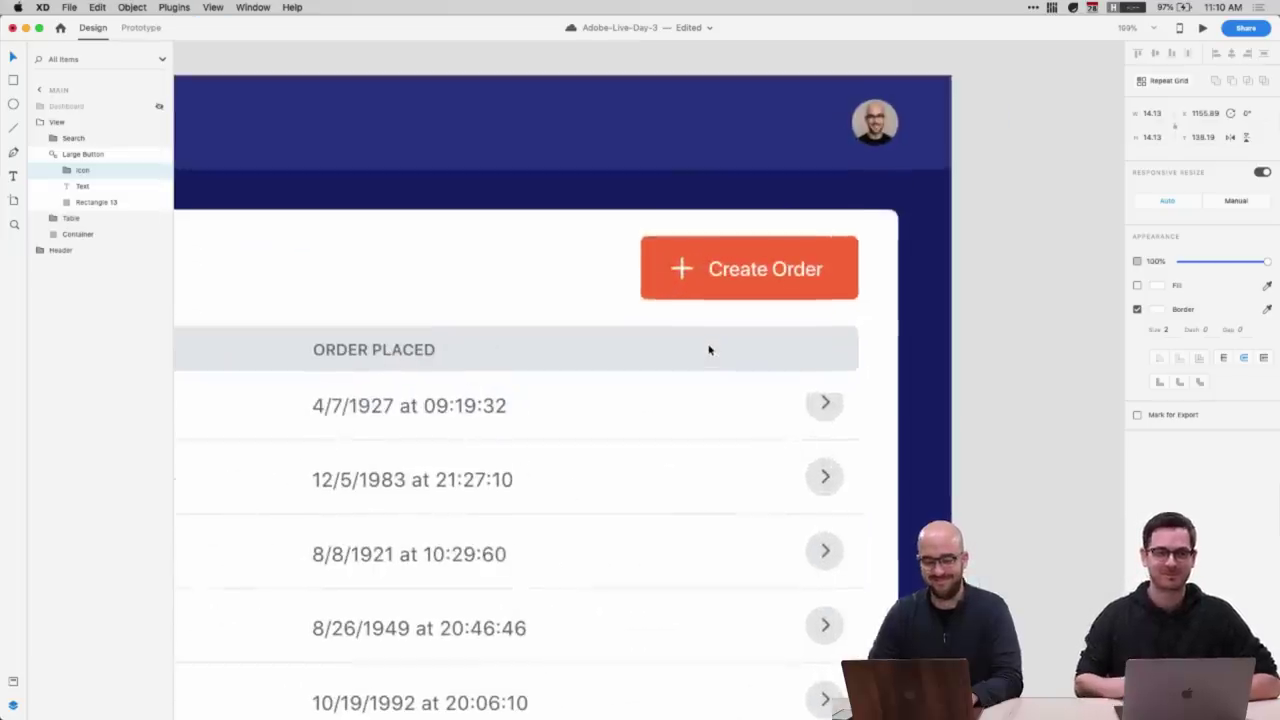
pyautogui.moveTo(692, 279); pyautogui.dragTo(691, 278)
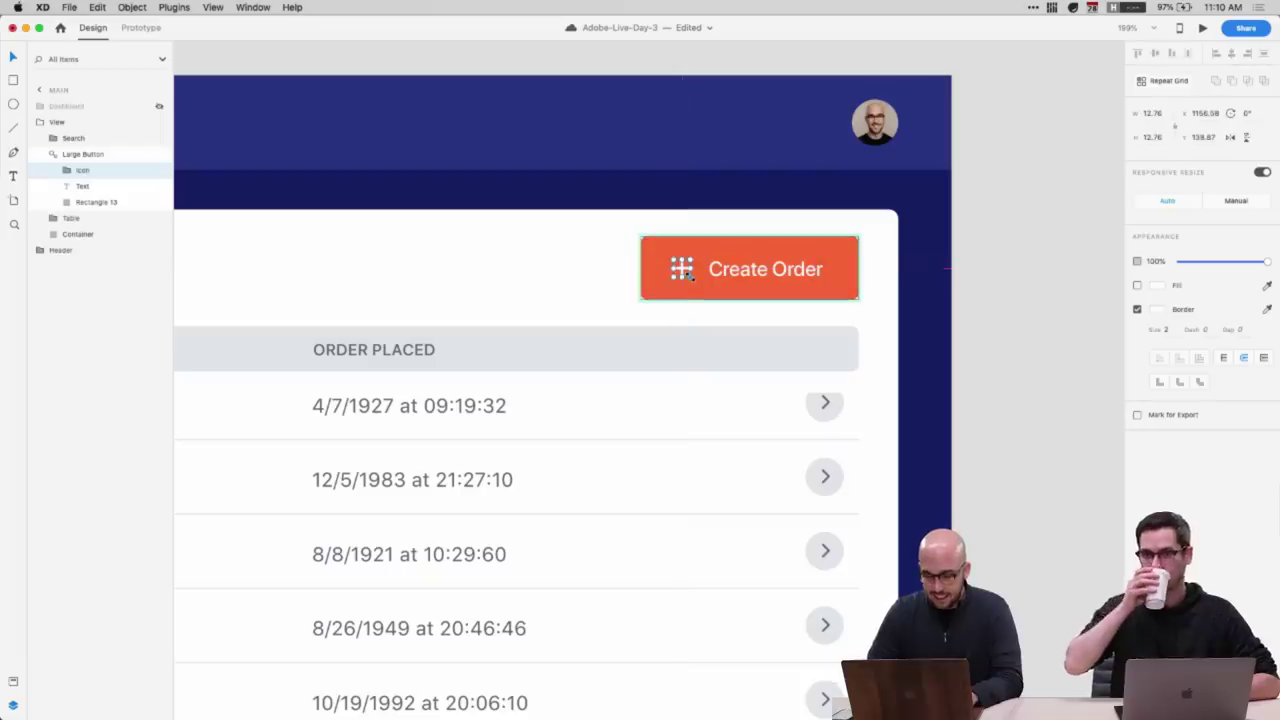
pyautogui.click(812, 275)
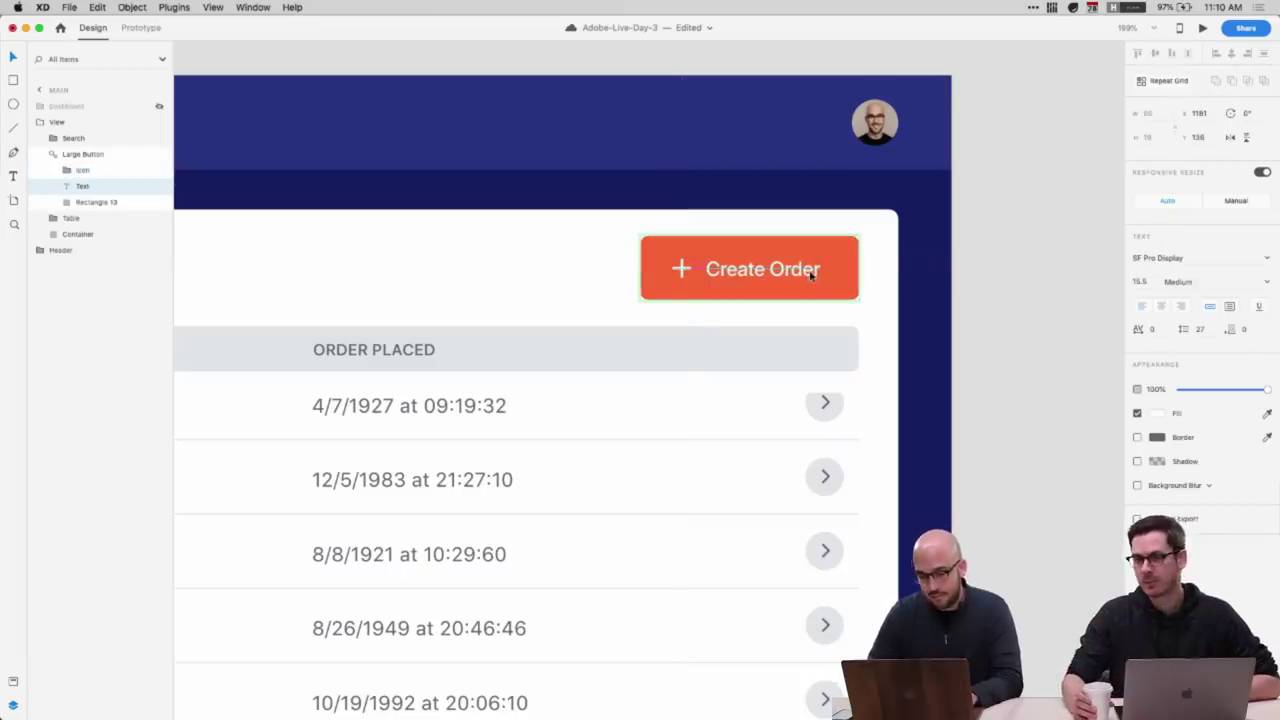
# - Delete the plus icon from the Large Button symbol
pyautogui.click(1015, 287)
pyautogui.press('super+0')
pyautogui.hscroll(1, 1014, 285)
pyautogui.press('super+1')
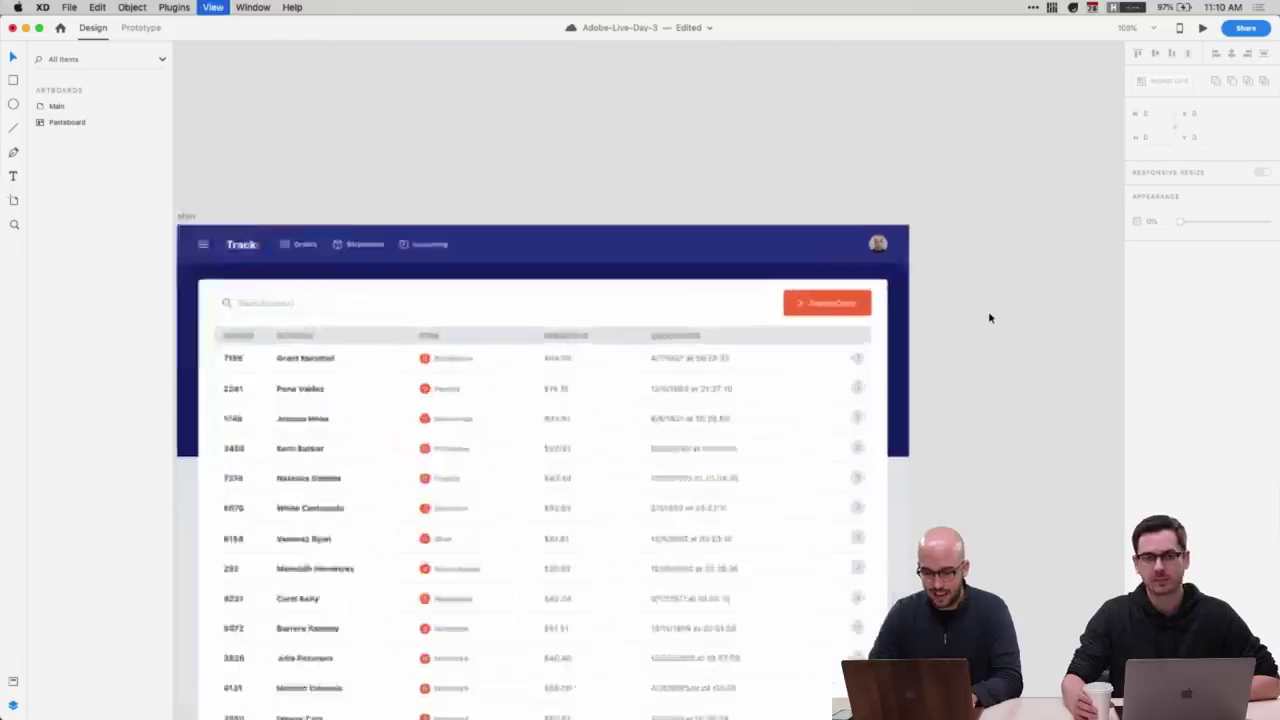
pyautogui.hscroll(-2, 985, 320)
pyautogui.click(940, 269)
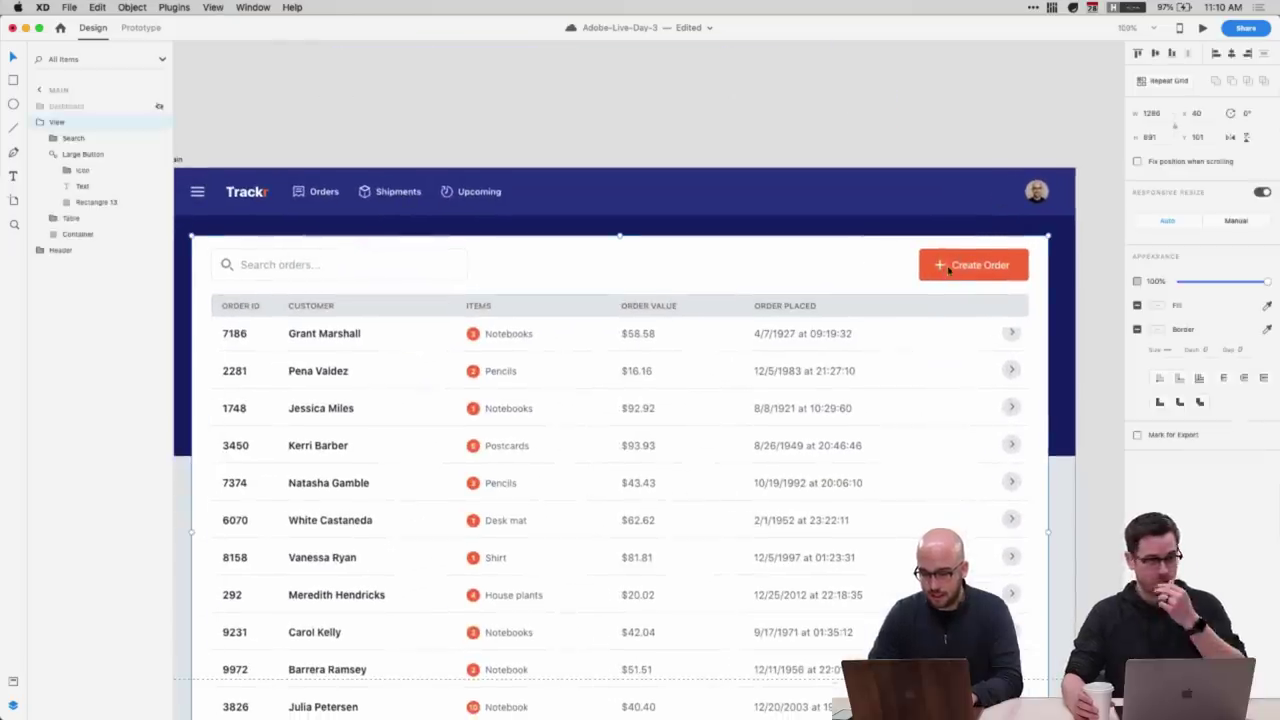
pyautogui.keyDown('super'); pyautogui.click(940, 266); pyautogui.keyUp('super')
pyautogui.click(101, 175)
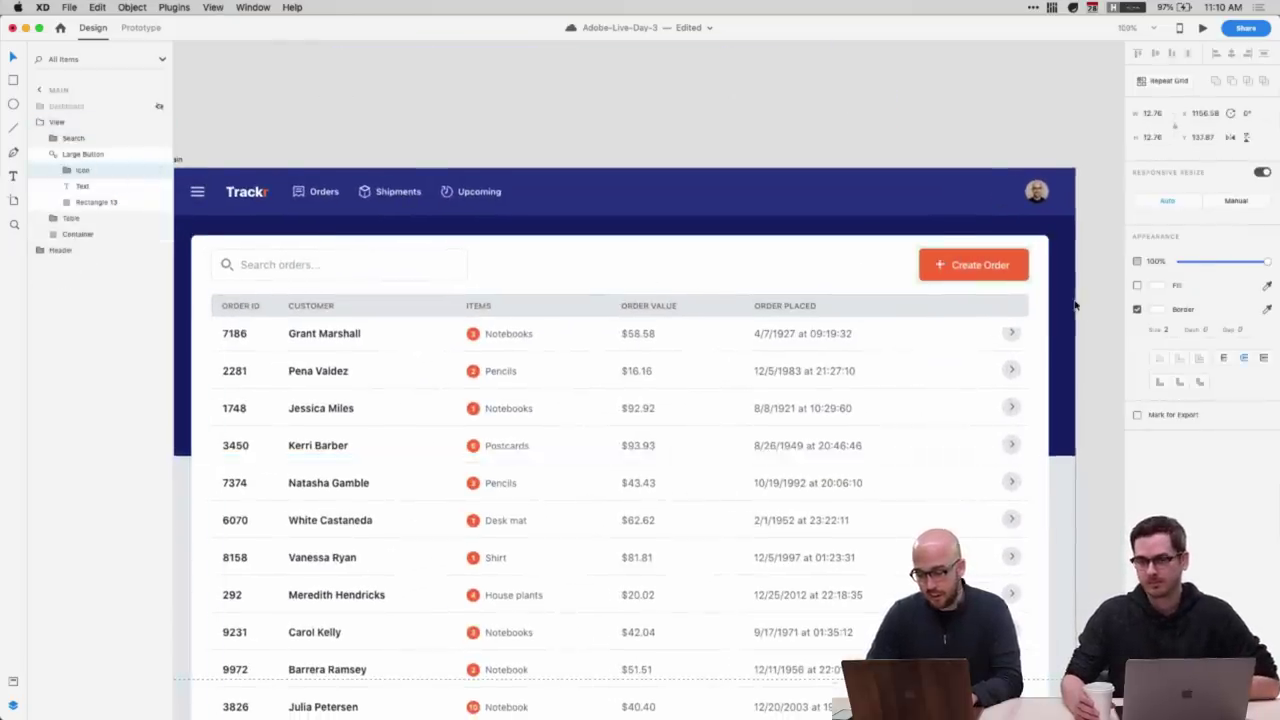
pyautogui.hscroll(5, 1075, 305)
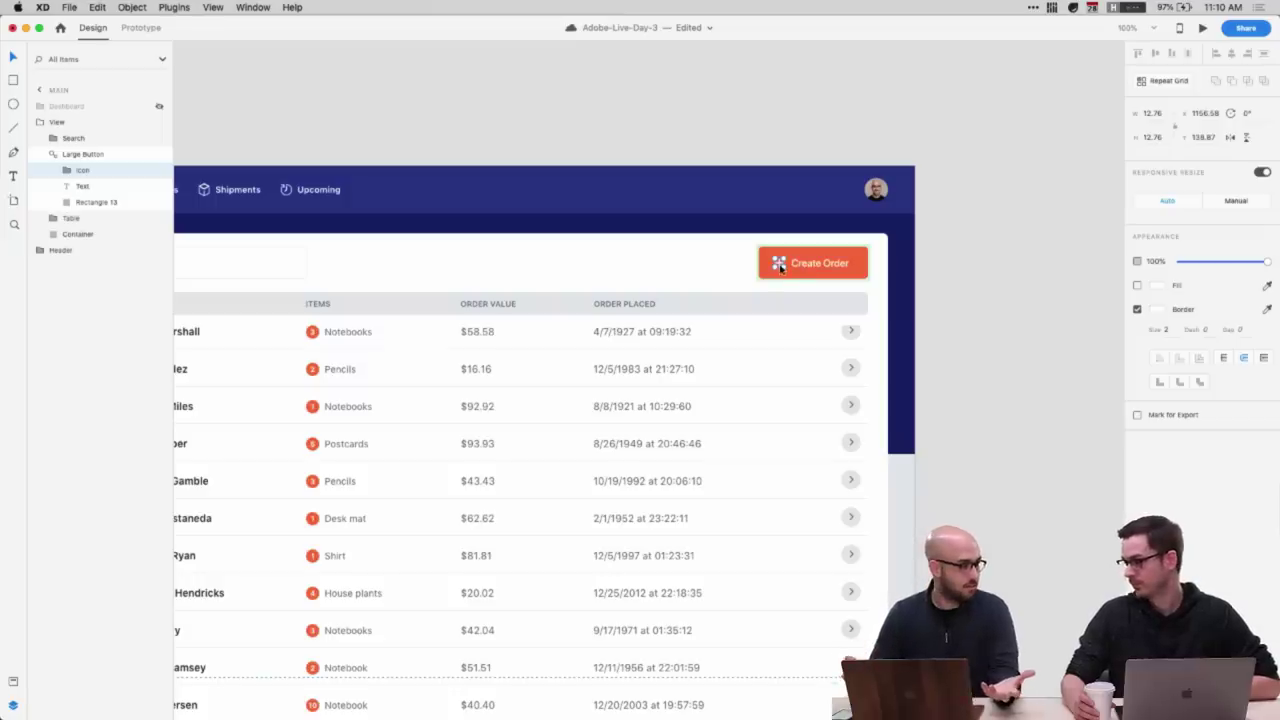
pyautogui.press('Delete')
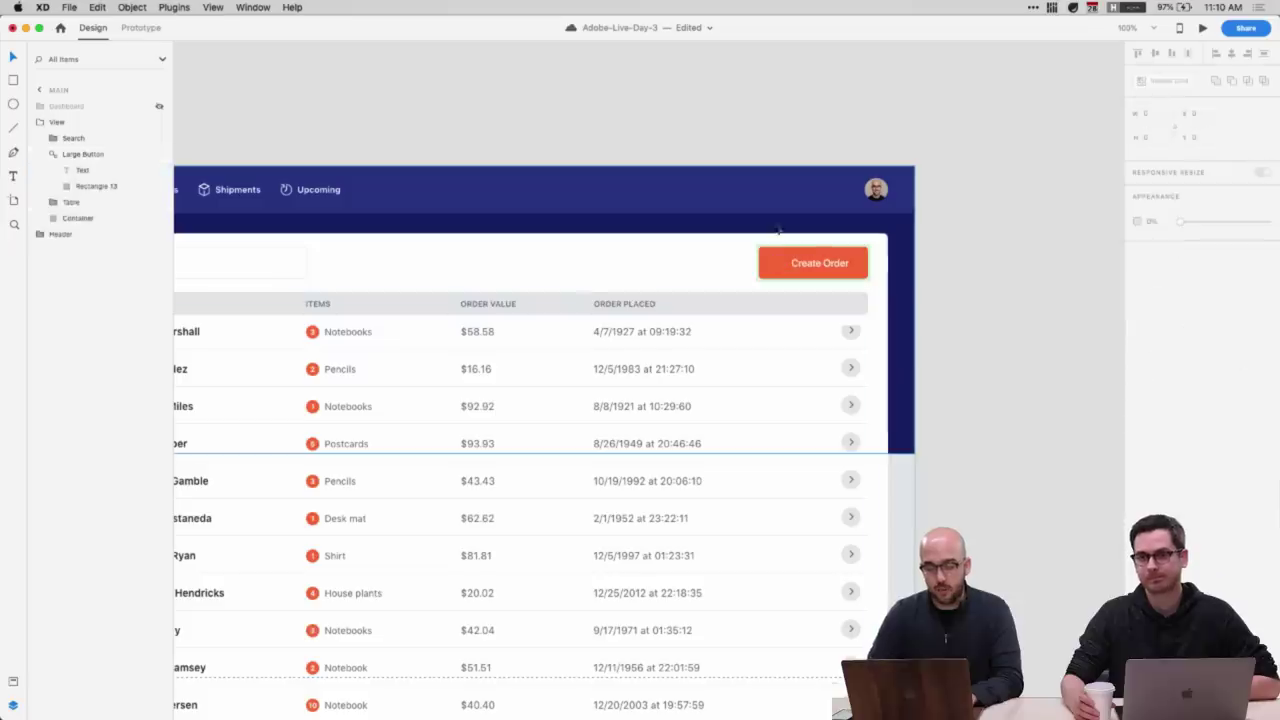
# - Shift the Create Order text to X 1186 and narrow the button's background rectangle to a width of about 133
pyautogui.click(803, 261)
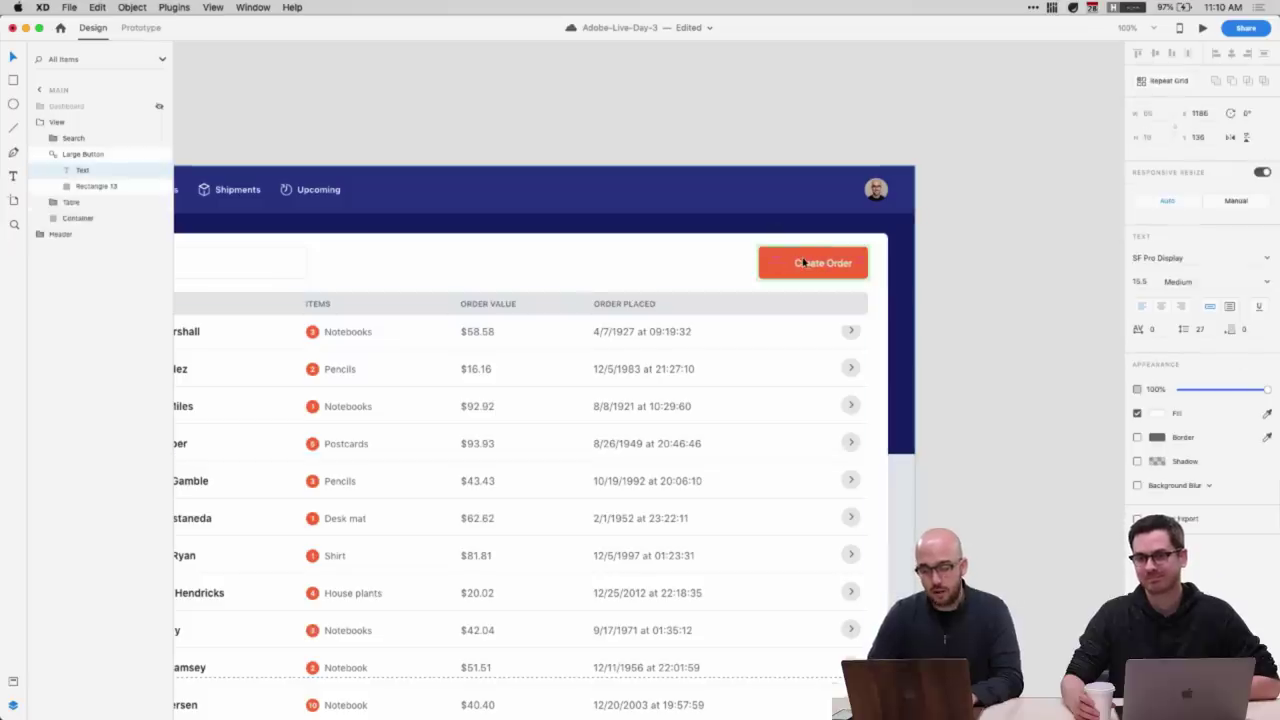
pyautogui.click(772, 263)
pyautogui.moveTo(770, 263); pyautogui.dragTo(777, 264)
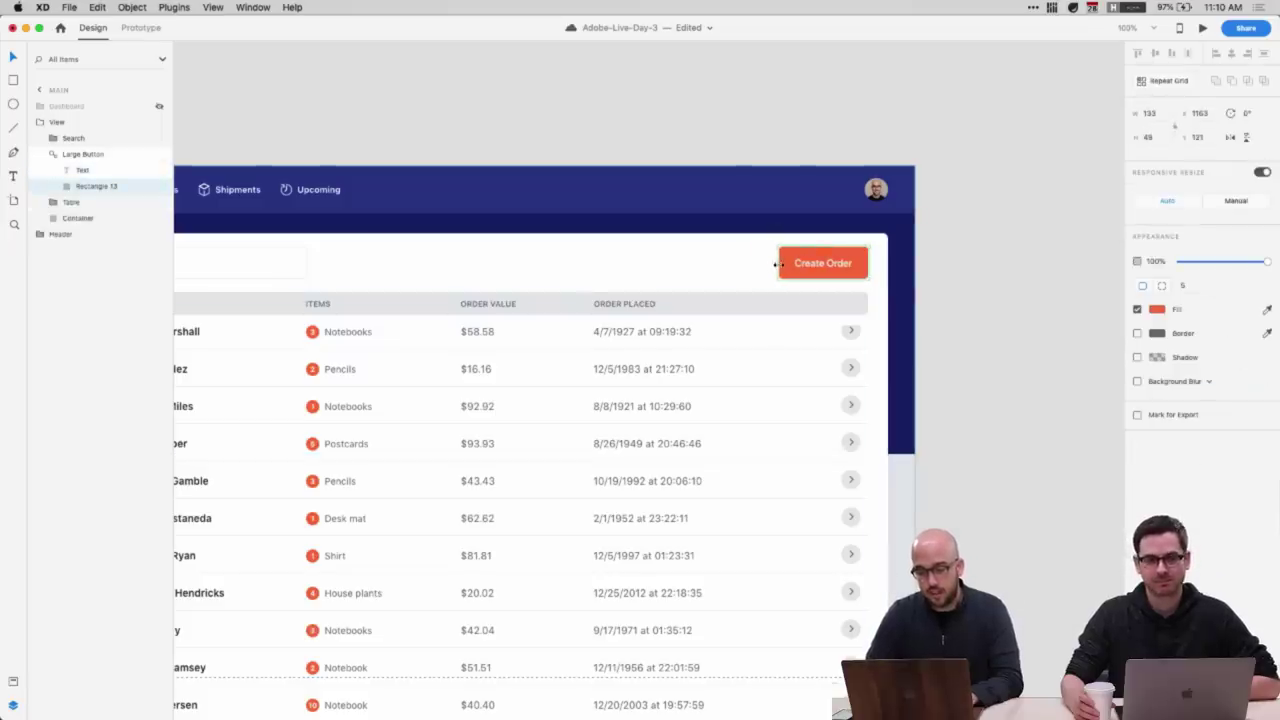
pyautogui.click(989, 356)
pyautogui.scroll(-2, 992, 357)
pyautogui.hscroll(-3, 992, 357)
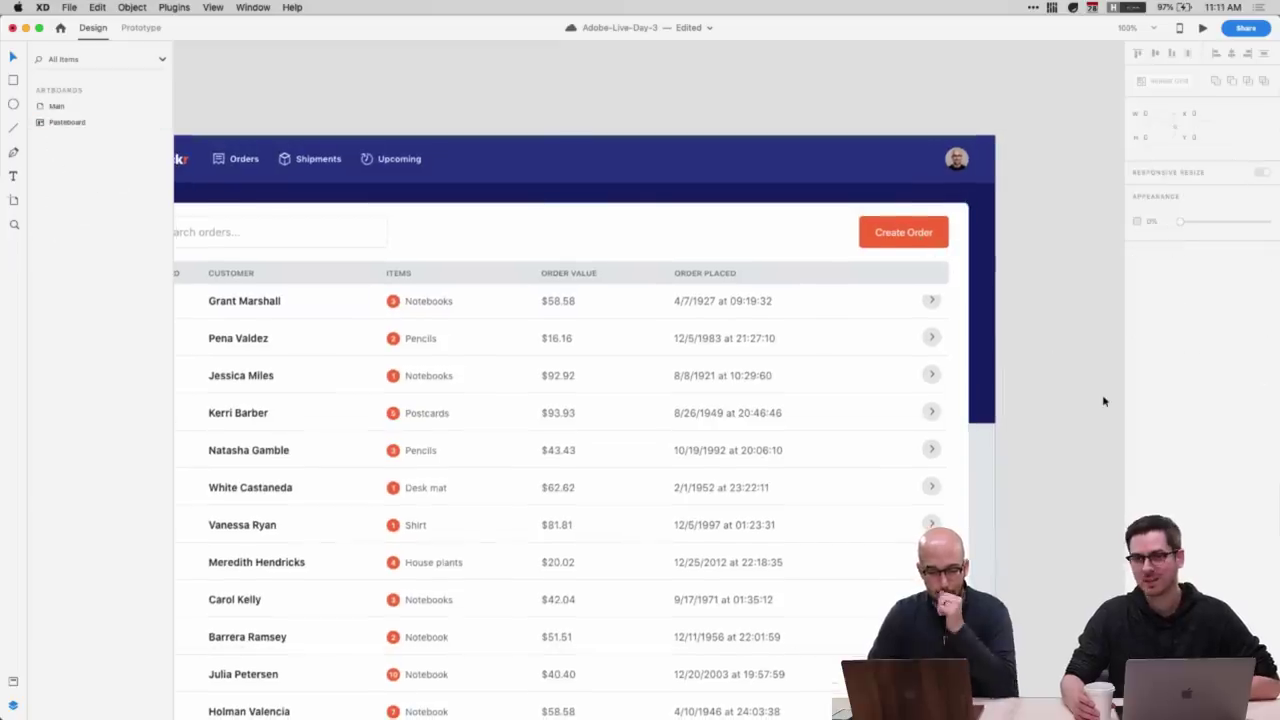
# - Convert the Create Order label to area text, stretch its box across the button to width 134, and center-align it
pyautogui.keyDown('super'); pyautogui.click(903, 236); pyautogui.keyUp('super')
pyautogui.hscroll(3, 877, 238)
pyautogui.hscroll(1, 877, 238)
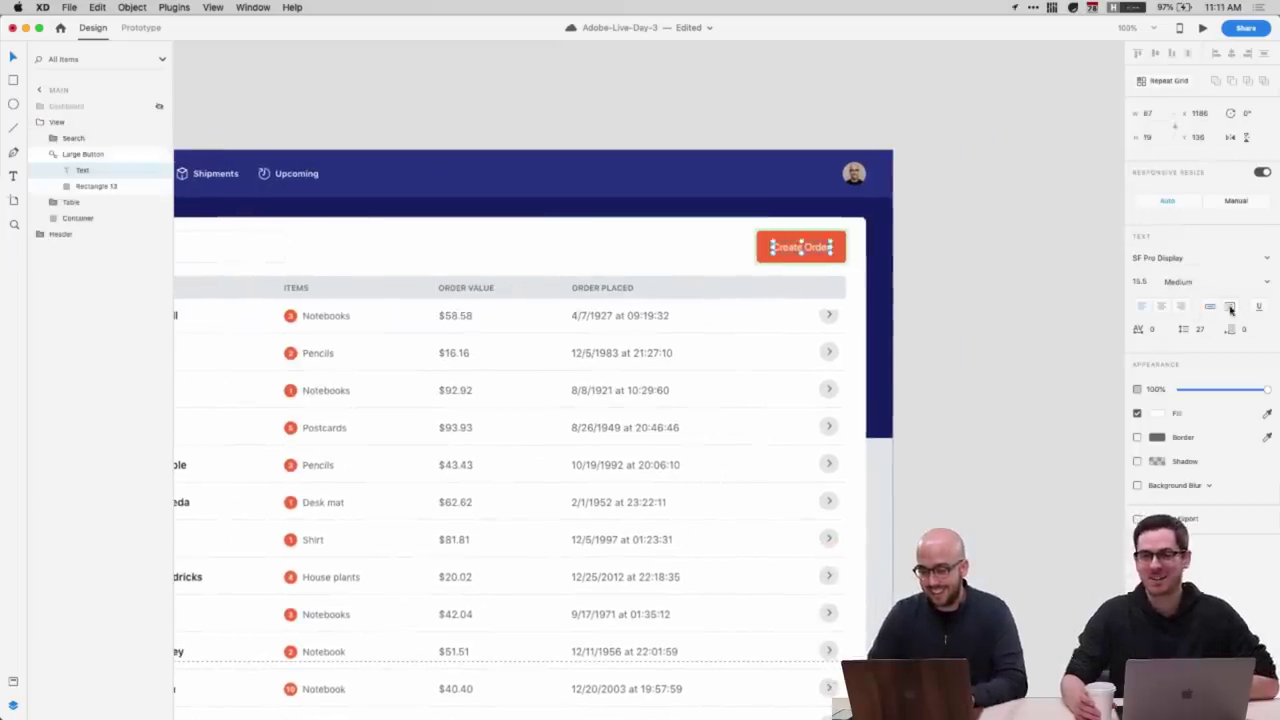
pyautogui.scroll(5, 903, 246)
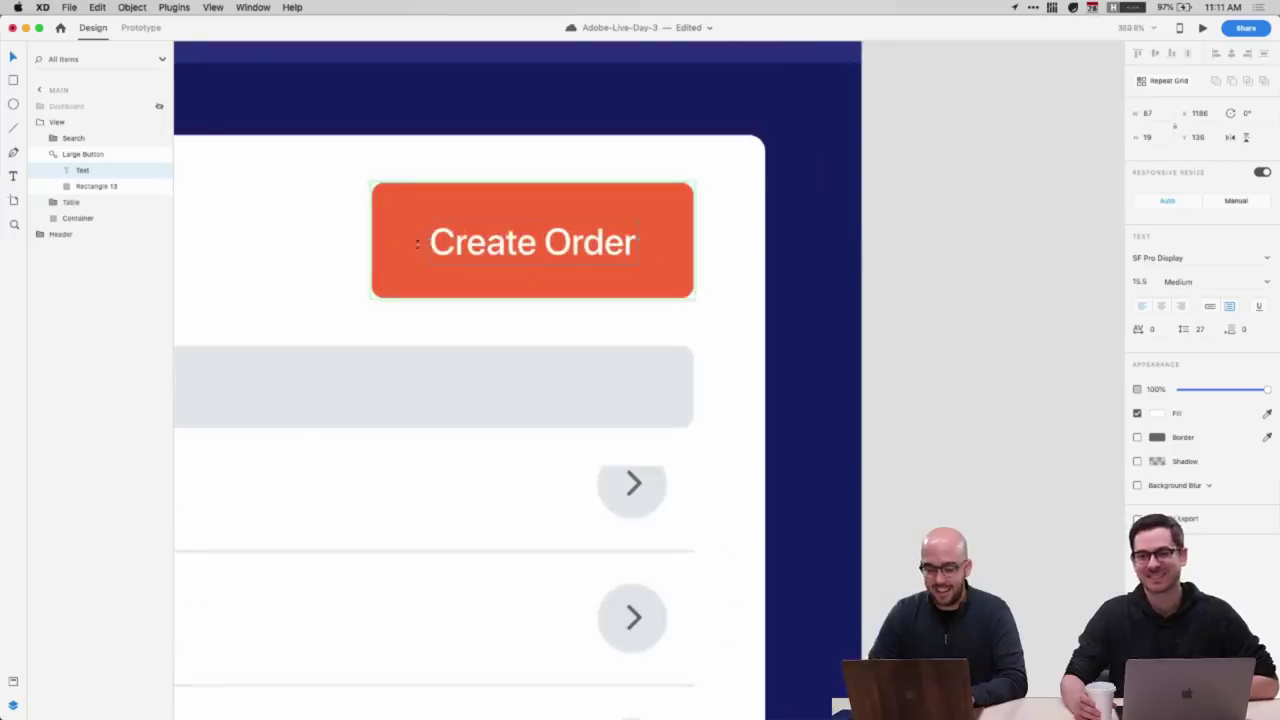
pyautogui.moveTo(427, 242); pyautogui.dragTo(372, 242)
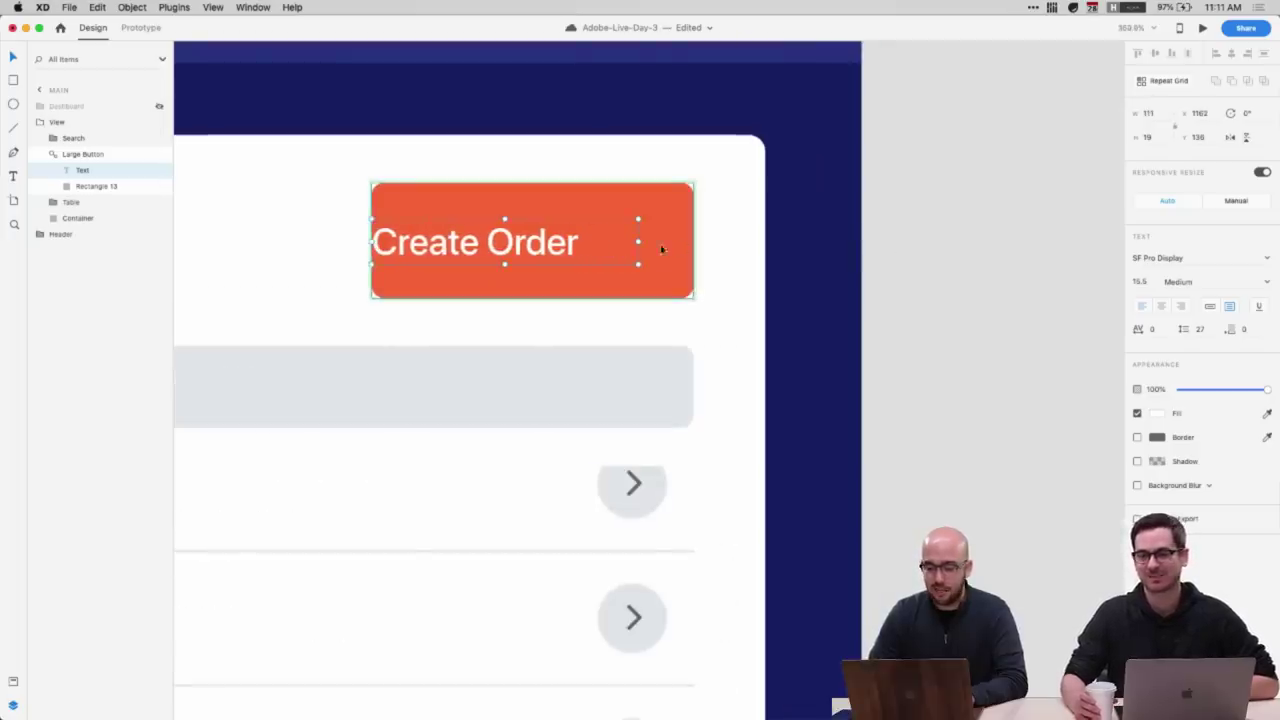
pyautogui.moveTo(638, 241); pyautogui.dragTo(691, 243)
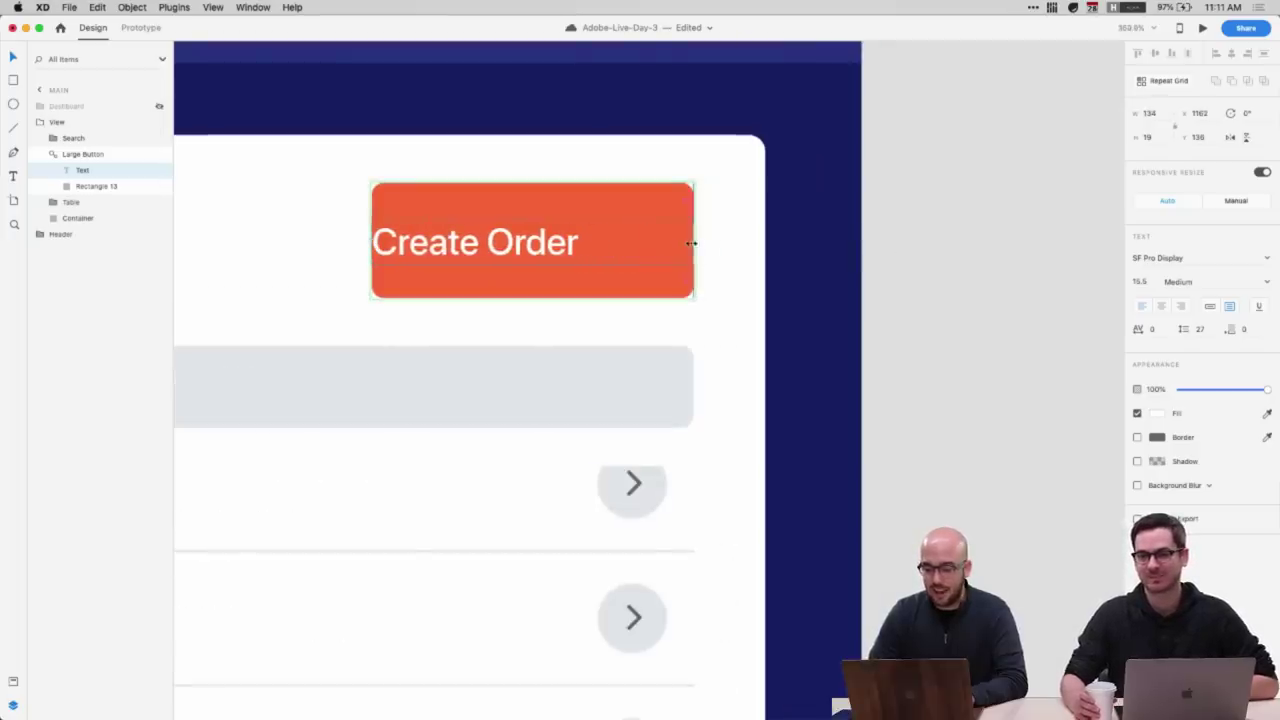
pyautogui.click(1162, 308)
pyautogui.click(935, 357)
pyautogui.press('super+1')
pyautogui.hscroll(-2, 935, 357)
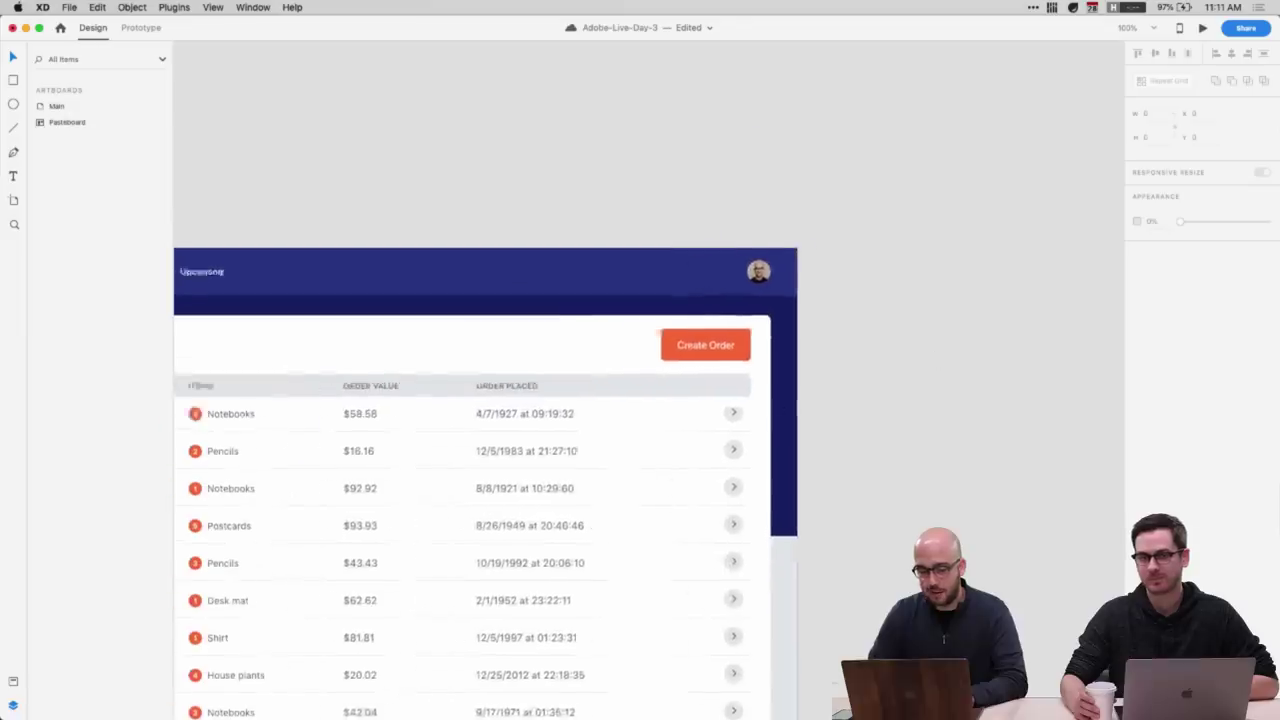
# - Set the Create Order label's font size to 15 and nudge the text vertically to Y 137
pyautogui.doubleClick(750, 350)
pyautogui.write('15')
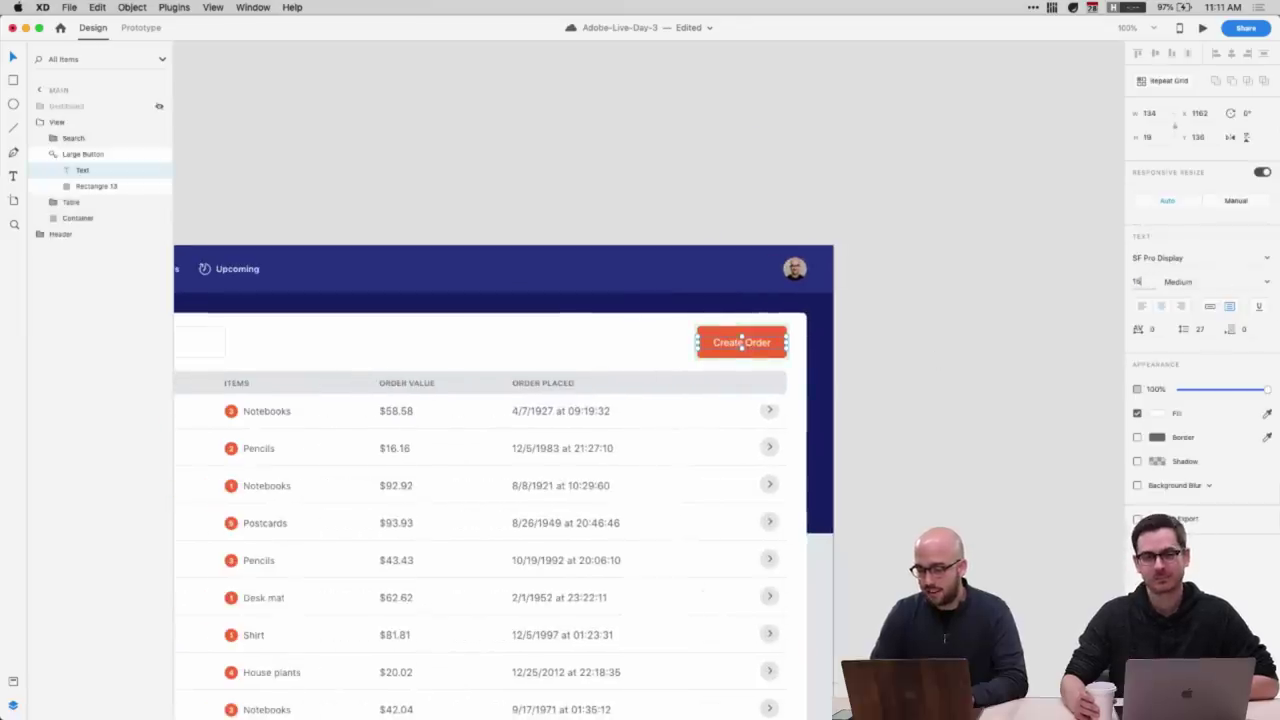
pyautogui.click(1100, 297)
pyautogui.keyDown('super'); pyautogui.click(733, 349); pyautogui.keyUp('super')
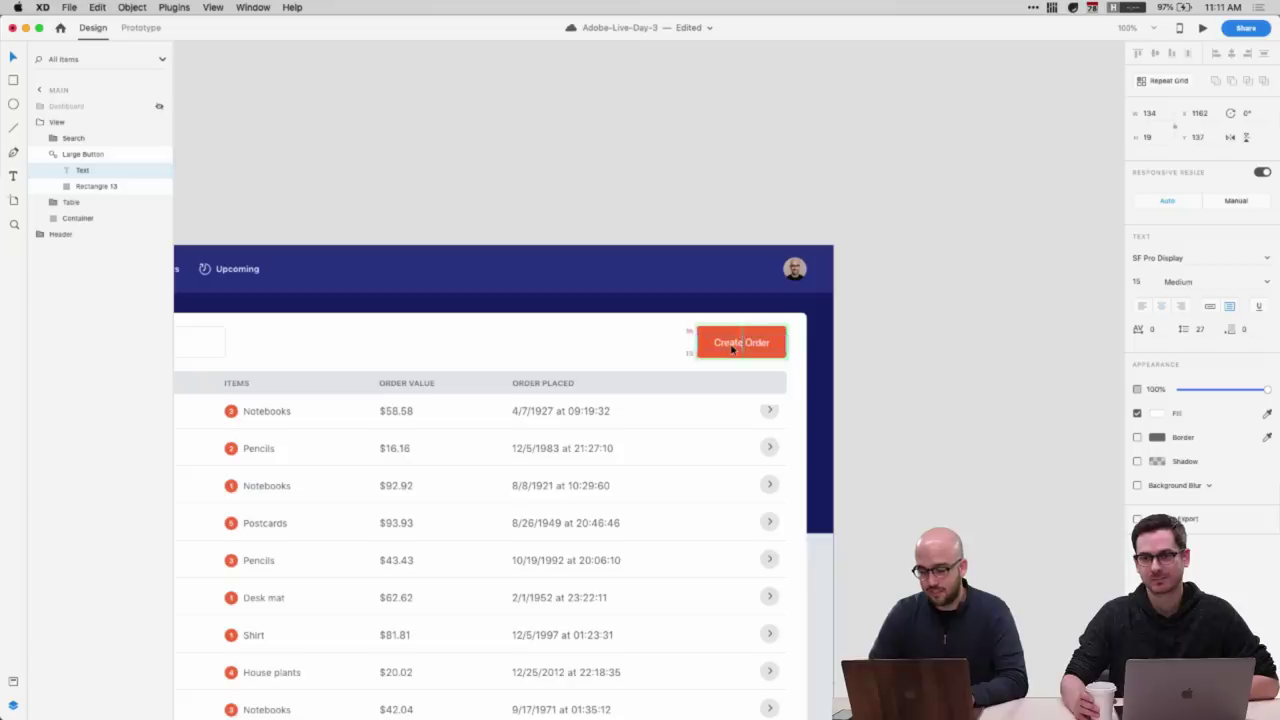
# - Check the Large Button and Search layers against the whole dashboard and save the document
pyautogui.click(54, 158)
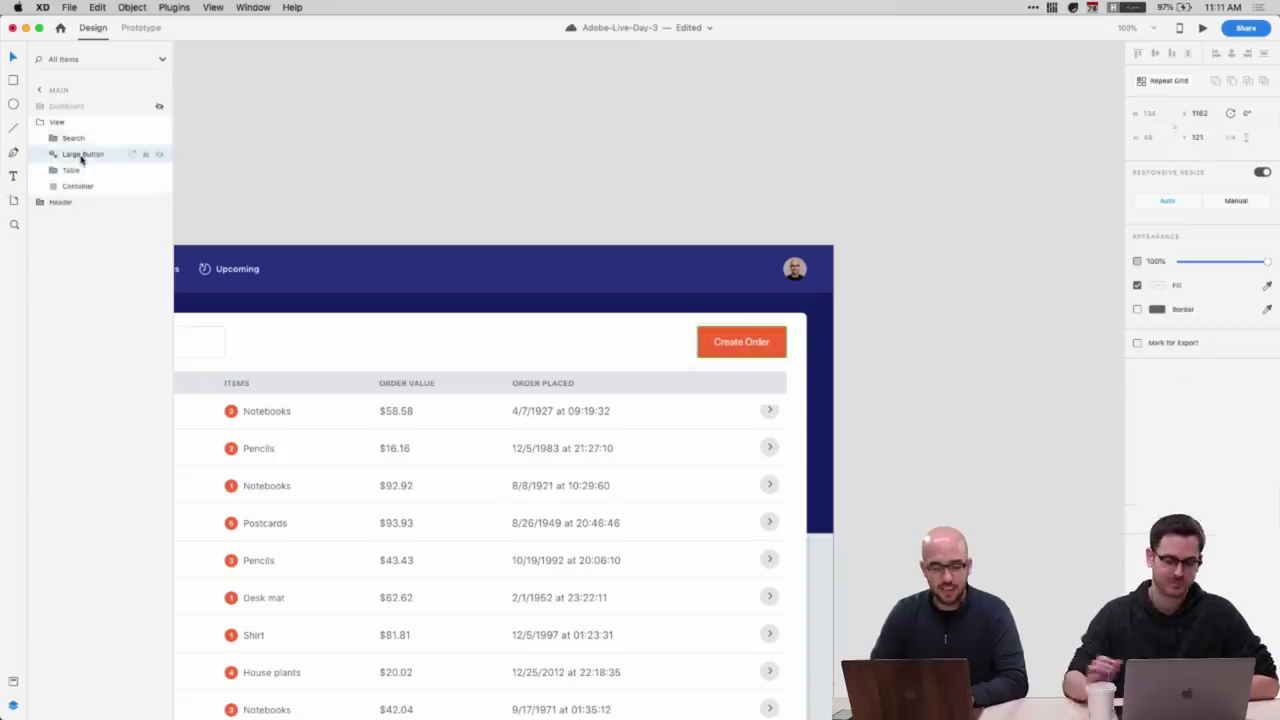
pyautogui.click(74, 143)
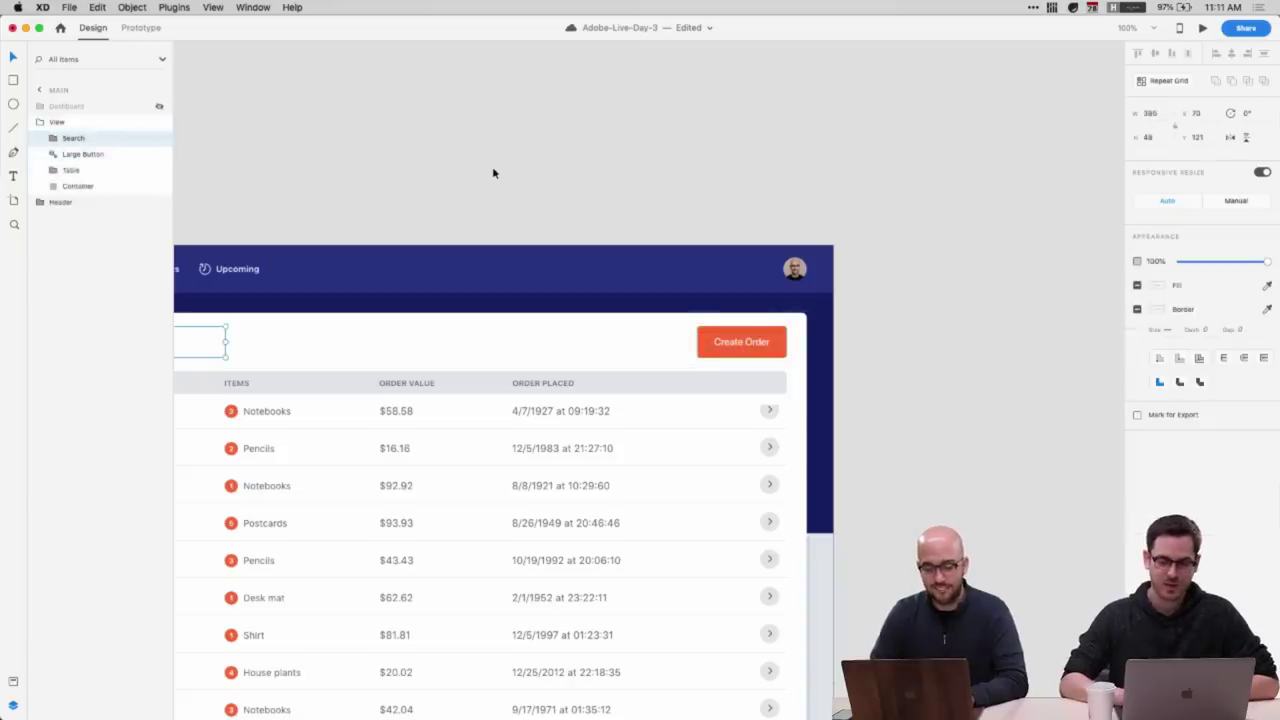
pyautogui.hscroll(-5, 492, 168)
pyautogui.scroll(-1, 492, 168)
pyautogui.click(640, 122)
pyautogui.scroll(-3, 640, 122)
pyautogui.hscroll(-2, 640, 122)
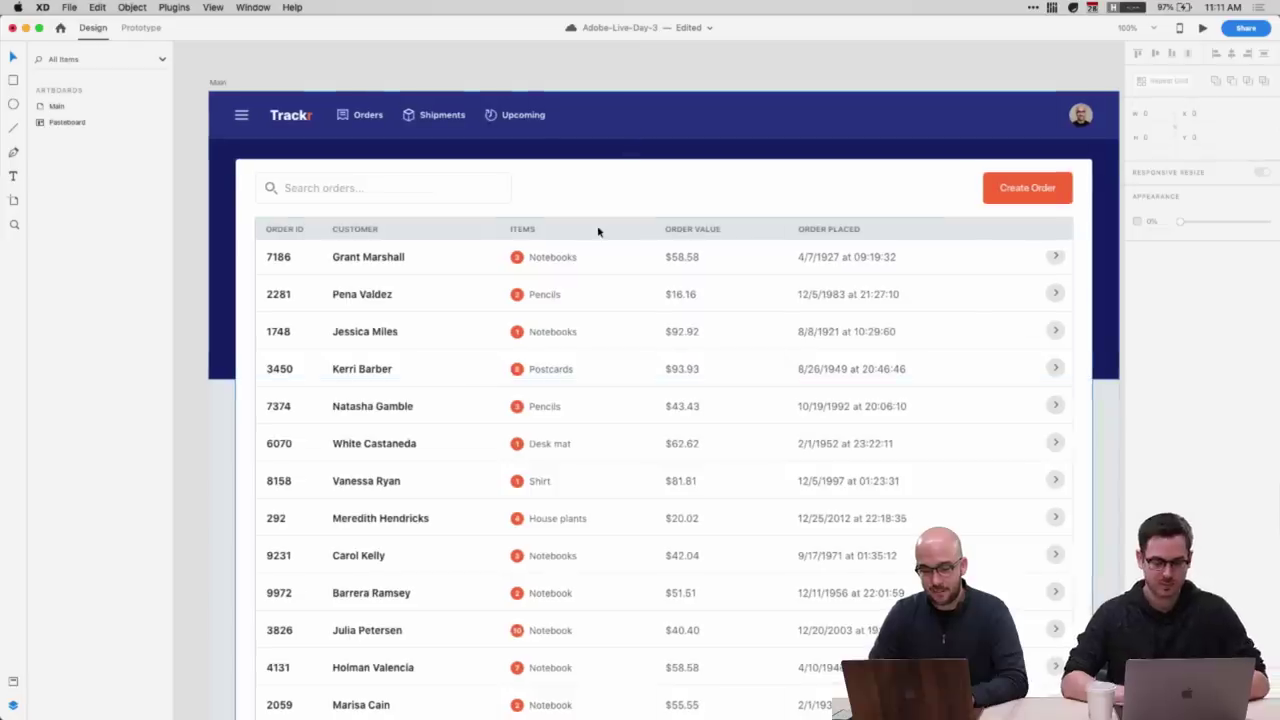
pyautogui.scroll(1, 598, 232)
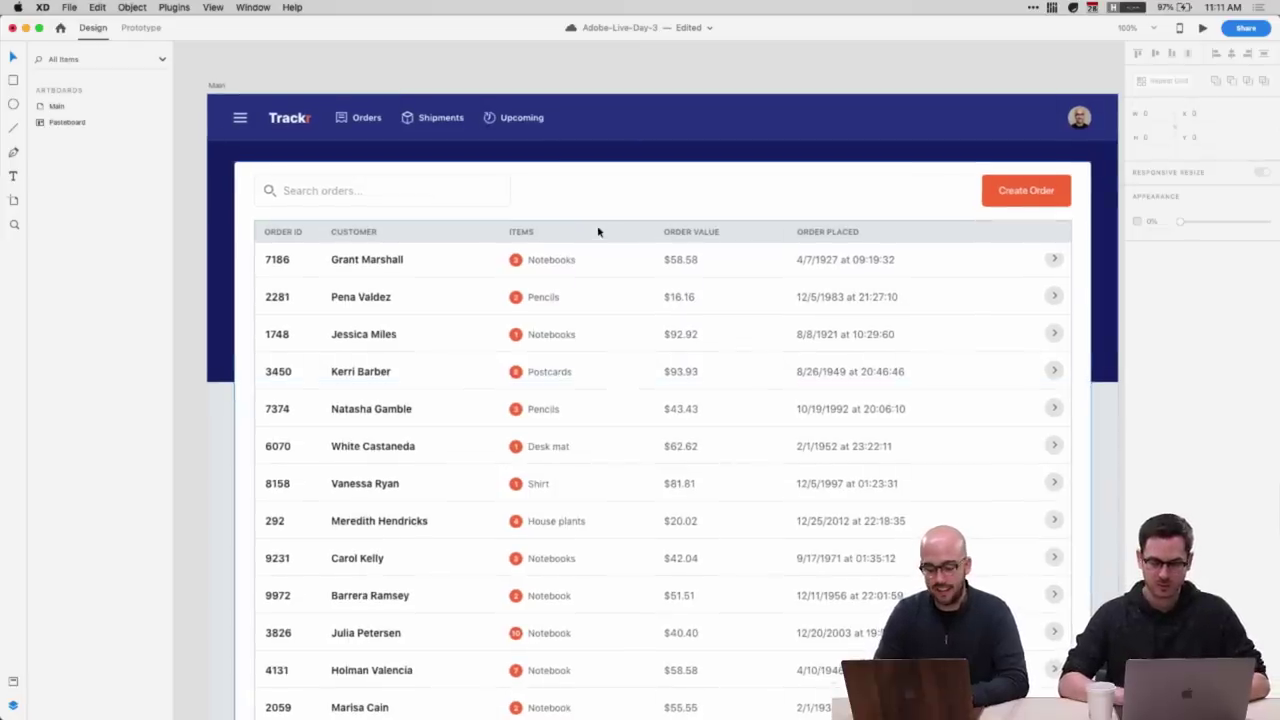
pyautogui.press('super+s')
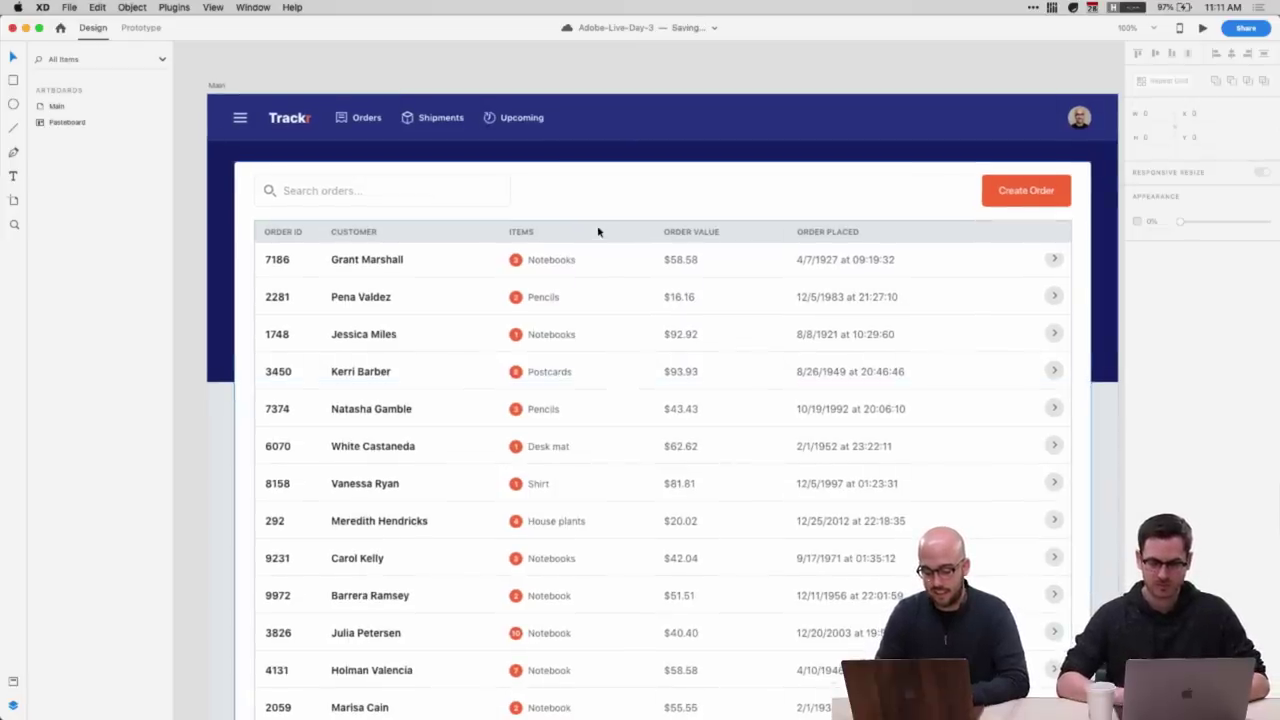
# - Switch to Safari and read the tweets about upcoming Adobe XD features and symbols on the product director's Twitter profile
pyautogui.click(374, 206)
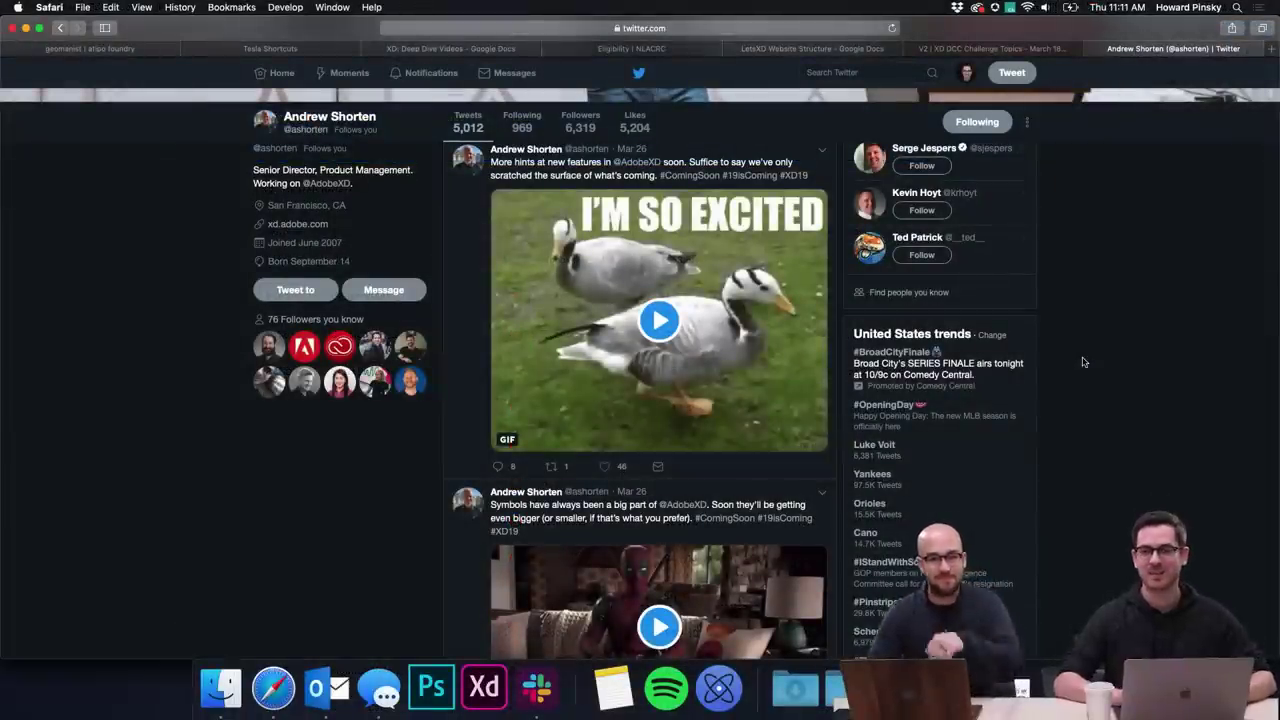
pyautogui.scroll(5, 1082, 362)
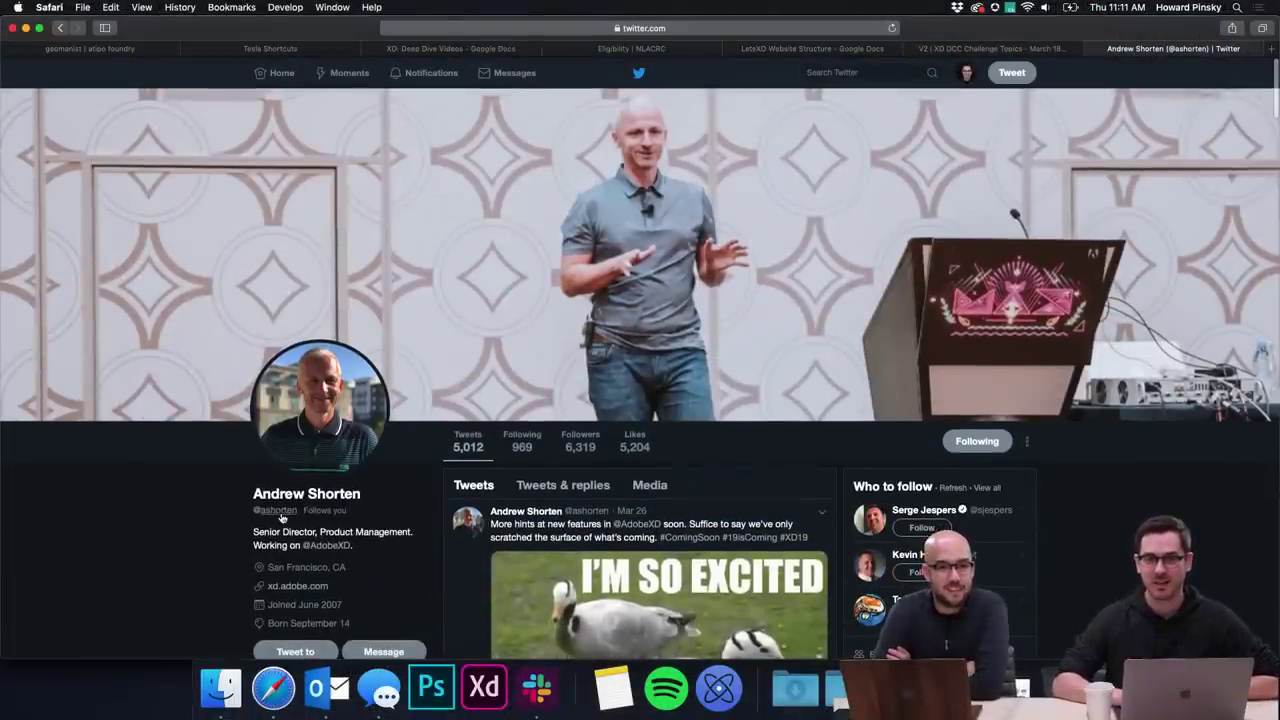
pyautogui.scroll(5, 282, 518)
pyautogui.scroll(-5, 282, 518)
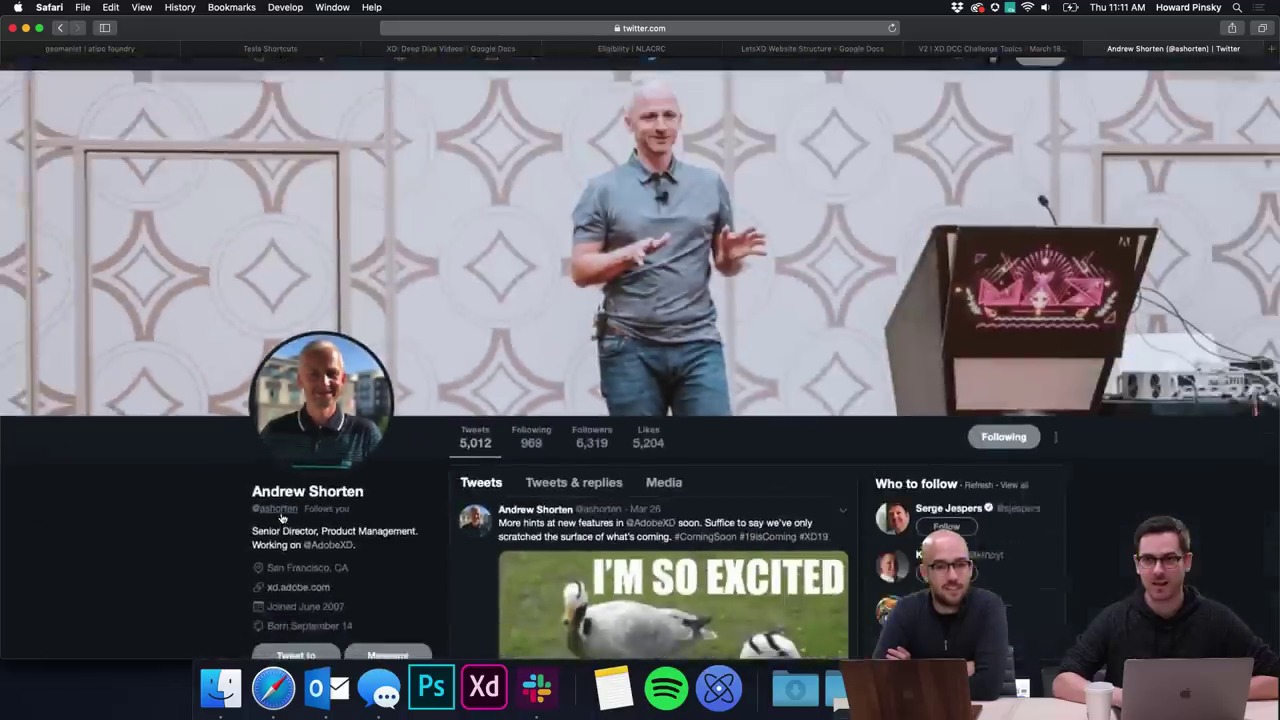
pyautogui.scroll(-5, 281, 517)
pyautogui.scroll(-3, 507, 462)
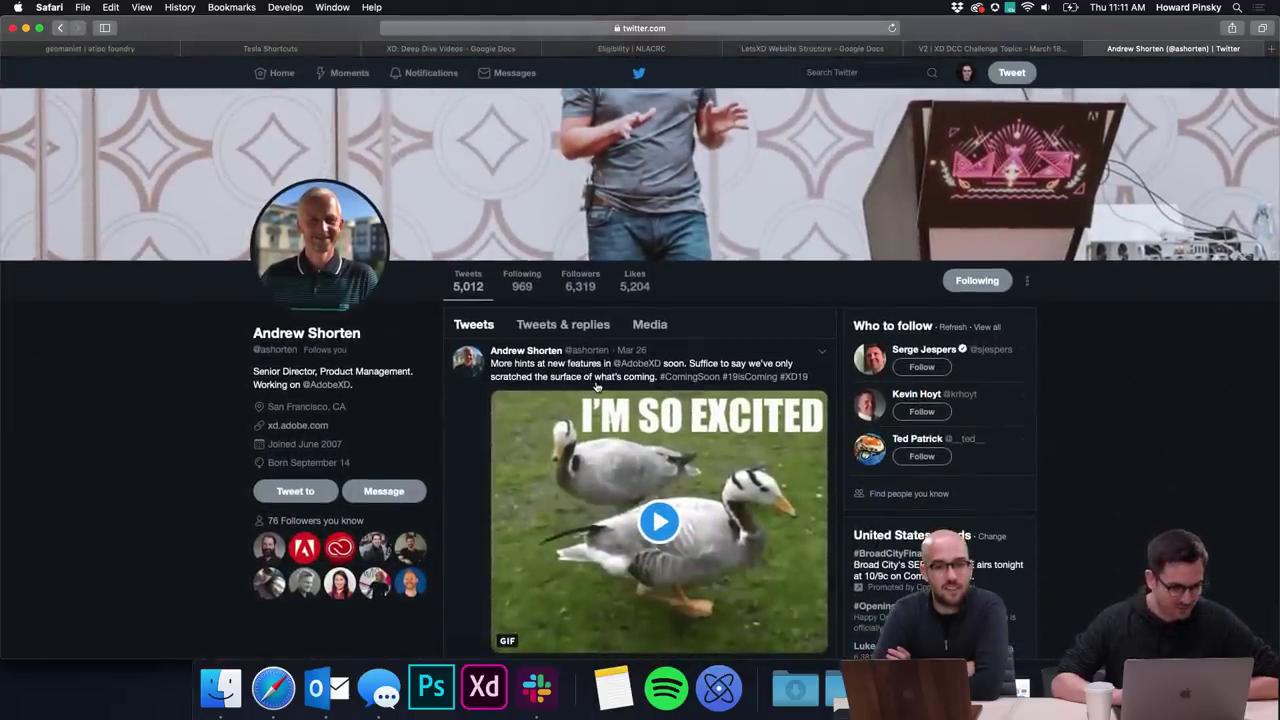
pyautogui.scroll(-5, 597, 387)
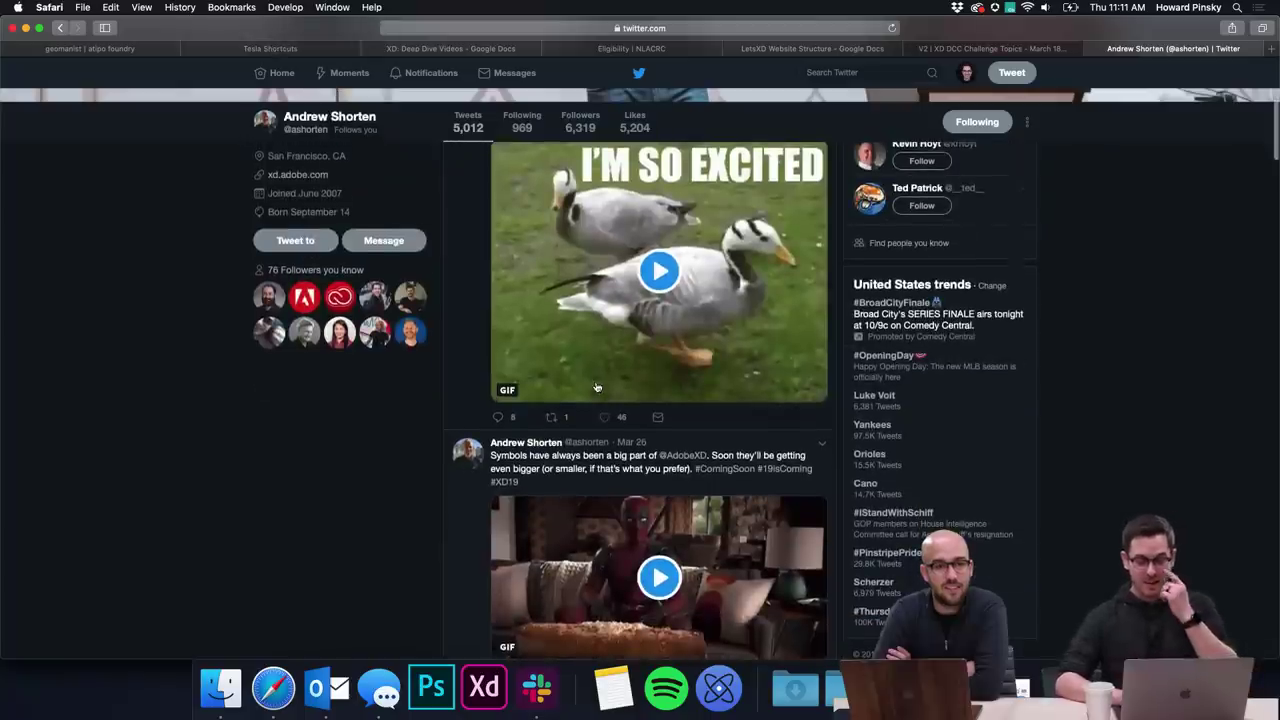
pyautogui.scroll(-1, 597, 387)
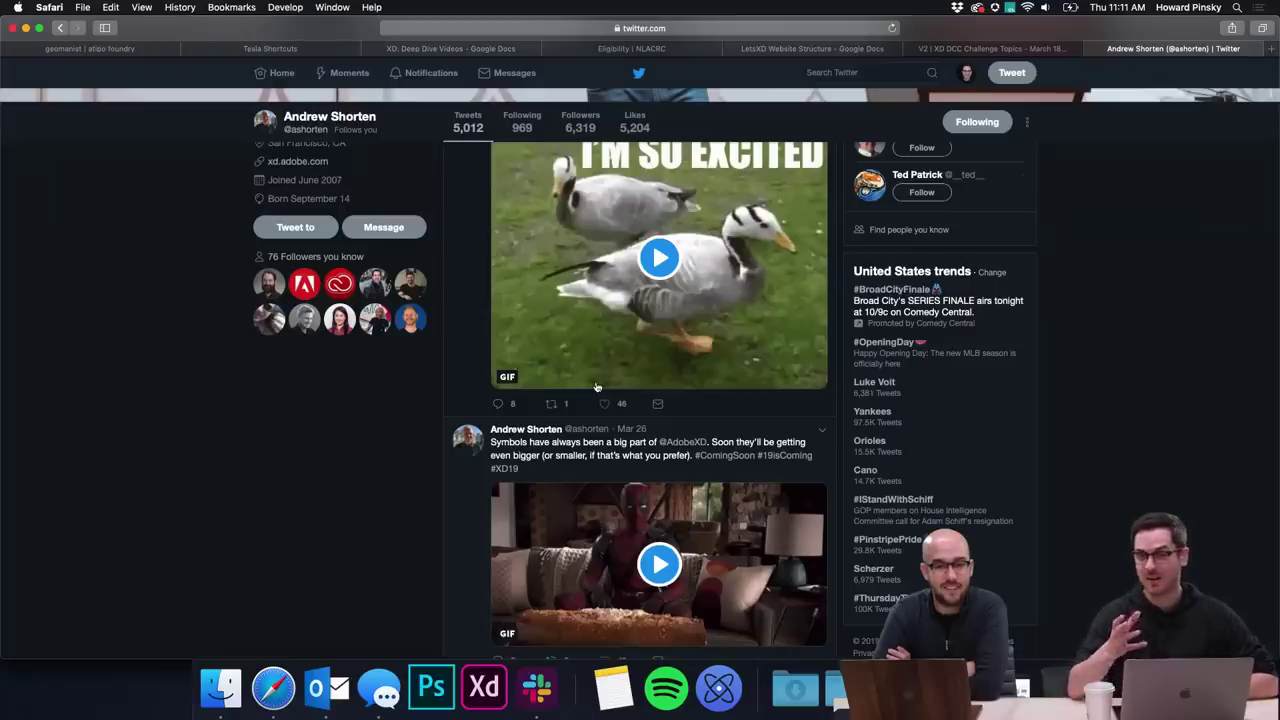
pyautogui.scroll(-3, 597, 387)
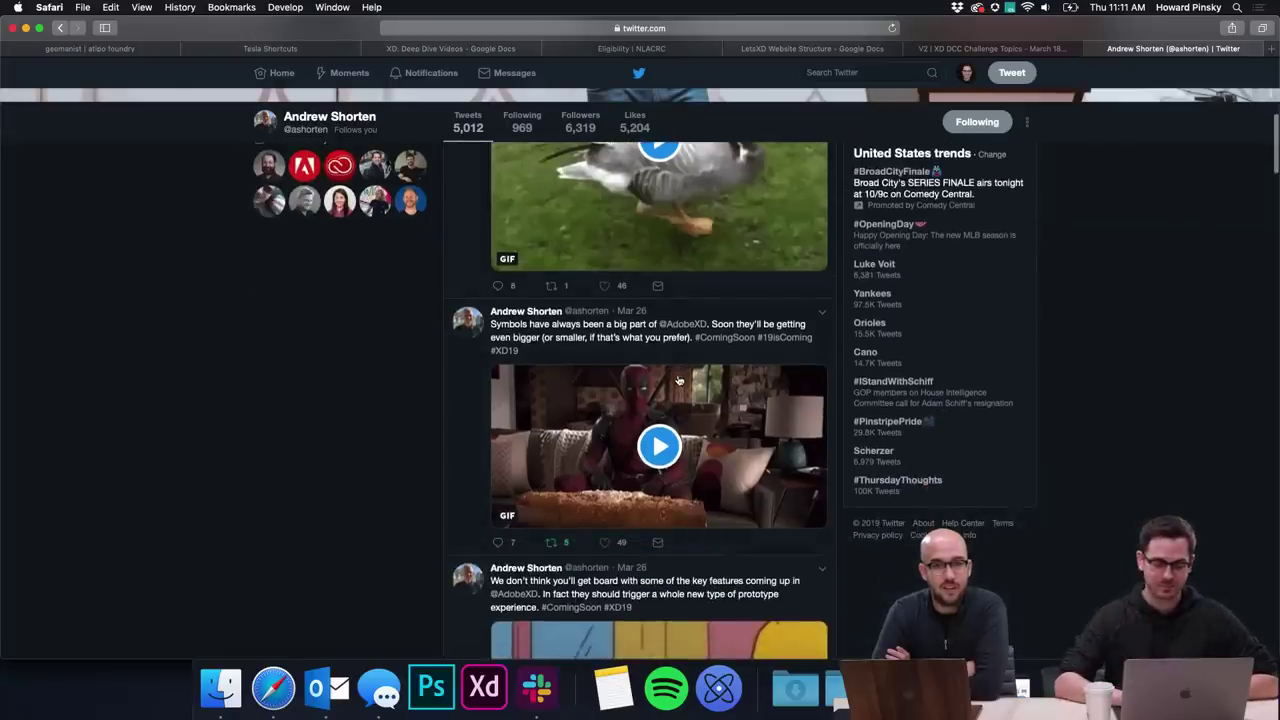
# - Read through the product director's March 26 tweets hinting at symbols, prototype triggers and other upcoming XD 19 features
pyautogui.scroll(5, 679, 387)
pyautogui.scroll(-2, 679, 385)
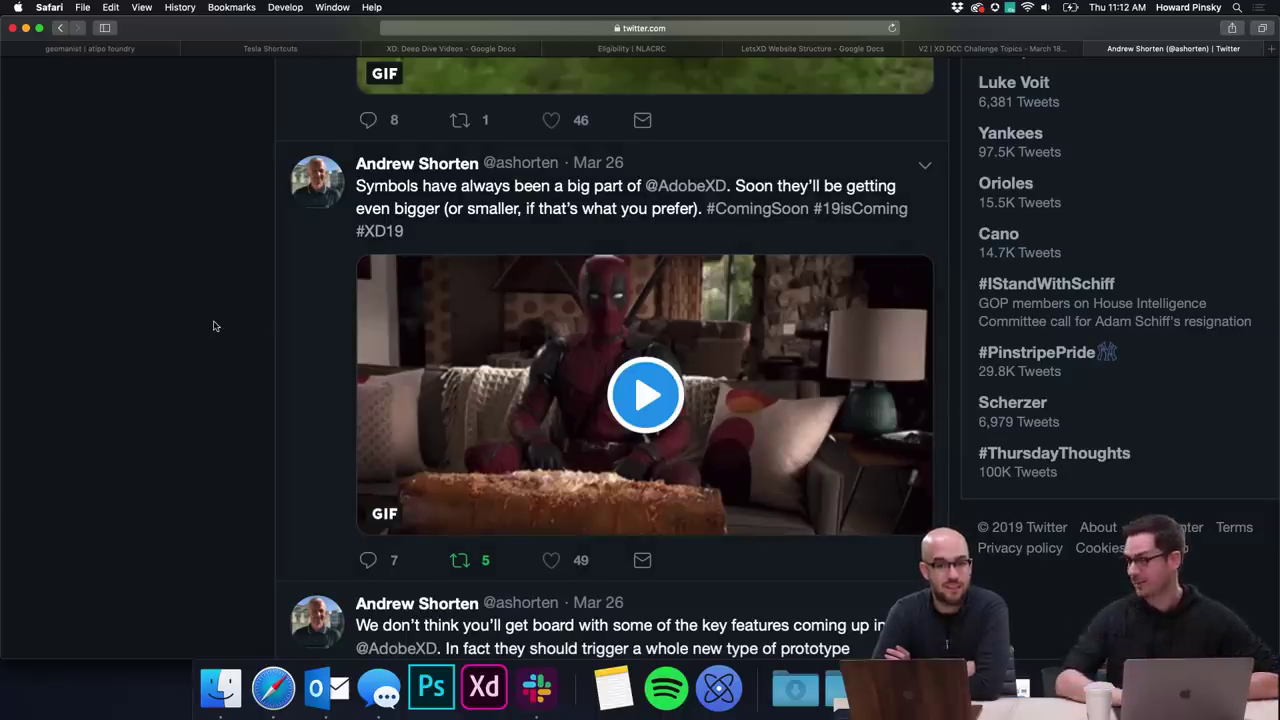
pyautogui.scroll(-5, 213, 326)
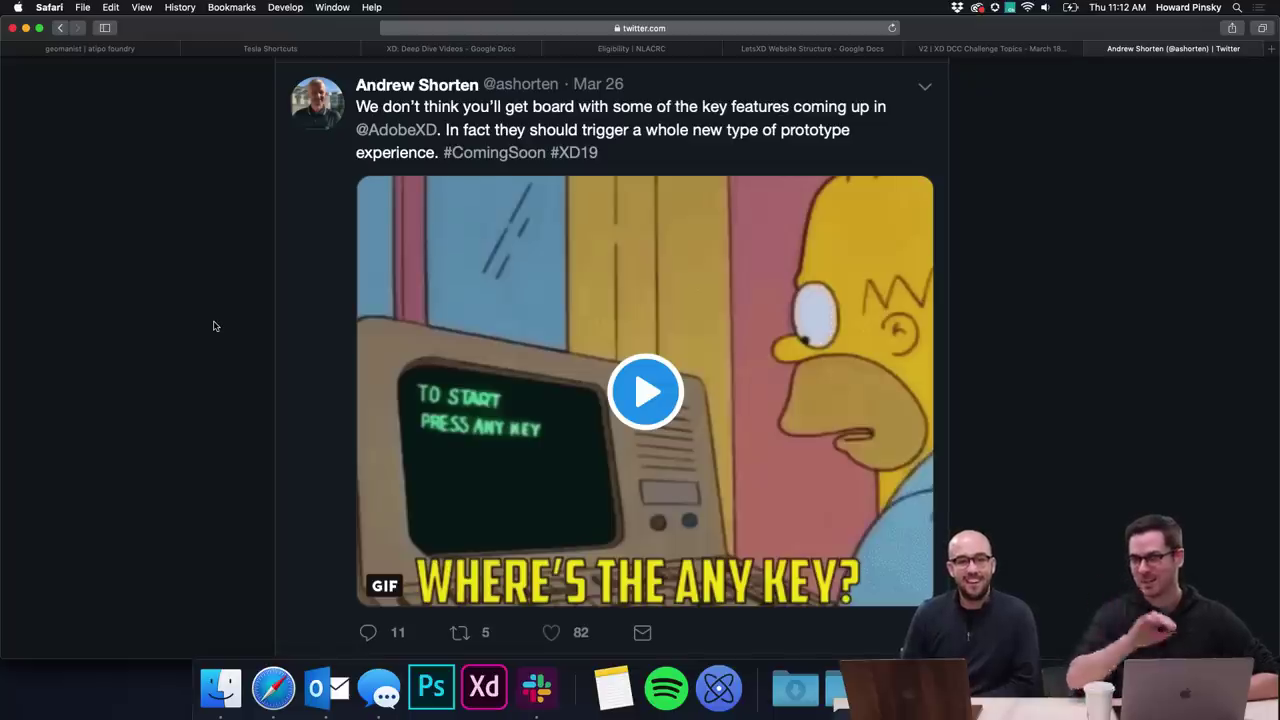
pyautogui.scroll(-10, 213, 326)
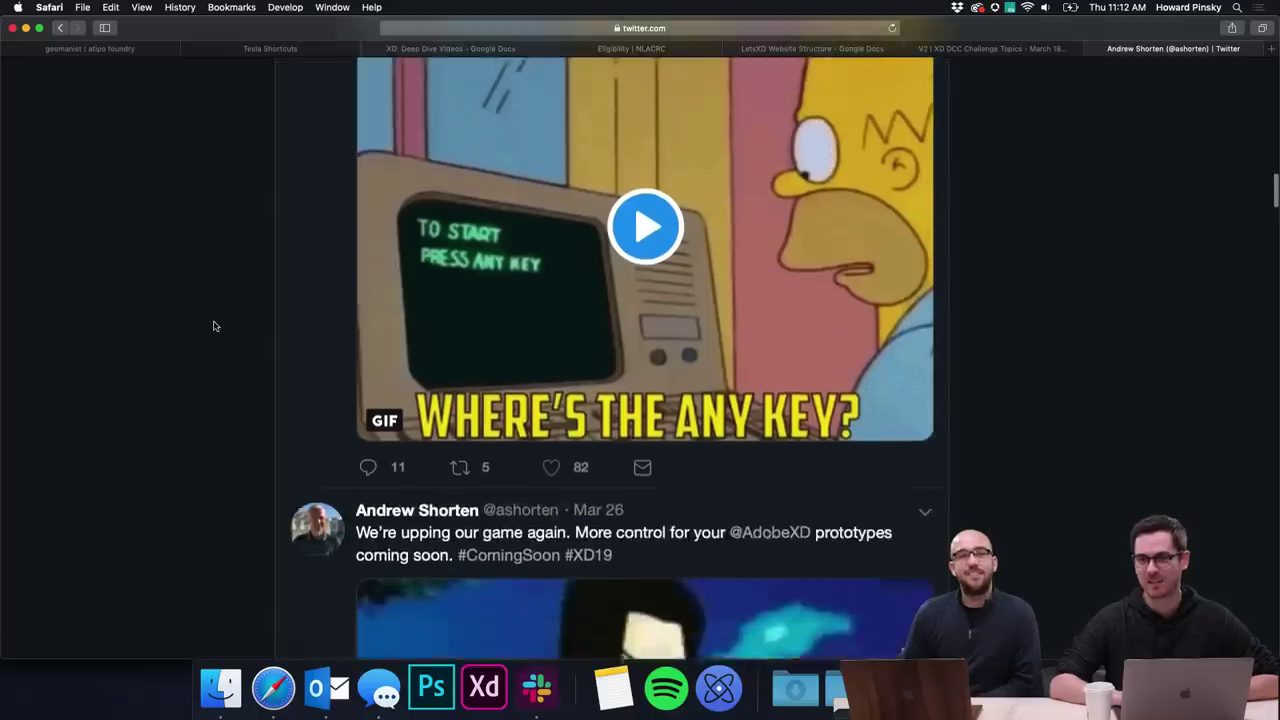
pyautogui.scroll(5, 213, 326)
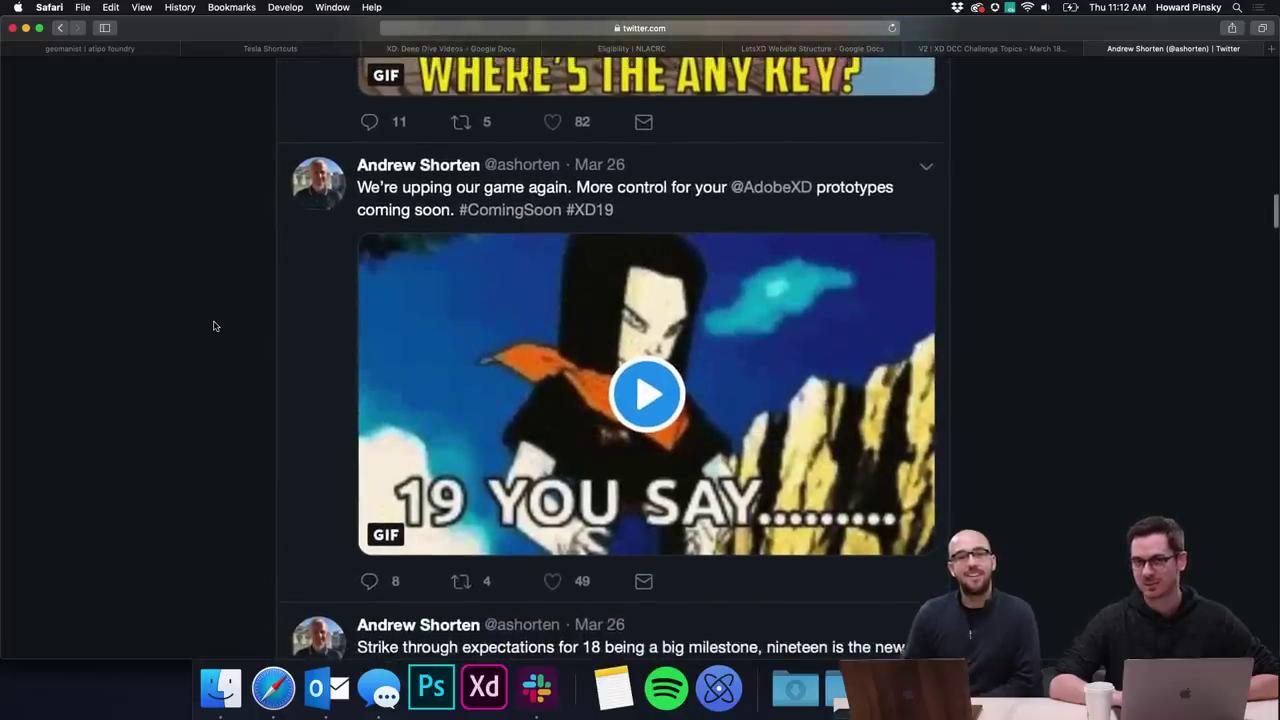
pyautogui.scroll(-3, 213, 326)
pyautogui.scroll(5, 213, 326)
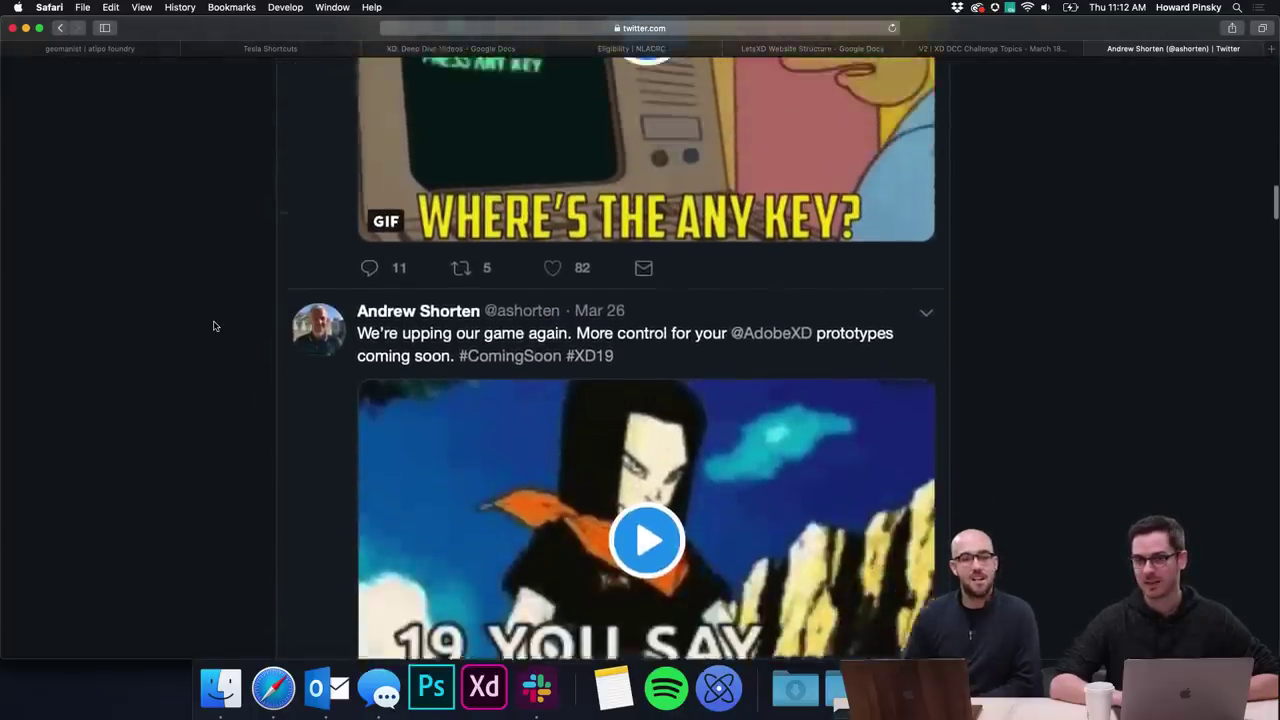
pyautogui.scroll(-5, 213, 326)
pyautogui.scroll(1, 213, 326)
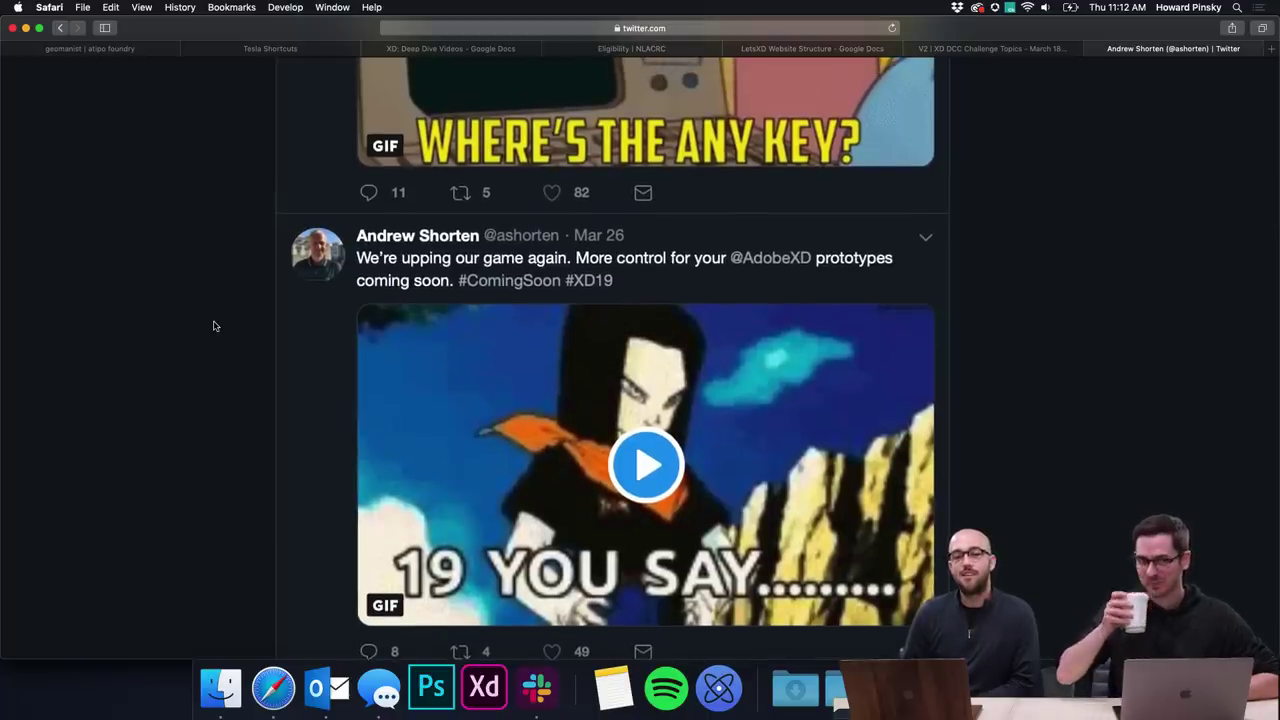
pyautogui.scroll(-10, 213, 326)
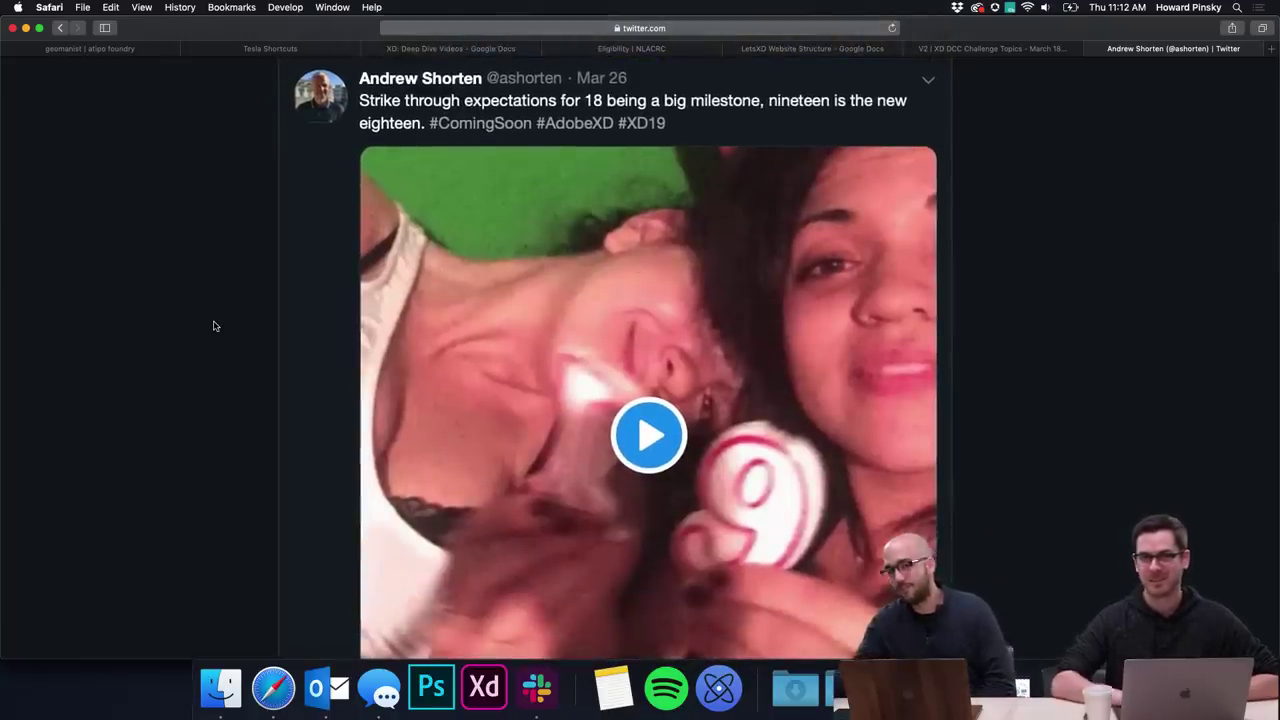
pyautogui.scroll(-5, 214, 326)
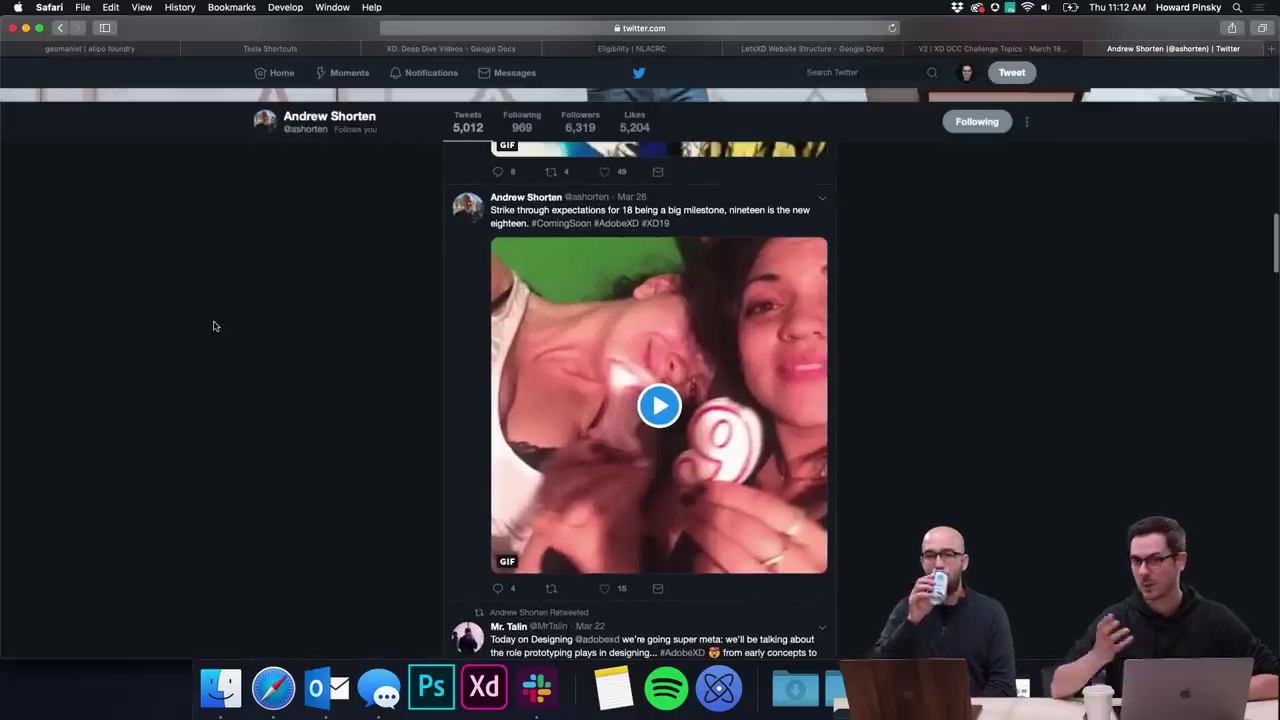
pyautogui.scroll(1, 214, 326)
pyautogui.scroll(1, 213, 326)
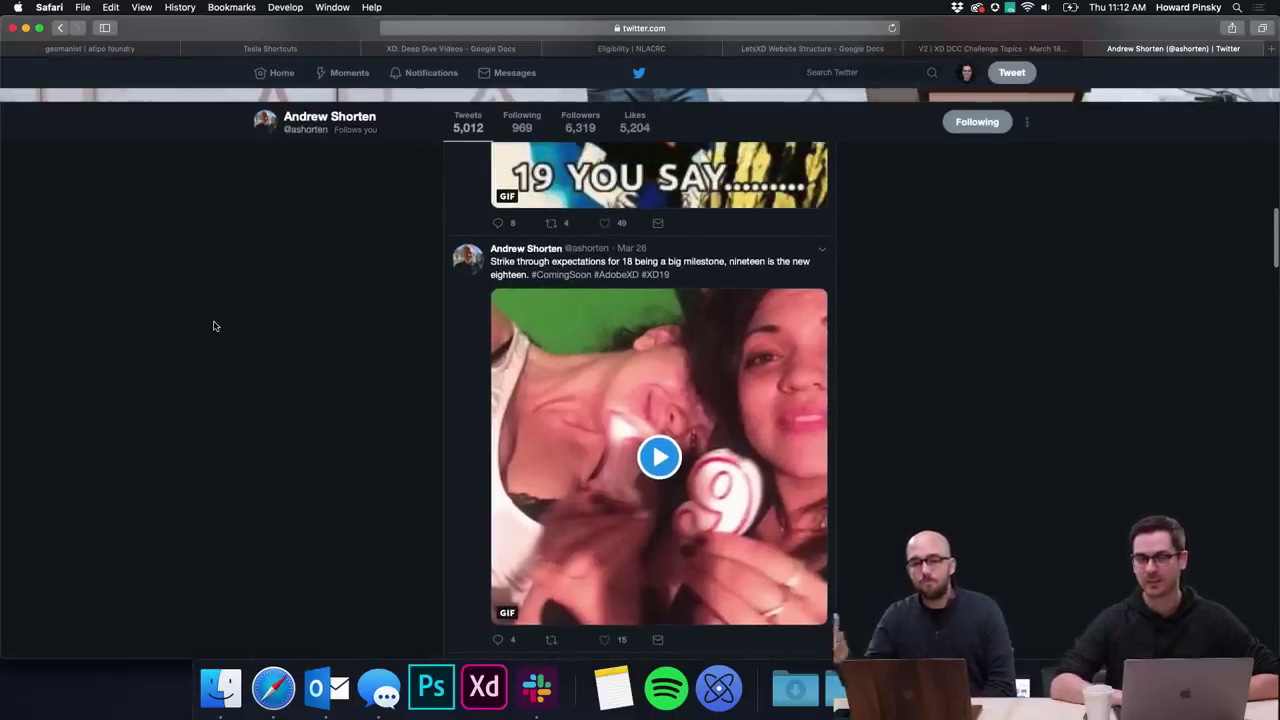
pyautogui.scroll(10, 213, 326)
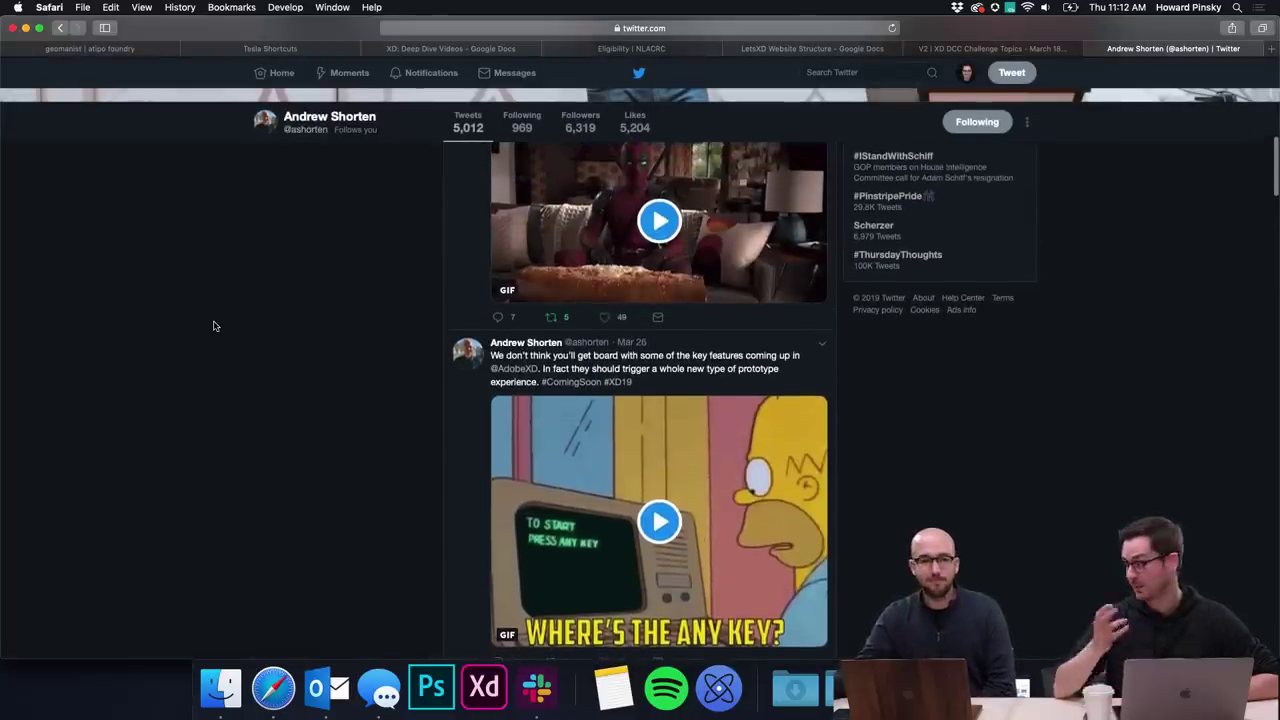
pyautogui.scroll(5, 213, 326)
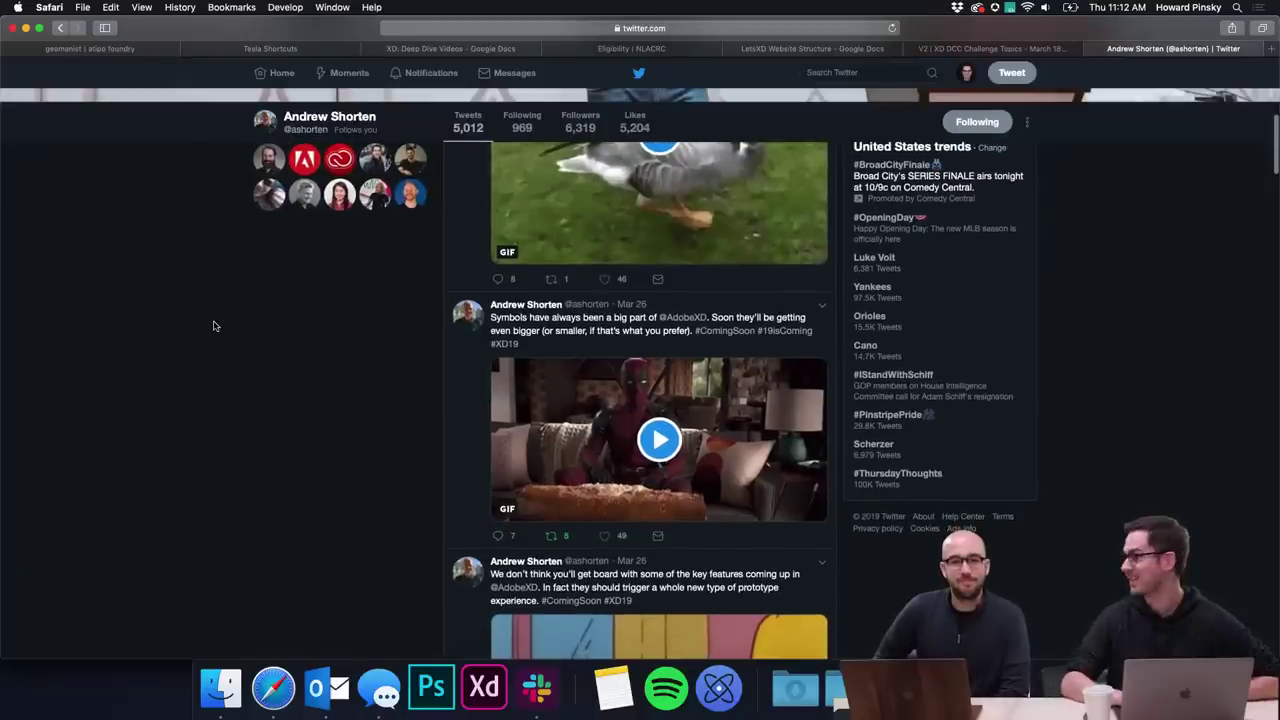
pyautogui.scroll(10, 213, 326)
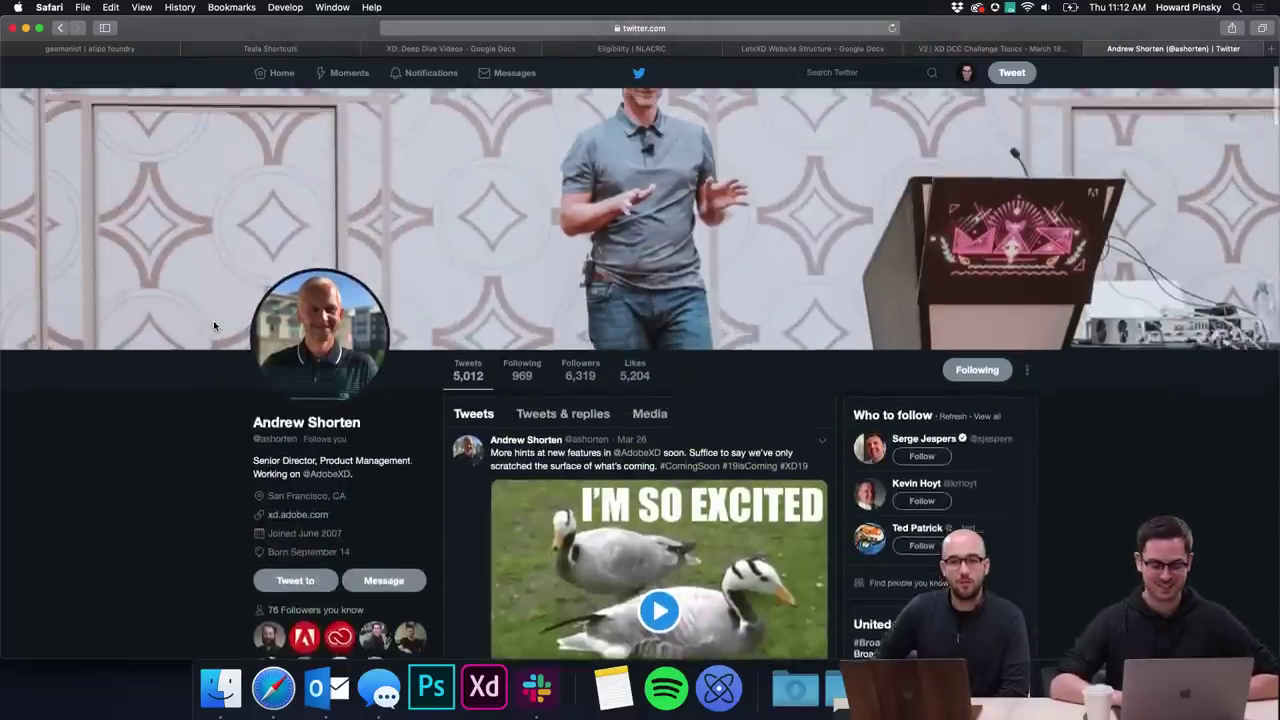
pyautogui.scroll(-10, 180, 424)
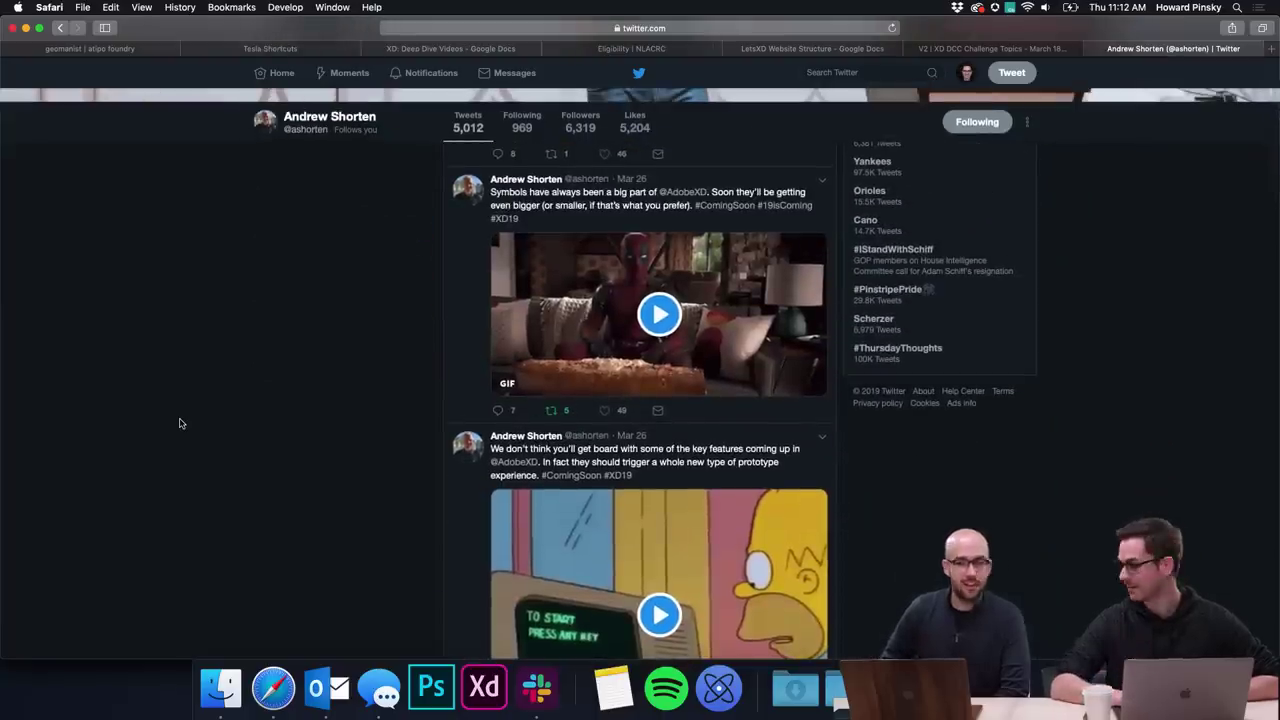
pyautogui.scroll(10, 180, 424)
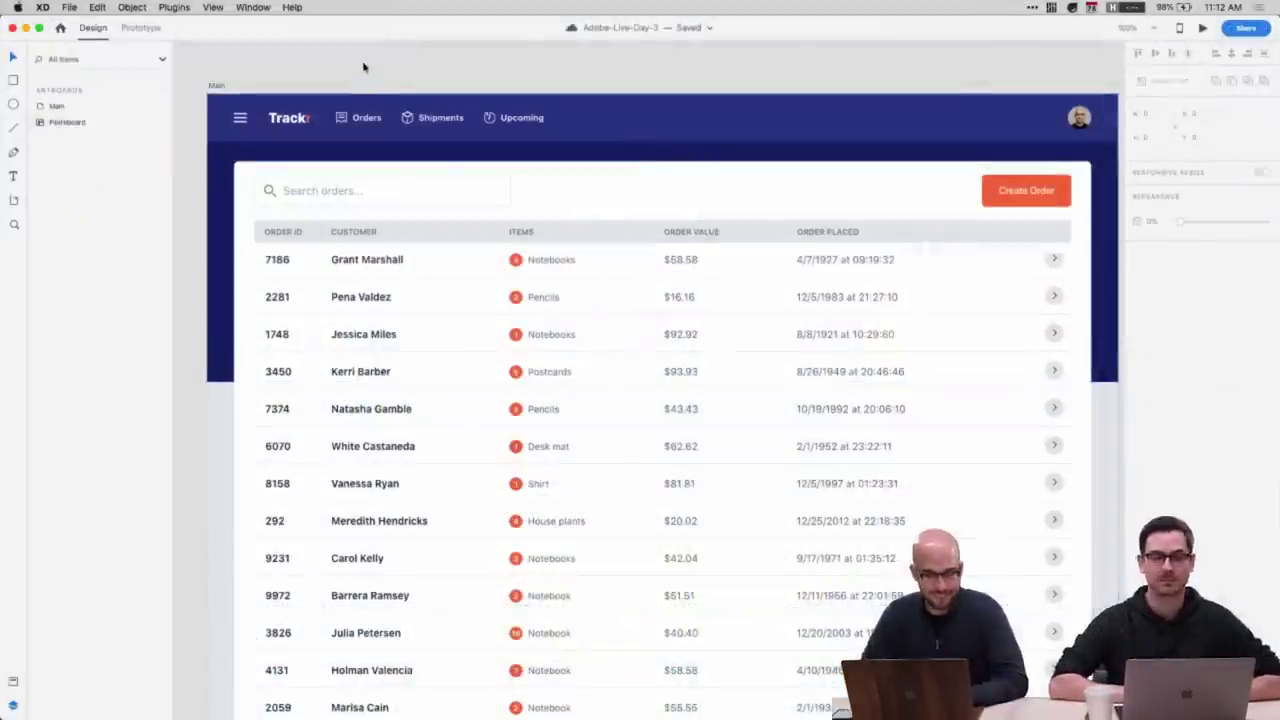
# - Switch back to Adobe XD and inspect the Create Order text layer inside the Large Button symbol
pyautogui.scroll(3, 687, 283)
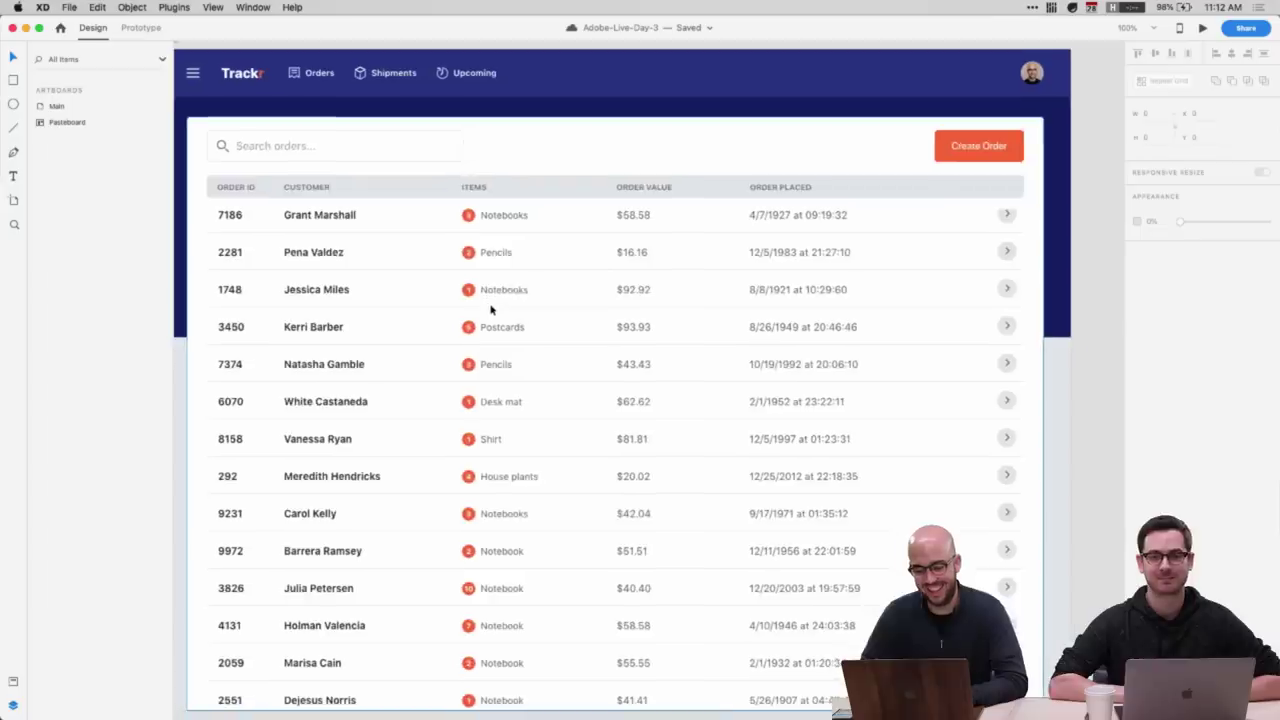
pyautogui.scroll(2, 572, 318)
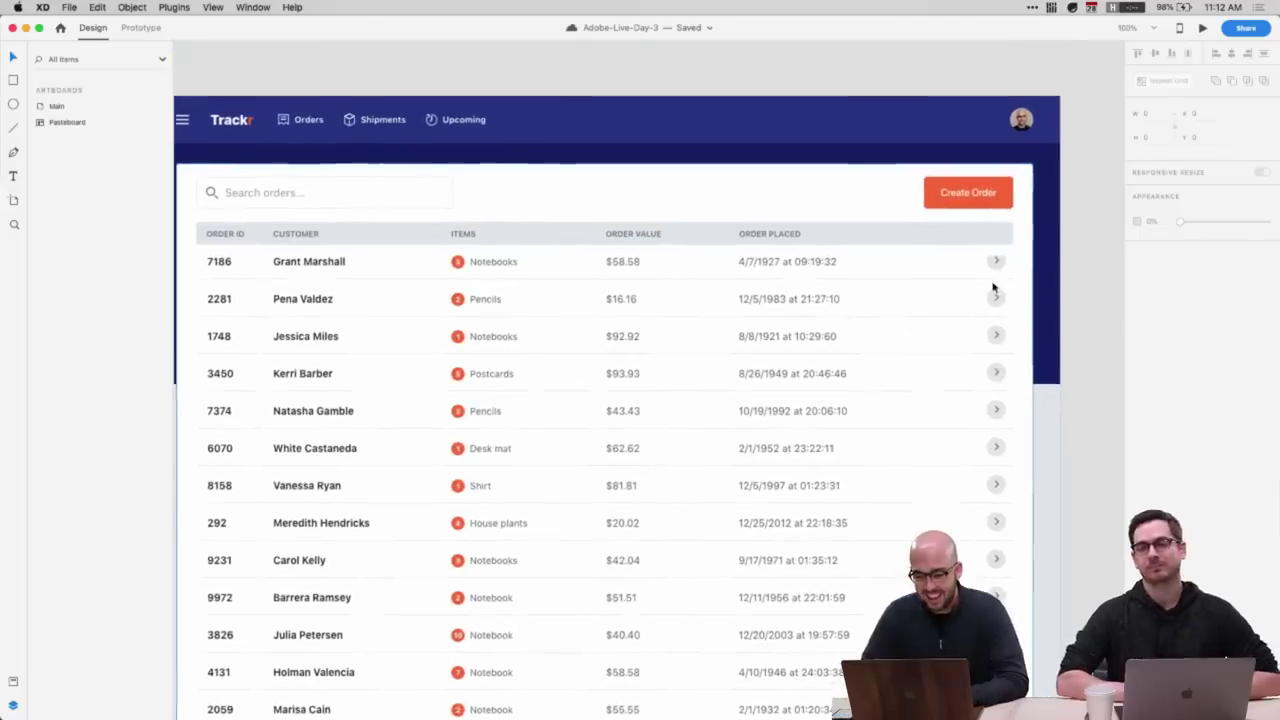
pyautogui.click(975, 198)
pyautogui.doubleClick(972, 202)
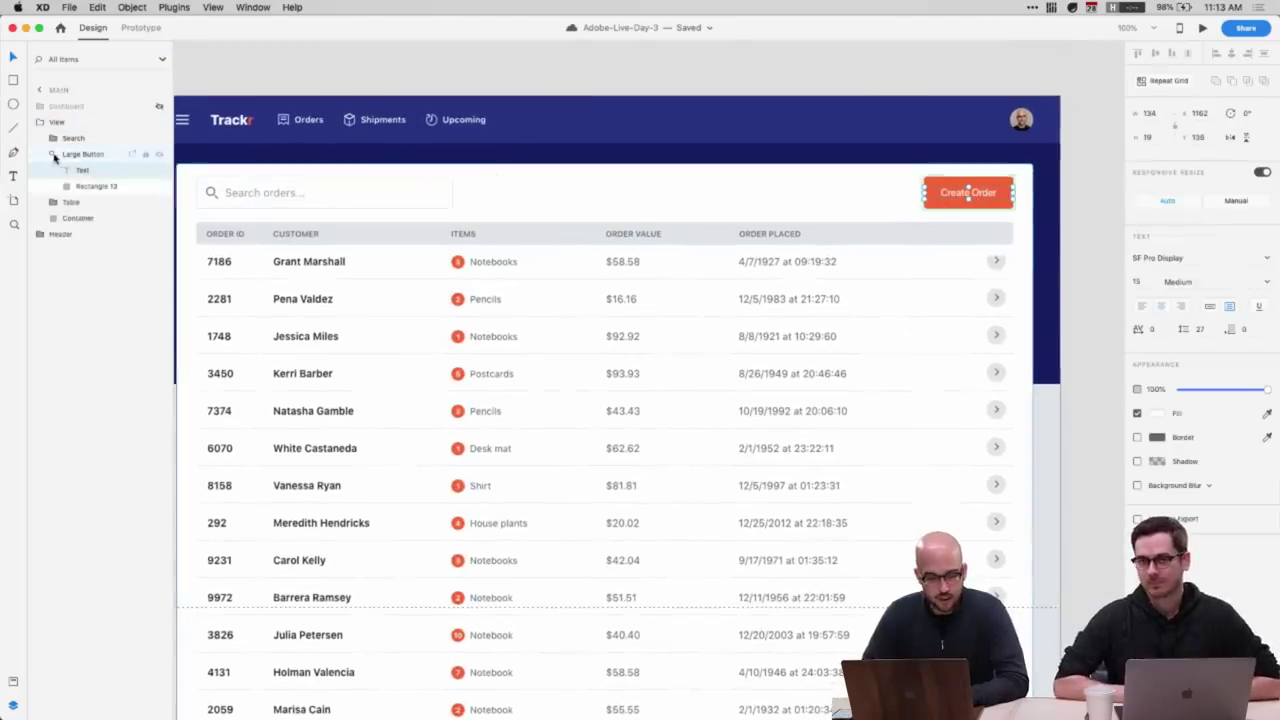
pyautogui.click(54, 154)
pyautogui.click(412, 50)
pyautogui.hscroll(-2, 530, 132)
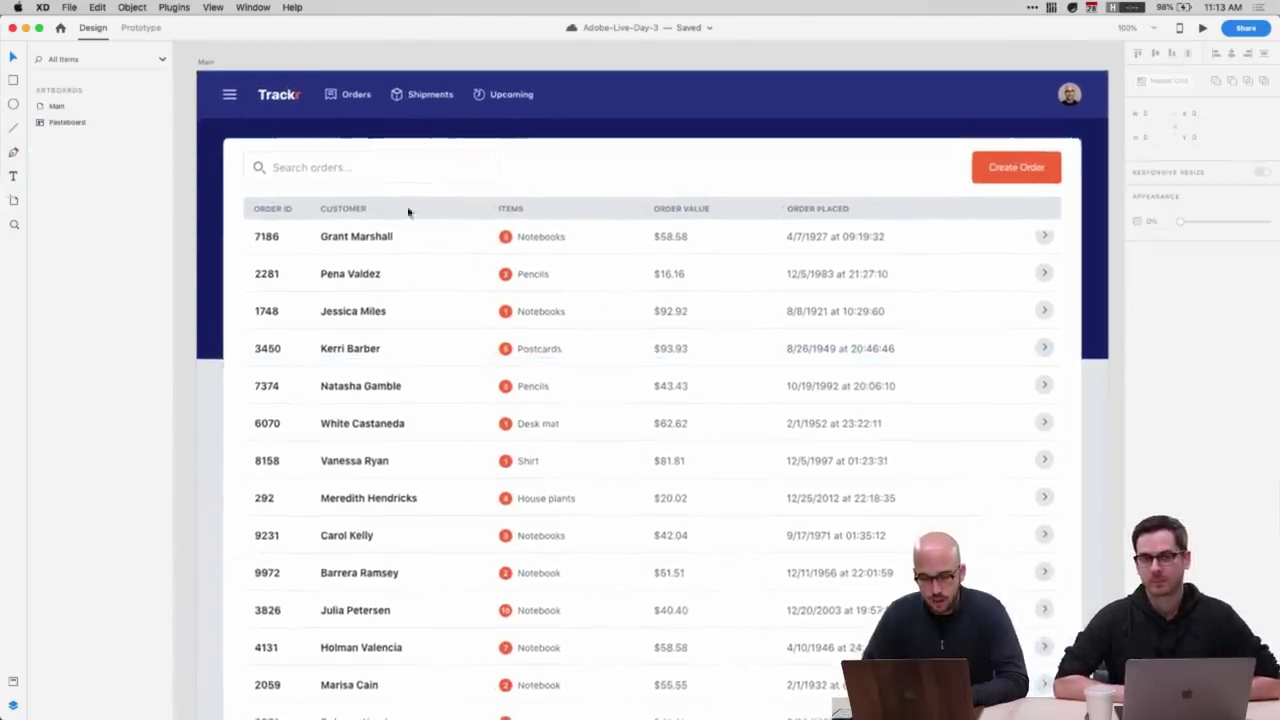
# - Duplicate the Search field group beside the original at X 491 and rename the copy's layer Standard Input
pyautogui.click(363, 180)
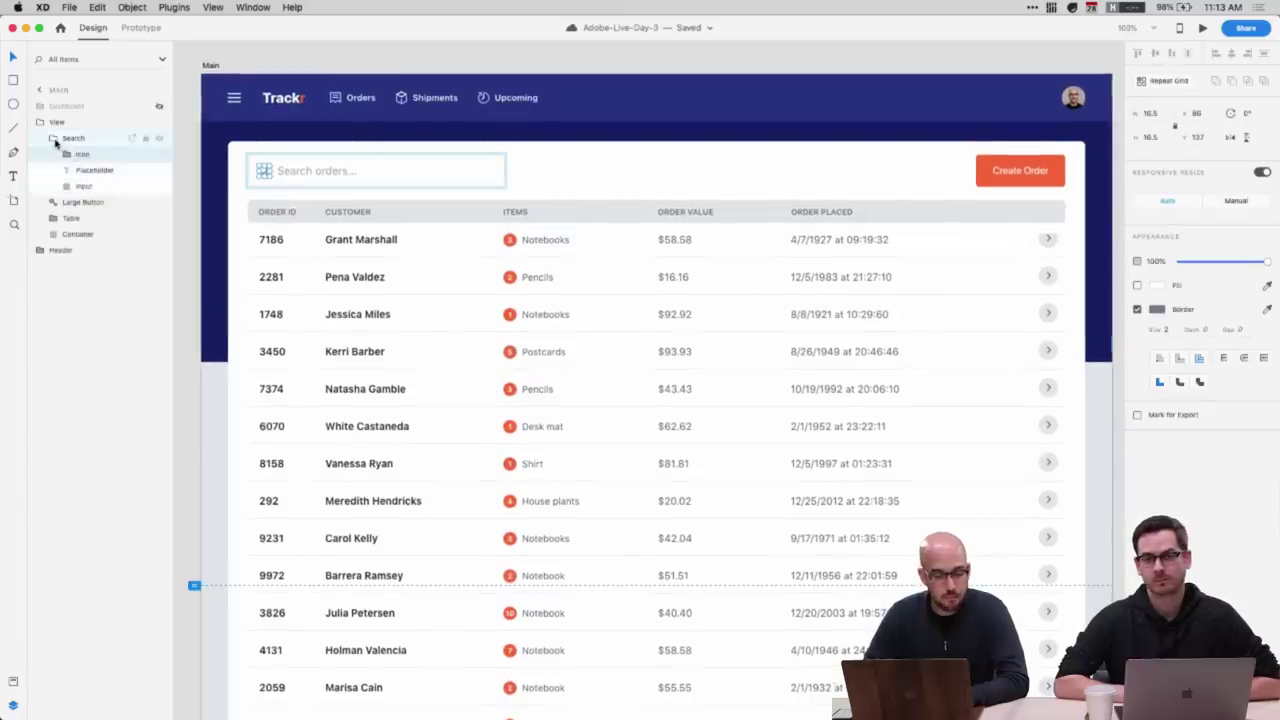
pyautogui.click(73, 138)
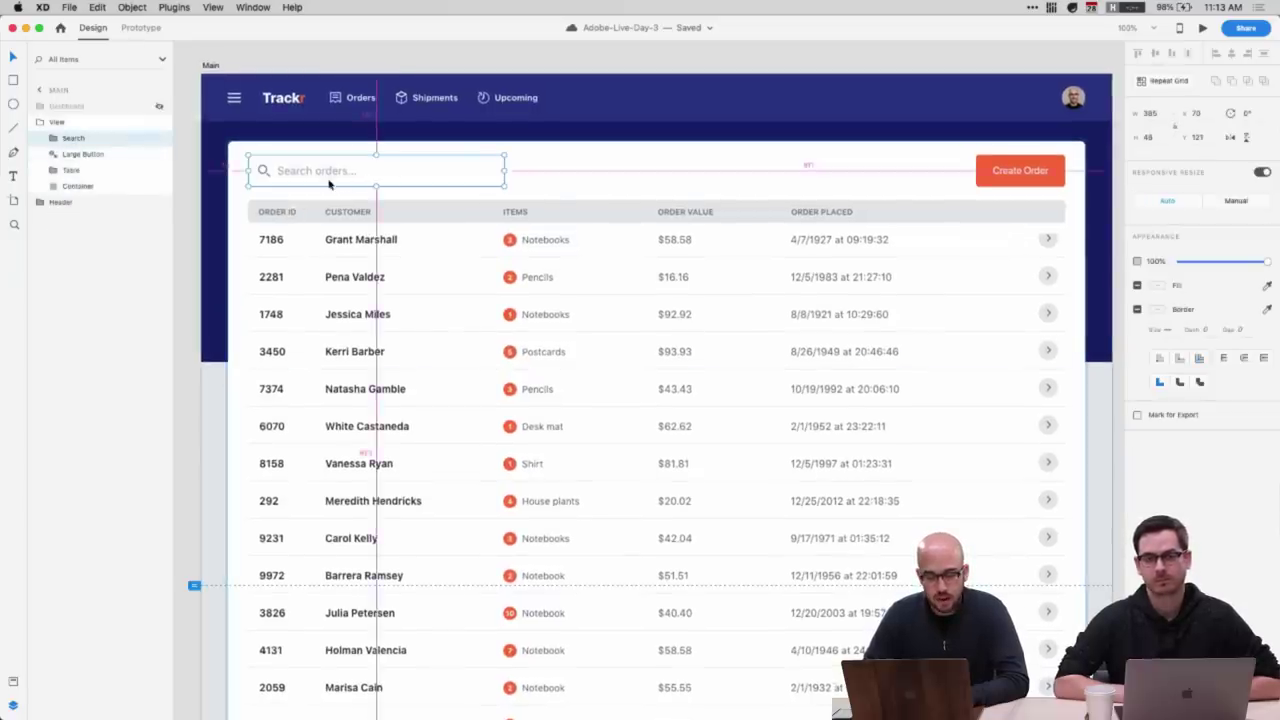
pyautogui.moveTo(329, 182); pyautogui.dragTo(609, 170)
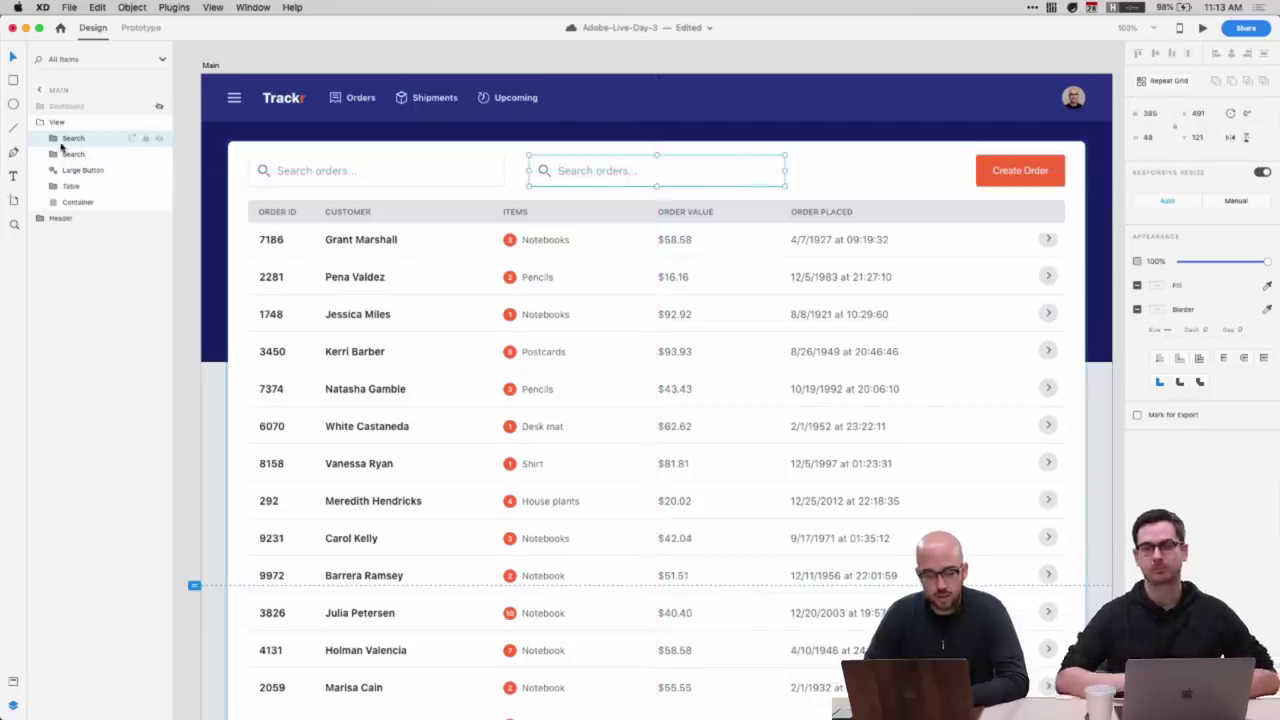
pyautogui.click(70, 155)
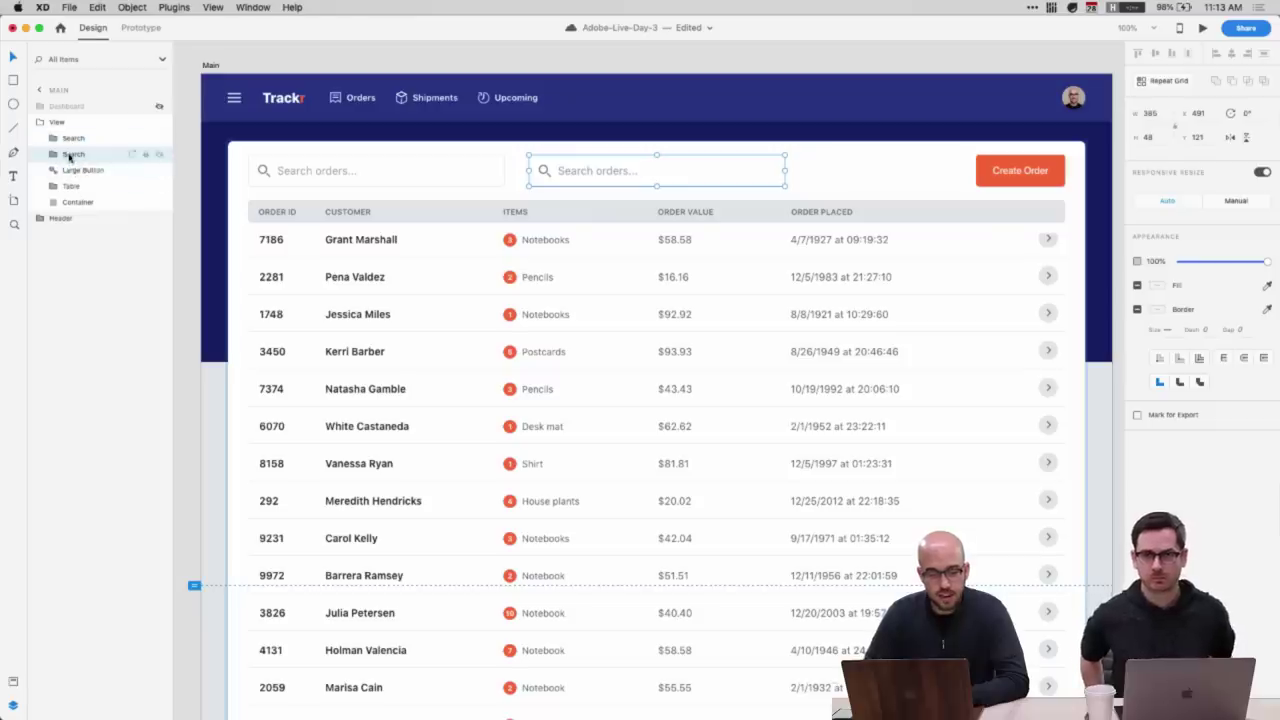
pyautogui.doubleClick(69, 155)
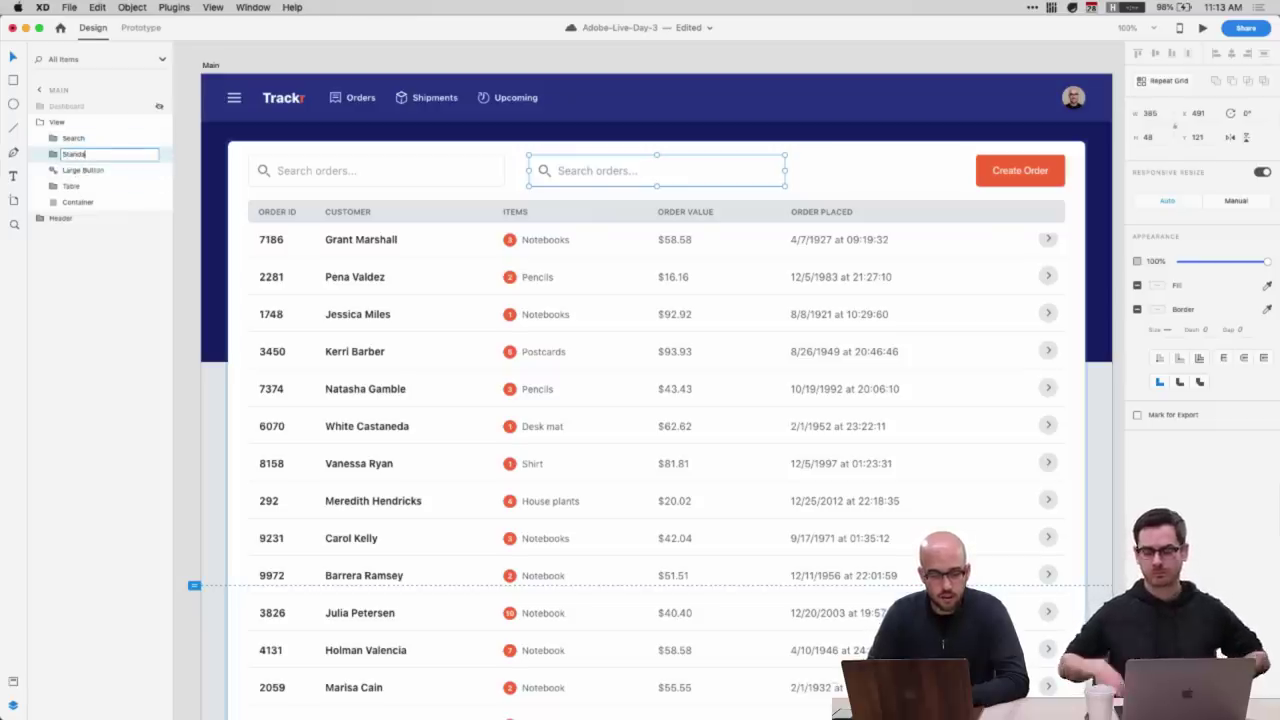
pyautogui.press('Return')
# - Delete the search icon from the Standard Input group and shift its placeholder text to X 511
pyautogui.click(56, 155)
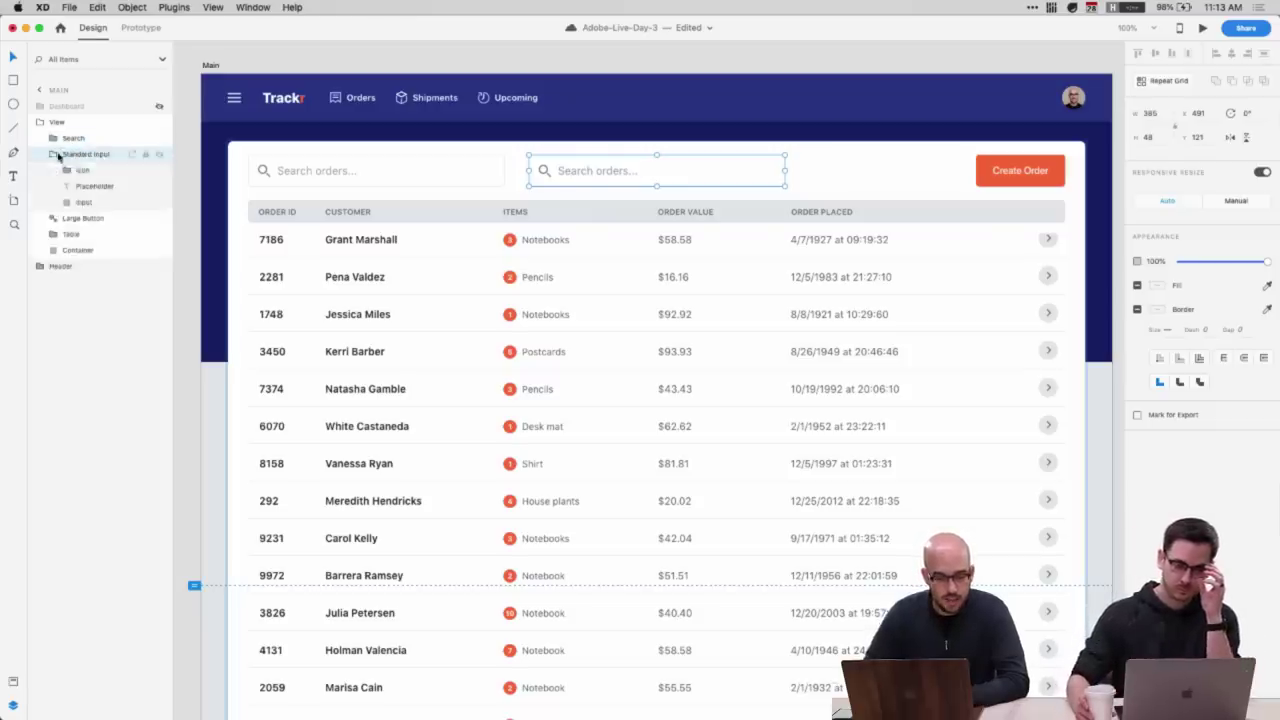
pyautogui.click(84, 172)
pyautogui.press('Delete')
pyautogui.click(88, 171)
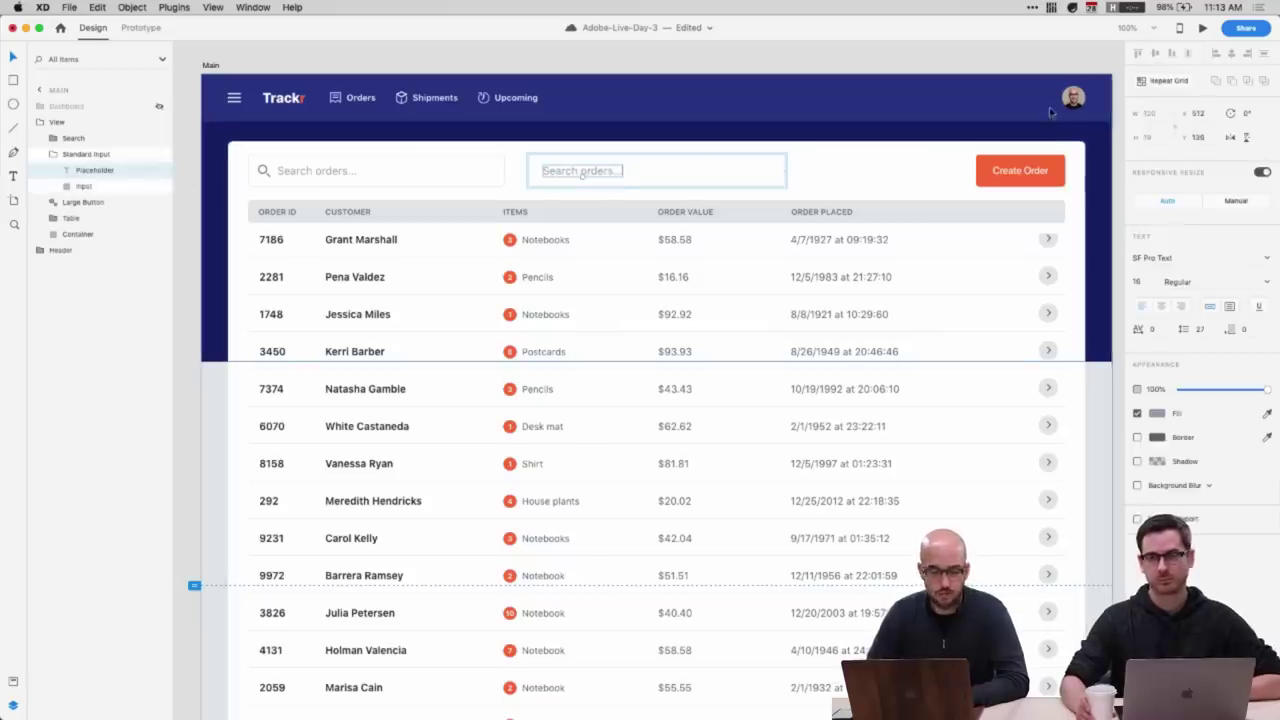
pyautogui.doubleClick(581, 171)
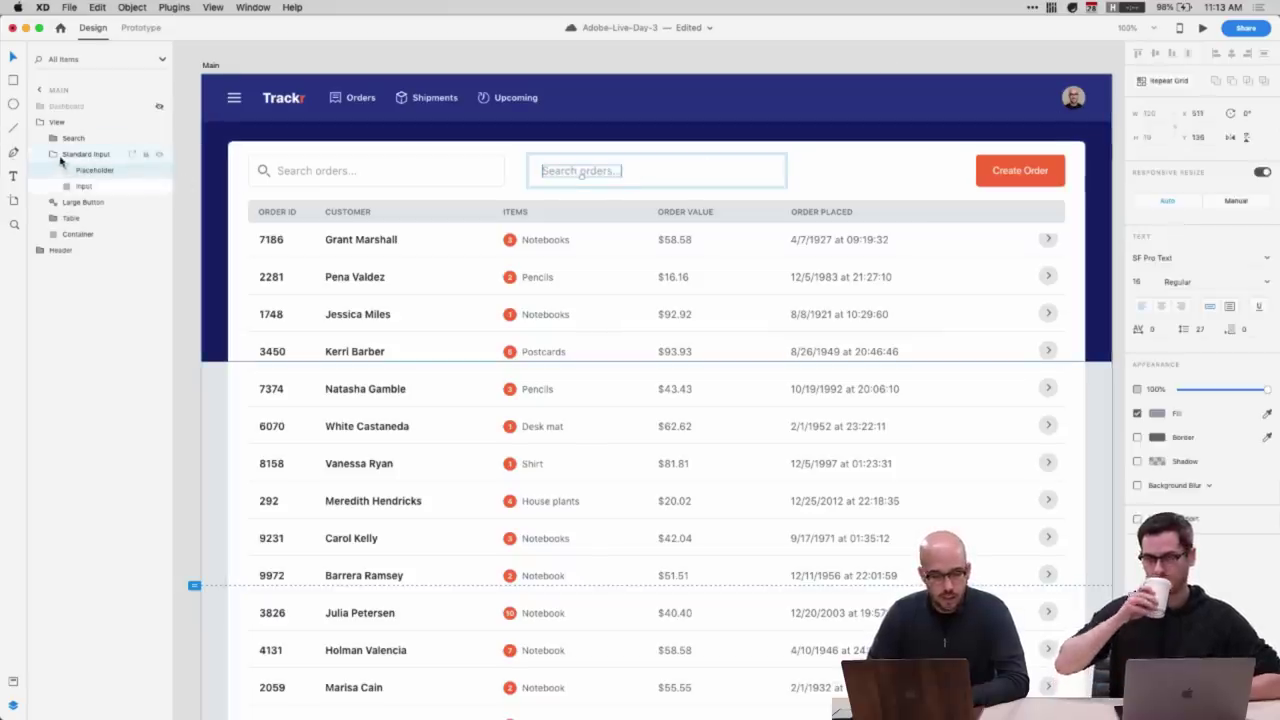
# - Turn the Standard Input group into a symbol, check it in the assets, and delete its instance from the artboard
pyautogui.click(80, 156)
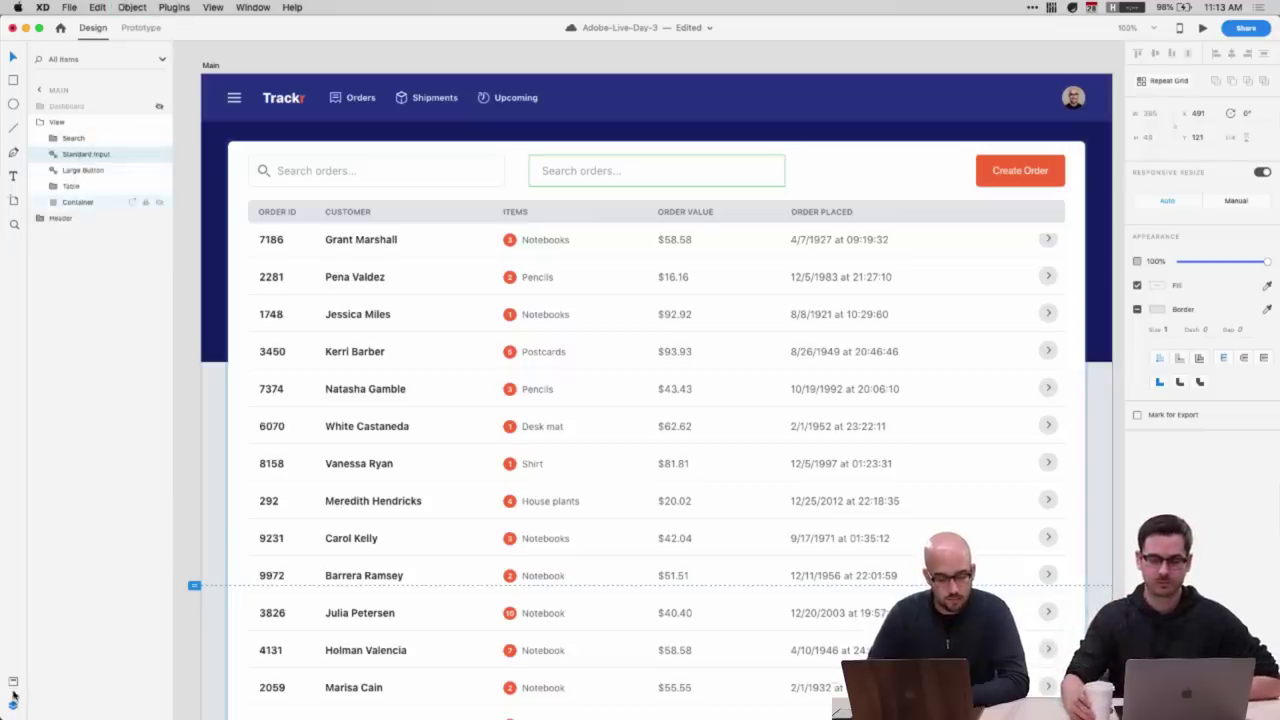
pyautogui.click(13, 683)
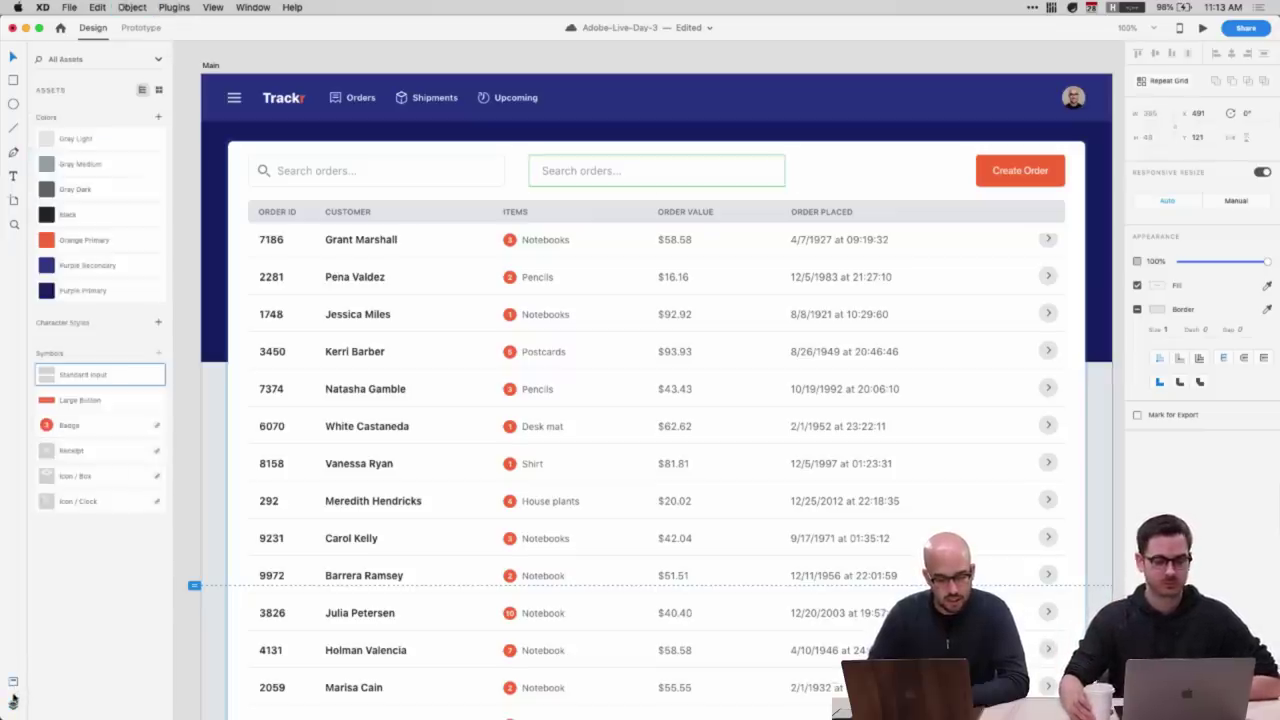
pyautogui.click(12, 704)
pyautogui.press('Delete')
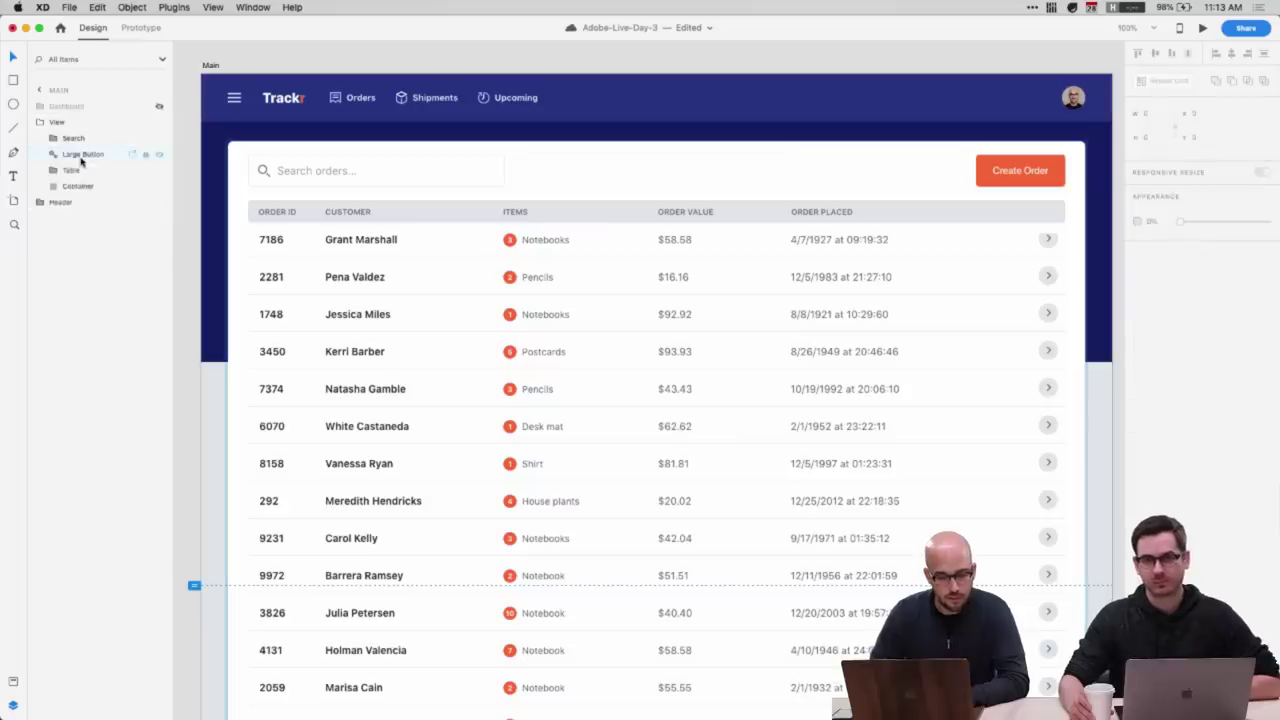
# - Place an instance of the Standard Input symbol beside the search field as a test and delete it again
pyautogui.click(13, 682)
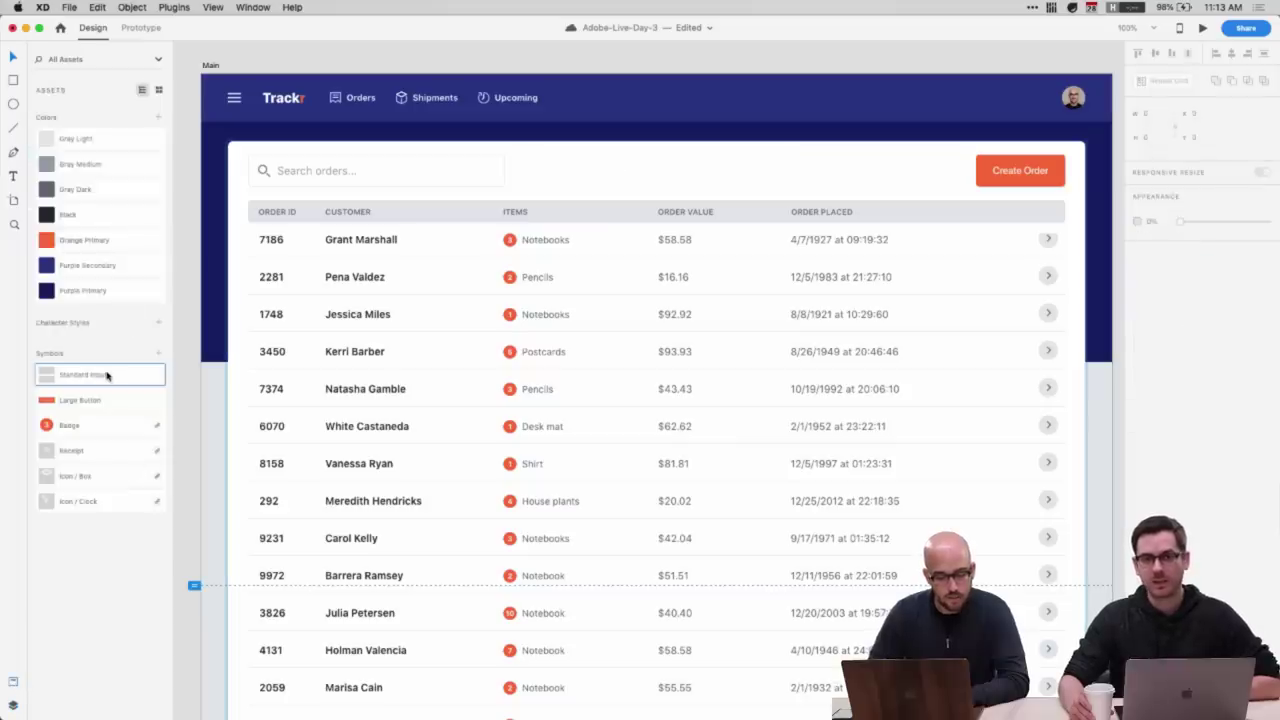
pyautogui.moveTo(84, 380); pyautogui.dragTo(583, 177)
pyautogui.press('Delete')
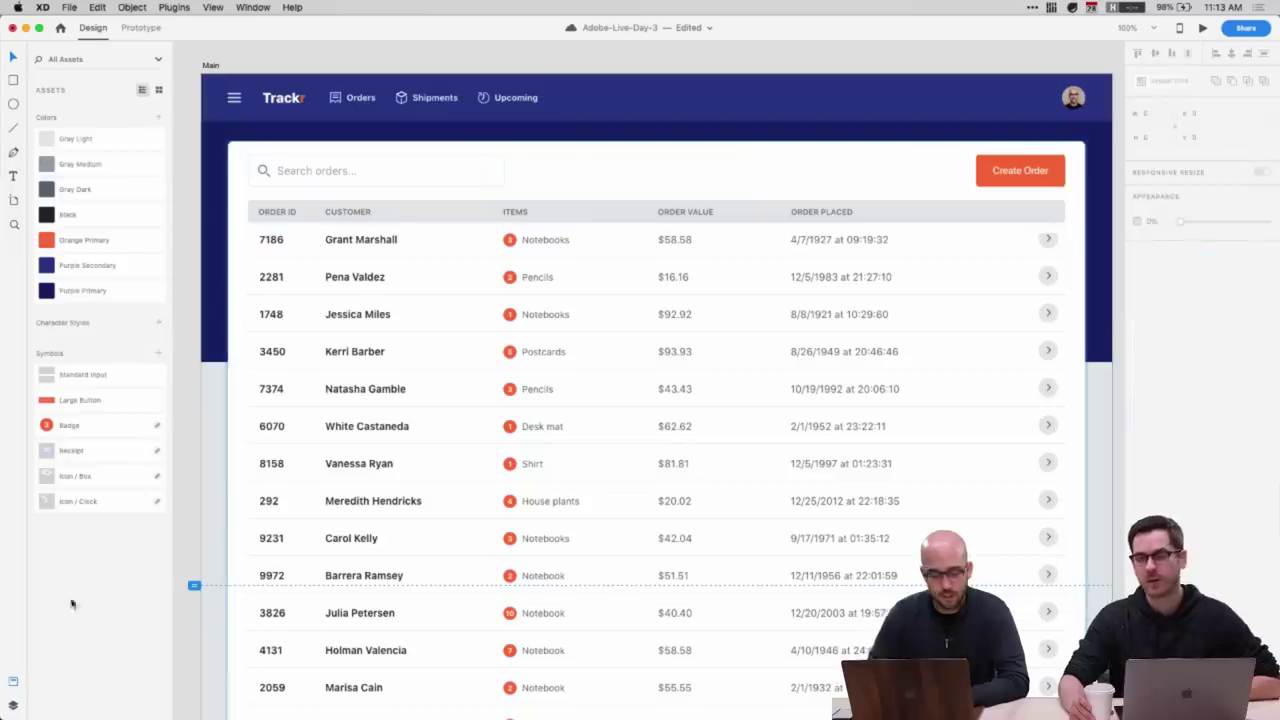
pyautogui.click(13, 704)
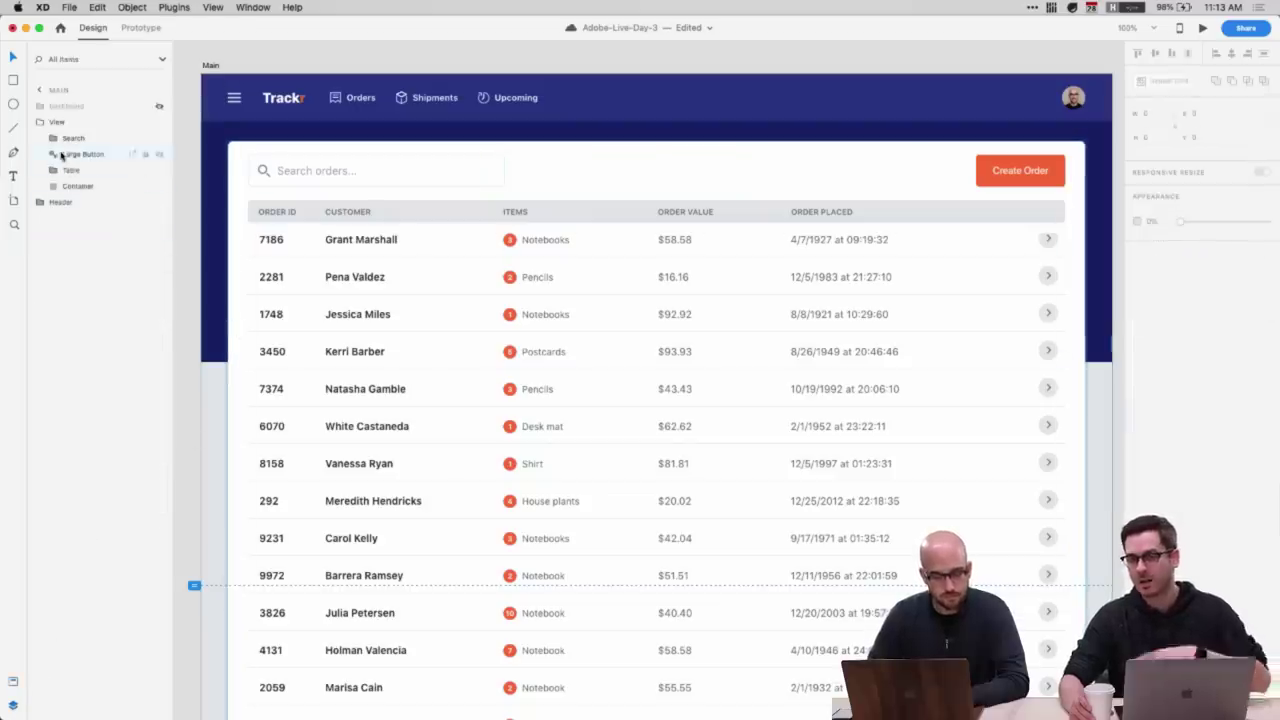
pyautogui.click(12, 683)
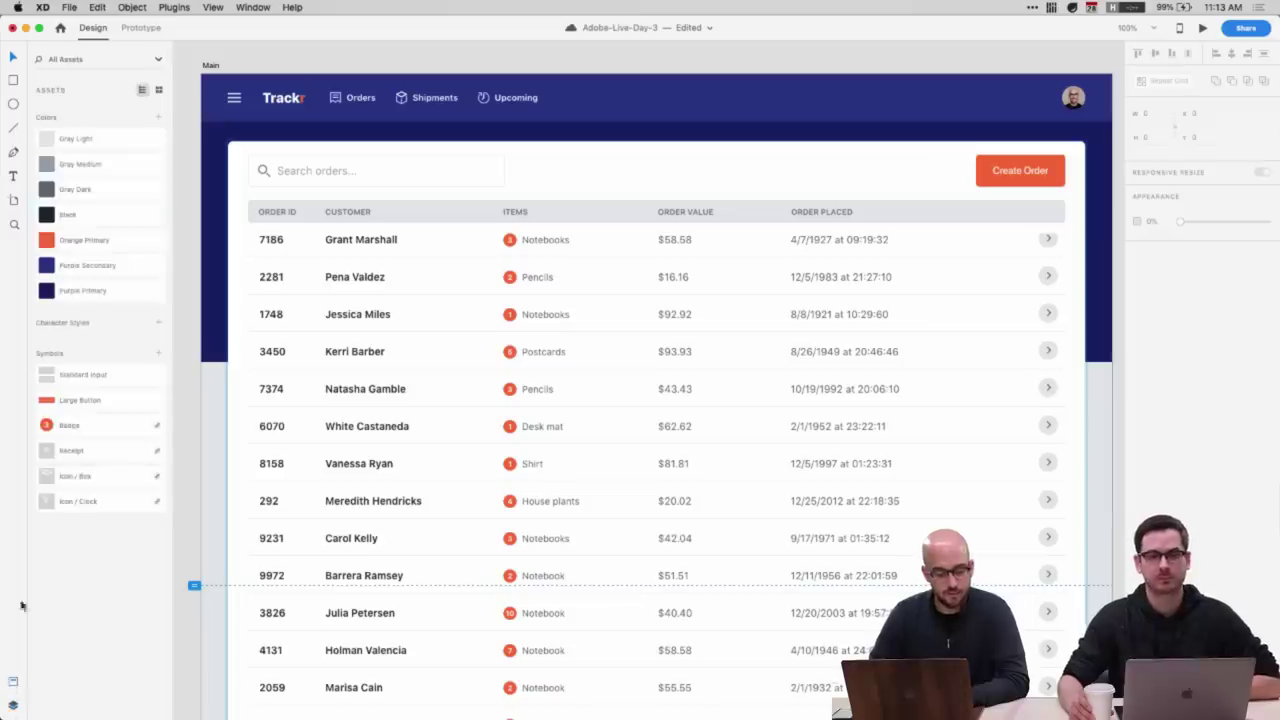
pyautogui.click(13, 704)
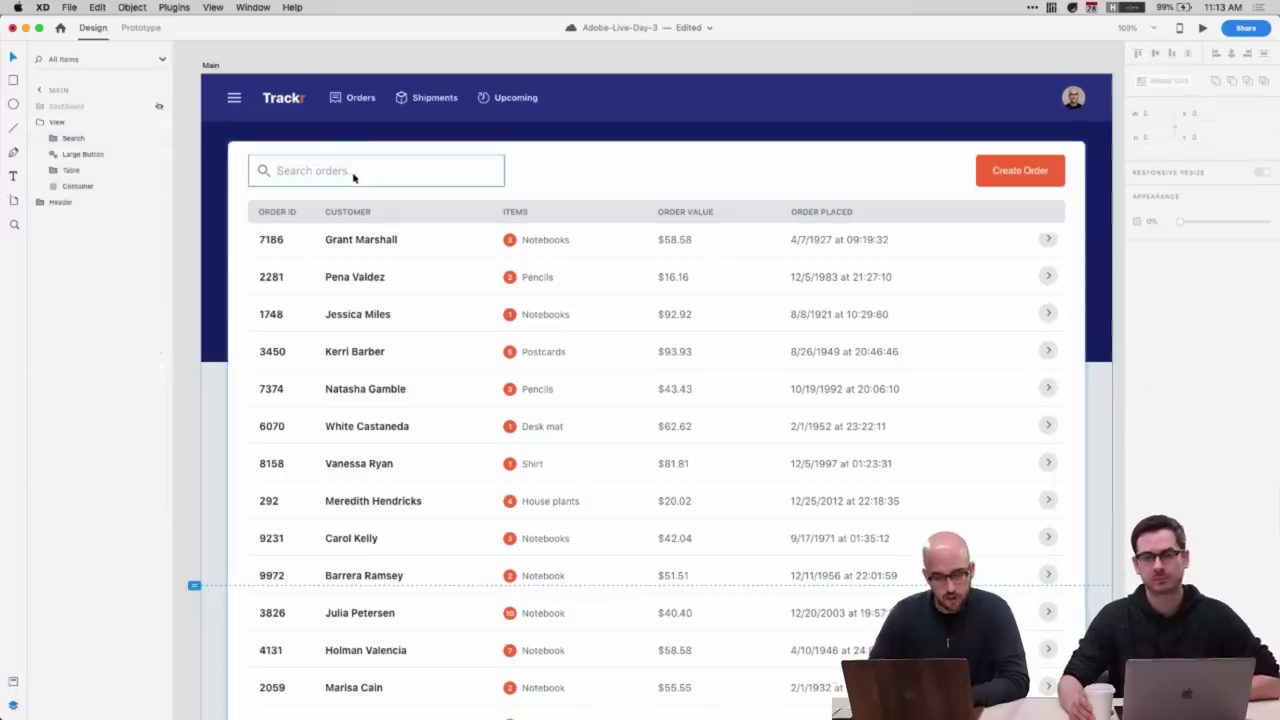
pyautogui.click(351, 173)
pyautogui.click(477, 69)
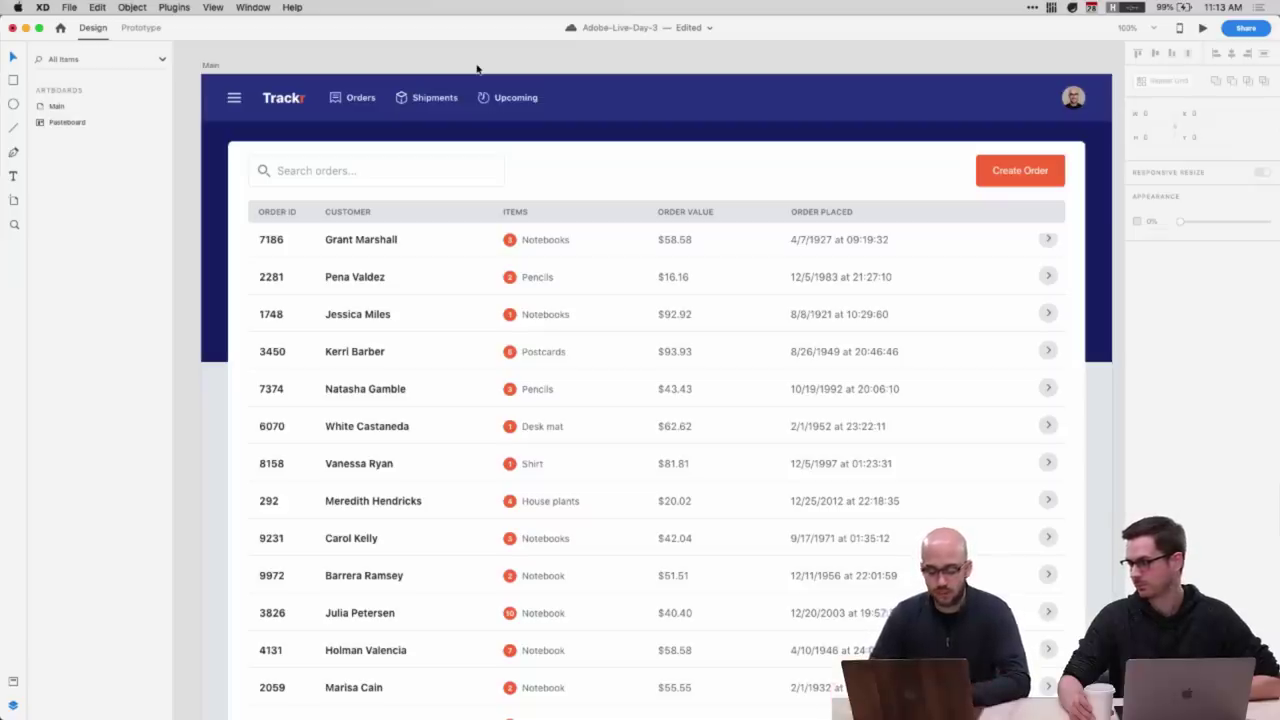
# - Add the first row's customer name formatting as a character style named Main Label and save the document
pyautogui.click(13, 681)
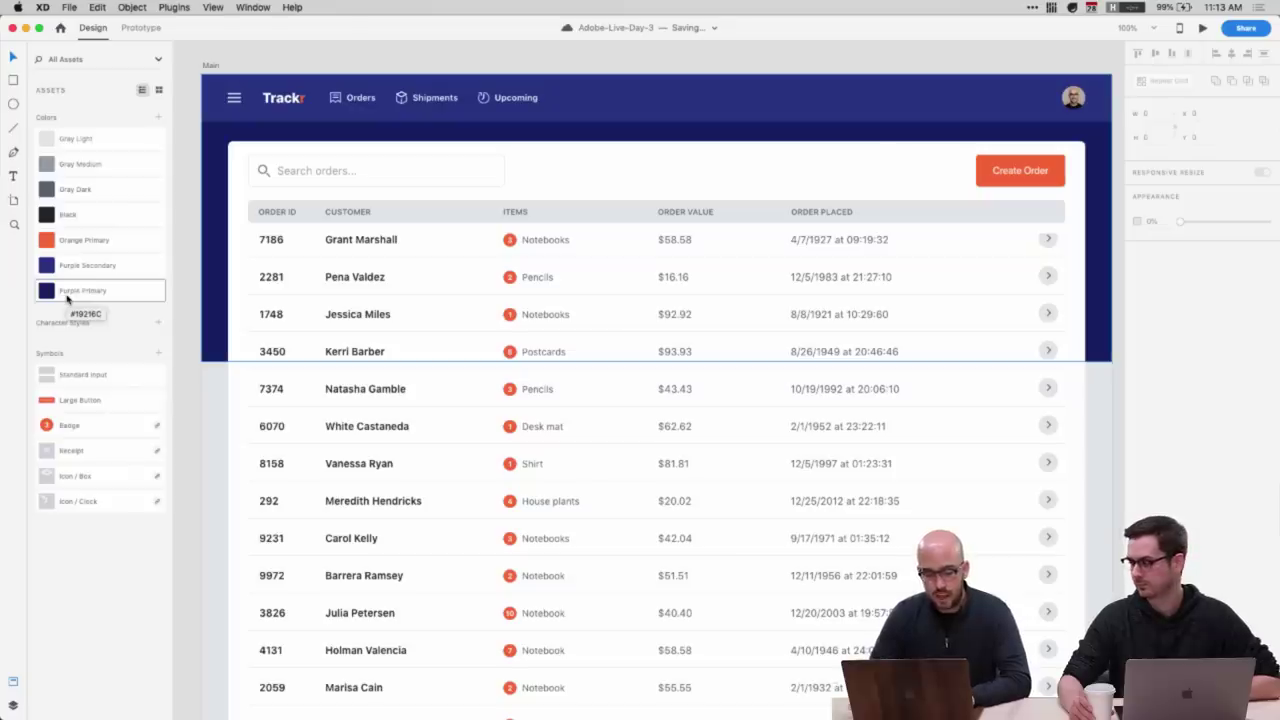
pyautogui.doubleClick(388, 241)
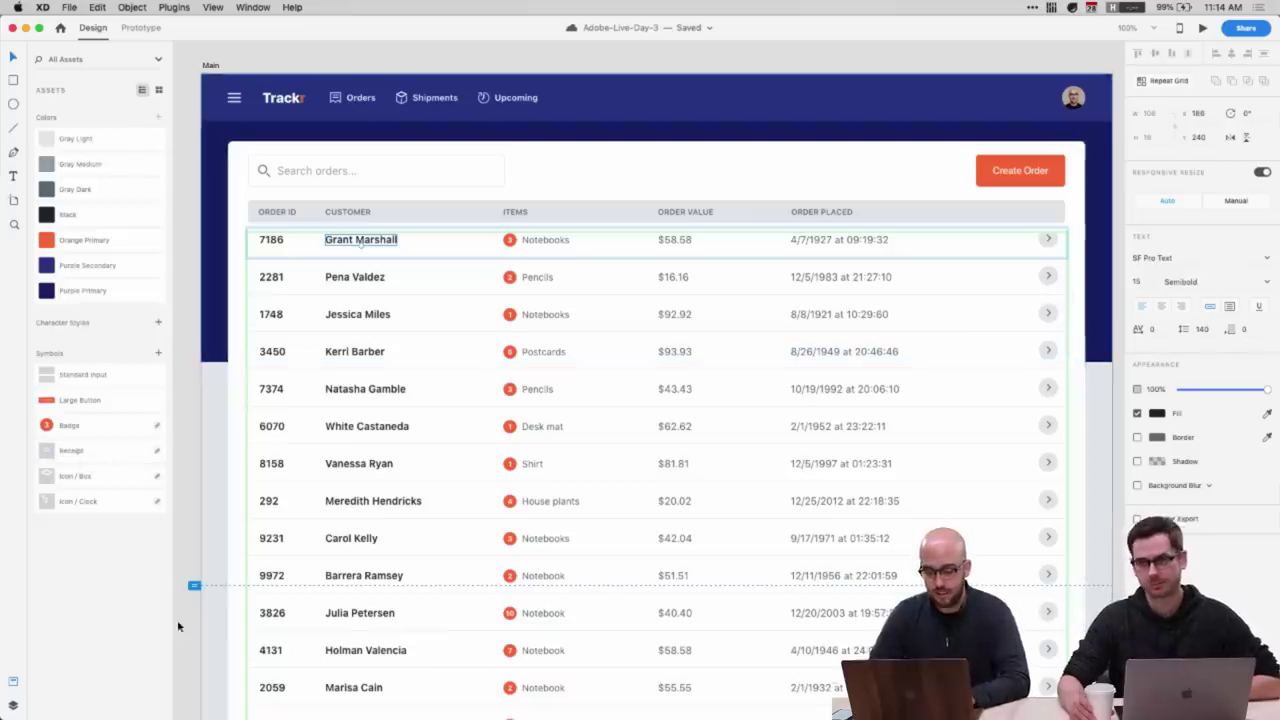
pyautogui.click(158, 323)
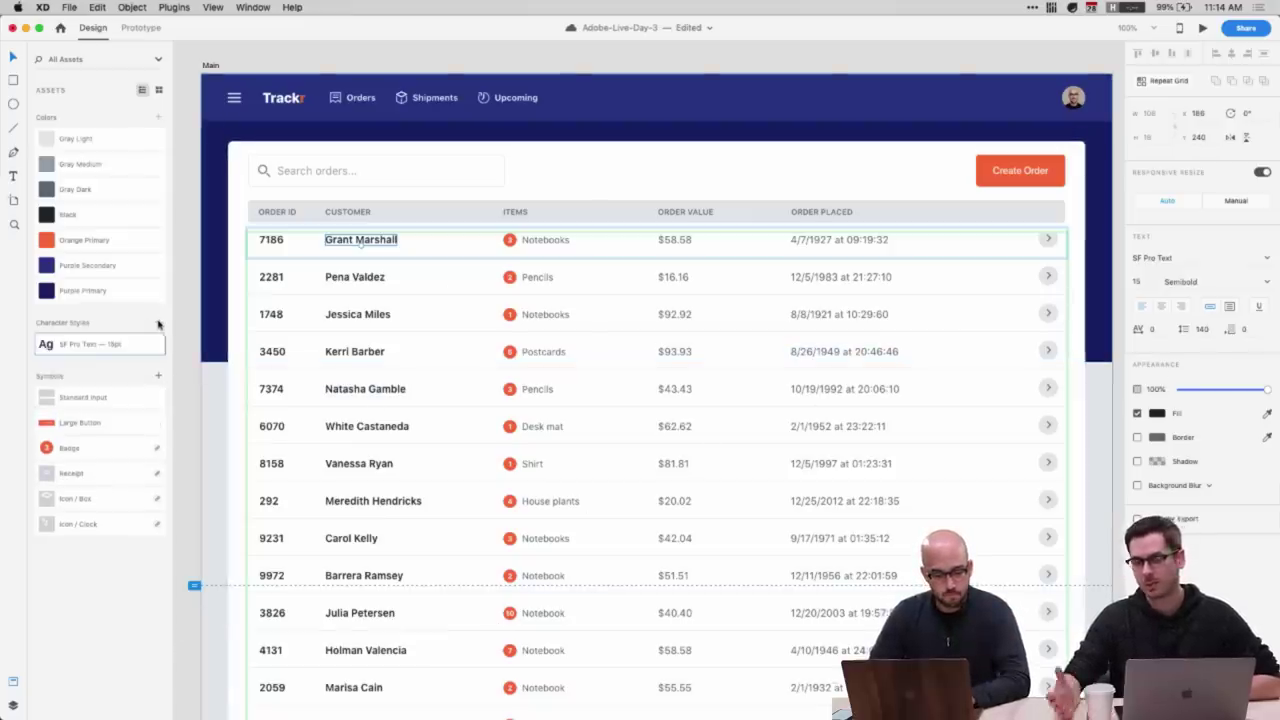
pyautogui.doubleClick(84, 344)
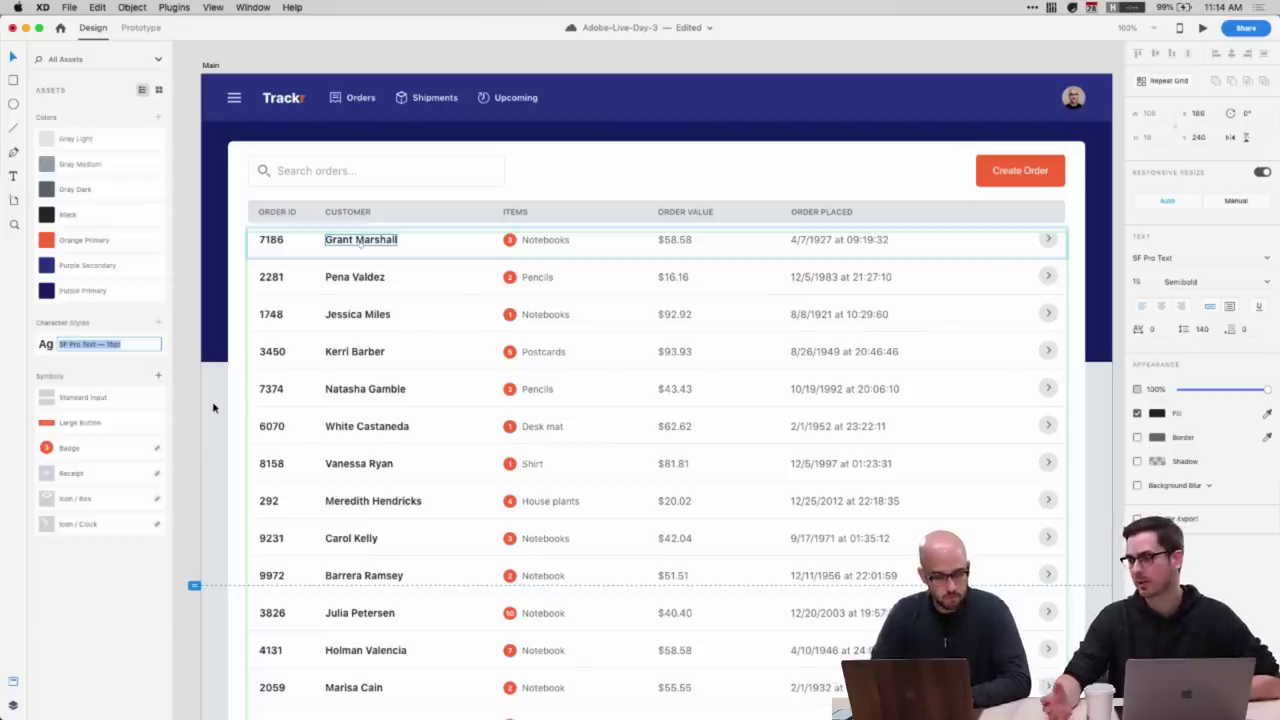
pyautogui.write('Main M')
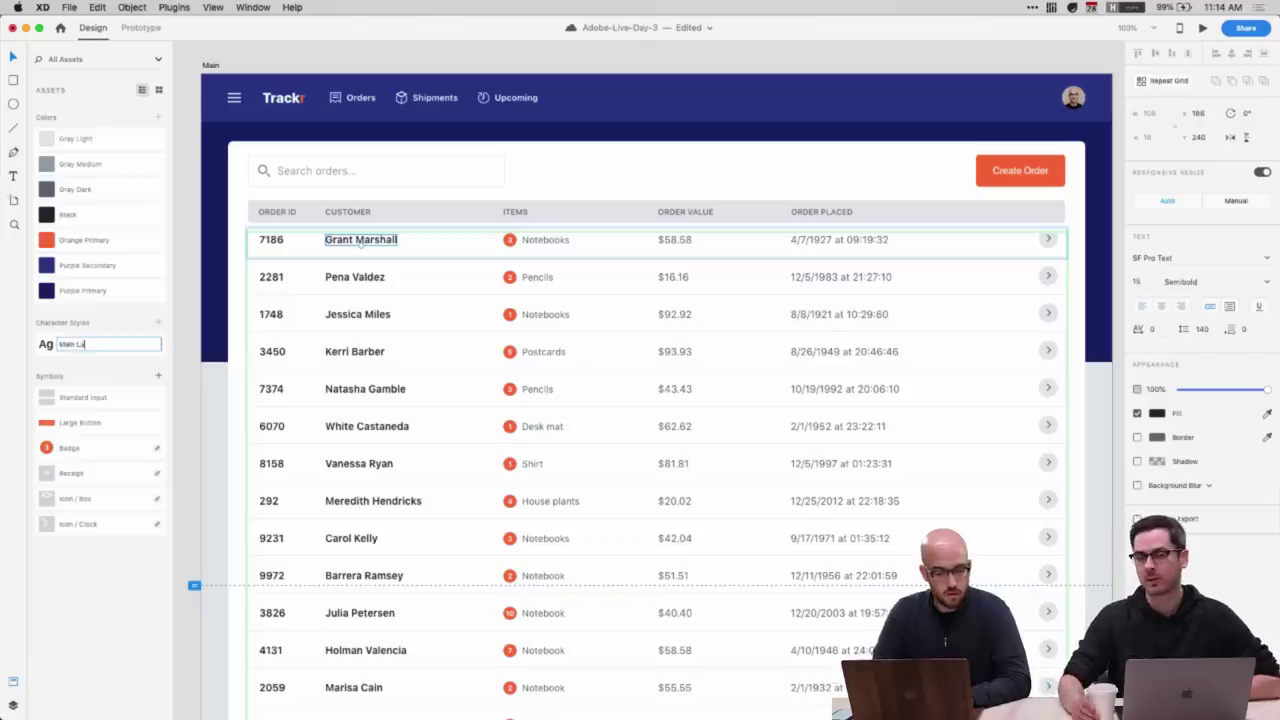
pyautogui.press('Return')
pyautogui.click(200, 288)
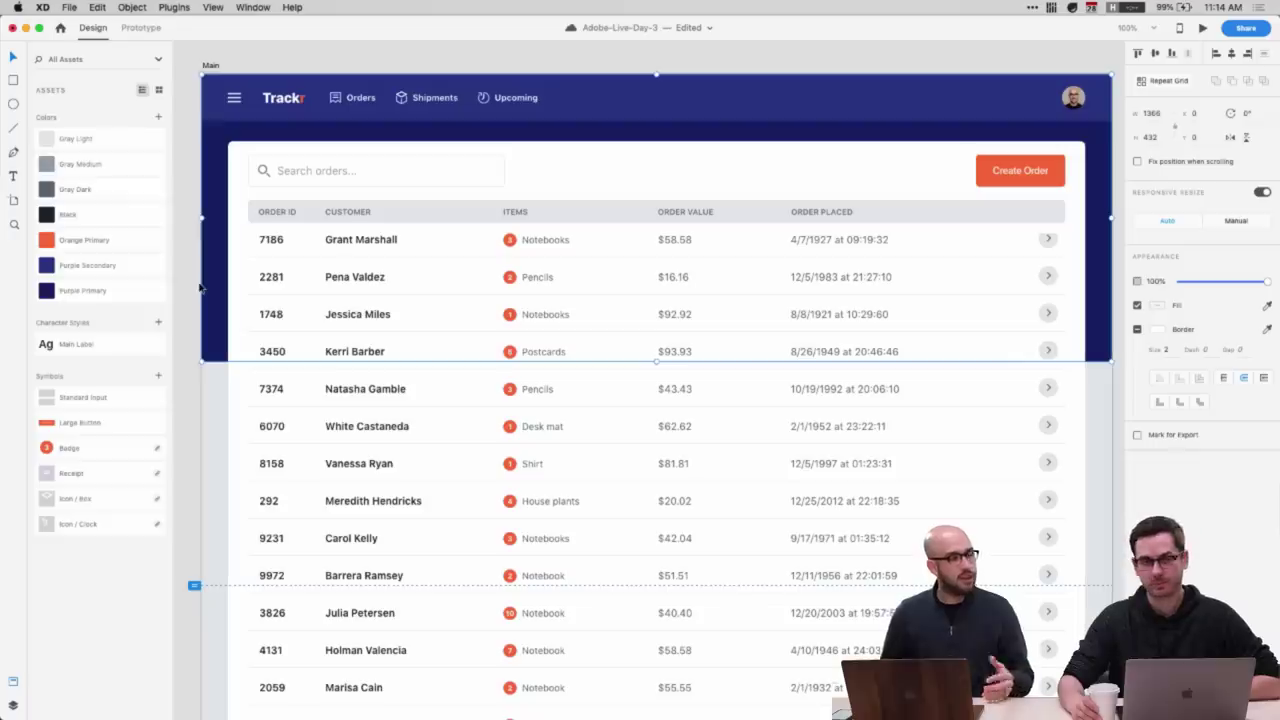
pyautogui.press('super+s')
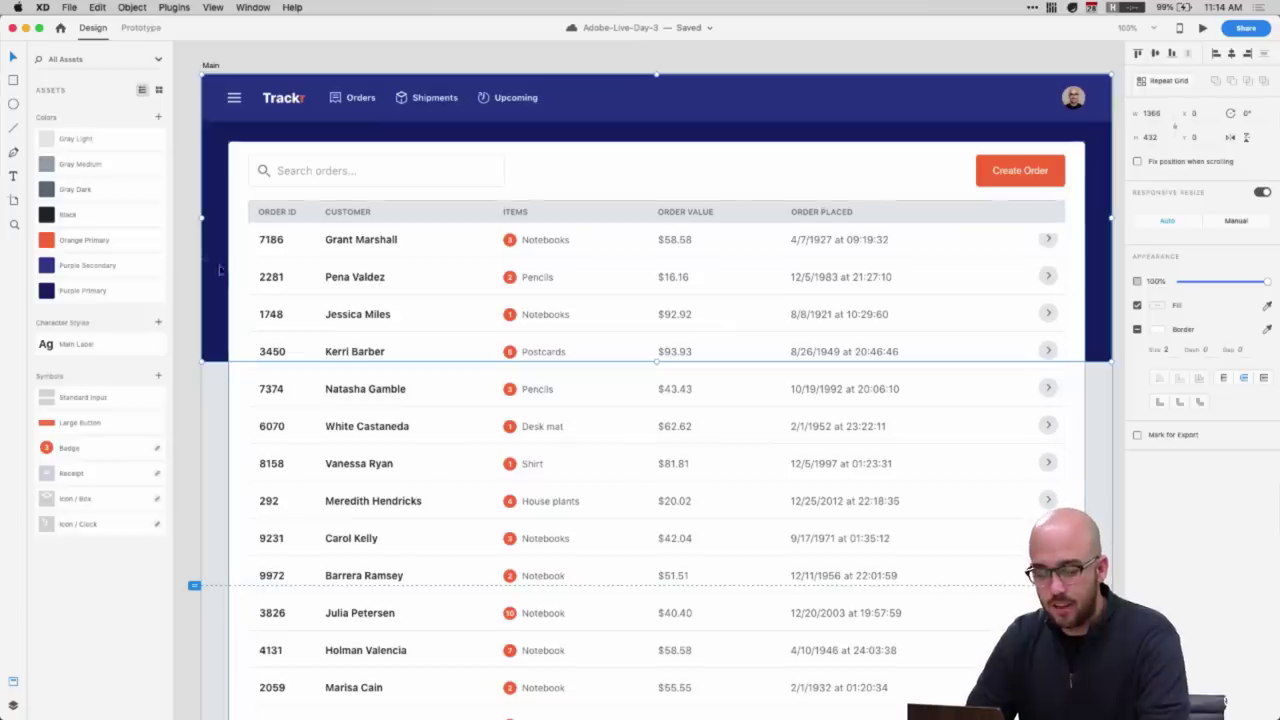
# - Apply the Main Label character style to the first row's order ID
pyautogui.doubleClick(275, 246)
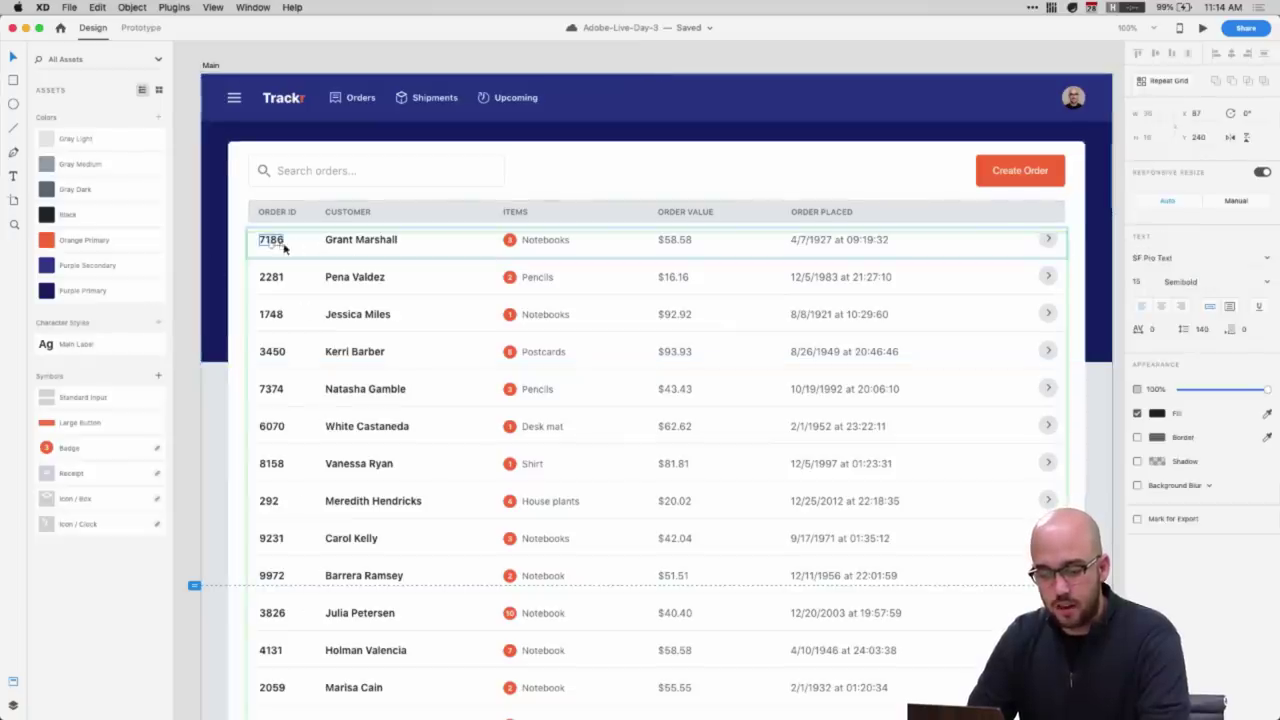
pyautogui.click(86, 350)
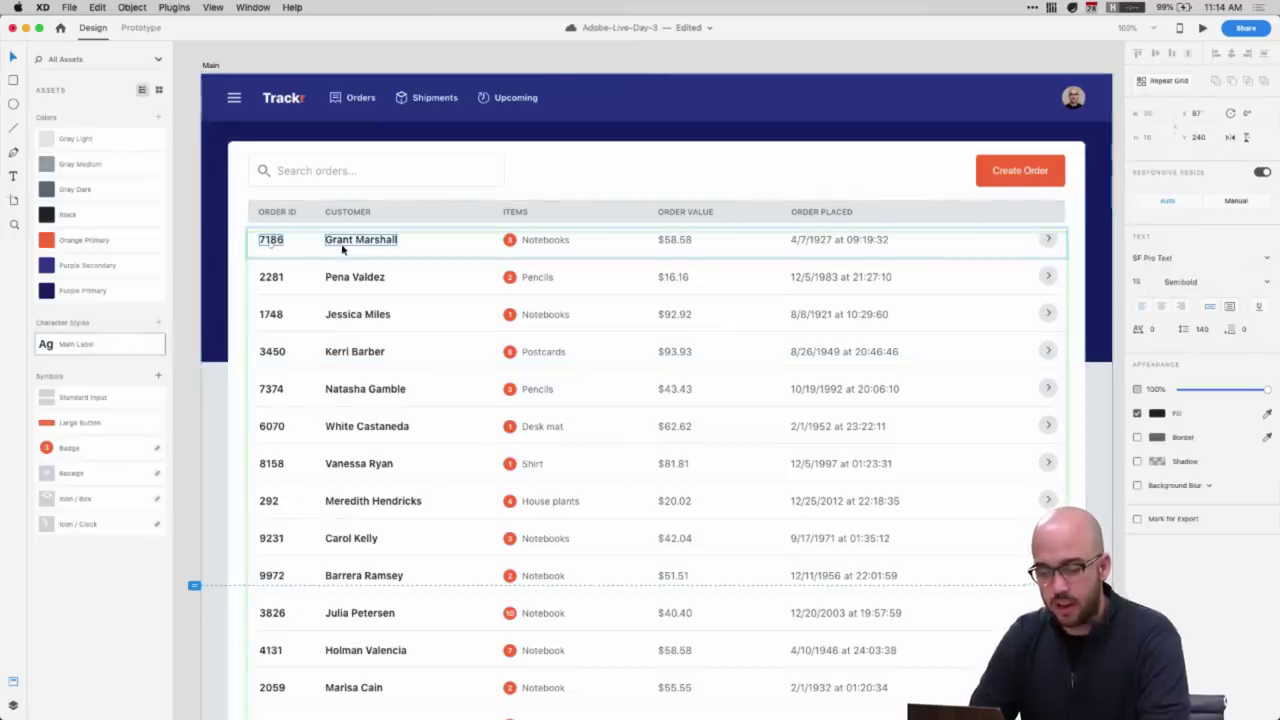
pyautogui.click(344, 247)
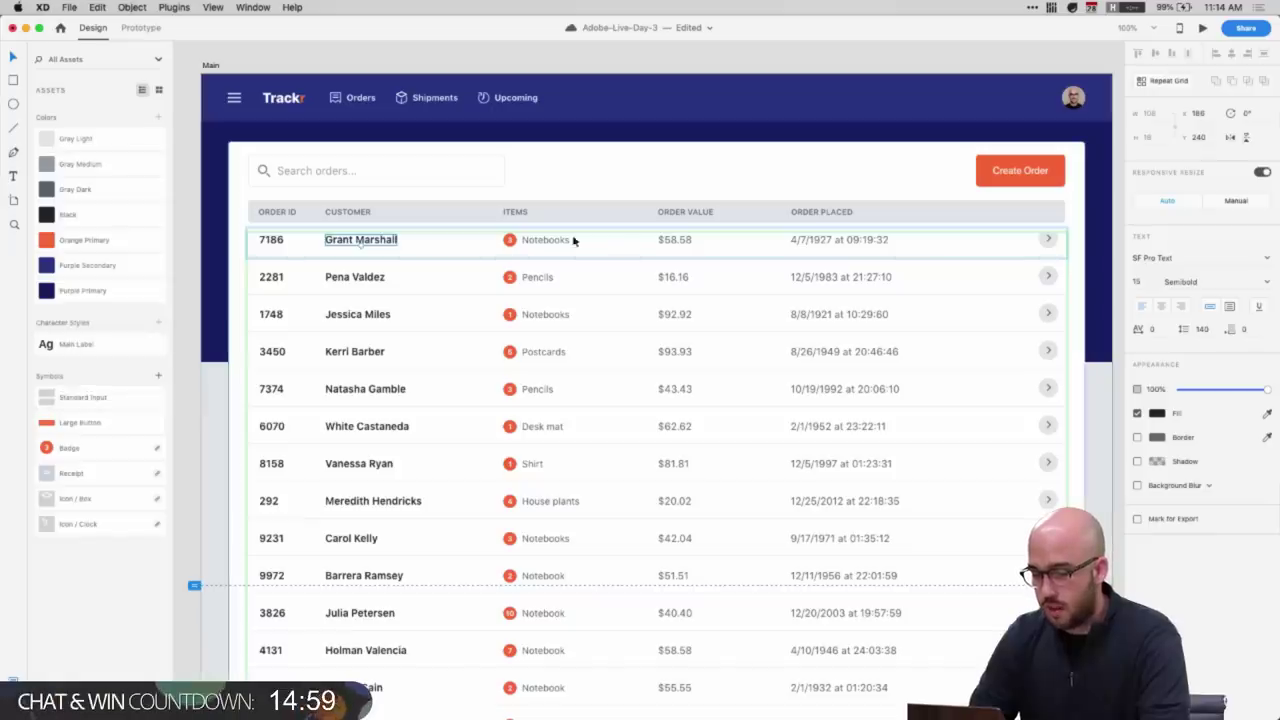
# - Add the first row's Notebooks text formatting as a character style named Secondary Label
pyautogui.press('Tab')
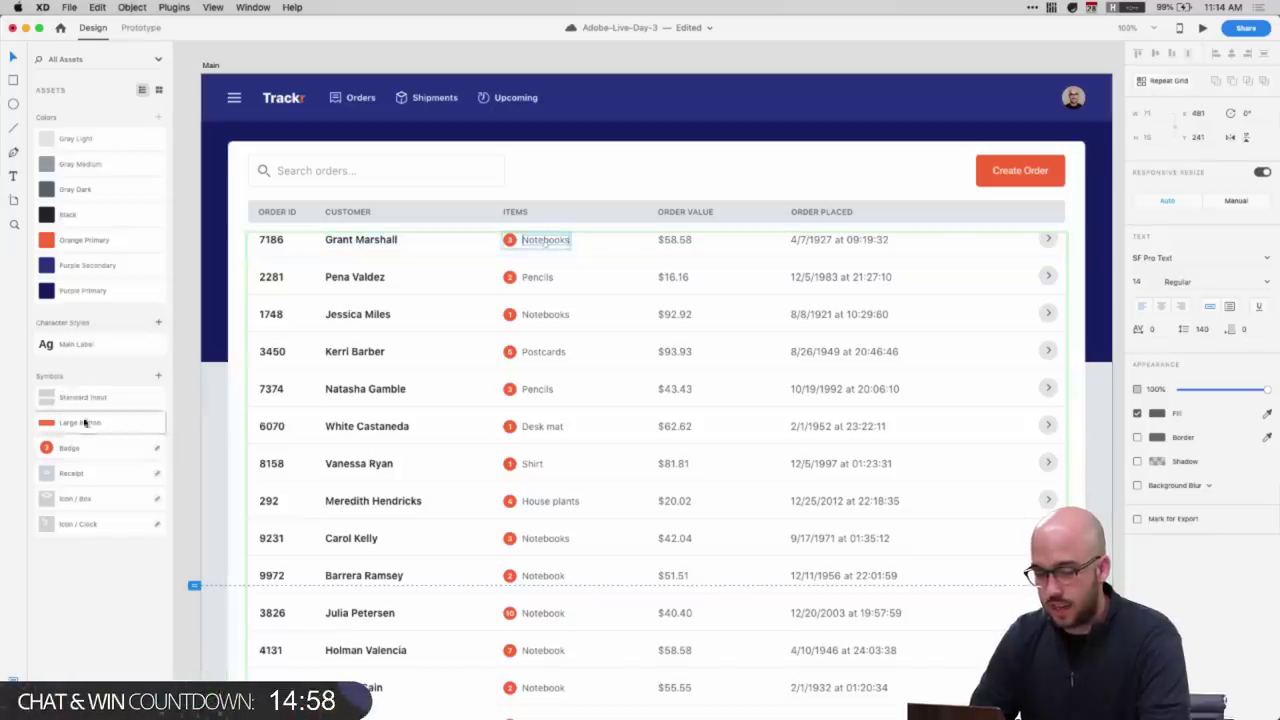
pyautogui.click(158, 322)
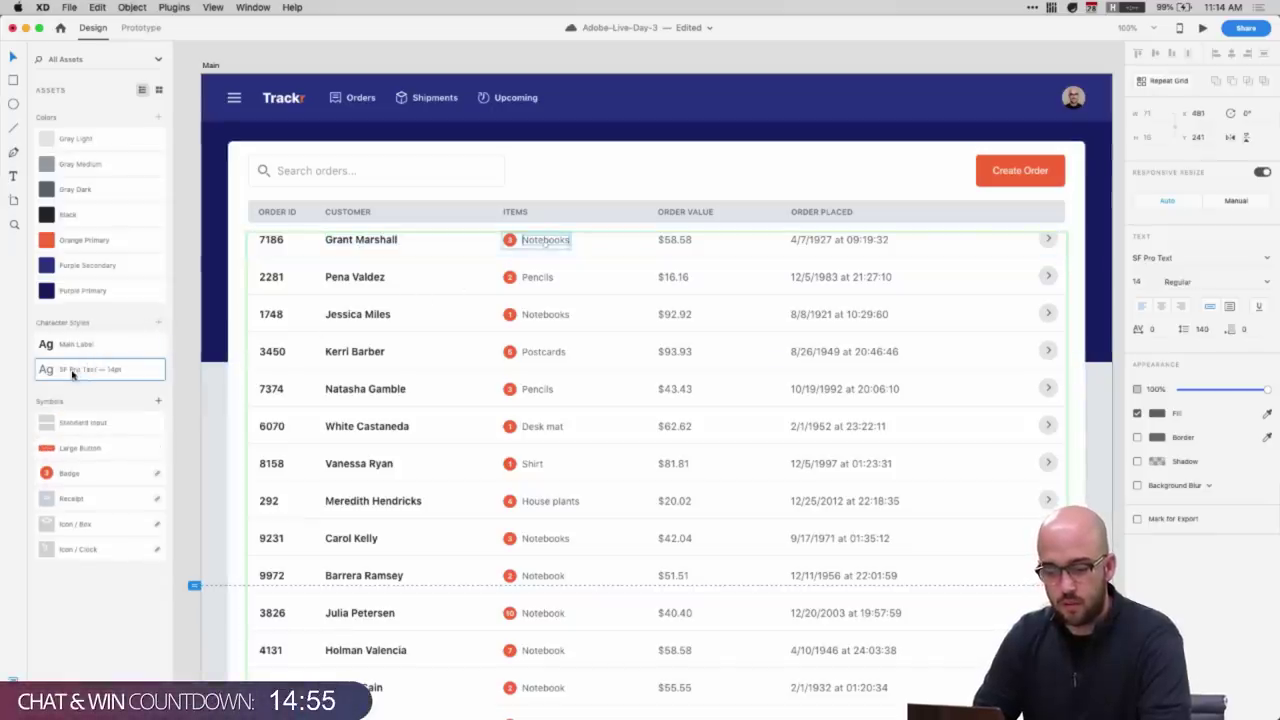
pyautogui.doubleClick(73, 370)
pyautogui.write('SSecondary Lab')
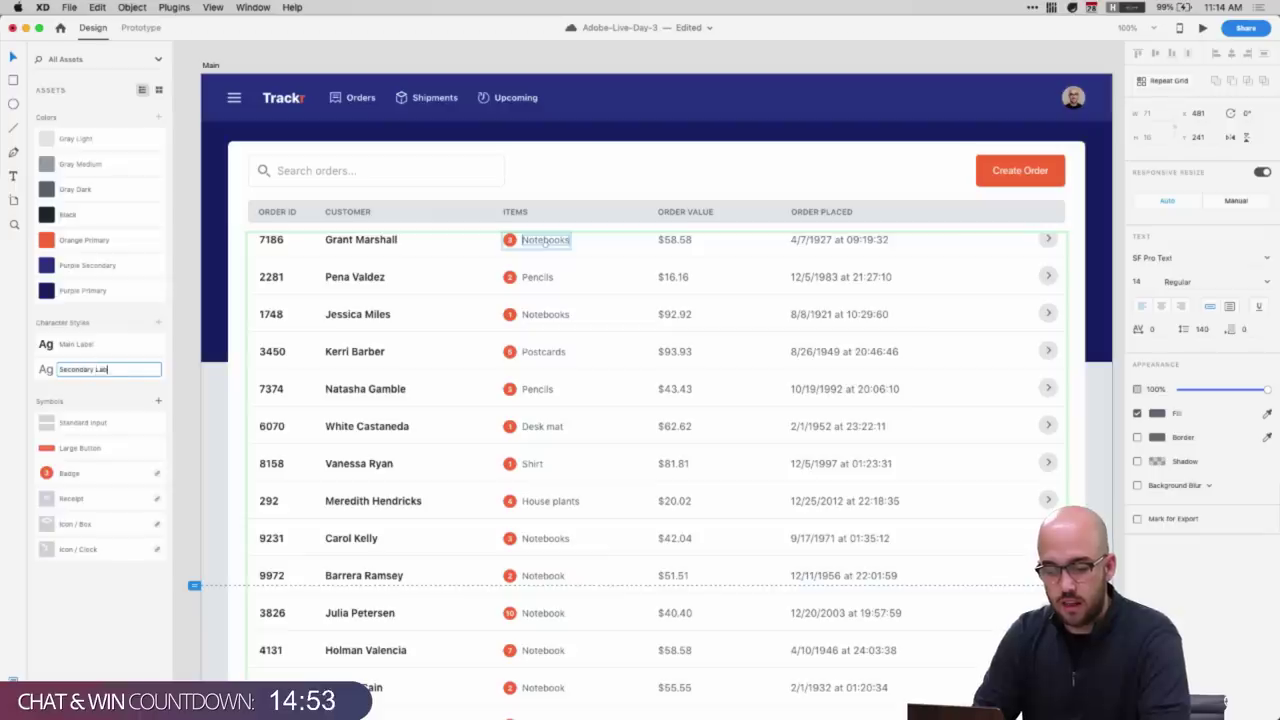
pyautogui.write('el')
pyautogui.press('Return')
# - Add the Search orders text formatting as a character style named Placeholder
pyautogui.click(285, 171)
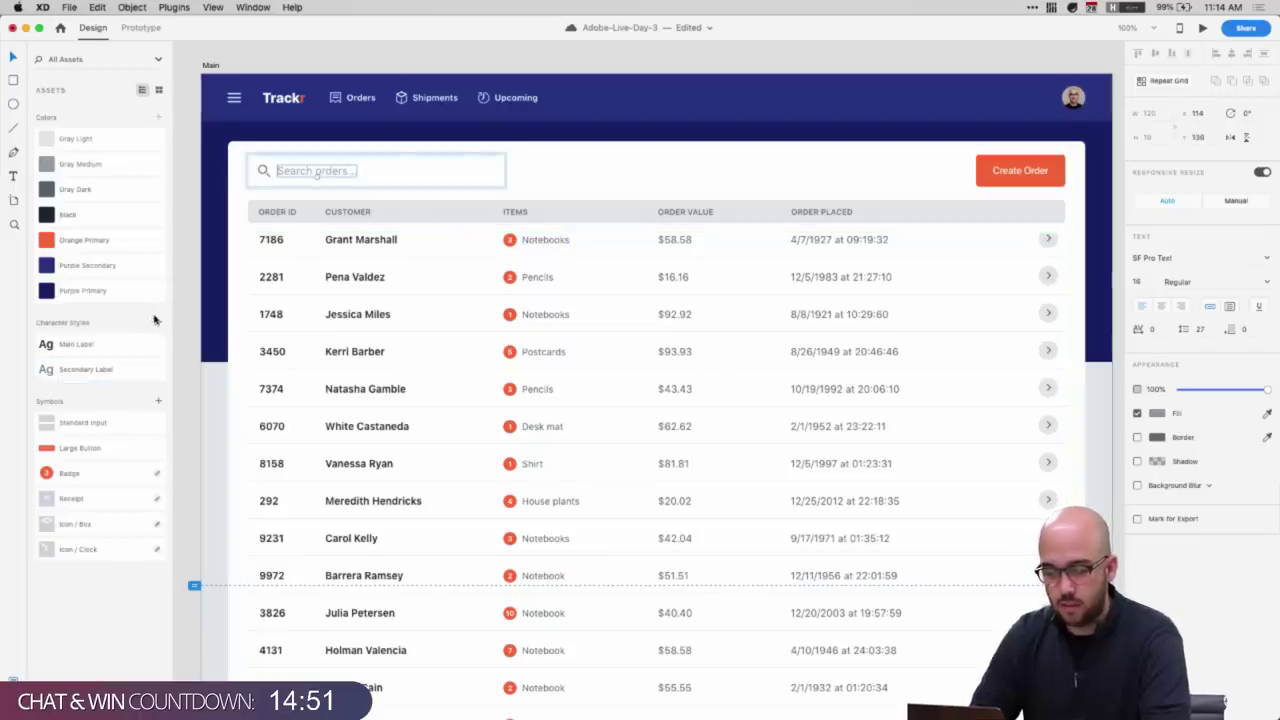
pyautogui.click(157, 321)
pyautogui.doubleClick(75, 344)
pyautogui.write('H')
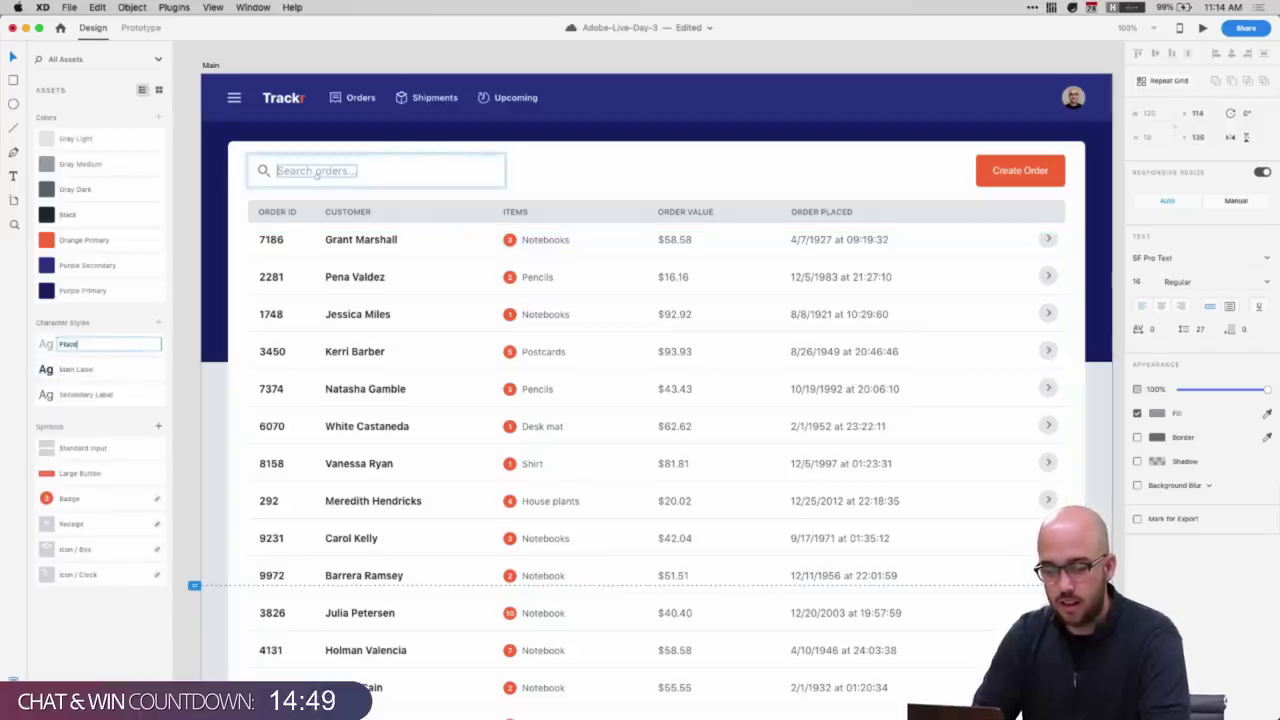
pyautogui.write('laceholder')
pyautogui.press('Return')
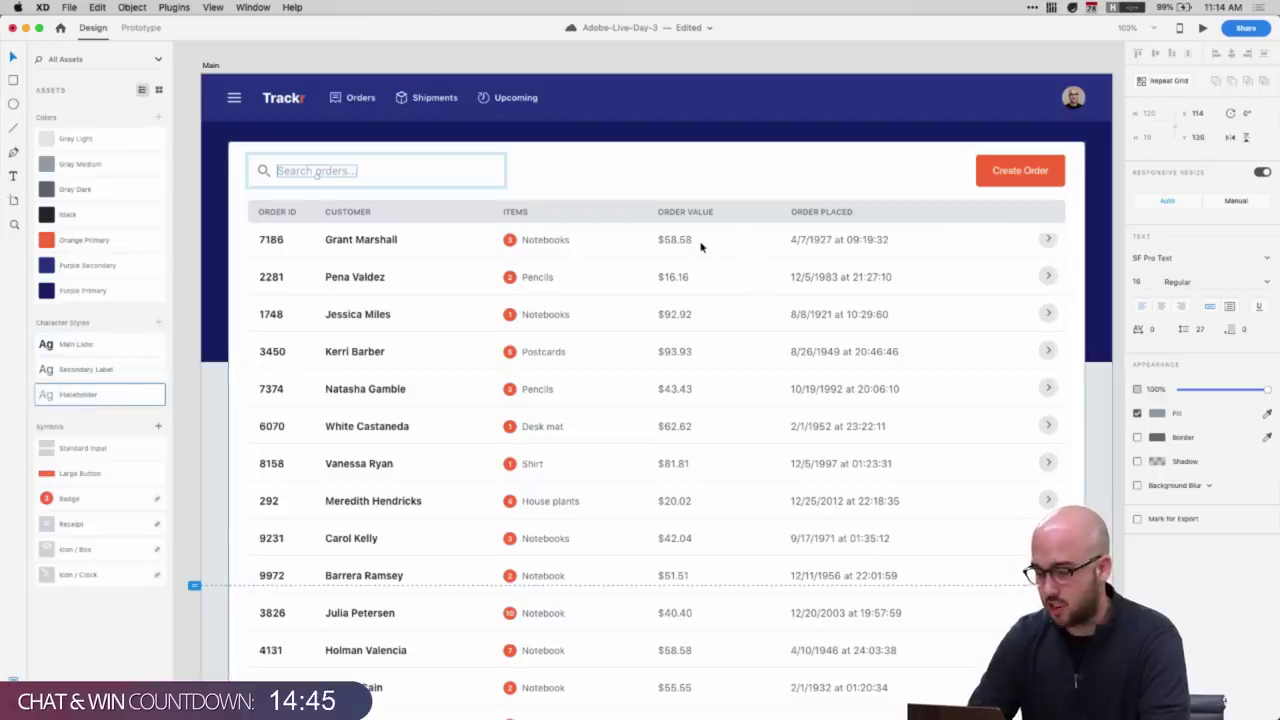
pyautogui.click(729, 220)
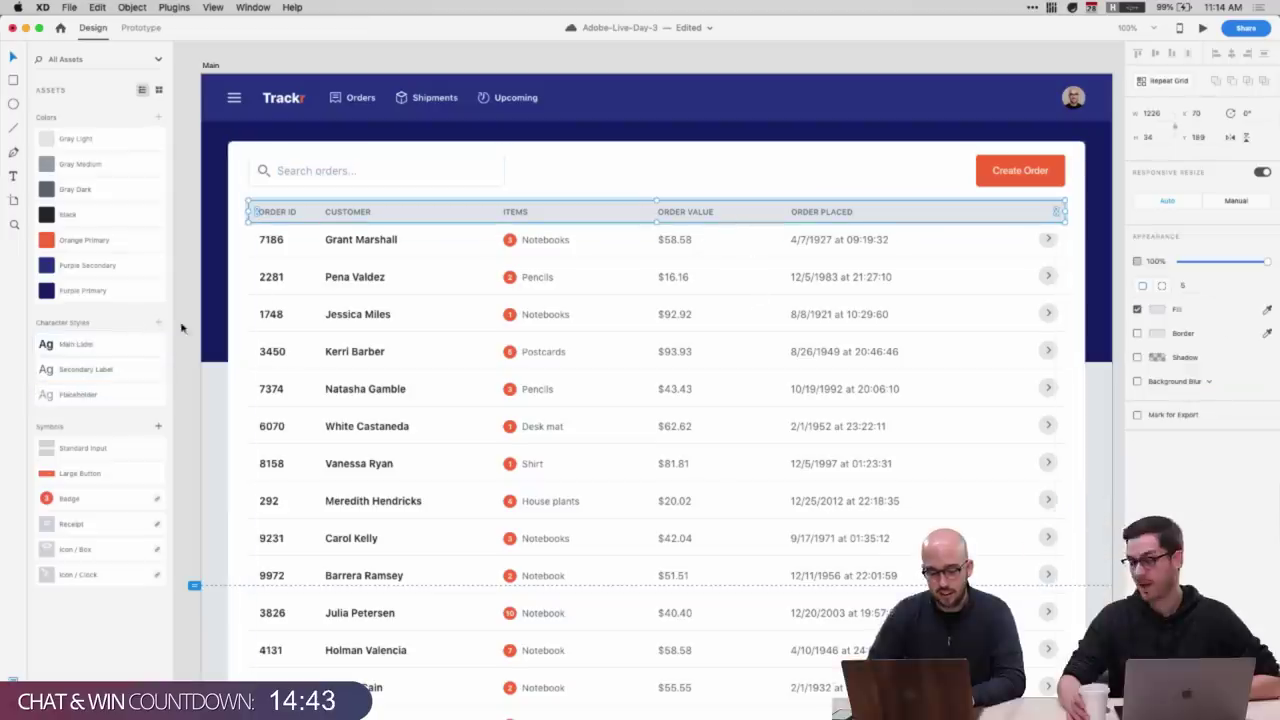
pyautogui.click(194, 62)
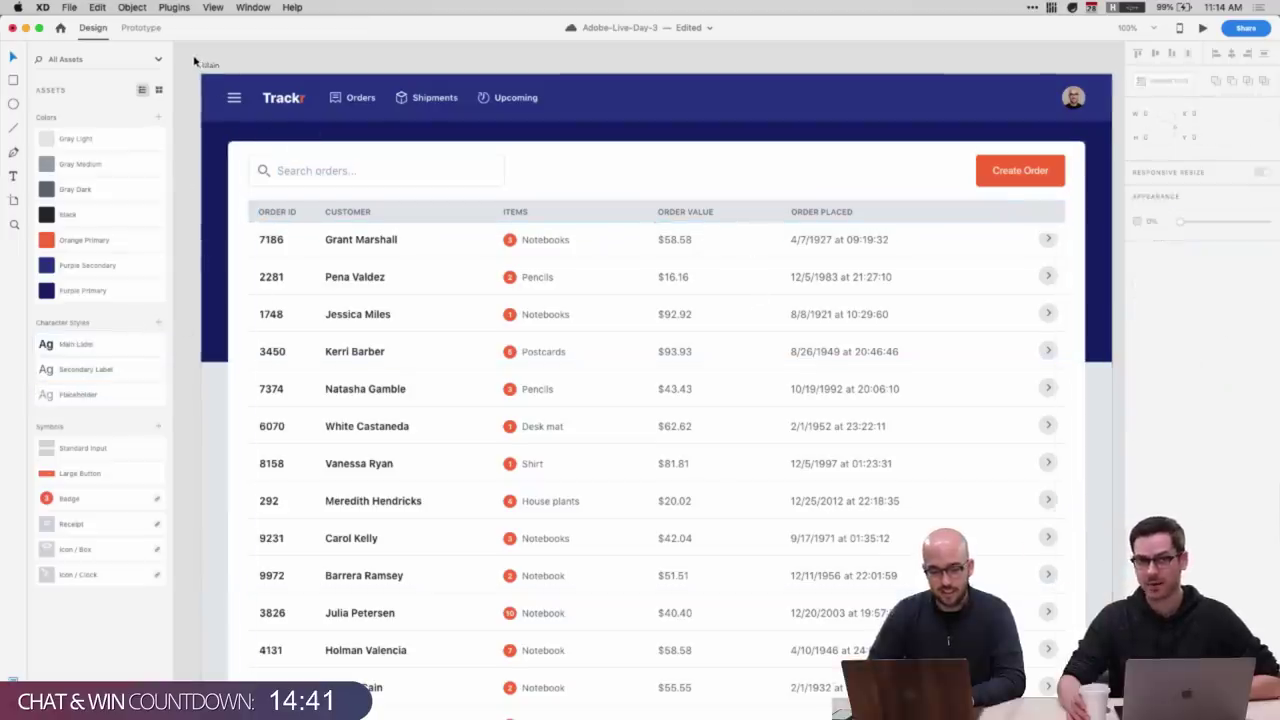
pyautogui.moveTo(194, 58); pyautogui.dragTo(325, 172)
pyautogui.click(234, 56)
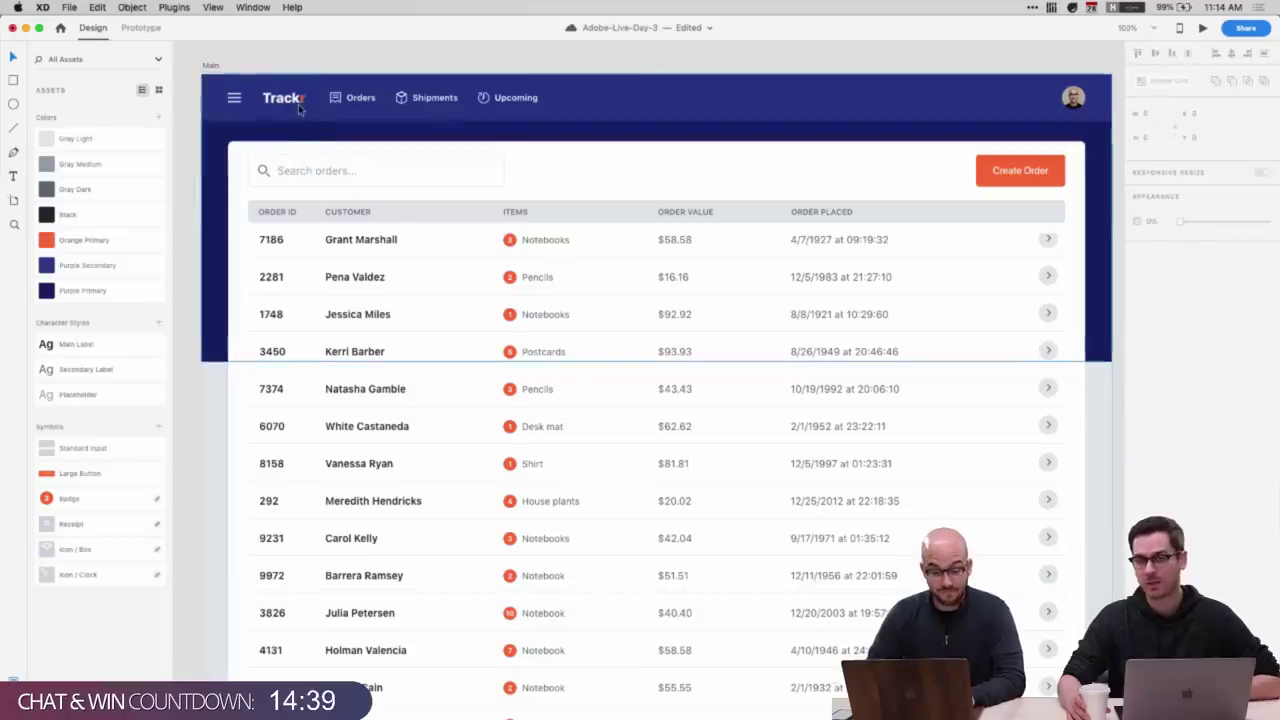
pyautogui.click(298, 104)
pyautogui.doubleClick(290, 100)
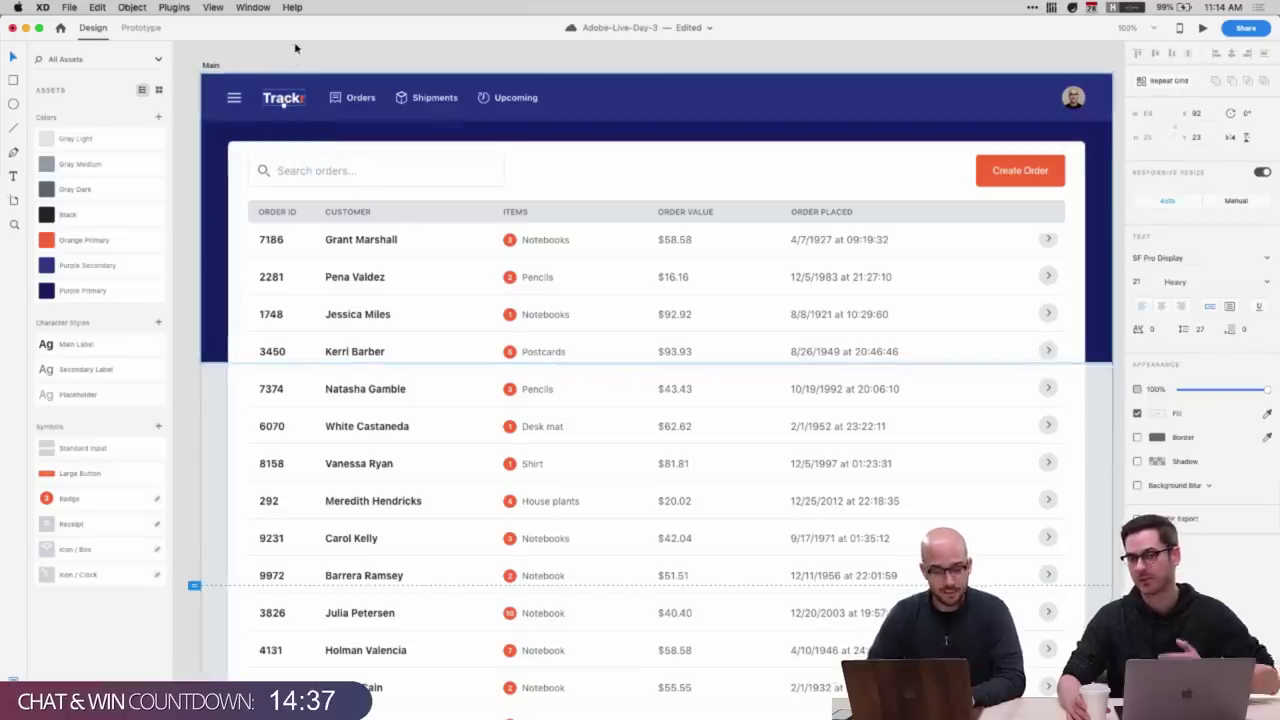
pyautogui.click(294, 55)
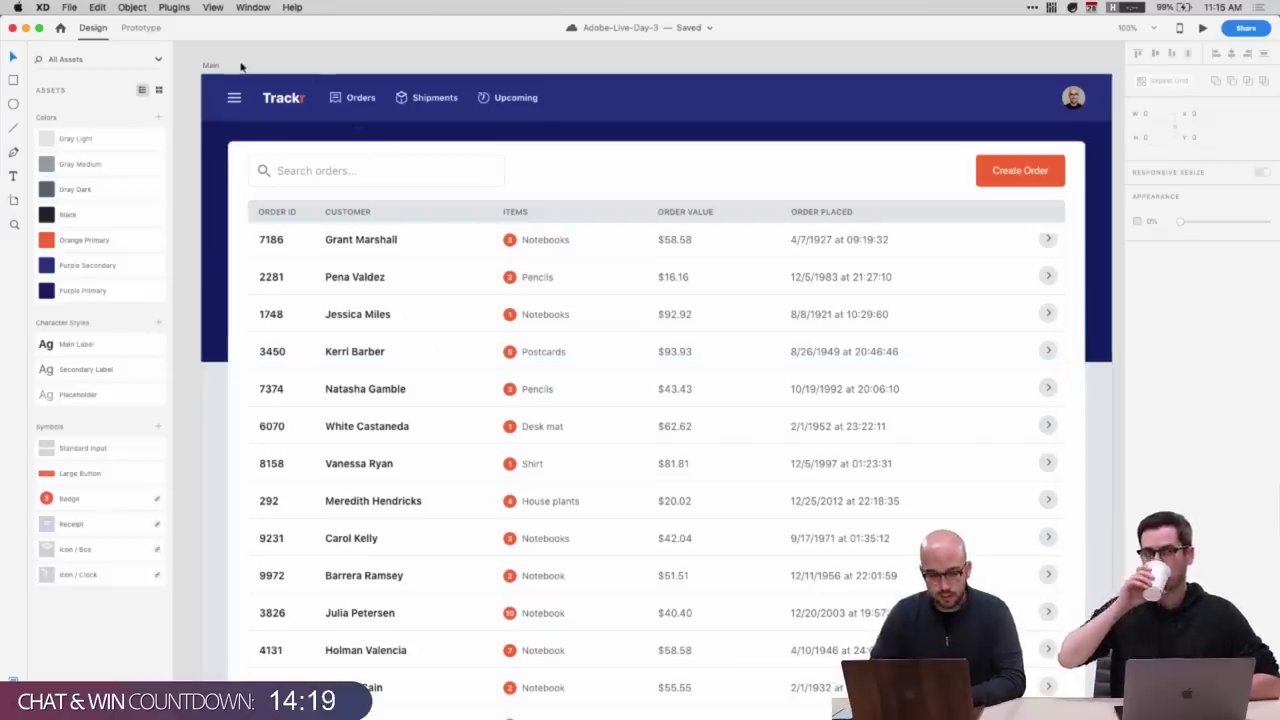
# - Move the View group with the orders table down the artboard to Y 376
pyautogui.click(247, 171)
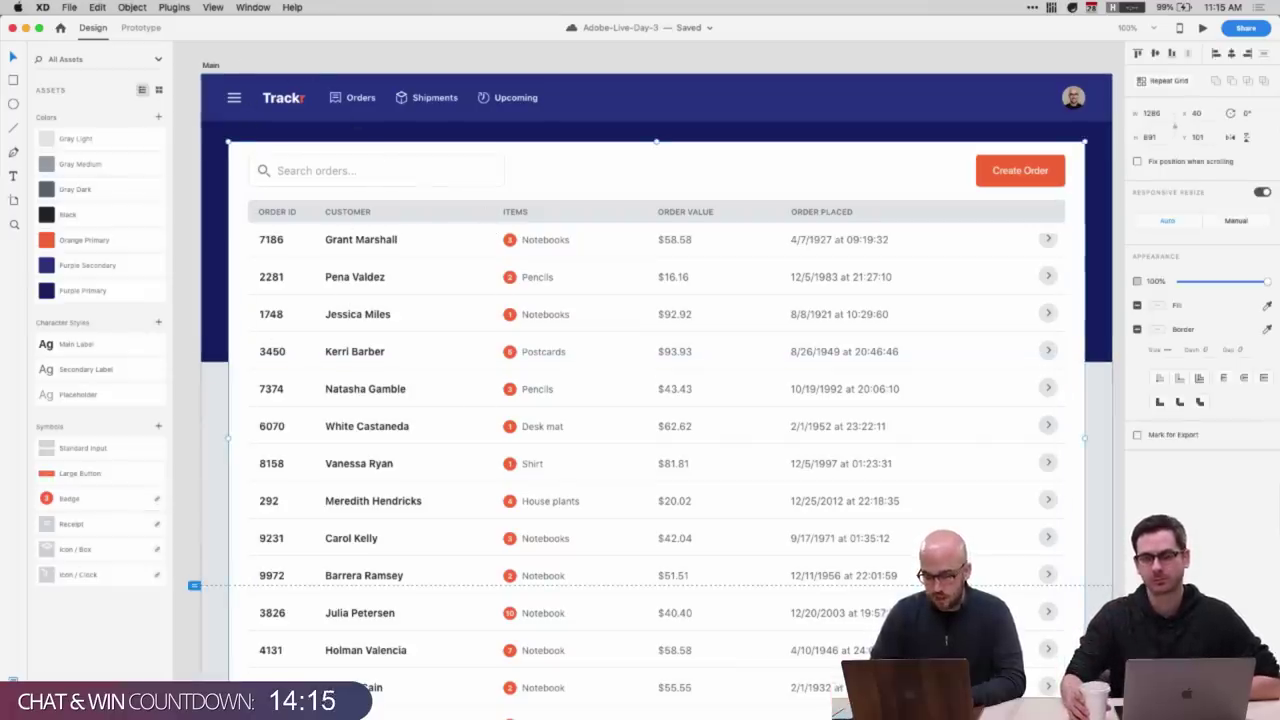
pyautogui.press('super+y')
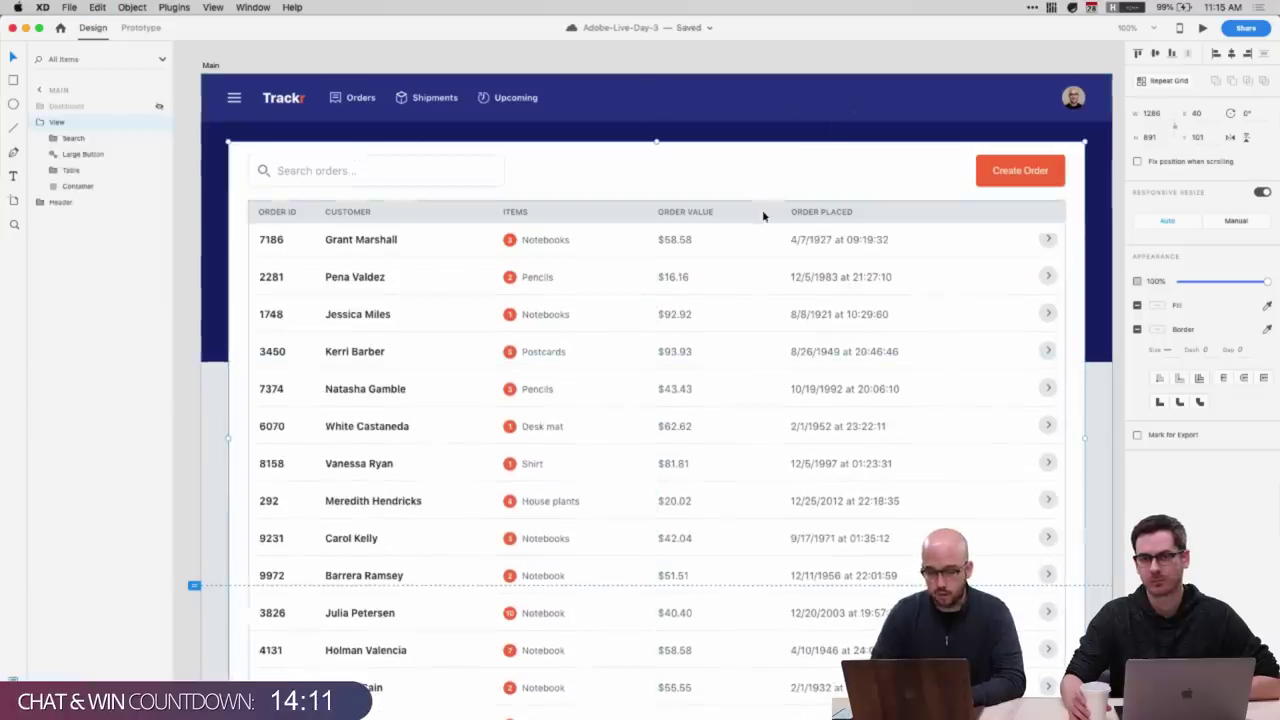
pyautogui.moveTo(763, 211); pyautogui.dragTo(769, 411)
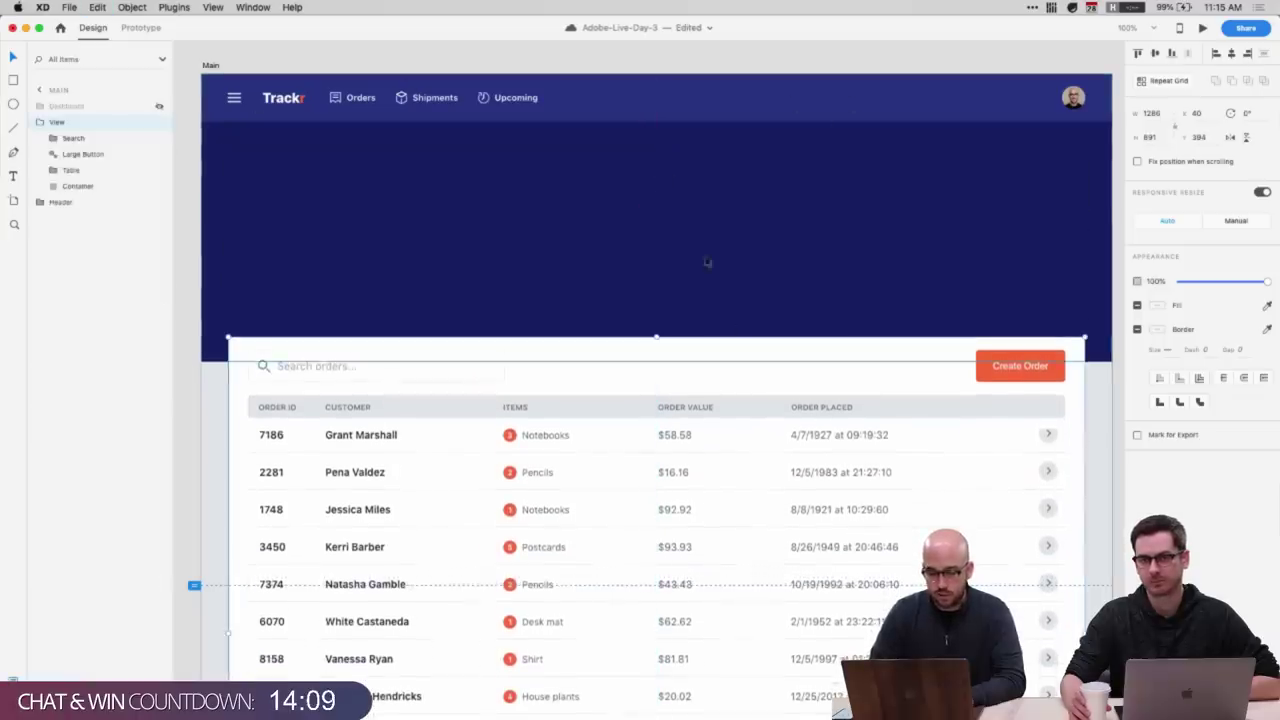
pyautogui.click(594, 51)
pyautogui.scroll(-1, 594, 52)
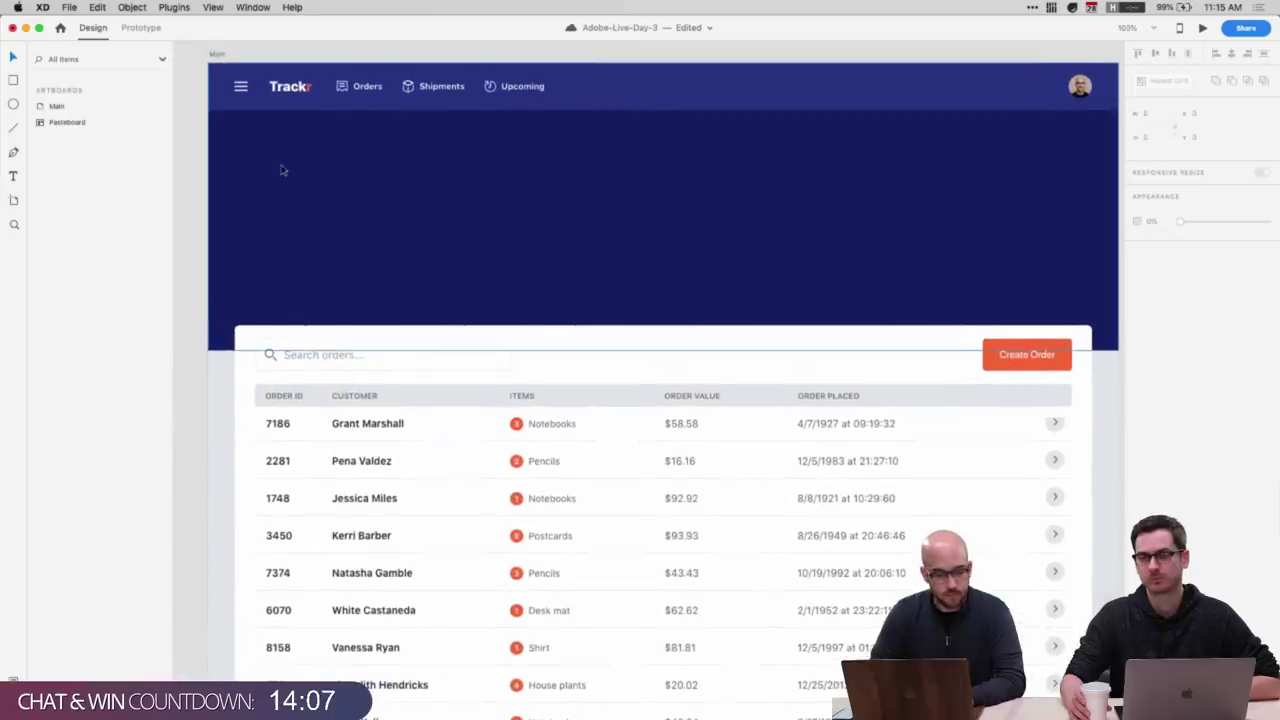
pyautogui.moveTo(423, 414); pyautogui.dragTo(423, 404)
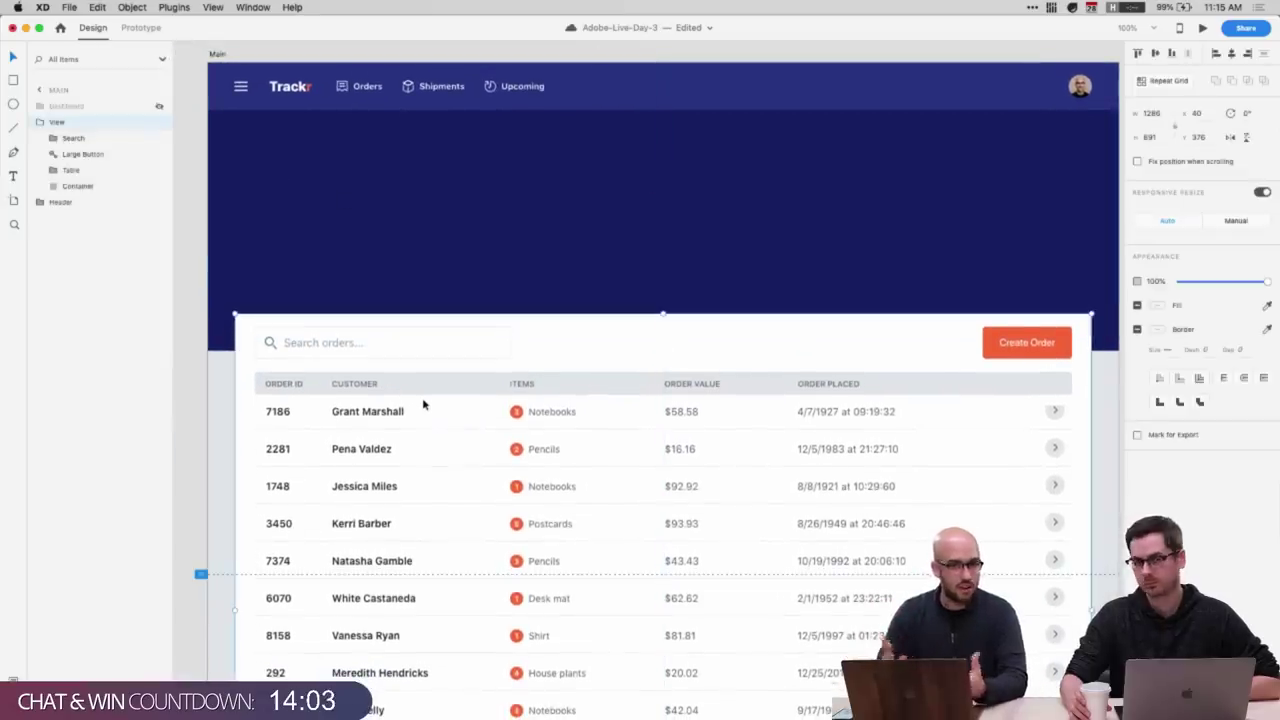
pyautogui.click(205, 423)
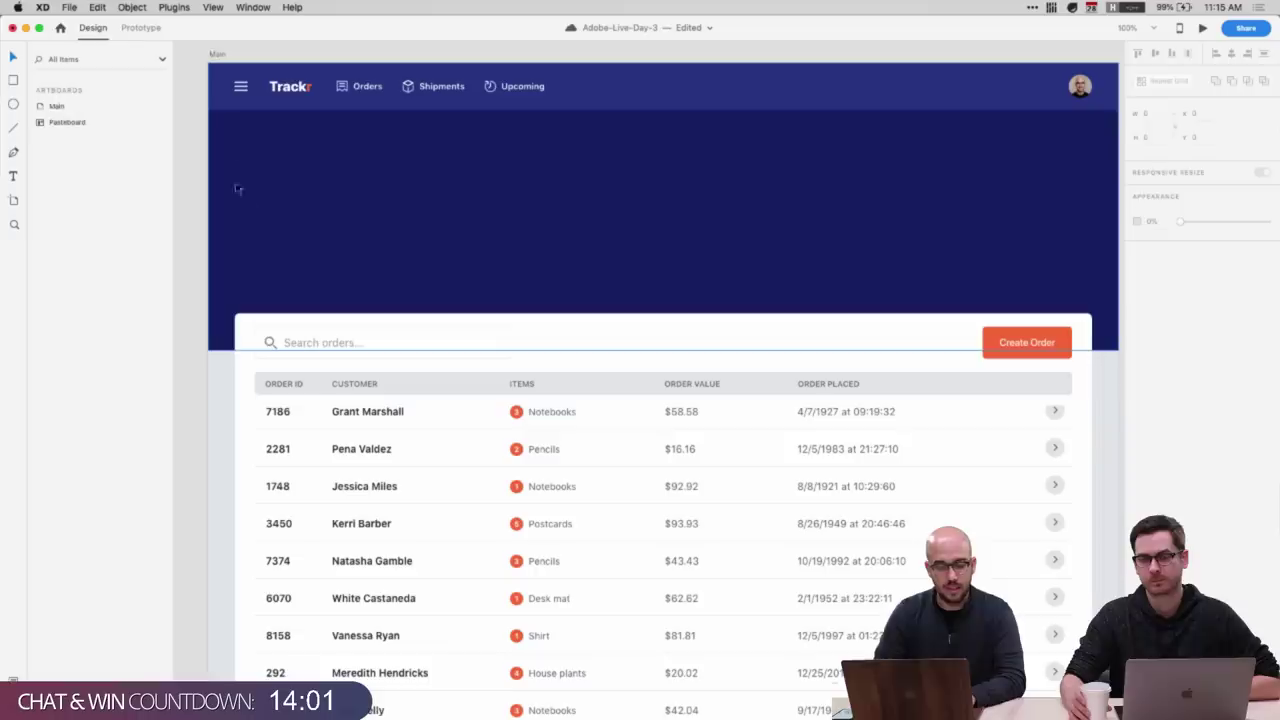
# - Copy the View group's white Container, paste it outside the group, and place the copy at Y 108
pyautogui.click(245, 348)
pyautogui.click(91, 246)
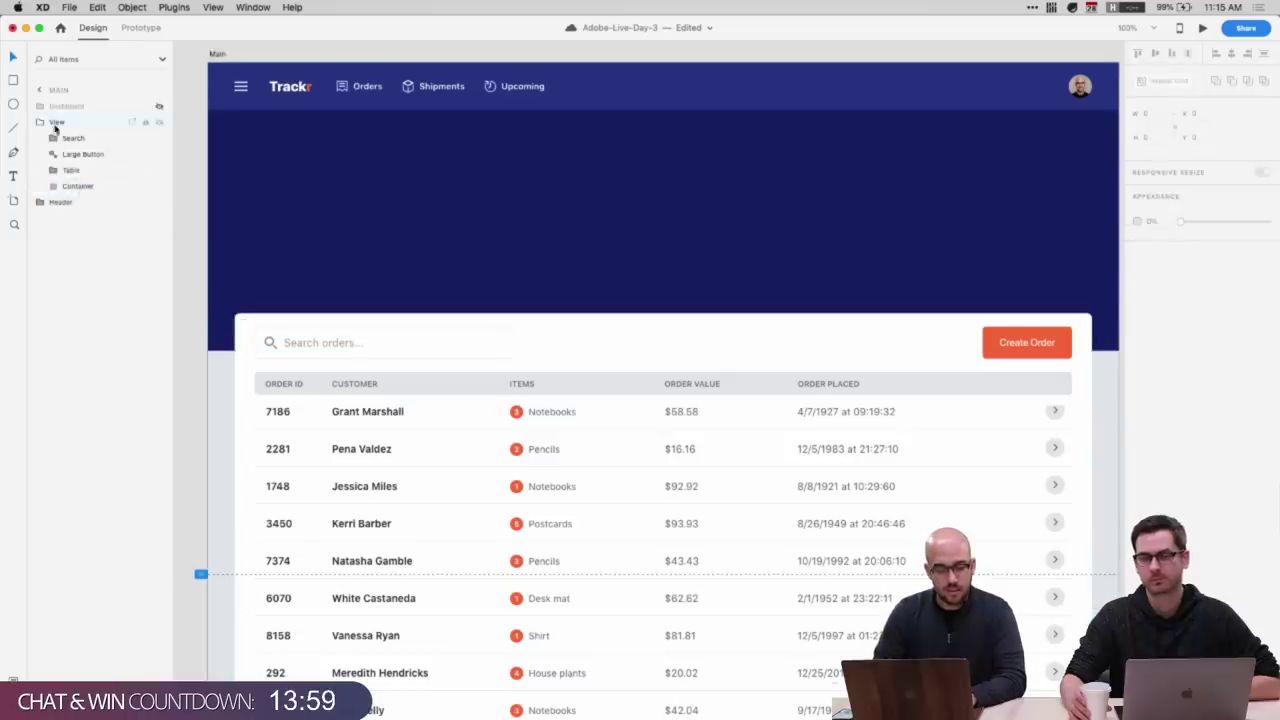
pyautogui.click(40, 123)
pyautogui.click(326, 181)
pyautogui.press('super+v')
pyautogui.moveTo(414, 393); pyautogui.dragTo(411, 262)
# - Shorten the Container copy to a height of 245 and give all four corners the same radius of 7
pyautogui.scroll(-5, 640, 567)
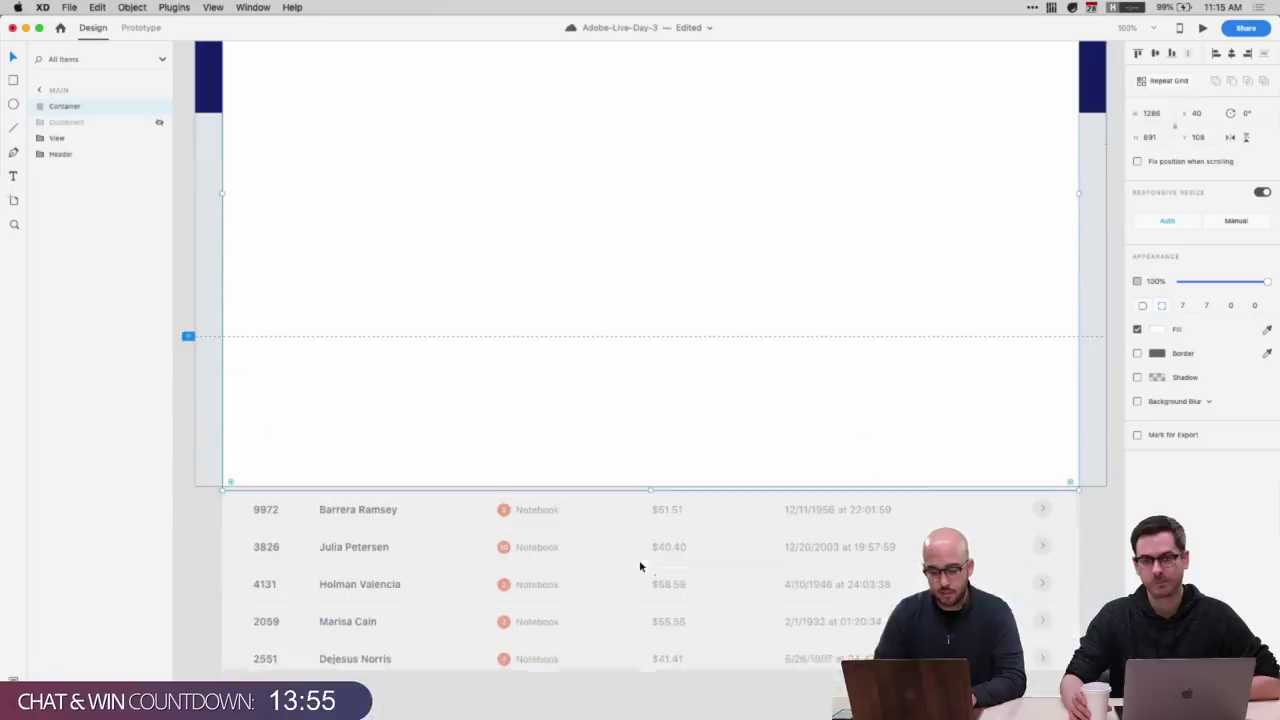
pyautogui.scroll(5, 651, 489)
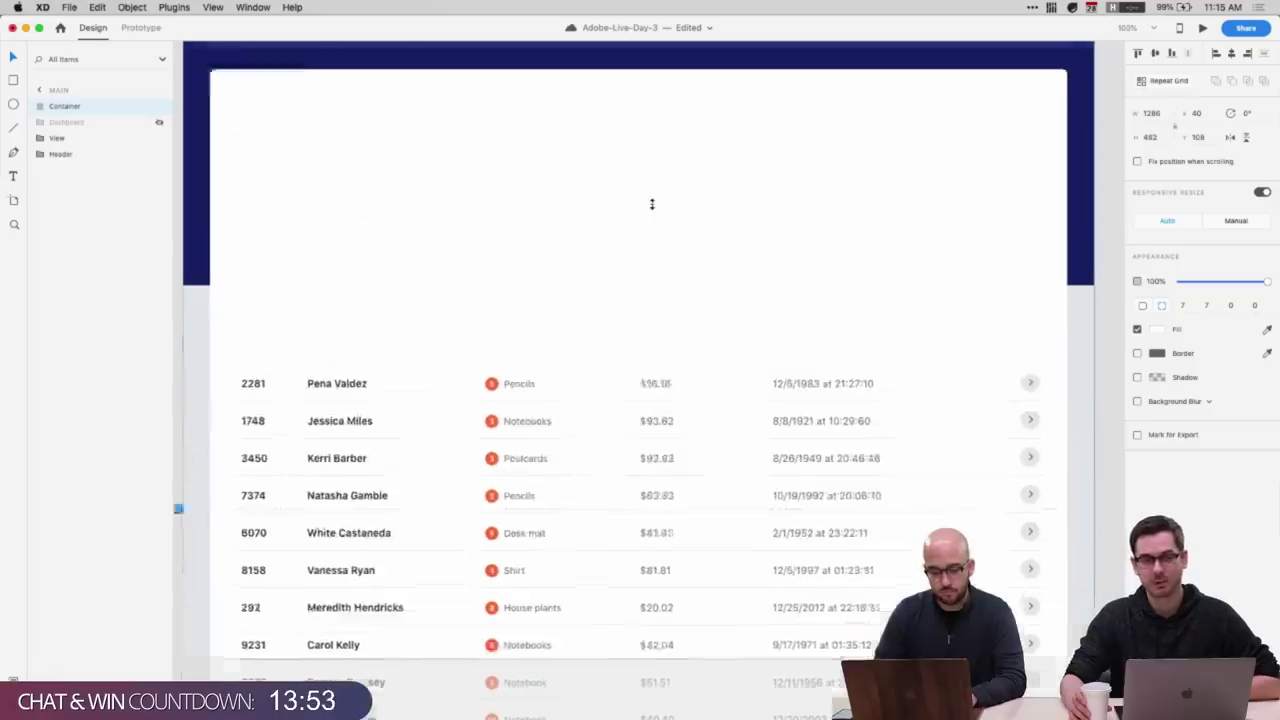
pyautogui.moveTo(638, 298); pyautogui.dragTo(636, 310)
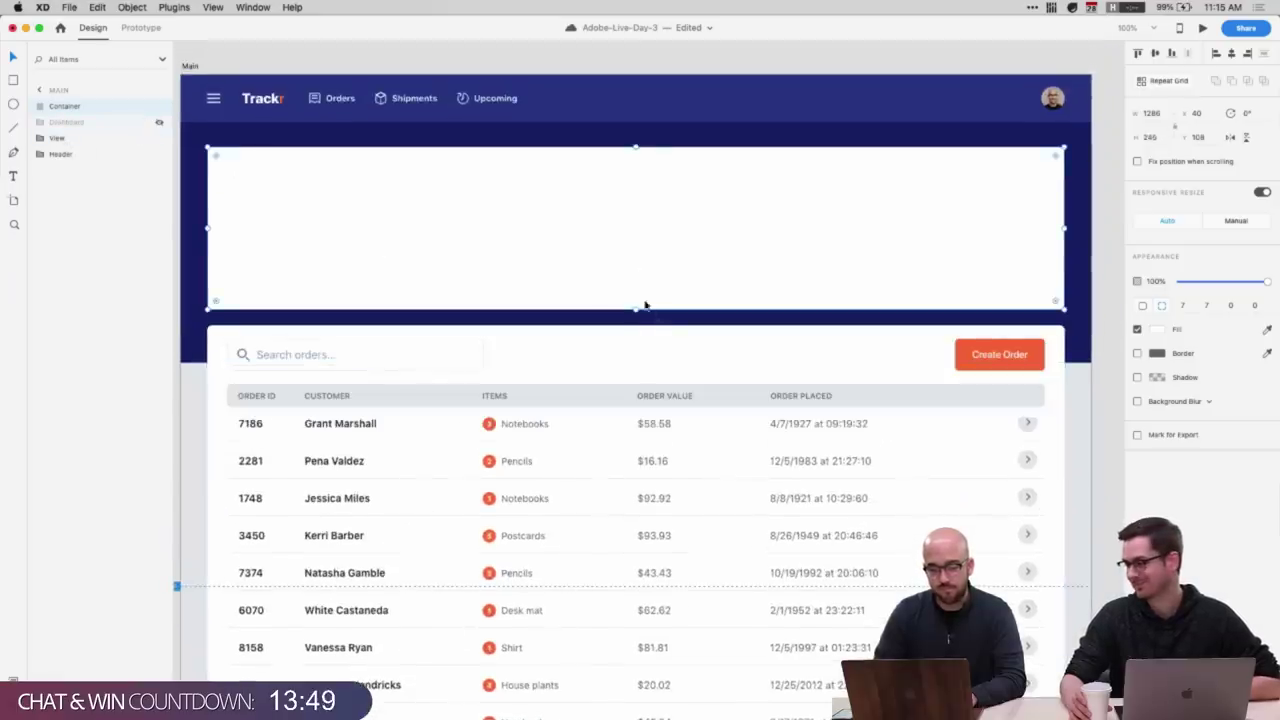
pyautogui.click(1144, 307)
pyautogui.click(1182, 306)
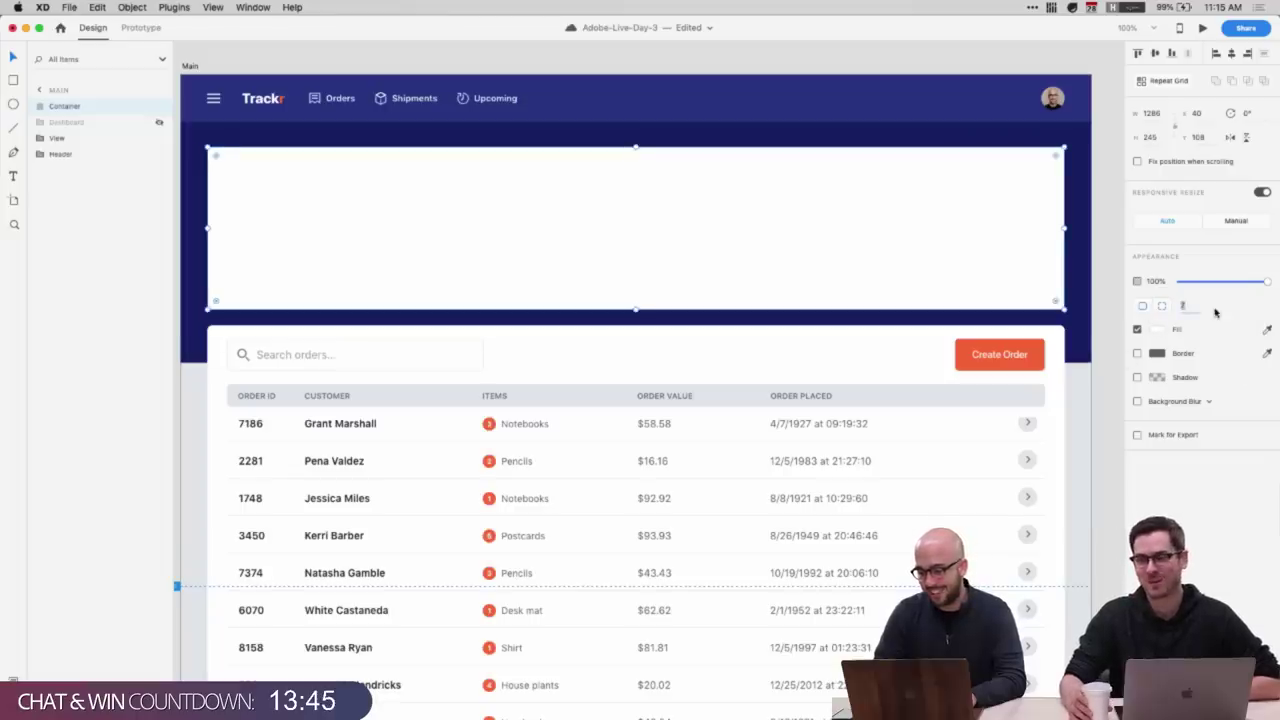
pyautogui.press('Up')
# - Move the Container copy up to Y 72 against the header and place its layer between Dashboard and View
pyautogui.click(695, 292)
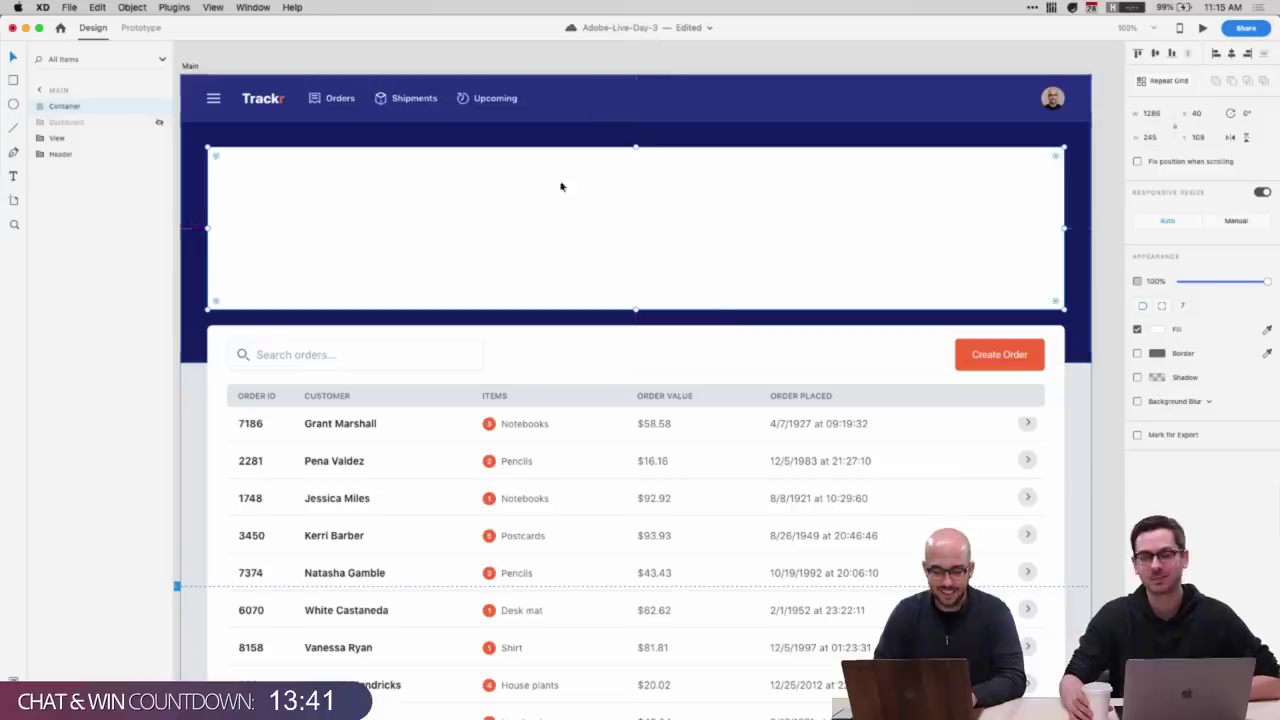
pyautogui.moveTo(560, 186); pyautogui.dragTo(557, 172)
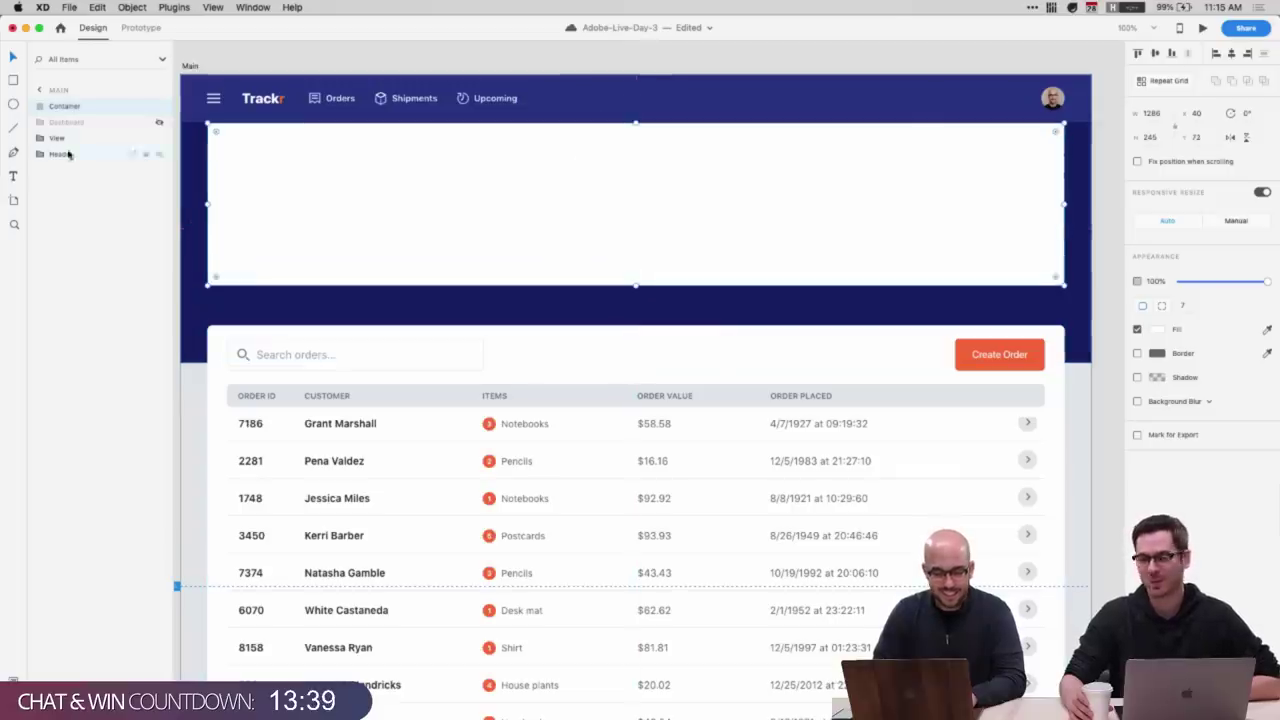
pyautogui.moveTo(55, 115); pyautogui.dragTo(58, 132)
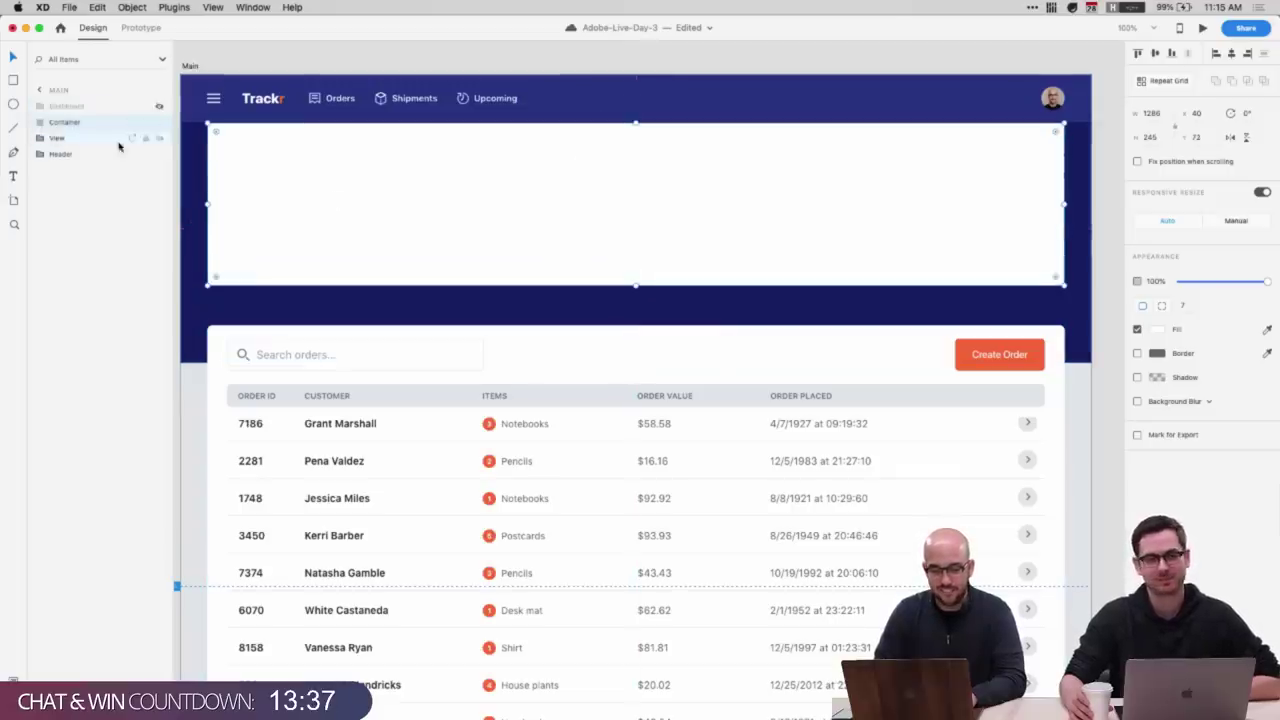
# - Move the white Container panel down from the header to Y 111
pyautogui.scroll(3, 335, 198)
pyautogui.scroll(1, 335, 198)
pyautogui.press('super+equal')
pyautogui.press('super+equal')
pyautogui.scroll(4, 335, 198)
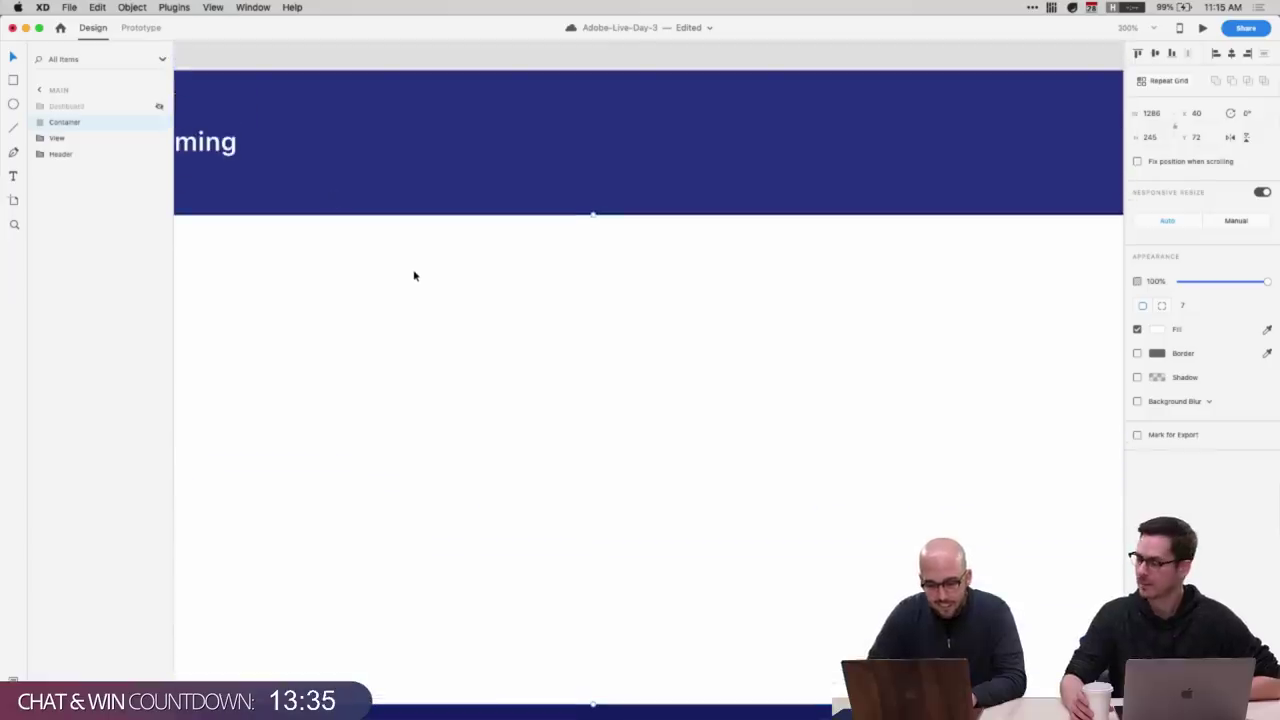
pyautogui.press('Up')
pyautogui.hotkey('shift', 'Down')
pyautogui.hotkey('shift', 'Down')
pyautogui.hotkey('shift', 'Down')
pyautogui.hotkey('shift', 'Down')
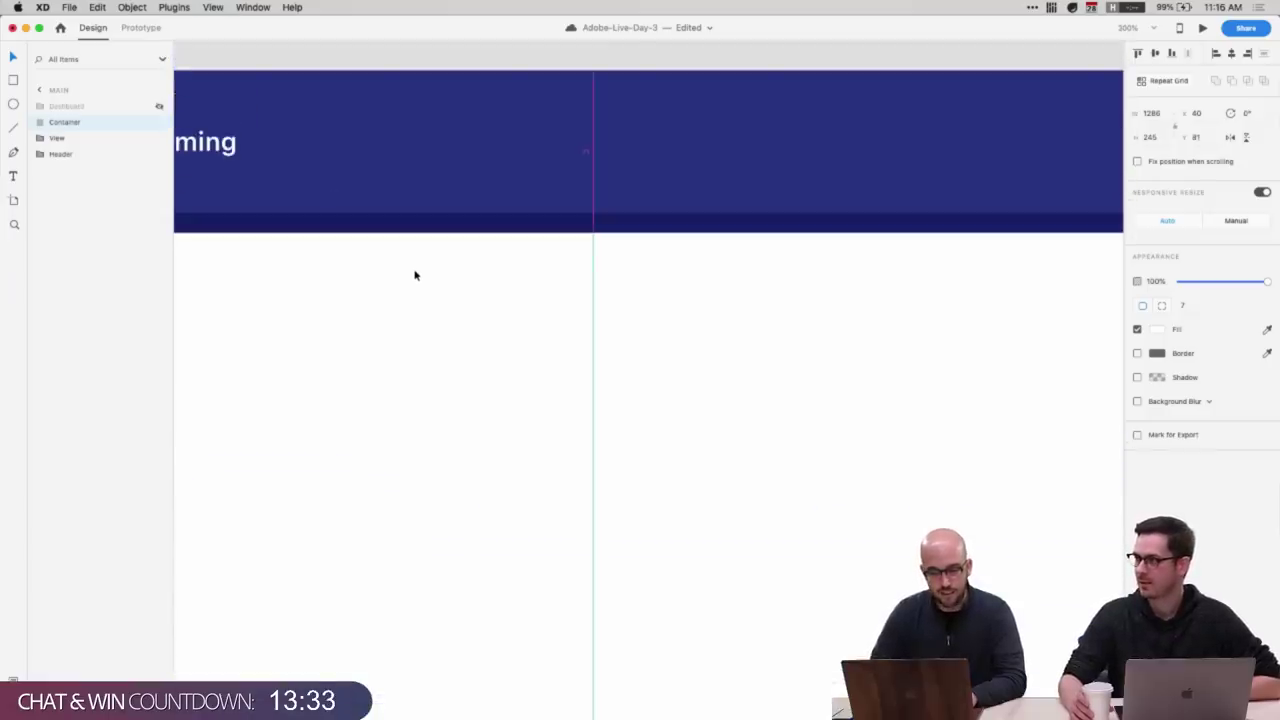
pyautogui.press('super+minus')
pyautogui.press('super+minus')
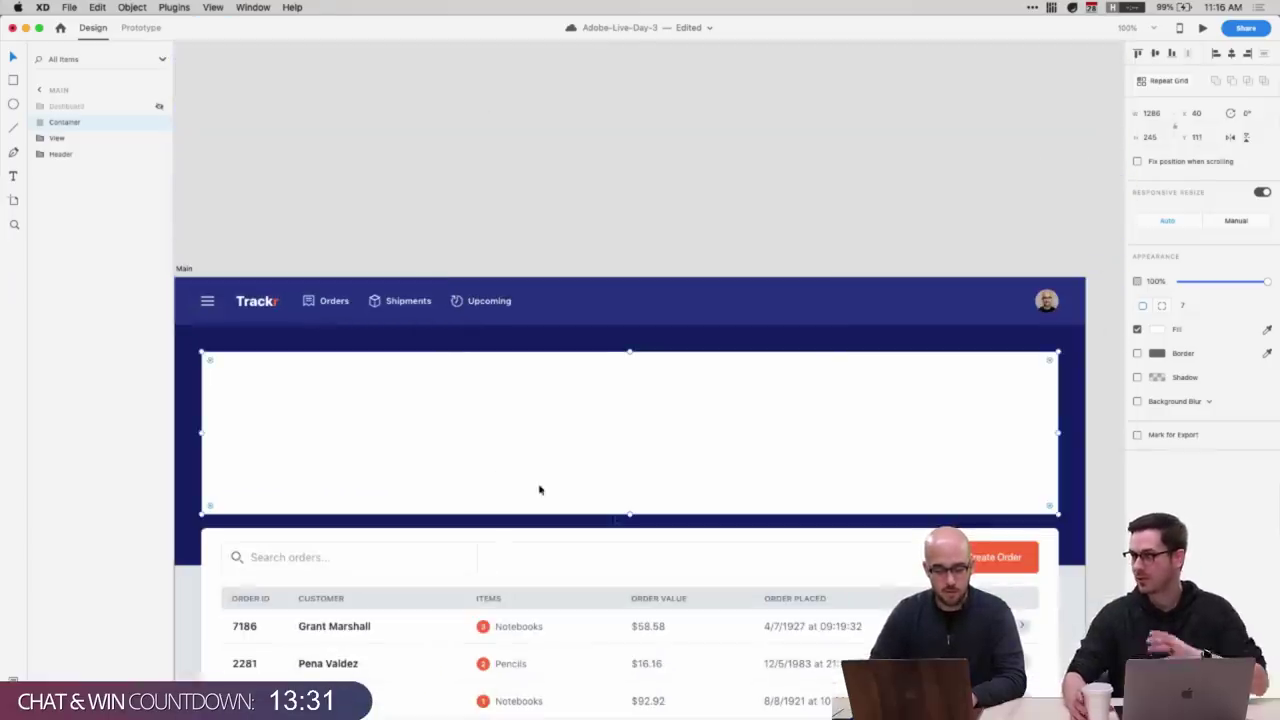
# - Stretch the Container down to meet the orders table, and subtract 40 so its height becomes 225
pyautogui.moveTo(630, 516); pyautogui.dragTo(630, 527)
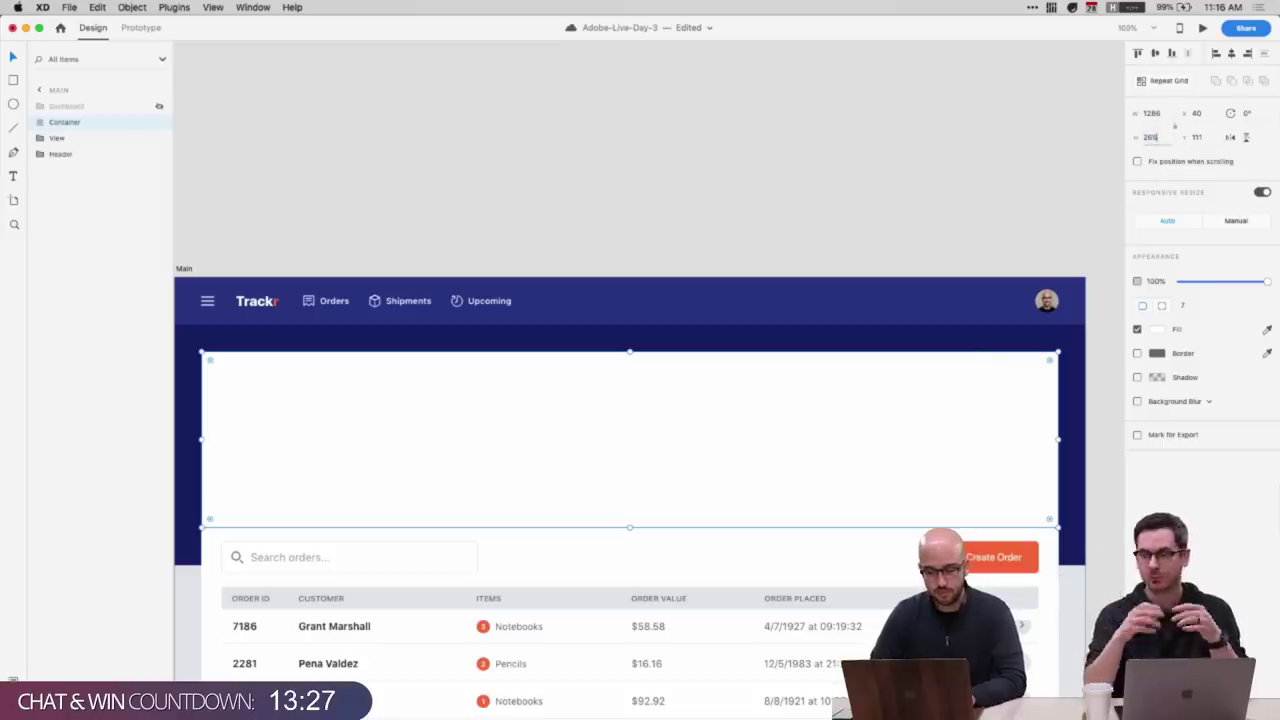
pyautogui.write('40')
pyautogui.press('Return')
pyautogui.click(716, 146)
pyautogui.scroll(-4, 716, 146)
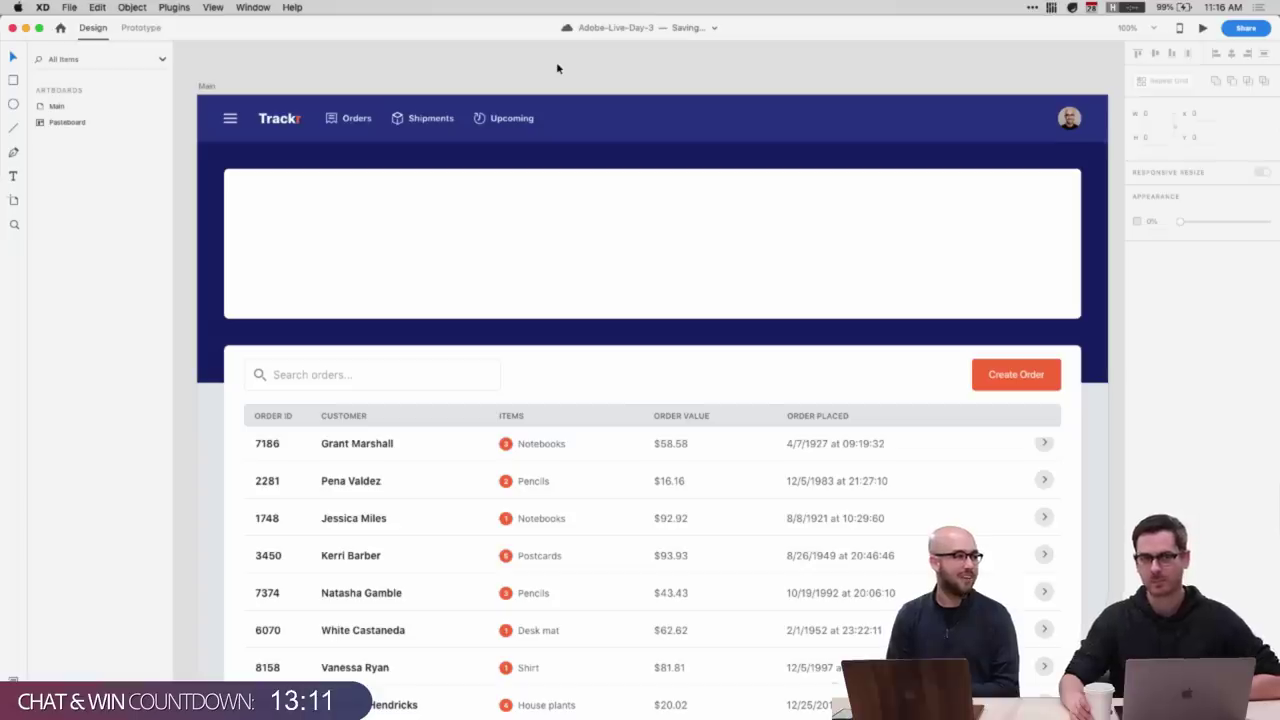
pyautogui.click(502, 226)
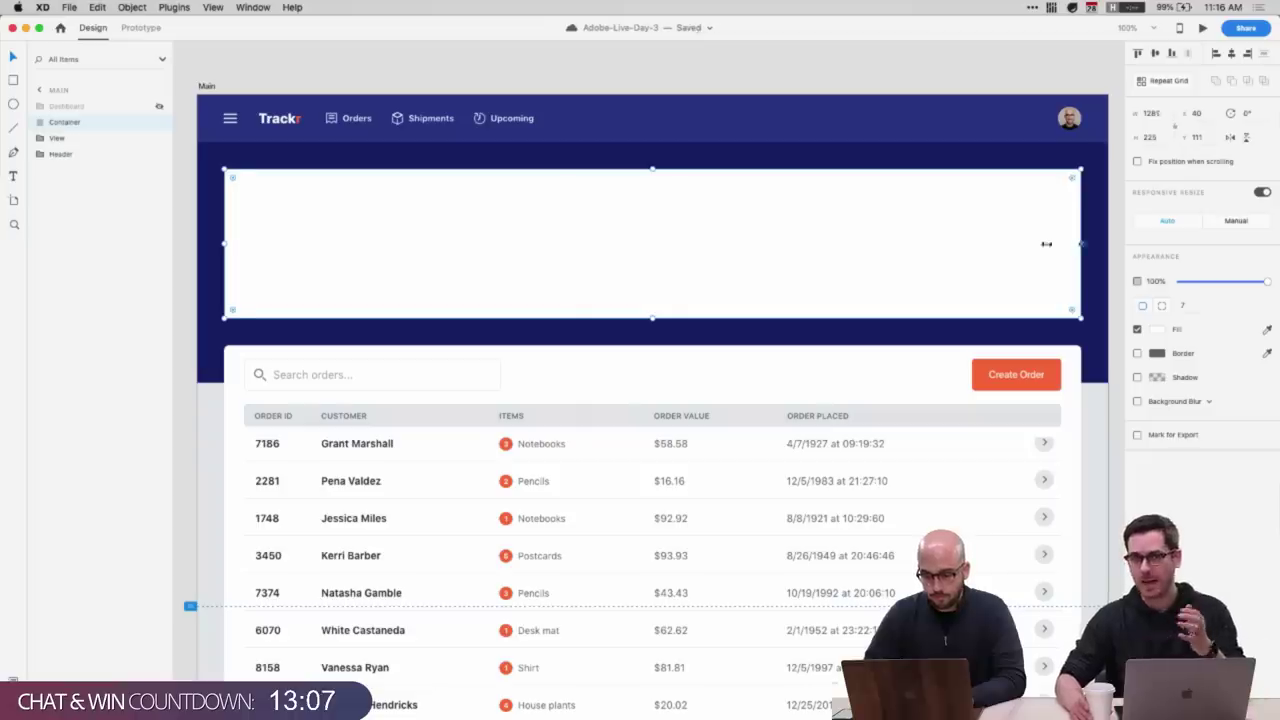
pyautogui.moveTo(1046, 243); pyautogui.dragTo(511, 256)
pyautogui.press('super+z')
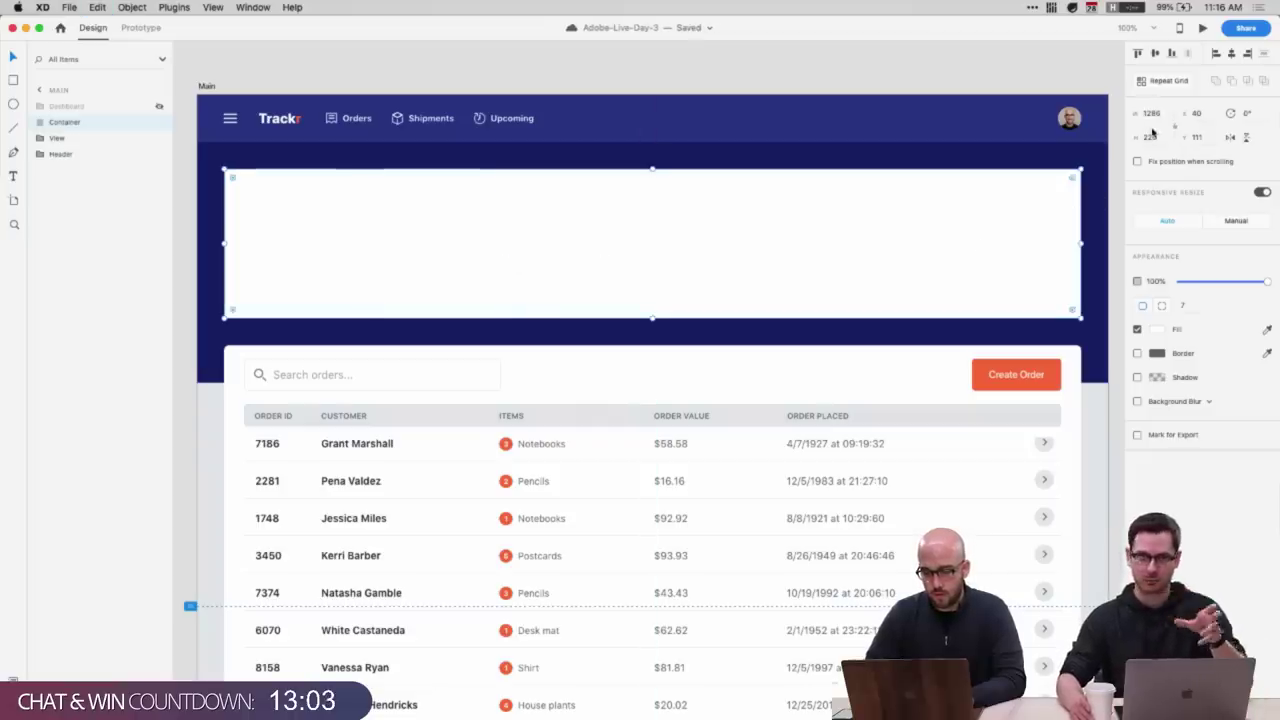
pyautogui.click(1159, 116)
pyautogui.press('Right')
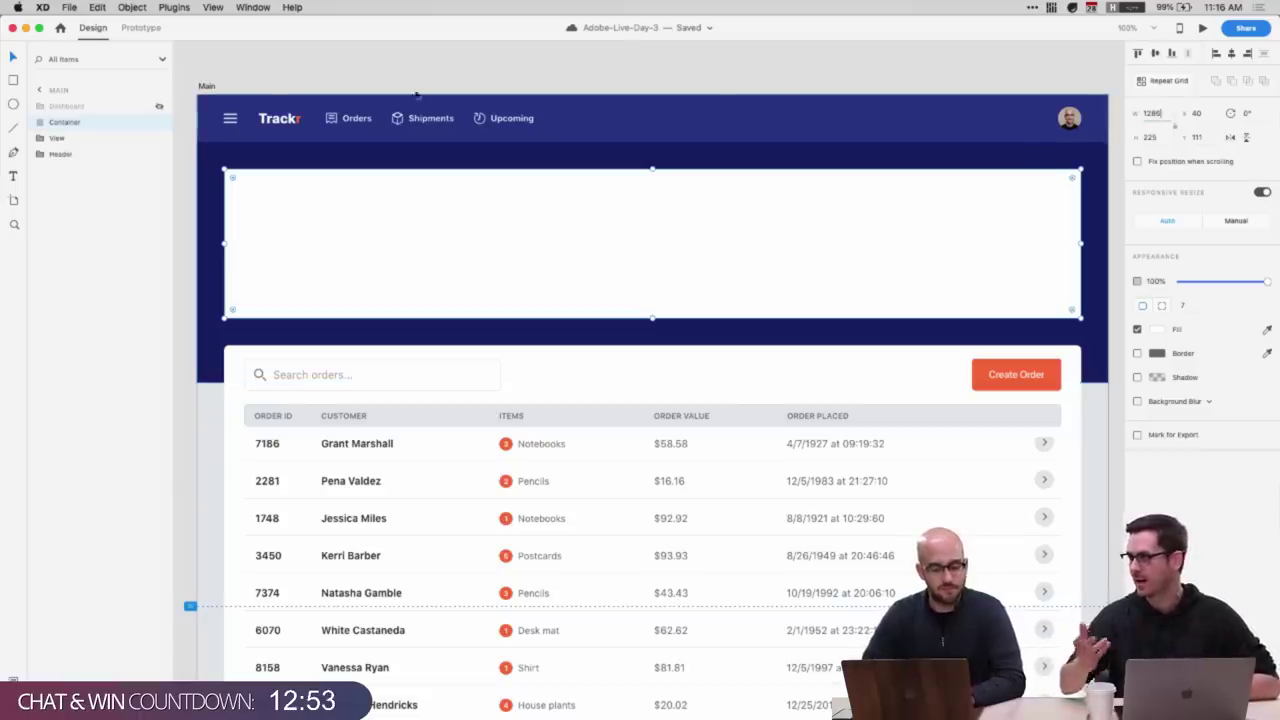
# - Show the square grid on the Main artboard with a square size of 40, and hide it again
pyautogui.click(204, 88)
pyautogui.press('super+apostrophe')
pyautogui.press('super+apostrophe')
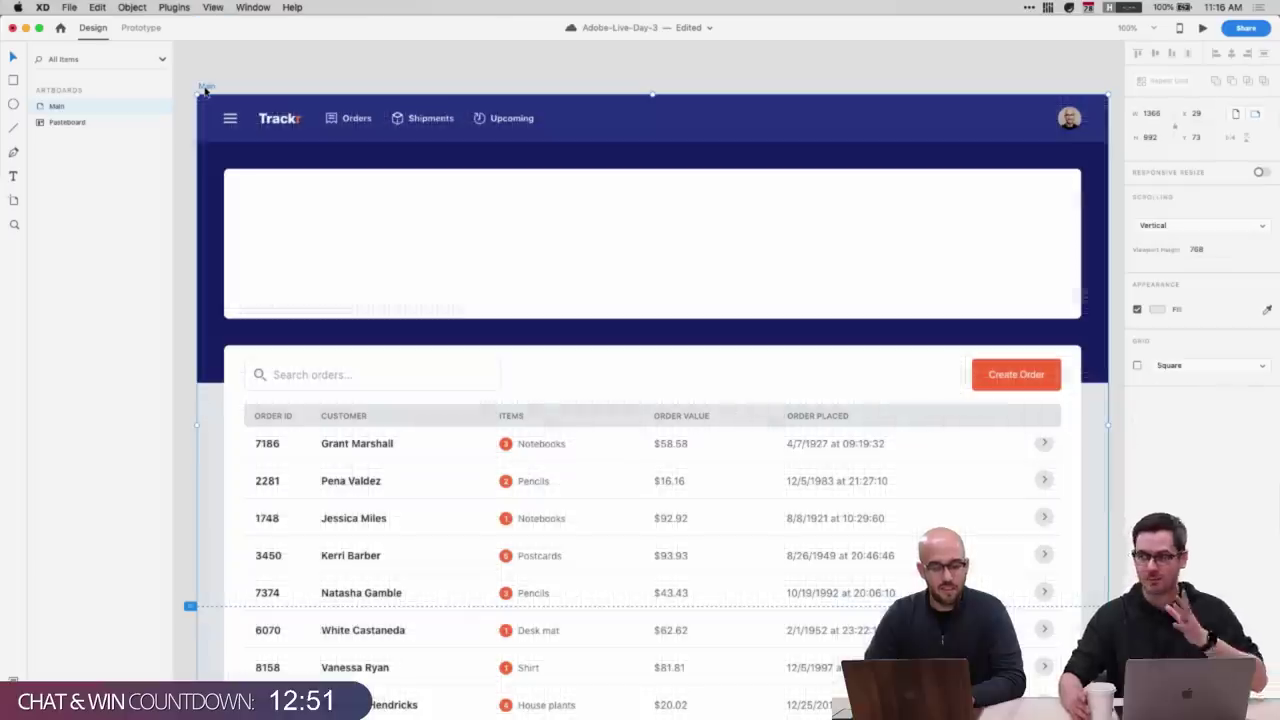
pyautogui.click(246, 211)
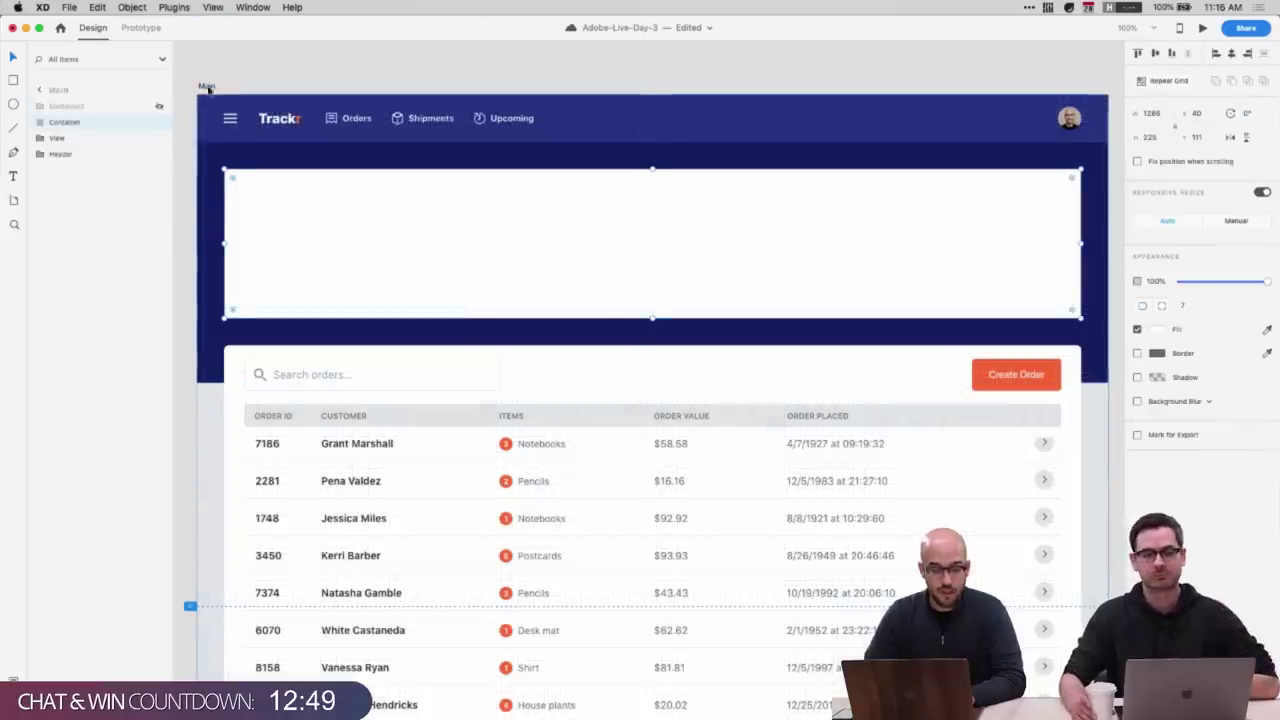
pyautogui.click(204, 87)
pyautogui.press('super+apostrophe')
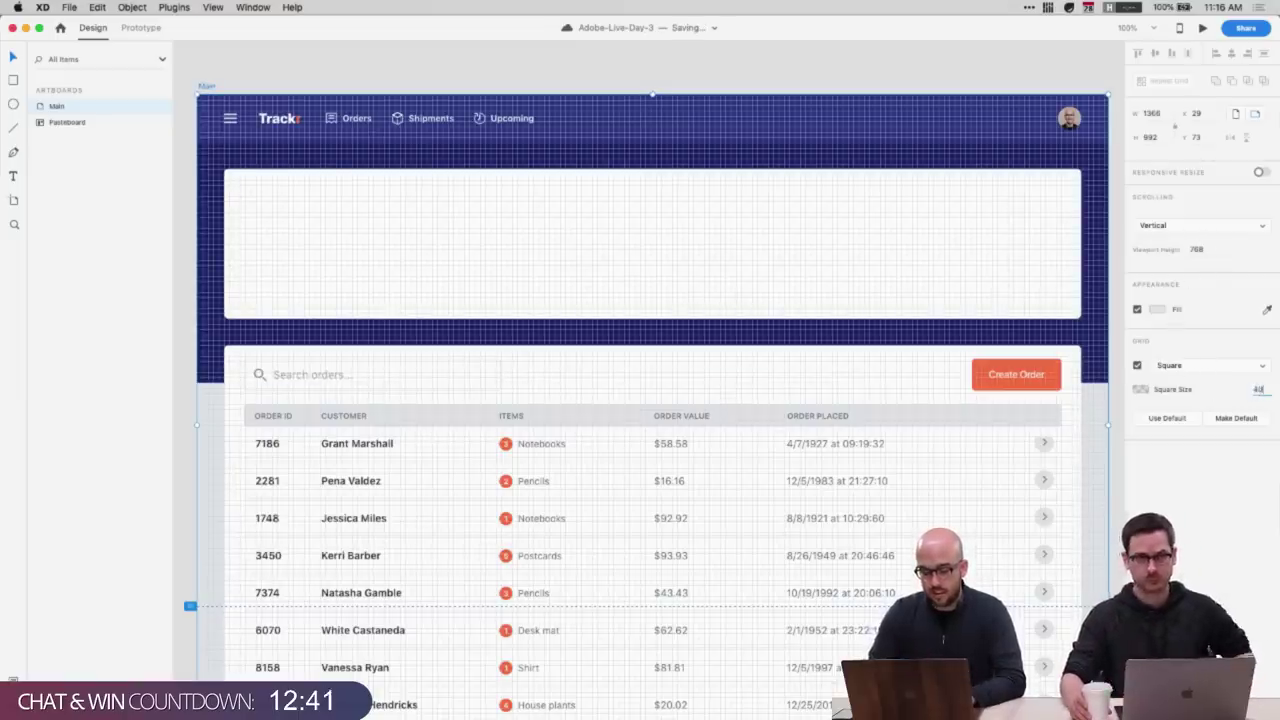
pyautogui.press('Return')
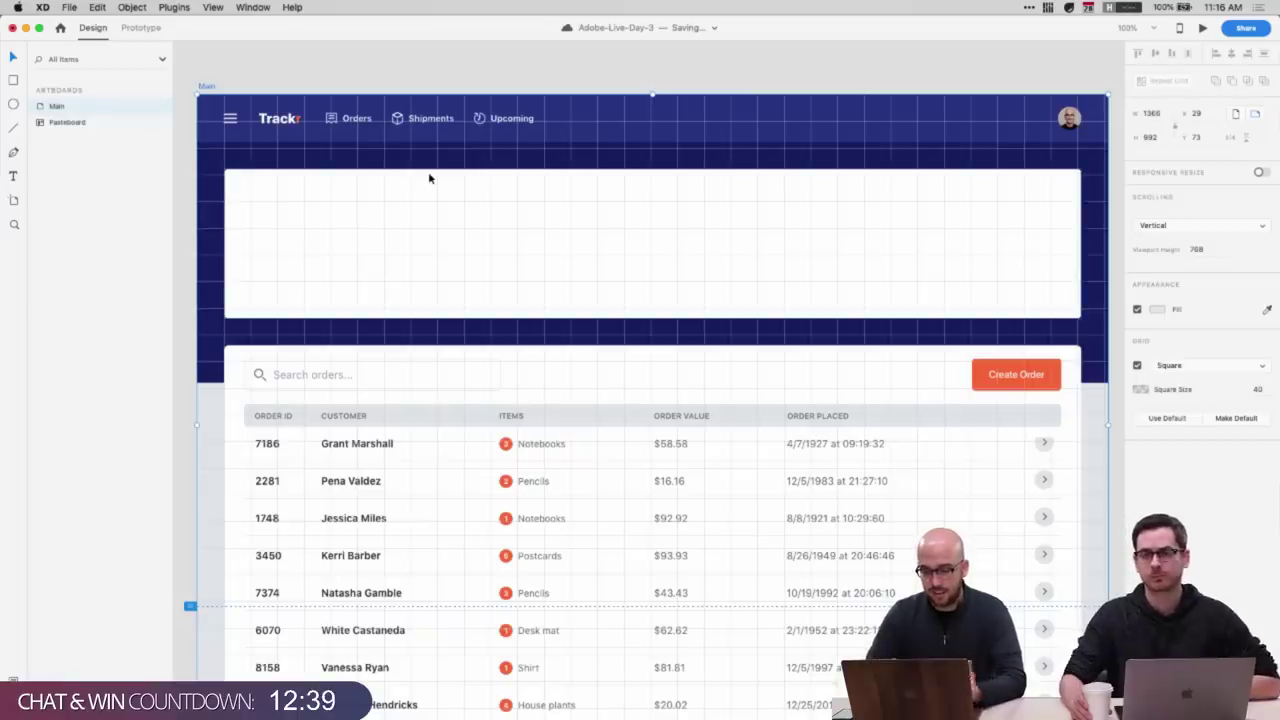
pyautogui.click(289, 69)
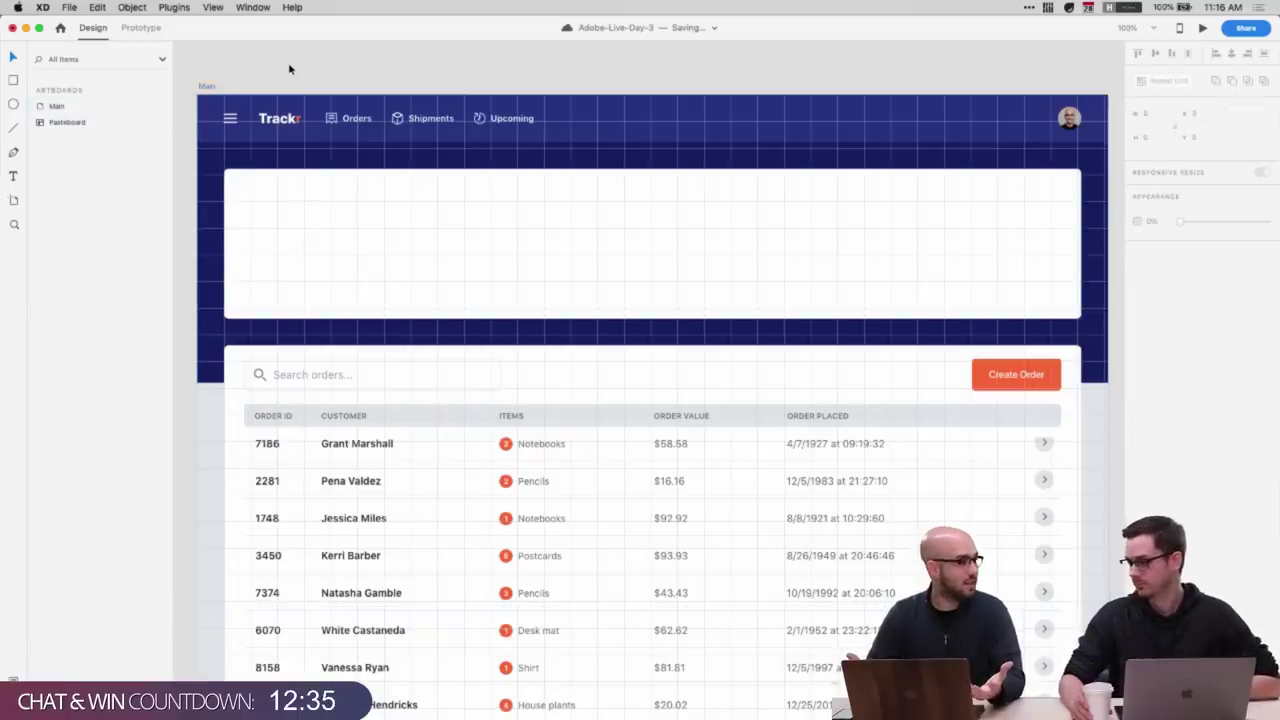
pyautogui.click(207, 87)
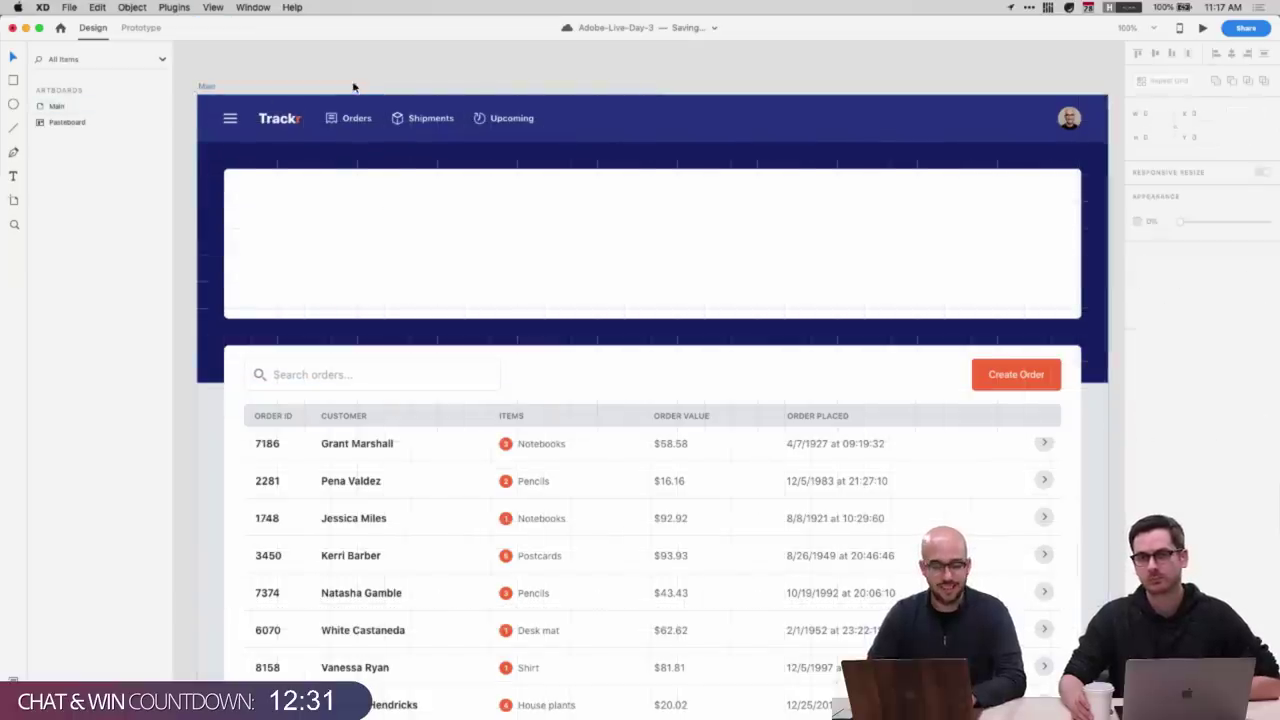
# - Examine the Container's width and briefly show the hidden Dashboard group to check its three-section layout, hiding it again
pyautogui.click(445, 237)
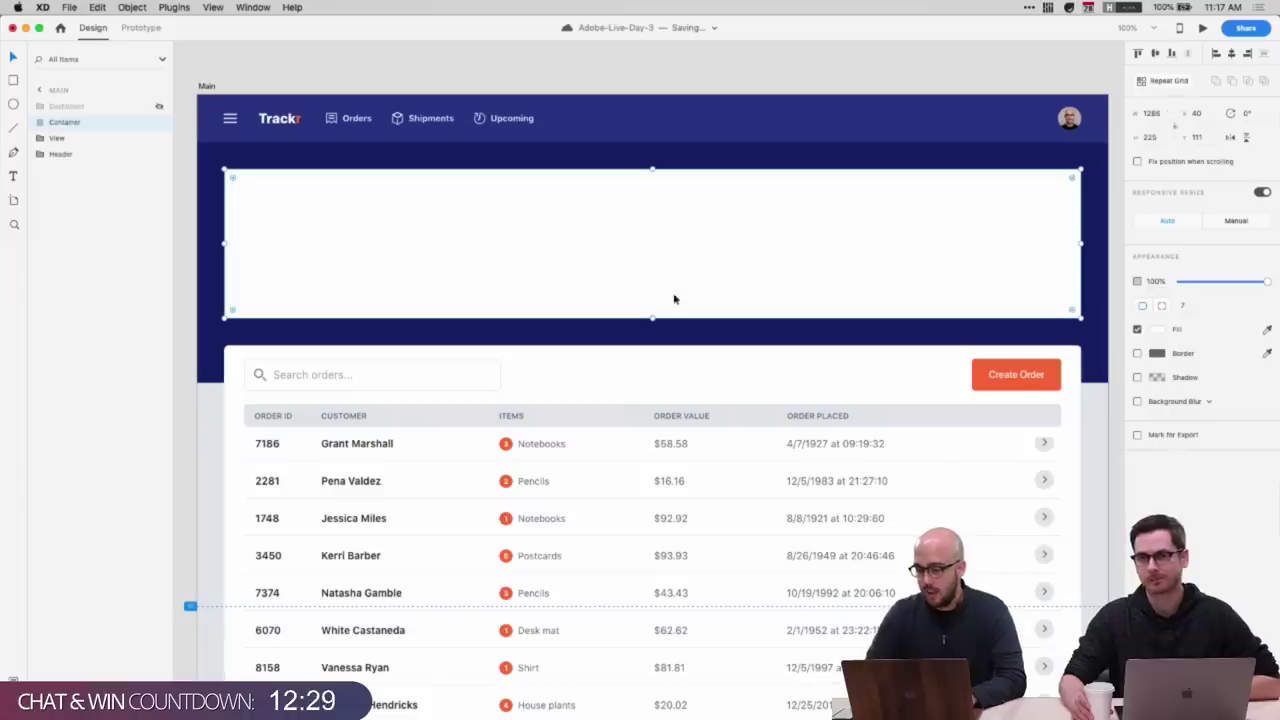
pyautogui.scroll(-2, 680, 300)
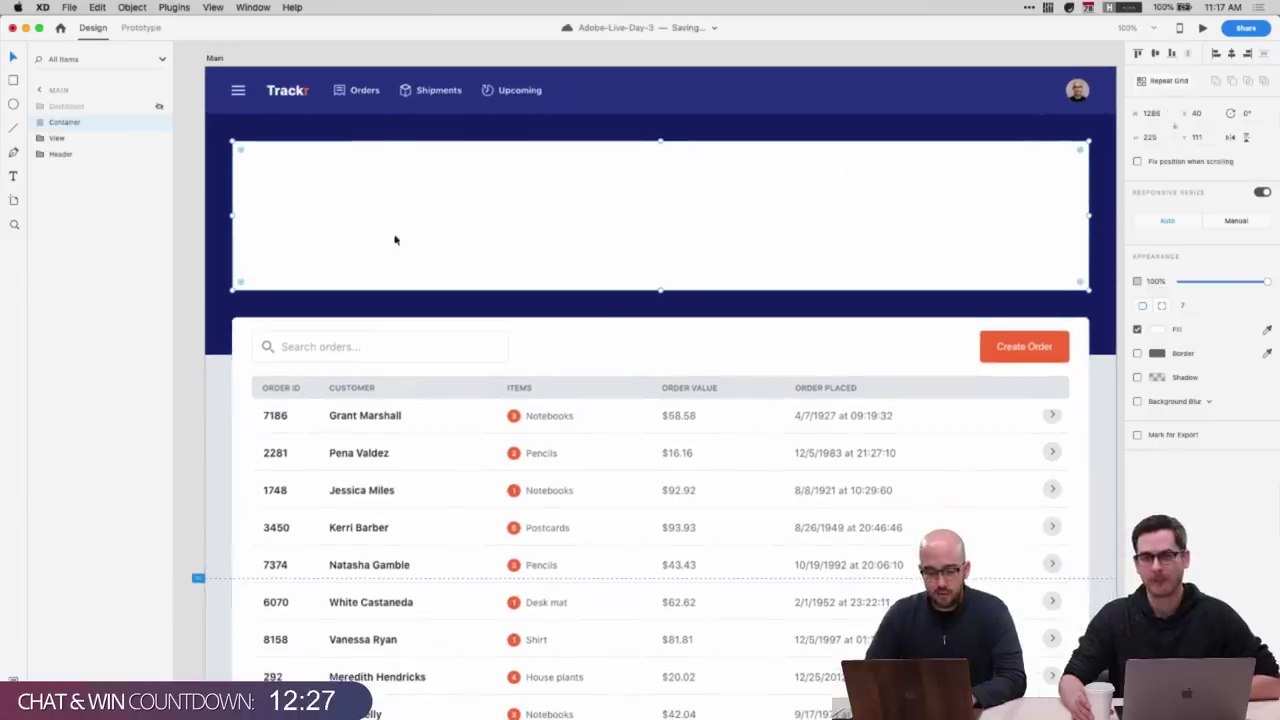
pyautogui.scroll(-1, 405, 400)
pyautogui.hscroll(1, 569, 404)
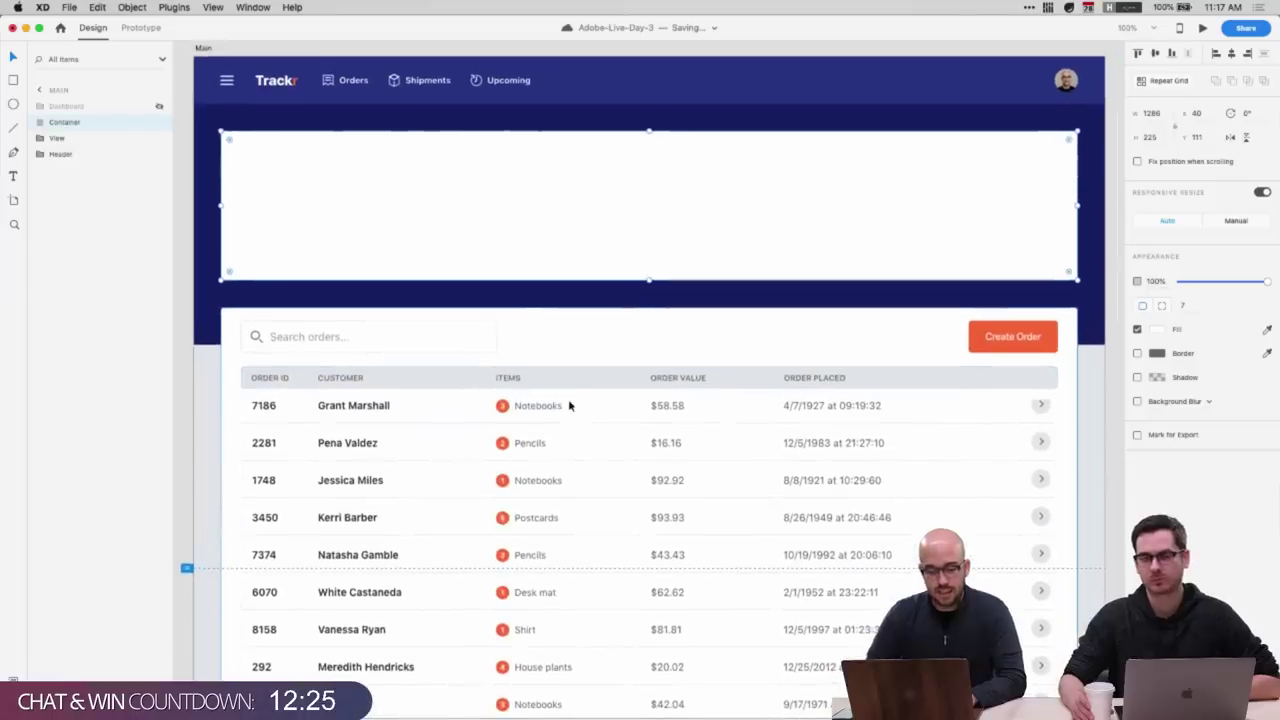
pyautogui.keyDown('super'); pyautogui.click(663, 408); pyautogui.keyUp('super')
pyautogui.click(508, 199)
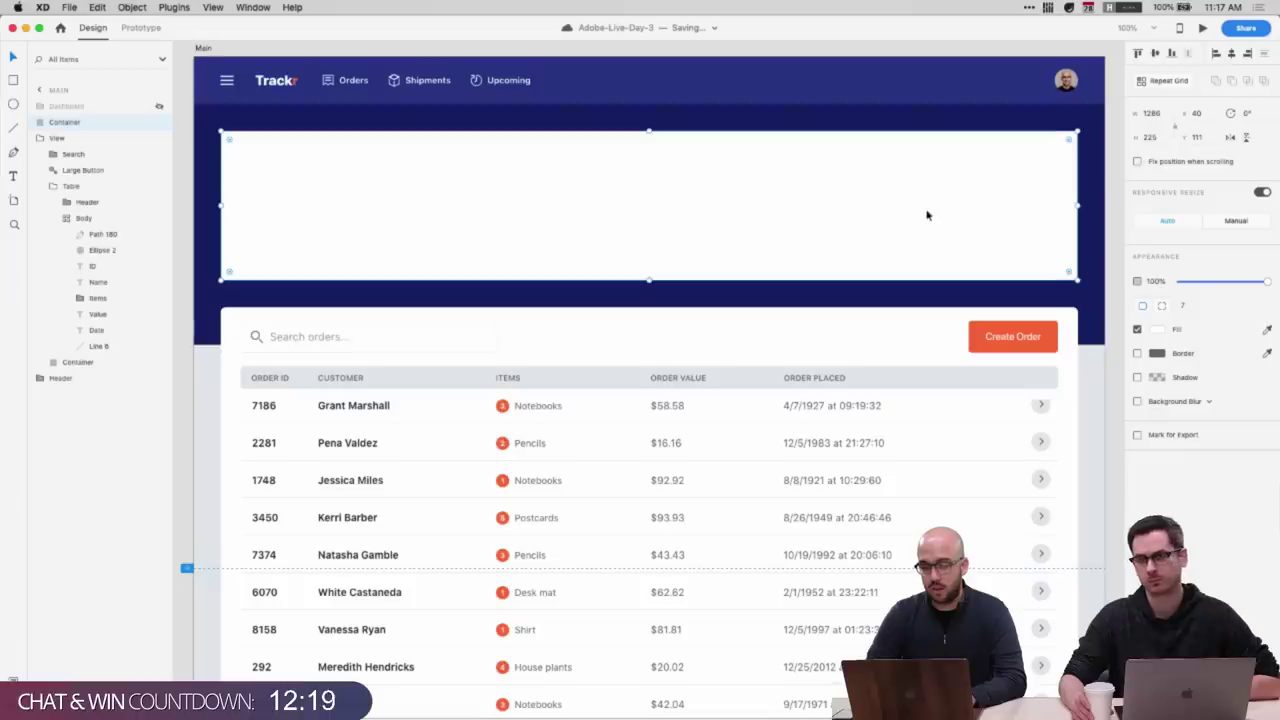
pyautogui.click(1150, 113)
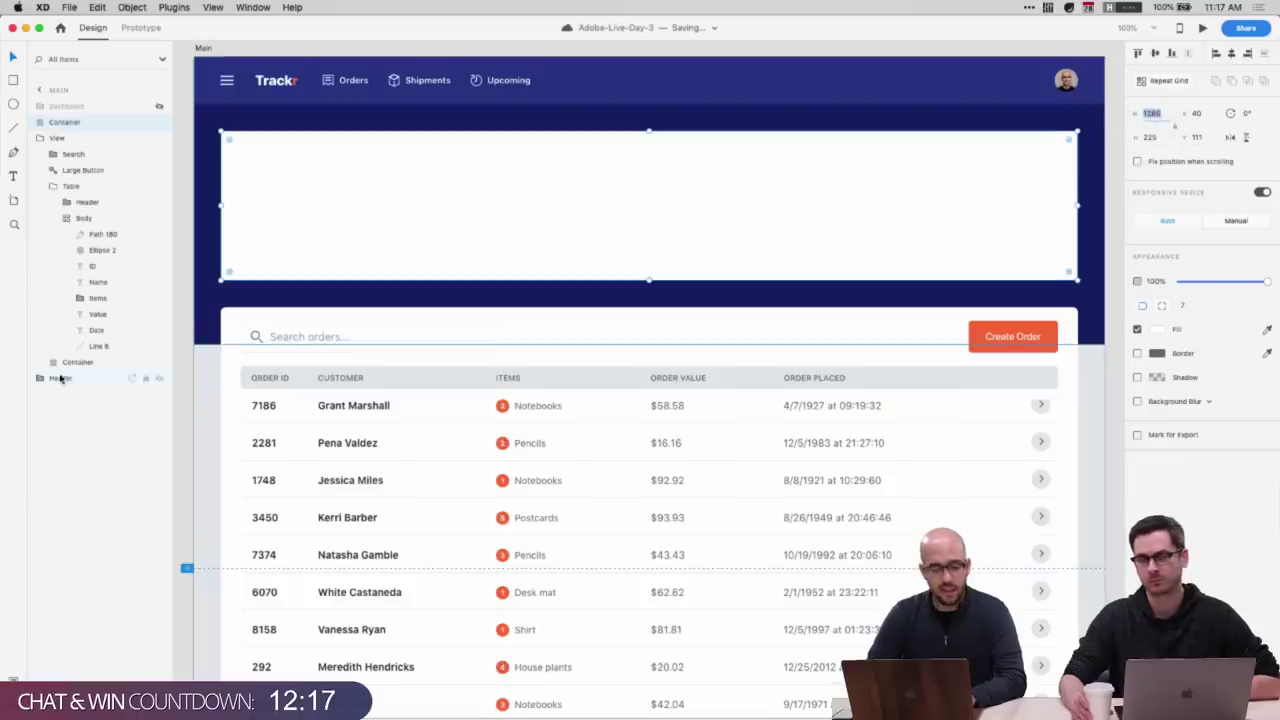
pyautogui.click(60, 378)
pyautogui.click(61, 106)
pyautogui.press('super+semicolon')
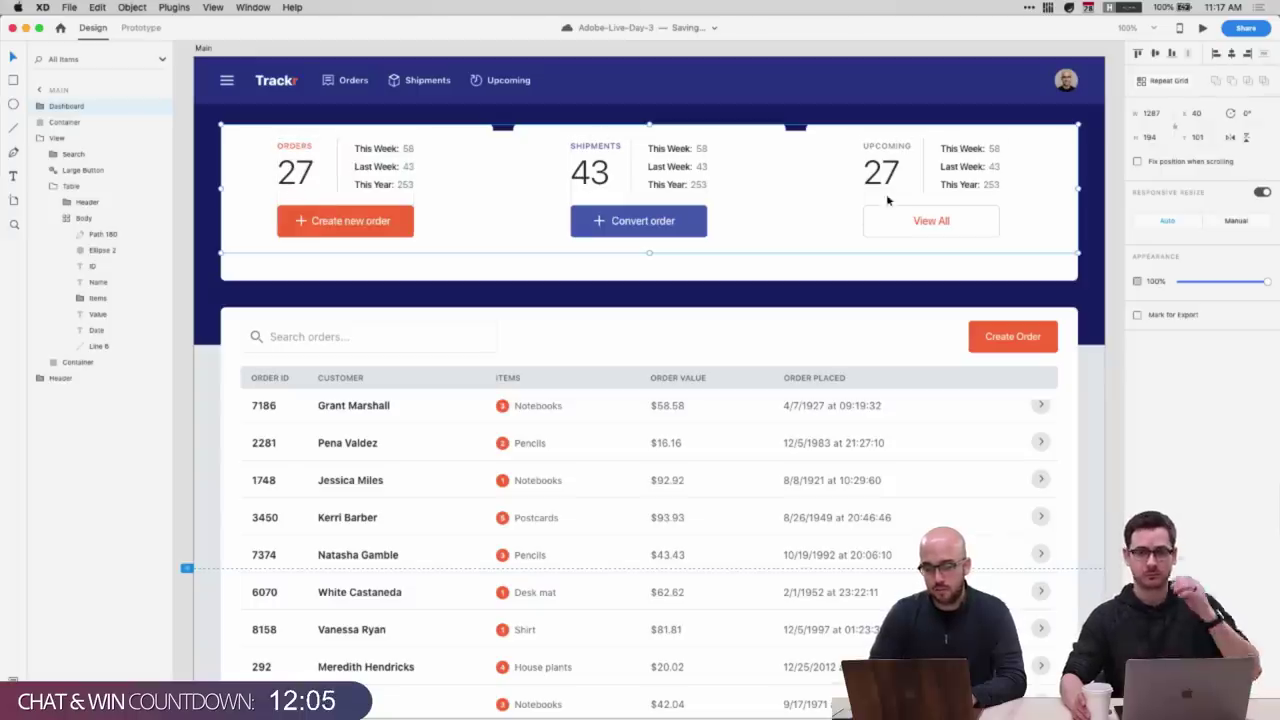
pyautogui.press('super+comma')
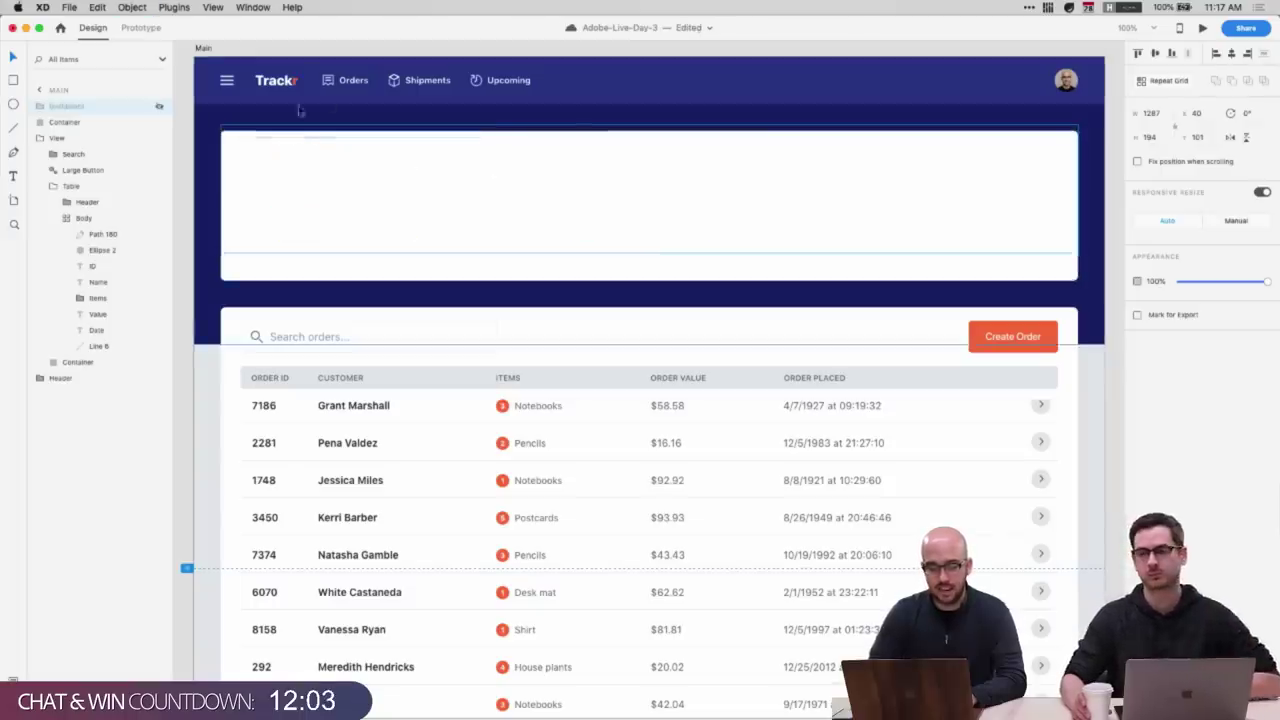
# - Reduce the Container's width to 1206 and divide it by 3 to make a 402-wide card
pyautogui.click(453, 275)
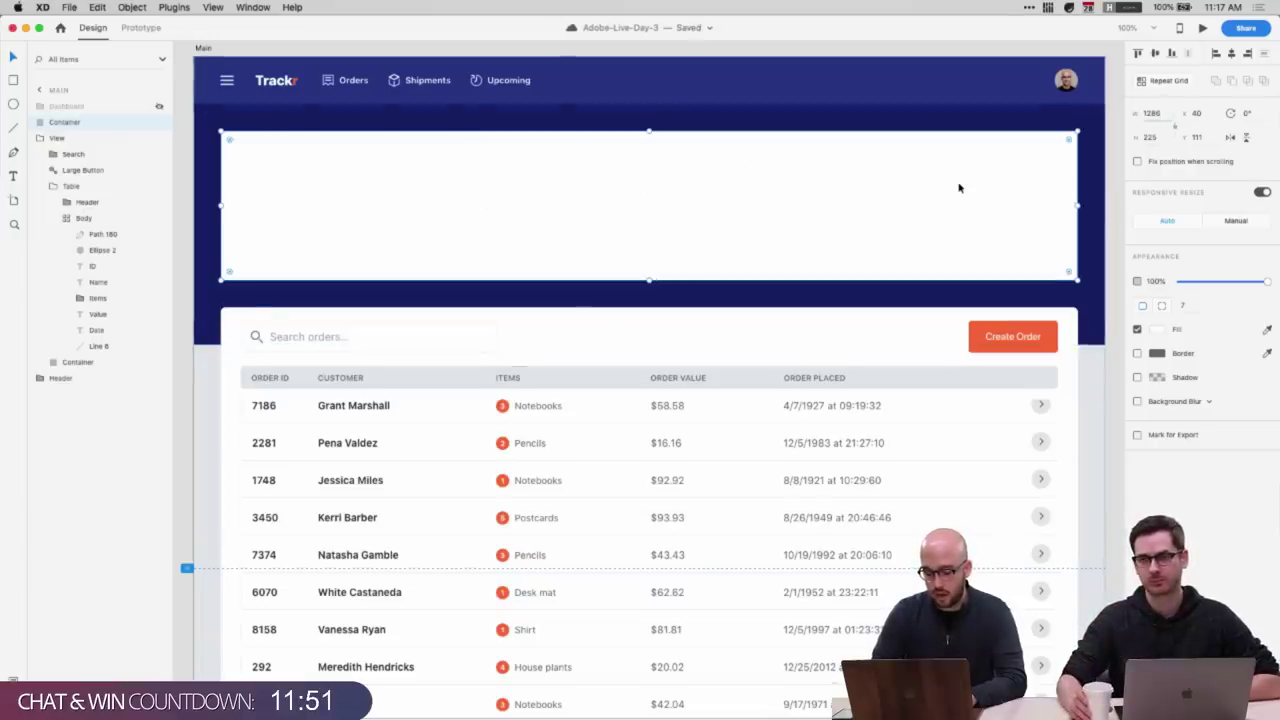
pyautogui.write('1206')
pyautogui.press('Return')
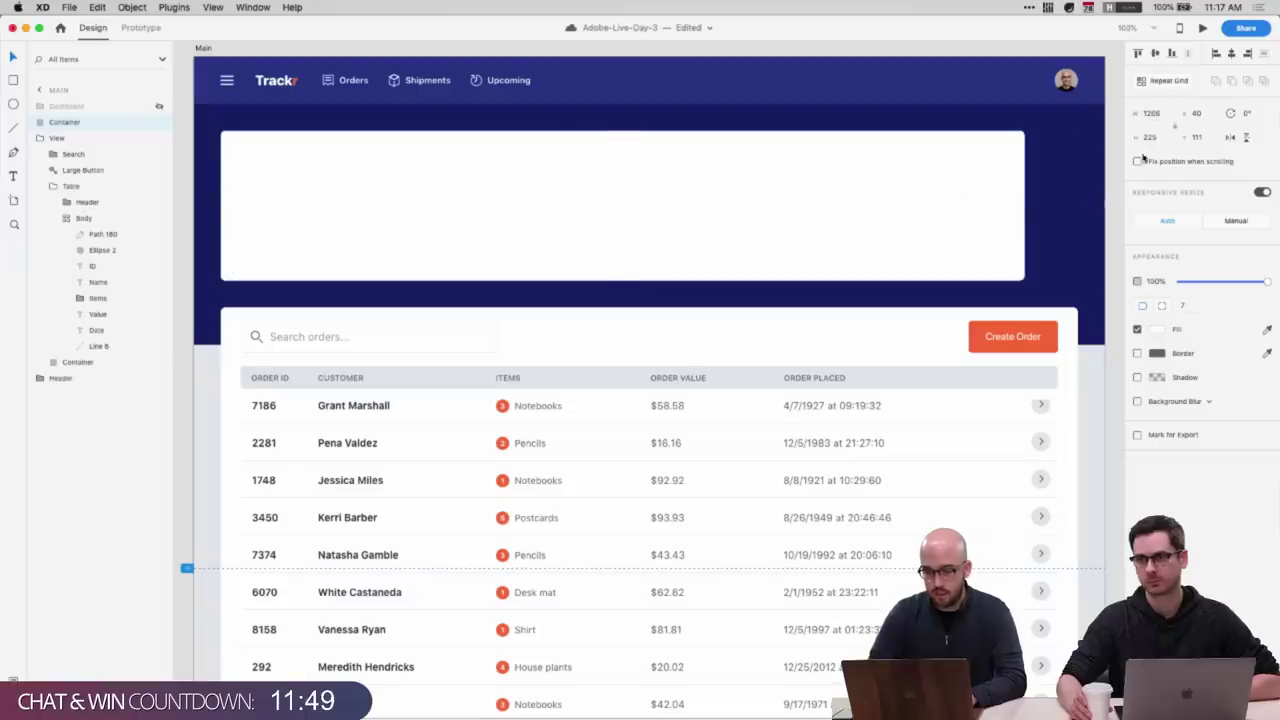
pyautogui.click(1161, 115)
pyautogui.write('/2')
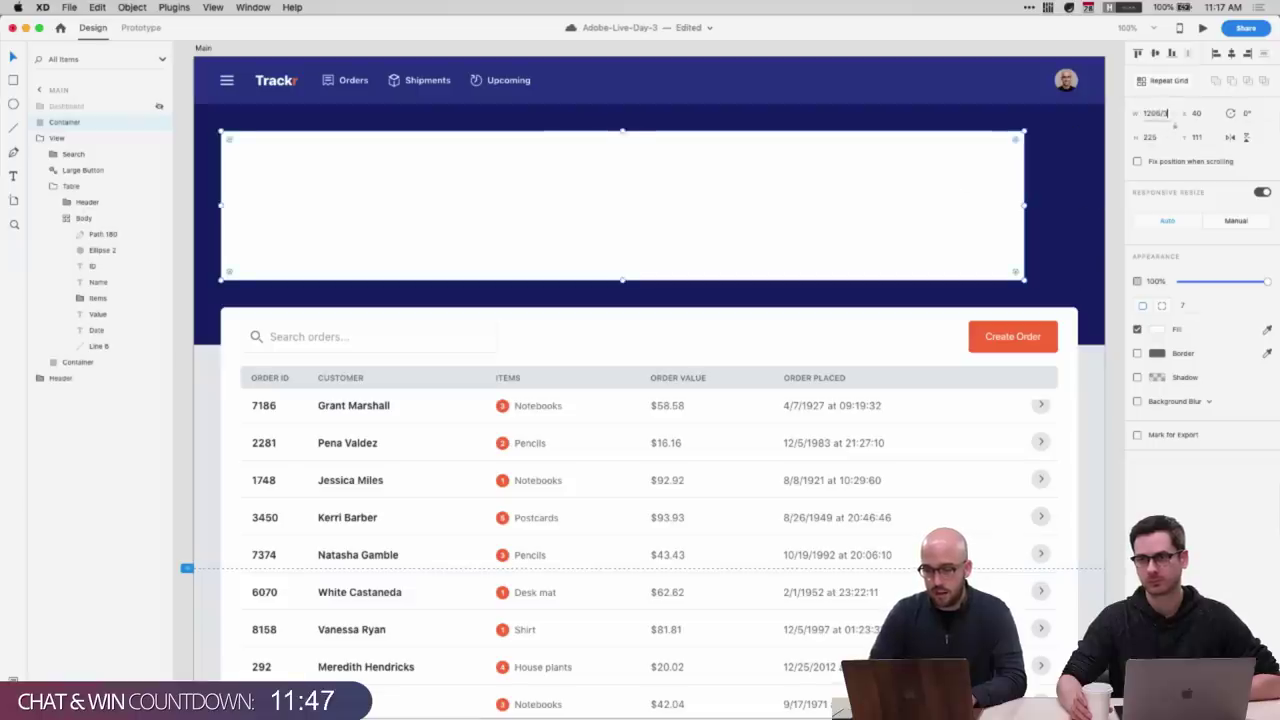
pyautogui.write('3')
pyautogui.press('Return')
# - Duplicate the narrowed Container twice into an evenly spaced row with the last card at X 924, and collapse the View group
pyautogui.moveTo(329, 240); pyautogui.dragTo(901, 228)
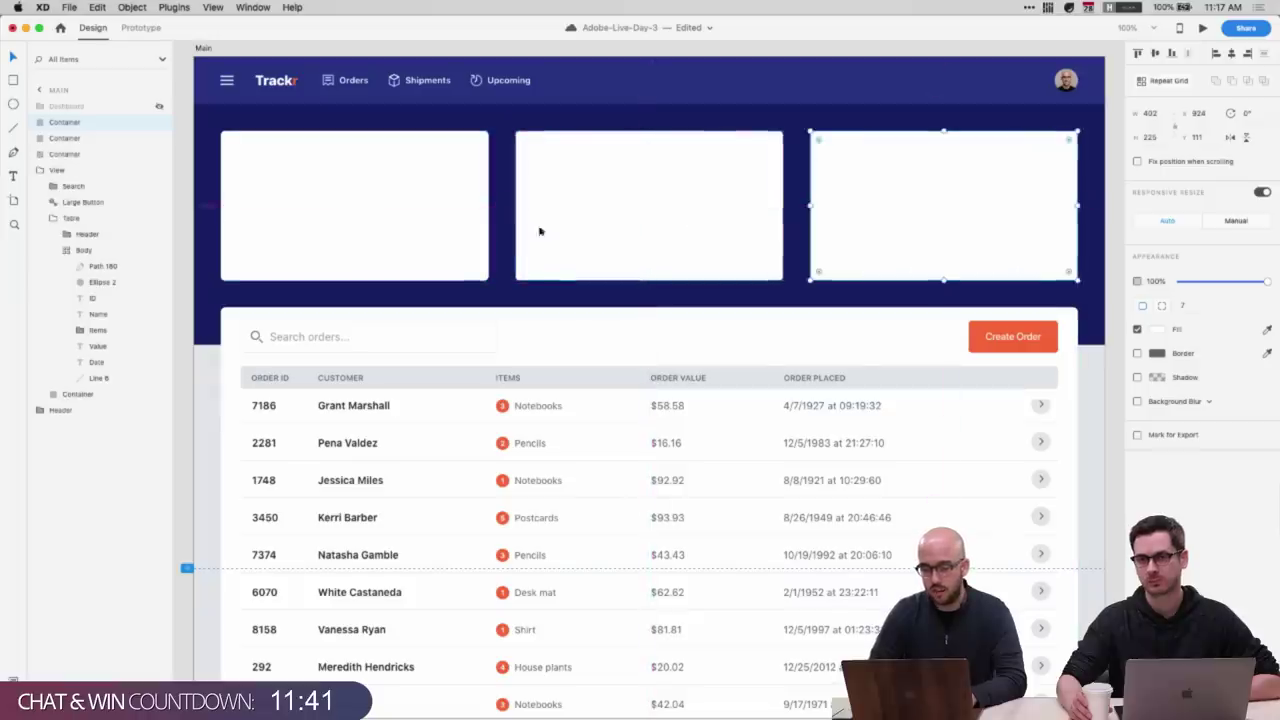
pyautogui.click(40, 169)
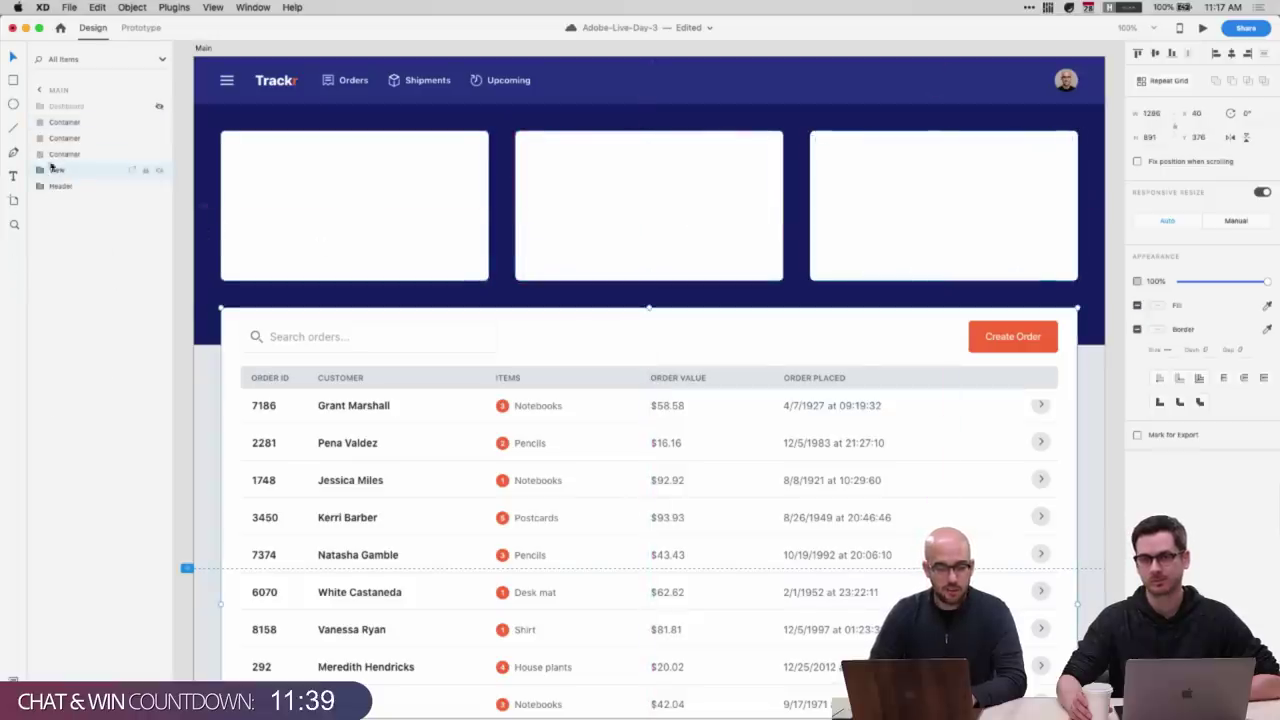
pyautogui.click(64, 154)
pyautogui.keyDown('shift'); pyautogui.click(64, 122); pyautogui.keyUp('shift')
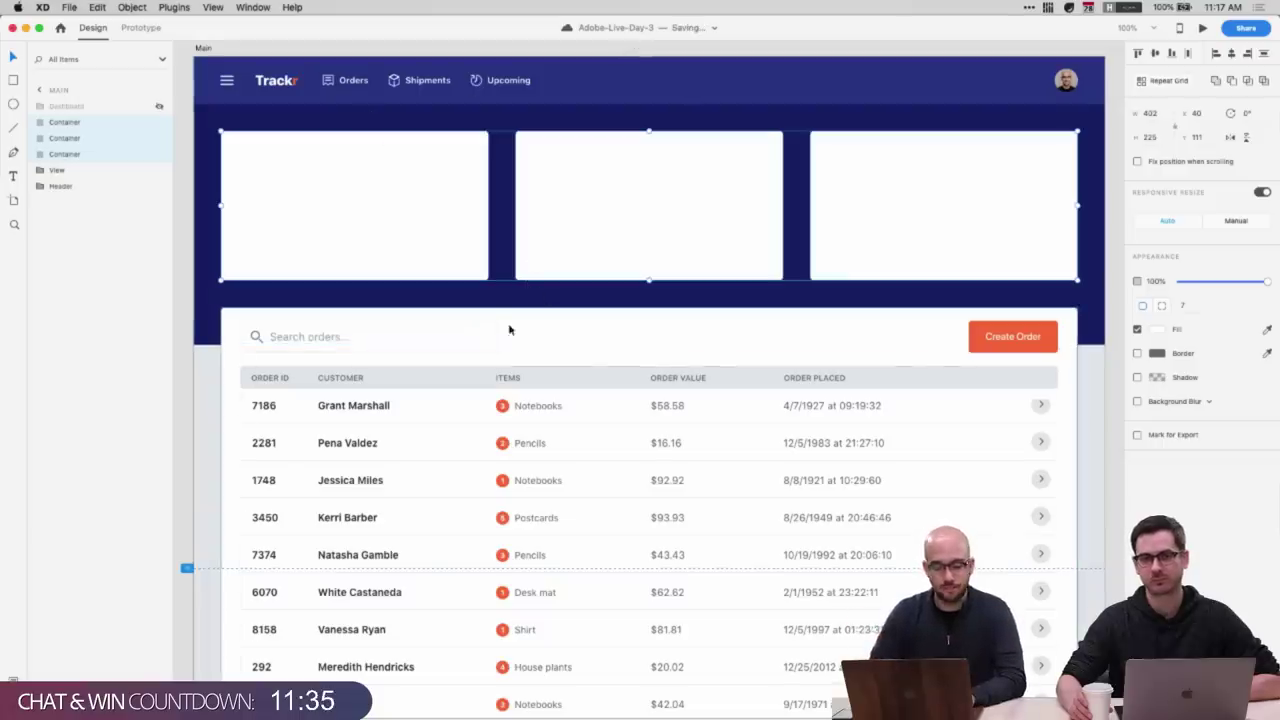
pyautogui.click(249, 8)
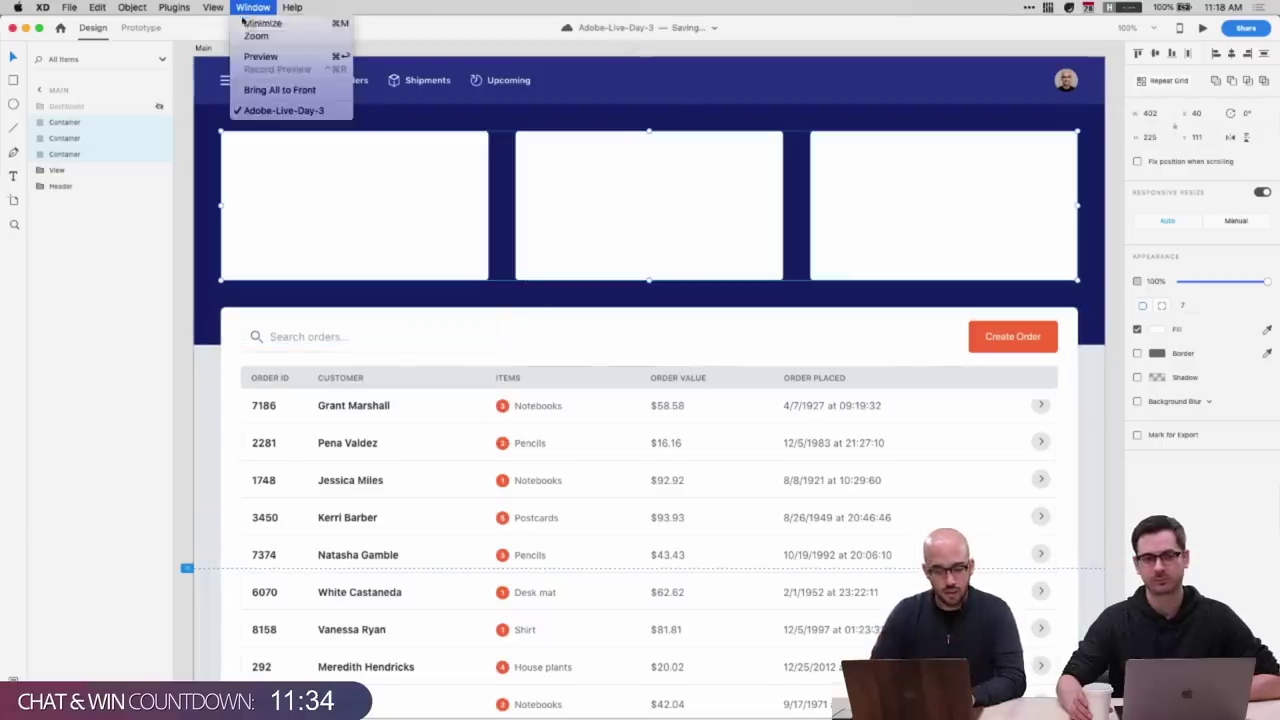
pyautogui.click(192, 56)
pyautogui.click(189, 58)
# - Add a text label reading "Order" inside the first white card
pyautogui.scroll(1, 189, 60)
pyautogui.press('t')
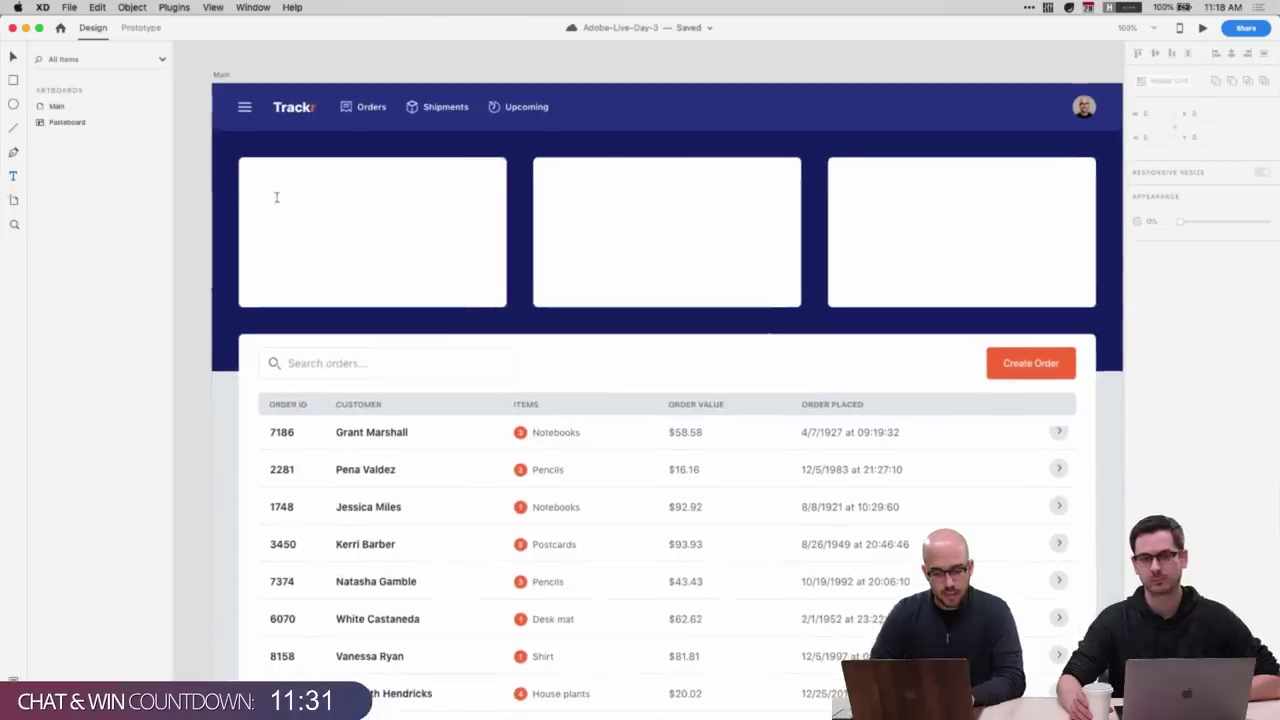
pyautogui.click(276, 197)
pyautogui.write('Order')
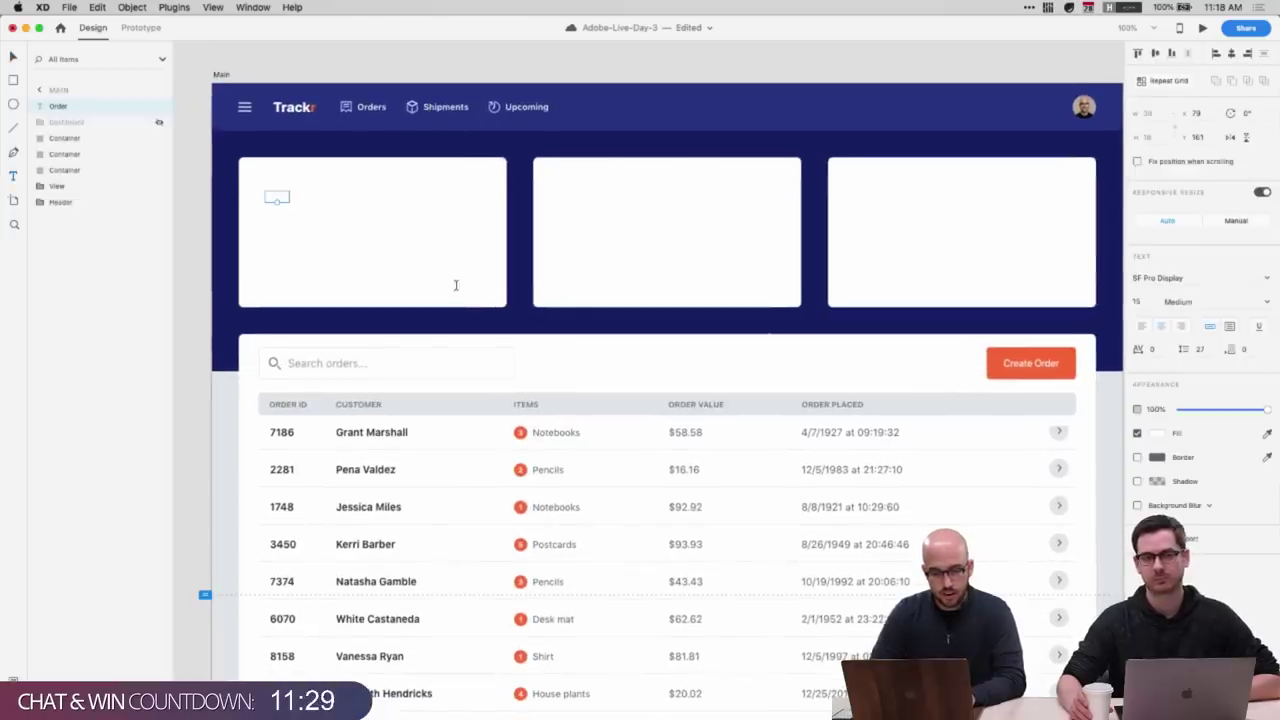
pyautogui.press('Escape')
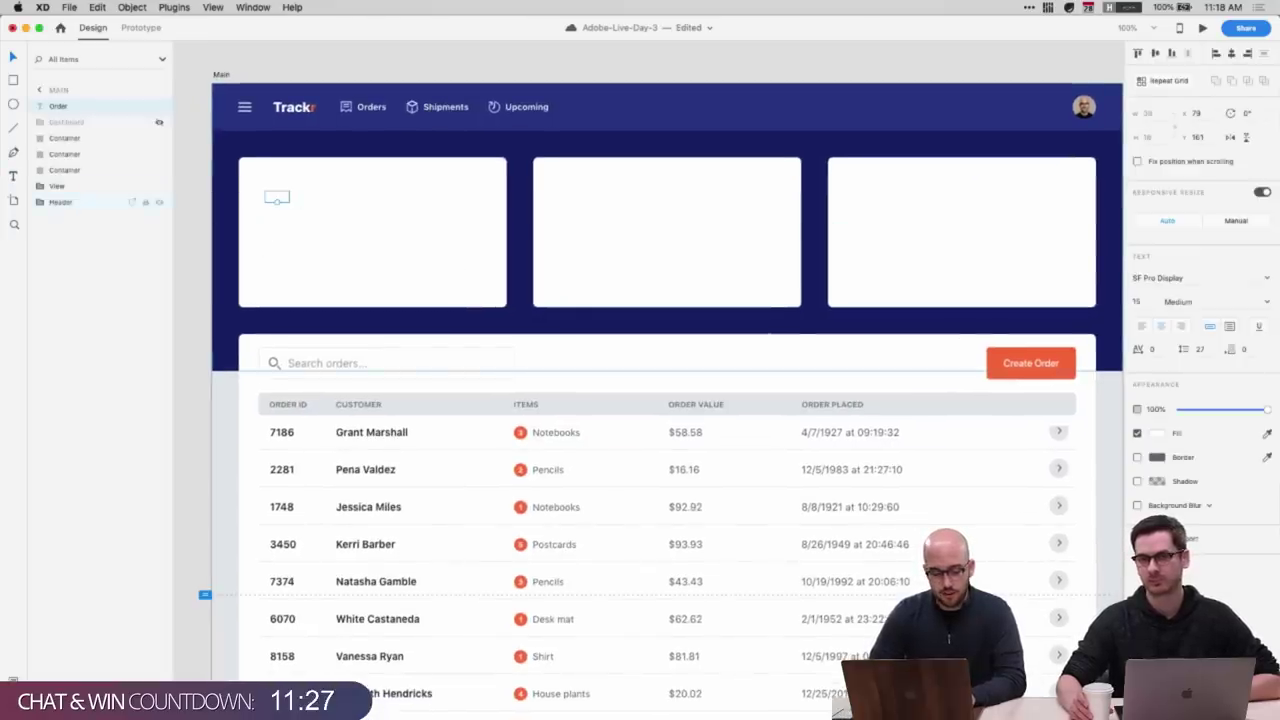
# - Apply the Main Label character style from the document assets to the Order label
pyautogui.click(14, 682)
pyautogui.click(71, 215)
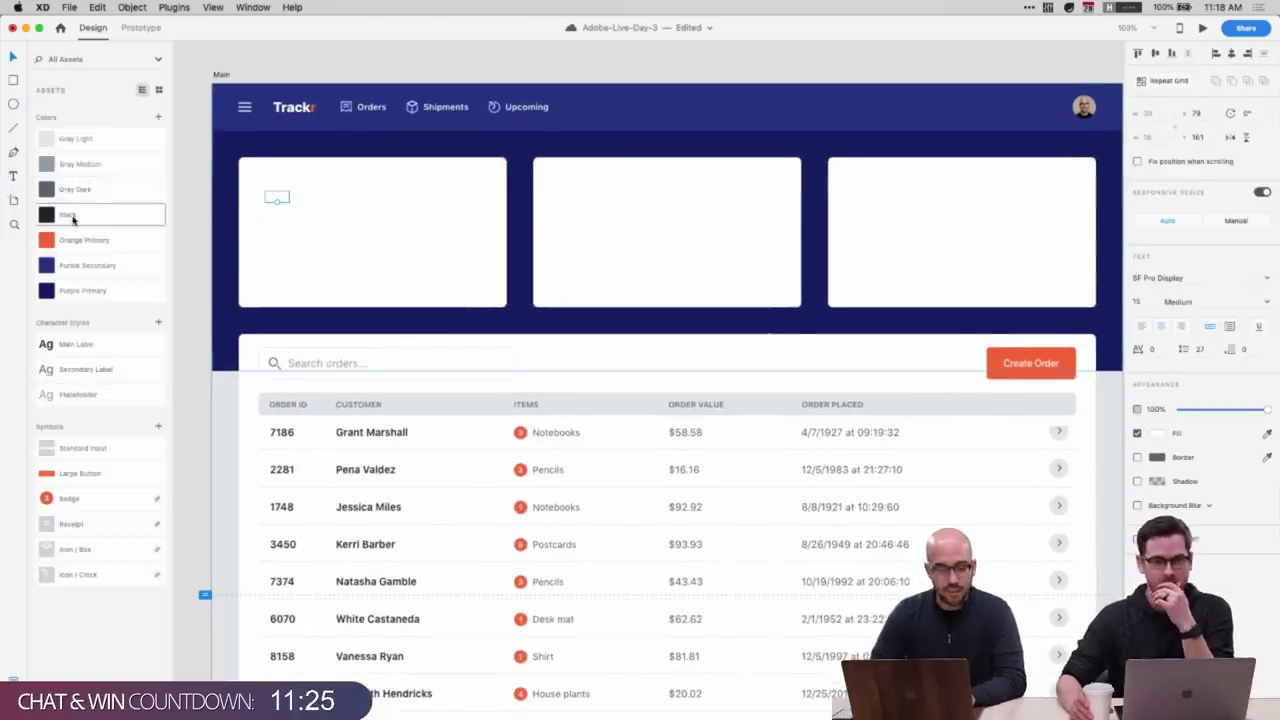
pyautogui.click(90, 344)
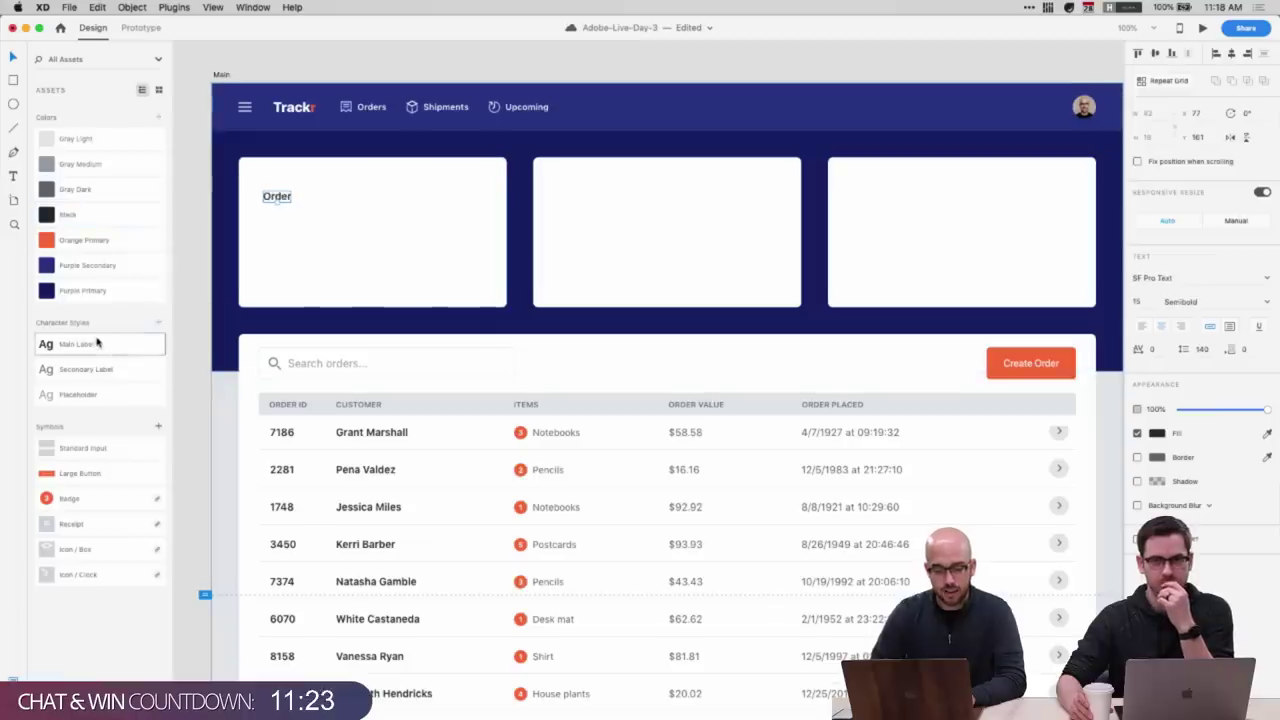
# - Move the label into the first card's upper-left corner at X 67, Y 135, and change its text to "Orders"
pyautogui.moveTo(280, 197); pyautogui.dragTo(264, 180)
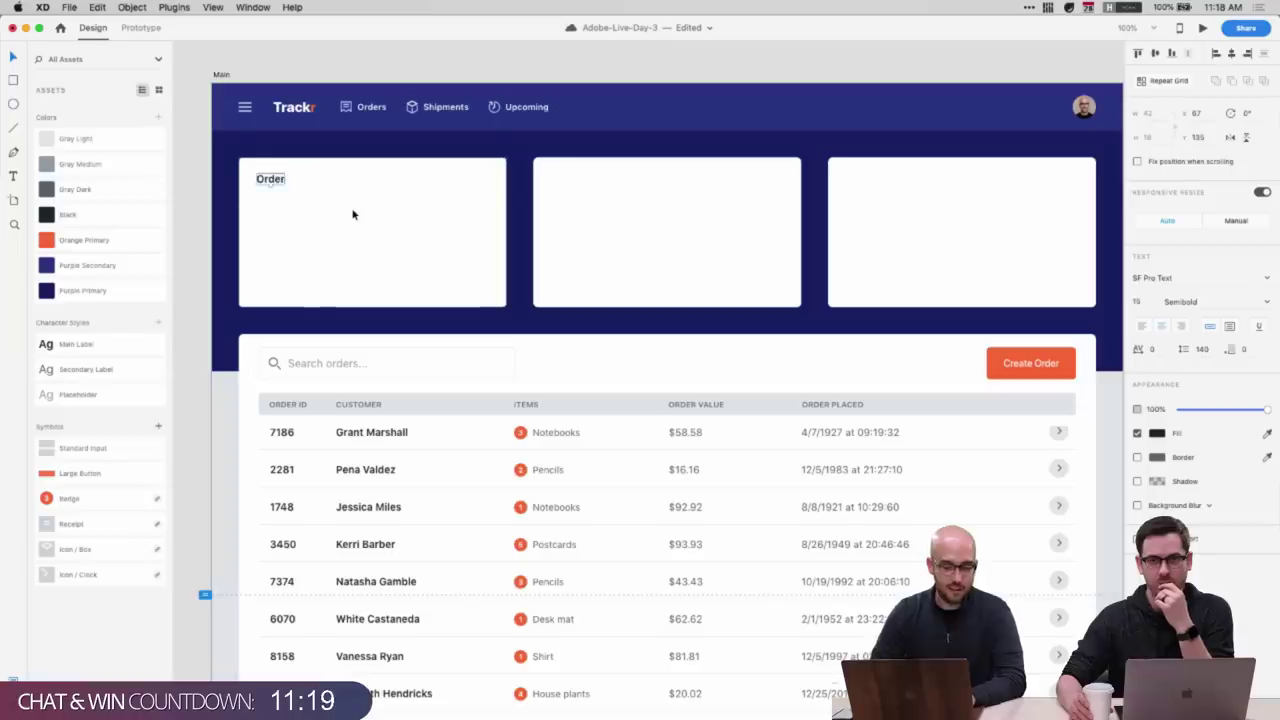
pyautogui.press('Return')
pyautogui.press('Right')
pyautogui.write('s')
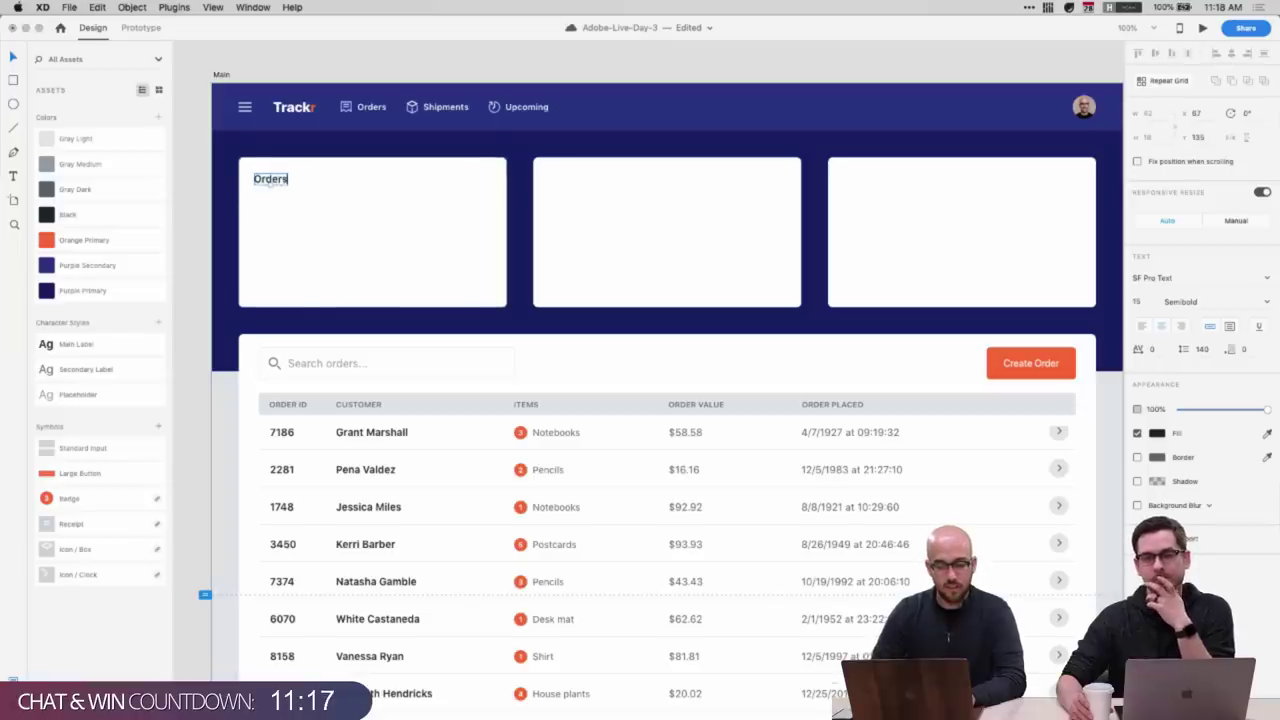
# - Centre the Orders label horizontally at the top of all three cards by duplicating it, and change the second card's label to "Shipments"
pyautogui.press('Escape')
pyautogui.moveTo(274, 182); pyautogui.dragTo(961, 192)
pyautogui.doubleClick(667, 187)
pyautogui.write('Shipm')
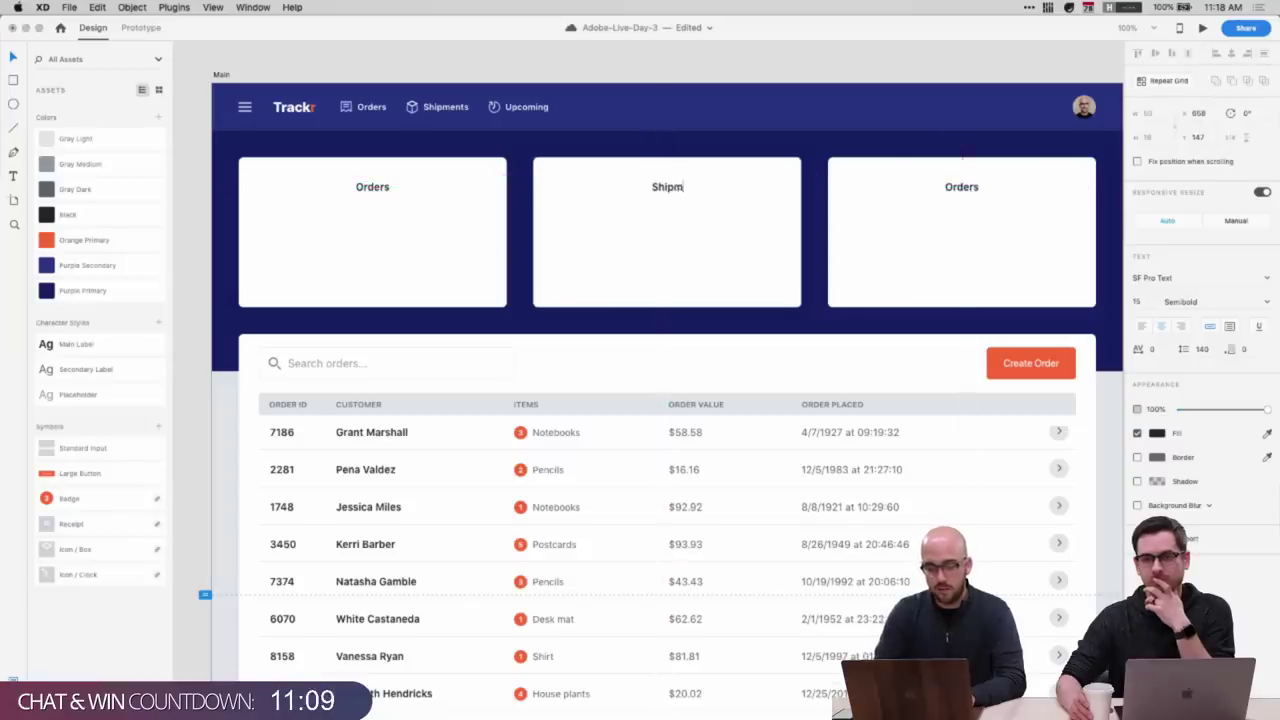
pyautogui.write('ents')
pyautogui.press('Escape')
# - Change the third card's label text to "Upcoming"
pyautogui.click(966, 190)
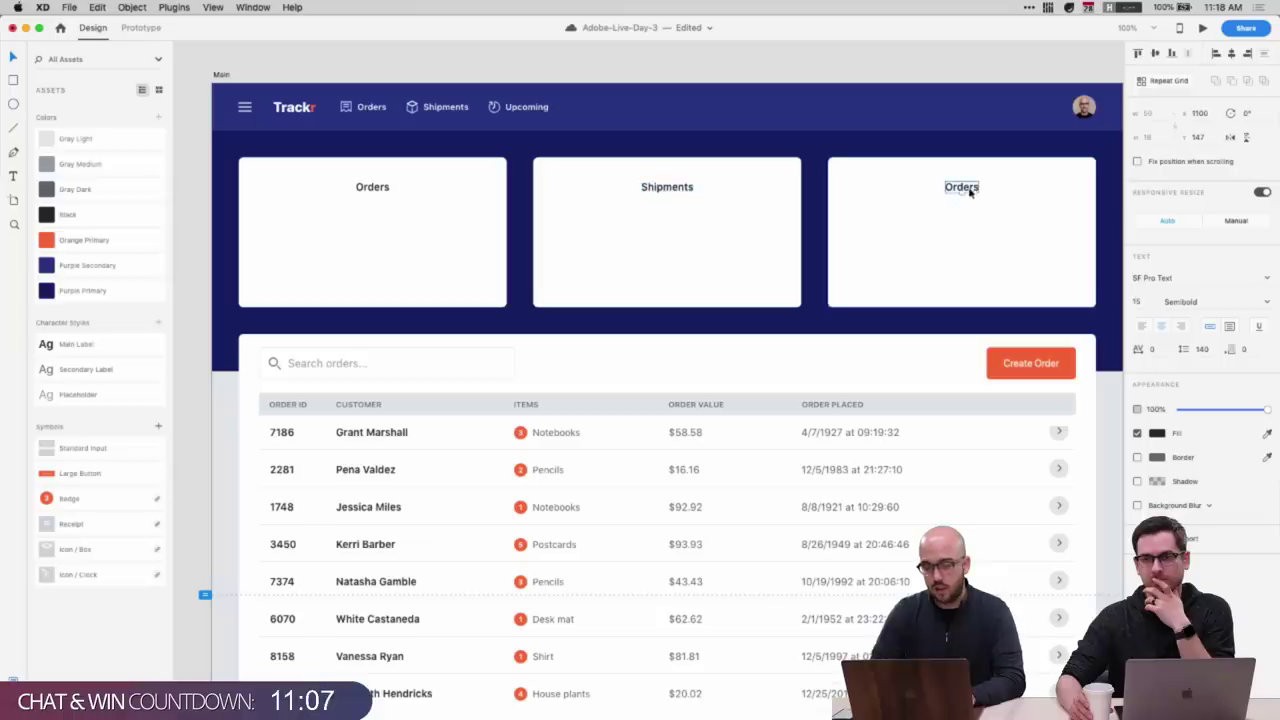
pyautogui.doubleClick(969, 192)
pyautogui.write('Upcoming')
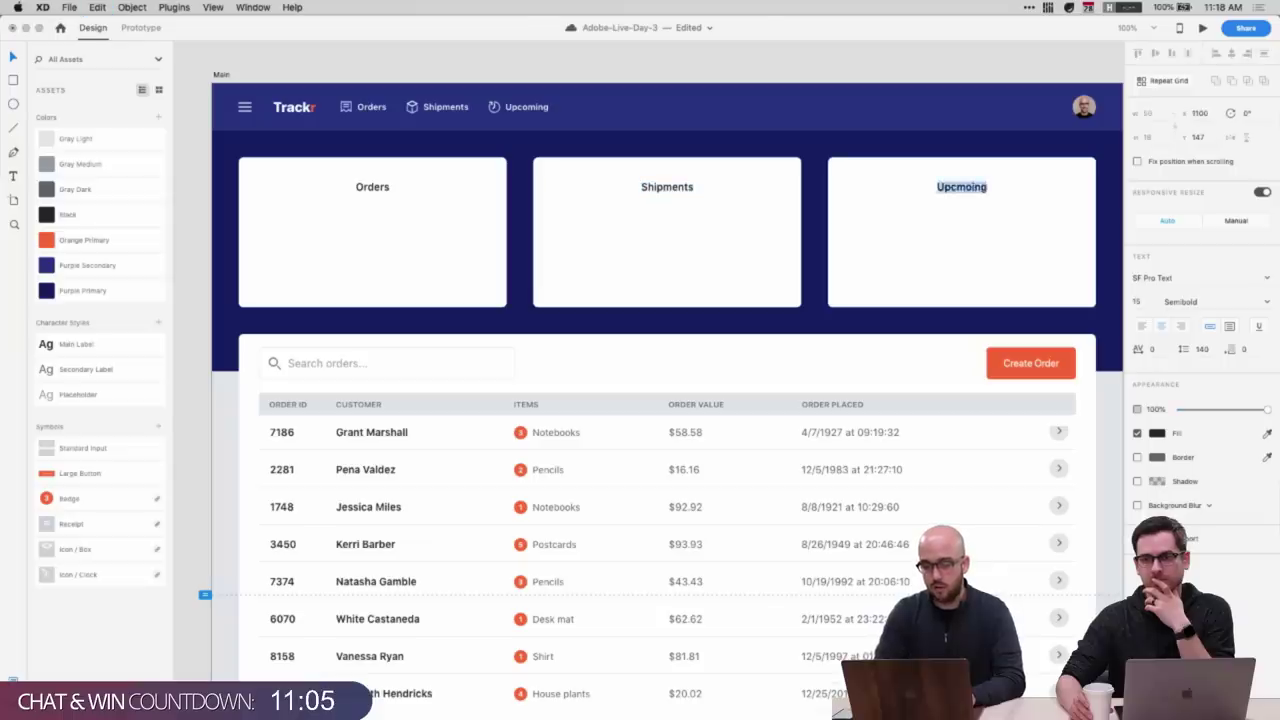
pyautogui.write('Upcoming')
pyautogui.press('Escape')
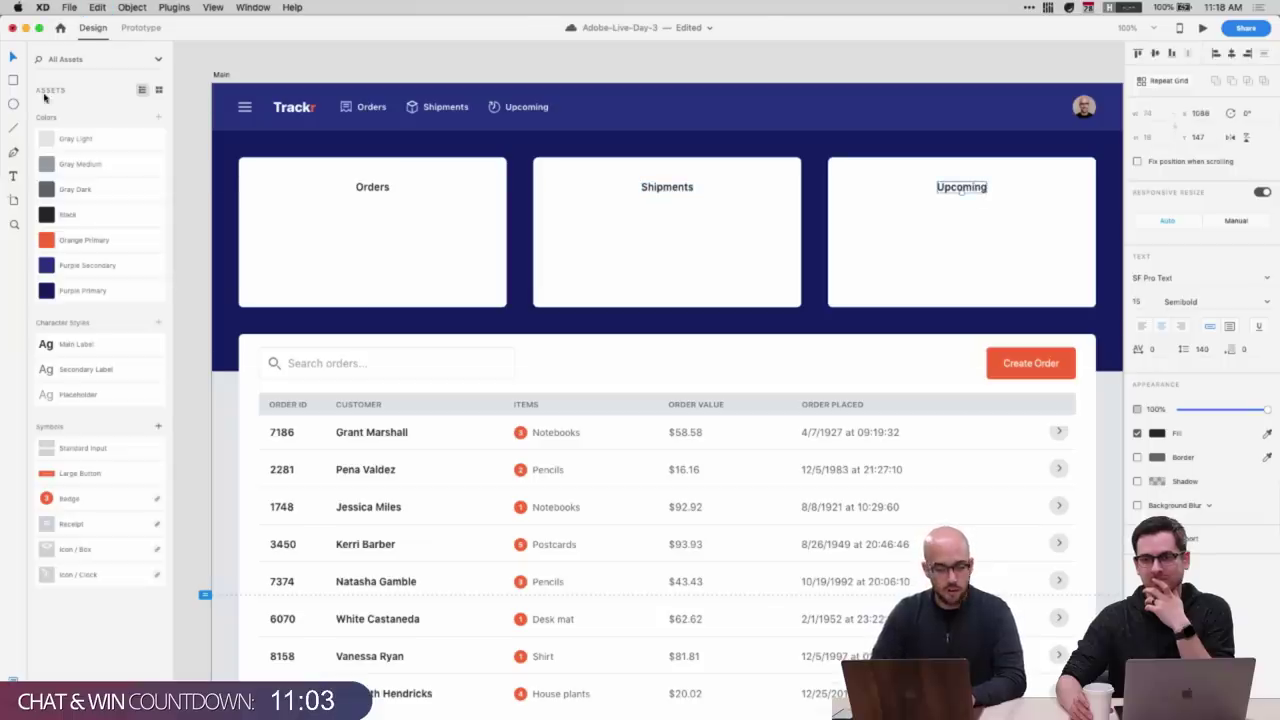
# - Move the hidden Dashboard group to the top of the artboard's layers and show it briefly as a reference for the cards
pyautogui.click(208, 73)
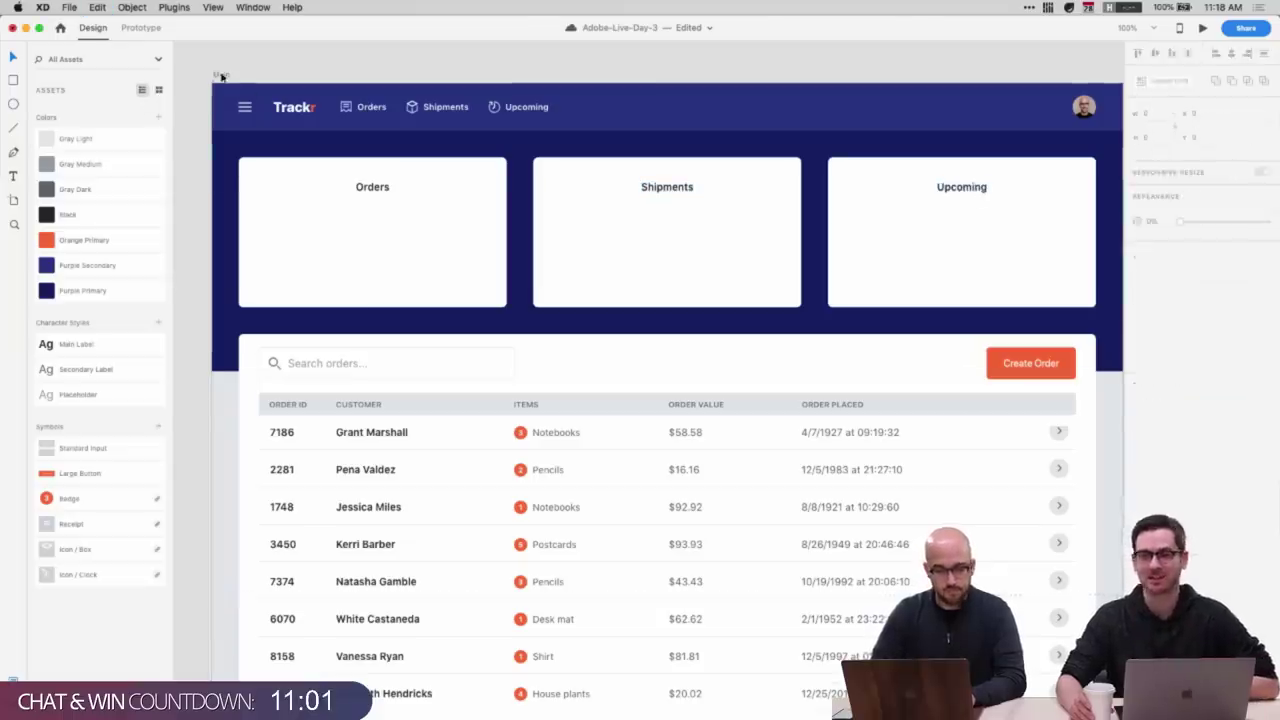
pyautogui.press('super+y')
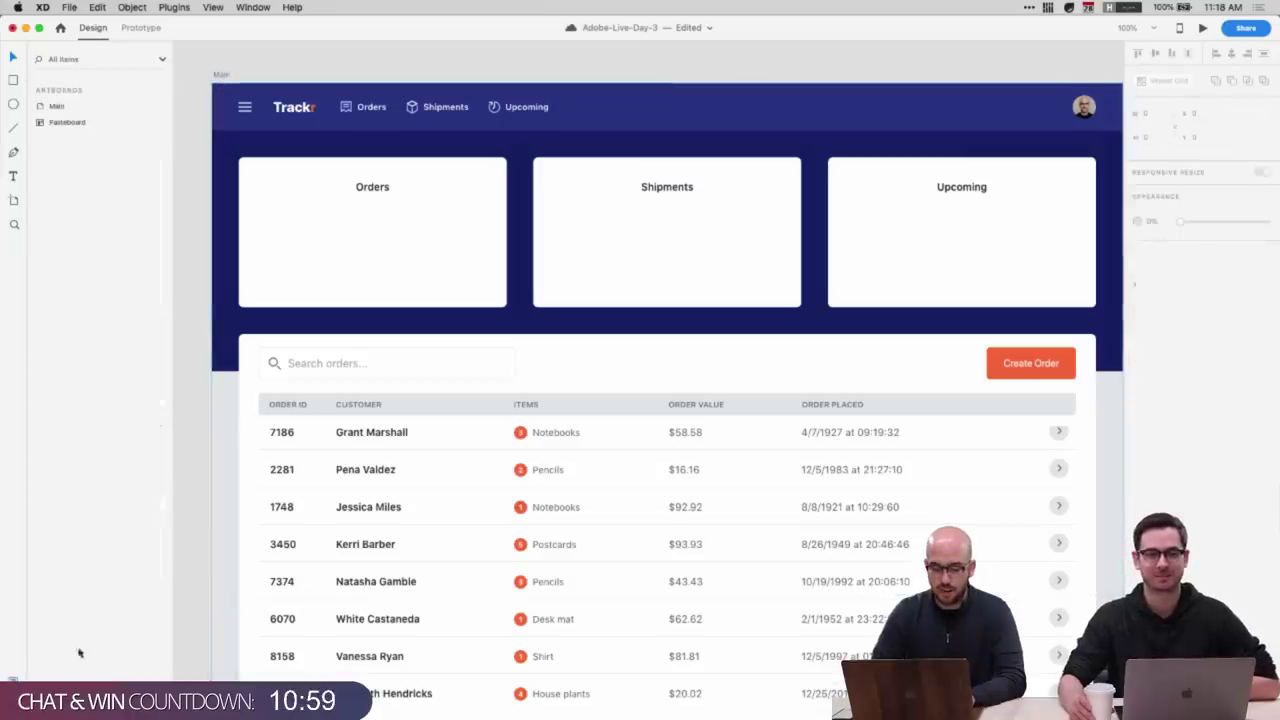
pyautogui.click(368, 188)
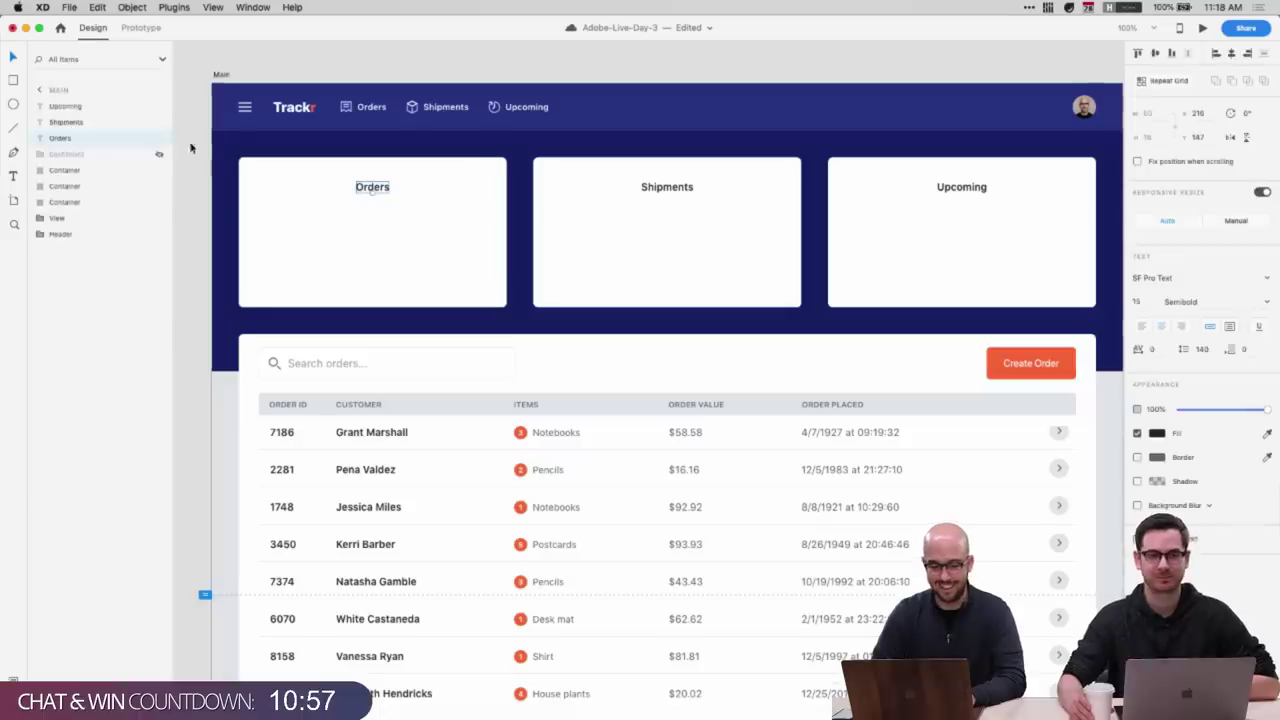
pyautogui.moveTo(72, 157); pyautogui.dragTo(57, 106)
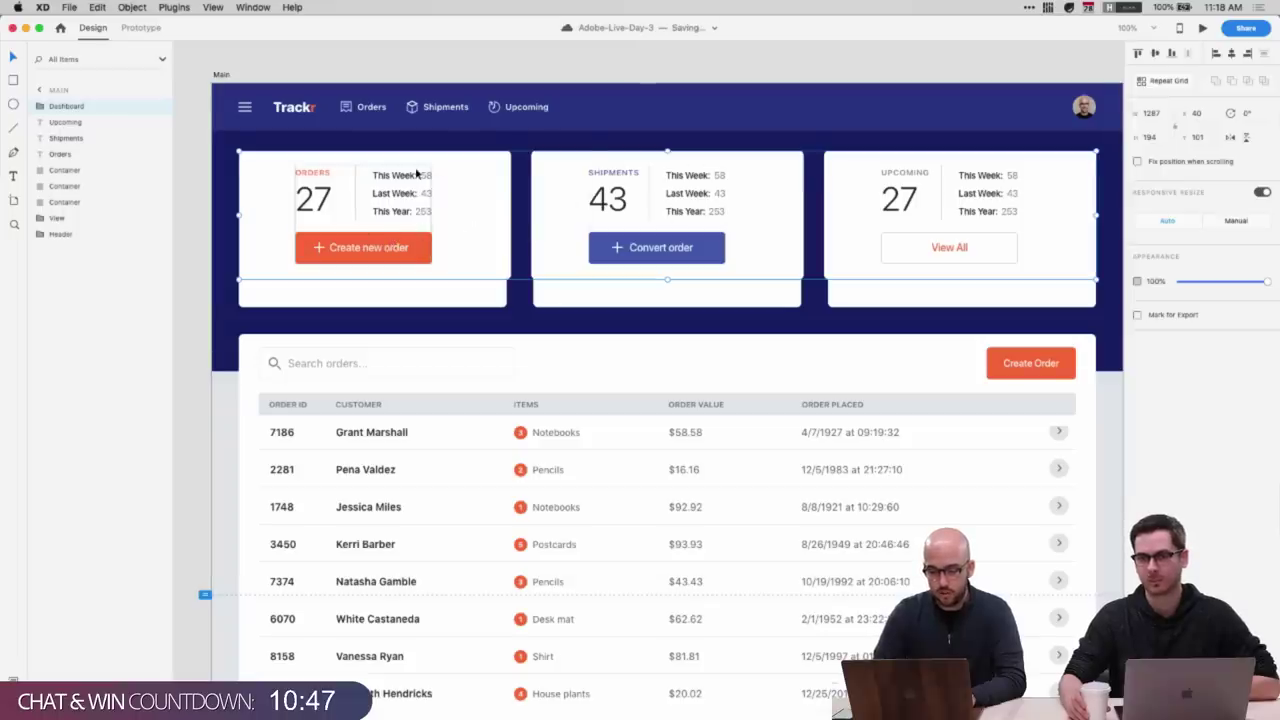
pyautogui.press('super+comma')
# - Add a "27" text centred below the Orders label in the first card and set its fill to black
pyautogui.click(370, 189)
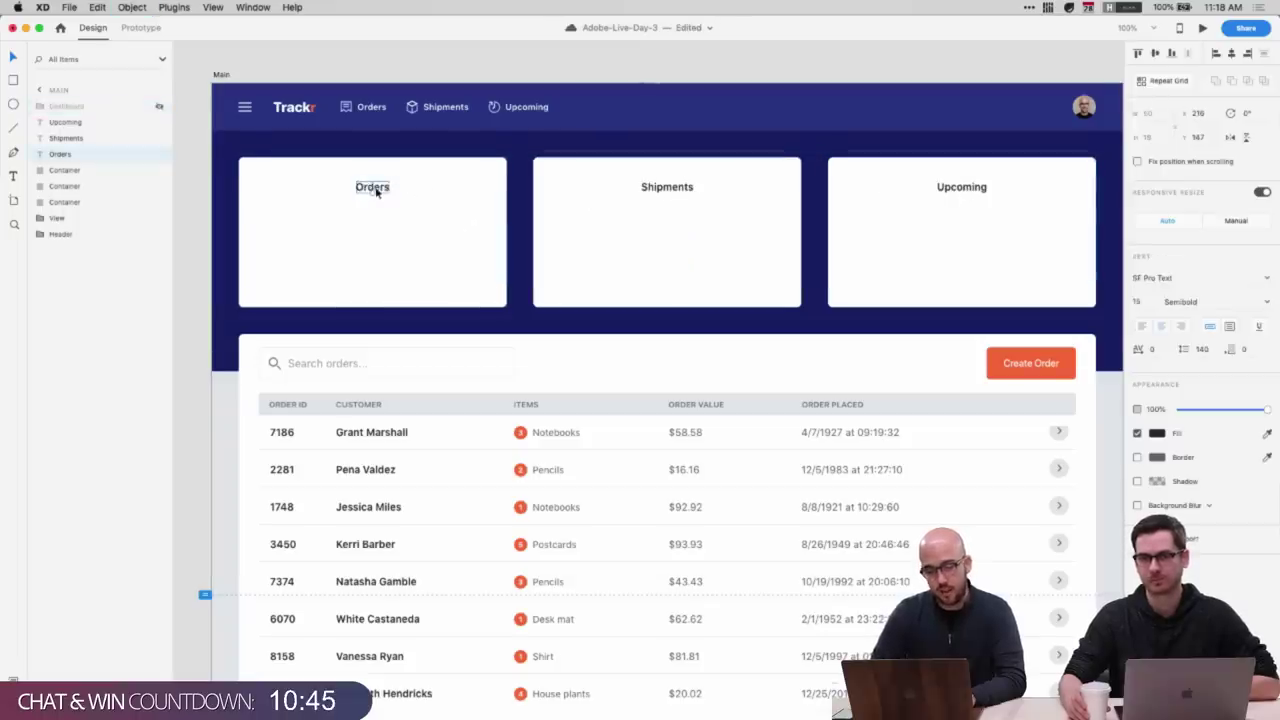
pyautogui.moveTo(376, 192)
pyautogui.mouseDown()
pyautogui.moveTo(354, 196)
pyautogui.moveTo(376, 192)
pyautogui.mouseUp()
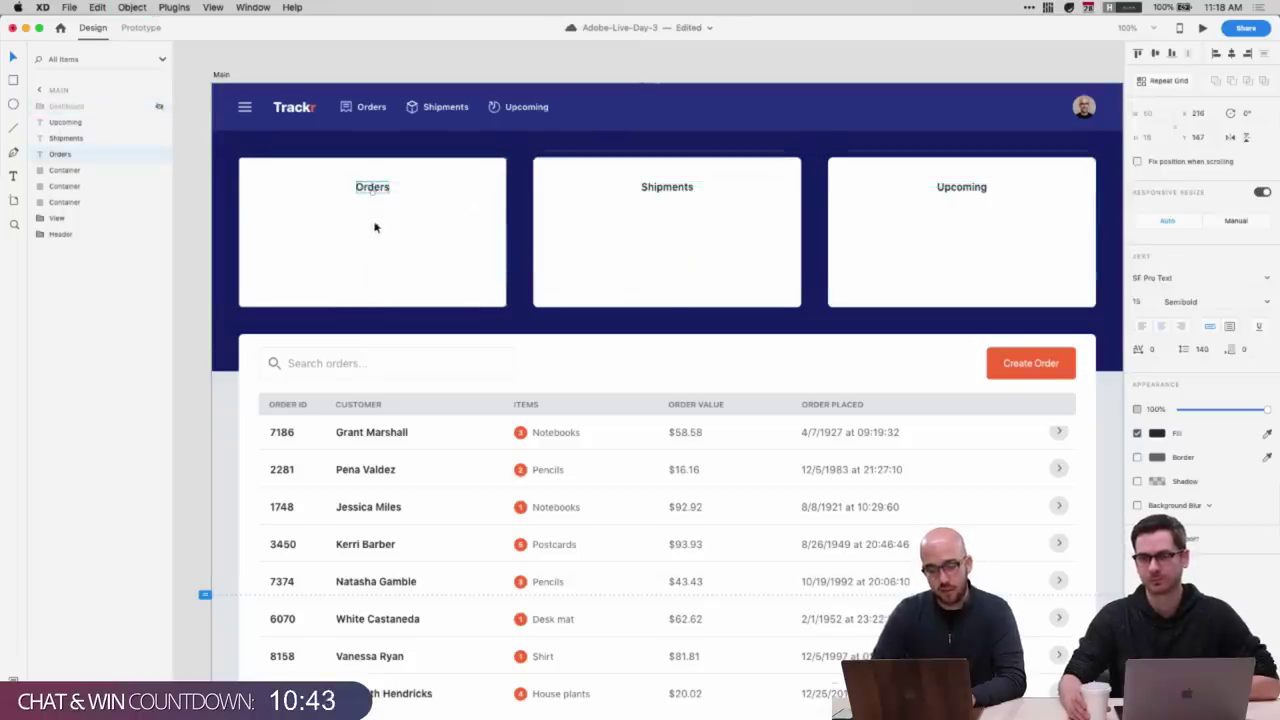
pyautogui.press('t')
pyautogui.click(453, 258)
pyautogui.write('27')
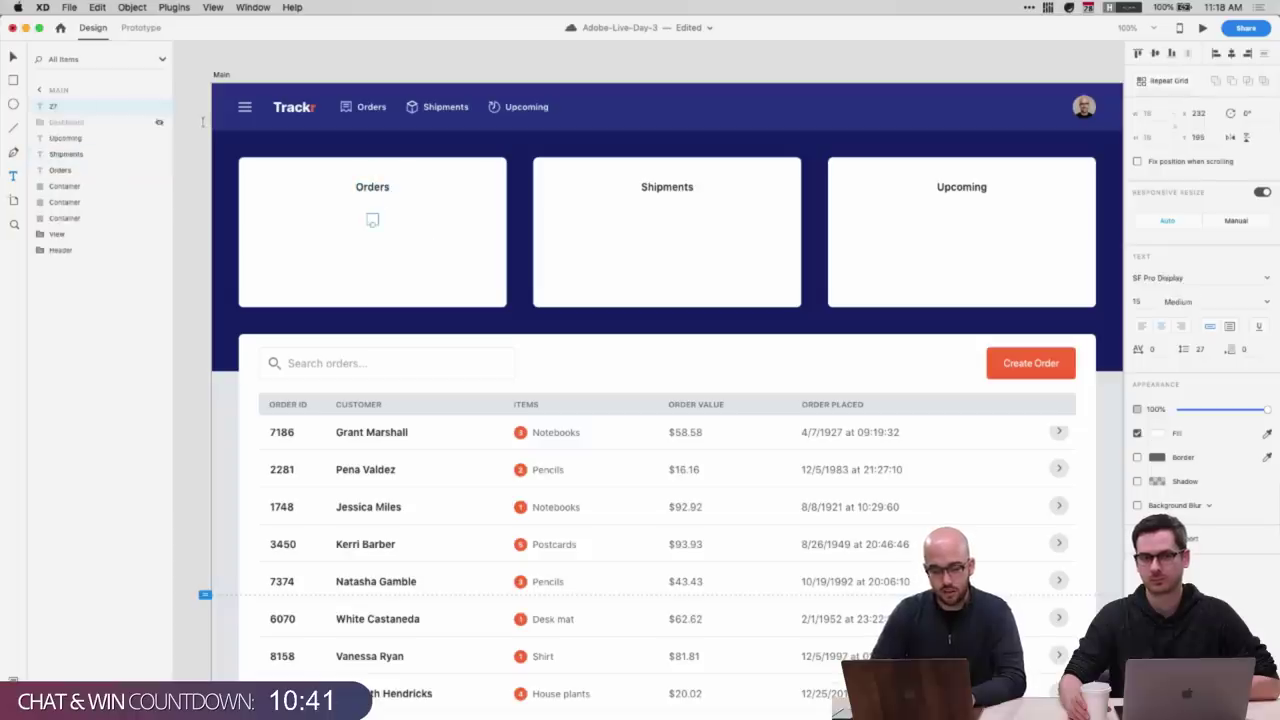
pyautogui.click(1156, 433)
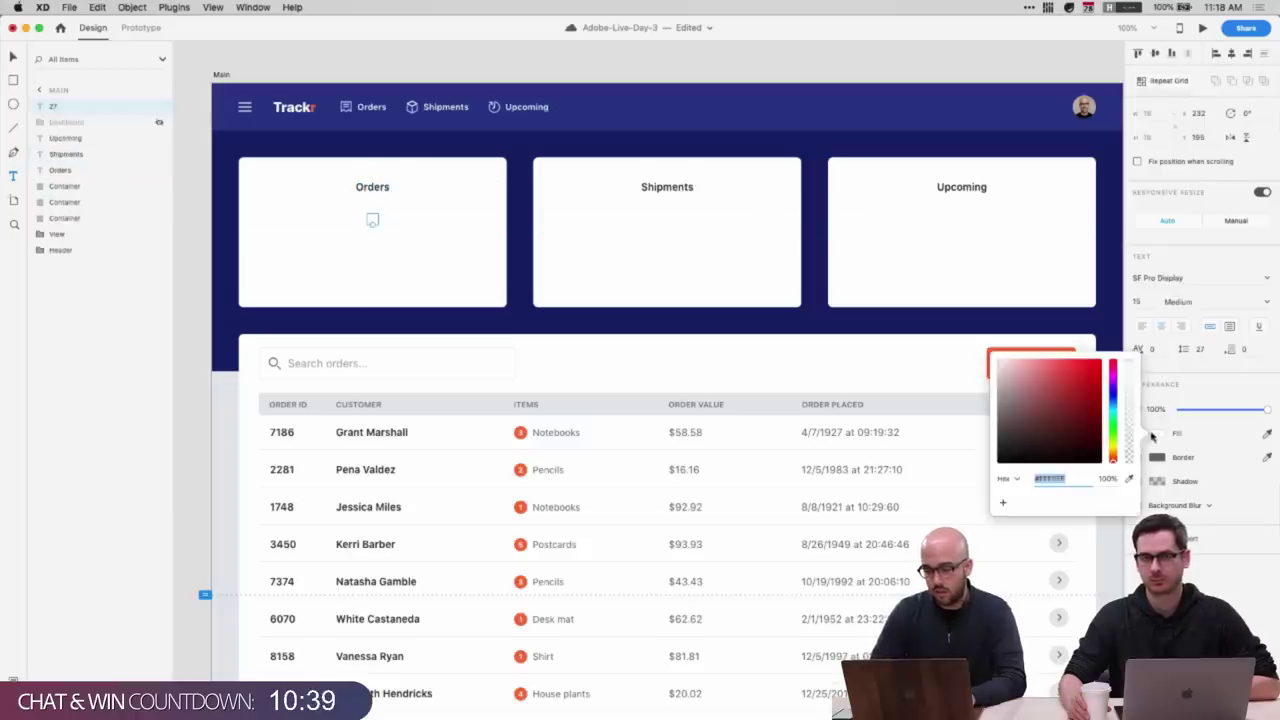
pyautogui.click(985, 464)
pyautogui.click(1153, 438)
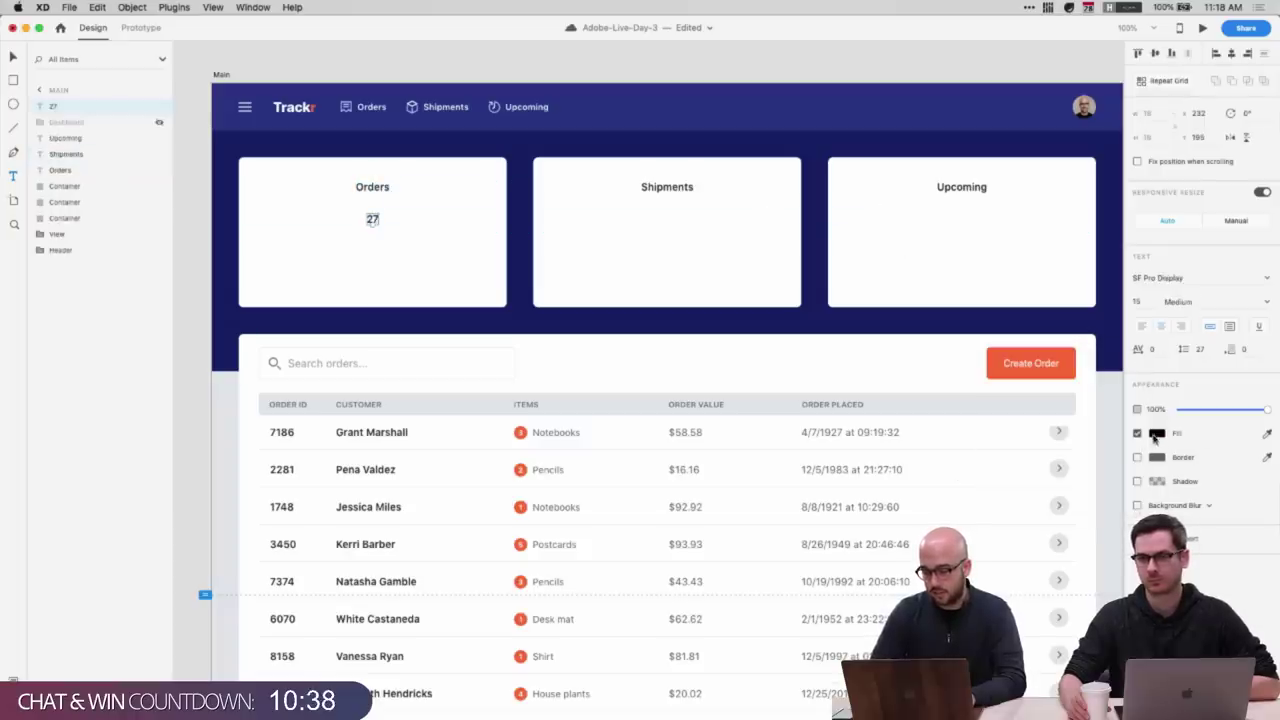
# - Set the 27 text's font size to 75 and its weight to Thin
pyautogui.click(1141, 304)
pyautogui.hotkey('shift', 'Up')
pyautogui.hotkey('shift', 'Up')
pyautogui.hotkey('shift', 'Up')
pyautogui.hotkey('shift', 'Up')
pyautogui.hotkey('shift', 'Up')
pyautogui.hotkey('shift', 'Up')
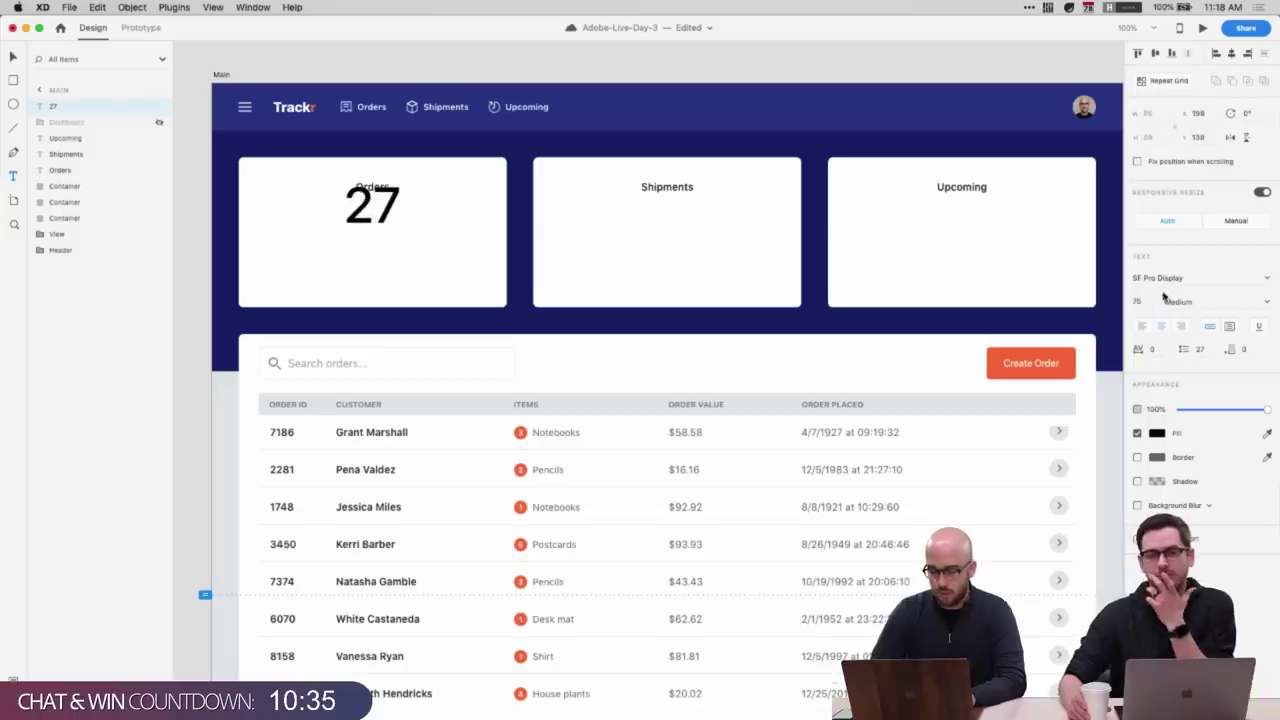
pyautogui.click(1267, 302)
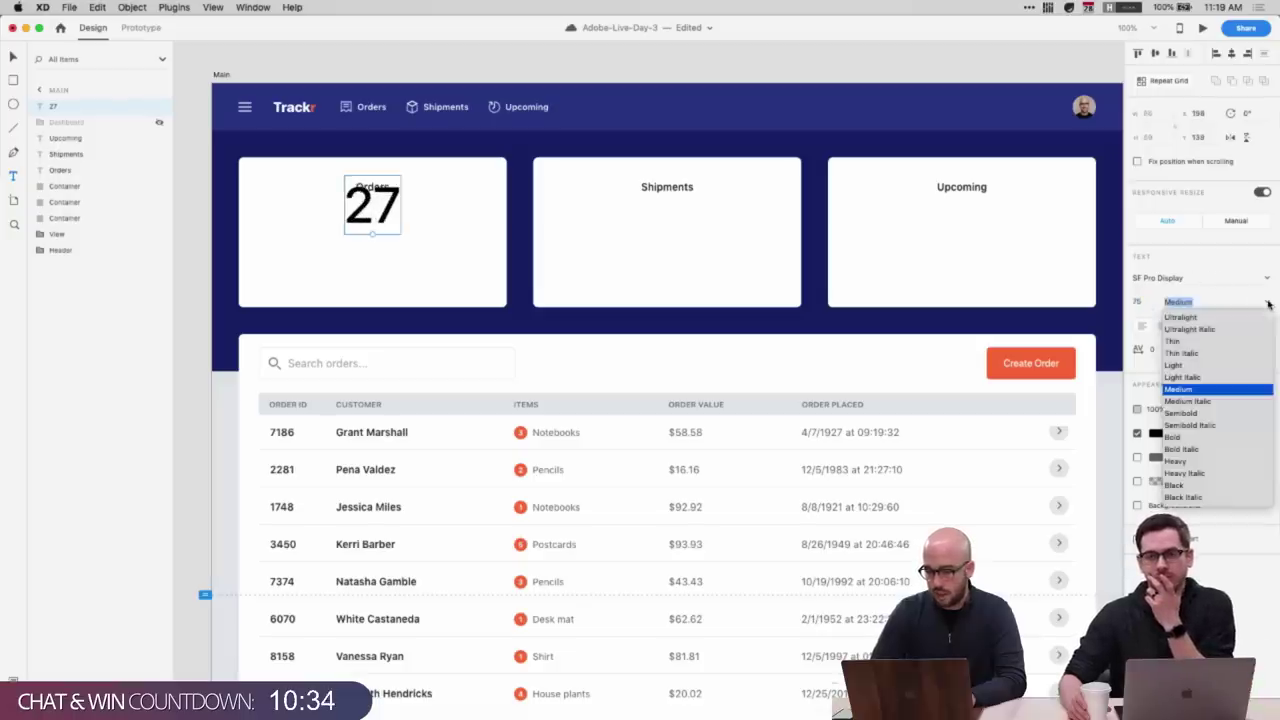
pyautogui.click(1187, 341)
# - Move the 27 down to X 201, Y 165 so it sits centred beneath the Orders label
pyautogui.click(420, 203)
pyautogui.press('Escape')
pyautogui.press('Delete')
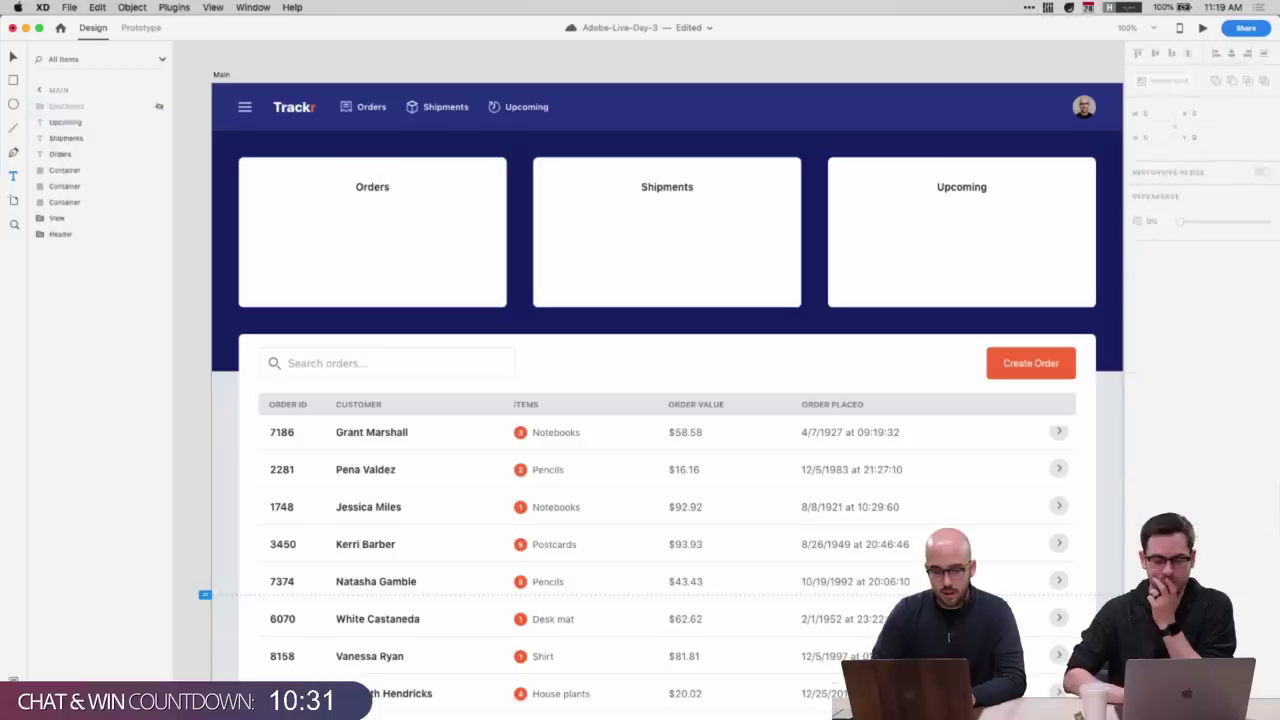
pyautogui.press('super+z')
pyautogui.moveTo(383, 217); pyautogui.dragTo(381, 235)
pyautogui.click(406, 74)
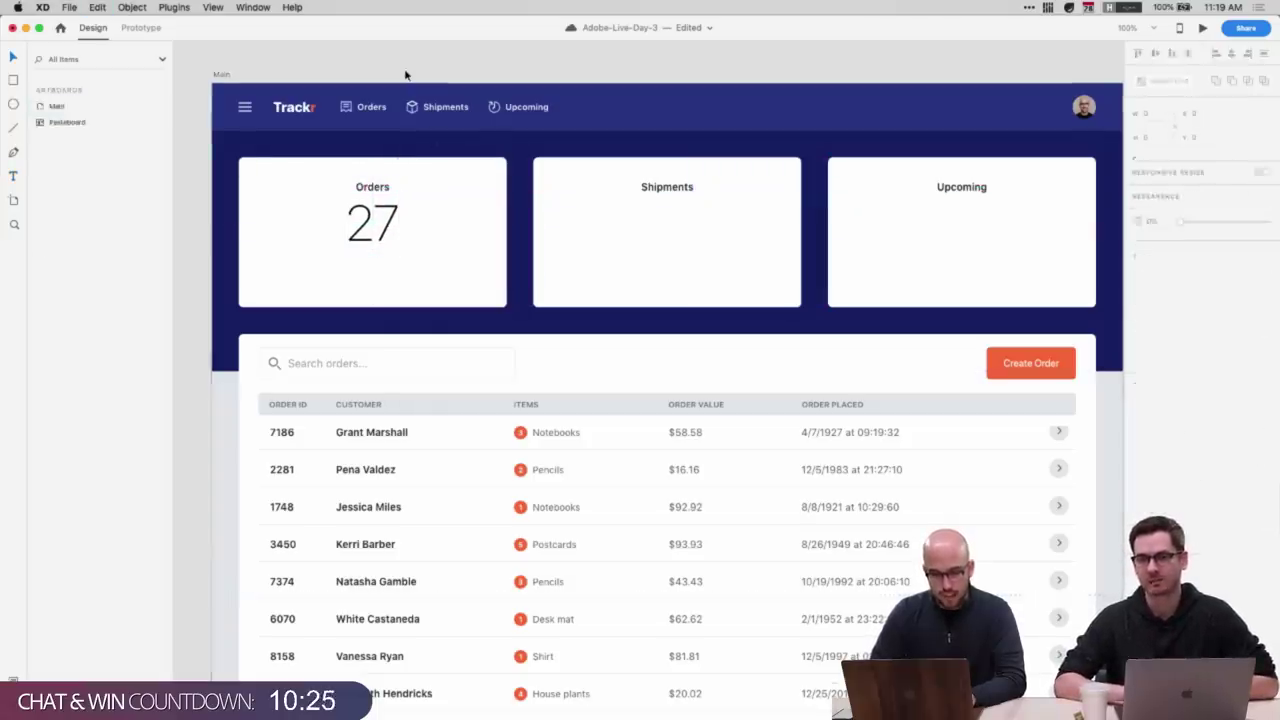
# - Nudge the Orders, Shipments and Upcoming labels up together to Y 144
pyautogui.hscroll(1, 406, 74)
pyautogui.click(364, 184)
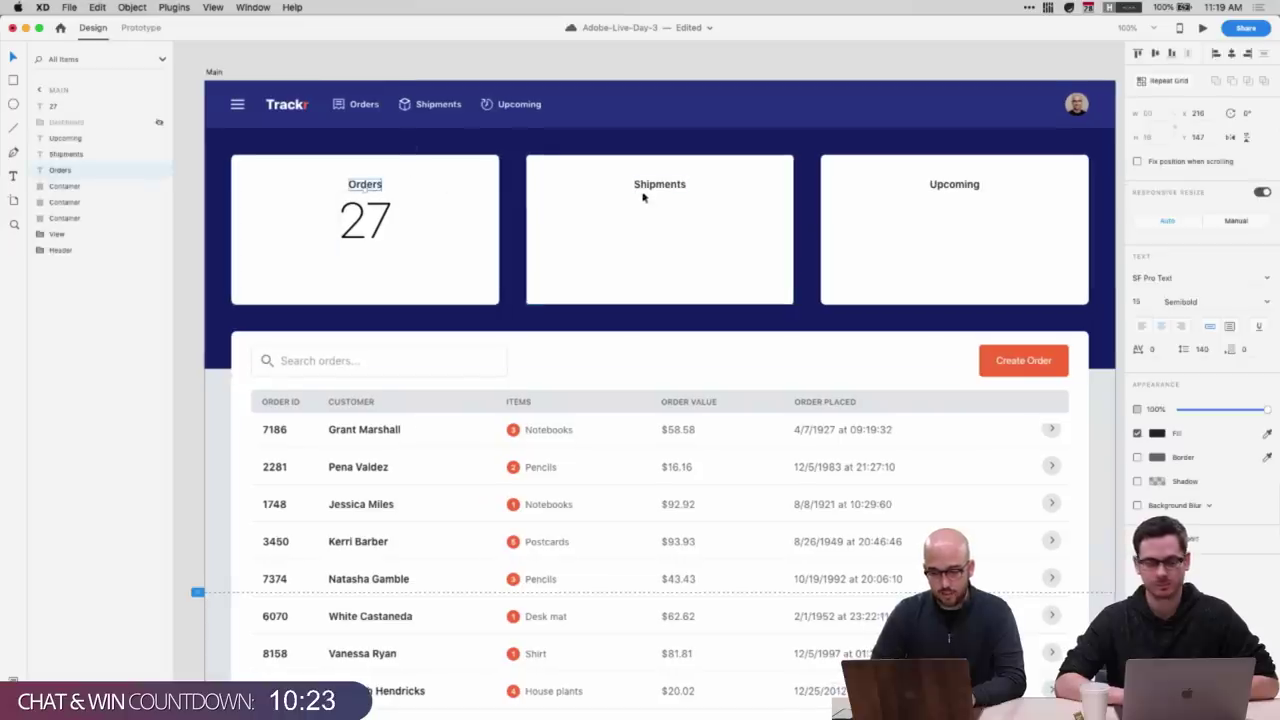
pyautogui.keyDown('shift'); pyautogui.click(650, 184); pyautogui.keyUp('shift')
pyautogui.keyDown('shift'); pyautogui.click(970, 187); pyautogui.keyUp('shift')
pyautogui.hotkey('shift', 'Up')
pyautogui.press('super+z')
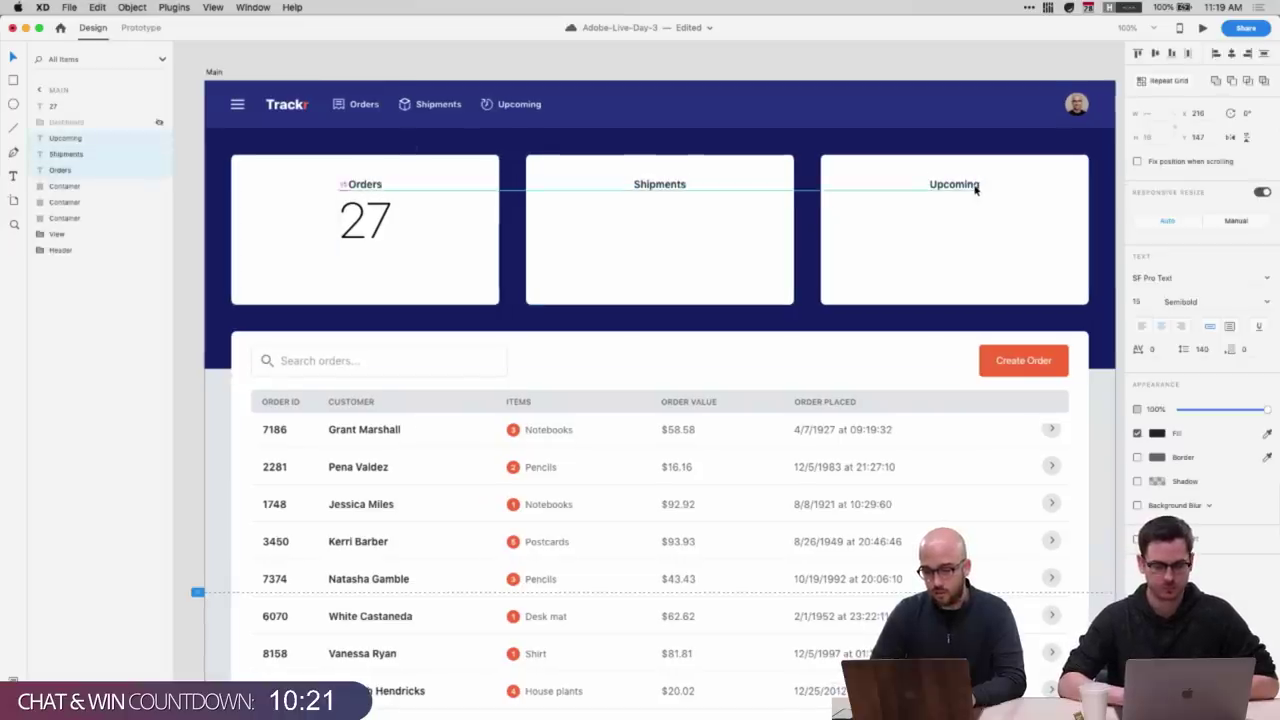
pyautogui.press('Up')
pyautogui.press('Up')
pyautogui.press('Up')
# - Deselect everything and save the document
pyautogui.click(365, 220)
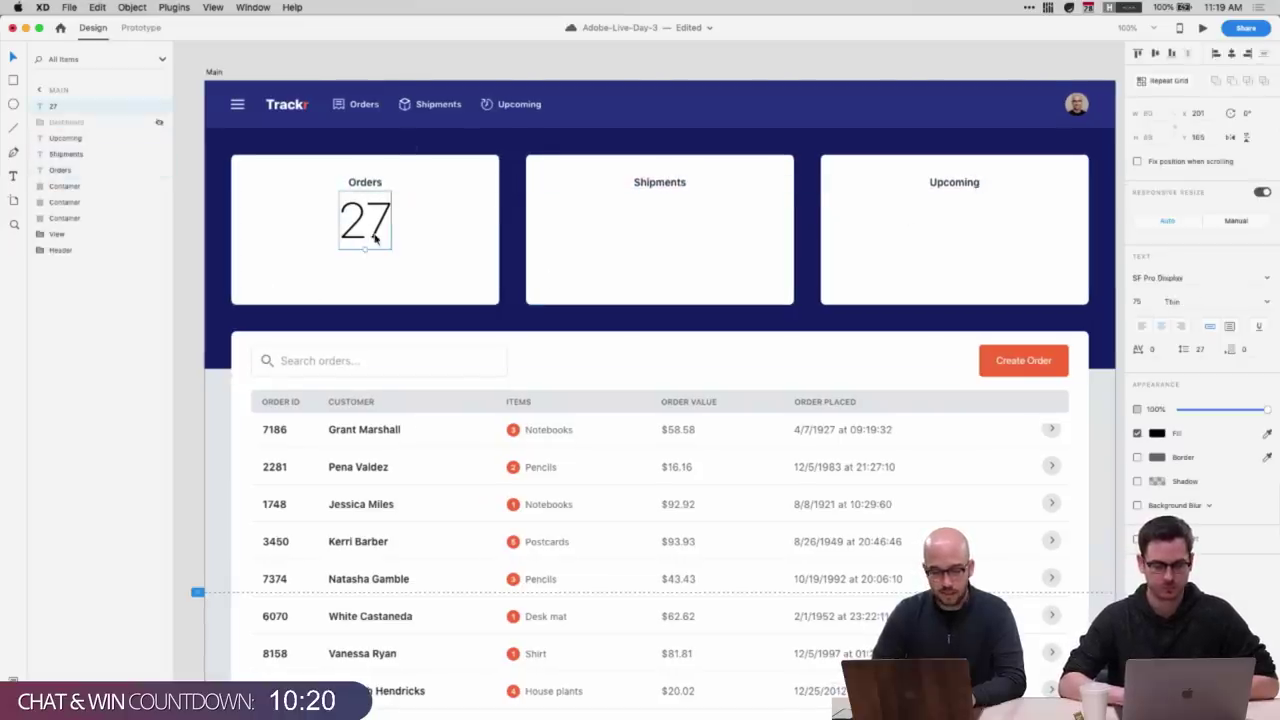
pyautogui.click(400, 60)
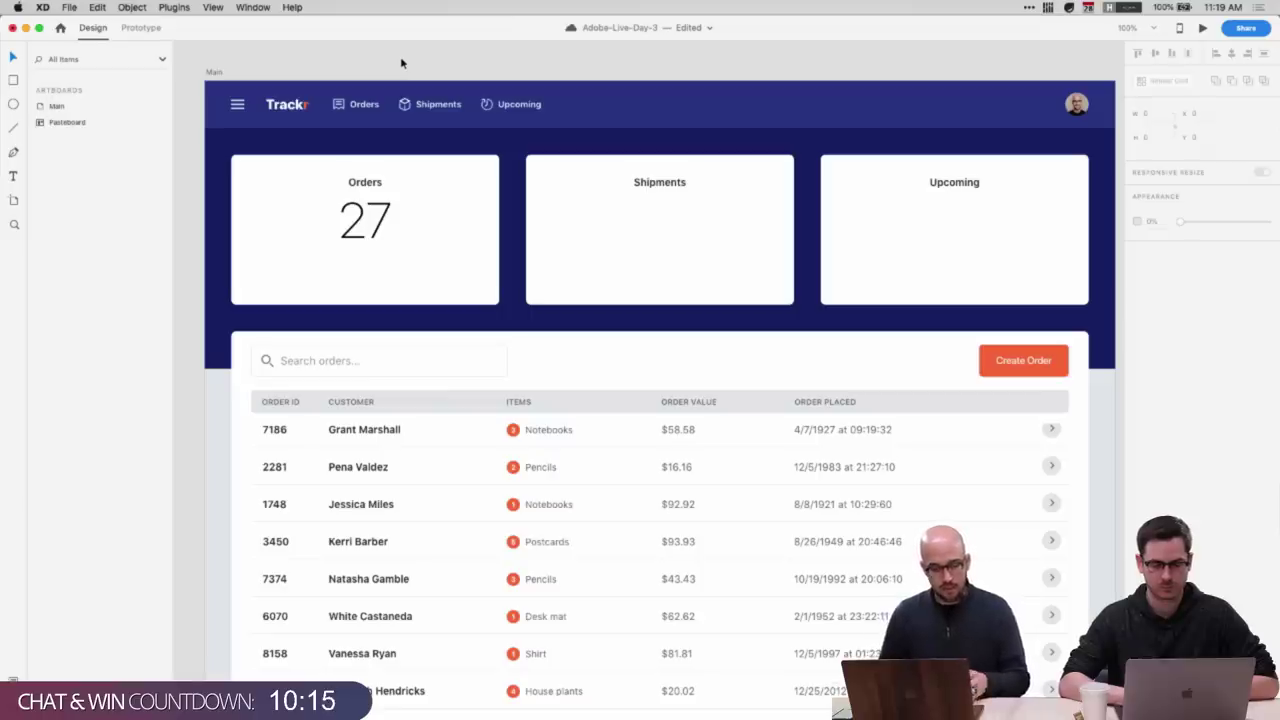
pyautogui.press('super+s')
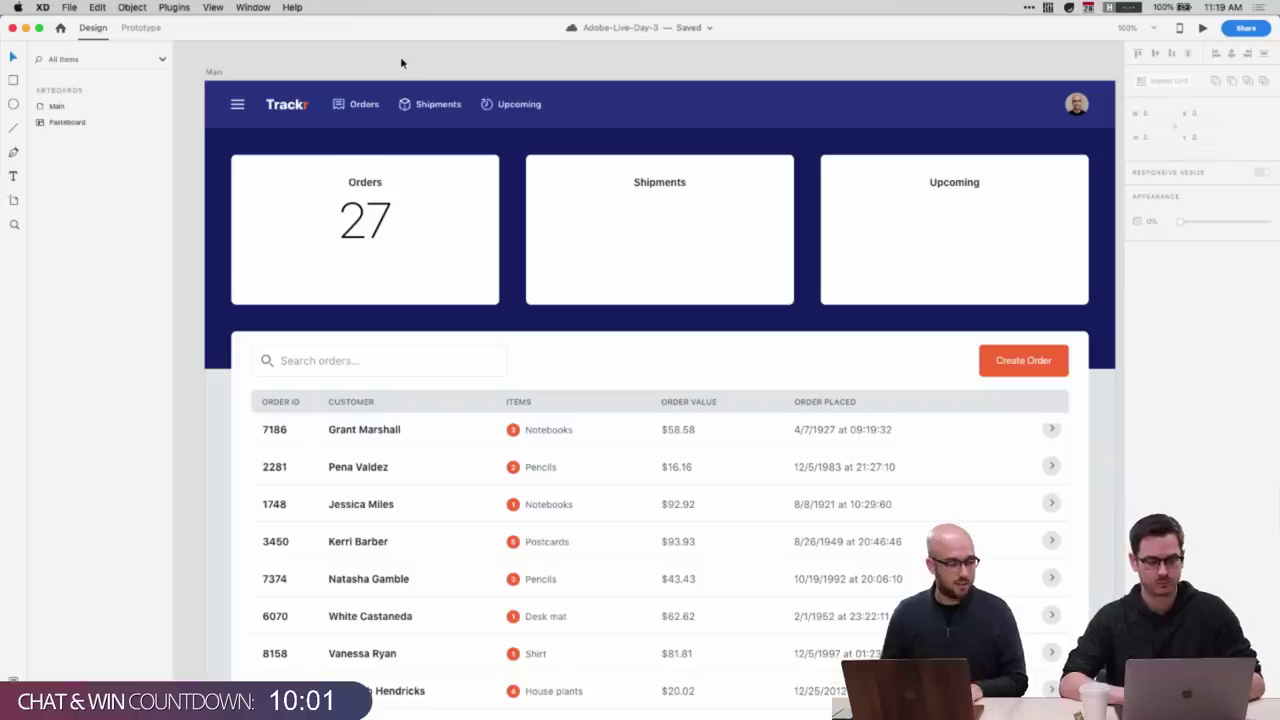
pyautogui.click(362, 220)
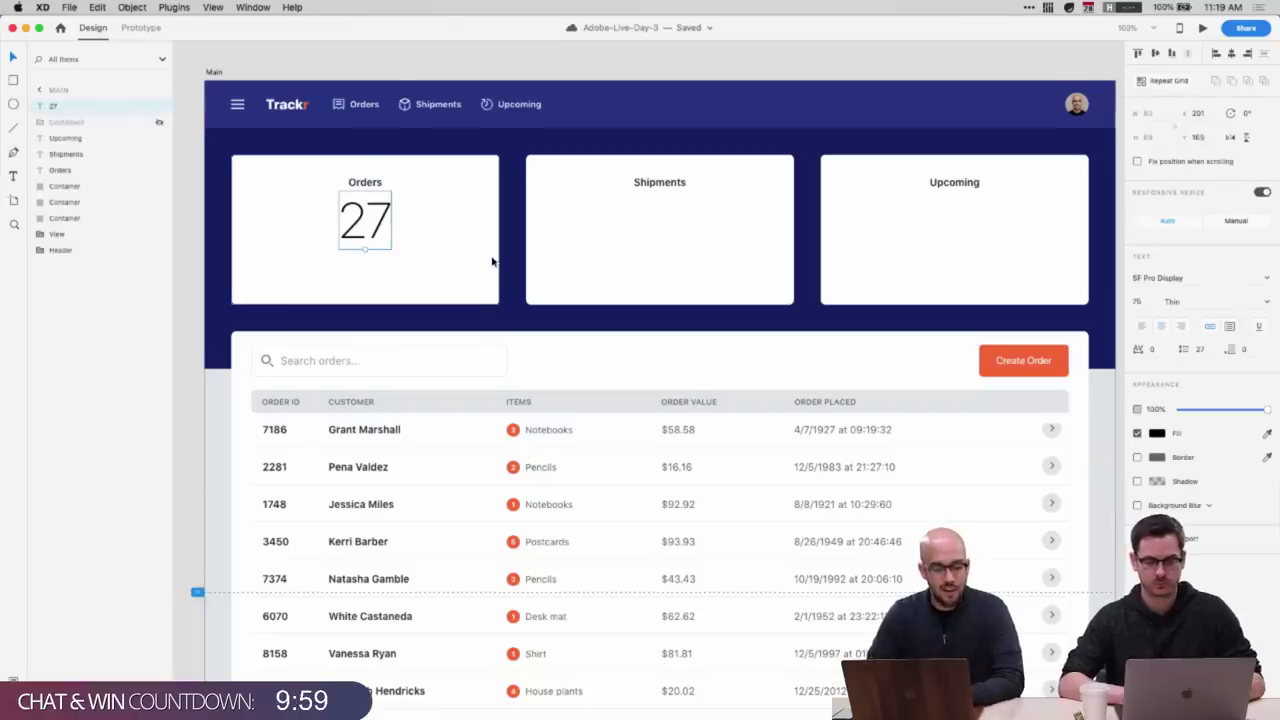
pyautogui.moveTo(360, 218); pyautogui.dragTo(310, 226)
pyautogui.press('Delete')
pyautogui.click(380, 214)
pyautogui.keyDown('shift'); pyautogui.click(371, 184); pyautogui.keyUp('shift')
pyautogui.press('super+z')
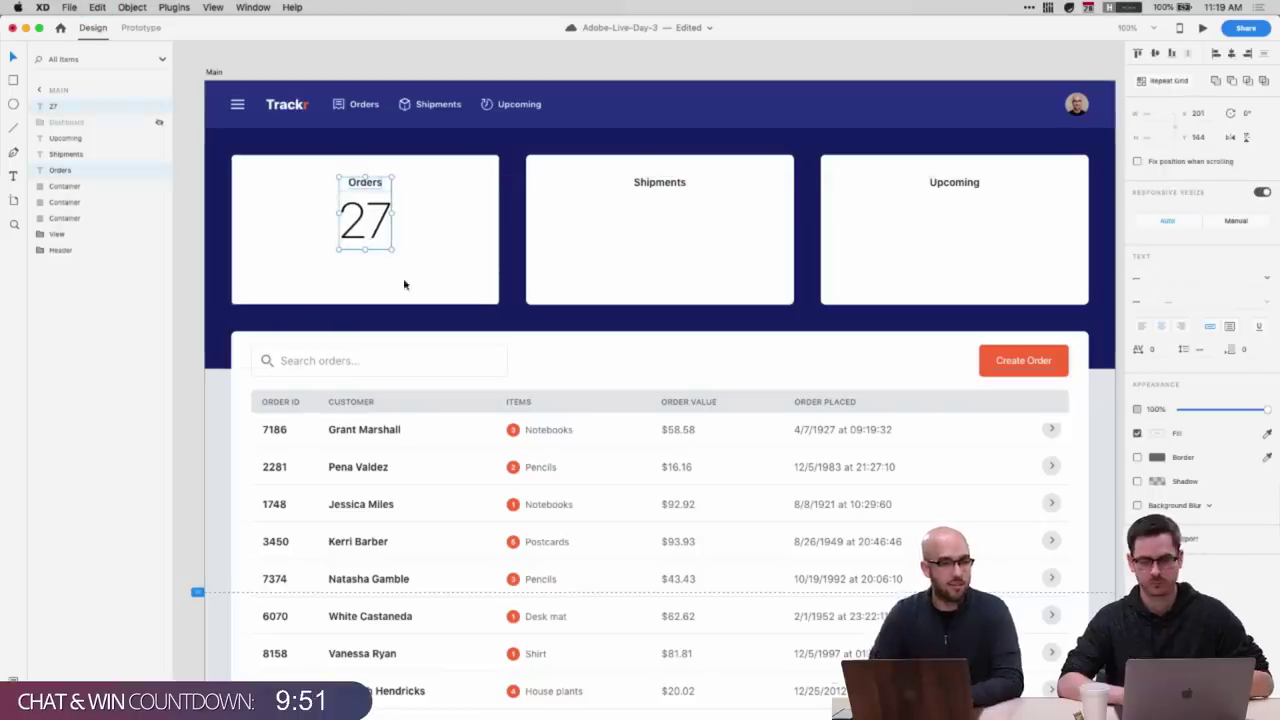
pyautogui.click(394, 346)
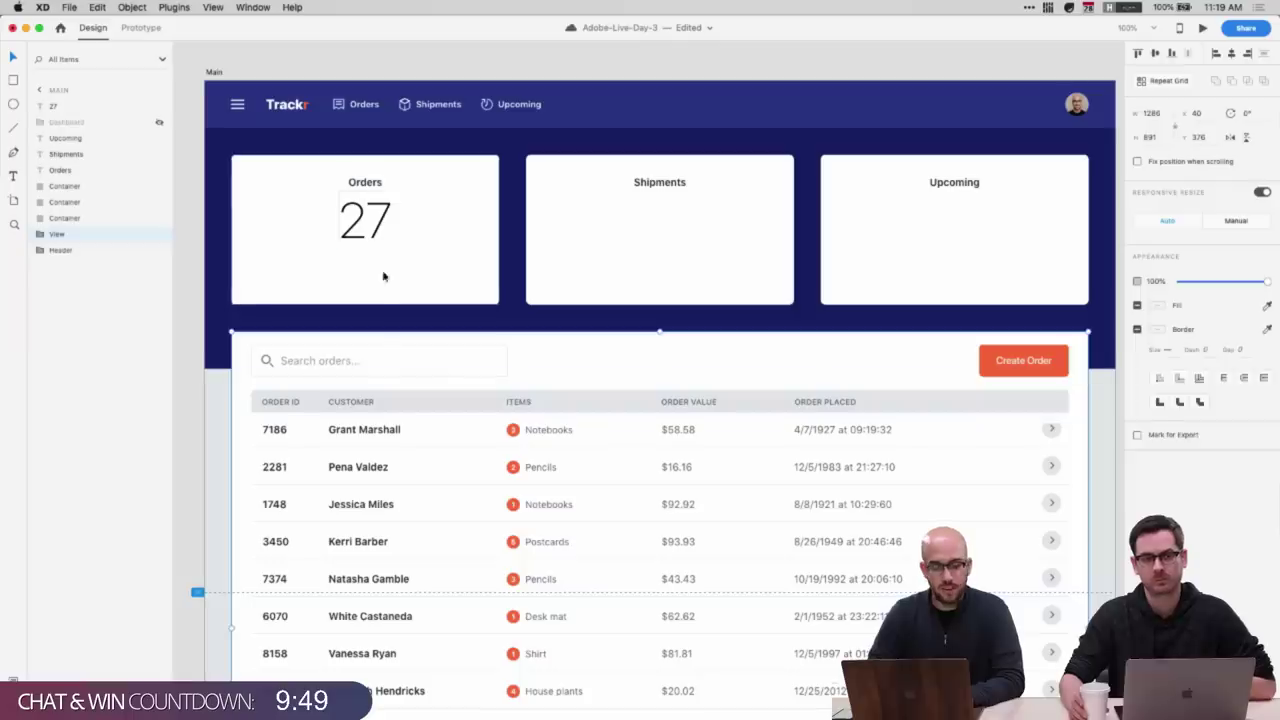
# - Apply the Orange Primary colour to the 27 and move it down with the Orders label so the label sits at Y 169
pyautogui.click(371, 226)
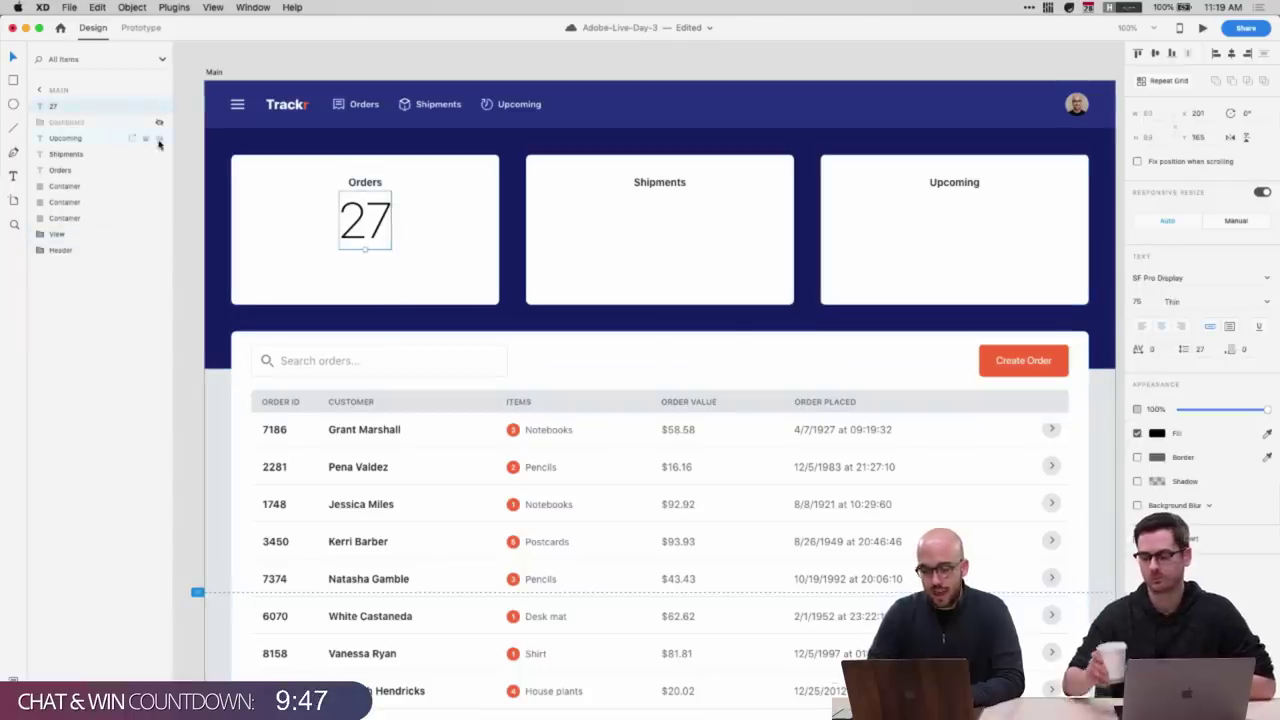
pyautogui.click(14, 665)
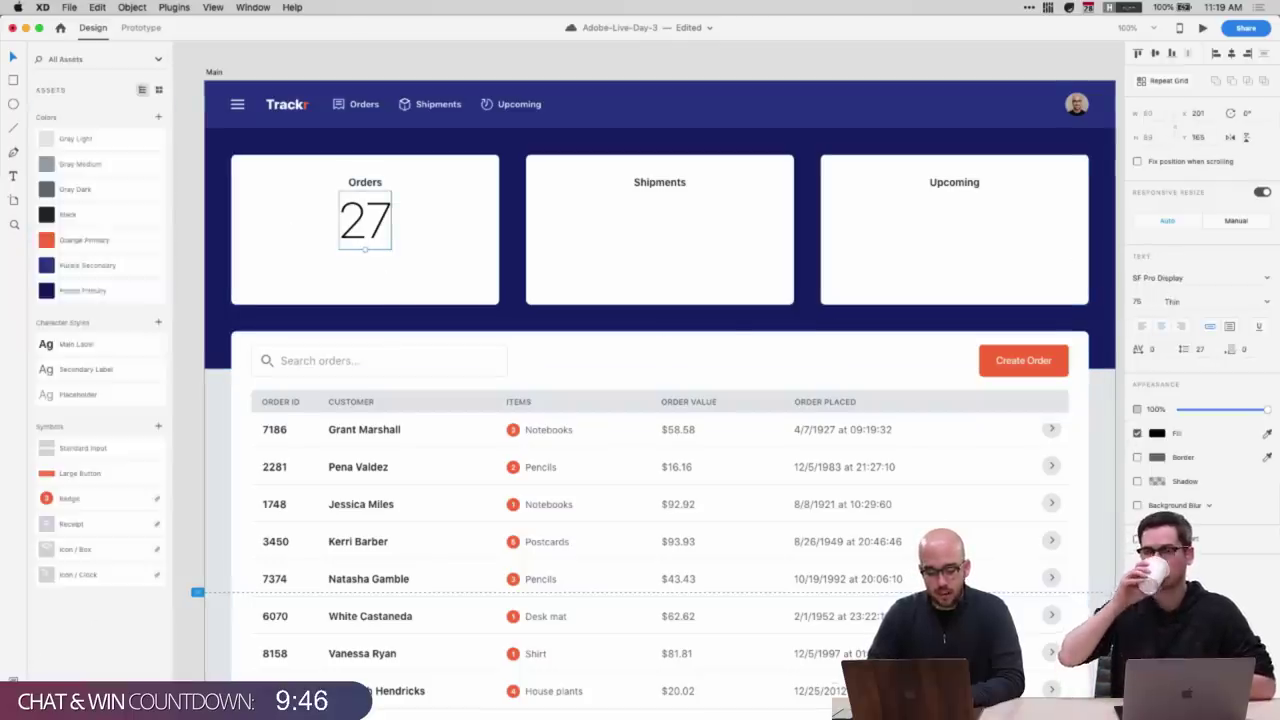
pyautogui.click(71, 240)
pyautogui.keyDown('shift'); pyautogui.click(365, 182); pyautogui.keyUp('shift')
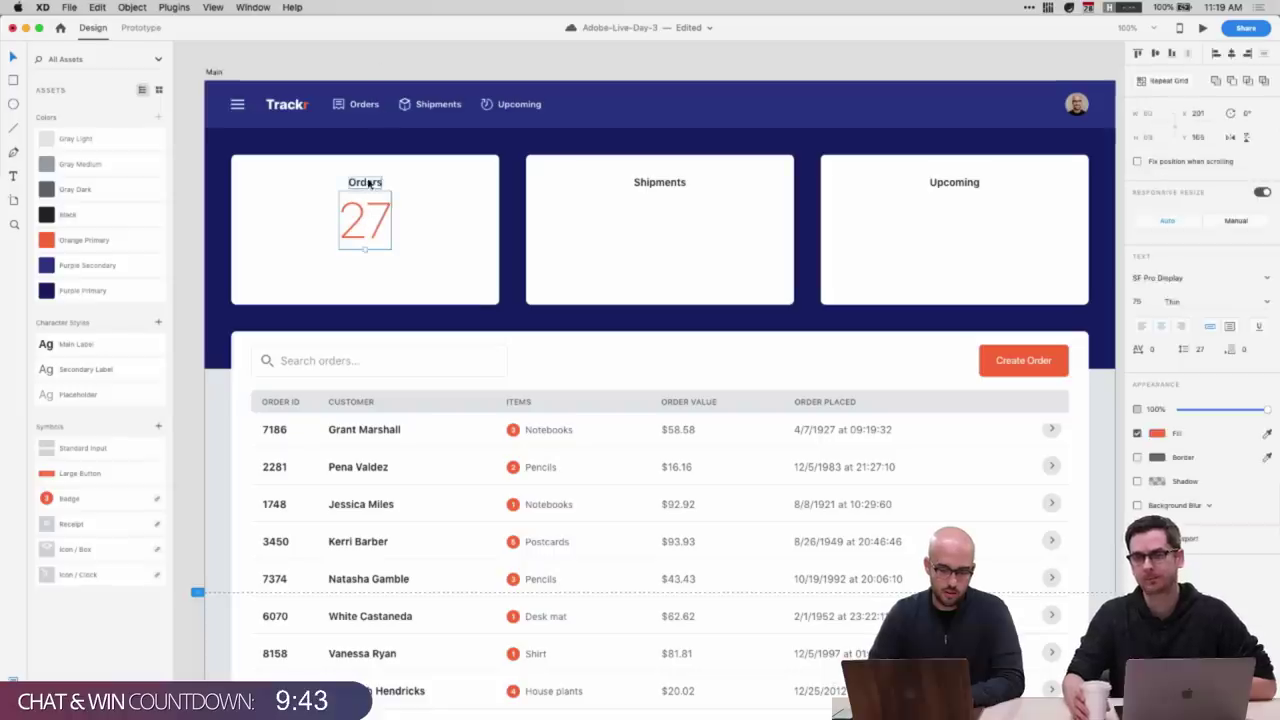
pyautogui.moveTo(365, 233); pyautogui.dragTo(363, 257)
# - Delete the Shipments and Upcoming labels from the second and third cards
pyautogui.keyDown('shift'); pyautogui.click(945, 180); pyautogui.keyUp('shift')
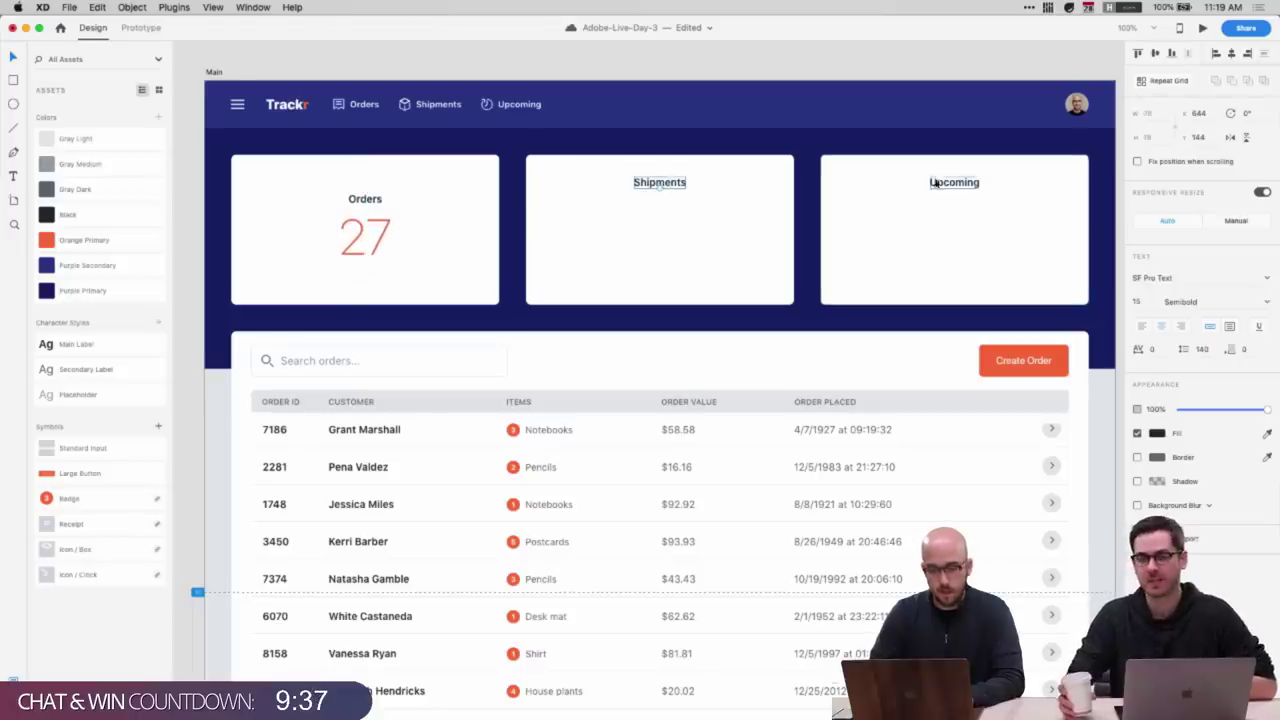
pyautogui.press('BackSpace')
pyautogui.click(378, 228)
pyautogui.keyDown('shift'); pyautogui.click(366, 200); pyautogui.keyUp('shift')
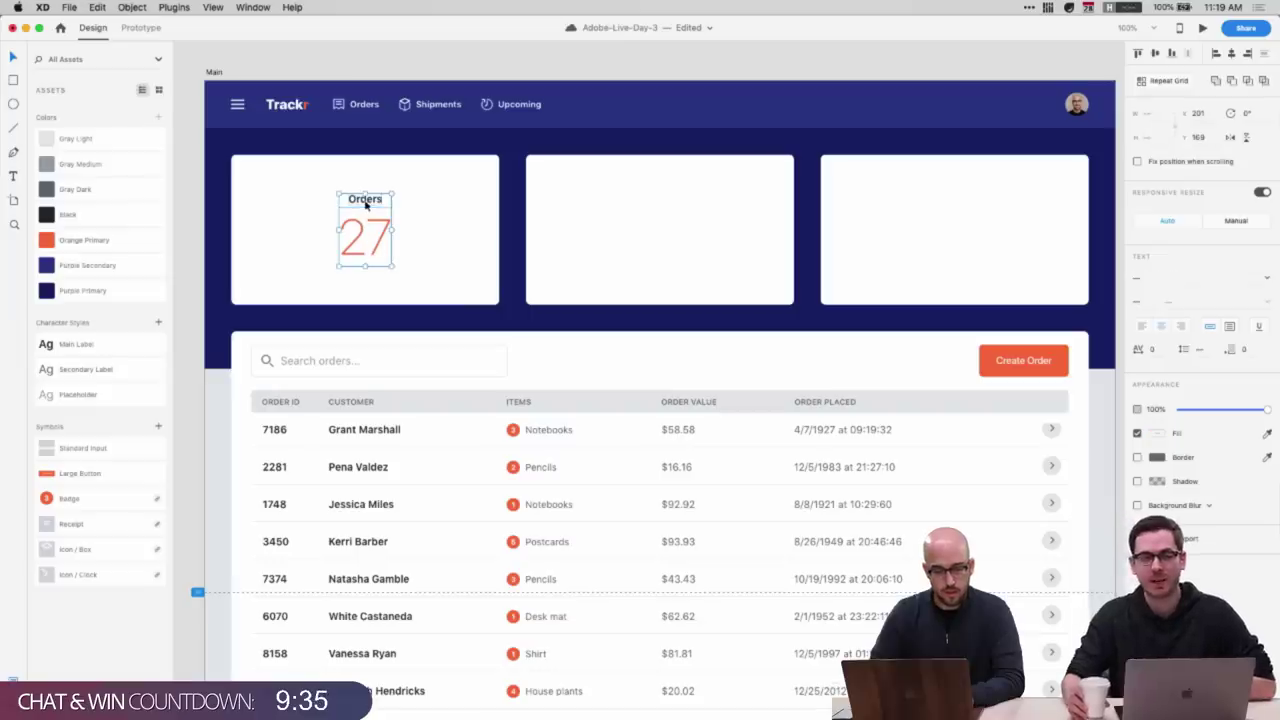
pyautogui.press('super+y')
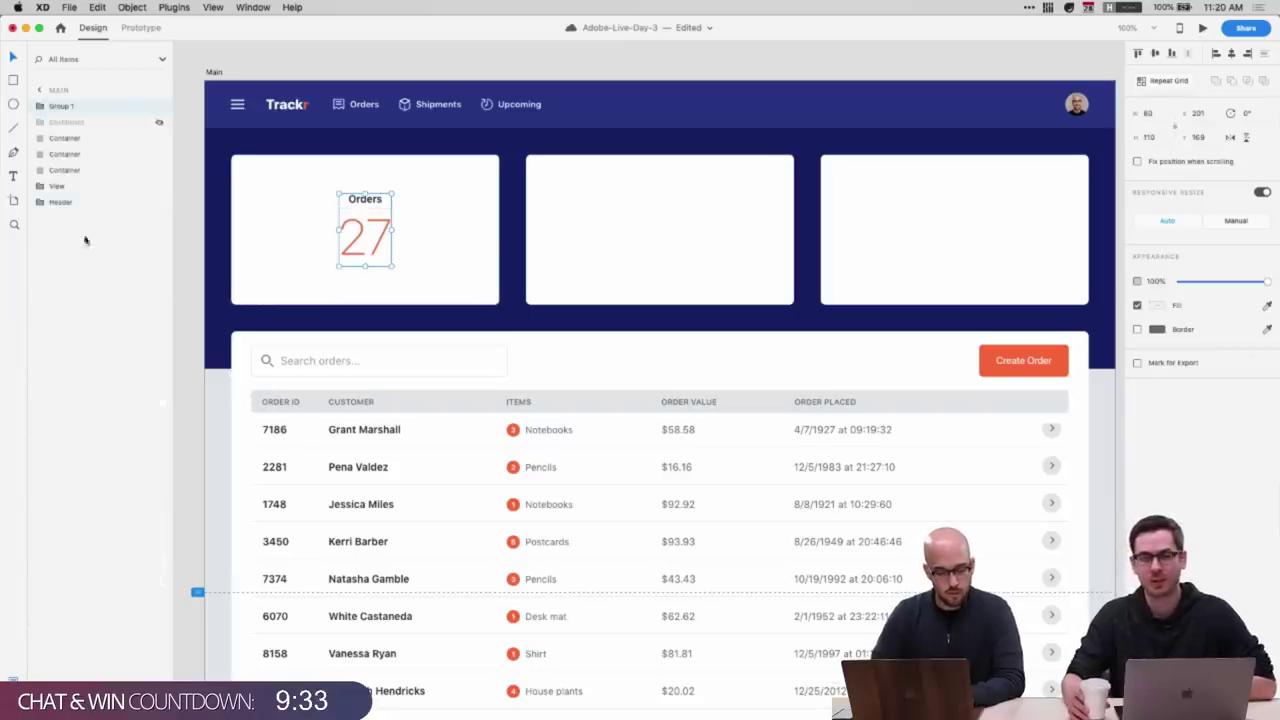
pyautogui.press('super+shift+g')
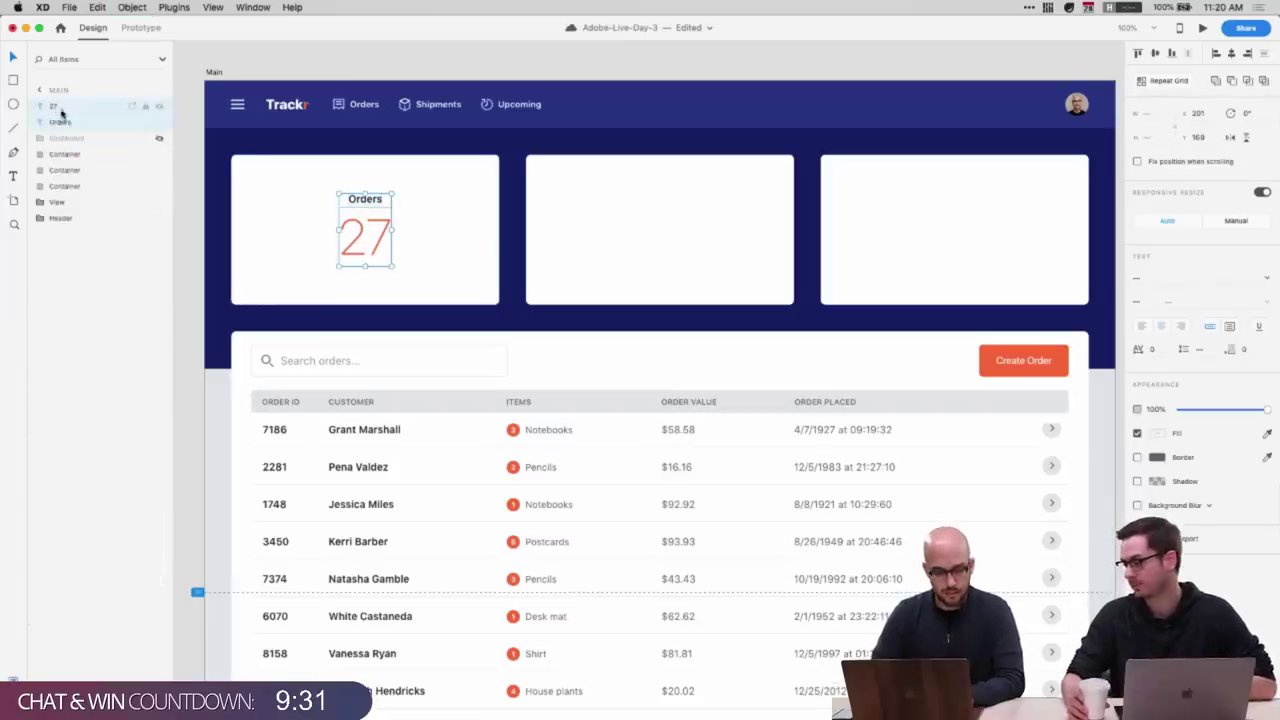
# - Move the hidden Dashboard group above the label layers and group the first card's Container with its Orders label and 27
pyautogui.moveTo(60, 141); pyautogui.dragTo(60, 149)
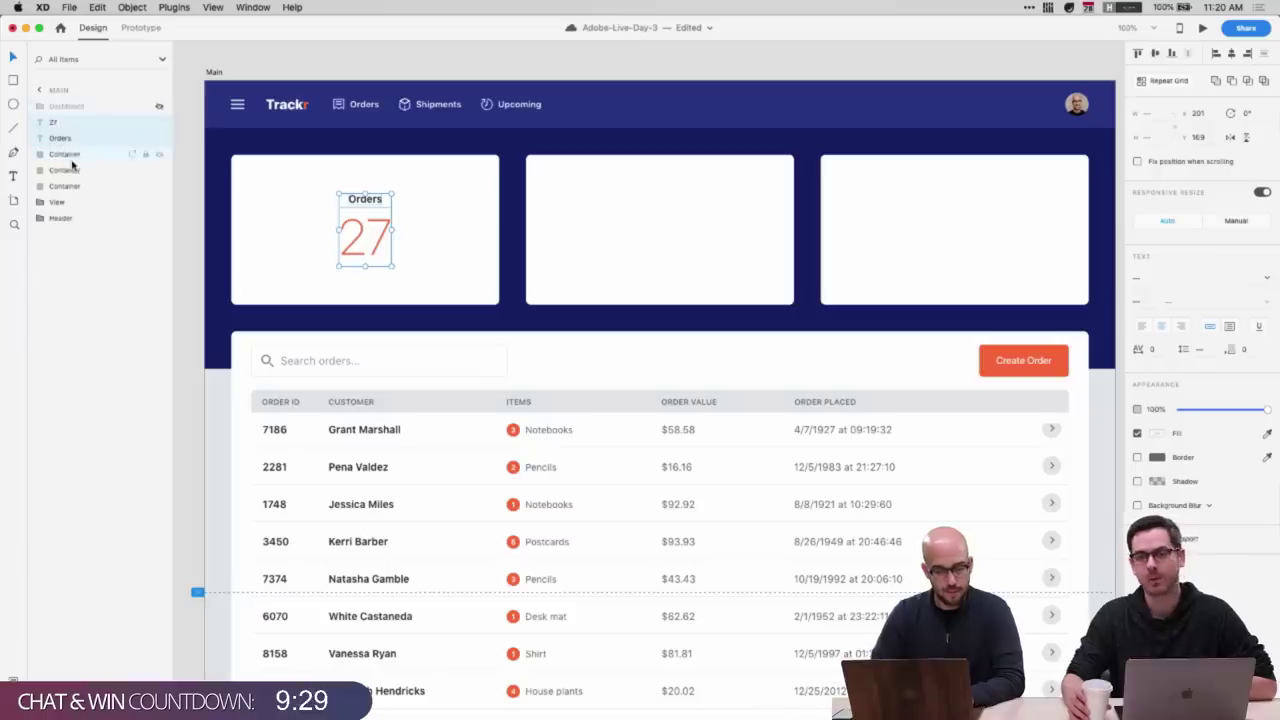
pyautogui.click(71, 158)
pyautogui.click(320, 200)
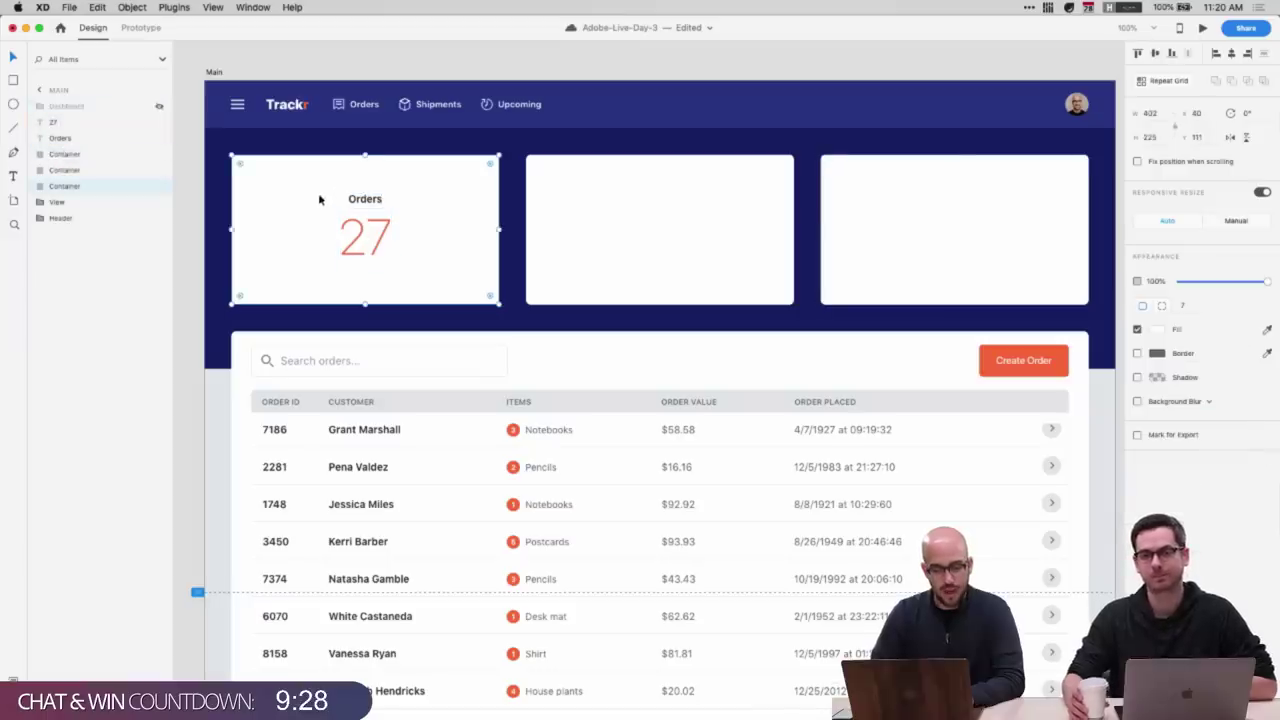
pyautogui.click(58, 138)
pyautogui.keyDown('shift'); pyautogui.click(60, 123); pyautogui.keyUp('shift')
pyautogui.press('super+g')
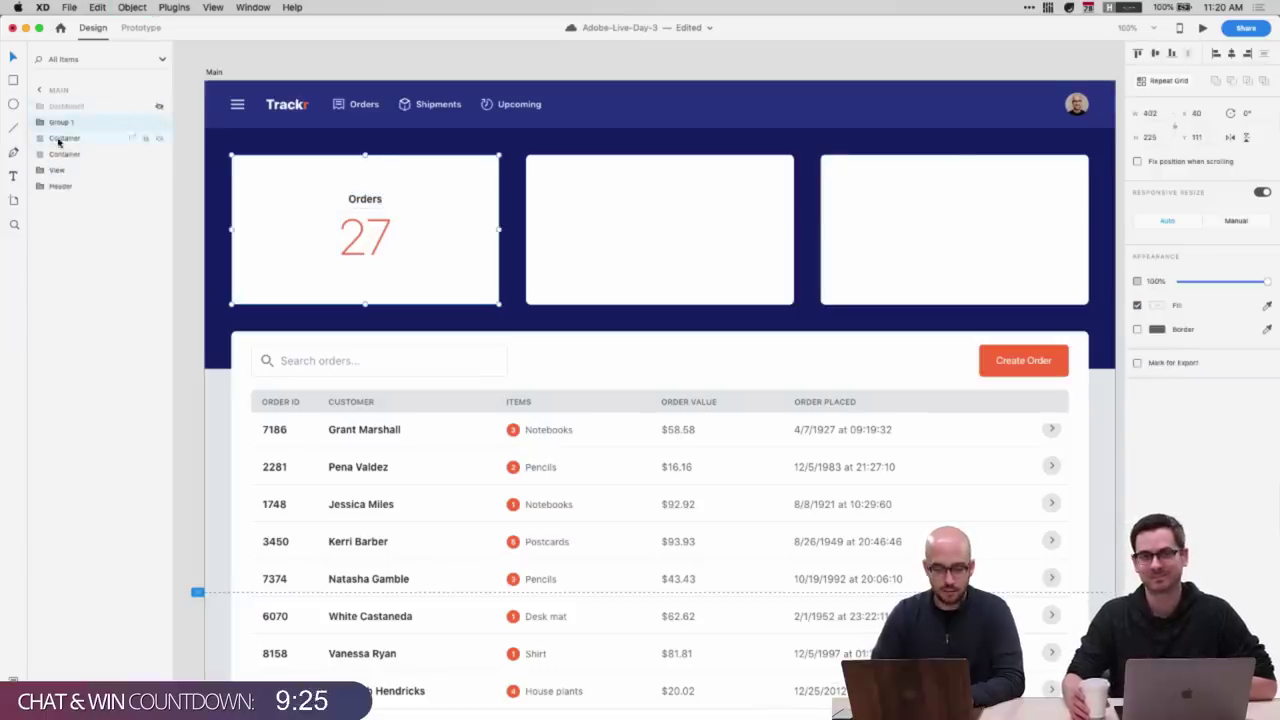
# - Rename the first card's group, holding the Orders label and the 27, as Orders Panel
pyautogui.click(62, 154)
pyautogui.keyDown('shift'); pyautogui.click(60, 138); pyautogui.keyUp('shift')
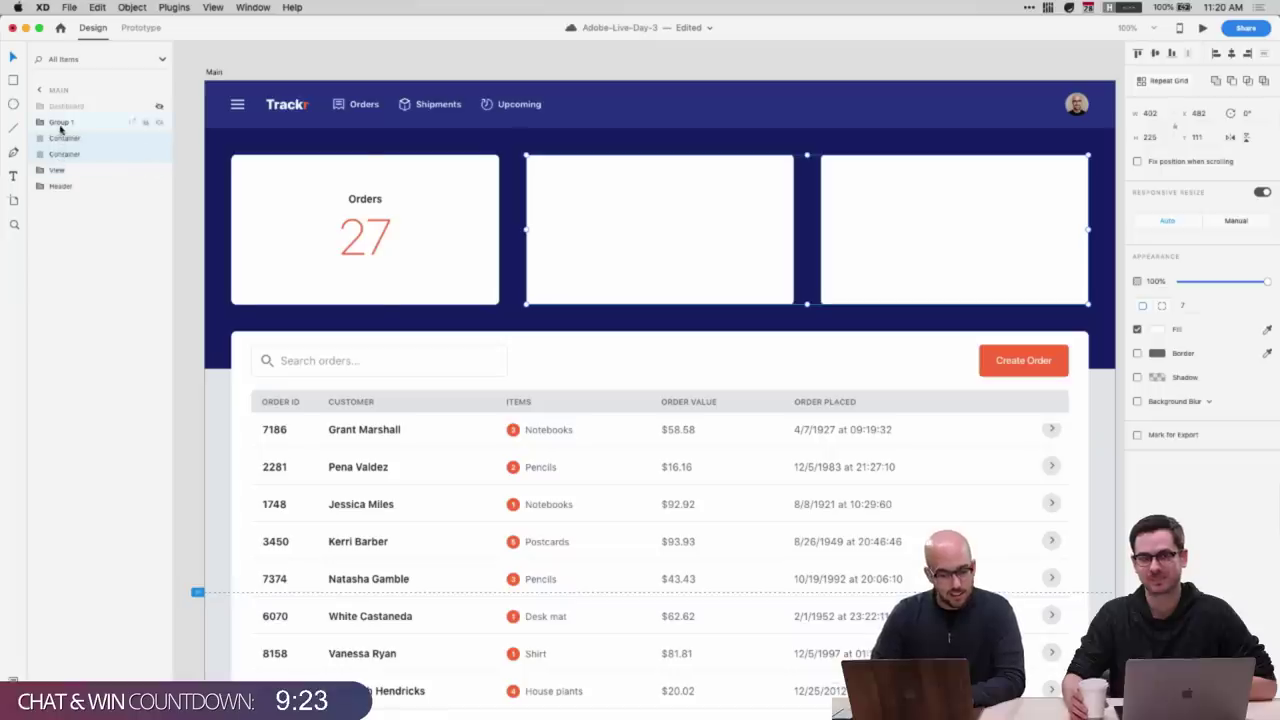
pyautogui.click(60, 124)
pyautogui.click(40, 123)
pyautogui.doubleClick(69, 123)
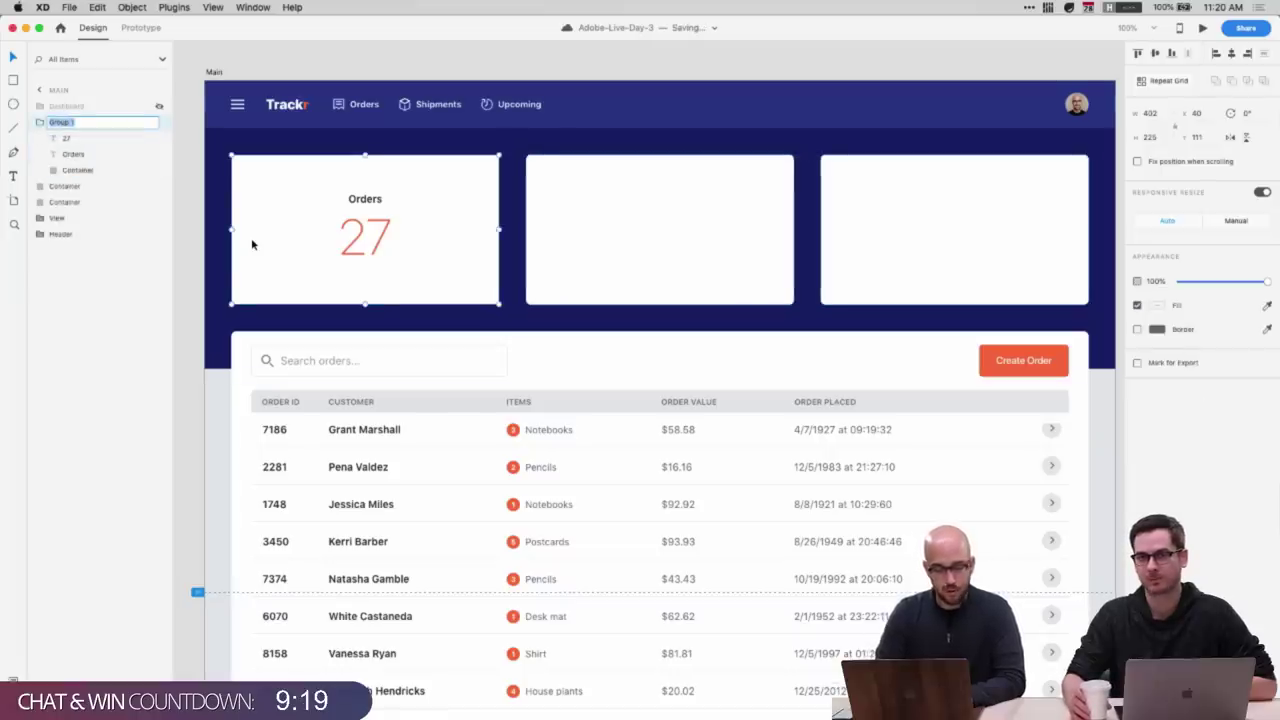
pyautogui.write('O')
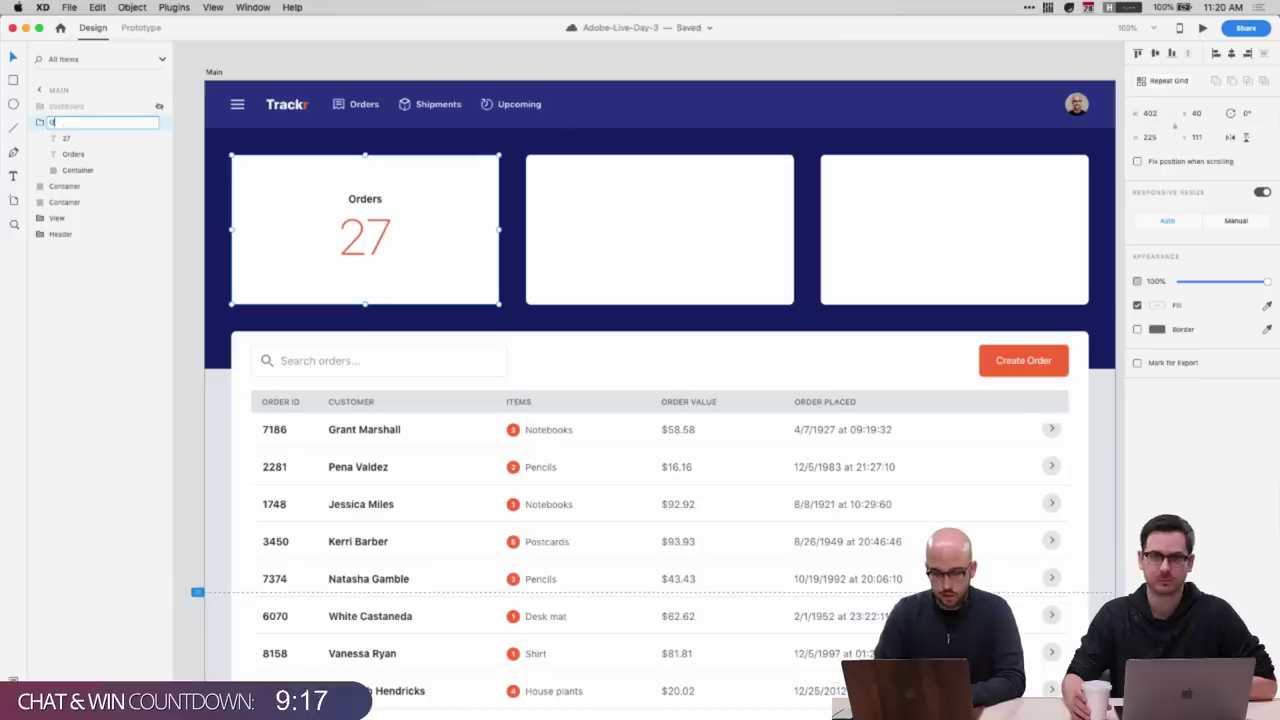
pyautogui.write('rders Panel')
pyautogui.press('Return')
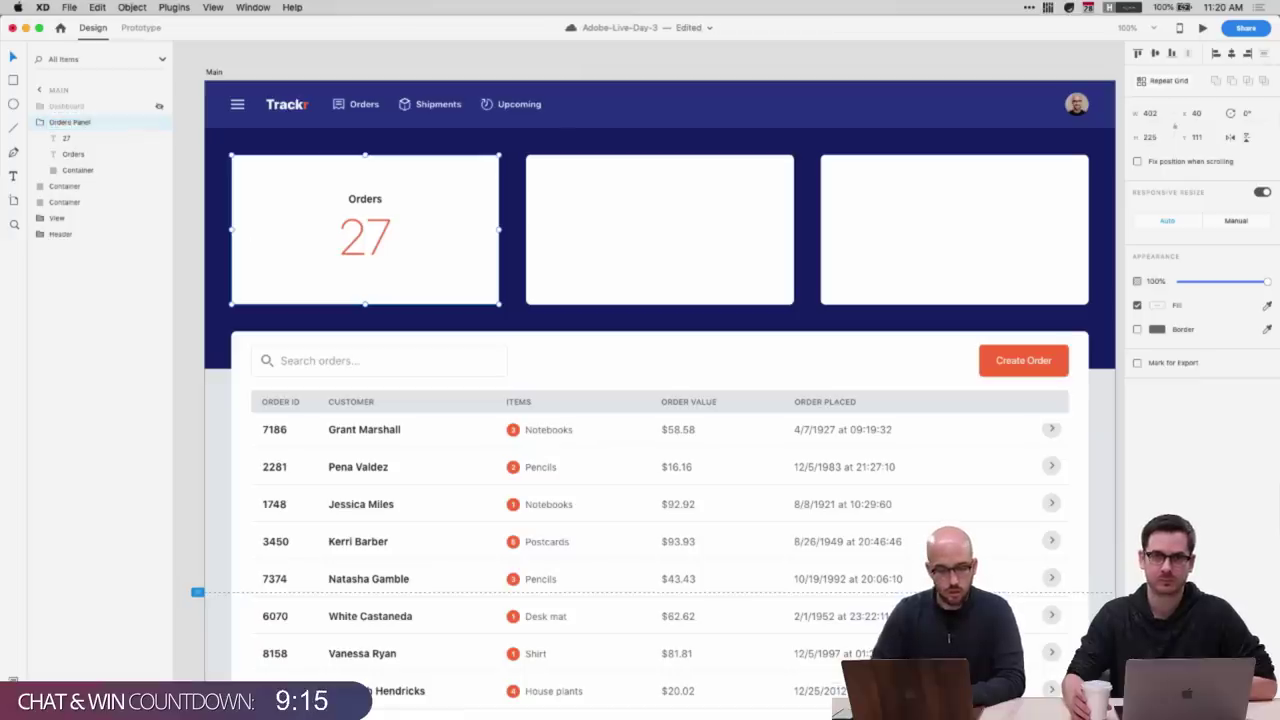
# - Place the Orders text layer above the 27 layer in the group, and rename the two layers Label and Value
pyautogui.moveTo(72, 140); pyautogui.dragTo(73, 159)
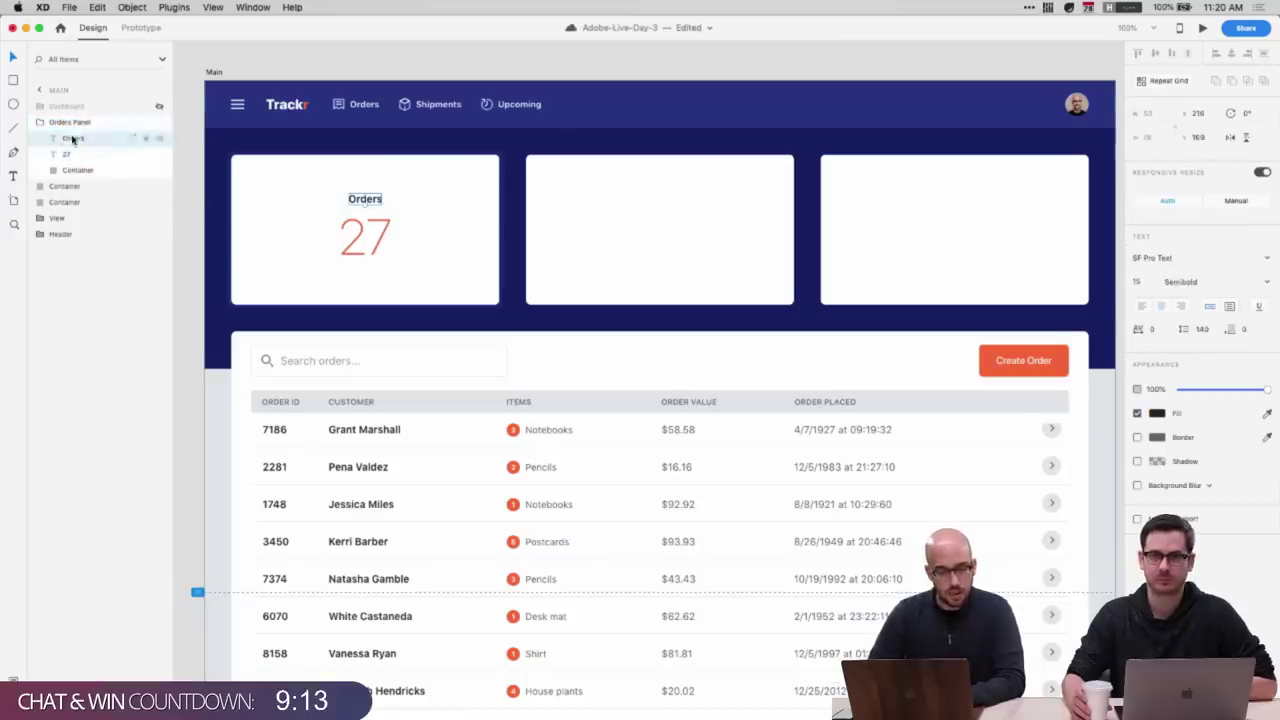
pyautogui.doubleClick(73, 156)
pyautogui.write('Value')
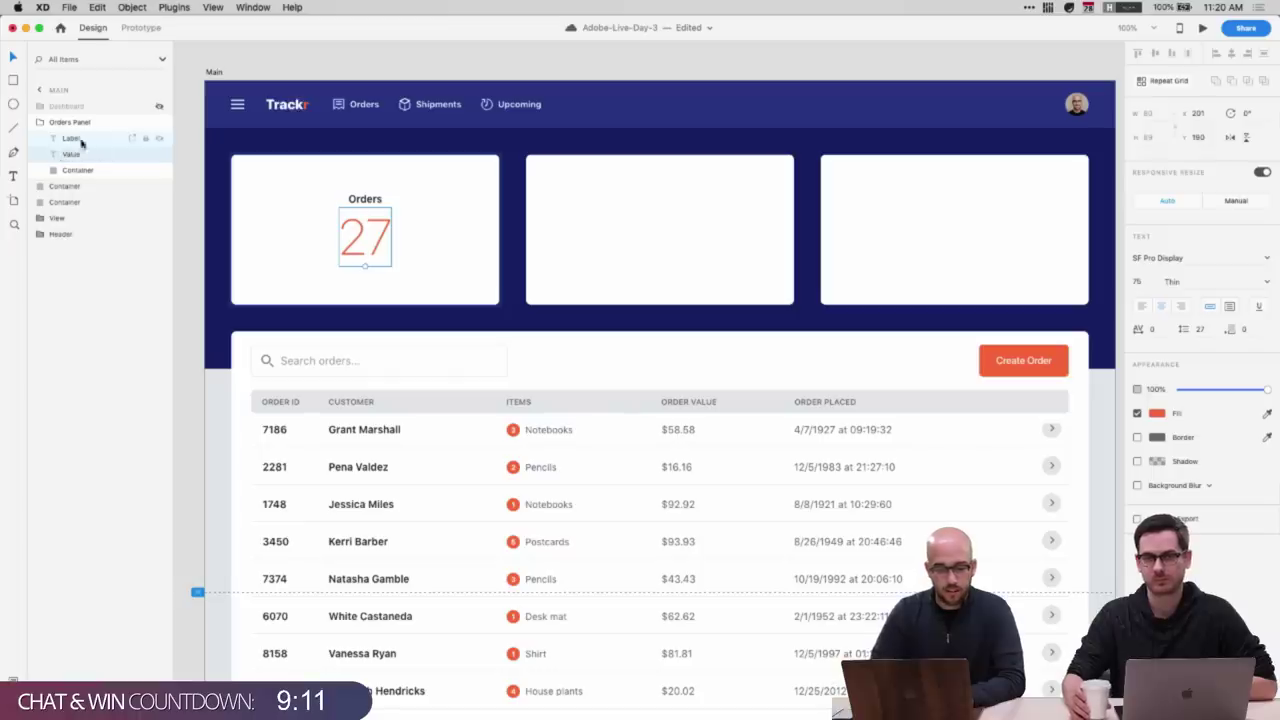
pyautogui.press('Return')
pyautogui.doubleClick(78, 170)
pyautogui.click(59, 310)
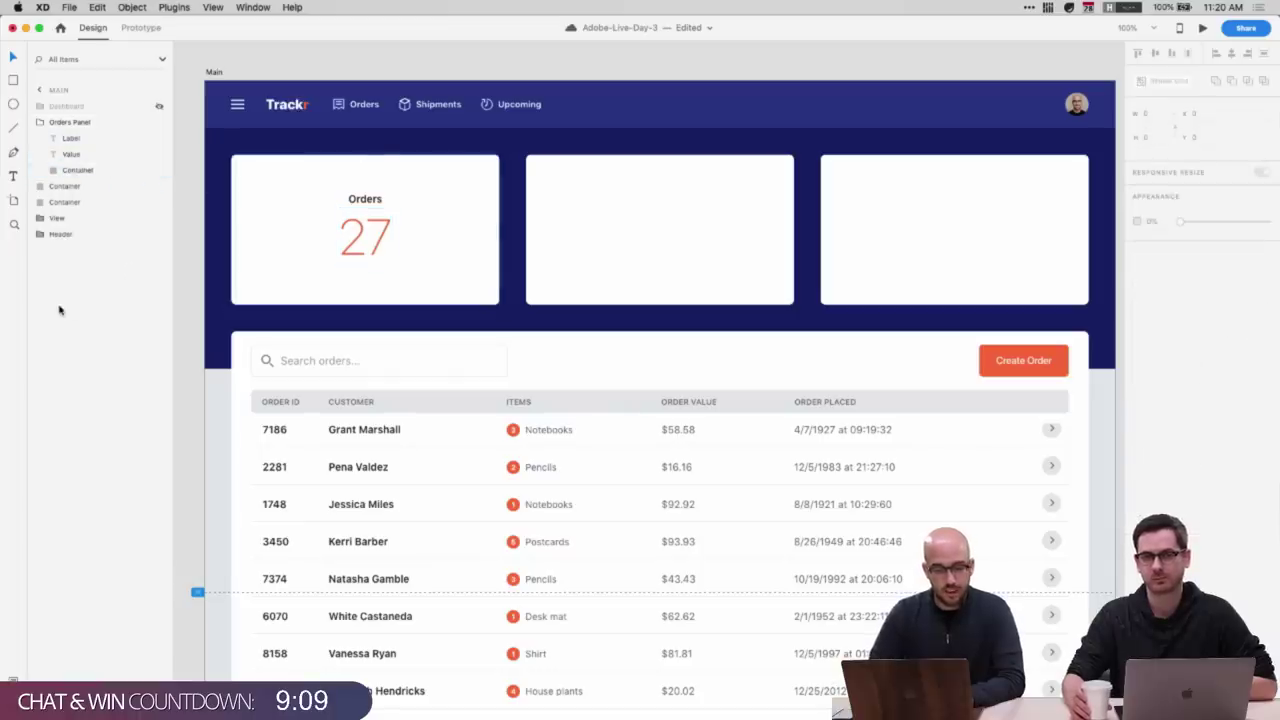
# - Move the Orders label and the 27 up together within the first card so the label sits at Y 149
pyautogui.click(59, 153)
pyautogui.keyDown('shift'); pyautogui.click(60, 141); pyautogui.keyUp('shift')
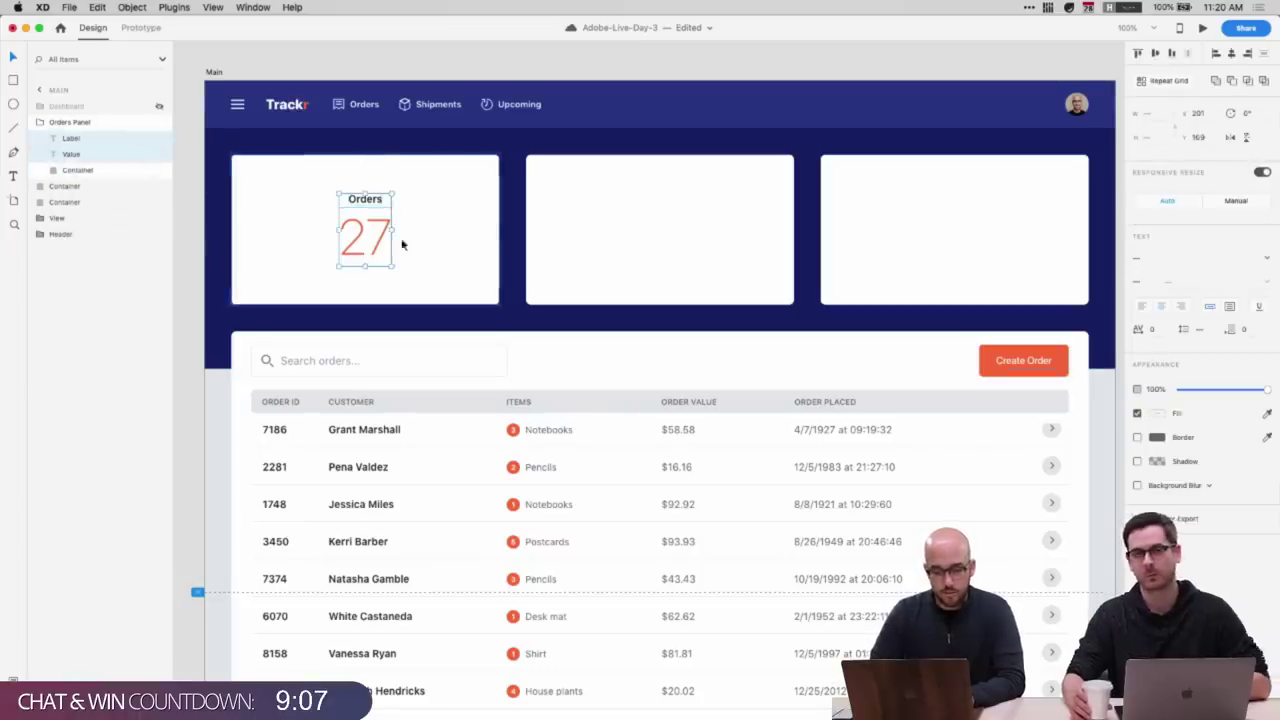
pyautogui.moveTo(364, 248)
pyautogui.mouseDown()
pyautogui.moveTo(306, 248)
pyautogui.moveTo(375, 235)
pyautogui.mouseUp()
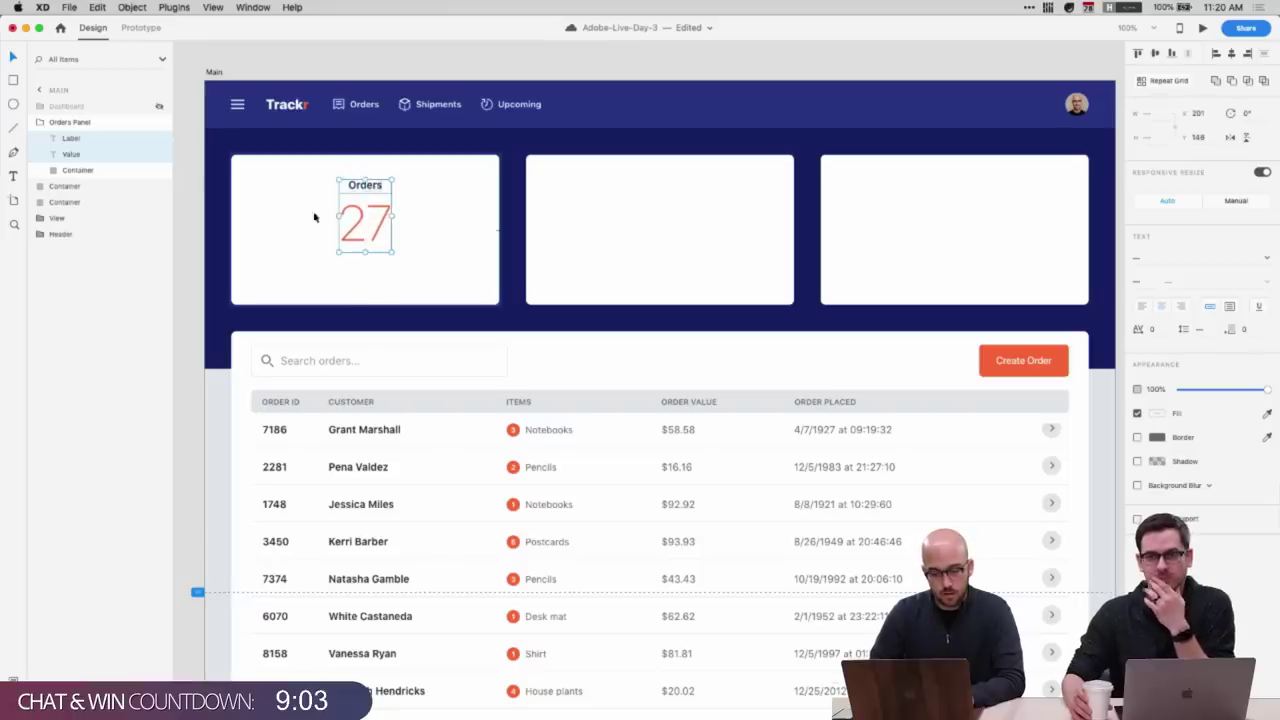
# - Show the hidden Dashboard group to compare its card contents, then hide it again and return to the Orders Panel group
pyautogui.click(68, 107)
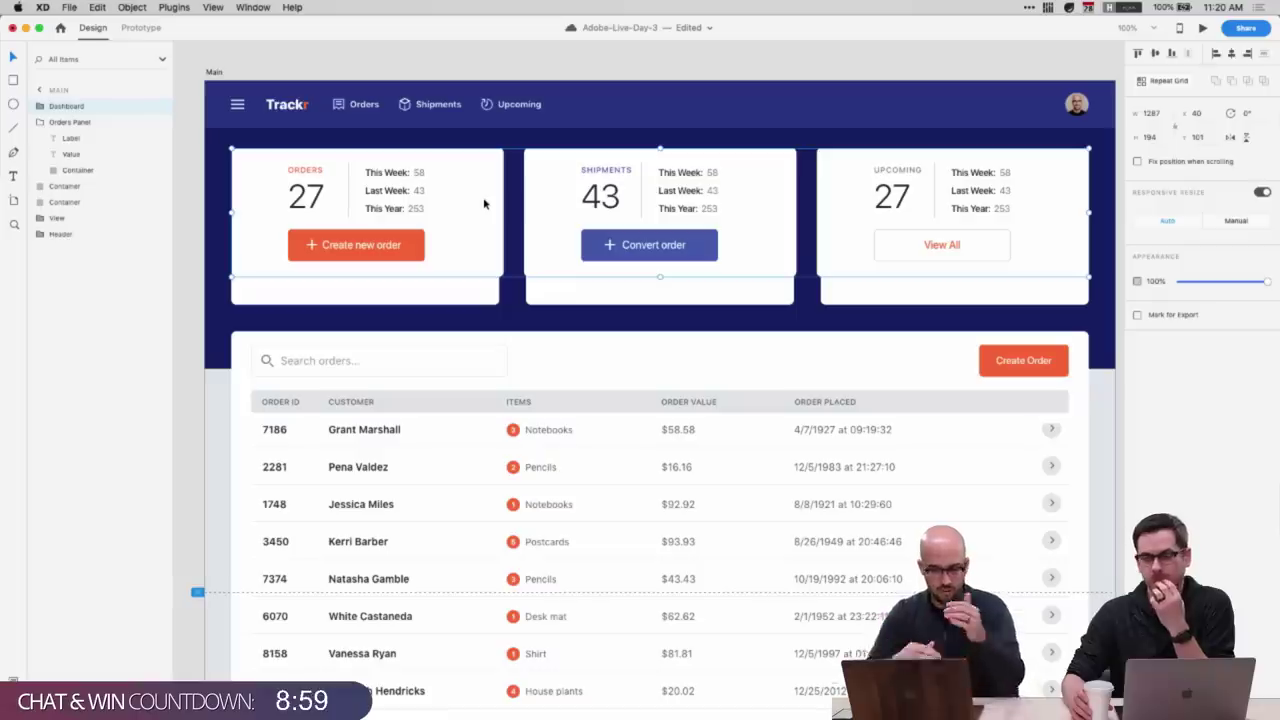
pyautogui.click(159, 106)
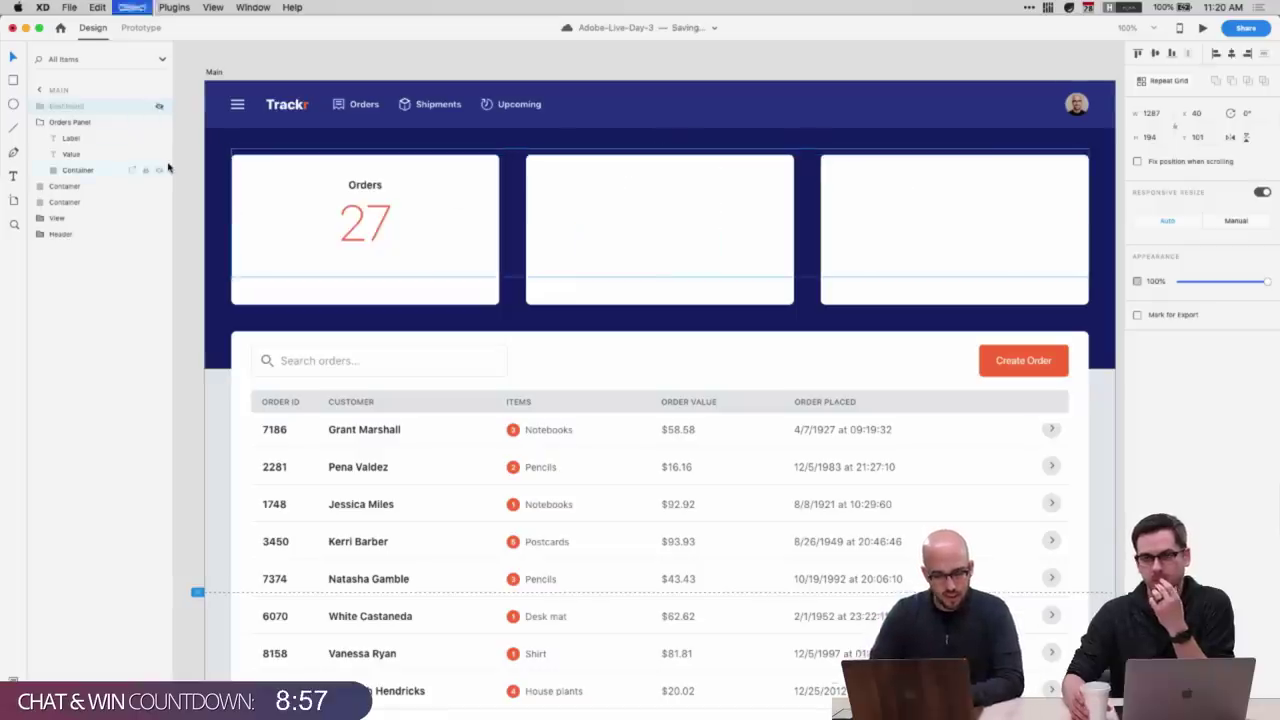
pyautogui.click(323, 284)
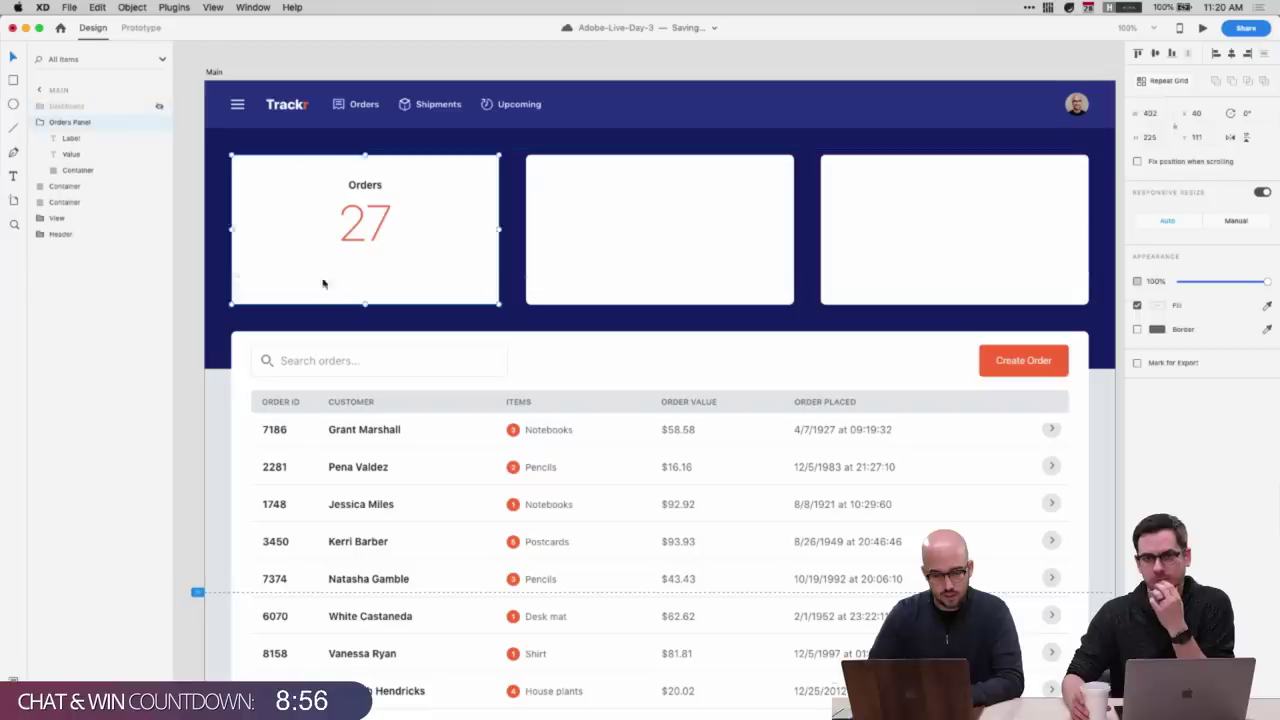
pyautogui.click(257, 263)
pyautogui.press('Escape')
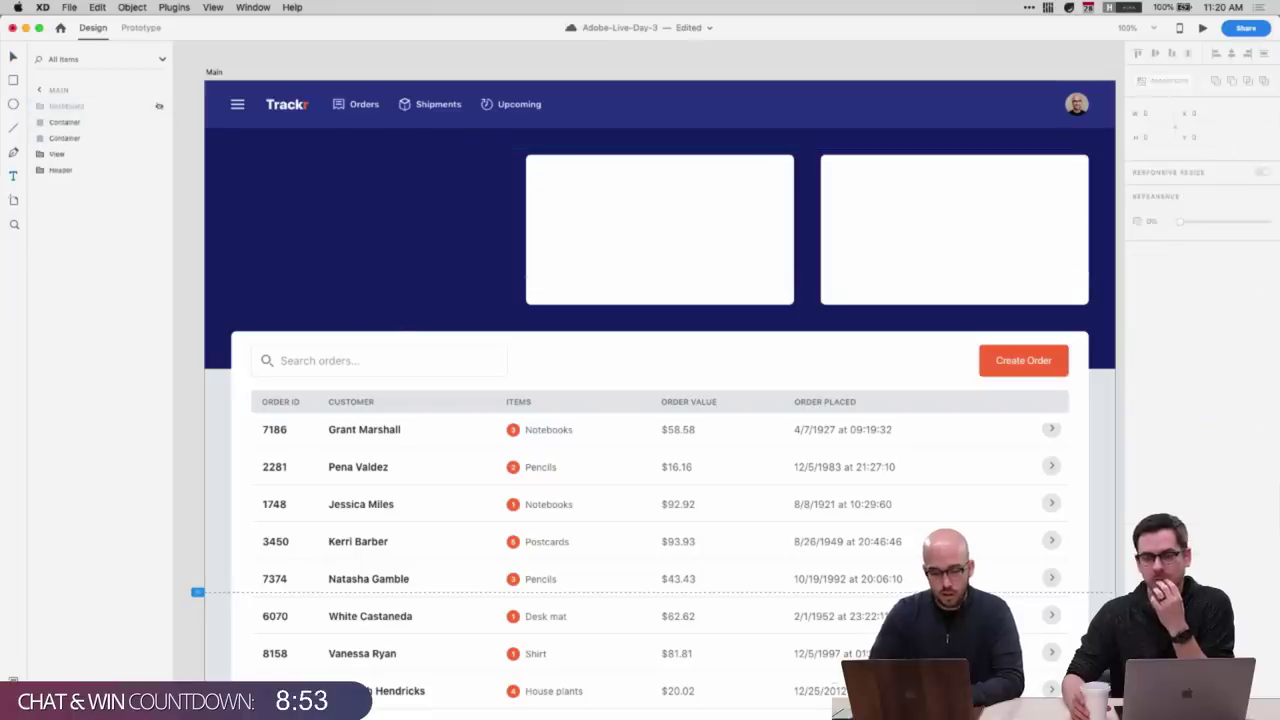
pyautogui.click(40, 122)
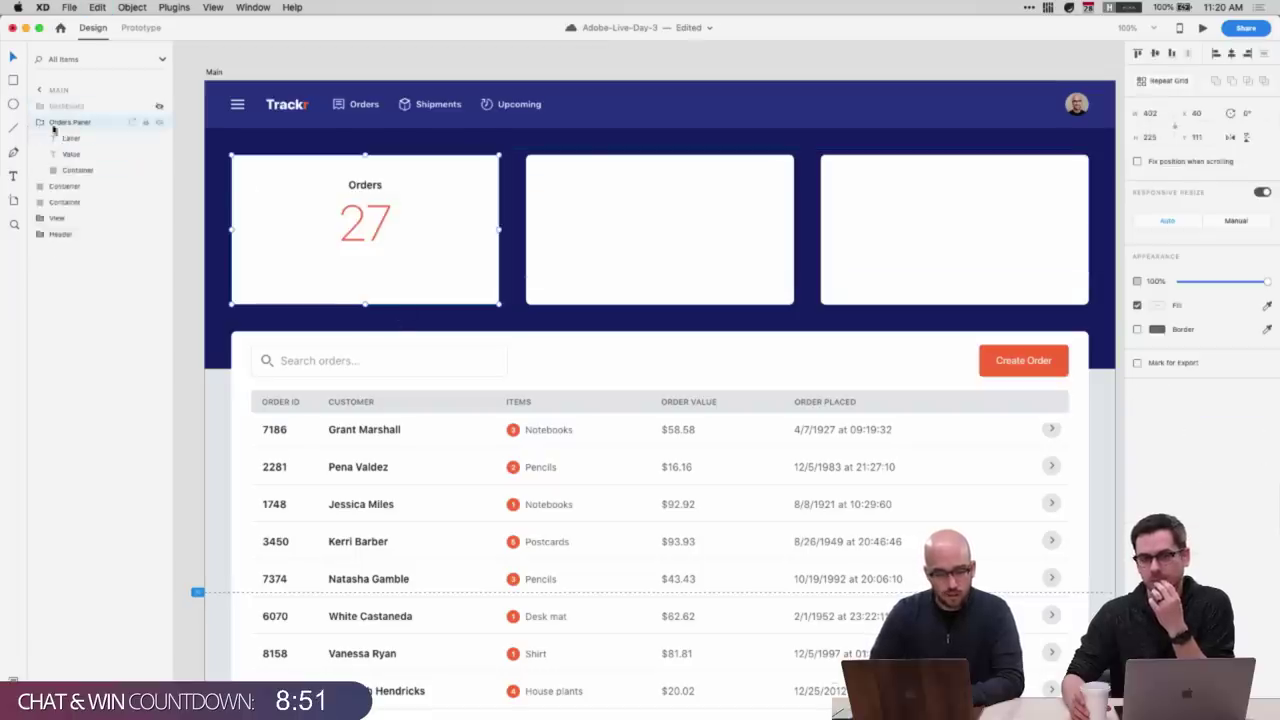
pyautogui.click(70, 155)
pyautogui.hotkey('shift', 'Down')
pyautogui.hotkey('shift', 'Down')
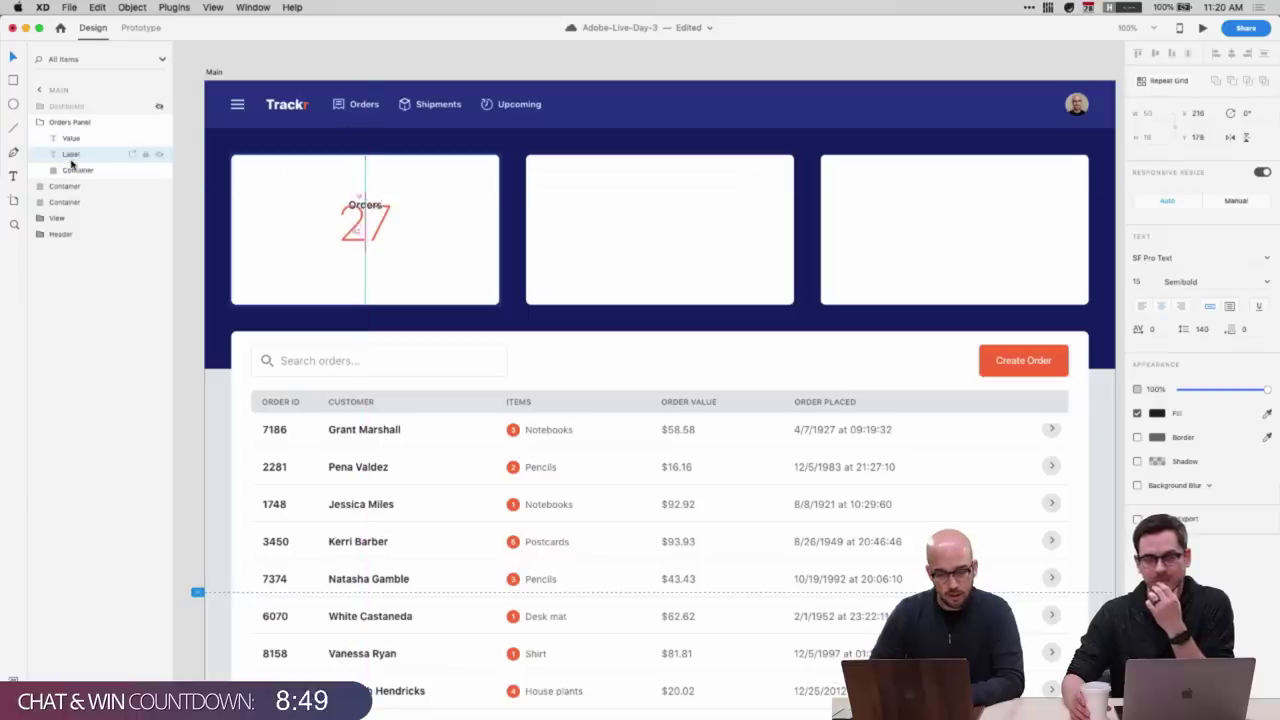
pyautogui.press('super+z')
pyautogui.press('super+z')
# - Duplicate the Orders label, order the copy below the Value layer, and move it directly under the 27 at about Y 259
pyautogui.press('super+]')
pyautogui.press('super+d')
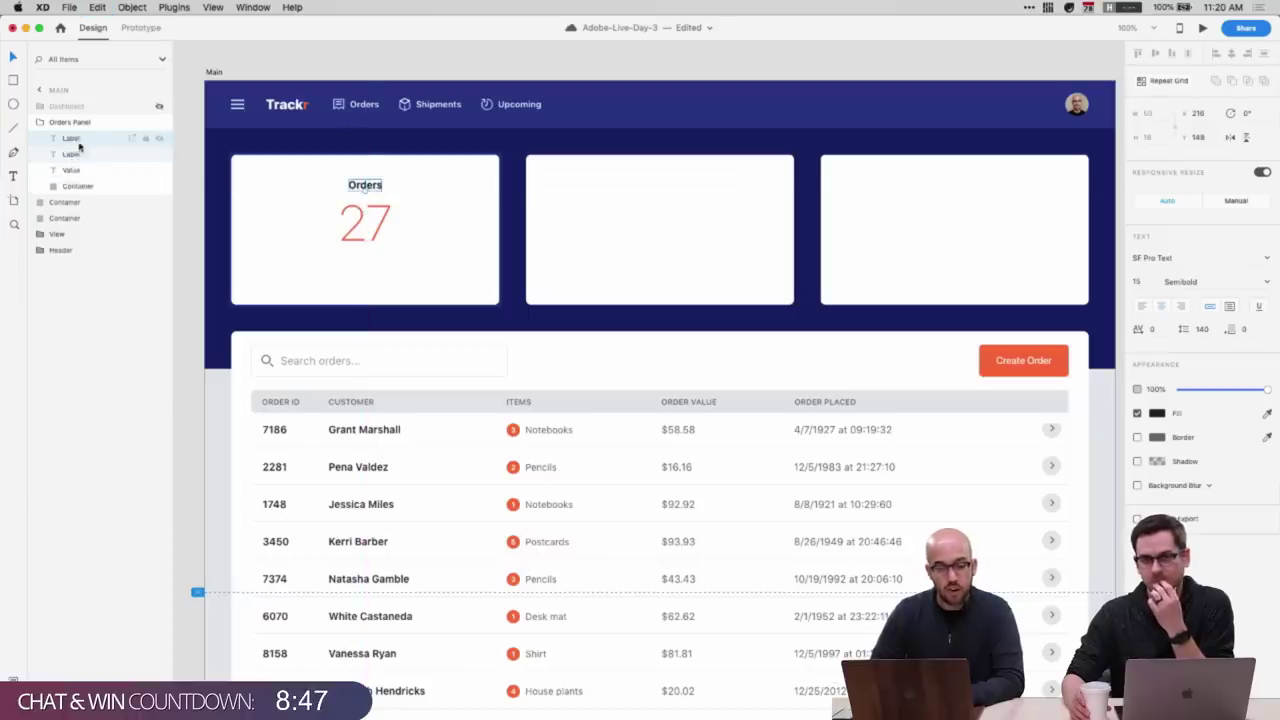
pyautogui.moveTo(73, 143); pyautogui.dragTo(69, 180)
pyautogui.hotkey('shift', 'Down')
pyautogui.hotkey('shift', 'Down')
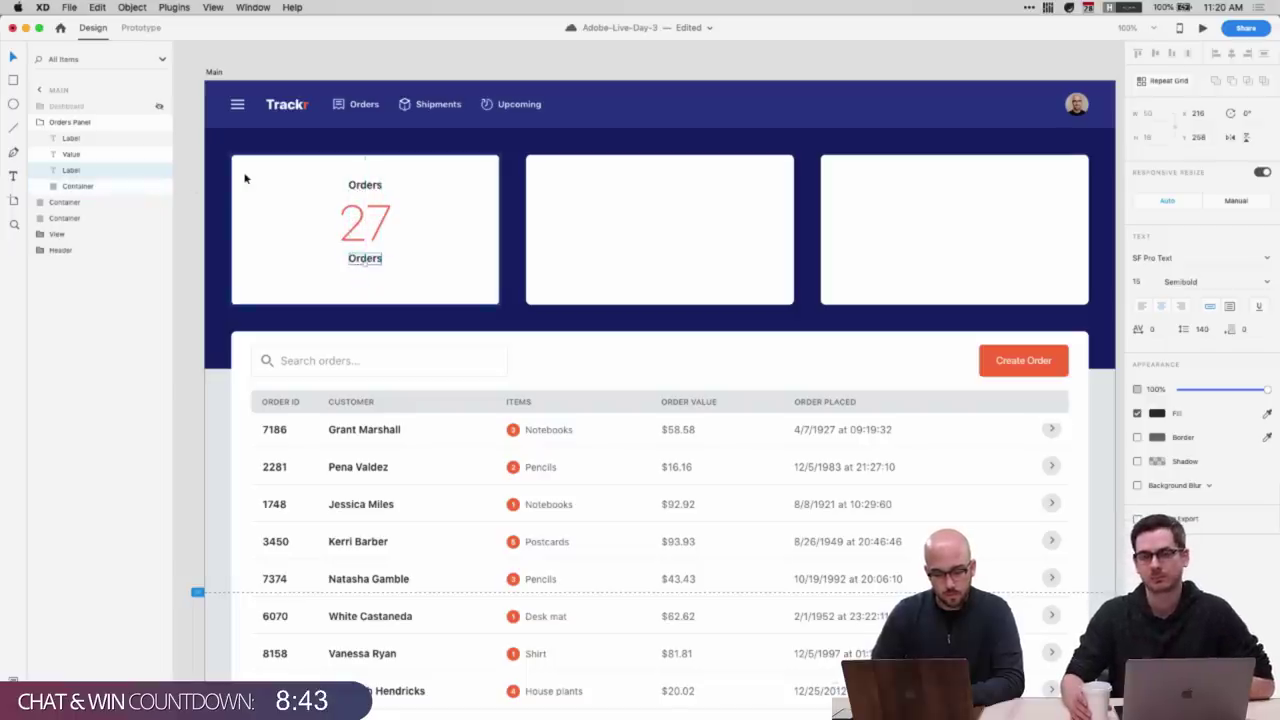
# - Change the duplicated label's text to "Today:"
pyautogui.press('Return')
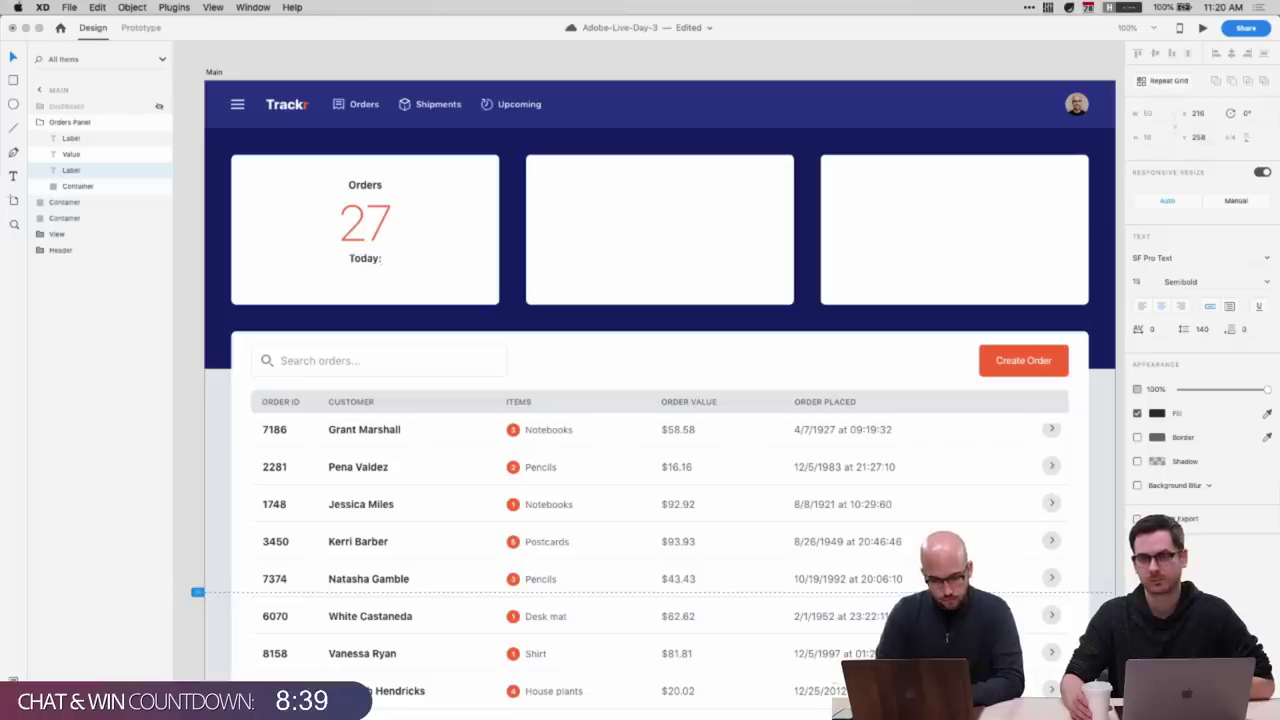
pyautogui.write('Today:')
pyautogui.press('Escape')
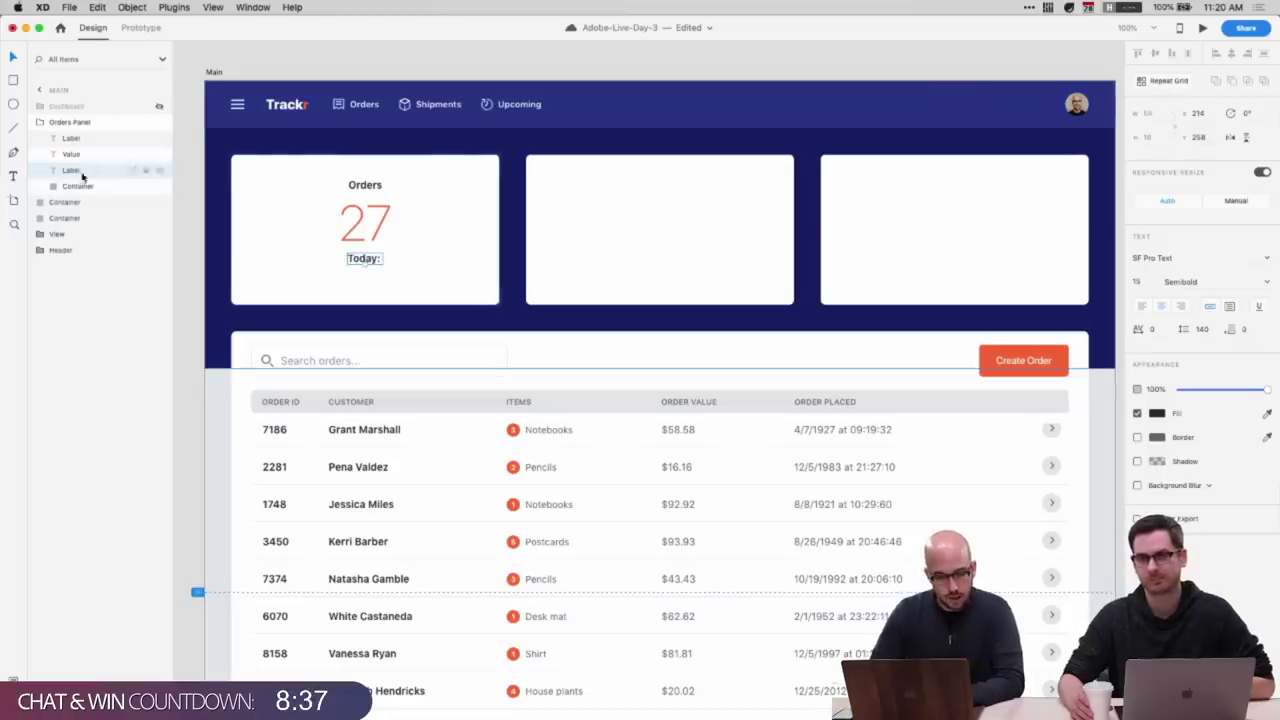
# - Show the Dashboard group and copy the Labels and Values text layers from its Section 1
pyautogui.click(61, 109)
pyautogui.press('super+comma')
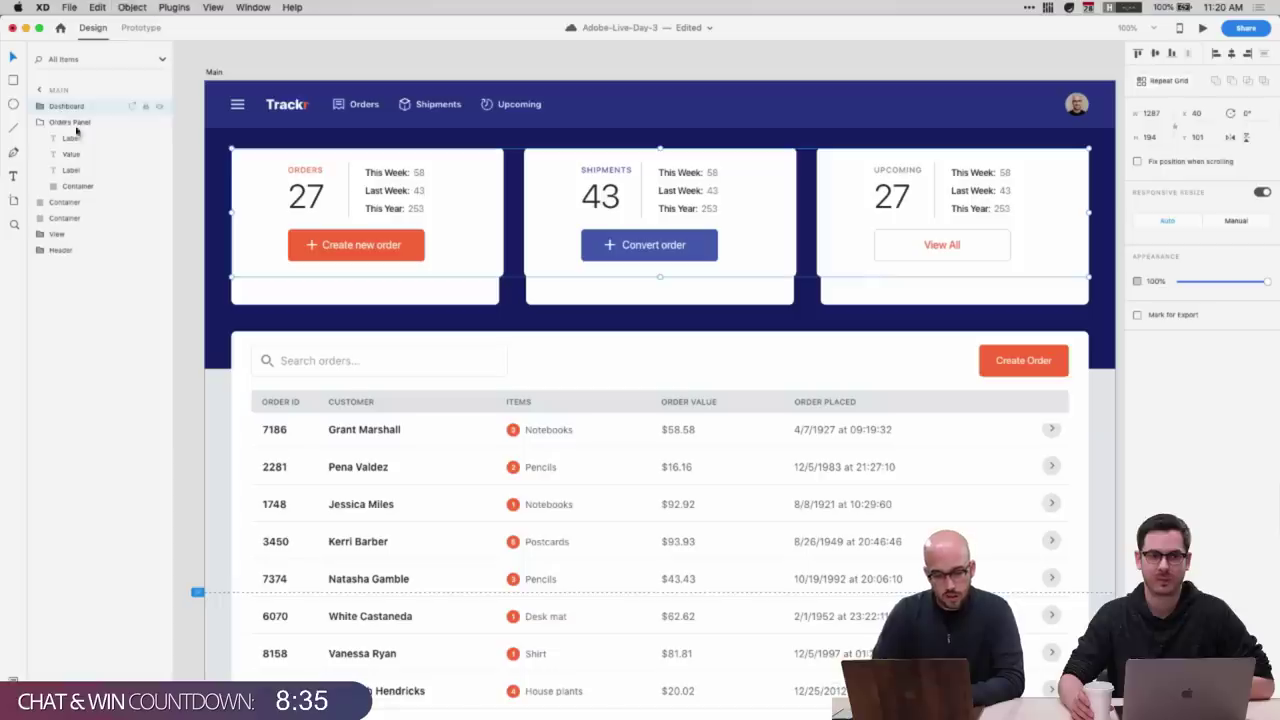
pyautogui.keyDown('super'); pyautogui.click(403, 211); pyautogui.keyUp('super')
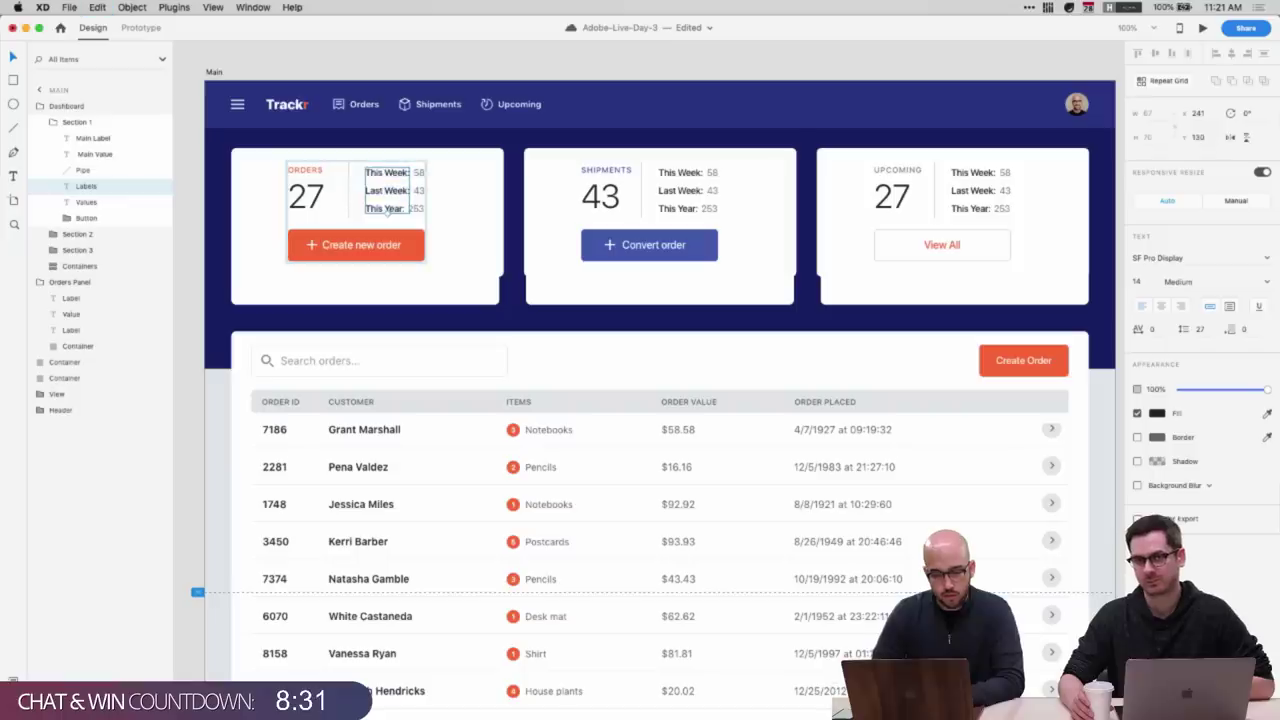
pyautogui.keyDown('shift'); pyautogui.click(86, 202); pyautogui.keyUp('shift')
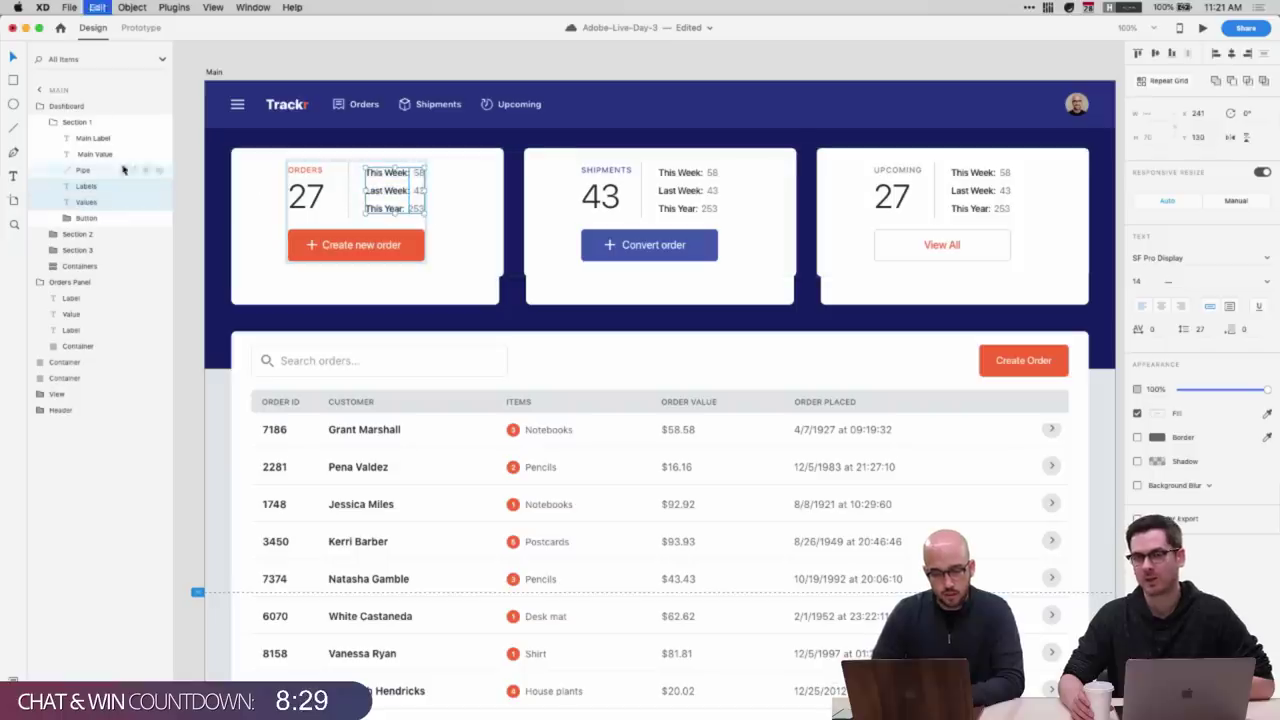
# - Save the document and hide the whole Dashboard group again
pyautogui.click(57, 107)
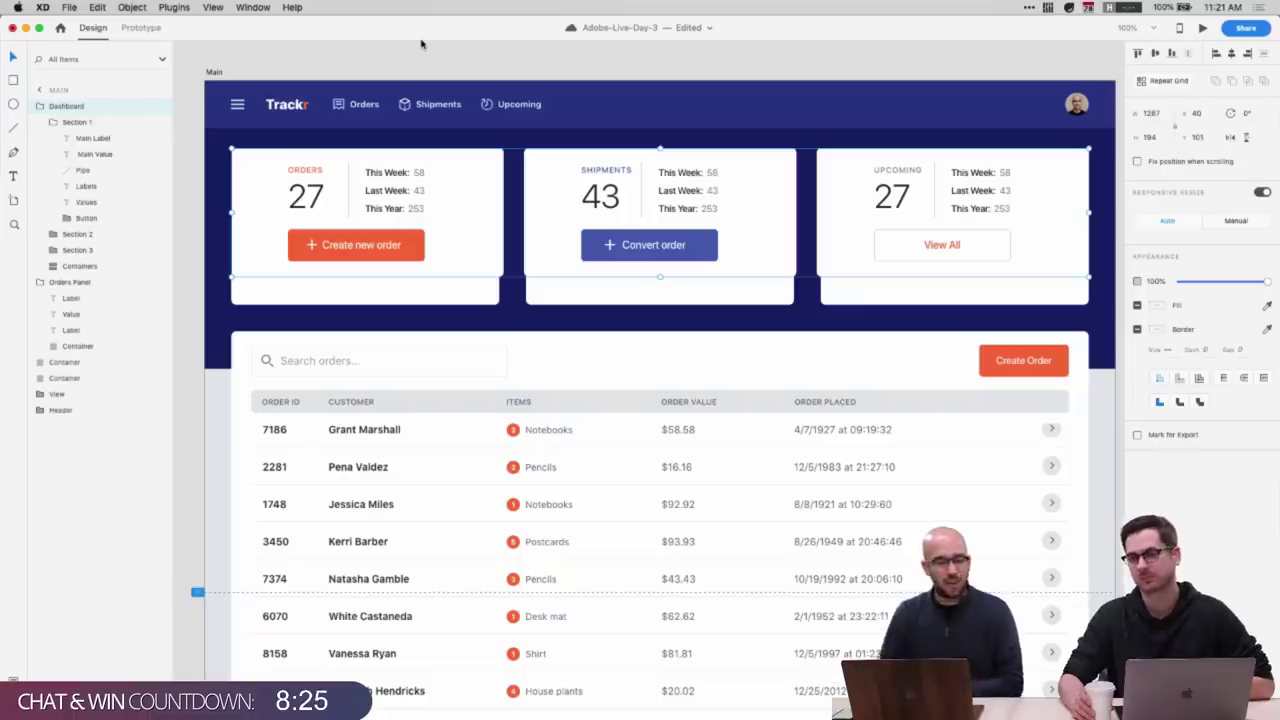
pyautogui.press('super+s')
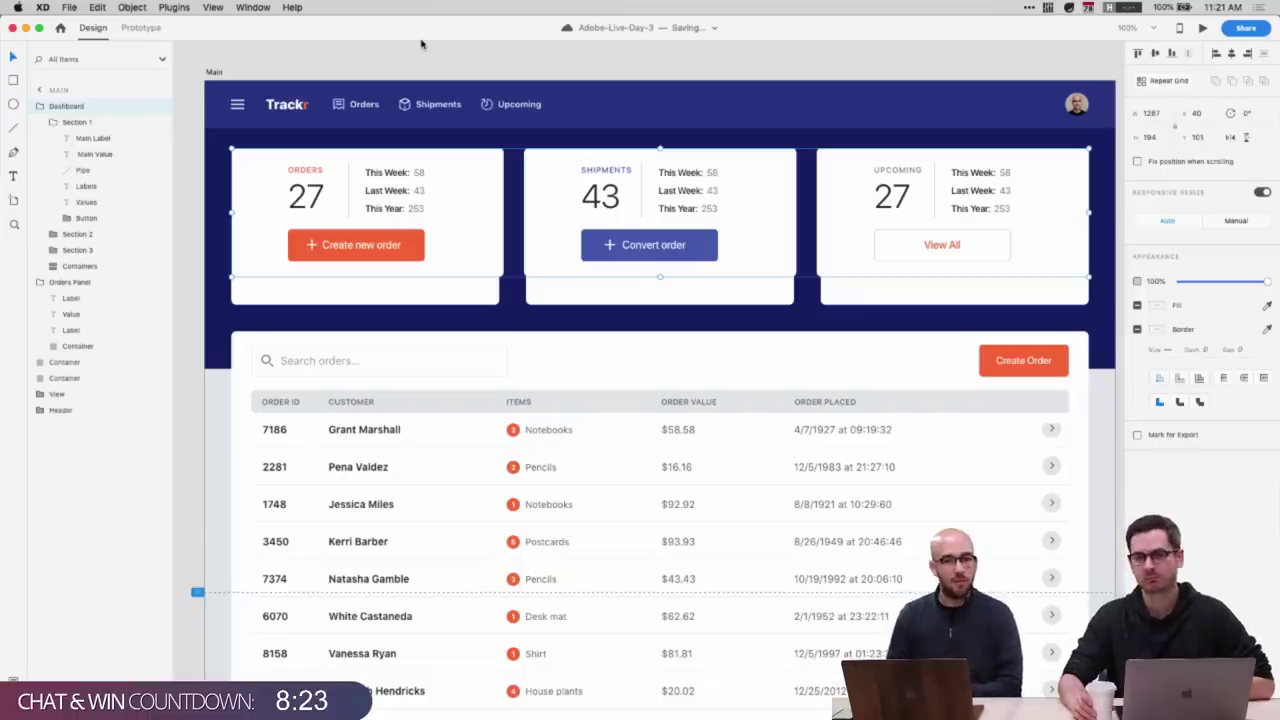
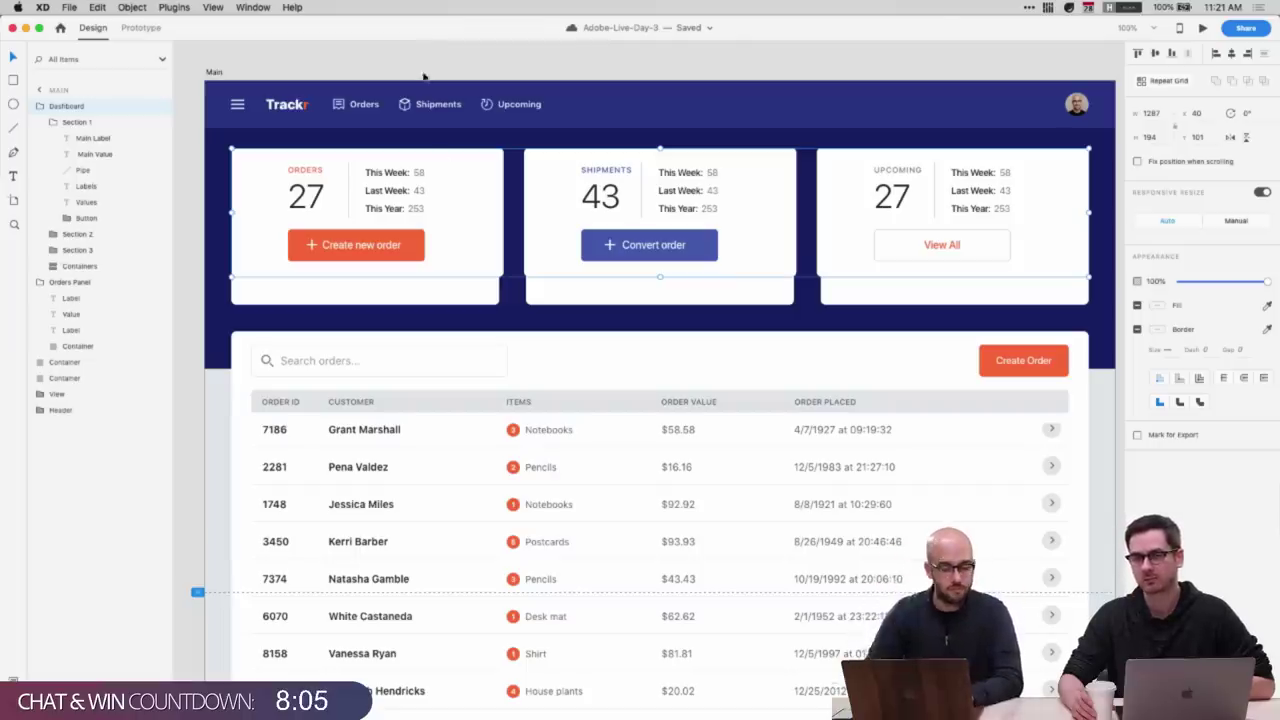
pyautogui.click(159, 106)
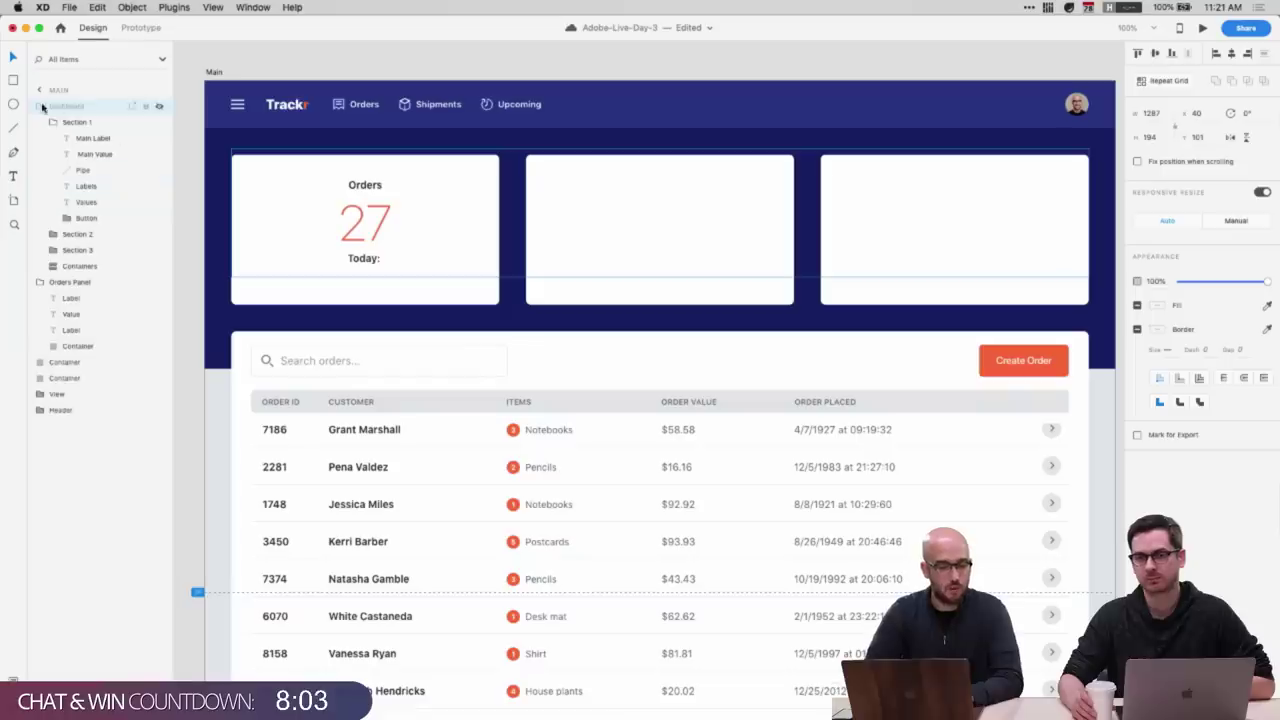
# - Move the Today: label down to Y 262, and paste the copied Labels and Values text layers, placing them over the second card
pyautogui.moveTo(364, 259); pyautogui.dragTo(367, 264)
pyautogui.doubleClick(367, 263)
pyautogui.press('super+v')
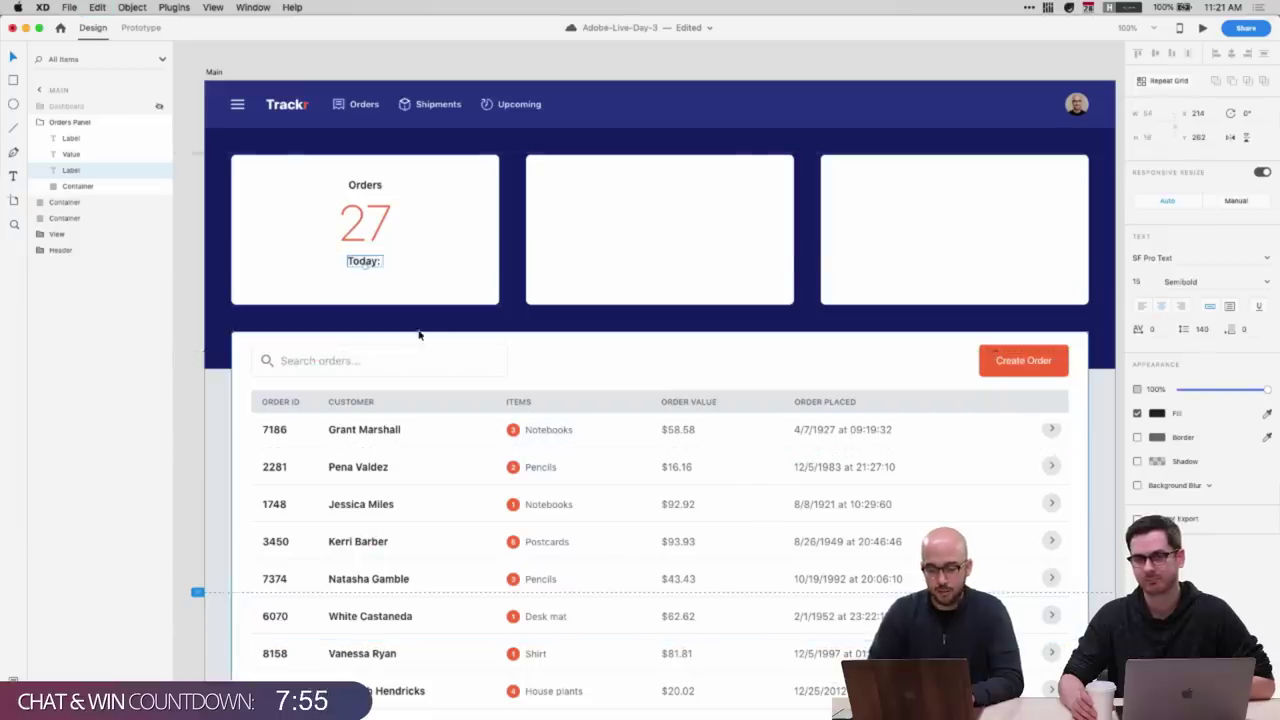
pyautogui.moveTo(67, 106); pyautogui.dragTo(62, 158)
pyautogui.moveTo(402, 204); pyautogui.dragTo(624, 234)
# - Replace the Today: text under the 27 with "This Week: 58 Last Week: 43 This Year: 253" on one line
pyautogui.doubleClick(357, 260)
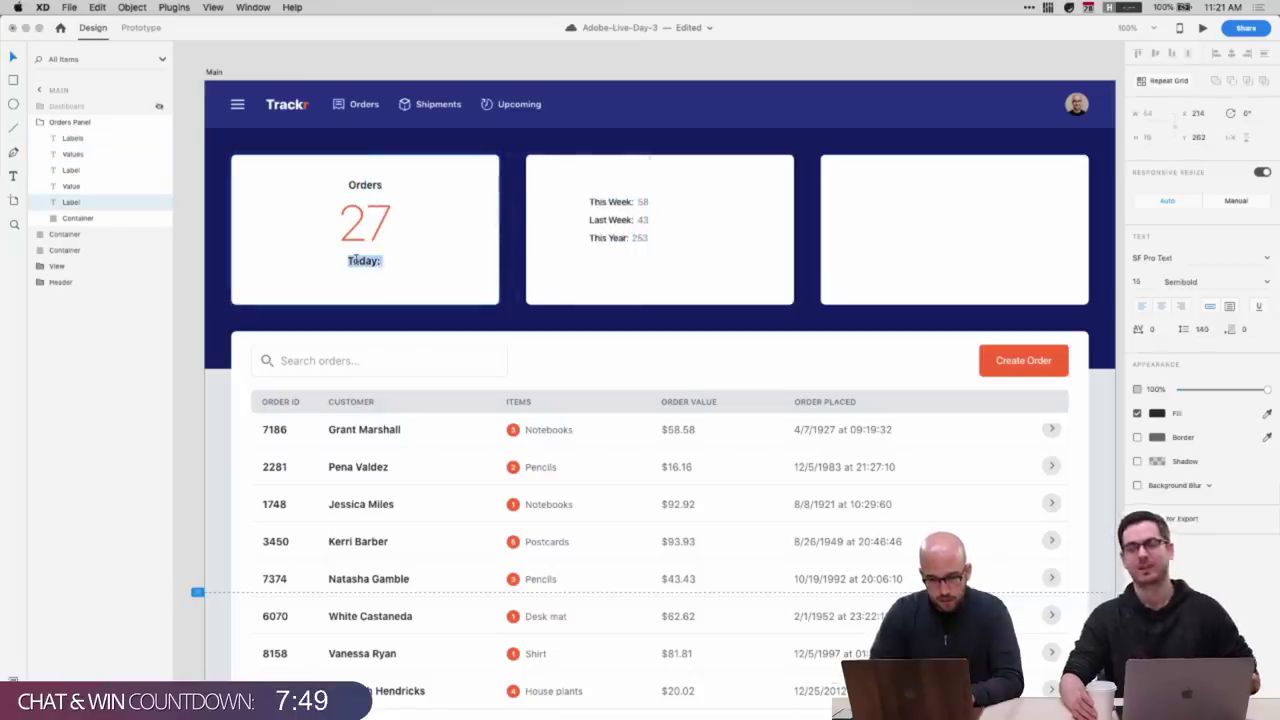
pyautogui.write('This week')
pyautogui.press('BackSpace')
pyautogui.press('BackSpace')
pyautogui.press('BackSpace')
pyautogui.press('BackSpace')
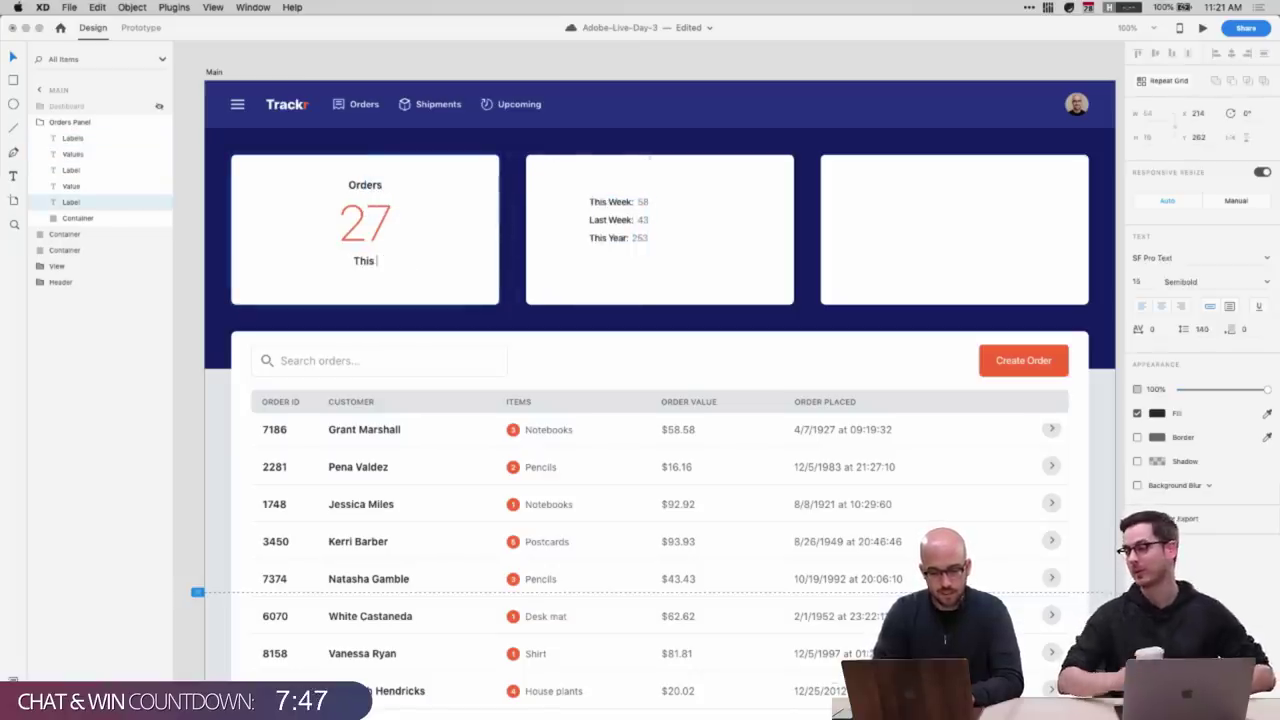
pyautogui.press('BackSpace')
pyautogui.press('BackSpace')
pyautogui.press('BackSpace')
pyautogui.press('BackSpace')
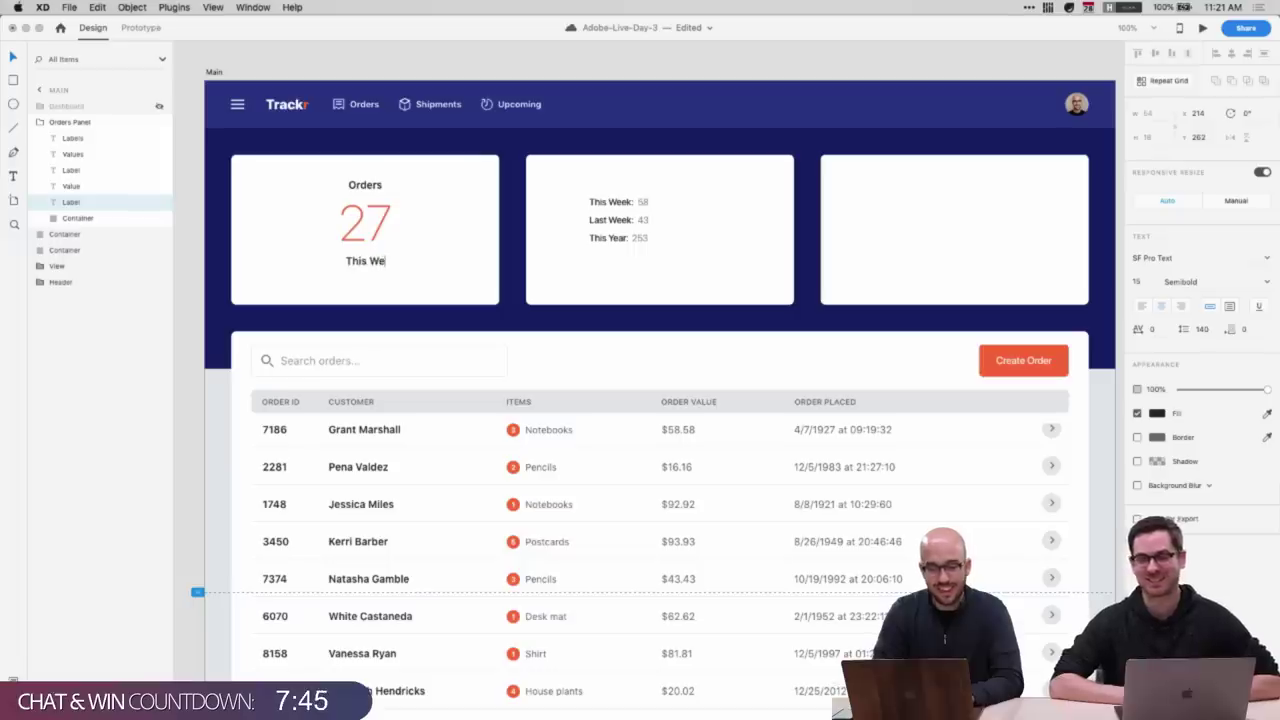
pyautogui.write('Week: 58')
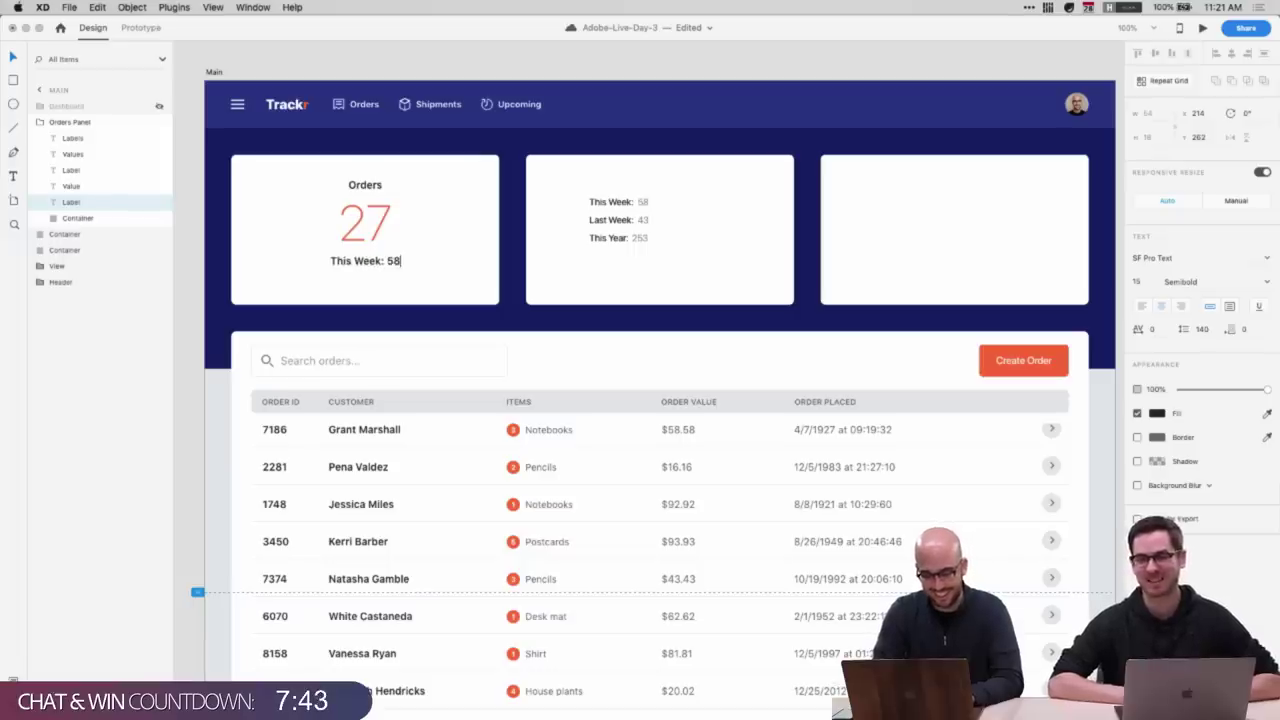
pyautogui.write('  Last Week:')
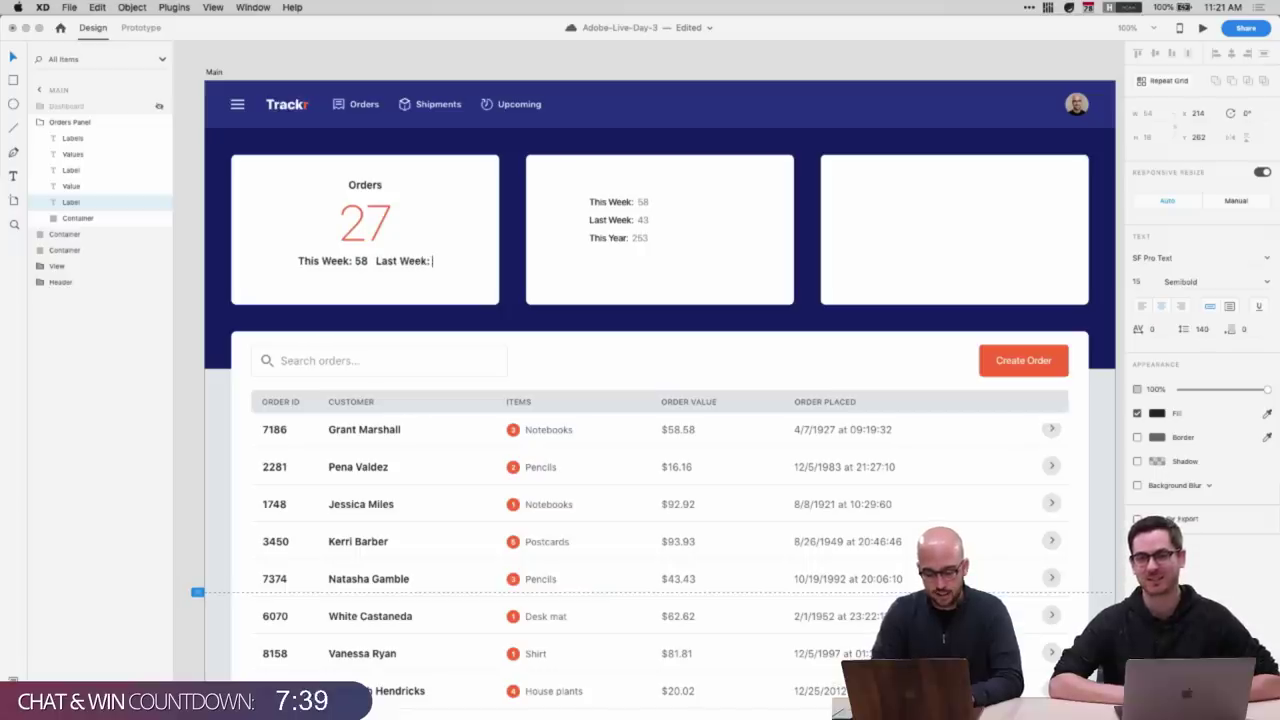
pyautogui.write(' 43 ')
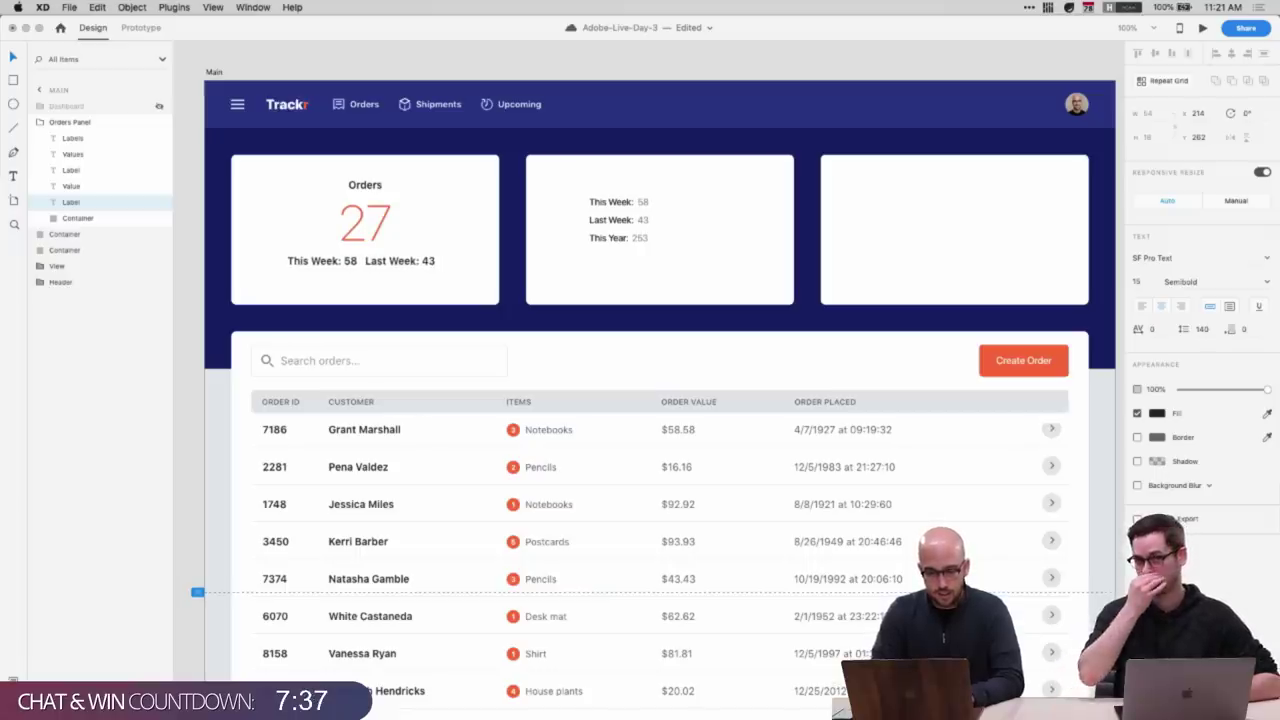
pyautogui.write(' This Year: 2')
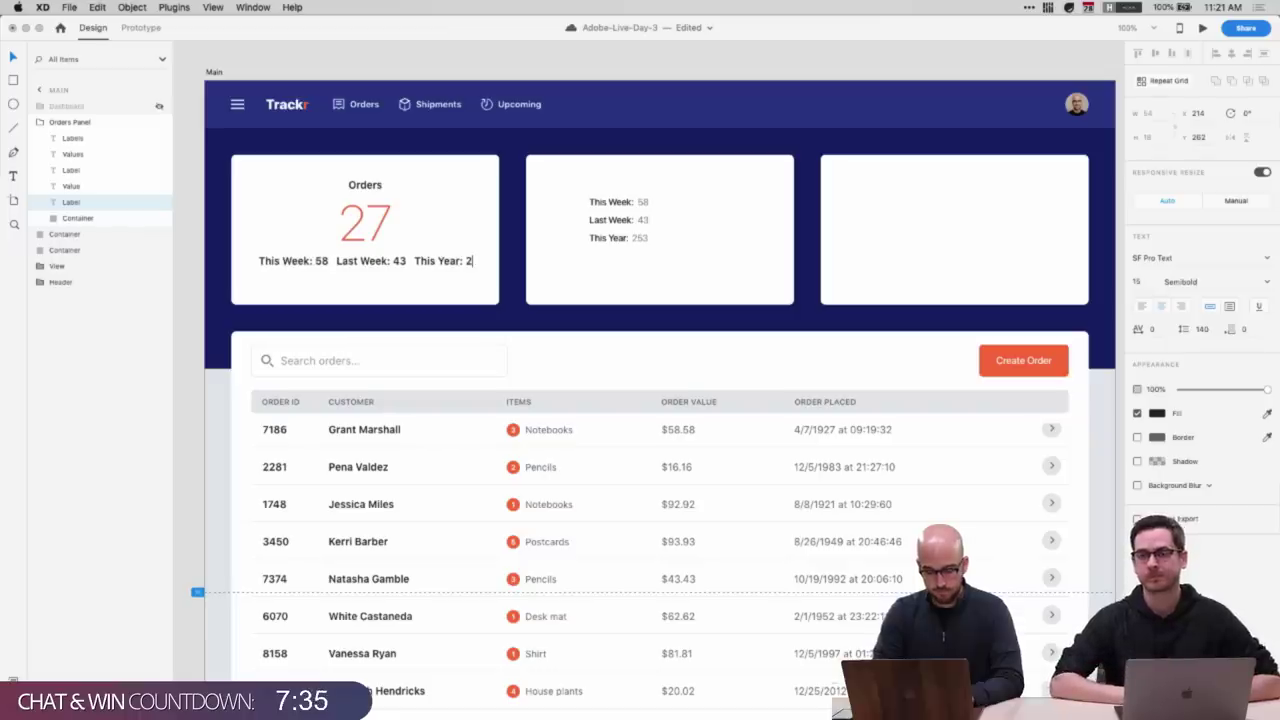
pyautogui.write('53')
pyautogui.press('Escape')
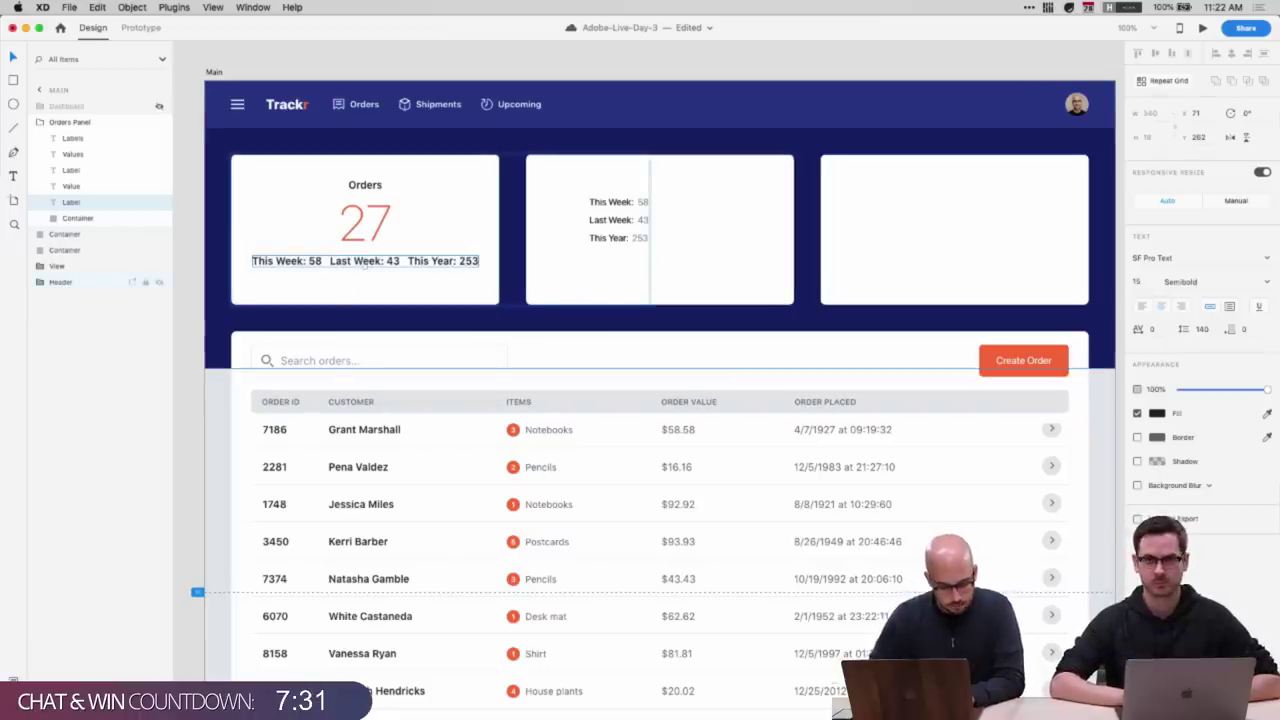
# - Apply the Secondary Label character style to the statistics line under the 27 and move the line down to Y 267
pyautogui.click(13, 682)
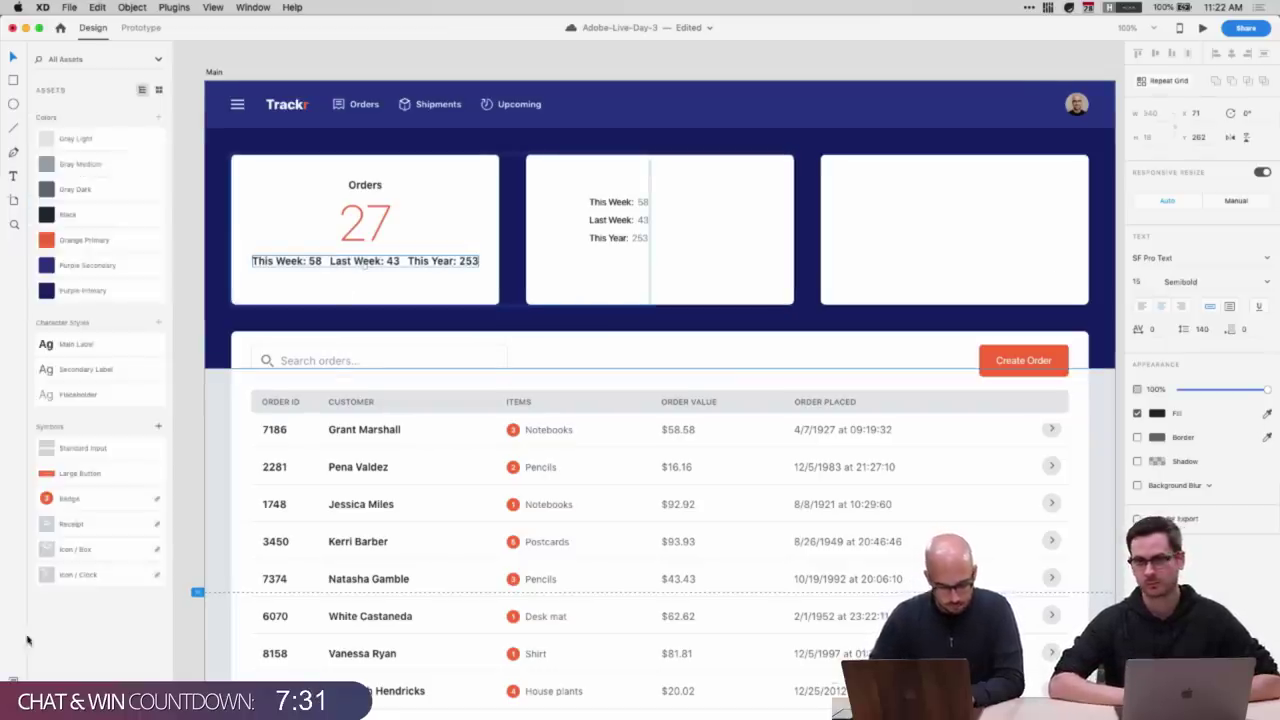
pyautogui.click(79, 371)
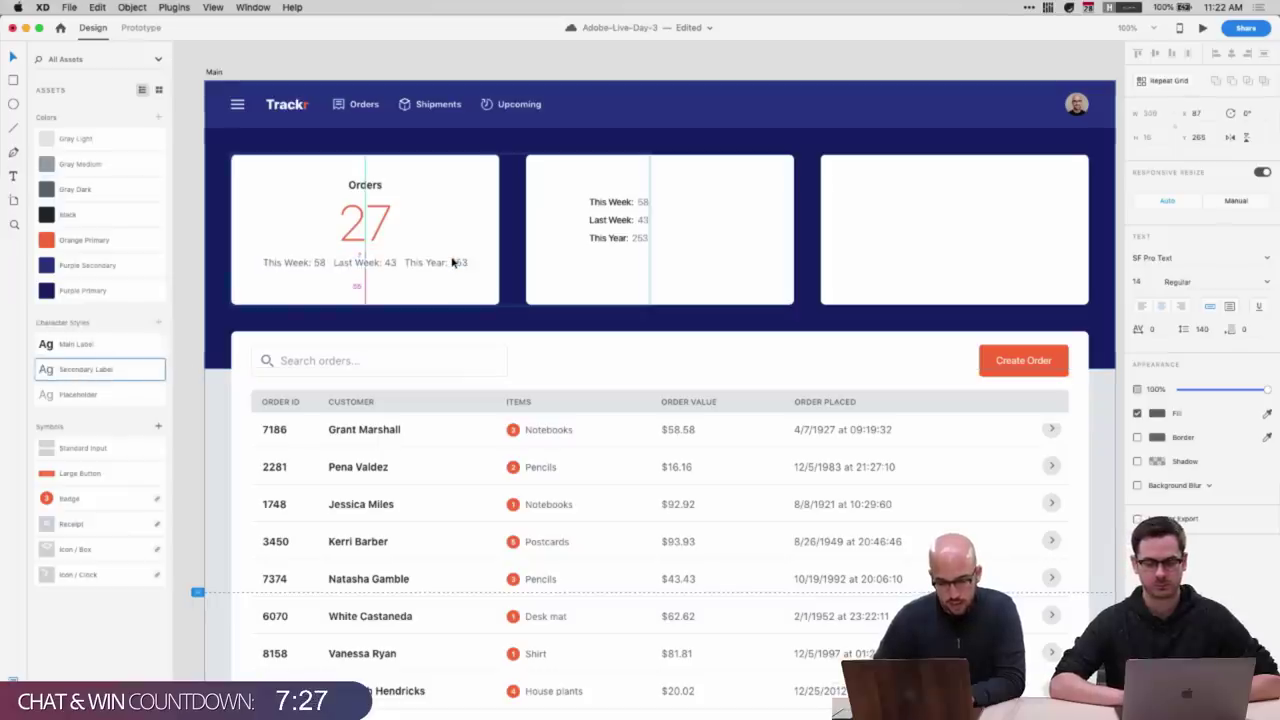
pyautogui.moveTo(452, 262); pyautogui.dragTo(452, 263)
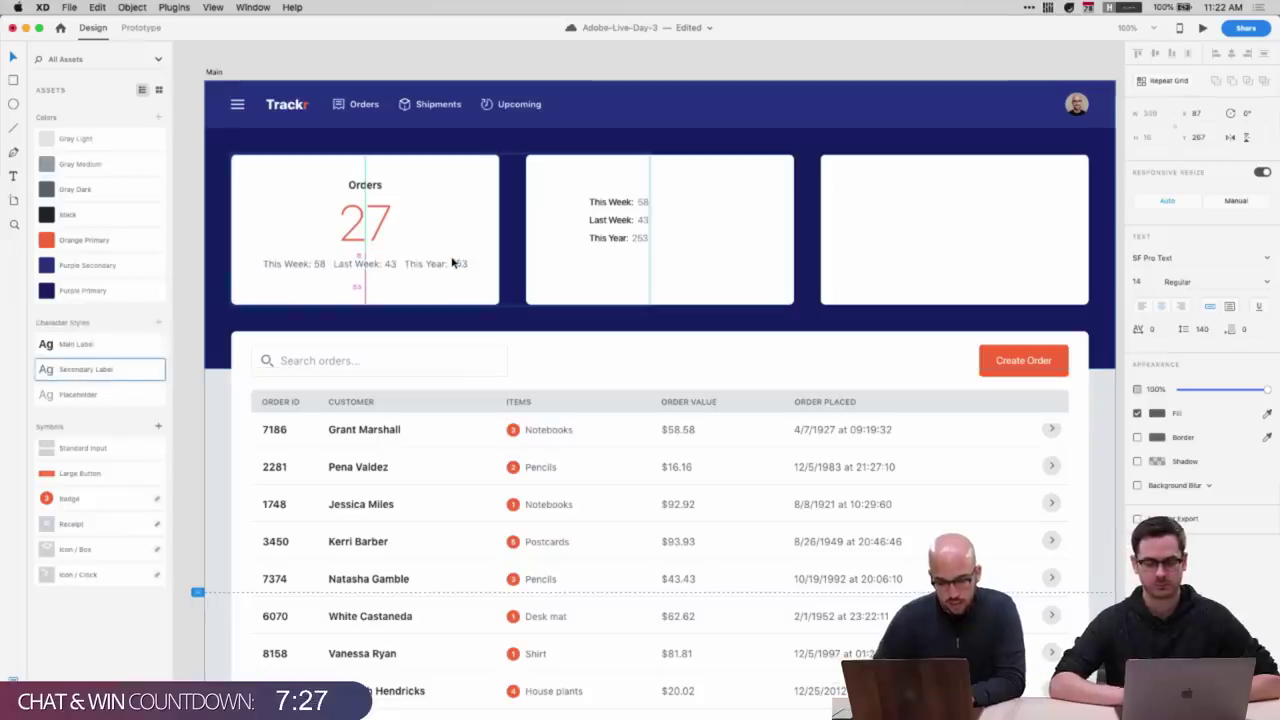
# - Colour the "This Week:", "Last Week:" and "This Year:" words in the statistics line with the Black colour asset
pyautogui.doubleClick(286, 266)
pyautogui.click(309, 264)
pyautogui.press('shift+super+Left')
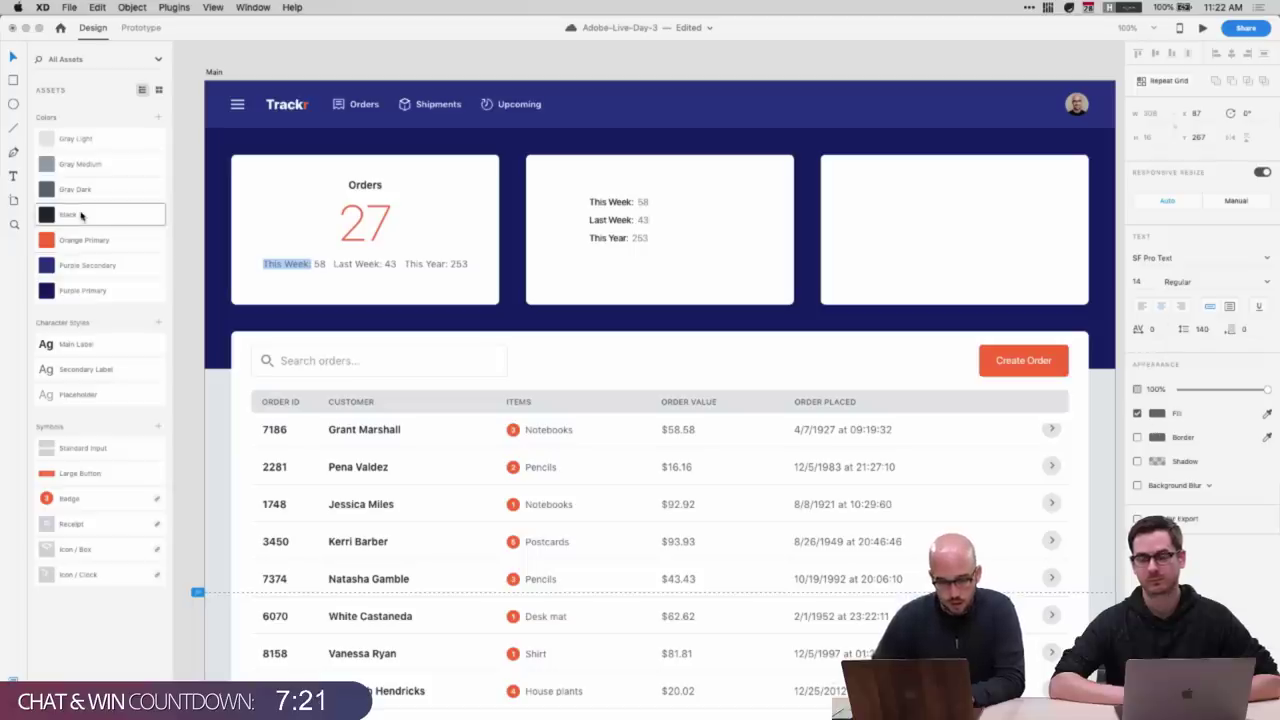
pyautogui.click(380, 264)
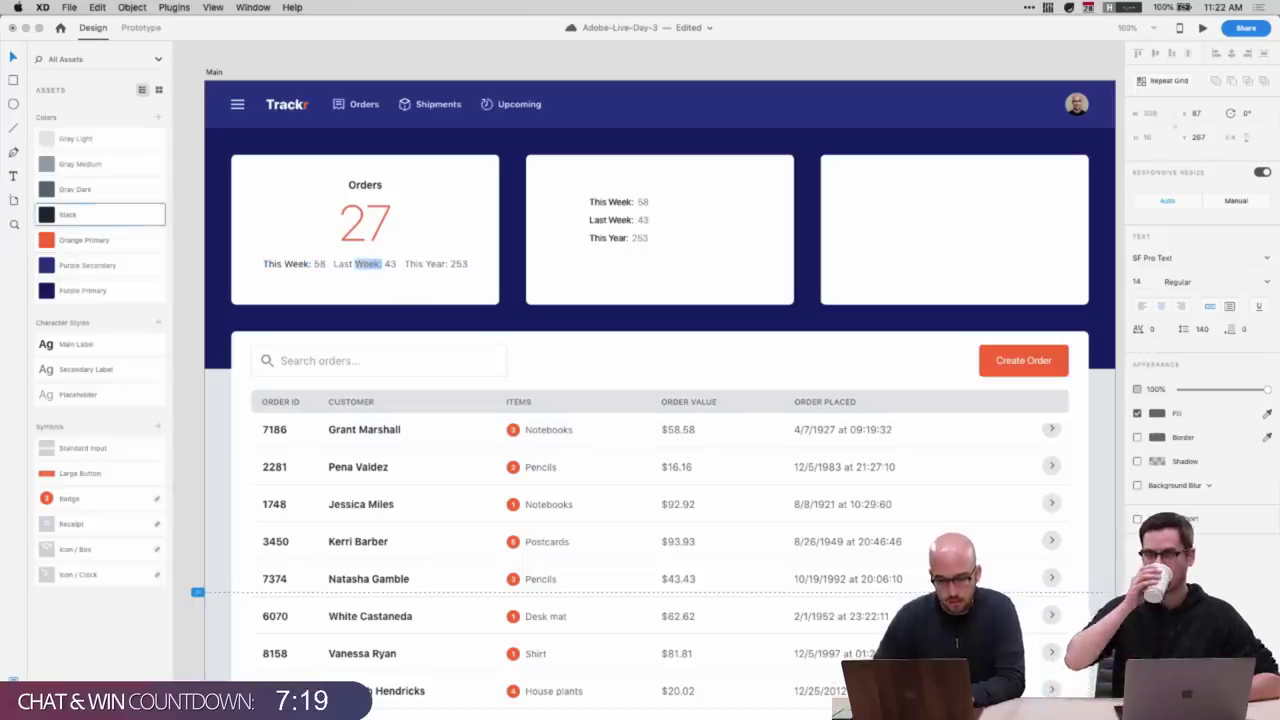
pyautogui.click(139, 213)
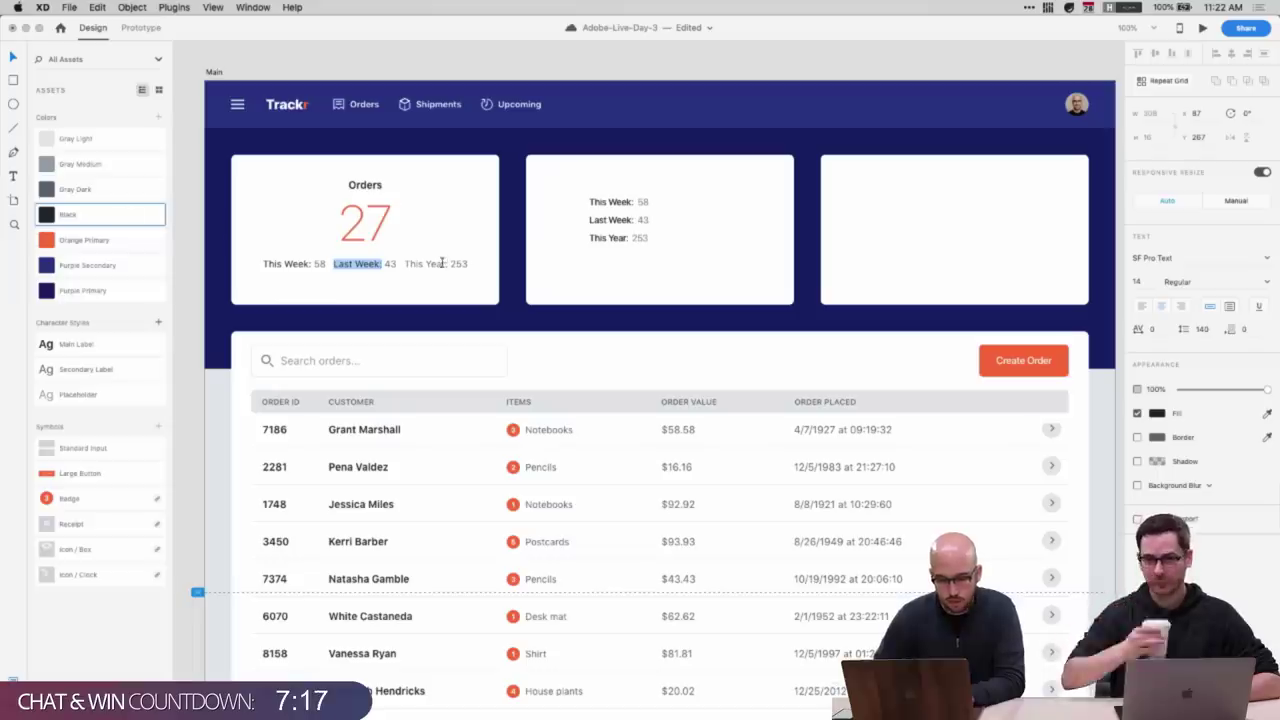
pyautogui.moveTo(448, 264); pyautogui.dragTo(404, 264)
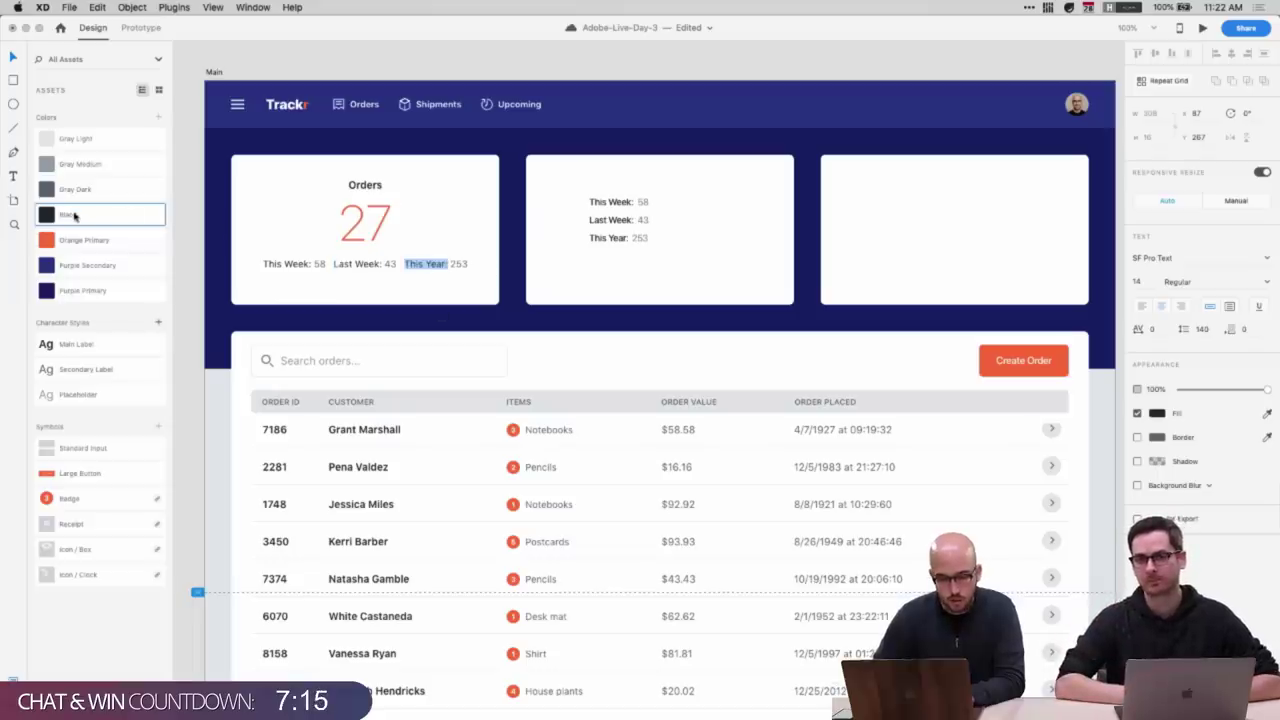
pyautogui.press('Escape')
# - Adjust the statistics line's height in the card and widen the gaps between its three statistics with extra spaces
pyautogui.click(341, 283)
pyautogui.click(391, 264)
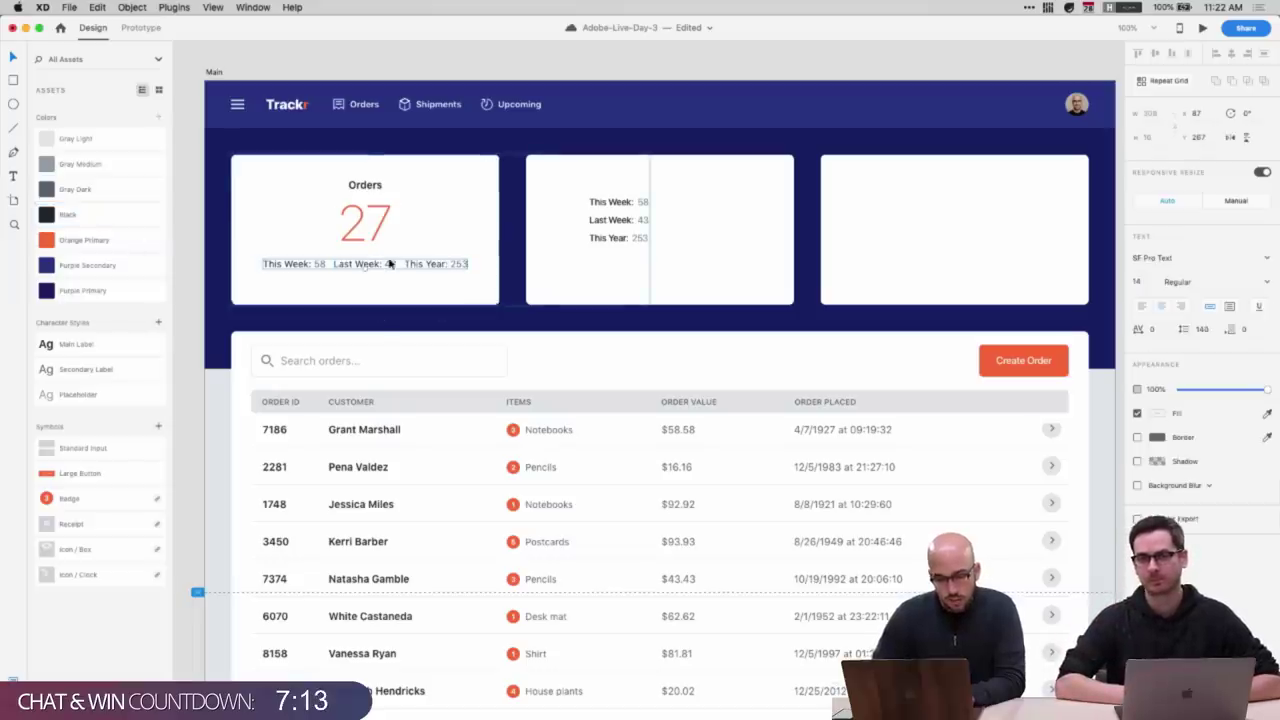
pyautogui.press('Down')
pyautogui.press('Down')
pyautogui.press('Return')
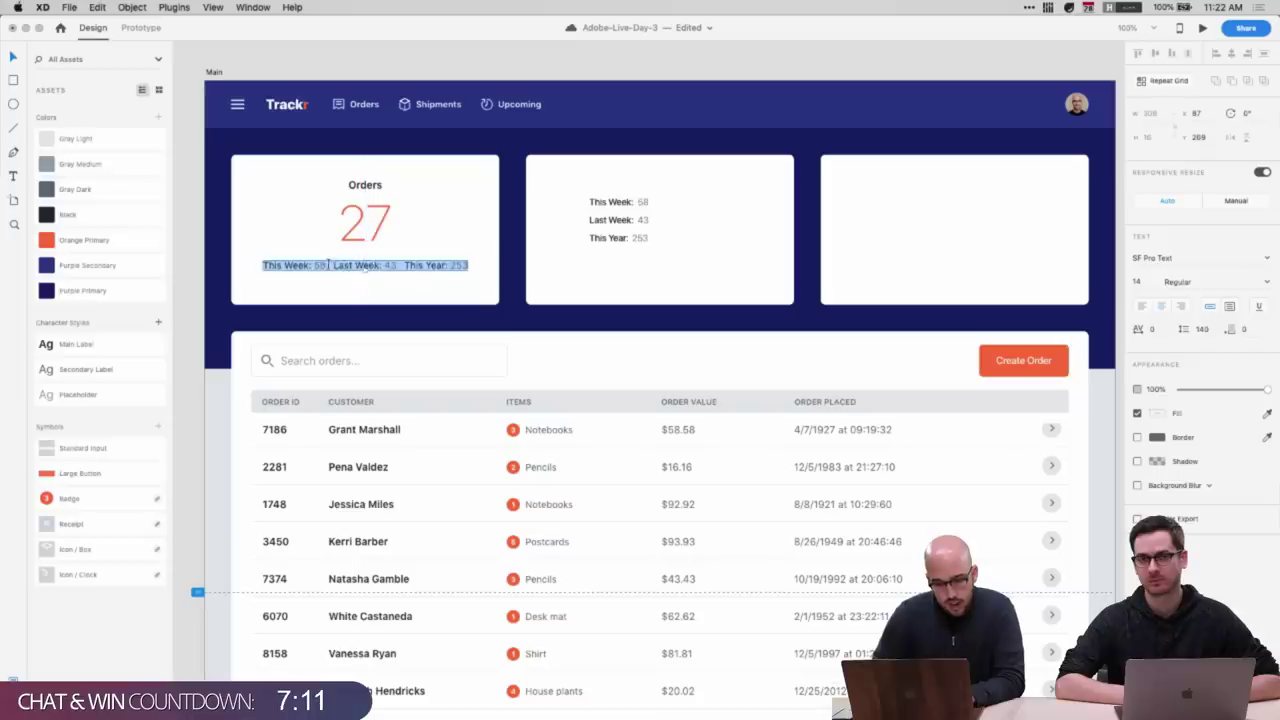
pyautogui.click(329, 265)
pyautogui.click(400, 265)
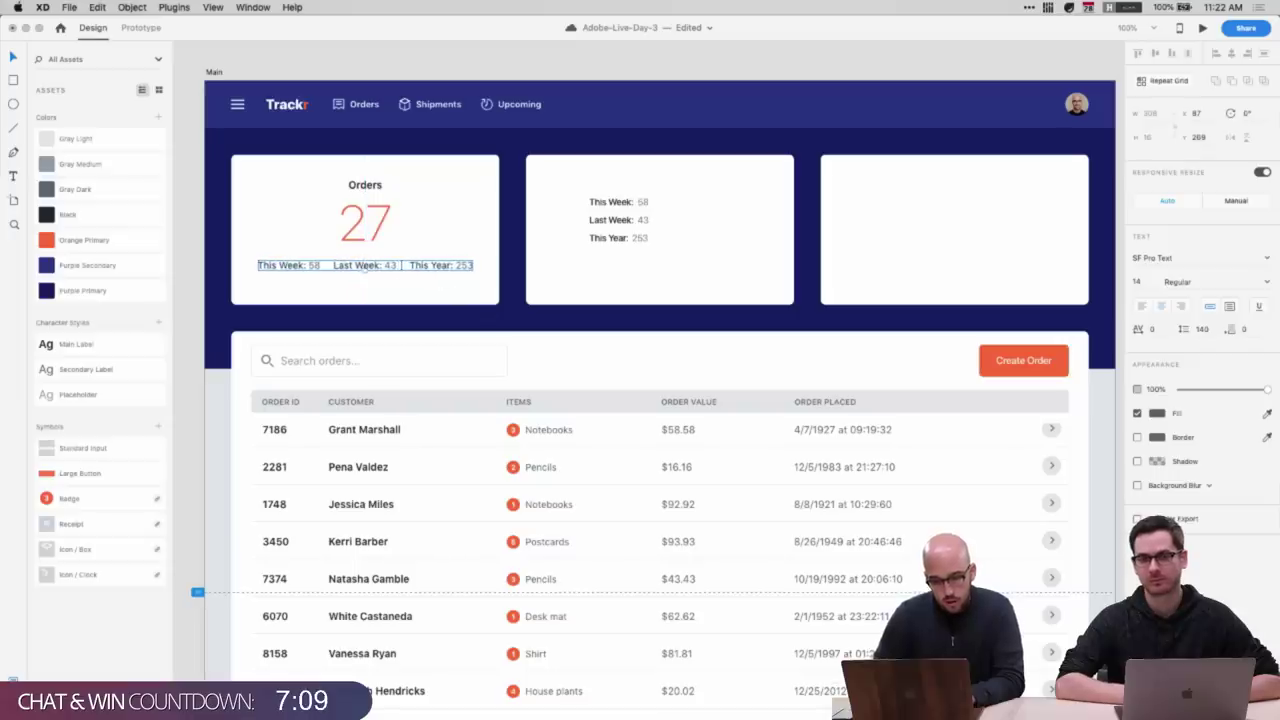
pyautogui.press('Escape')
pyautogui.press('Down')
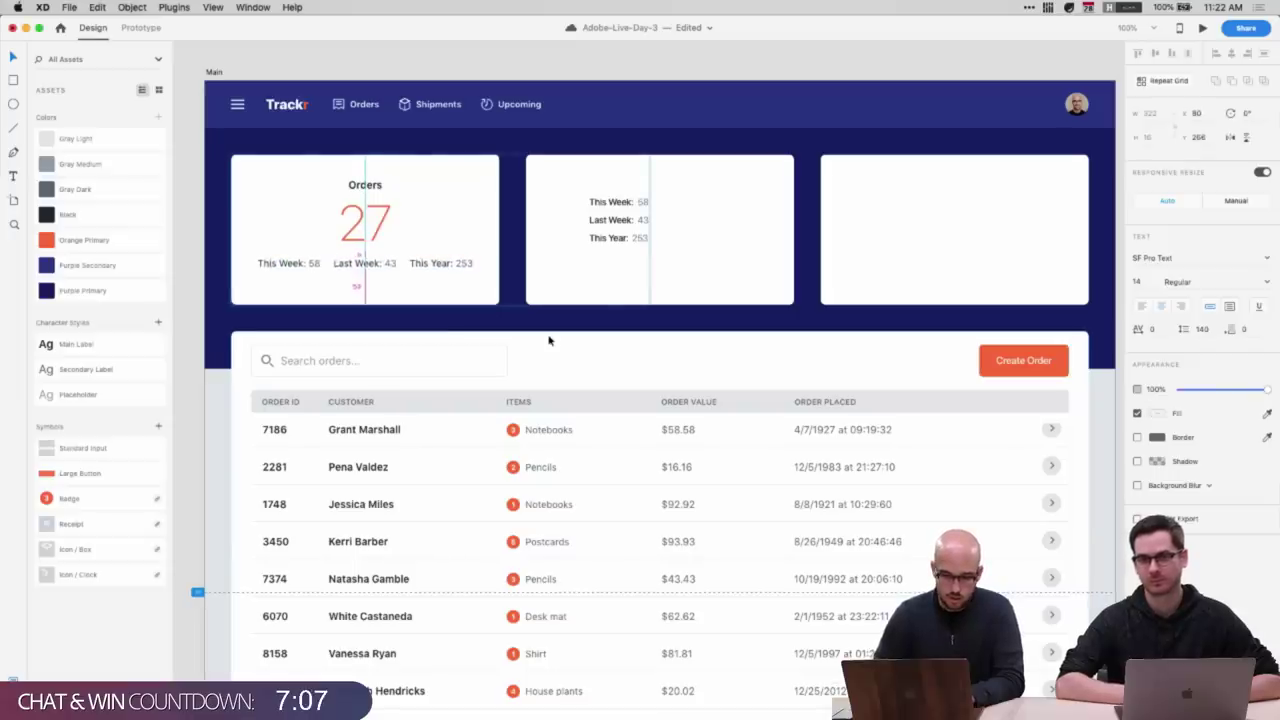
# - Nudge the centred Orders label and the large 27 slightly upward in the first card
pyautogui.click(364, 222)
pyautogui.keyDown('shift'); pyautogui.click(370, 186); pyautogui.keyUp('shift')
pyautogui.hotkey('shift', 'Up')
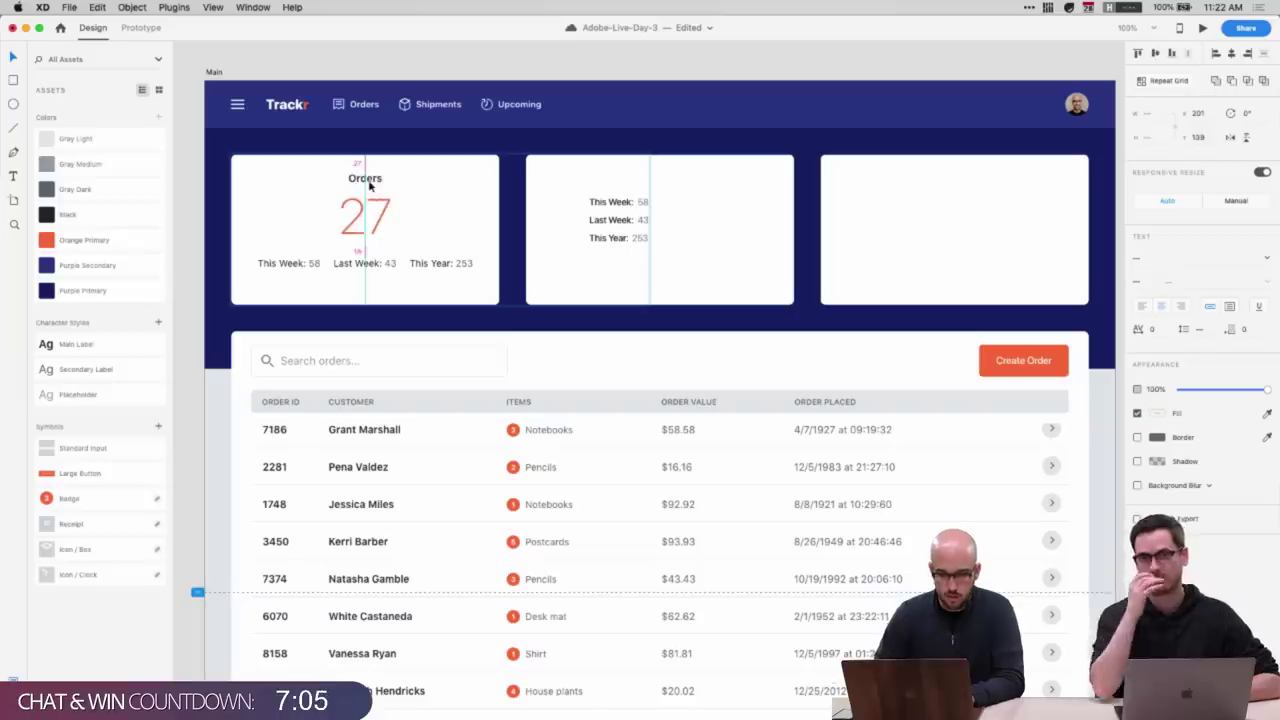
pyautogui.hotkey('shift', 'Down')
pyautogui.press('Up')
pyautogui.press('Up')
pyautogui.press('Up')
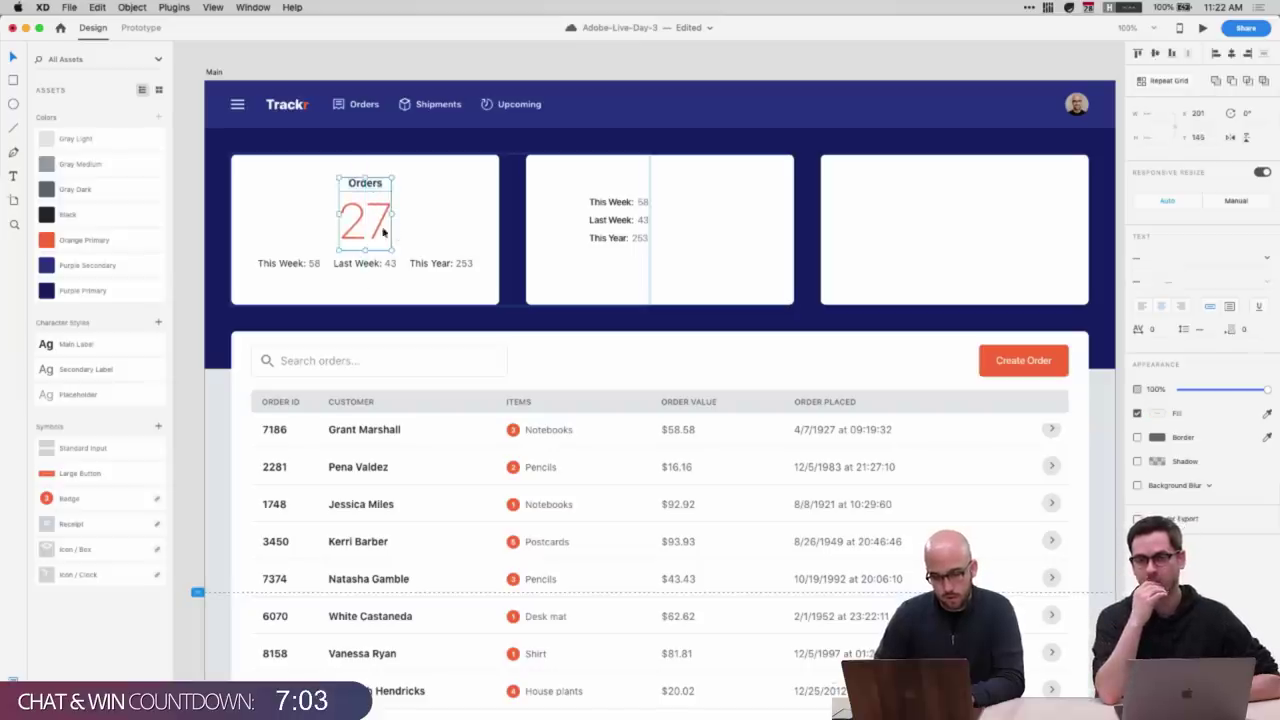
pyautogui.click(375, 231)
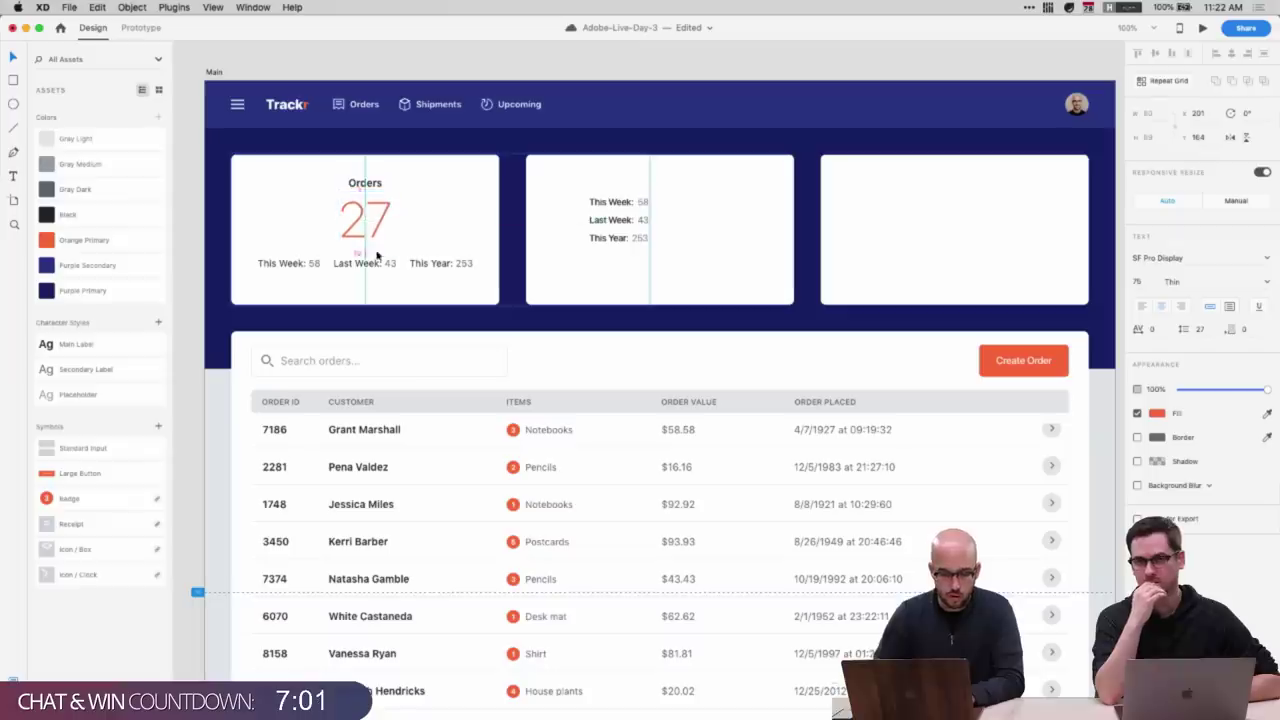
# - Place the 27 flush with the statistics line's right end at X 322 and the Orders label at its left end, X 80
pyautogui.moveTo(365, 225); pyautogui.dragTo(446, 222)
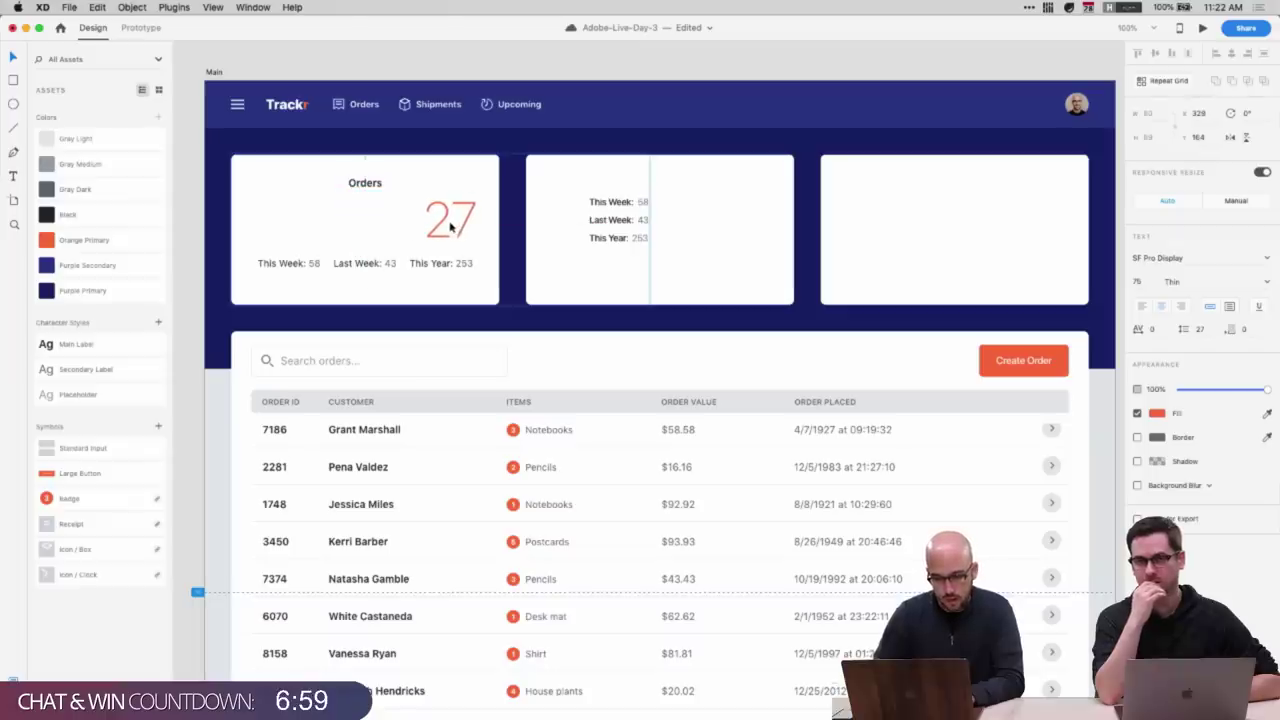
pyautogui.moveTo(362, 183); pyautogui.dragTo(268, 235)
pyautogui.keyDown('shift'); pyautogui.click(452, 229); pyautogui.keyUp('shift')
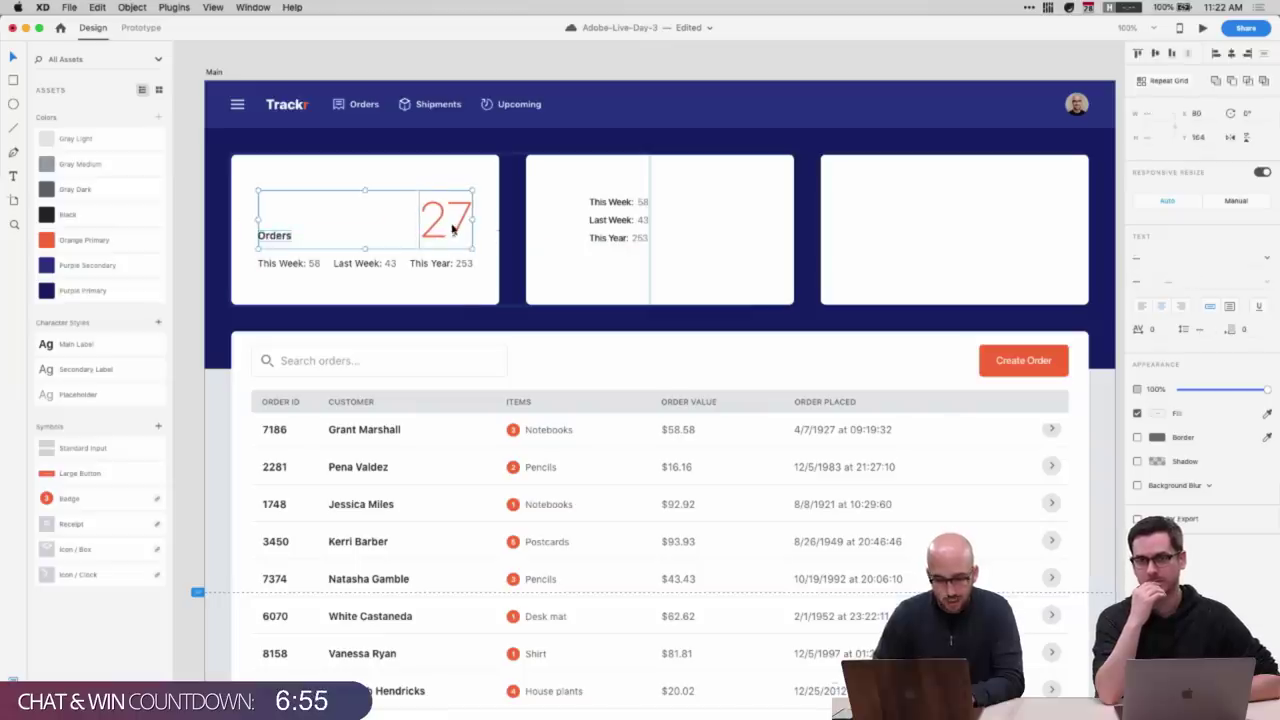
pyautogui.click(452, 236)
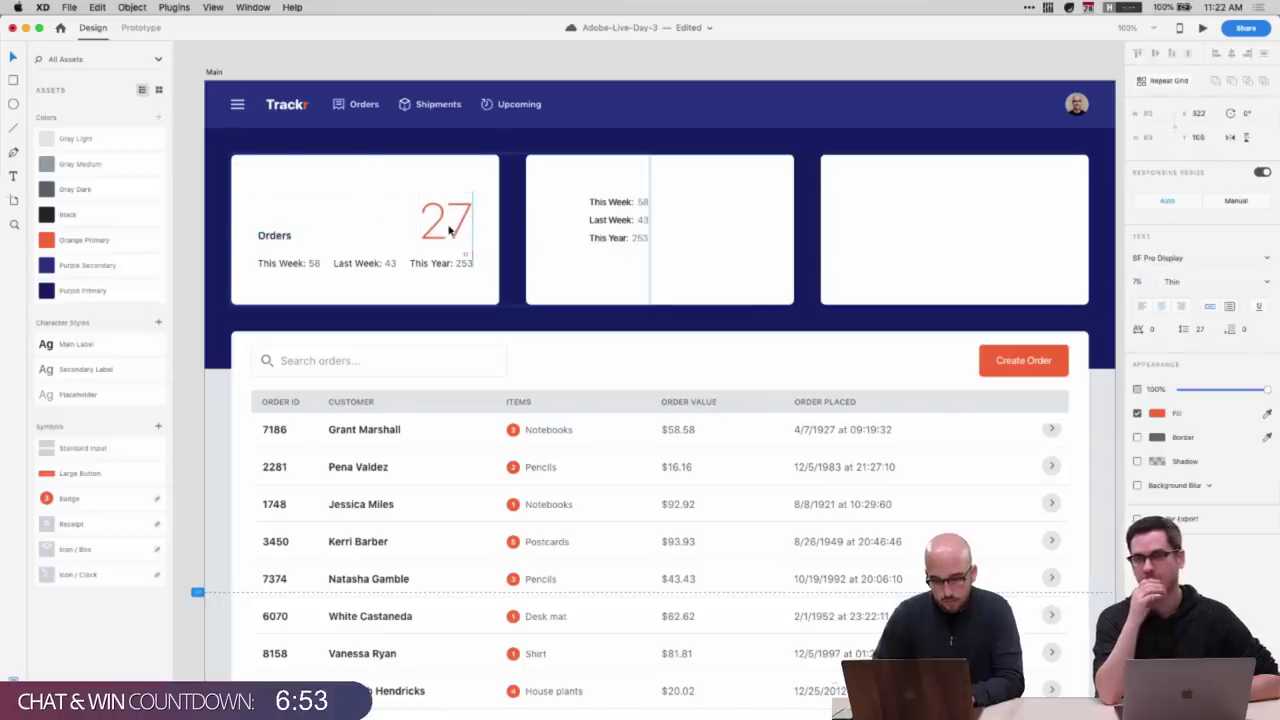
# - Move the Orders label and the 27 up together, bringing the 27 to Y 141
pyautogui.keyDown('shift'); pyautogui.click(284, 237); pyautogui.keyUp('shift')
pyautogui.hotkey('shift', 'Up')
pyautogui.hotkey('shift', 'Up')
pyautogui.hotkey('shift', 'Up')
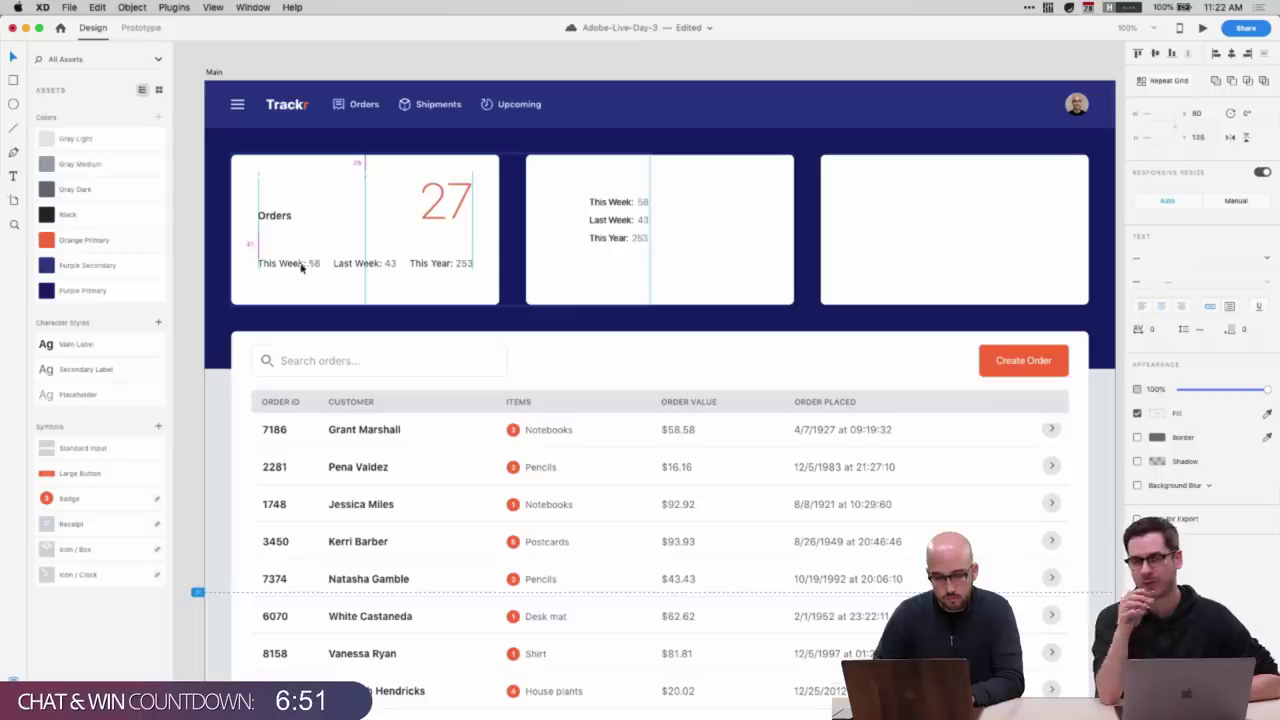
pyautogui.click(297, 267)
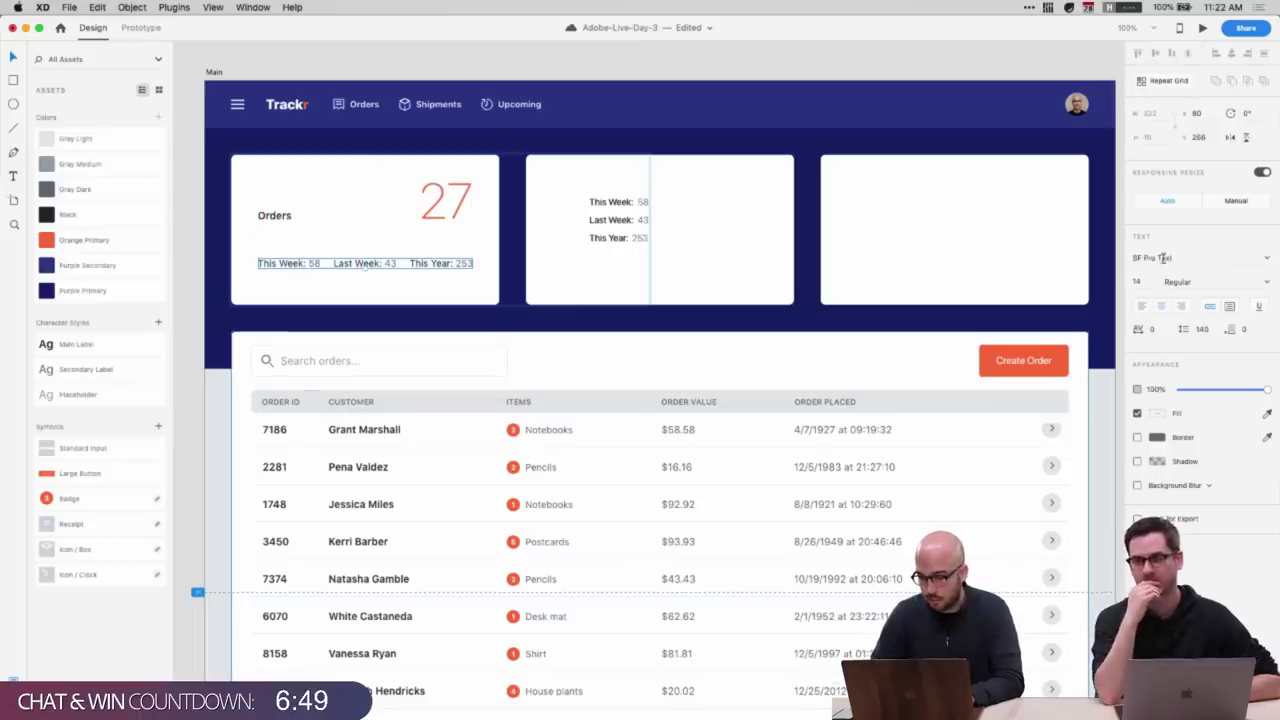
pyautogui.click(444, 190)
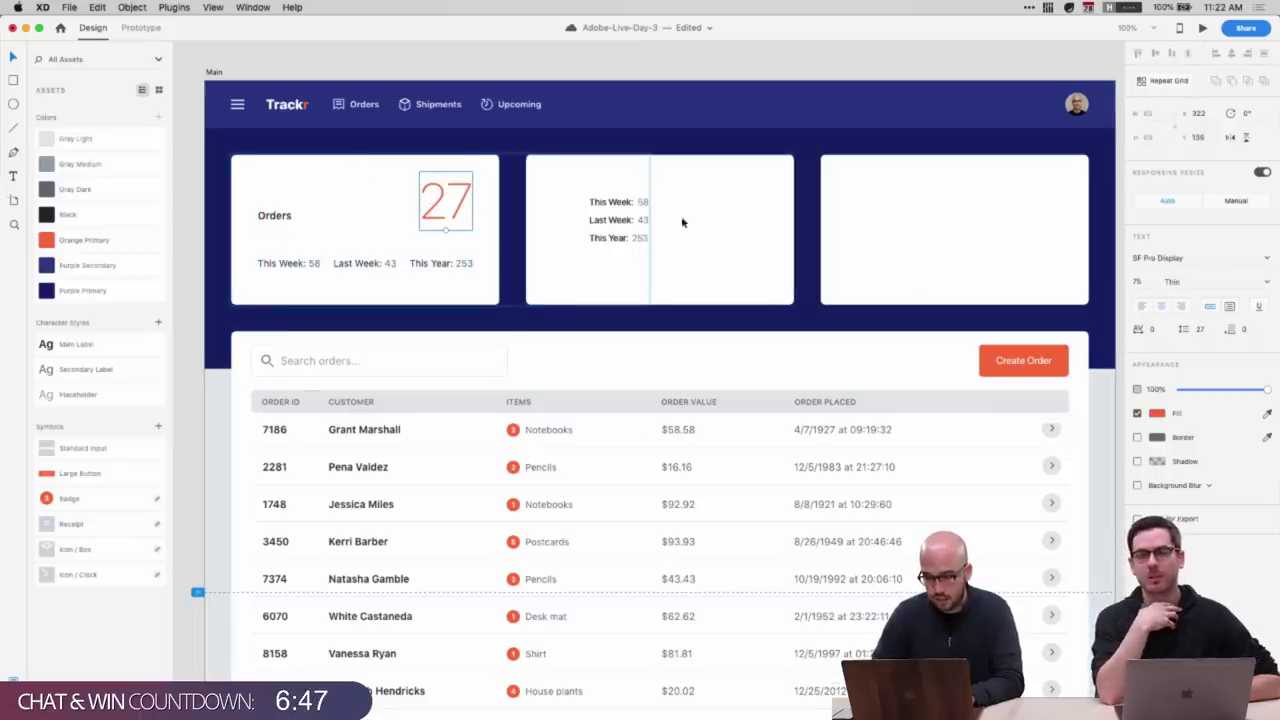
pyautogui.keyDown('shift'); pyautogui.click(268, 220); pyautogui.keyUp('shift')
pyautogui.press('Down')
pyautogui.press('Down')
pyautogui.press('Down')
pyautogui.press('Down')
pyautogui.press('Down')
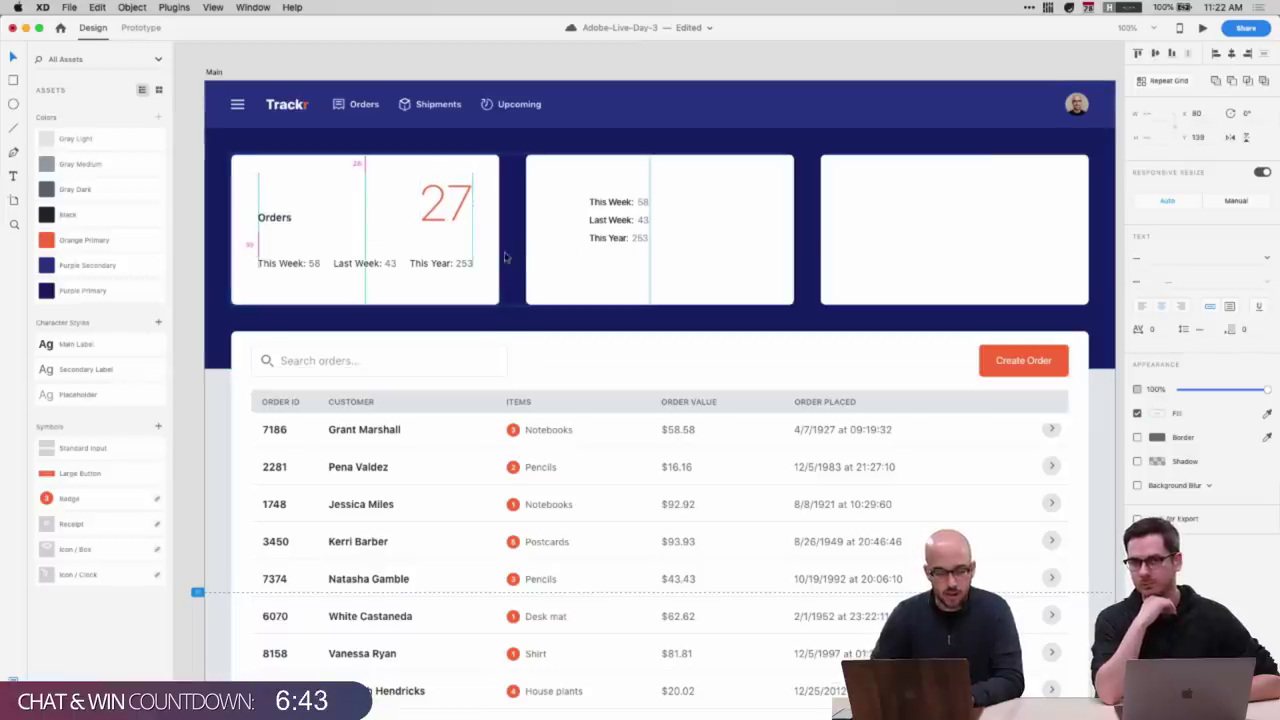
# - Draw a horizontal divider line 322 wide between the Orders heading row and the statistics line
pyautogui.press('l')
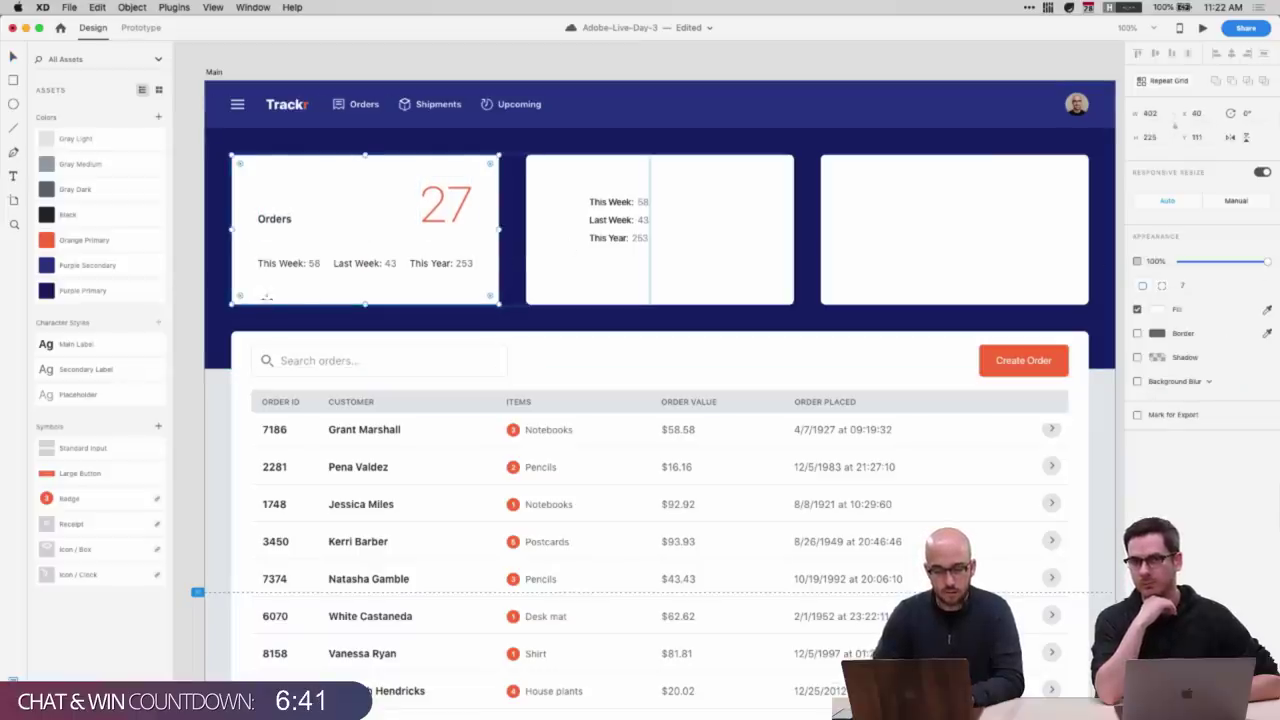
pyautogui.moveTo(258, 238); pyautogui.dragTo(466, 241)
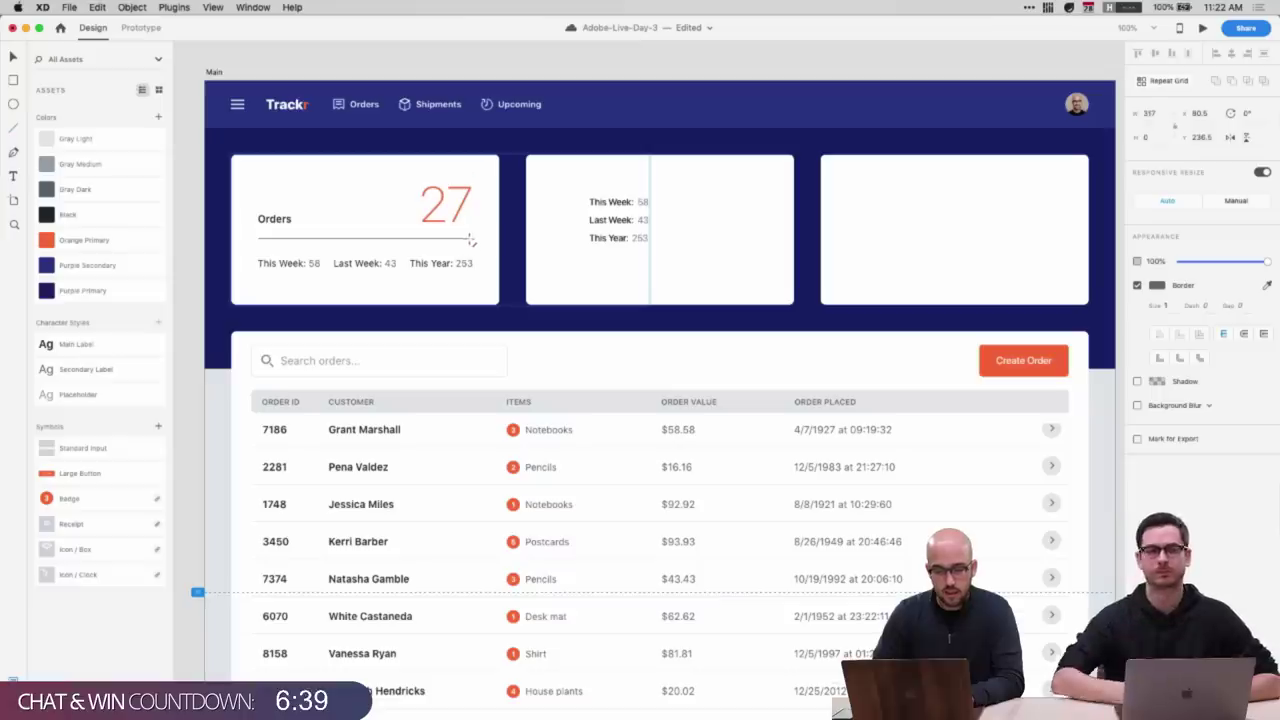
pyautogui.press('Down')
pyautogui.press('Up')
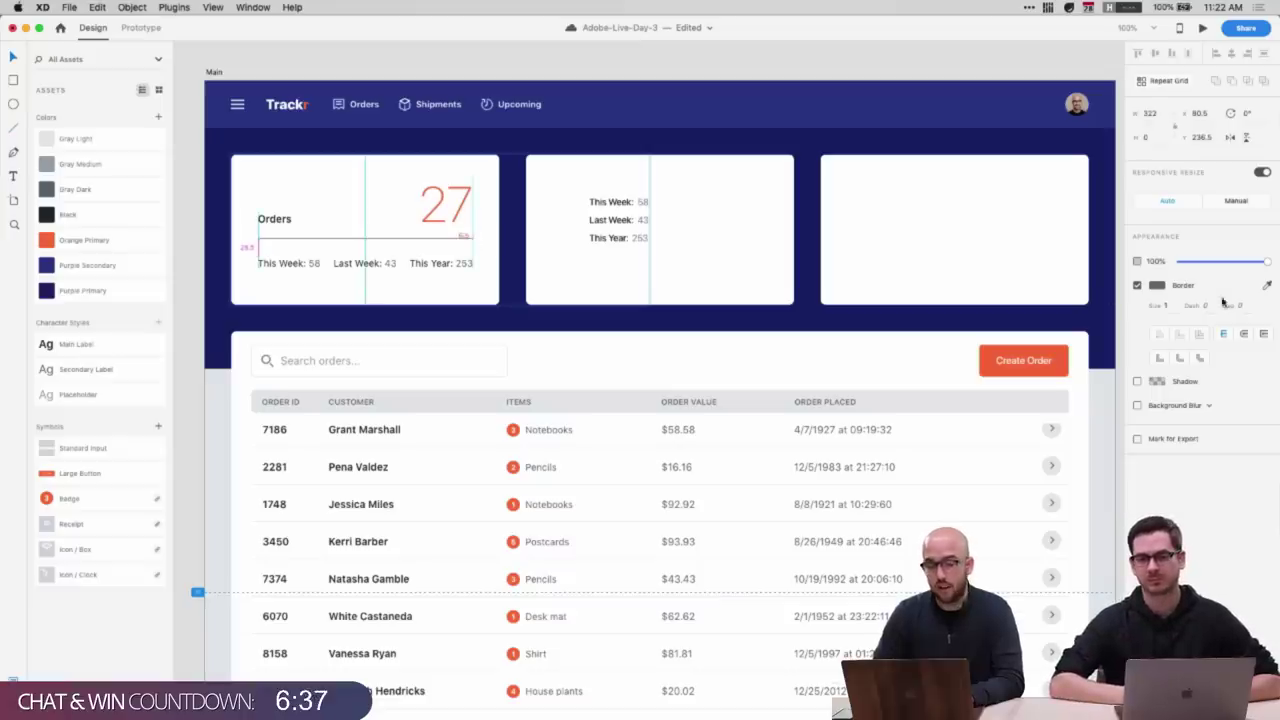
# - Colour the divider line with the Gray Light colour asset and move it to Y 238.5
pyautogui.click(1157, 285)
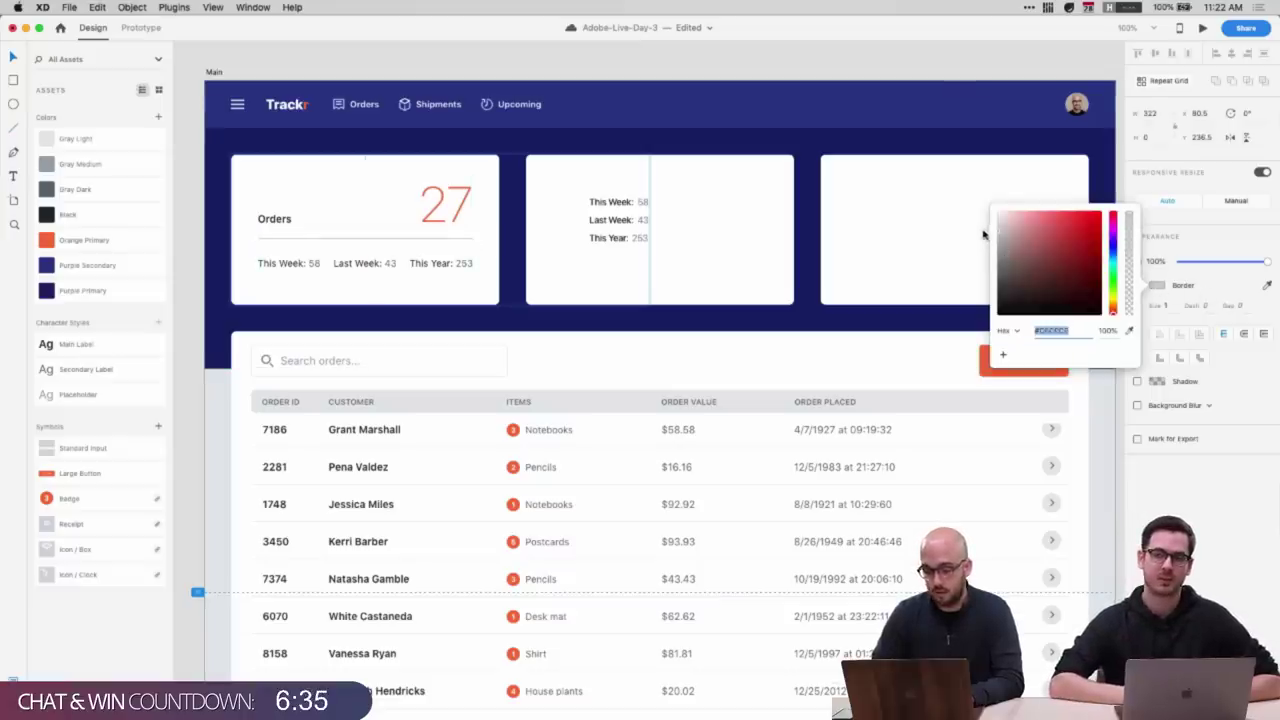
pyautogui.click(80, 141)
pyautogui.click(212, 284)
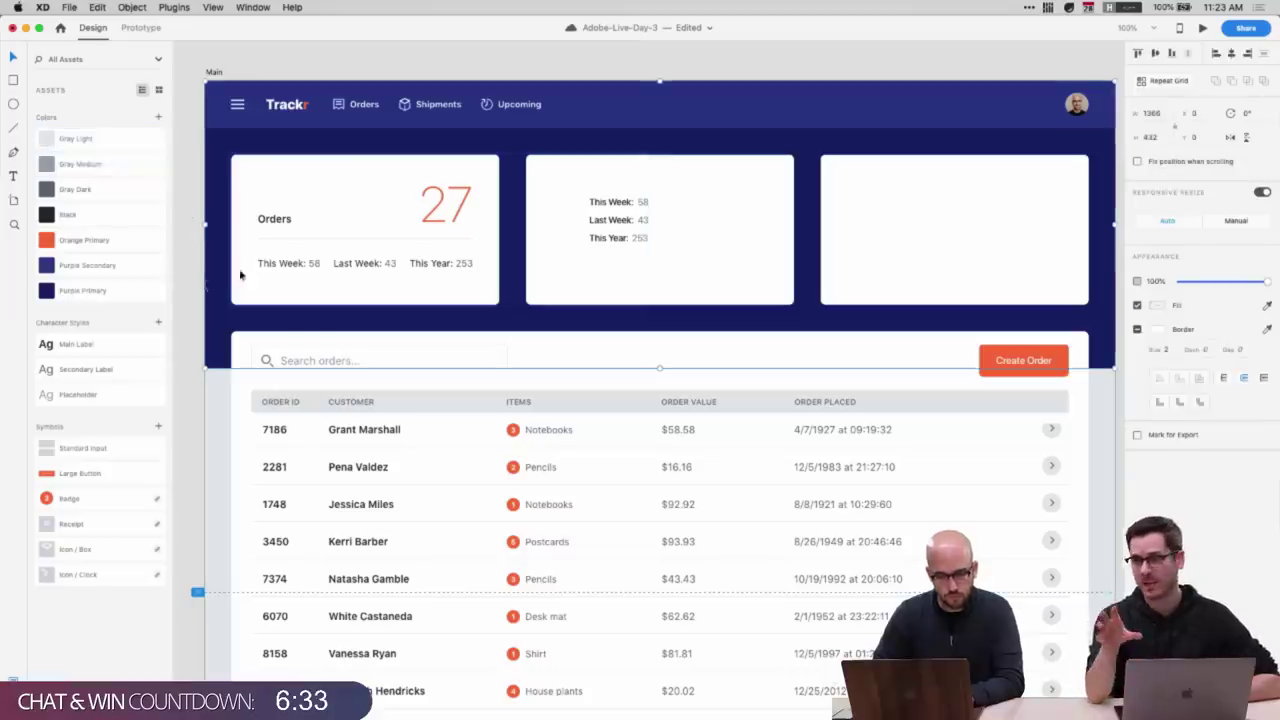
pyautogui.click(305, 239)
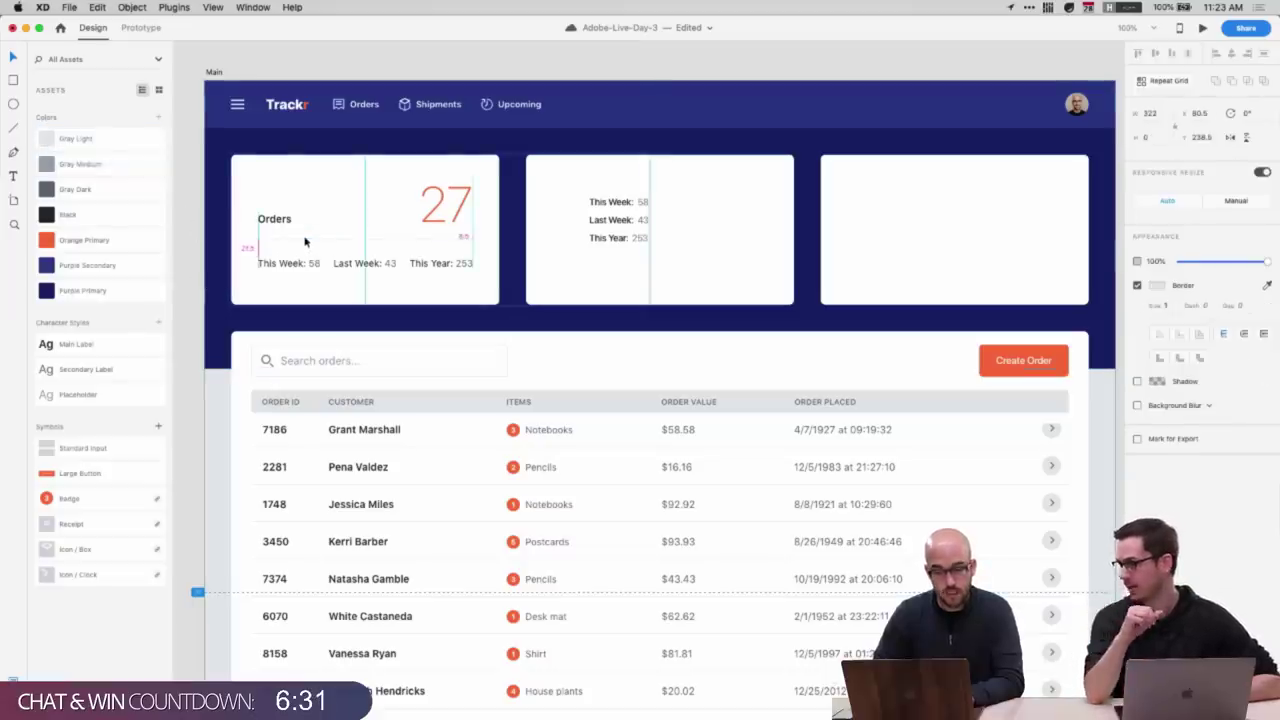
# - Raise the Orders label to Y 156, and move the label, 27, divider and statistics line up together by 10
pyautogui.moveTo(275, 222); pyautogui.dragTo(272, 192)
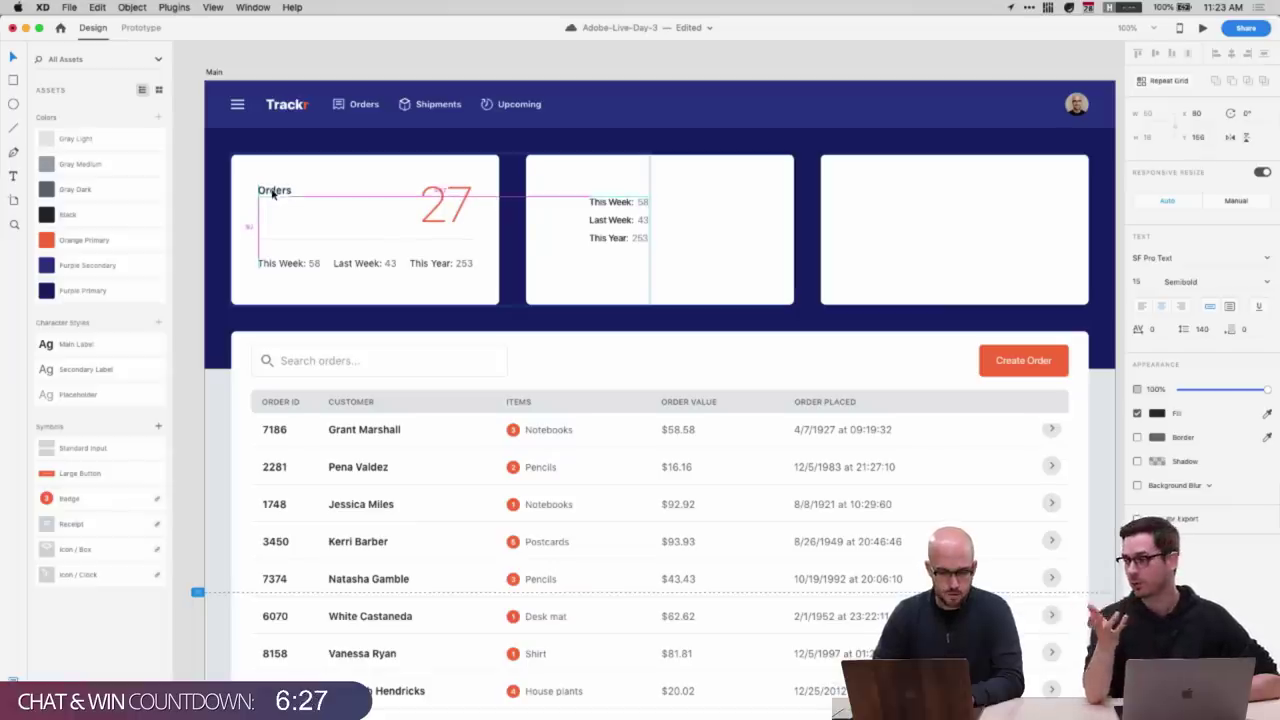
pyautogui.click(391, 258)
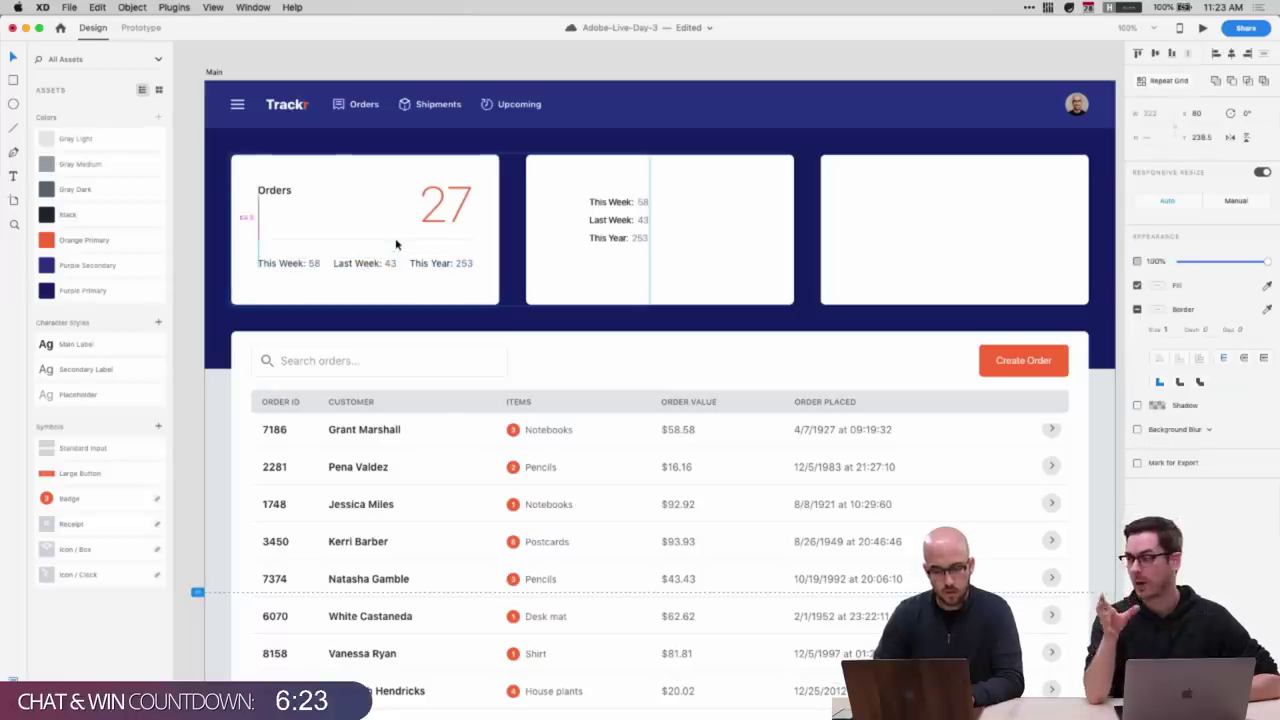
pyautogui.click(443, 207)
pyautogui.keyDown('shift'); pyautogui.click(268, 190); pyautogui.keyUp('shift')
pyautogui.keyDown('shift'); pyautogui.click(281, 240); pyautogui.keyUp('shift')
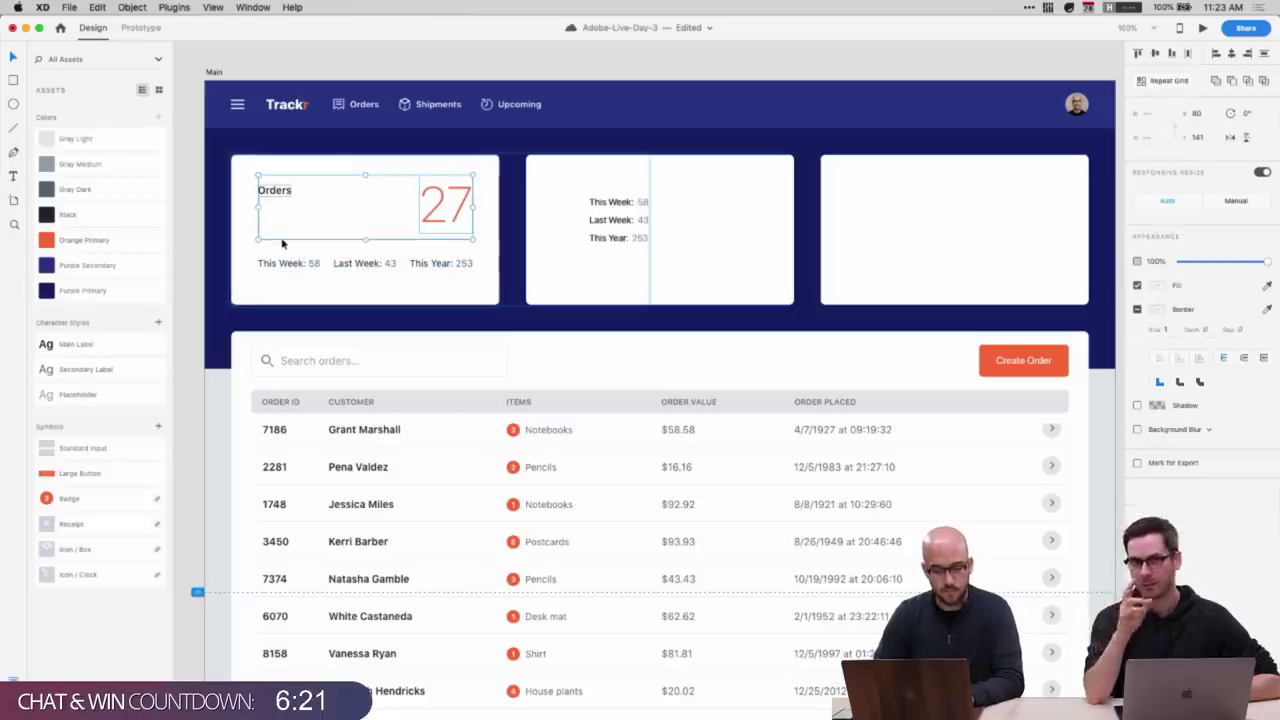
pyautogui.keyDown('shift'); pyautogui.click(282, 265); pyautogui.keyUp('shift')
pyautogui.moveTo(282, 268); pyautogui.dragTo(280, 257)
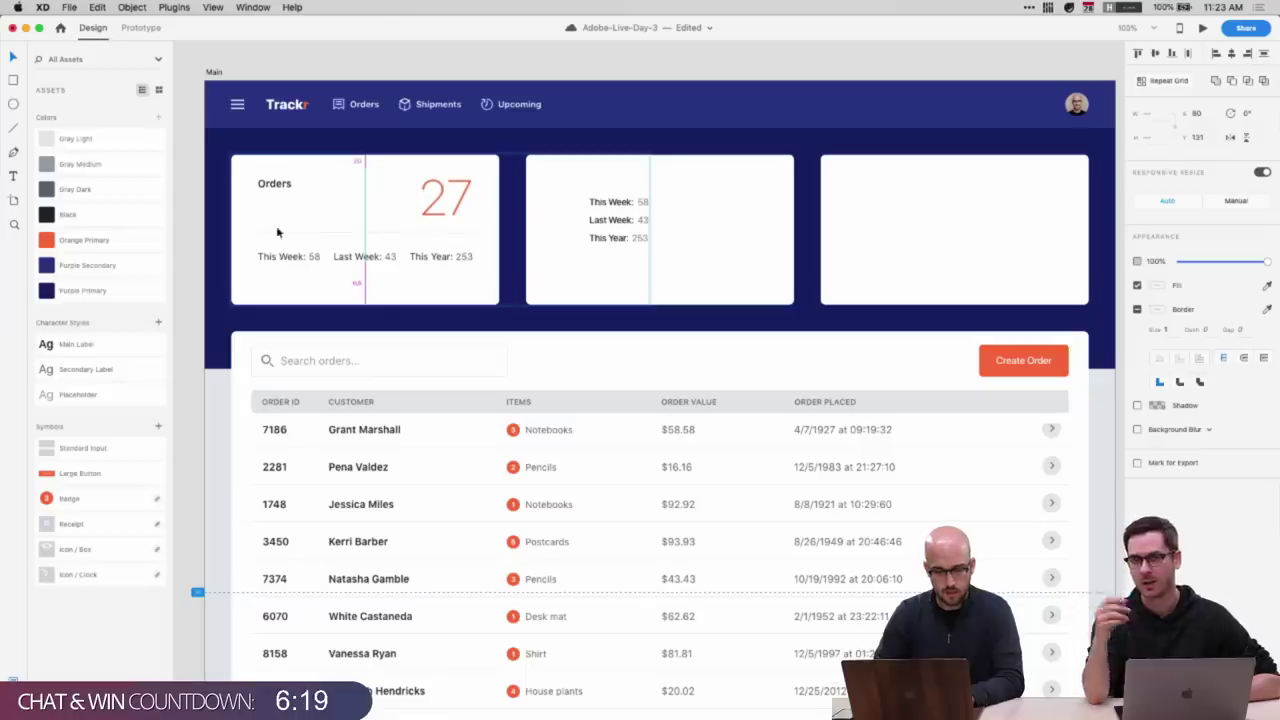
# - Move the Orders label, divider and statistics line left together to X 71
pyautogui.doubleClick(272, 183)
pyautogui.keyDown('shift'); pyautogui.click(266, 252); pyautogui.keyUp('shift')
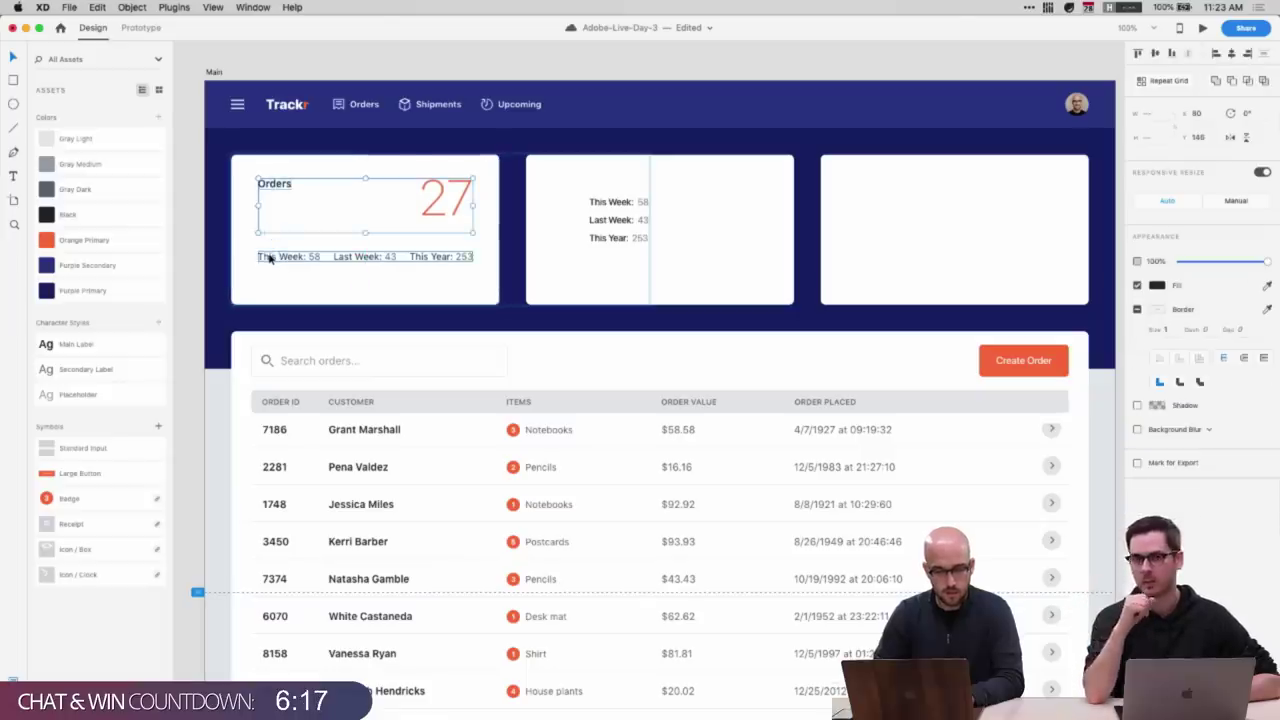
pyautogui.hotkey('shift', 'Left')
pyautogui.press('Left')
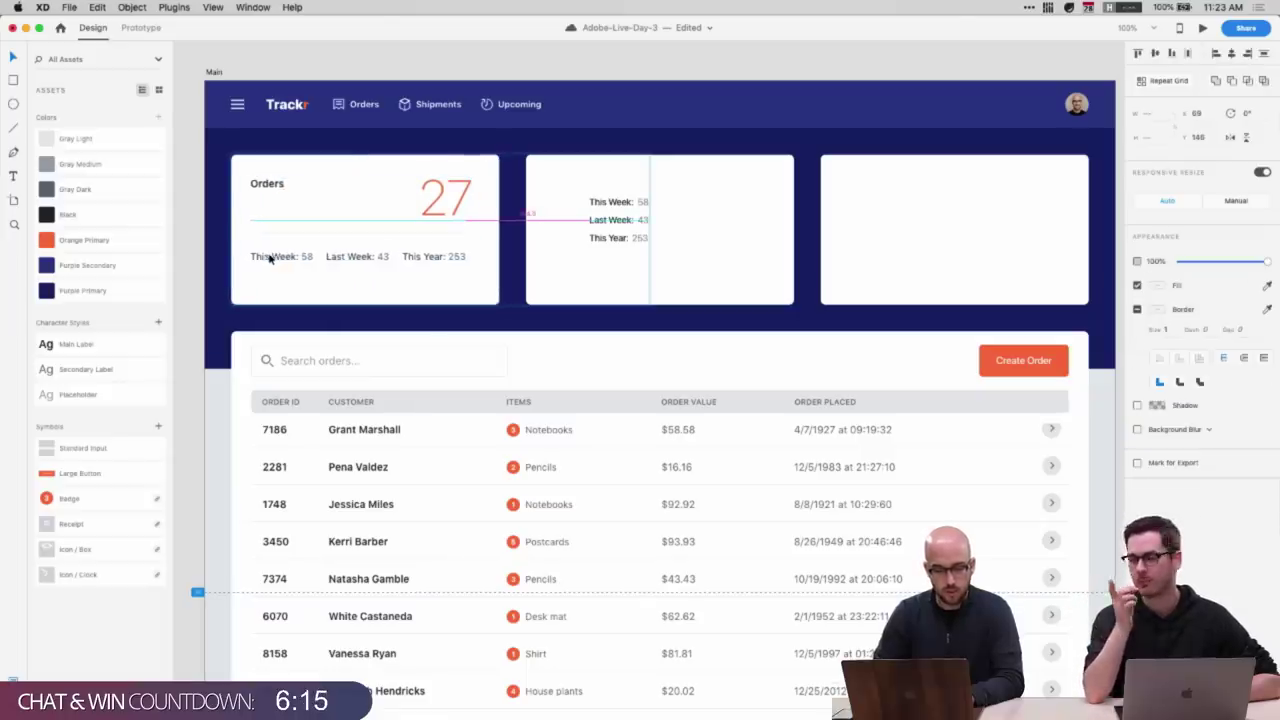
pyautogui.press('Right')
pyautogui.press('Right')
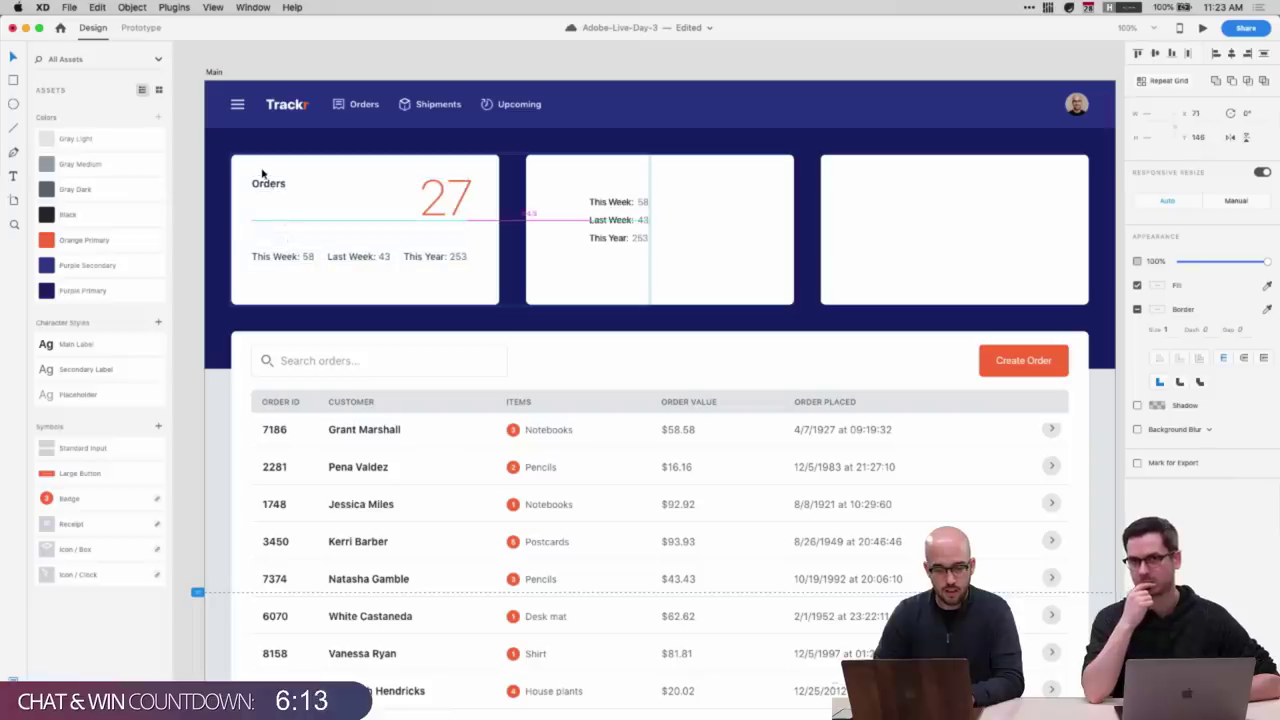
pyautogui.press('alt')
pyautogui.press('super+space')
pyautogui.write('fin')
pyautogui.press('Return')
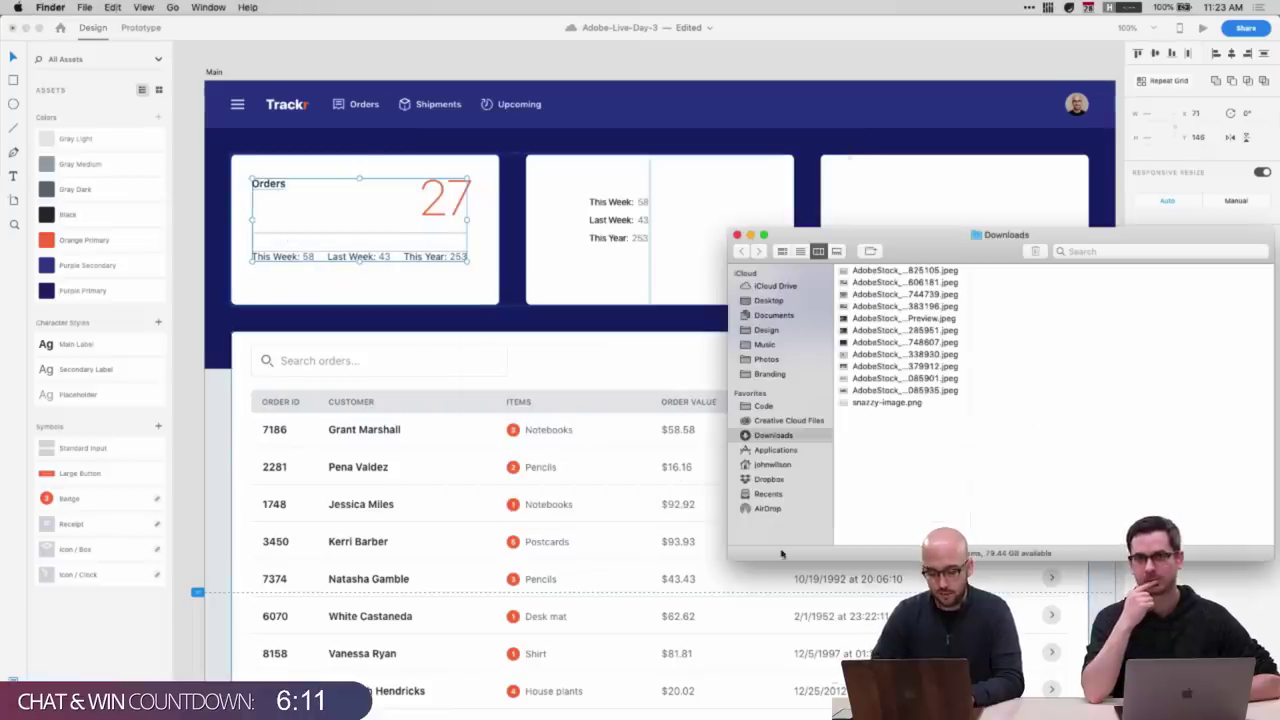
pyautogui.press('super+Tab')
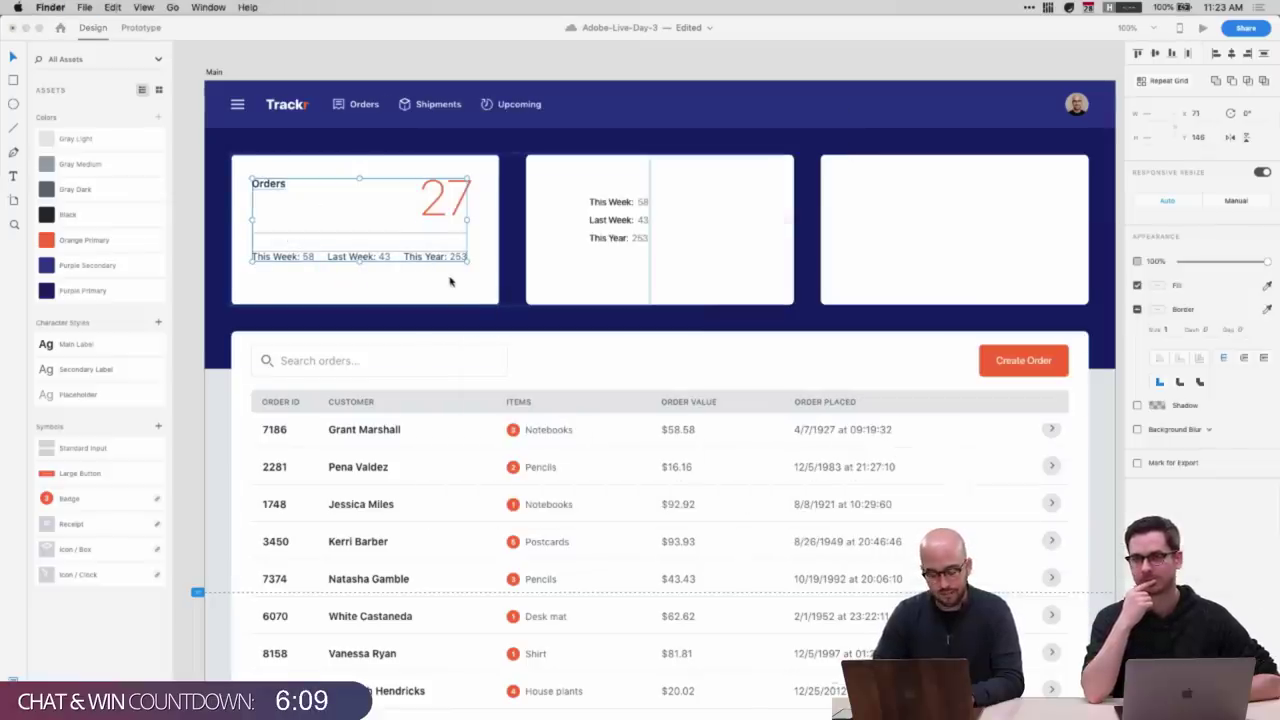
# - Move the large 27 to X 331, Y 131 and extend the divider line to a width of 340
pyautogui.doubleClick(448, 200)
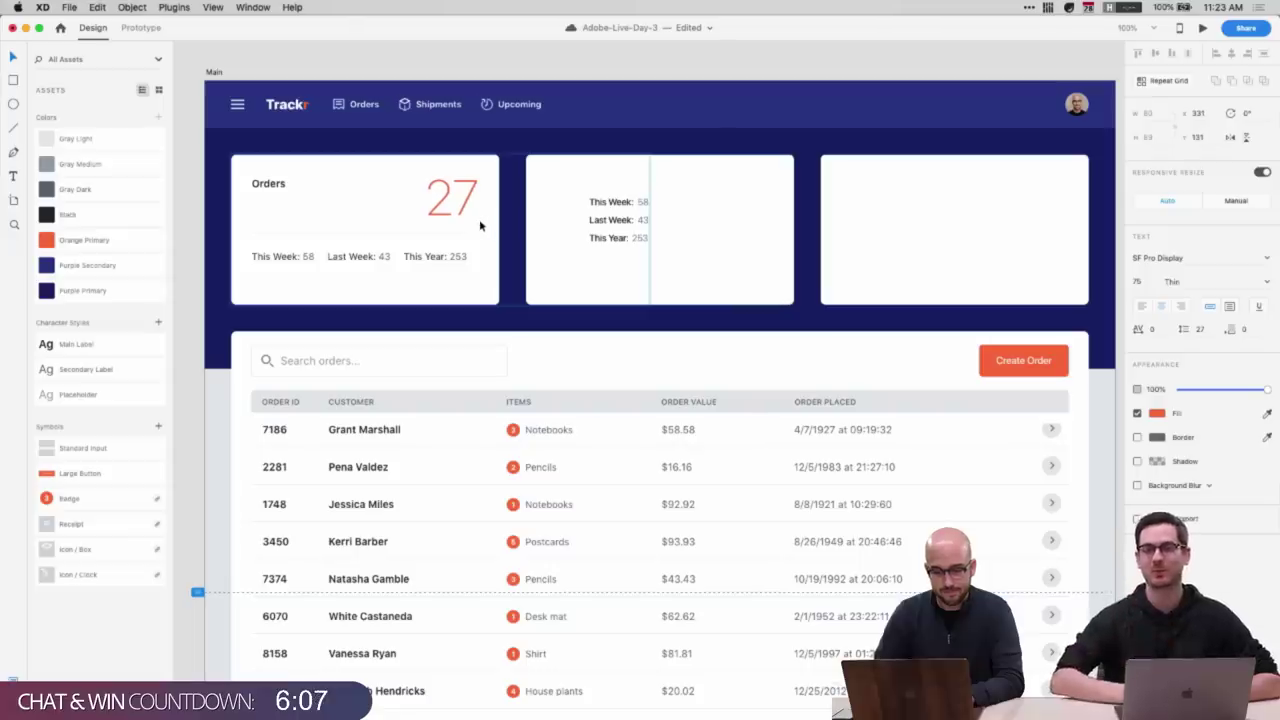
pyautogui.click(459, 235)
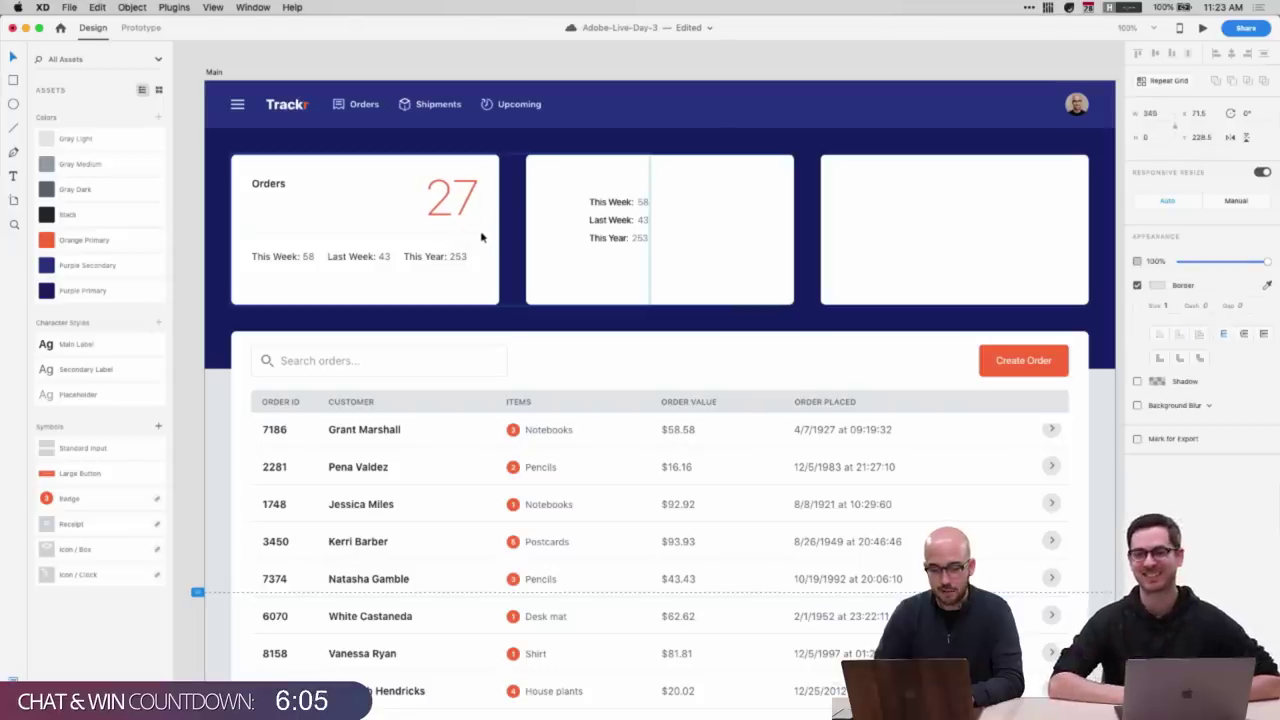
pyautogui.press('alt')
# - Move the statistics line in the Orders card right to X 81, centring it in the card
pyautogui.click(455, 257)
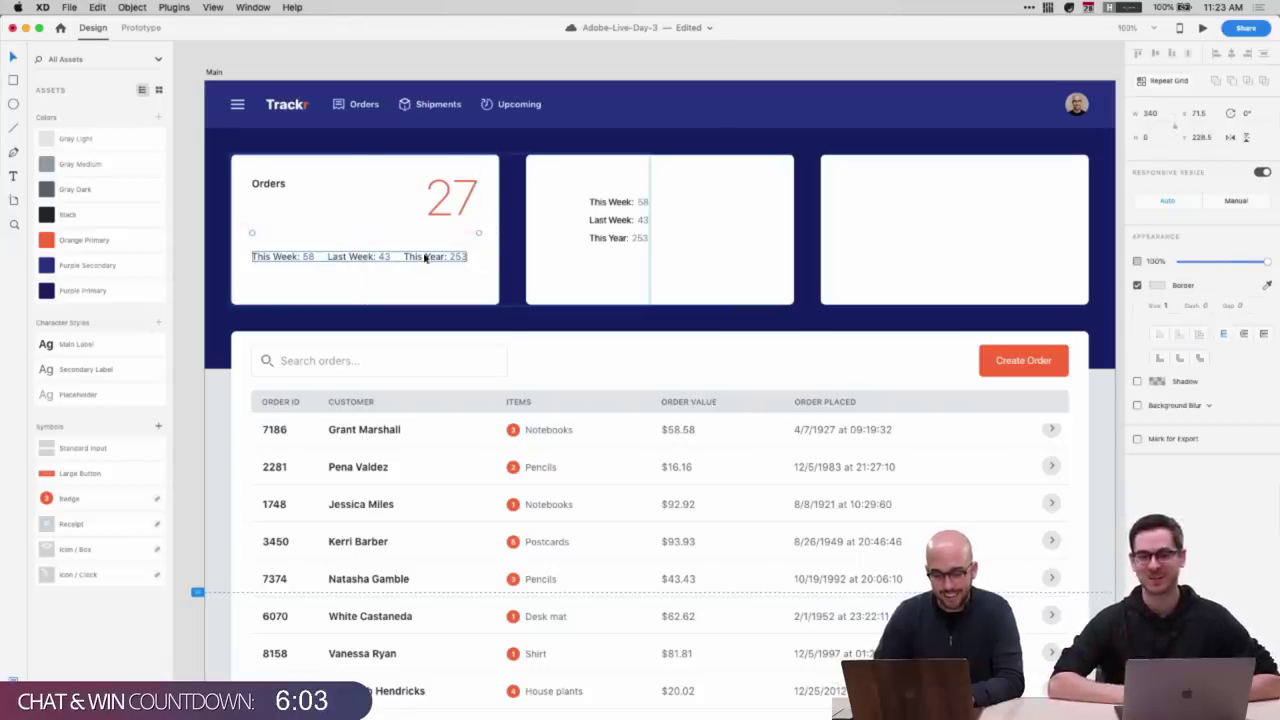
pyautogui.press('Left')
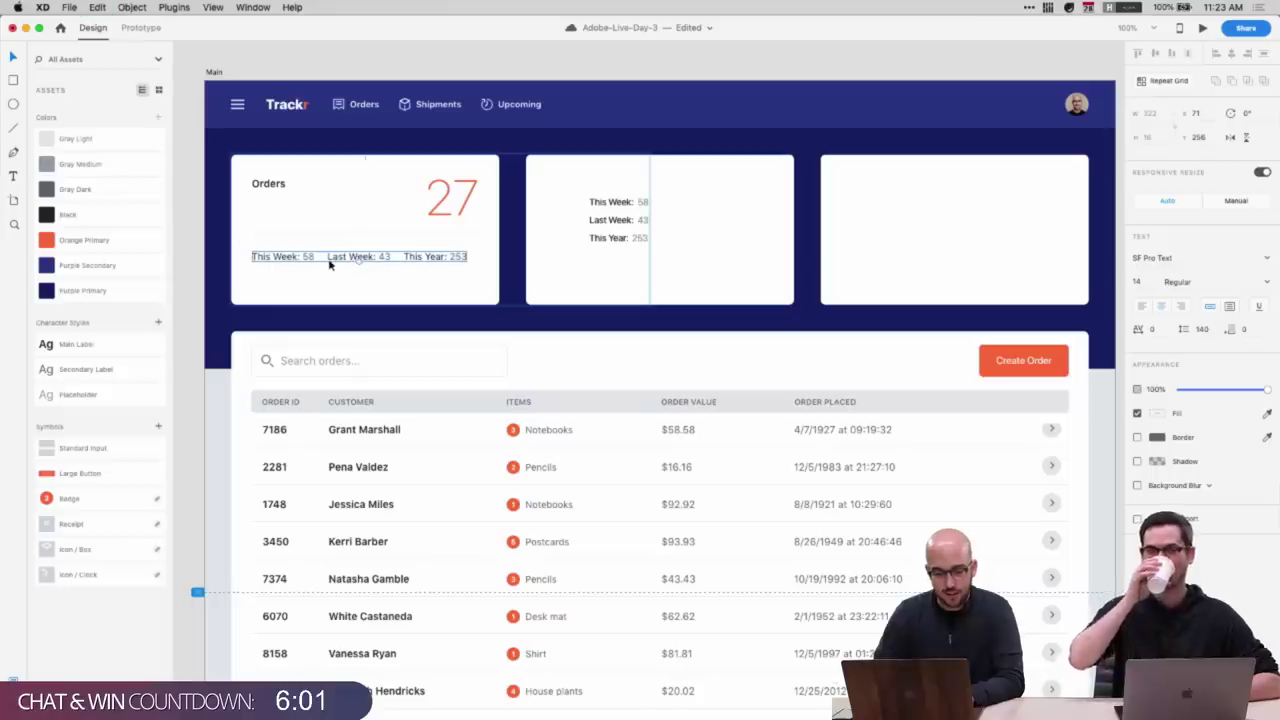
pyautogui.moveTo(328, 260); pyautogui.dragTo(334, 260)
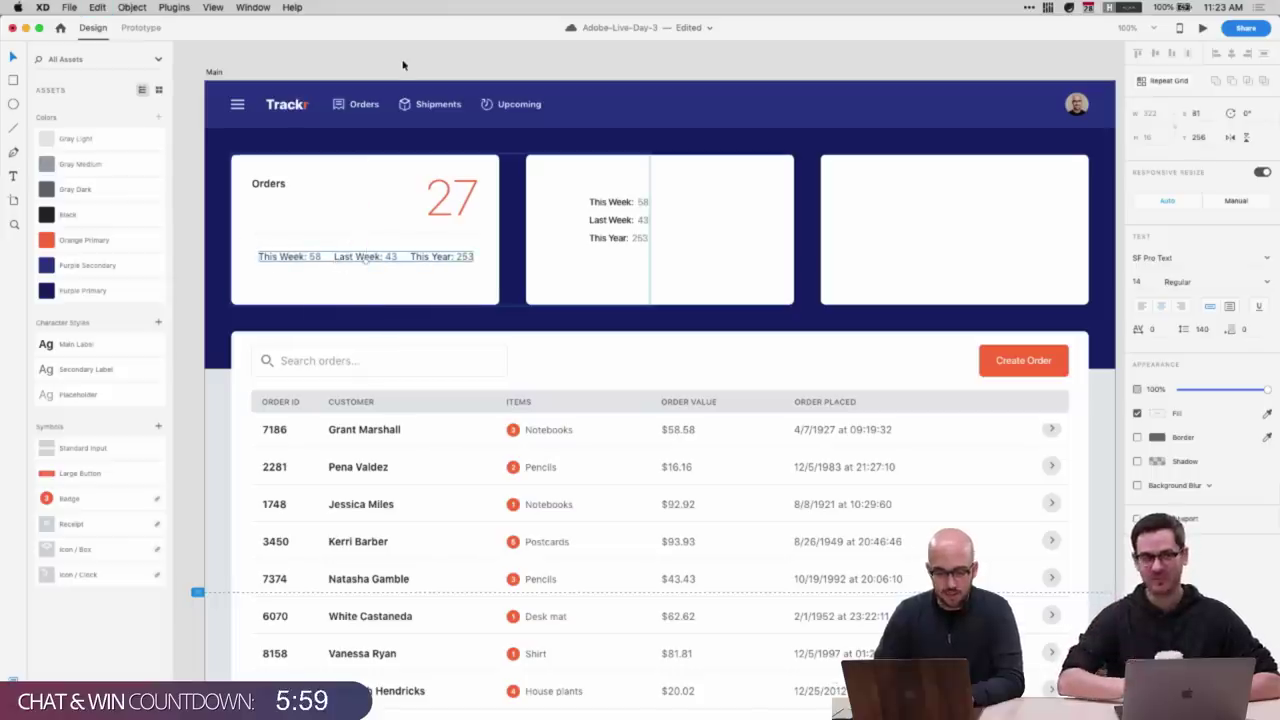
pyautogui.click(402, 64)
pyautogui.scroll(-1, 401, 65)
pyautogui.hscroll(1, 401, 65)
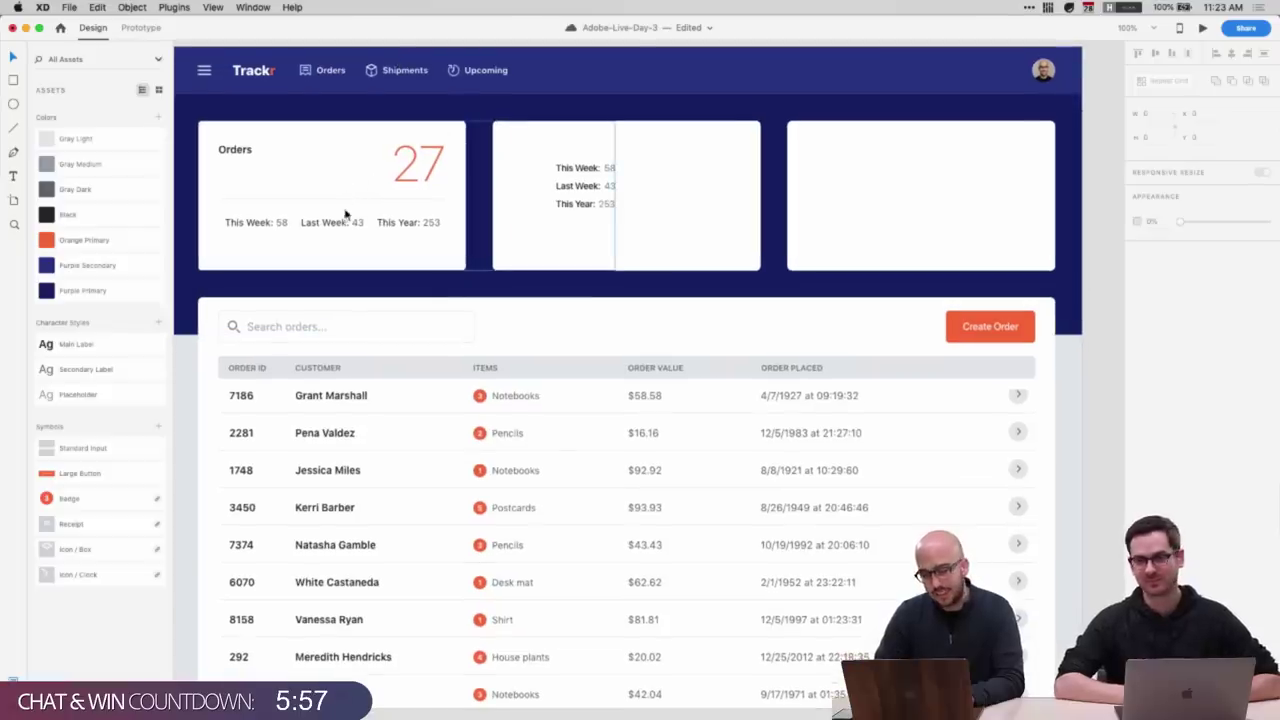
# - Add extra spaces between the This Week, Last Week and This Year entries so the statistics line spans the divider's width
pyautogui.click(340, 225)
pyautogui.doubleClick(309, 222)
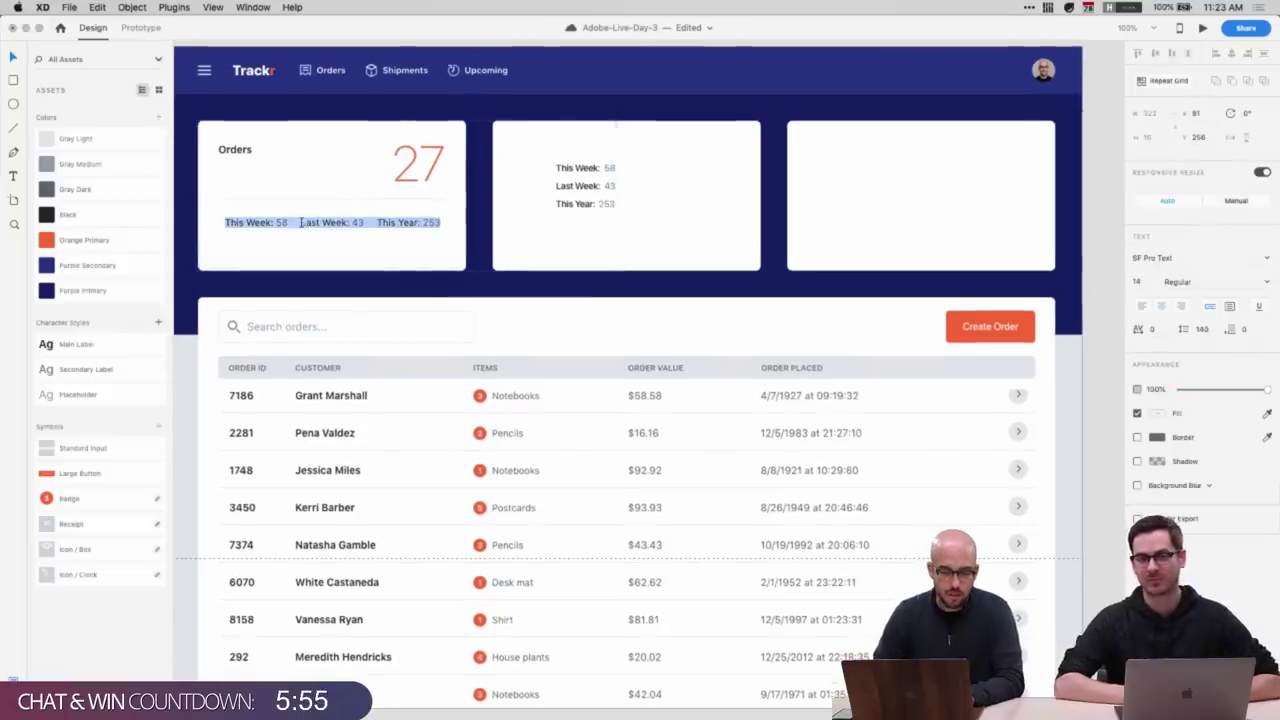
pyautogui.doubleClick(302, 222)
pyautogui.click(379, 222)
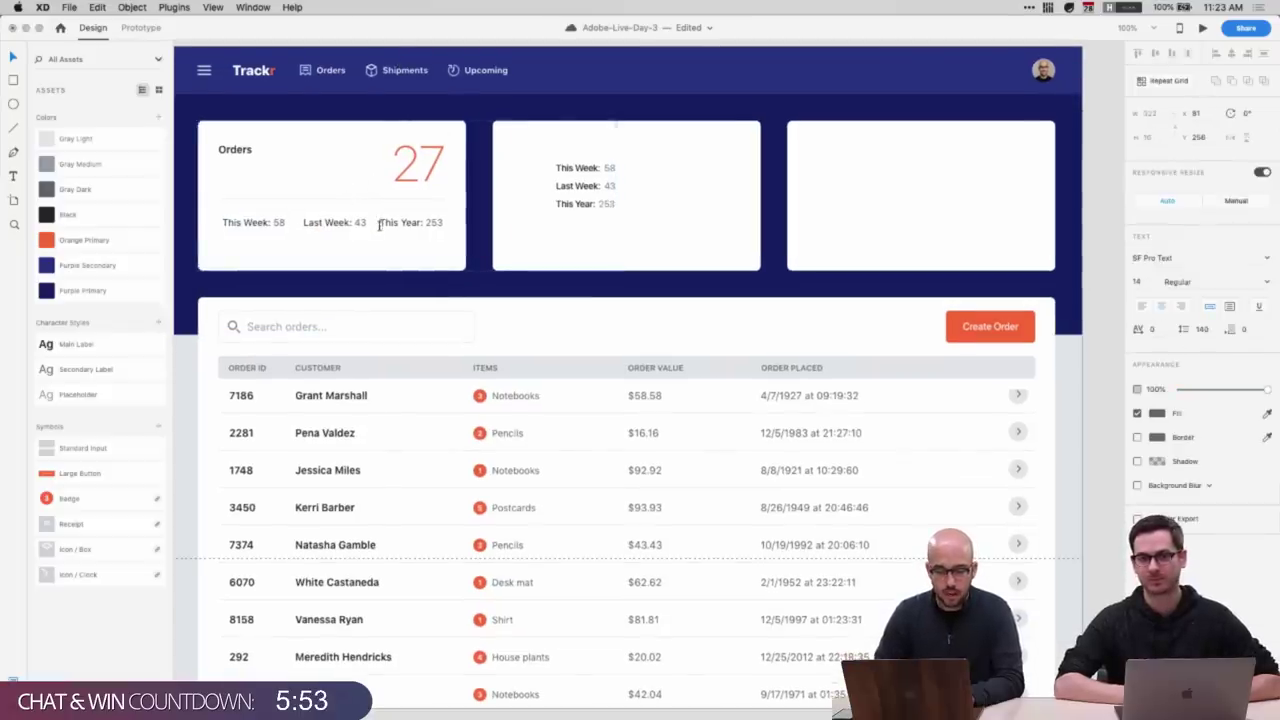
pyautogui.press('Escape')
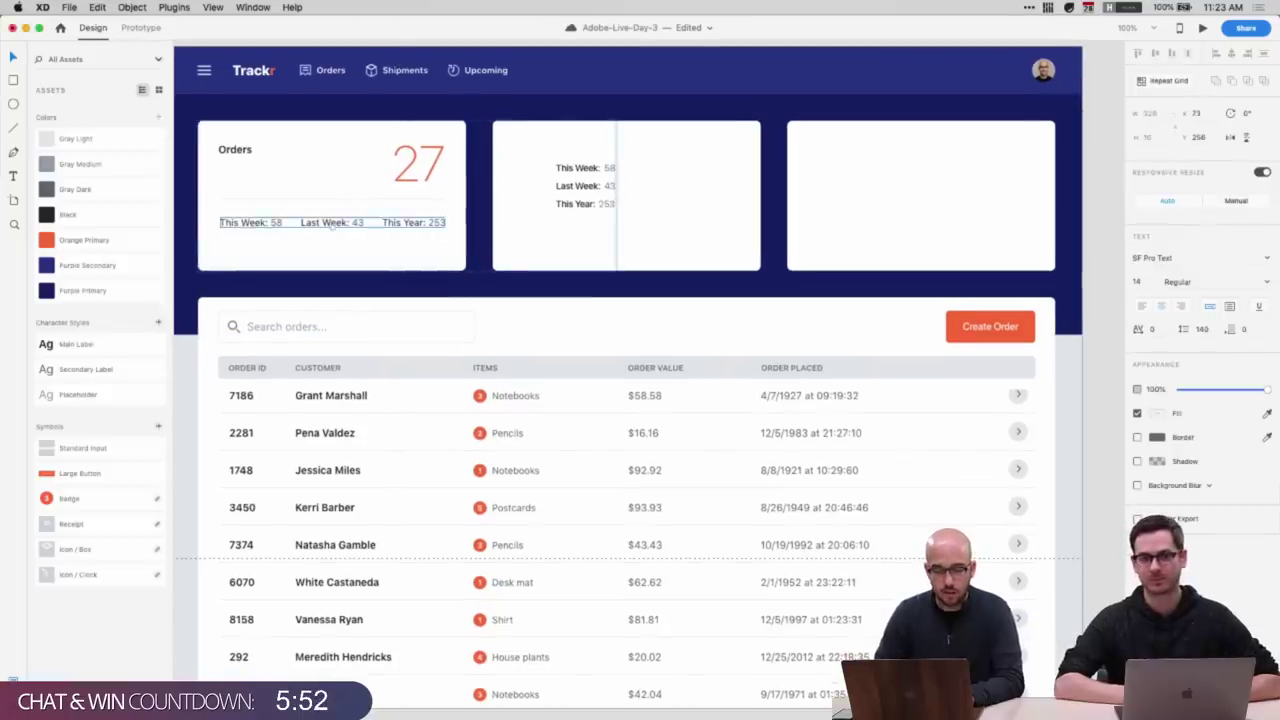
pyautogui.doubleClick(308, 223)
pyautogui.click(294, 222)
pyautogui.click(377, 223)
pyautogui.press('Escape')
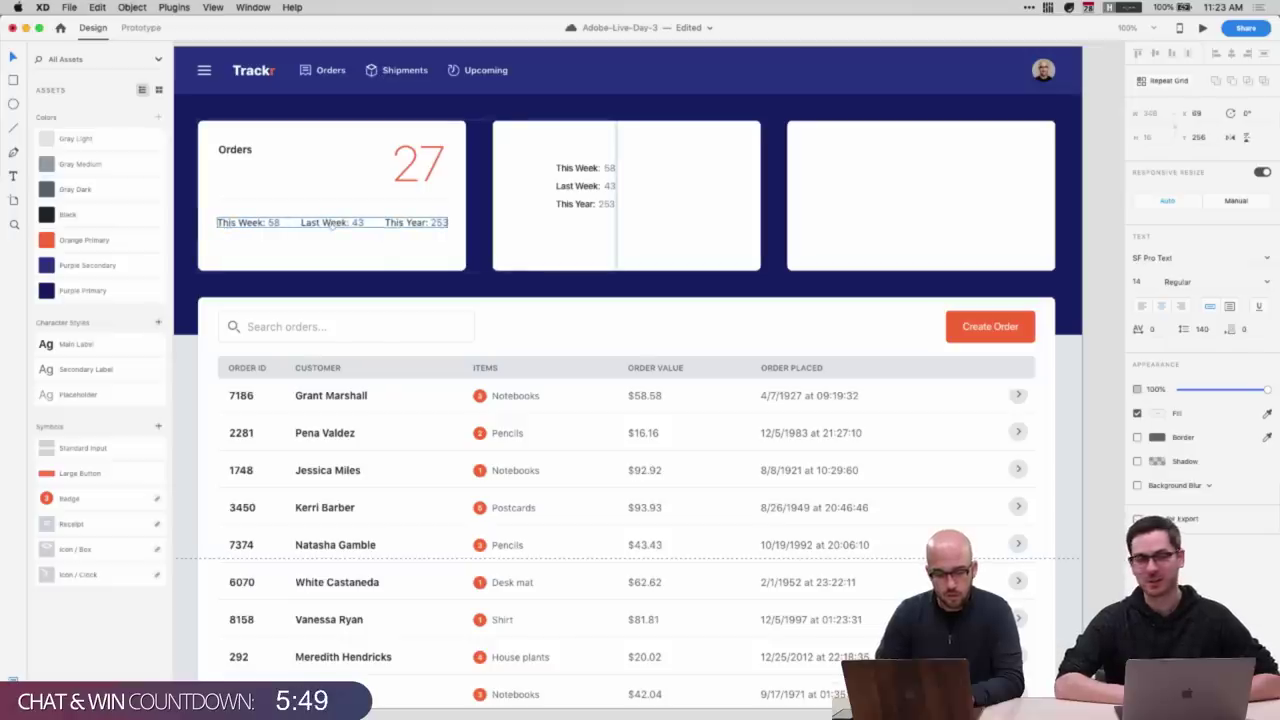
# - Nudge the statistics line in the Orders card up to Y 251
pyautogui.moveTo(332, 224); pyautogui.dragTo(332, 222)
pyautogui.press('Up')
pyautogui.press('Up')
pyautogui.press('Up')
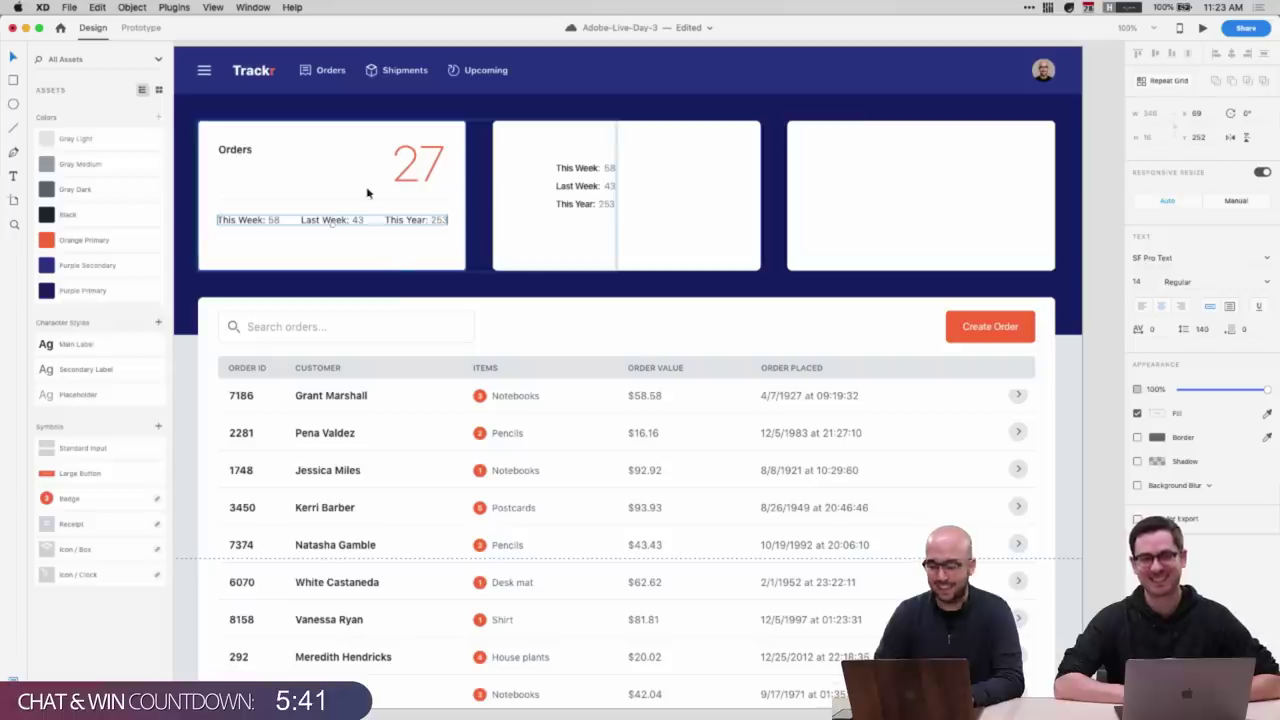
pyautogui.press('Up')
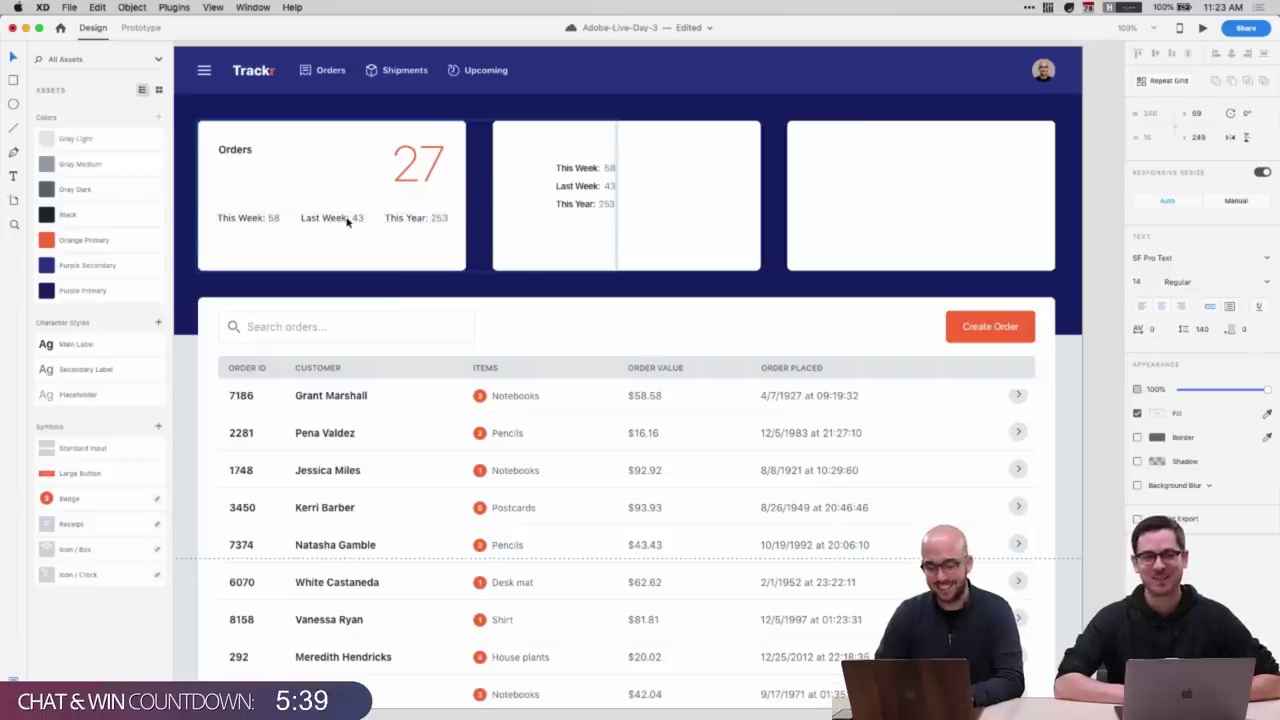
pyautogui.press('Up')
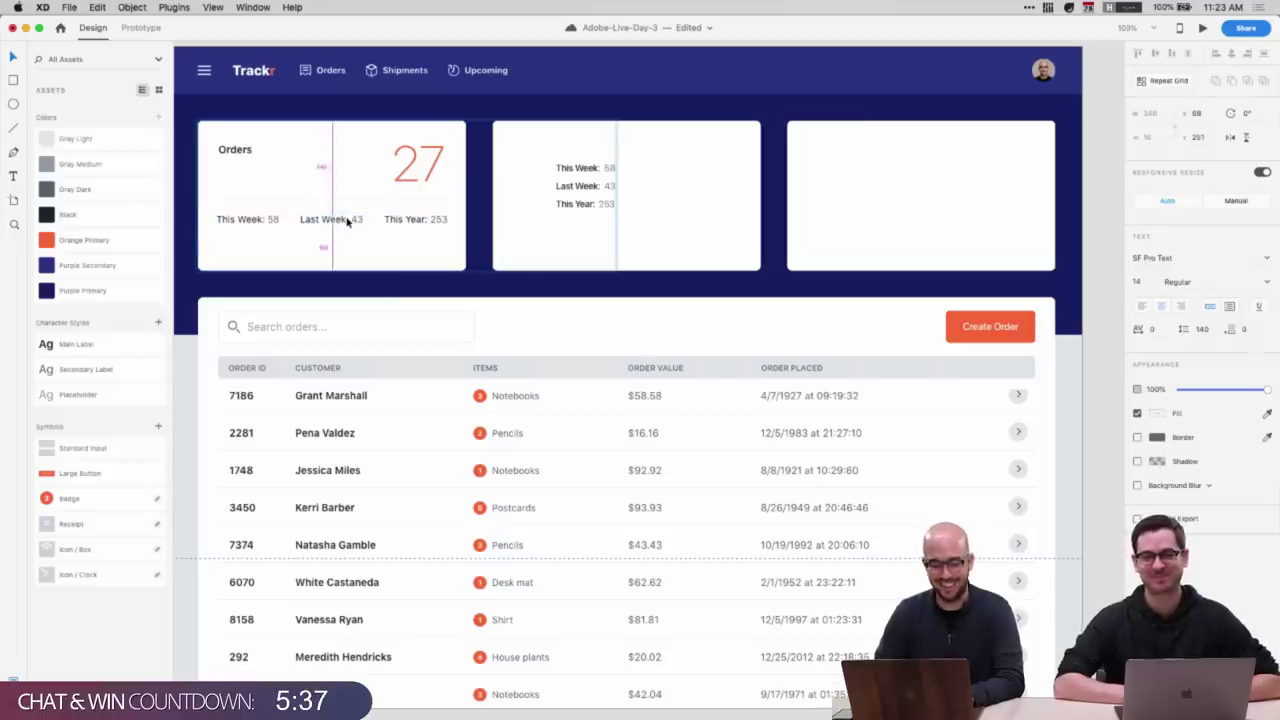
pyautogui.press('Escape')
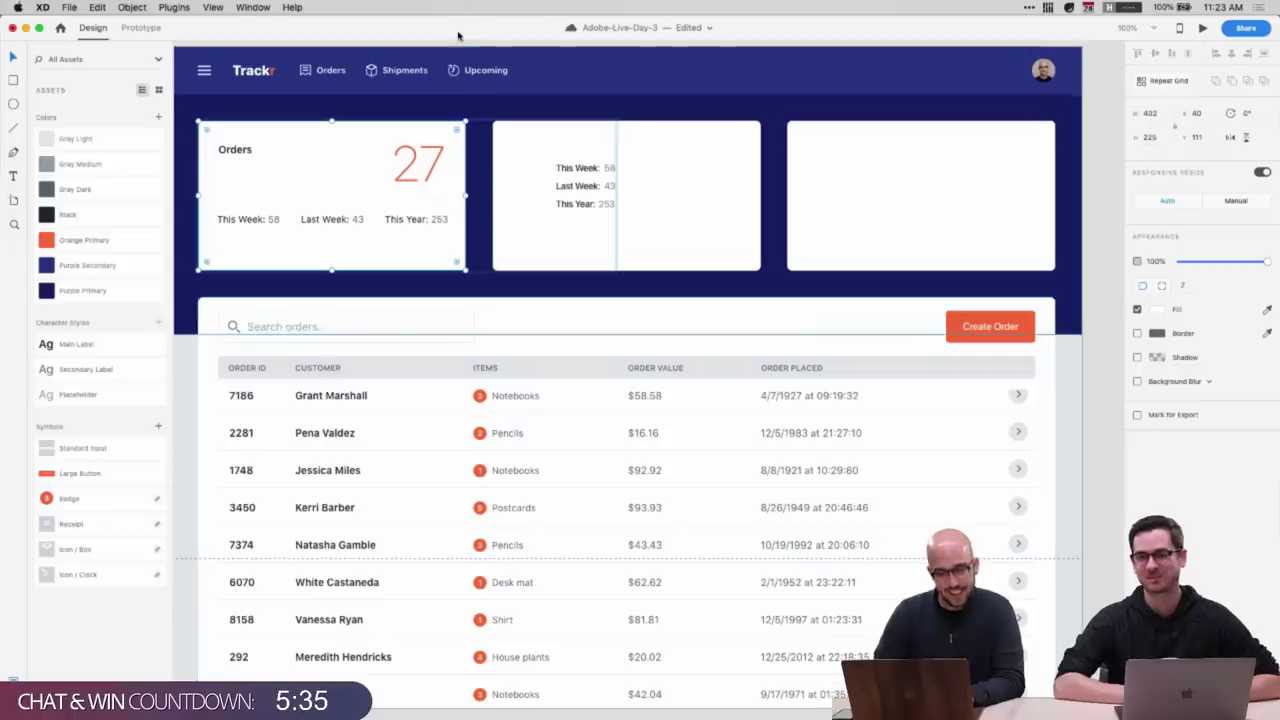
# - Delete the stacked This Week, Last Week and This Year text from the middle card
pyautogui.click(584, 209)
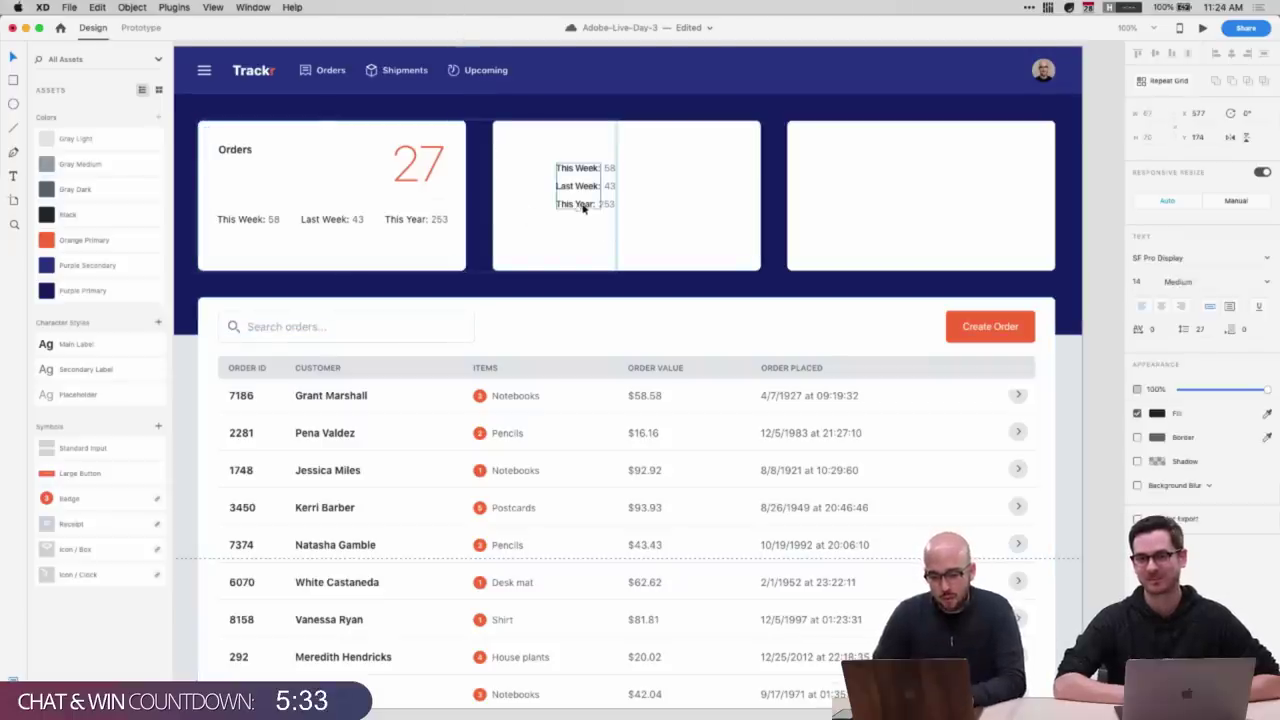
pyautogui.press('Delete')
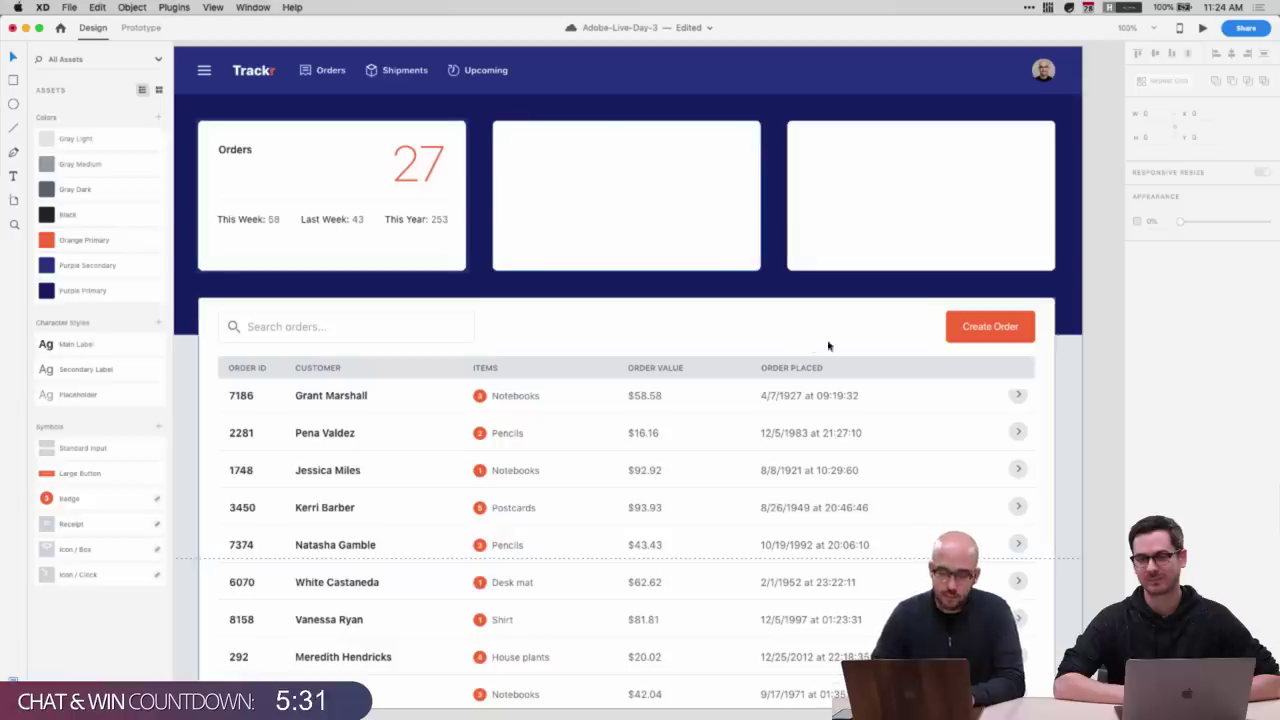
# - Examine how the layers are organised inside the Orders Panel, View and Table groups of the Main artboard
pyautogui.click(1003, 340)
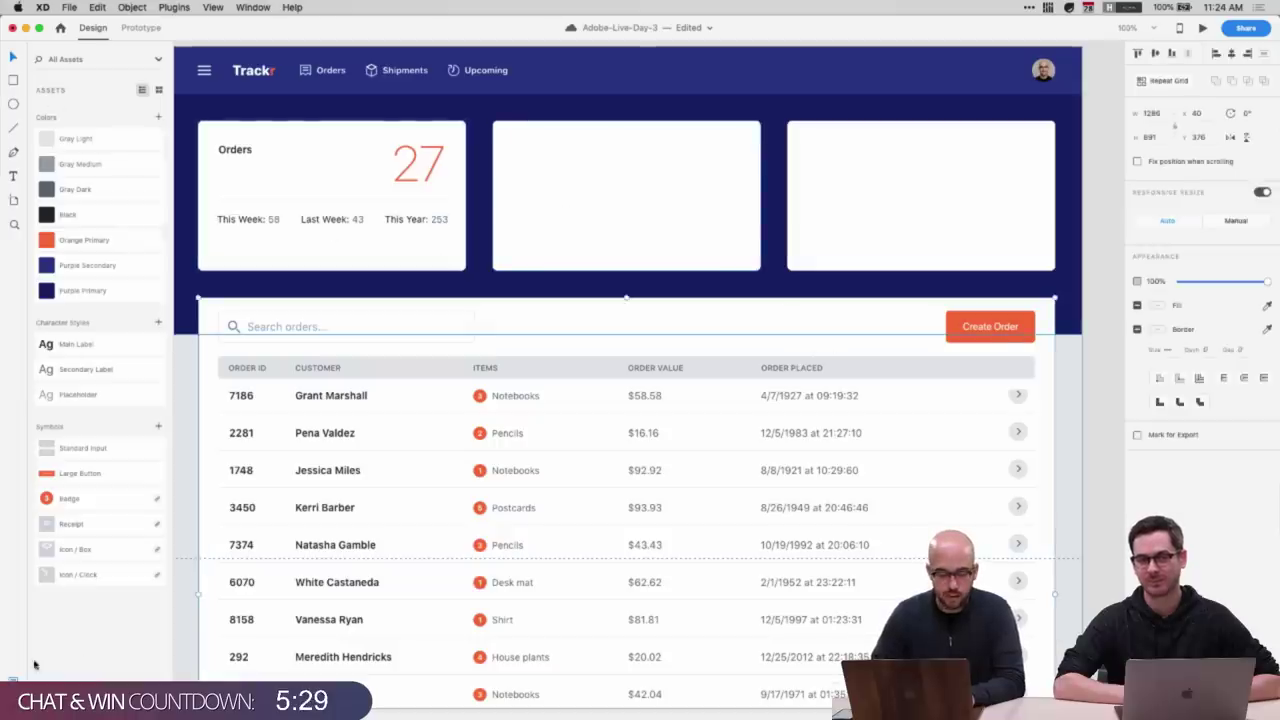
pyautogui.click(14, 701)
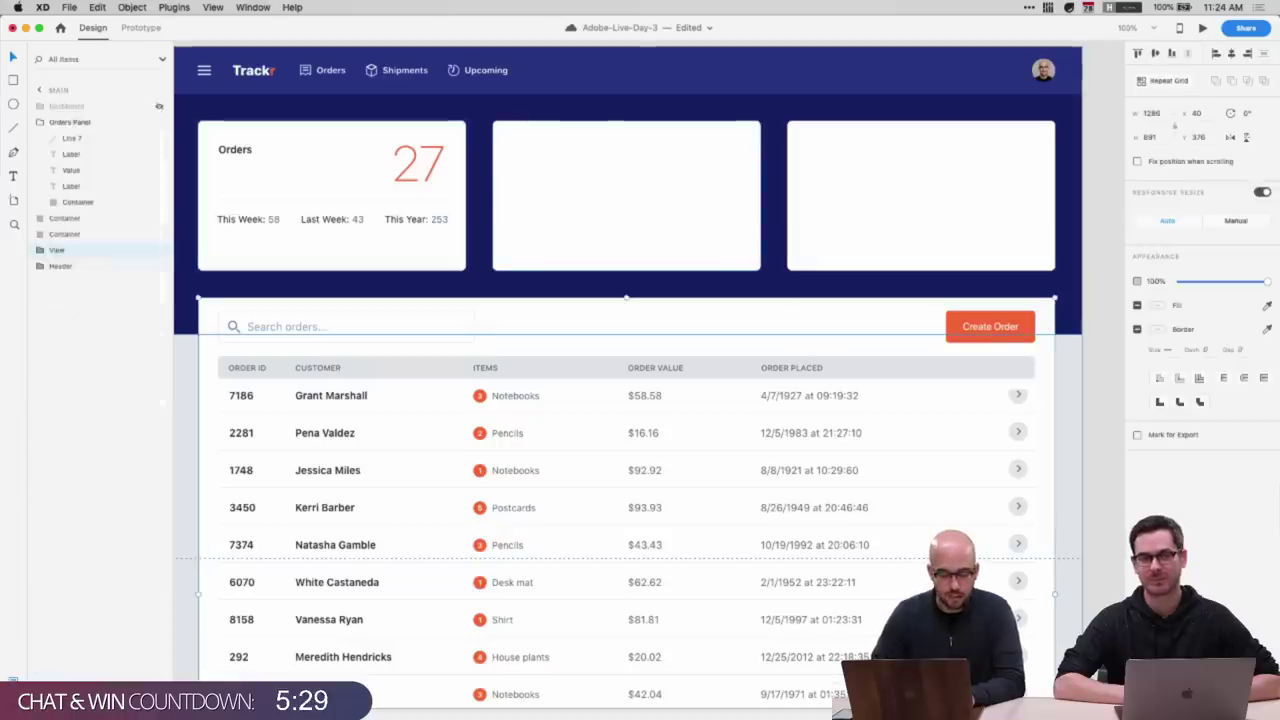
pyautogui.click(41, 122)
pyautogui.keyDown('super'); pyautogui.click(302, 221); pyautogui.keyUp('super')
pyautogui.click(313, 246)
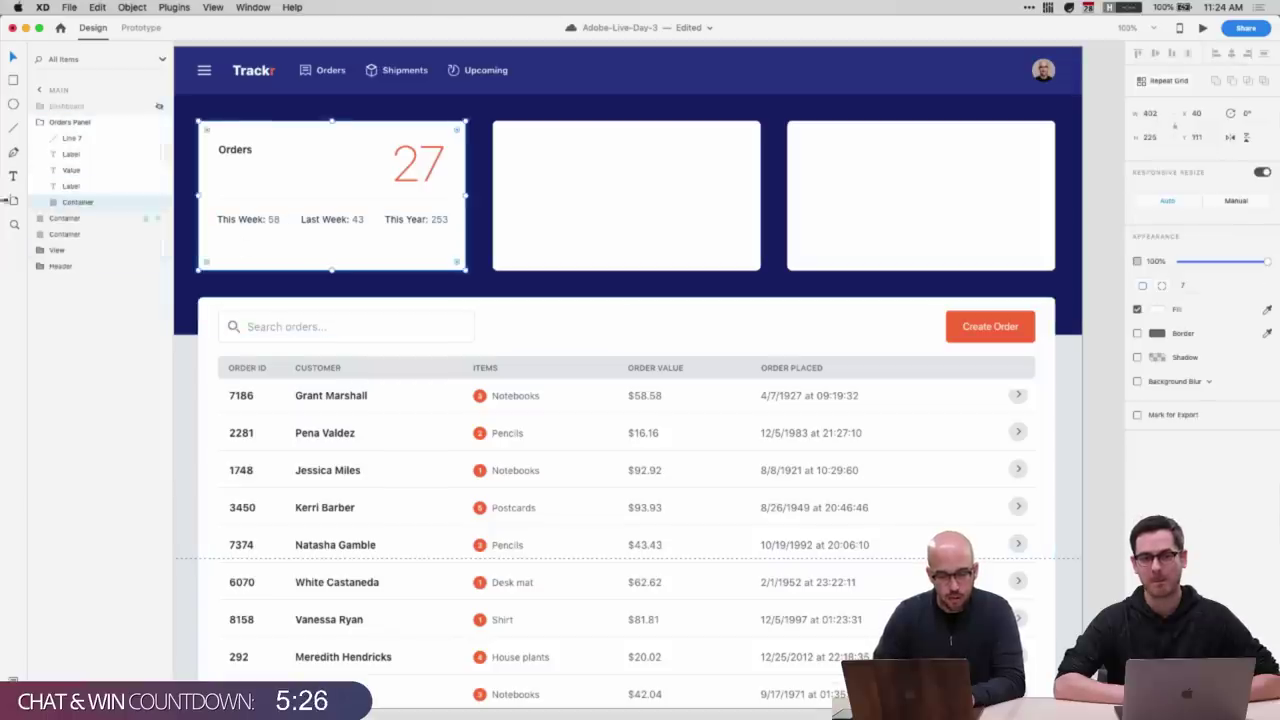
pyautogui.click(88, 124)
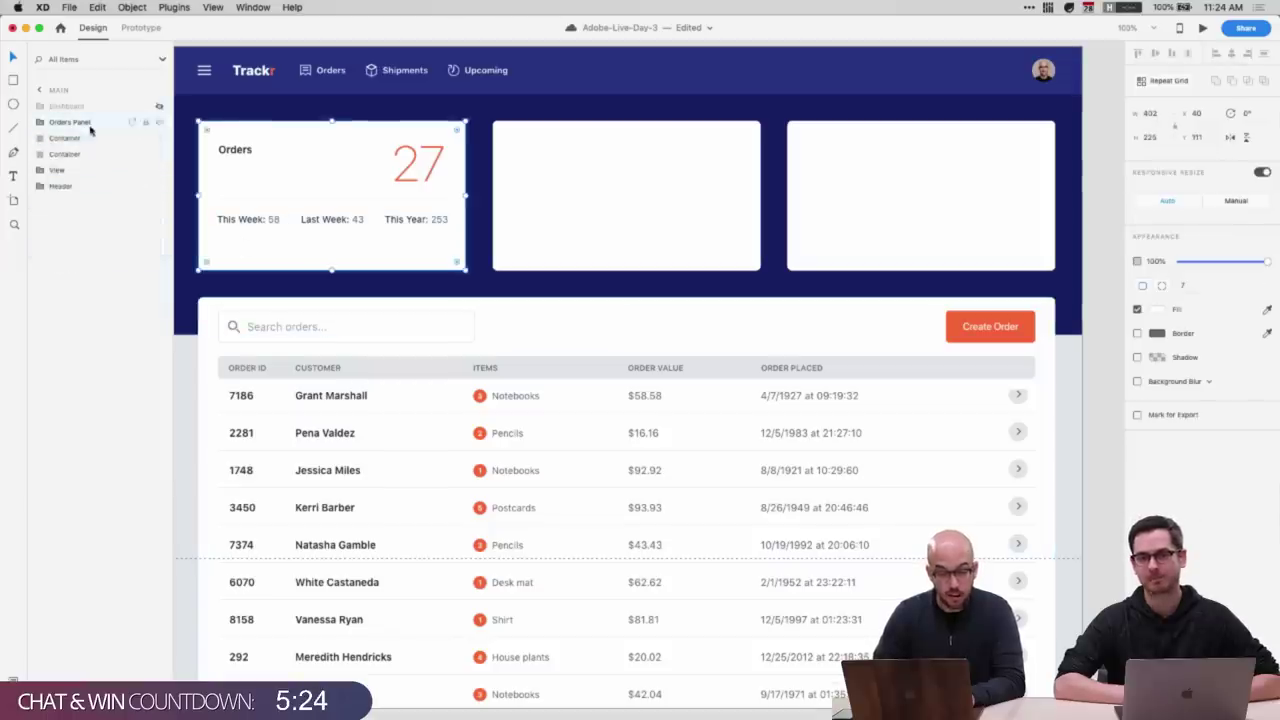
pyautogui.click(40, 170)
pyautogui.click(53, 218)
pyautogui.click(66, 250)
pyautogui.click(66, 250)
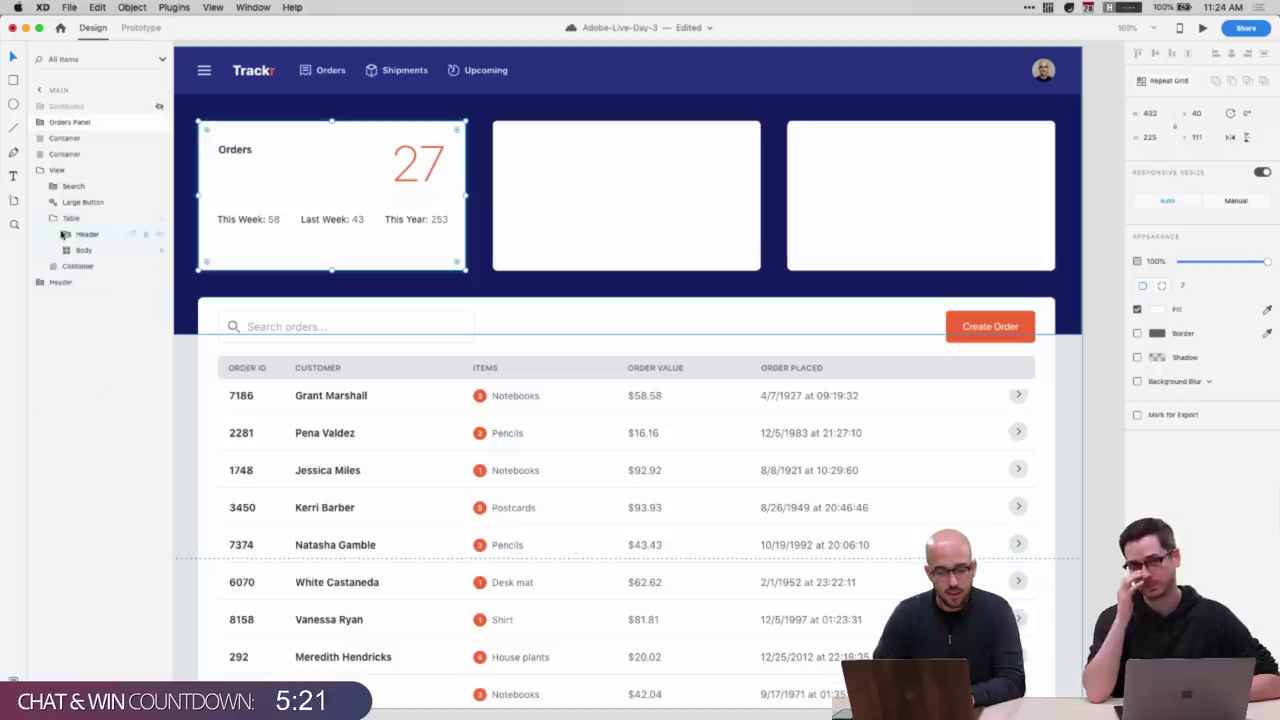
pyautogui.click(48, 217)
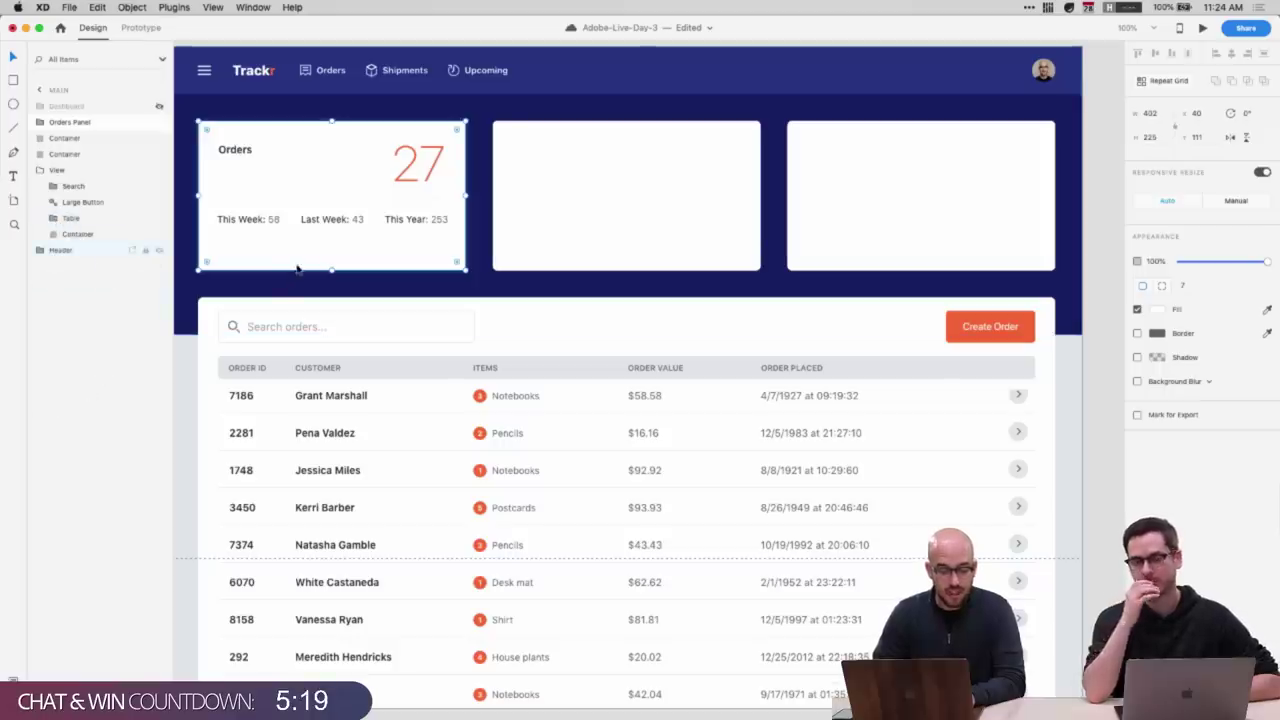
pyautogui.click(39, 171)
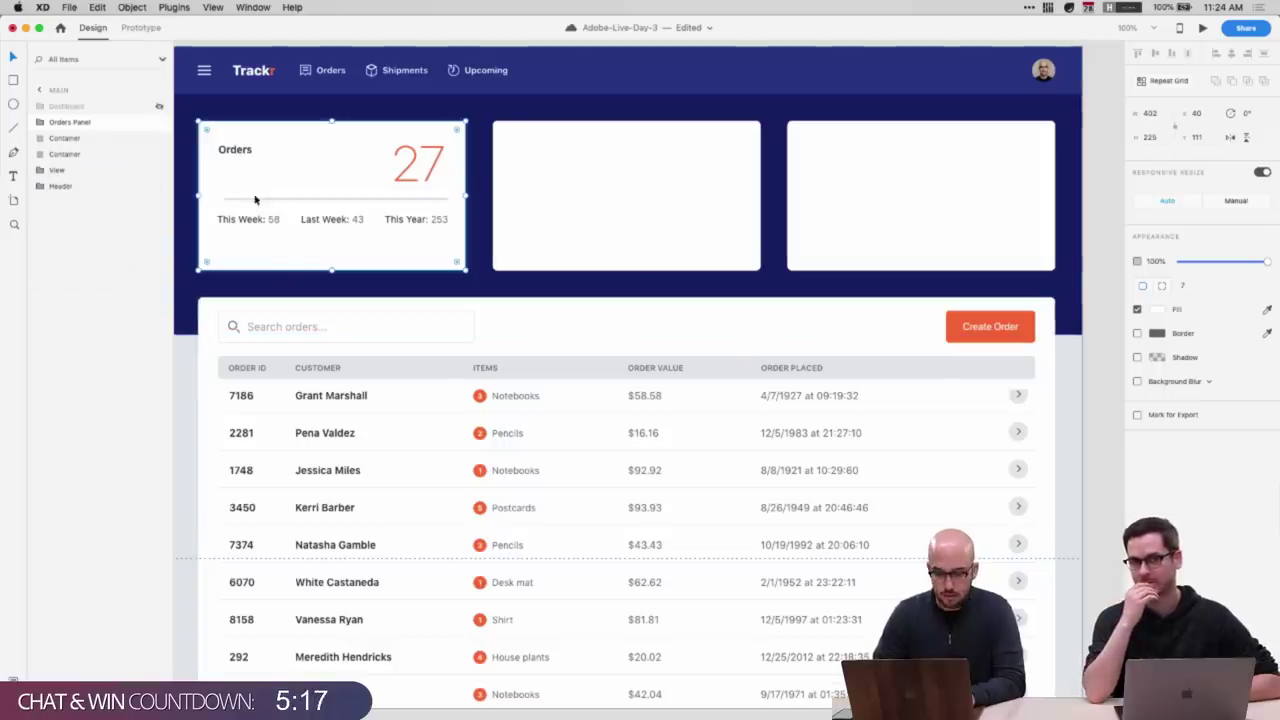
pyautogui.click(39, 122)
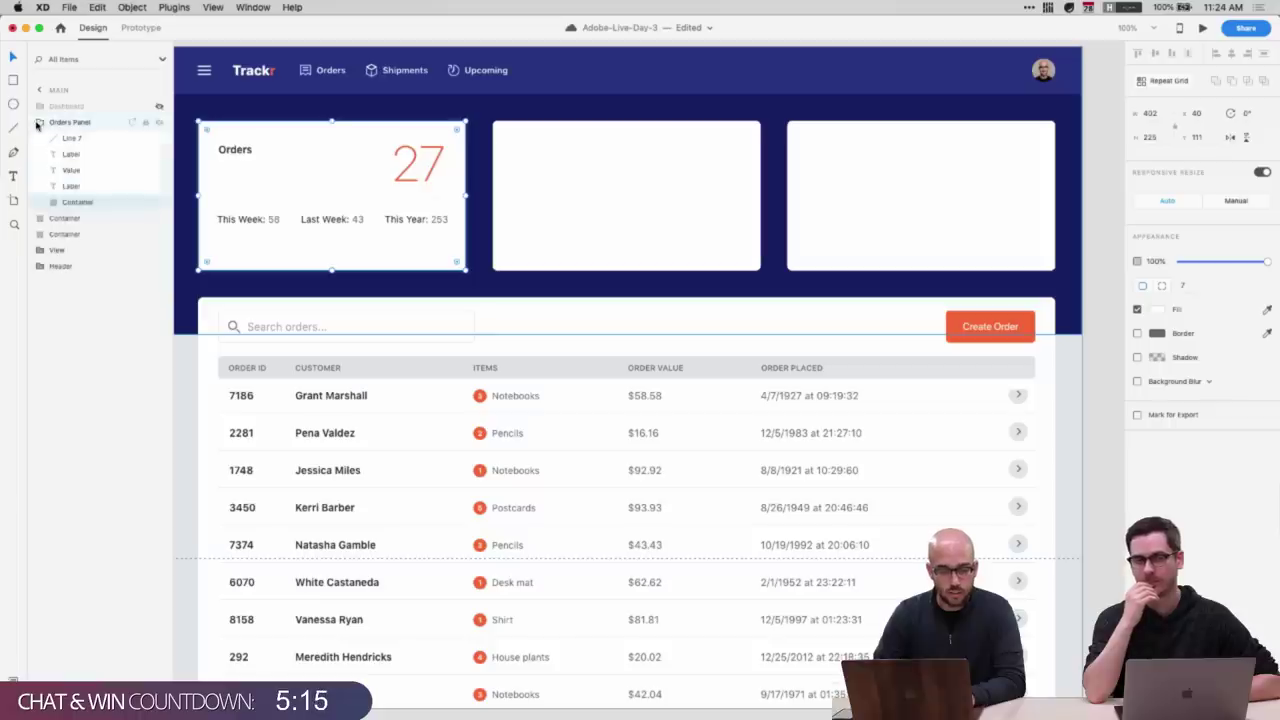
# - Place a Large Button symbol in the Orders card at X 281, Y 276 and reorder its layer directly above the panel's Container
pyautogui.press('super+shift+y')
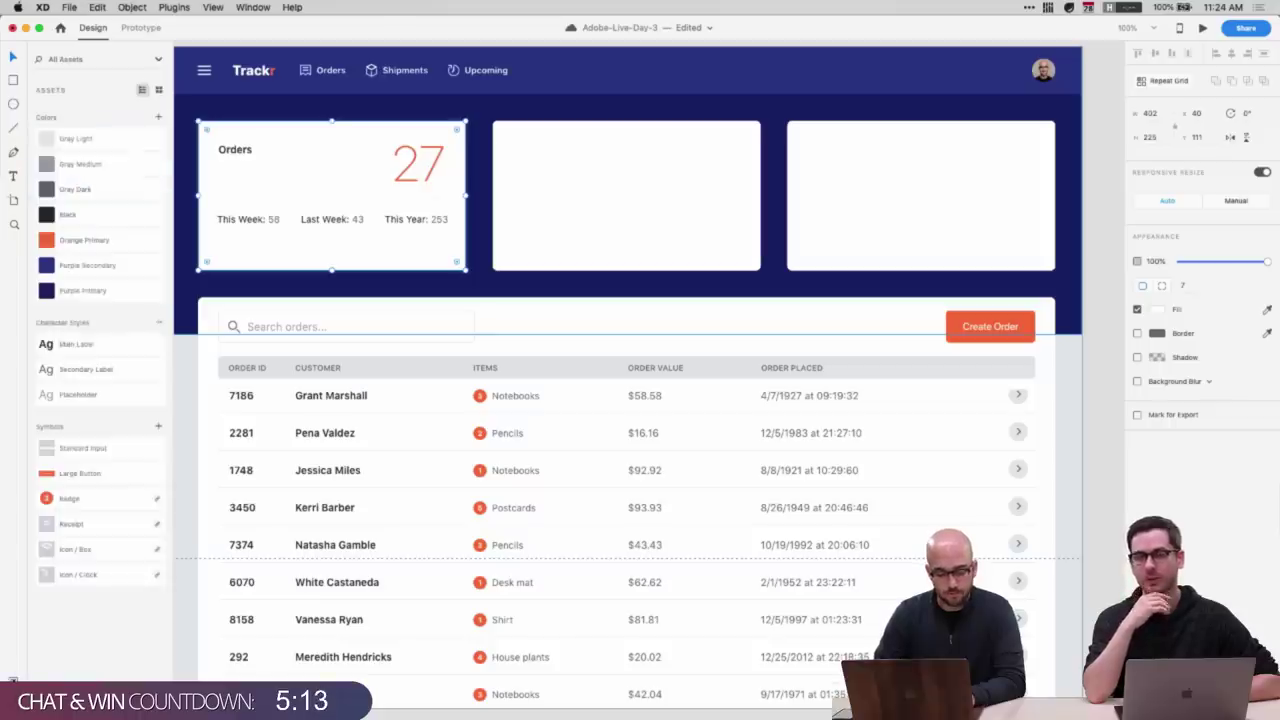
pyautogui.moveTo(80, 473); pyautogui.dragTo(338, 231)
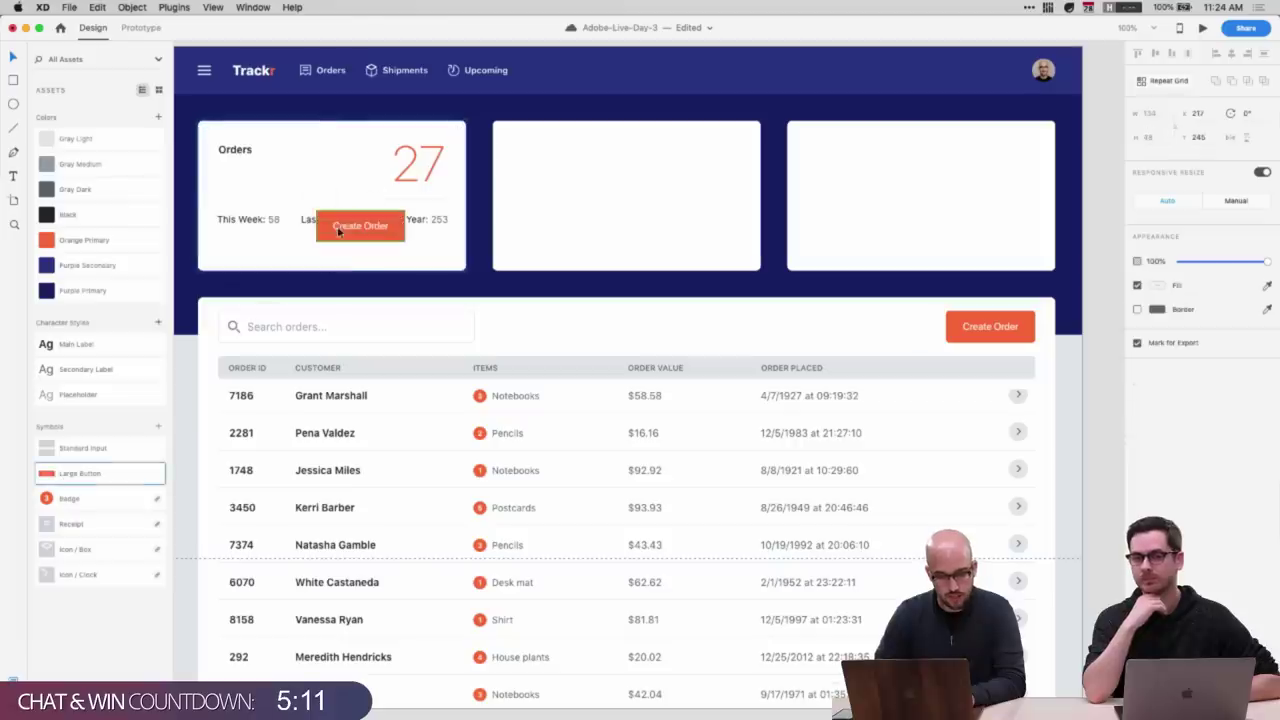
pyautogui.press('super+y')
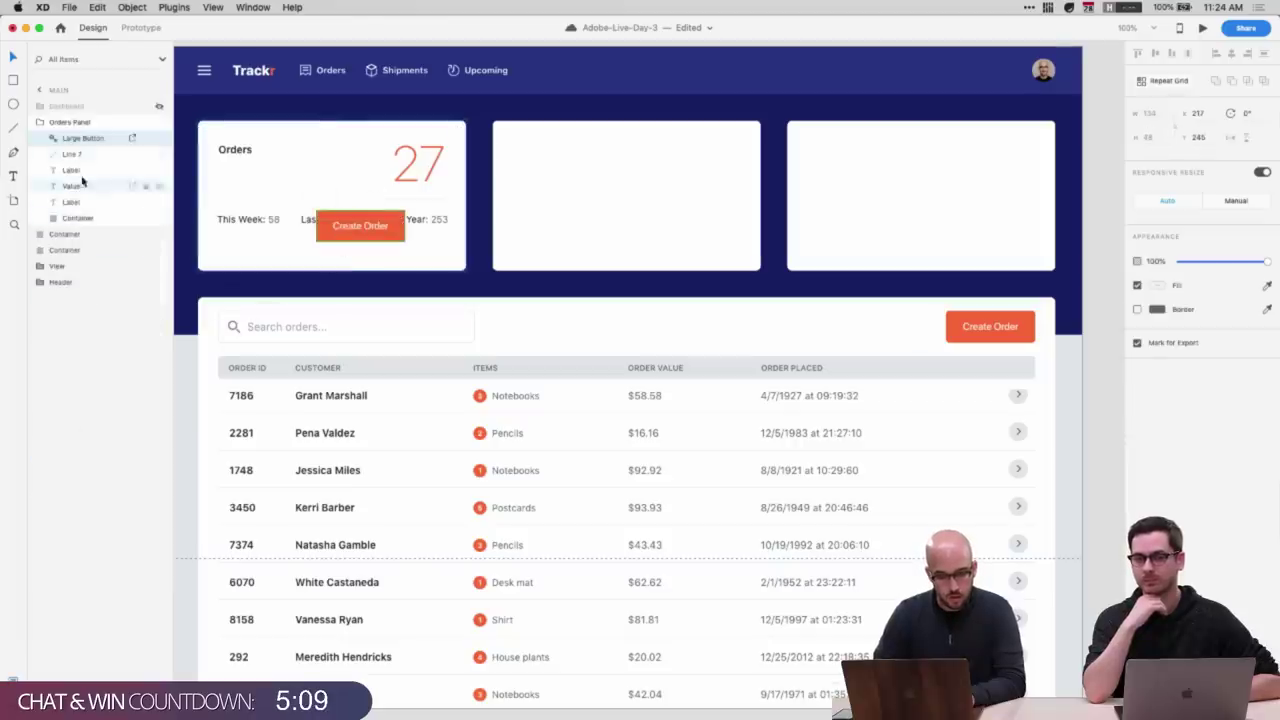
pyautogui.moveTo(71, 140); pyautogui.dragTo(72, 204)
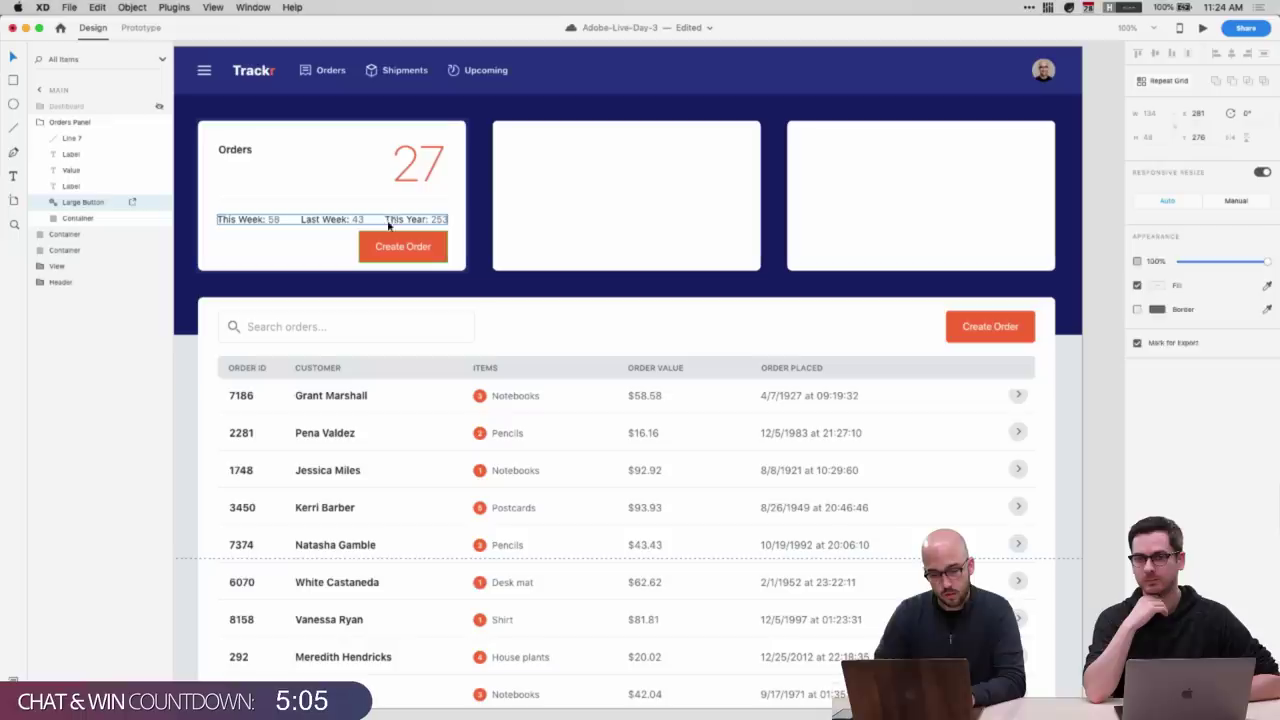
# - Move the statistics line up slightly, away from the new Create Order button
pyautogui.click(391, 220)
pyautogui.moveTo(331, 220)
pyautogui.mouseDown()
pyautogui.moveTo(318, 177)
pyautogui.moveTo(307, 227)
pyautogui.moveTo(307, 213)
pyautogui.mouseUp()
pyautogui.click(320, 201)
pyautogui.click(420, 240)
pyautogui.click(300, 207)
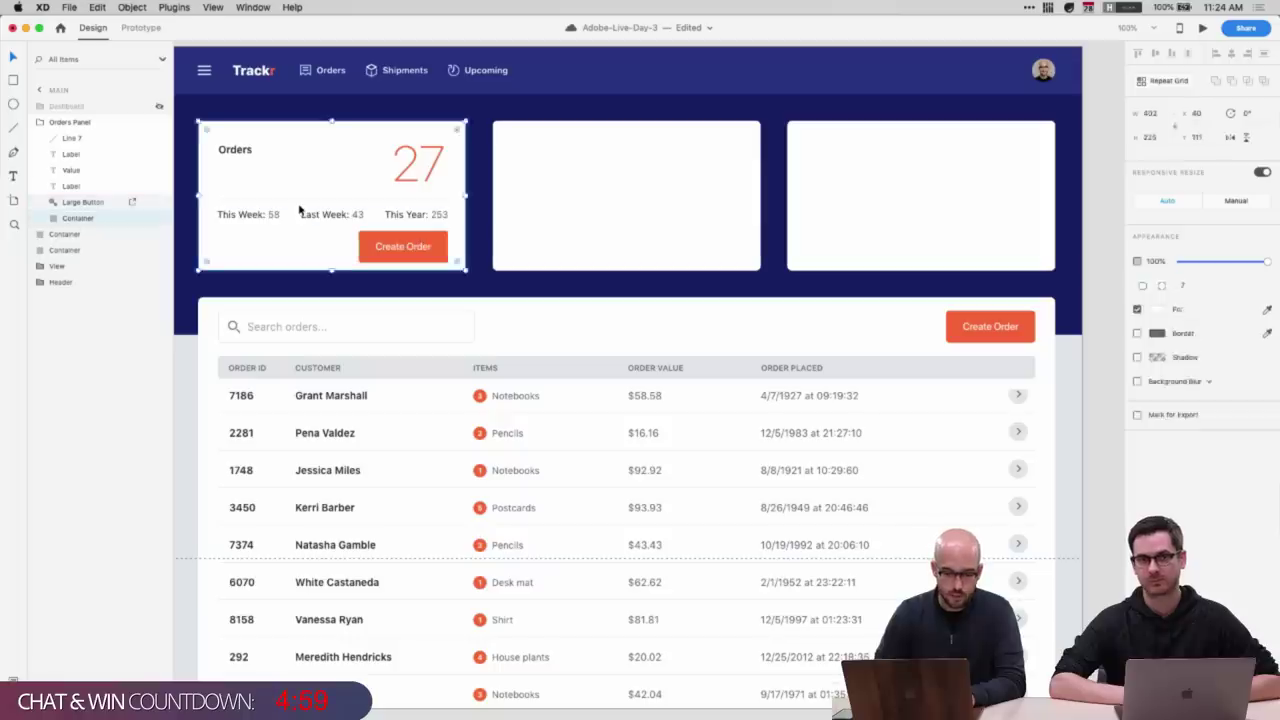
# - Hide the statistics line and the divider line in the Orders card
pyautogui.click(300, 216)
pyautogui.press('super+comma')
pyautogui.click(305, 201)
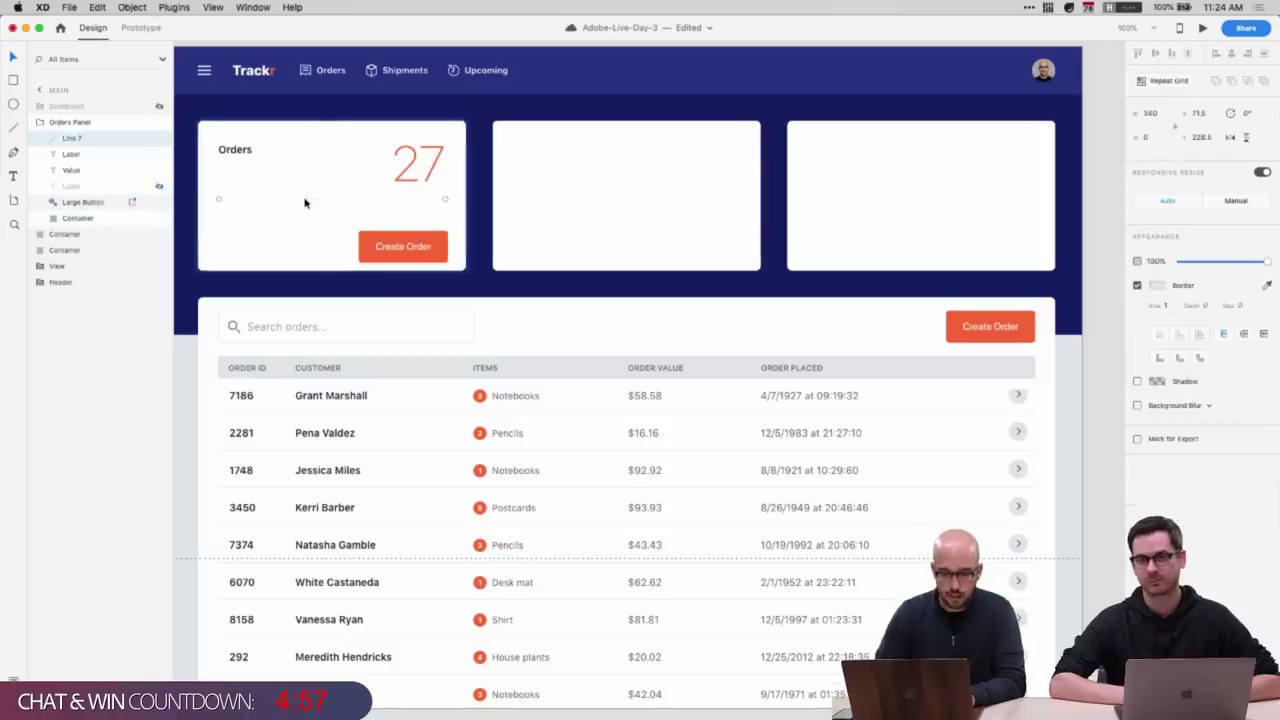
pyautogui.press('super+comma')
# - Move the card's Create Order button to its horizontal centre, and place the 27 beneath the Orders label at X 71, Y 164
pyautogui.click(415, 239)
pyautogui.moveTo(399, 259); pyautogui.dragTo(321, 251)
pyautogui.click(428, 173)
pyautogui.moveTo(428, 173); pyautogui.dragTo(255, 196)
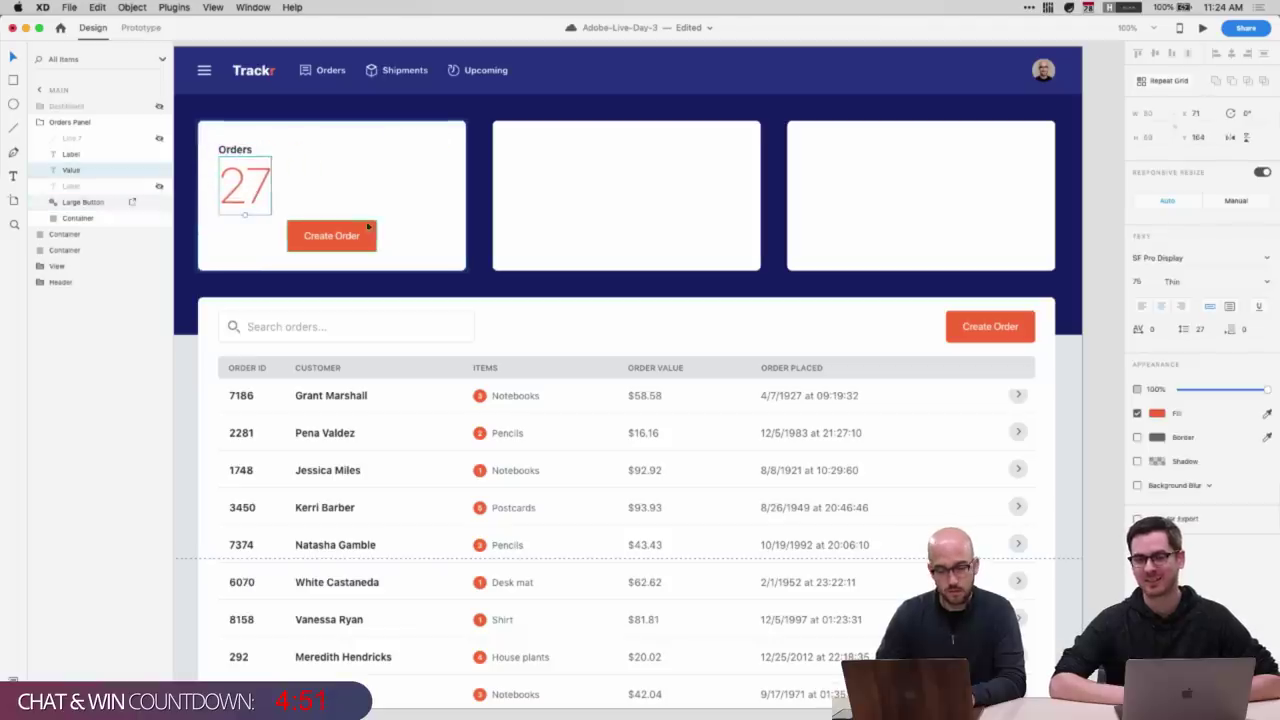
# - Align the Orders label and the 27 beneath it on their horizontal centres
pyautogui.click(334, 227)
pyautogui.click(297, 173)
pyautogui.click(255, 178)
pyautogui.keyDown('shift'); pyautogui.click(237, 151); pyautogui.keyUp('shift')
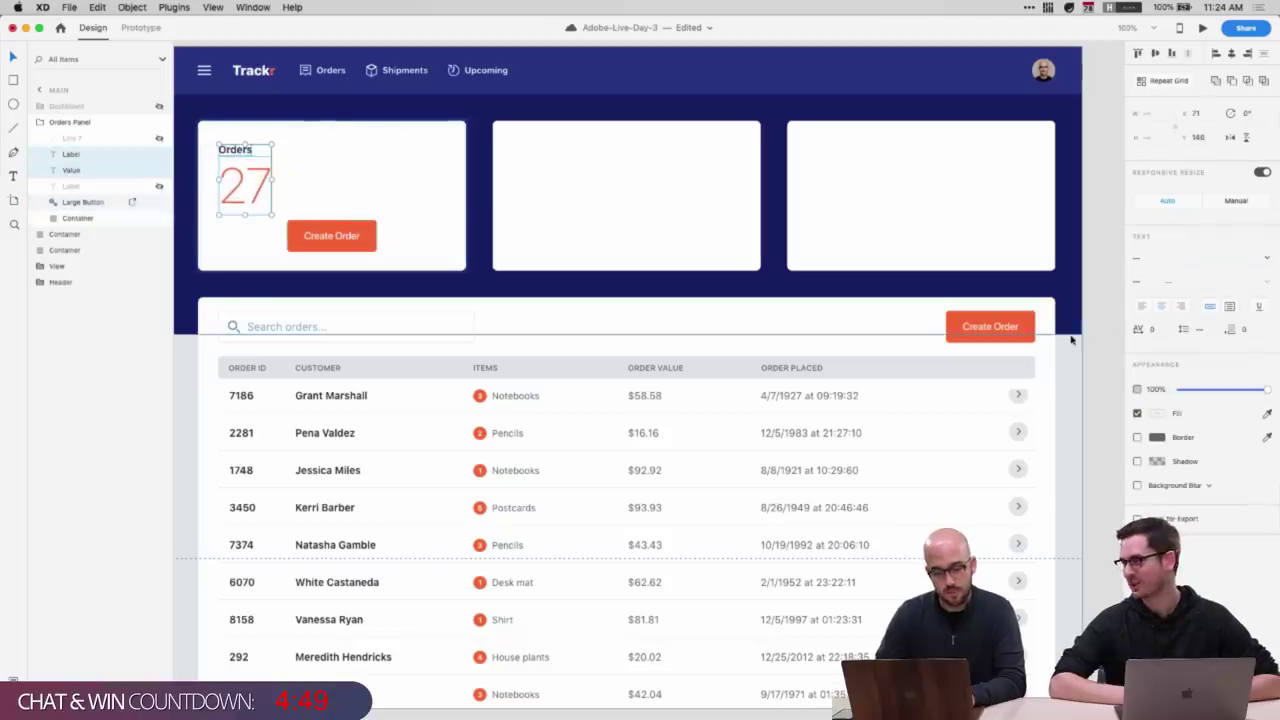
pyautogui.click(1234, 56)
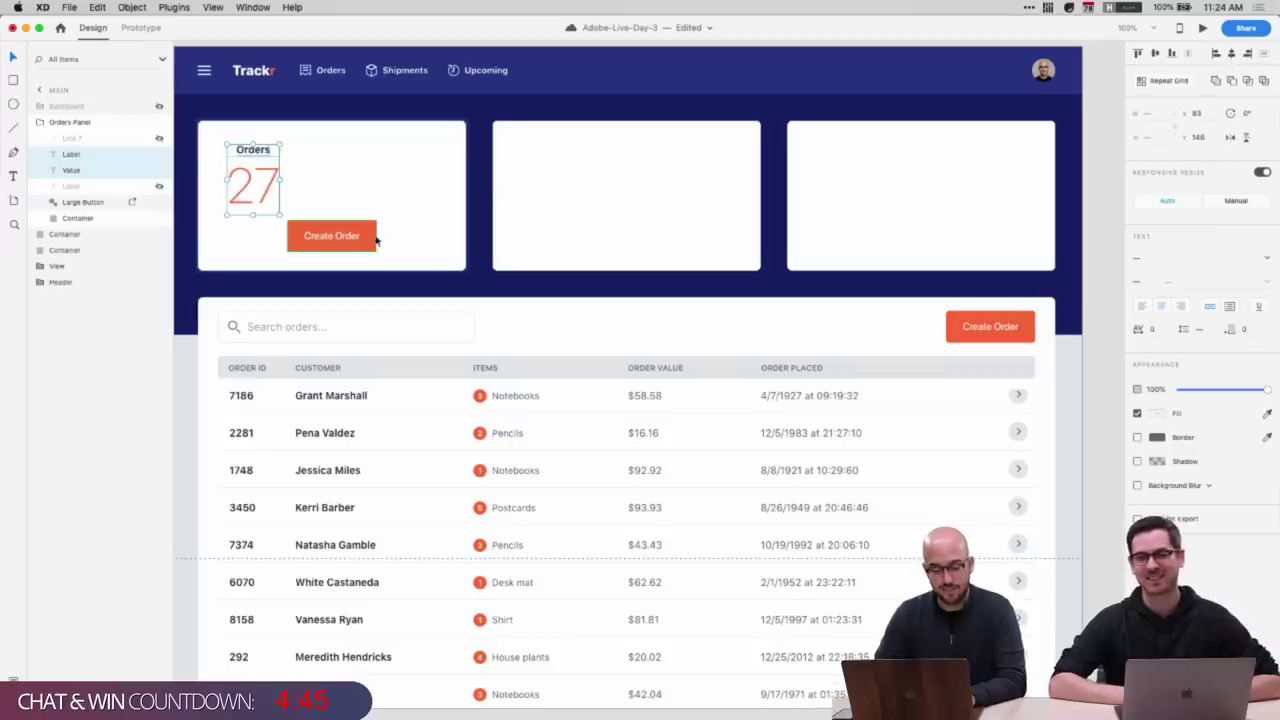
pyautogui.click(339, 237)
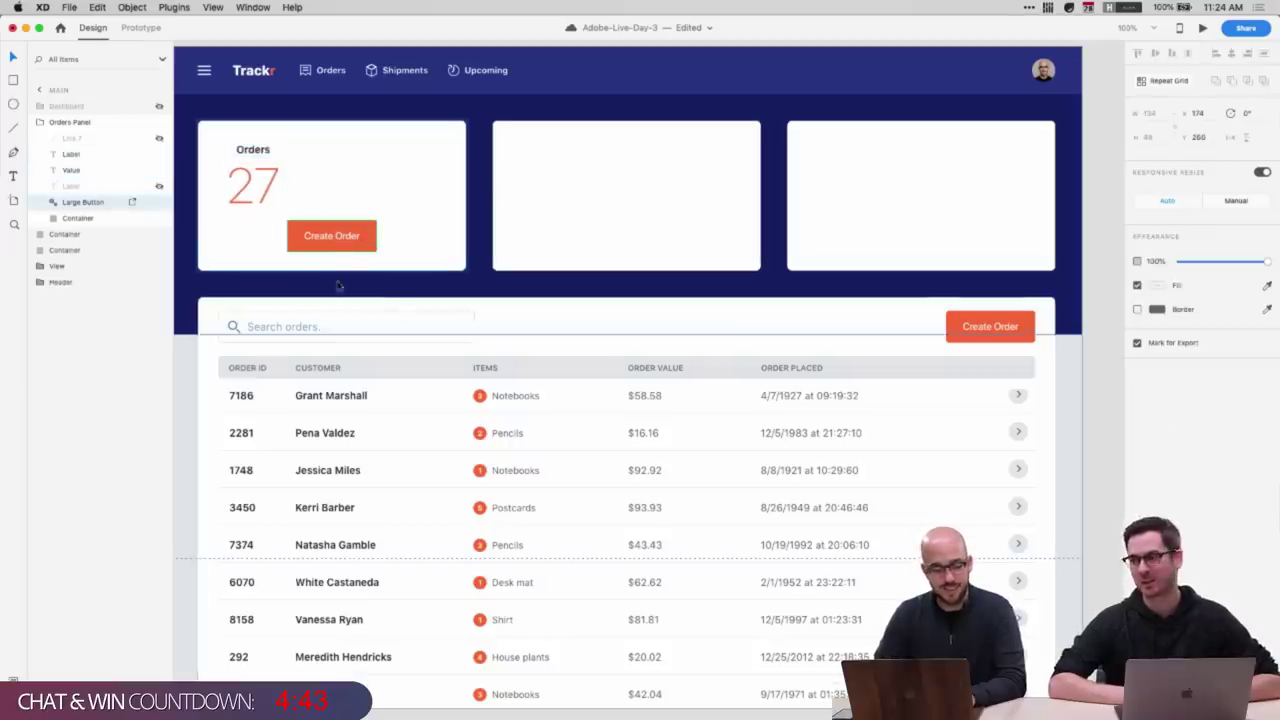
pyautogui.click(252, 186)
pyautogui.keyDown('shift'); pyautogui.click(253, 149); pyautogui.keyUp('shift')
pyautogui.click(330, 236)
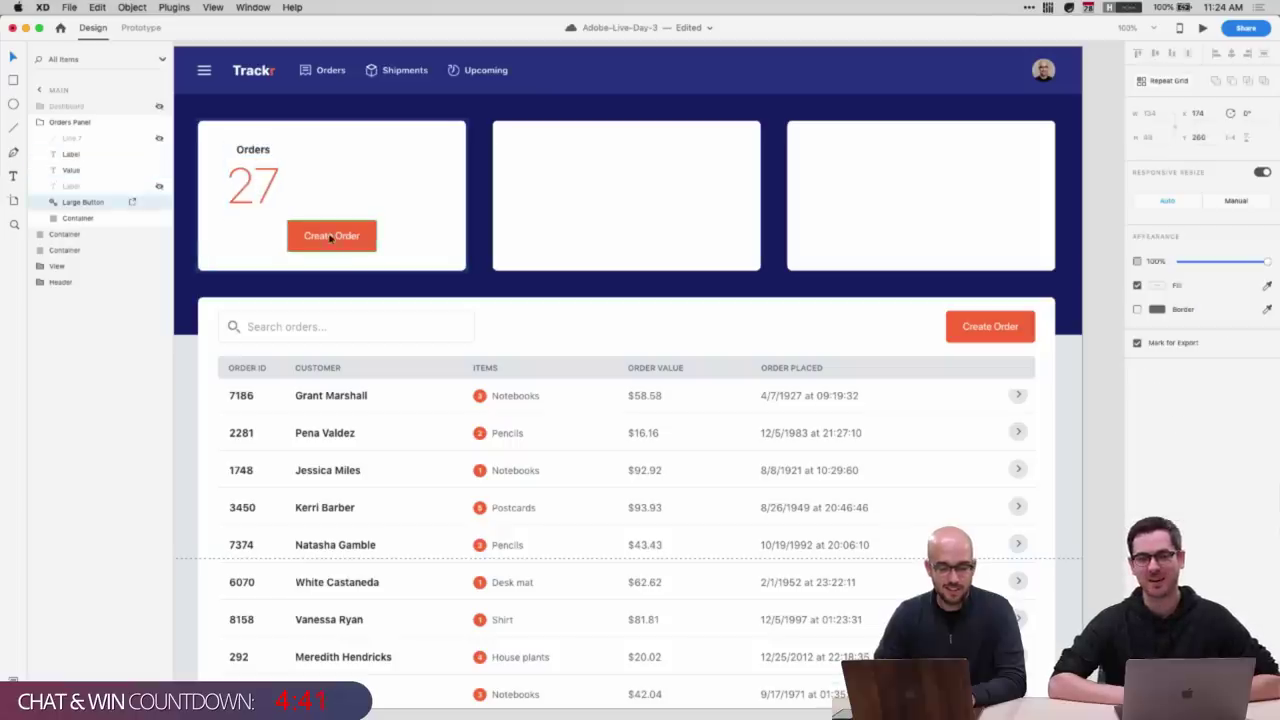
pyautogui.click(115, 378)
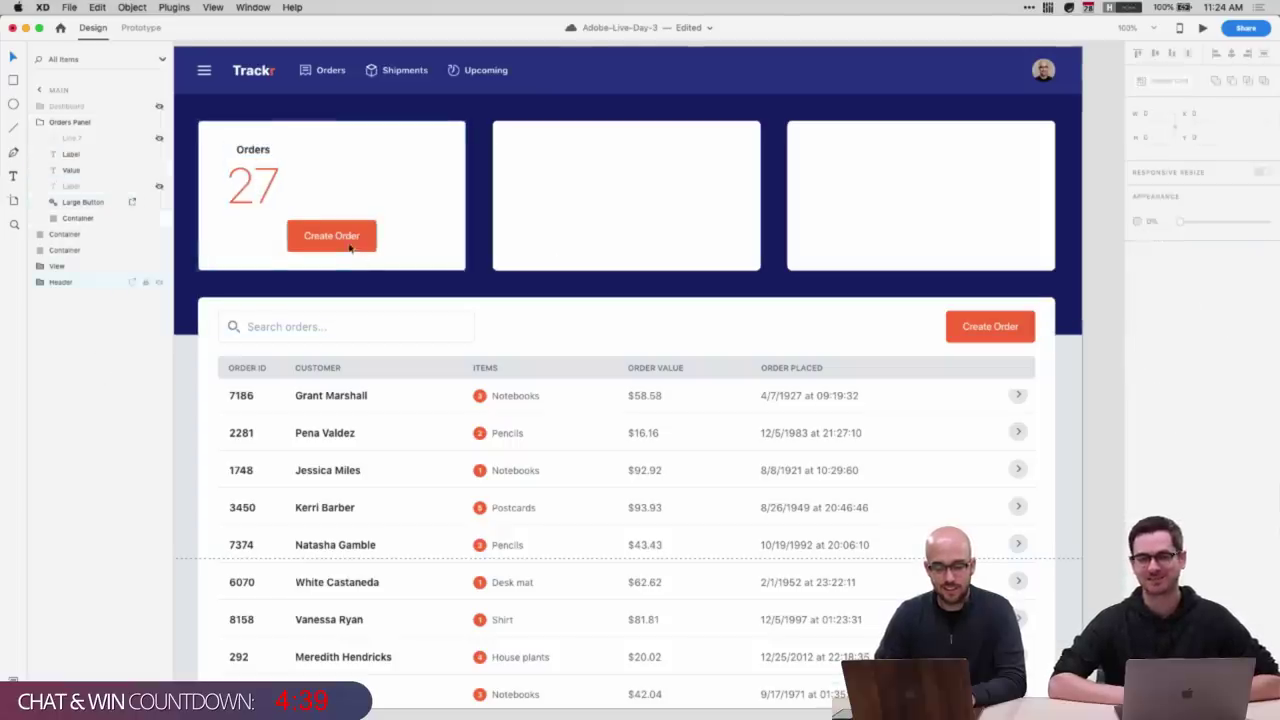
pyautogui.click(222, 250)
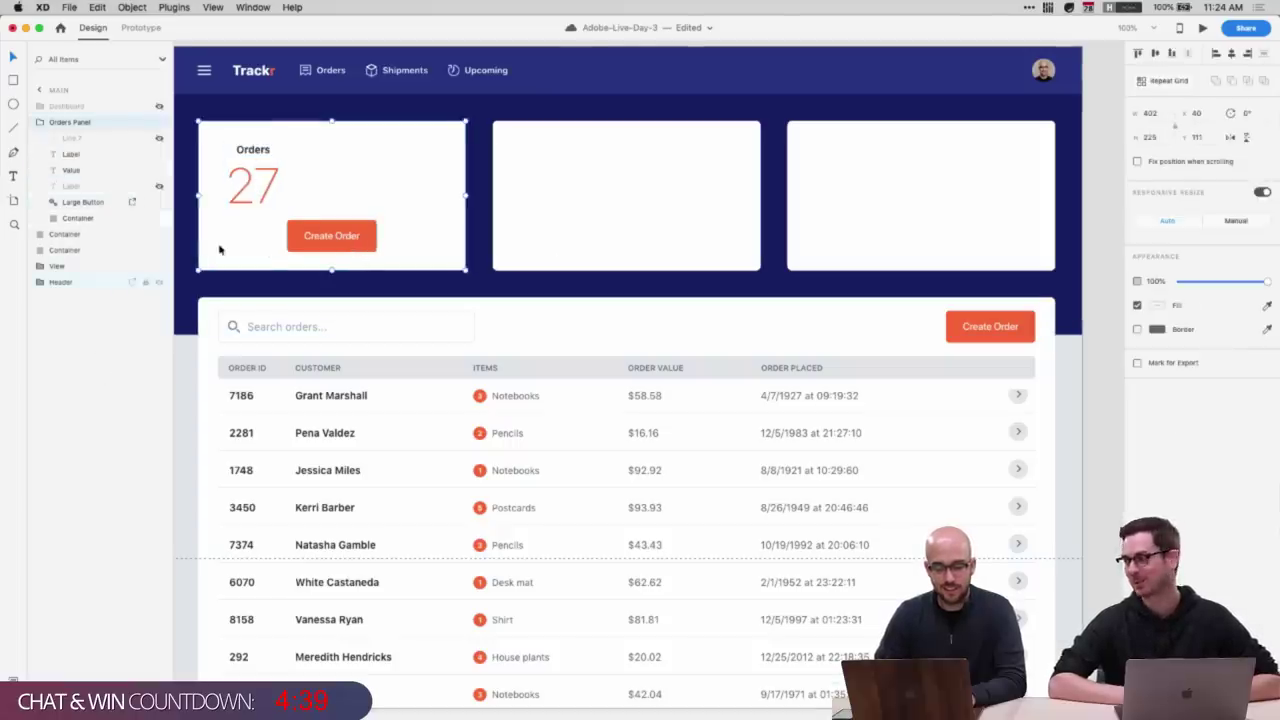
pyautogui.keyDown('super'); pyautogui.click(367, 233); pyautogui.keyUp('super')
pyautogui.press('super+shift+y')
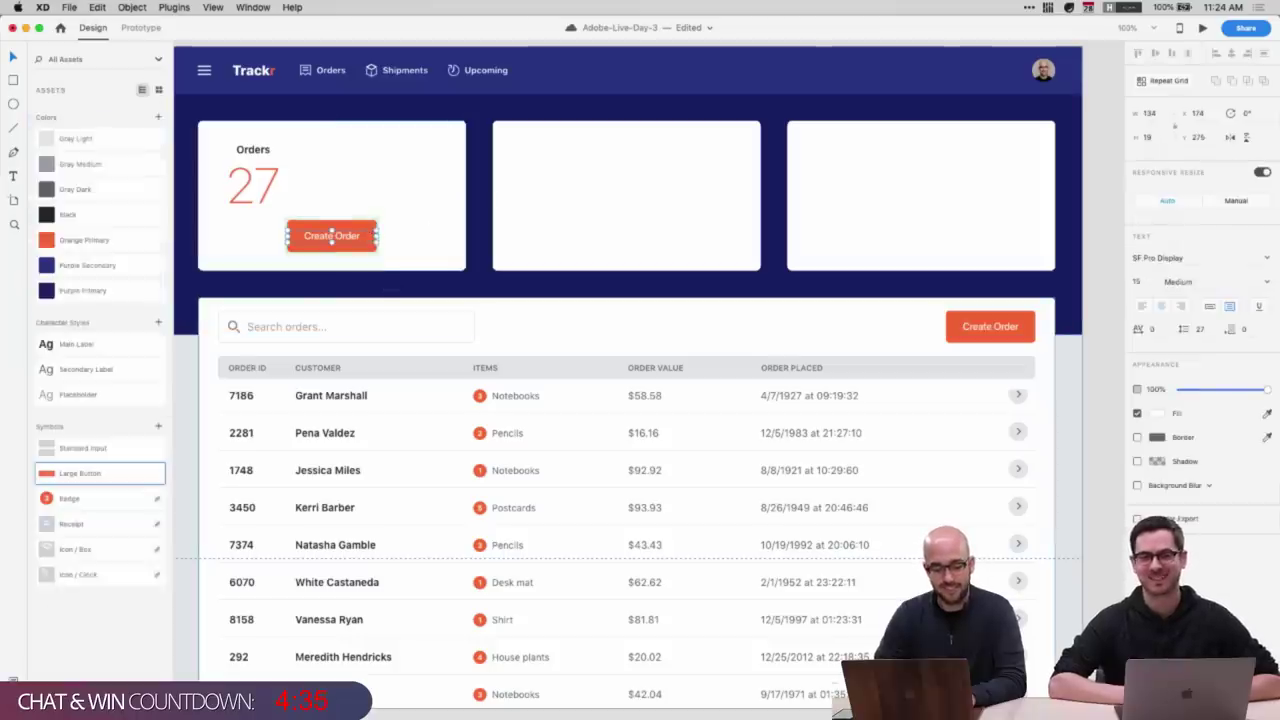
pyautogui.press('super+y')
pyautogui.click(380, 278)
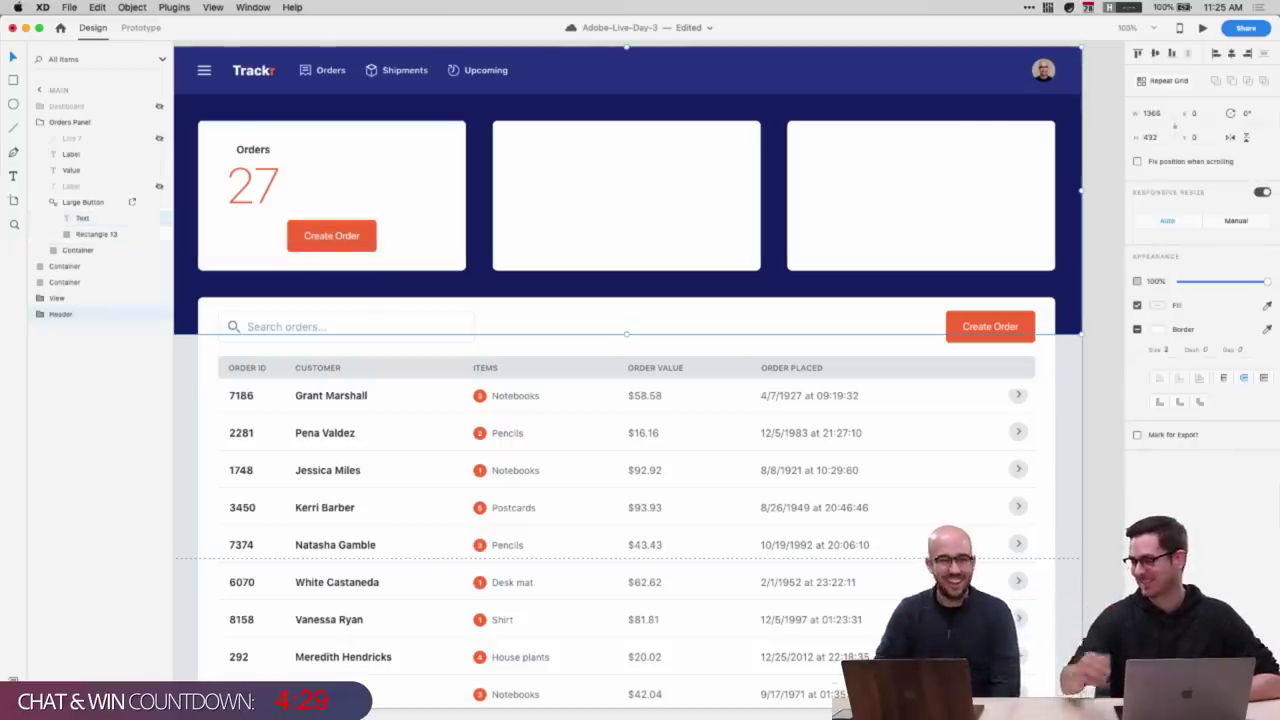
pyautogui.click(336, 248)
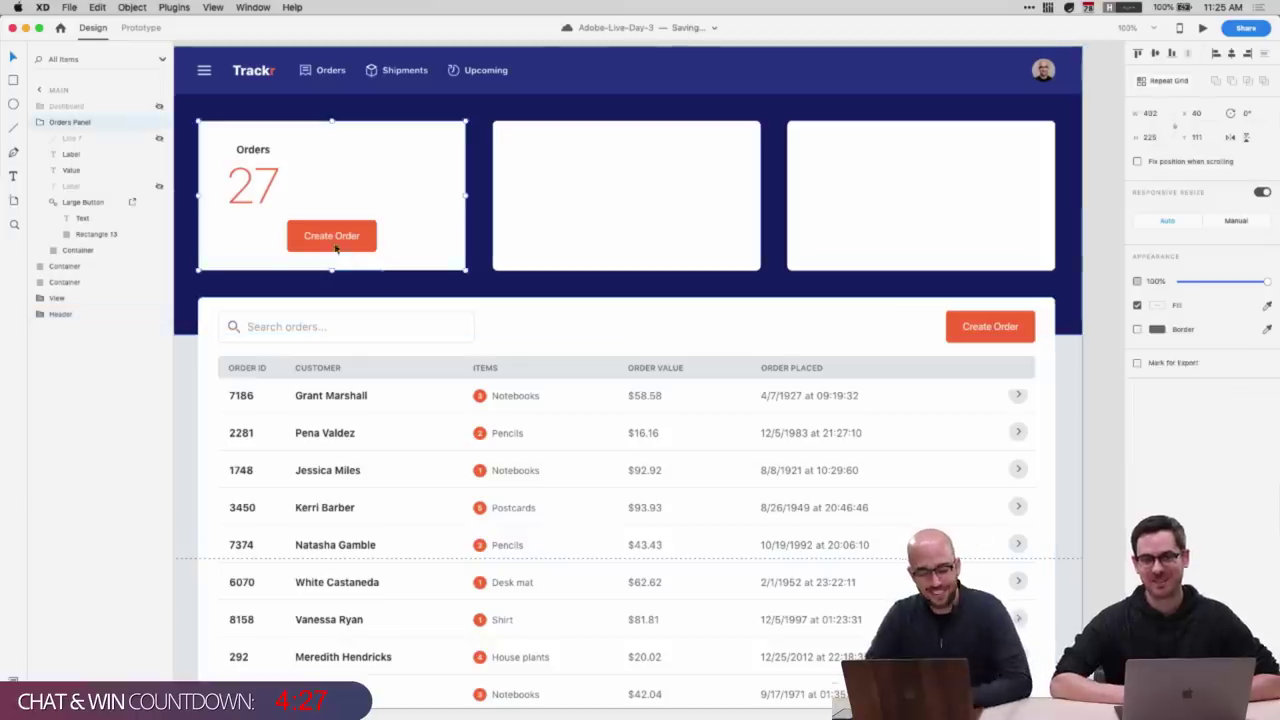
# - Move the Orders card's Create Order button to the card's lower-right corner at X 289, Y 268, and ungroup its symbol
pyautogui.click(80, 202)
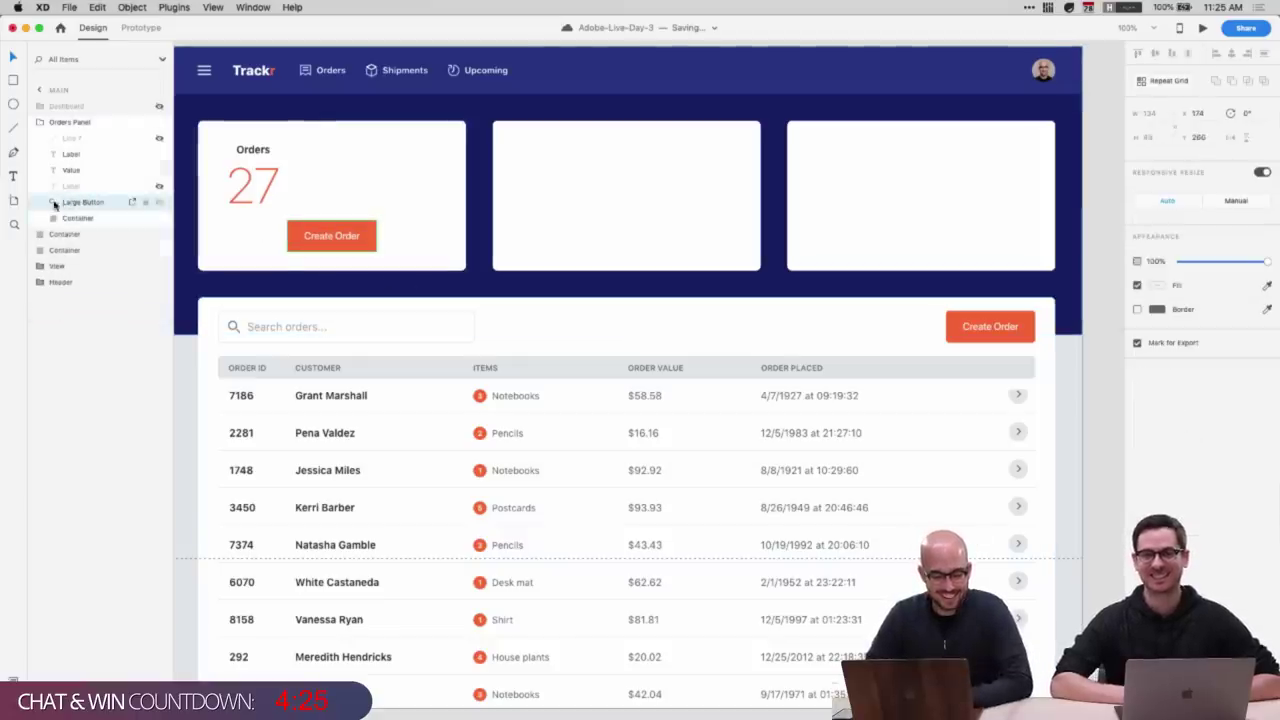
pyautogui.moveTo(333, 245); pyautogui.dragTo(407, 251)
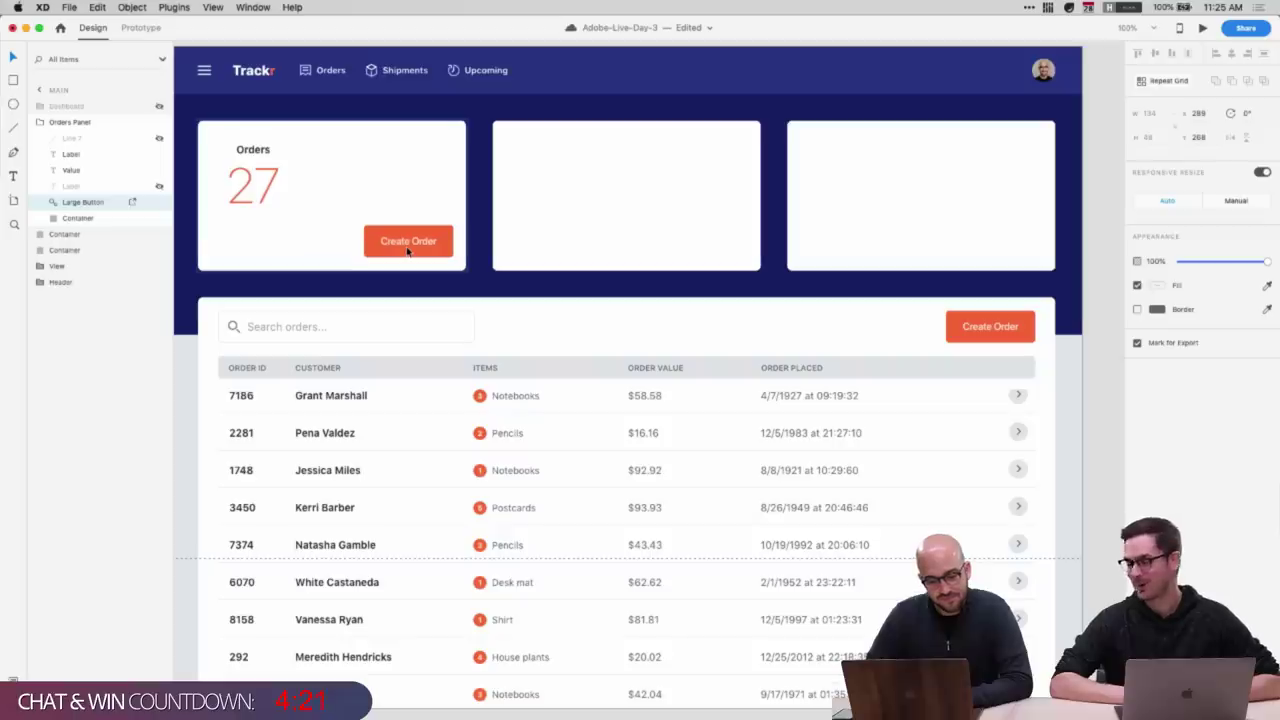
pyautogui.press('super+shift+g')
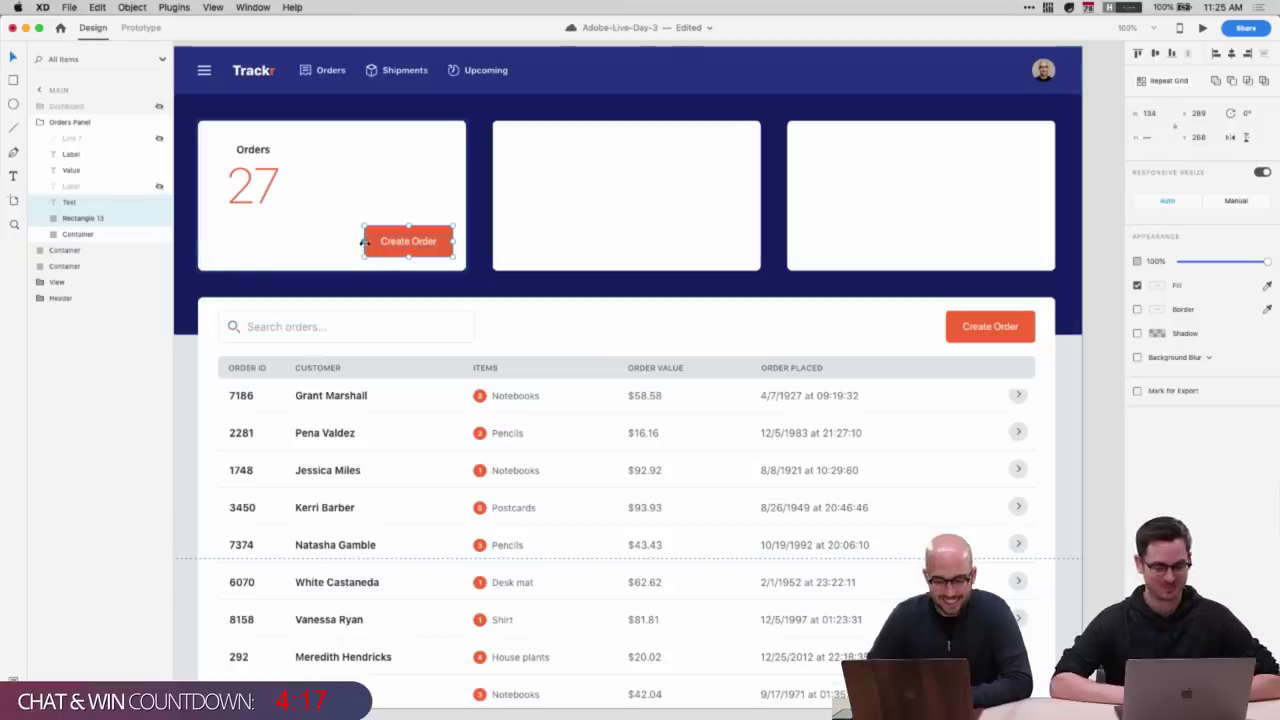
# - Widen the ungrouped Create Order button leftward to about 361 wide at X 60.56, so it nearly spans the Orders card
pyautogui.moveTo(365, 243); pyautogui.dragTo(213, 243)
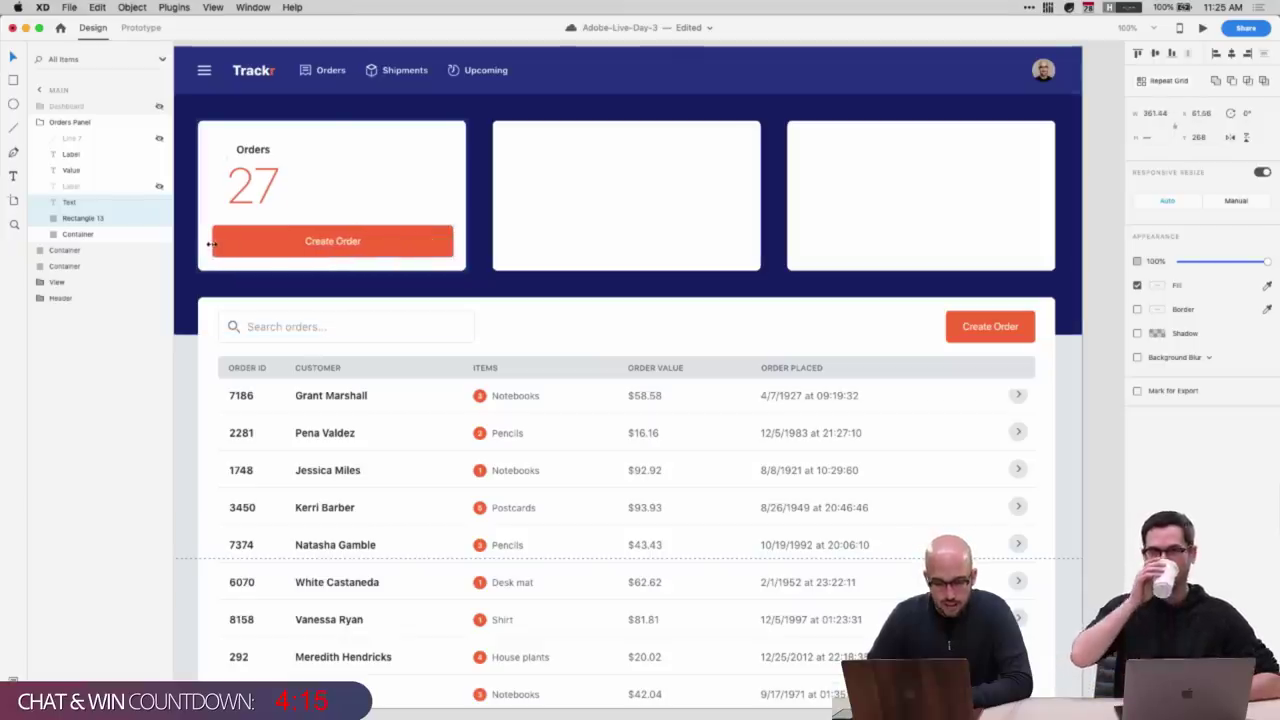
pyautogui.press('alt')
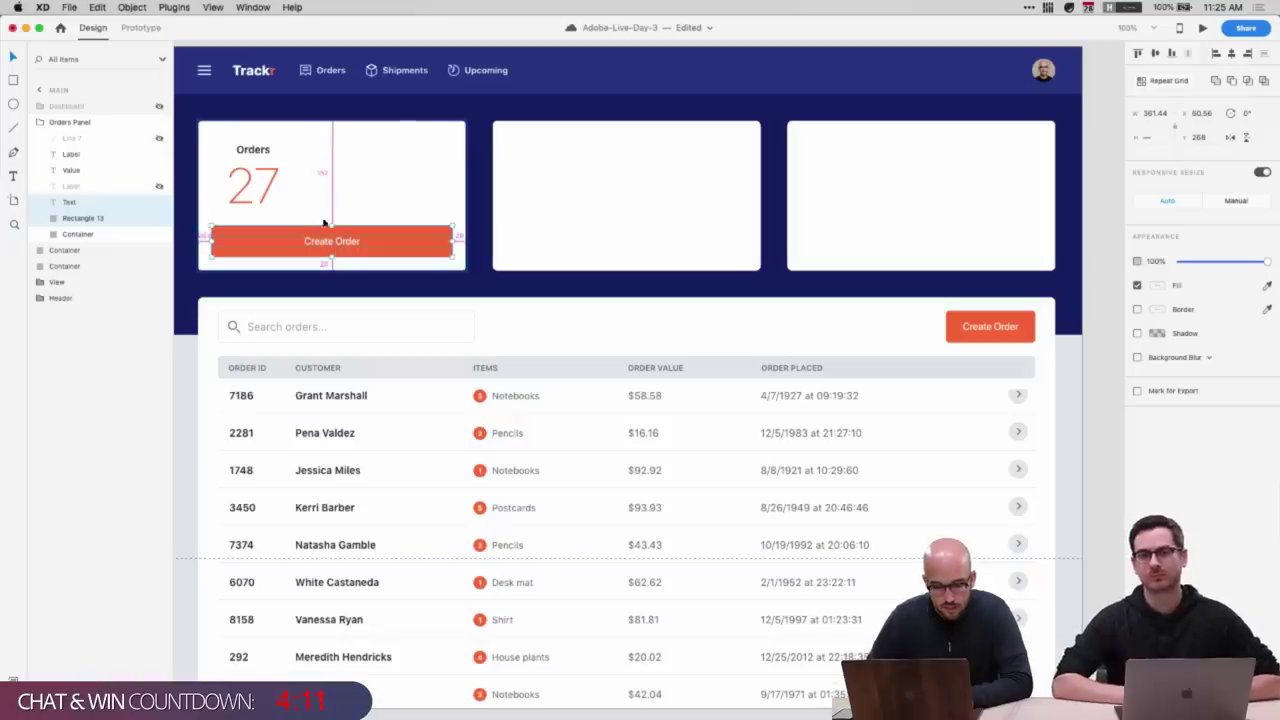
pyautogui.moveTo(332, 258); pyautogui.dragTo(333, 256)
# - Reduce only the Create Order button's background rectangle to a height of 42, resizing it symmetrically about its centre
pyautogui.click(83, 234)
pyautogui.click(83, 219)
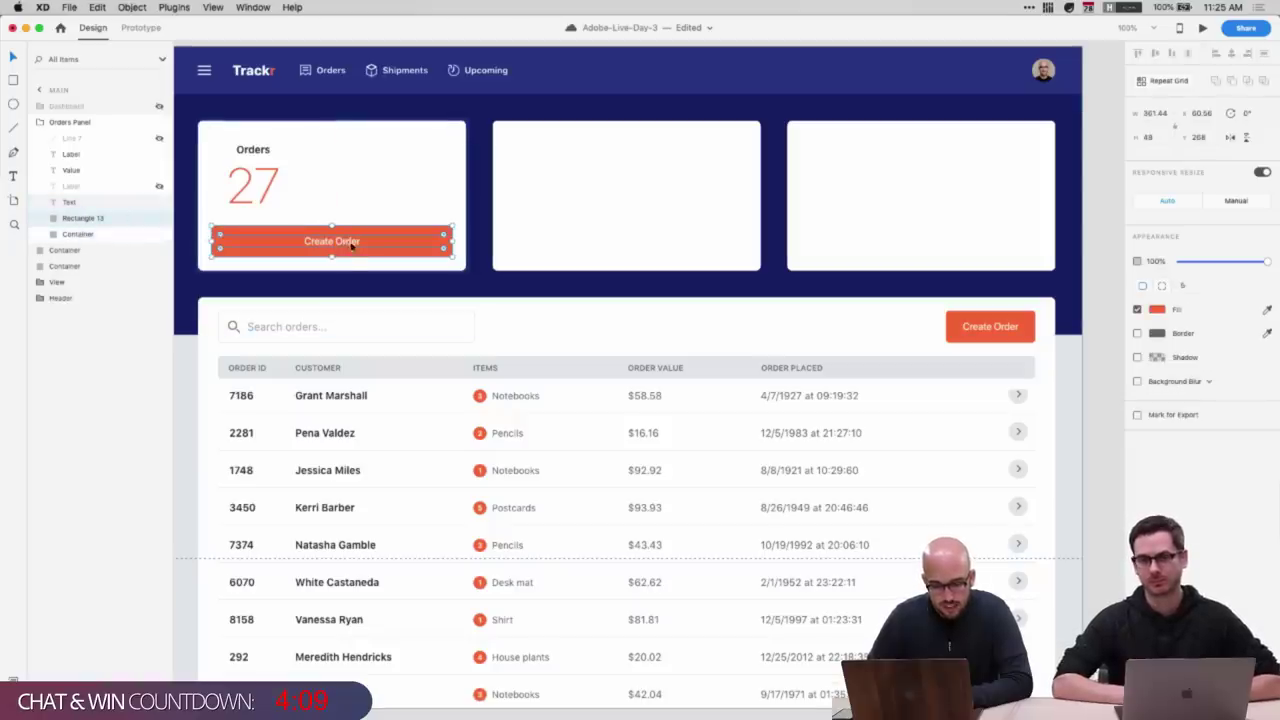
pyautogui.press('alt')
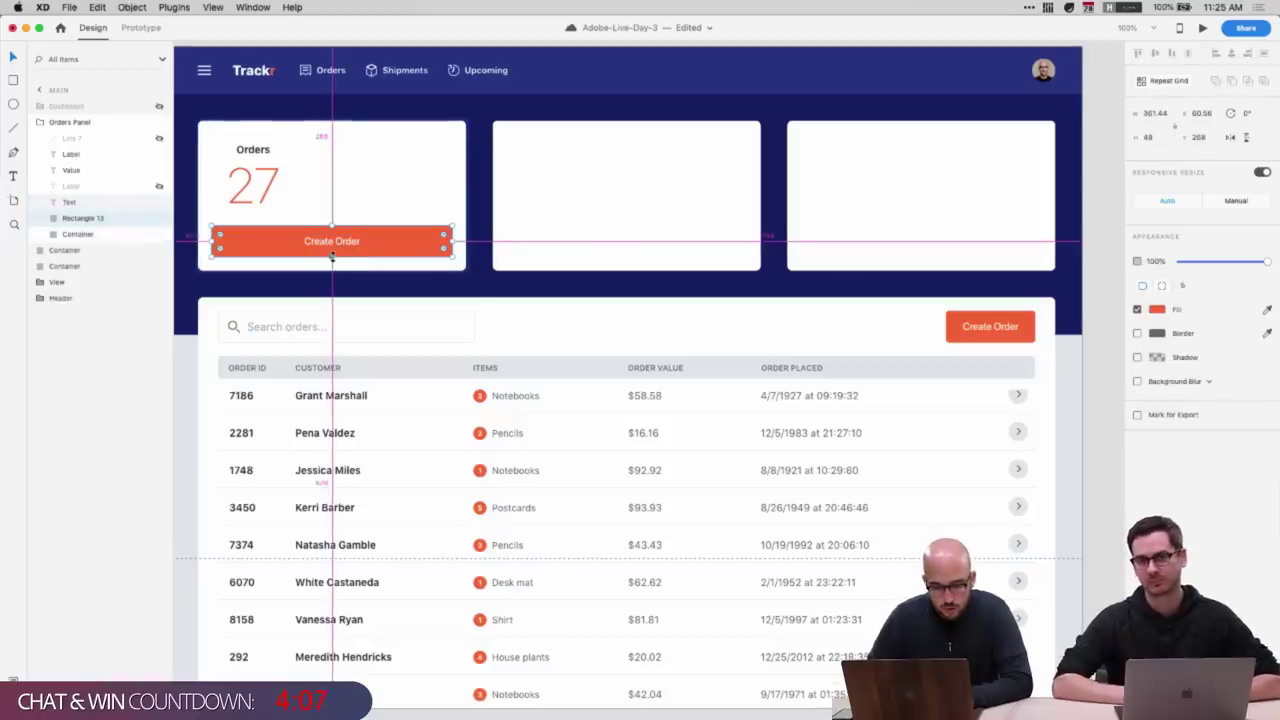
pyautogui.moveTo(332, 256); pyautogui.dragTo(334, 255)
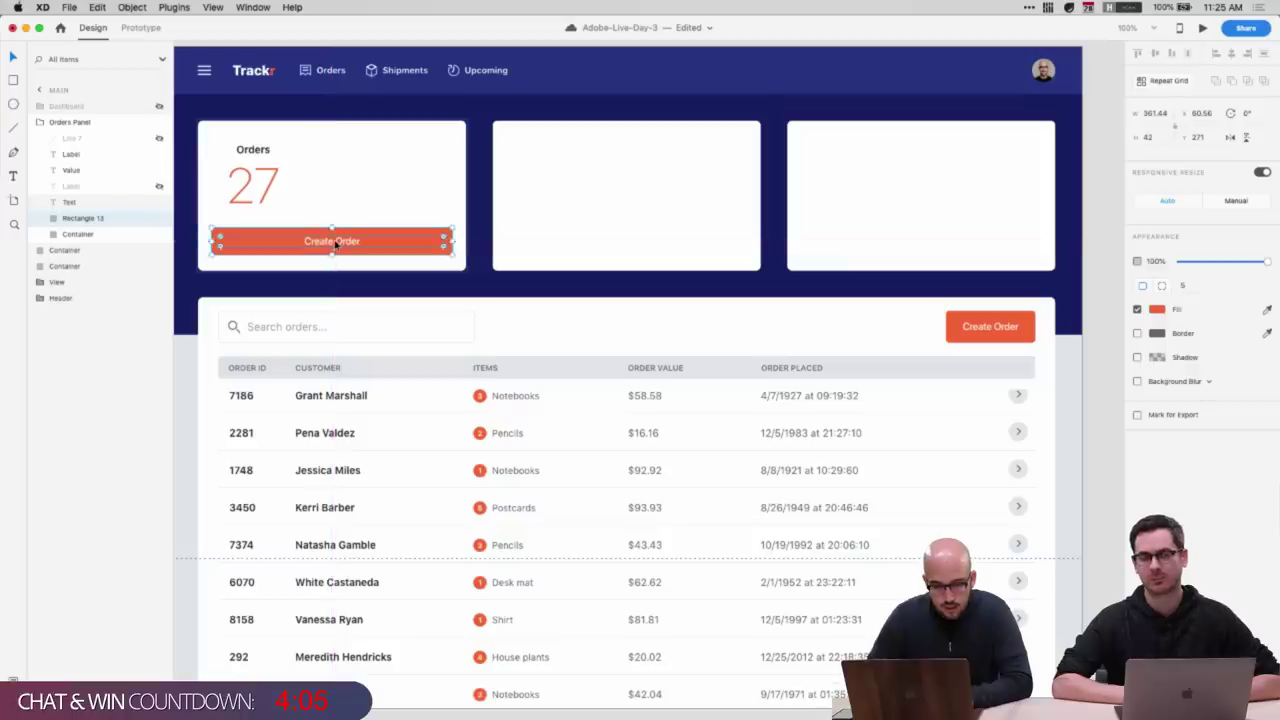
# - Rename the orange rectangle layer behind the Create Order text in the Orders Panel to Container
pyautogui.click(336, 244)
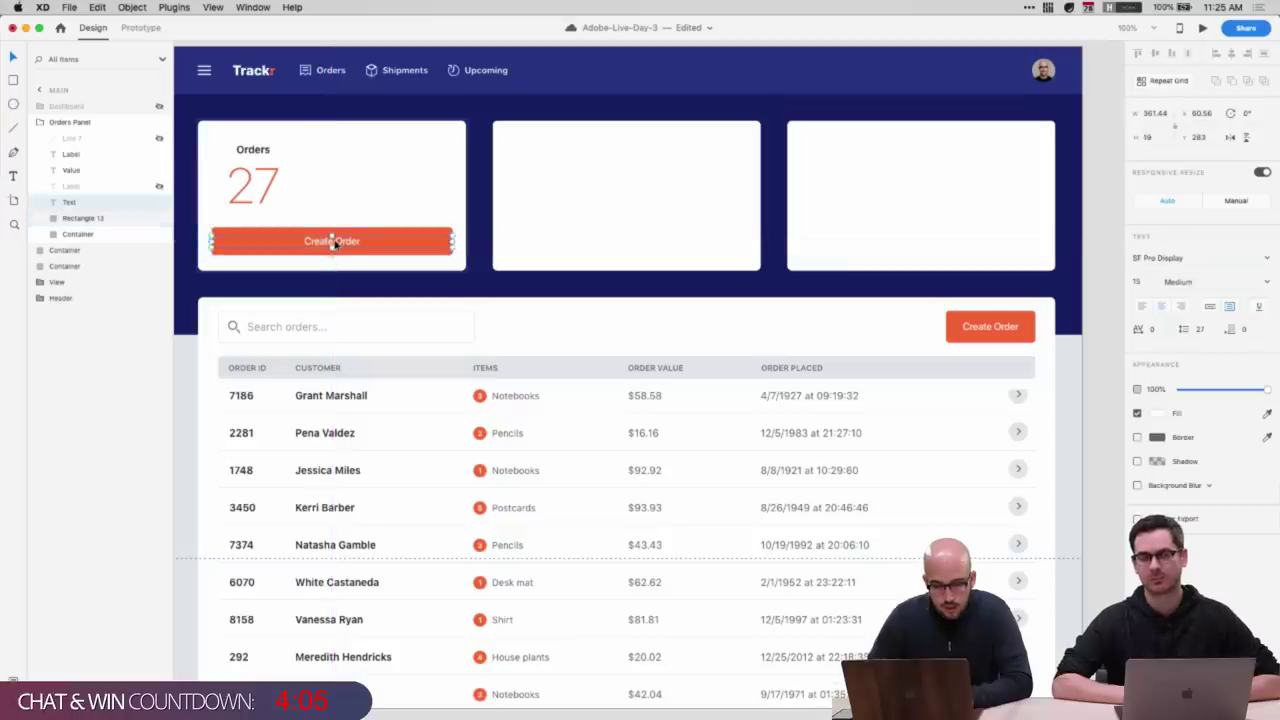
pyautogui.click(77, 218)
pyautogui.doubleClick(75, 219)
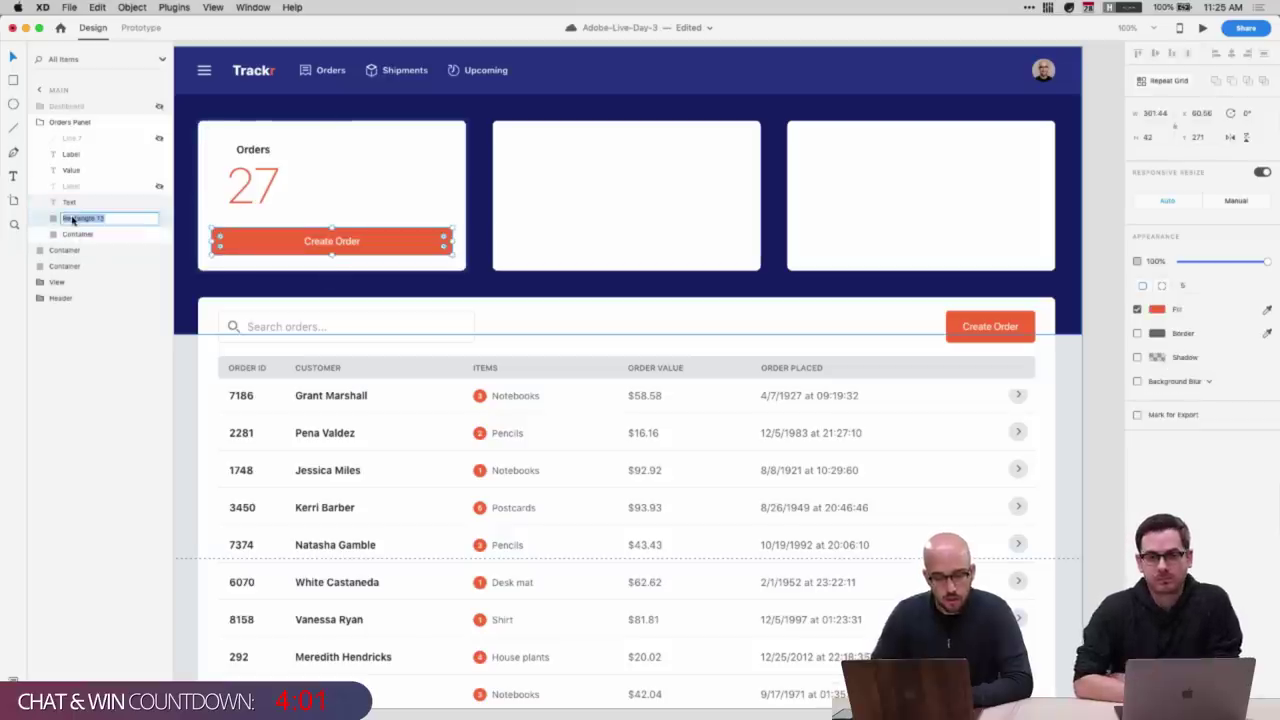
pyautogui.press('Return')
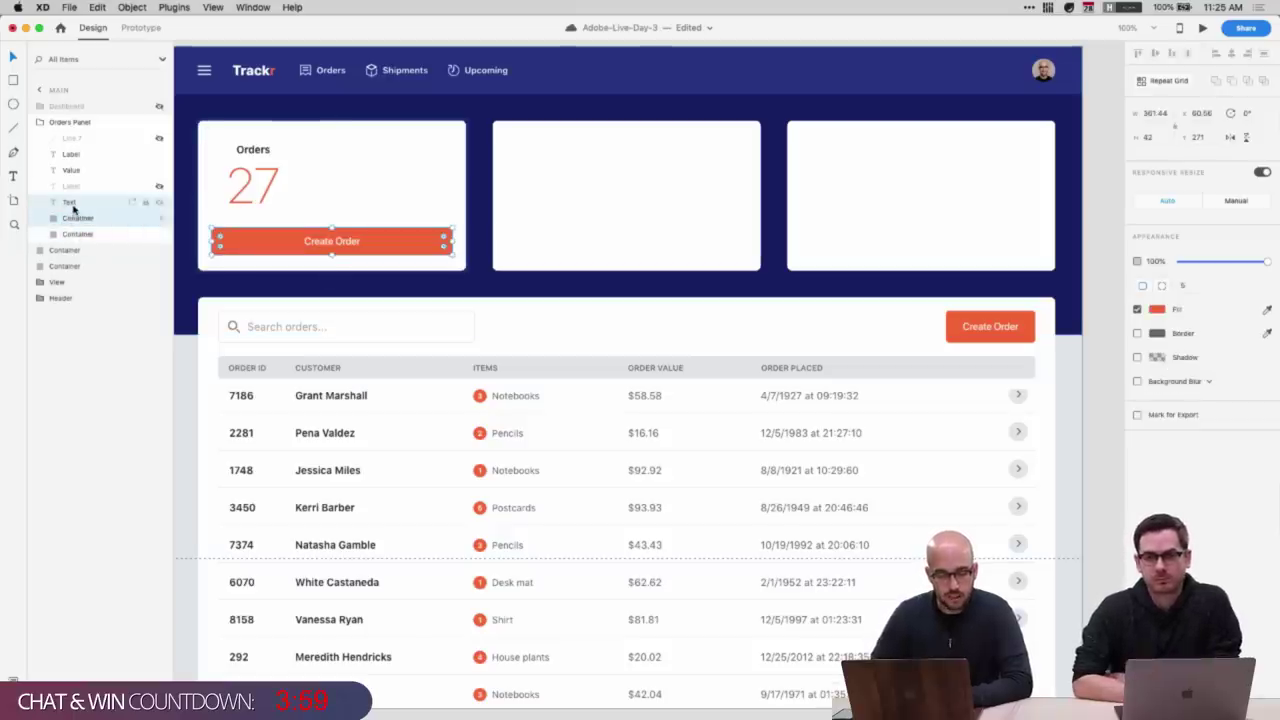
# - Convert the Create Order text and its orange container into a symbol and name it Button / Full Width
pyautogui.keyDown('shift'); pyautogui.click(73, 207); pyautogui.keyUp('shift')
pyautogui.press('super+k')
pyautogui.doubleClick(73, 203)
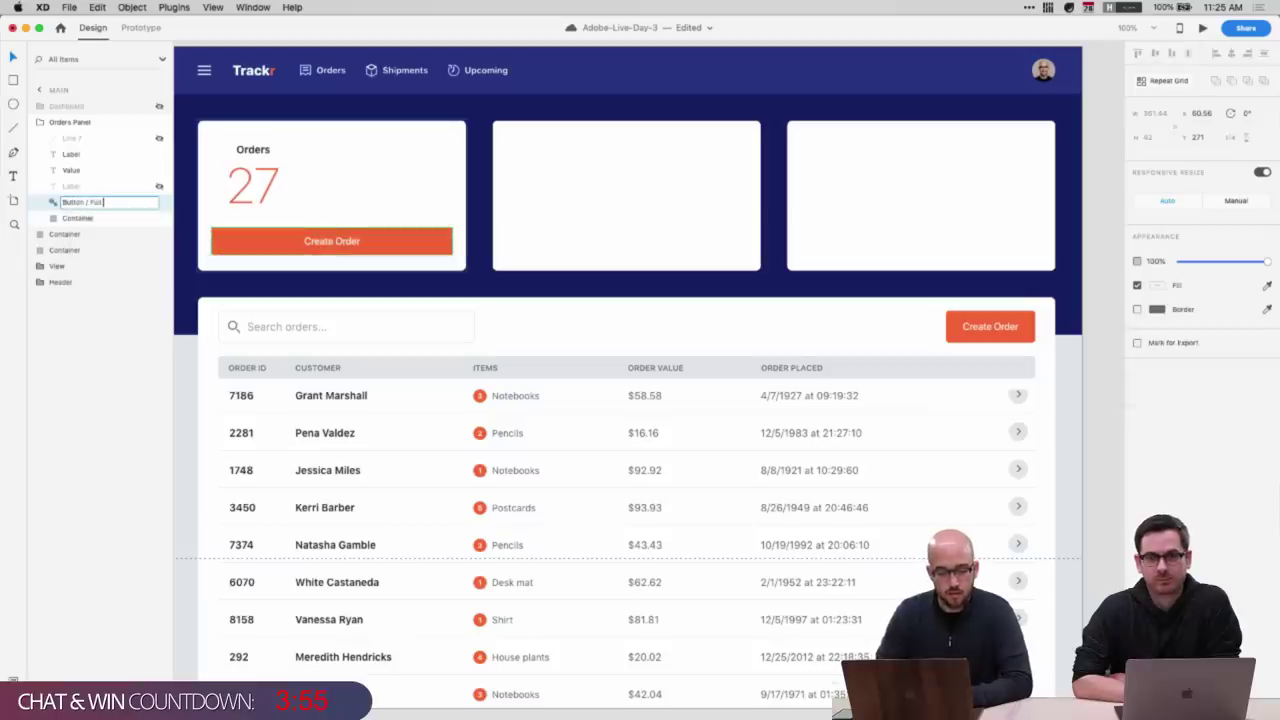
pyautogui.write('Button / Full Width')
pyautogui.press('Return')
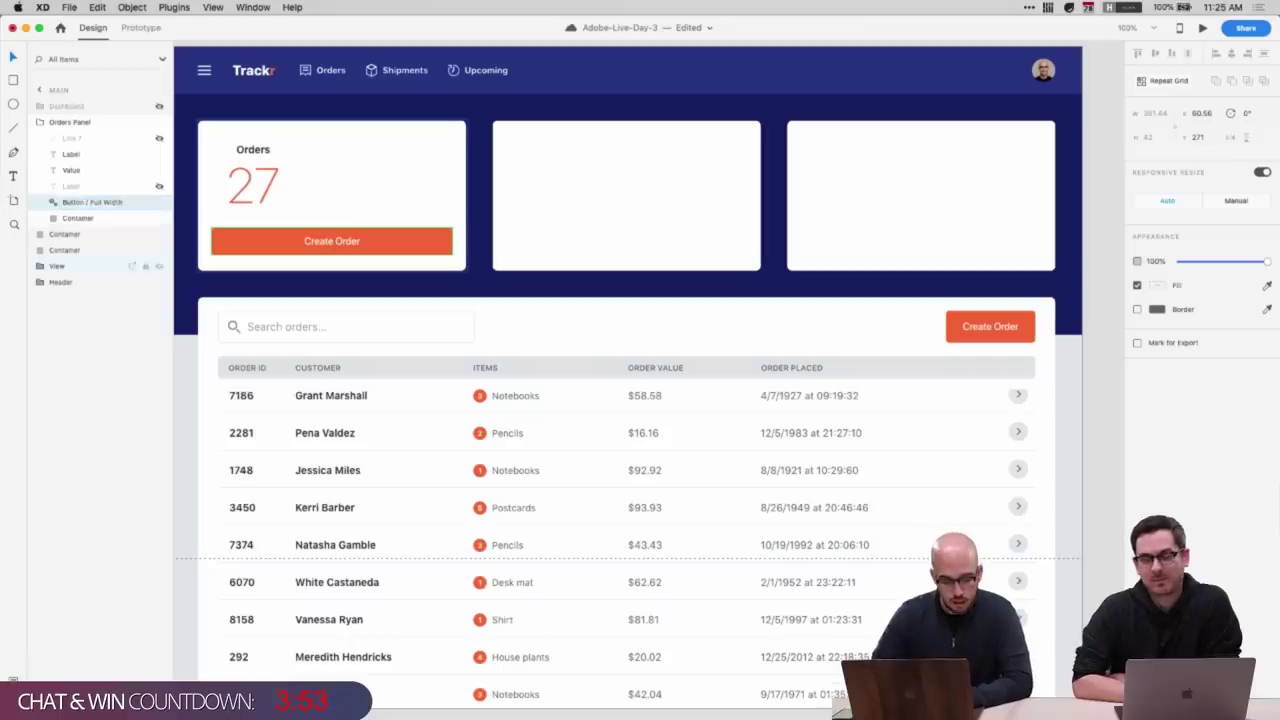
# - Rename the new button symbol in the document assets to Full Width Button
pyautogui.click(13, 681)
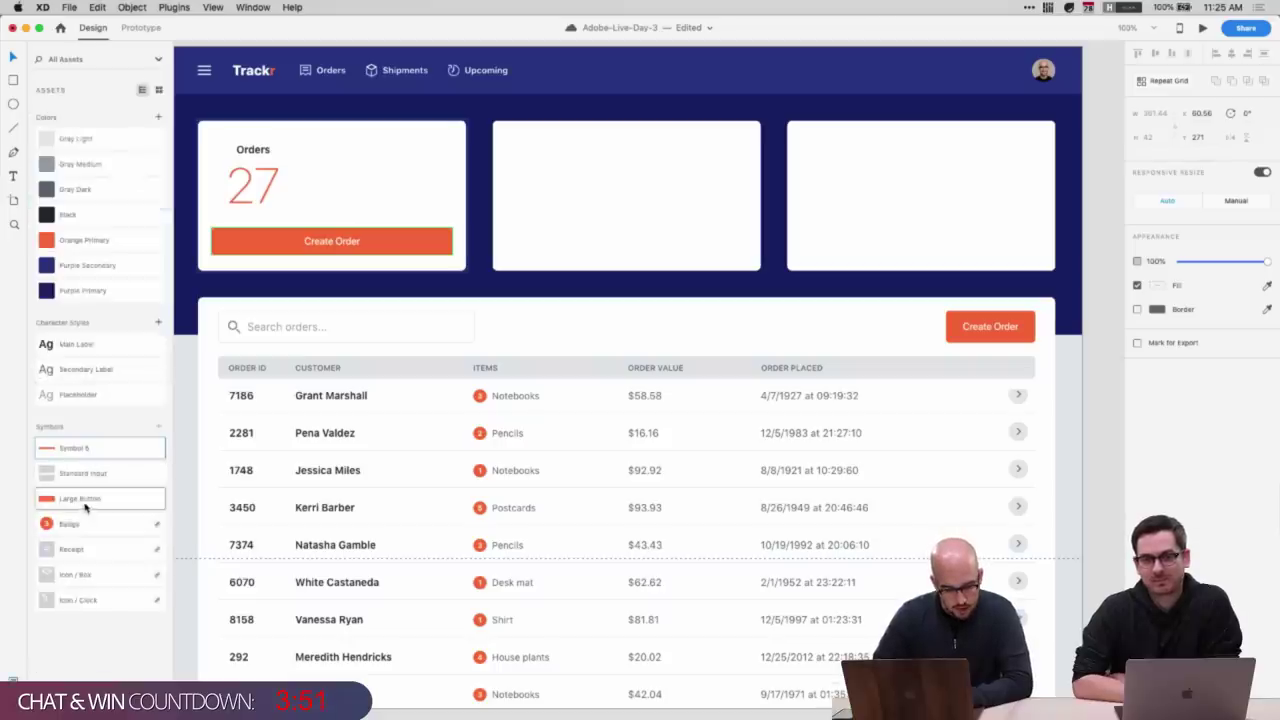
pyautogui.doubleClick(69, 449)
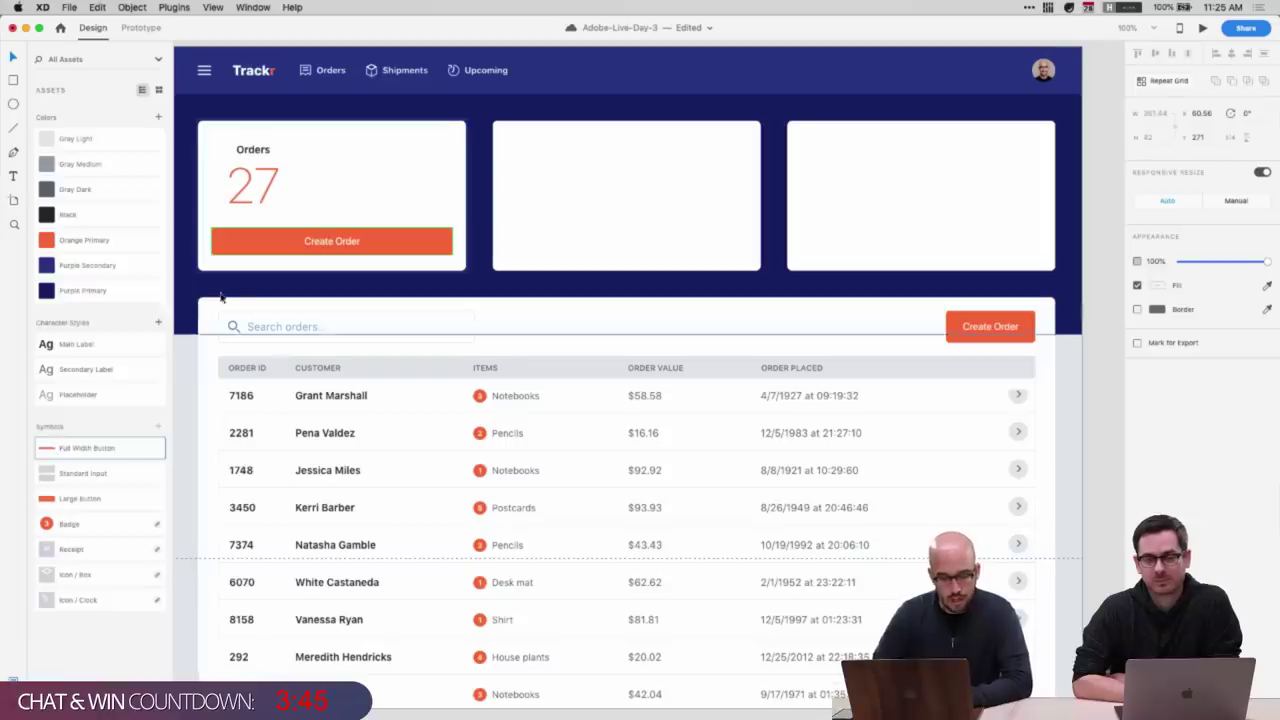
pyautogui.press('Return')
pyautogui.press('super+y')
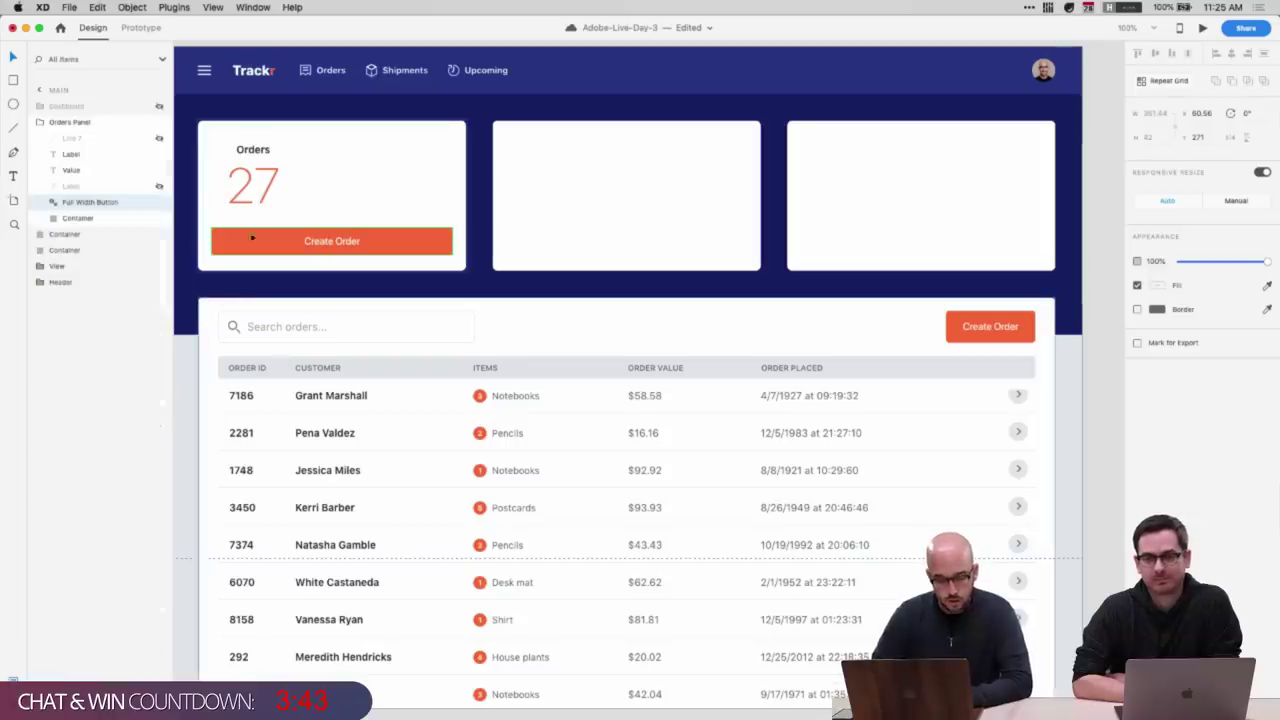
# - Try centring the Orders label and the 27 value horizontally above the Create Order button
pyautogui.click(253, 175)
pyautogui.keyDown('shift'); pyautogui.click(252, 151); pyautogui.keyUp('shift')
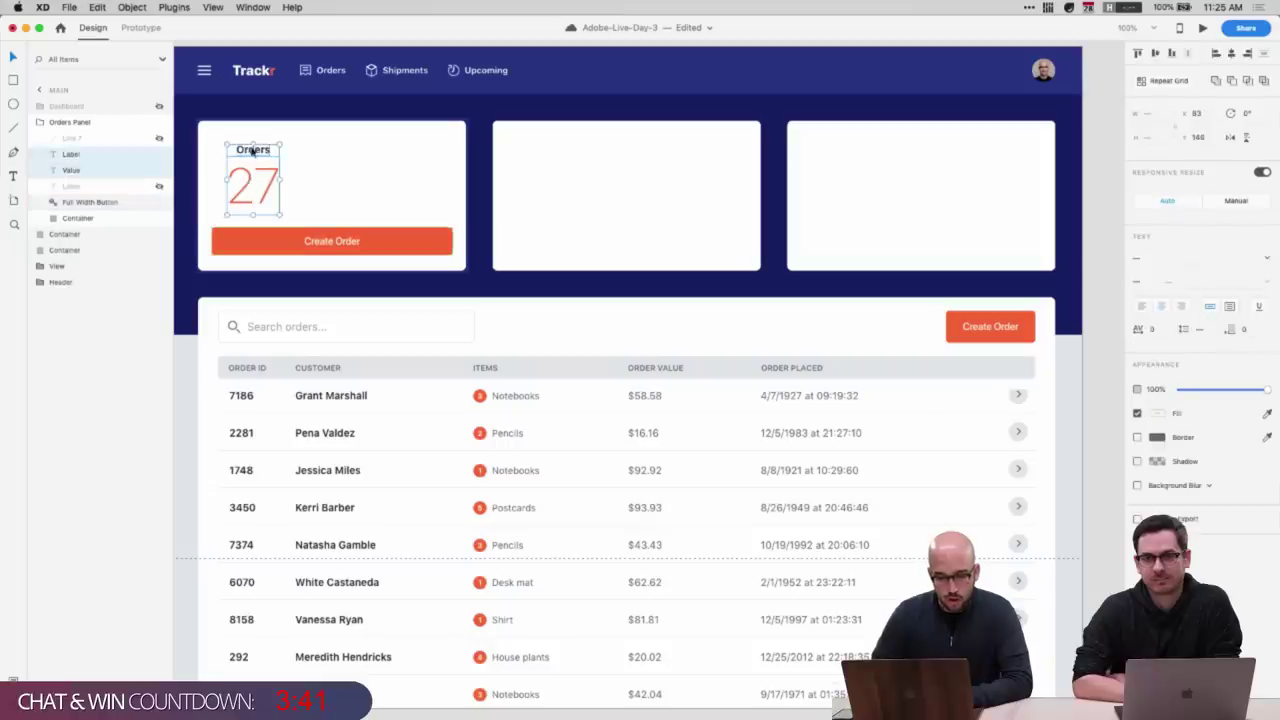
pyautogui.moveTo(260, 188); pyautogui.dragTo(341, 190)
pyautogui.click(414, 191)
pyautogui.click(337, 200)
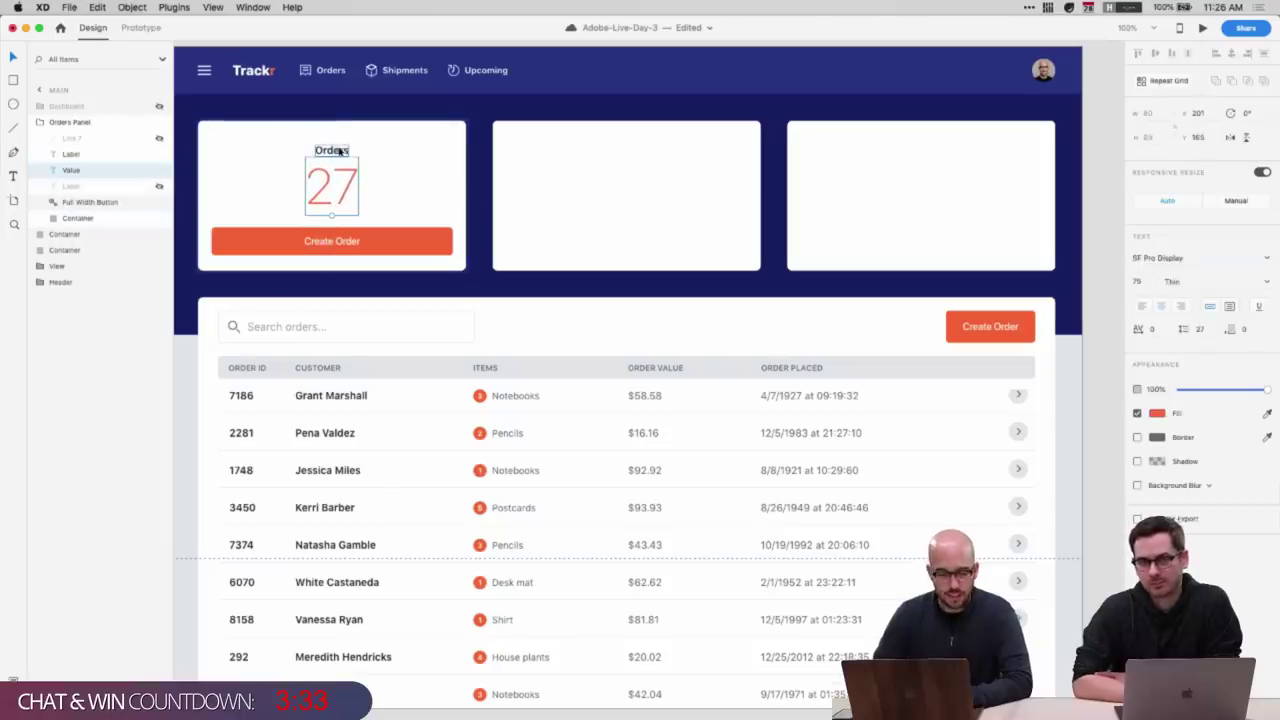
pyautogui.keyDown('shift'); pyautogui.click(339, 151); pyautogui.keyUp('shift')
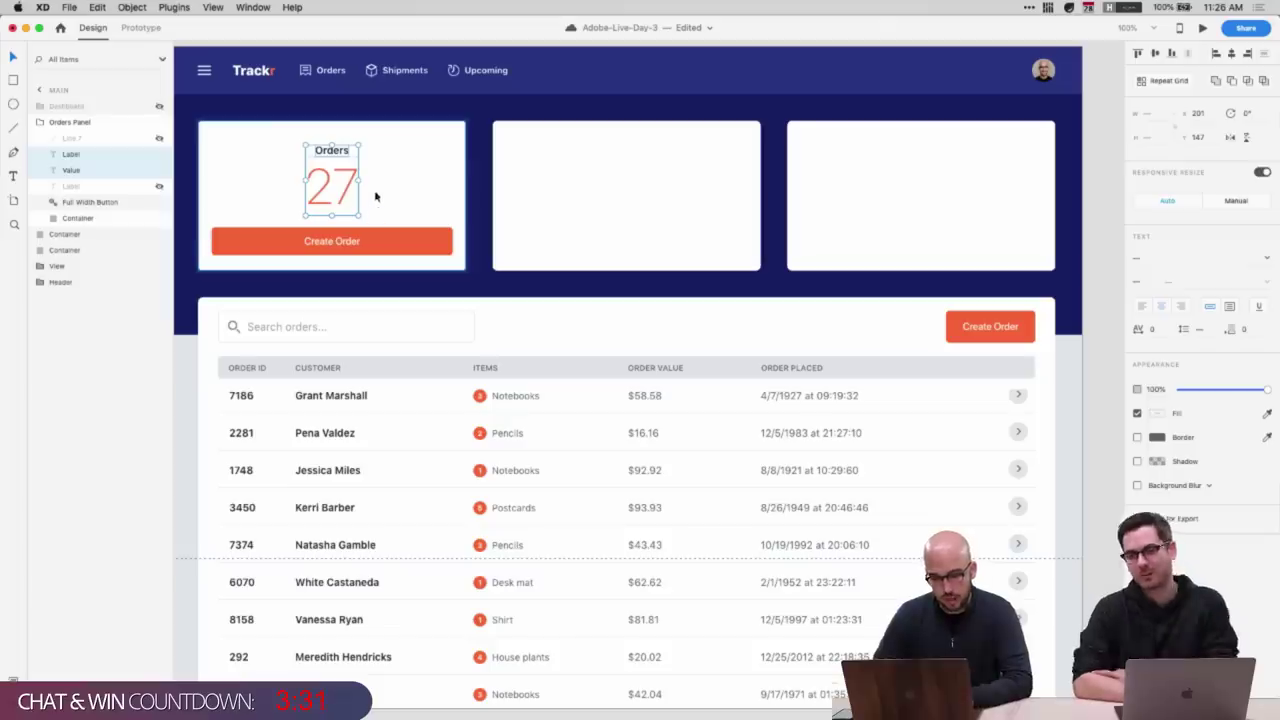
# - Align the Orders label with the Create Order button's left edge and the 27 value with its right edge
pyautogui.moveTo(333, 201)
pyautogui.mouseDown()
pyautogui.moveTo(259, 201)
pyautogui.moveTo(312, 190)
pyautogui.mouseUp()
pyautogui.doubleClick(252, 190)
pyautogui.click(251, 149)
pyautogui.moveTo(251, 149); pyautogui.dragTo(439, 196)
pyautogui.keyDown('shift'); pyautogui.click(320, 190); pyautogui.keyUp('shift')
pyautogui.click(308, 224)
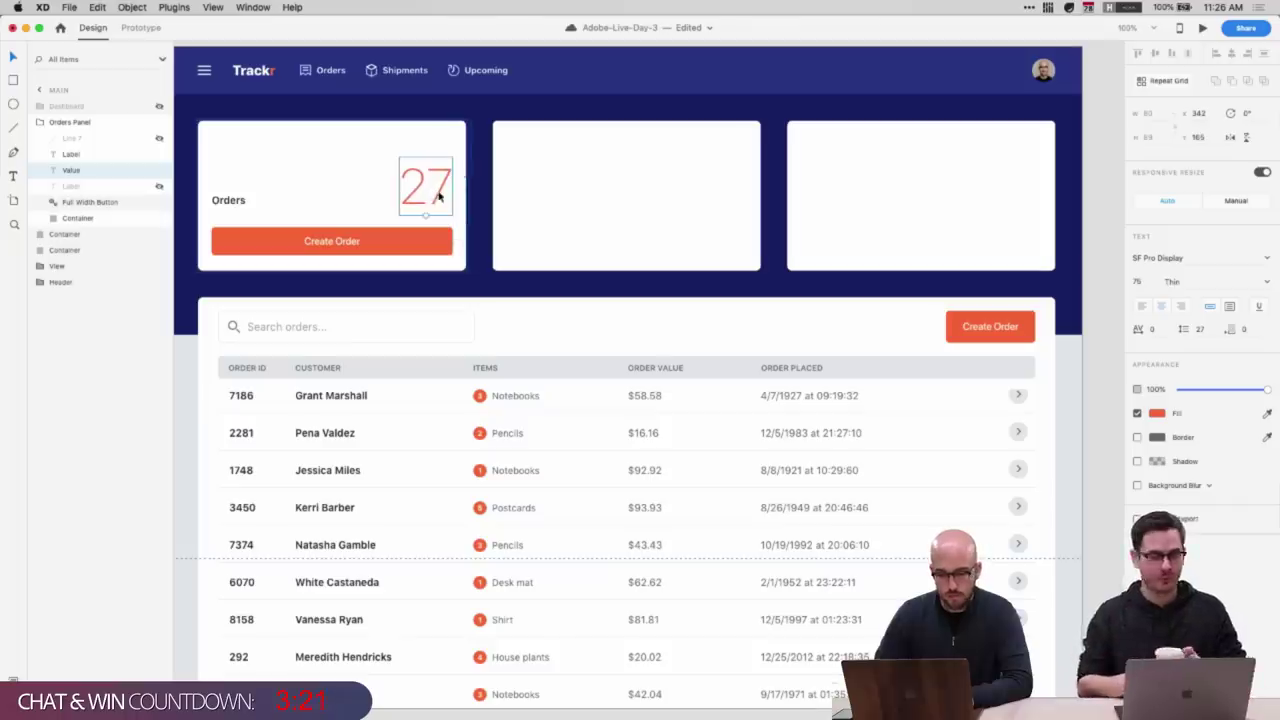
# - Move the Orders label and the 27 value up together by 38 px
pyautogui.keyDown('shift'); pyautogui.click(222, 202); pyautogui.keyUp('shift')
pyautogui.hotkey('shift', 'Up')
pyautogui.hotkey('shift', 'Up')
pyautogui.hotkey('shift', 'Up')
pyautogui.hotkey('shift', 'Up')
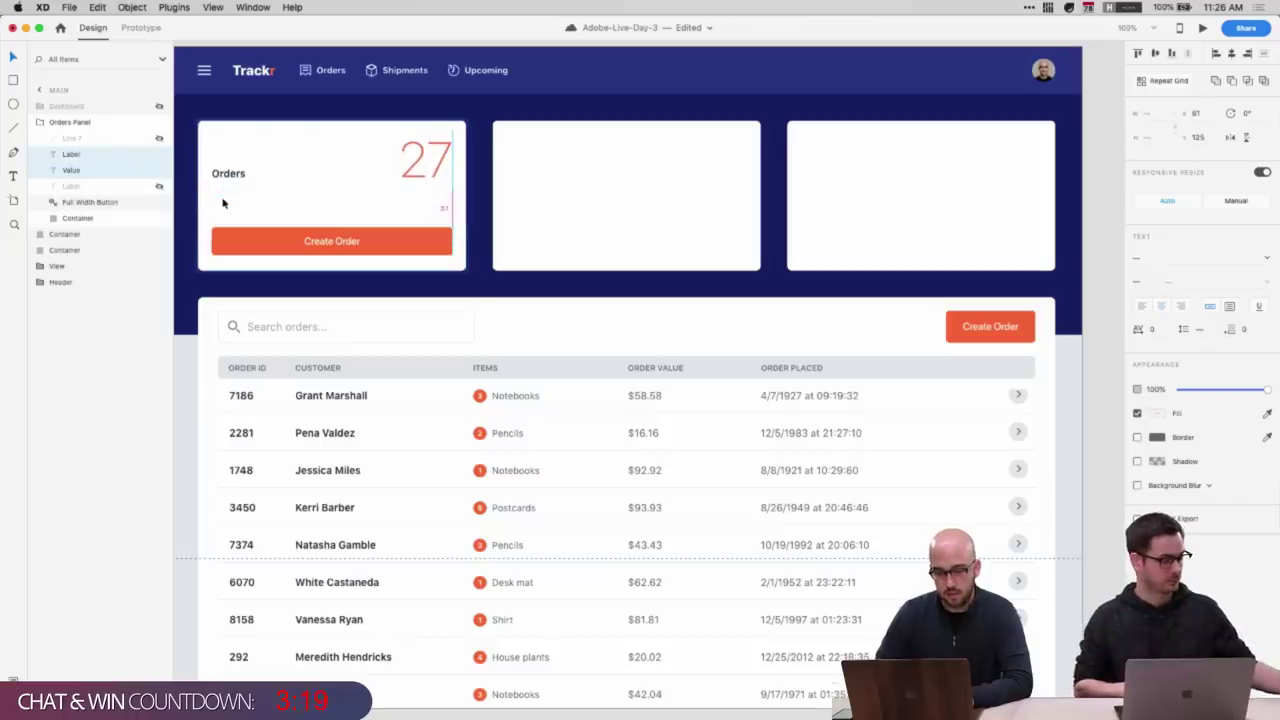
pyautogui.press('Down')
pyautogui.press('Down')
pyautogui.click(272, 212)
pyautogui.click(226, 184)
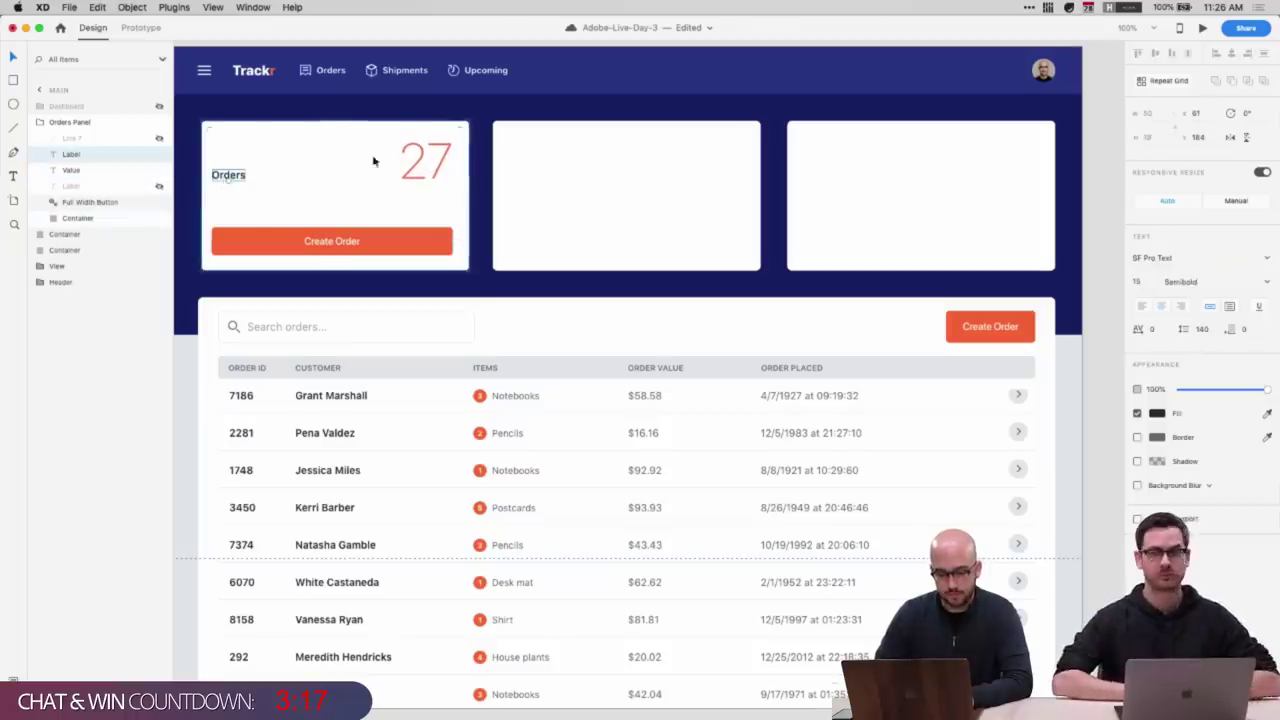
pyautogui.click(437, 152)
# - Draw a horizontal divider line about 361 px wide beneath the Orders label and 27 value, and colour it Gray Light
pyautogui.click(224, 216)
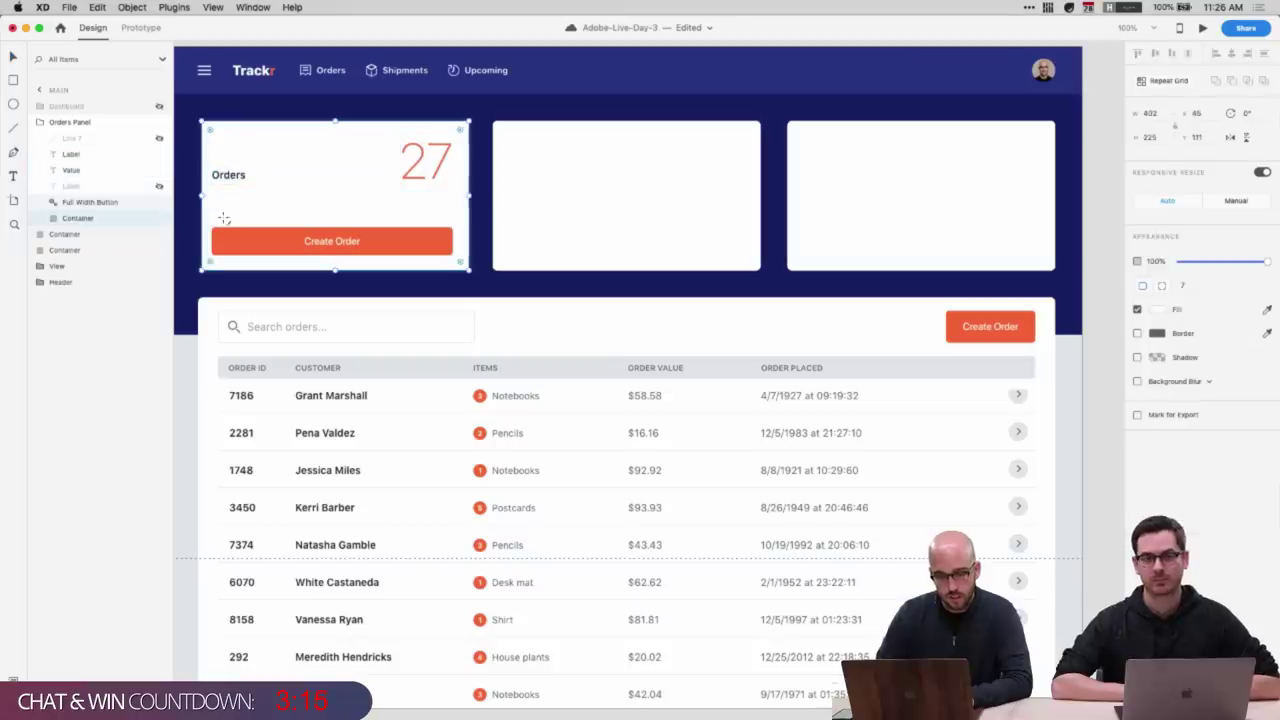
pyautogui.moveTo(213, 190); pyautogui.dragTo(452, 180)
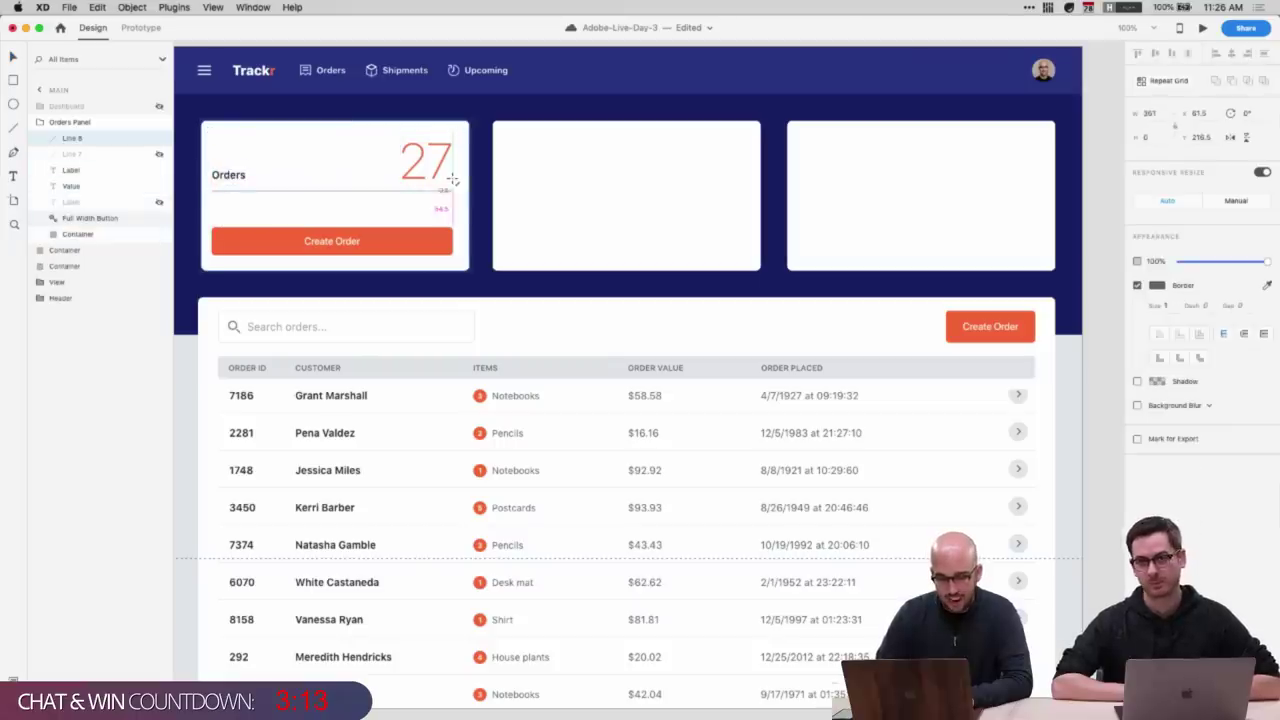
pyautogui.click(1158, 285)
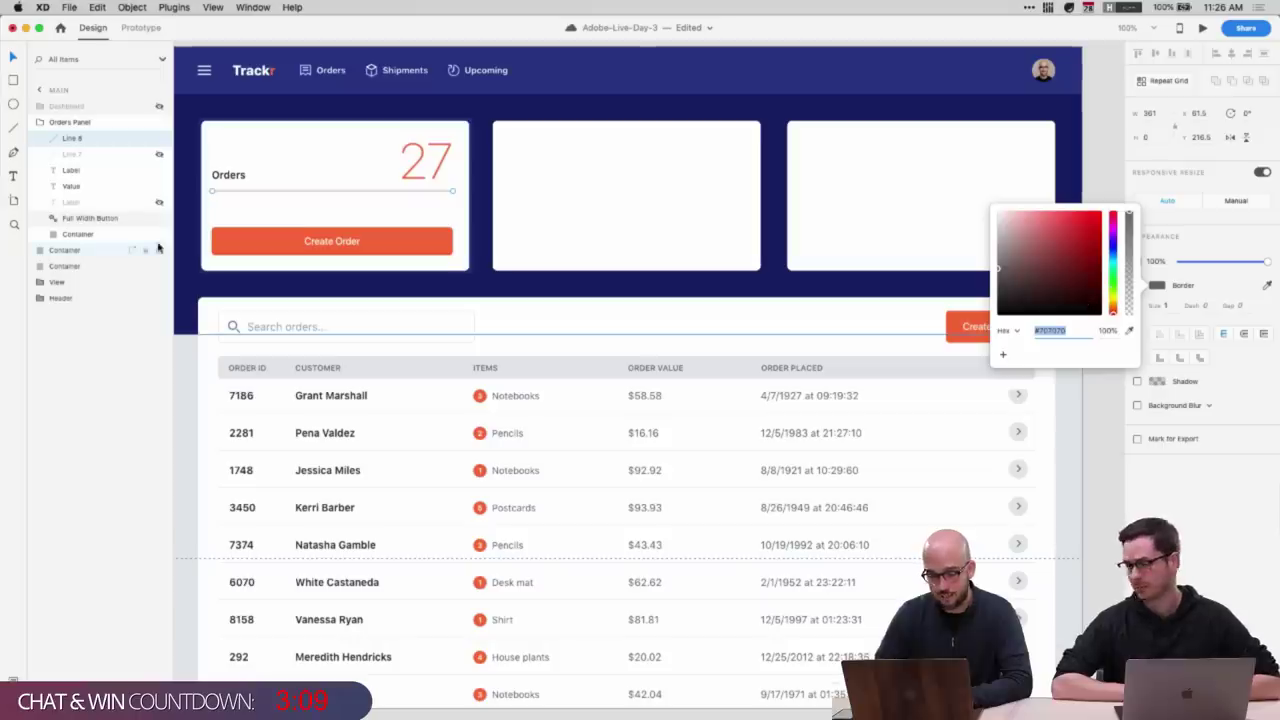
pyautogui.click(13, 682)
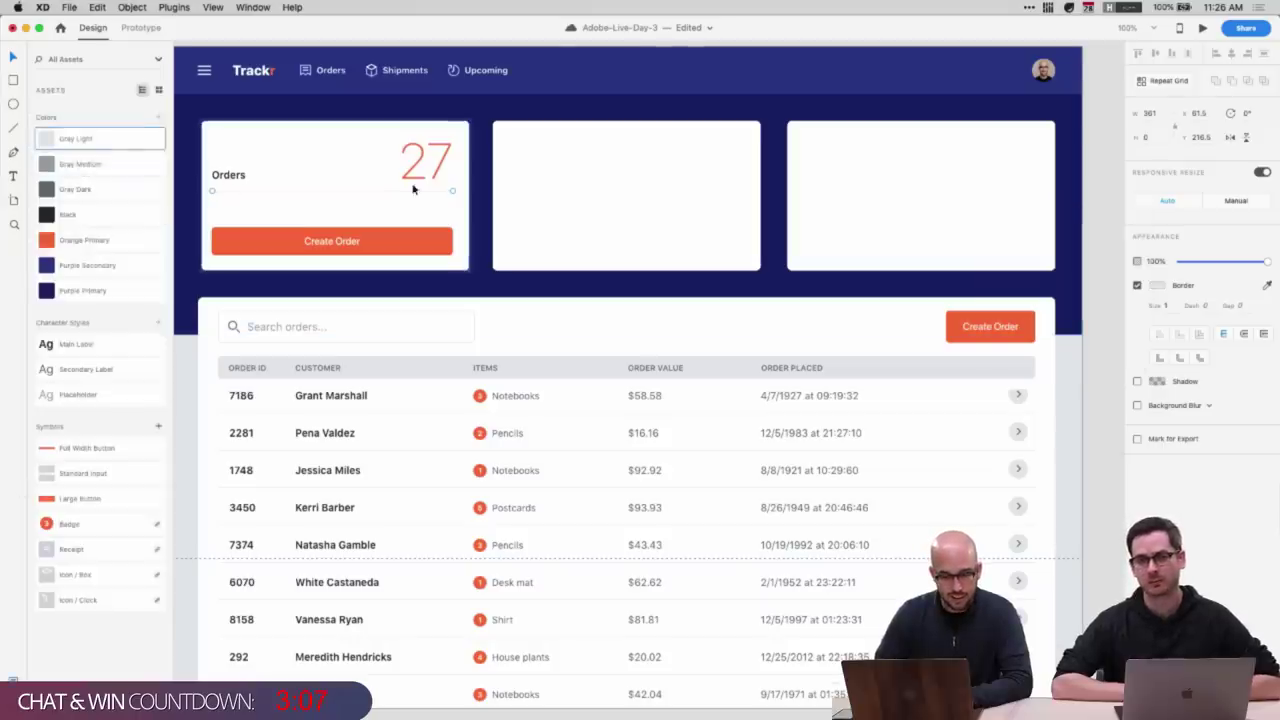
# - Set the 27 value's font size to 65 and realign it with the button's right edge
pyautogui.click(432, 165)
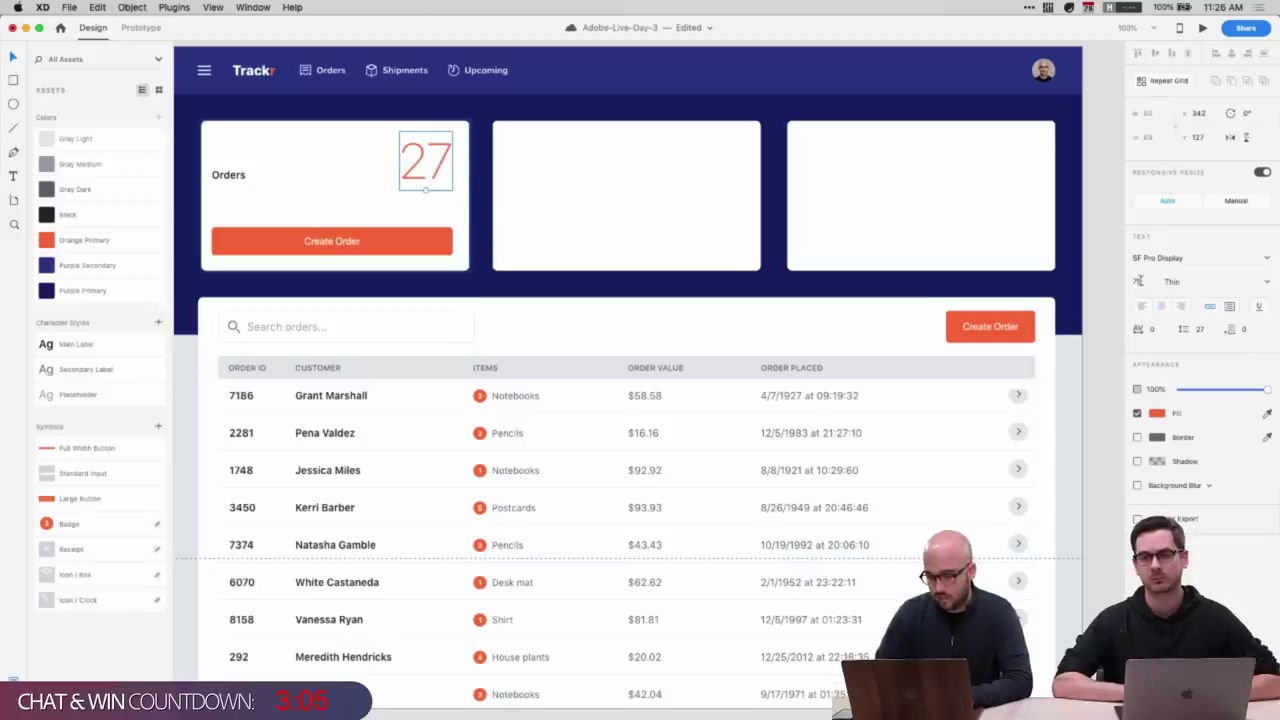
pyautogui.write('65')
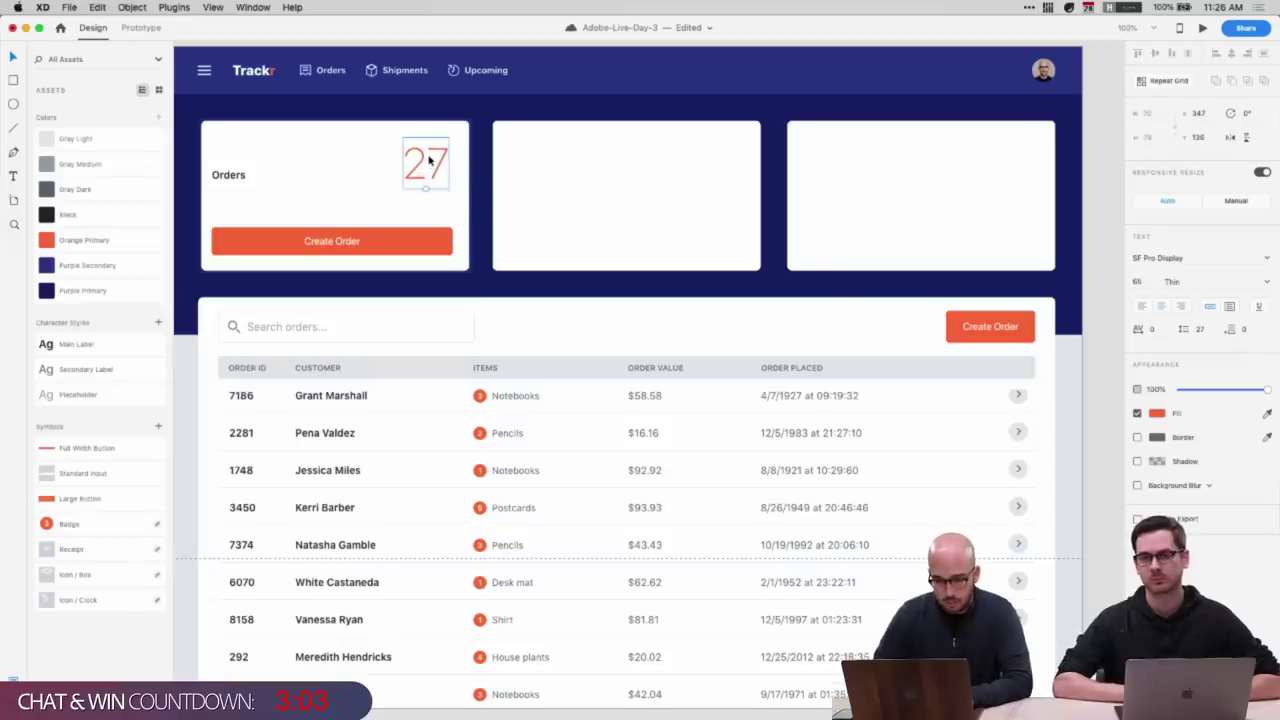
pyautogui.moveTo(428, 160); pyautogui.dragTo(433, 161)
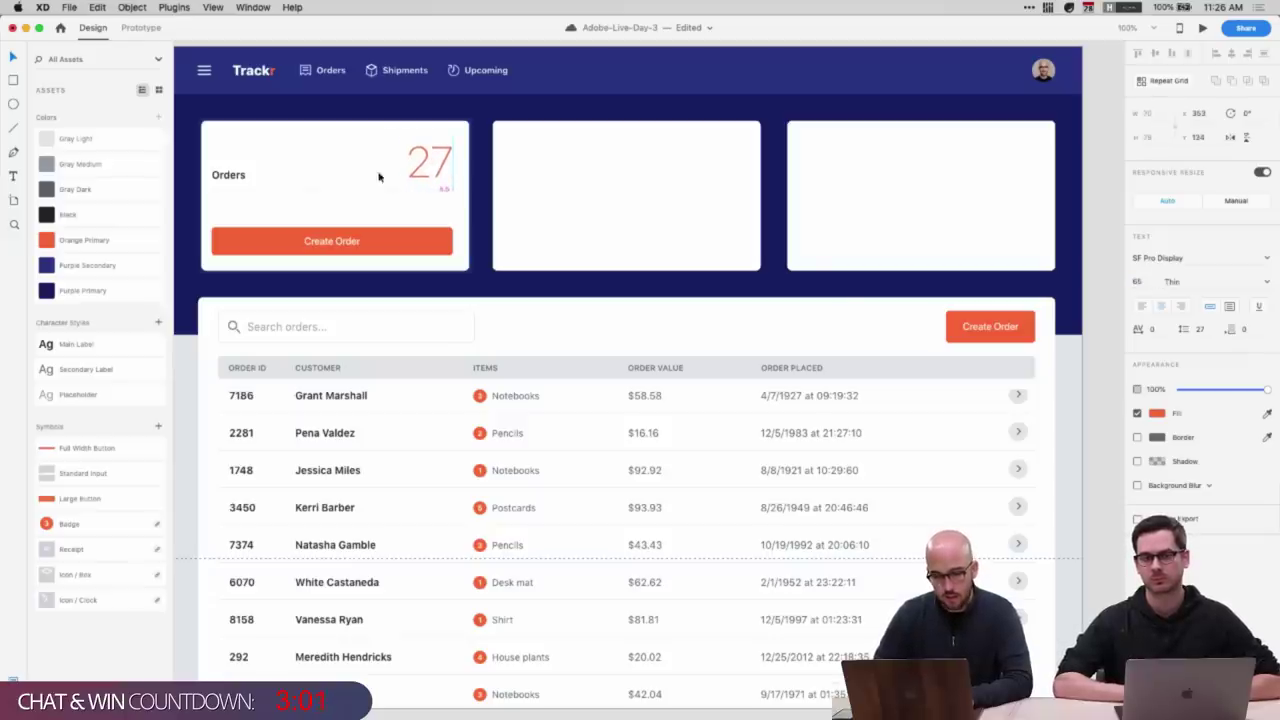
# - Shift the Orders label and the 27 value up together by about 6 px above the divider
pyautogui.click(228, 177)
pyautogui.keyDown('shift'); pyautogui.click(423, 175); pyautogui.keyUp('shift')
pyautogui.moveTo(423, 176); pyautogui.dragTo(423, 171)
pyautogui.click(245, 220)
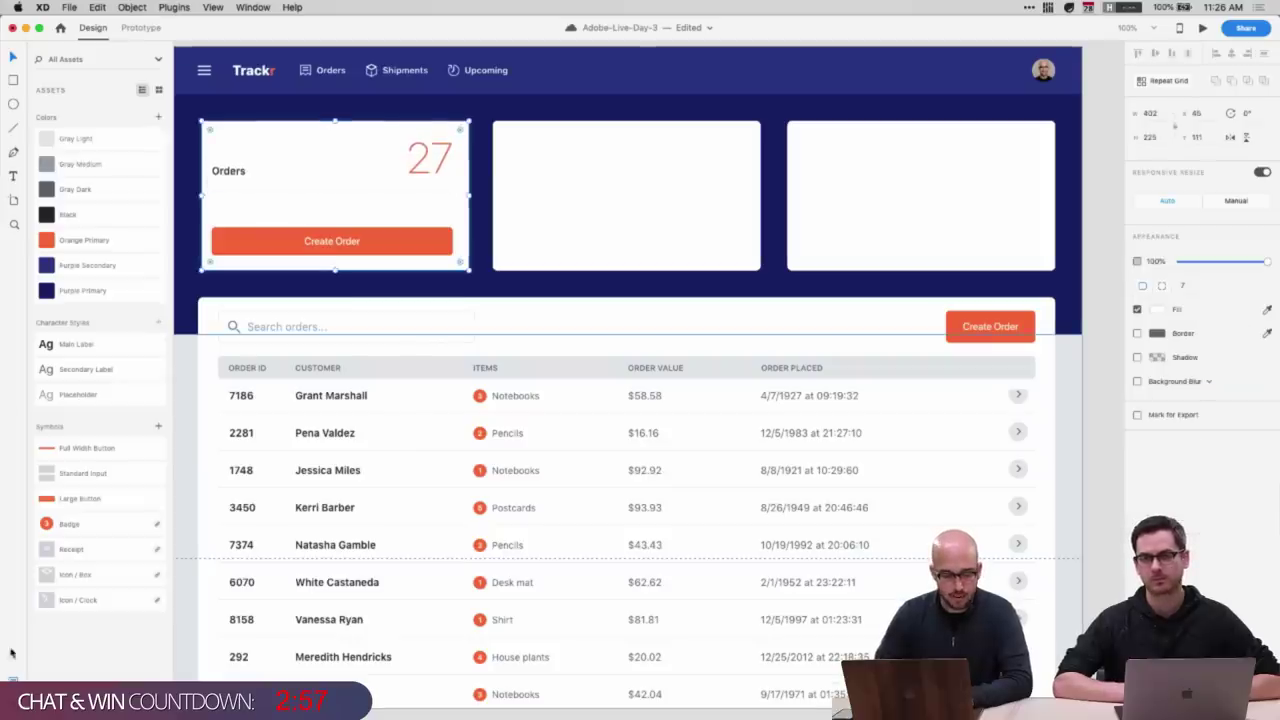
# - Show the hidden weekly and yearly statistics text, move it up 6 px, and rename its layer Data
pyautogui.press('super+y')
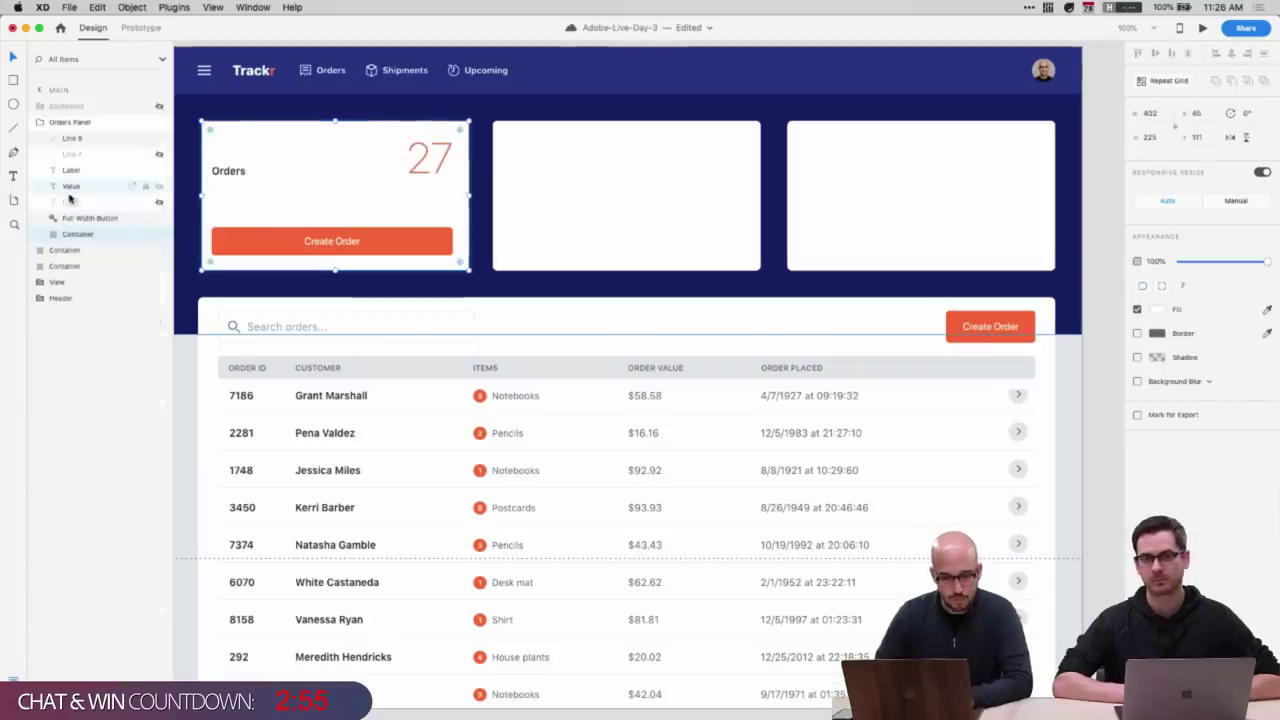
pyautogui.click(71, 203)
pyautogui.press('super+')
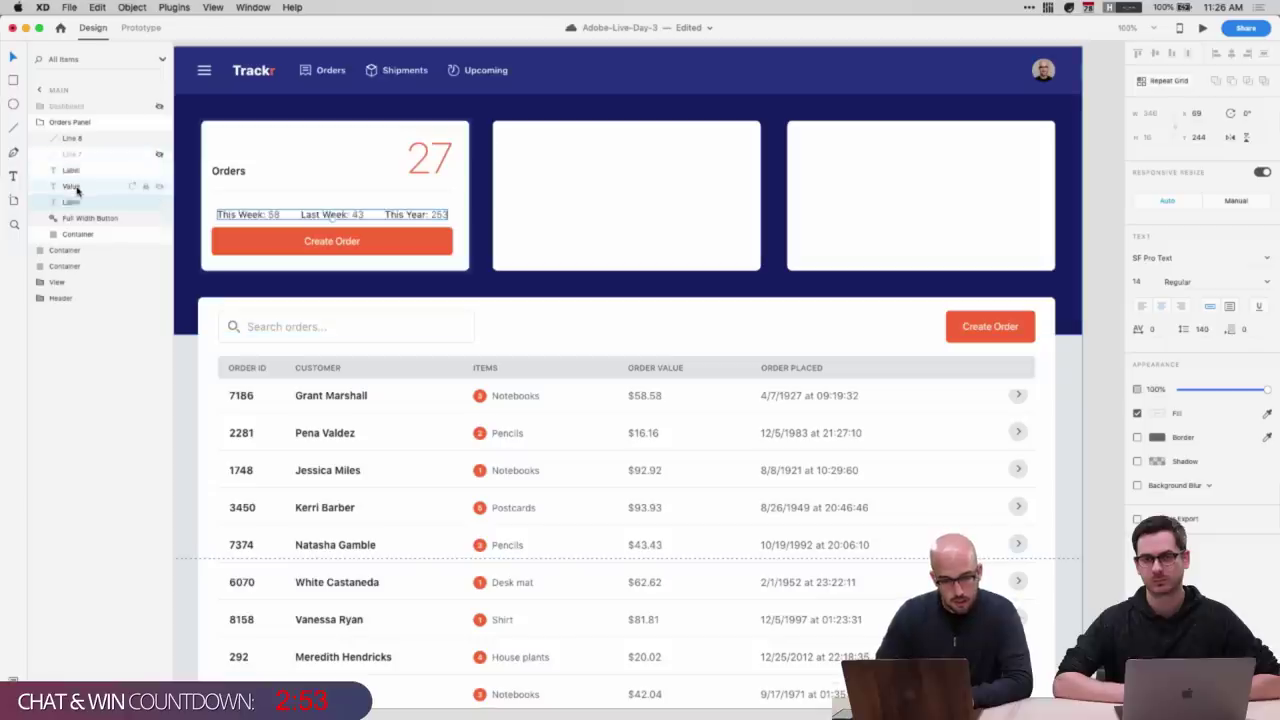
pyautogui.hotkey('shift', 'Up')
pyautogui.press('Down')
pyautogui.press('Down')
pyautogui.press('Down')
pyautogui.press('Down')
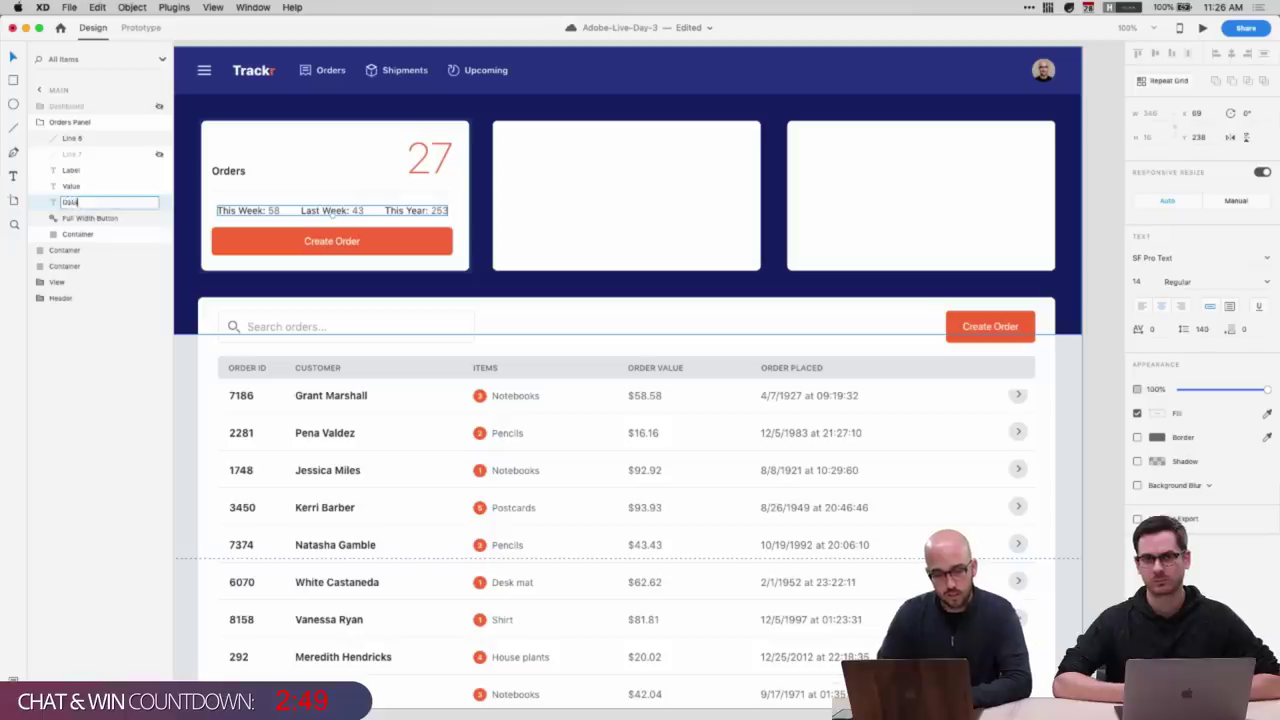
pyautogui.press('Return')
# - Place the divider line's layer, named Rule, between Value and Data, and delete the hidden Line 7 layer
pyautogui.click(73, 173)
pyautogui.click(77, 188)
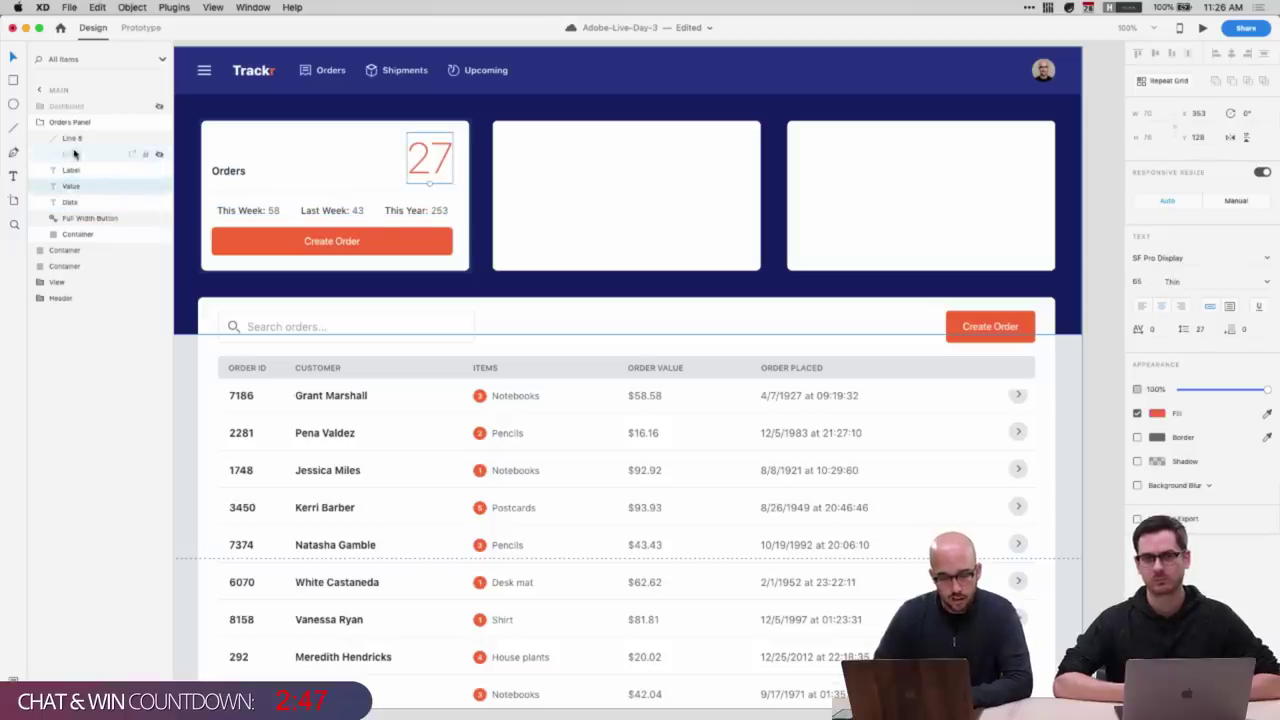
pyautogui.click(73, 138)
pyautogui.moveTo(73, 138); pyautogui.dragTo(72, 192)
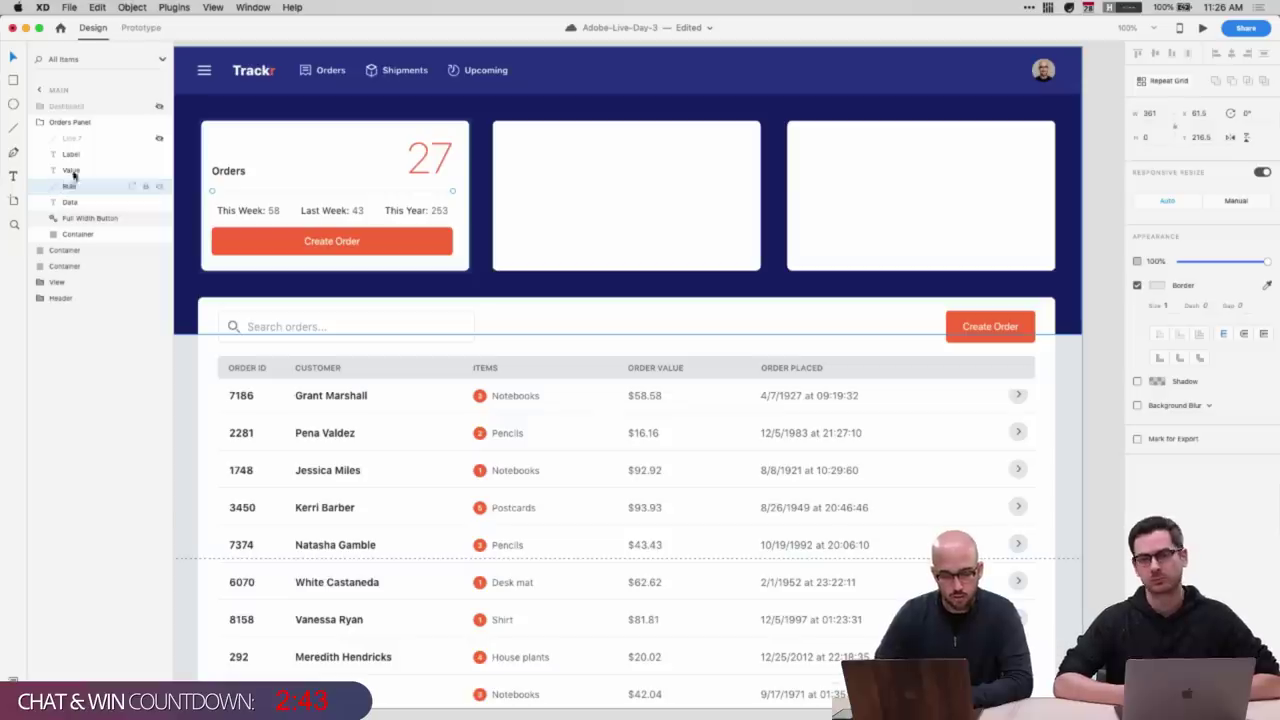
# - Move the Data statistics text up 2 px and duplicate it twice
pyautogui.click(327, 213)
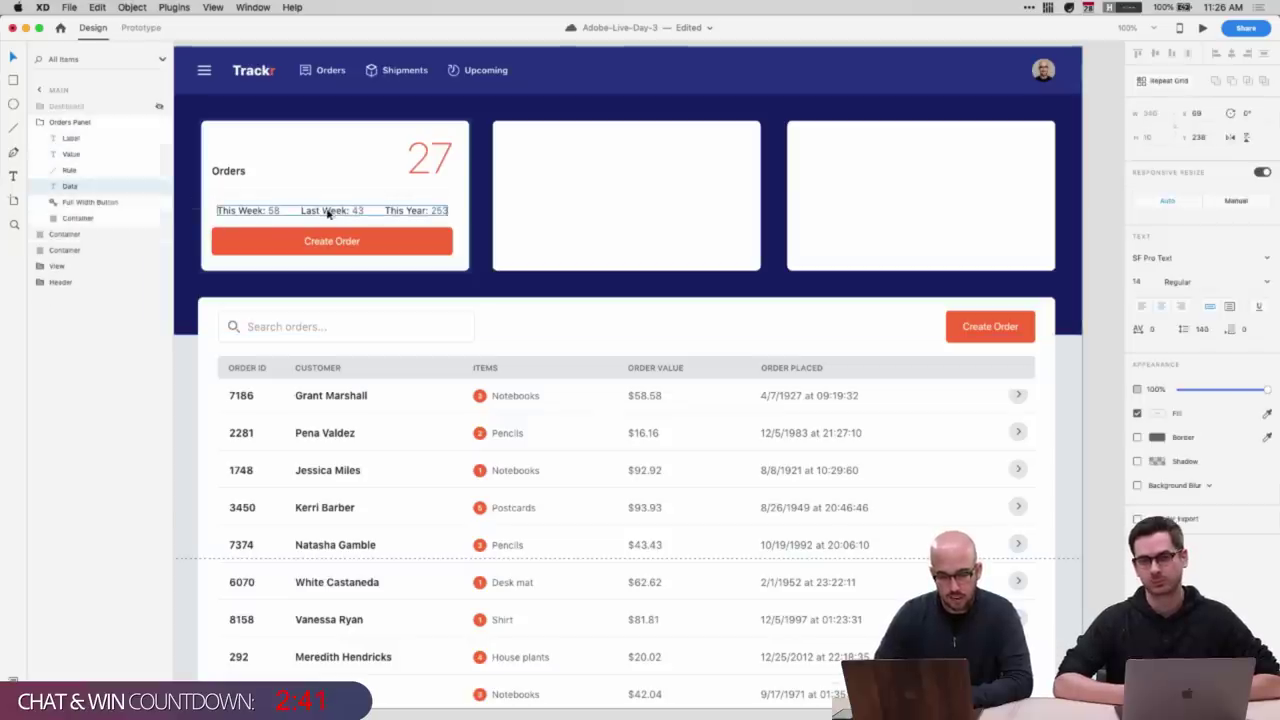
pyautogui.press('Up')
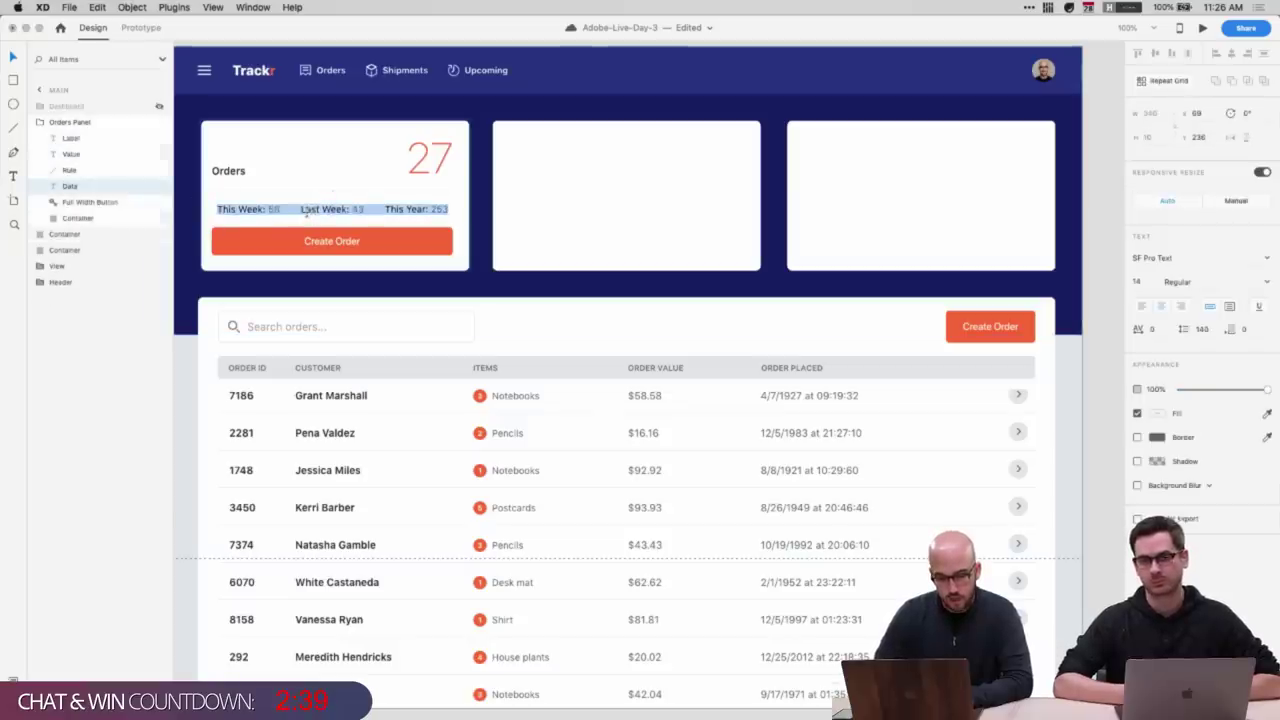
pyautogui.press('super+d')
pyautogui.press('super+d')
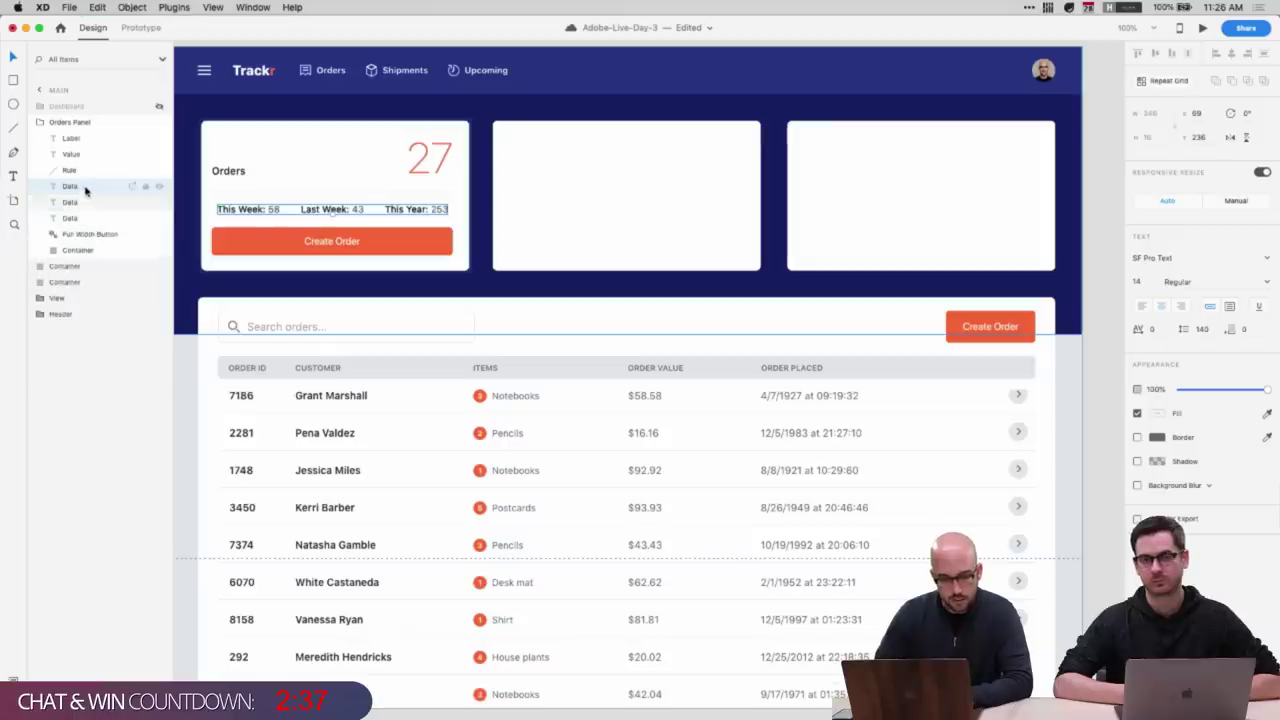
# - Hide the two lower Data copies and shorten the remaining Data text to "This Week: 58"
pyautogui.moveTo(86, 228); pyautogui.dragTo(77, 206)
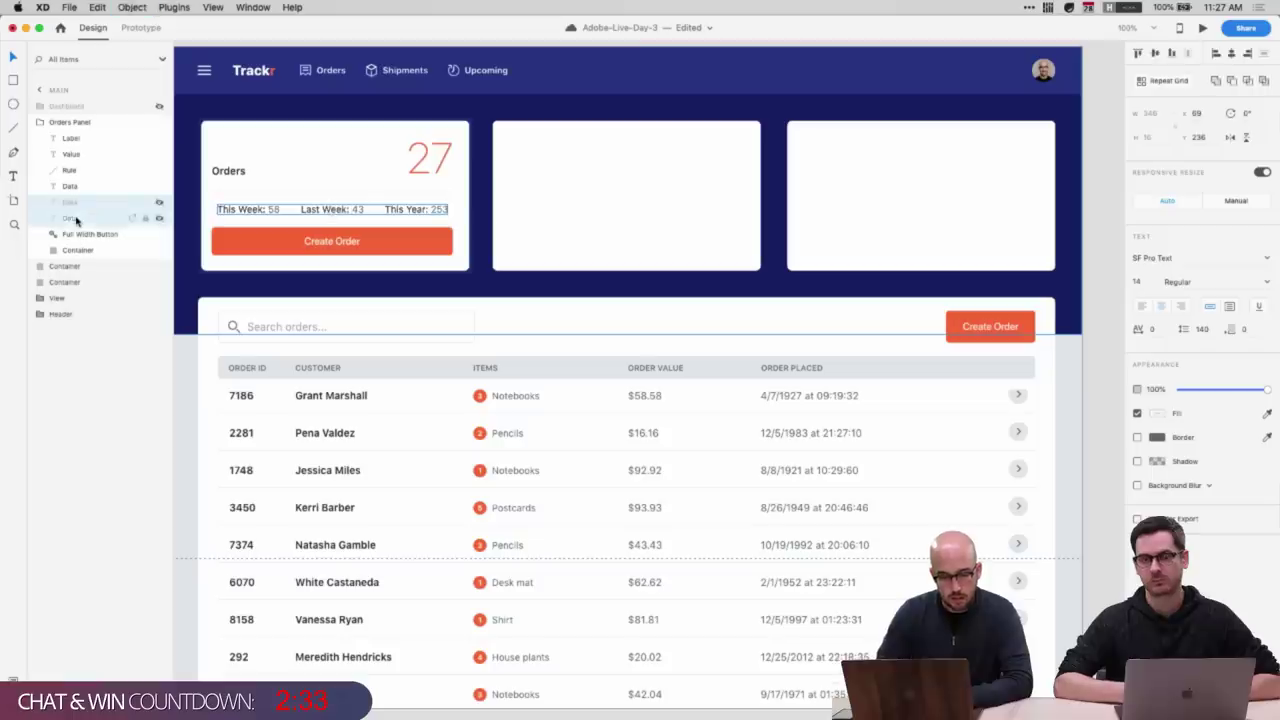
pyautogui.press('super+comma')
pyautogui.click(77, 188)
pyautogui.press('Return')
pyautogui.press('Left')
pyautogui.hotkey('alt', 'Right')
pyautogui.hotkey('alt', 'Right')
pyautogui.hotkey('alt', 'Right')
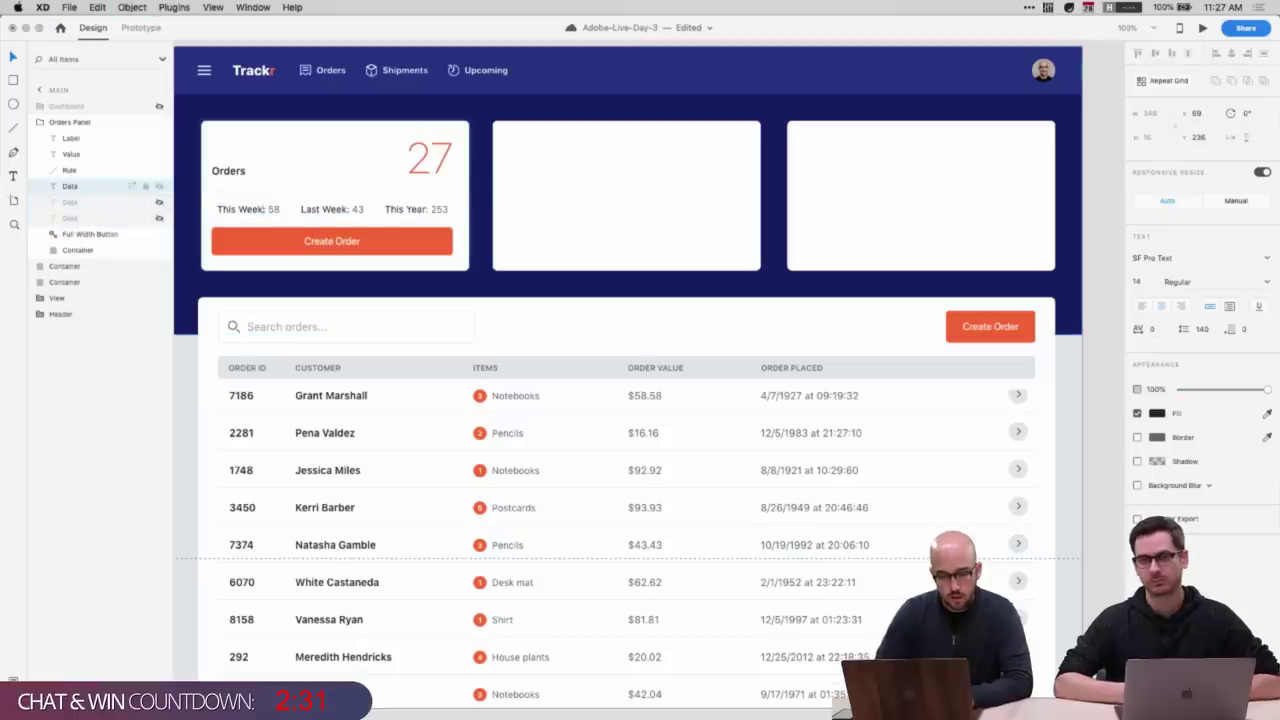
pyautogui.press('super+shift+Right')
pyautogui.press('BackSpace')
pyautogui.press('Escape')
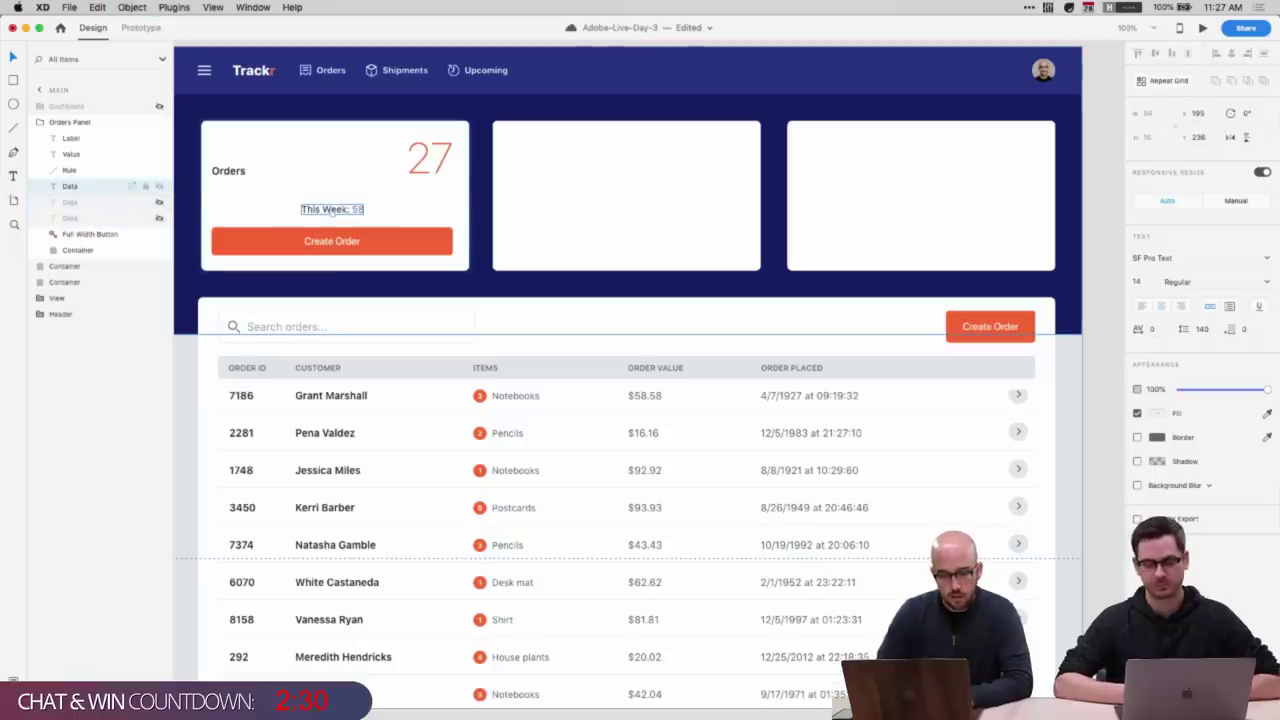
# - Rename the shortened statistics text layer to "Data: This Week"
pyautogui.doubleClick(69, 187)
pyautogui.write('Data: This')
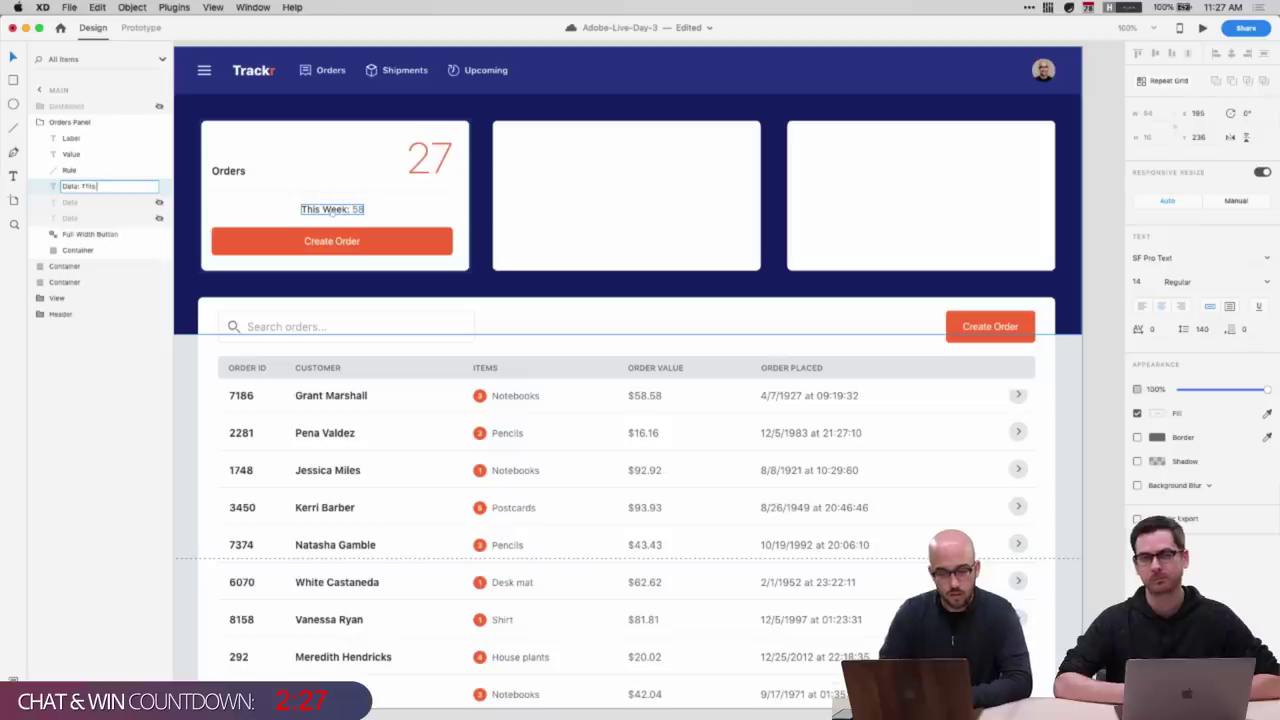
pyautogui.write(' Week')
pyautogui.press('Return')
# - Show the first hidden Data copy and hide the "Data: This Week" text layer
pyautogui.click(80, 203)
pyautogui.press('super+;')
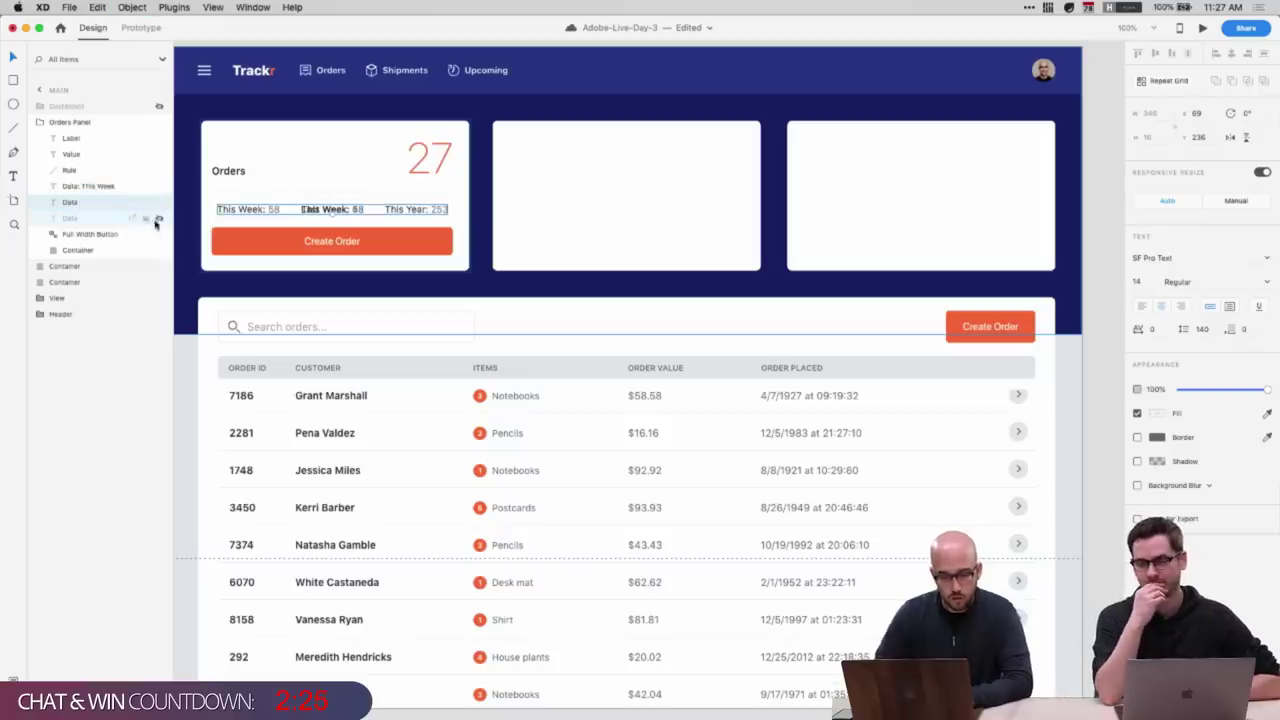
pyautogui.click(91, 189)
pyautogui.press('super+;')
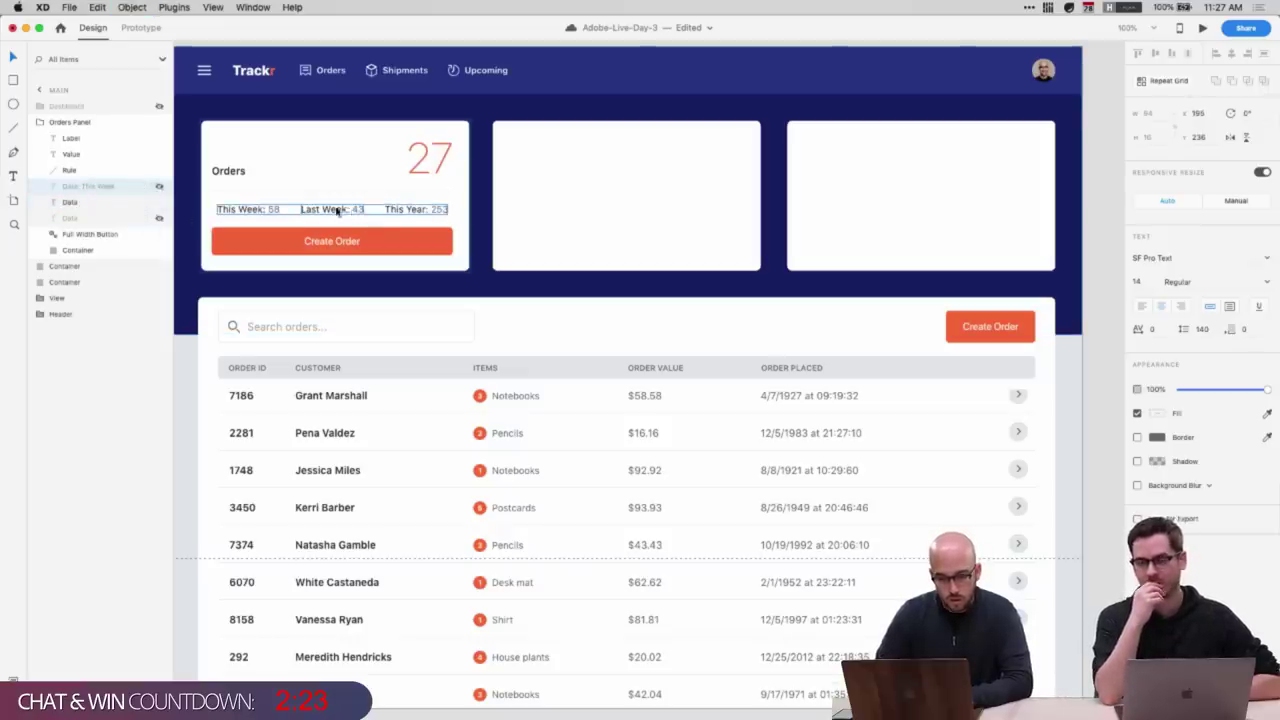
# - Shorten the visible Data text to "Last Week: 43" and rename its layer "Data: Last Week"
pyautogui.click(104, 203)
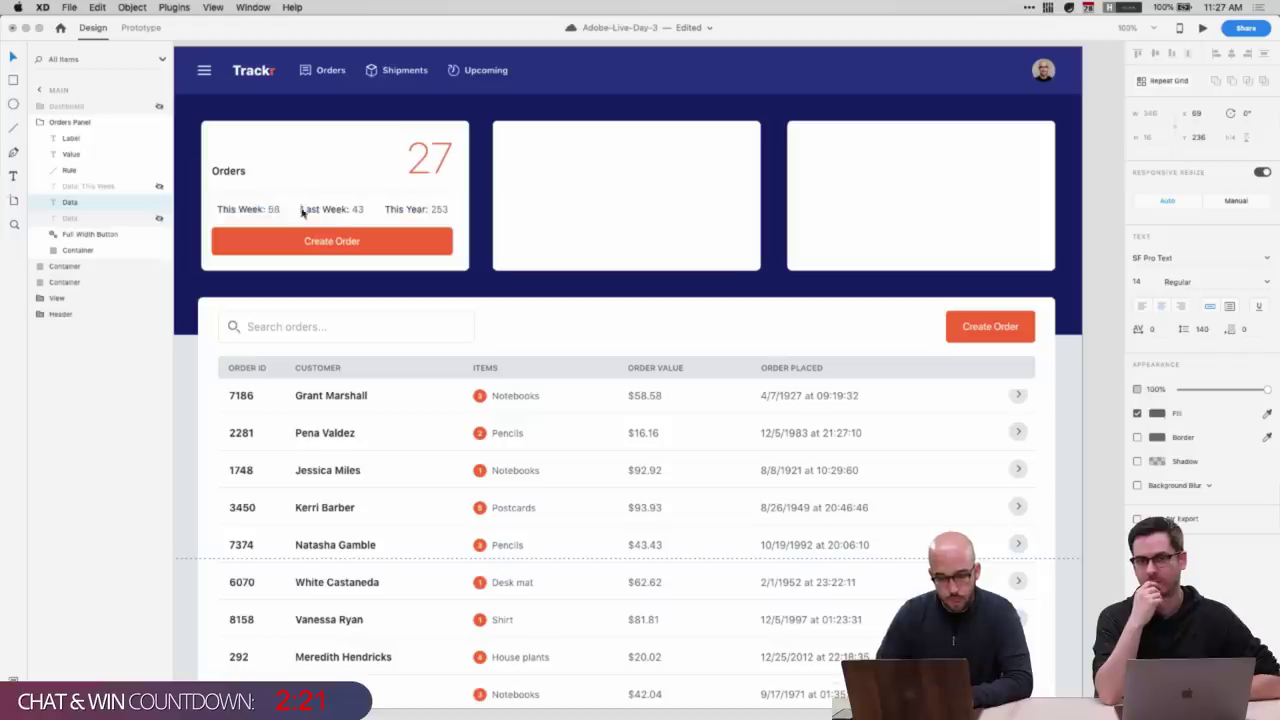
pyautogui.press('shift+super+Left')
pyautogui.press('BackSpace')
pyautogui.press('super+z')
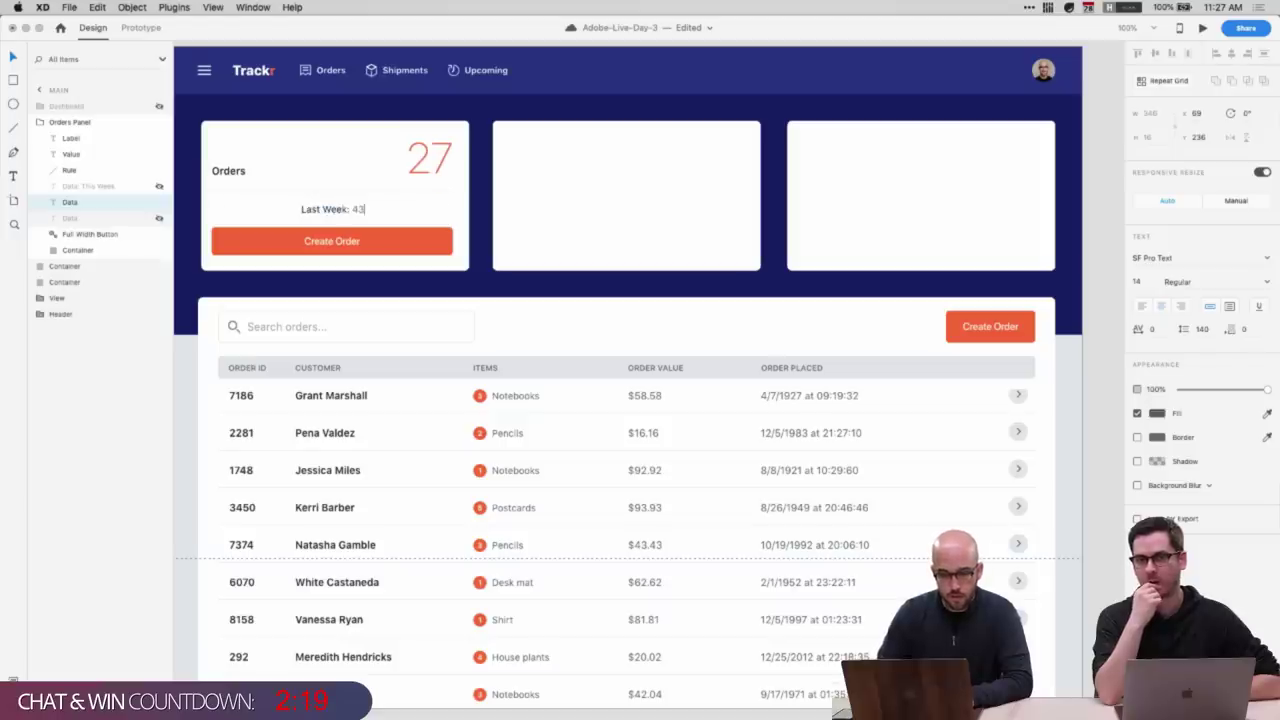
pyautogui.doubleClick(70, 203)
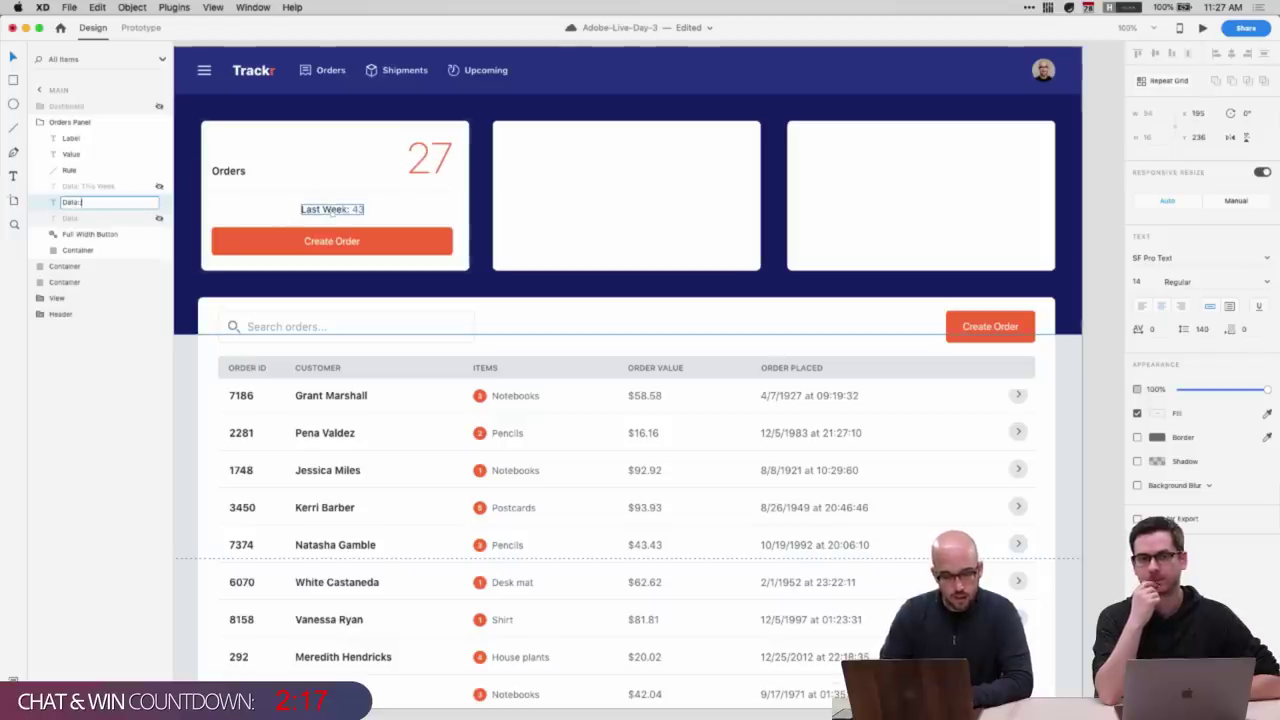
pyautogui.write(': Last Week')
pyautogui.press('Return')
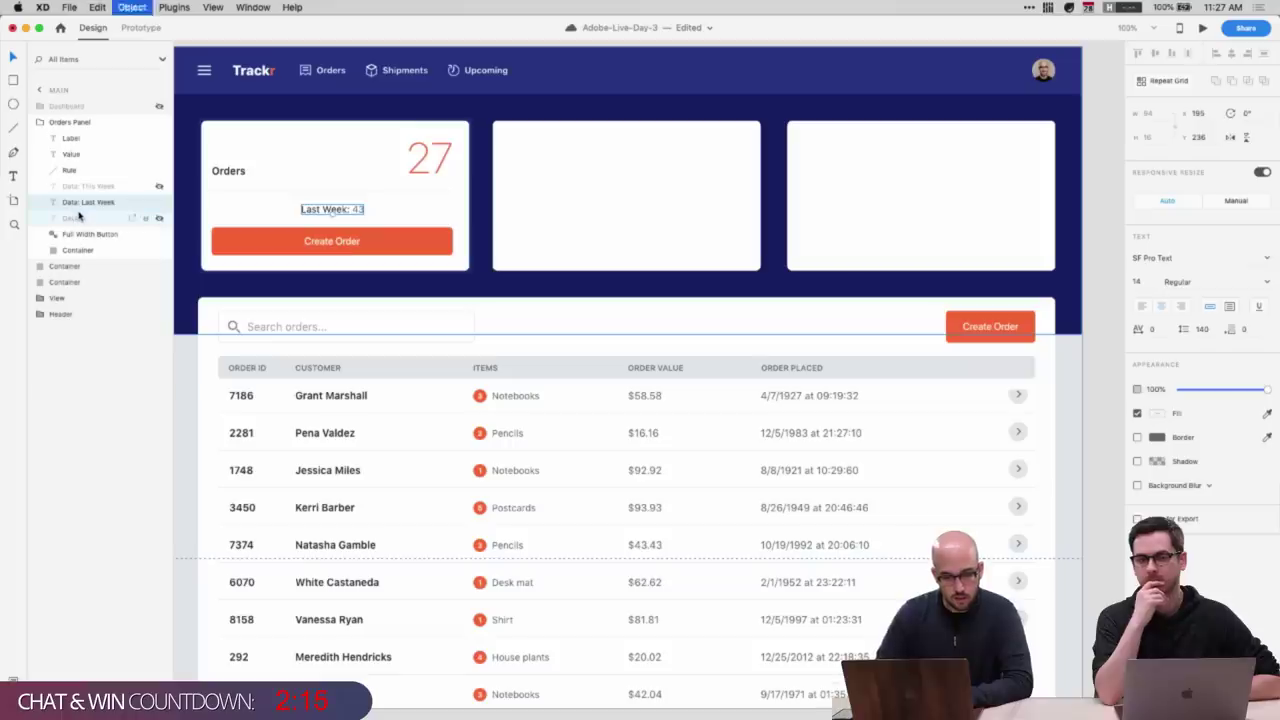
# - Hide the "Data: Last Week" text layer and show the remaining hidden Data copy
pyautogui.press('super+comma')
pyautogui.click(84, 248)
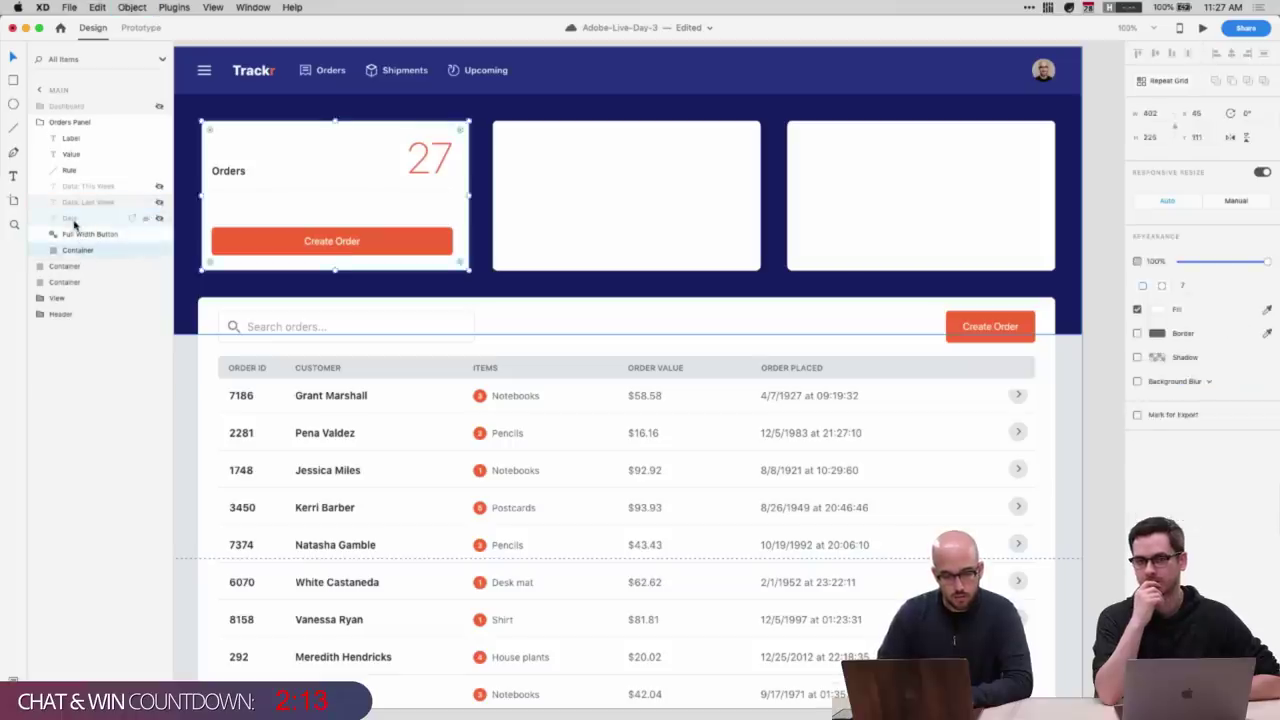
pyautogui.click(74, 221)
pyautogui.press('super+comma')
# - Shorten the remaining Data text to "This Year: 253"
pyautogui.doubleClick(396, 209)
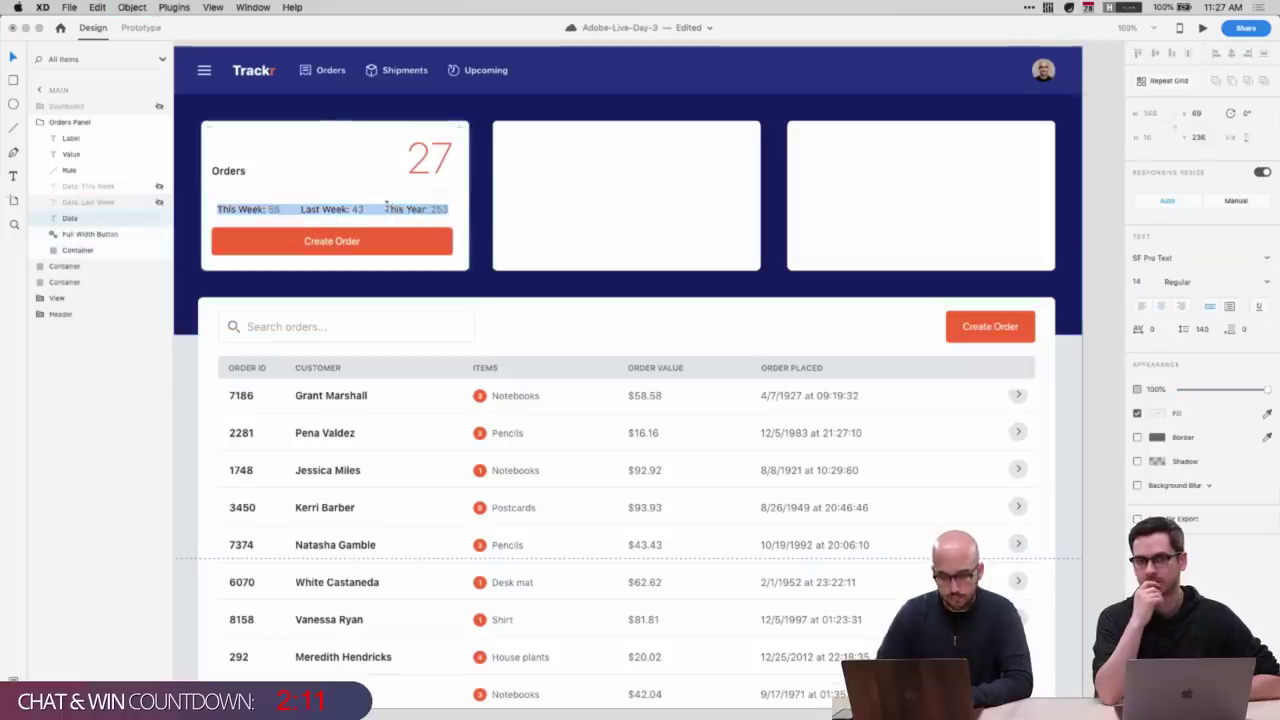
pyautogui.click(386, 209)
pyautogui.press('shift+super+Left')
pyautogui.press('BackSpace')
pyautogui.press('Escape')
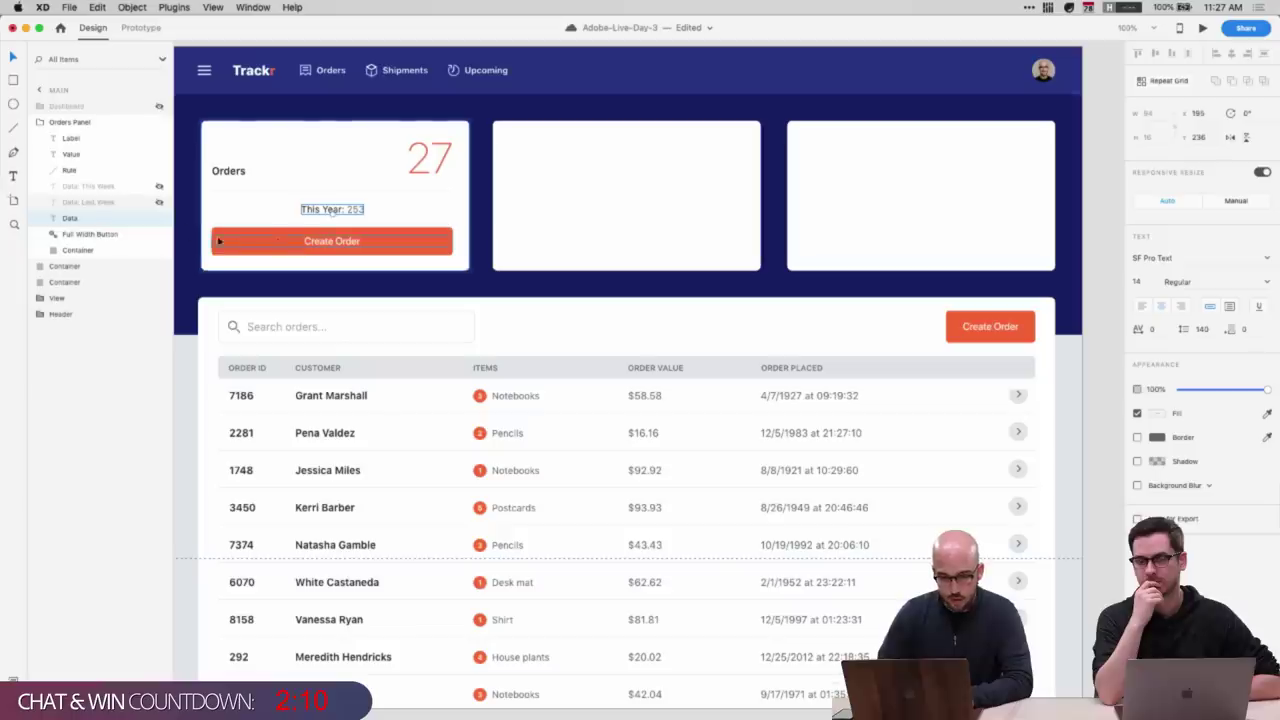
# - Rename the shortened year statistics layer to "Data: This Year"
pyautogui.doubleClick(74, 219)
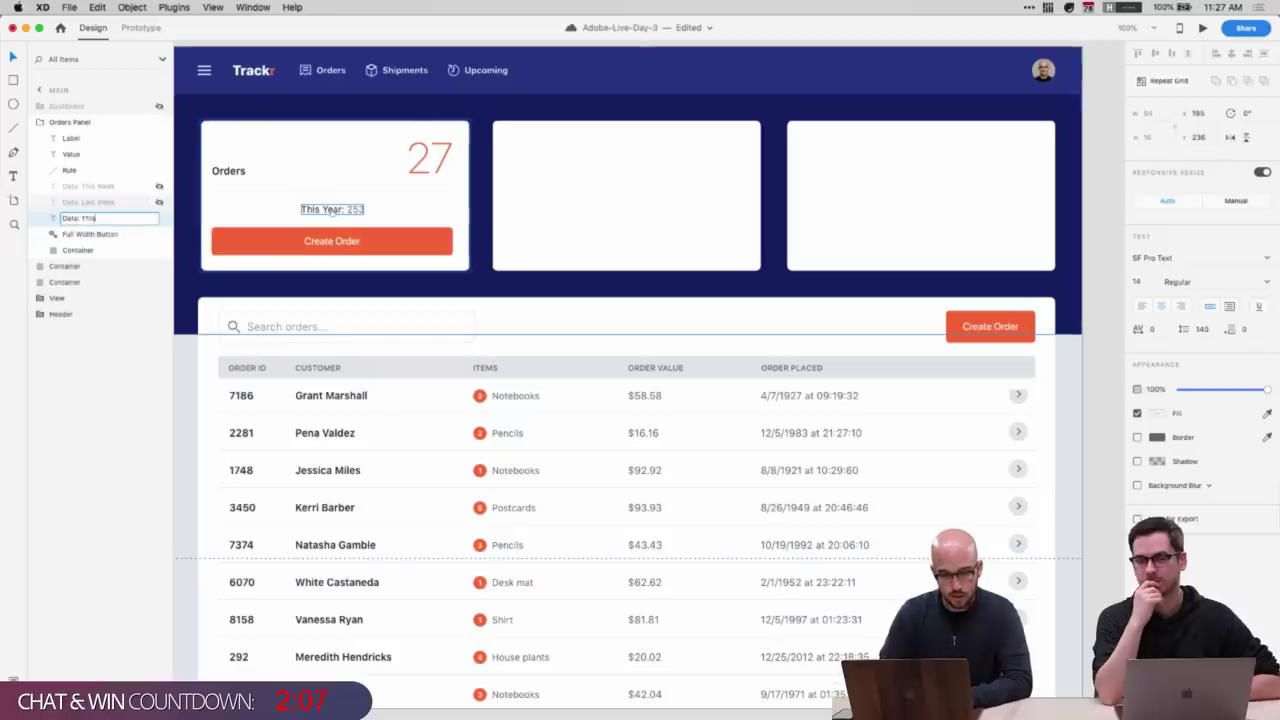
pyautogui.write(': This Year')
pyautogui.press('Return')
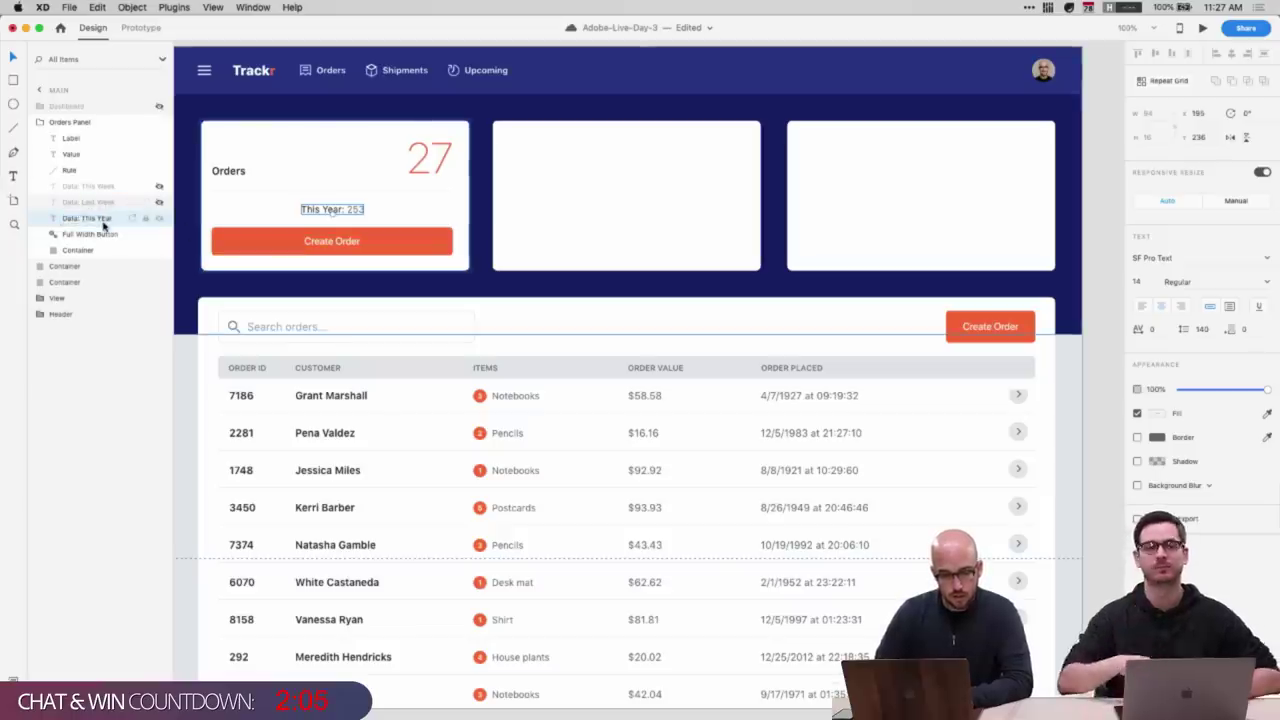
pyautogui.doubleClick(103, 219)
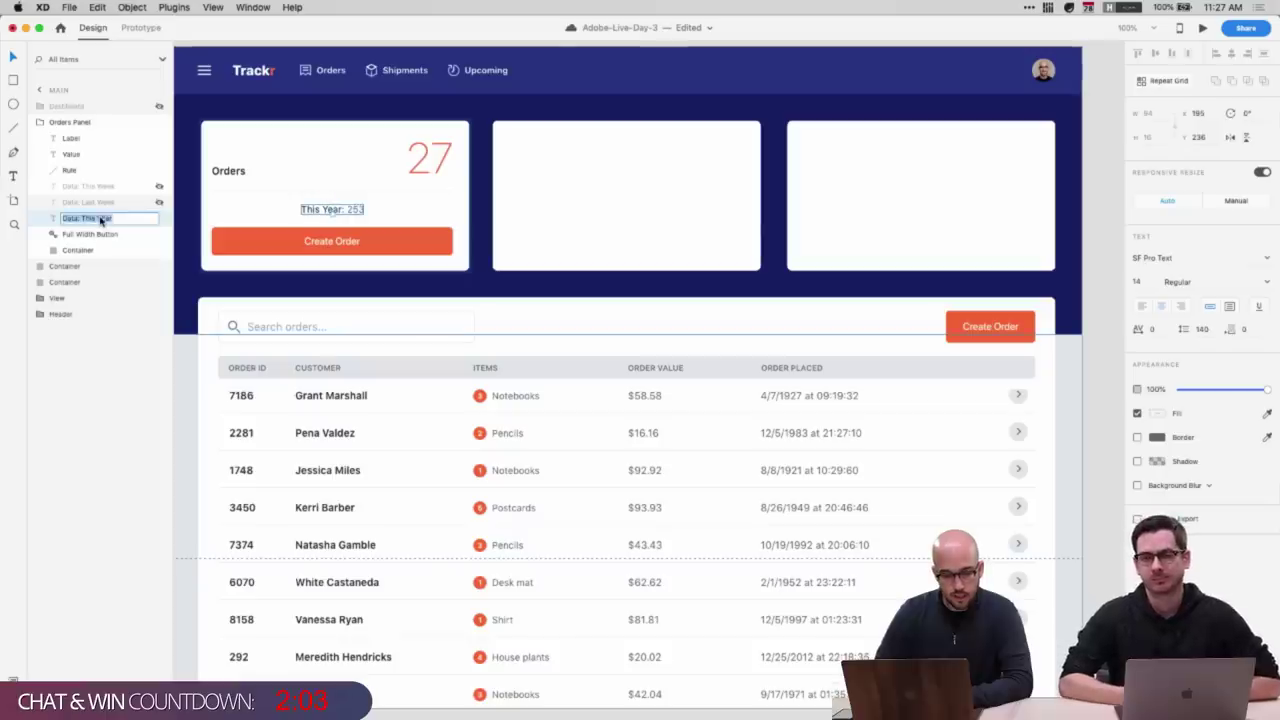
pyautogui.press('Return')
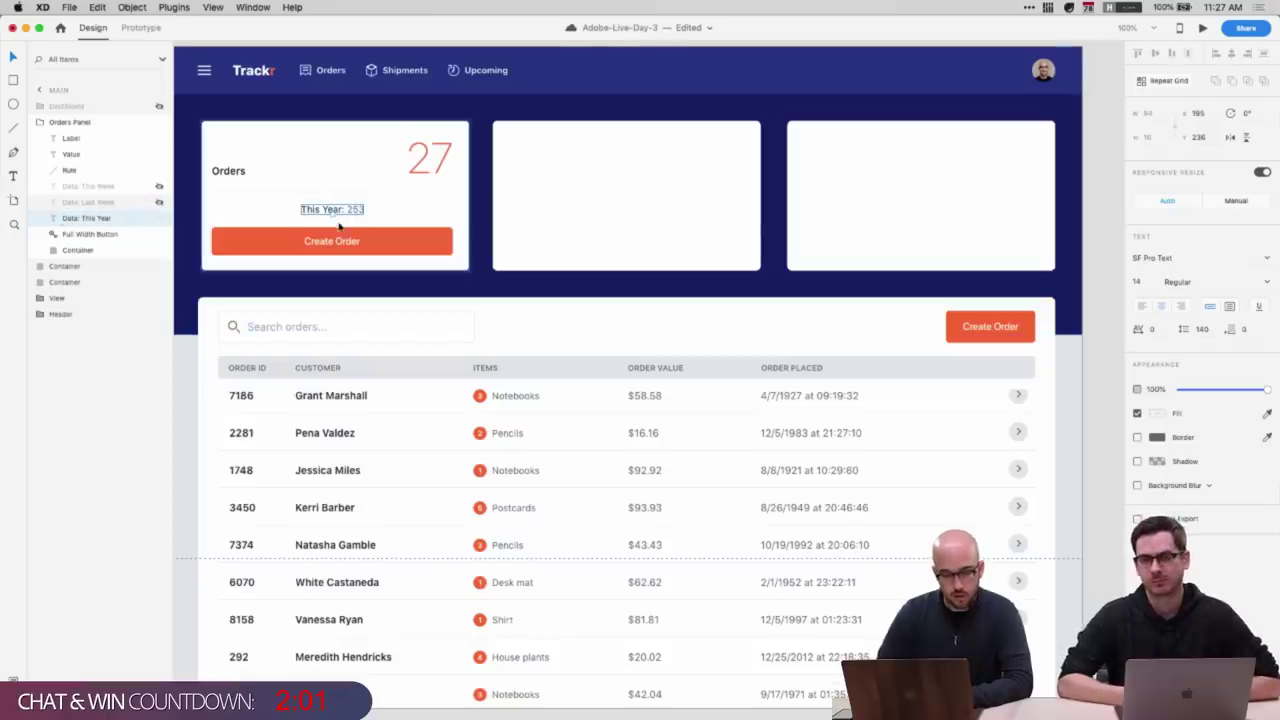
# - Align the This Year text with the Create Order button's right edge and show the hidden This Week and Last Week texts
pyautogui.moveTo(339, 210); pyautogui.dragTo(435, 212)
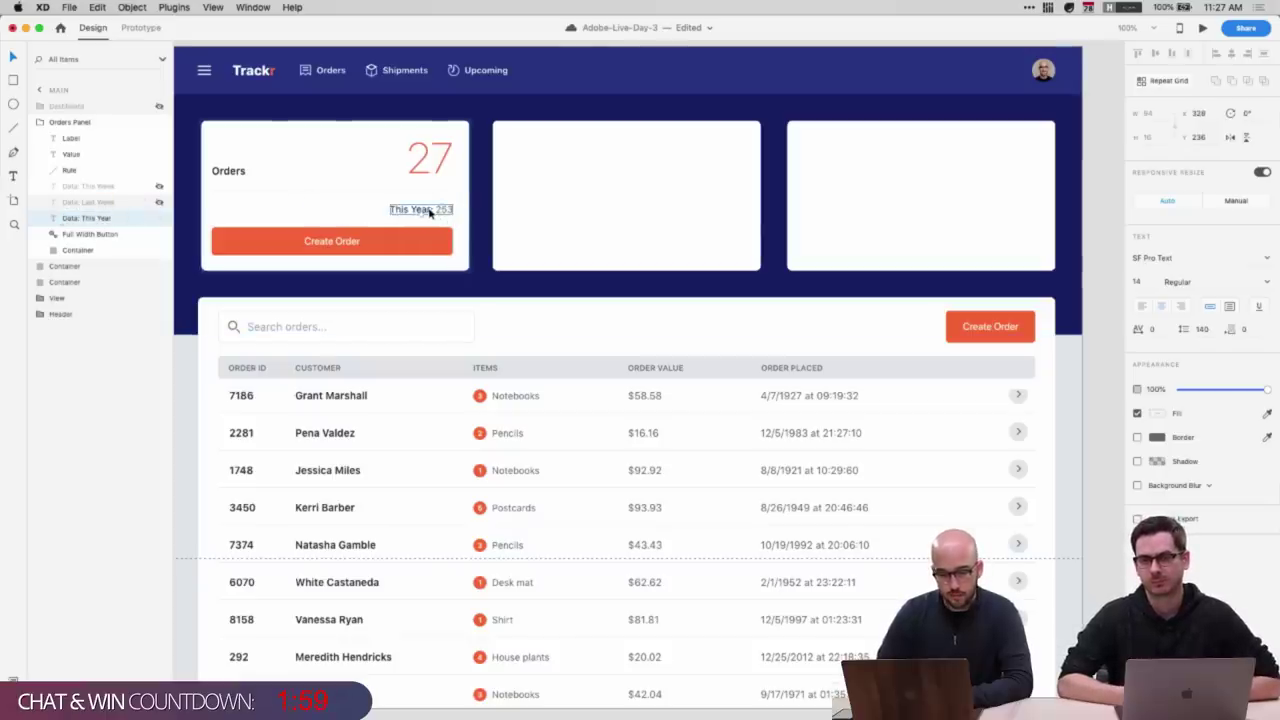
pyautogui.click(111, 205)
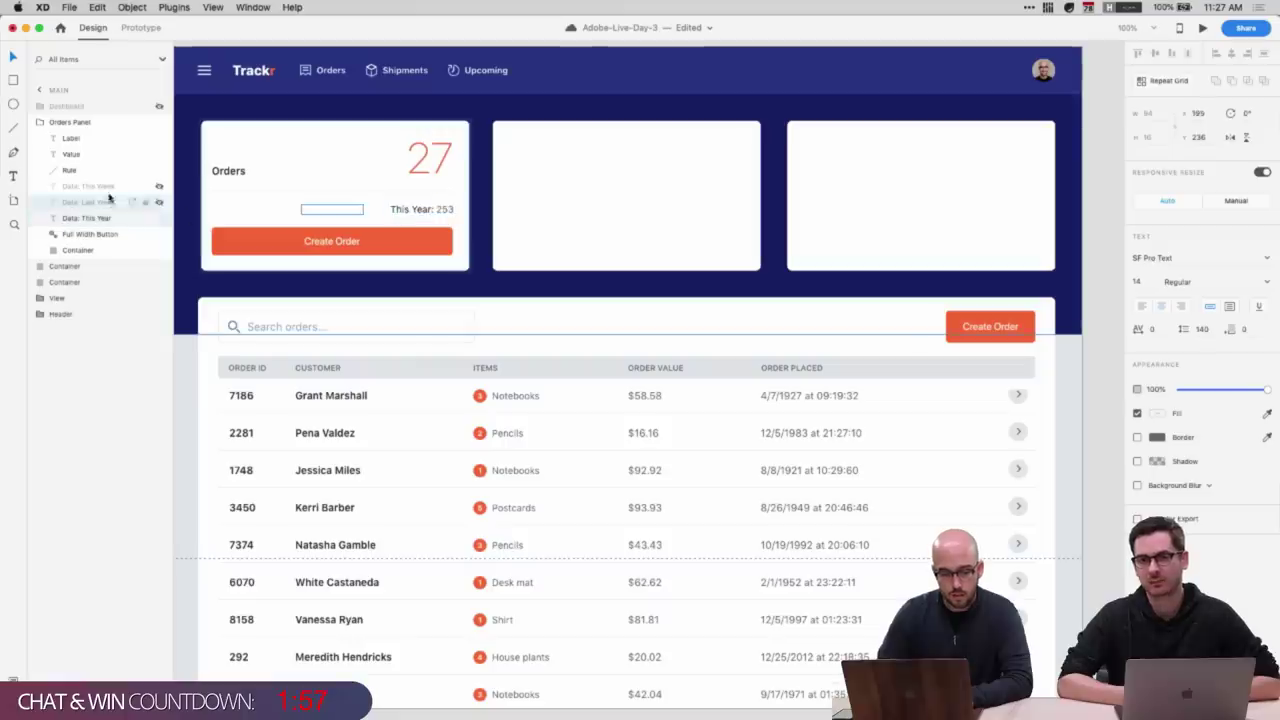
pyautogui.keyDown('shift'); pyautogui.click(107, 189); pyautogui.keyUp('shift')
pyautogui.press('super+semicolon')
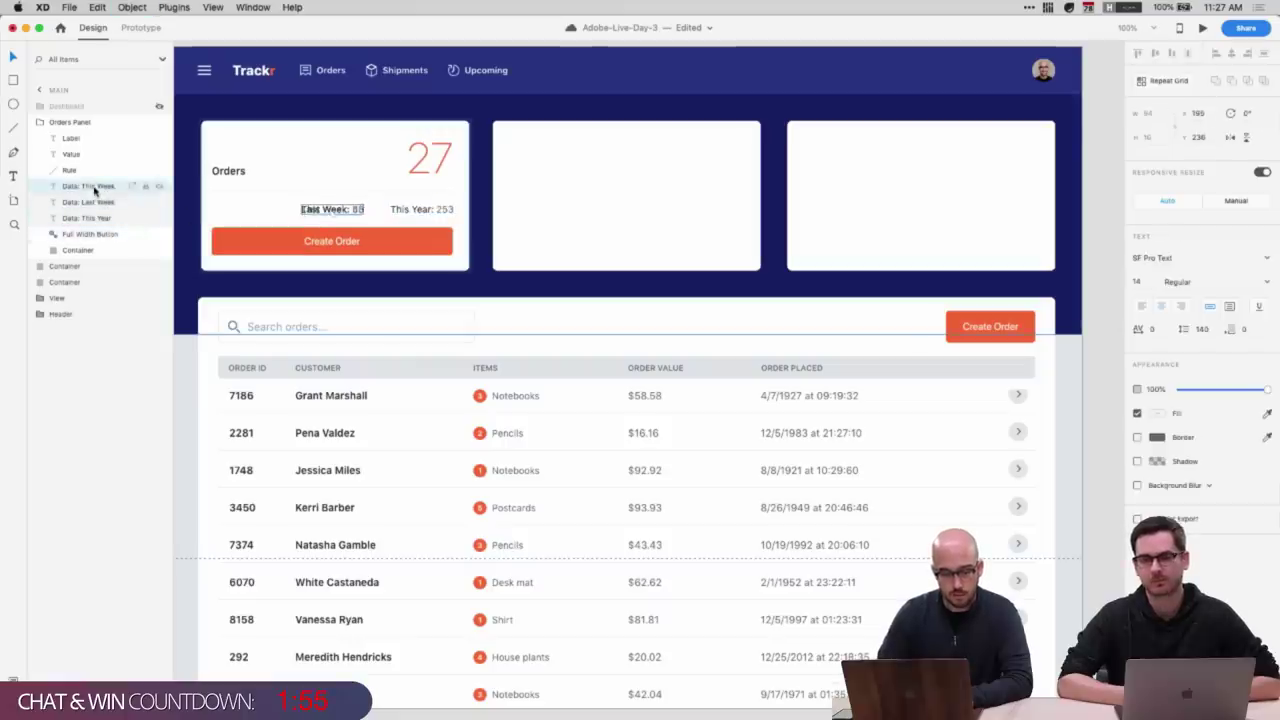
# - Move the This Week text to the button's left edge at X 61 and distribute the three statistics texts horizontally
pyautogui.click(96, 189)
pyautogui.moveTo(284, 212); pyautogui.dragTo(222, 212)
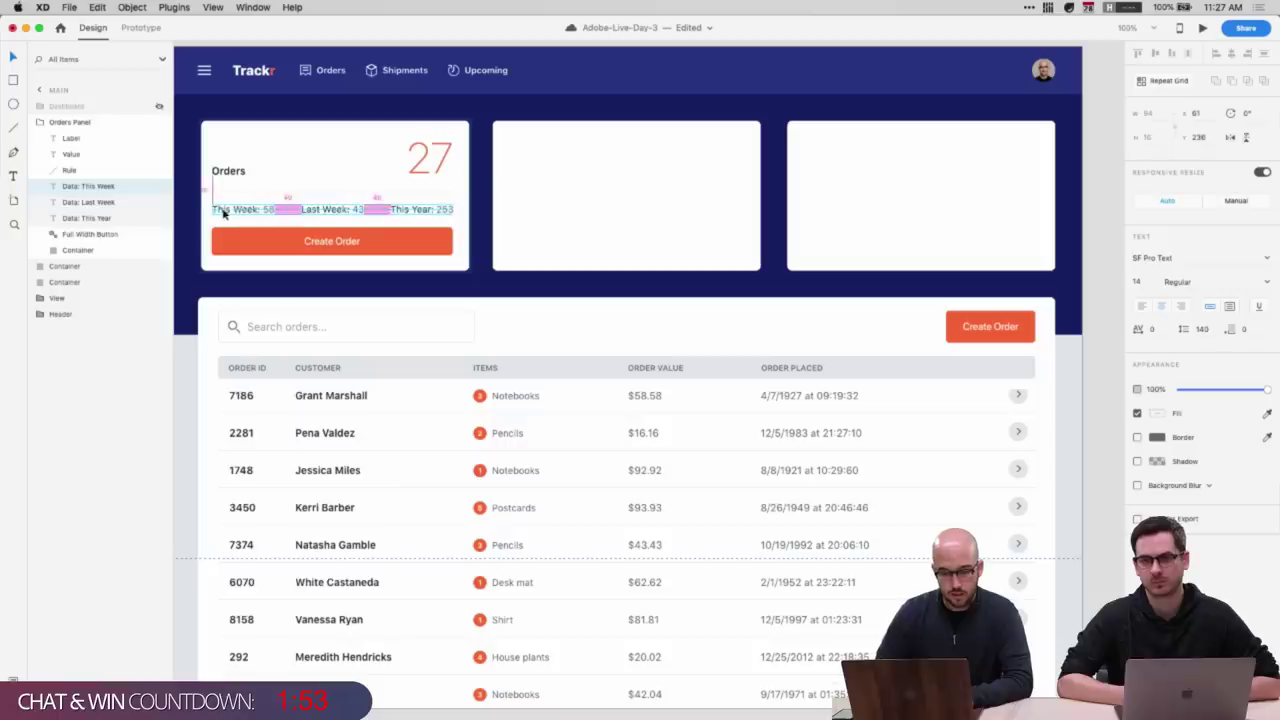
pyautogui.keyDown('shift'); pyautogui.click(105, 217); pyautogui.keyUp('shift')
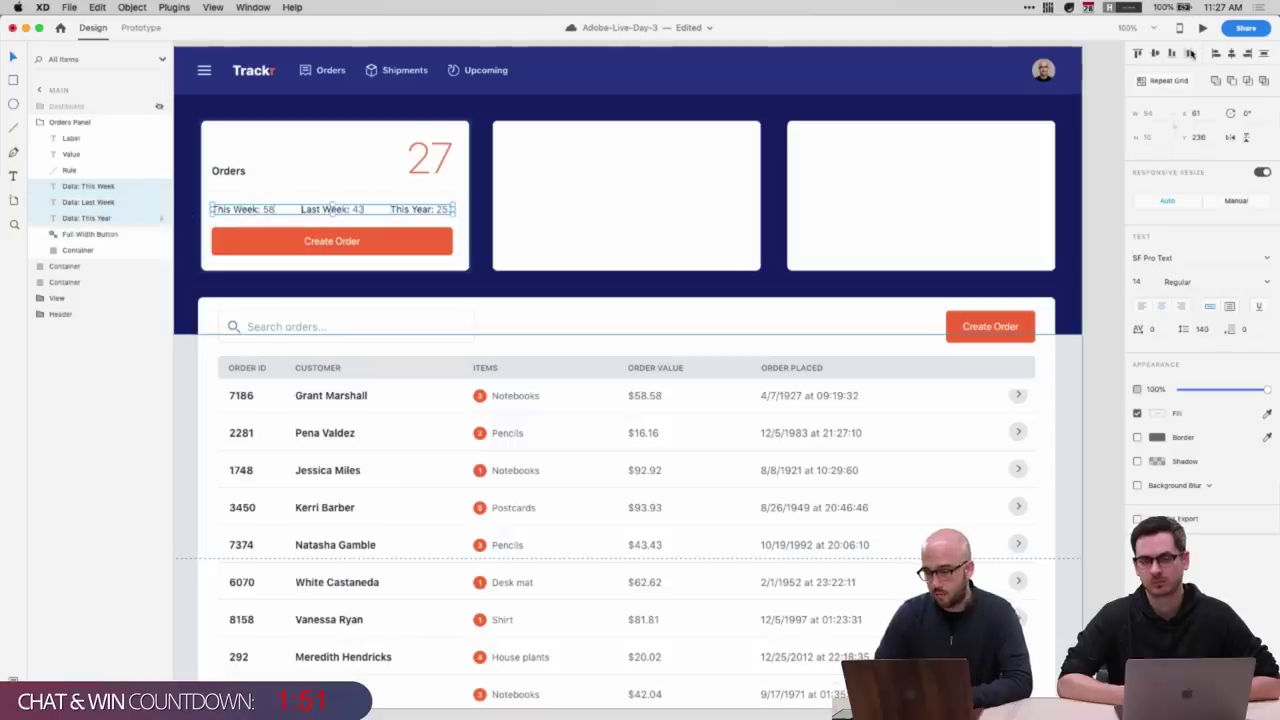
pyautogui.click(467, 98)
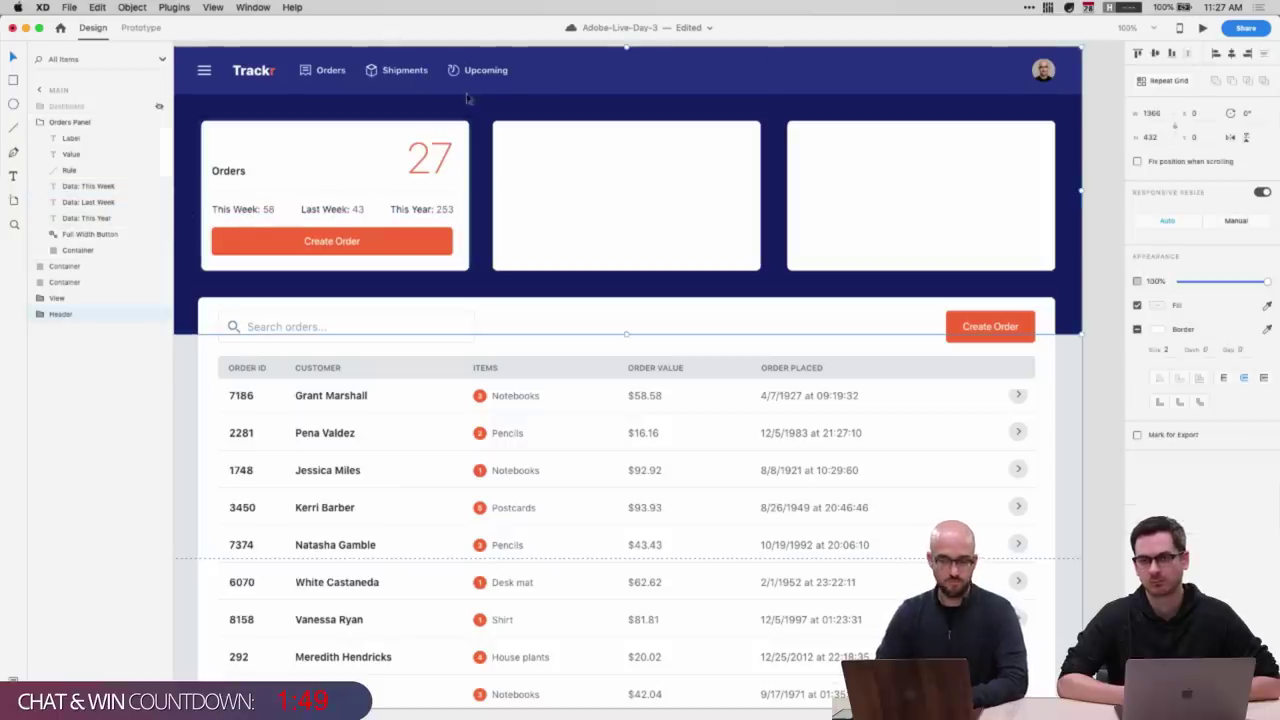
# - Select the This Week, Last Week and This Year statistics texts together
pyautogui.doubleClick(424, 211)
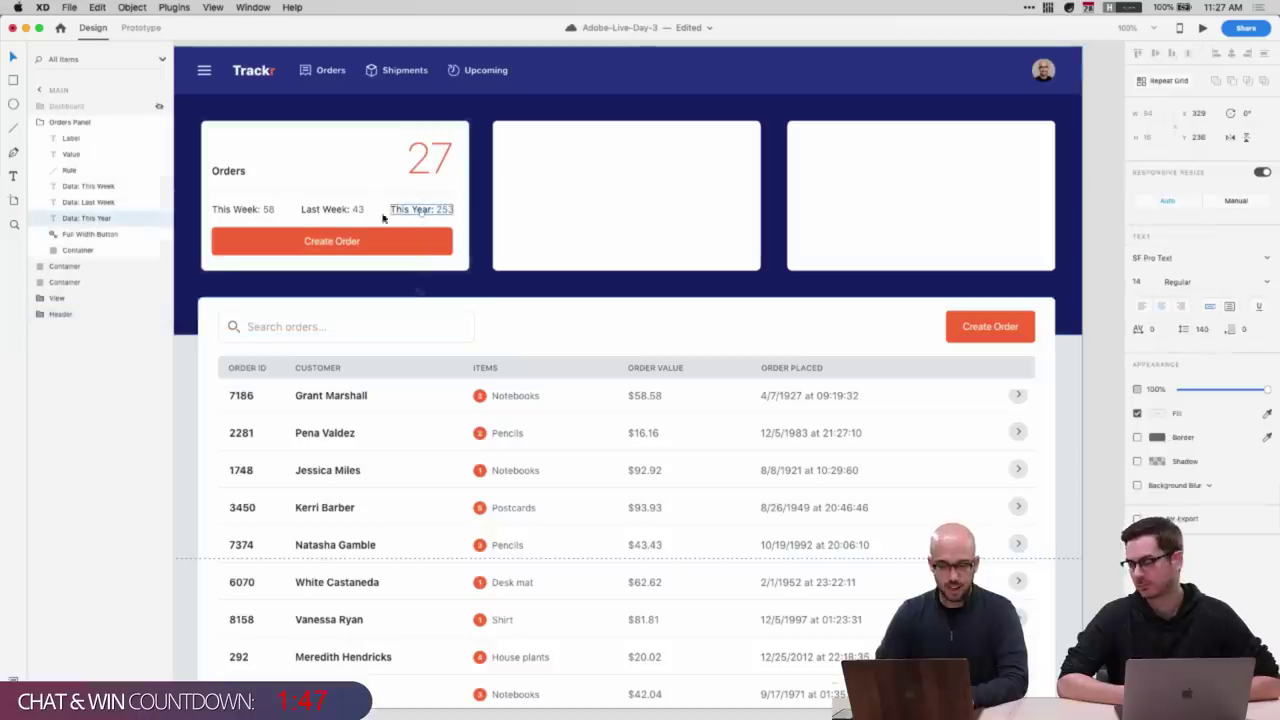
pyautogui.doubleClick(243, 212)
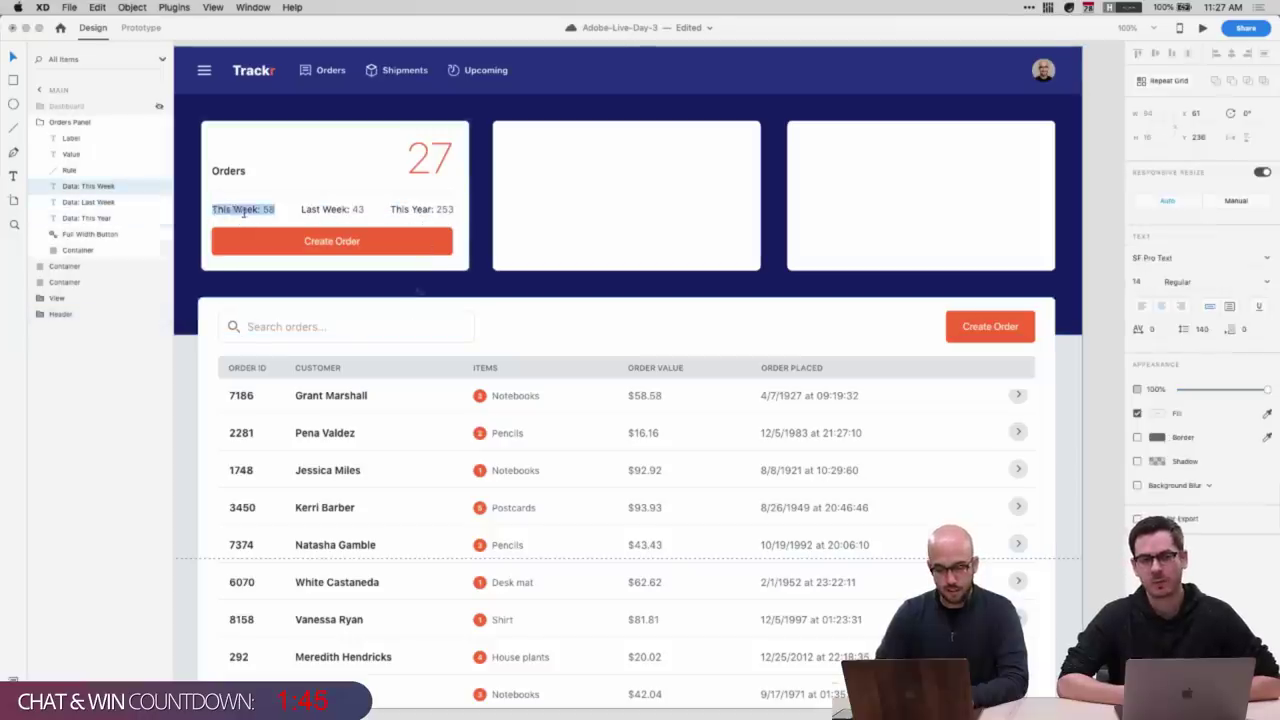
pyautogui.press('Escape')
pyautogui.keyDown('shift'); pyautogui.click(86, 218); pyautogui.keyUp('shift')
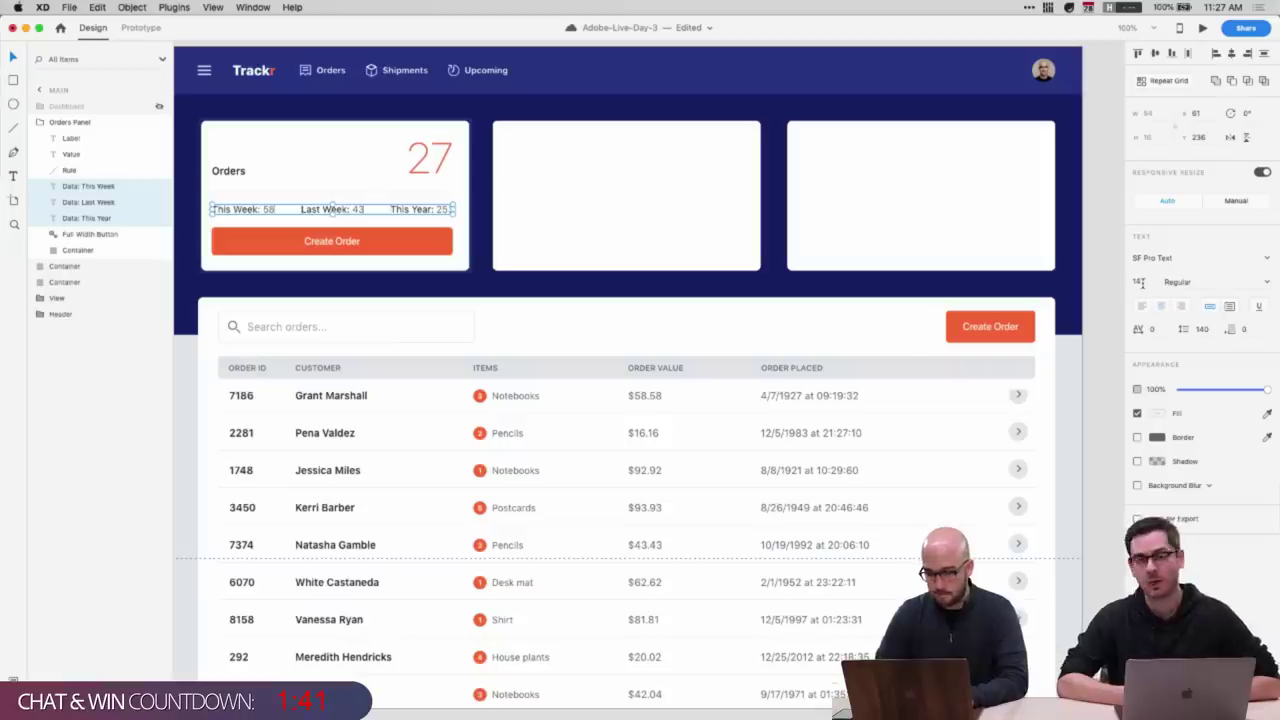
pyautogui.click(1140, 283)
pyautogui.write('12')
pyautogui.press('Return')
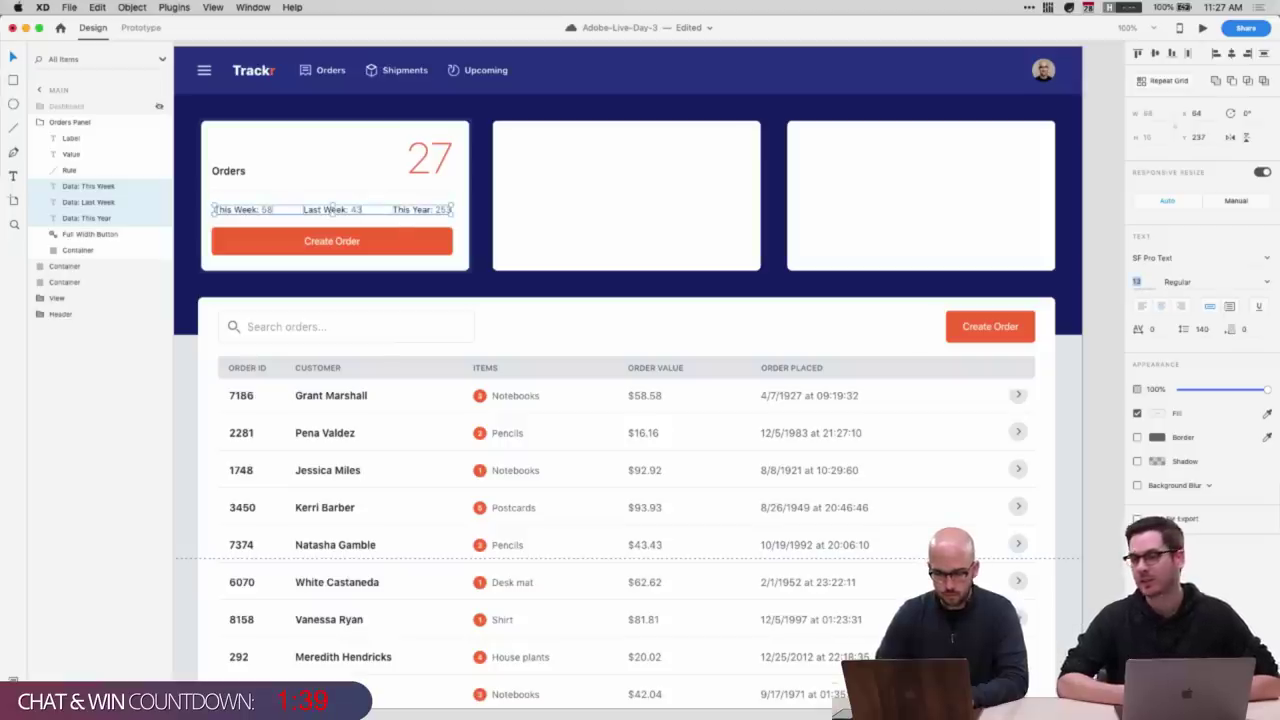
pyautogui.press('super+z')
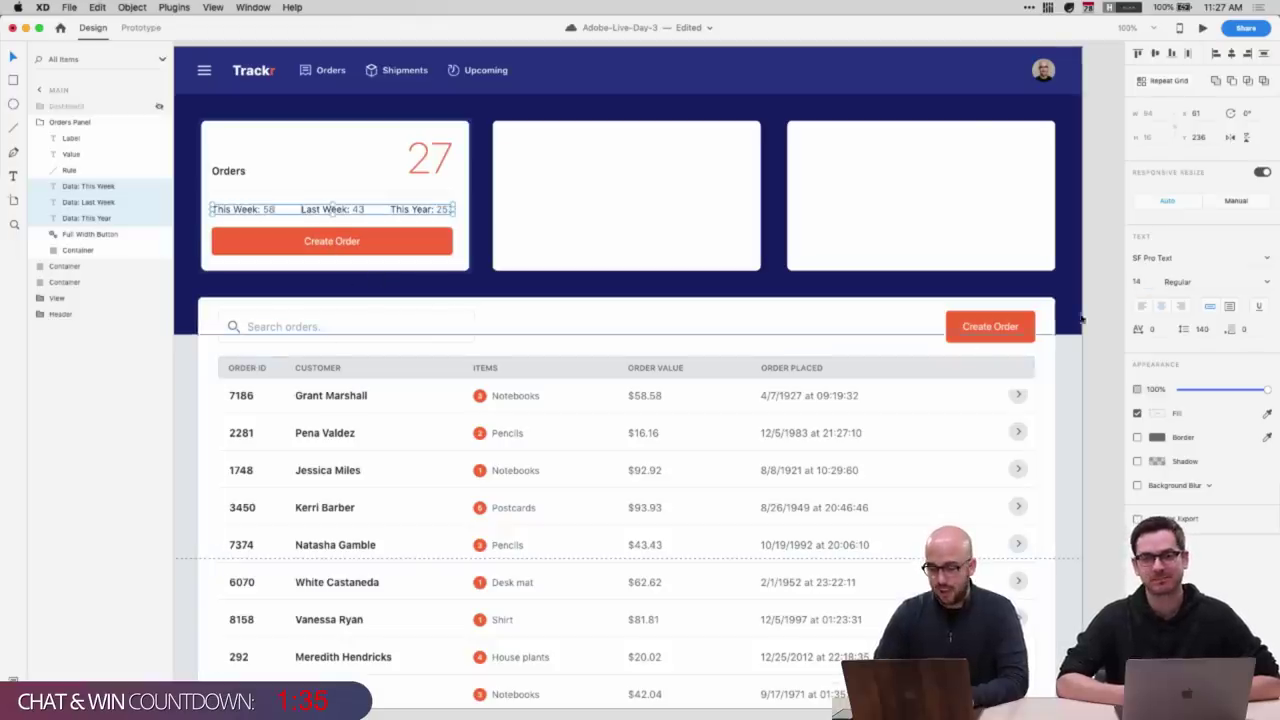
# - Set the font size of the three selected statistics texts to 13
pyautogui.click(1139, 283)
pyautogui.write('13')
pyautogui.press('Return')
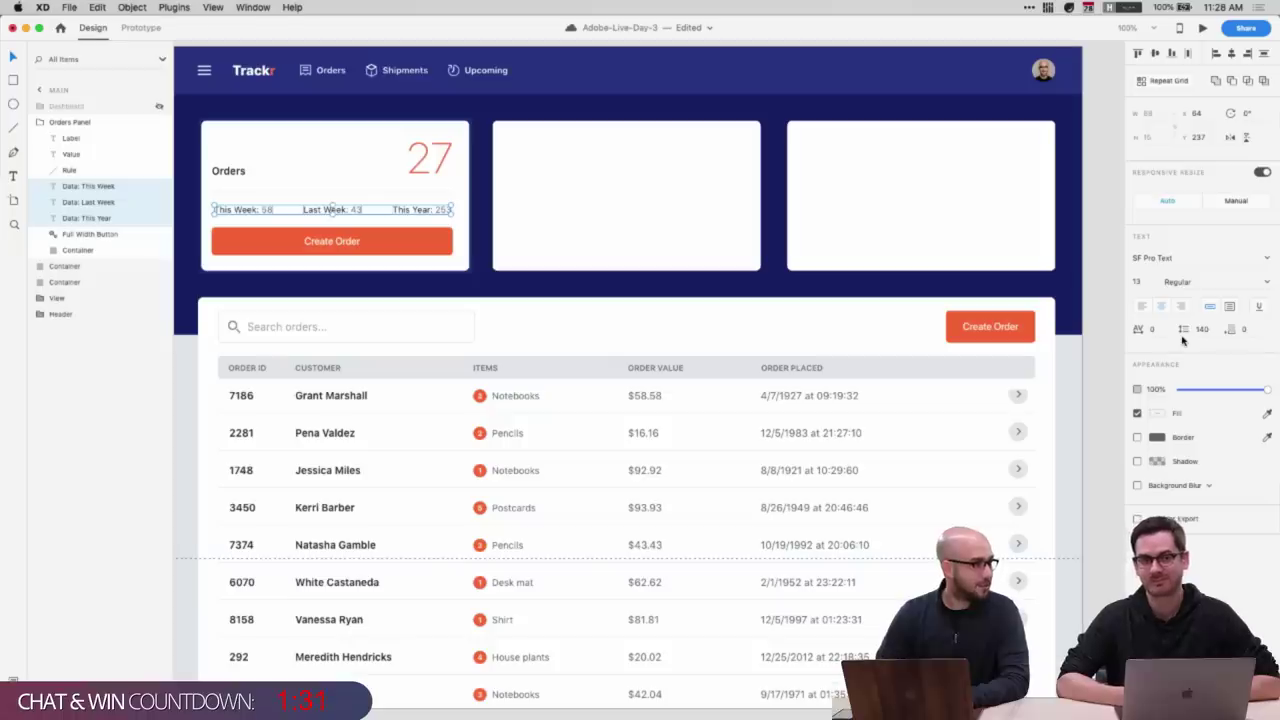
# - Realign the This Year text with the button's right edge and the This Week text with its left edge
pyautogui.click(428, 212)
pyautogui.click(432, 215)
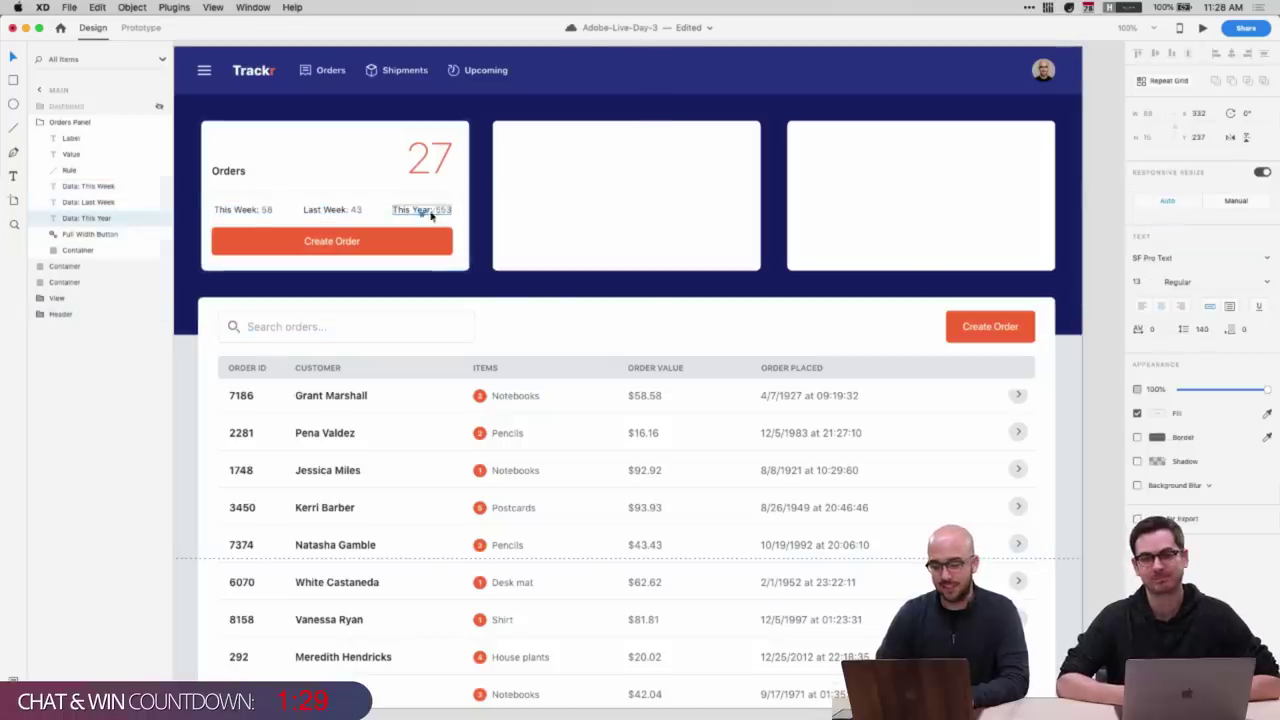
pyautogui.moveTo(432, 215); pyautogui.dragTo(443, 211)
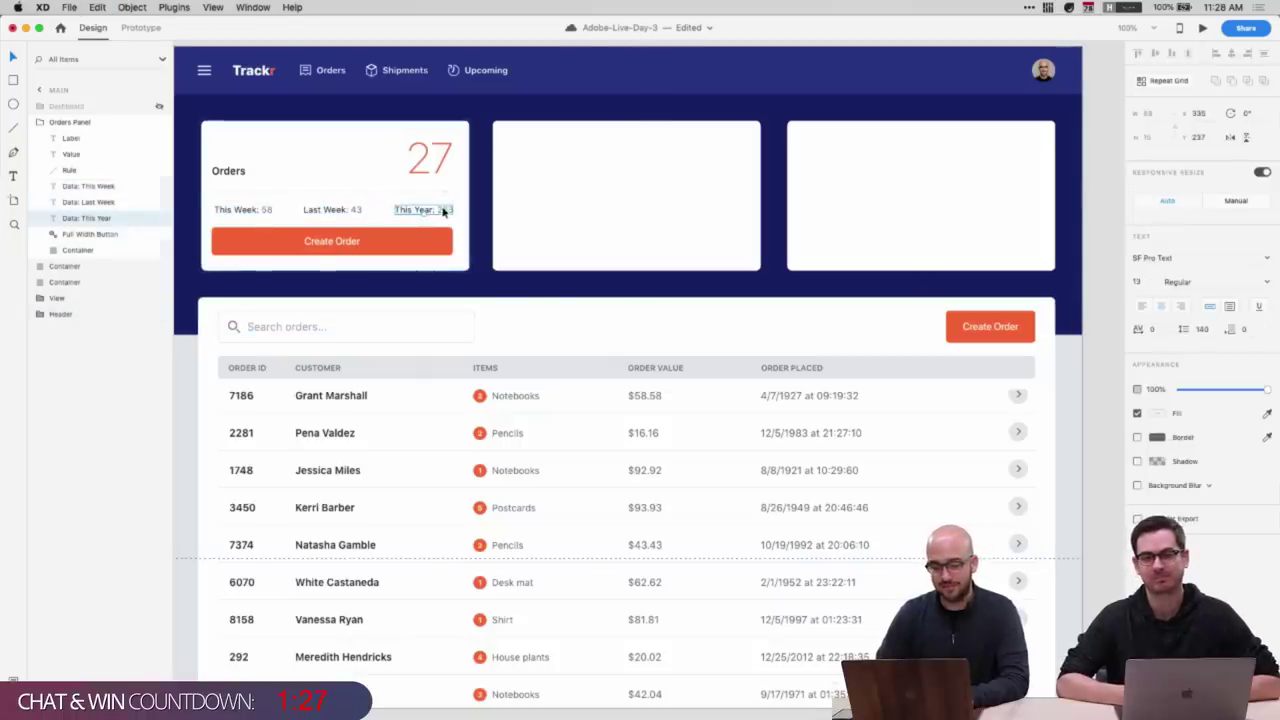
pyautogui.click(243, 210)
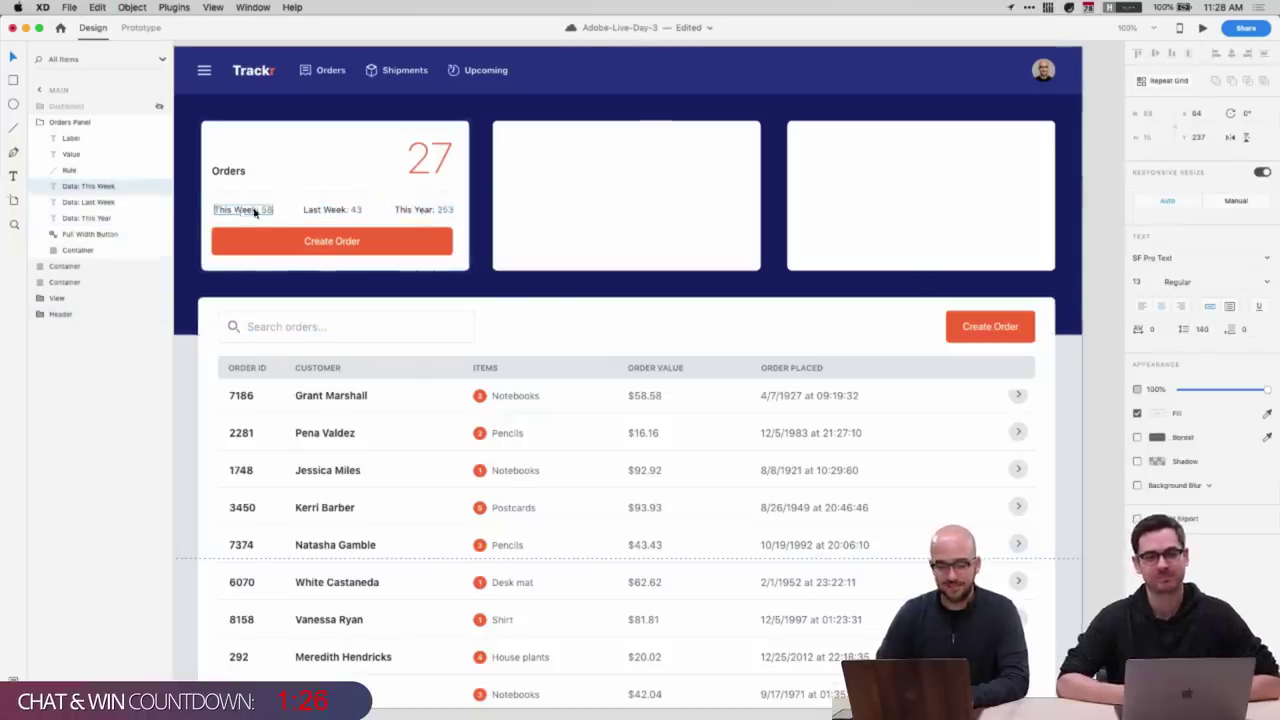
# - Group the three statistics texts and name the group "Metadata"
pyautogui.keyDown('shift'); pyautogui.click(319, 211); pyautogui.keyUp('shift')
pyautogui.keyDown('shift'); pyautogui.click(424, 210); pyautogui.keyUp('shift')
pyautogui.press('super+g')
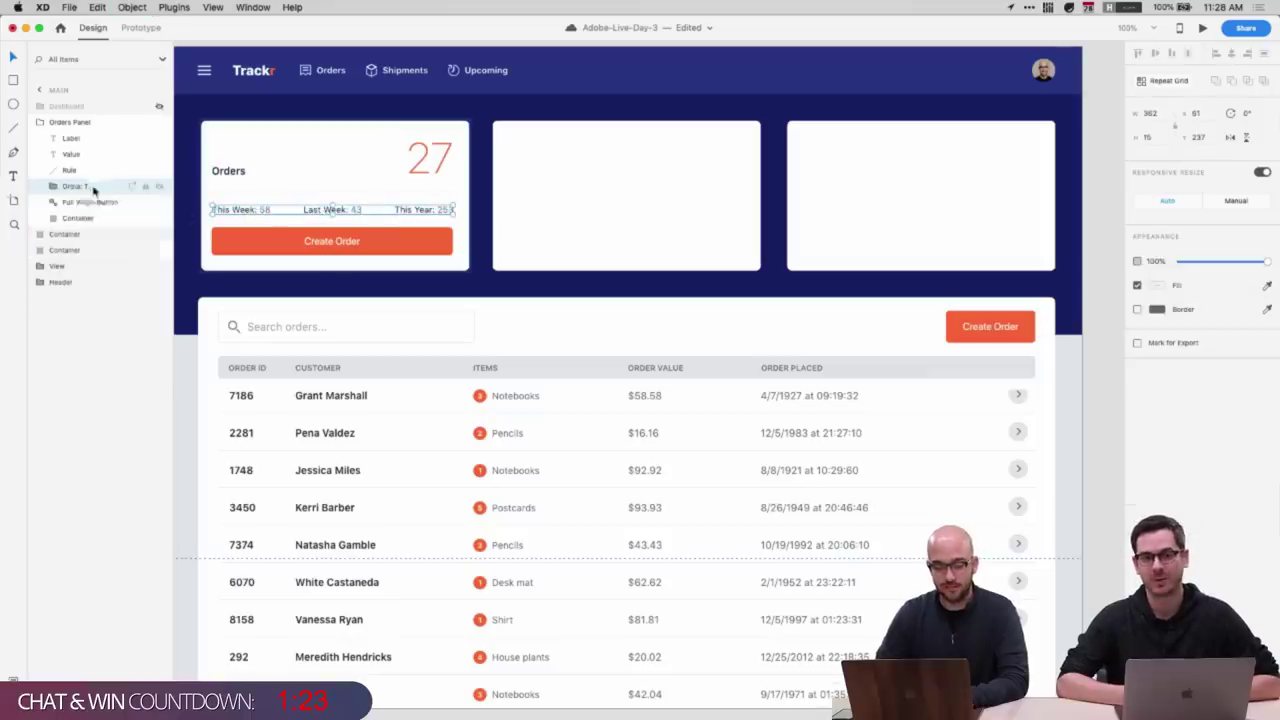
pyautogui.doubleClick(72, 186)
pyautogui.write('Metadata')
pyautogui.press('Return')
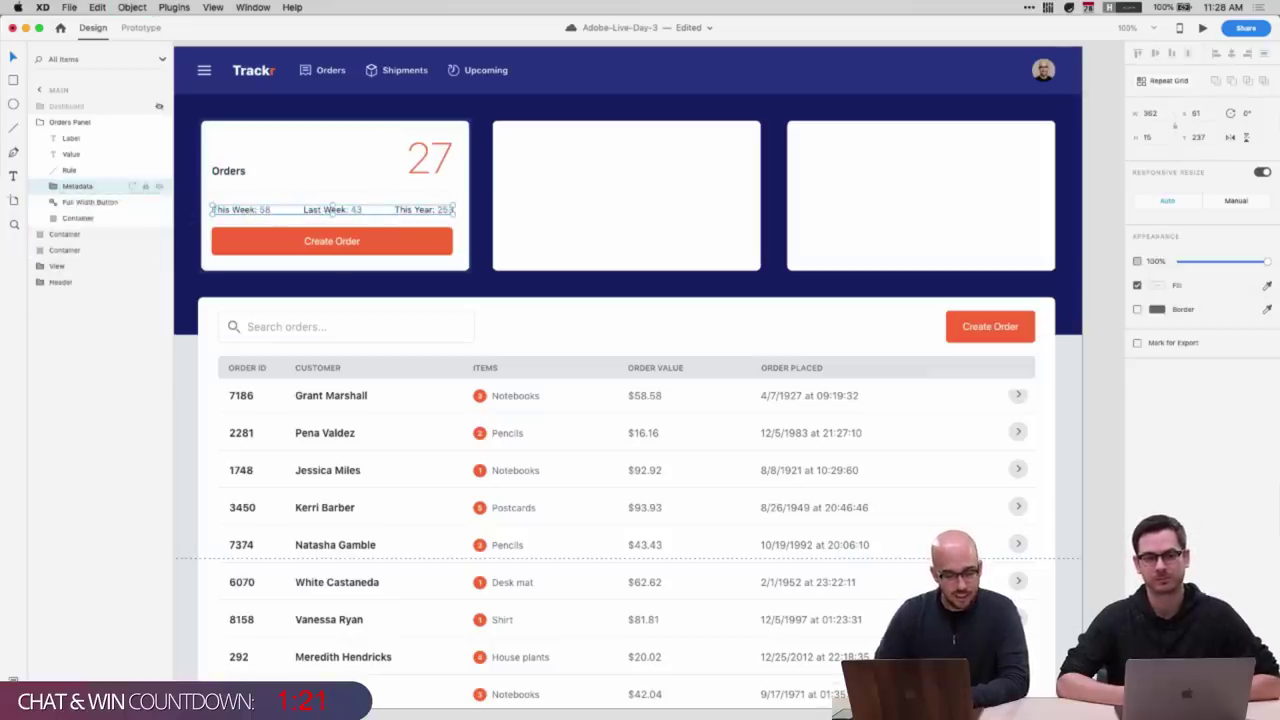
pyautogui.click(87, 203)
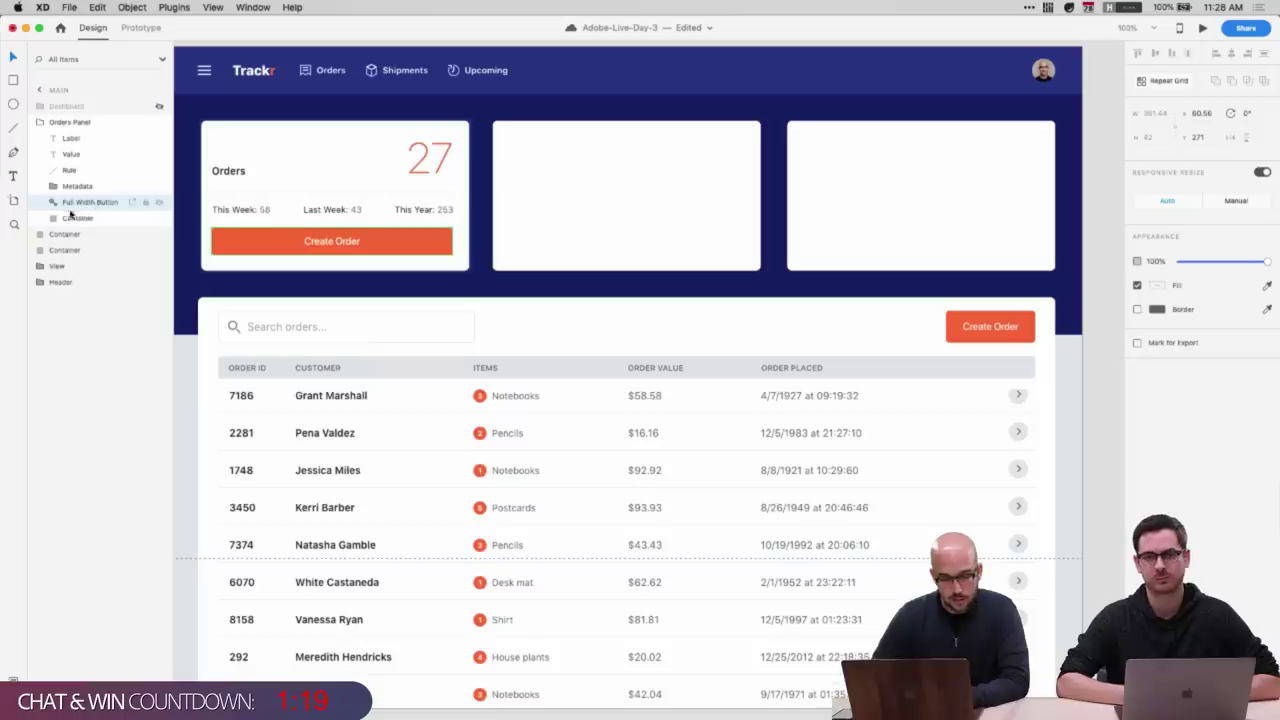
pyautogui.click(39, 122)
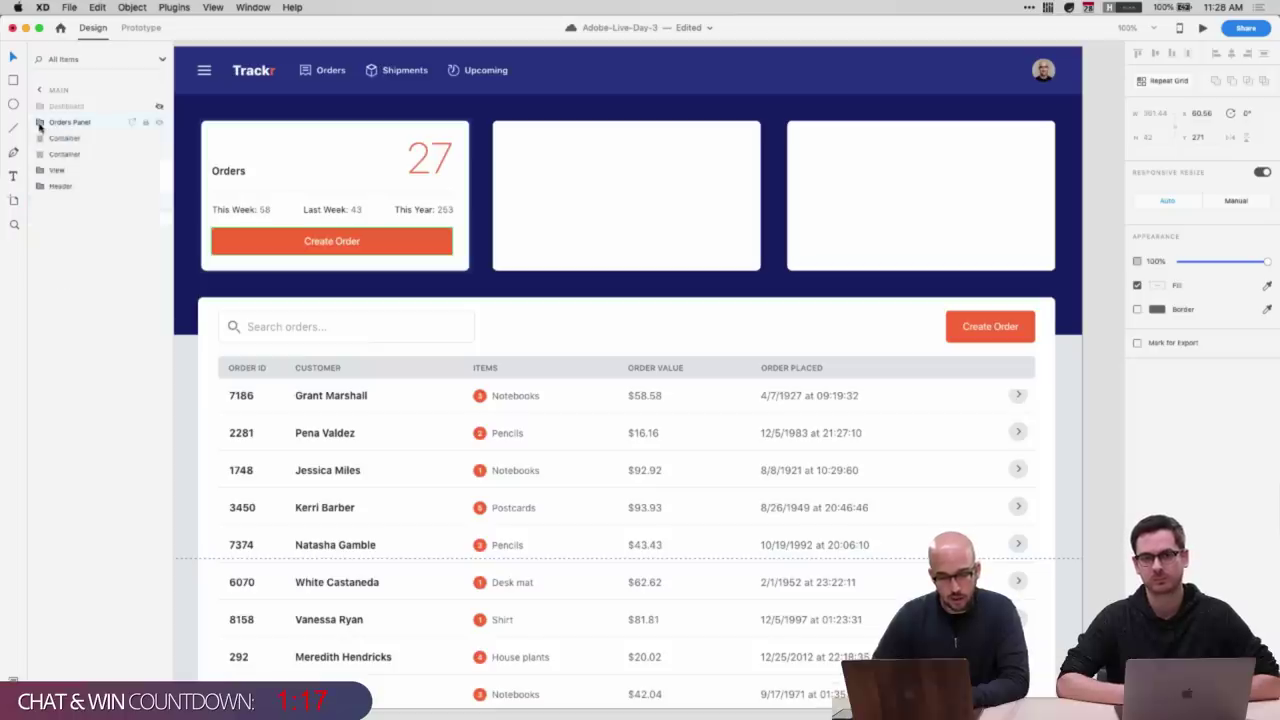
pyautogui.click(39, 122)
# - Delete the two empty white card containers beside the Orders card
pyautogui.click(570, 231)
pyautogui.keyDown('shift'); pyautogui.click(880, 206); pyautogui.keyUp('shift')
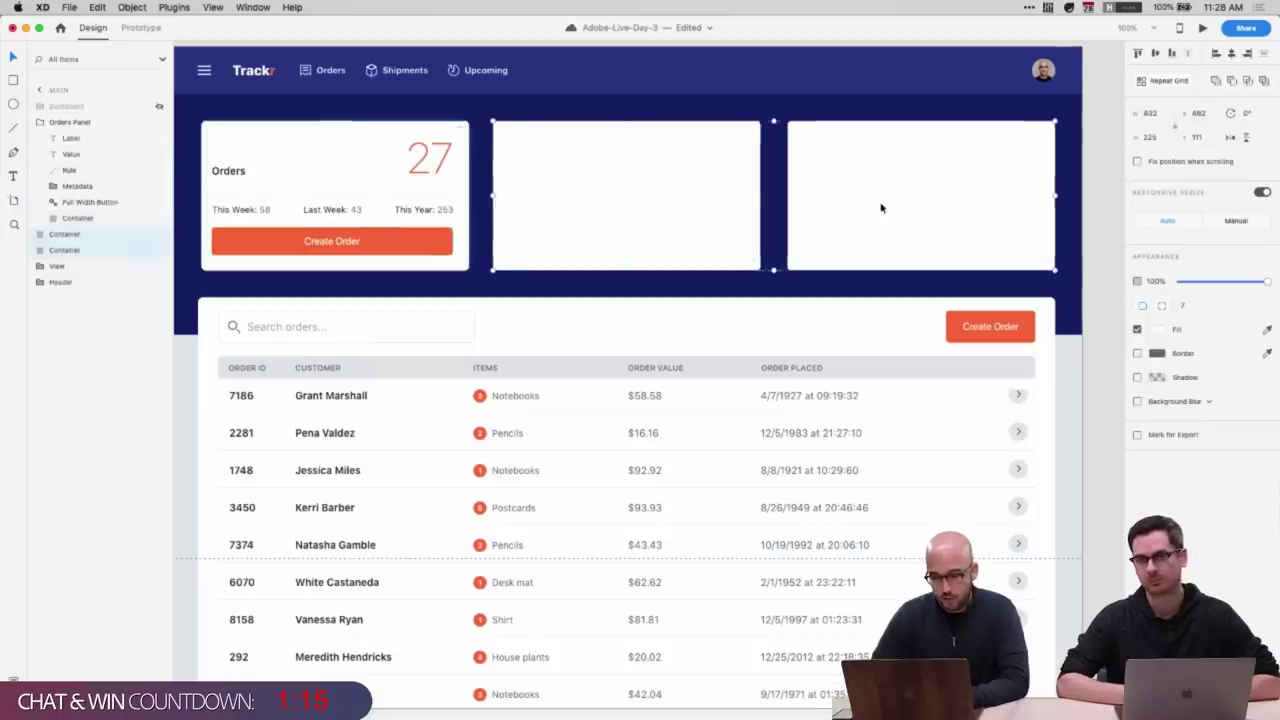
pyautogui.press('Delete')
# - Duplicate the Orders Panel group twice and place the copies beside the original as a row of three cards
pyautogui.click(40, 123)
pyautogui.click(66, 124)
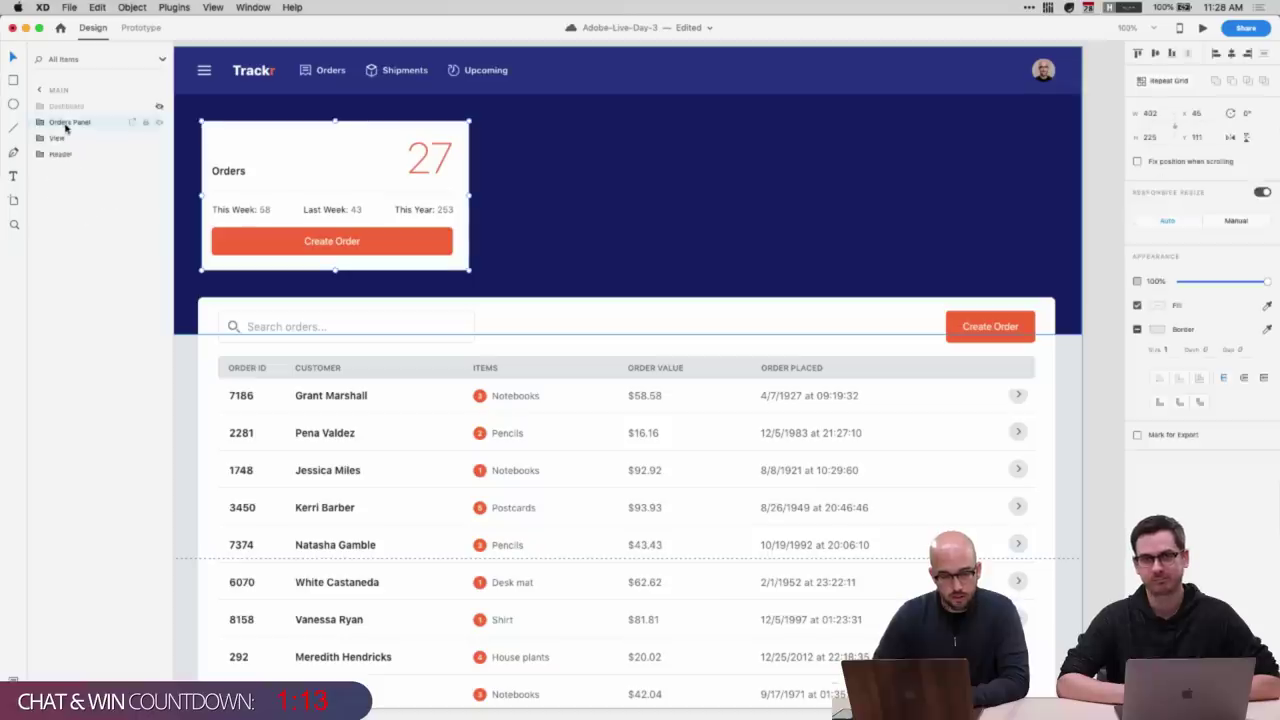
pyautogui.press('super+d')
pyautogui.moveTo(86, 124); pyautogui.dragTo(84, 152)
pyautogui.hotkey('shift', 'Right')
pyautogui.hotkey('shift', 'Right')
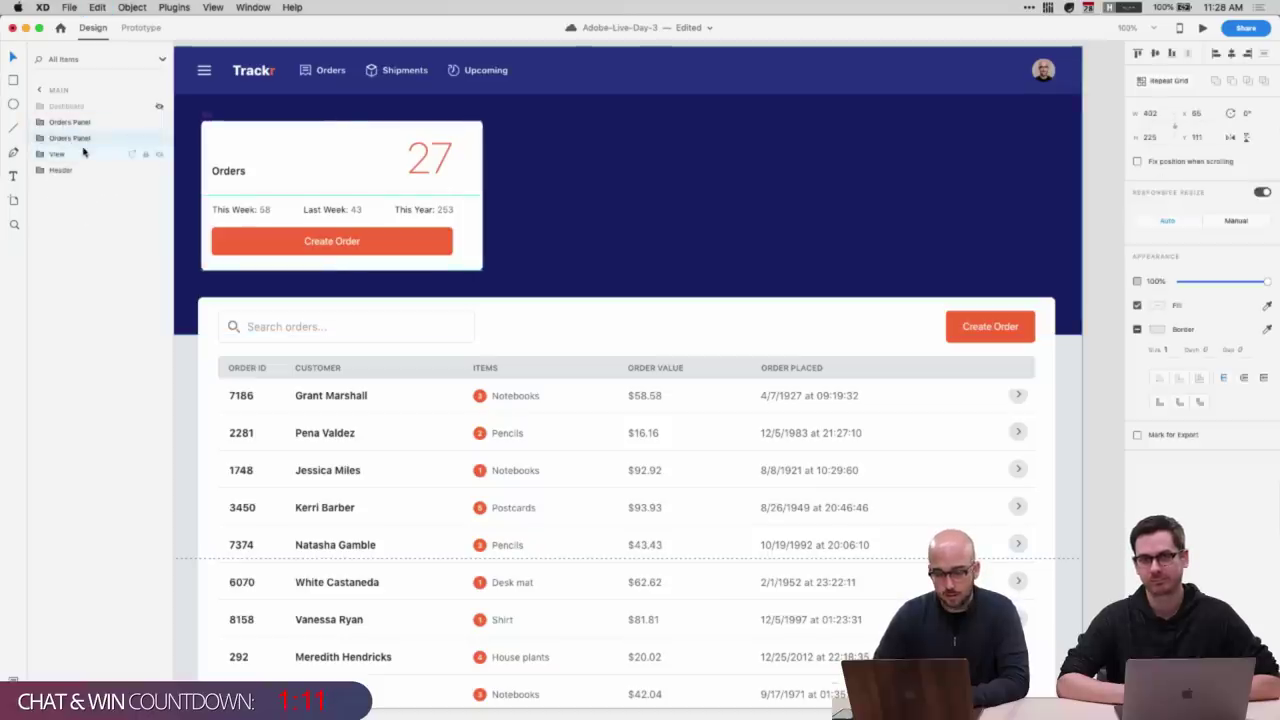
pyautogui.moveTo(479, 199); pyautogui.dragTo(1042, 198)
# - Distribute the three cards horizontally so the gaps between them are equal
pyautogui.click(615, 199)
pyautogui.keyDown('shift'); pyautogui.click(439, 196); pyautogui.keyUp('shift')
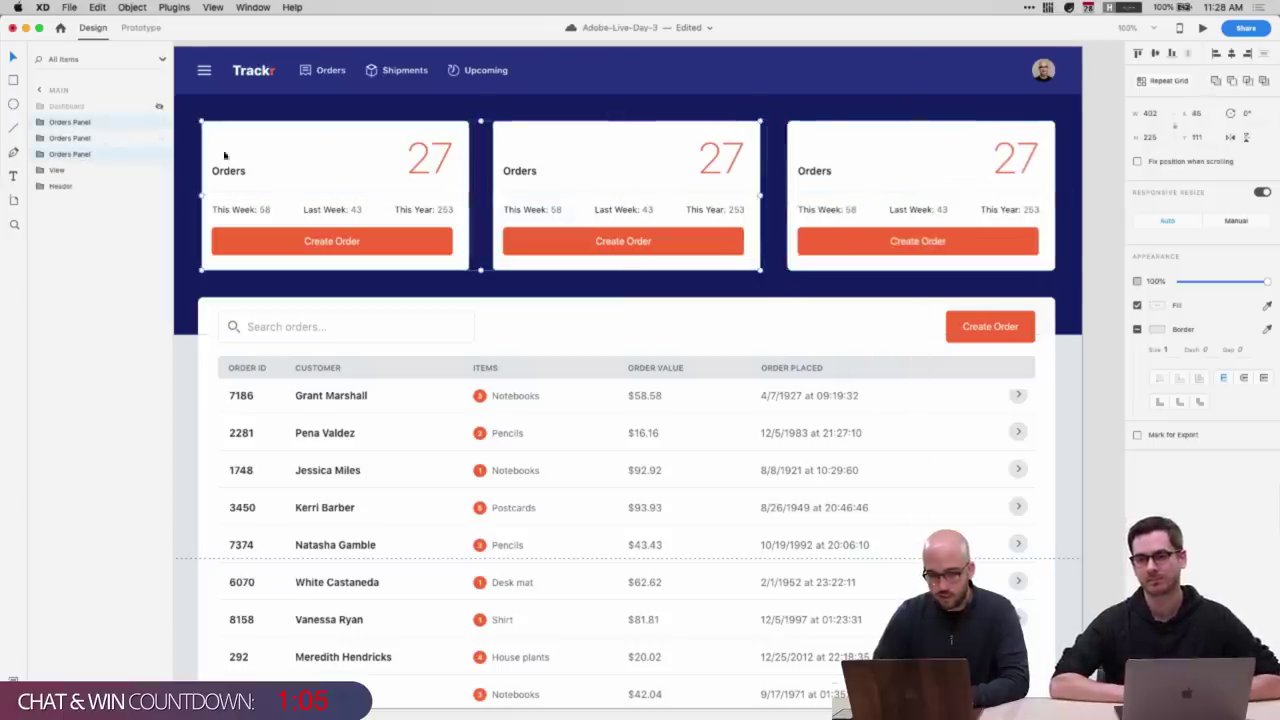
pyautogui.keyDown('shift'); pyautogui.click(903, 204); pyautogui.keyUp('shift')
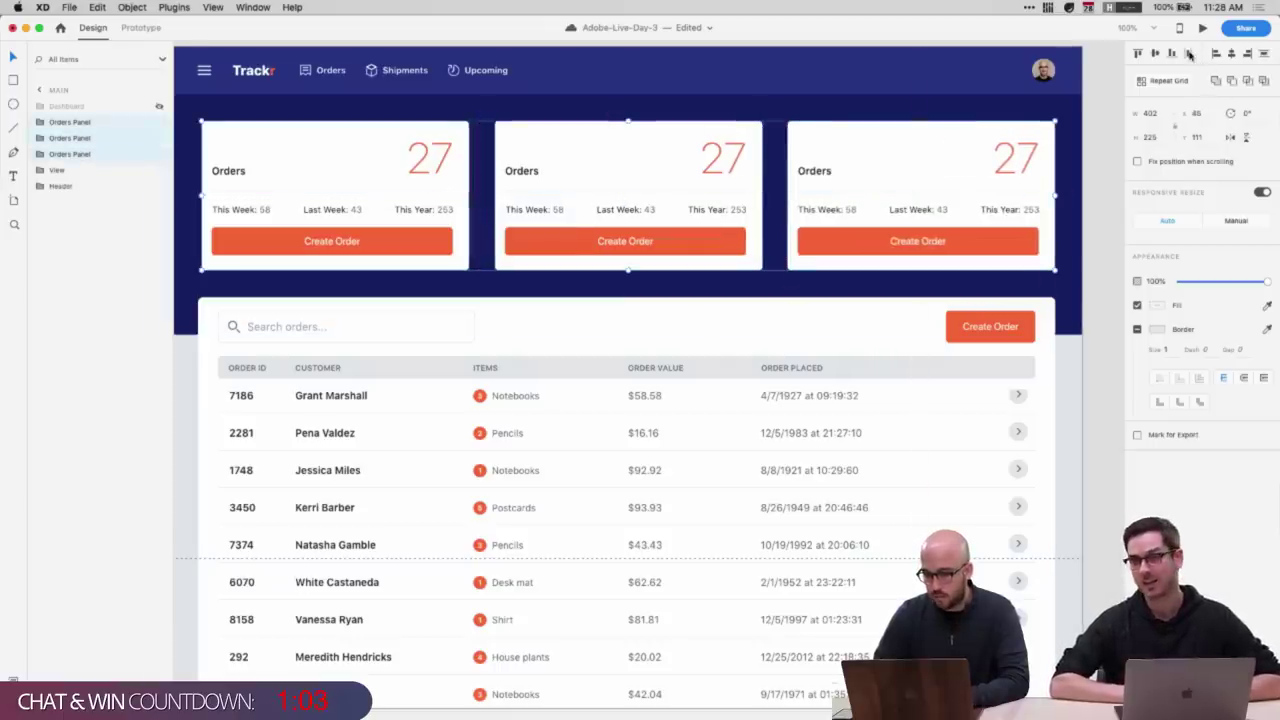
# - Change the middle card's label text to "Shipments"
pyautogui.click(600, 171)
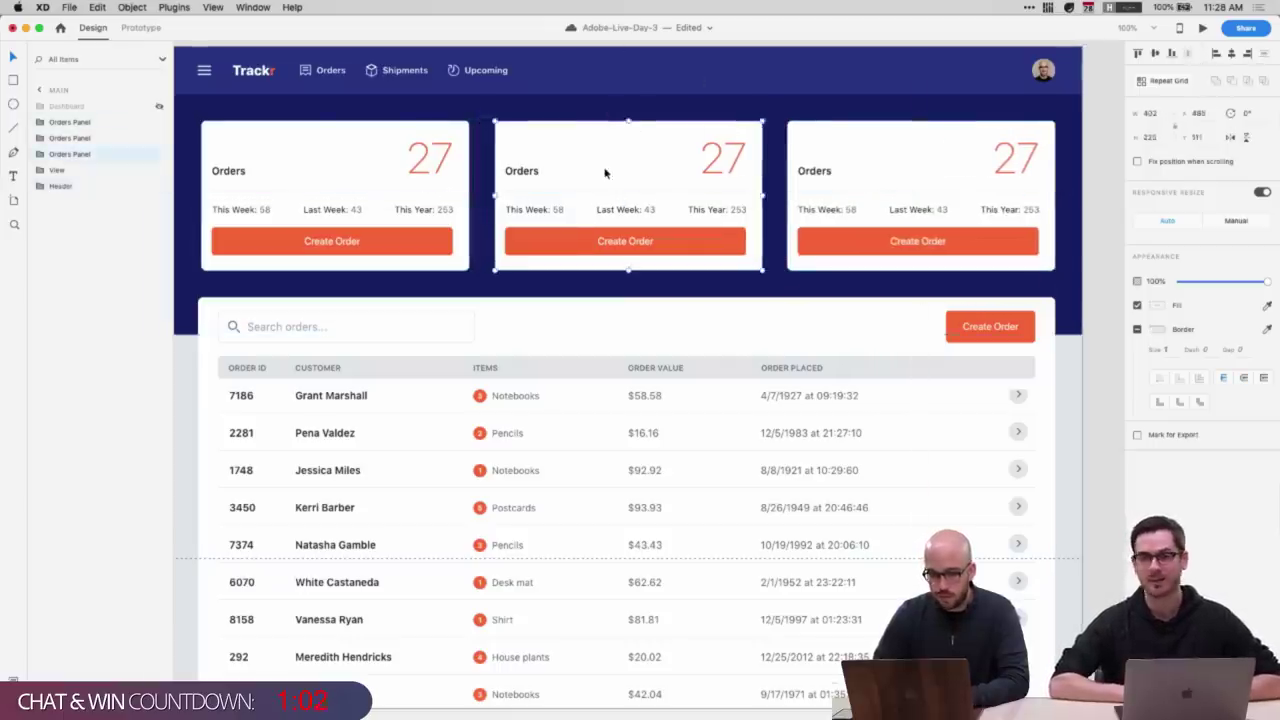
pyautogui.click(67, 122)
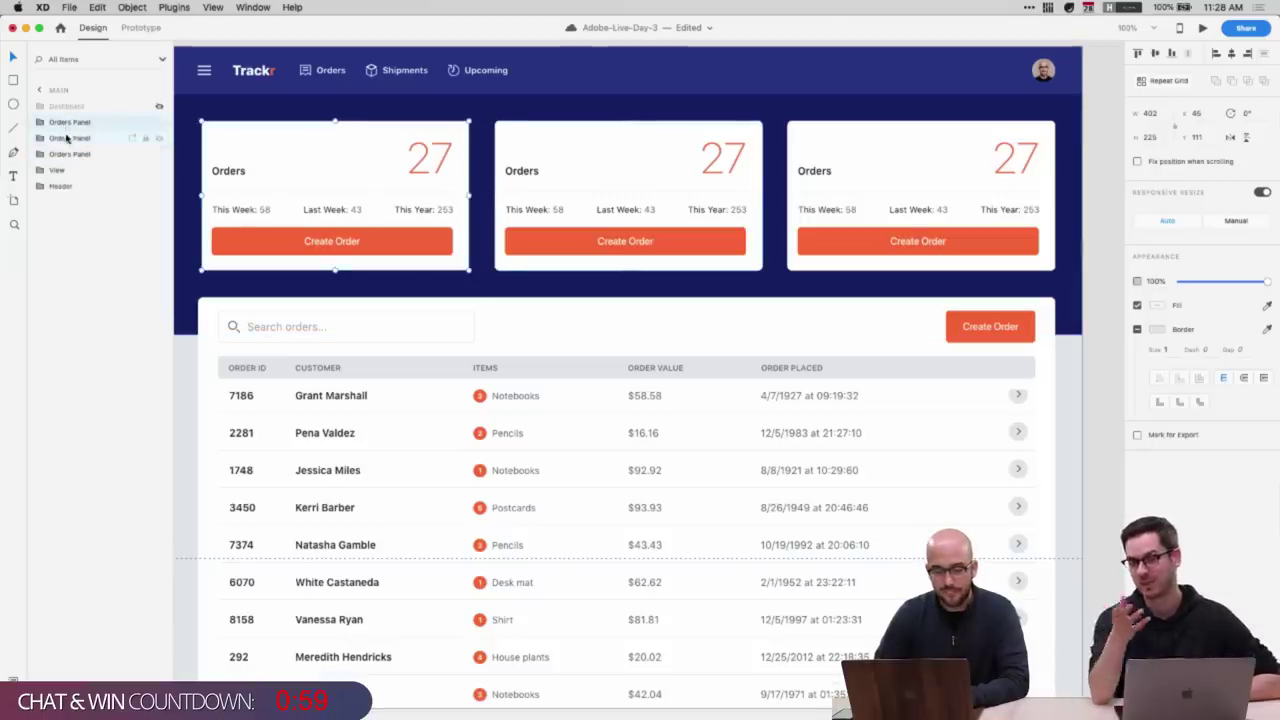
pyautogui.click(522, 168)
pyautogui.click(525, 171)
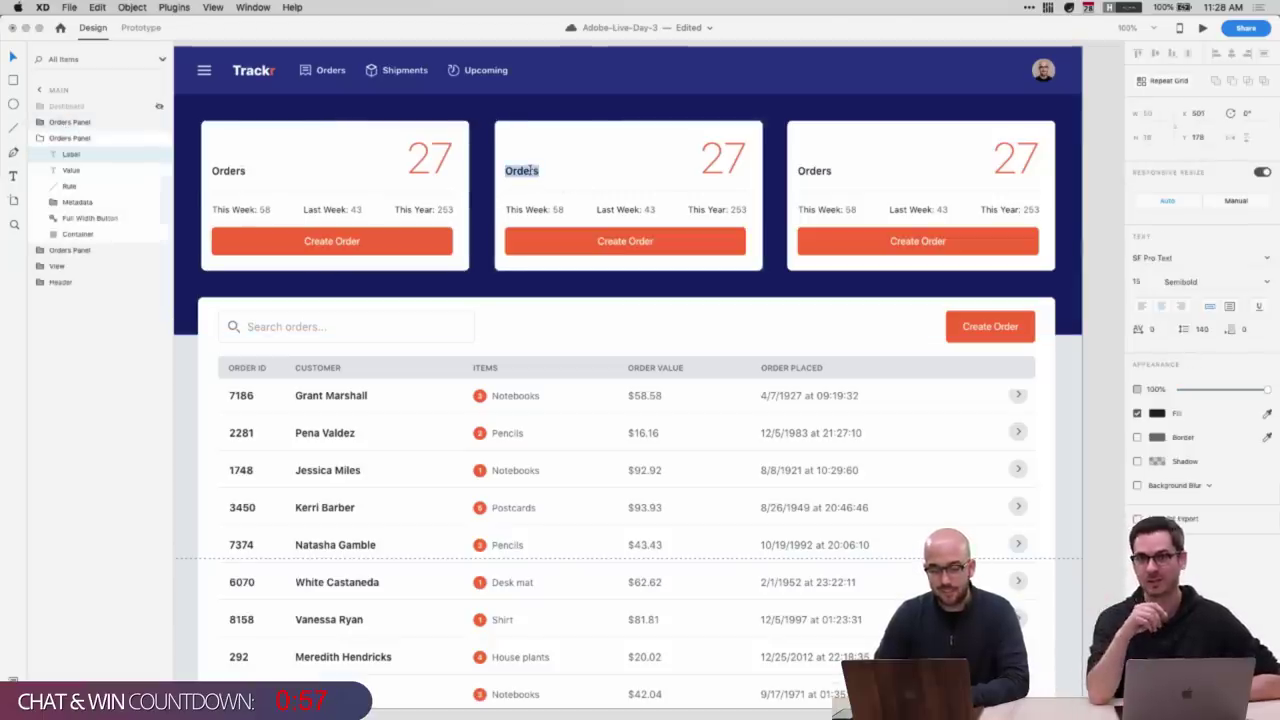
pyautogui.doubleClick(522, 171)
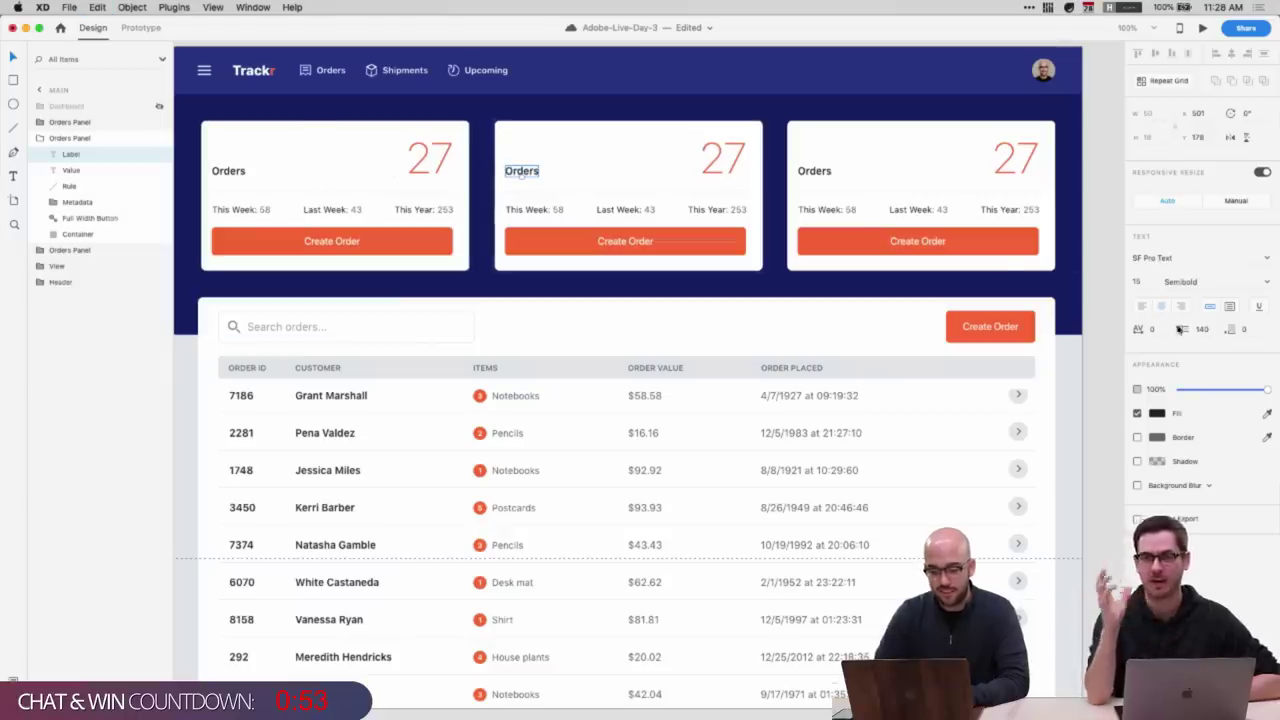
pyautogui.click(228, 171)
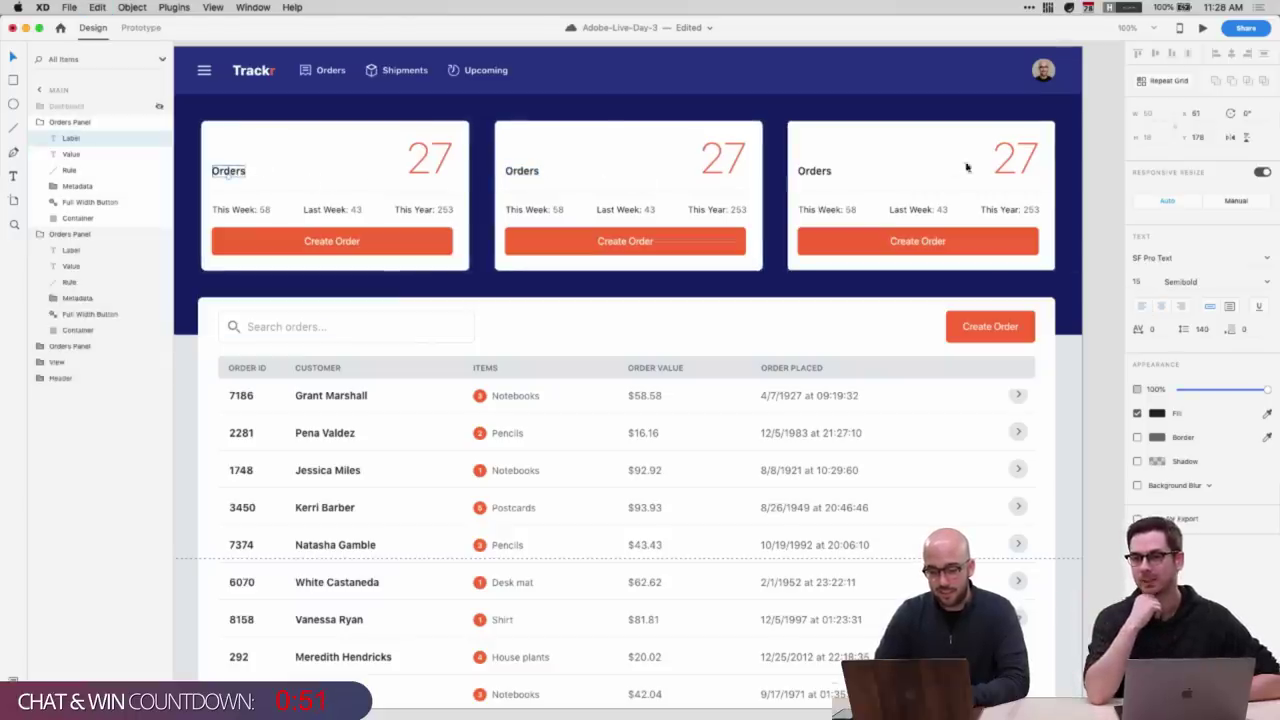
pyautogui.keyDown('shift'); pyautogui.click(814, 172); pyautogui.keyUp('shift')
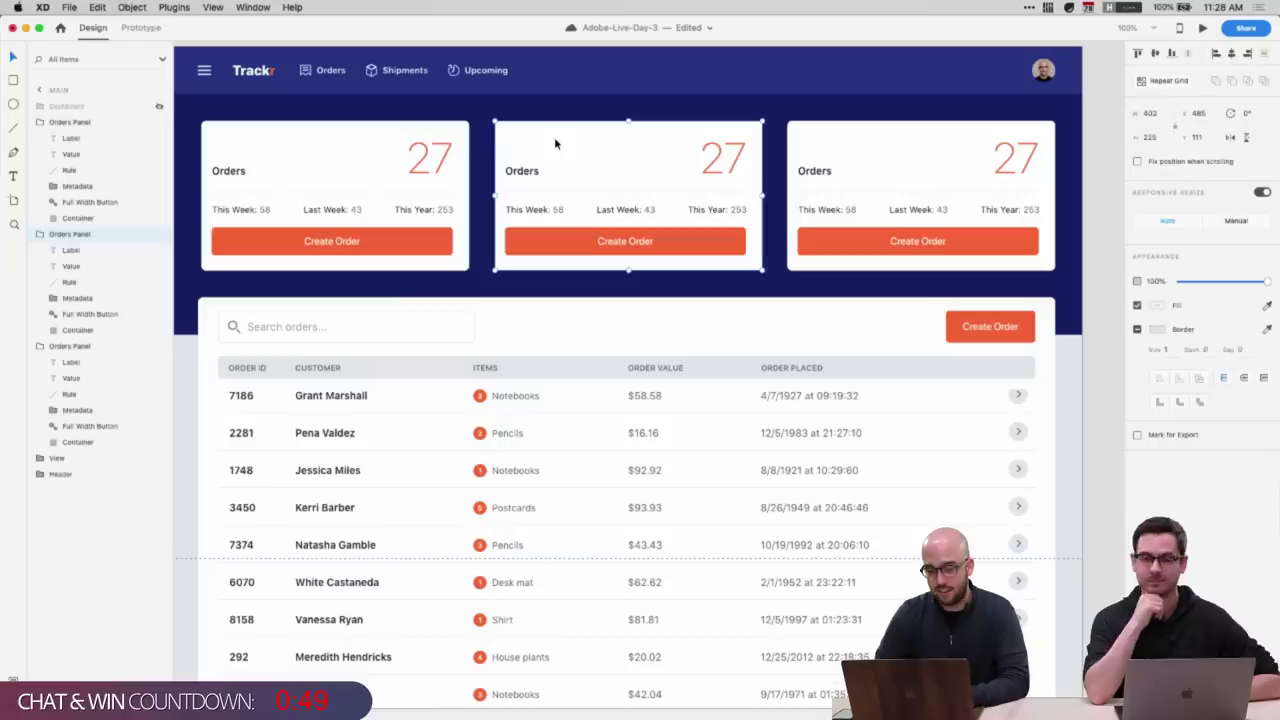
pyautogui.doubleClick(512, 170)
pyautogui.write('Shipments')
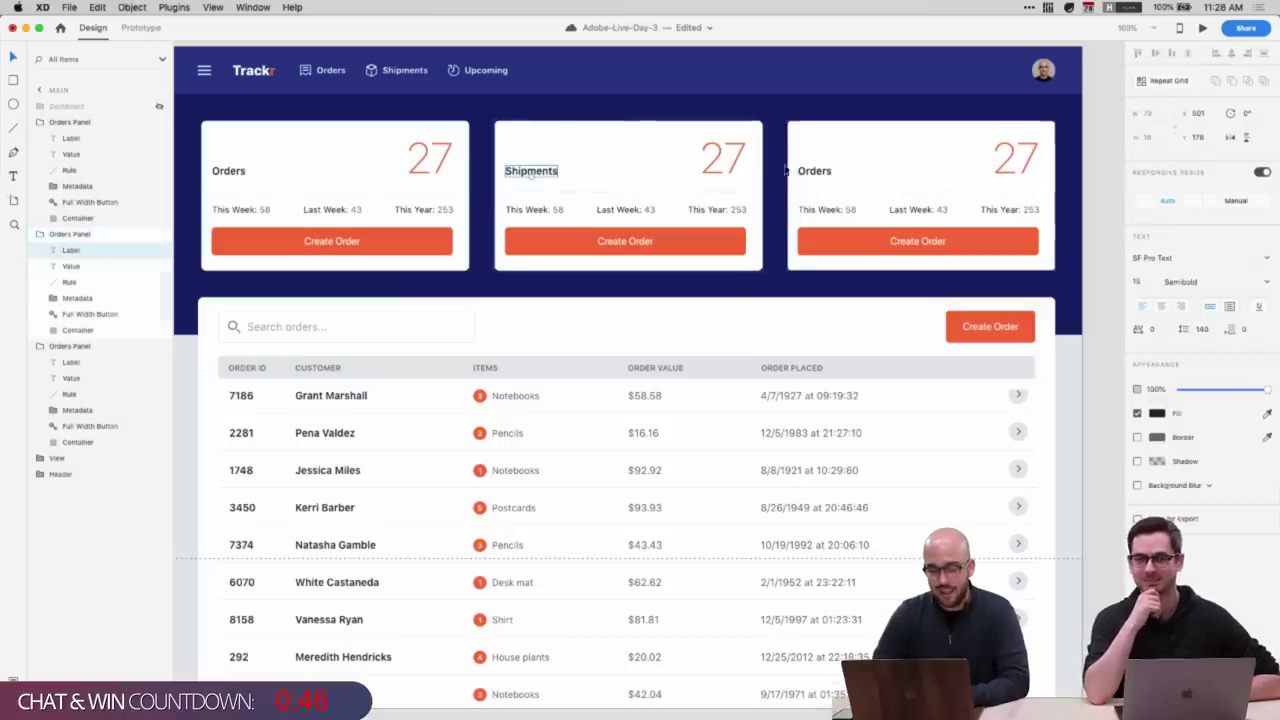
# - Rename the middle card's group to "Shipments Panel"
pyautogui.click(723, 160)
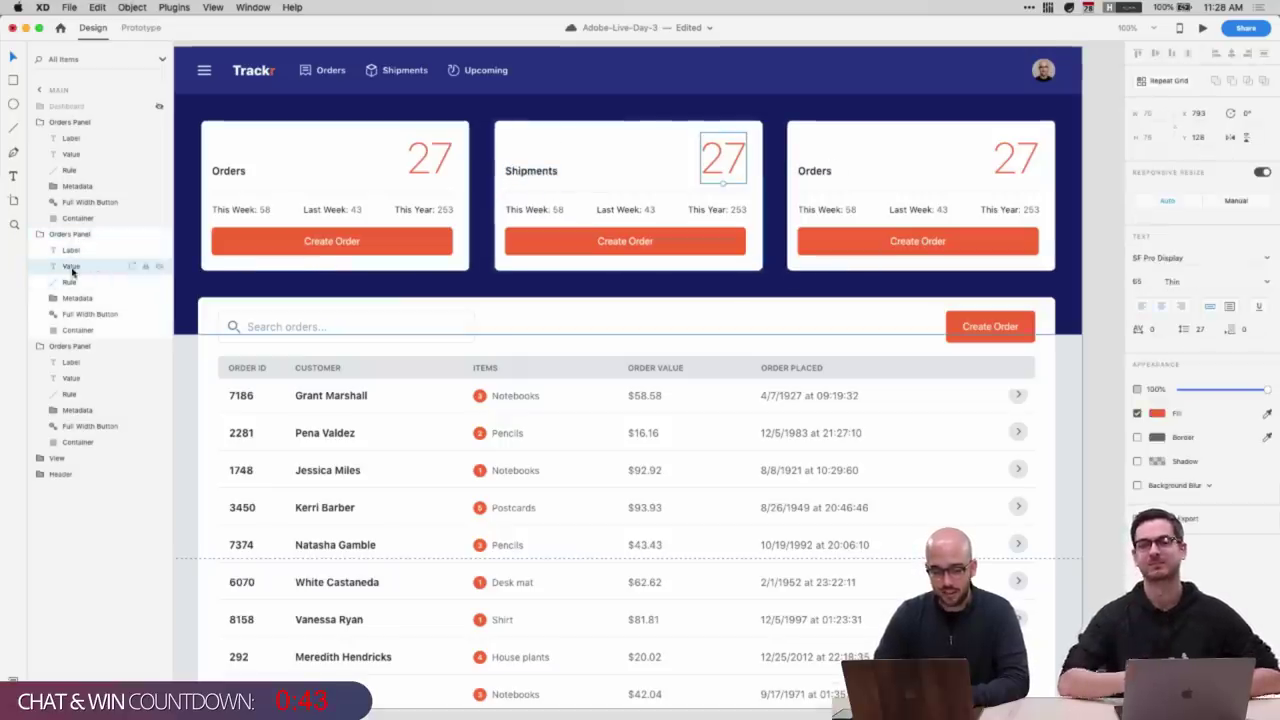
pyautogui.click(40, 122)
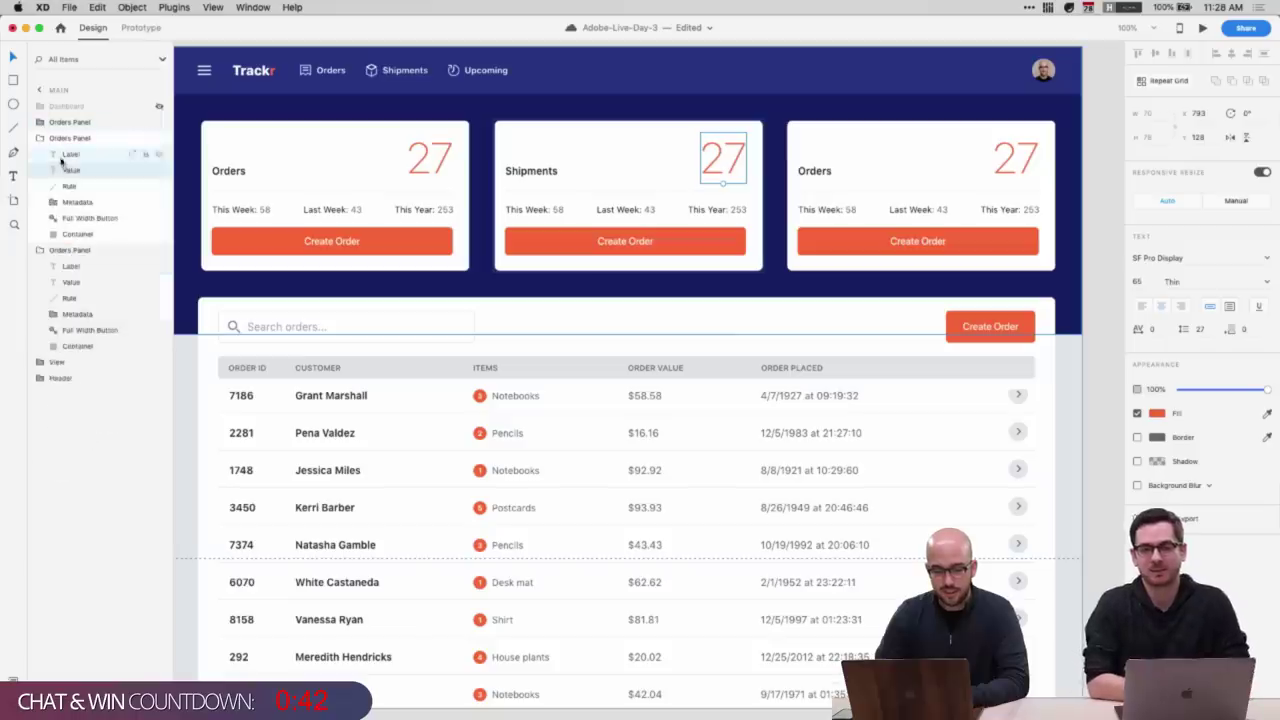
pyautogui.click(40, 250)
pyautogui.doubleClick(68, 138)
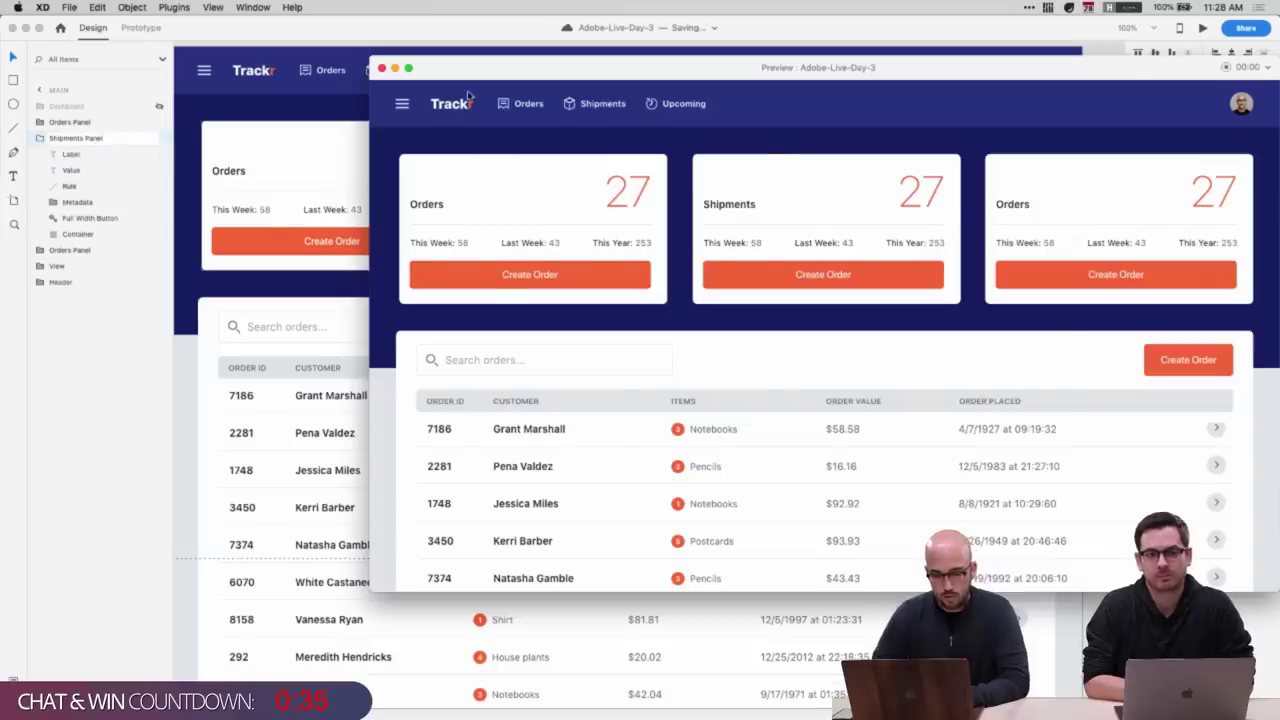
pyautogui.click(124, 159)
pyautogui.click(118, 156)
pyautogui.click(39, 138)
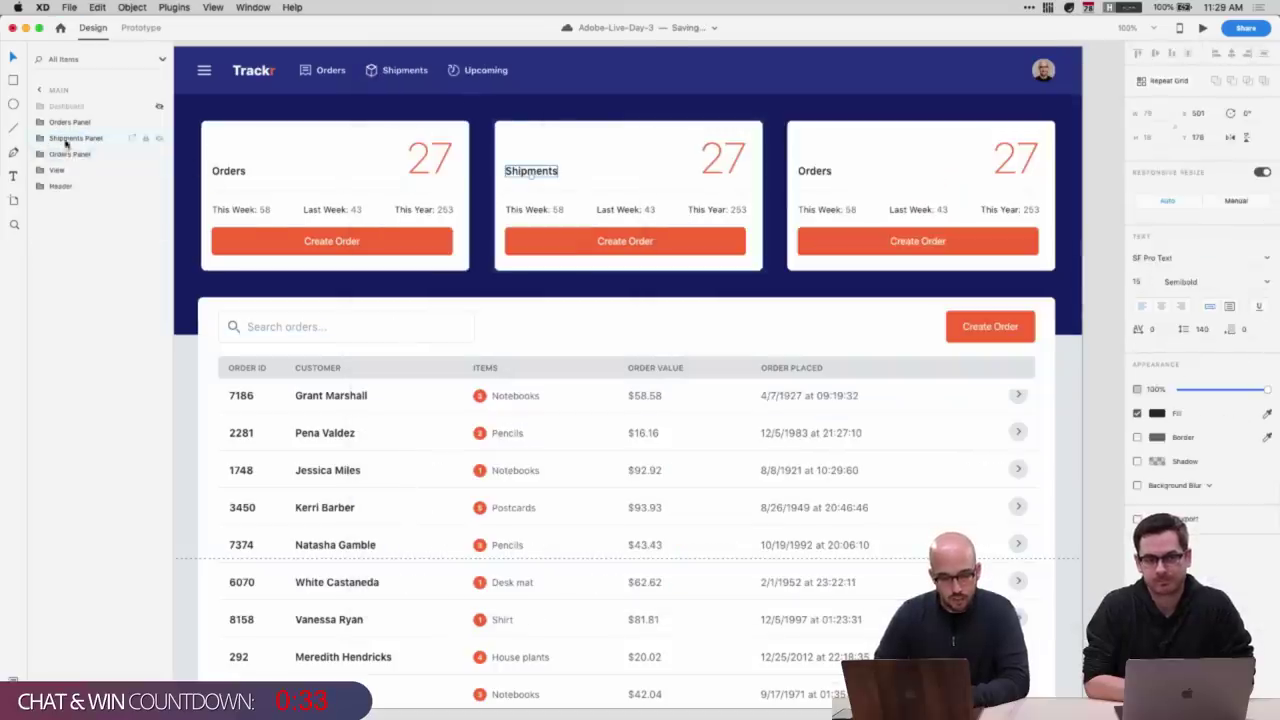
pyautogui.click(39, 138)
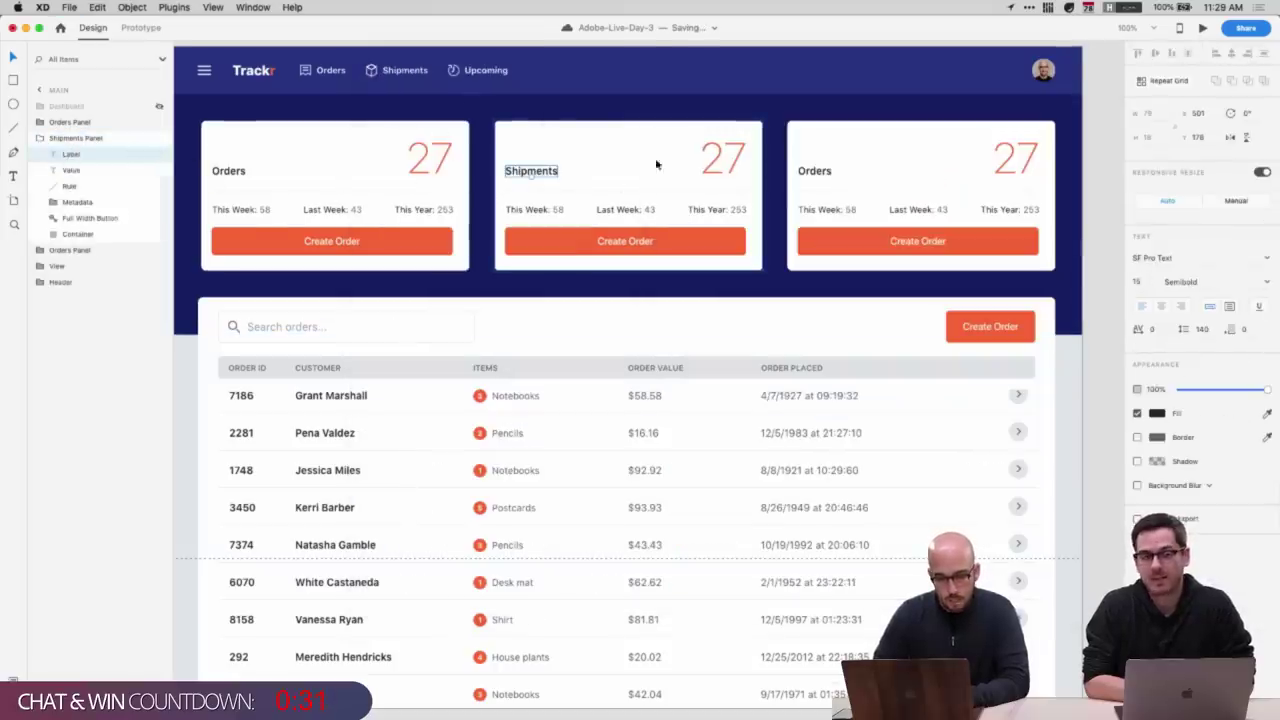
# - Set the large value on the Shipments card to 43
pyautogui.click(724, 163)
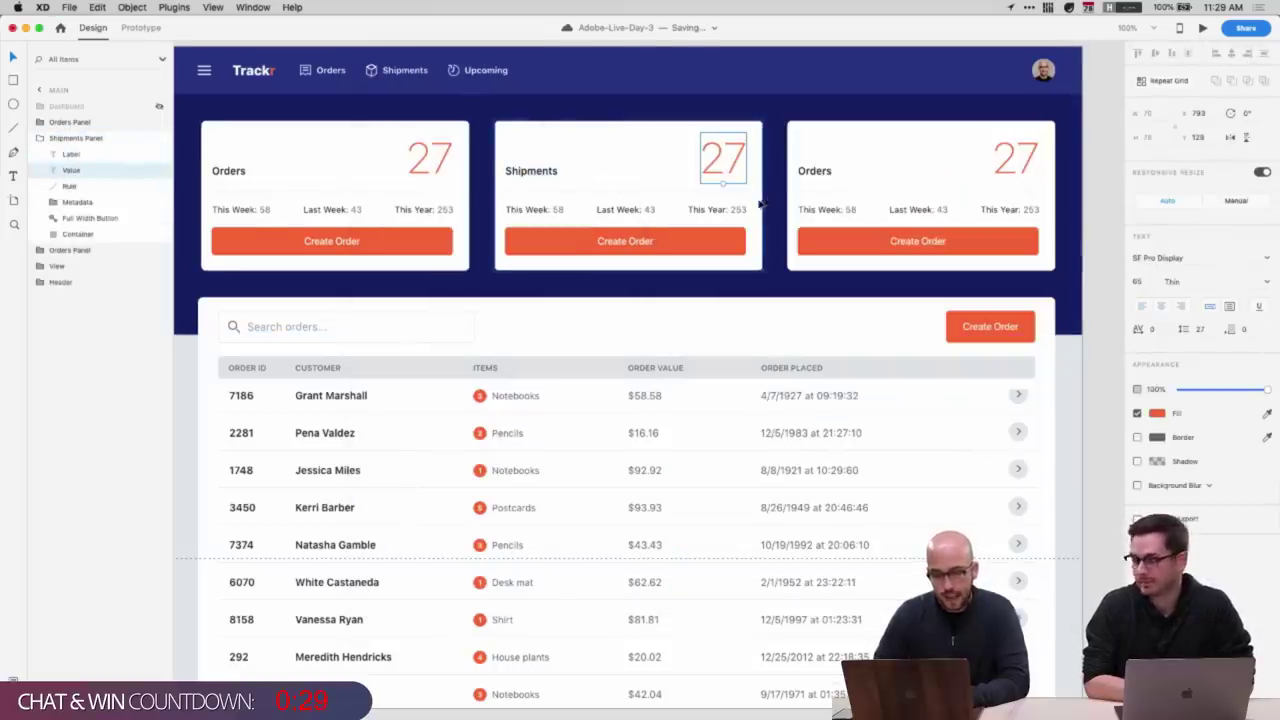
pyautogui.click(669, 46)
pyautogui.scroll(1, 669, 48)
pyautogui.hscroll(-1, 669, 48)
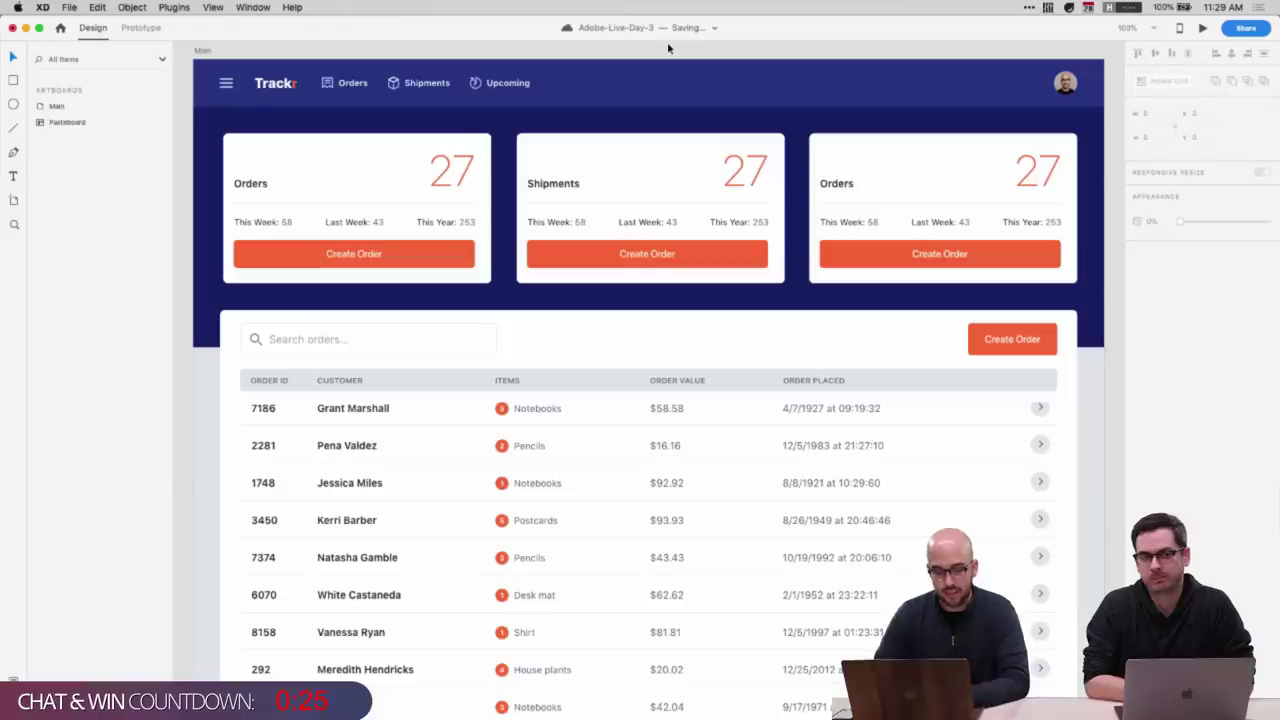
pyautogui.click(740, 188)
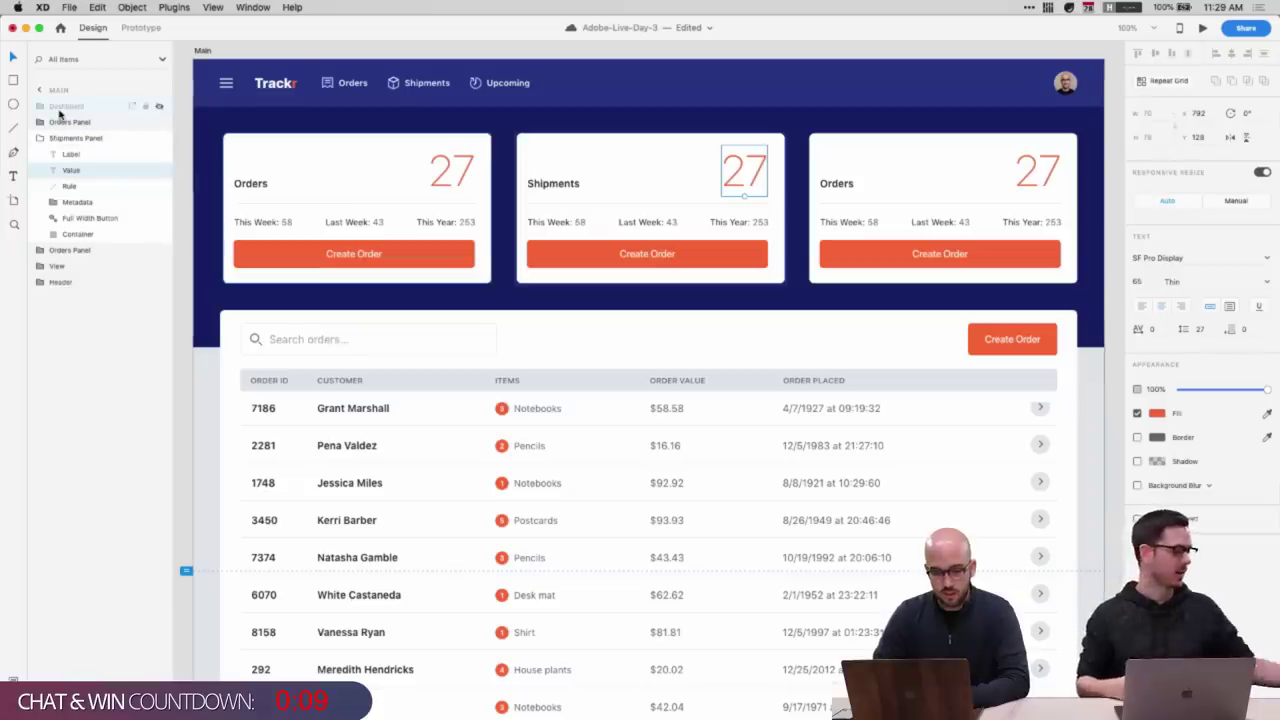
pyautogui.doubleClick(733, 180)
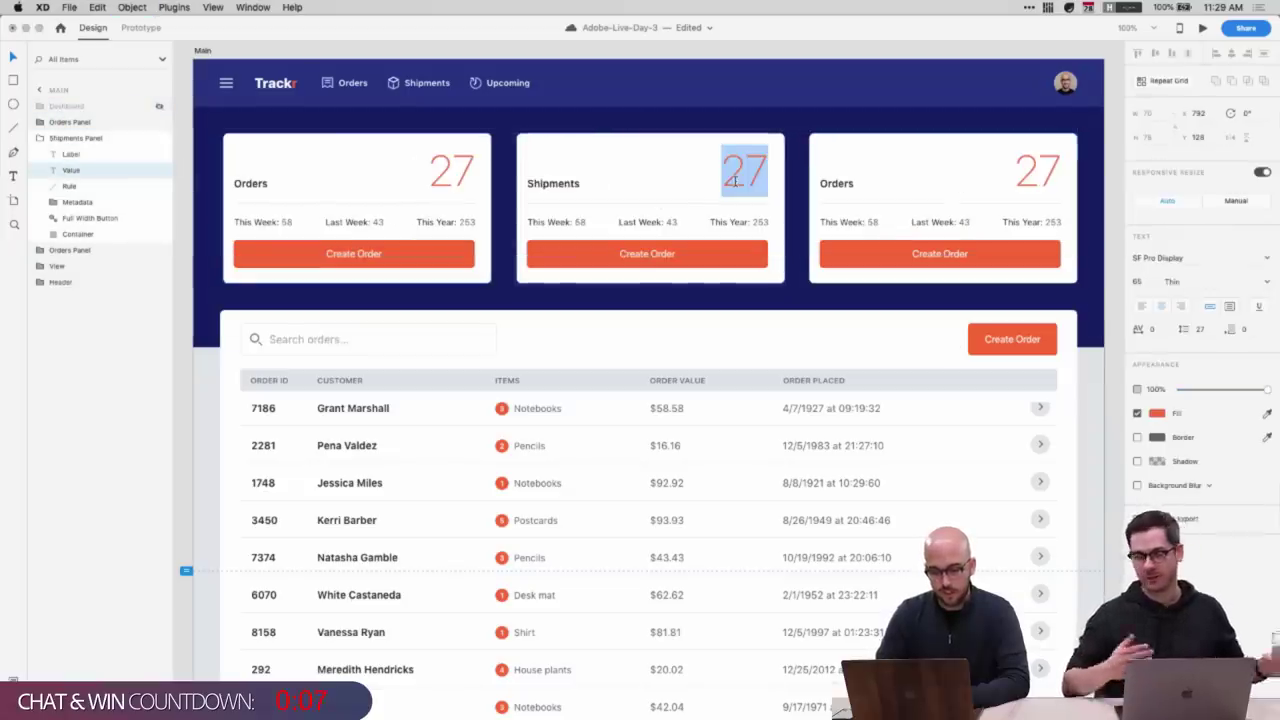
pyautogui.write('43')
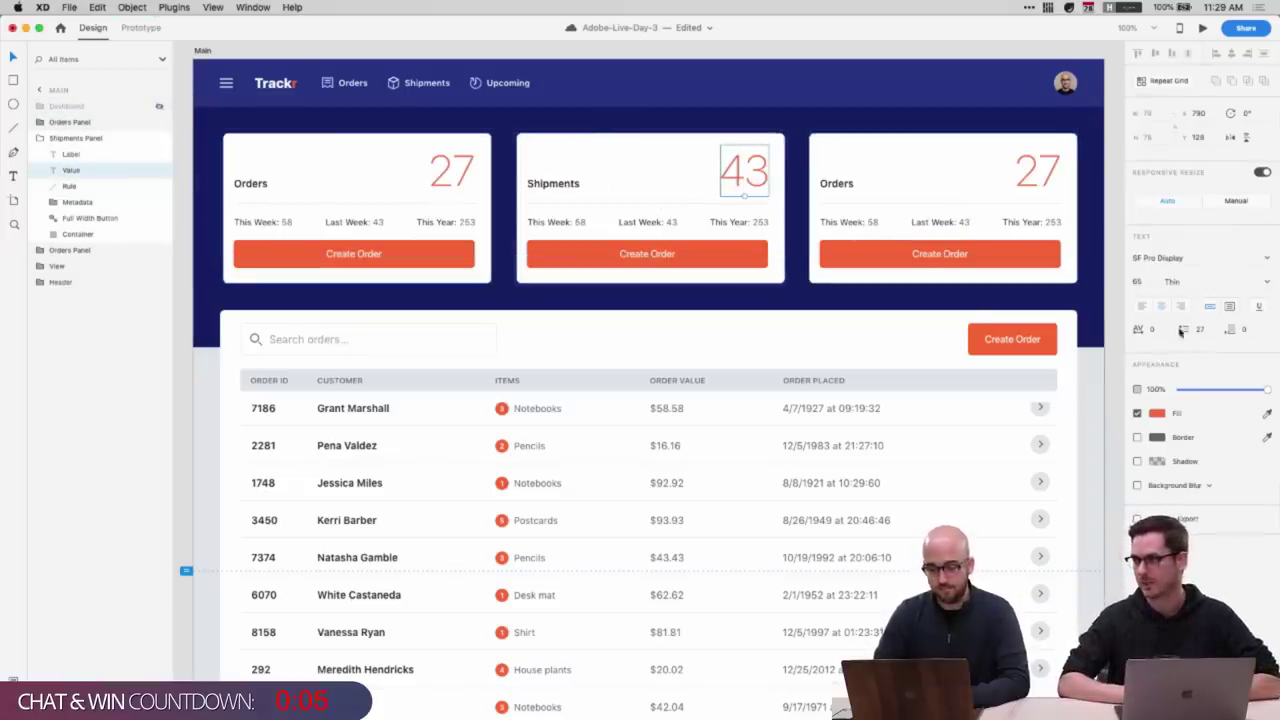
# - Right-align the large value texts of the first and third cards
pyautogui.keyDown('super'); pyautogui.click(452, 177); pyautogui.keyUp('super')
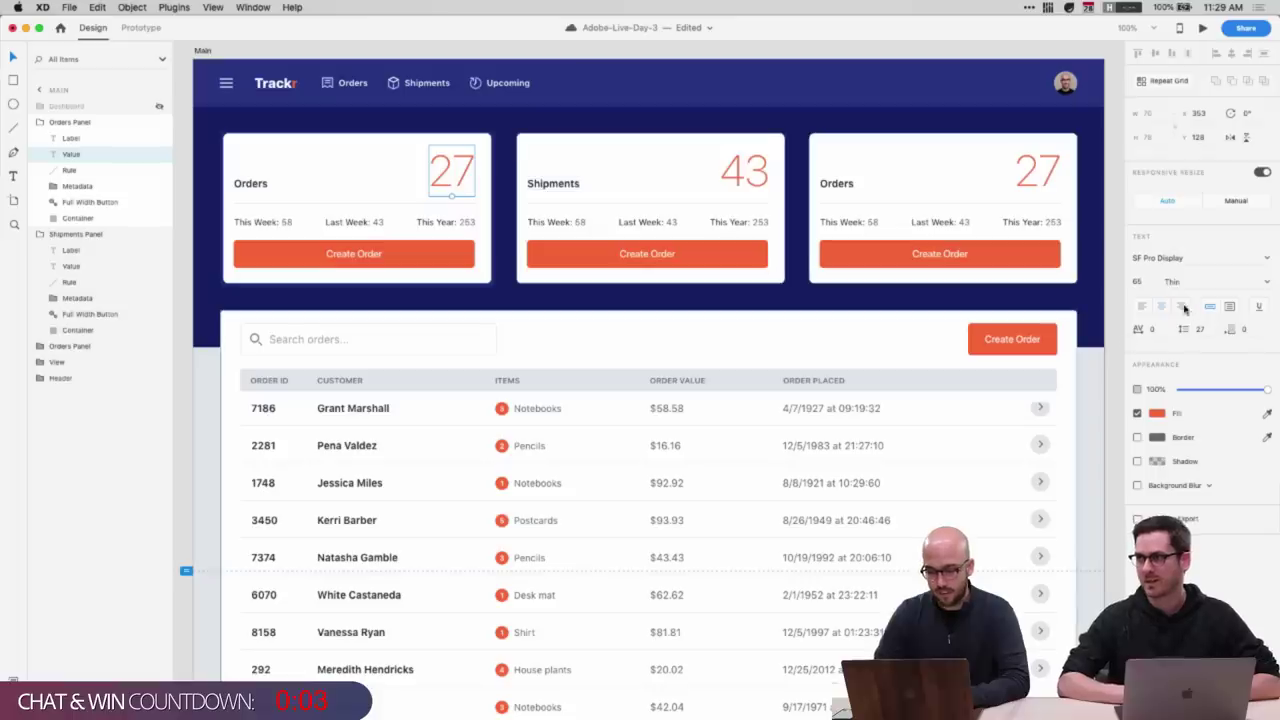
pyautogui.press('Tab')
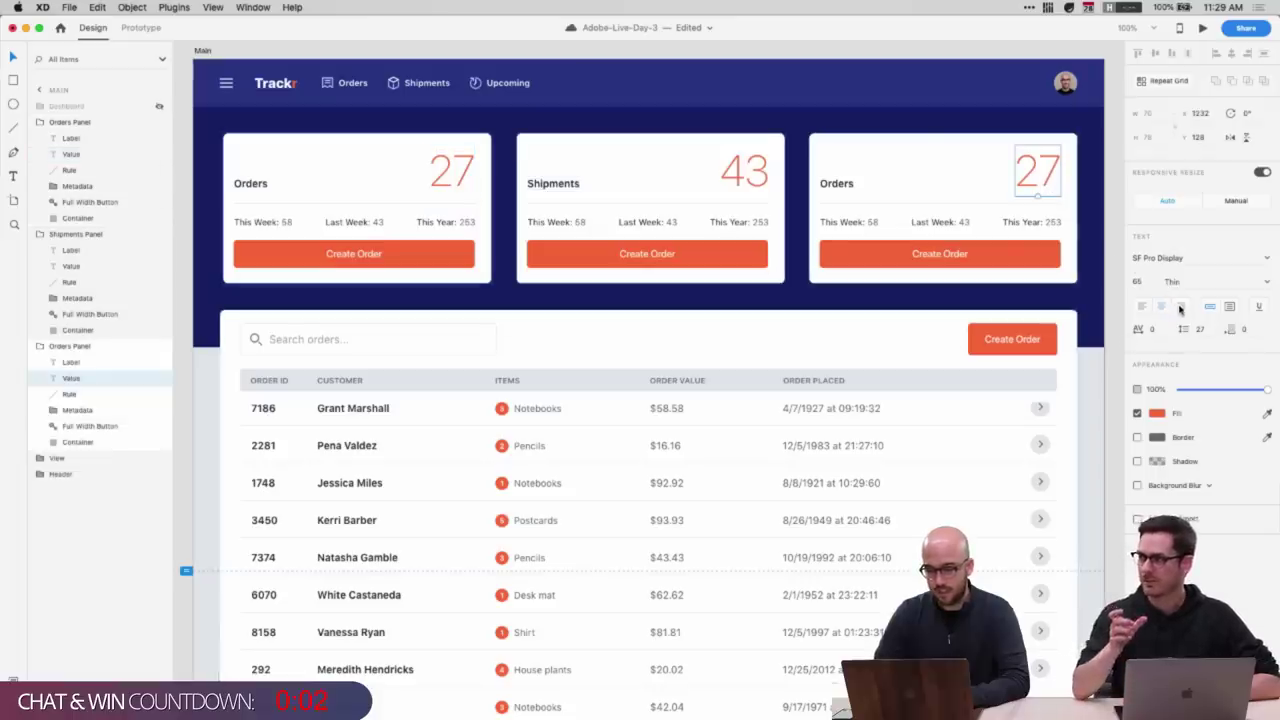
pyautogui.click(845, 182)
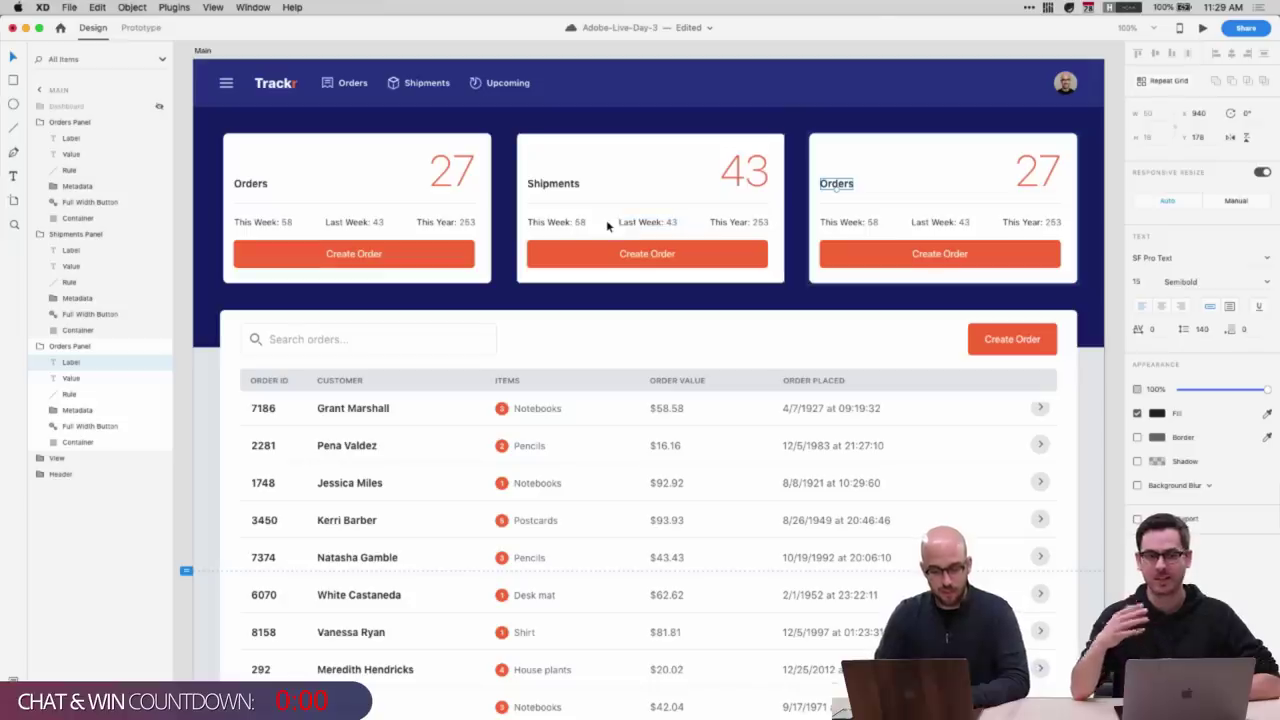
# - Show the hidden Dashboard group to compare its Orders, Shipments and Upcoming cards with the new ones, and hide it again
pyautogui.click(60, 107)
pyautogui.press('super+comma')
pyautogui.press('super+comma')
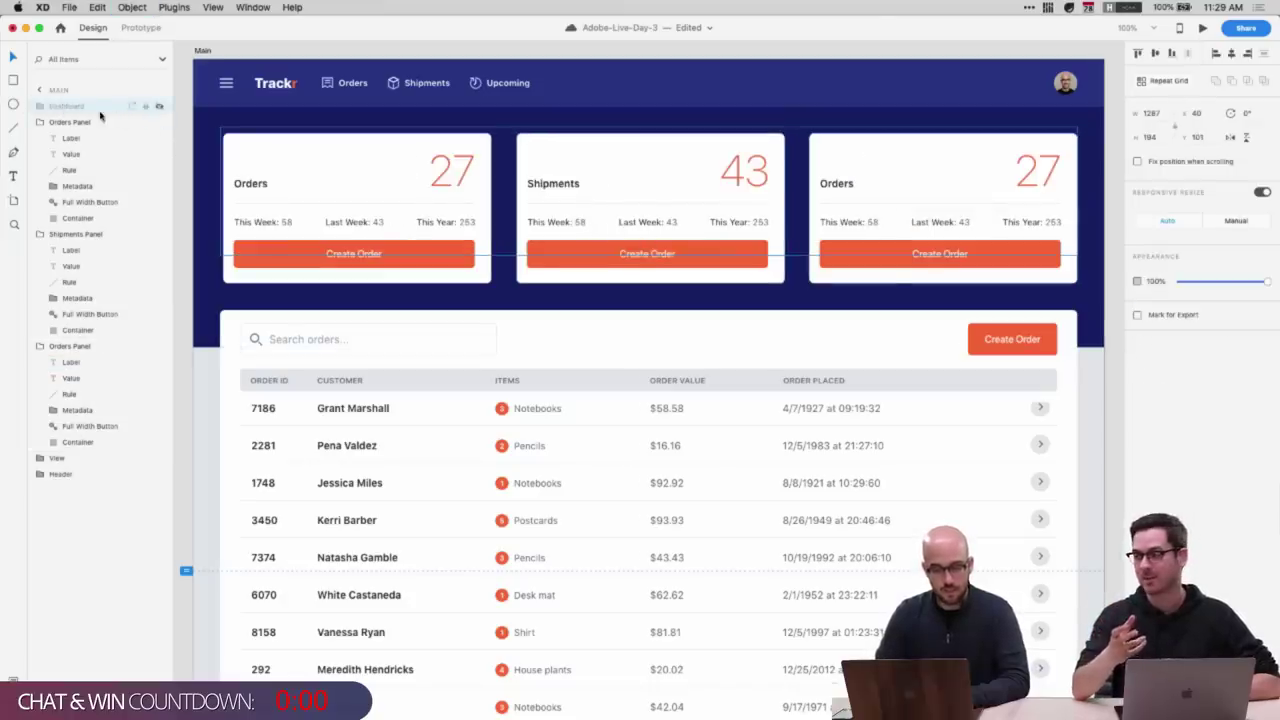
pyautogui.press('super+semicolon')
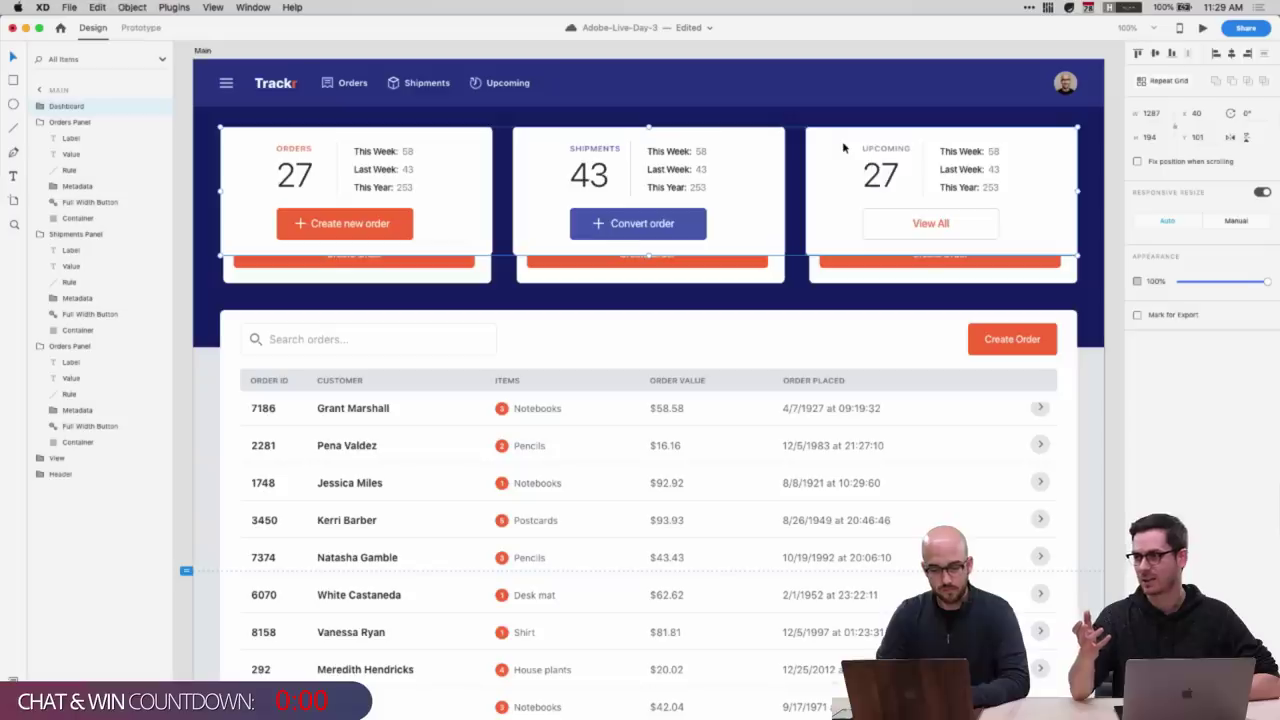
pyautogui.press('super+comma')
pyautogui.press('super+comma')
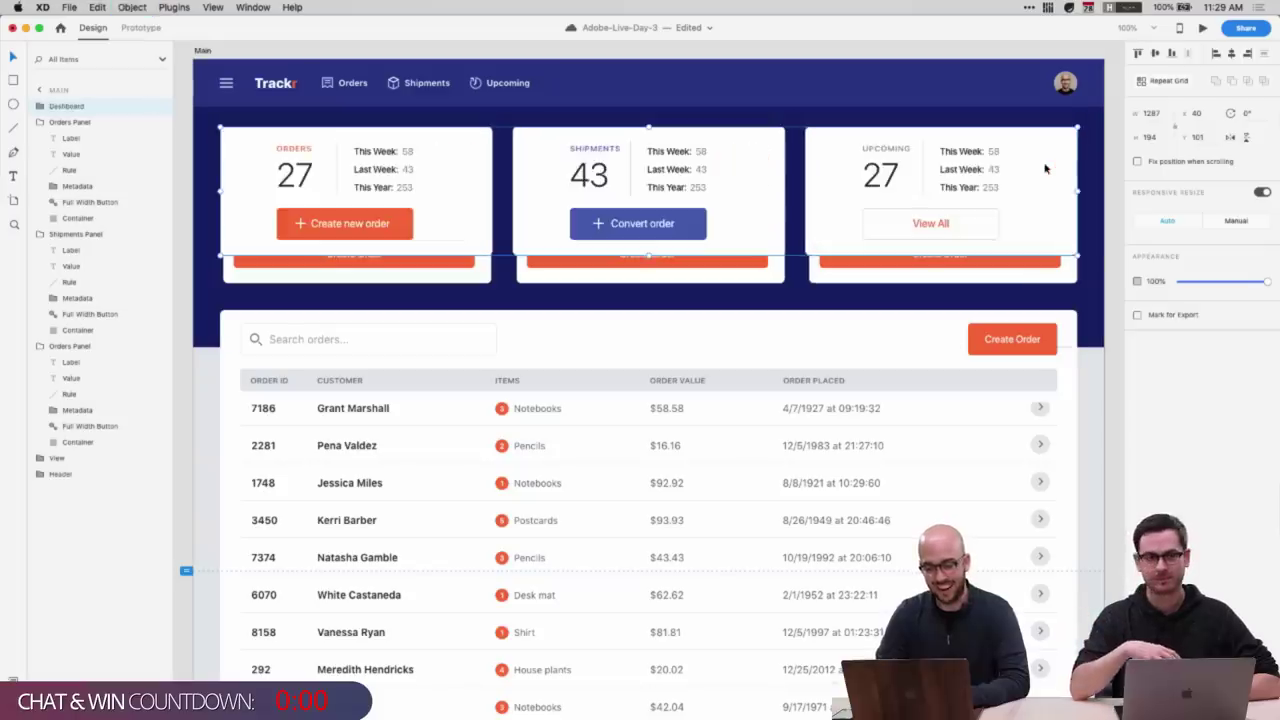
pyautogui.press('super+comma')
# - Set the large value on the third card to 5
pyautogui.doubleClick(1037, 170)
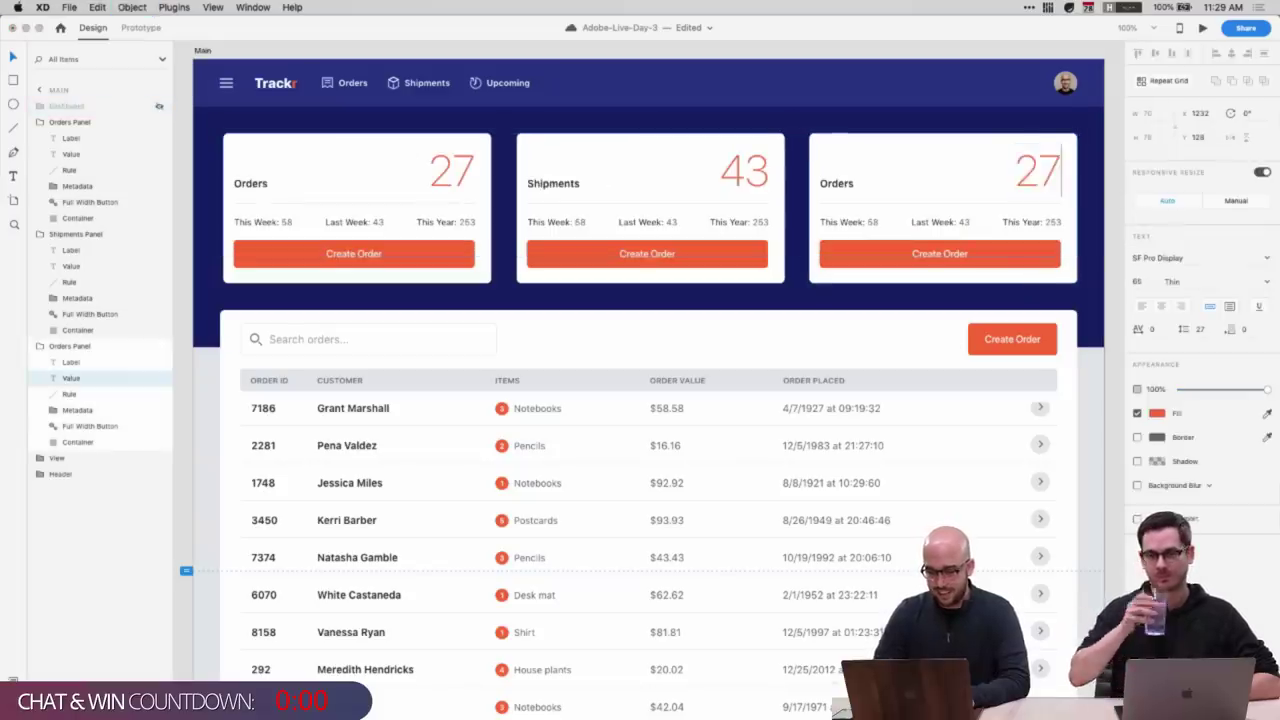
pyautogui.press('BackSpace')
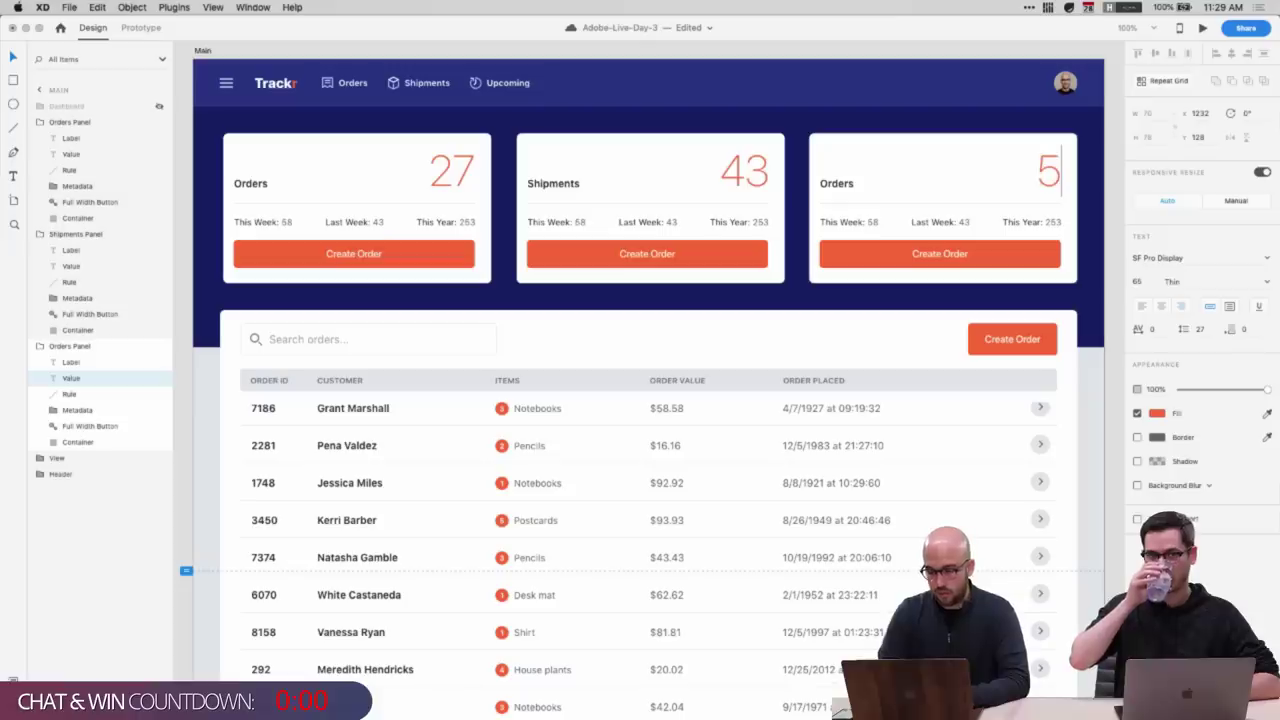
pyautogui.click(716, 266)
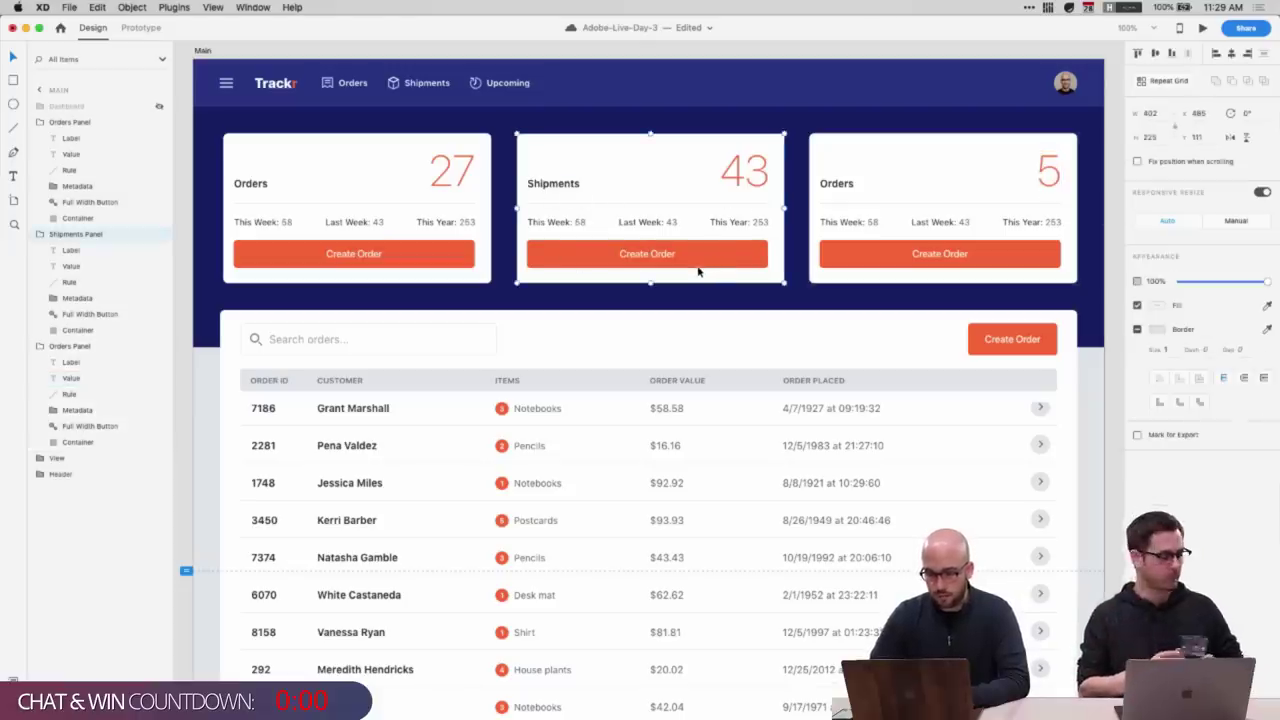
# - Recolor the Shipments card's large value with the saved Purple Secondary color
pyautogui.click(39, 234)
pyautogui.click(40, 122)
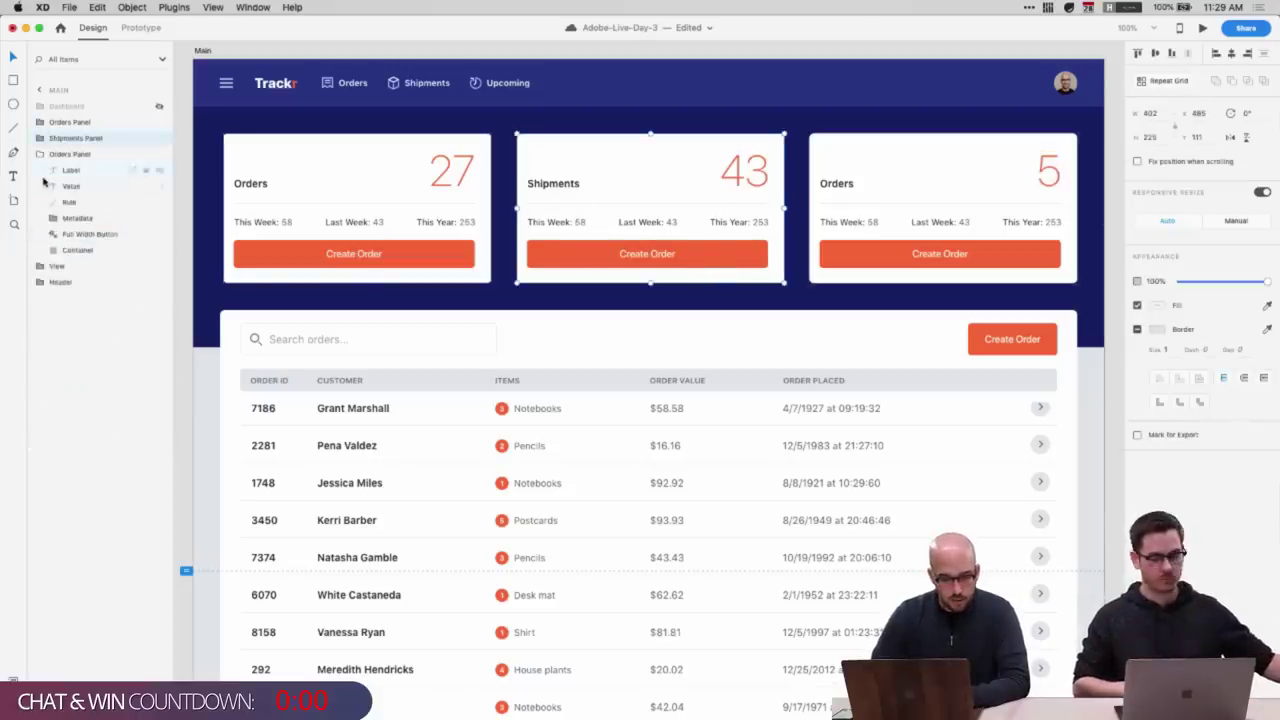
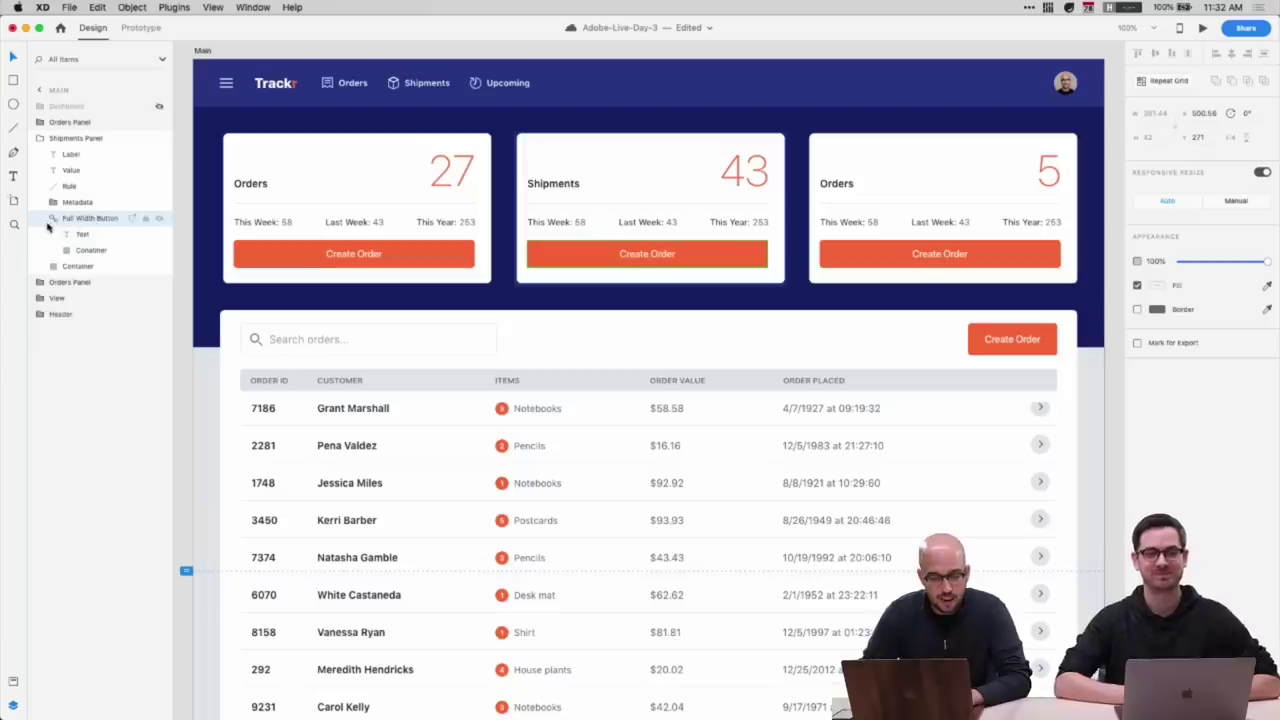
pyautogui.click(744, 172)
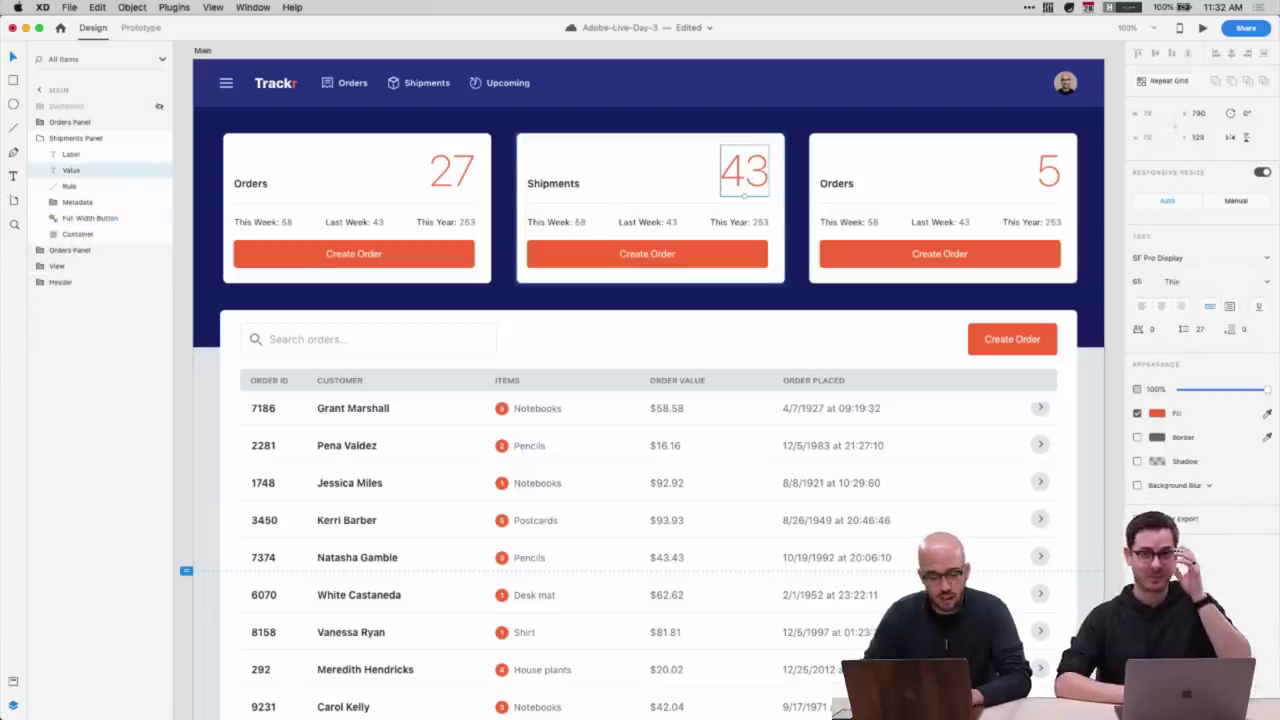
pyautogui.click(13, 681)
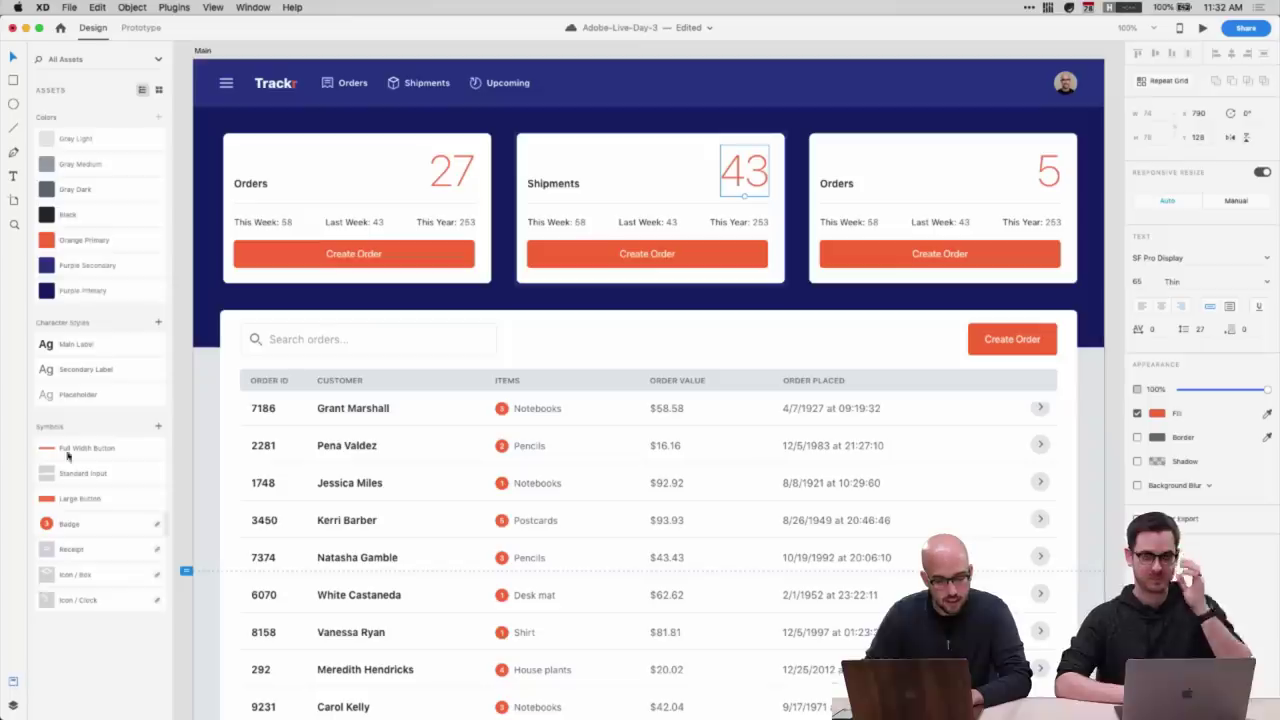
pyautogui.click(86, 273)
pyautogui.click(85, 289)
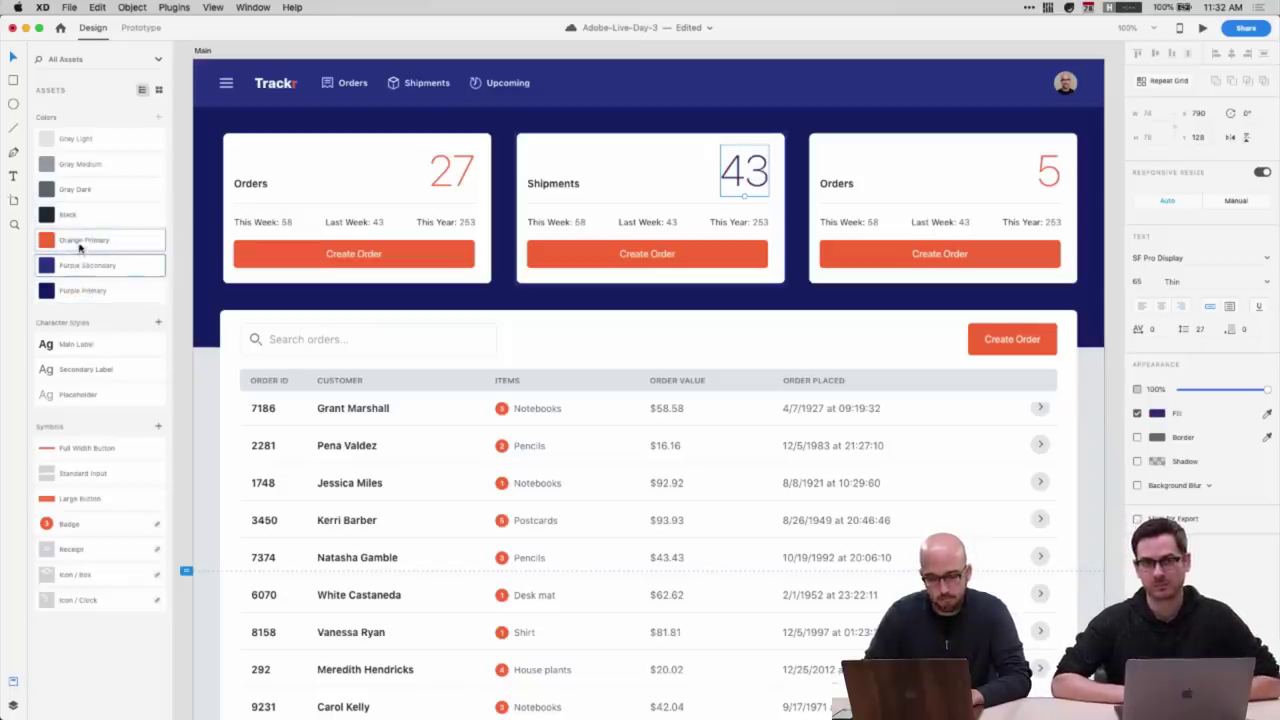
# - Detach the Shipments card's full-width button from its symbol as a regular group and rename that group Button
pyautogui.click(680, 261)
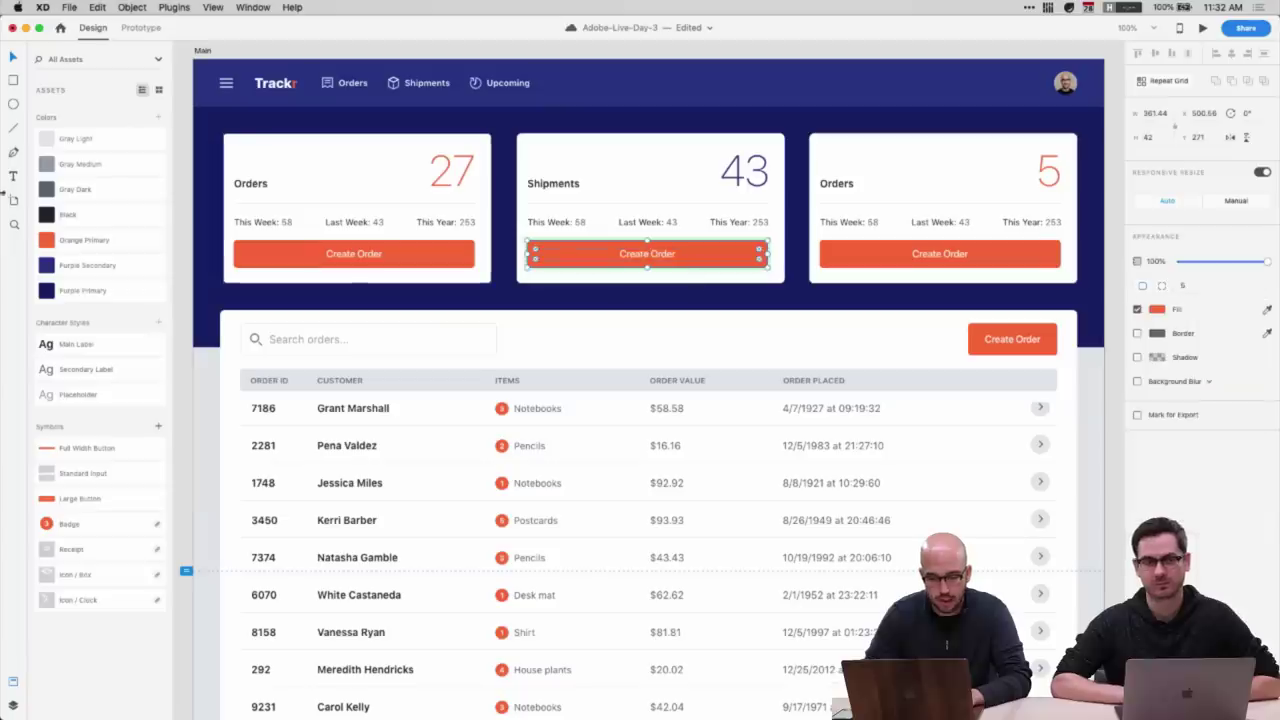
pyautogui.click(13, 705)
pyautogui.click(76, 218)
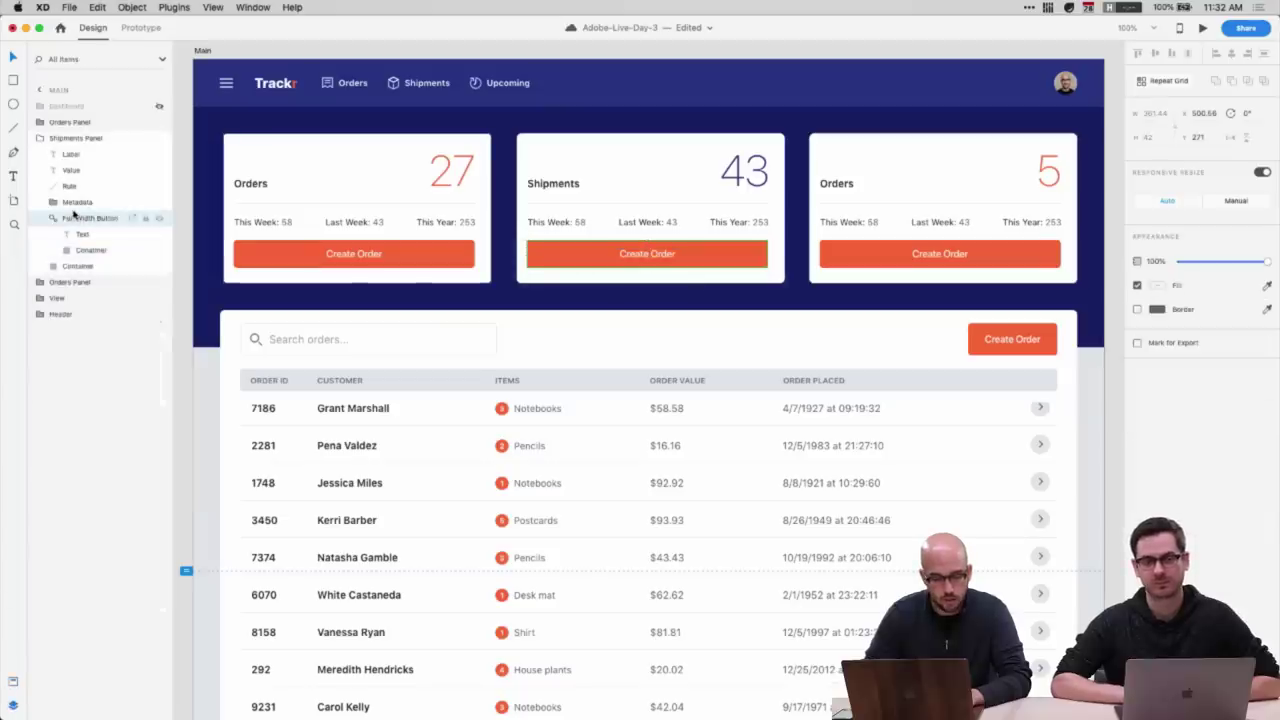
pyautogui.press('shift+super+g')
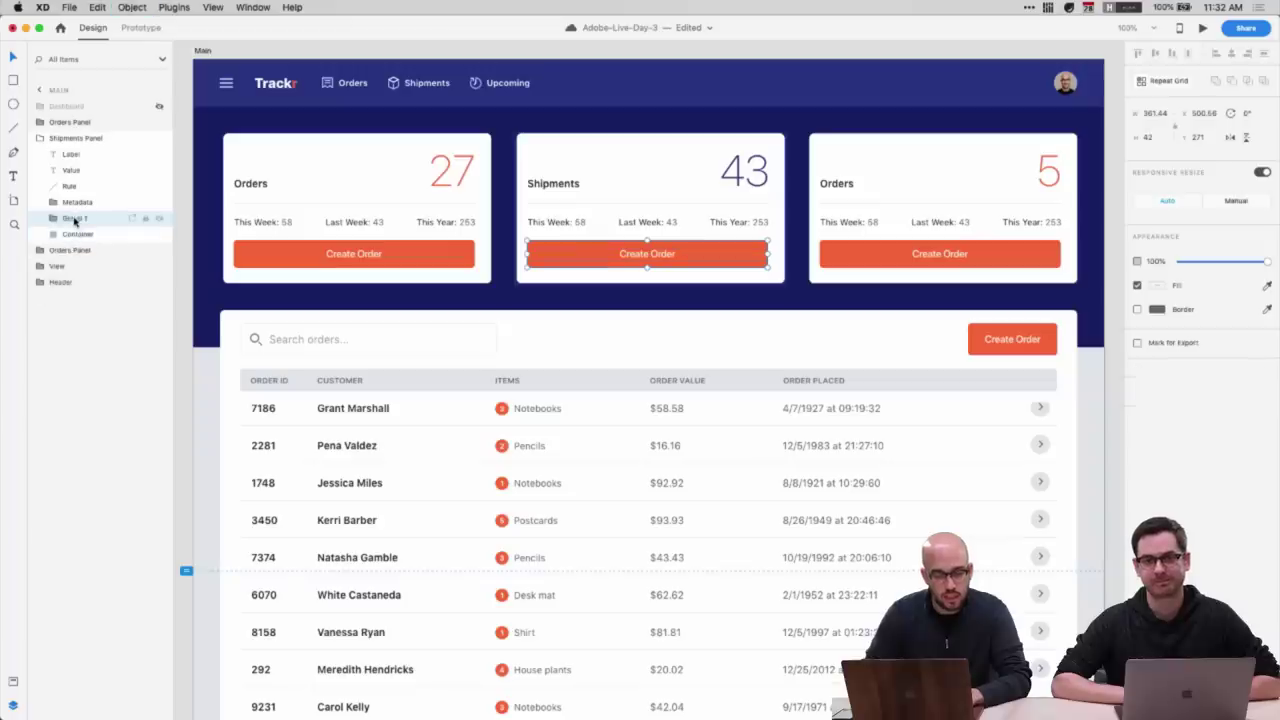
pyautogui.doubleClick(75, 218)
pyautogui.write('Button')
pyautogui.press('Return')
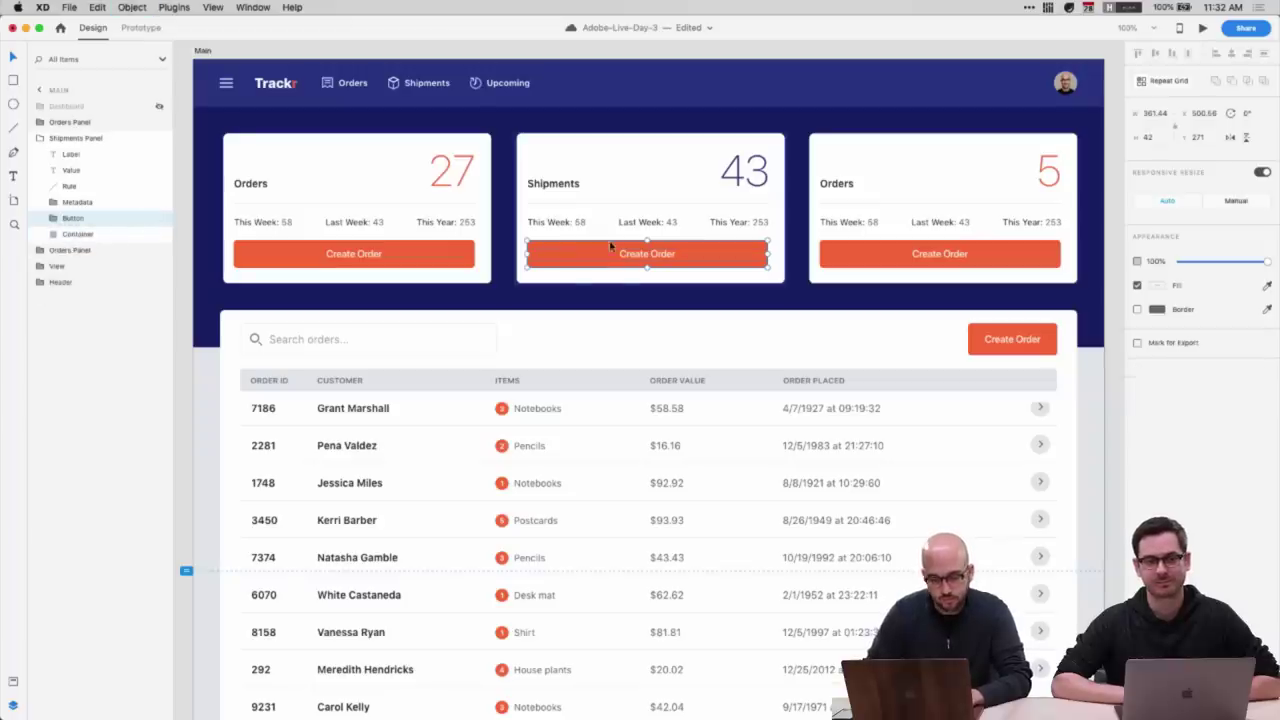
# - Fill the Shipments card's button background with the saved Purple Secondary color
pyautogui.doubleClick(588, 266)
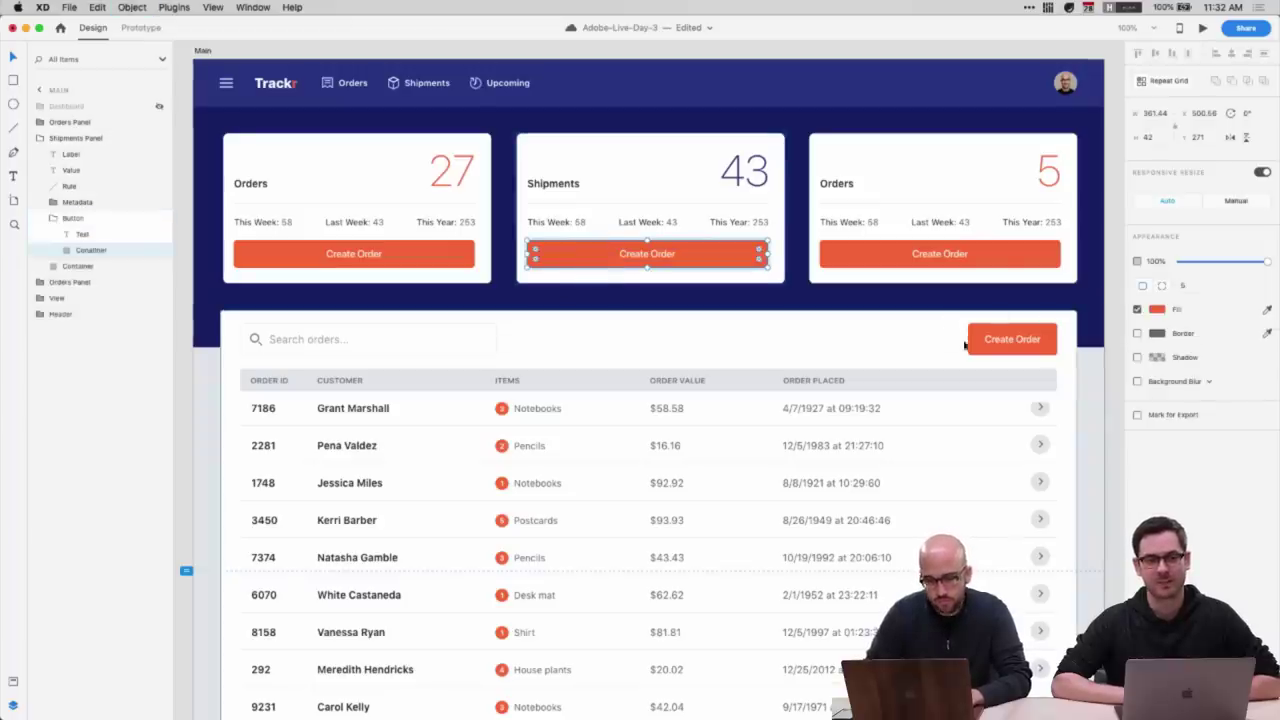
pyautogui.click(13, 682)
pyautogui.click(88, 268)
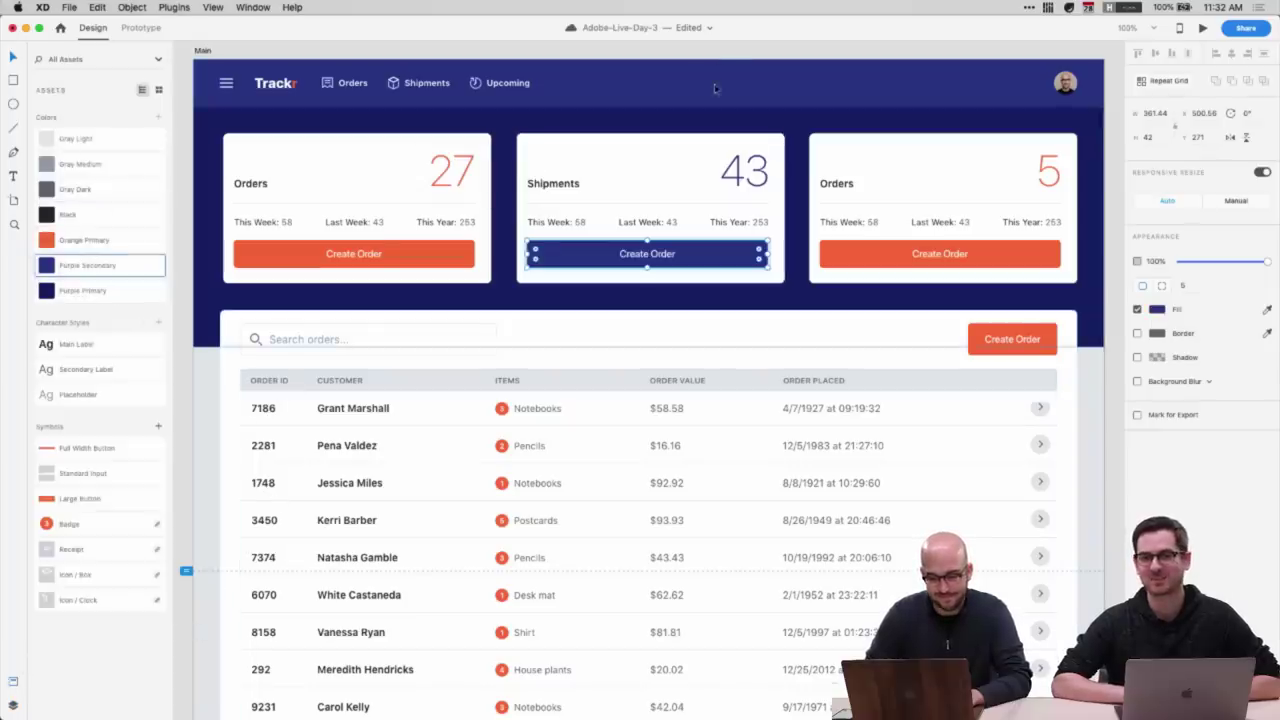
pyautogui.click(709, 53)
pyautogui.hscroll(1, 711, 55)
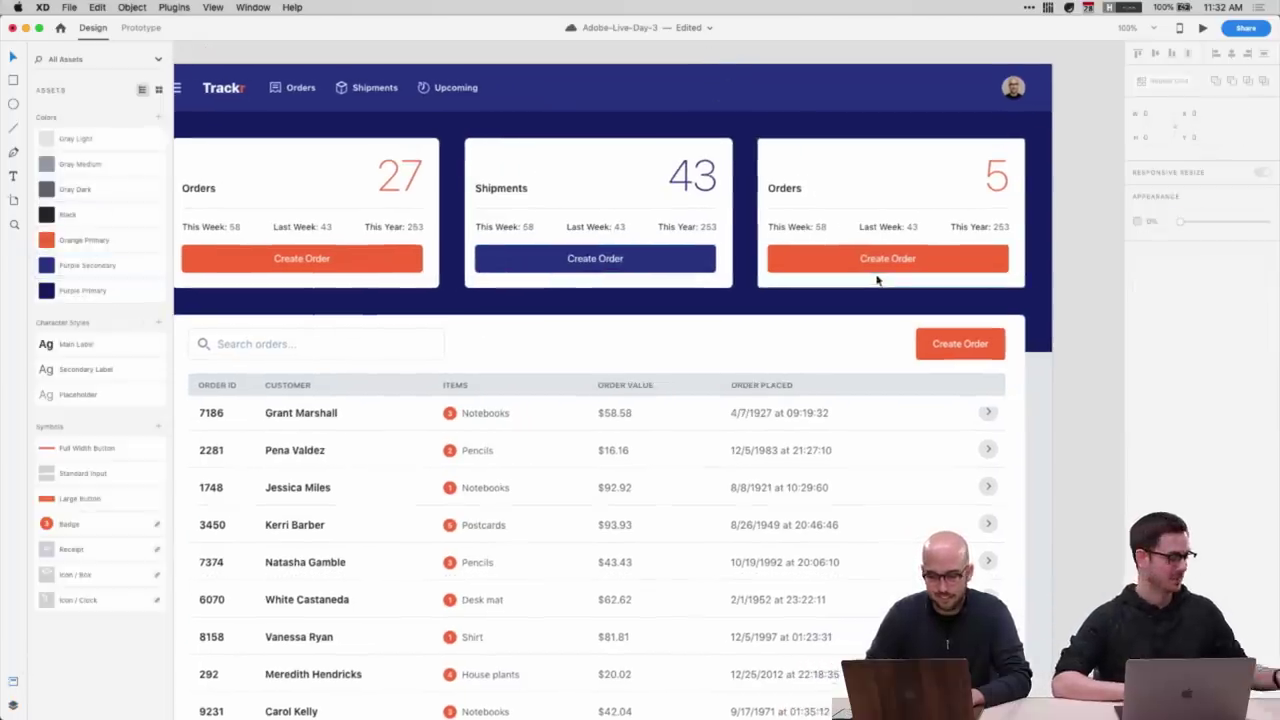
pyautogui.hscroll(-3, 541, 366)
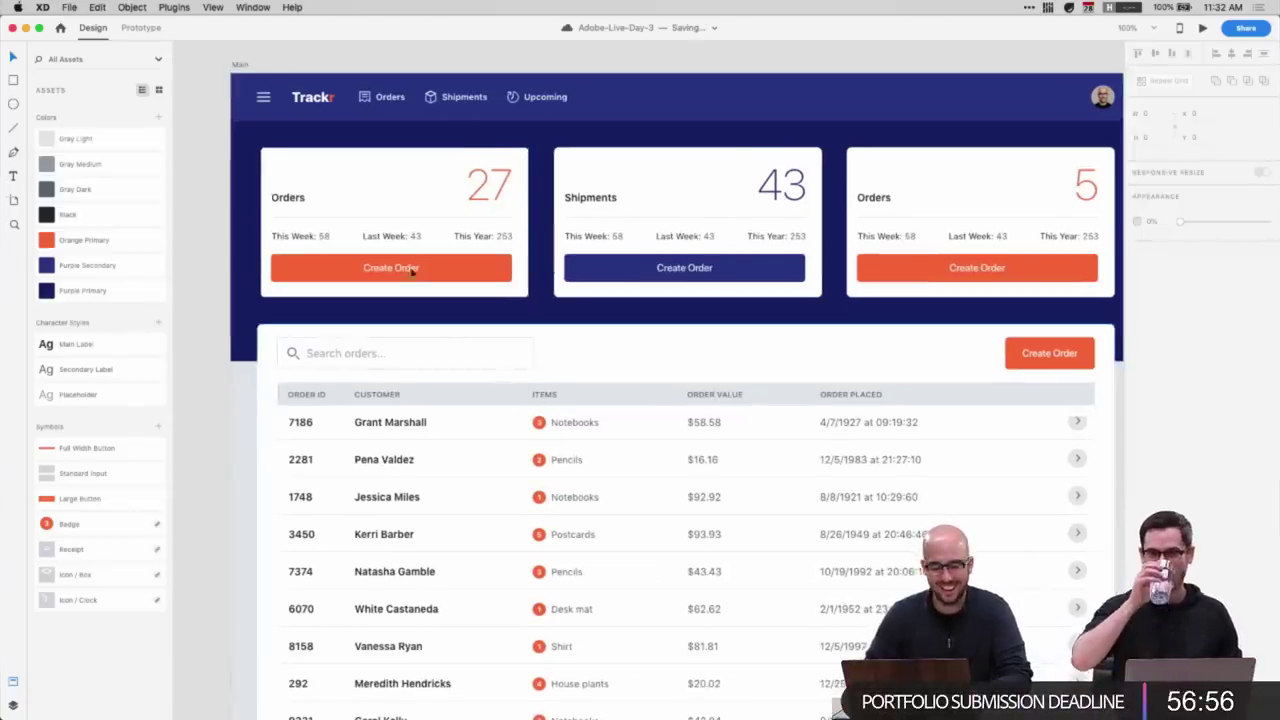
pyautogui.hscroll(3, 969, 264)
pyautogui.doubleClick(498, 208)
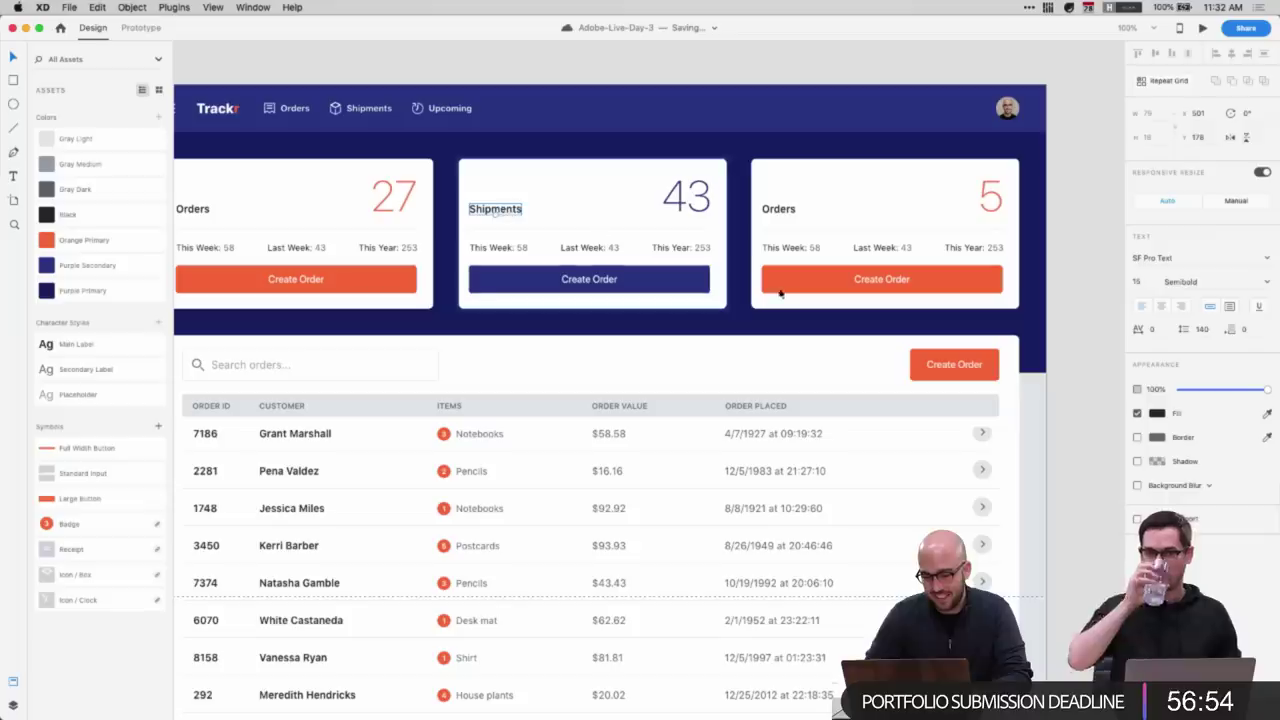
pyautogui.click(549, 56)
pyautogui.hscroll(-3, 545, 62)
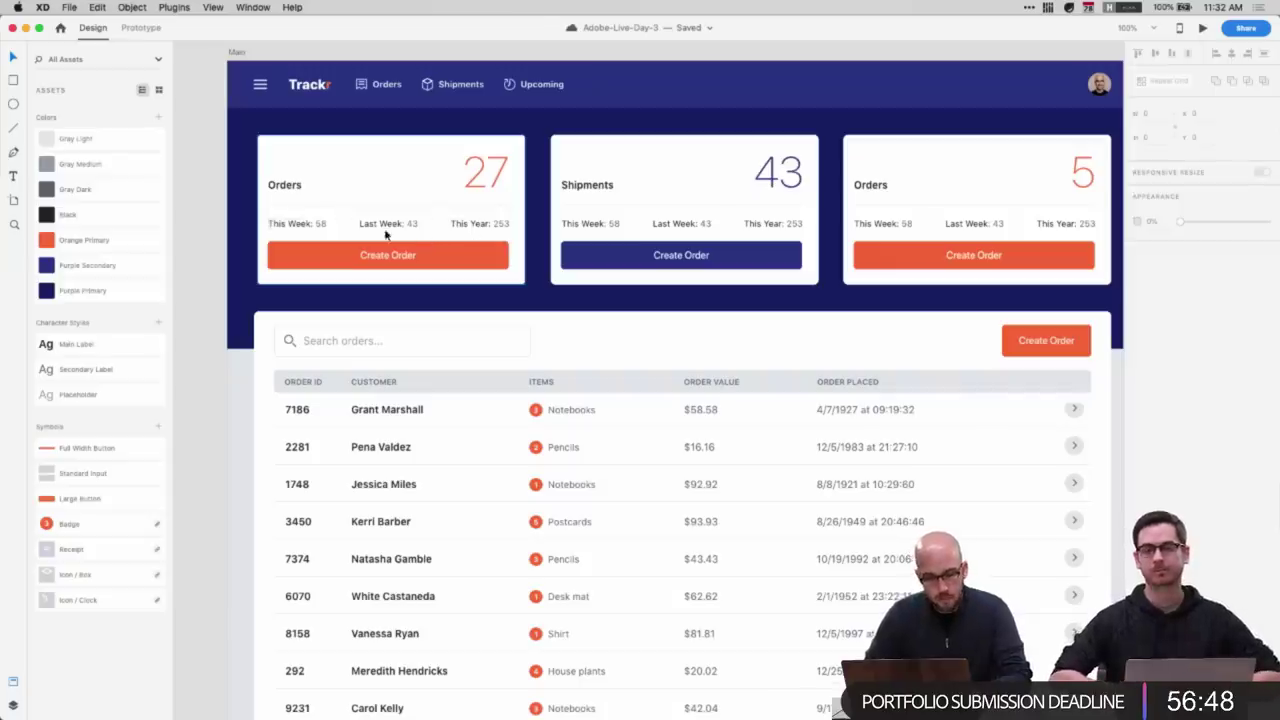
pyautogui.click(297, 178)
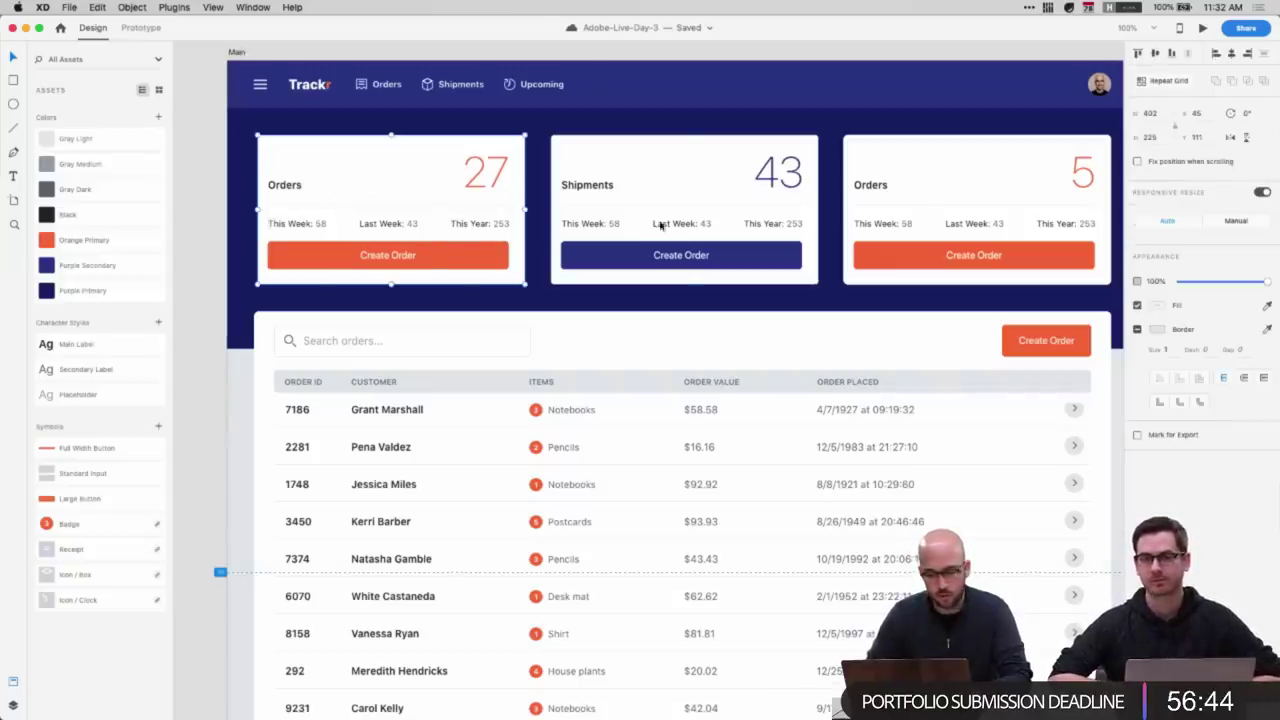
pyautogui.click(720, 190)
pyautogui.hscroll(3, 788, 270)
pyautogui.hscroll(2, 788, 270)
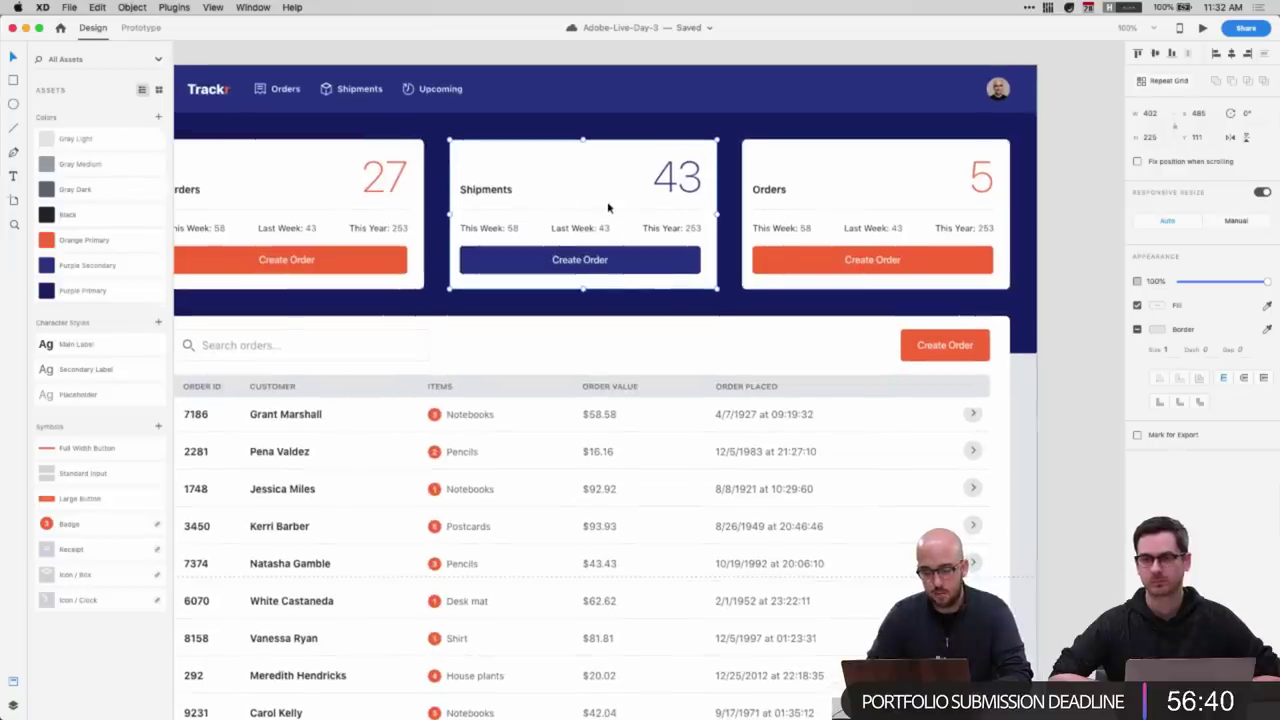
# - Recolor the third card's large value with the saved Gray Dark color
pyautogui.doubleClick(984, 181)
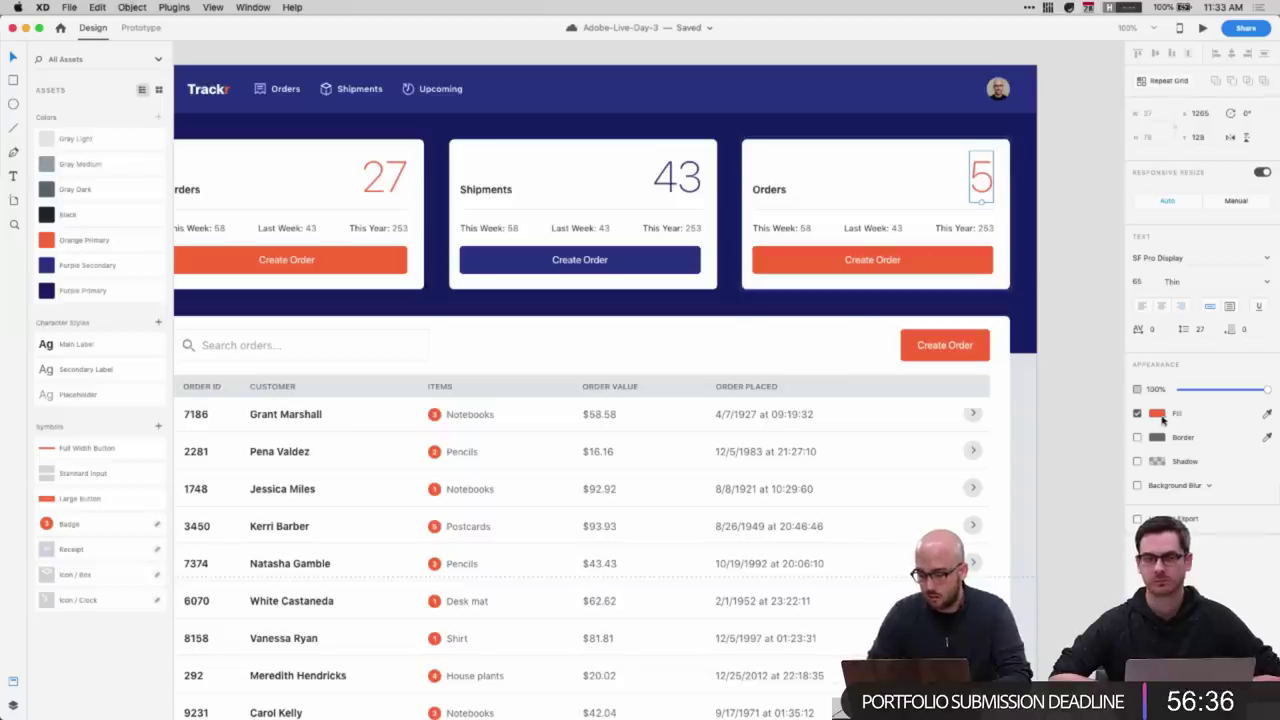
pyautogui.click(72, 164)
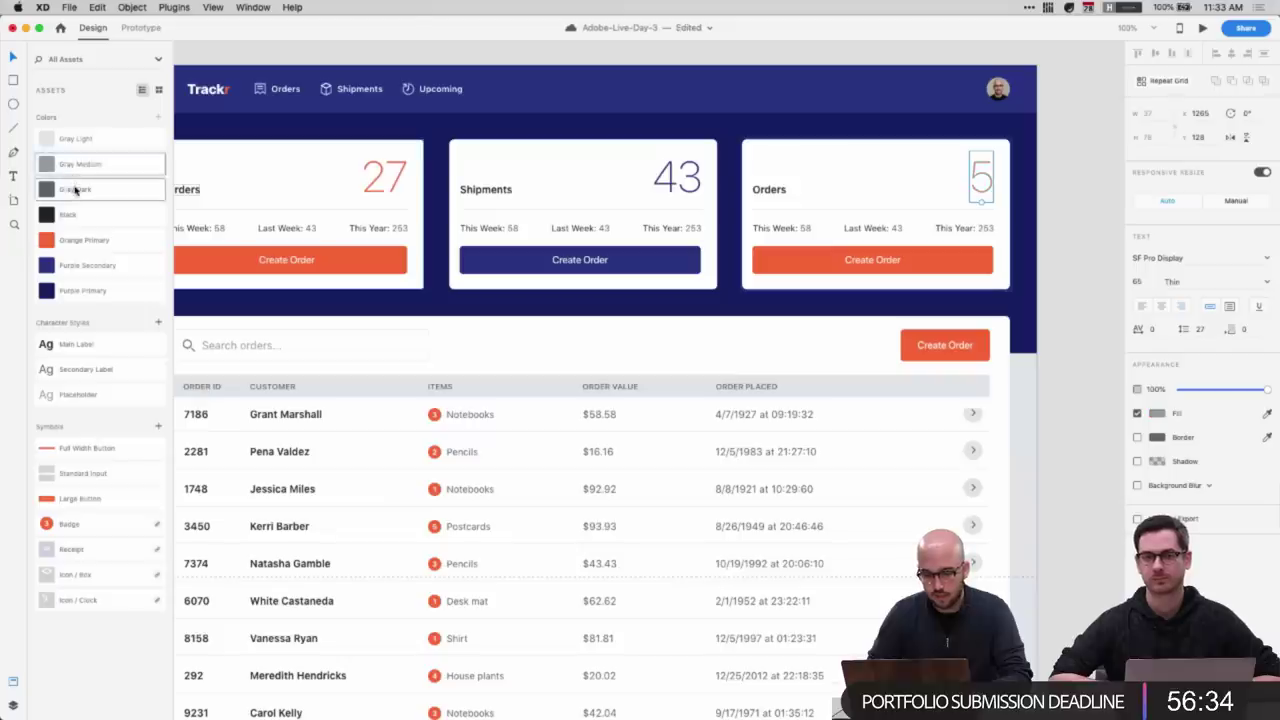
pyautogui.click(75, 190)
# - Change the third card's label to Upcoming and color it with the saved Gray Dark
pyautogui.click(771, 192)
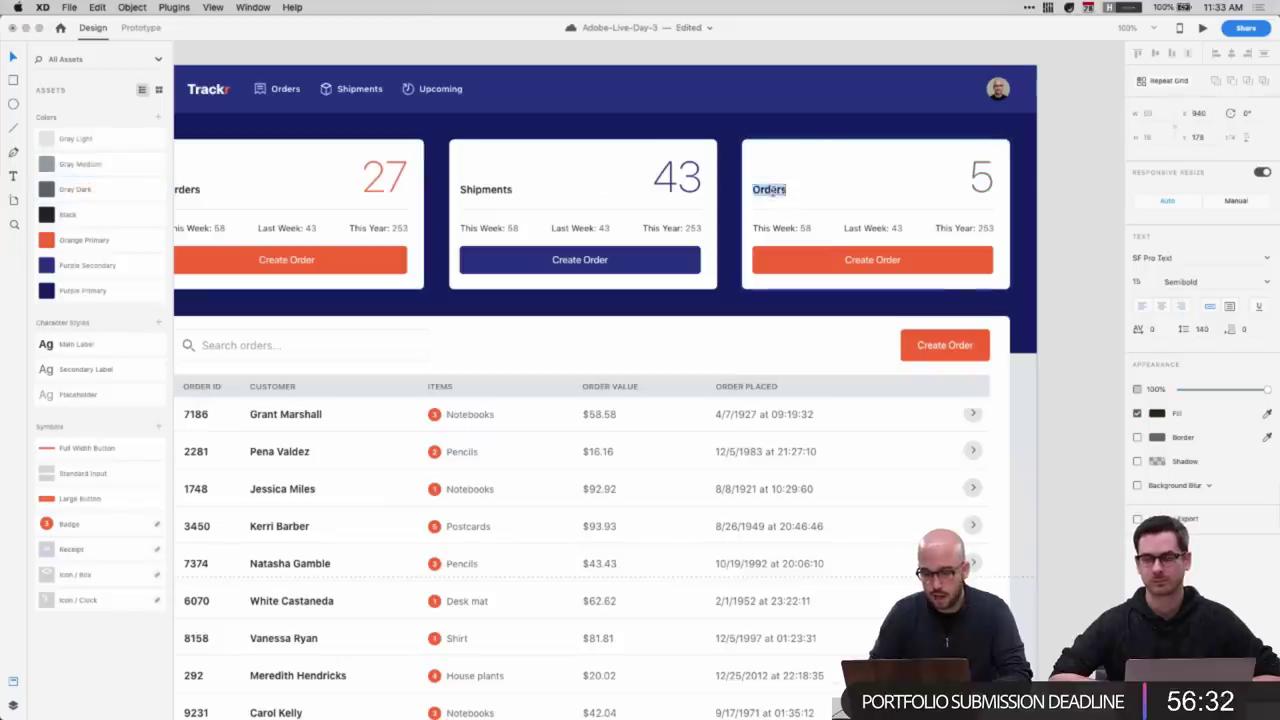
pyautogui.write('Upcomin')
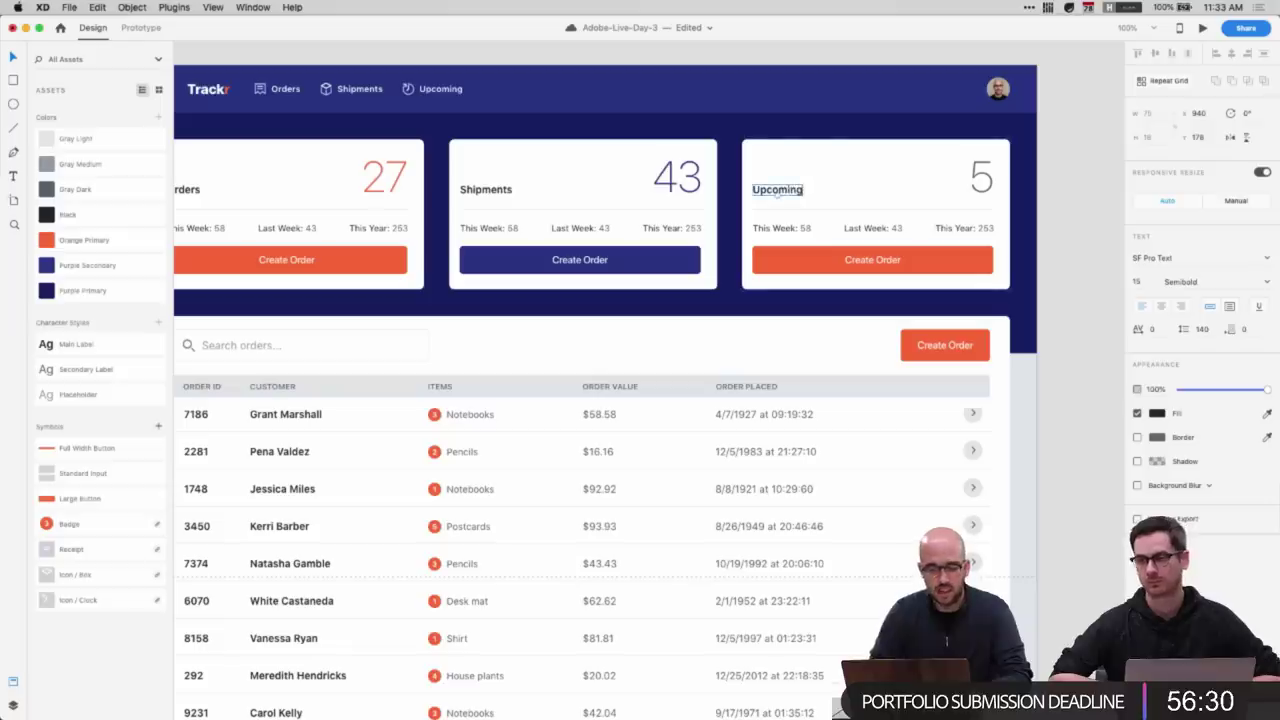
pyautogui.write('g')
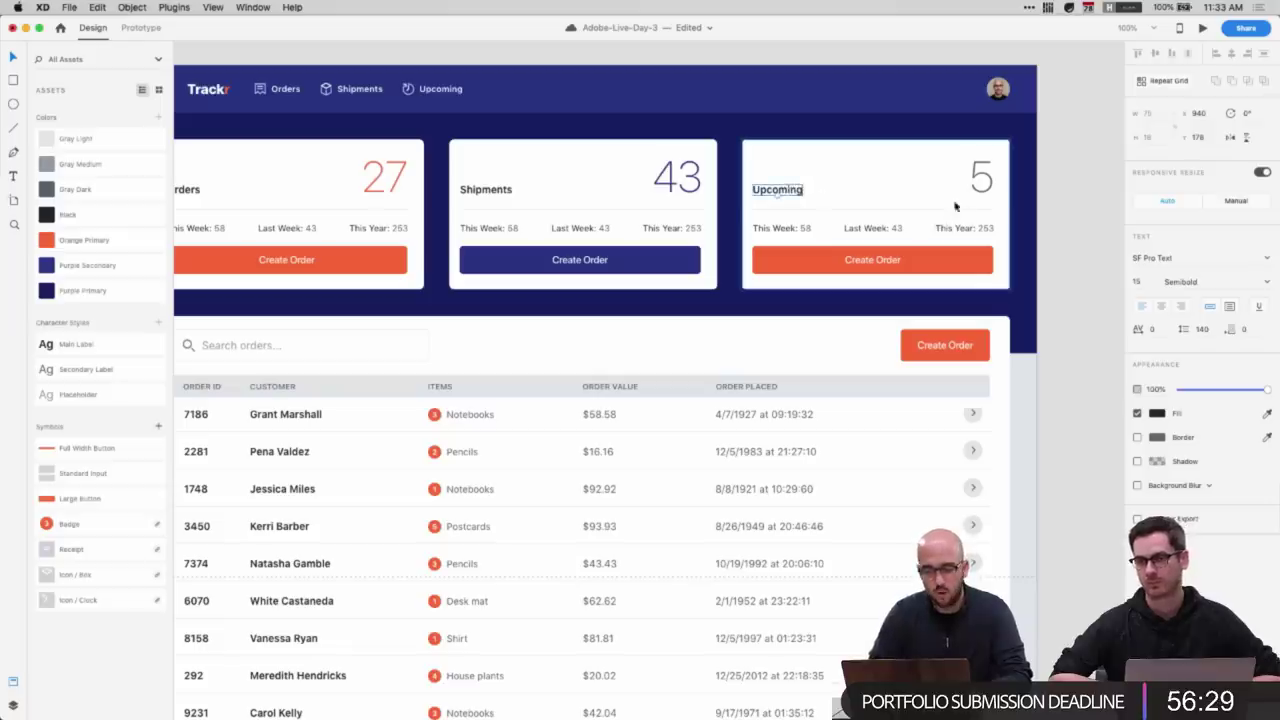
pyautogui.click(68, 170)
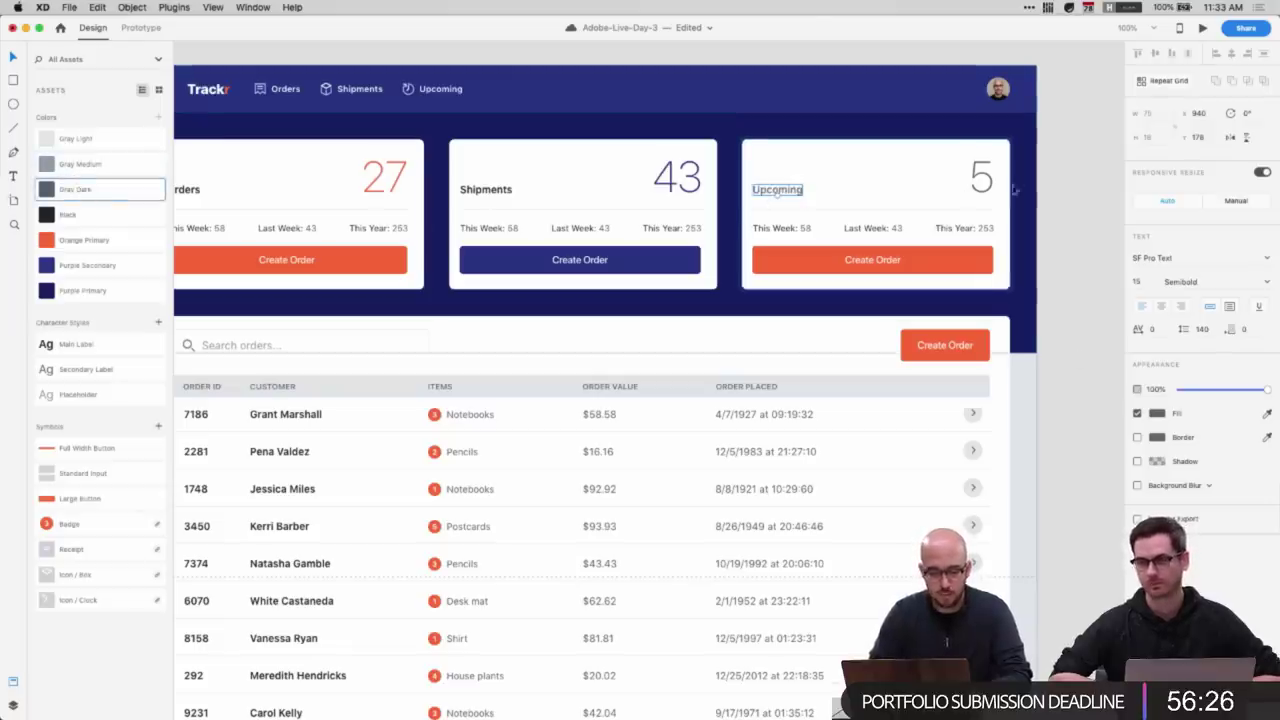
pyautogui.click(979, 177)
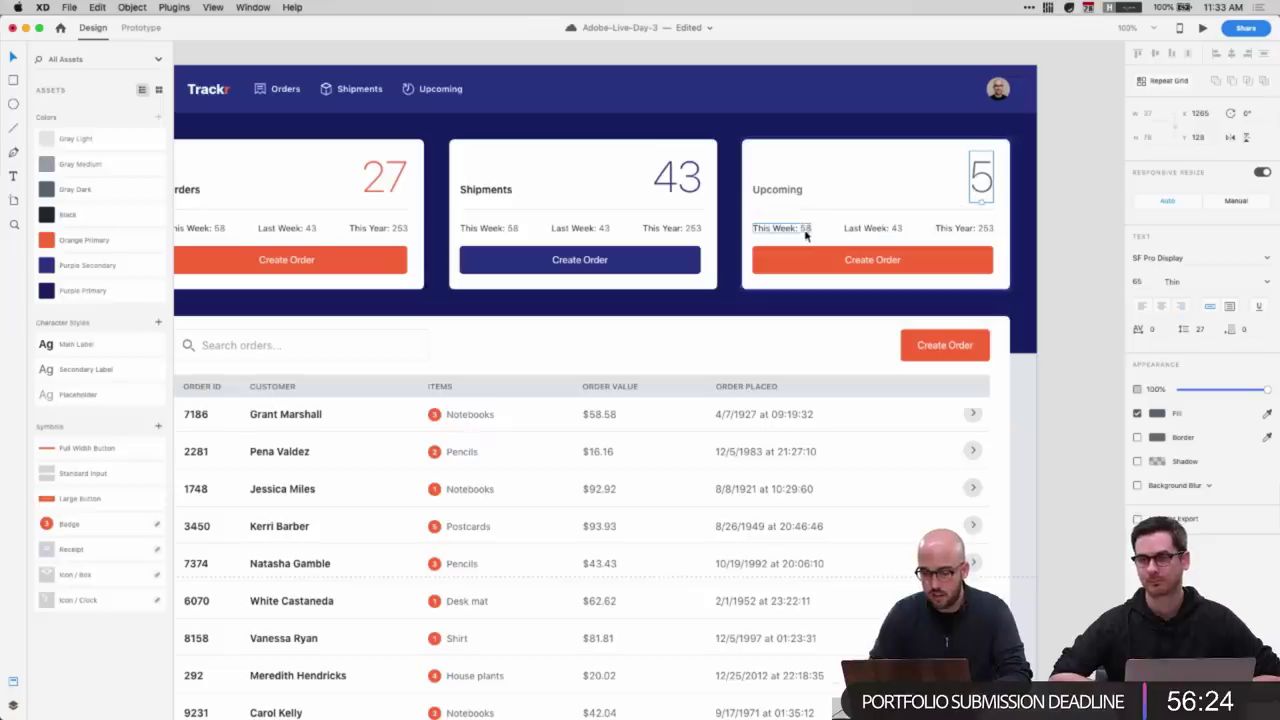
# - Try to restyle the Upcoming card's linked button with a white fill, a border and the saved Gray Dark color
pyautogui.click(925, 268)
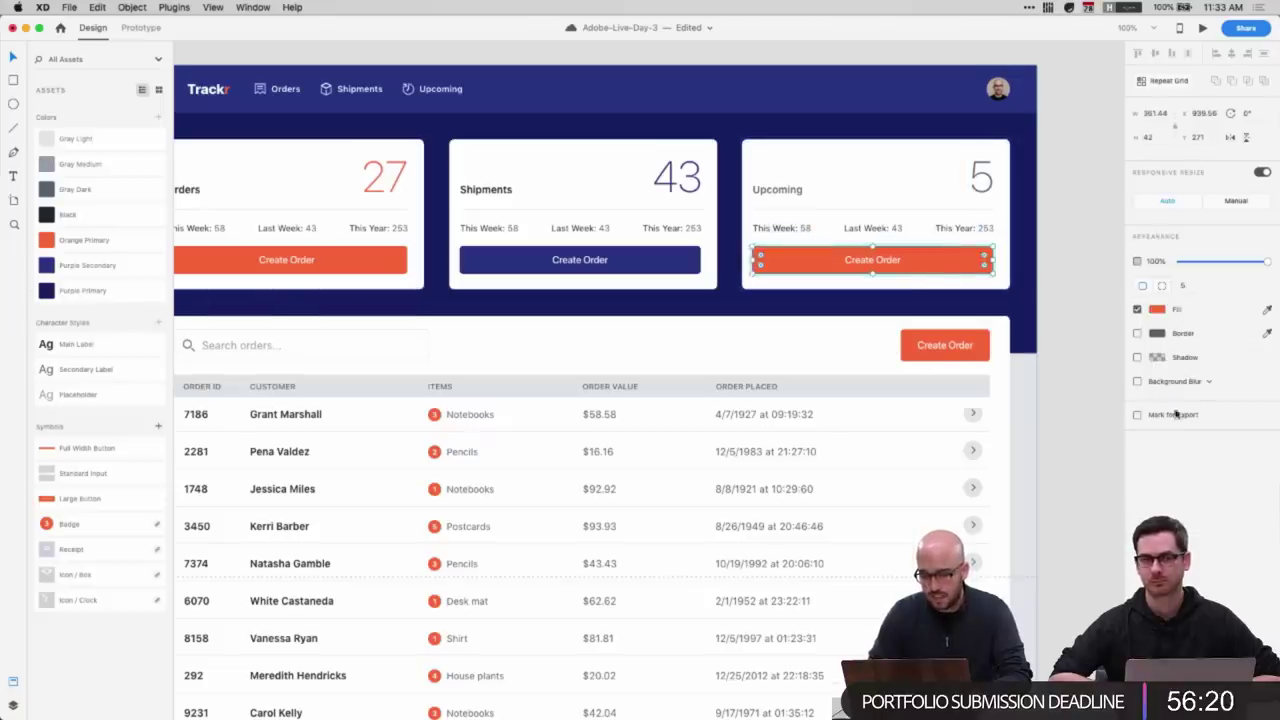
pyautogui.press('i')
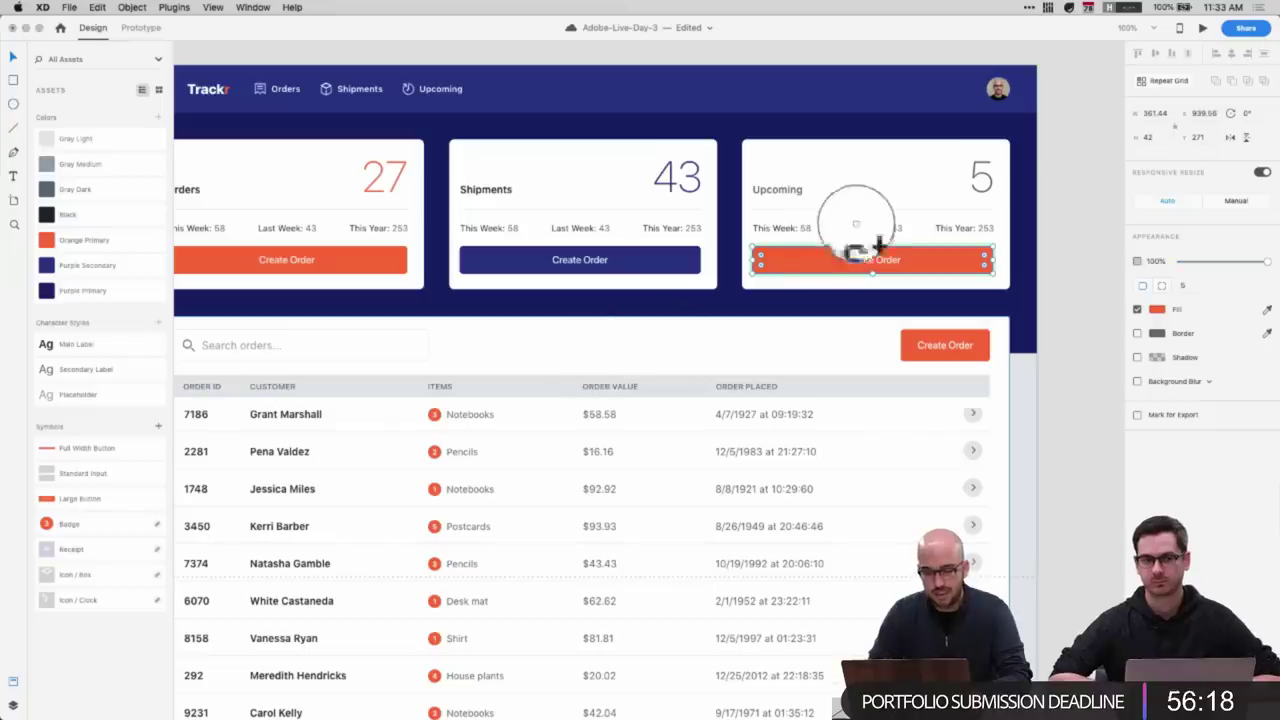
pyautogui.click(871, 201)
pyautogui.click(1137, 333)
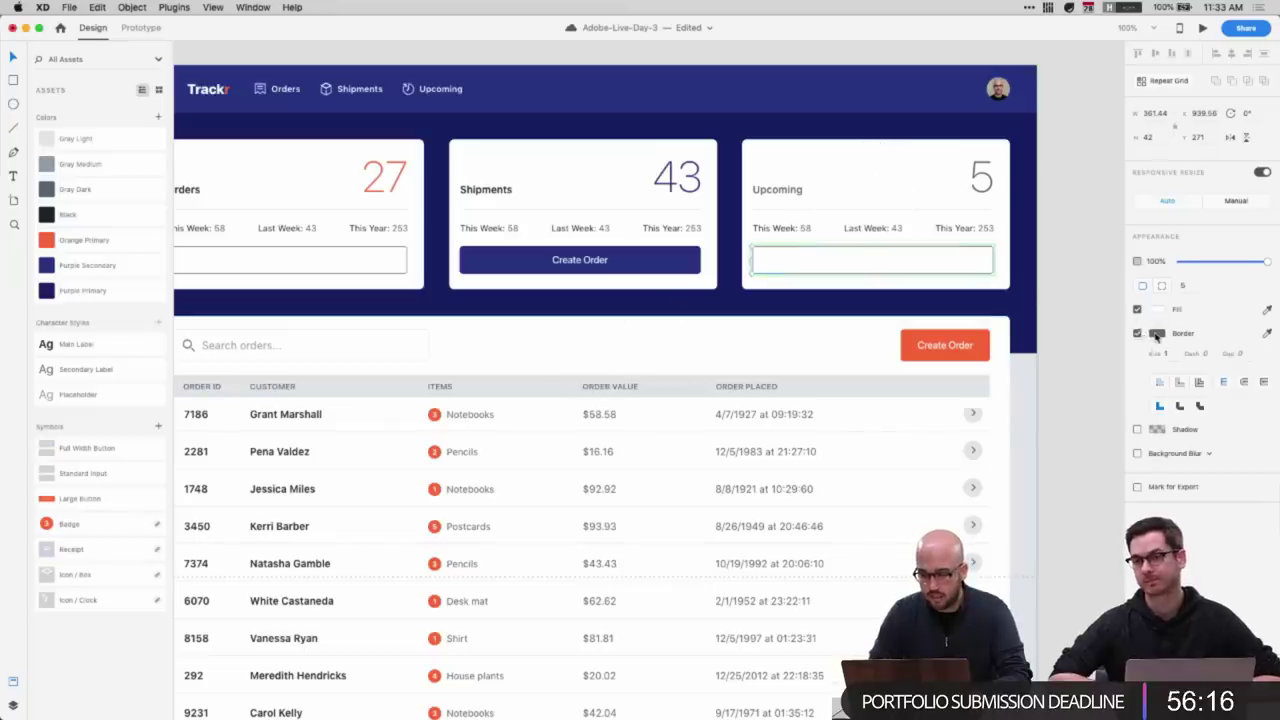
pyautogui.click(1157, 333)
pyautogui.click(77, 193)
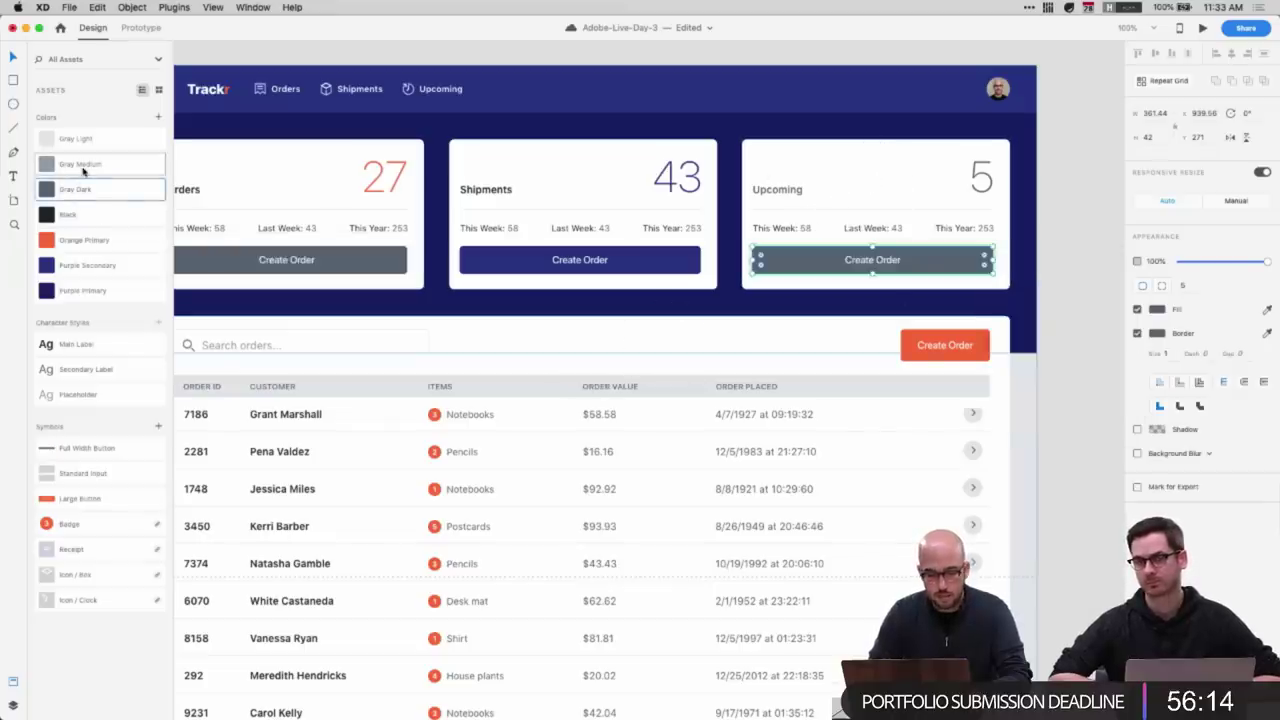
# - Undo the fill and border changes made to the linked full-width buttons
pyautogui.press('super+z')
pyautogui.press('super+z')
pyautogui.press('super+z')
pyautogui.press('super+z')
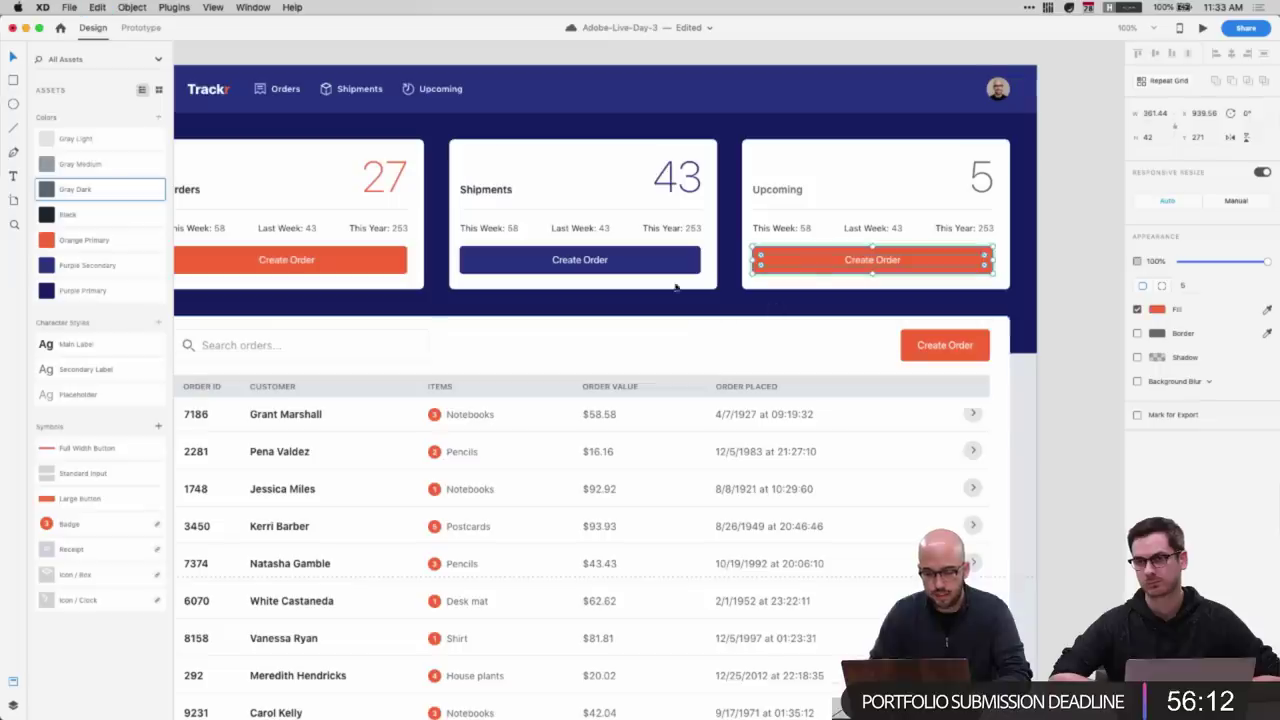
# - Detach the Upcoming card's button from its symbol as a regular group and name that group Full Width Button
pyautogui.click(12, 706)
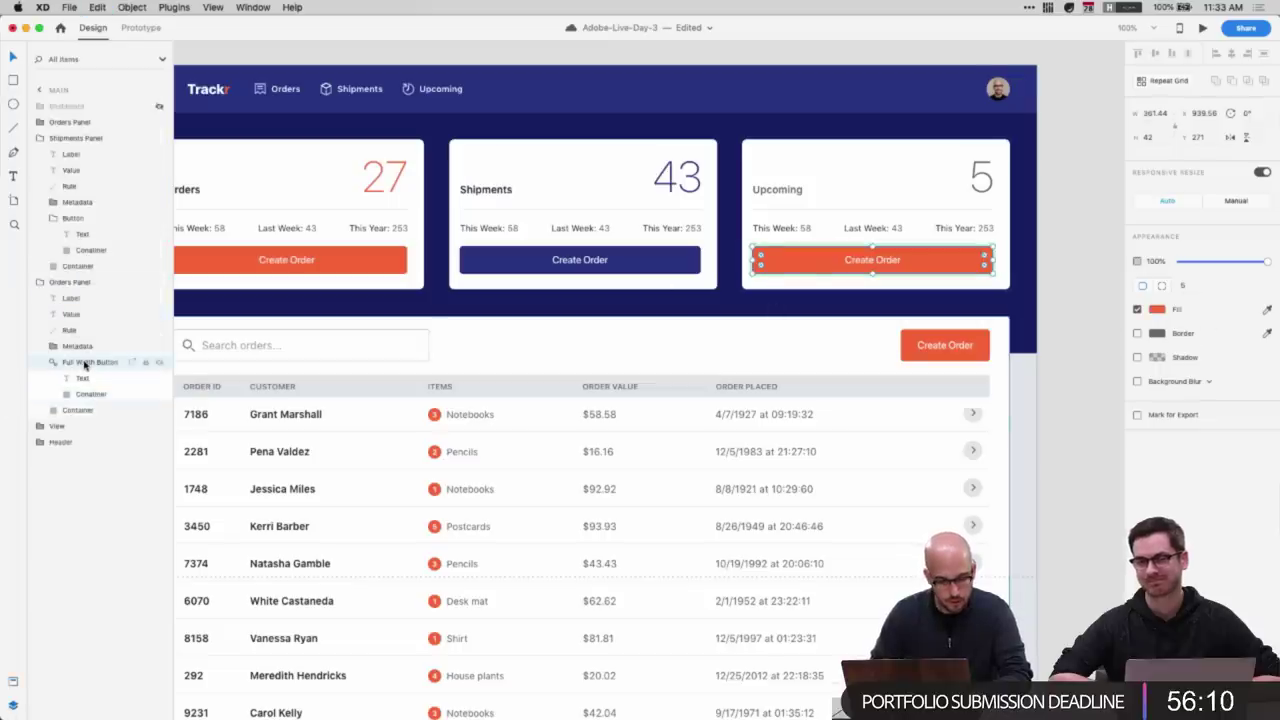
pyautogui.click(84, 363)
pyautogui.press('super+g')
pyautogui.doubleClick(75, 363)
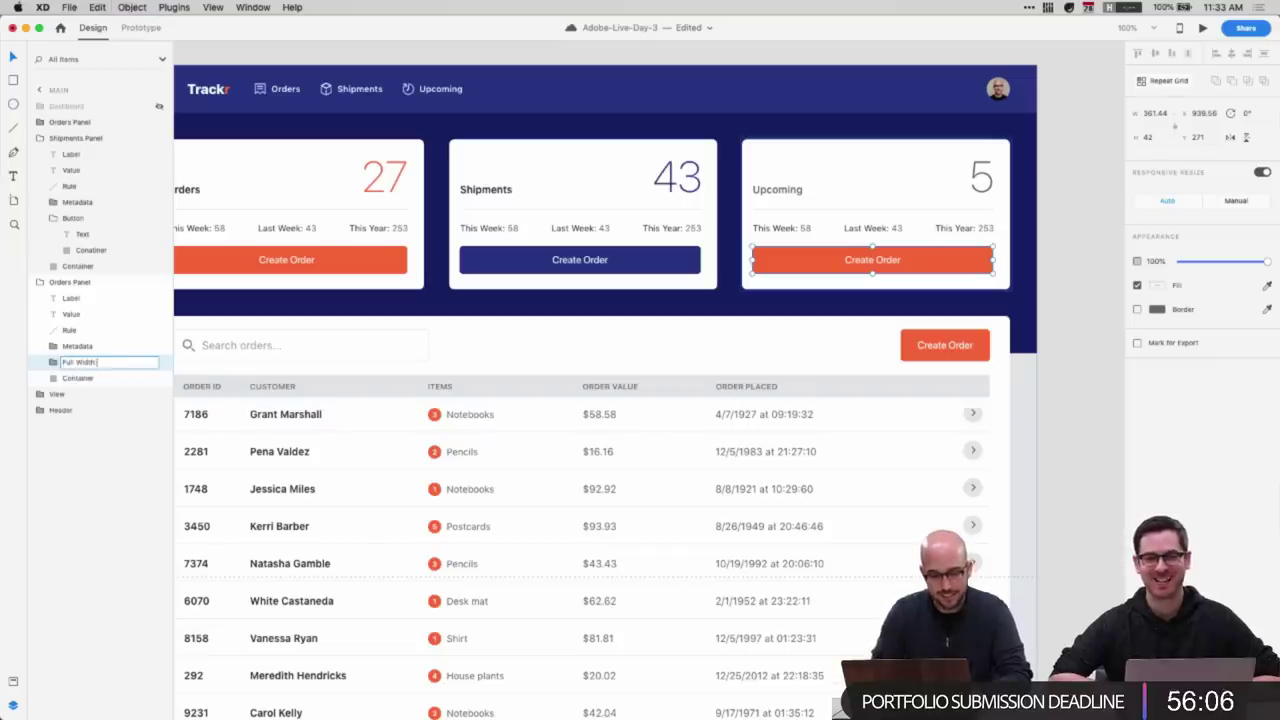
pyautogui.write('Full Width Button')
pyautogui.press('Return')
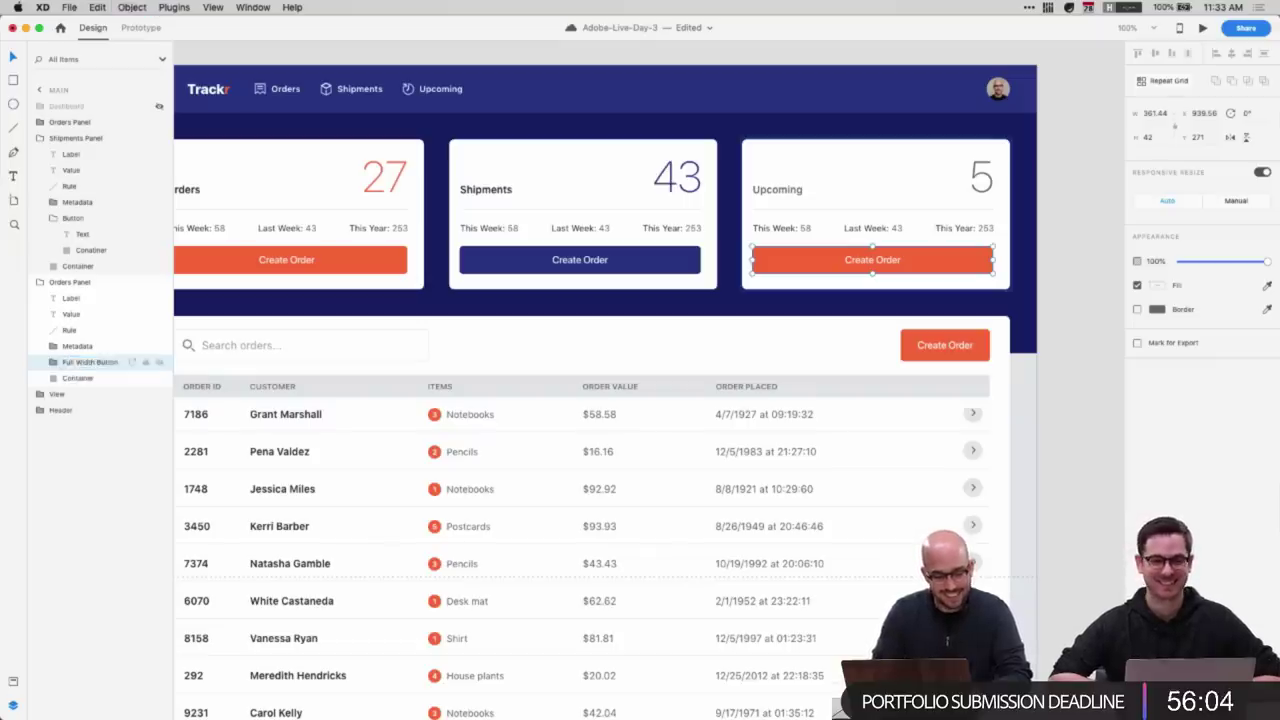
# - Set the Upcoming button container's fill to white (#FFFFFF) and enable its border
pyautogui.click(54, 362)
pyautogui.click(77, 397)
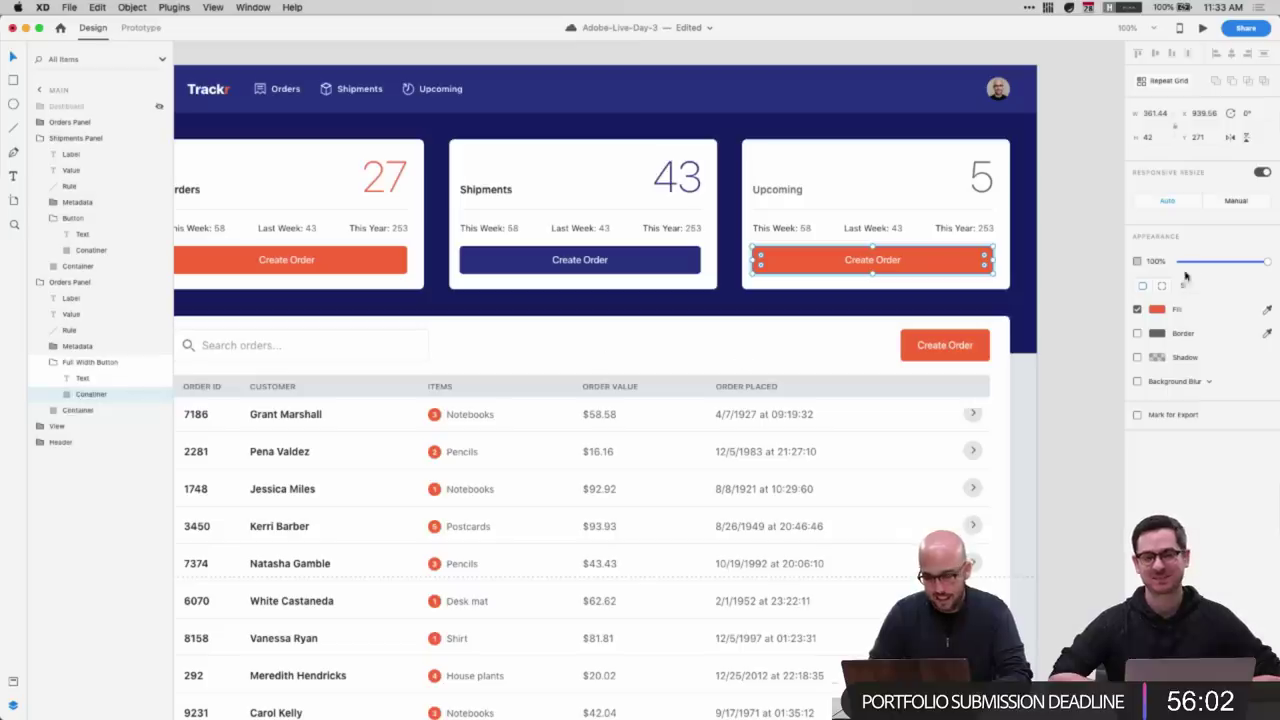
pyautogui.click(1155, 312)
pyautogui.write('fff')
pyautogui.press('Return')
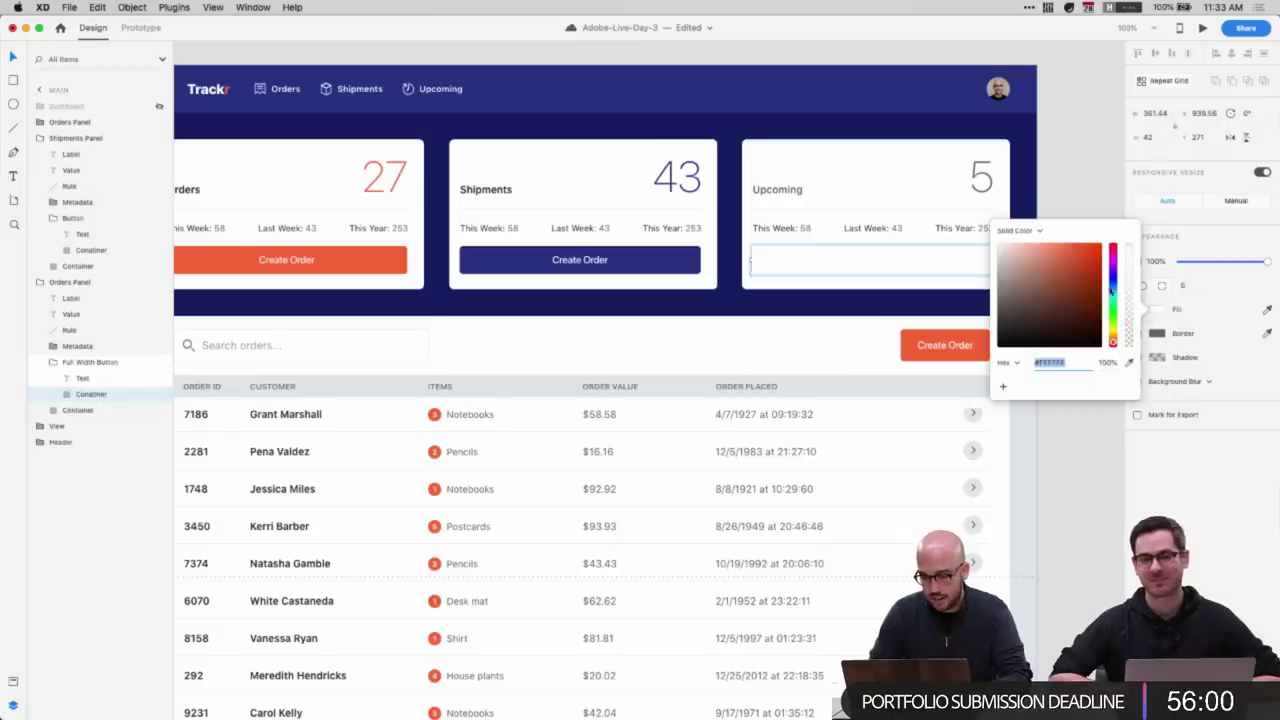
pyautogui.click(1156, 335)
pyautogui.click(1141, 337)
pyautogui.click(1140, 336)
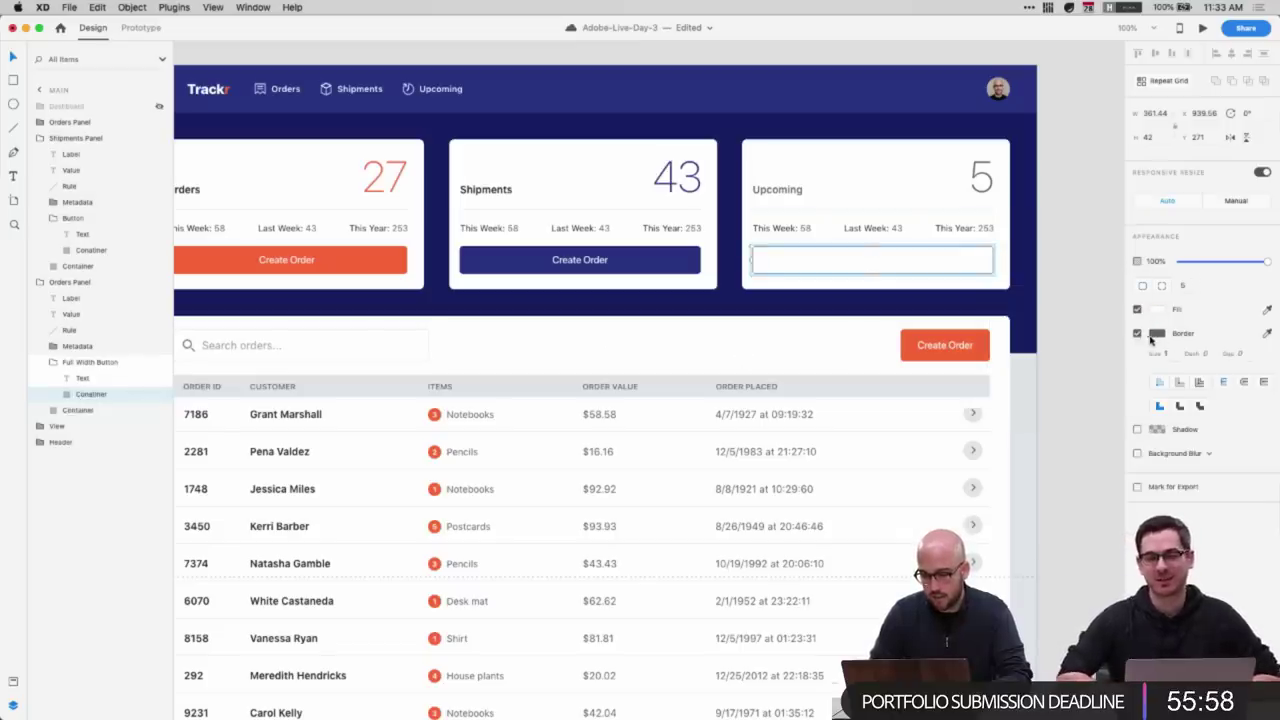
# - Color the Upcoming button's border by sampling the light gray of the card's divider line
pyautogui.hscroll(3, 877, 206)
pyautogui.scroll(2, 877, 206)
pyautogui.press('super+equal')
pyautogui.press('super+equal')
pyautogui.press('super+equal')
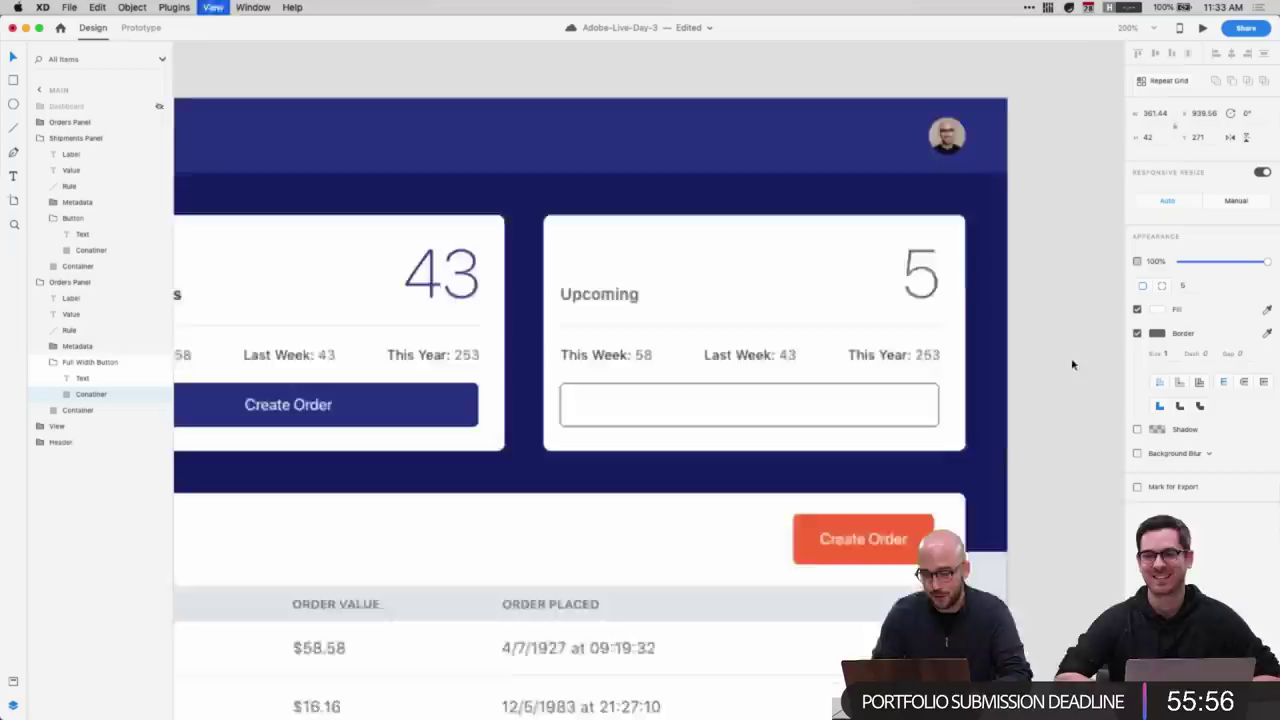
pyautogui.hscroll(2, 1073, 364)
pyautogui.scroll(1, 1073, 364)
pyautogui.click(1156, 334)
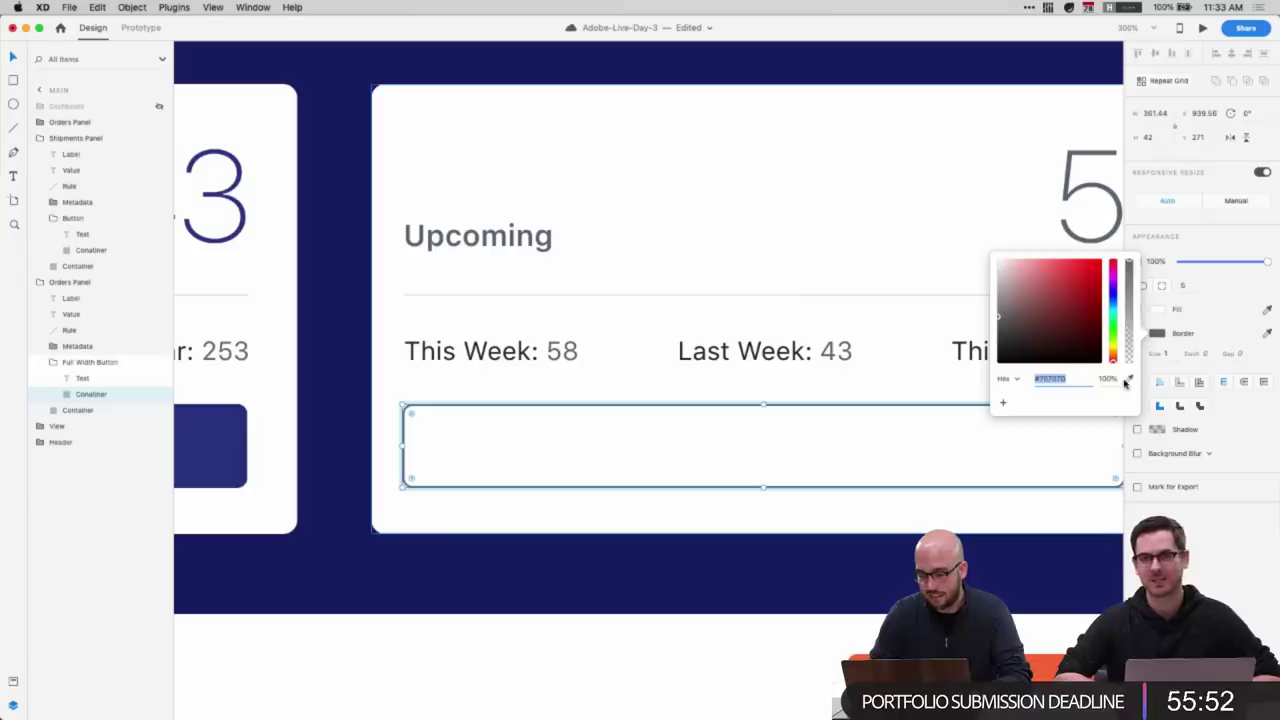
pyautogui.click(1129, 379)
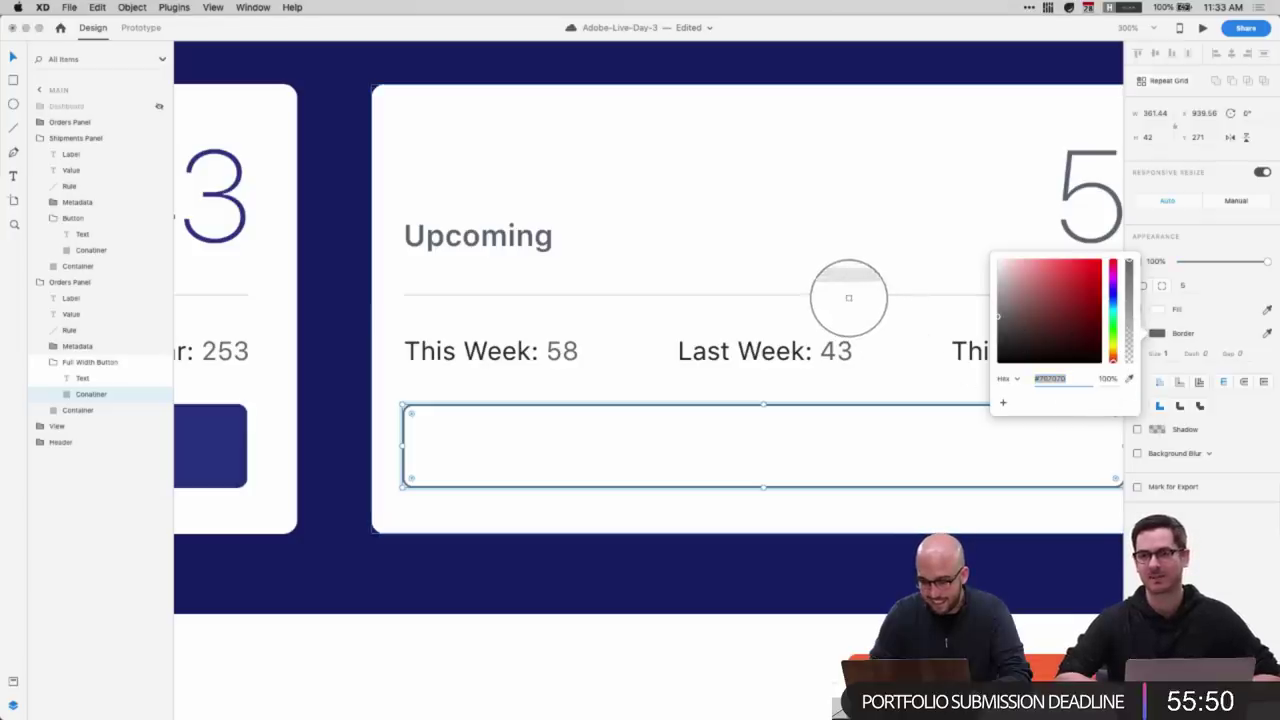
pyautogui.click(848, 297)
pyautogui.click(820, 506)
# - Color the Upcoming card's button text with the saved Orange Primary color
pyautogui.press('super+1')
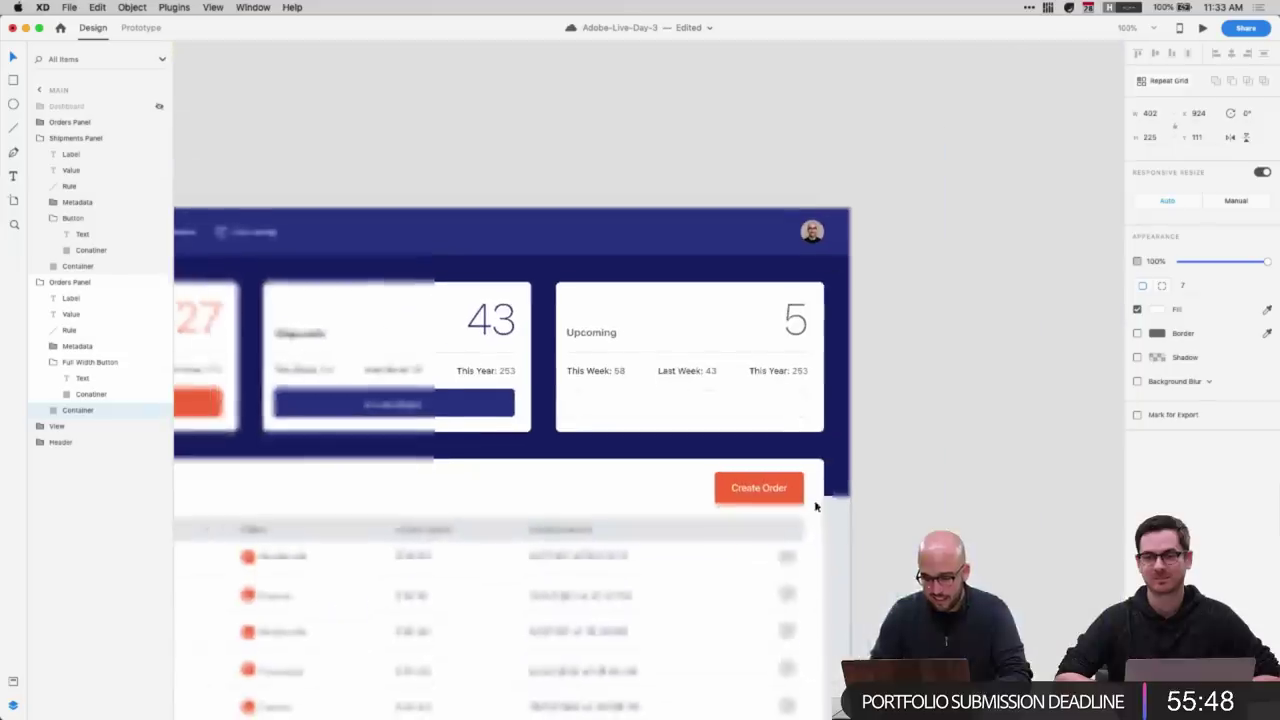
pyautogui.doubleClick(691, 405)
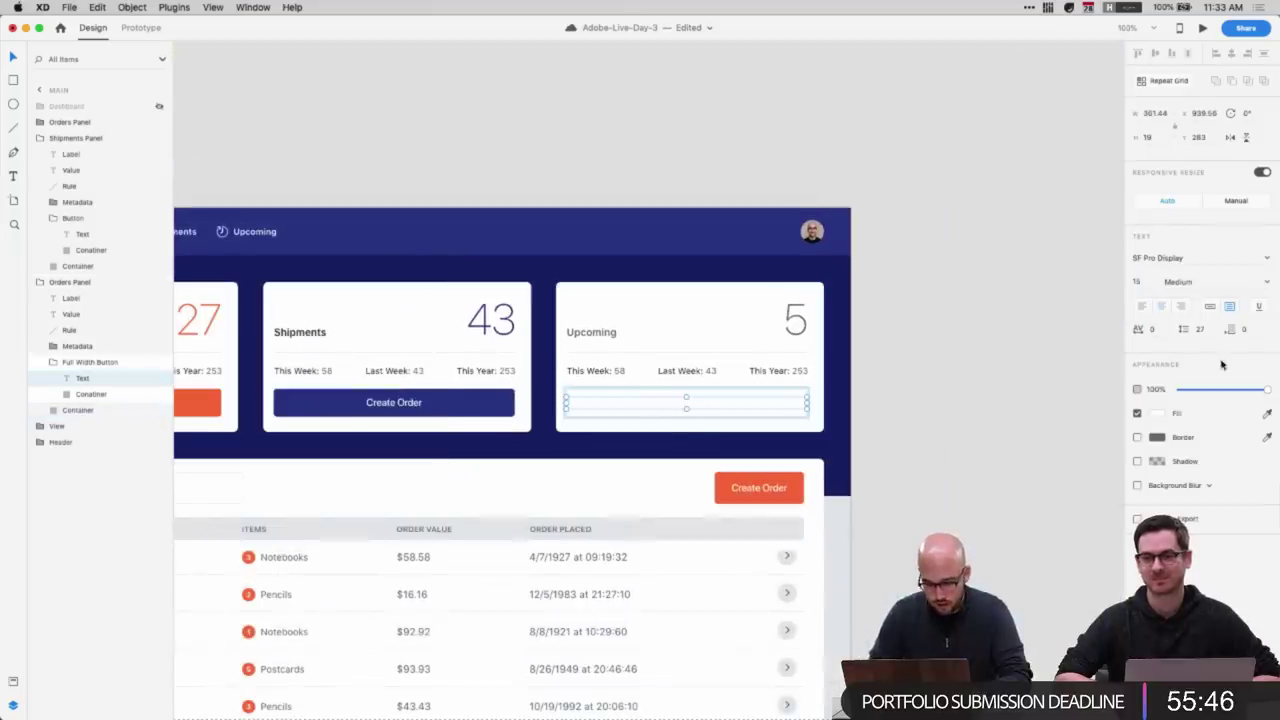
pyautogui.hscroll(-3, 711, 403)
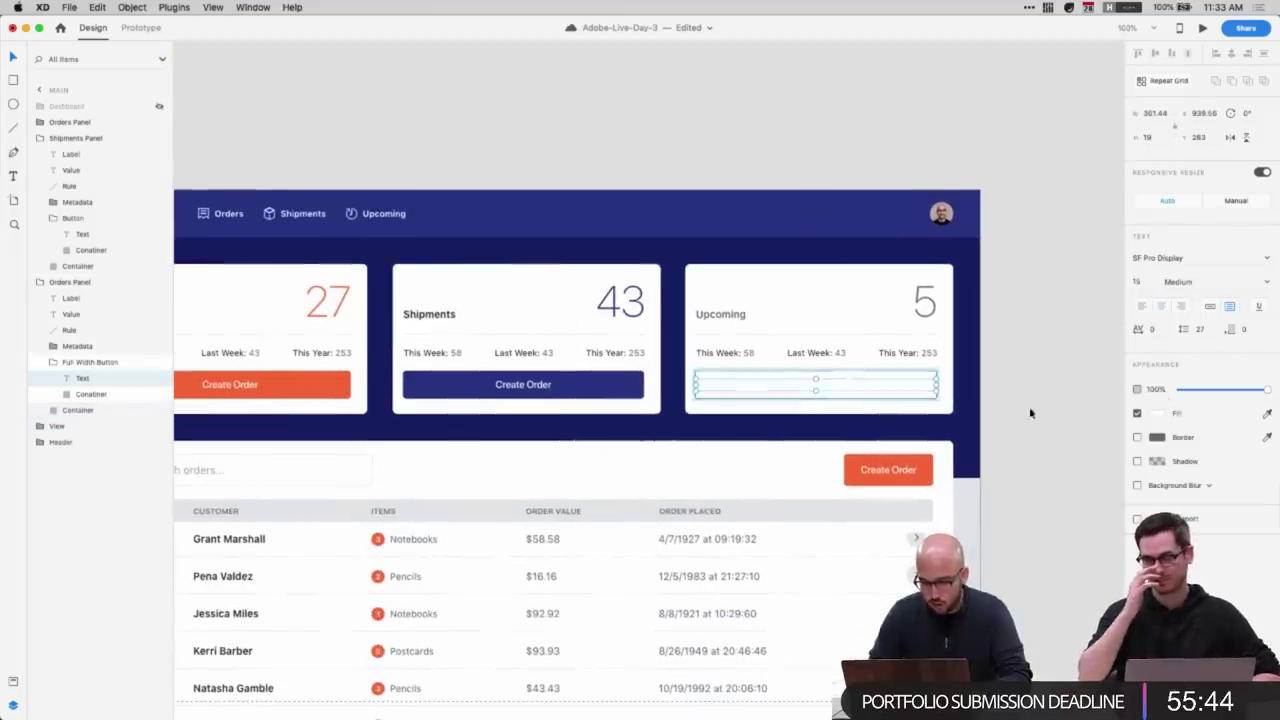
pyautogui.click(1157, 414)
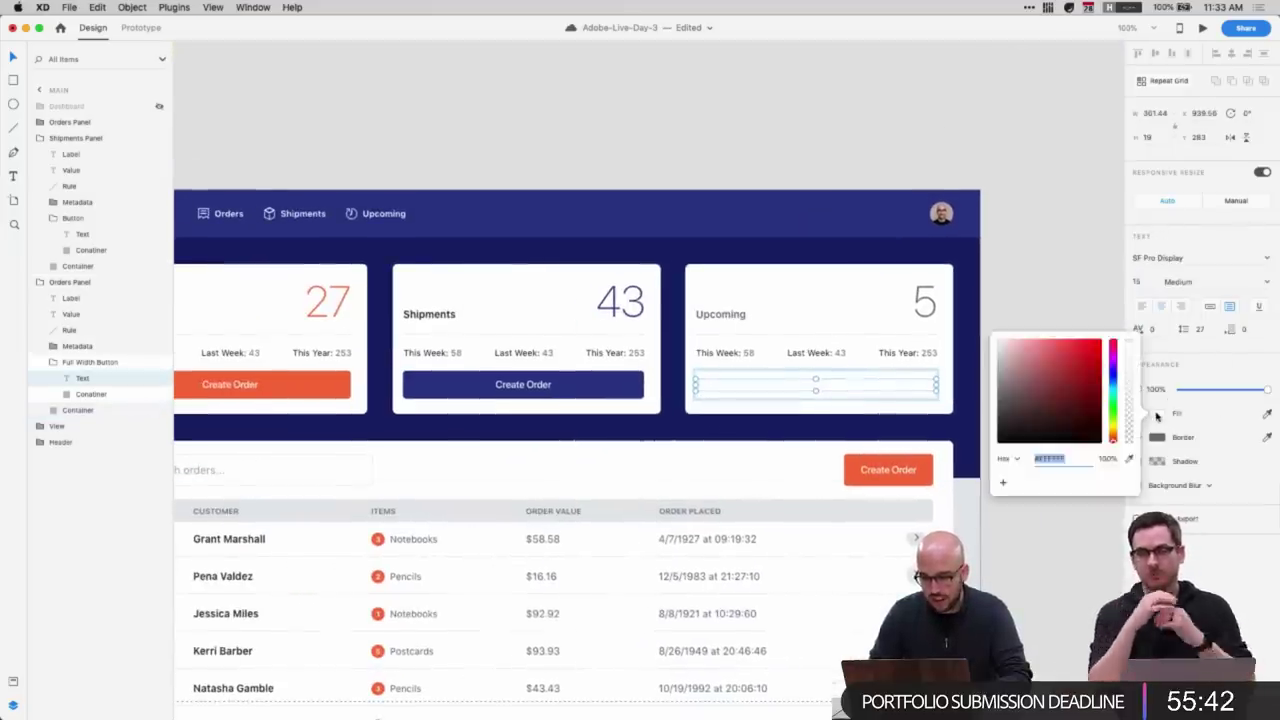
pyautogui.click(1157, 415)
pyautogui.click(13, 686)
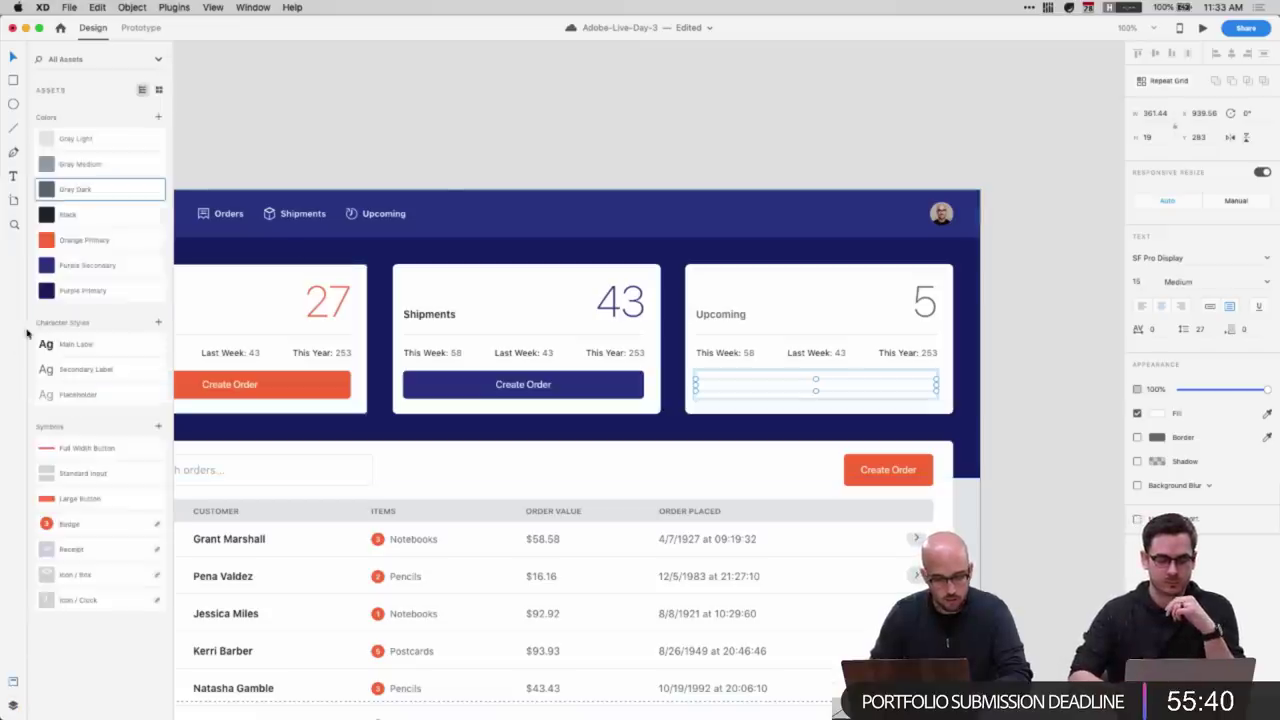
pyautogui.click(443, 114)
pyautogui.hscroll(-2, 441, 113)
pyautogui.scroll(-2, 441, 113)
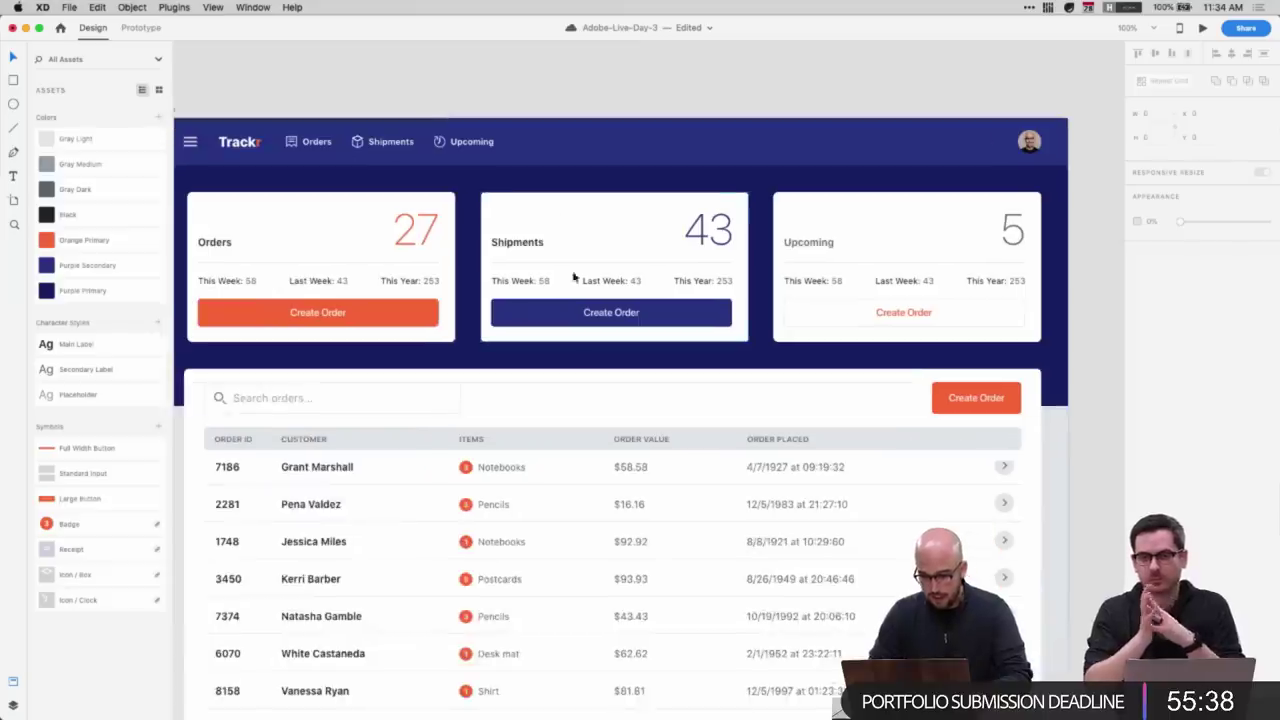
# - Try a brighter orange and a green for the shared Orange Primary color, and undo the edits
pyautogui.rightClick(86, 241)
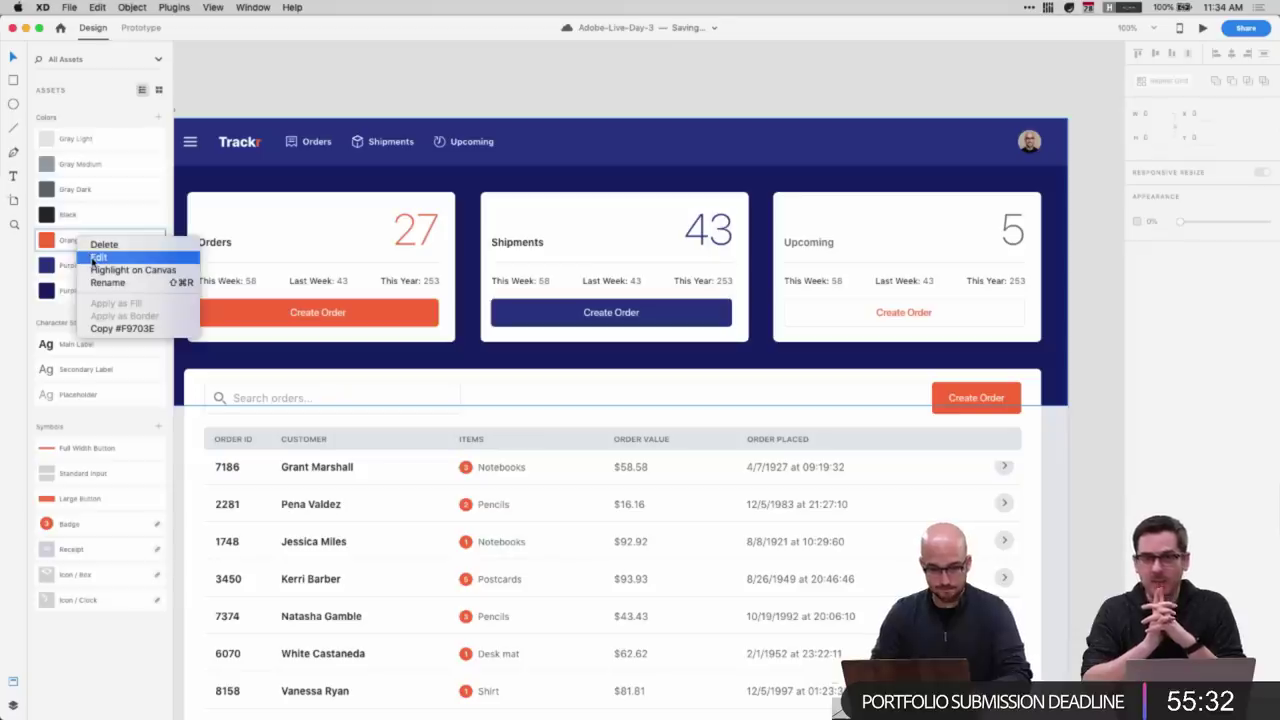
pyautogui.click(98, 258)
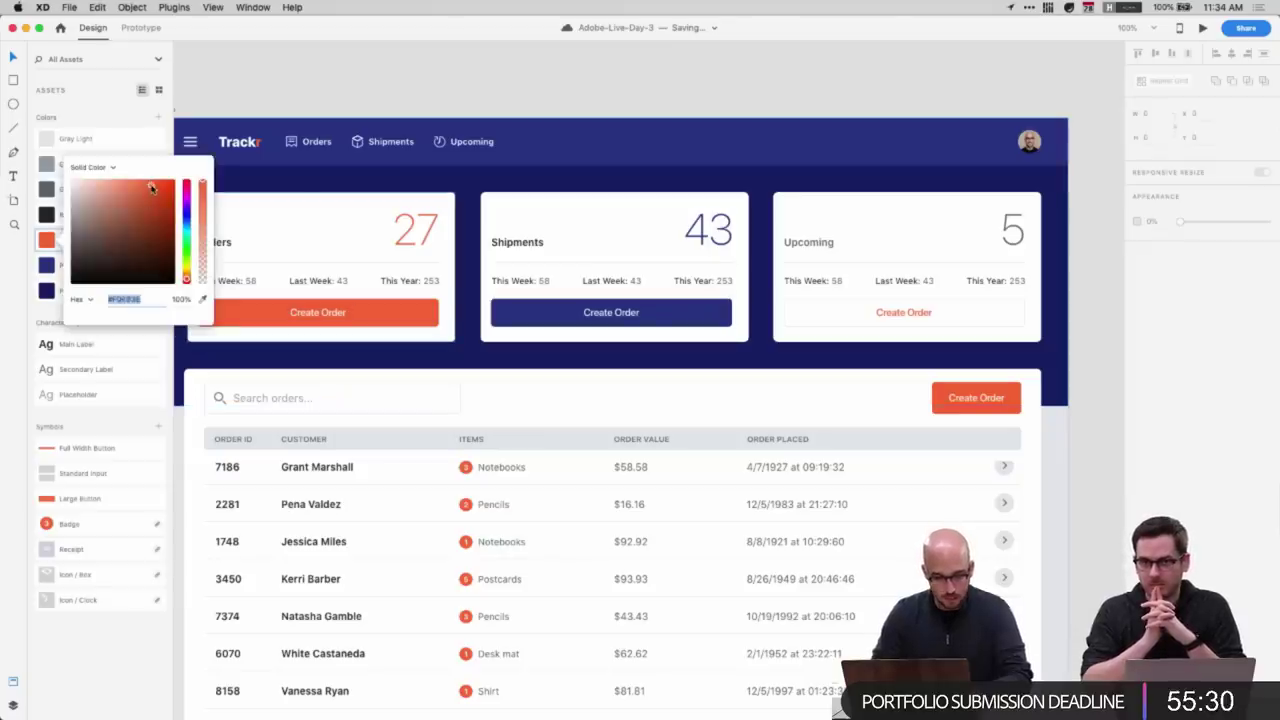
pyautogui.moveTo(151, 188); pyautogui.dragTo(161, 183)
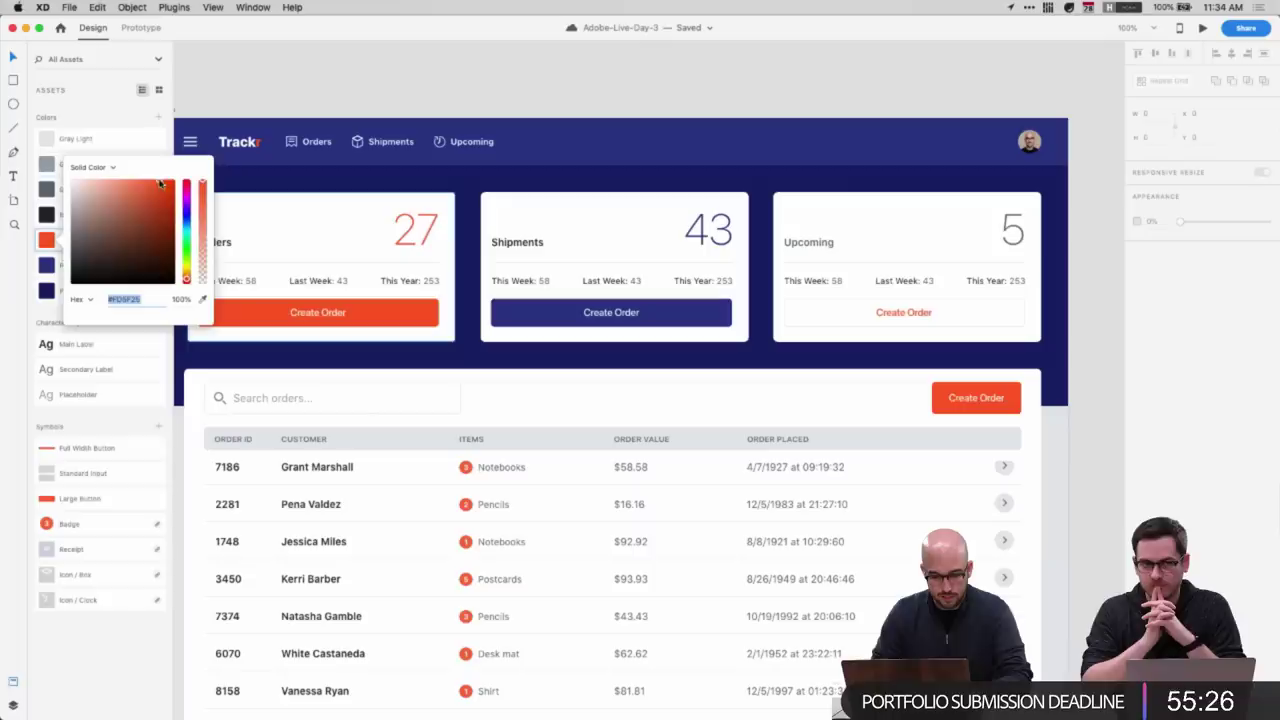
pyautogui.moveTo(186, 264); pyautogui.dragTo(184, 257)
pyautogui.press('super+z')
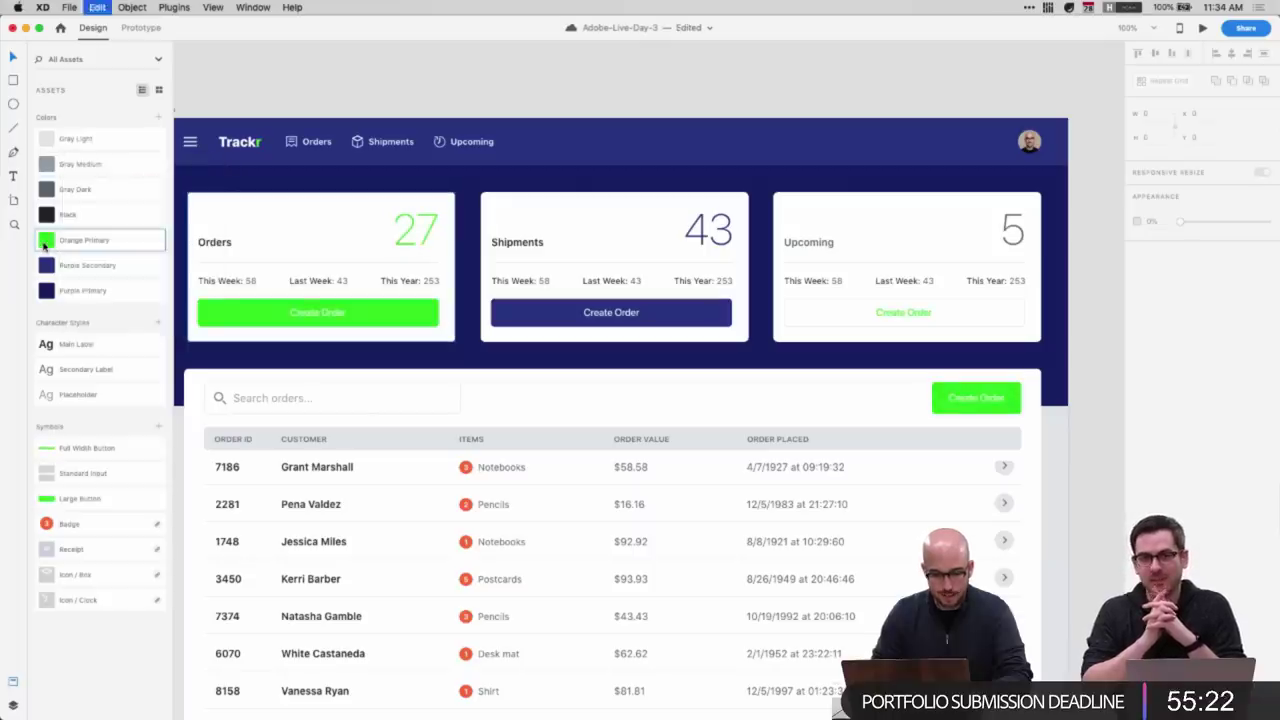
# - Change the Orders card's button text to "View All Orders"
pyautogui.hscroll(-2, 389, 100)
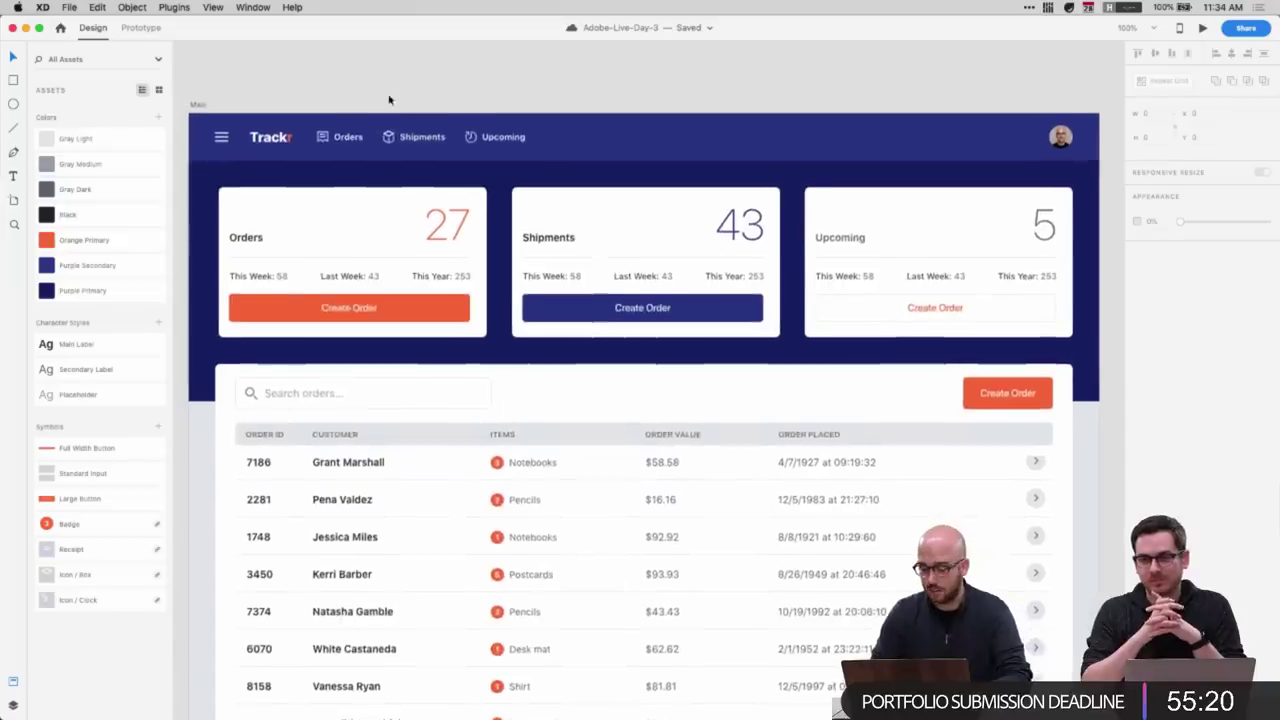
pyautogui.hscroll(2, 875, 320)
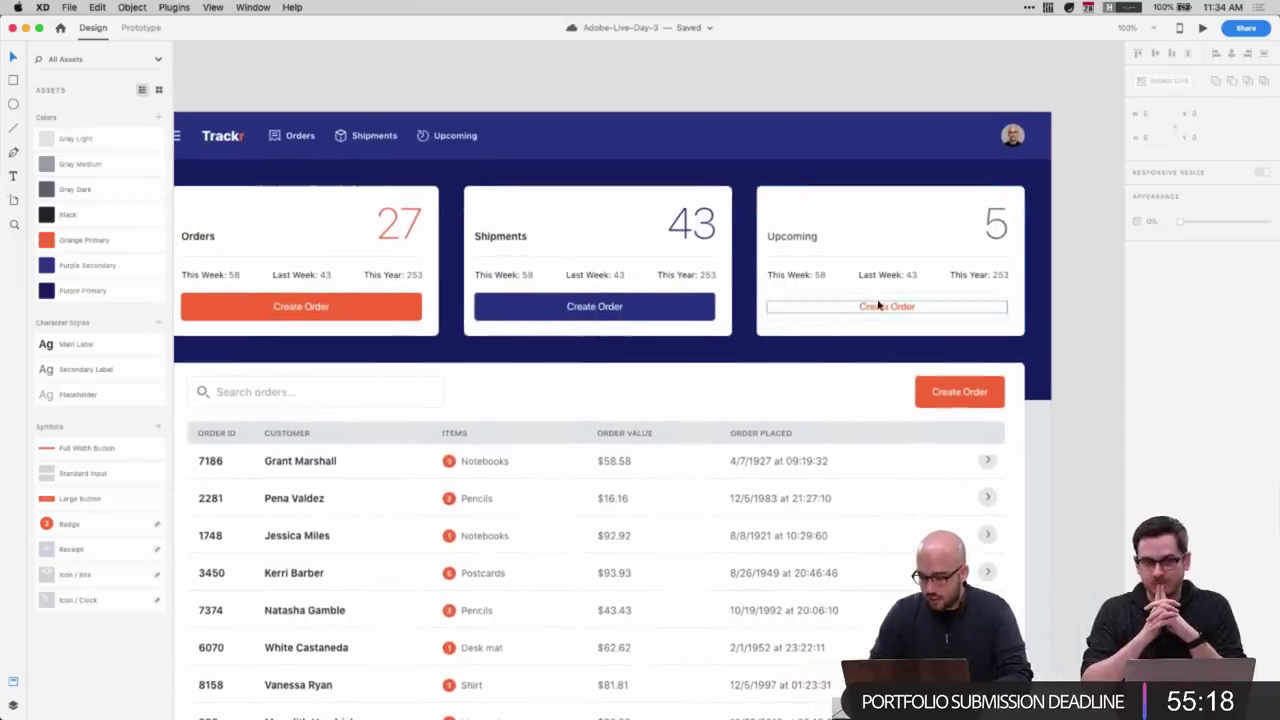
pyautogui.click(300, 306)
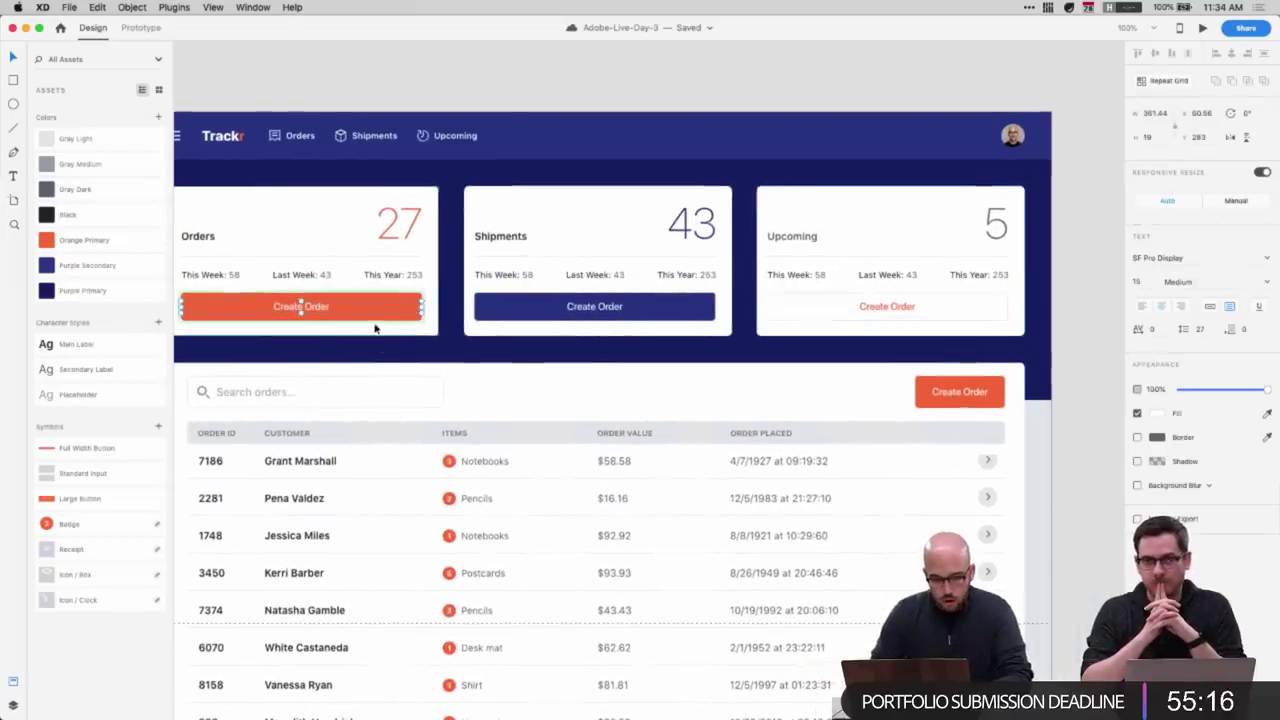
pyautogui.hscroll(2, 374, 330)
pyautogui.doubleClick(342, 300)
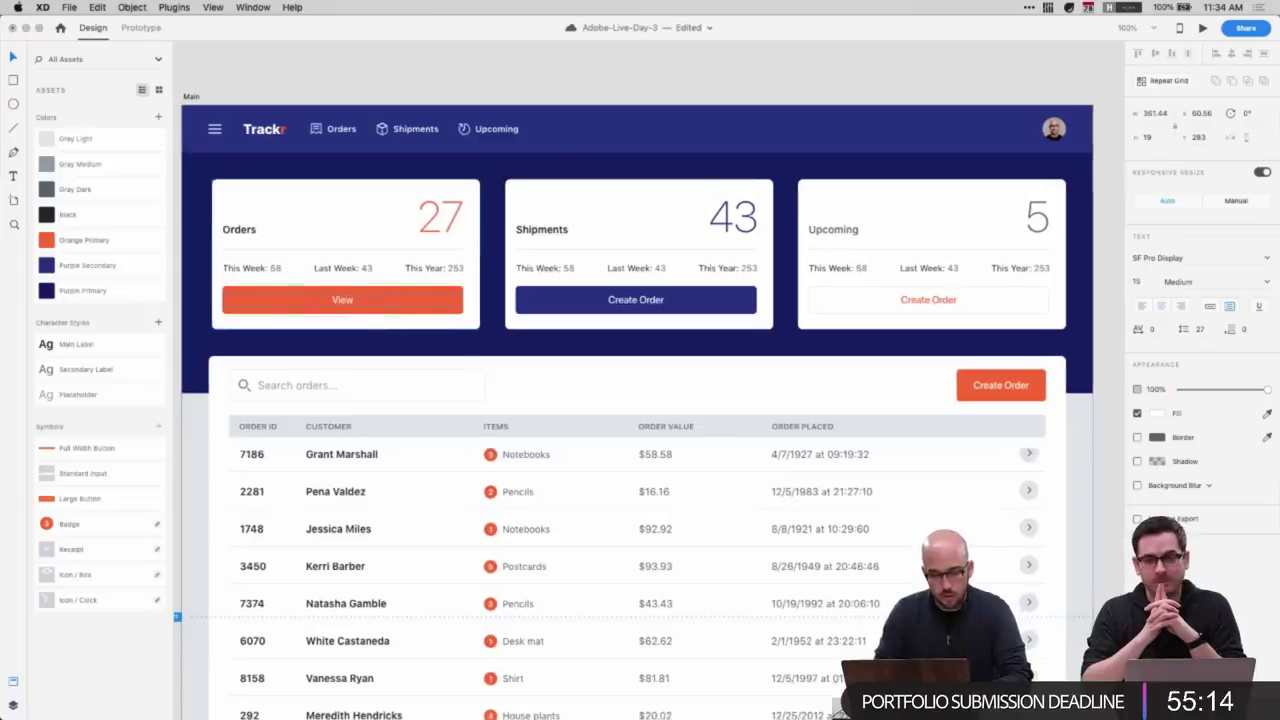
pyautogui.write('View All Orders')
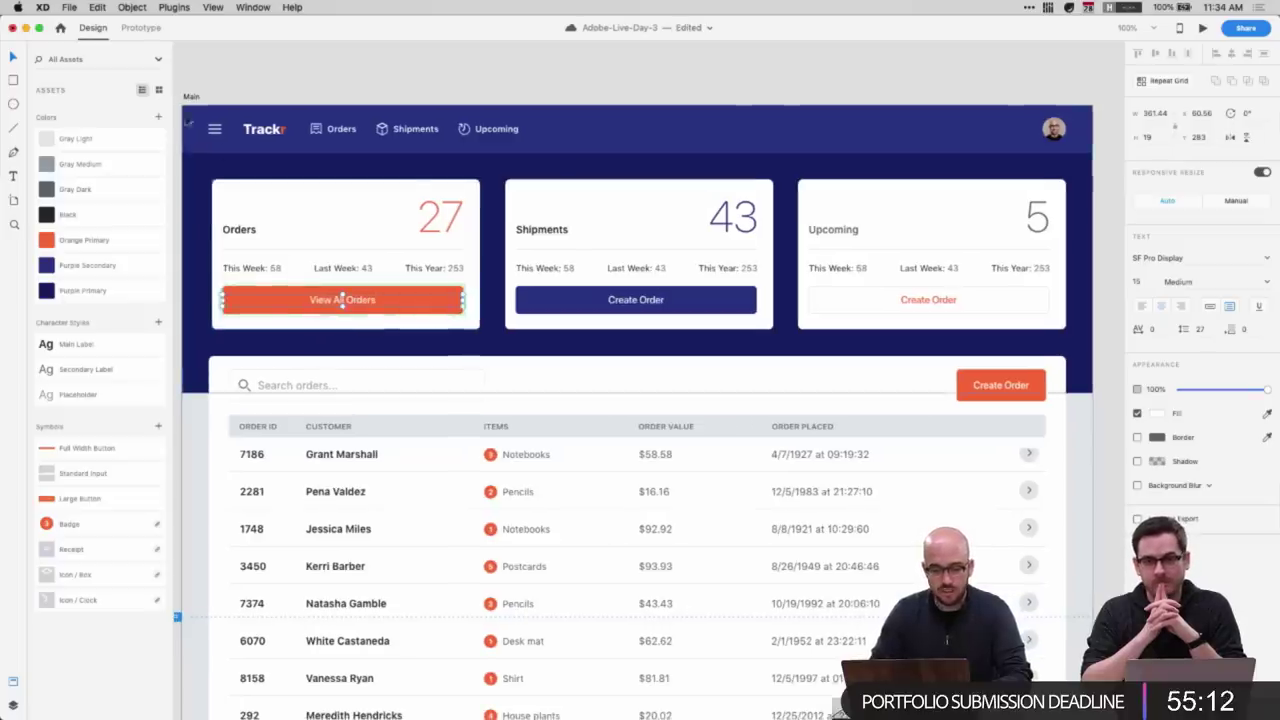
# - Change the Shipments card's button text to "View All Shipments"
pyautogui.click(637, 298)
pyautogui.doubleClick(637, 302)
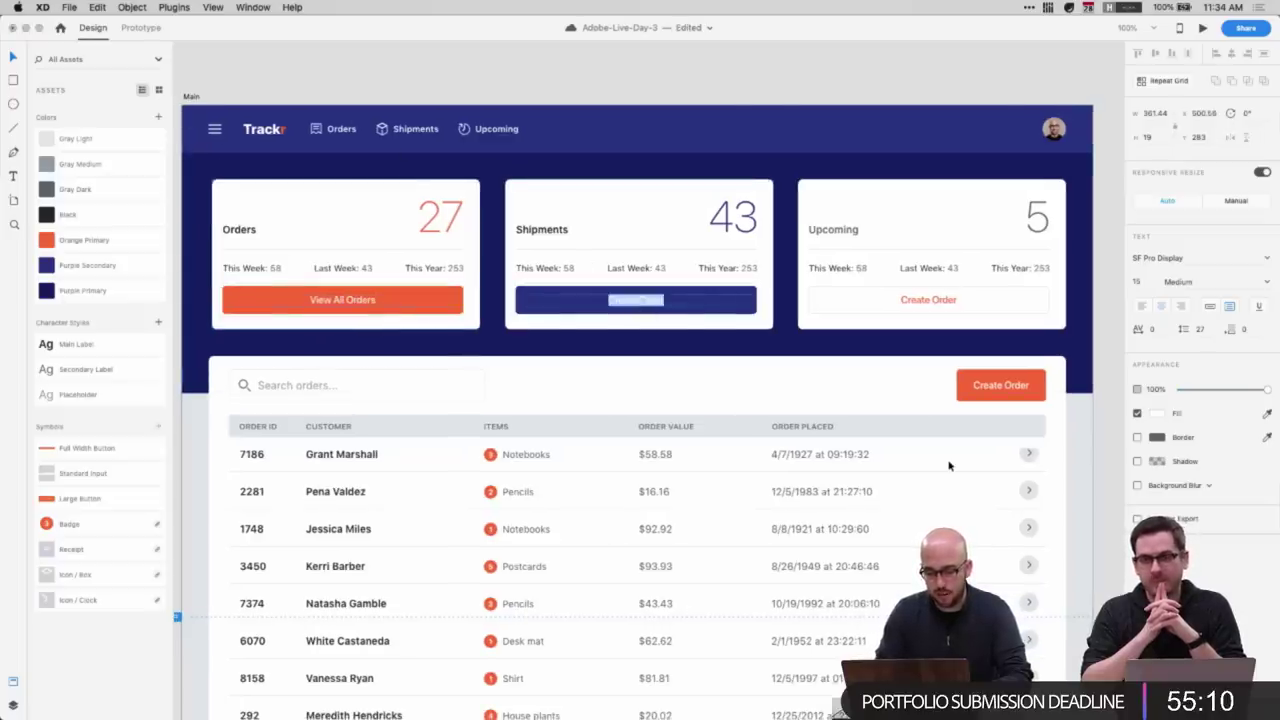
pyautogui.write('View All')
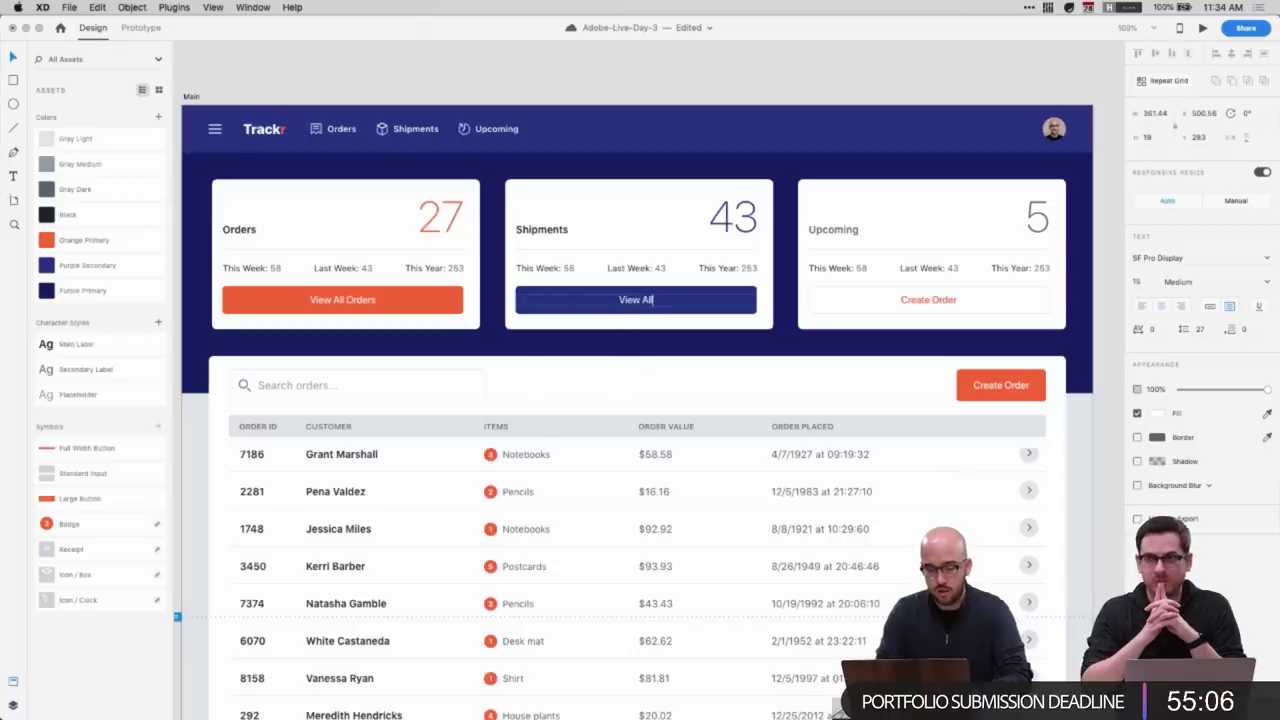
pyautogui.write(' Shipments')
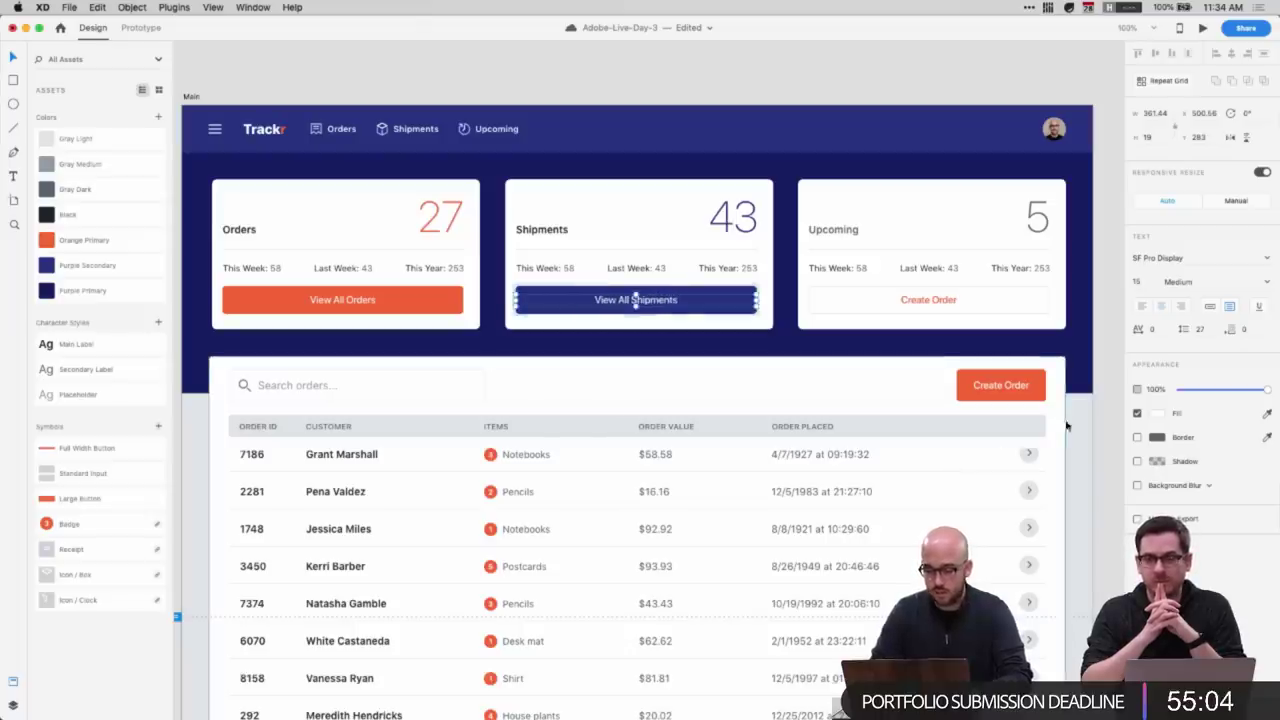
# - Change the Upcoming card's button text to "View Upcoming"
pyautogui.click(928, 299)
pyautogui.doubleClick(932, 299)
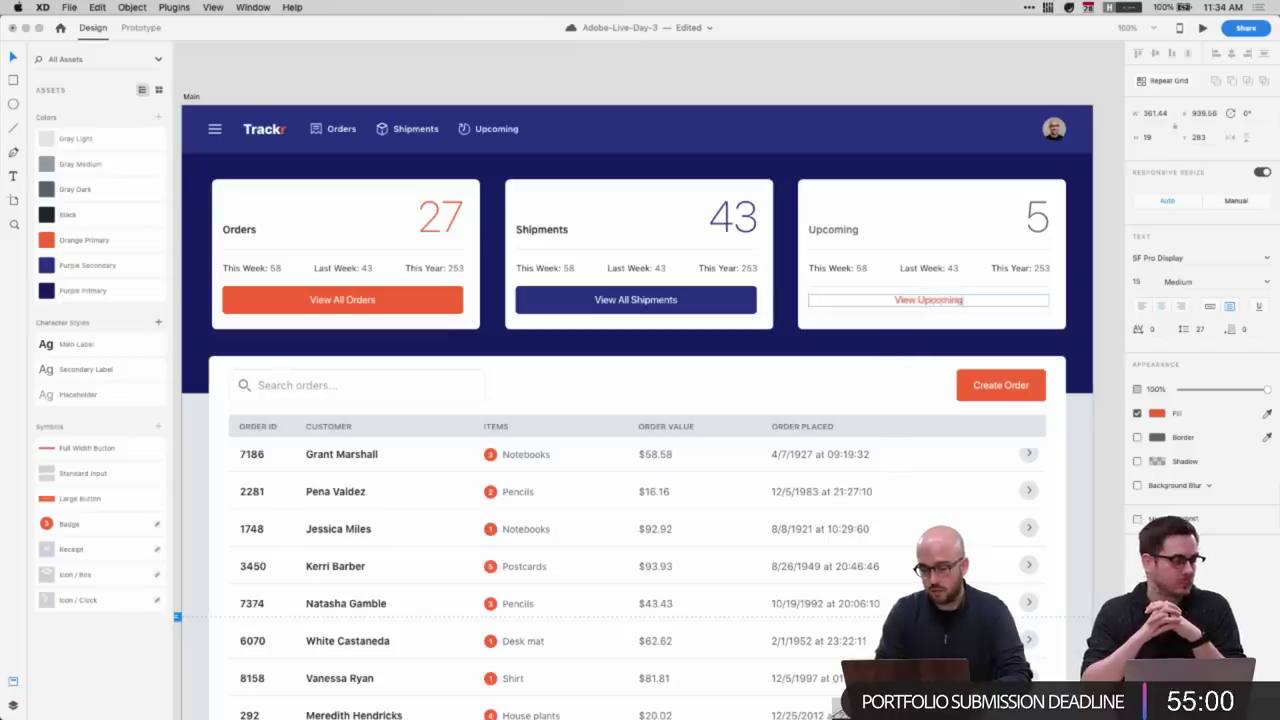
pyautogui.press('Escape')
pyautogui.click(814, 136)
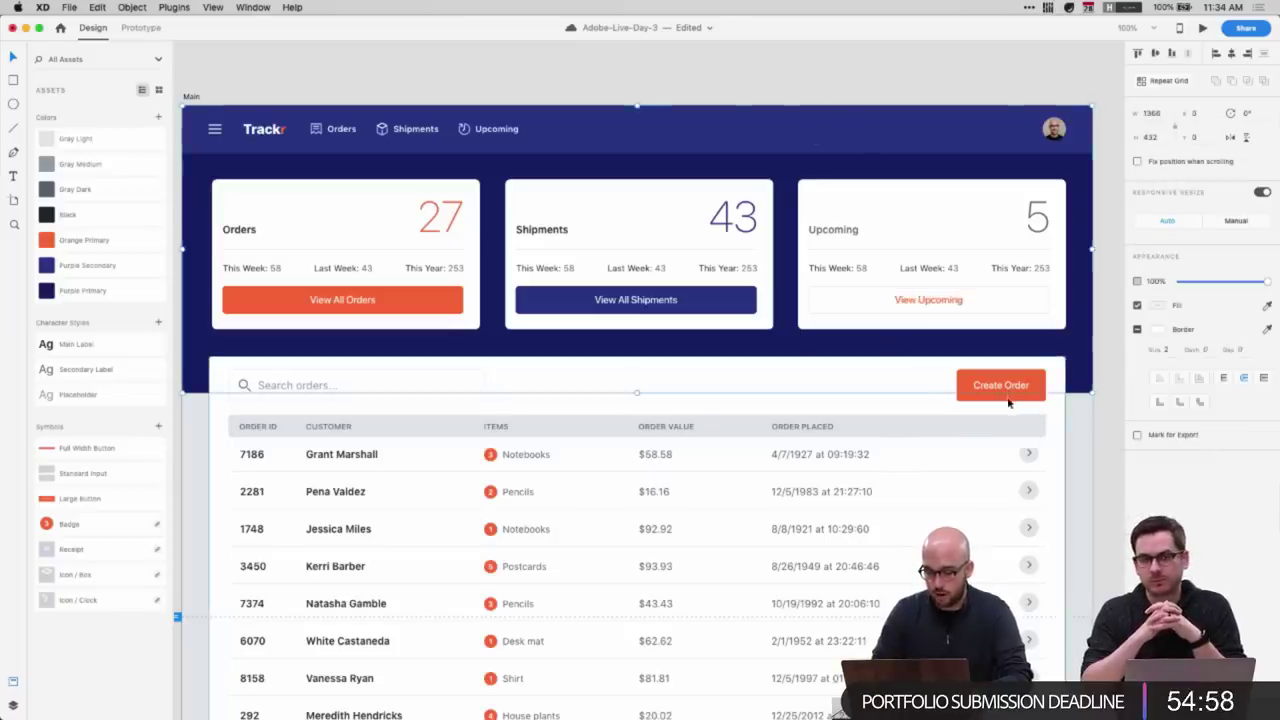
pyautogui.click(1008, 400)
pyautogui.click(1116, 411)
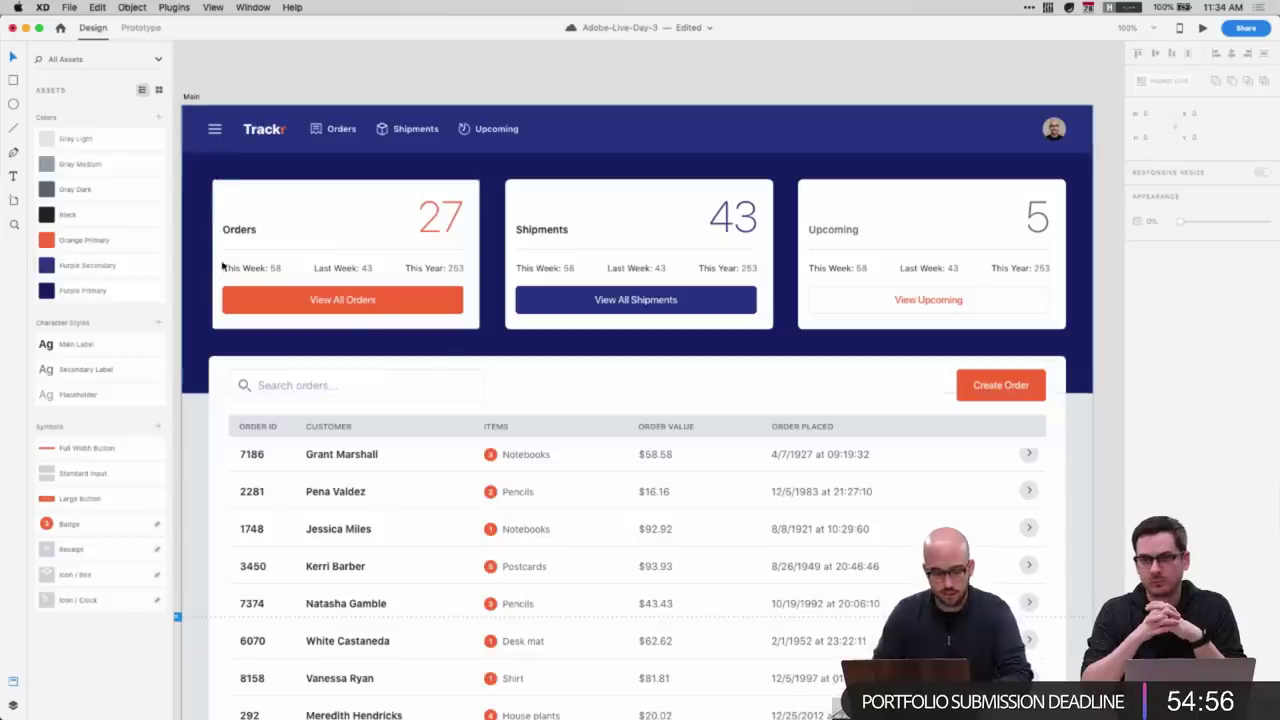
pyautogui.click(563, 306)
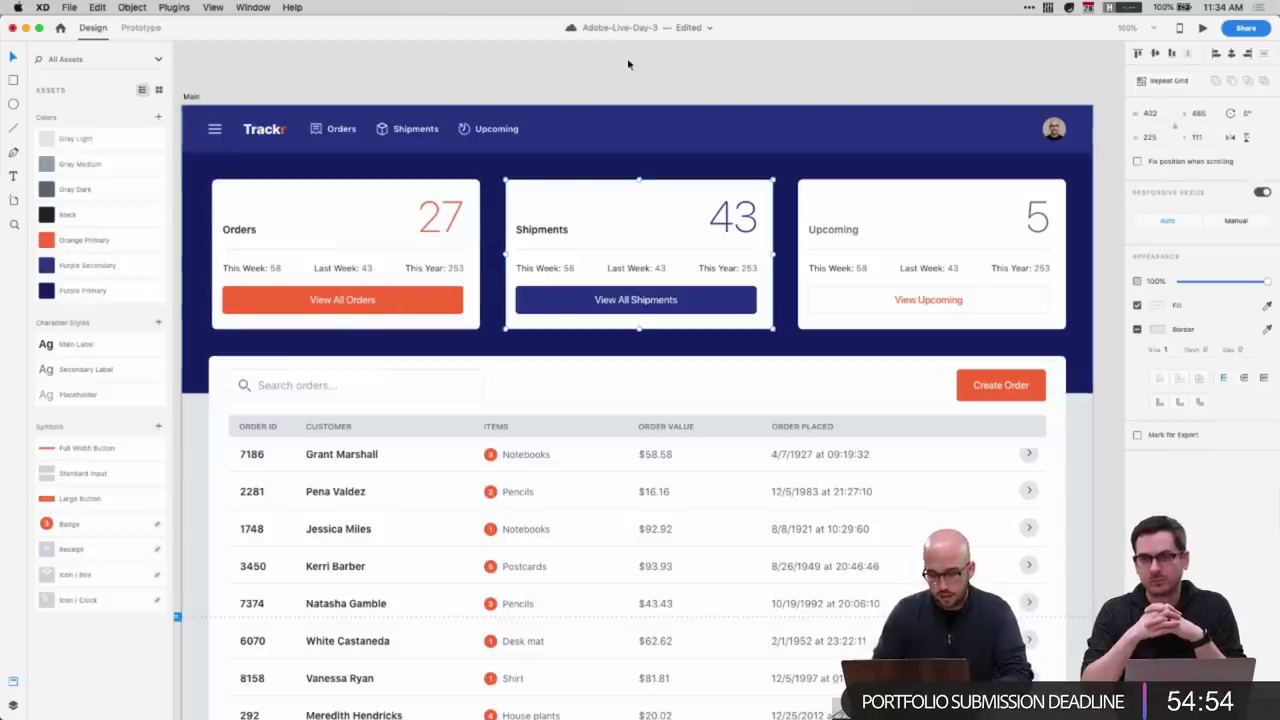
pyautogui.click(628, 64)
pyautogui.scroll(-3, 628, 80)
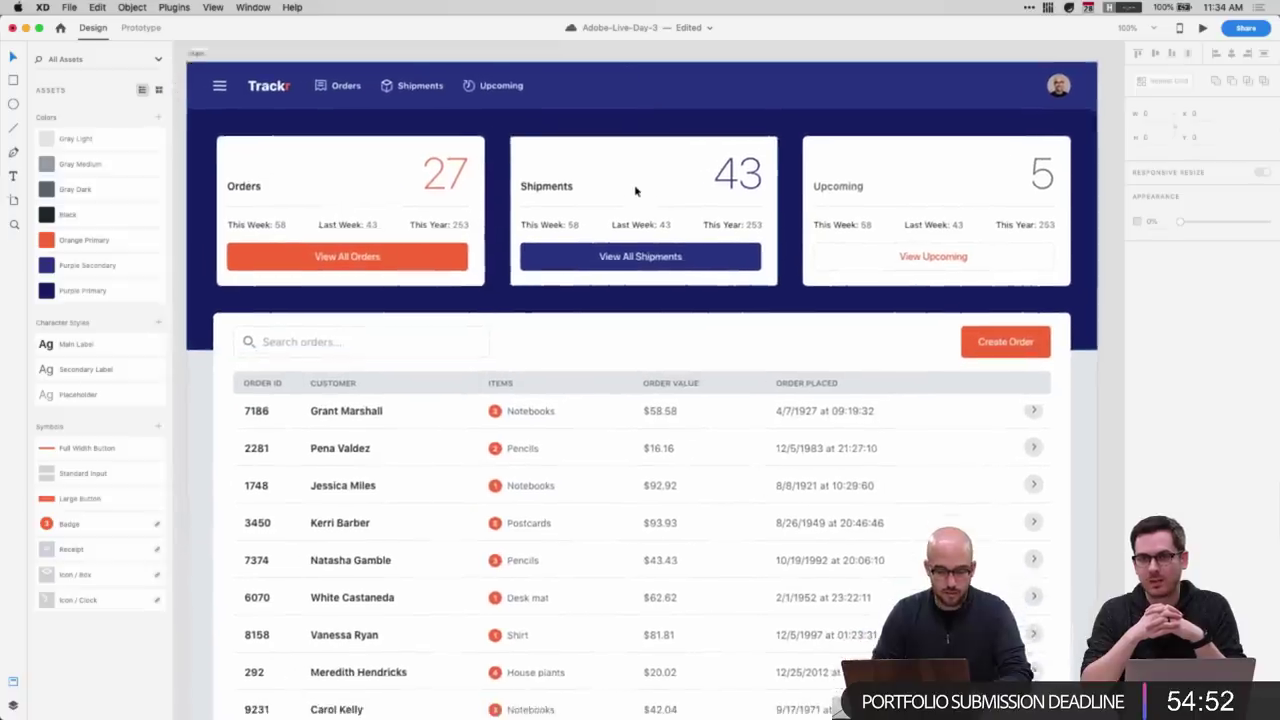
pyautogui.scroll(-1, 636, 191)
pyautogui.scroll(1, 637, 177)
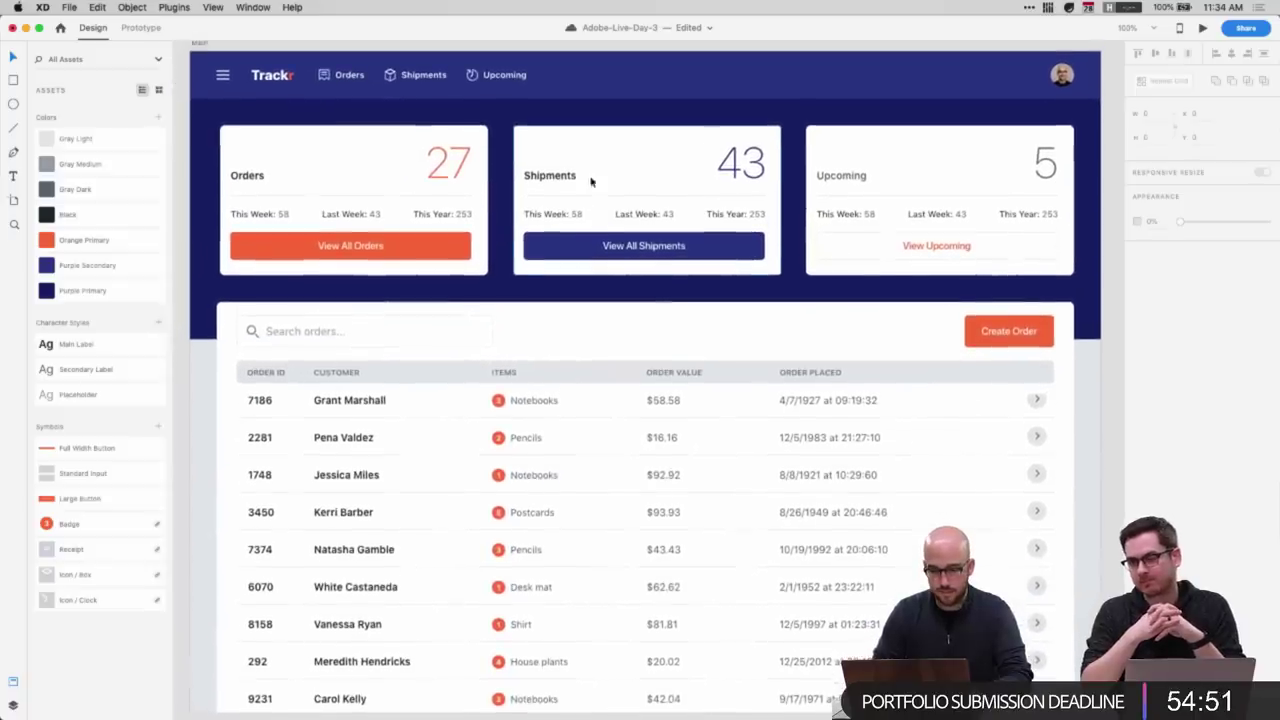
# - Show the Main artboard's layers and collapse the groups of the Shipments card and the third summary card
pyautogui.click(14, 706)
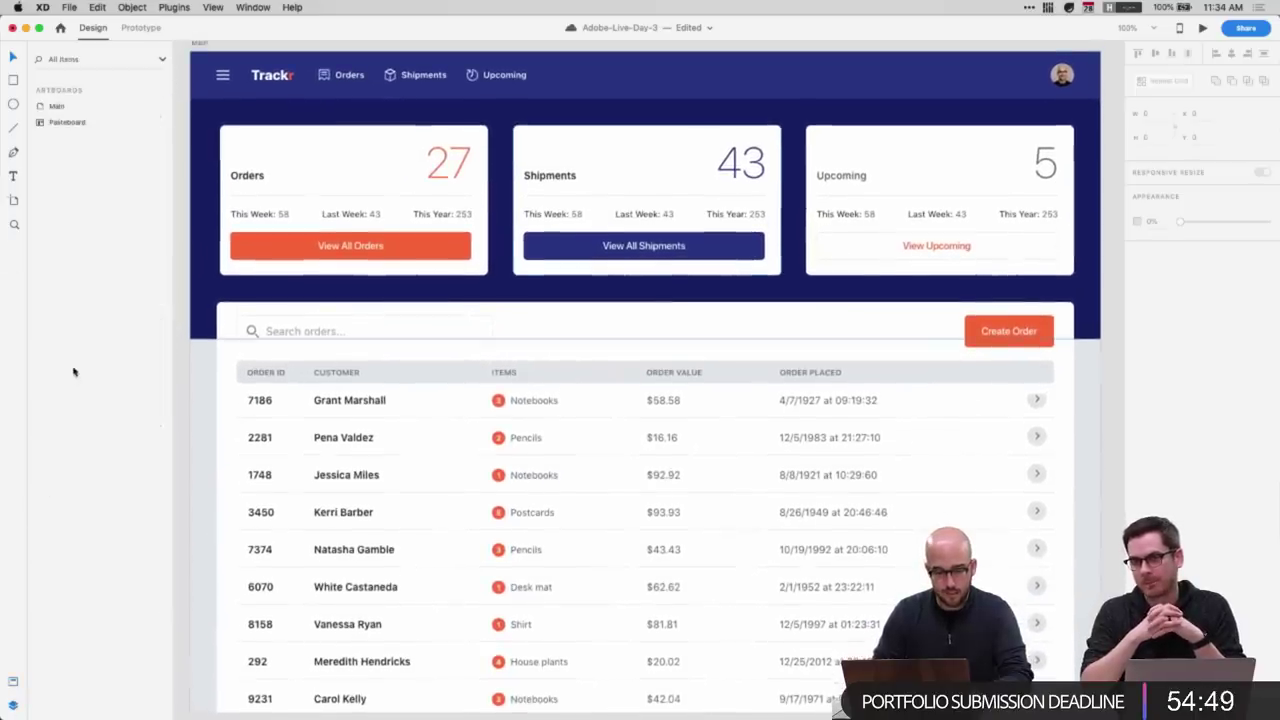
pyautogui.doubleClick(56, 106)
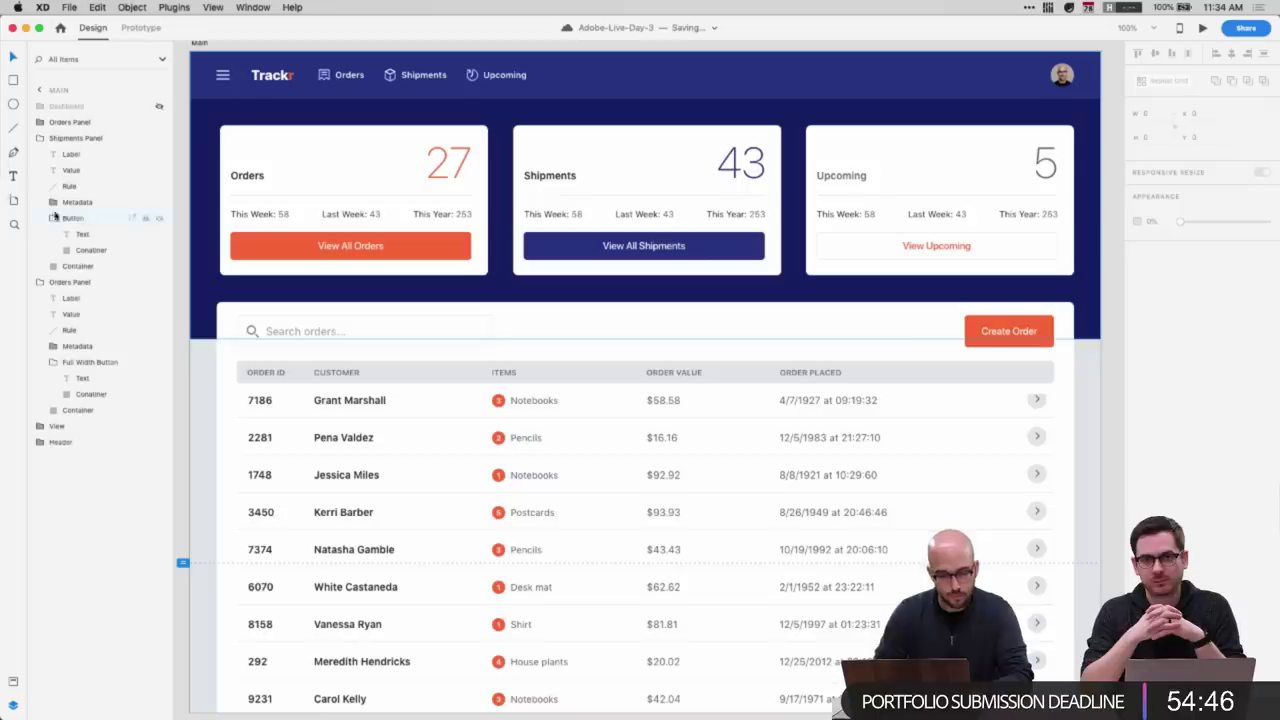
pyautogui.click(40, 138)
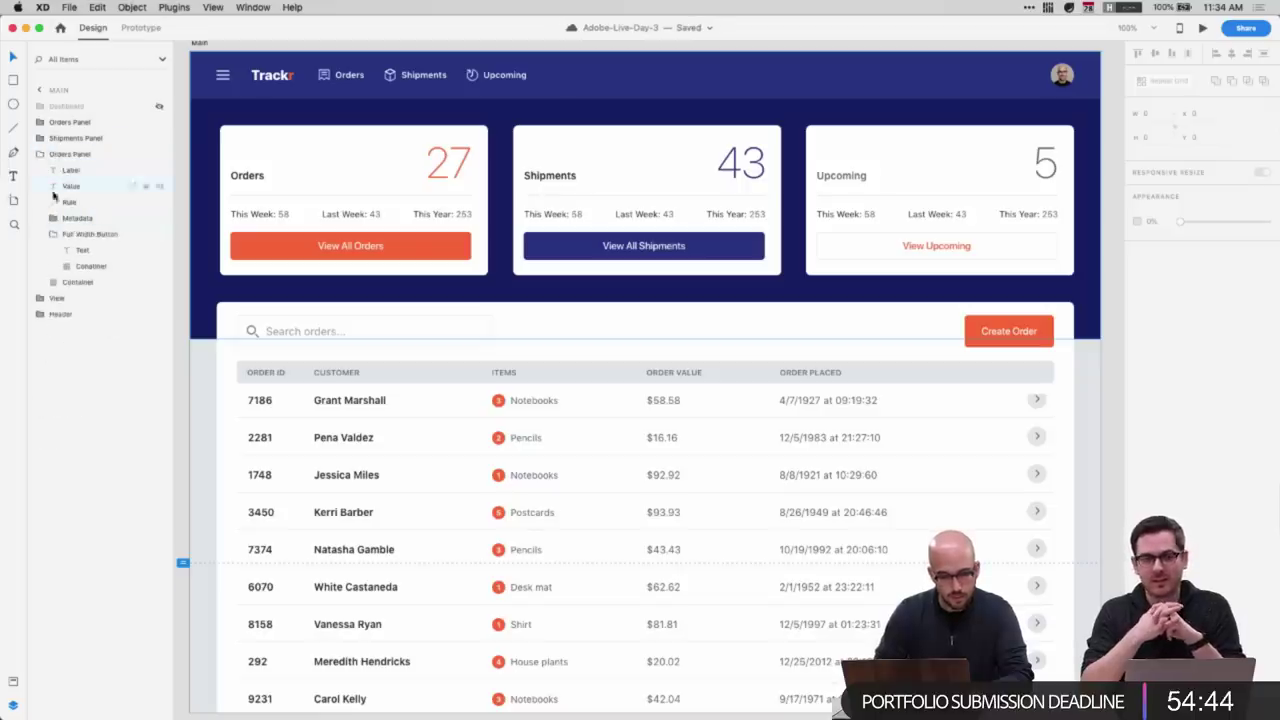
pyautogui.click(53, 232)
pyautogui.click(40, 154)
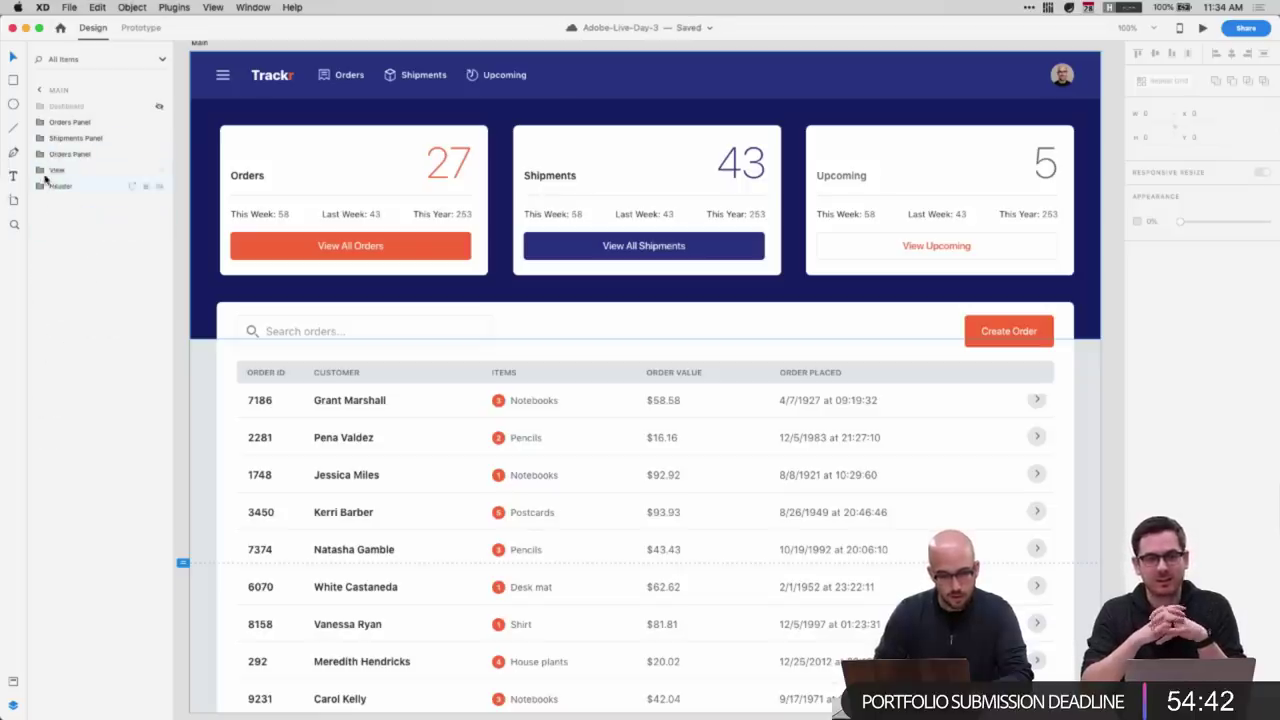
# - Rename the Upcoming card's layer group Upcoming Panel
pyautogui.click(68, 124)
pyautogui.click(67, 138)
pyautogui.click(60, 154)
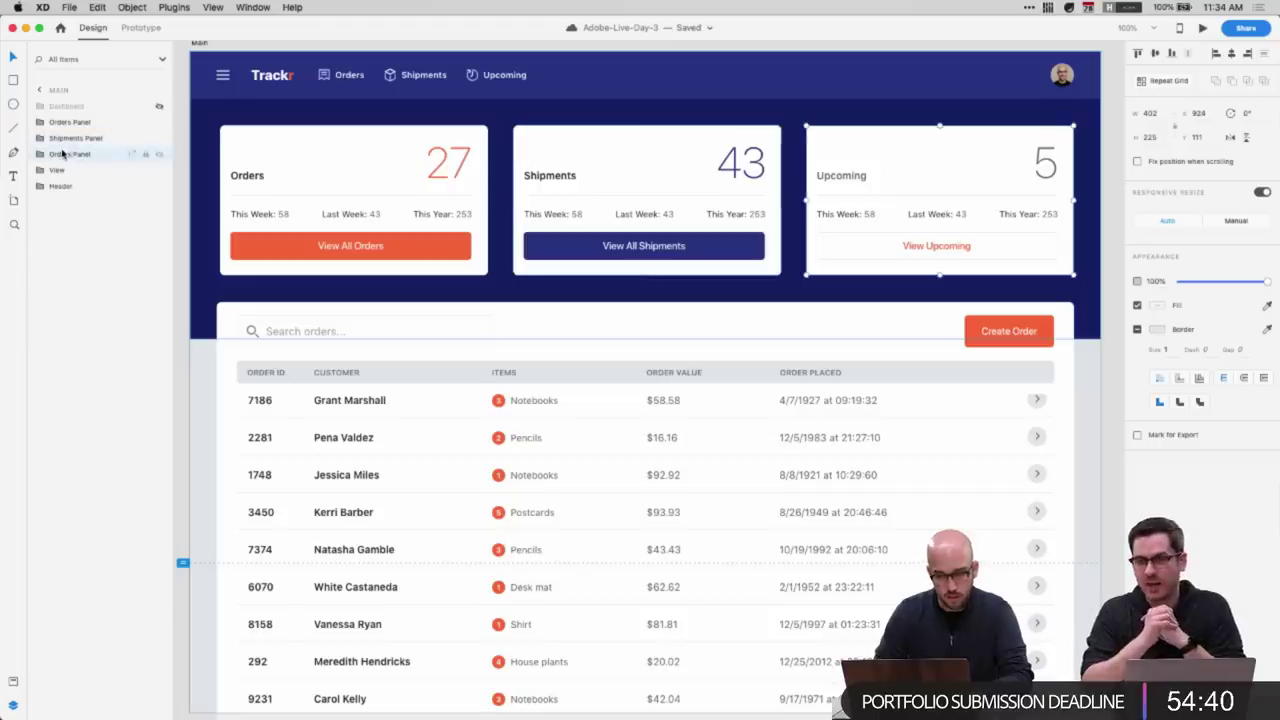
pyautogui.doubleClick(60, 154)
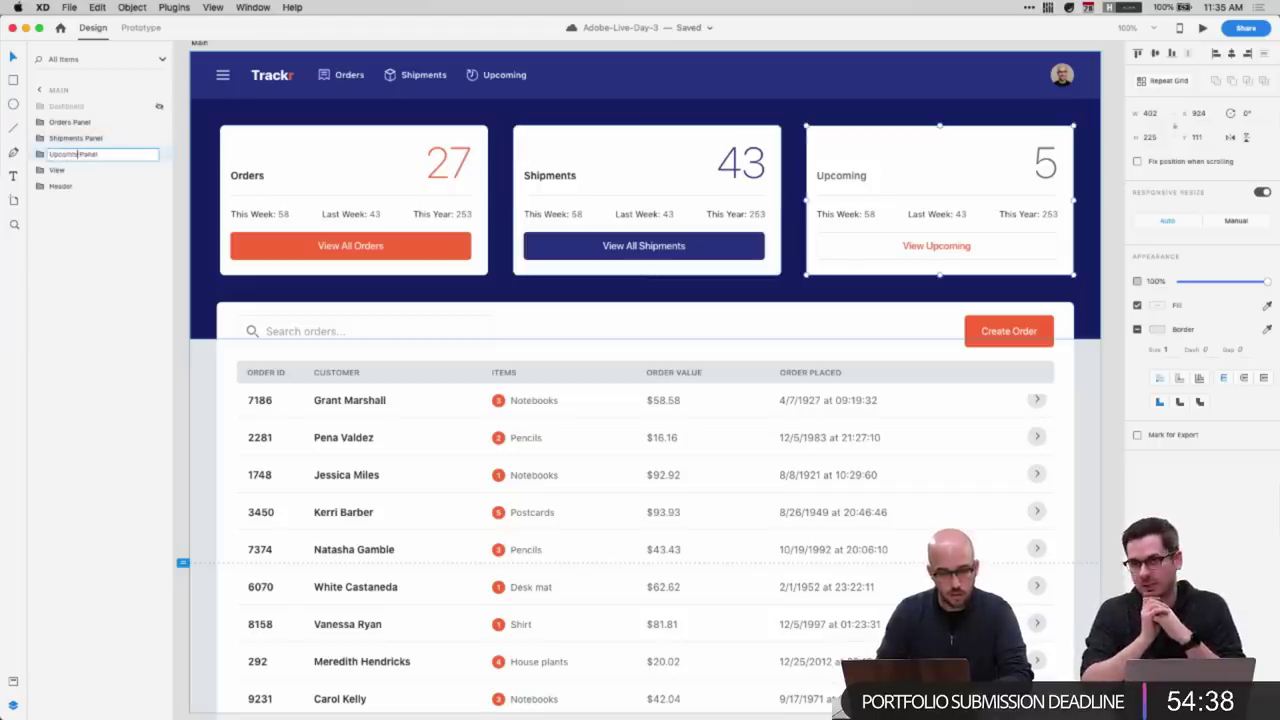
pyautogui.press('Return')
pyautogui.keyDown('shift'); pyautogui.click(73, 125); pyautogui.keyUp('shift')
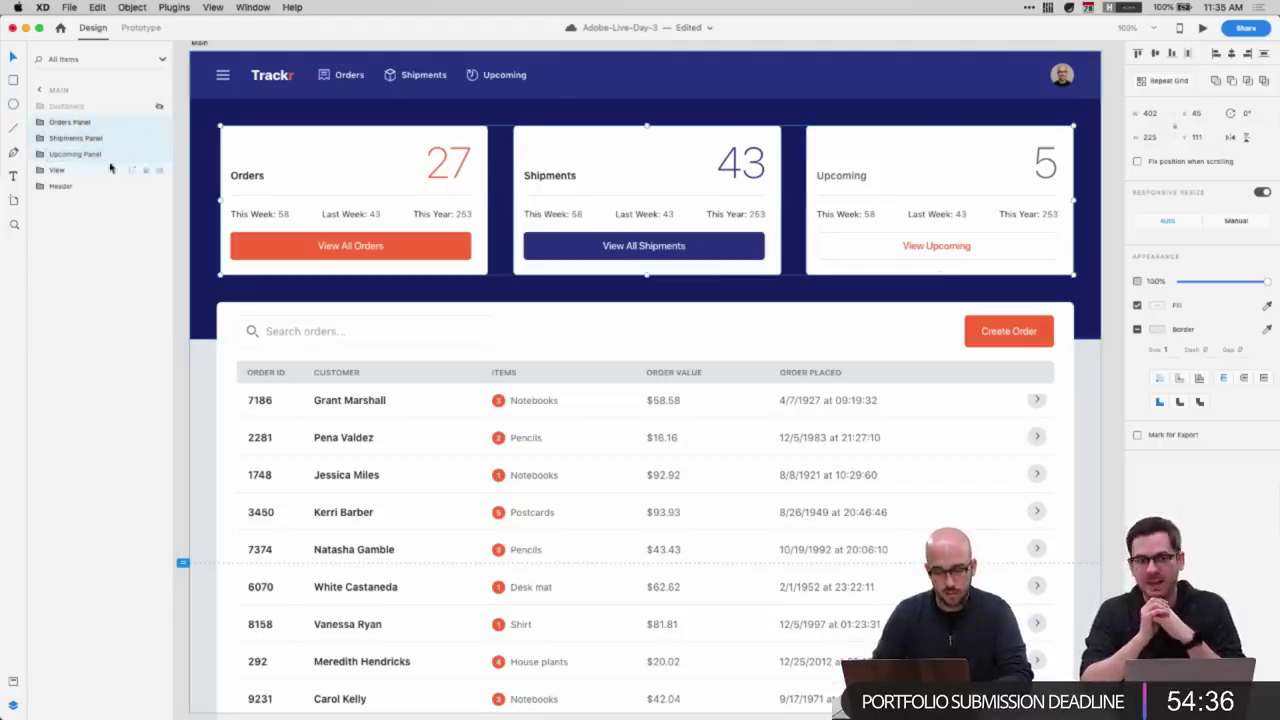
# - Extend the Header group's dark background container downward to a height of 464
pyautogui.click(60, 186)
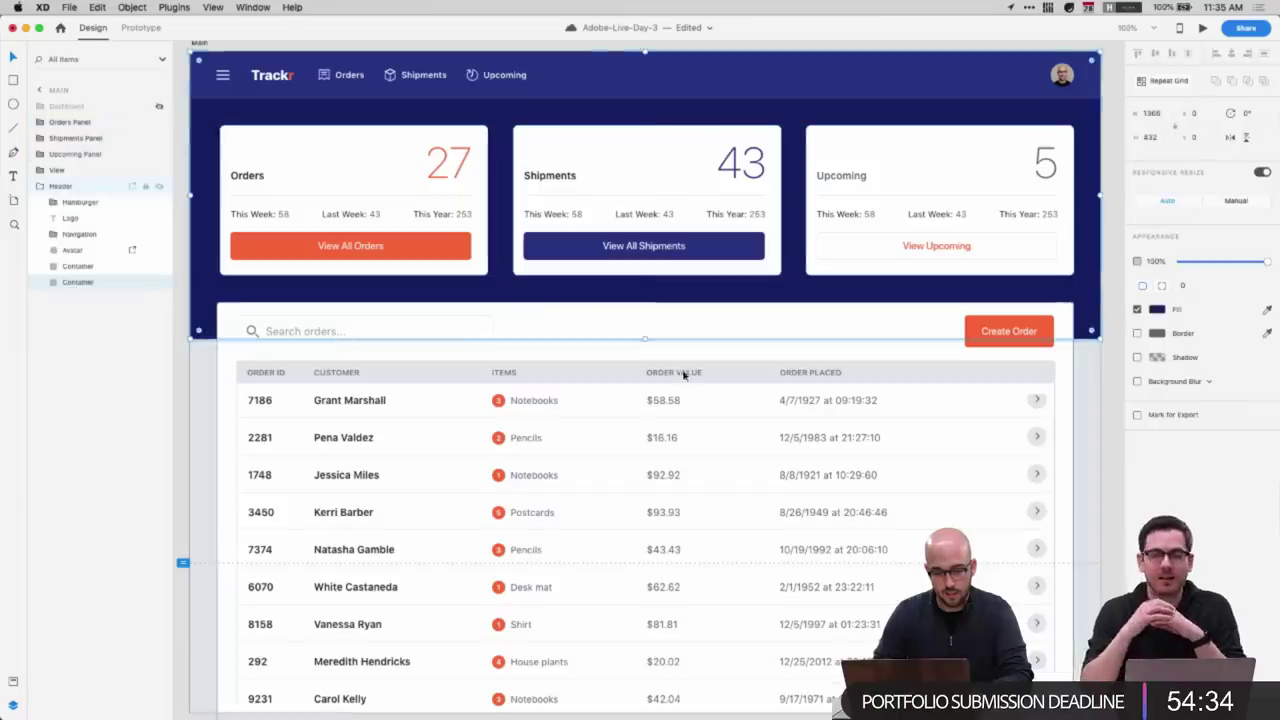
pyautogui.moveTo(645, 339); pyautogui.dragTo(645, 361)
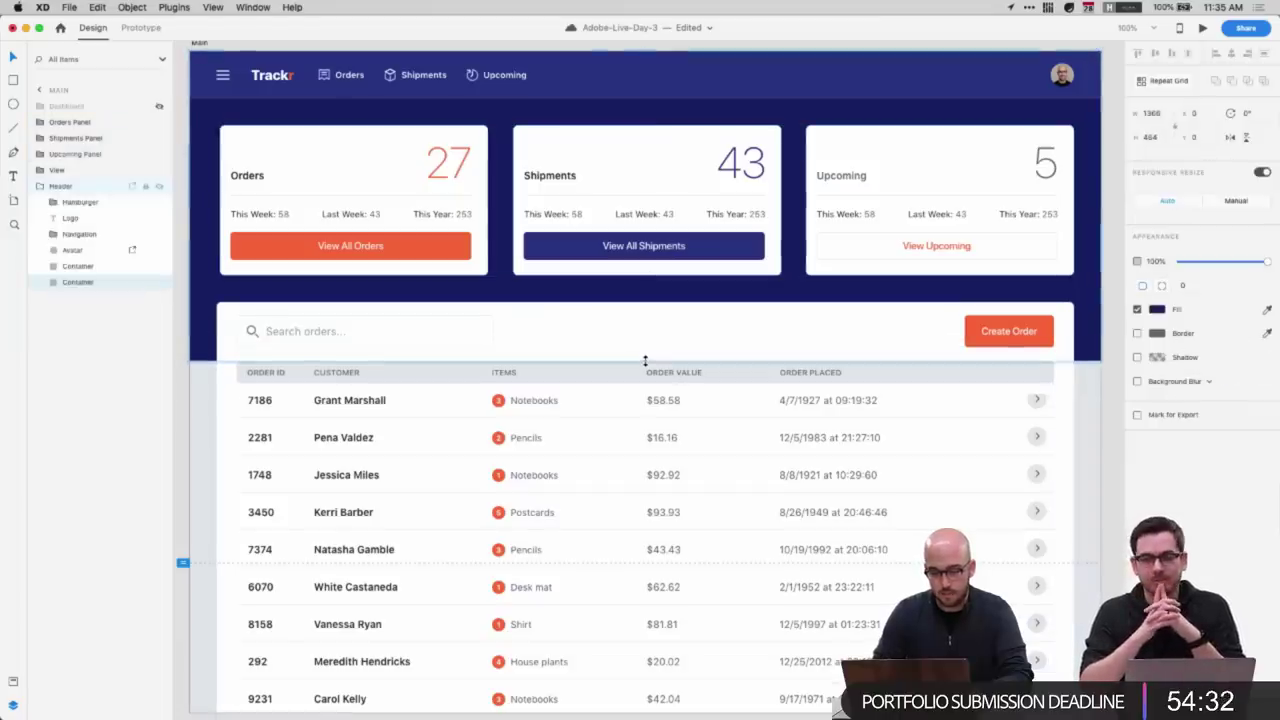
pyautogui.click(74, 302)
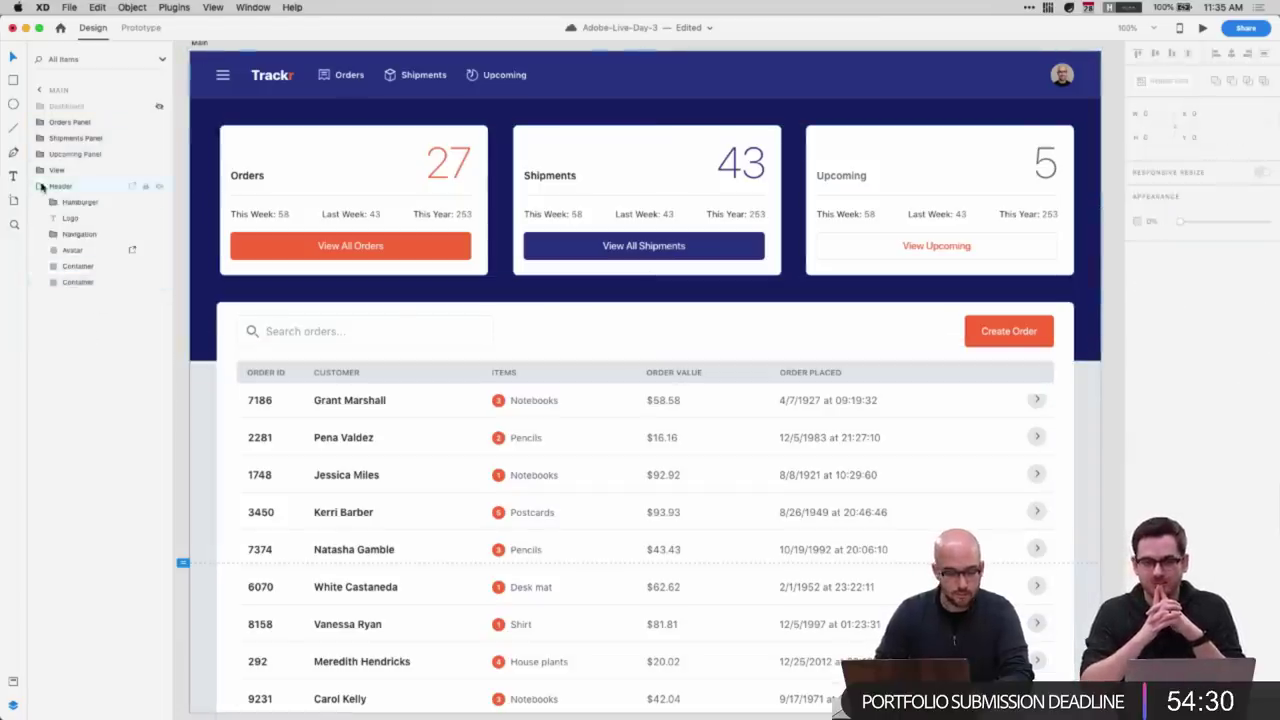
pyautogui.click(40, 186)
pyautogui.click(61, 155)
pyautogui.click(39, 187)
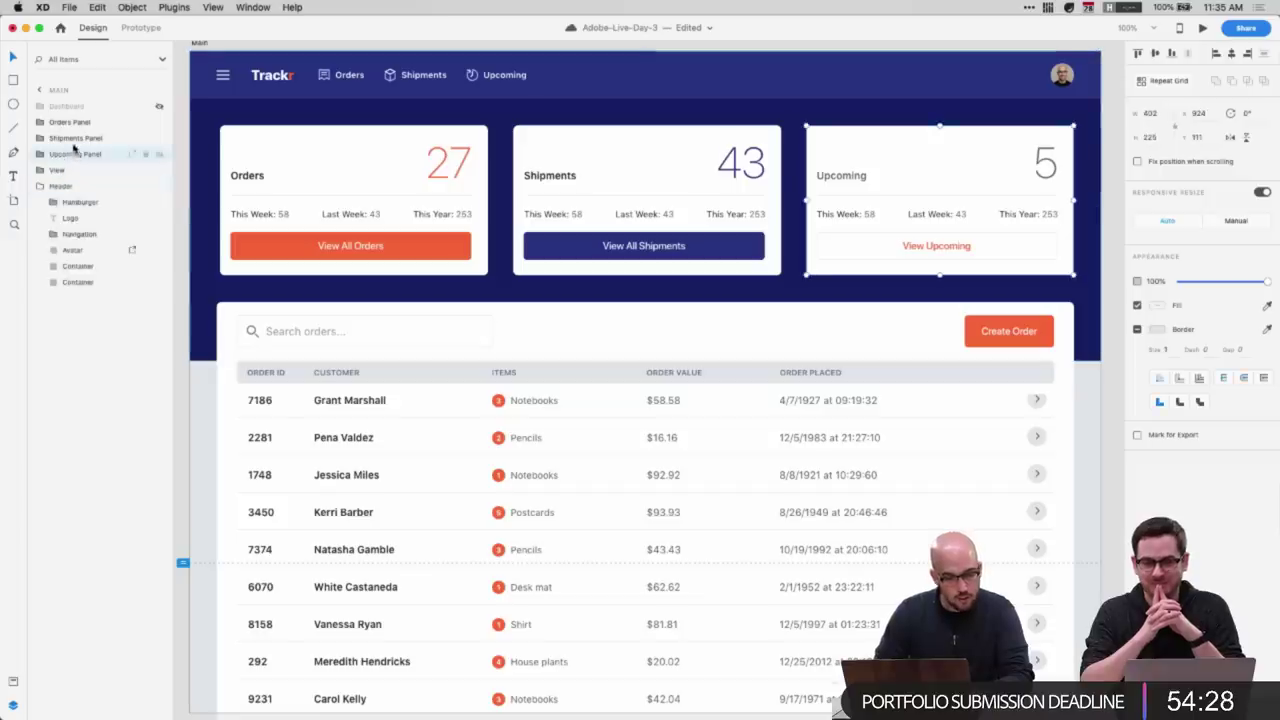
# - Select the Orders, Shipments and Upcoming panel layers and collapse the Header group
pyautogui.keyDown('shift'); pyautogui.click(68, 124); pyautogui.keyUp('shift')
pyautogui.click(39, 188)
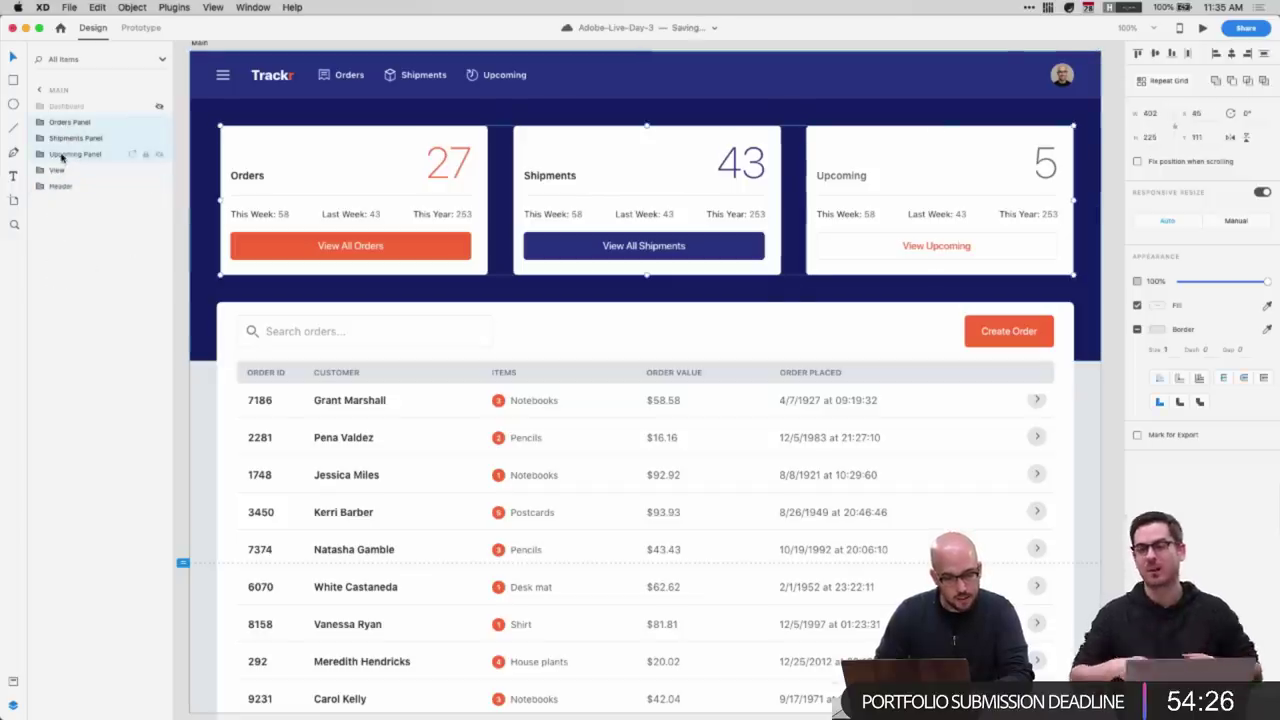
# - Try the Orders card's label in the Papyrus font with the text "Avatar", and undo the changes
pyautogui.doubleClick(247, 176)
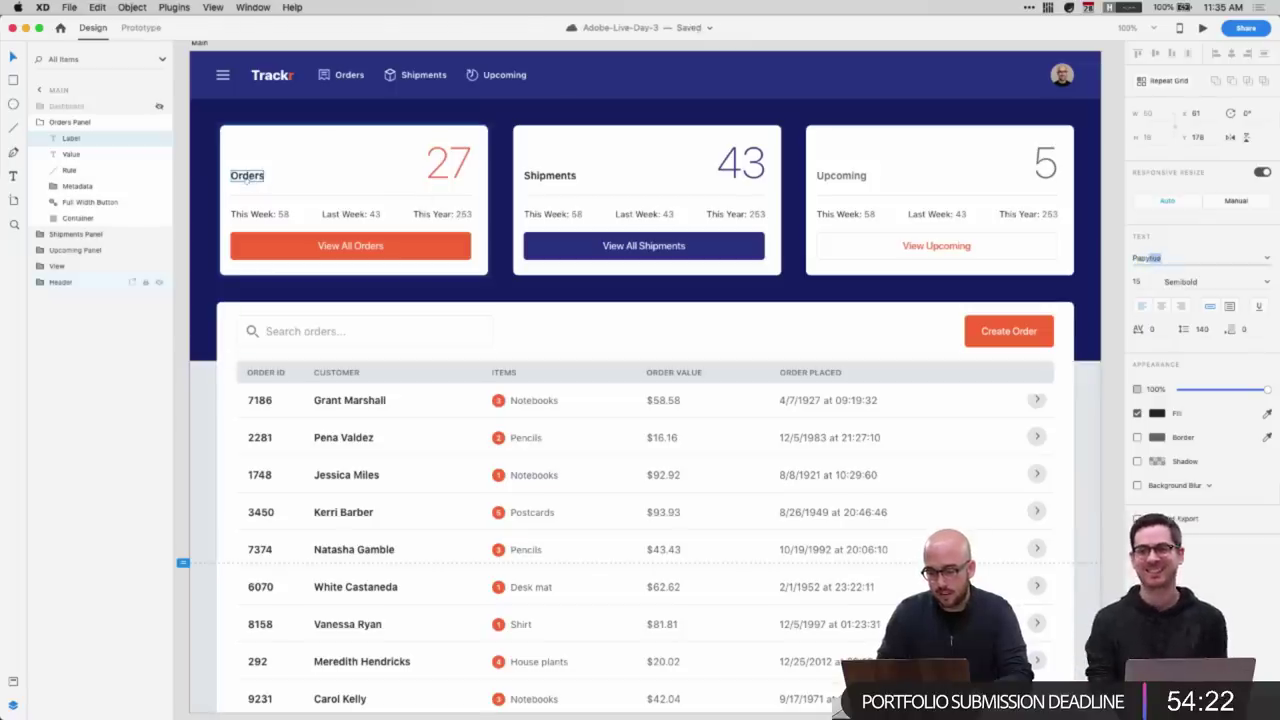
pyautogui.click(320, 45)
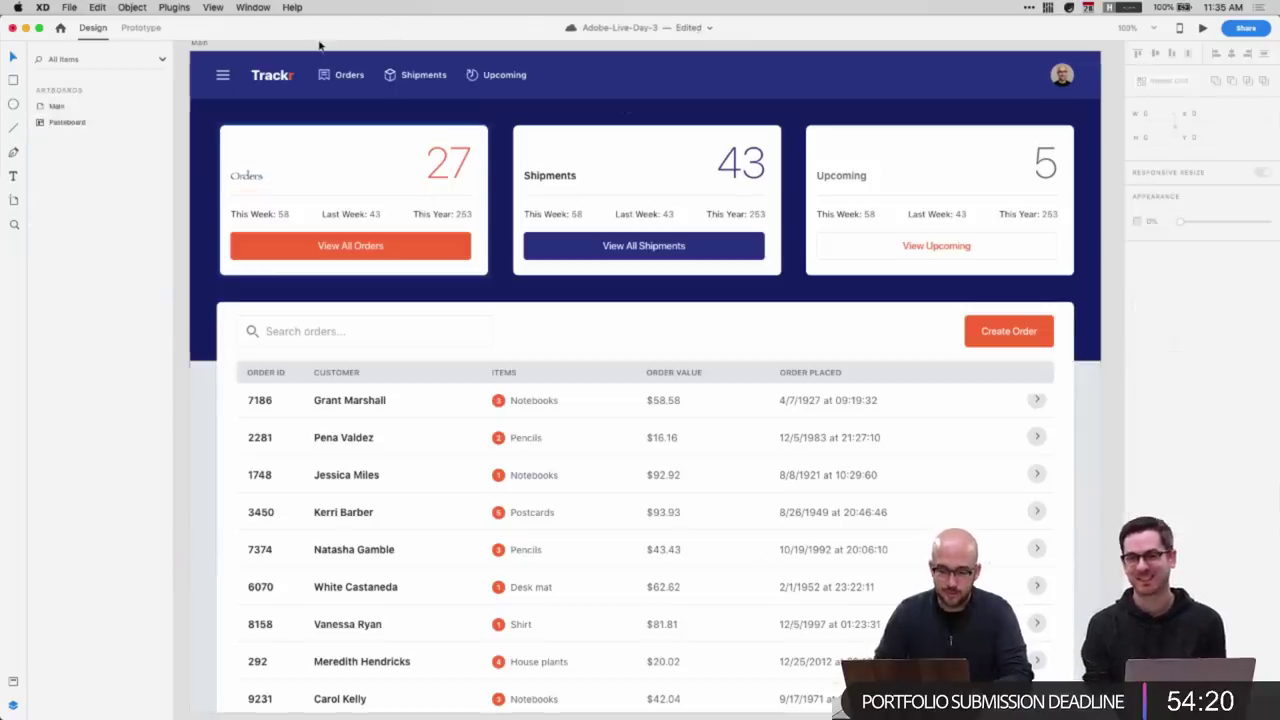
pyautogui.doubleClick(249, 178)
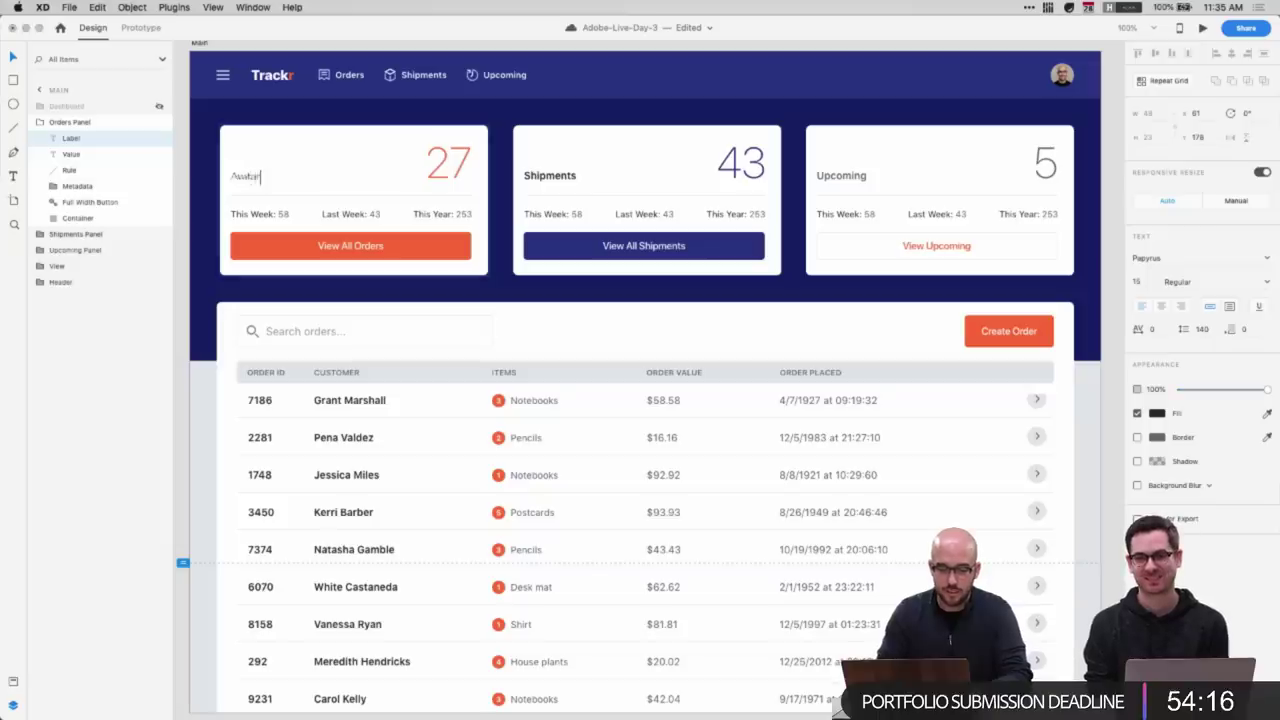
pyautogui.write('Awaiting')
pyautogui.press('super+a')
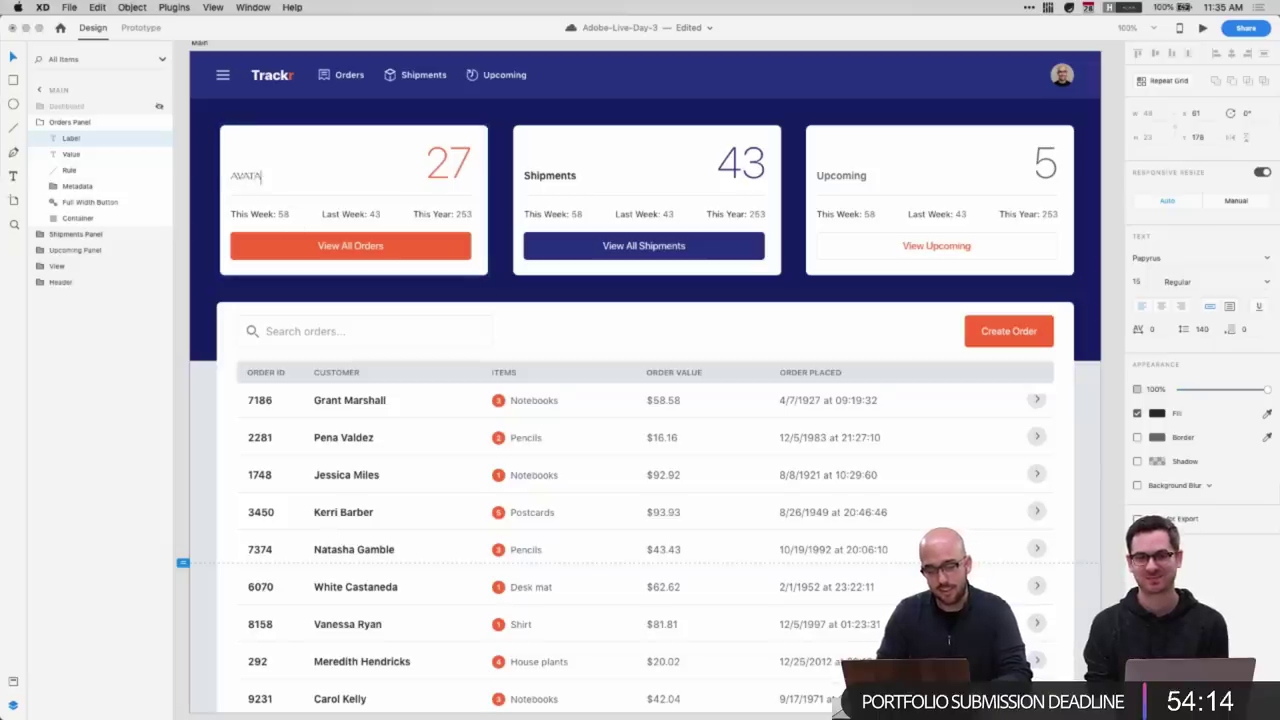
pyautogui.press('super+z')
pyautogui.press('super+z')
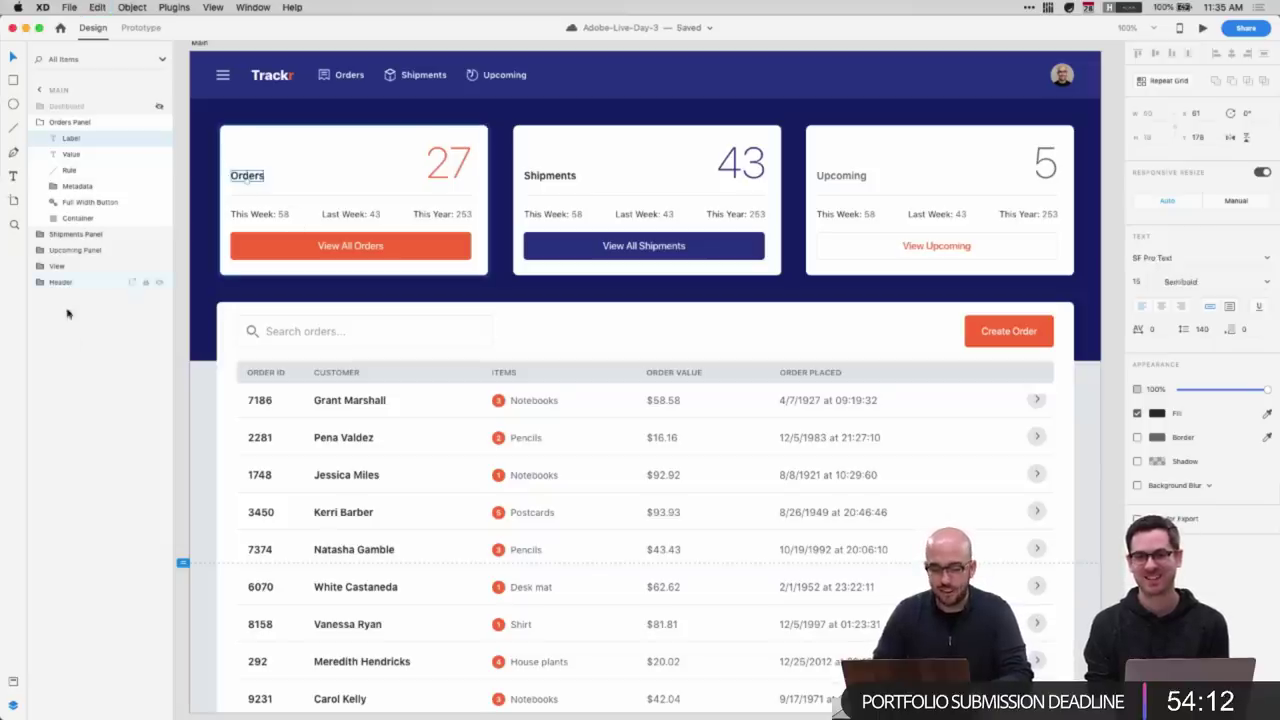
# - Group the Orders, Shipments and Upcoming panels into one layer group named Dashboard
pyautogui.click(69, 311)
pyautogui.click(40, 122)
pyautogui.click(66, 123)
pyautogui.keyDown('shift'); pyautogui.click(73, 155); pyautogui.keyUp('shift')
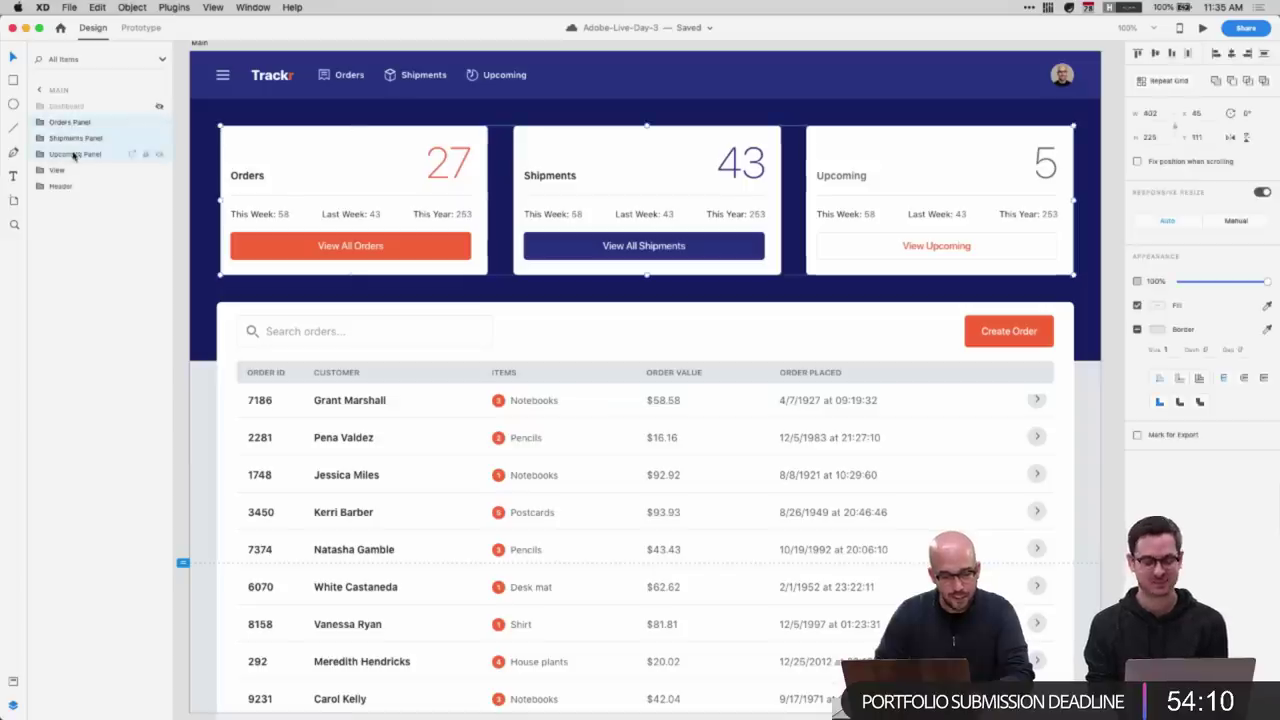
pyautogui.press('super+g')
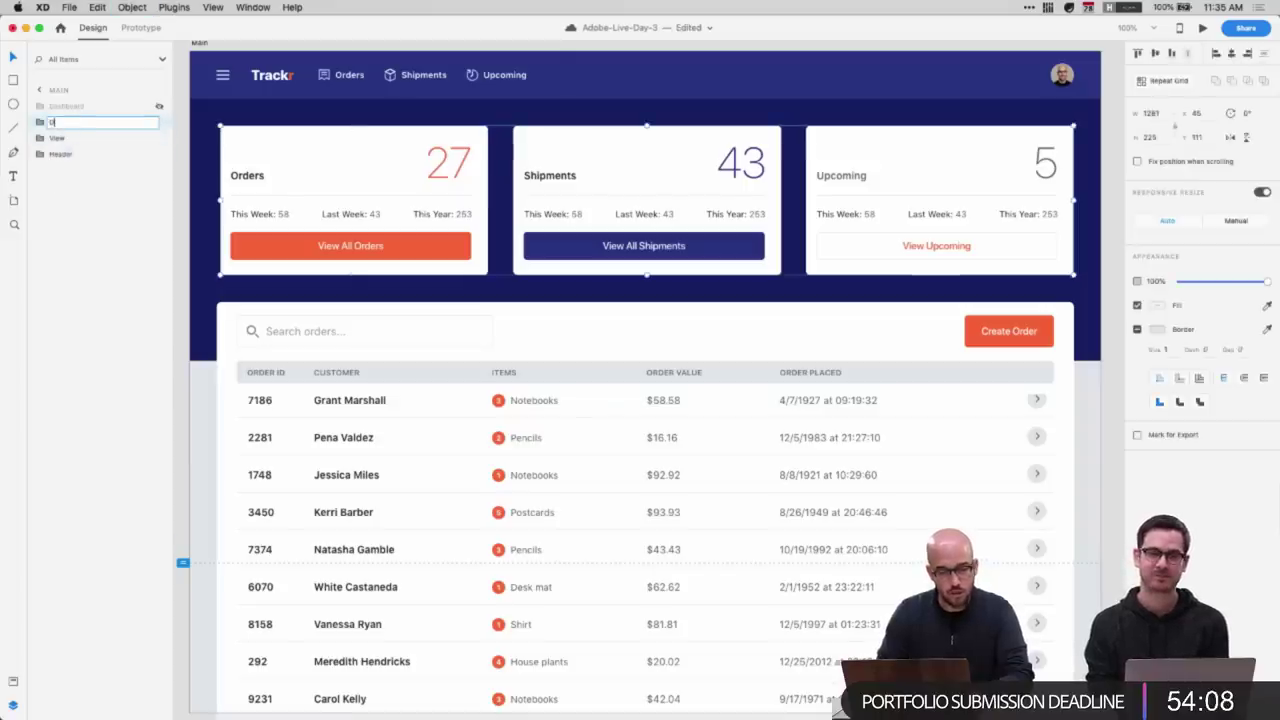
pyautogui.write('ard')
pyautogui.press('Return')
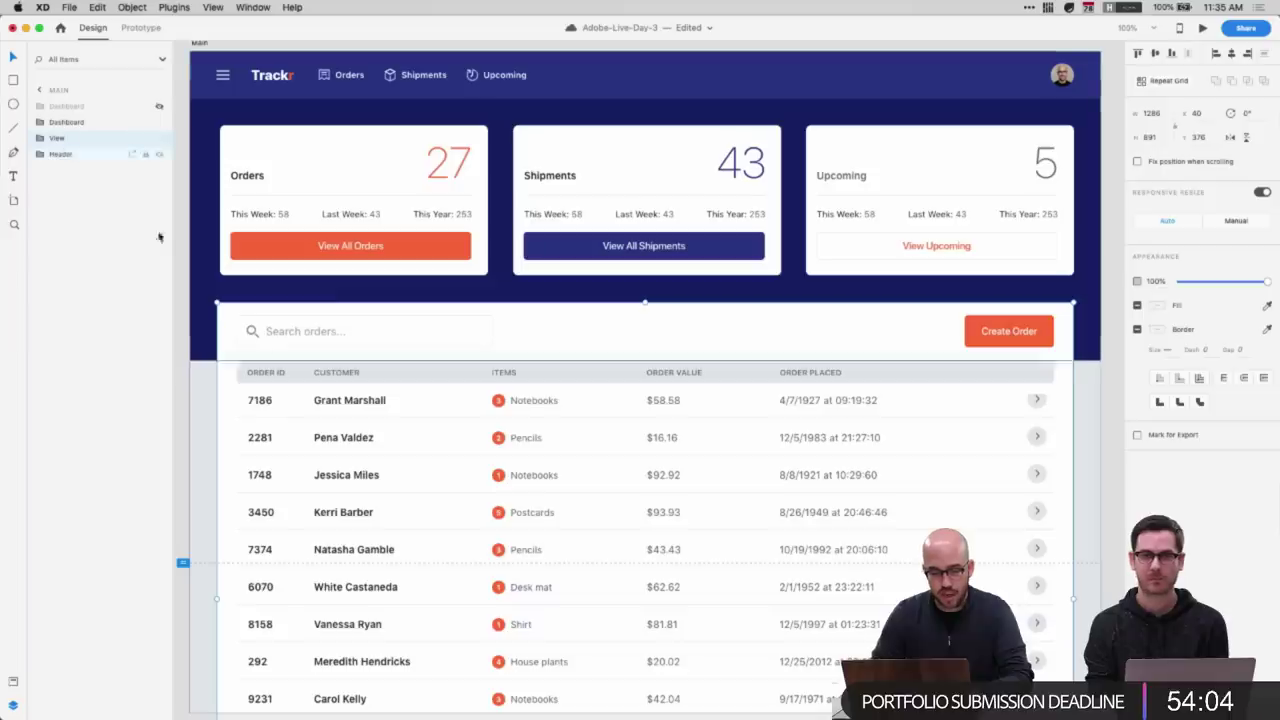
# - Try the summary cards and orders table 50 px lower, and move them back up
pyautogui.click(58, 154)
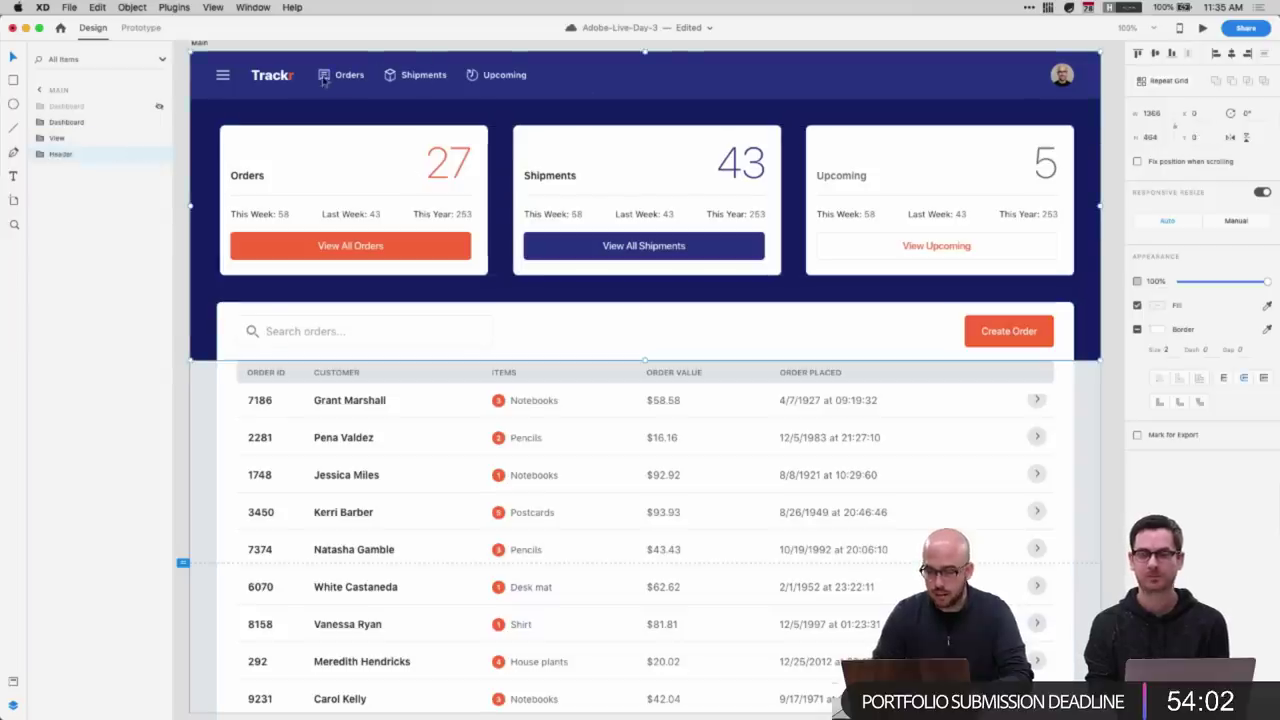
pyautogui.hscroll(1, 482, 196)
pyautogui.hscroll(2, 481, 195)
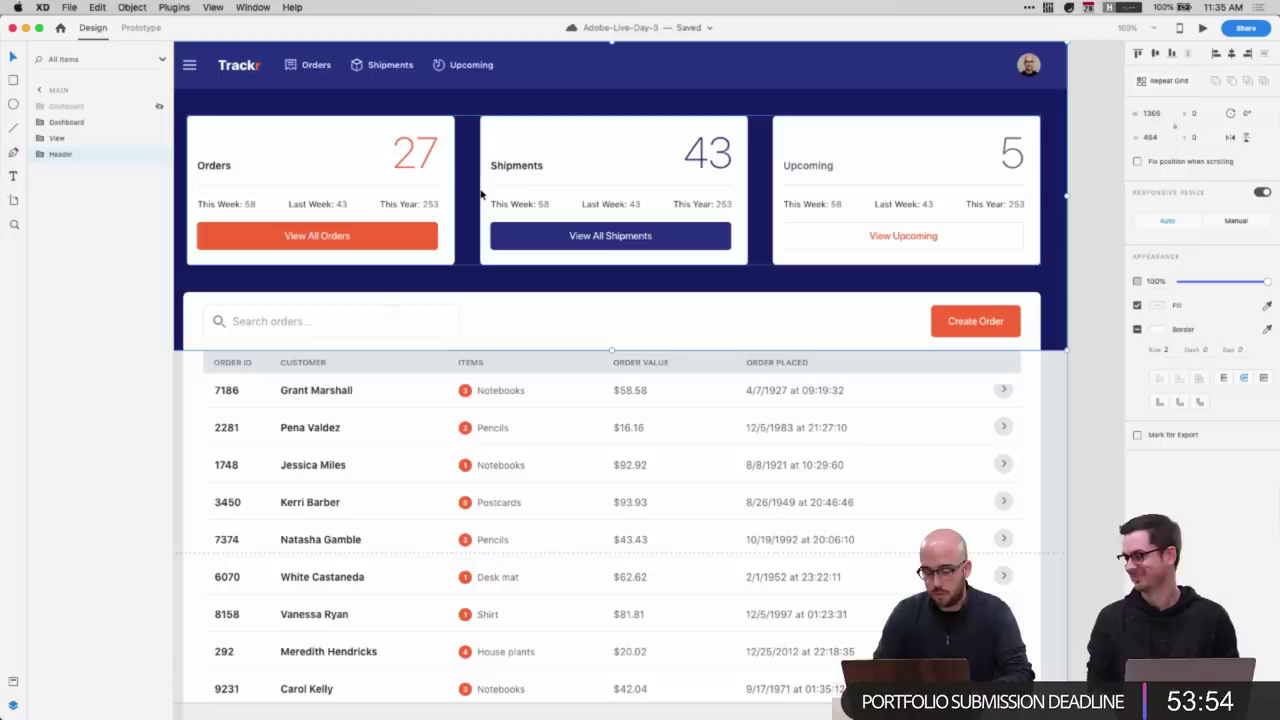
pyautogui.click(363, 137)
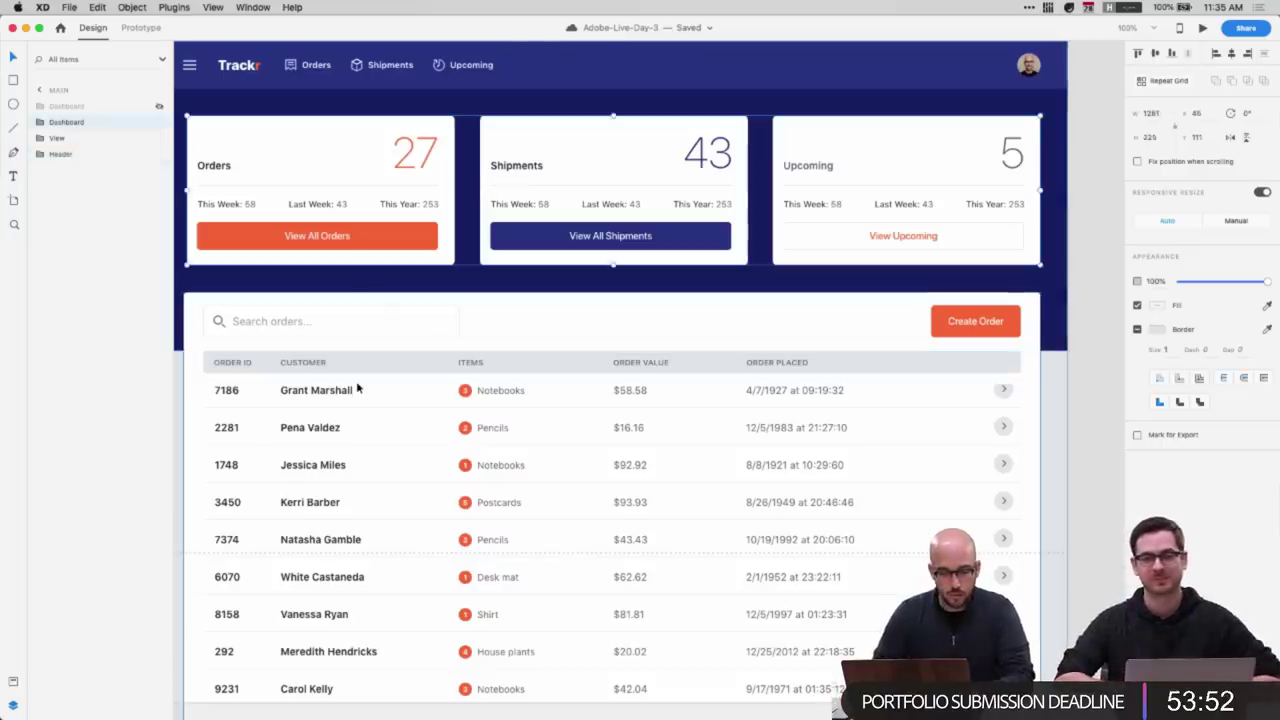
pyautogui.keyDown('shift'); pyautogui.click(358, 383); pyautogui.keyUp('shift')
pyautogui.hotkey('shift', 'Down')
pyautogui.hotkey('shift', 'Down')
pyautogui.hotkey('shift', 'Down')
pyautogui.hotkey('shift', 'Down')
pyautogui.hotkey('shift', 'Down')
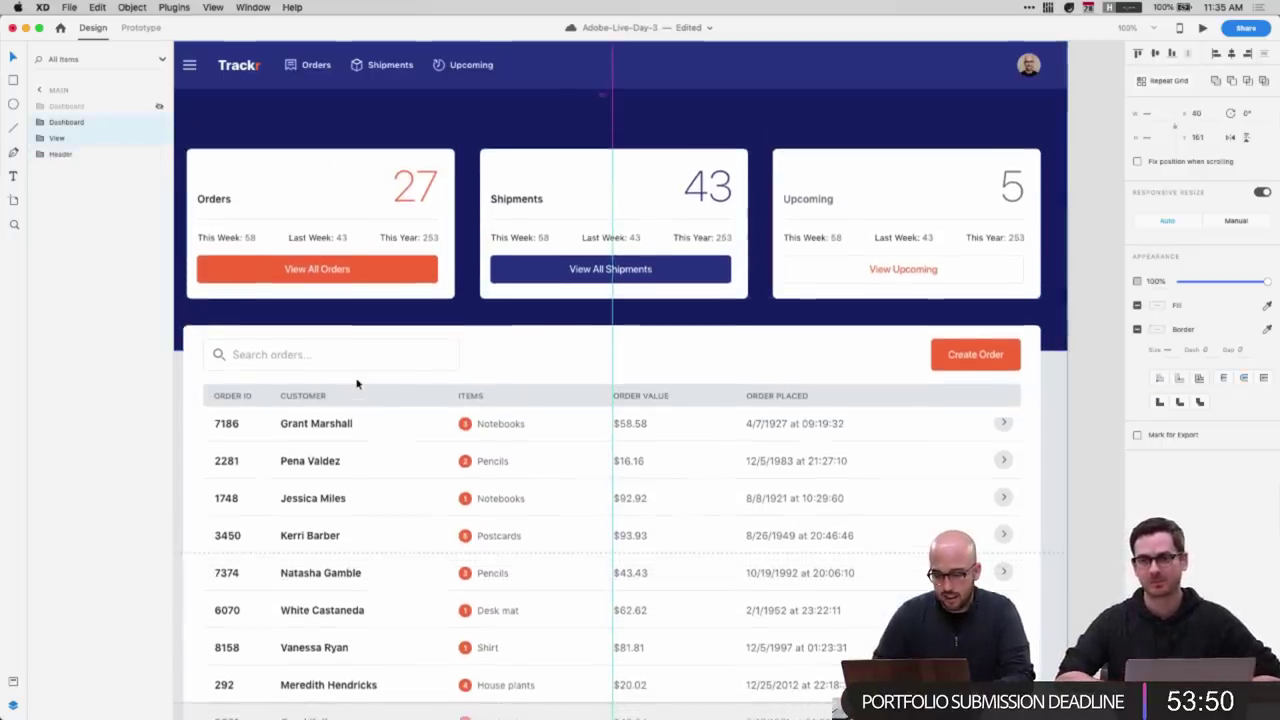
pyautogui.hotkey('shift', 'Up')
pyautogui.hotkey('shift', 'Up')
pyautogui.hotkey('shift', 'Up')
pyautogui.hotkey('shift', 'Up')
pyautogui.hotkey('shift', 'Up')
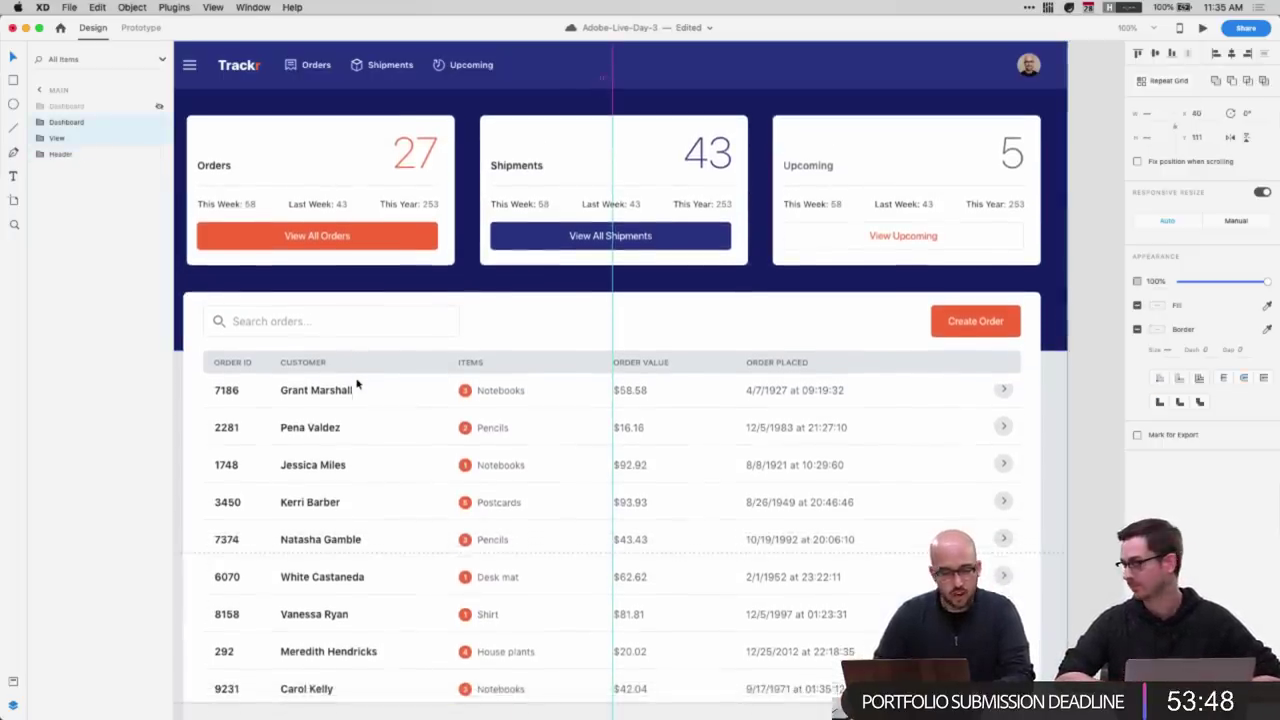
pyautogui.hscroll(-2, 481, 403)
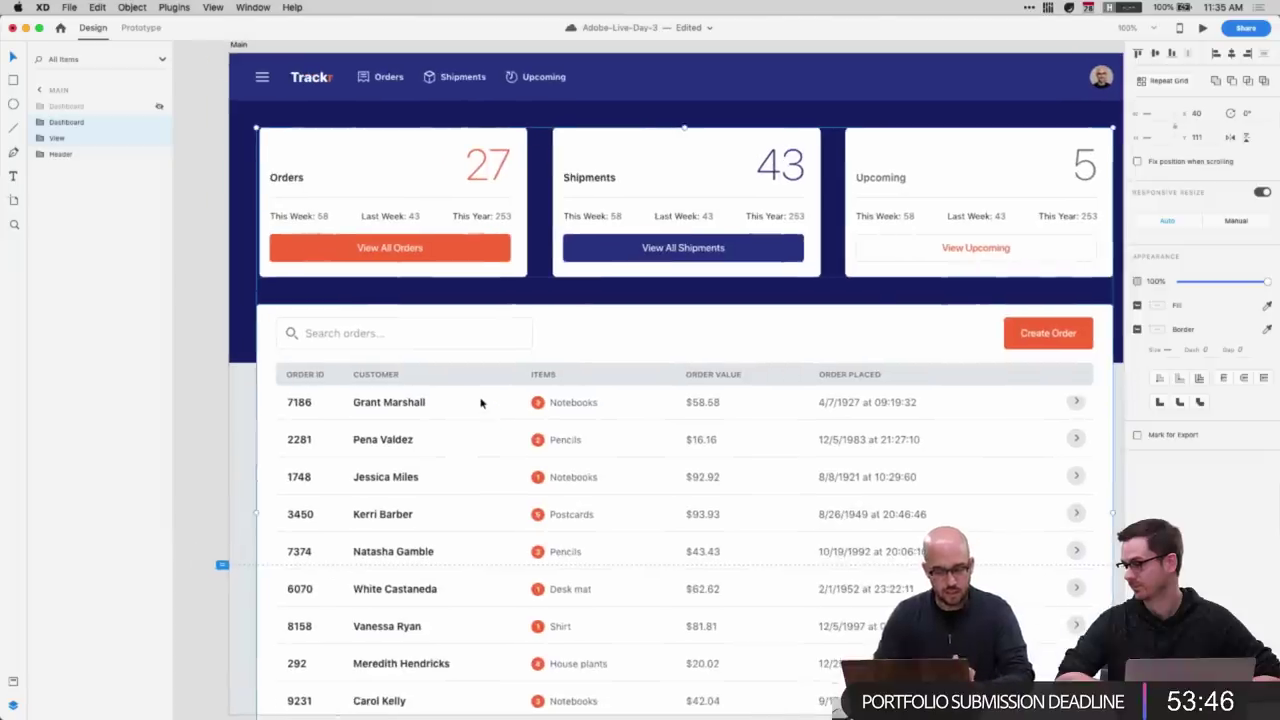
pyautogui.click(188, 452)
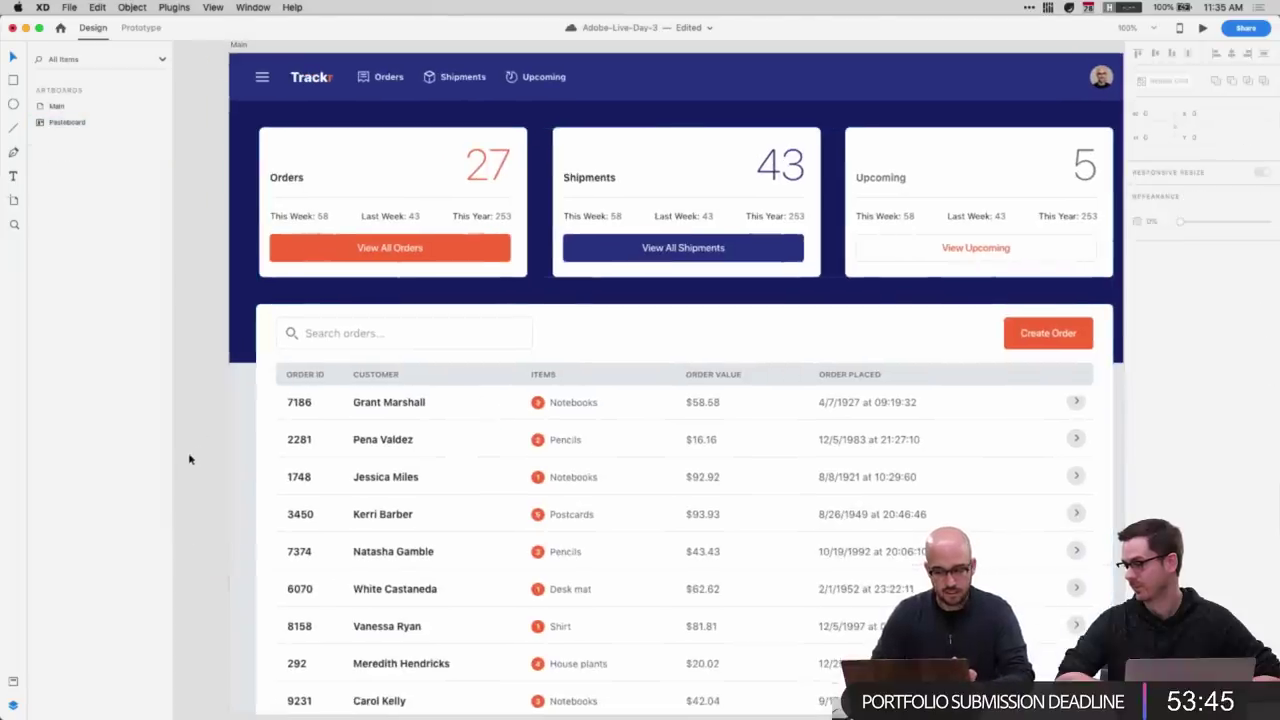
pyautogui.click(443, 171)
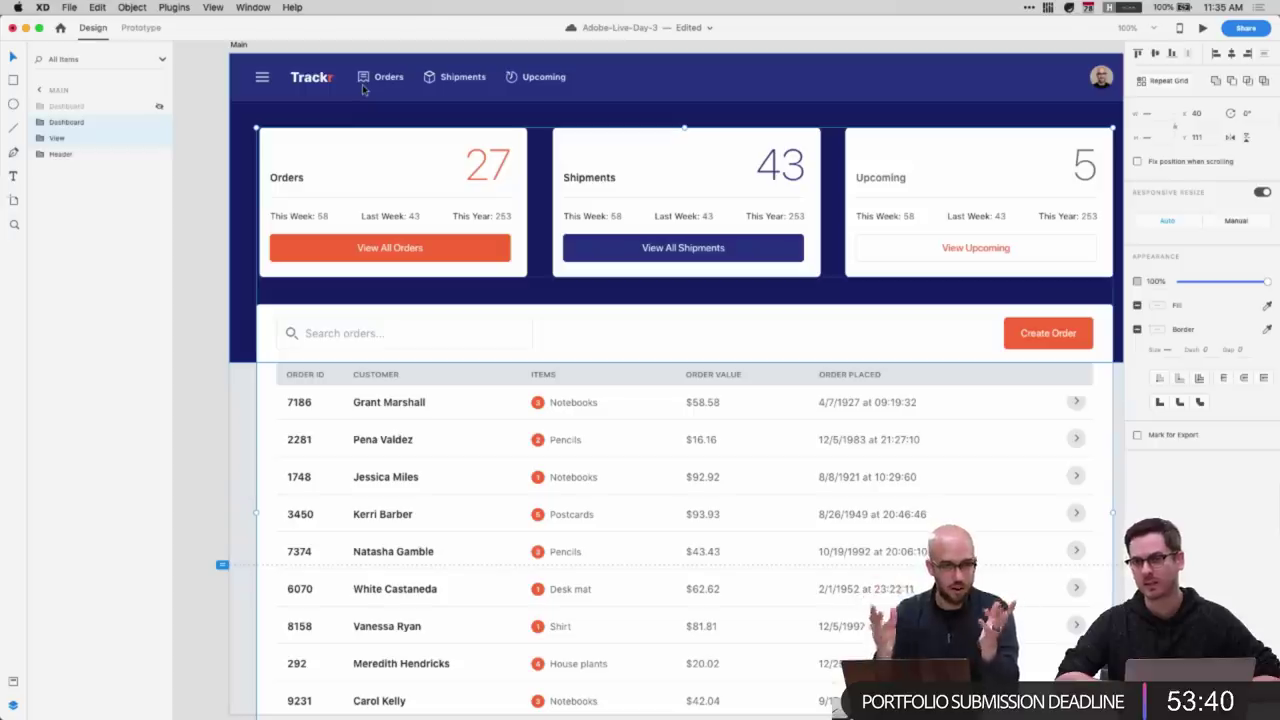
# - Move the summary cards and orders table down to Y 220, and extend the header's dark container to a height of 552
pyautogui.hscroll(2, 443, 340)
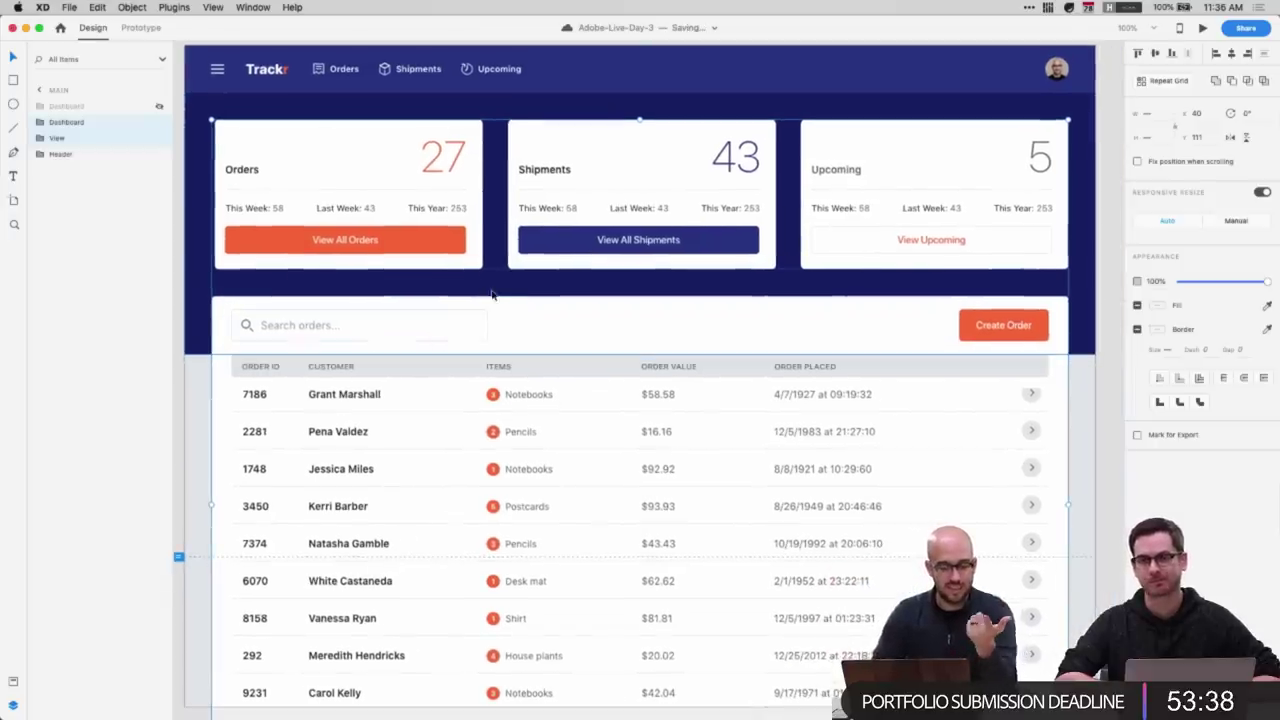
pyautogui.click(246, 310)
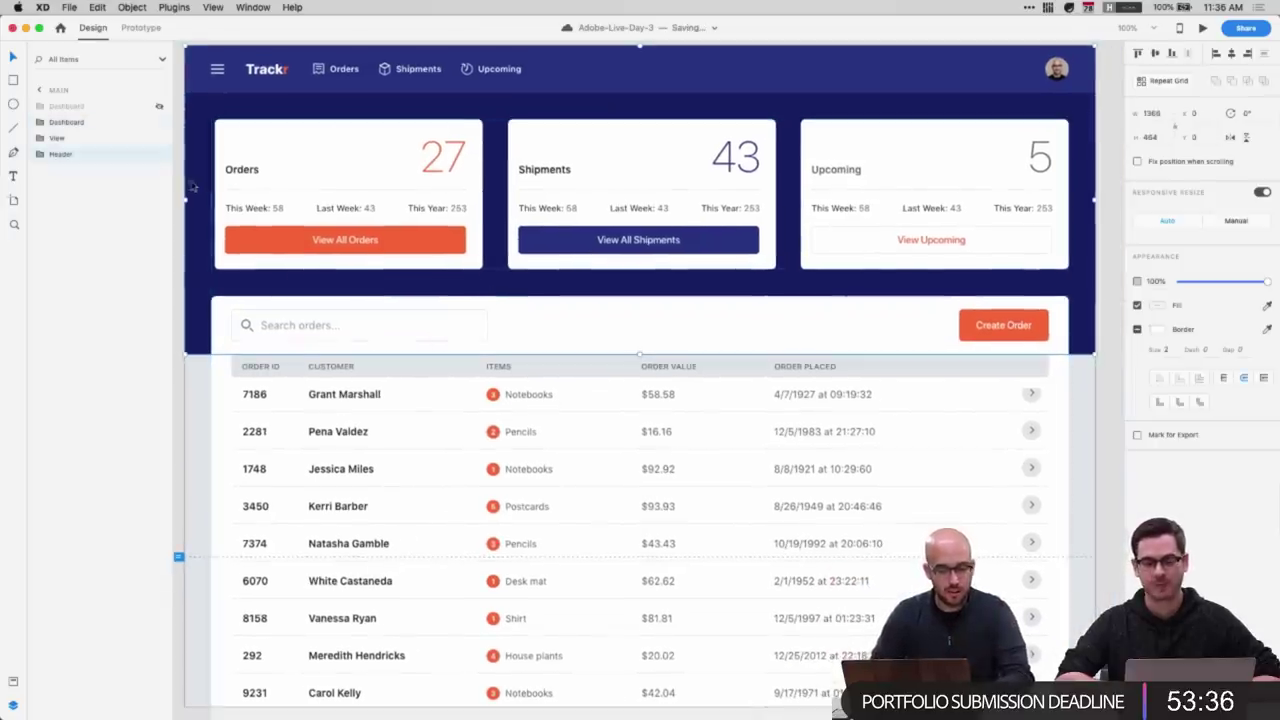
pyautogui.click(247, 309)
pyautogui.keyDown('shift'); pyautogui.click(275, 238); pyautogui.keyUp('shift')
pyautogui.moveTo(311, 196); pyautogui.dragTo(311, 269)
pyautogui.doubleClick(307, 181)
pyautogui.moveTo(640, 354); pyautogui.dragTo(640, 411)
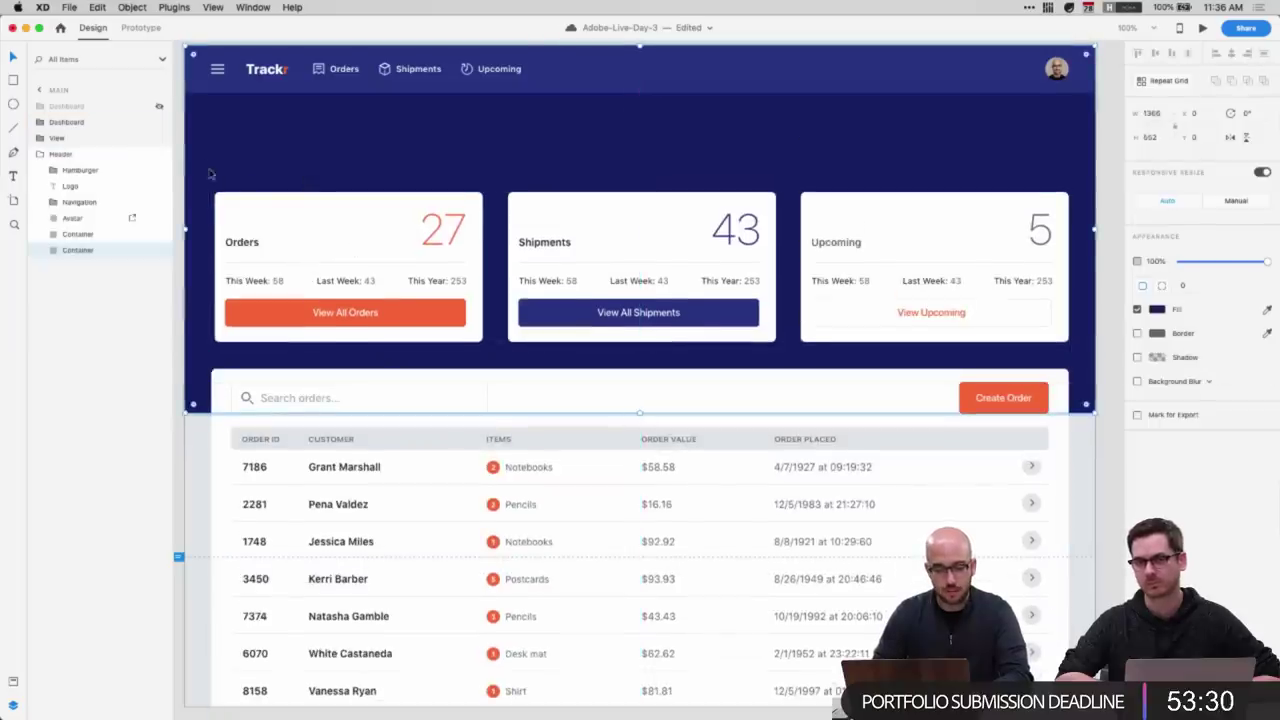
# - Add the text "Orders" to the dark header area above the Orders card
pyautogui.press('t')
pyautogui.click(288, 160)
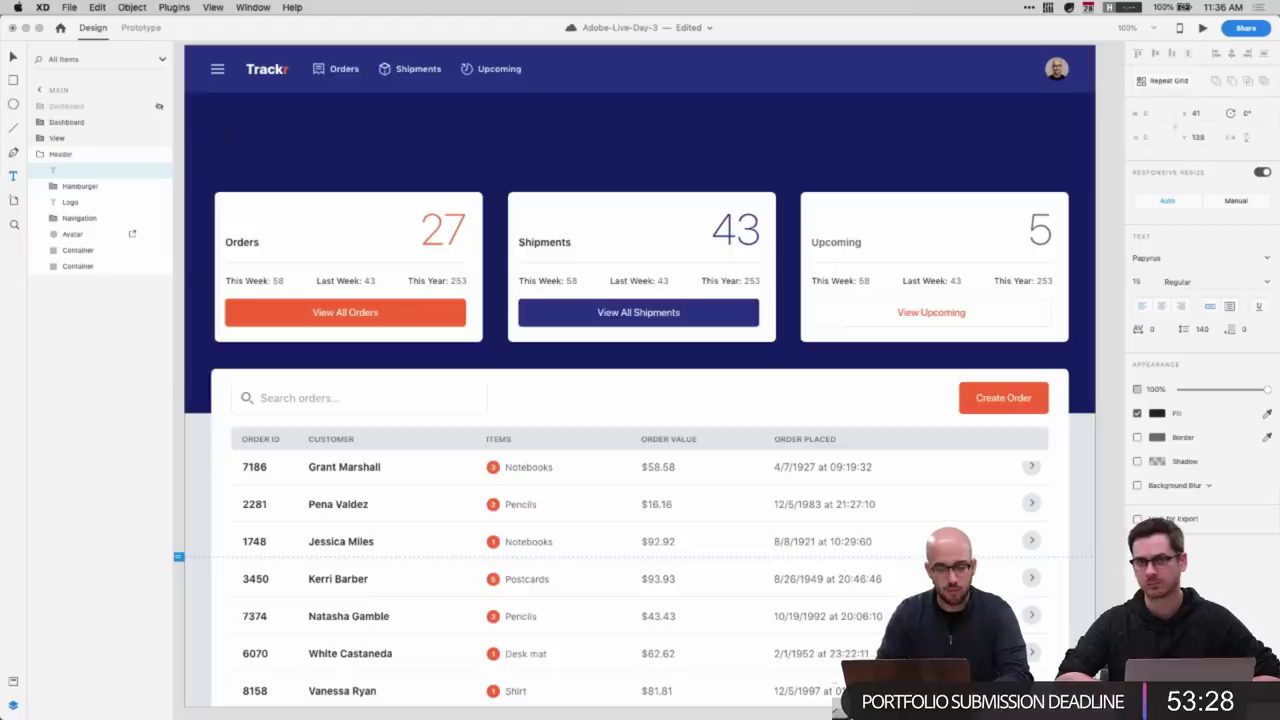
pyautogui.write('Orders')
pyautogui.press('Escape')
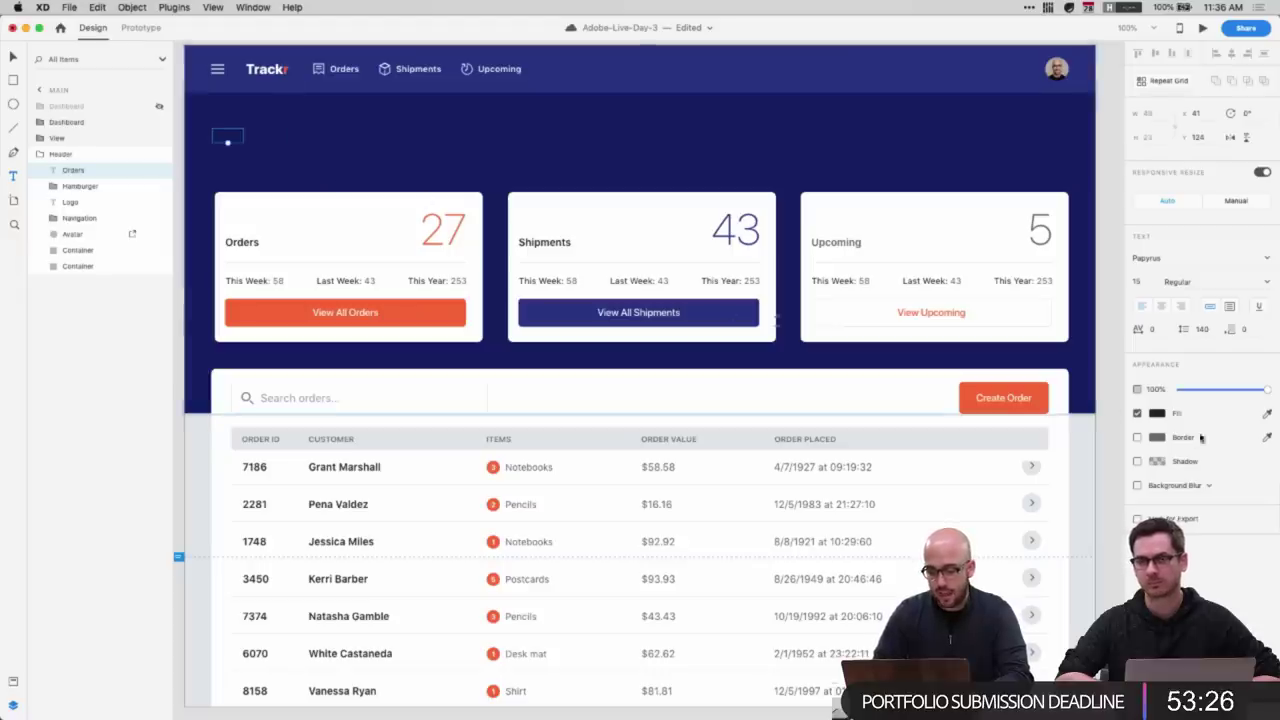
# - Set the new Orders heading's fill to white and its font size to 55
pyautogui.click(1157, 414)
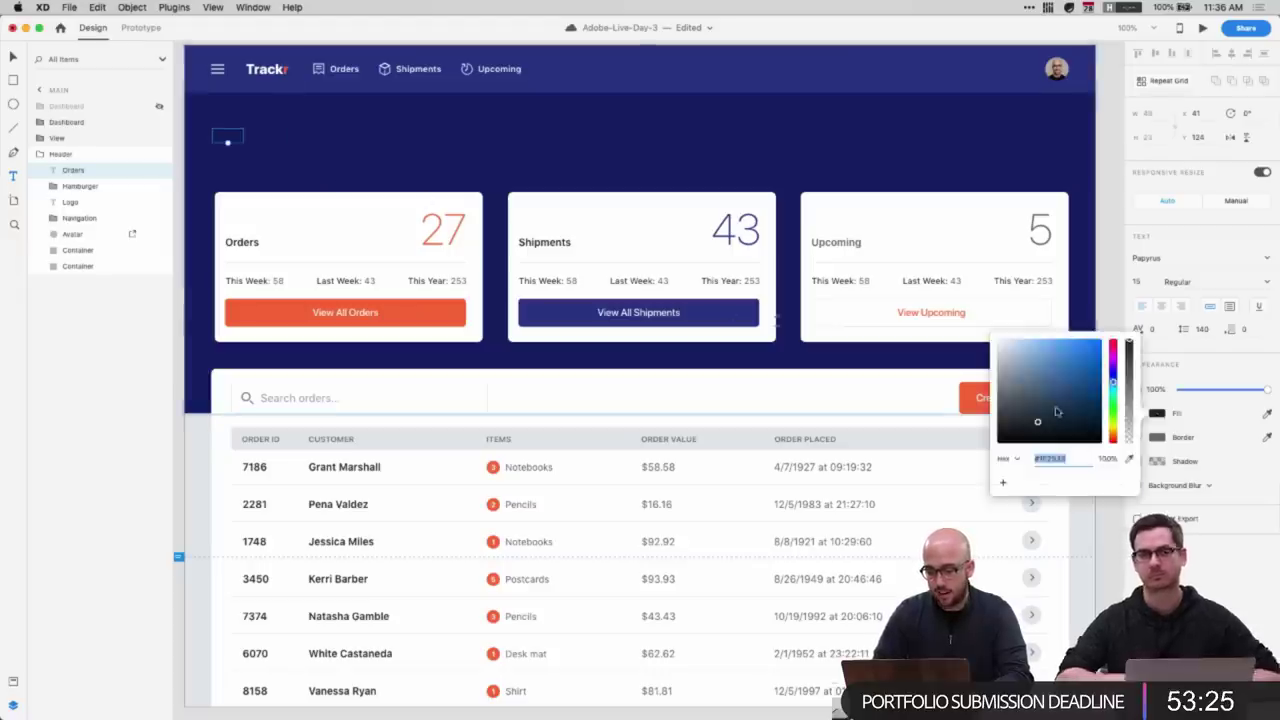
pyautogui.click(1157, 414)
pyautogui.hotkey('shift', 'Up')
pyautogui.hotkey('shift', 'Up')
pyautogui.hotkey('shift', 'Up')
pyautogui.hotkey('shift', 'Up')
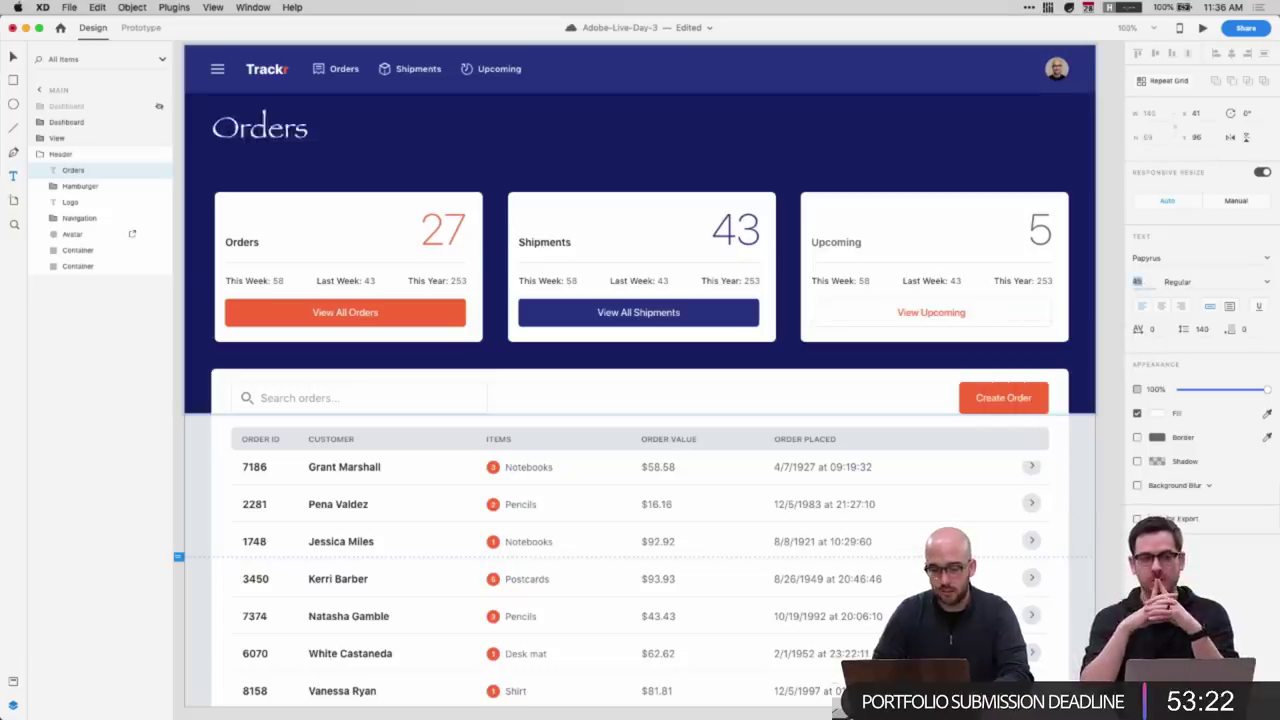
pyautogui.press('Return')
# - Set the Orders heading's font to SF Pro Display
pyautogui.doubleClick(263, 130)
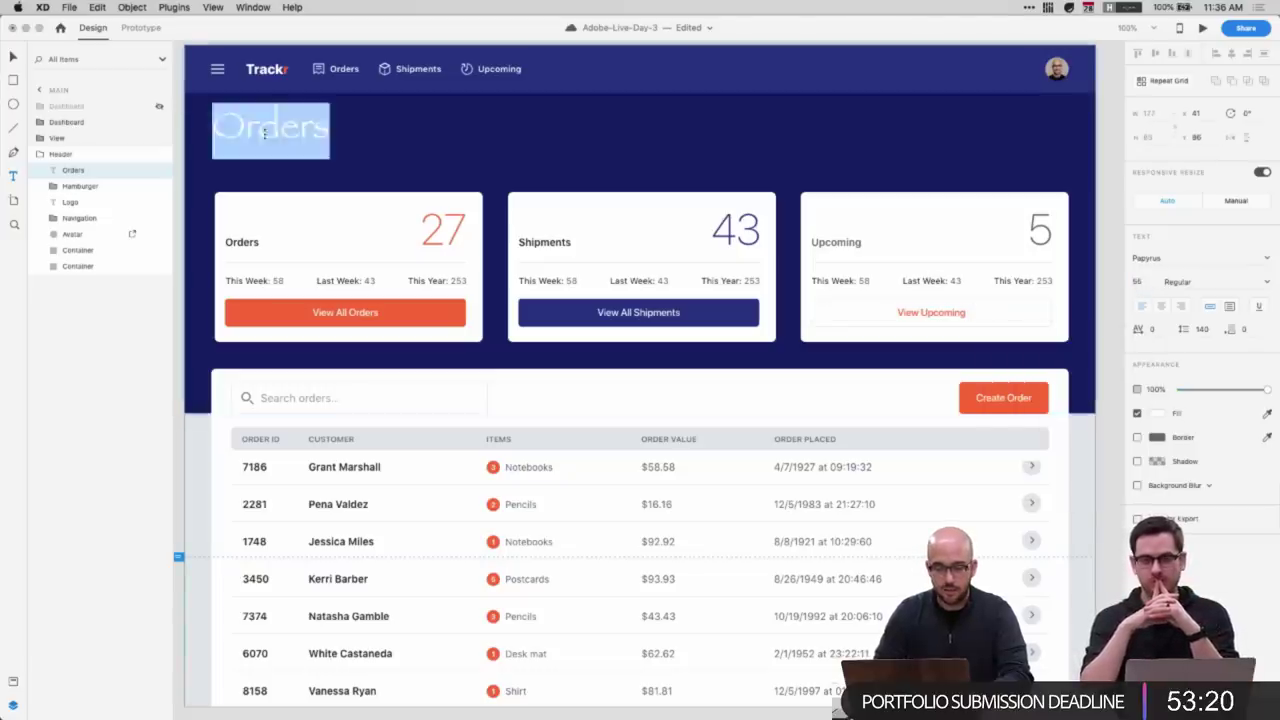
pyautogui.click(404, 247)
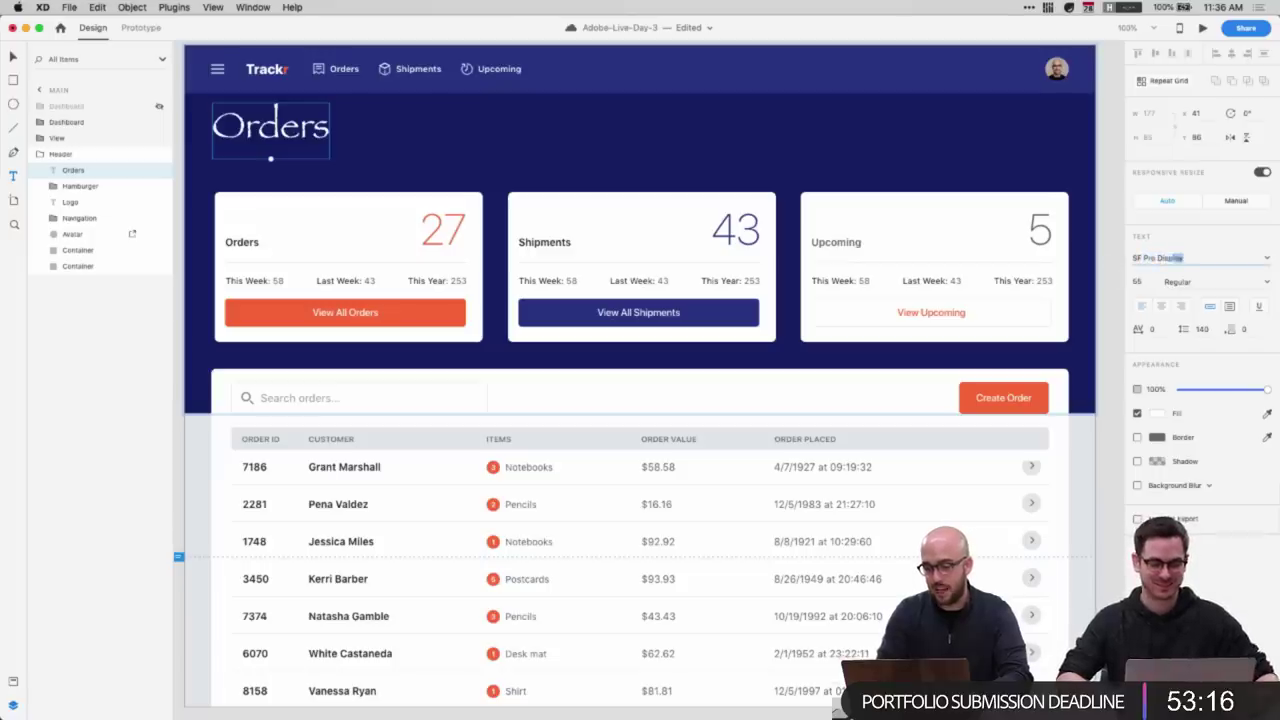
pyautogui.press('Return')
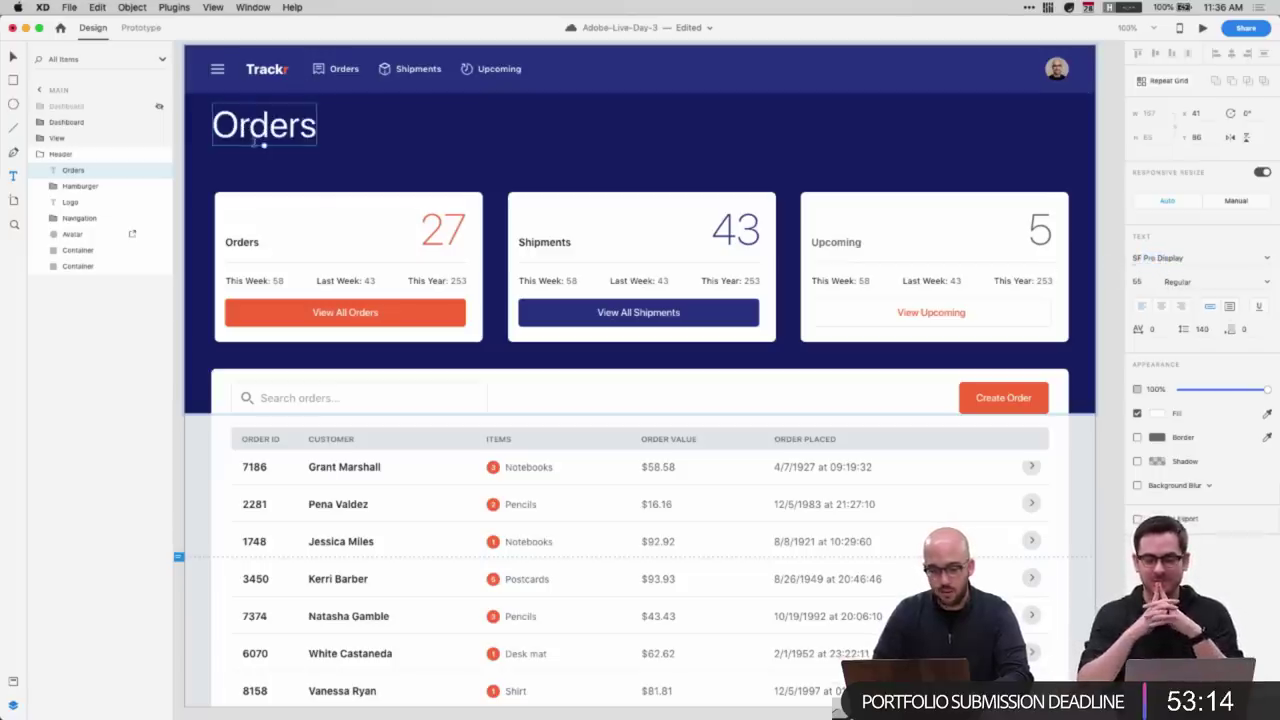
# - Nudge the Orders heading down 14 px, away from the navigation bar
pyautogui.press('Down')
pyautogui.press('Down')
pyautogui.press('Down')
pyautogui.press('Down')
pyautogui.press('Down')
pyautogui.press('Down')
pyautogui.press('Down')
pyautogui.press('Down')
pyautogui.press('Down')
pyautogui.press('Down')
pyautogui.press('Down')
pyautogui.press('Down')
pyautogui.press('Down')
pyautogui.press('Down')
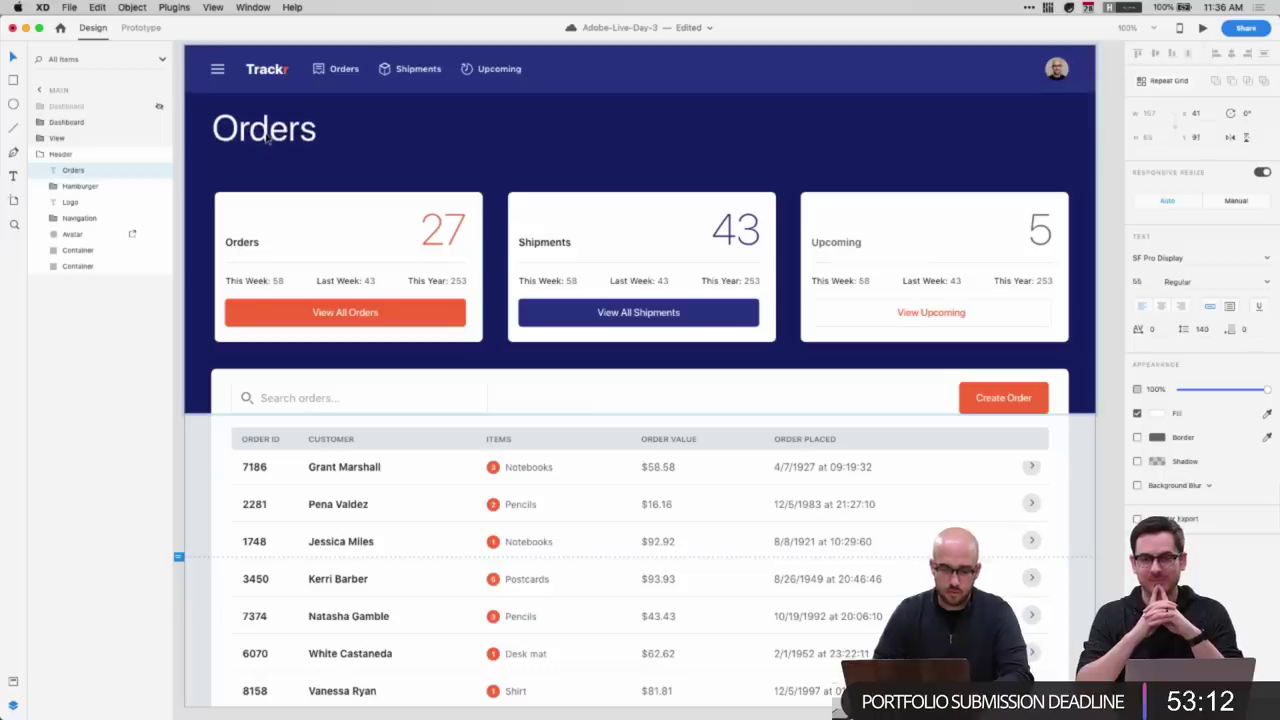
# - Move the summary cards and orders table up together to Y 200
pyautogui.click(543, 334)
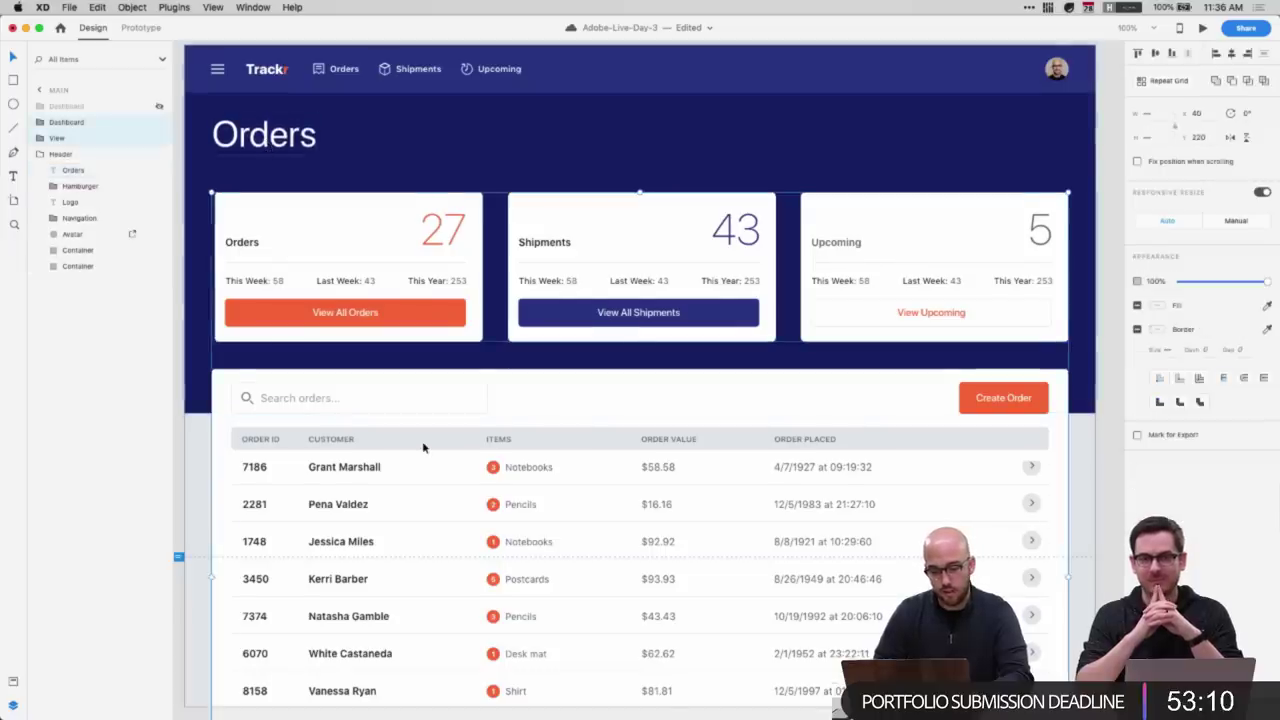
pyautogui.hotkey('shift', 'Up')
pyautogui.hotkey('shift', 'Up')
pyautogui.hotkey('shift', 'Down')
pyautogui.hotkey('shift', 'Down')
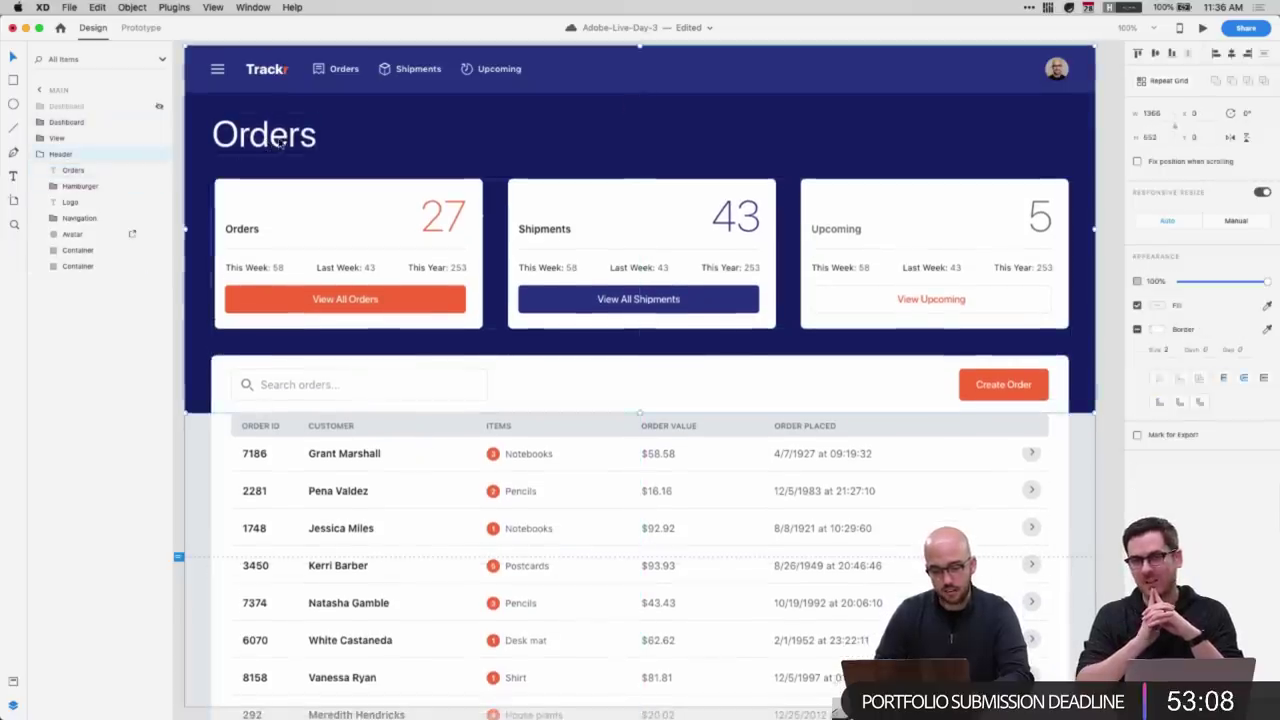
# - Reduce the Orders heading's font size to 28 and position it at Y 105 above the Orders card
pyautogui.click(270, 145)
pyautogui.click(1144, 286)
pyautogui.hotkey('shift', 'Down')
pyautogui.hotkey('shift', 'Down')
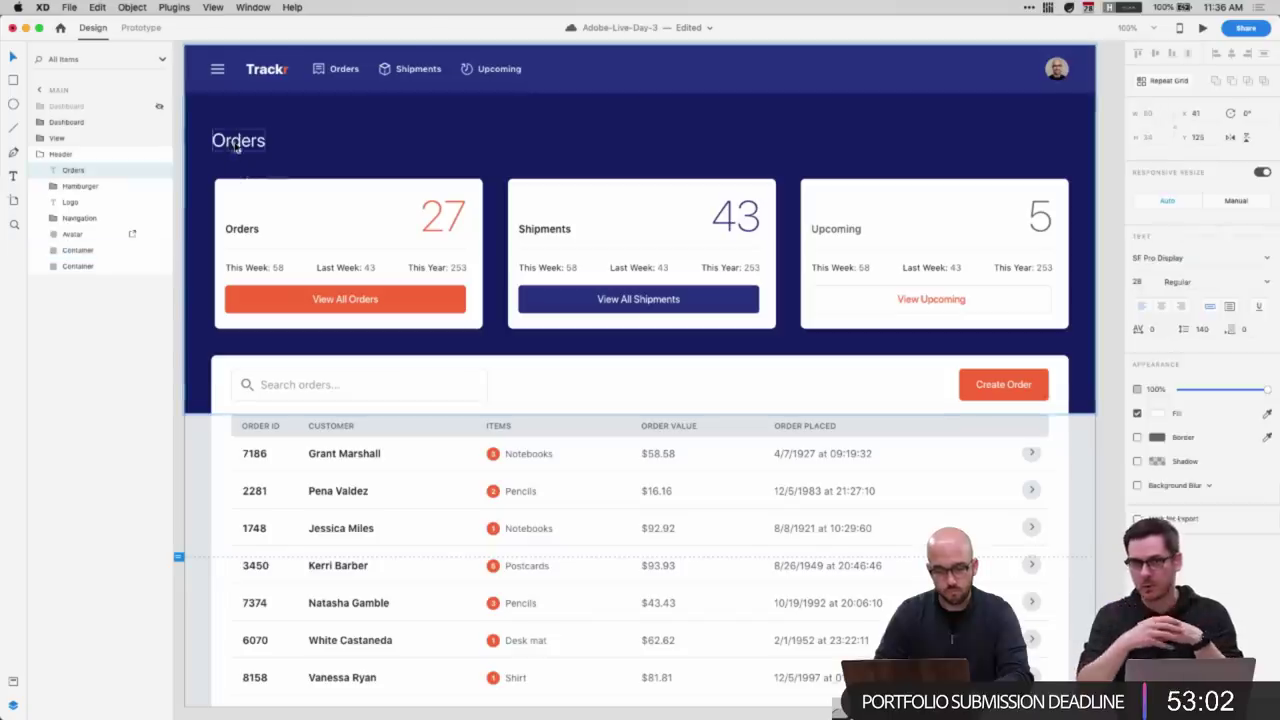
pyautogui.moveTo(234, 146); pyautogui.dragTo(250, 134)
# - Move the summary cards and orders table up 20 px, and shift the Orders heading to X 43
pyautogui.click(320, 234)
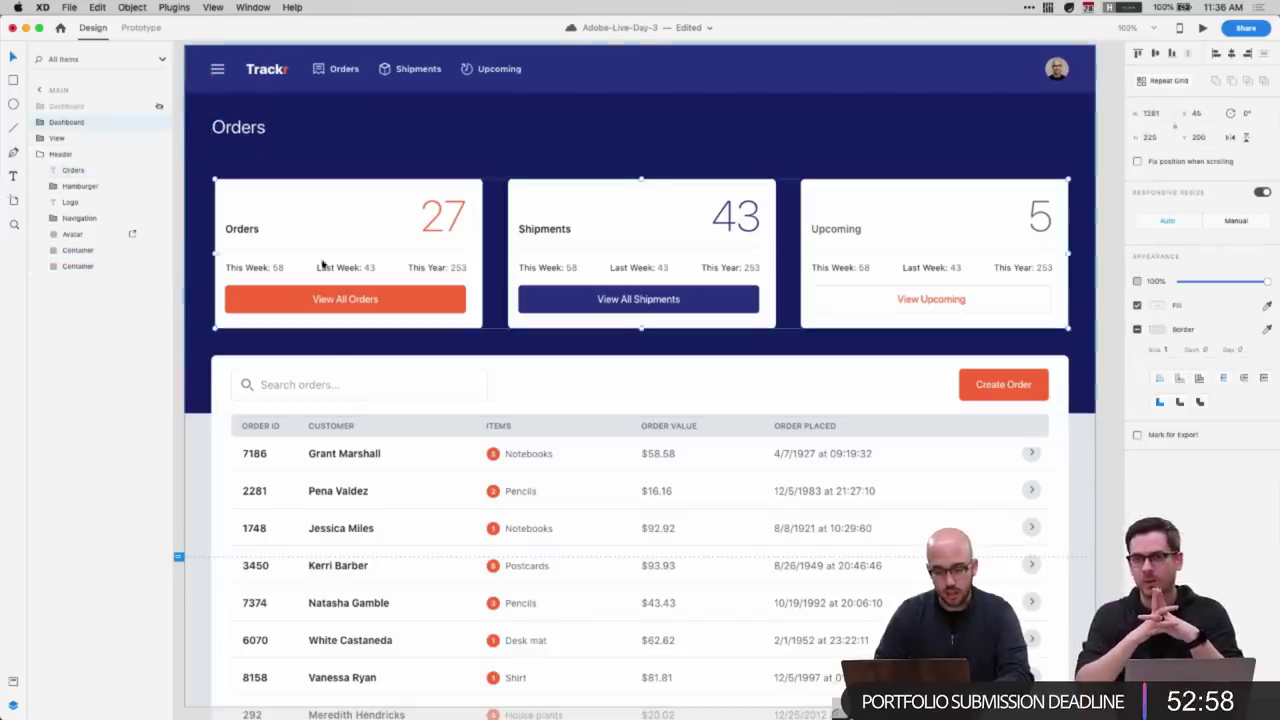
pyautogui.moveTo(347, 399); pyautogui.dragTo(347, 386)
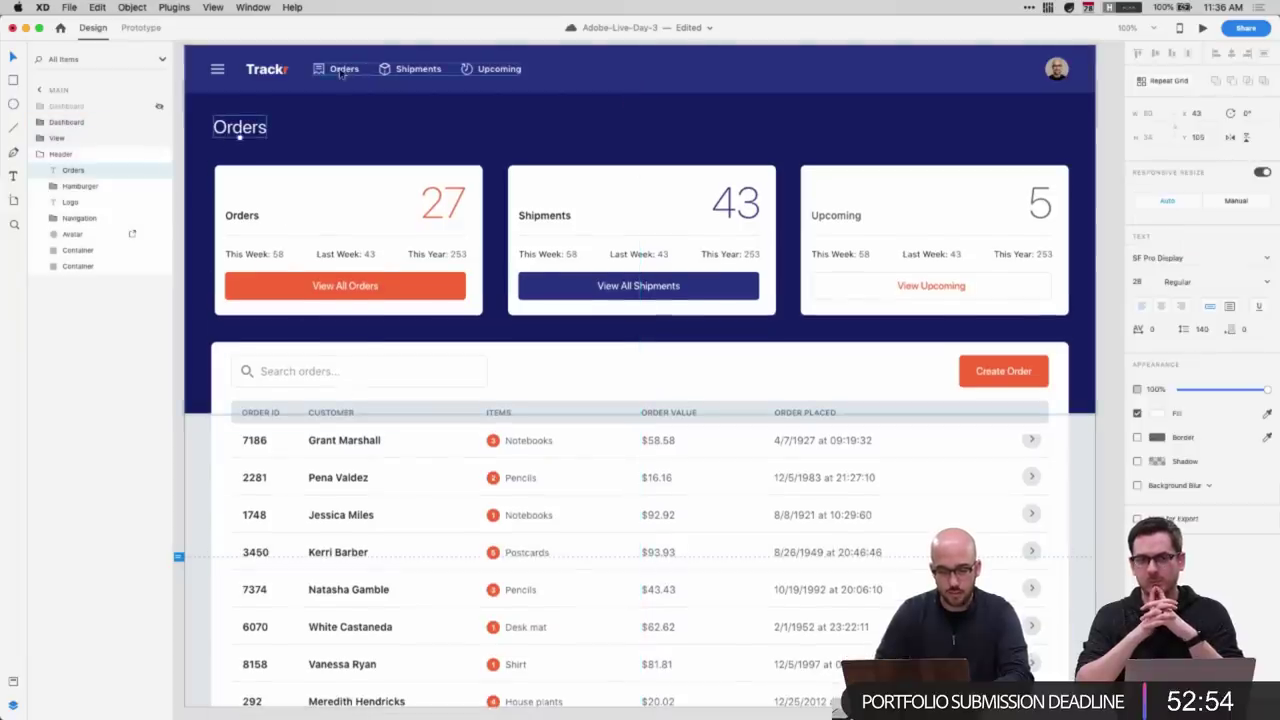
# - Set the opacity of the Orders link in the header navigation to 50%
pyautogui.click(338, 72)
pyautogui.click(53, 219)
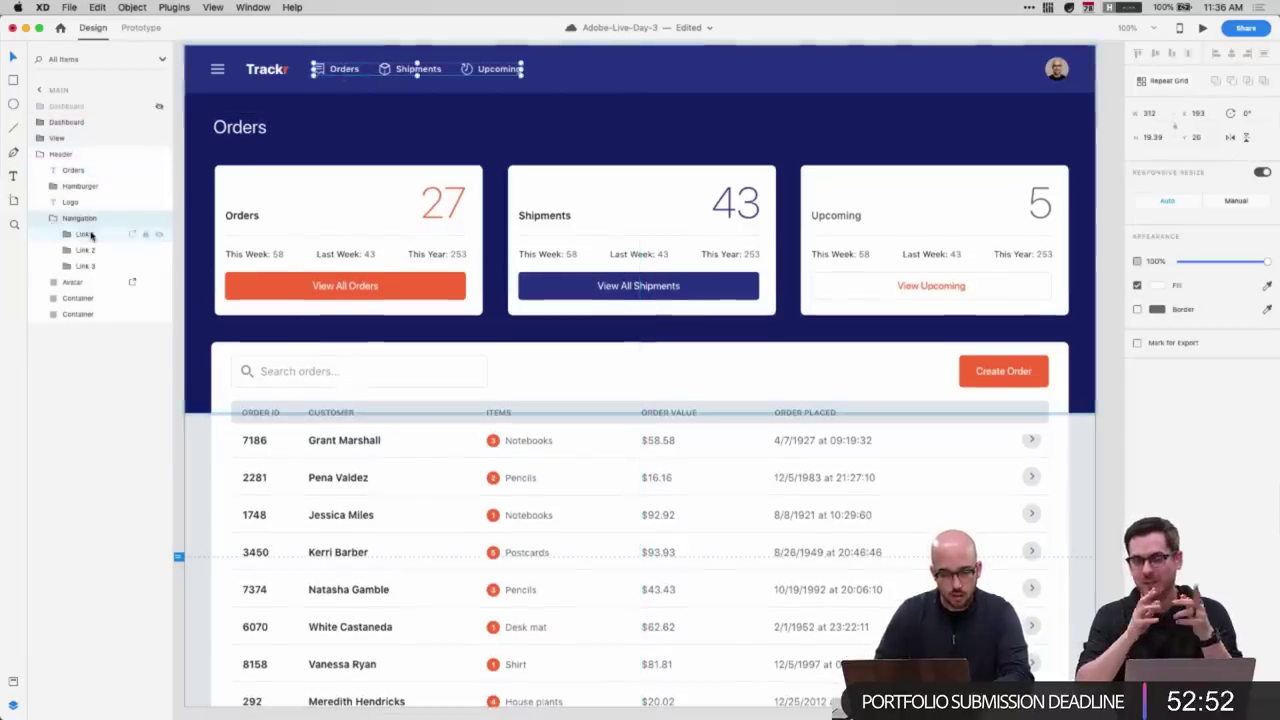
pyautogui.click(92, 235)
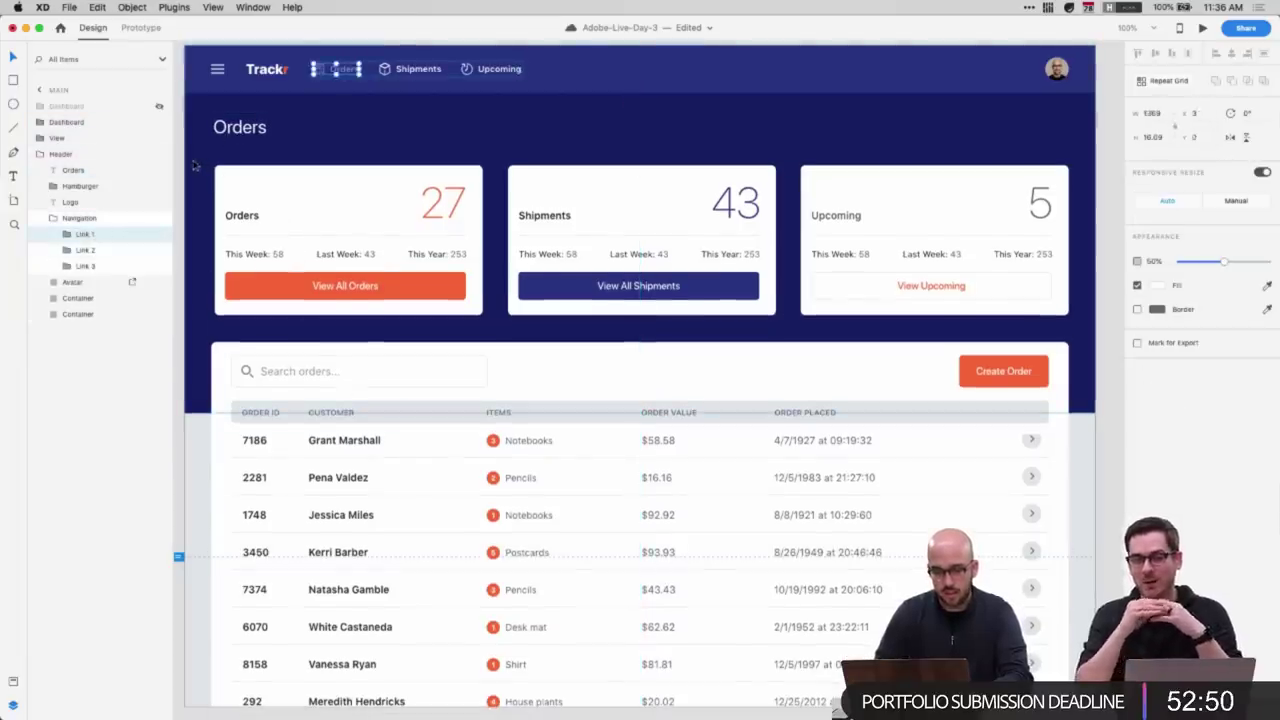
# - Shift the Orders summary card to X 40 so its left edge lines up with the orders table
pyautogui.click(276, 191)
pyautogui.keyDown('shift'); pyautogui.click(288, 366); pyautogui.keyUp('shift')
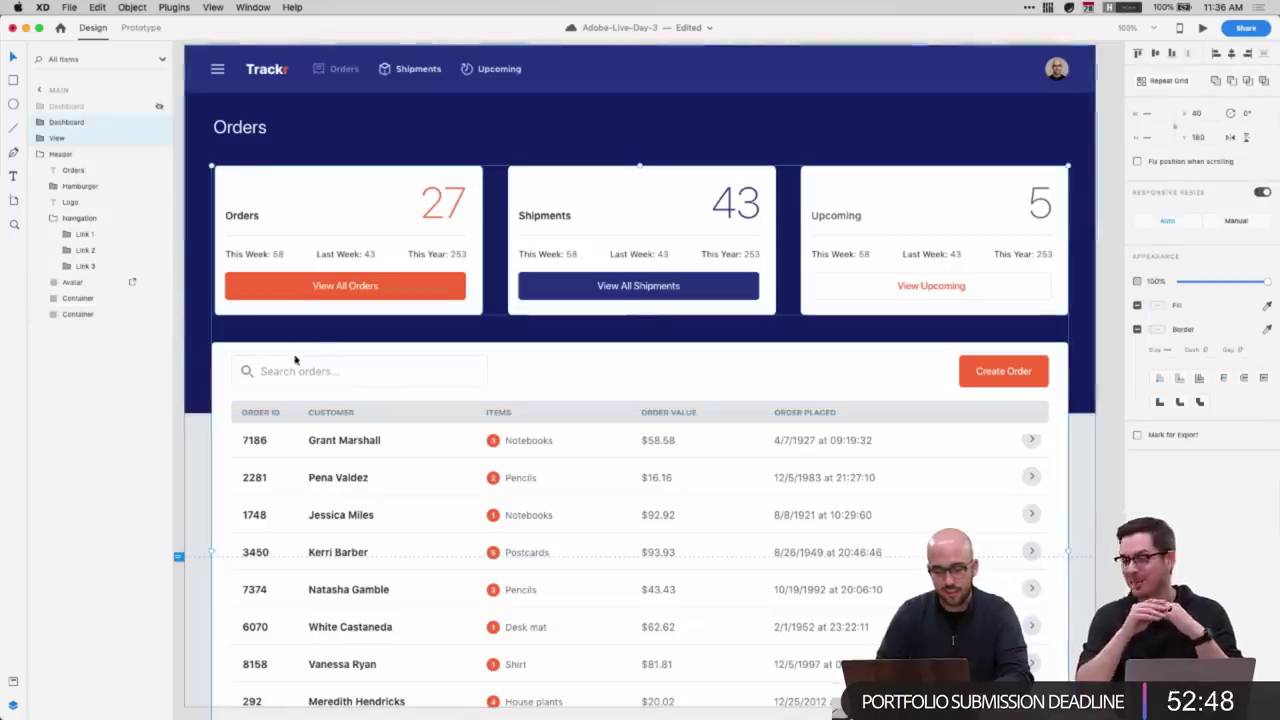
pyautogui.click(318, 323)
pyautogui.click(316, 282)
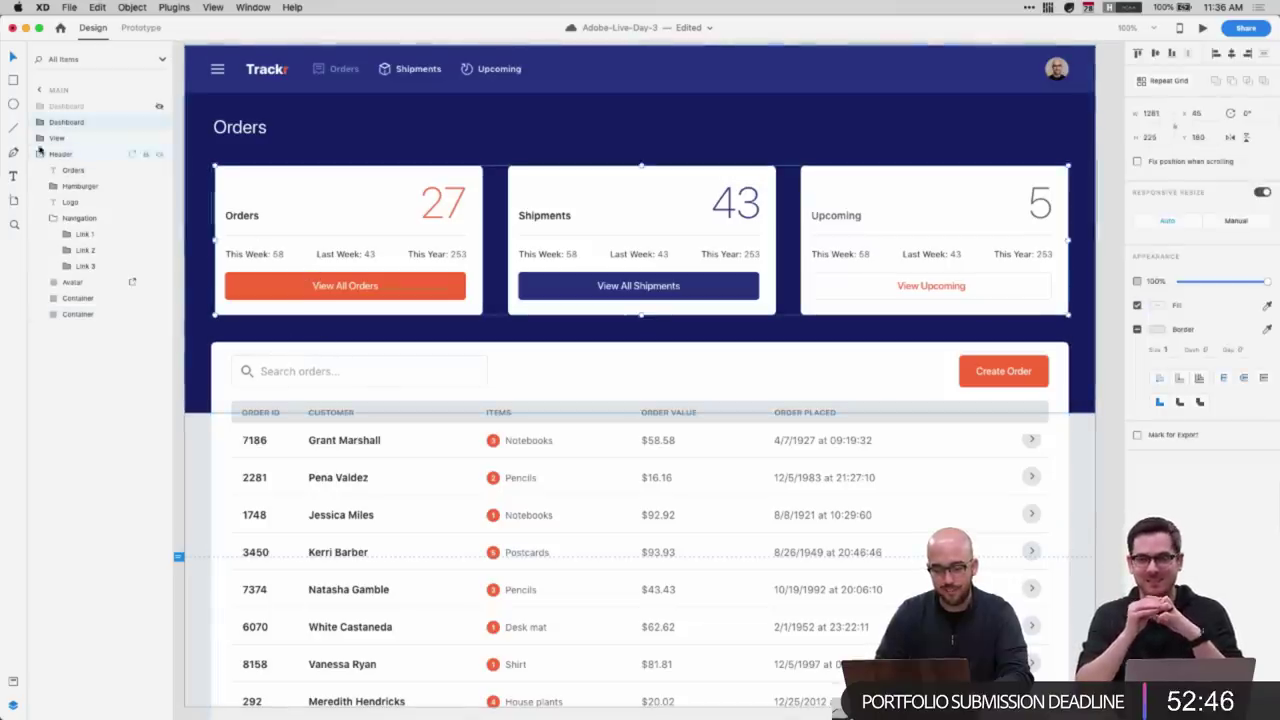
pyautogui.click(40, 153)
pyautogui.click(40, 123)
pyautogui.click(72, 138)
pyautogui.moveTo(352, 254); pyautogui.dragTo(349, 253)
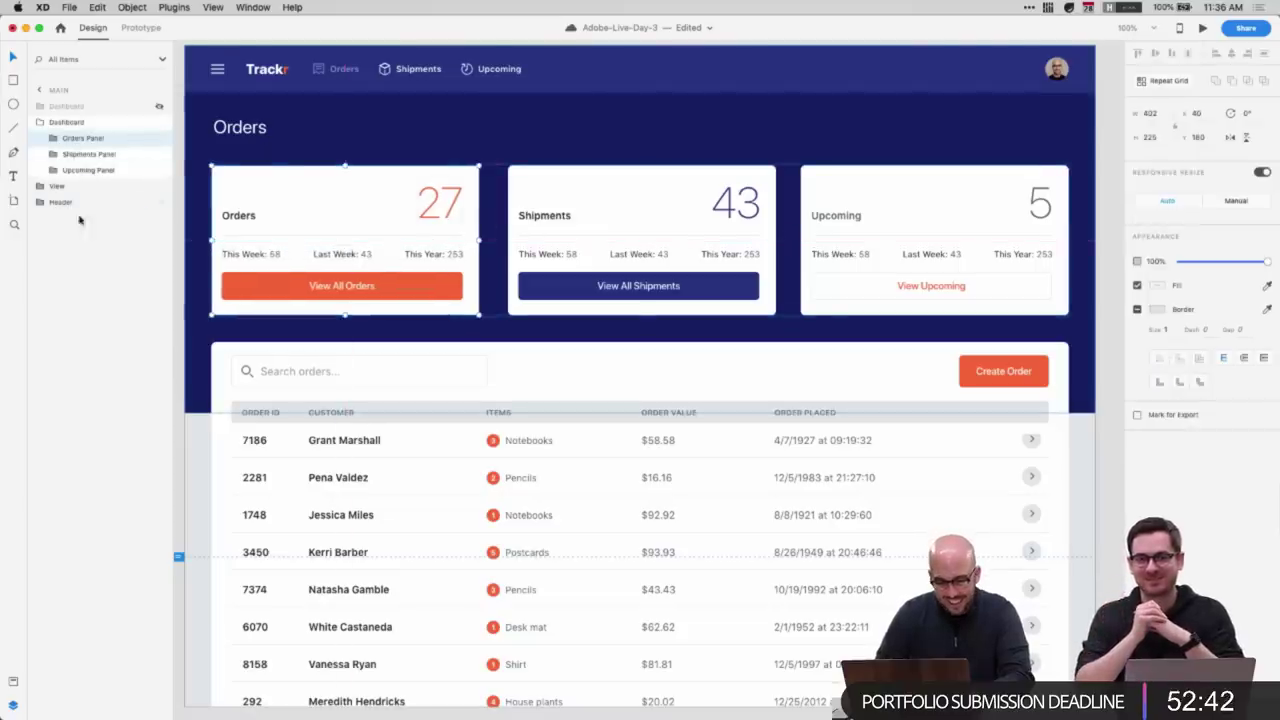
# - Distribute the Orders, Shipments and Upcoming cards evenly in the horizontal direction
pyautogui.keyDown('shift'); pyautogui.click(88, 170); pyautogui.keyUp('shift')
pyautogui.click(1185, 55)
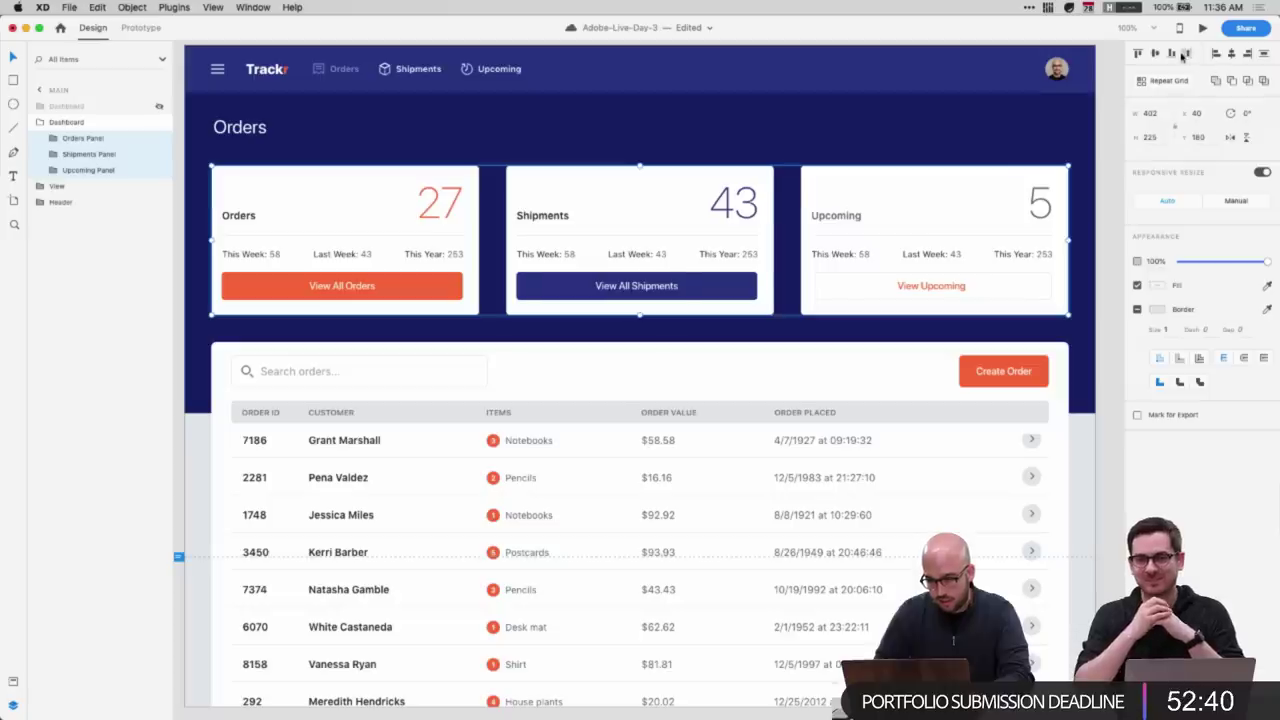
pyautogui.click(39, 122)
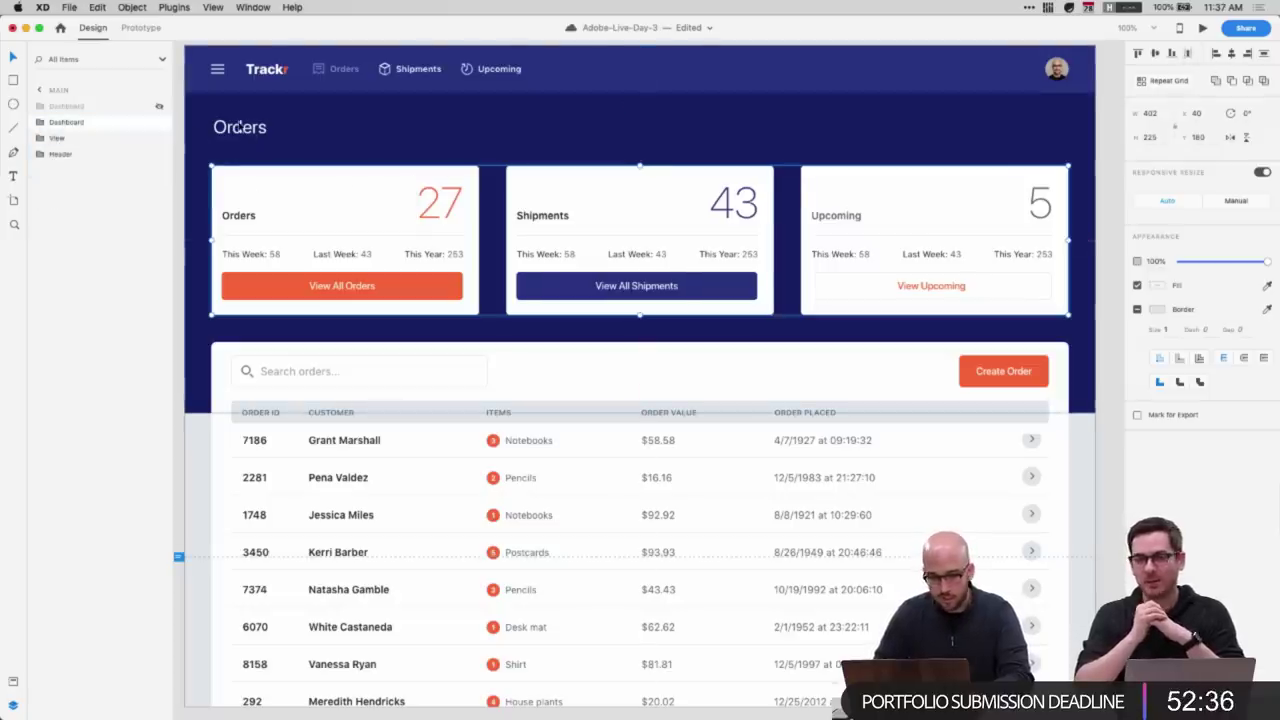
# - Reposition the Orders page heading at X 40, Y 94, aligned with the left edge of the cards
pyautogui.doubleClick(240, 127)
pyautogui.hotkey('shift', 'Up')
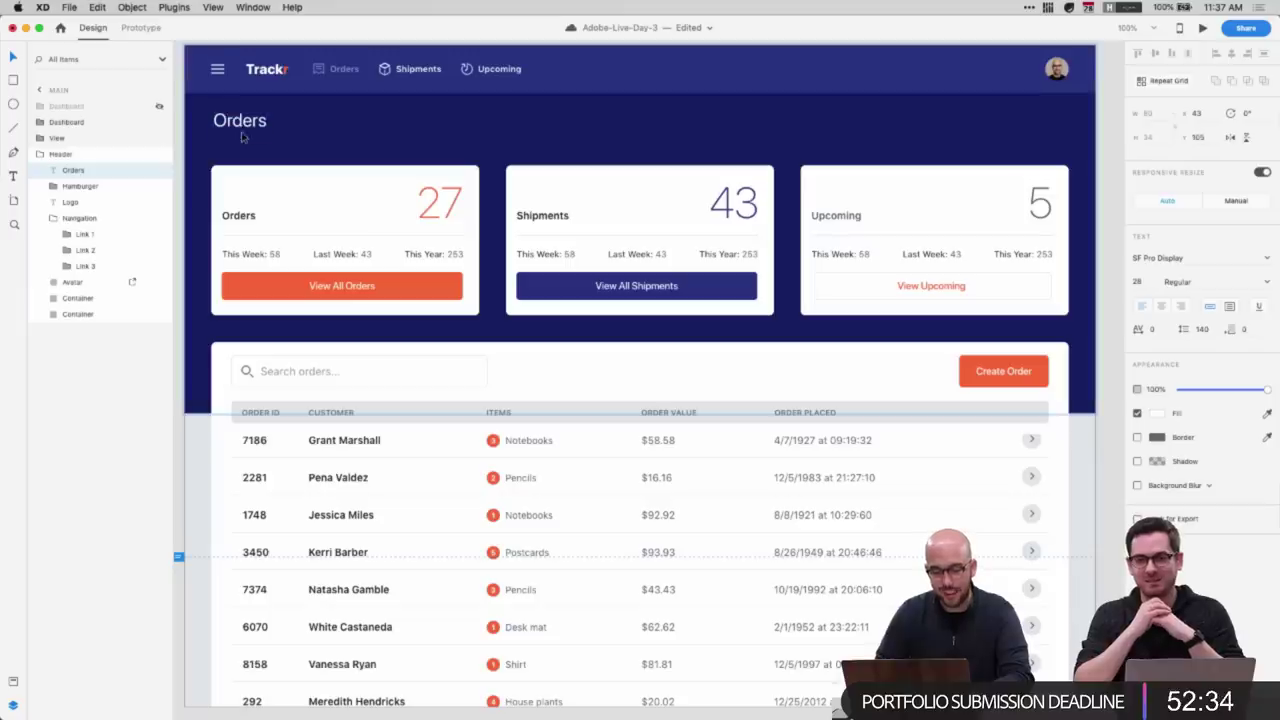
pyautogui.hotkey('shift', 'Down')
pyautogui.press('Left')
pyautogui.moveTo(241, 138); pyautogui.dragTo(238, 127)
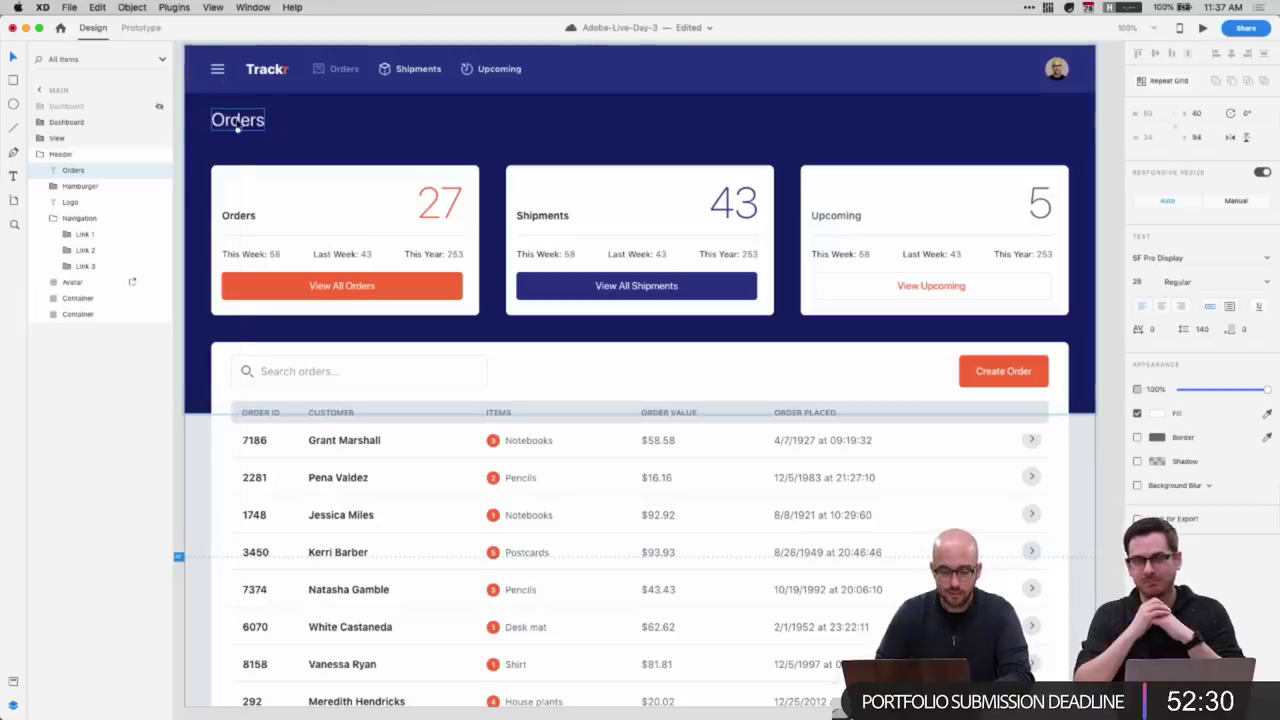
# - Move the summary cards and orders table up together so the cards start at Y 153
pyautogui.click(247, 207)
pyautogui.keyDown('shift'); pyautogui.click(305, 406); pyautogui.keyUp('shift')
pyautogui.hotkey('shift', 'Up')
pyautogui.hotkey('shift', 'Up')
pyautogui.hotkey('shift', 'Up')
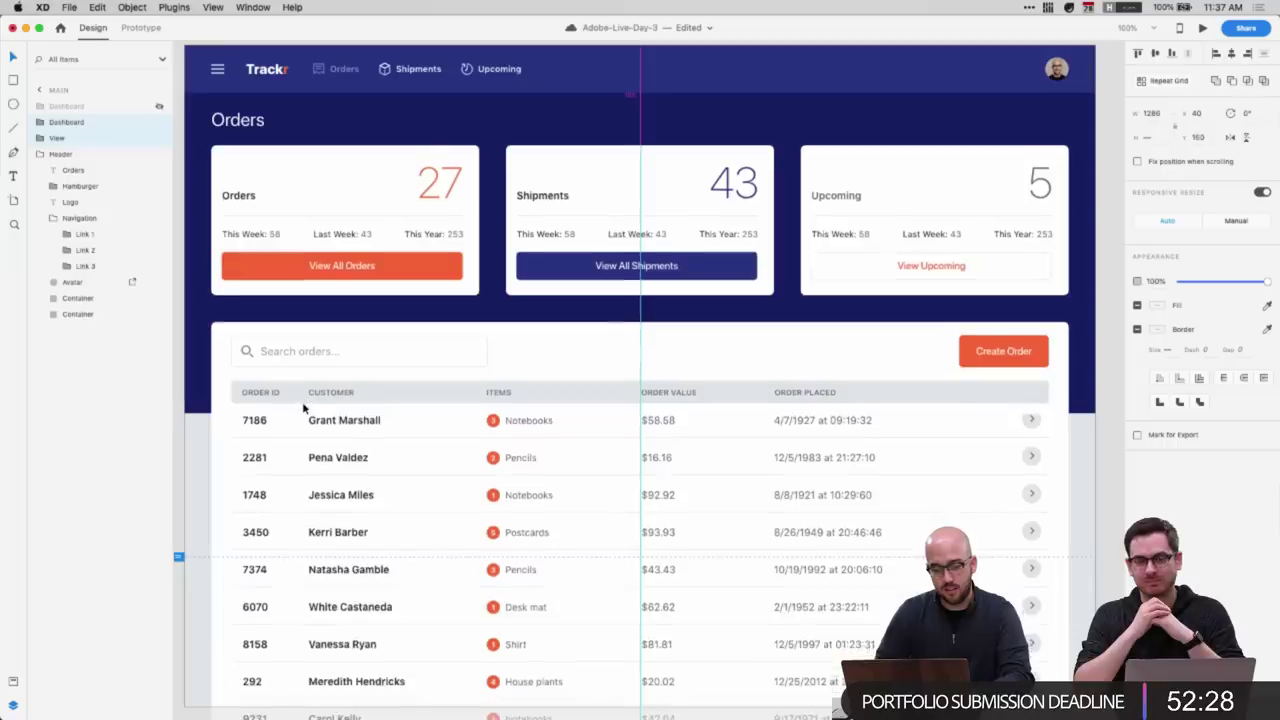
pyautogui.press('Down')
pyautogui.press('Down')
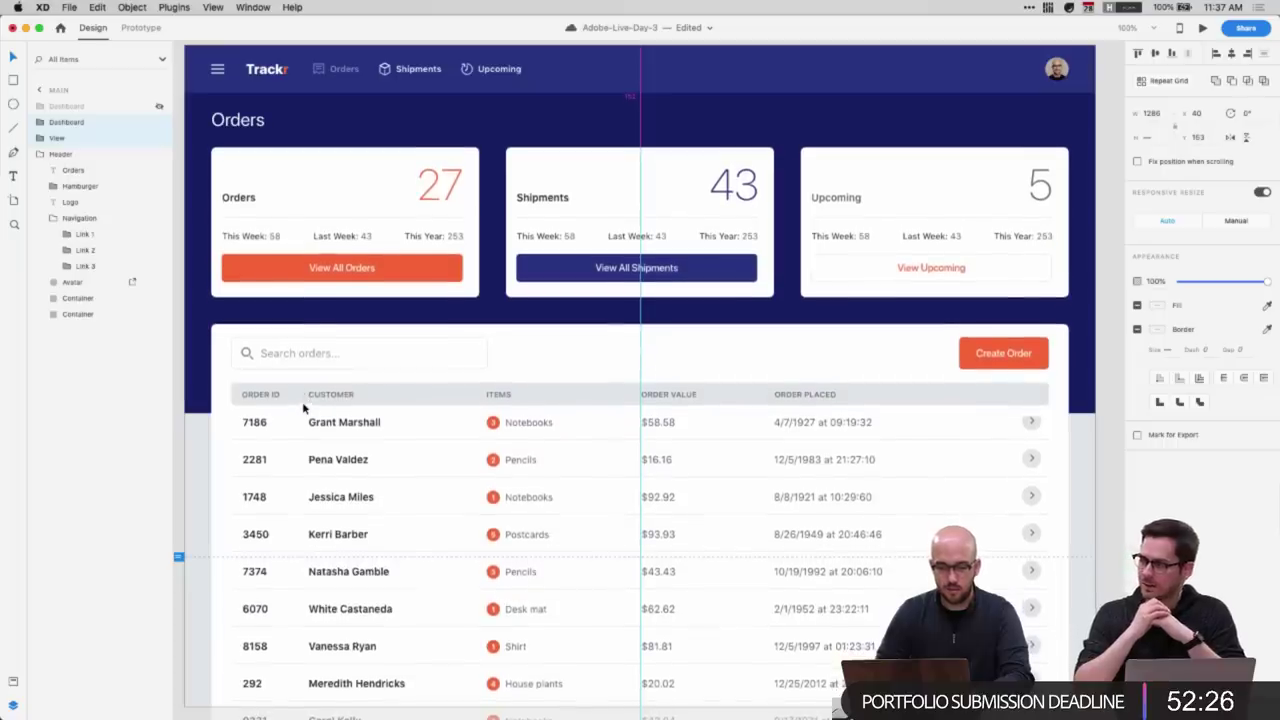
pyautogui.scroll(2, 487, 58)
pyautogui.click(486, 57)
pyautogui.hscroll(-2, 486, 57)
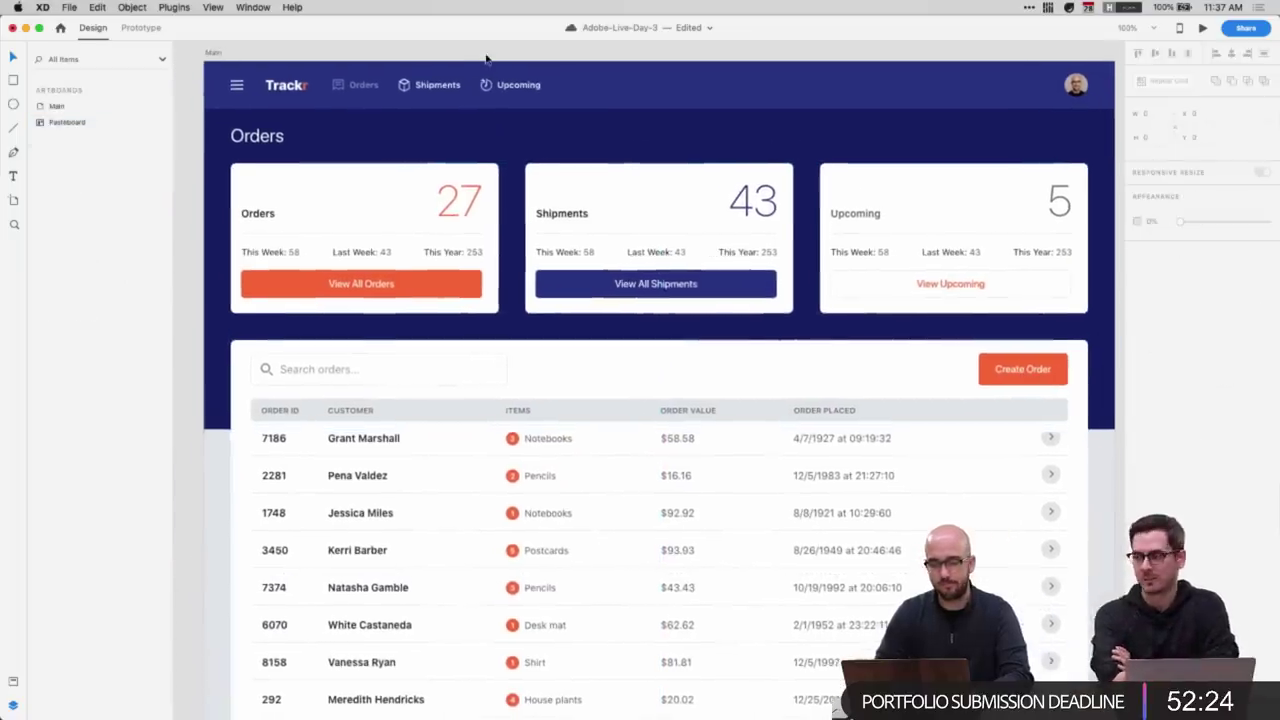
pyautogui.scroll(1, 177, 370)
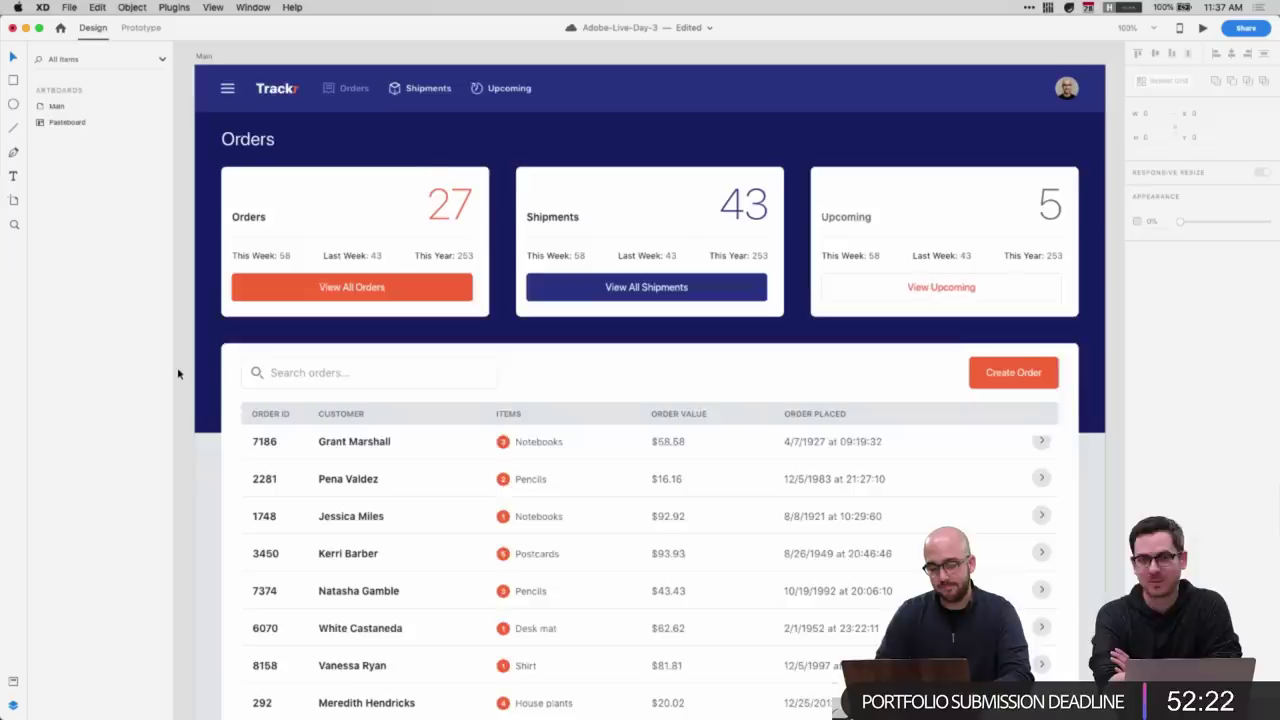
# - Shorten the dark purple header background to a height of about 485
pyautogui.keyDown('super'); pyautogui.click(205, 402); pyautogui.keyUp('super')
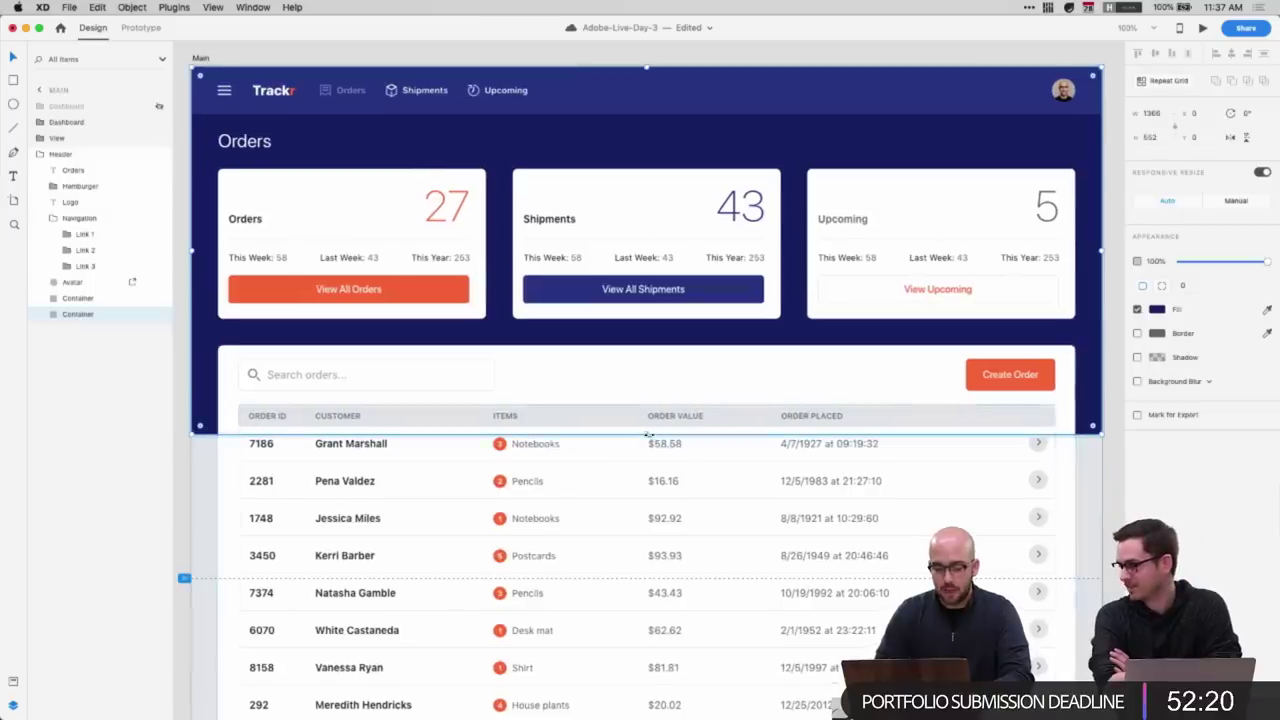
pyautogui.moveTo(648, 435); pyautogui.dragTo(646, 389)
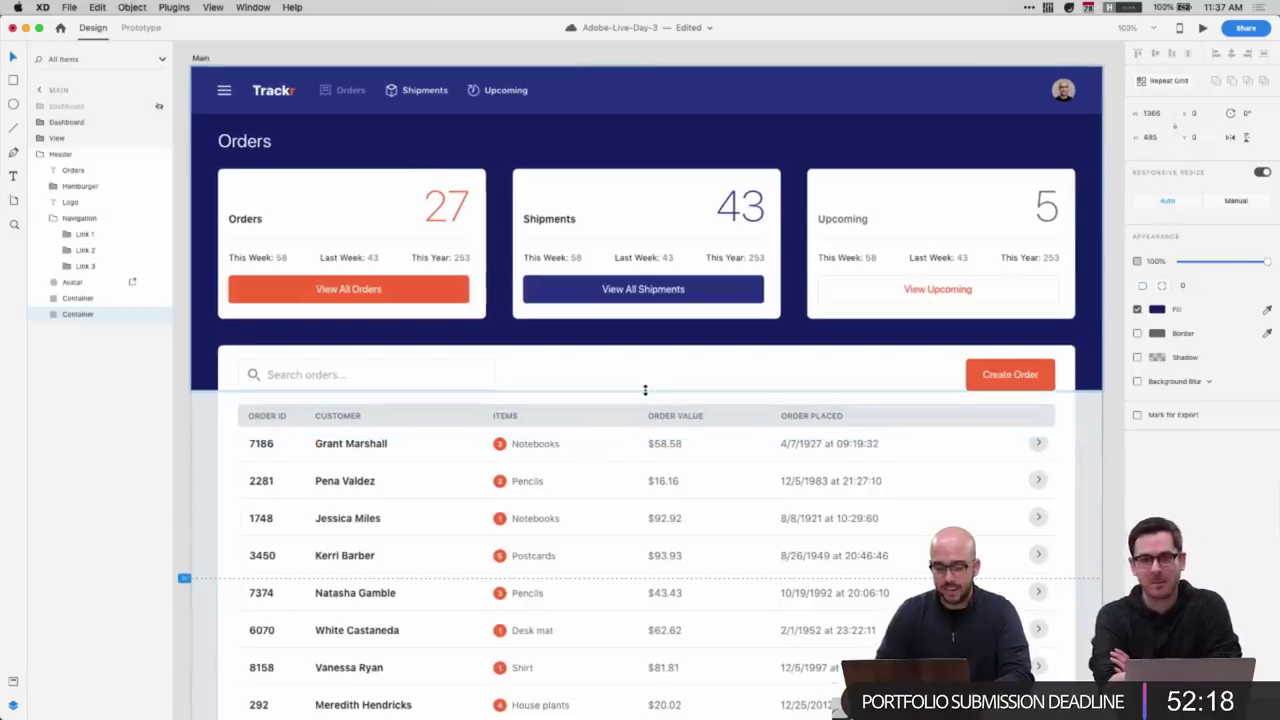
pyautogui.click(178, 406)
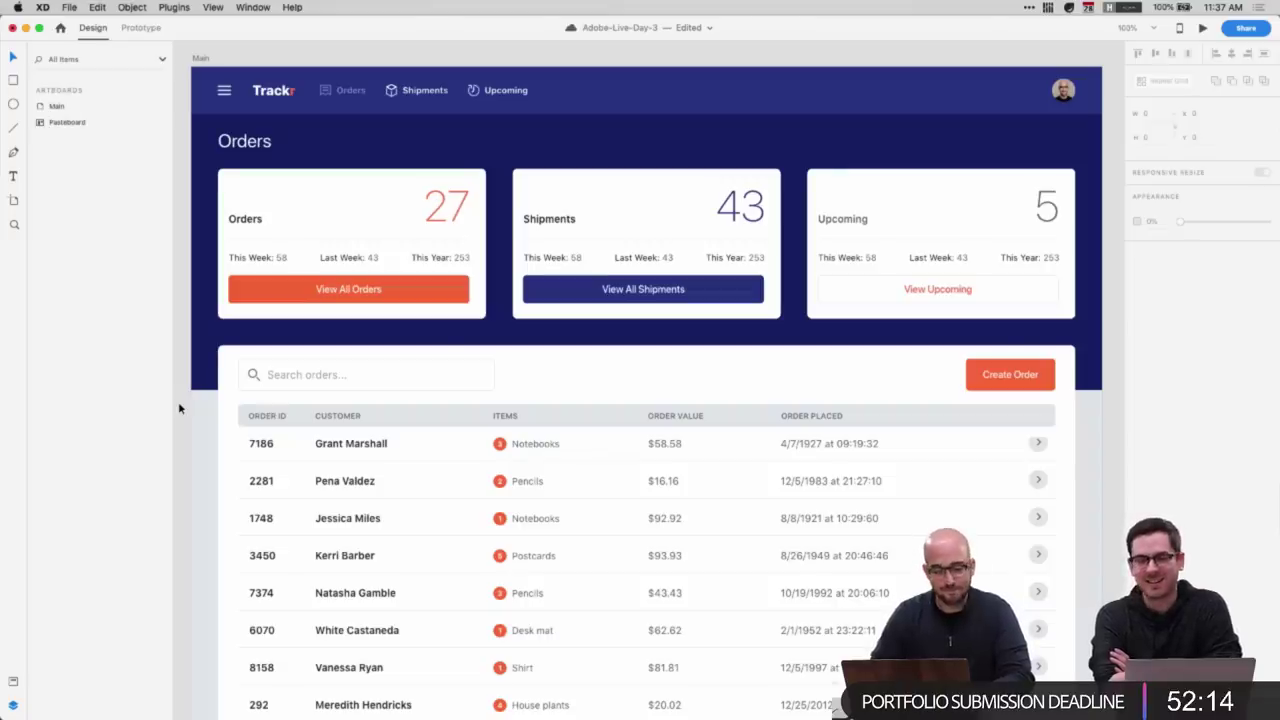
# - Apply the Gray Dark color to the This Week, Last Week and This Year texts in the Upcoming card
pyautogui.hscroll(2, 209, 449)
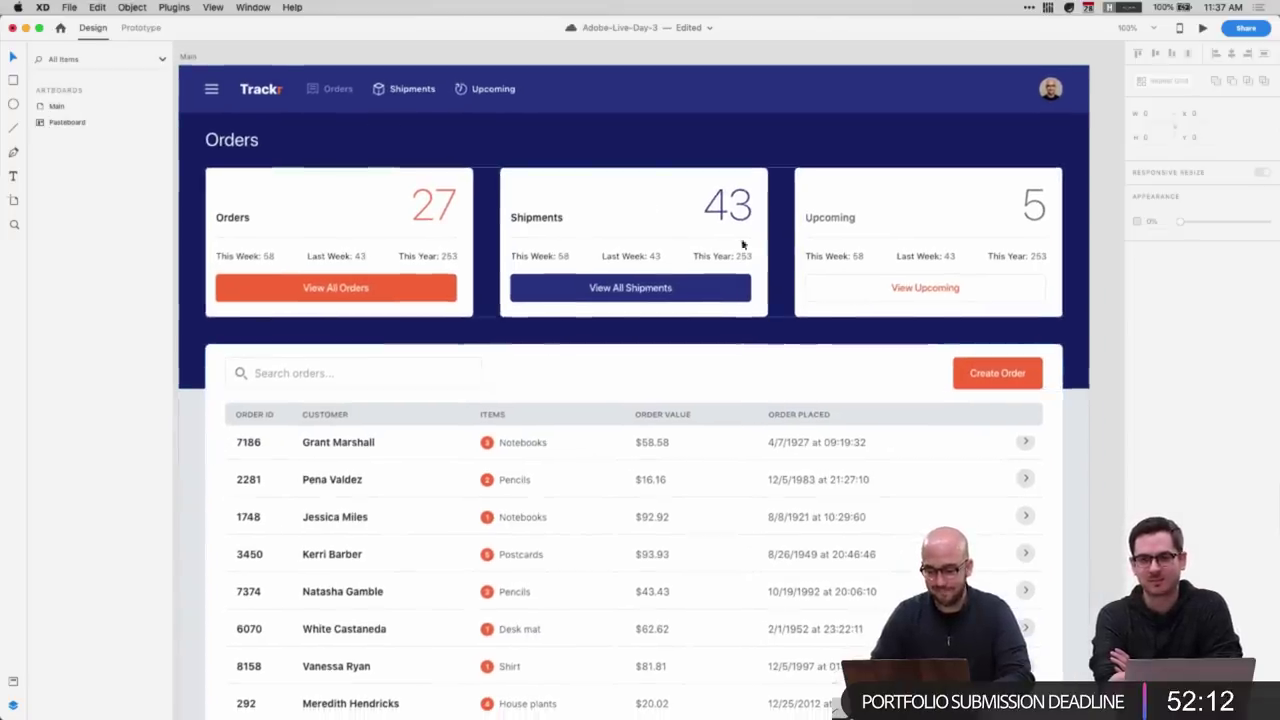
pyautogui.keyDown('super'); pyautogui.click(860, 259); pyautogui.keyUp('super')
pyautogui.keyDown('shift'); pyautogui.keyDown('super'); pyautogui.click(925, 259); pyautogui.keyUp('super'); pyautogui.keyUp('shift')
pyautogui.moveTo(1008, 258); pyautogui.dragTo(1010, 258)
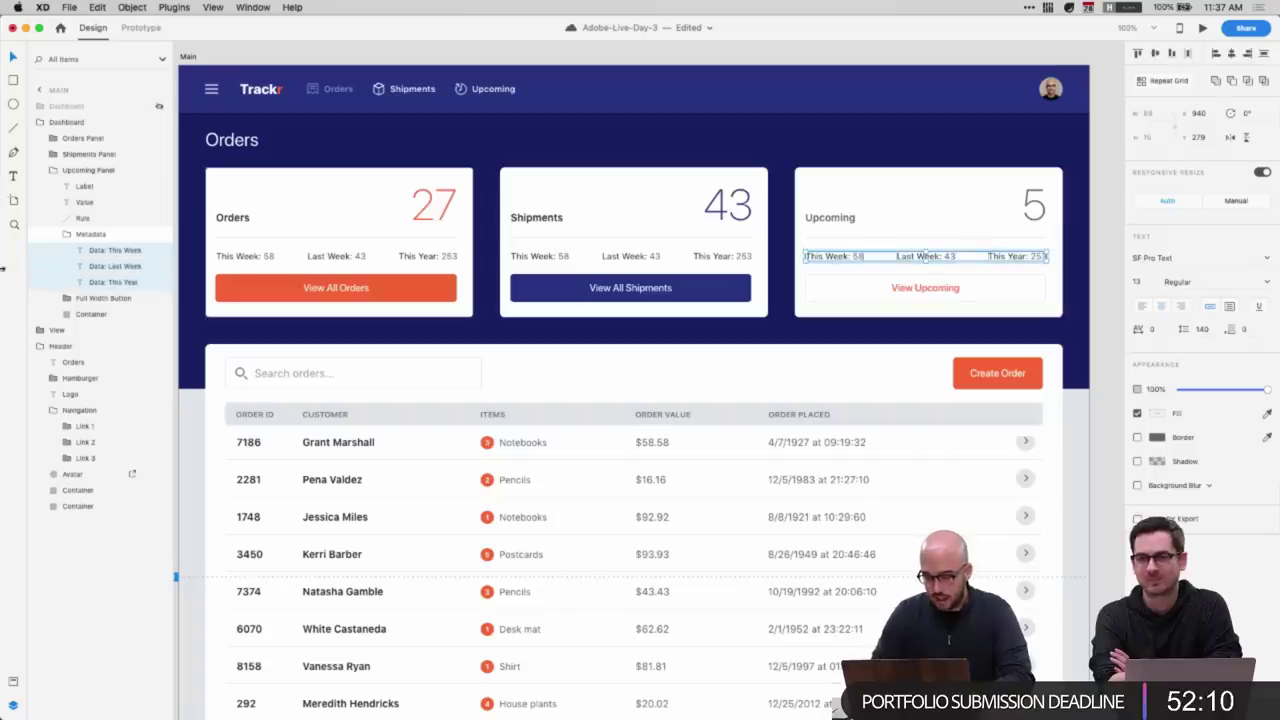
pyautogui.click(12, 701)
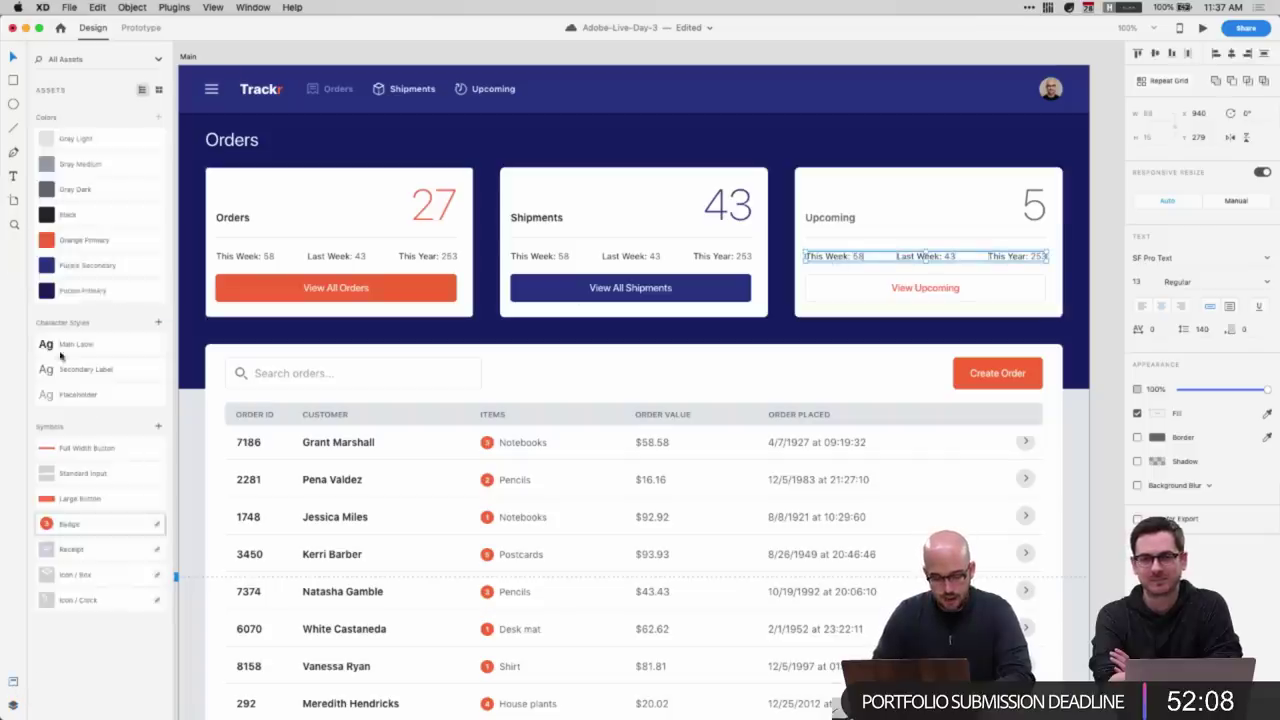
pyautogui.click(71, 195)
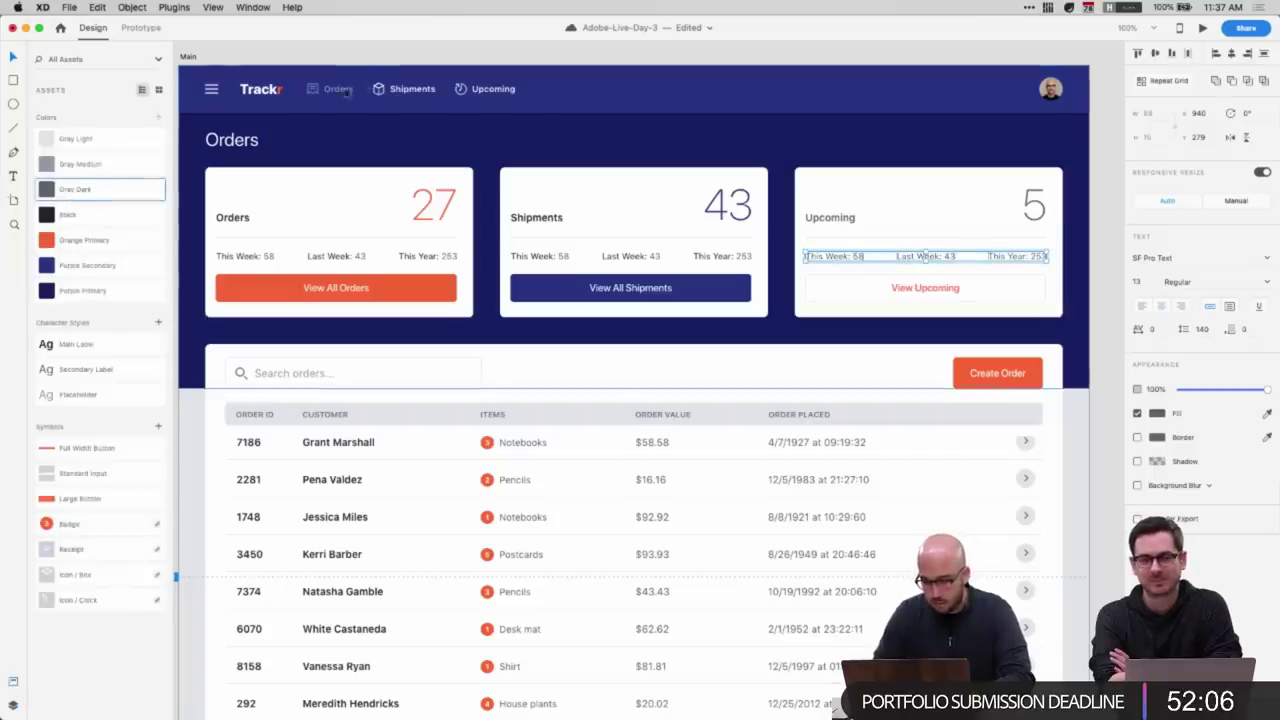
pyautogui.click(357, 57)
pyautogui.hscroll(-2, 355, 60)
pyautogui.scroll(1, 354, 62)
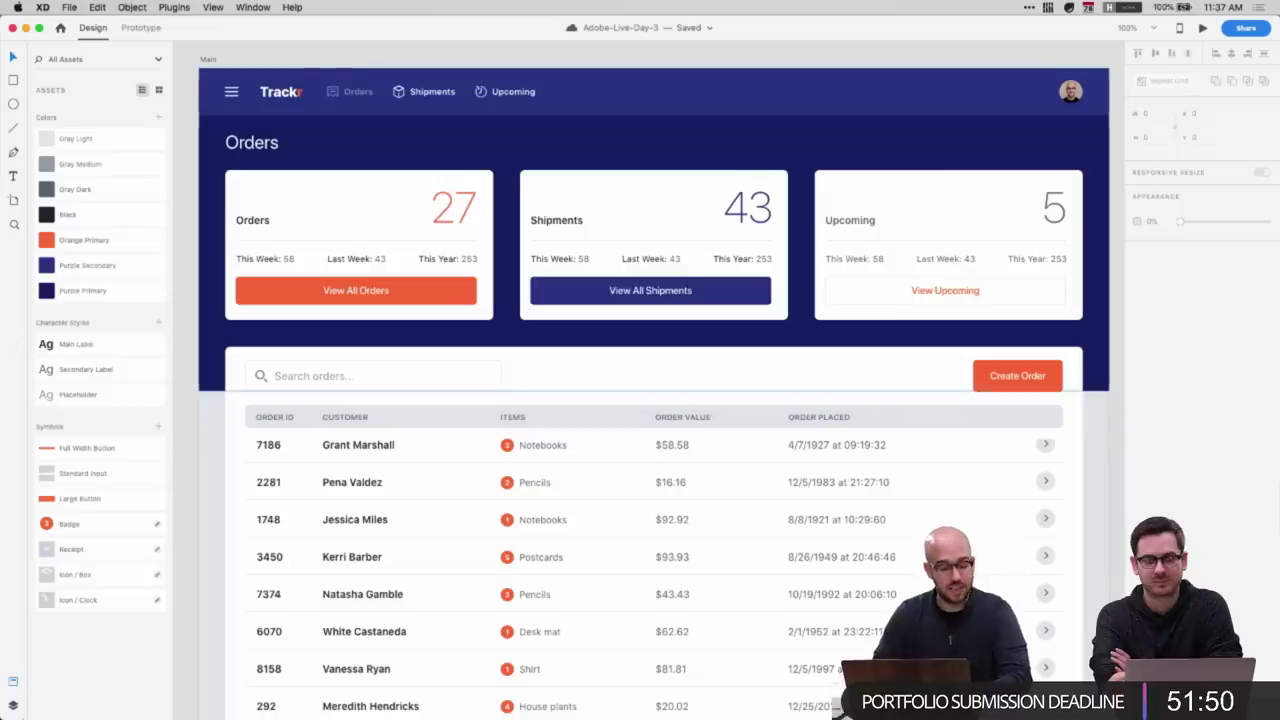
# - Duplicate the Main artboard and rename the copy as Shipments
pyautogui.click(13, 704)
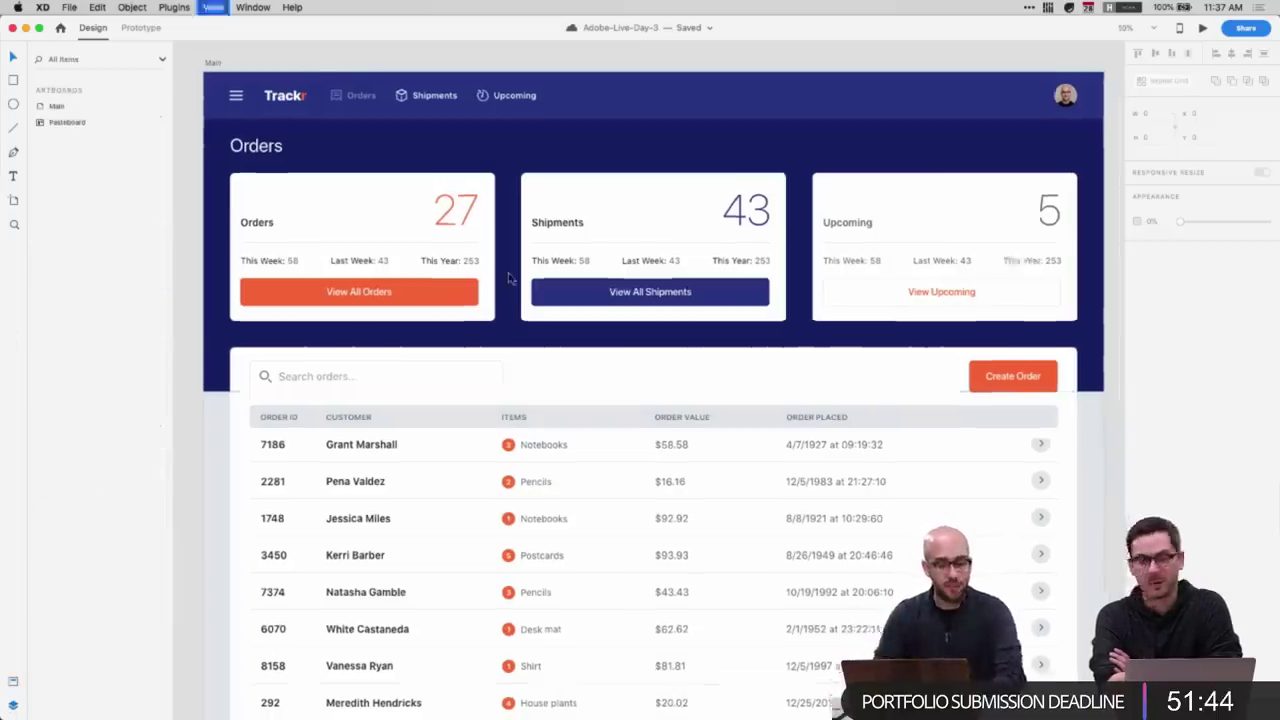
pyautogui.press('super+minus')
pyautogui.click(316, 144)
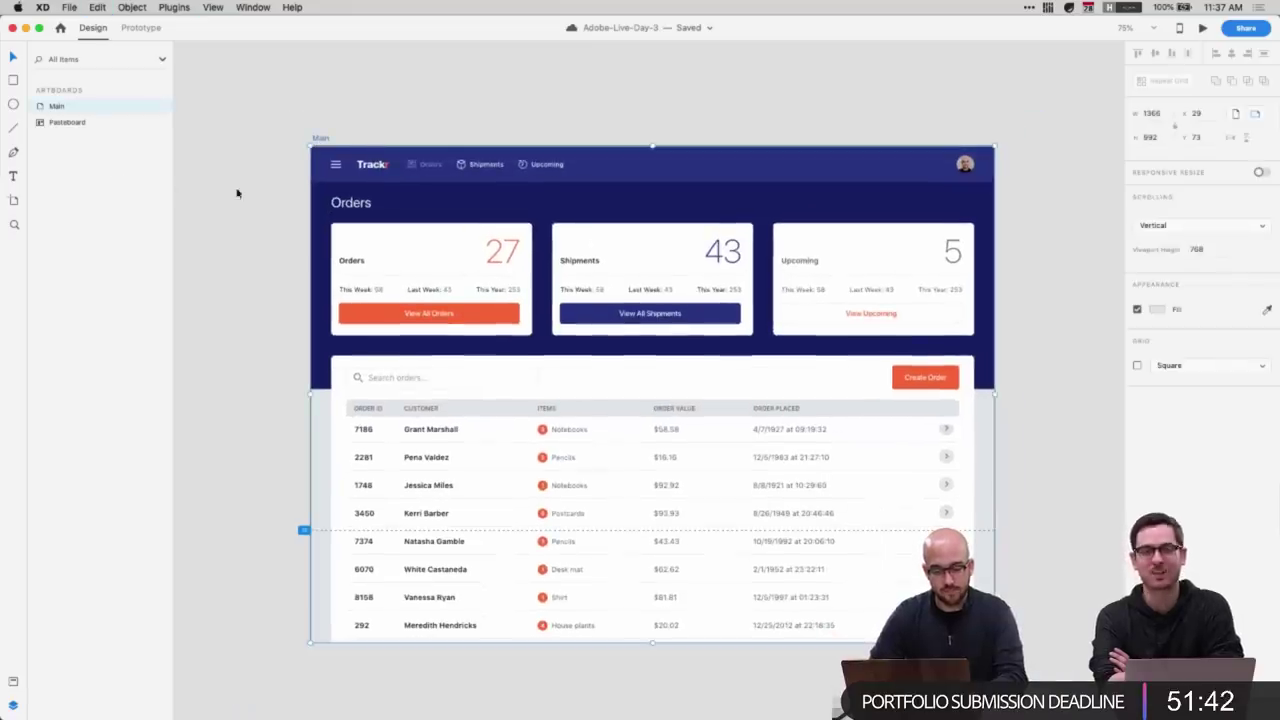
pyautogui.press('super+d')
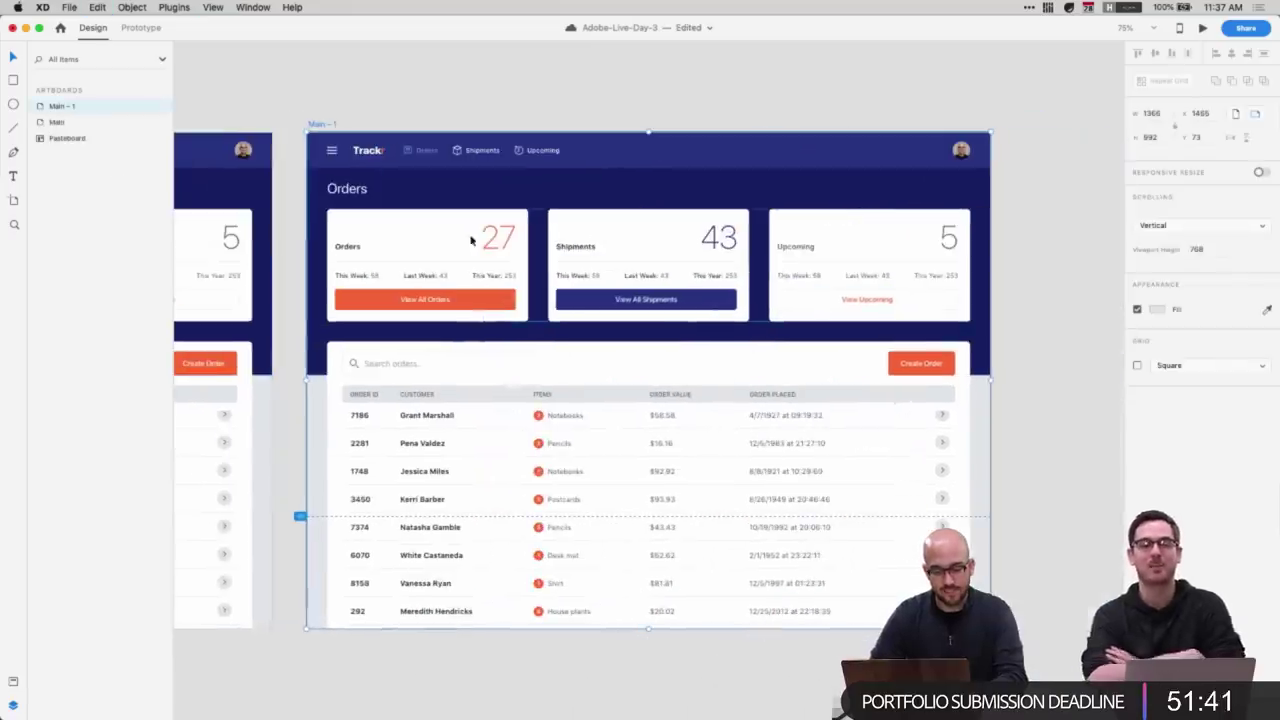
pyautogui.moveTo(50, 133); pyautogui.dragTo(52, 127)
pyautogui.doubleClick(53, 124)
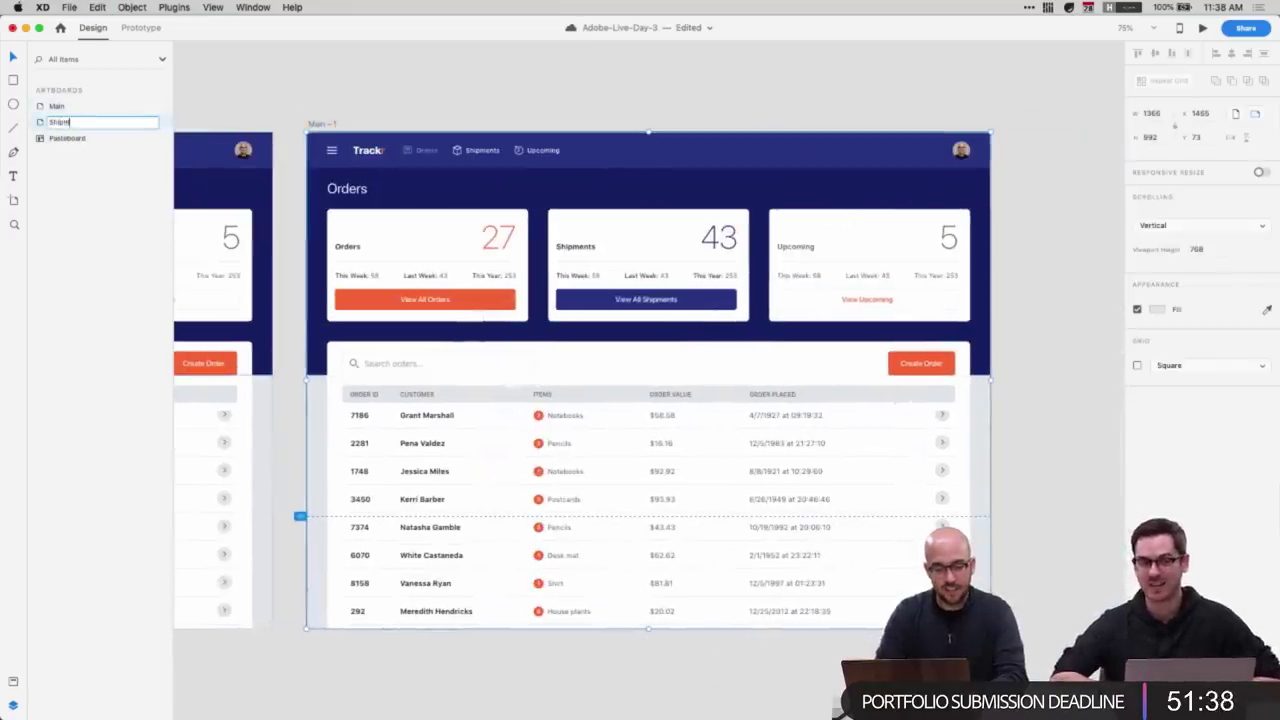
pyautogui.write('Shipments')
pyautogui.press('Return')
# - Delete the Dashboard card group and the View table group from the Shipments artboard
pyautogui.click(360, 220)
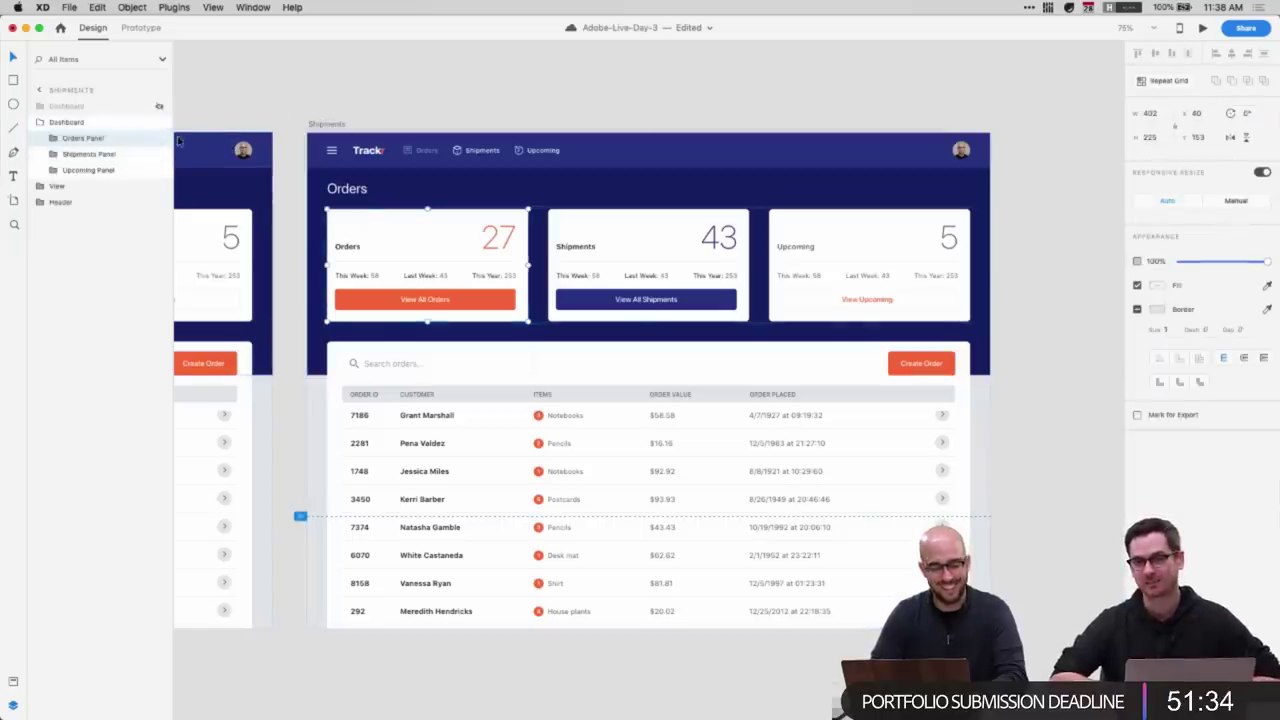
pyautogui.click(95, 126)
pyautogui.press('Delete')
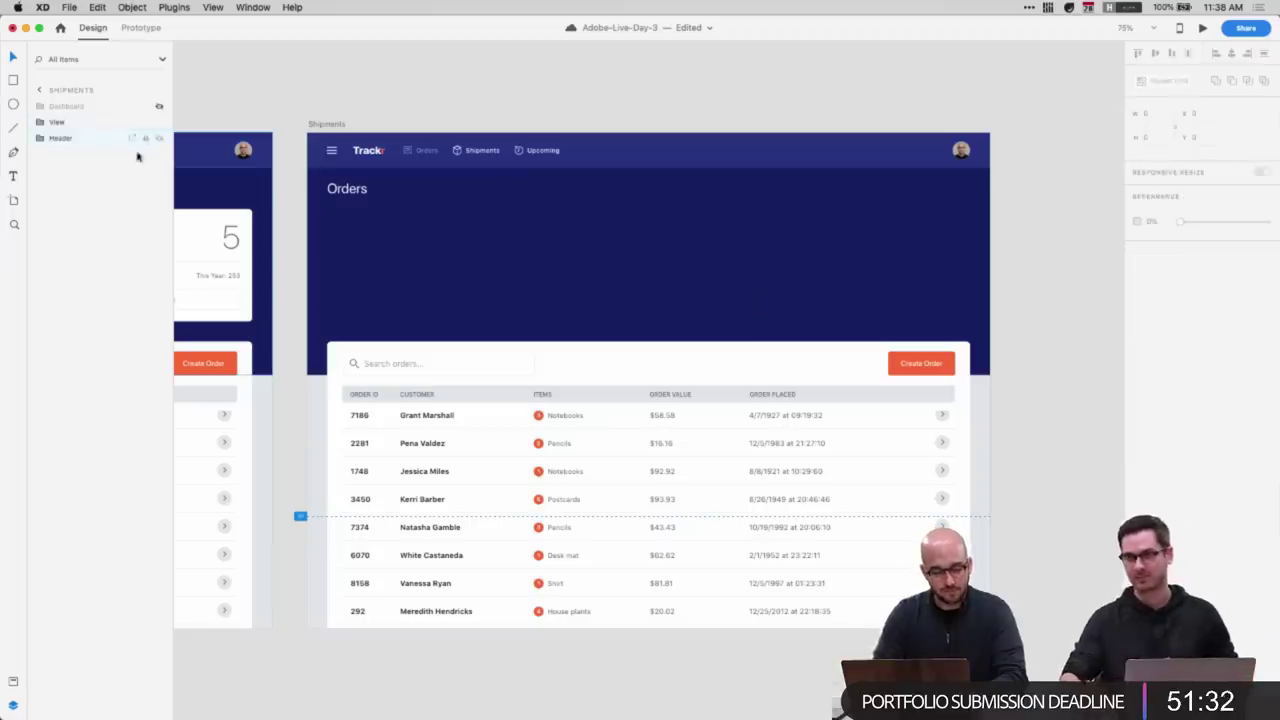
pyautogui.click(67, 124)
pyautogui.press('Delete')
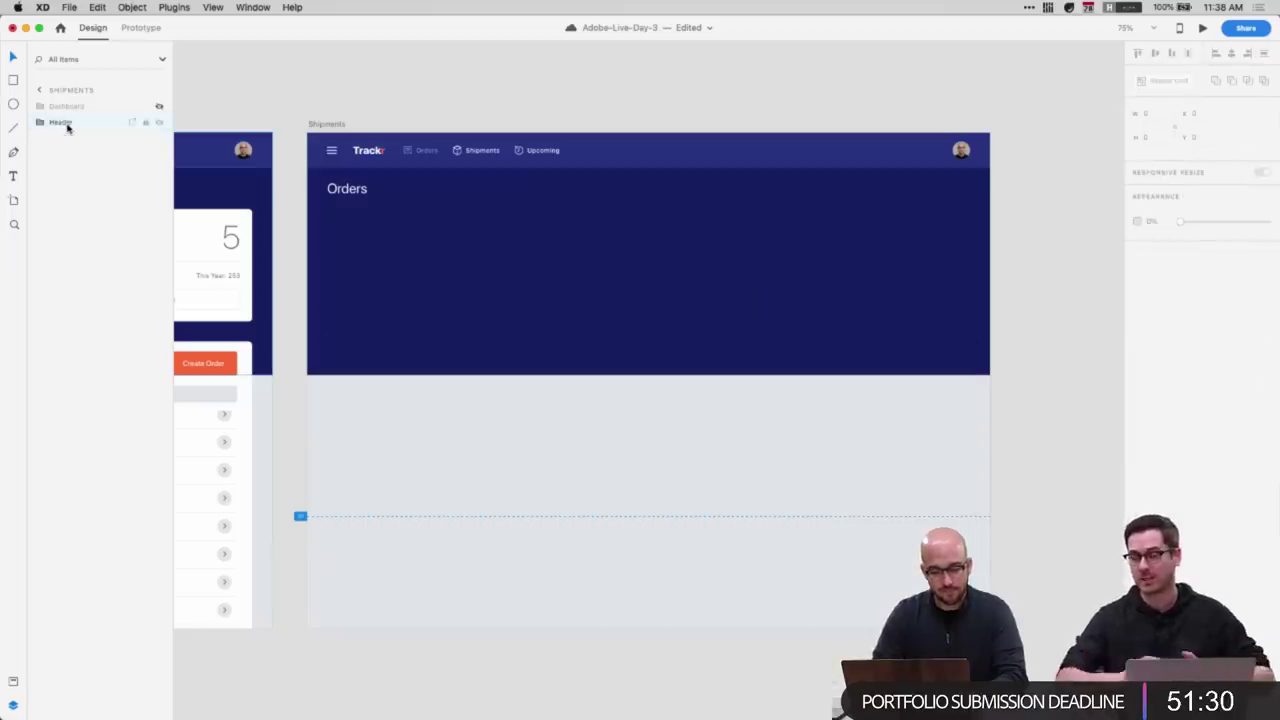
# - Undo the deletion of the summary cards and the orders table on the Shipments artboard
pyautogui.doubleClick(347, 192)
pyautogui.doubleClick(348, 192)
pyautogui.click(366, 76)
pyautogui.press('super+z')
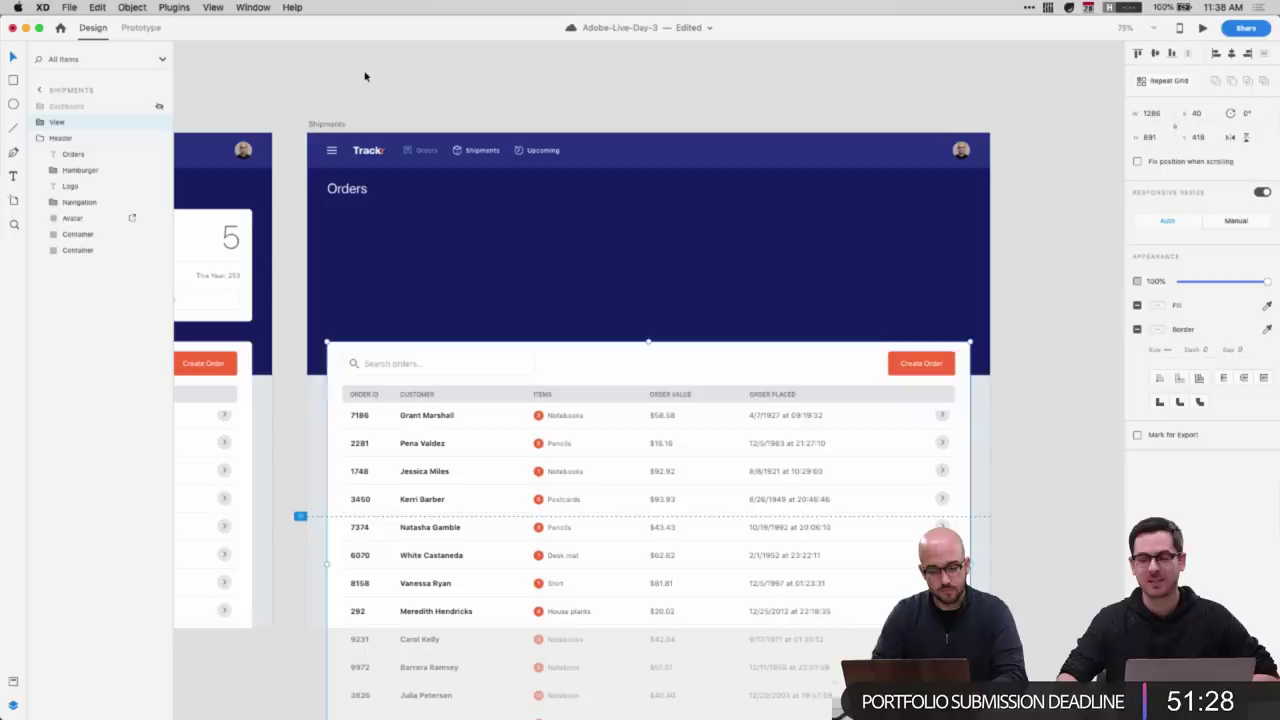
pyautogui.press('super+z')
# - Undo the renaming and the duplication of the Main artboard
pyautogui.keyDown('super'); pyautogui.click(424, 233); pyautogui.keyUp('super')
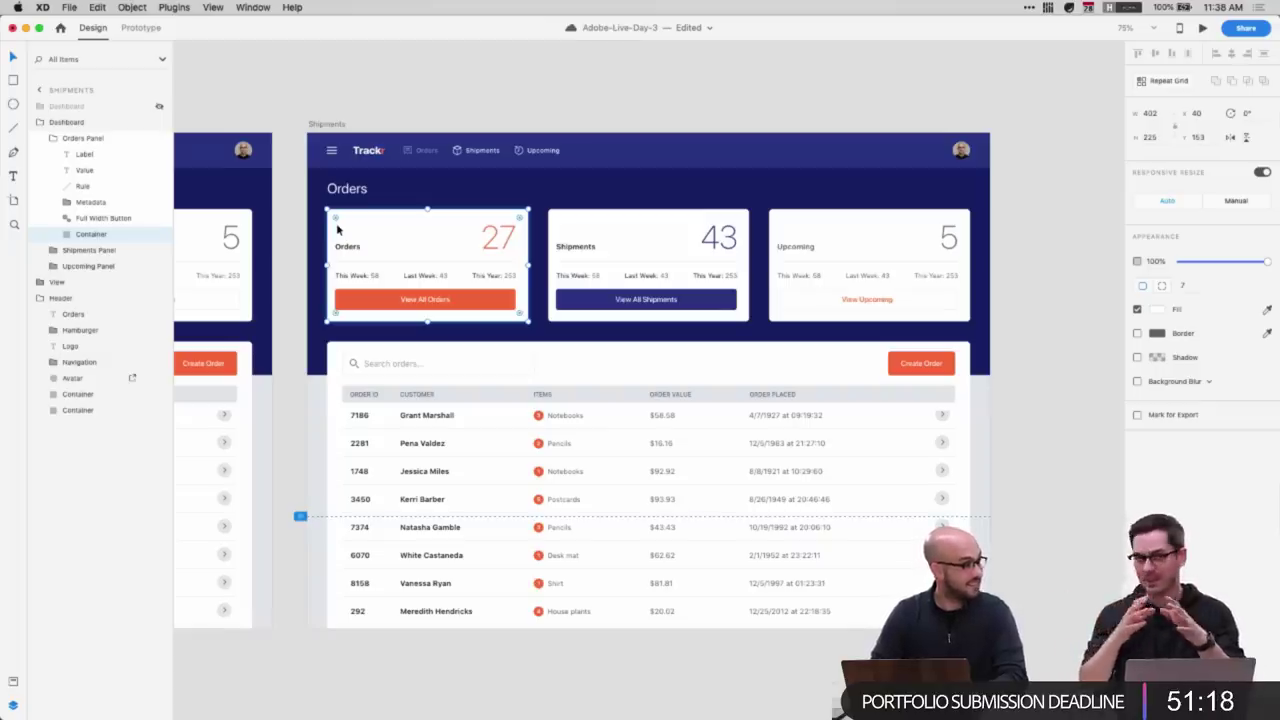
pyautogui.click(347, 122)
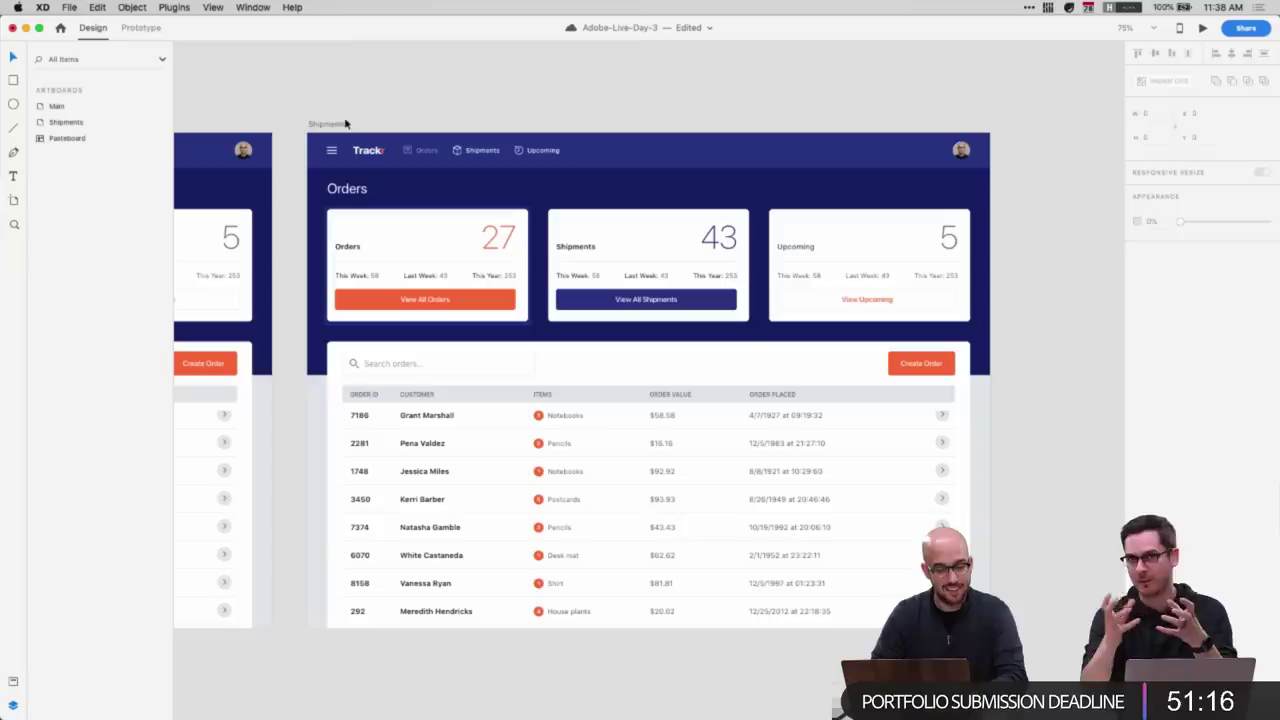
pyautogui.click(339, 125)
pyautogui.click(372, 90)
pyautogui.press('super+z')
pyautogui.press('super+z')
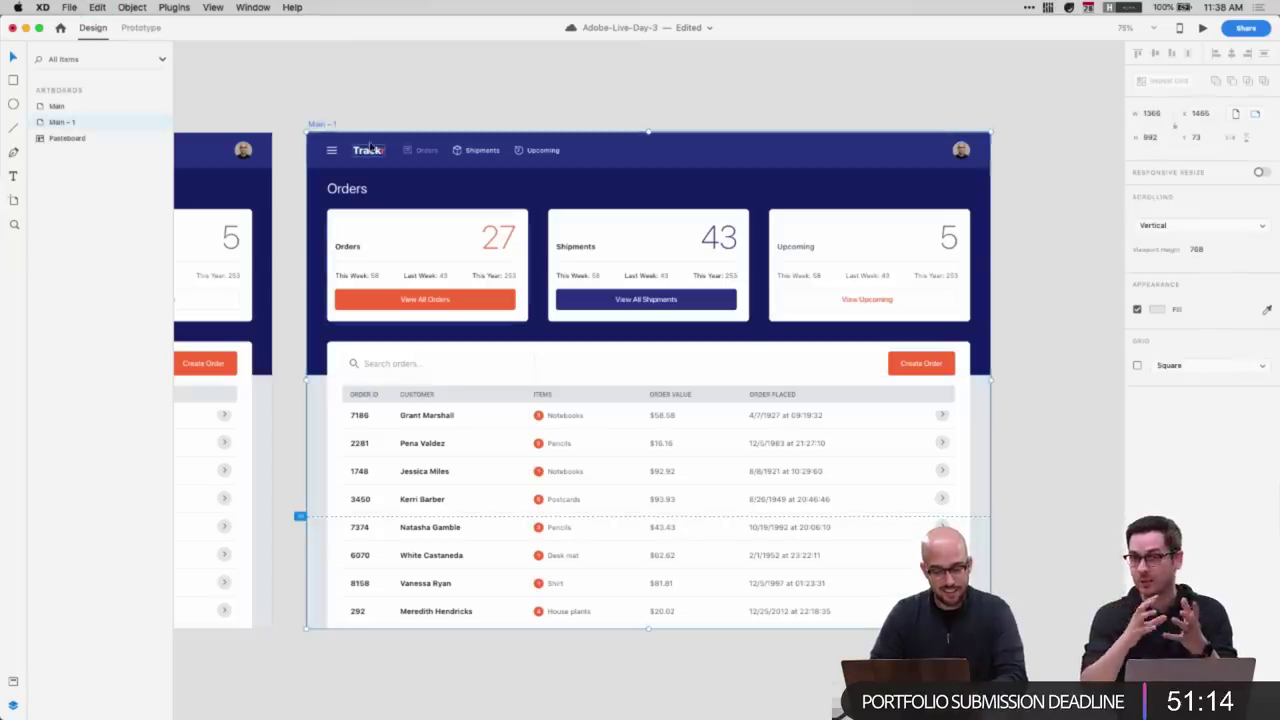
pyautogui.press('super+z')
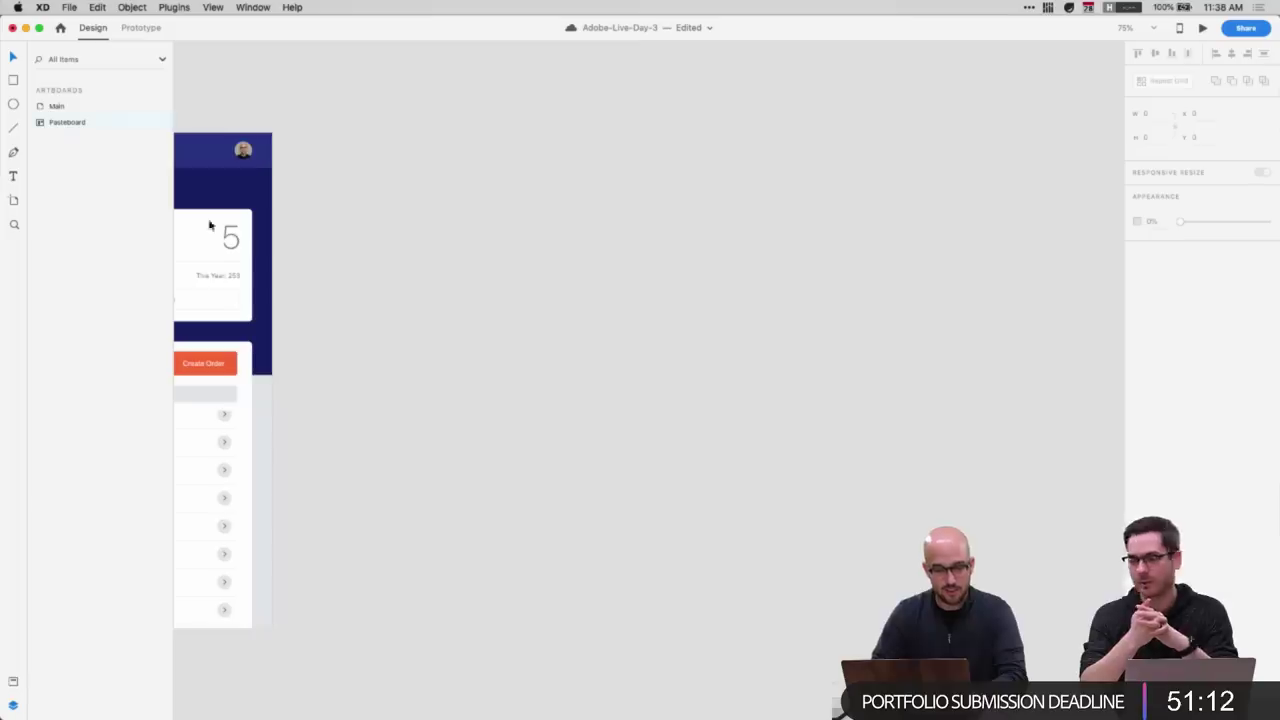
# - Turn the white background container of the Orders summary card on the Main artboard into a symbol named Container
pyautogui.hscroll(-10, 300, 280)
pyautogui.keyDown('super'); pyautogui.click(380, 341); pyautogui.keyUp('super')
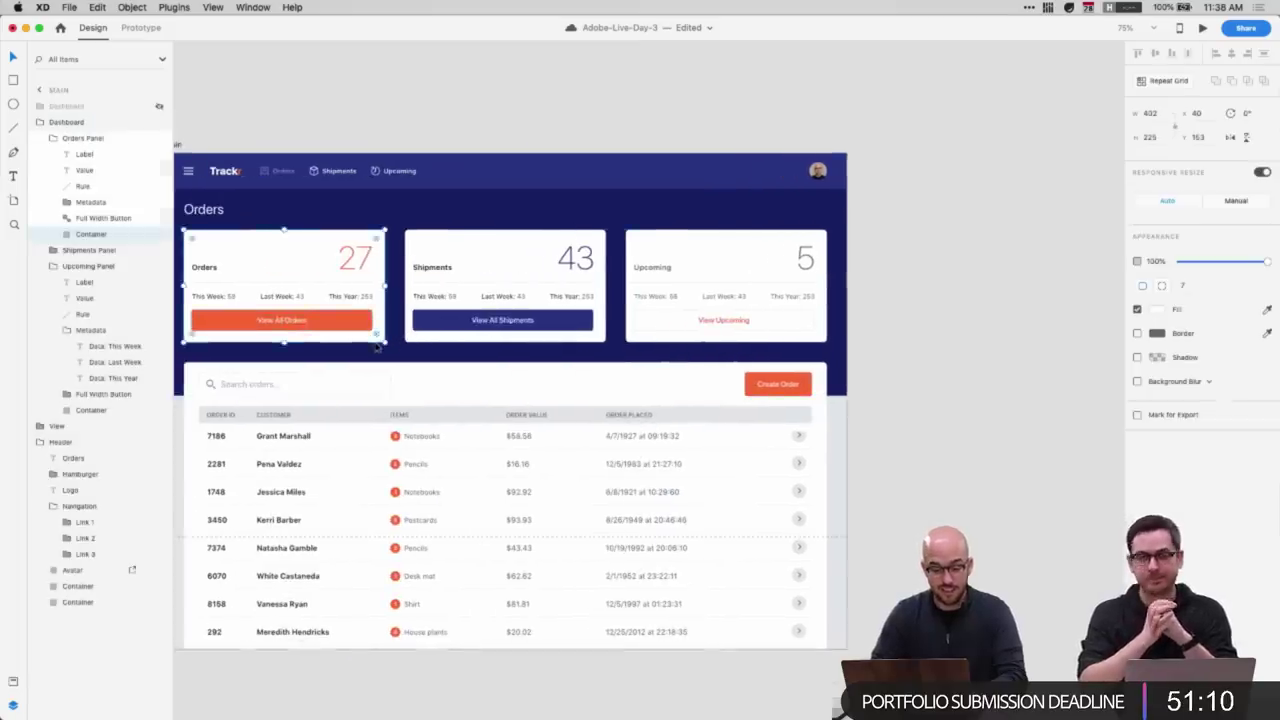
pyautogui.scroll(3, 377, 346)
pyautogui.hscroll(-3, 340, 347)
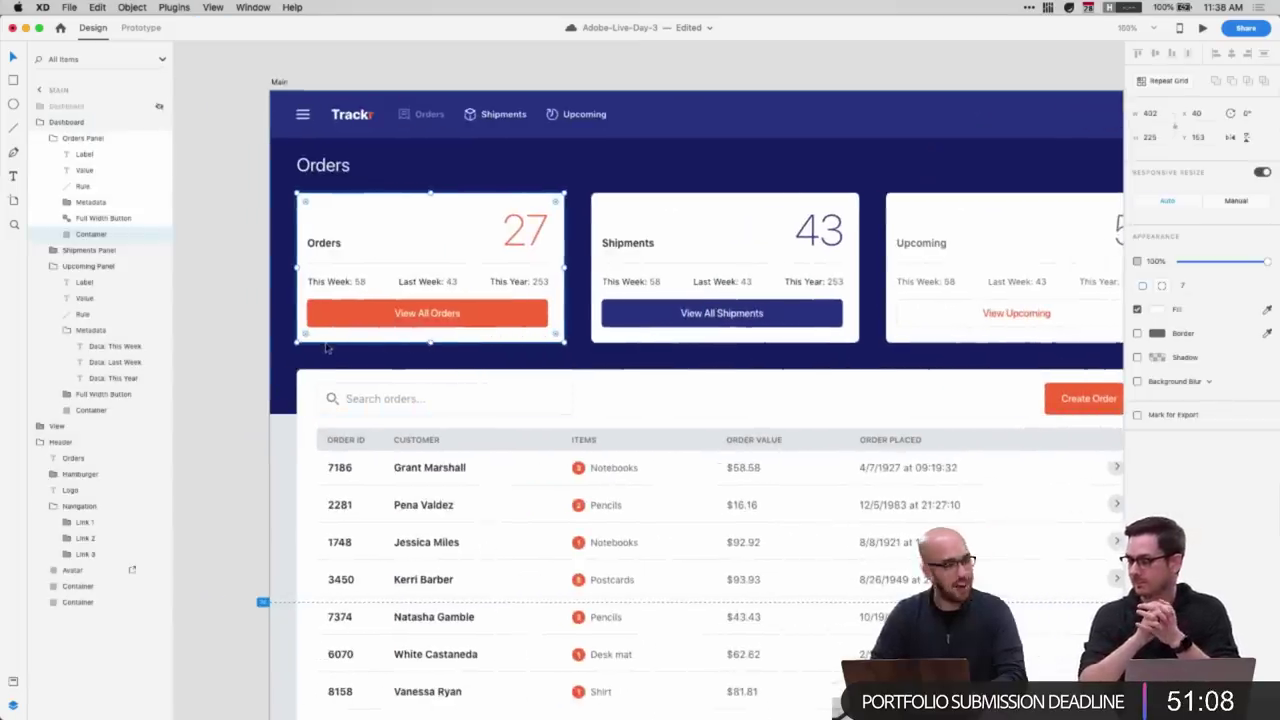
pyautogui.scroll(5, 326, 347)
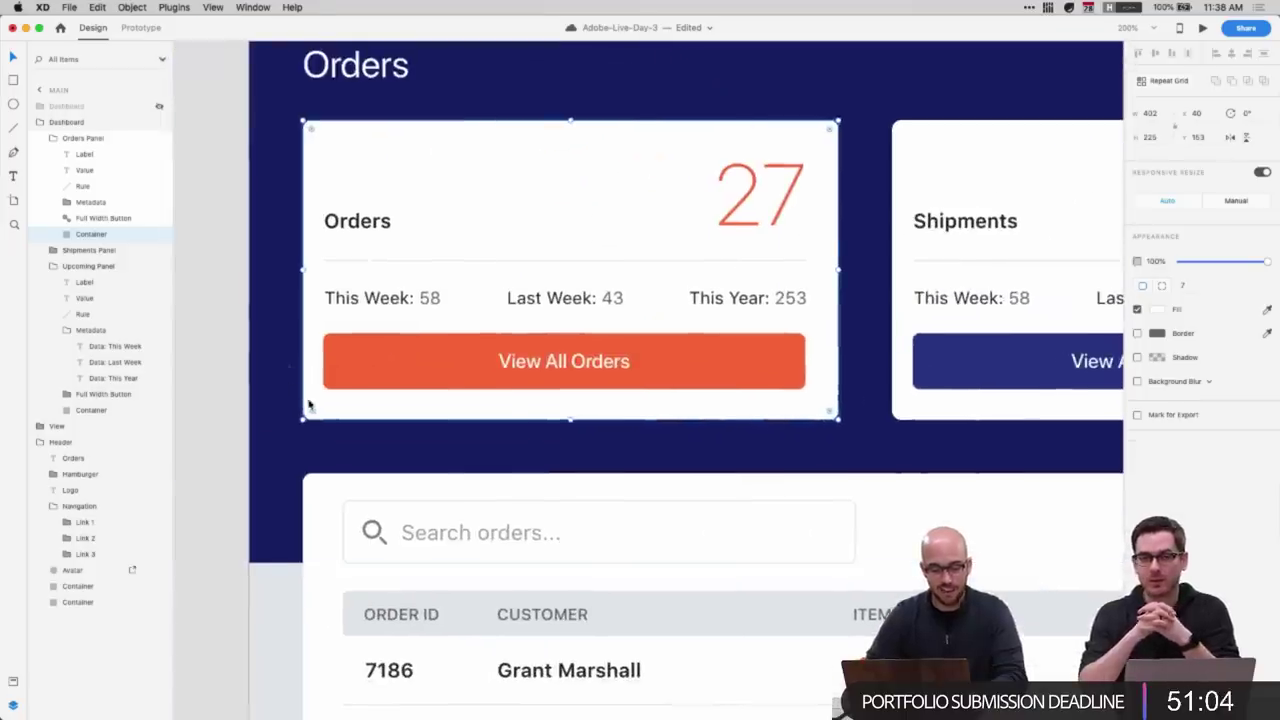
pyautogui.click(411, 366)
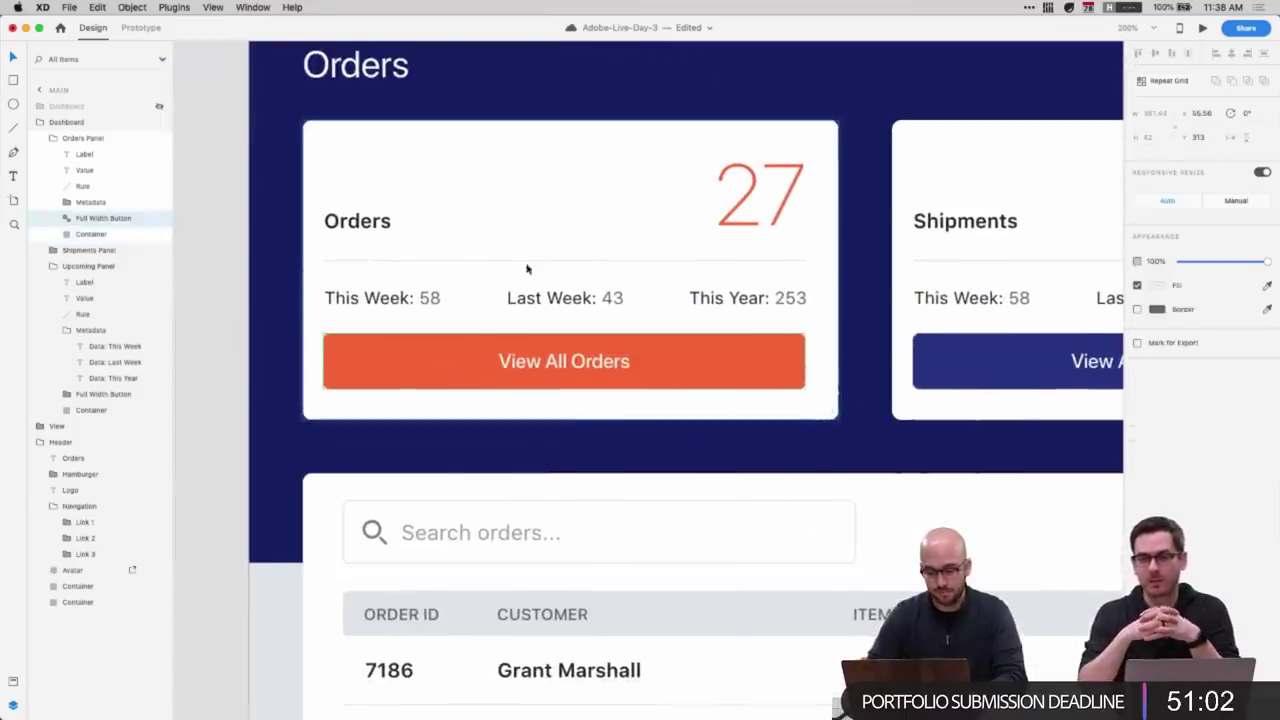
pyautogui.click(310, 279)
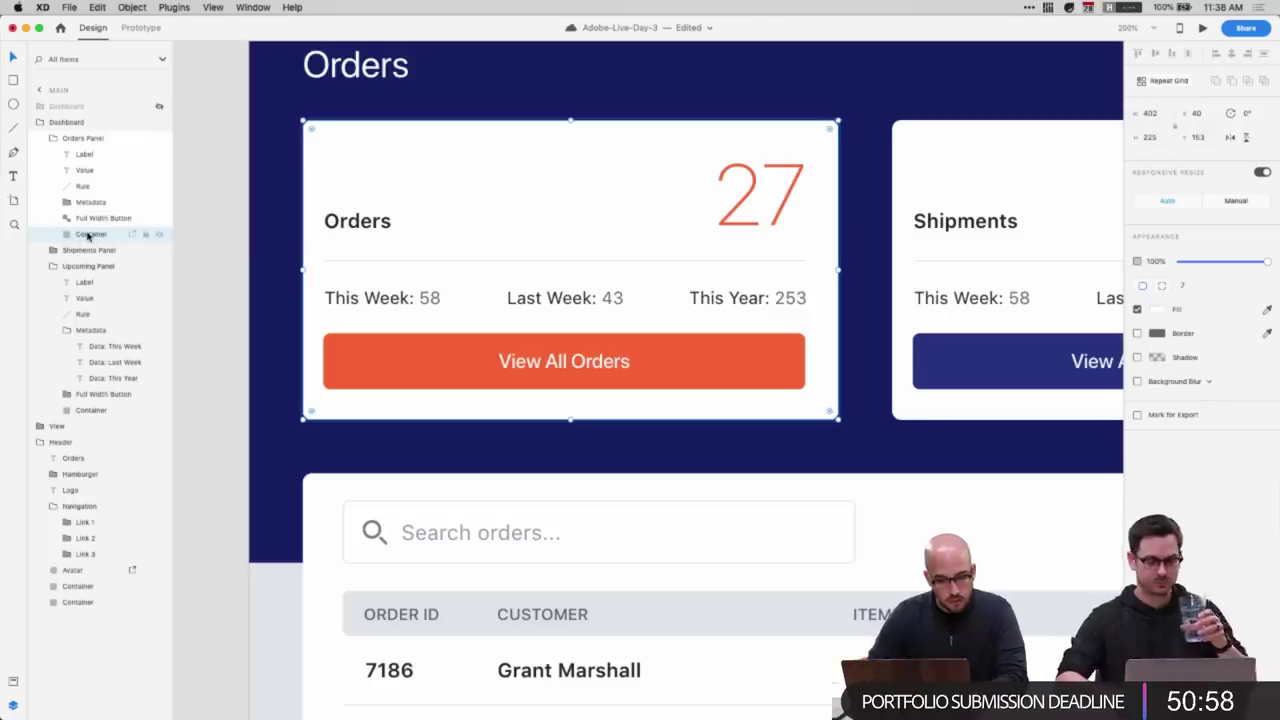
pyautogui.doubleClick(89, 236)
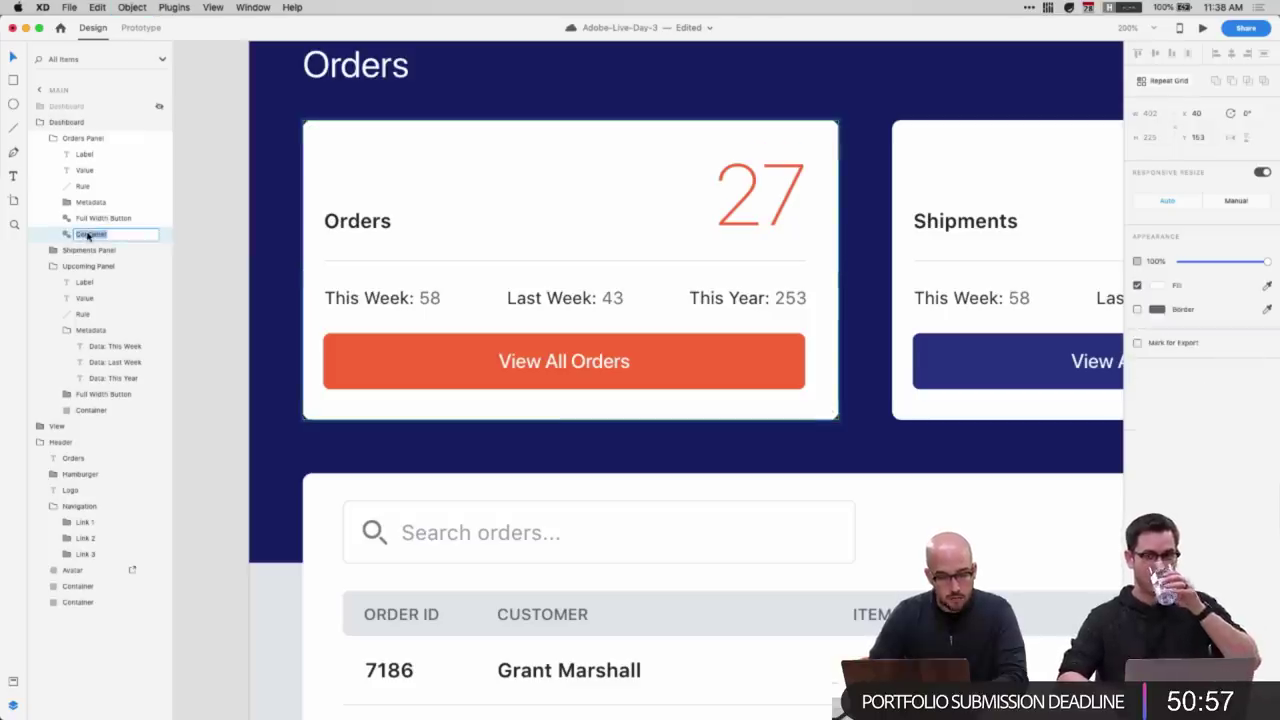
pyautogui.click(219, 350)
pyautogui.click(326, 510)
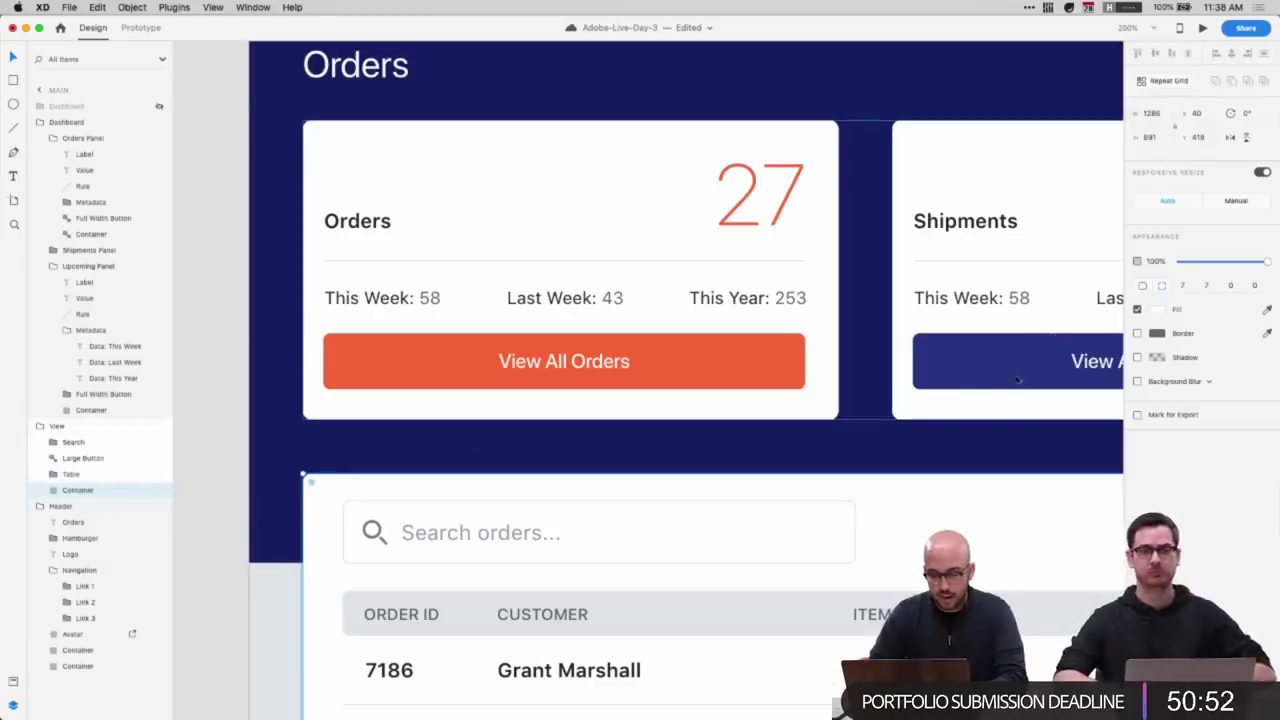
pyautogui.keyDown('super'); pyautogui.click(923, 400); pyautogui.keyUp('super')
# - Duplicate the Main artboard, place the copy below Main in the layer order and rename it Shipments
pyautogui.press('super+minus')
pyautogui.press('super+minus')
pyautogui.press('super+minus')
pyautogui.hscroll(5, 923, 400)
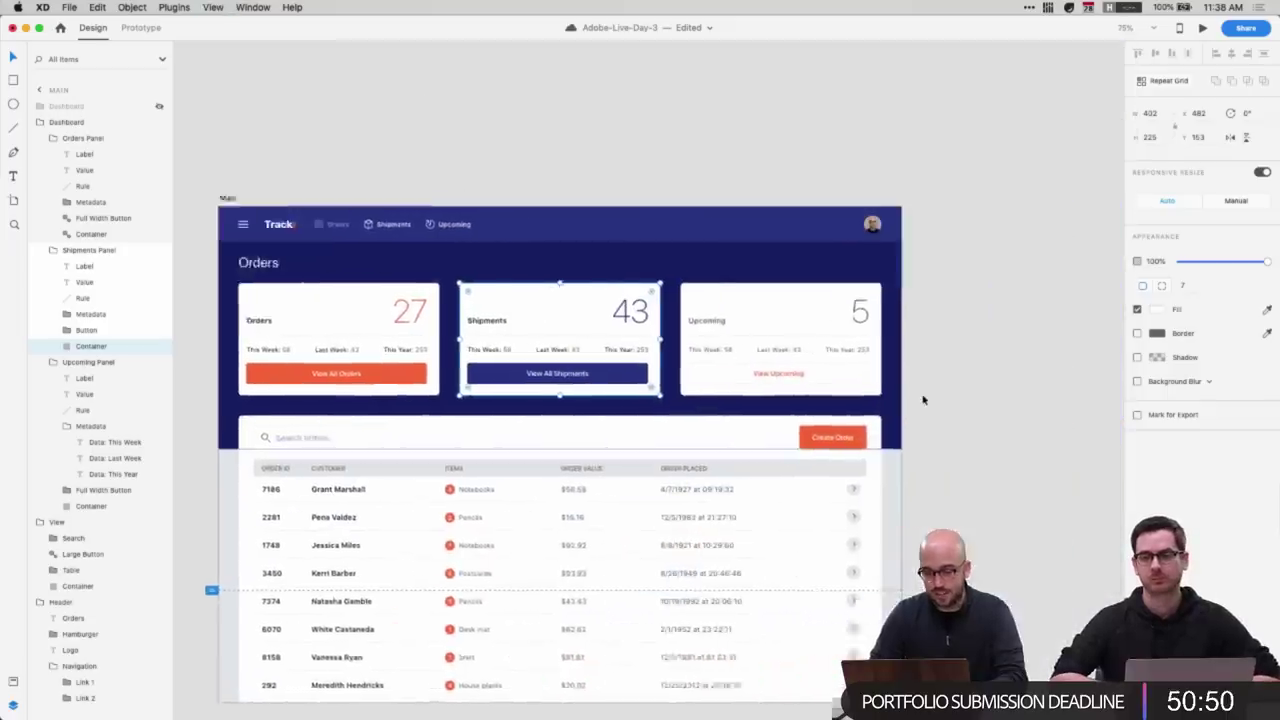
pyautogui.click(923, 399)
pyautogui.hscroll(3, 905, 398)
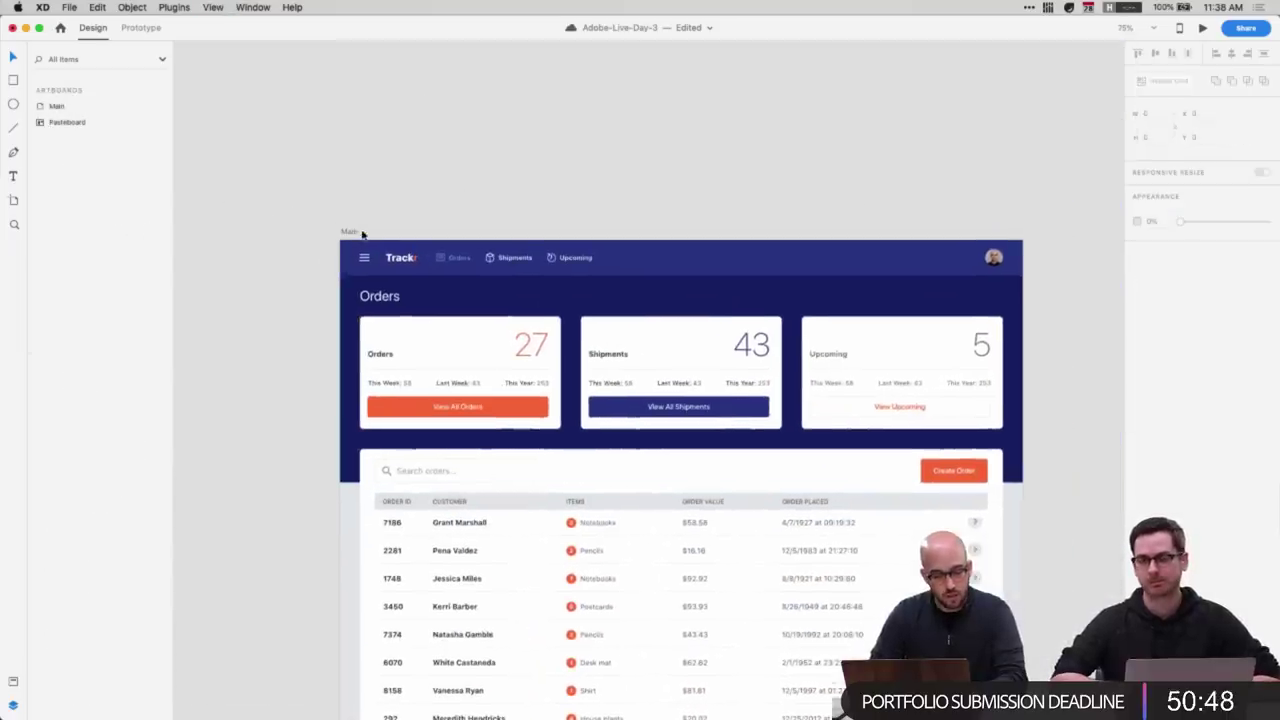
pyautogui.click(48, 106)
pyautogui.press('super+d')
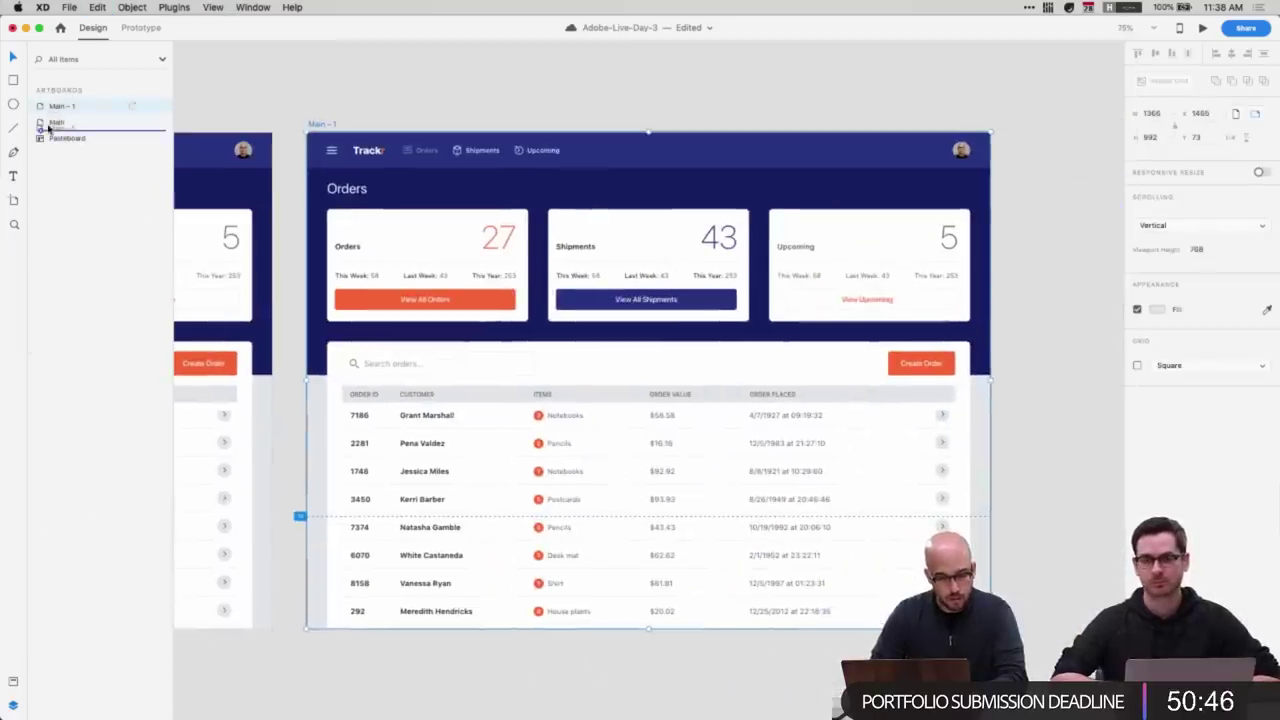
pyautogui.moveTo(48, 128); pyautogui.dragTo(50, 129)
pyautogui.doubleClick(65, 123)
pyautogui.write('Shipments')
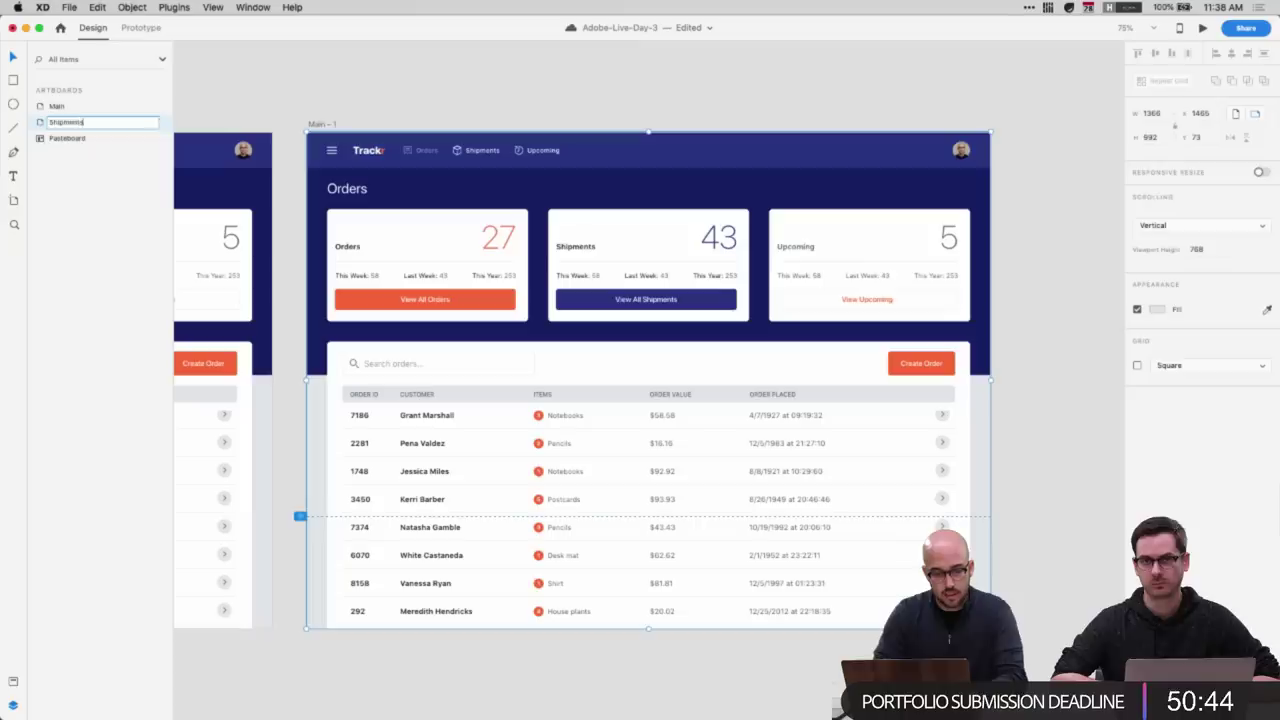
pyautogui.press('Return')
# - Delete the Dashboard summary card group from the Shipments artboard and move the orders table down to Y 703
pyautogui.click(517, 298)
pyautogui.click(466, 419)
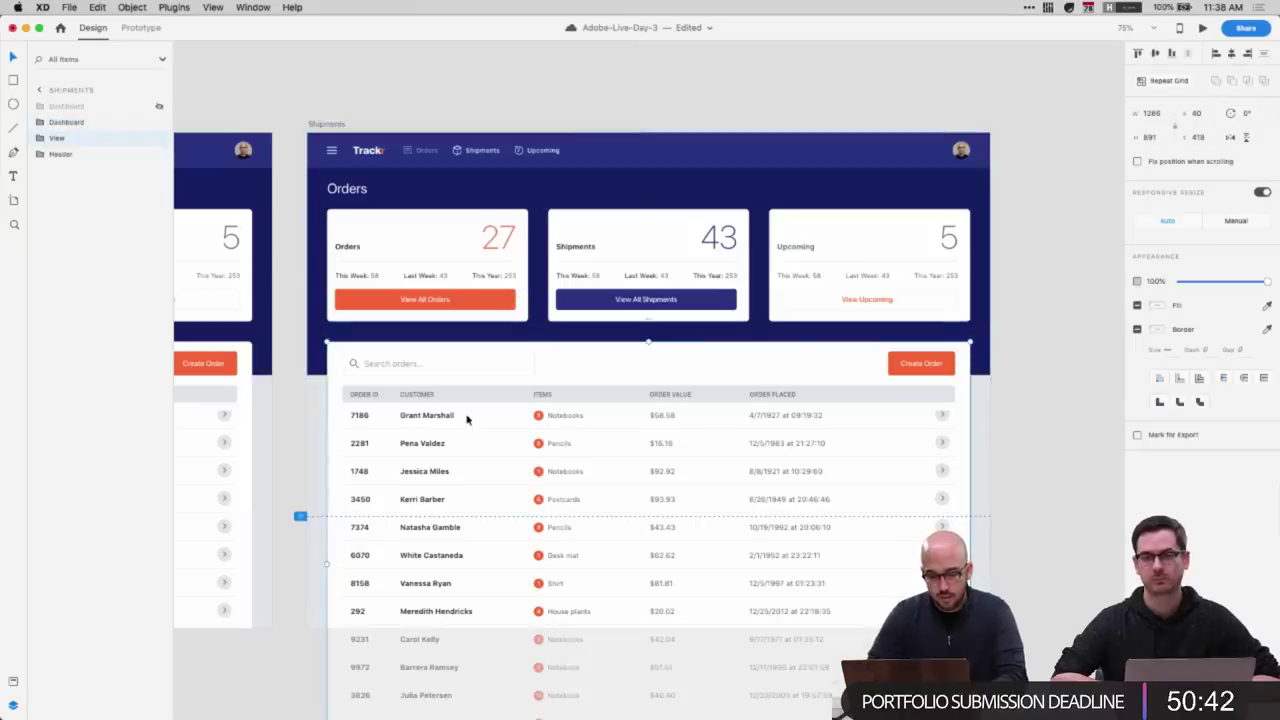
pyautogui.click(657, 306)
pyautogui.press('Delete')
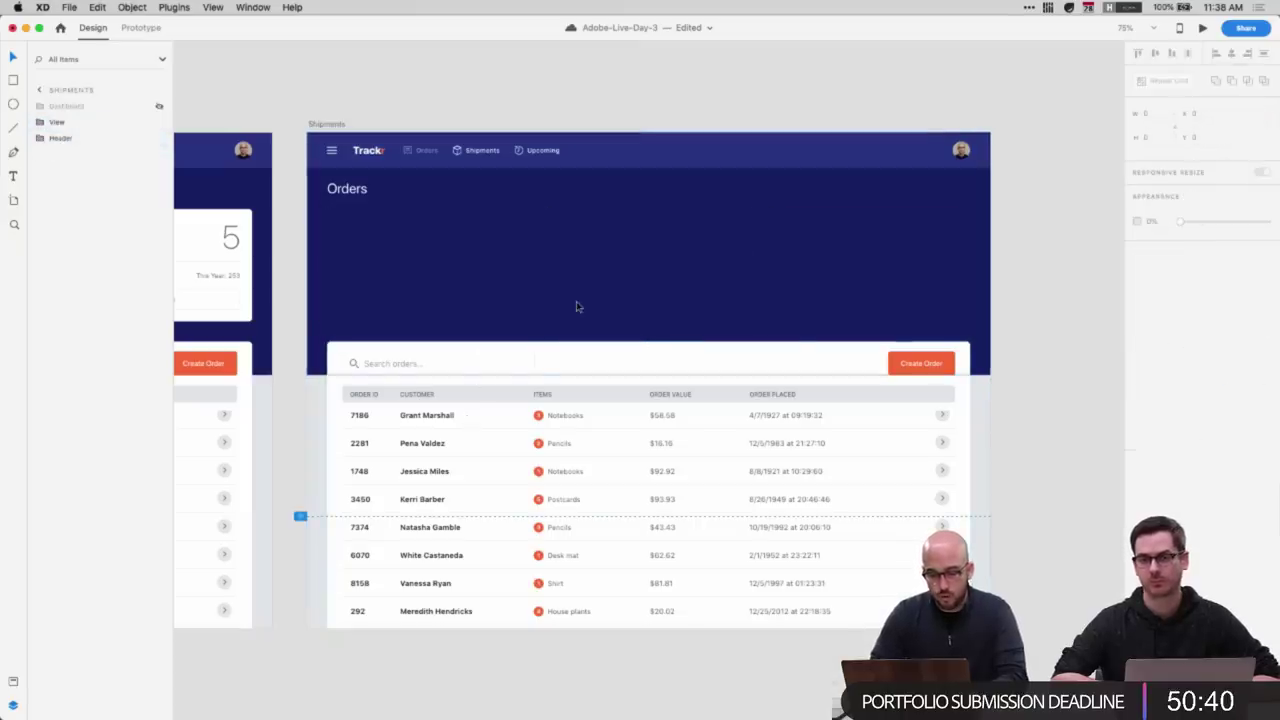
pyautogui.moveTo(395, 372); pyautogui.dragTo(405, 526)
# - Extend the dark header background on the Shipments artboard to a height of 767 and change the page heading to Shipments
pyautogui.click(519, 356)
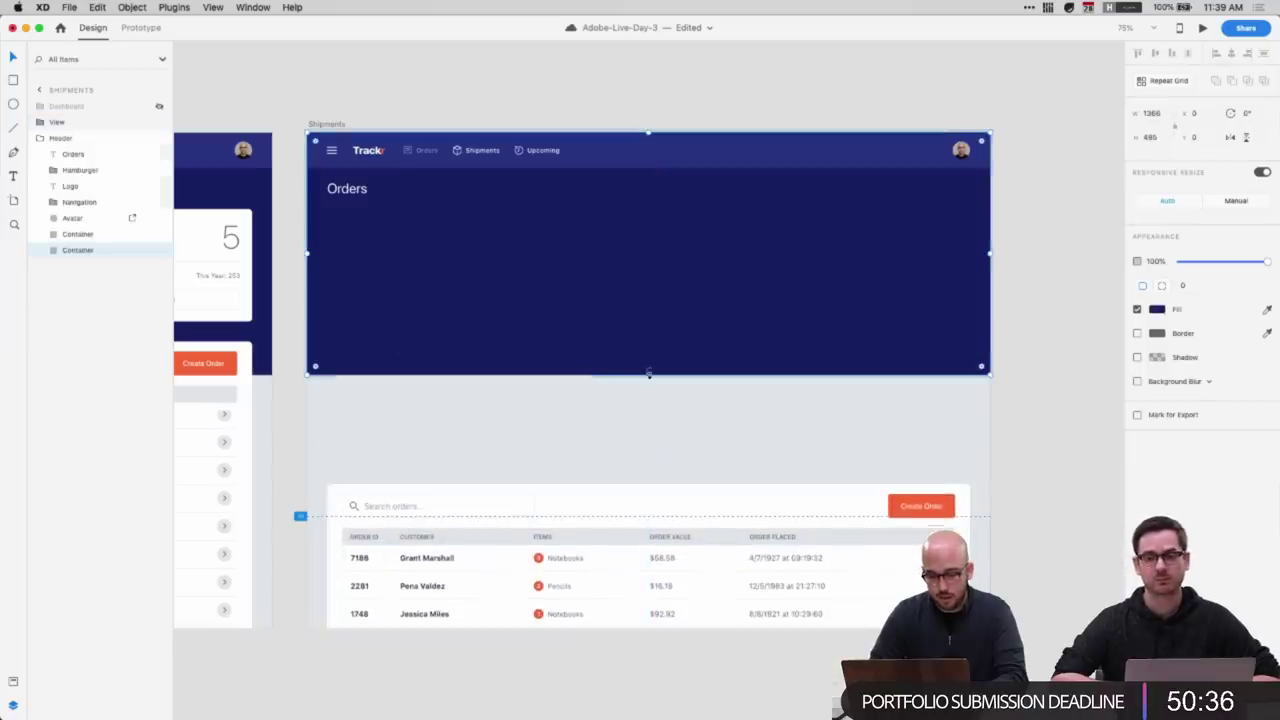
pyautogui.moveTo(649, 373); pyautogui.dragTo(642, 515)
pyautogui.doubleClick(346, 188)
pyautogui.write('Shipments')
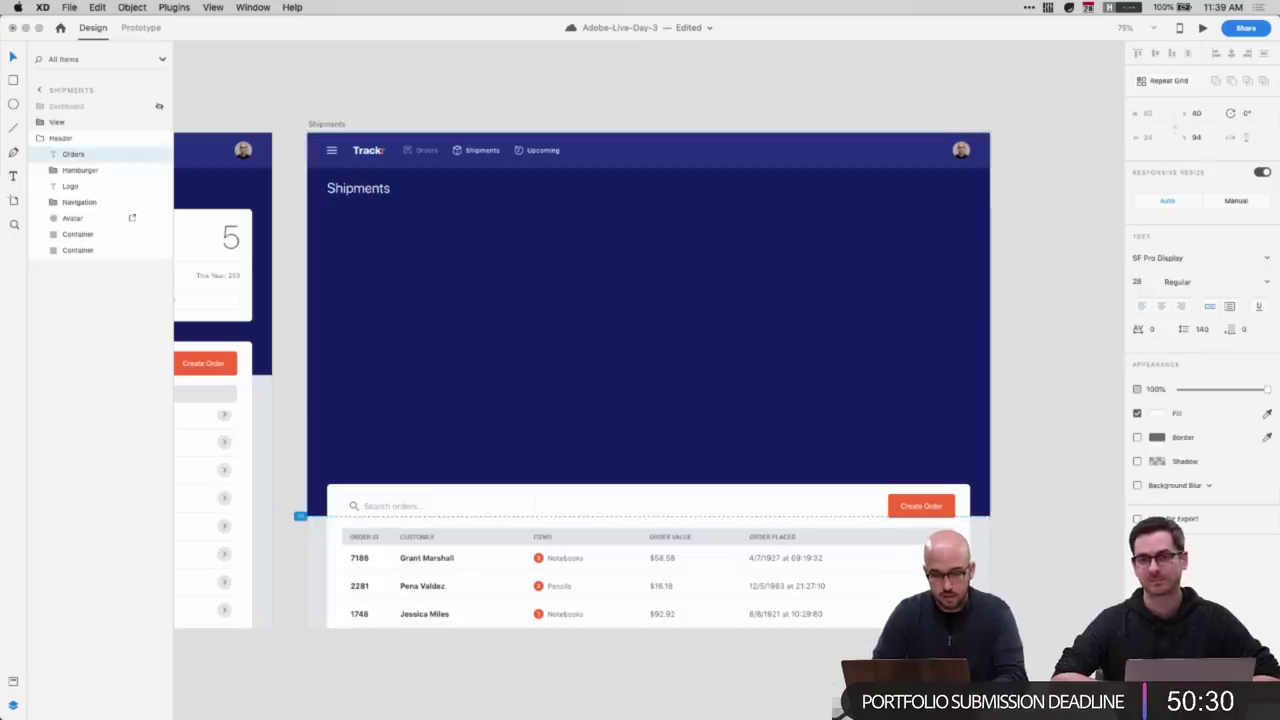
# - Place an instance of the Container symbol in the empty header area of the Shipments artboard
pyautogui.click(428, 497)
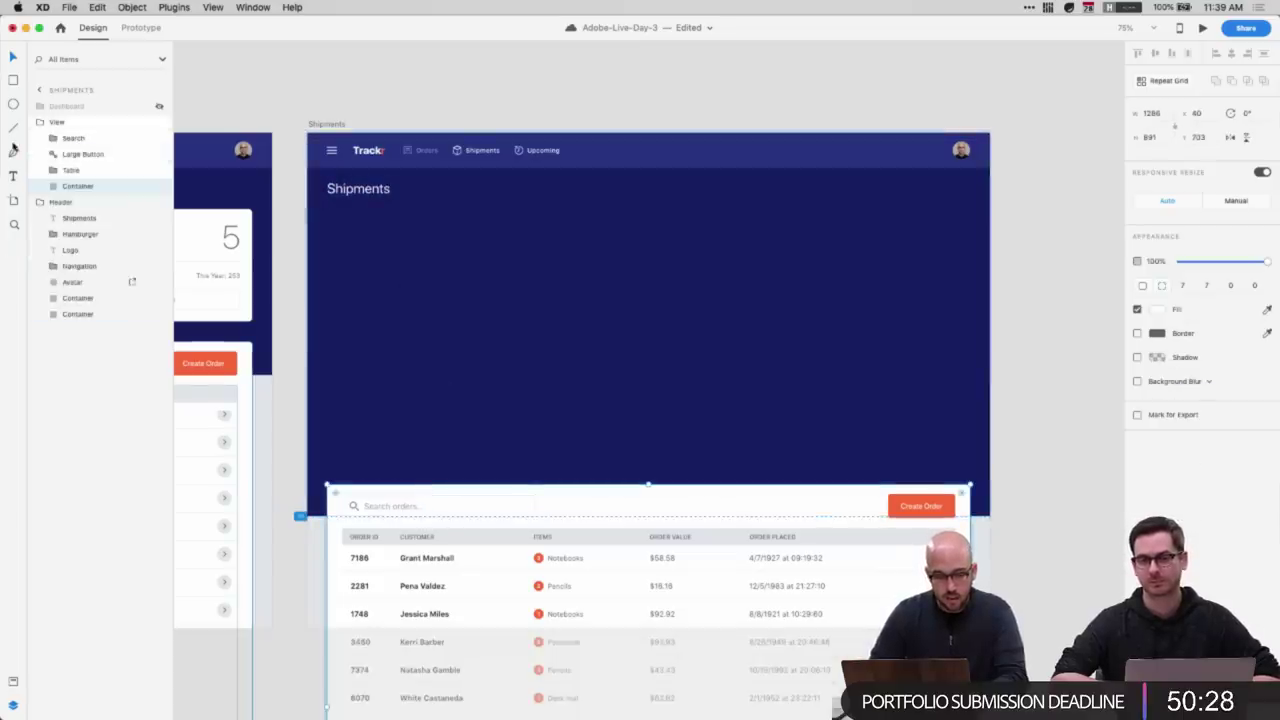
pyautogui.click(40, 122)
pyautogui.click(40, 138)
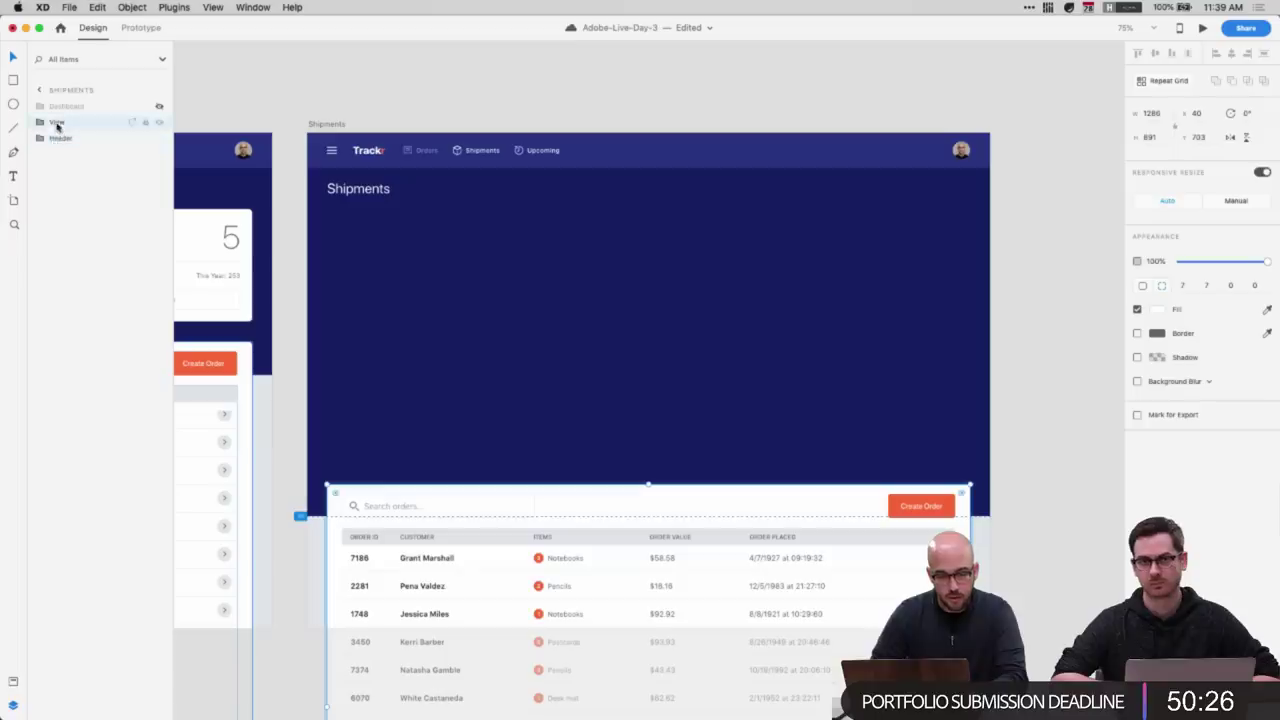
pyautogui.click(57, 125)
pyautogui.click(12, 682)
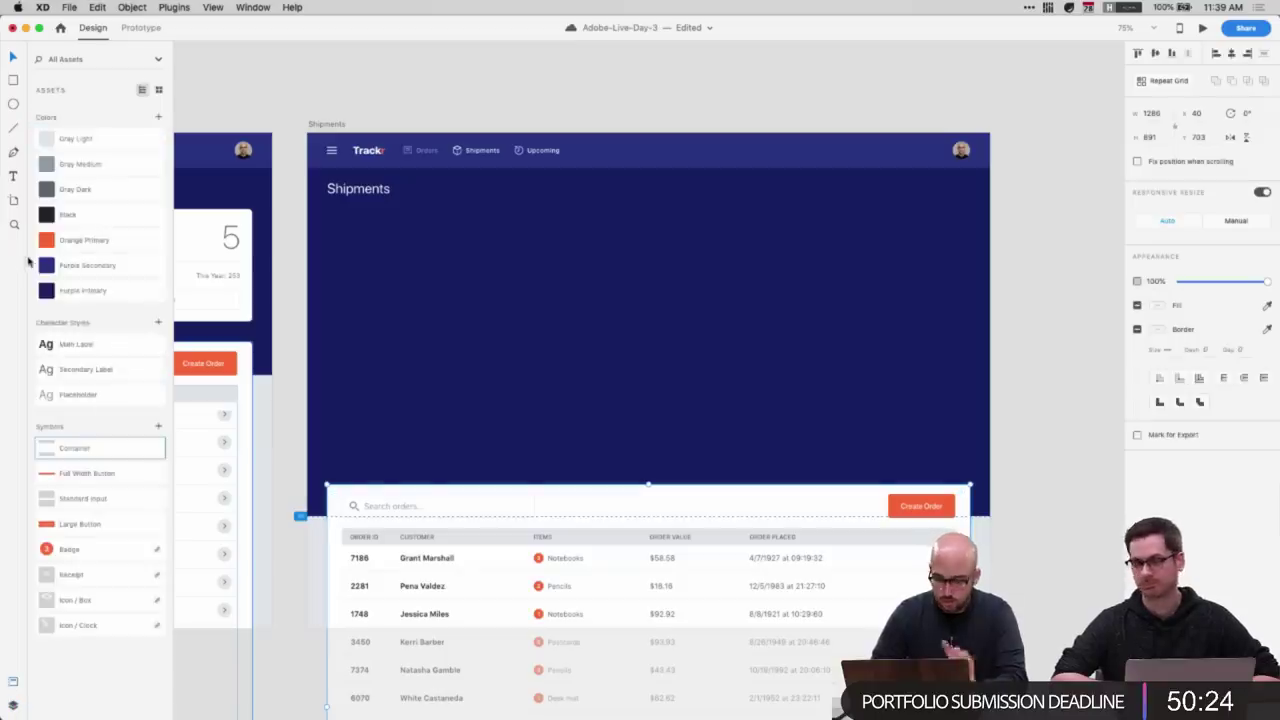
pyautogui.moveTo(67, 453); pyautogui.dragTo(489, 331)
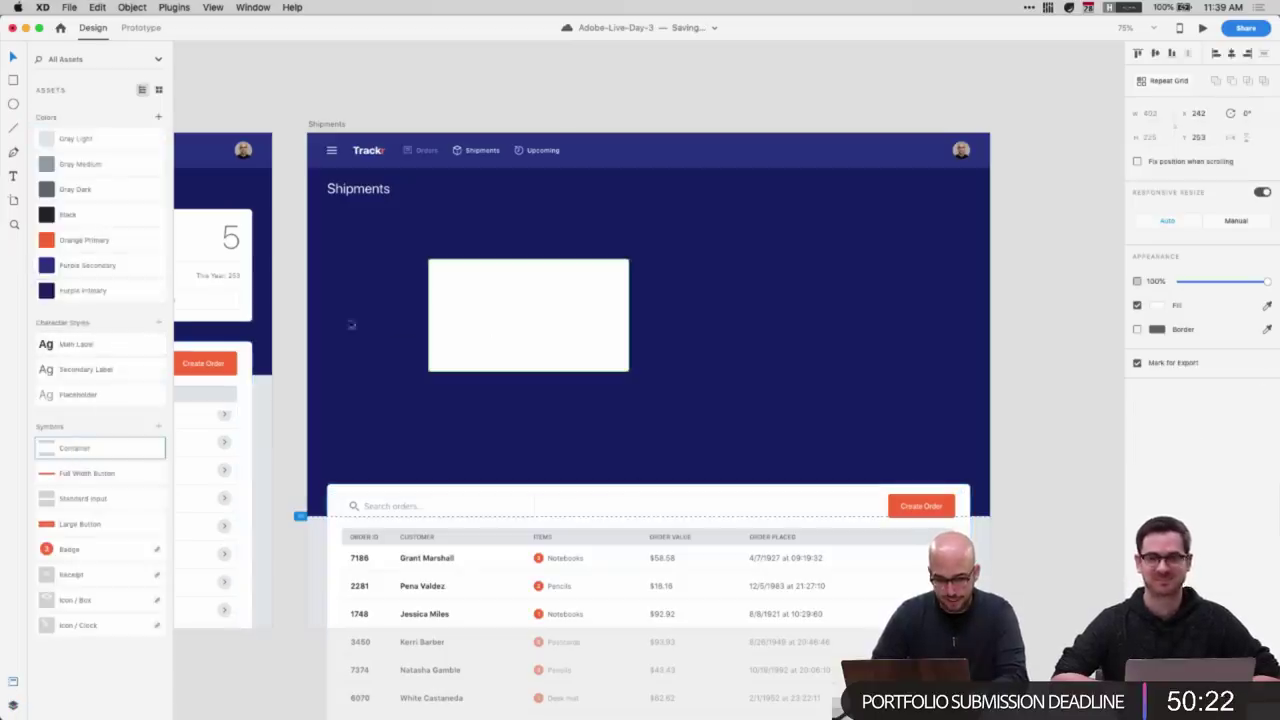
pyautogui.click(13, 704)
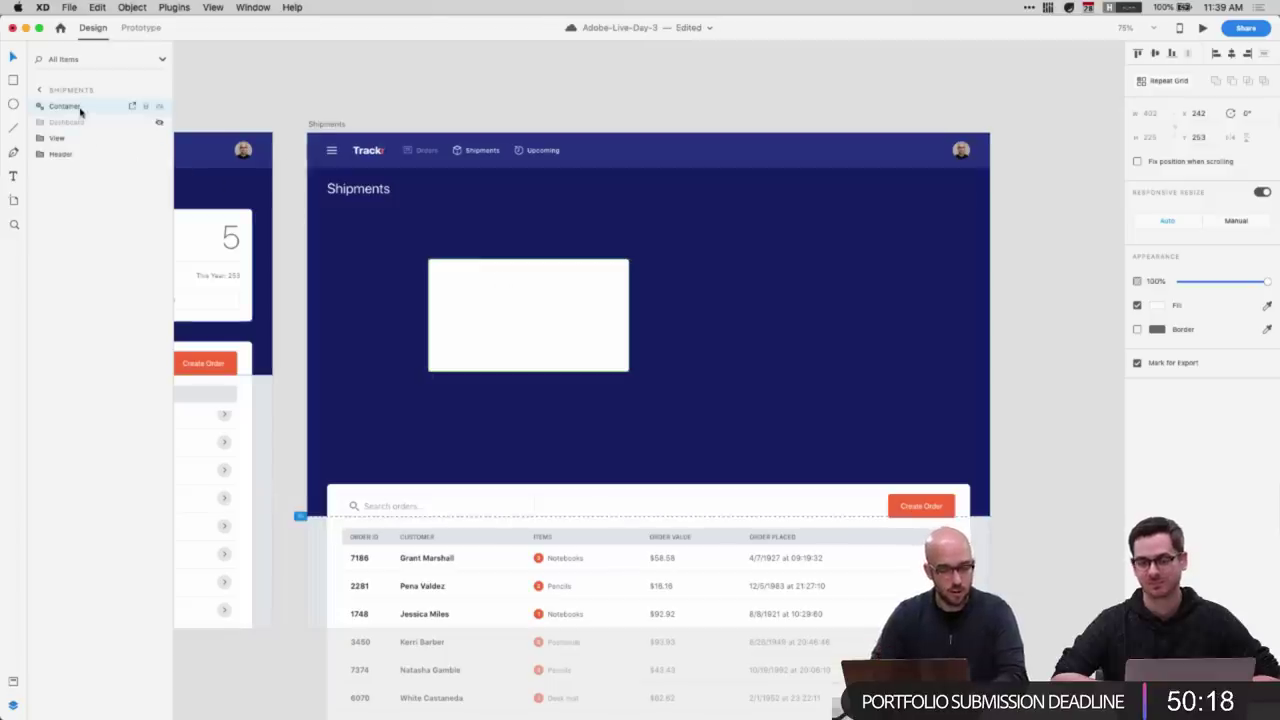
# - Ungroup the placed Container symbol and resize its rectangle to 1286 by 480 at X 40, Y 149, above the table
pyautogui.press('super+shift+g')
pyautogui.moveTo(534, 331); pyautogui.dragTo(438, 287)
pyautogui.moveTo(524, 324); pyautogui.dragTo(967, 452)
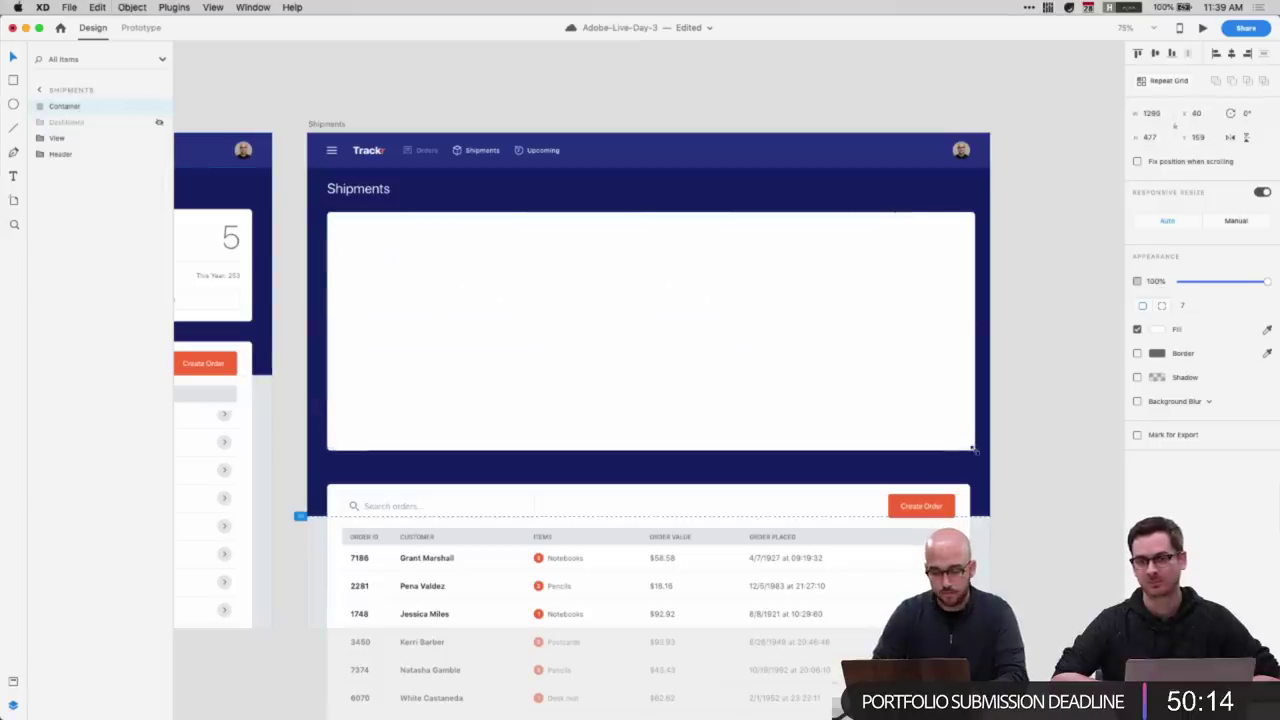
pyautogui.press('Escape')
pyautogui.moveTo(642, 380); pyautogui.dragTo(642, 378)
# - Move the orders table up to Y 669, leaving a 40 px gap below the white container
pyautogui.moveTo(537, 551); pyautogui.dragTo(534, 533)
pyautogui.press('Down')
pyautogui.press('Down')
pyautogui.press('Down')
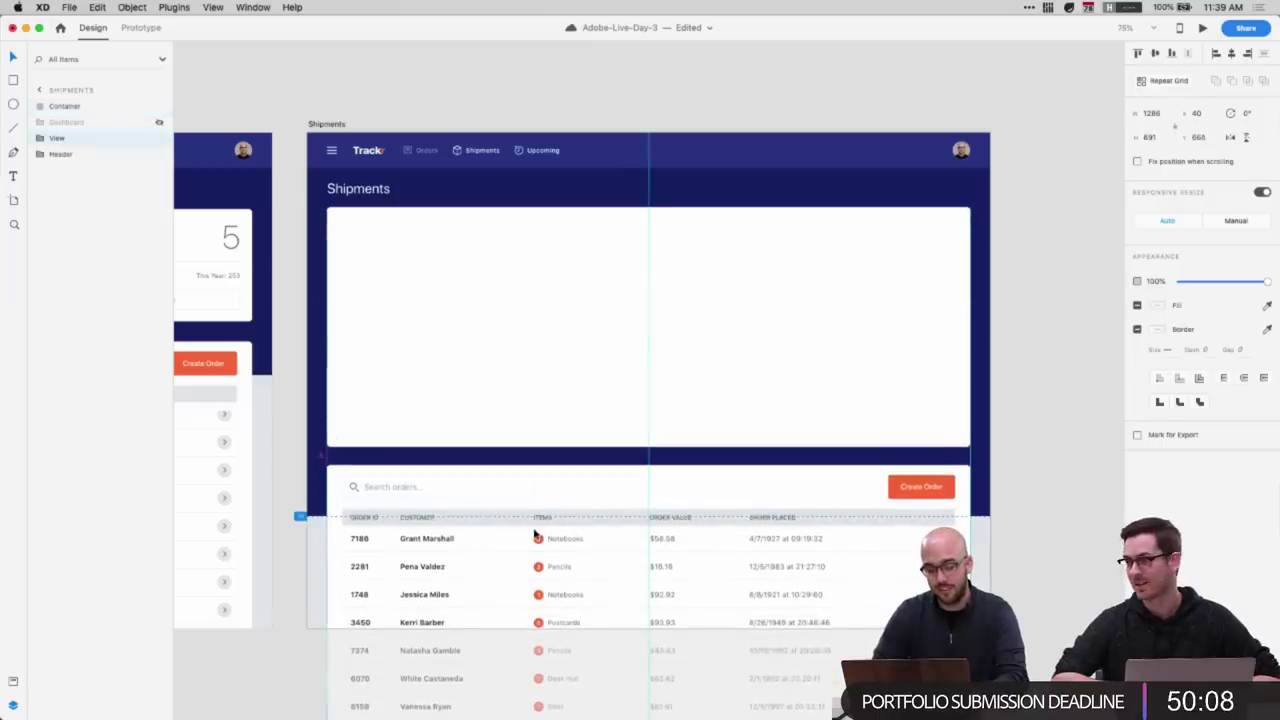
pyautogui.press('Down')
pyautogui.press('Down')
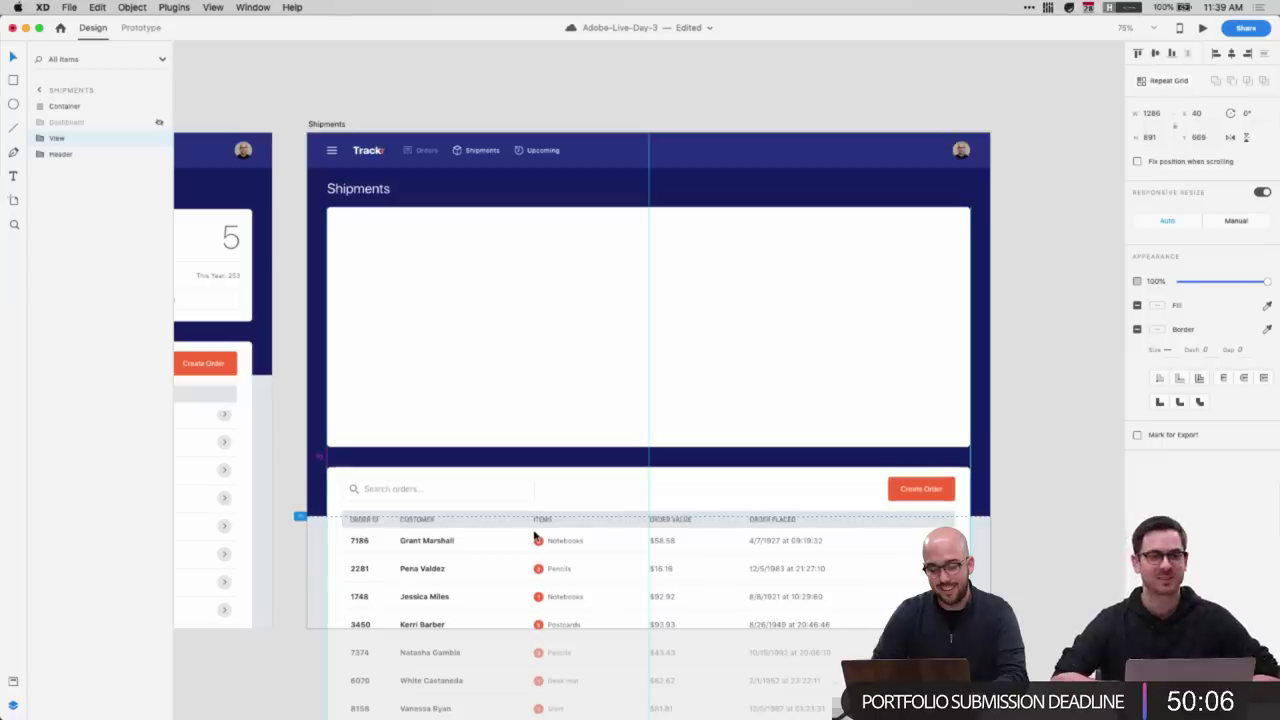
# - Shorten the dark header background on the Shipments artboard to a height of about 739
pyautogui.click(314, 500)
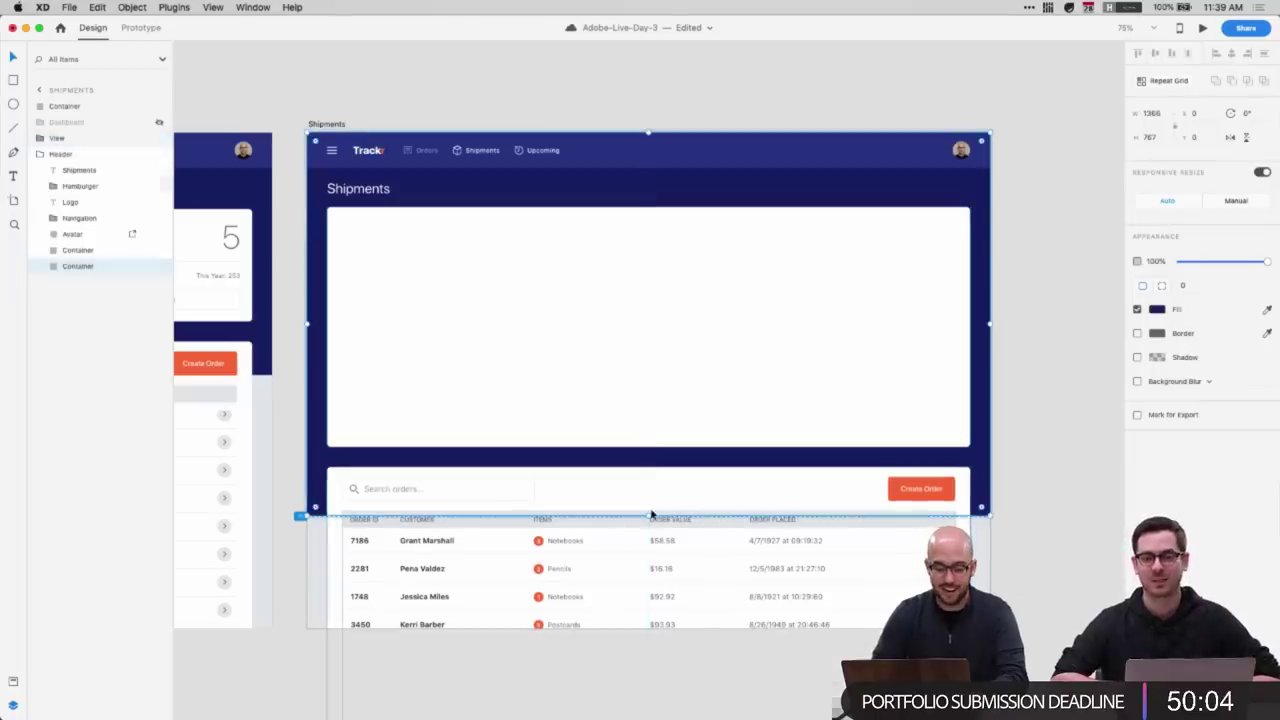
pyautogui.moveTo(651, 514); pyautogui.dragTo(641, 498)
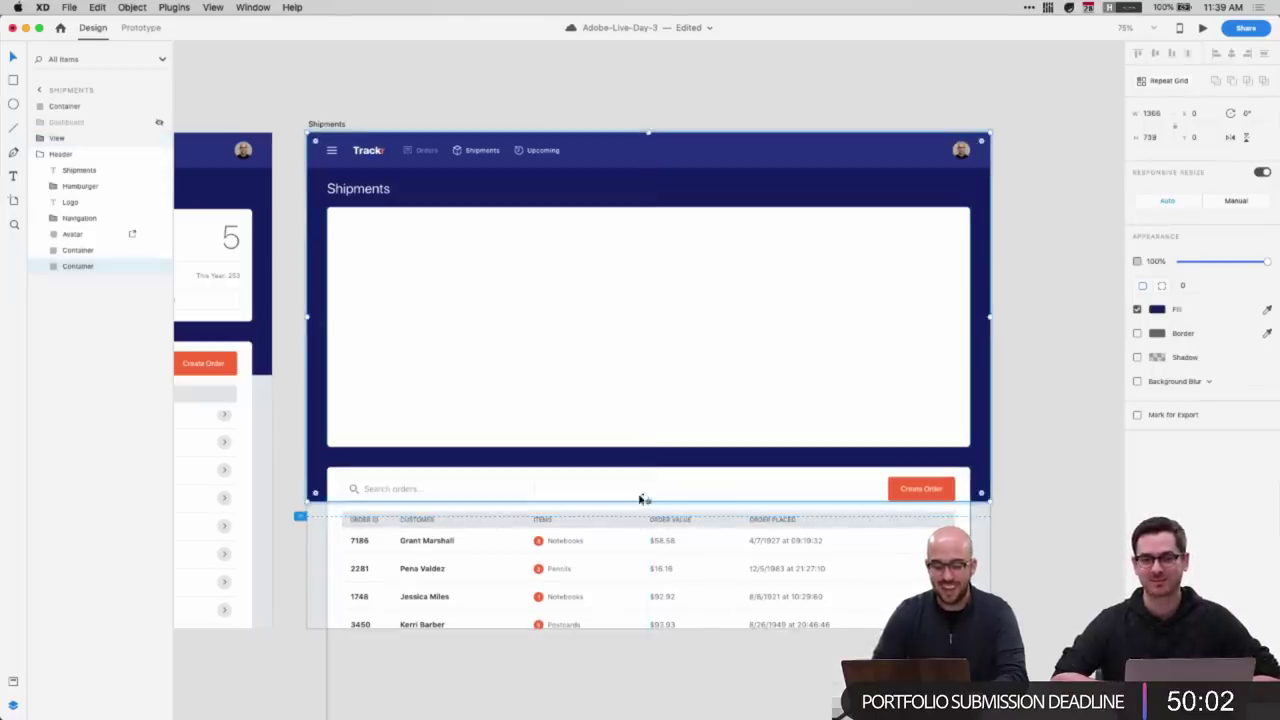
pyautogui.click(283, 300)
# - Change the Create Order button's label on the Shipments artboard to Ship Order
pyautogui.press('super+equal')
pyautogui.scroll(-1, 380, 352)
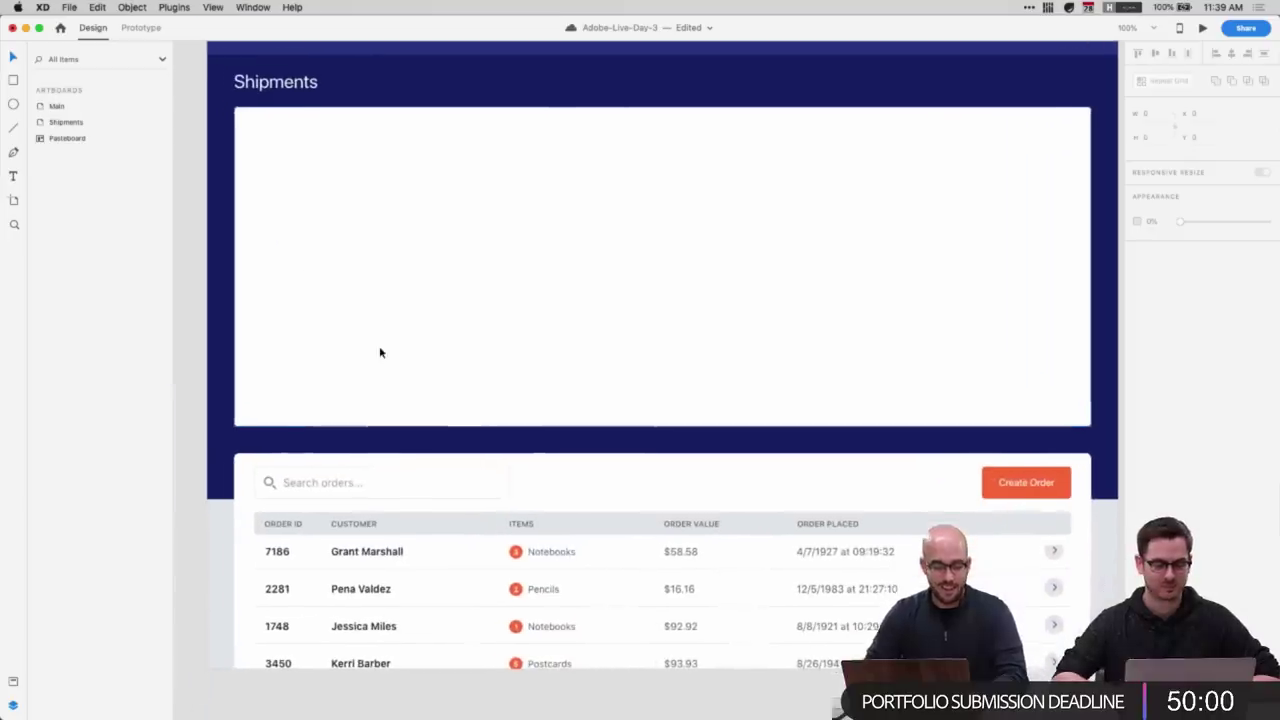
pyautogui.click(340, 531)
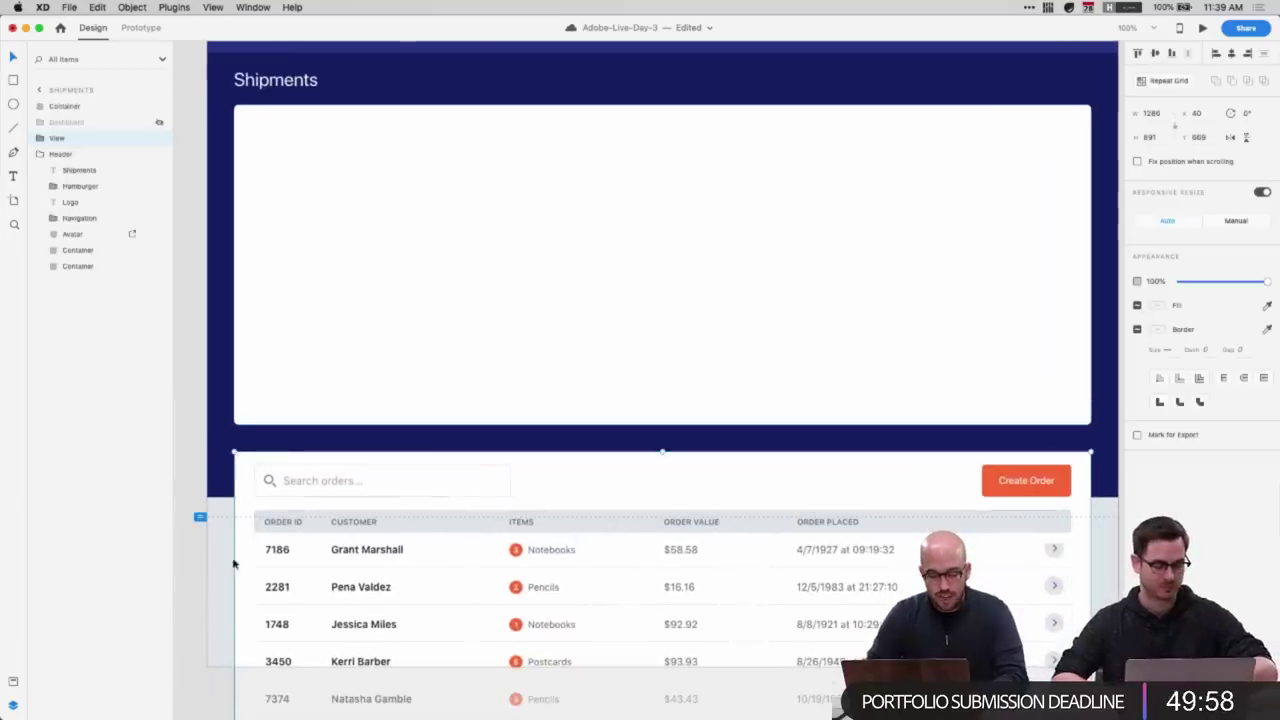
pyautogui.click(203, 569)
pyautogui.scroll(2, 509, 509)
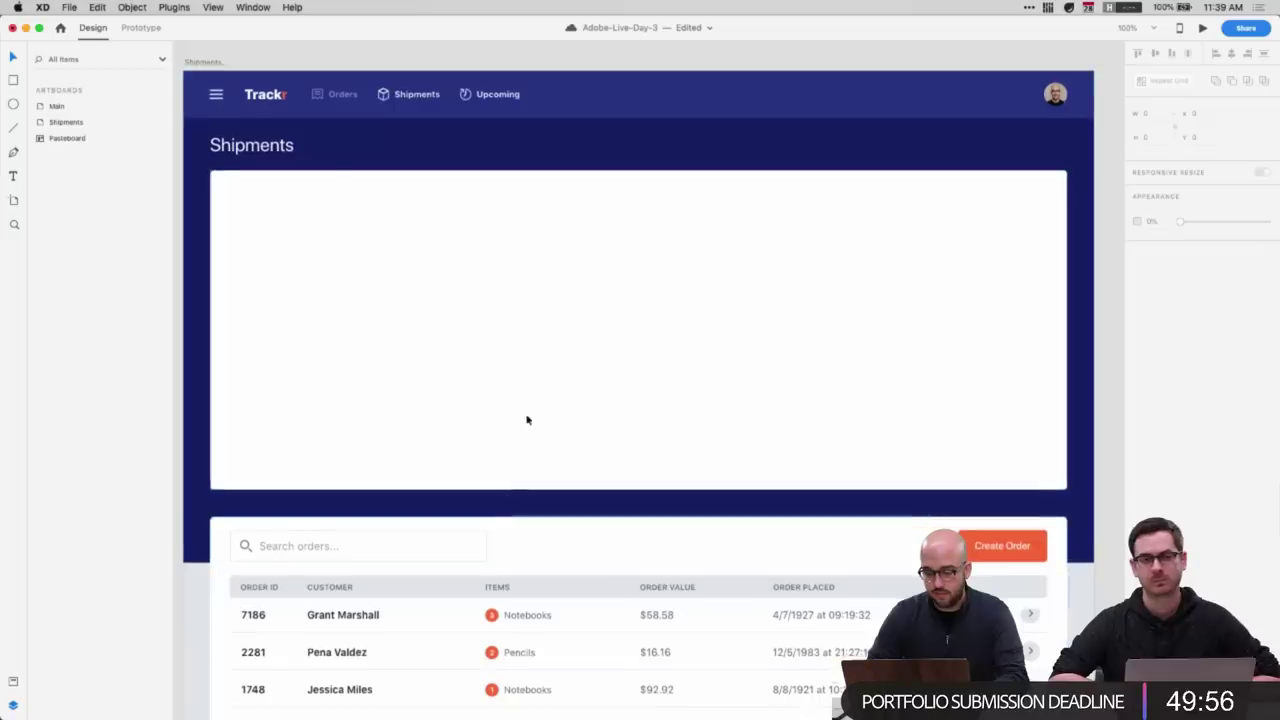
pyautogui.doubleClick(985, 545)
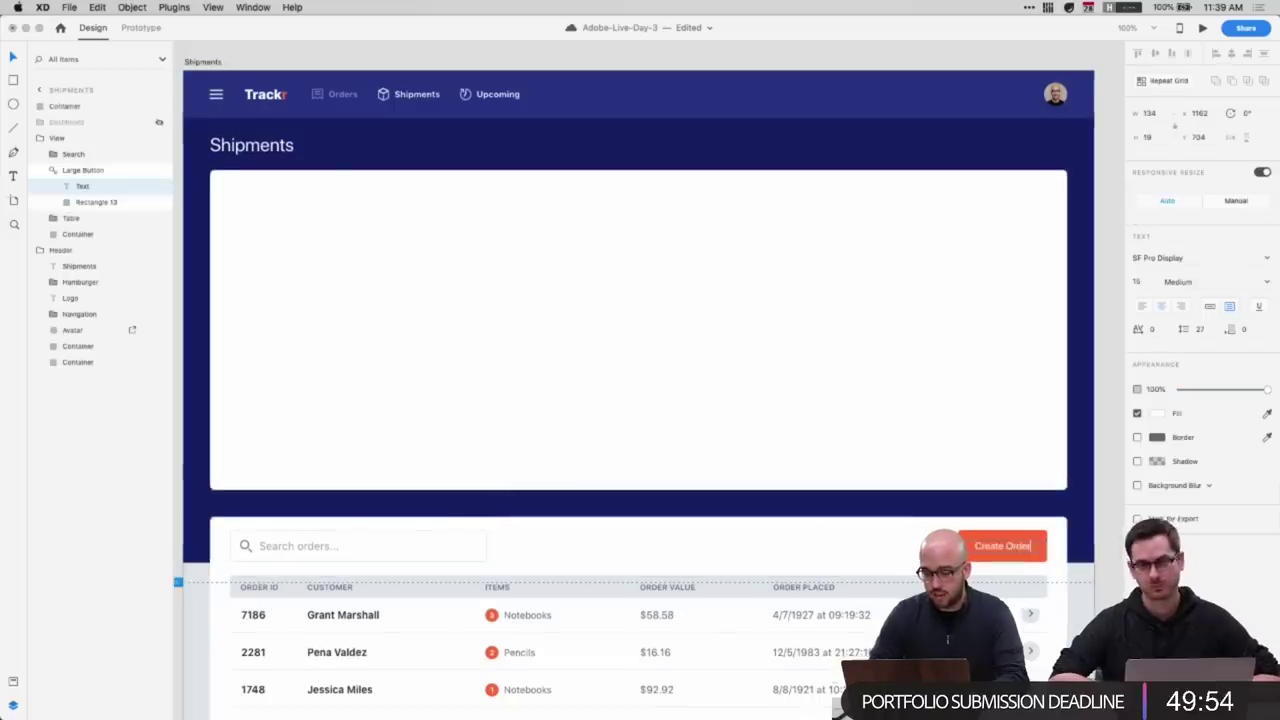
pyautogui.write('Shipment')
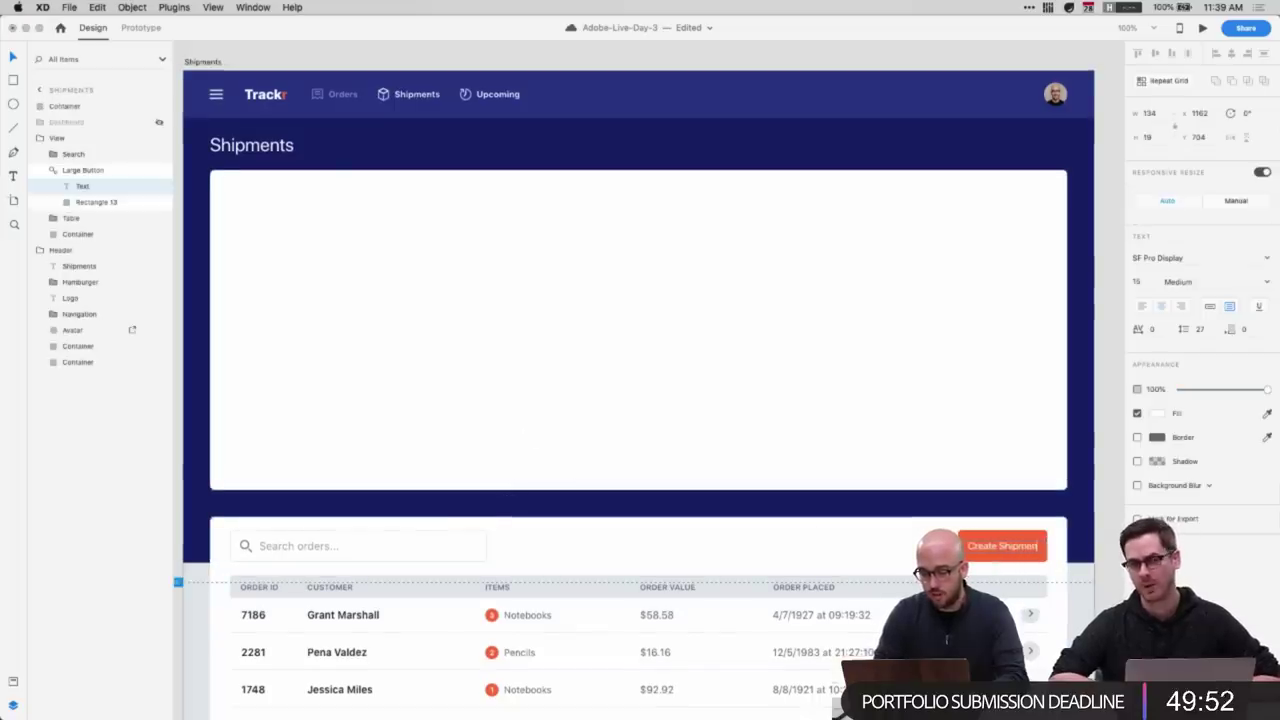
pyautogui.press('super+a')
pyautogui.write('Shipmen')
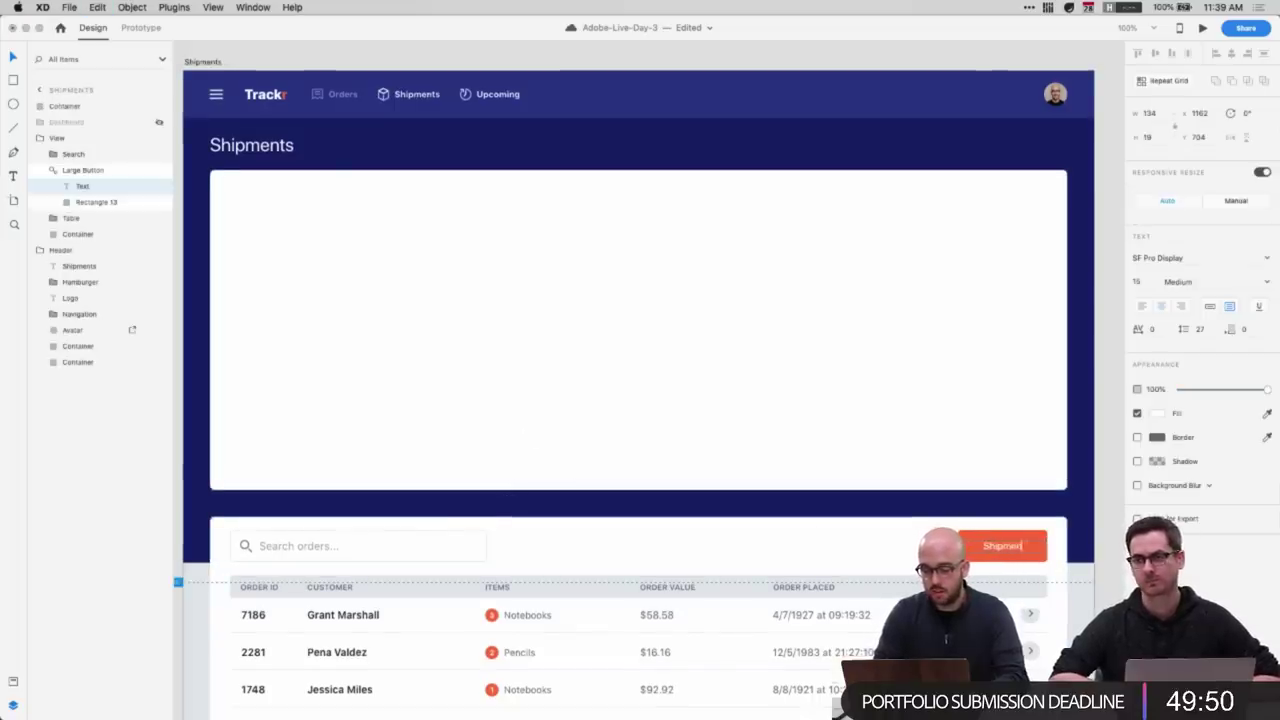
pyautogui.press('BackSpace')
pyautogui.press('BackSpace')
pyautogui.press('BackSpace')
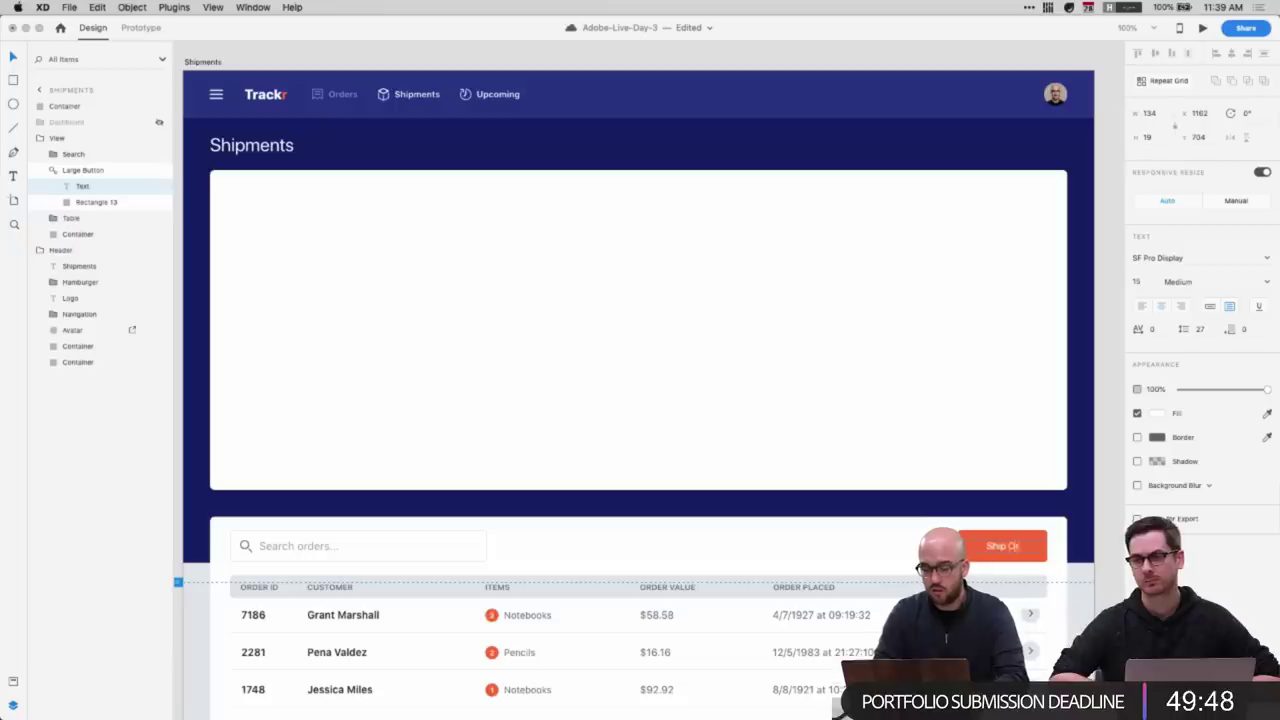
pyautogui.click(814, 57)
# - Select the large white container, open the Downloads folder in Finder and preview snazzy-image.png
pyautogui.hscroll(-1, 617, 312)
pyautogui.click(617, 312)
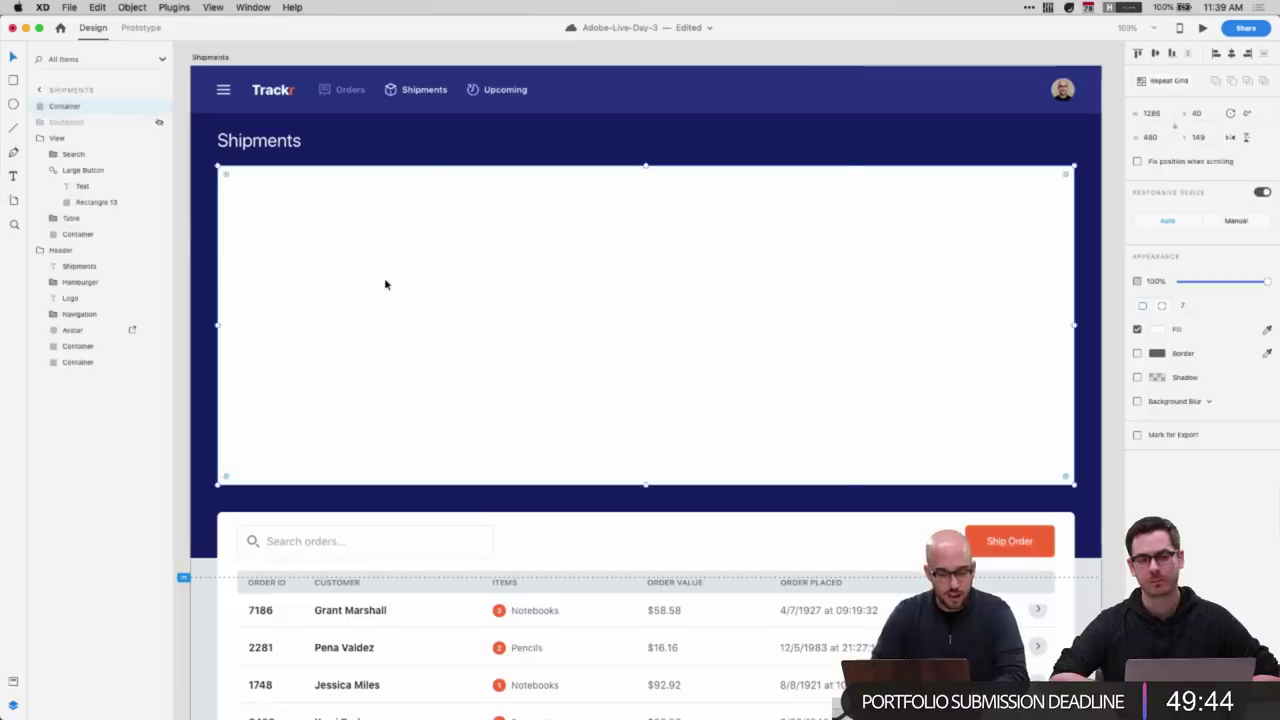
pyautogui.press('super+space')
pyautogui.write('dow')
pyautogui.press('Return')
pyautogui.click(914, 404)
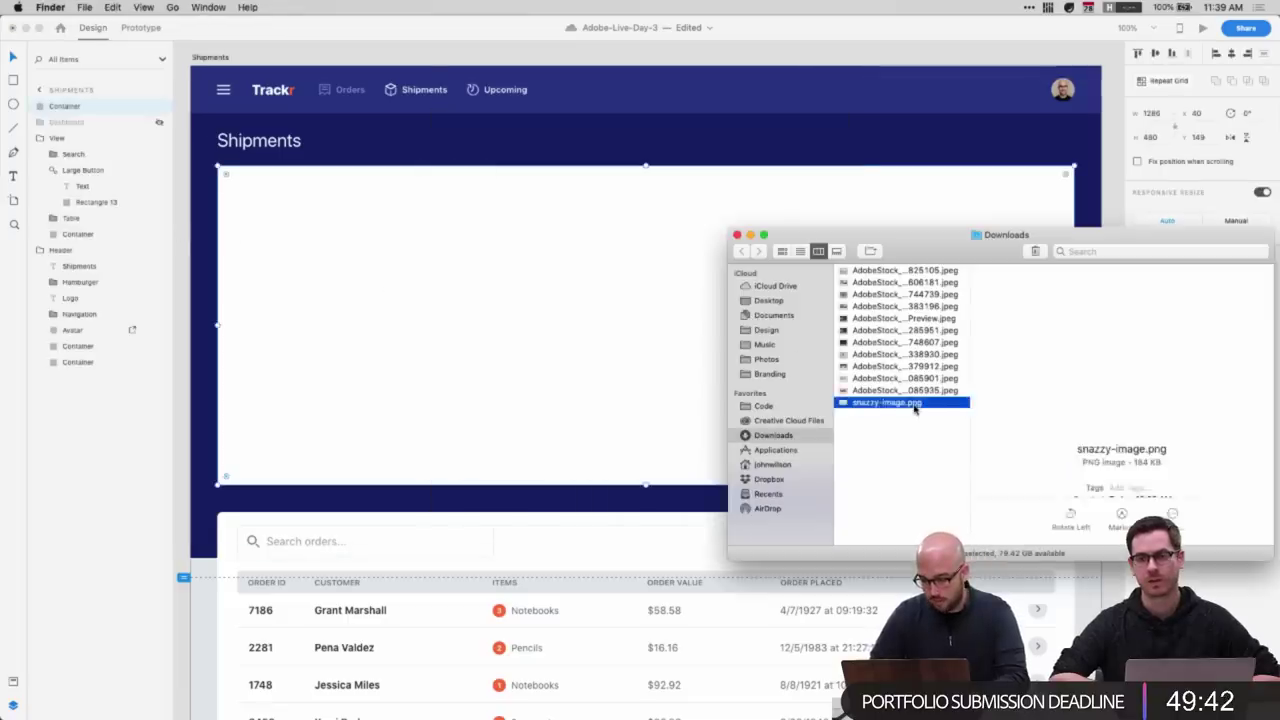
pyautogui.press('space')
pyautogui.press('space')
# - Switch to Google Chrome and open snazzymaps.com
pyautogui.press('super+space')
pyautogui.write('c')
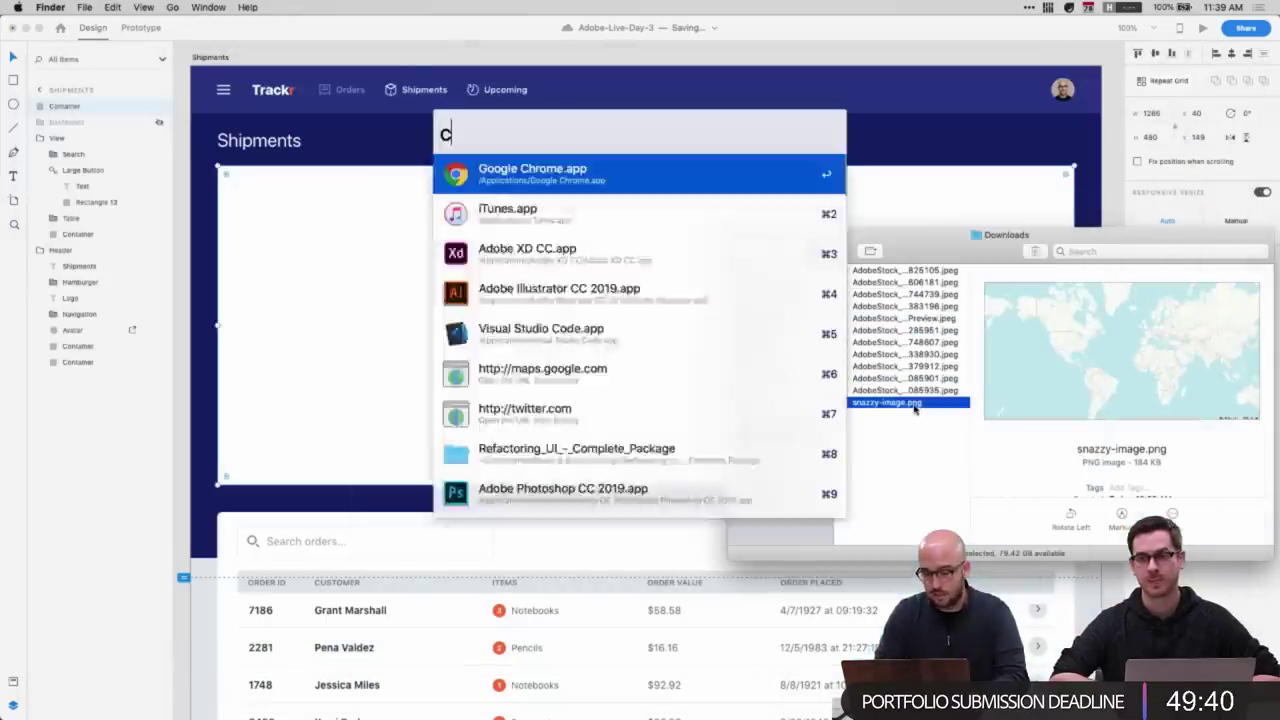
pyautogui.press('Return')
pyautogui.write('snazzymaps')
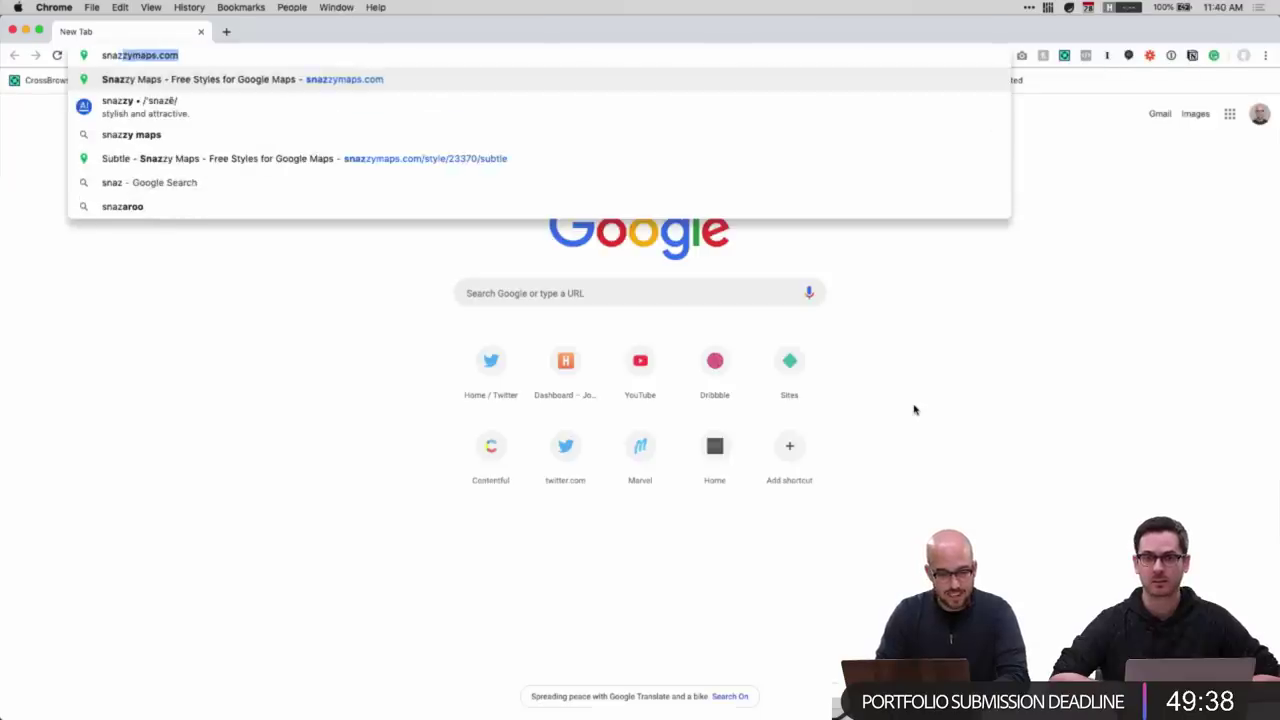
pyautogui.write('.com')
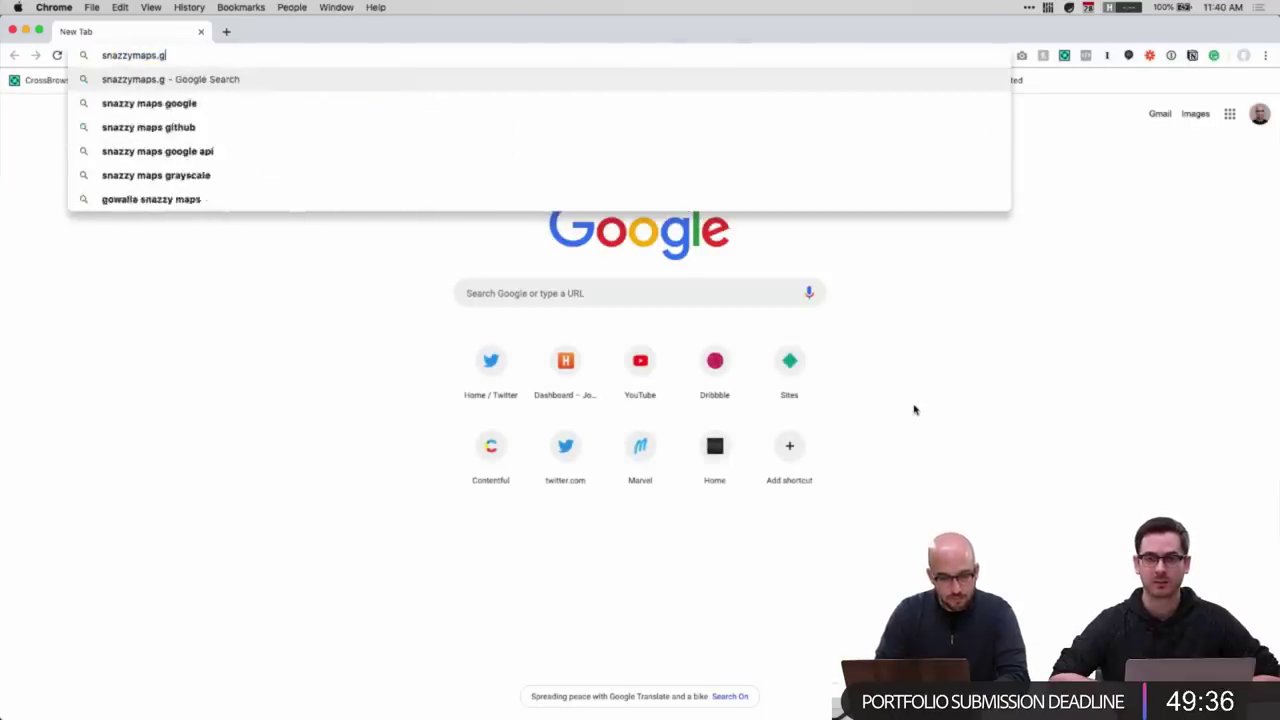
pyautogui.press('Return')
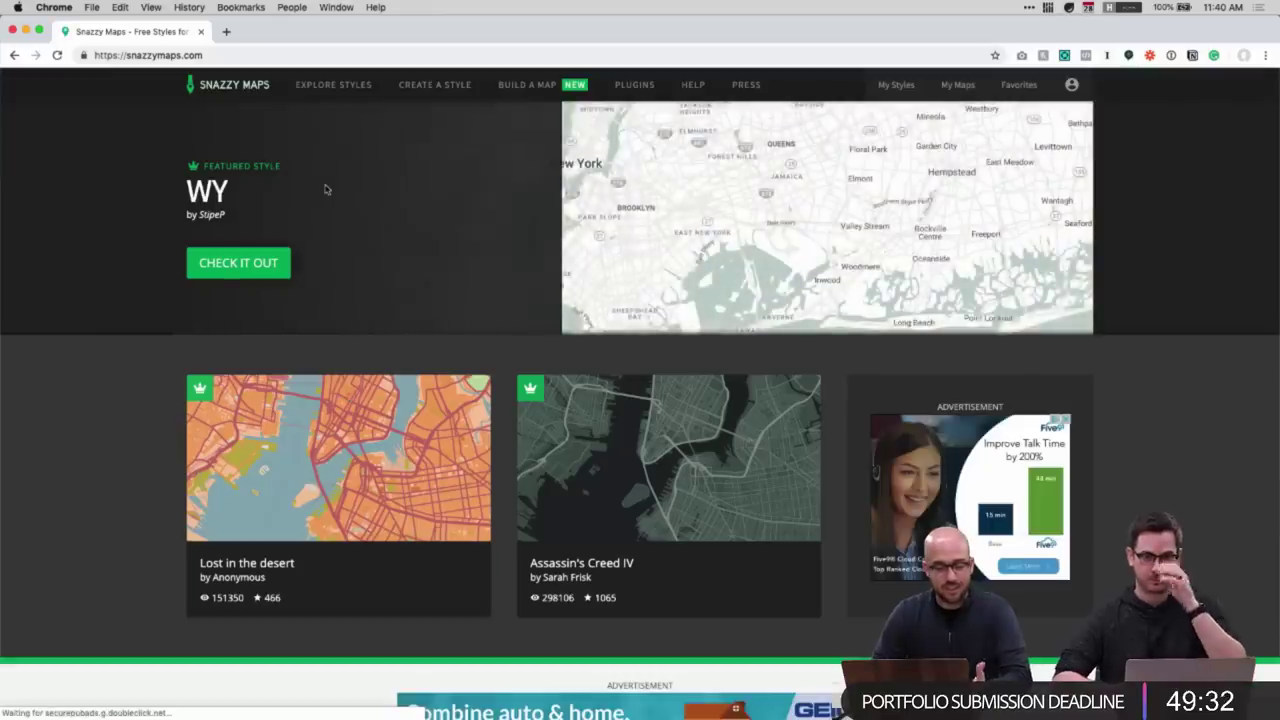
# - Search the Snazzy Maps style library for "subtle"
pyautogui.click(340, 90)
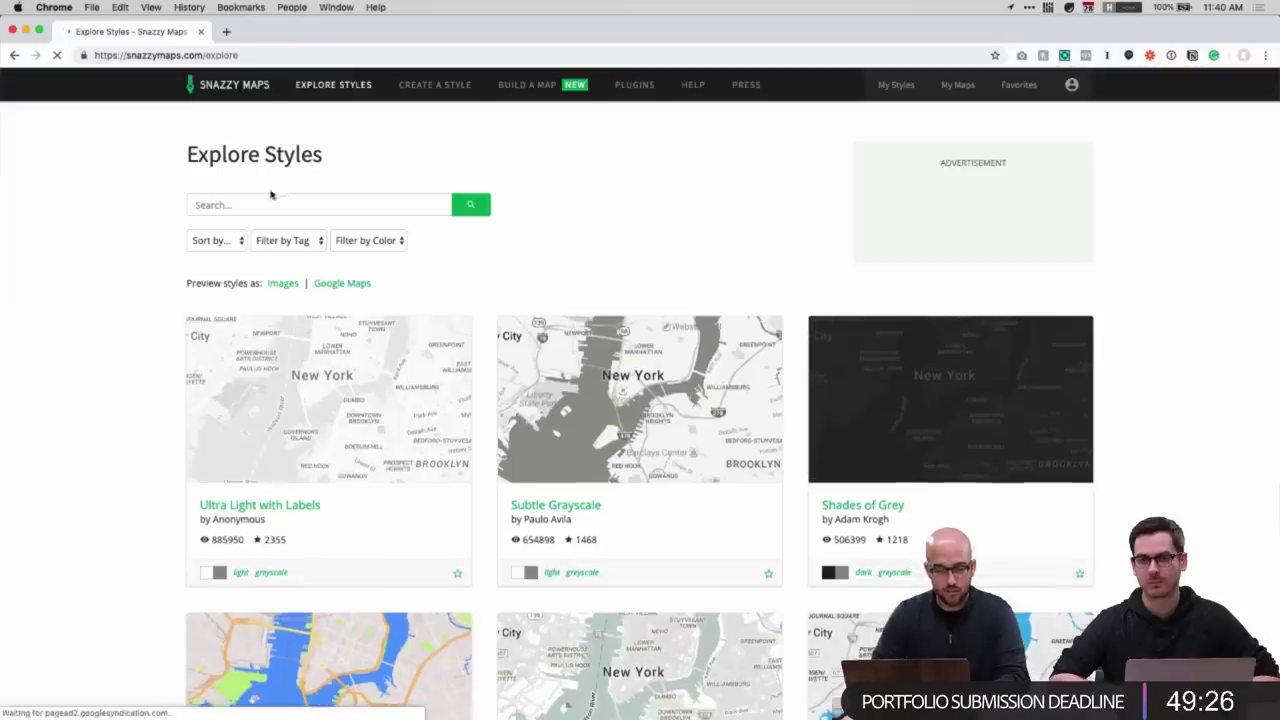
pyautogui.click(259, 205)
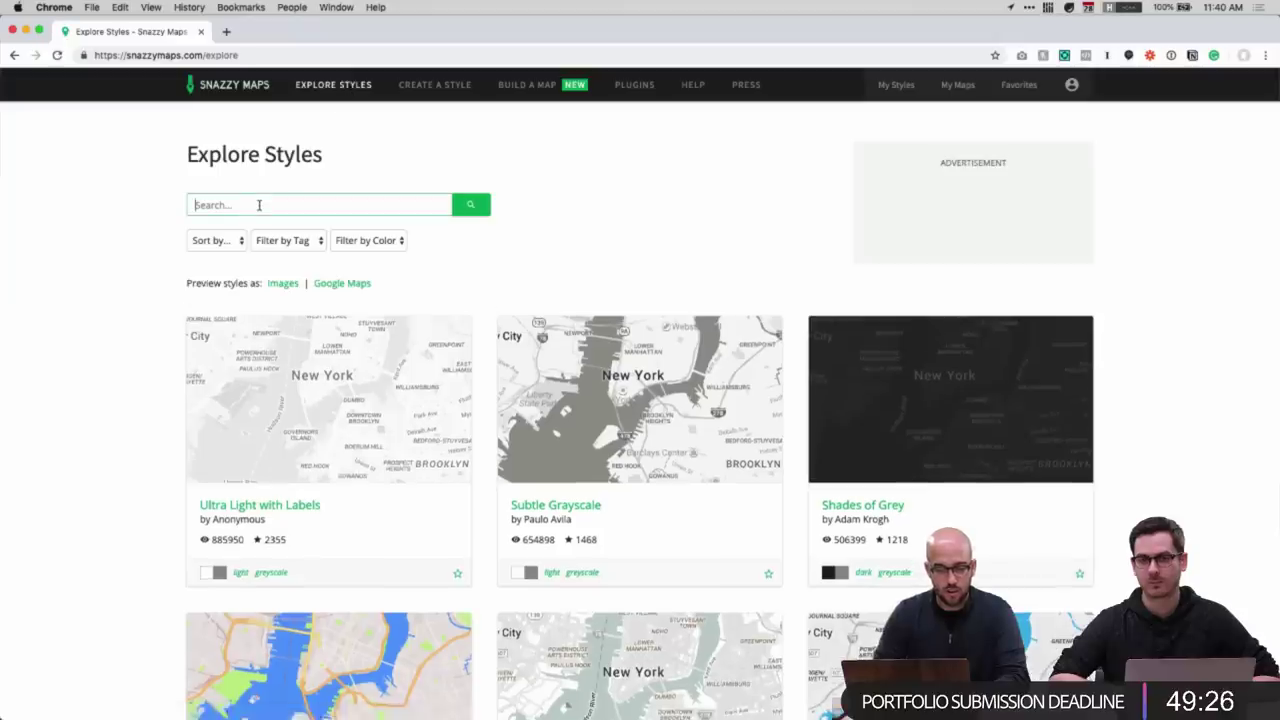
pyautogui.write('subtle')
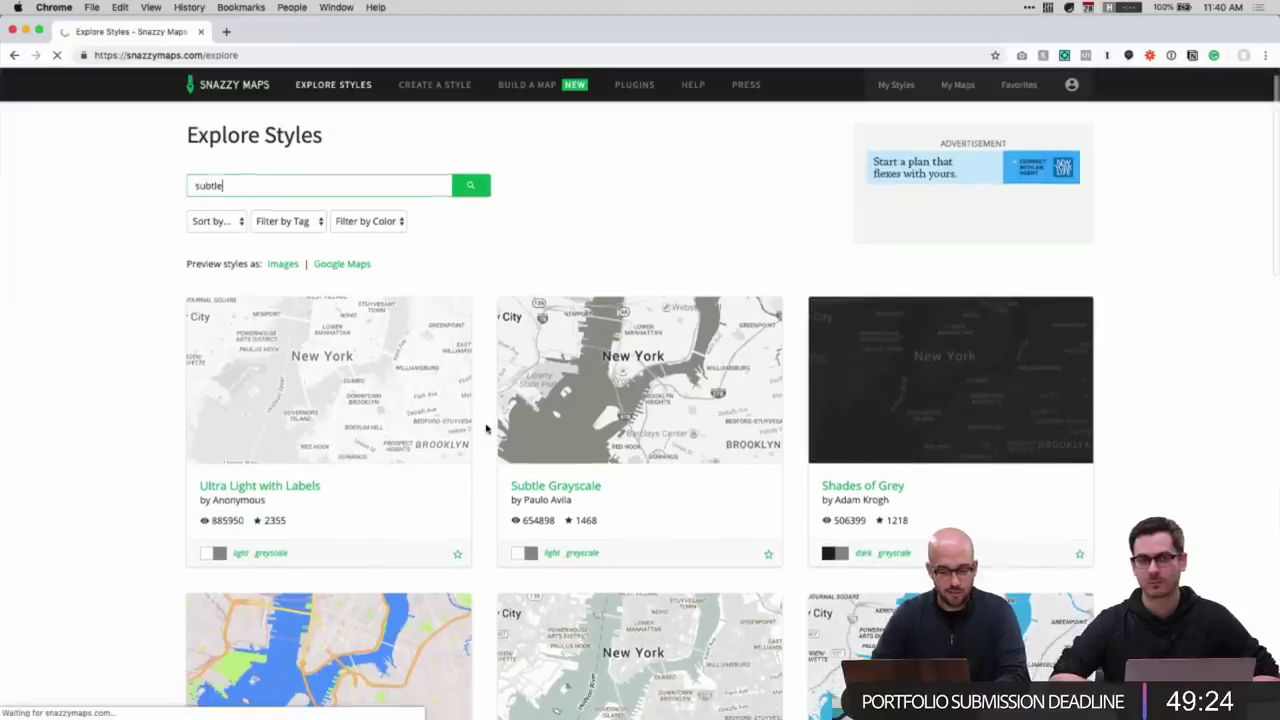
pyautogui.click(471, 198)
# - Browse the subtle map styles and open the first Subtle style with pale green water and the light tag
pyautogui.scroll(-4, 600, 420)
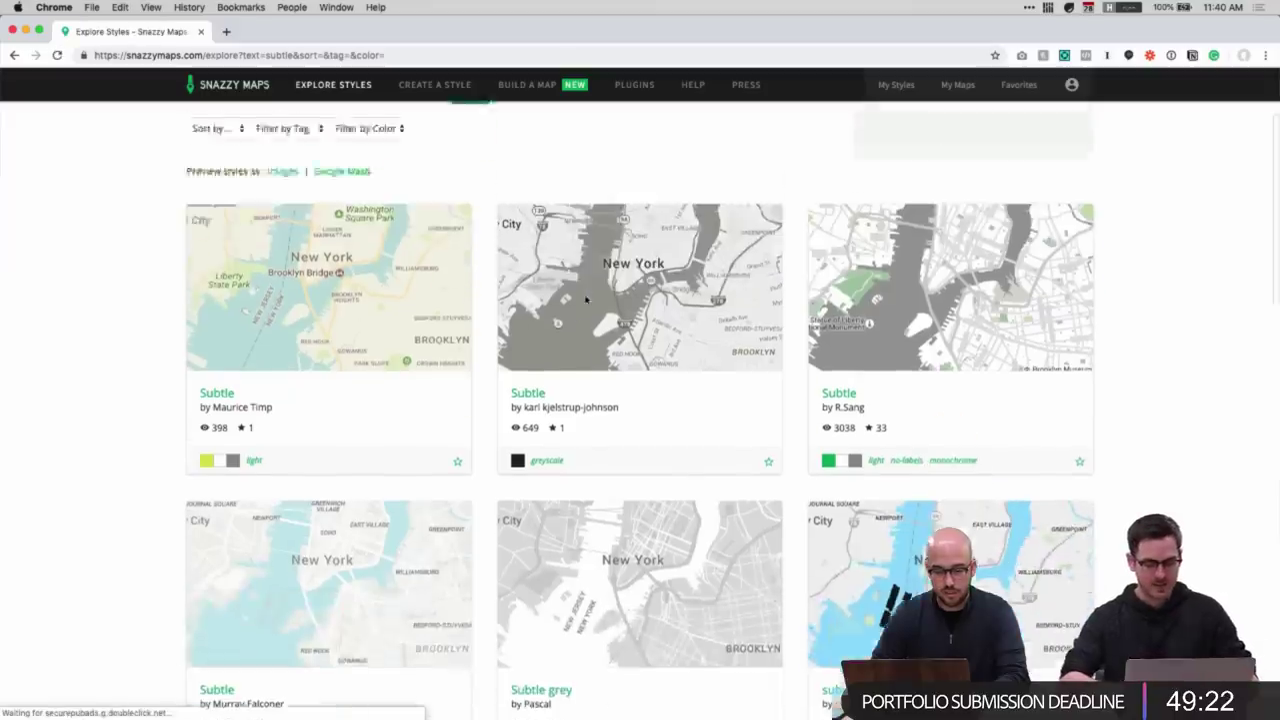
pyautogui.scroll(4, 457, 497)
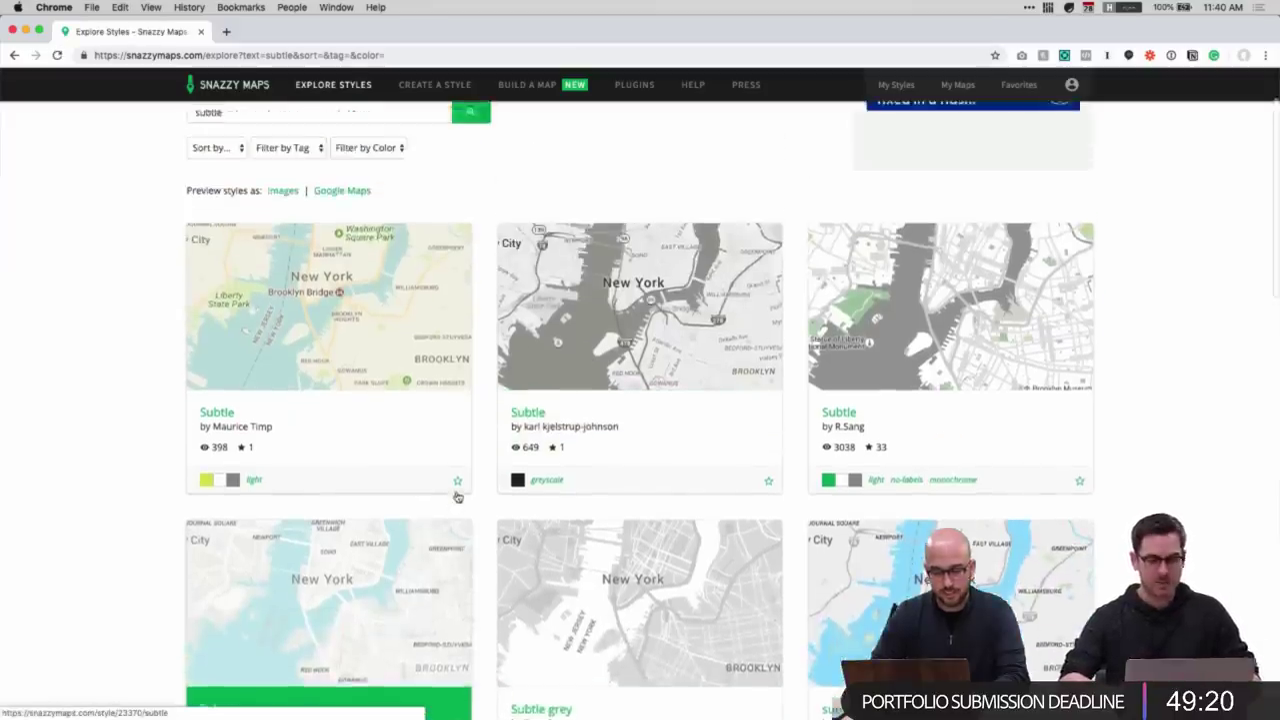
pyautogui.scroll(-2, 470, 520)
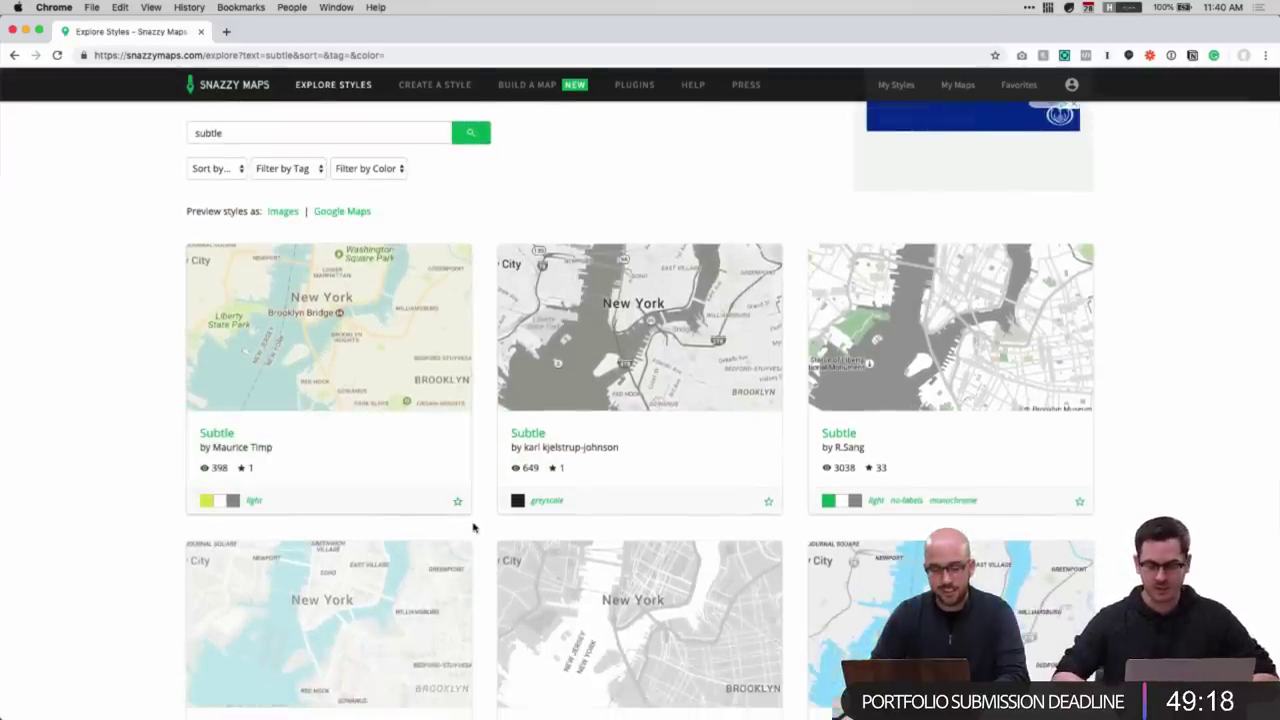
pyautogui.scroll(-3, 474, 525)
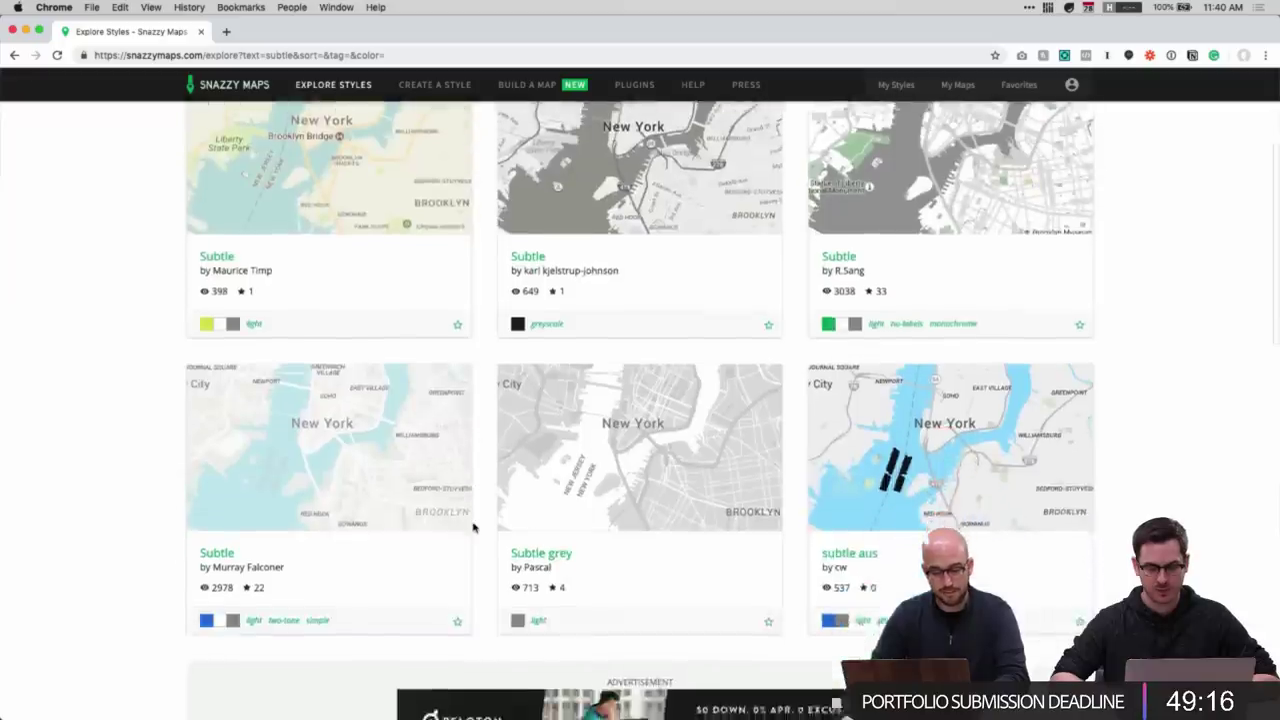
pyautogui.scroll(2, 470, 520)
pyautogui.scroll(-1, 440, 510)
pyautogui.scroll(2, 443, 517)
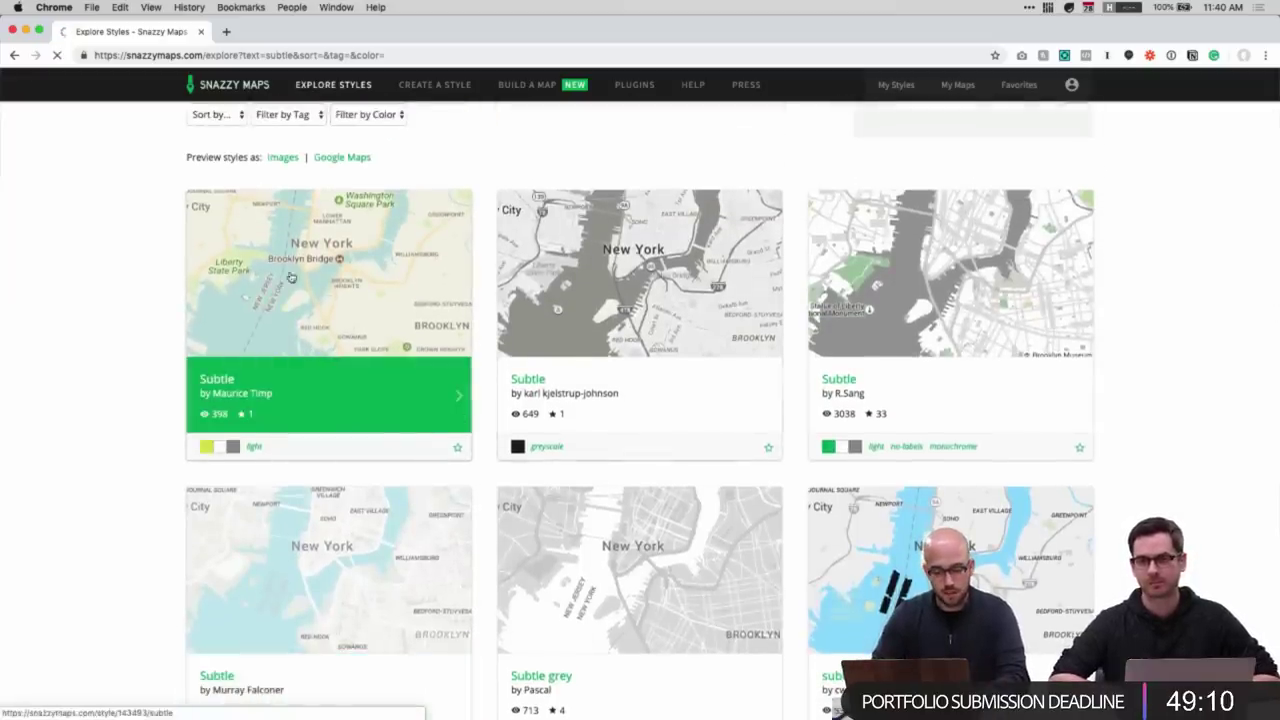
pyautogui.click(329, 323)
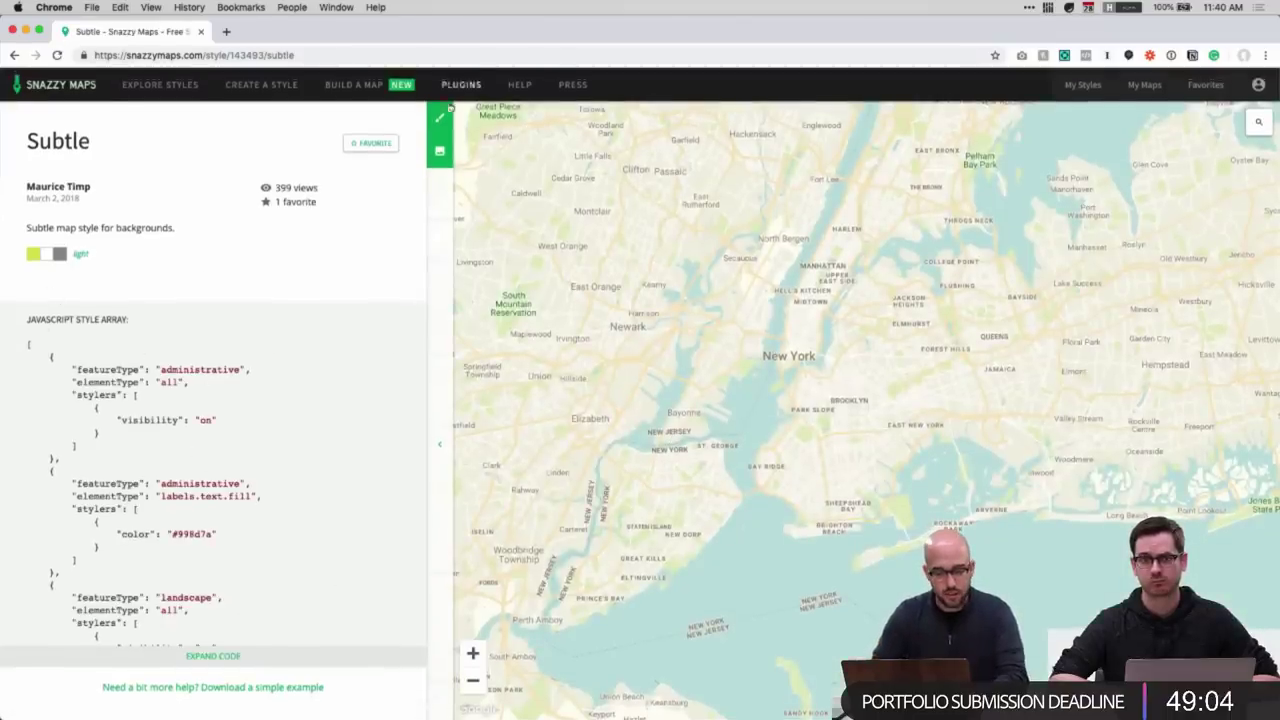
# - Open the image download settings for the Subtle style and set the dimensions to 1000 × 666 px
pyautogui.click(440, 150)
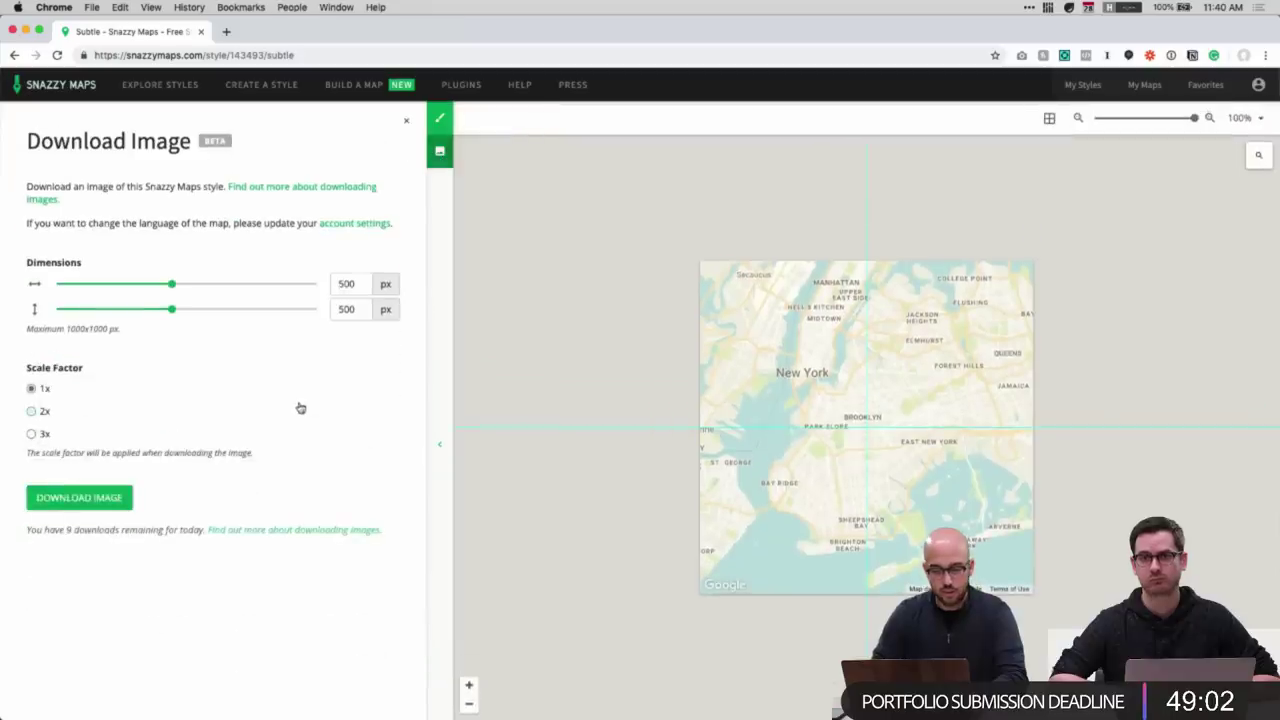
pyautogui.moveTo(173, 287); pyautogui.dragTo(316, 285)
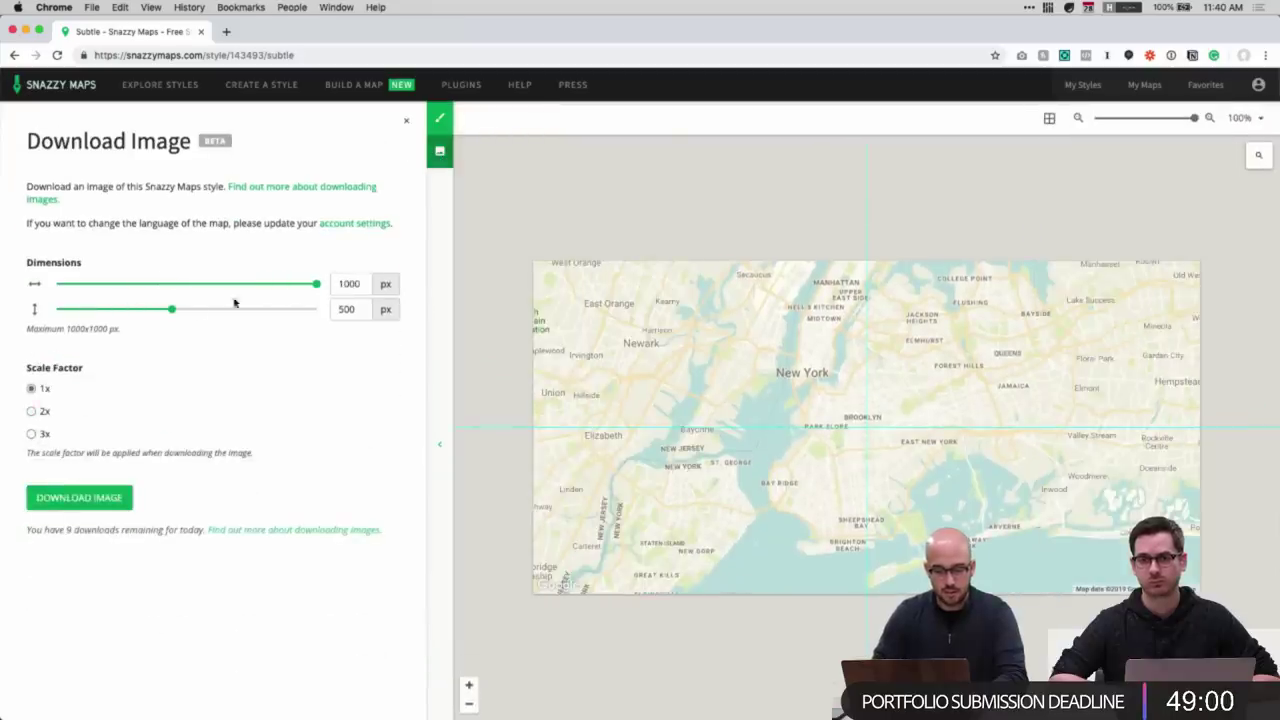
pyautogui.moveTo(160, 315); pyautogui.dragTo(220, 315)
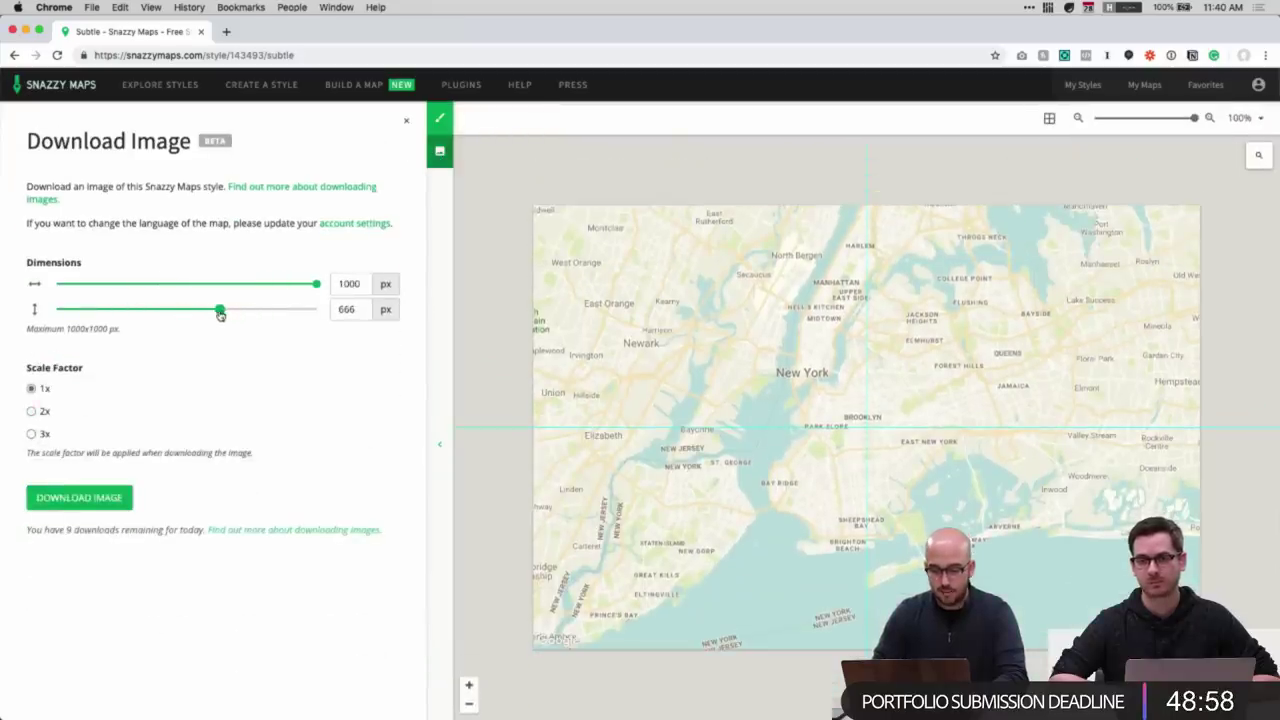
# - Zoom the map preview out until it frames all of North America and the Atlantic
pyautogui.click(468, 703)
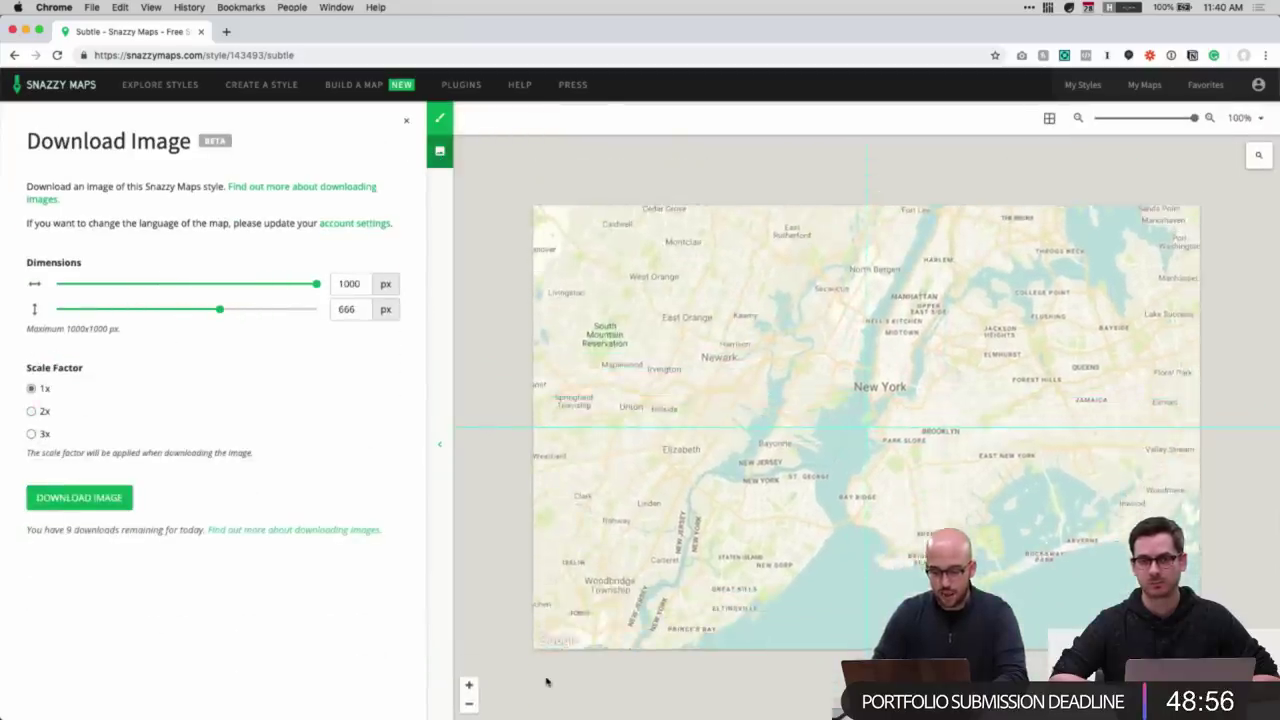
pyautogui.click(468, 703)
pyautogui.click(468, 703)
pyautogui.click(468, 703)
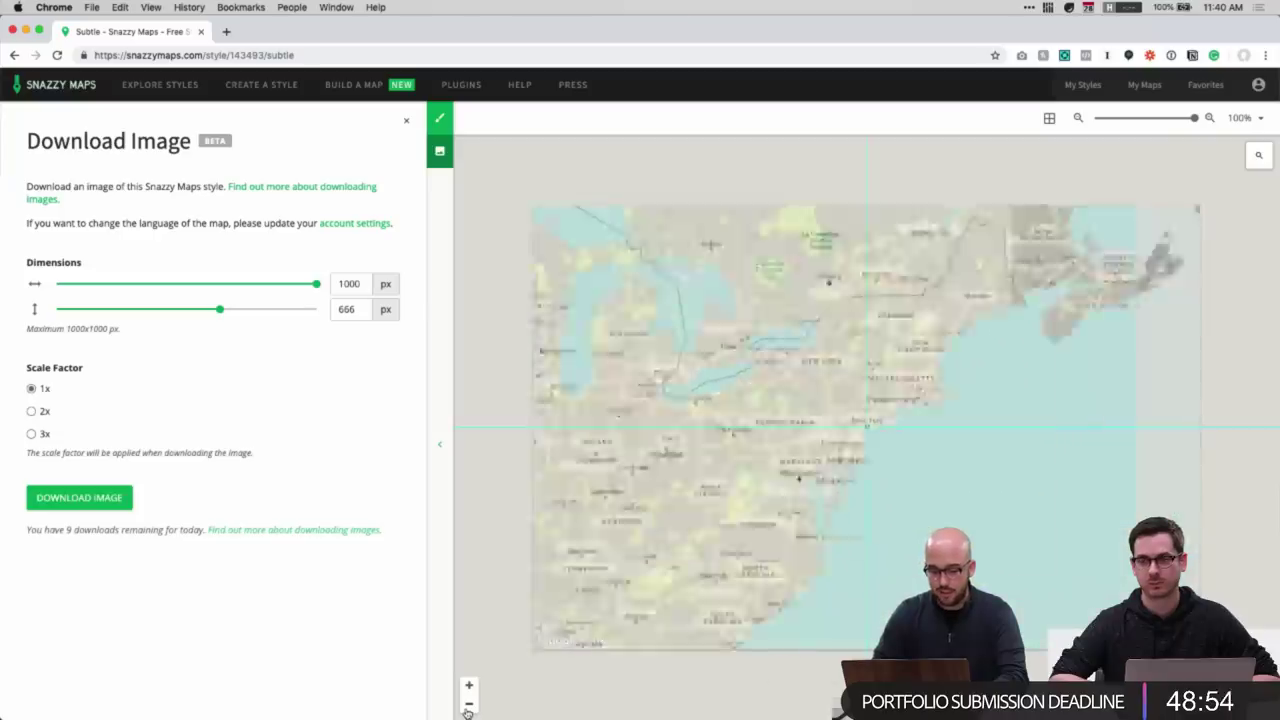
pyautogui.click(468, 703)
pyautogui.click(468, 703)
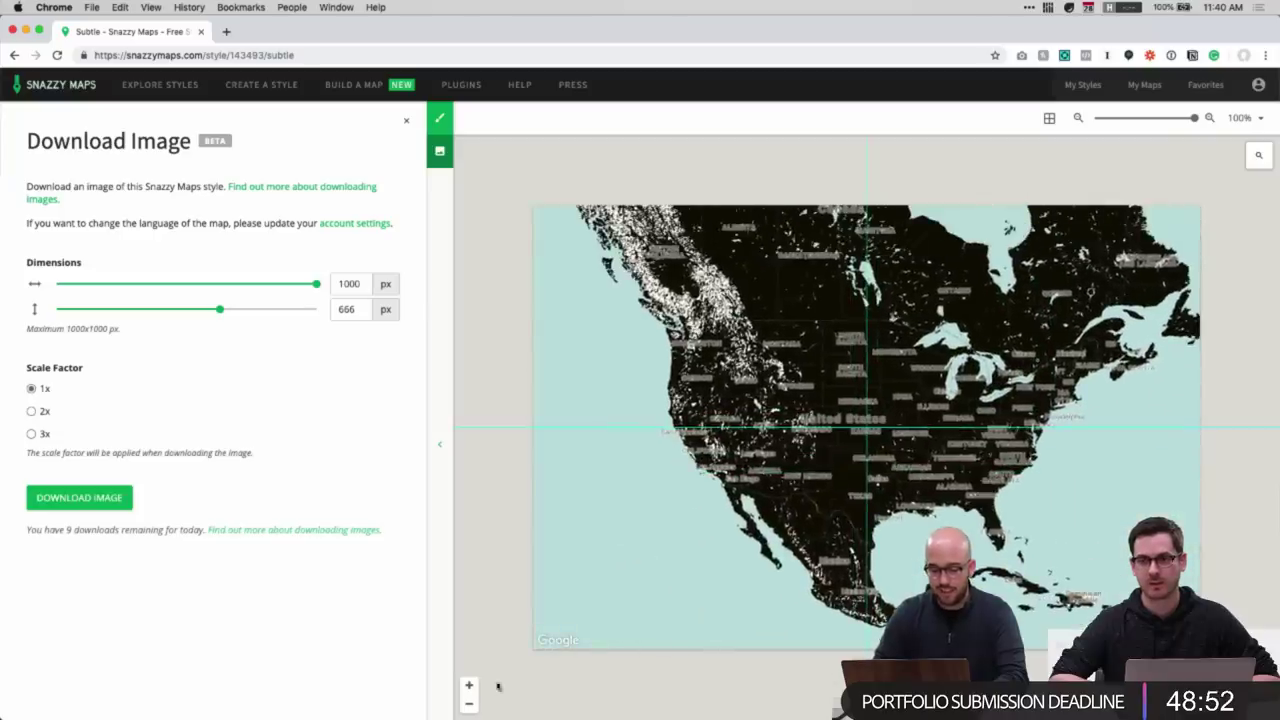
pyautogui.click(469, 688)
pyautogui.click(469, 688)
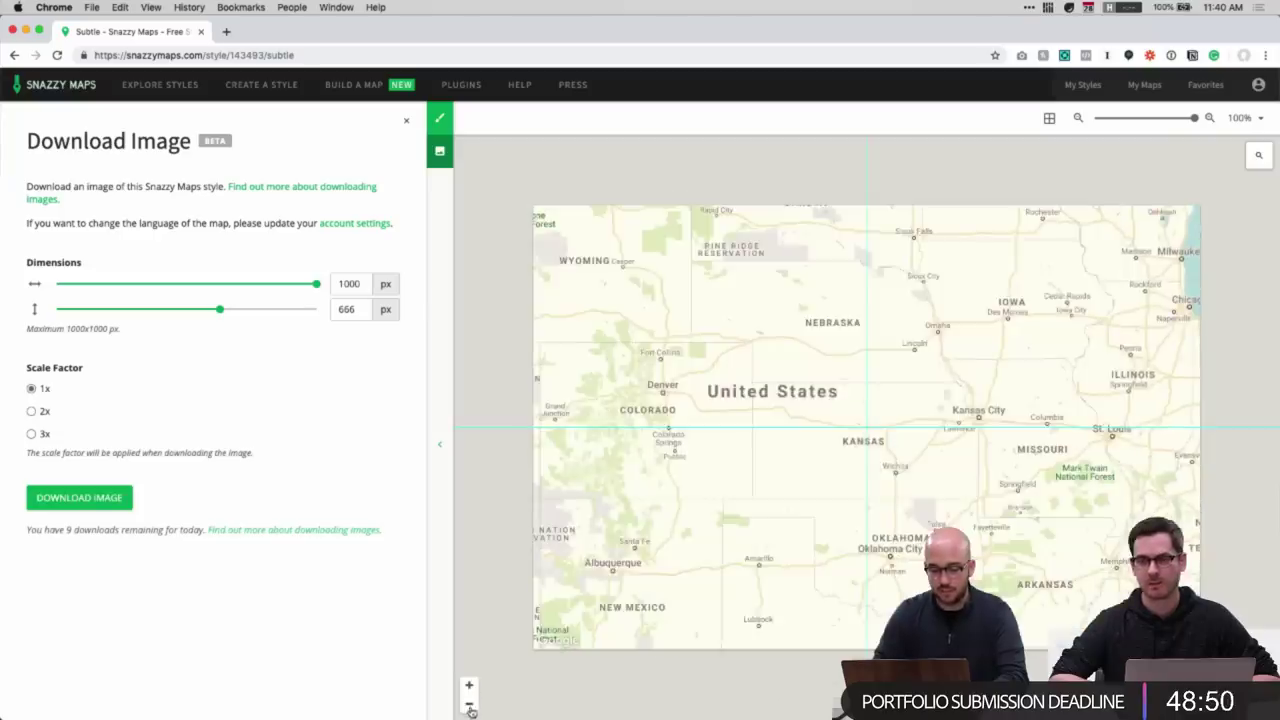
pyautogui.click(469, 705)
pyautogui.click(469, 705)
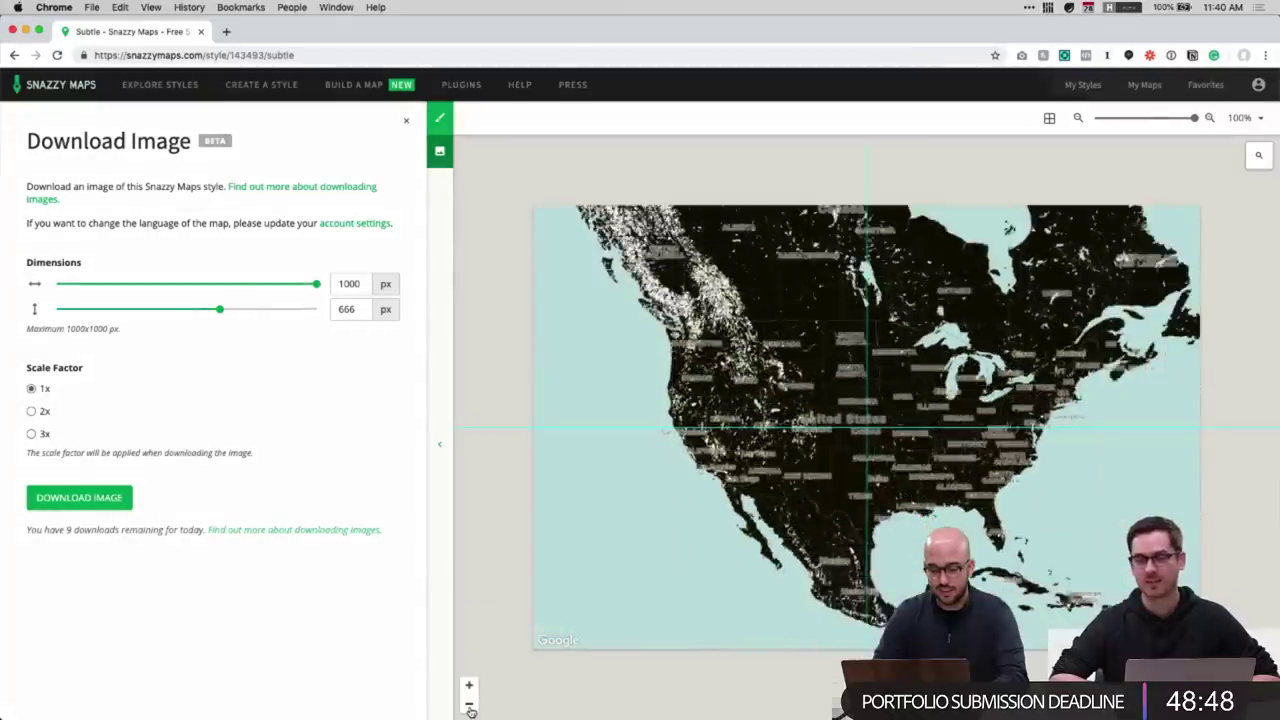
pyautogui.click(469, 705)
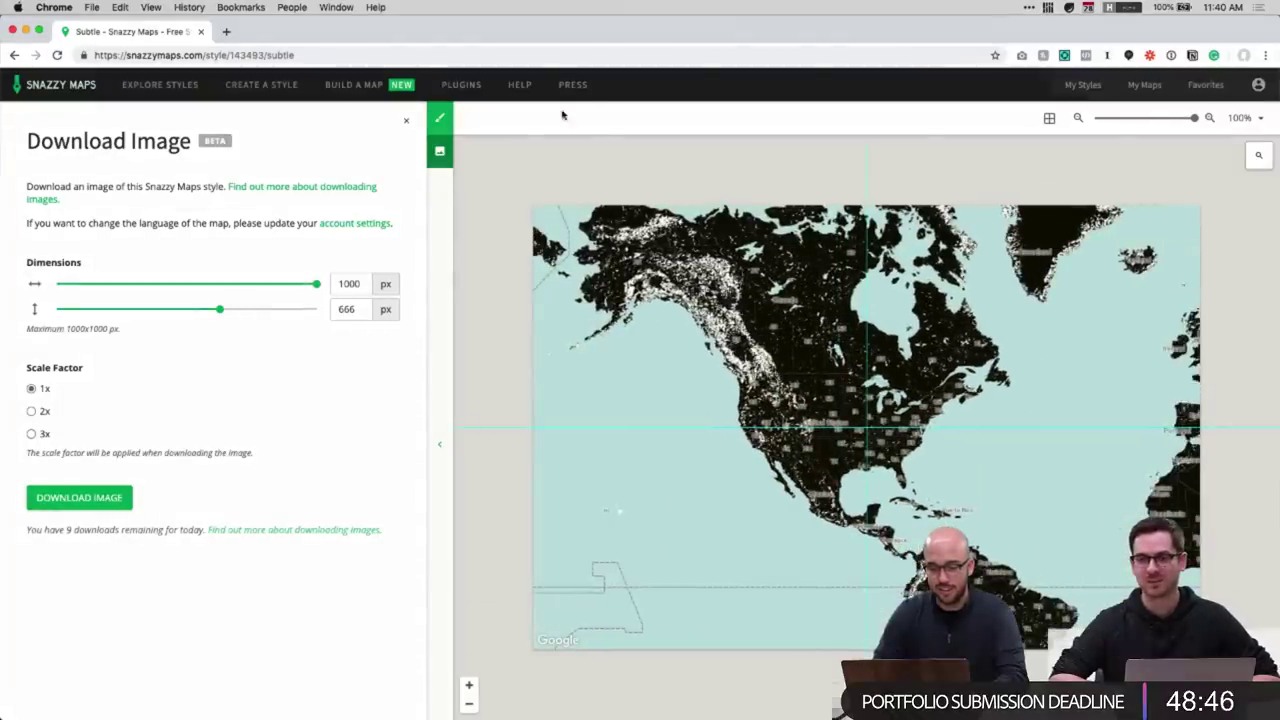
# - Look through the Snazzy Maps Plugins page in a separate tab, including the WordPress Plugin and Snazzy Info Window, and close it
pyautogui.click(464, 87)
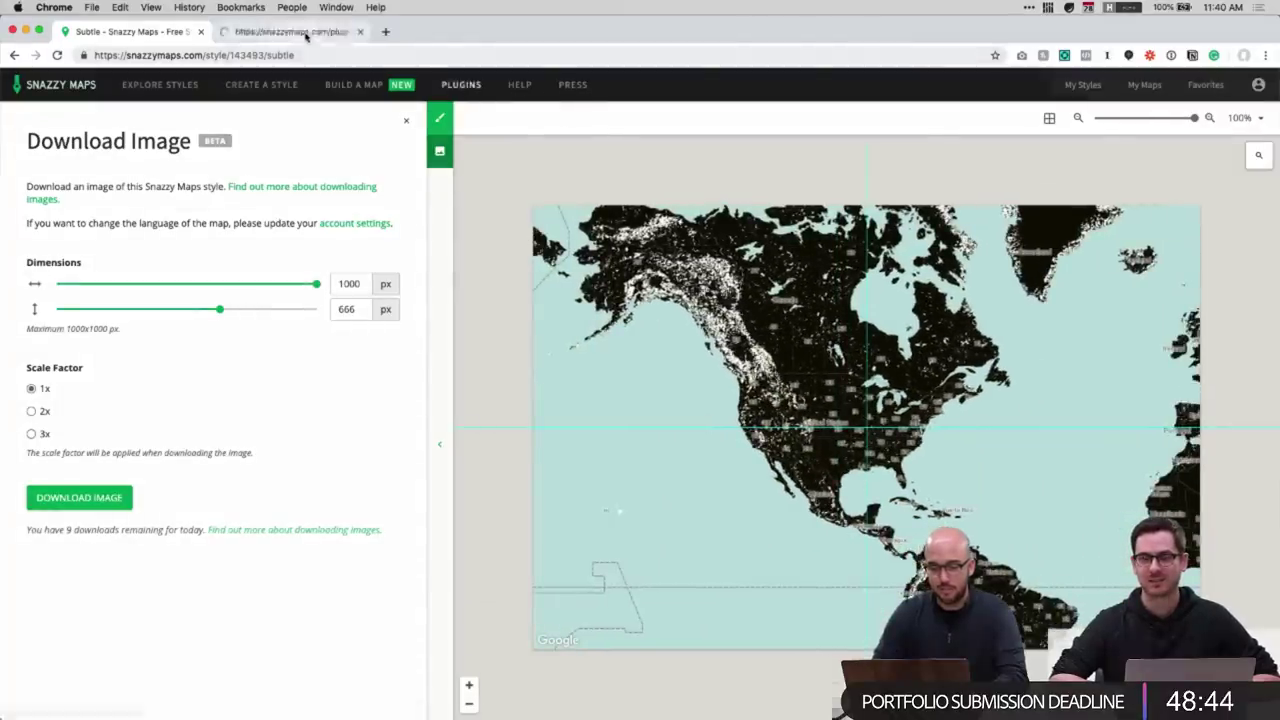
pyautogui.scroll(-5, 480, 449)
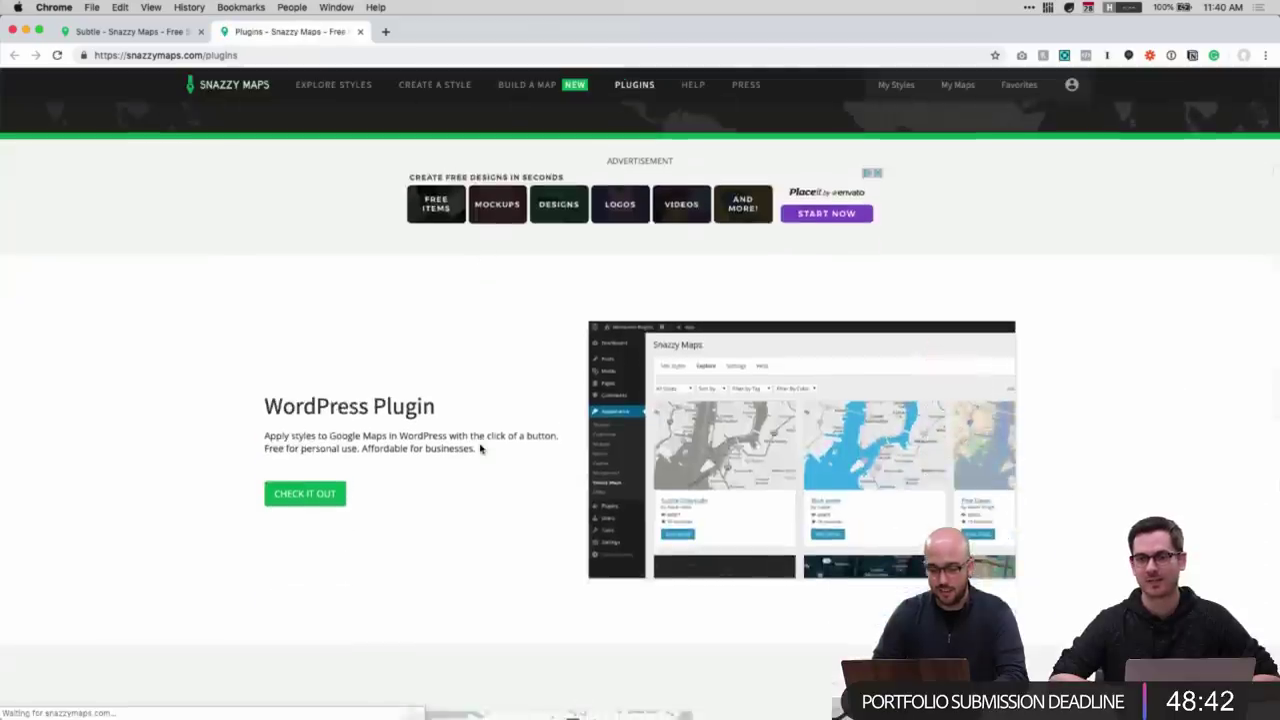
pyautogui.scroll(-3, 487, 566)
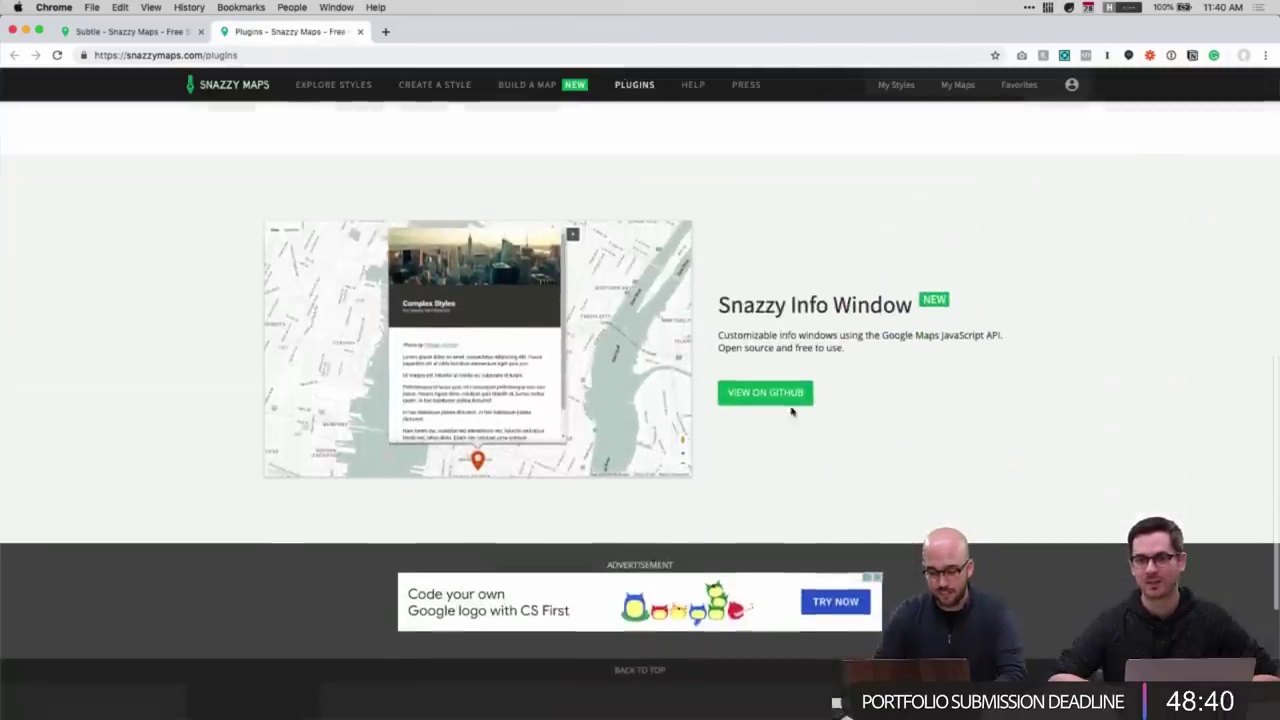
pyautogui.scroll(-5, 780, 449)
pyautogui.scroll(15, 650, 430)
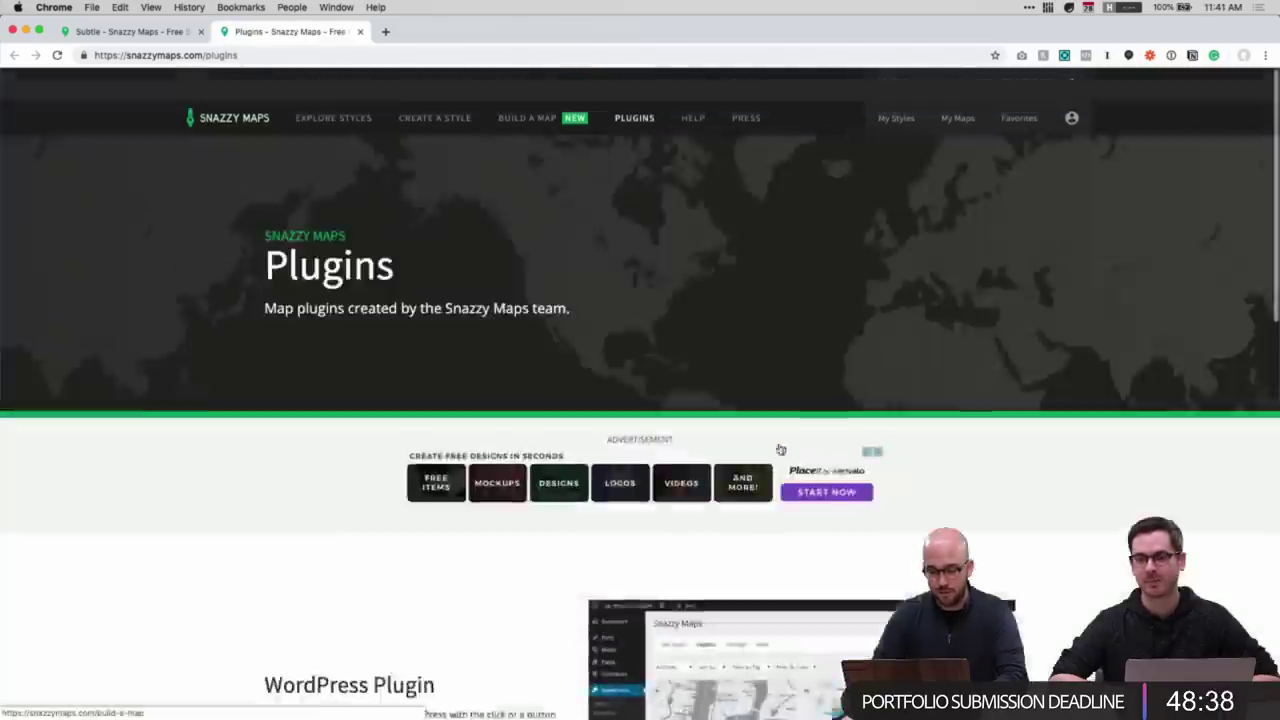
pyautogui.scroll(-3, 530, 405)
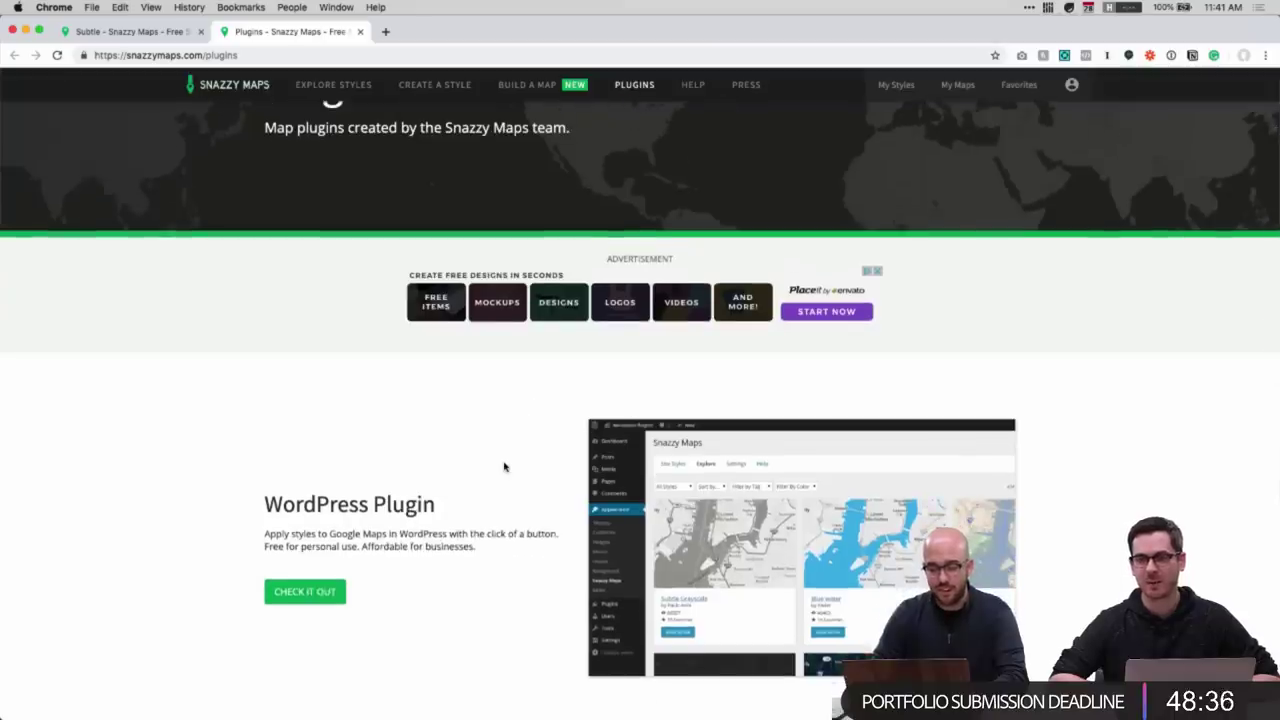
pyautogui.scroll(2, 504, 466)
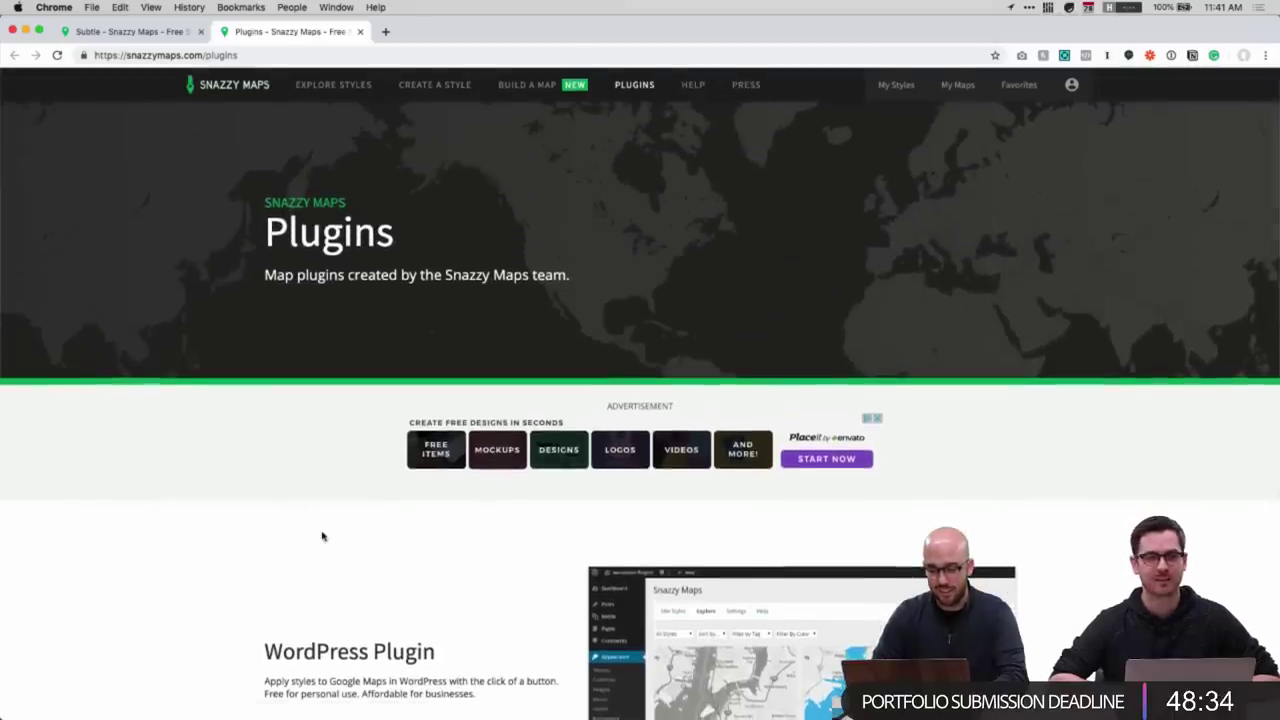
pyautogui.scroll(-1, 322, 537)
pyautogui.press('super+w')
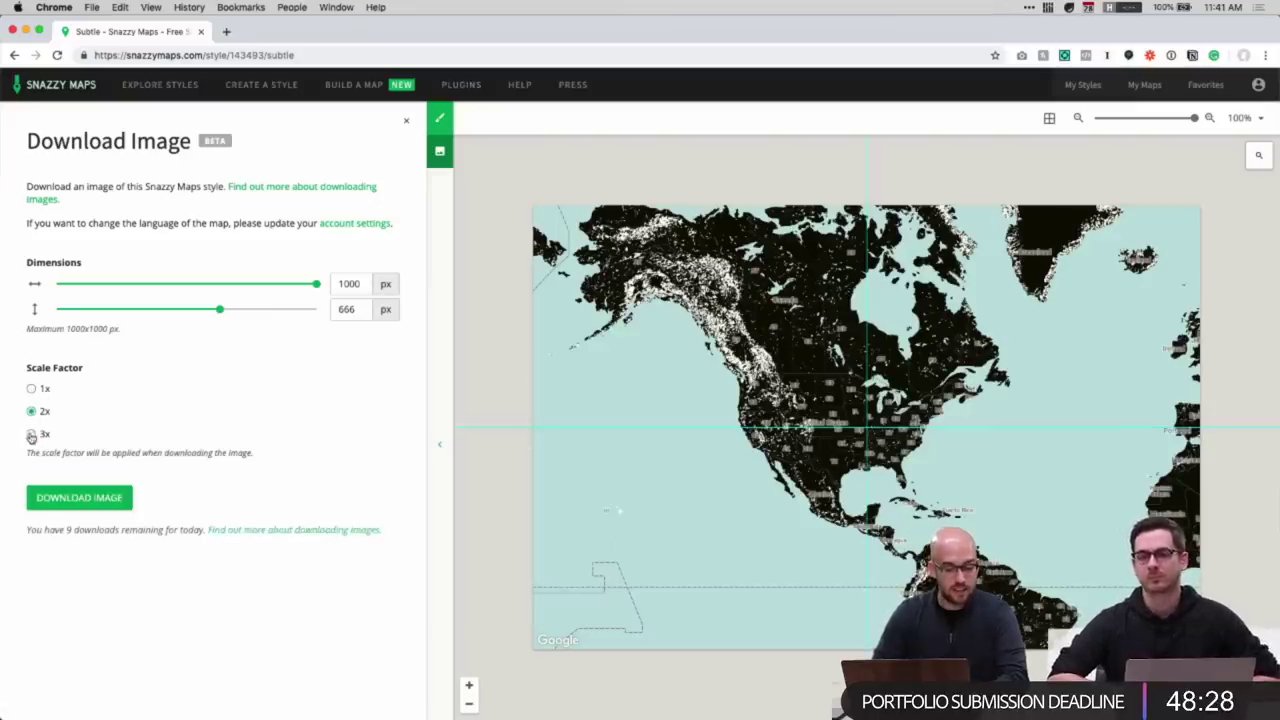
# - Request the map image download at a 3x scale factor and close the map page
pyautogui.click(80, 500)
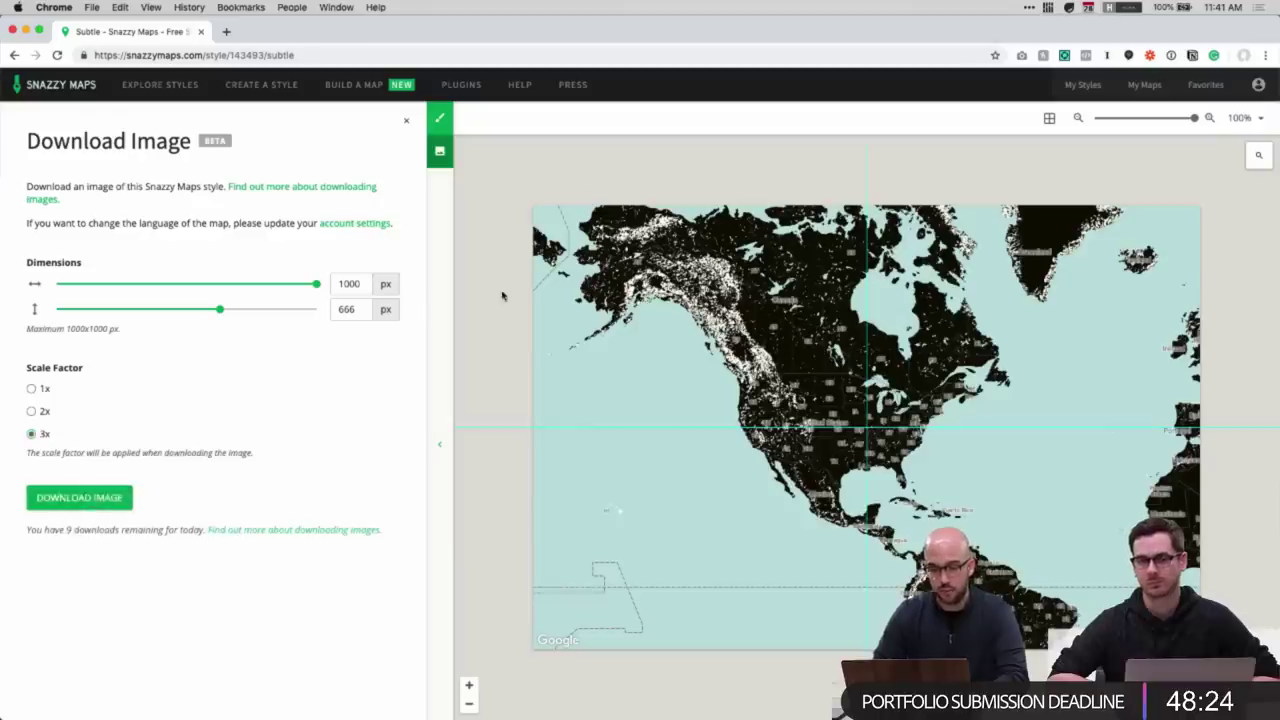
pyautogui.press('super+w')
# - Return to Adobe XD and fill the large white Shipments container with snazzy-image.png from the Downloads folder
pyautogui.moveTo(917, 403); pyautogui.dragTo(634, 297)
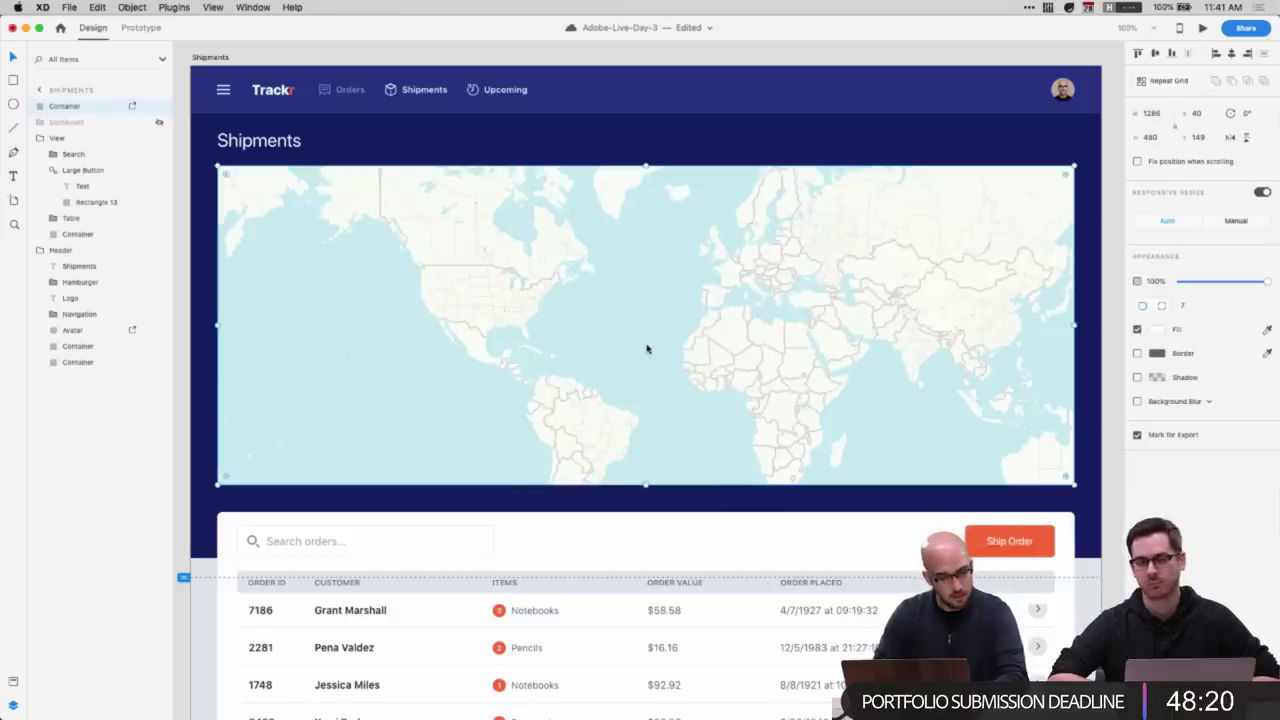
# - Collapse the View and Header groups, place the map container's layer directly above View, and rename it Map
pyautogui.click(39, 136)
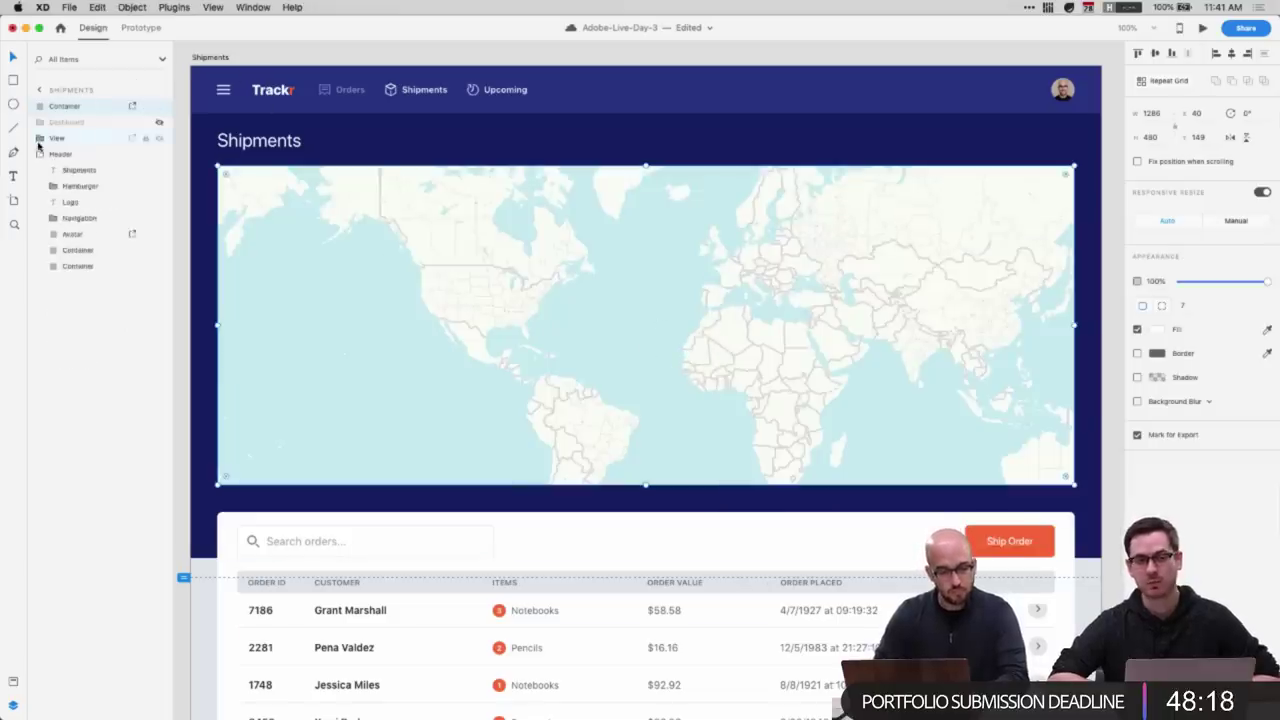
pyautogui.click(39, 152)
pyautogui.moveTo(53, 109)
pyautogui.mouseDown()
pyautogui.moveTo(56, 149)
pyautogui.moveTo(57, 131)
pyautogui.mouseUp()
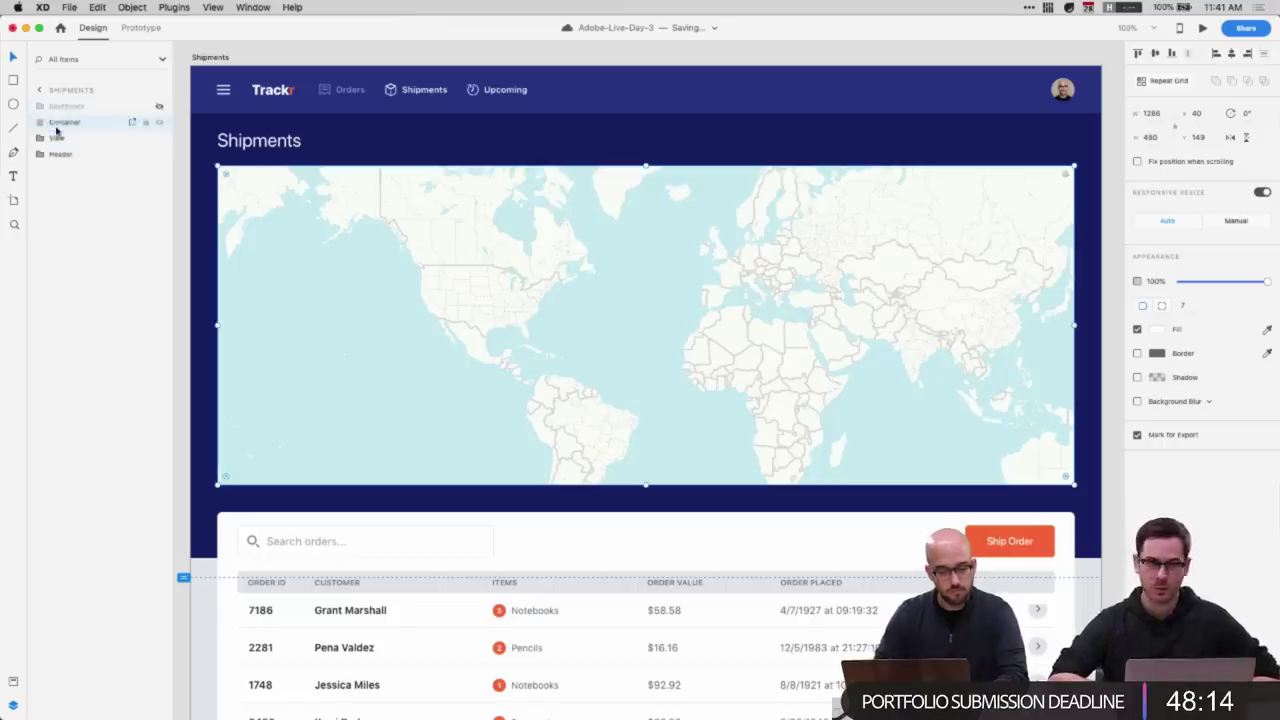
pyautogui.doubleClick(62, 122)
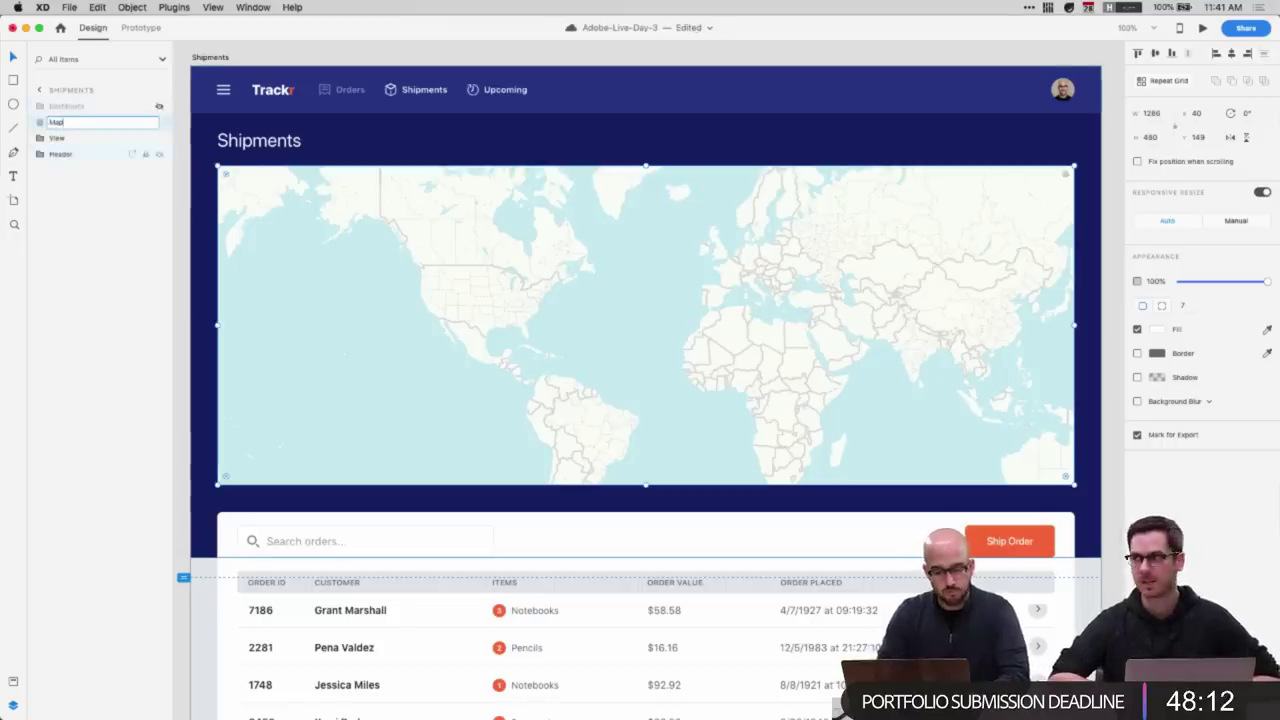
pyautogui.press('Return')
pyautogui.click(450, 52)
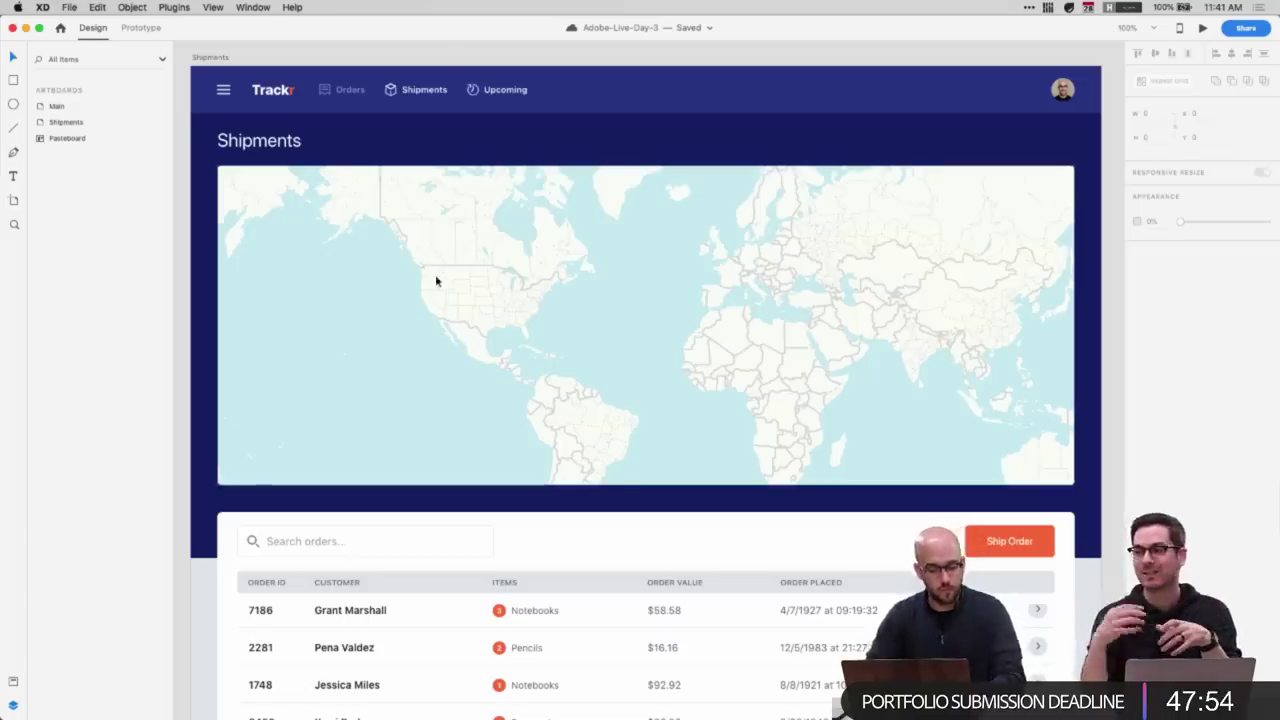
# - Examine the Shipments page's layout and heading and compare them with the Main artboard
pyautogui.click(494, 394)
pyautogui.scroll(-2, 527, 501)
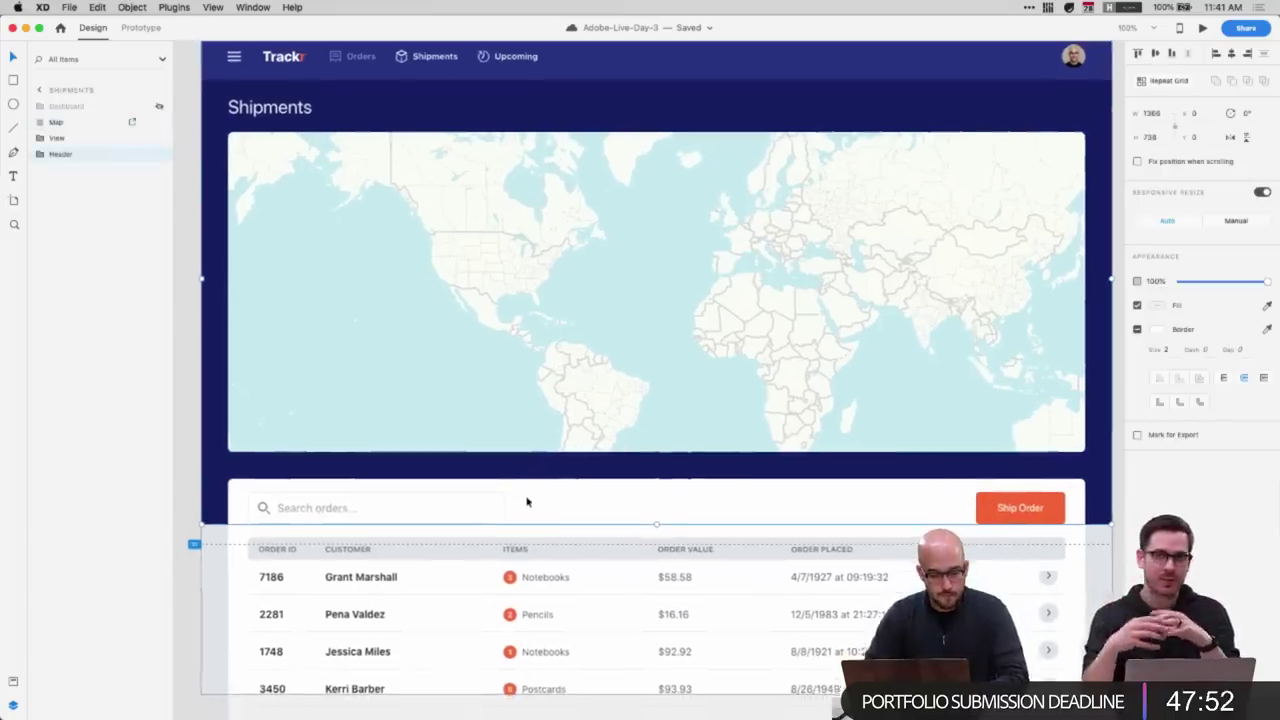
pyautogui.click(195, 479)
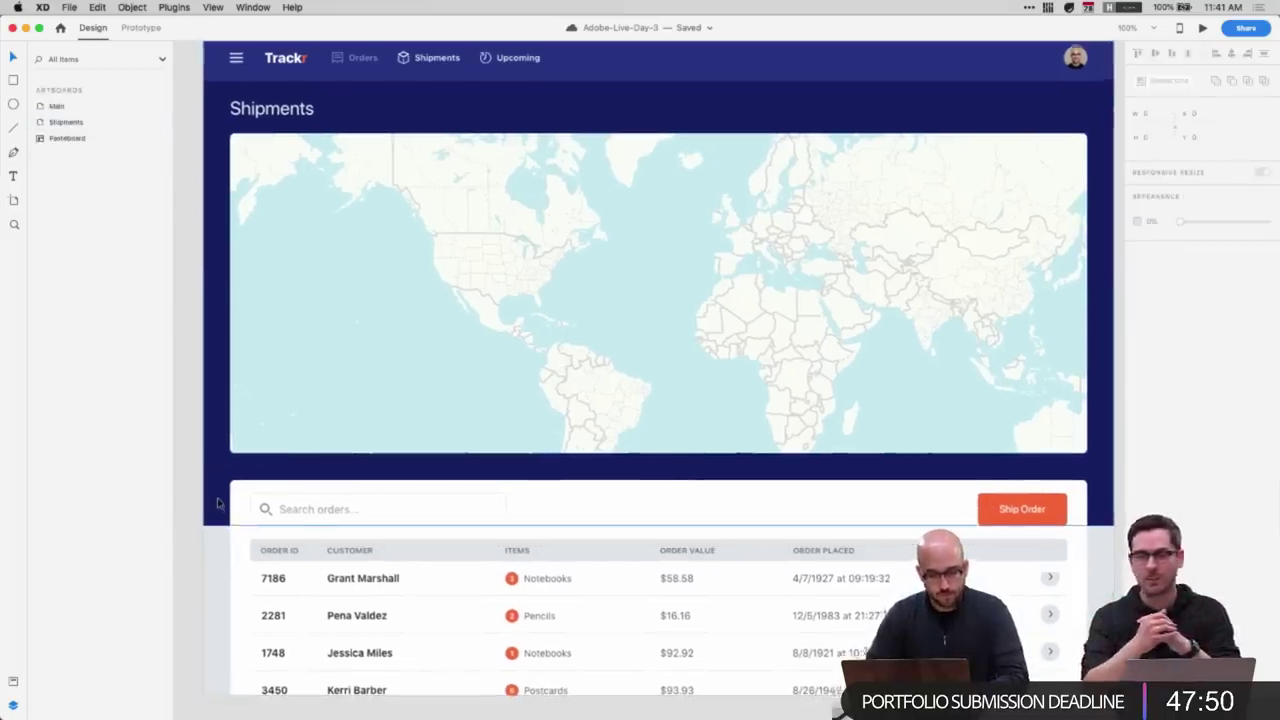
pyautogui.scroll(2, 340, 431)
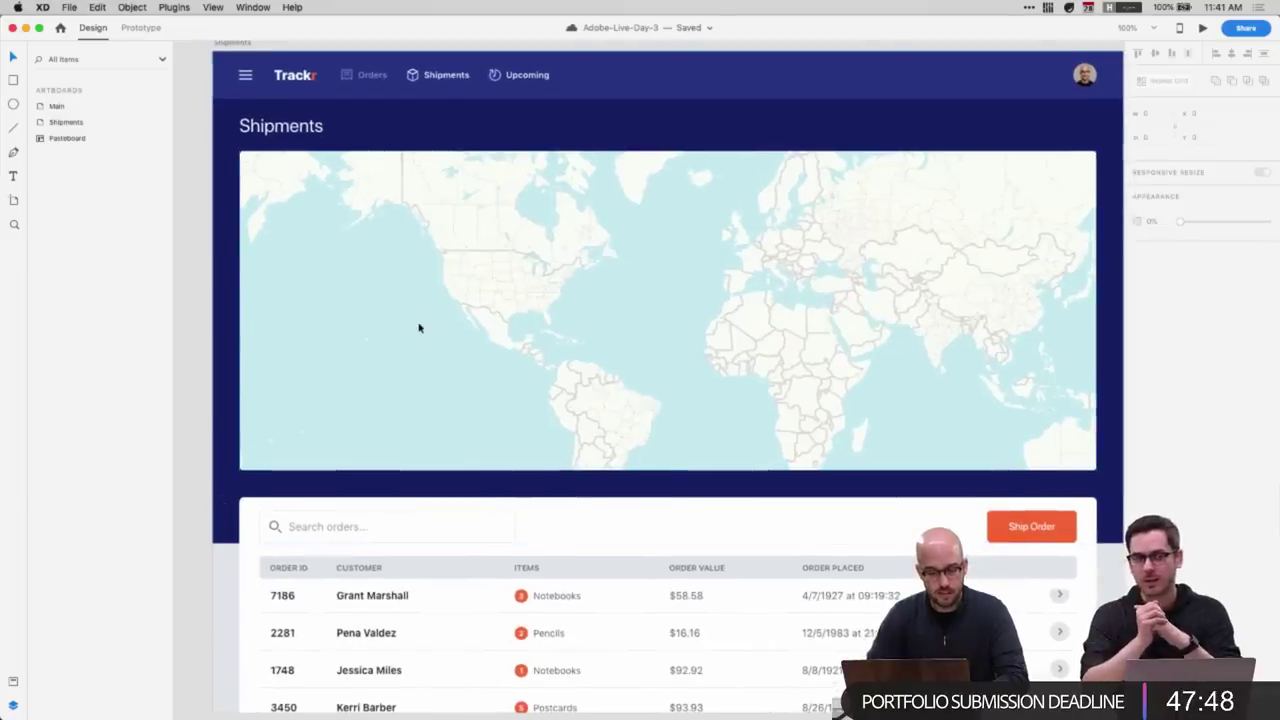
pyautogui.click(381, 305)
pyautogui.doubleClick(281, 125)
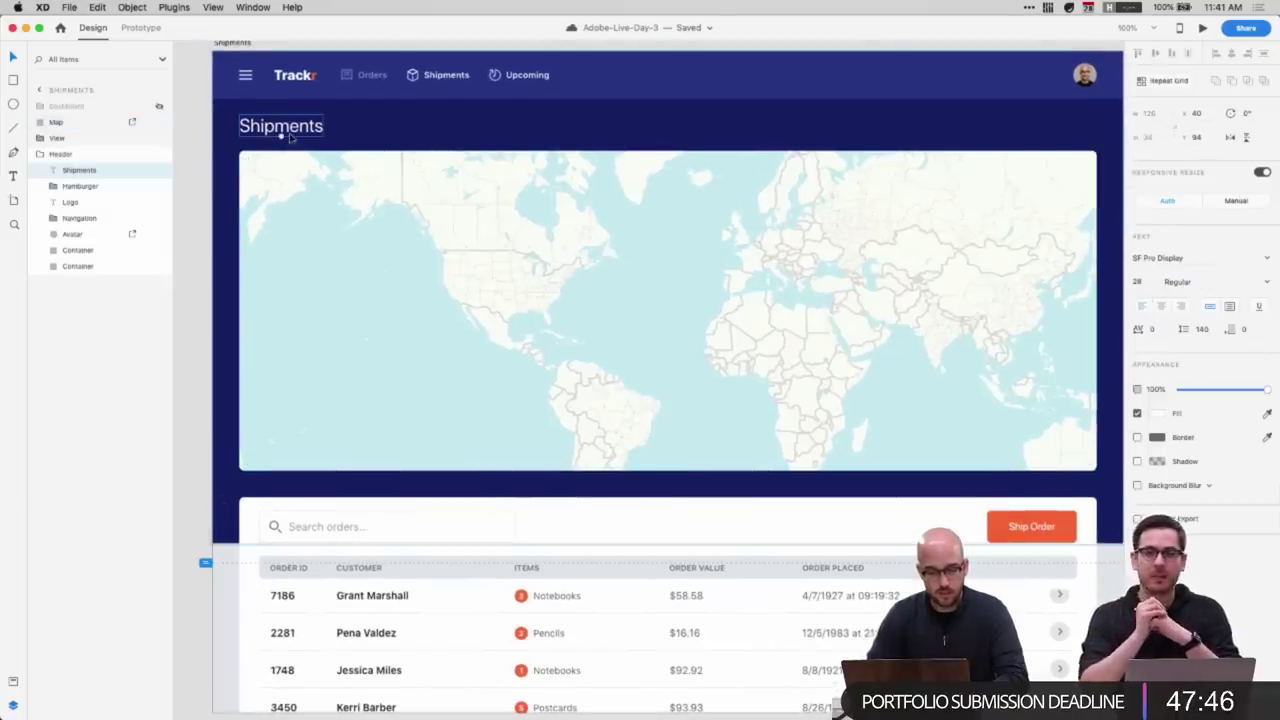
pyautogui.hscroll(-5, 275, 129)
pyautogui.hscroll(-8, 276, 134)
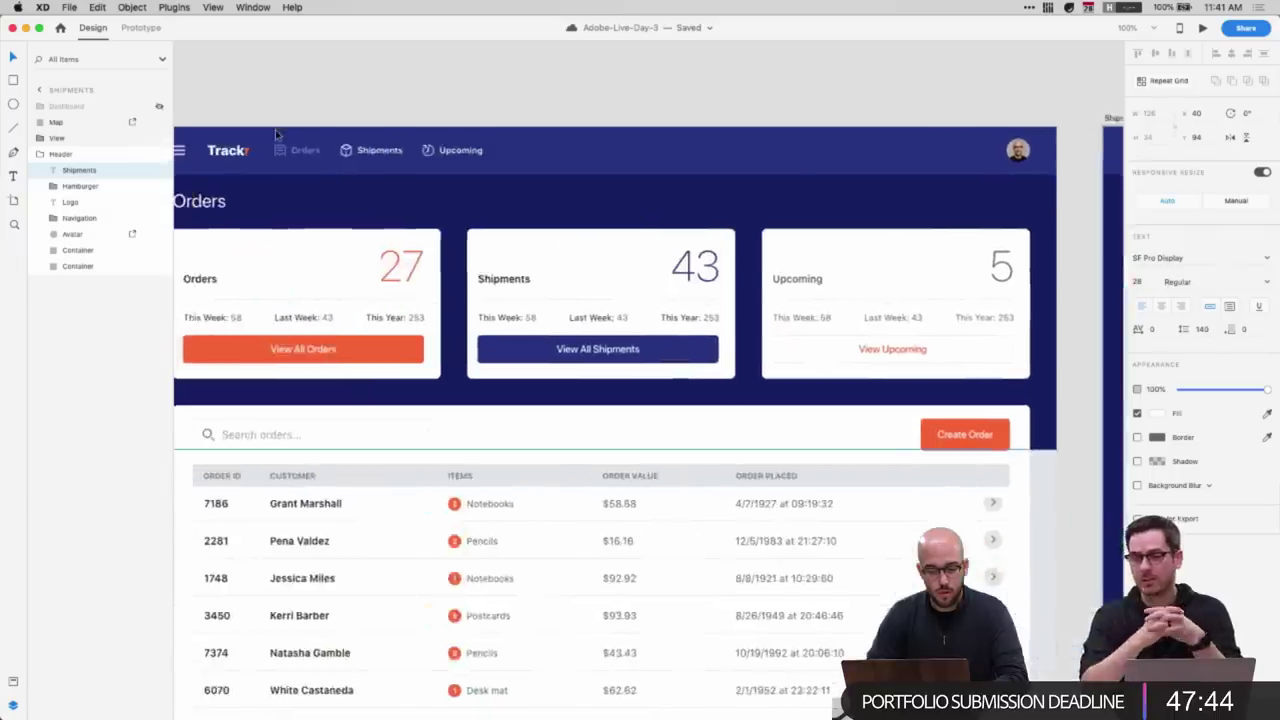
pyautogui.hscroll(7, 278, 134)
pyautogui.hscroll(3, 610, 148)
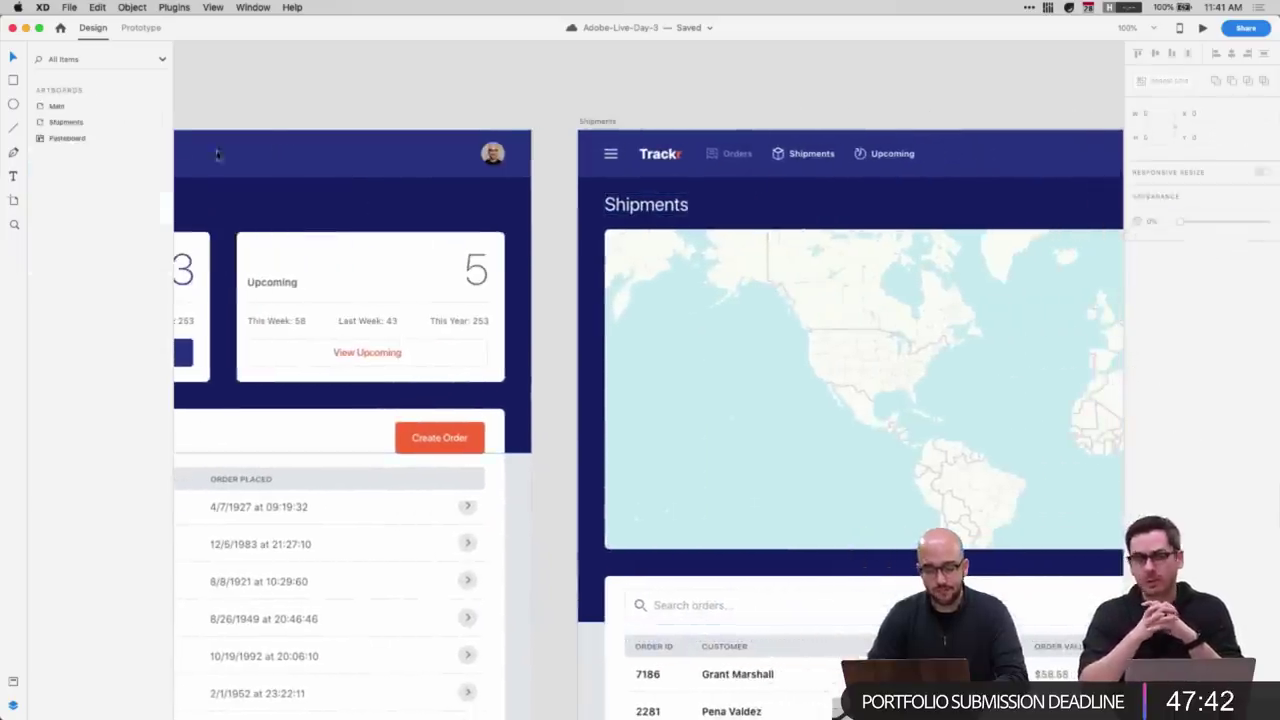
# - Select the map on the Shipments artboard and collapse the Header group in the layers
pyautogui.click(641, 293)
pyautogui.hscroll(6, 641, 293)
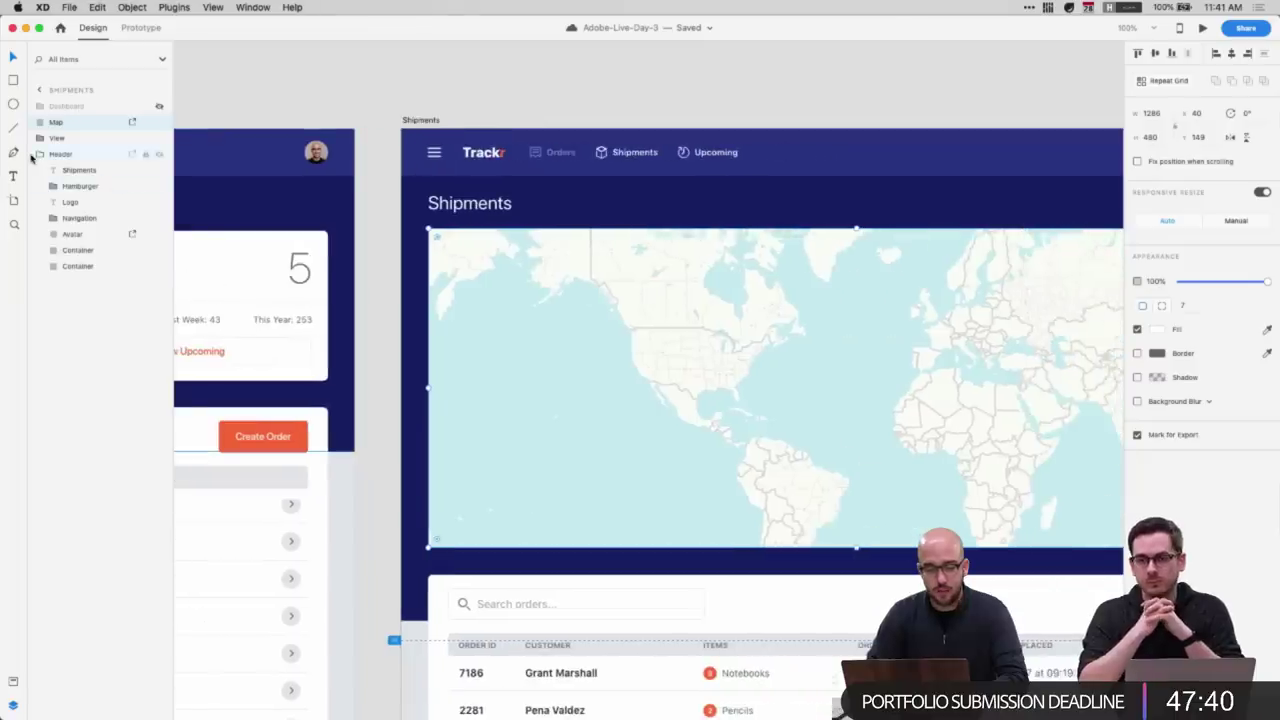
pyautogui.click(39, 154)
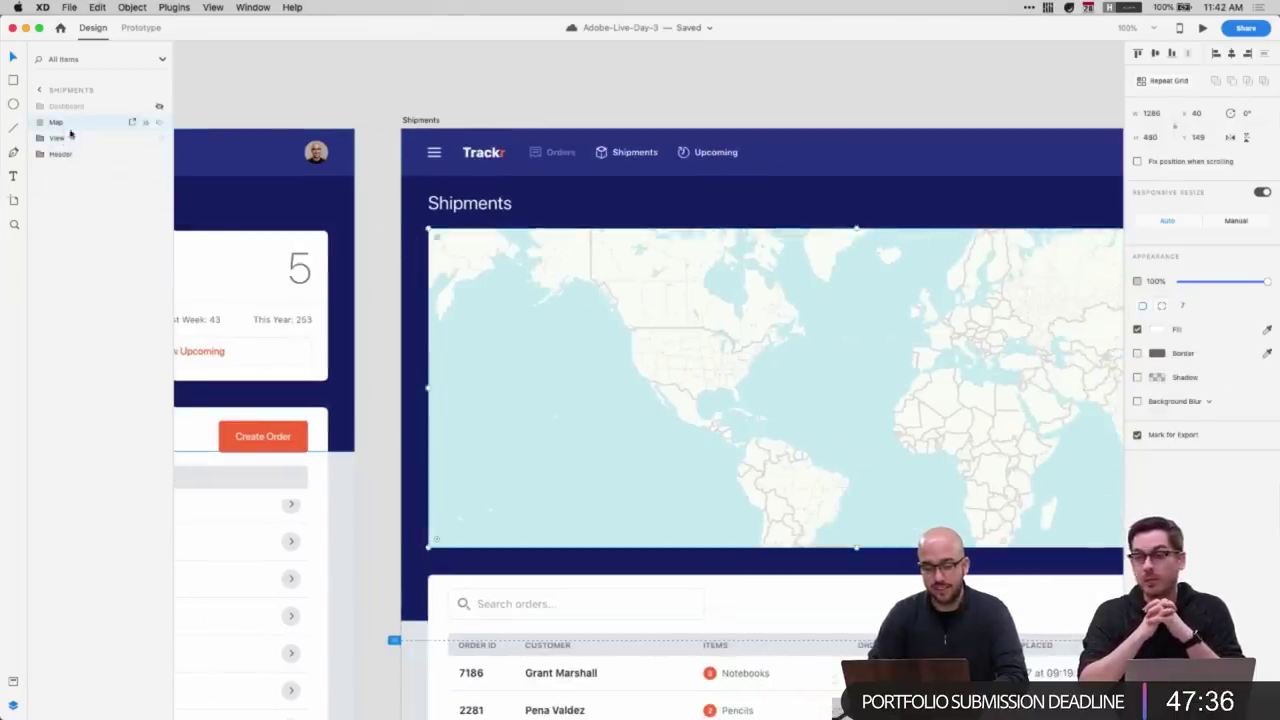
pyautogui.hscroll(3, 314, 277)
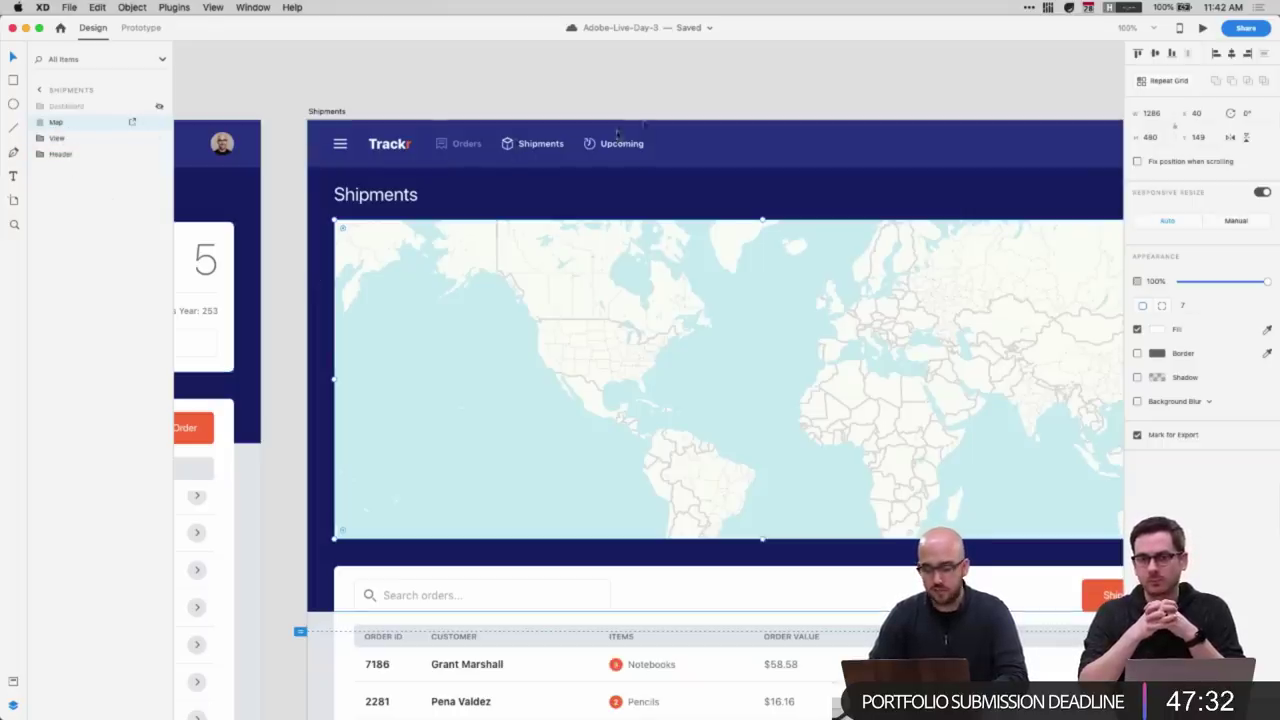
# - Save the Orders heading on the Main artboard as a character style named Page Title
pyautogui.click(663, 100)
pyautogui.hscroll(2, 663, 100)
pyautogui.doubleClick(311, 182)
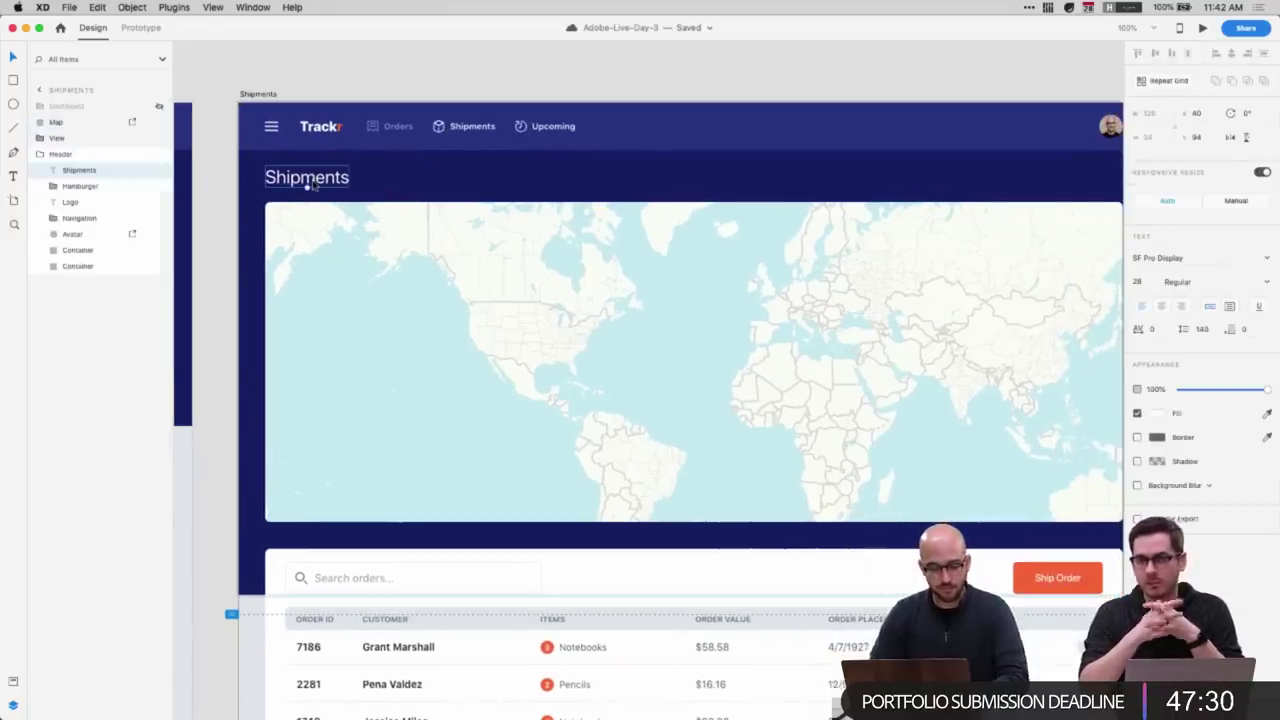
pyautogui.hscroll(-10, 313, 185)
pyautogui.press('Escape')
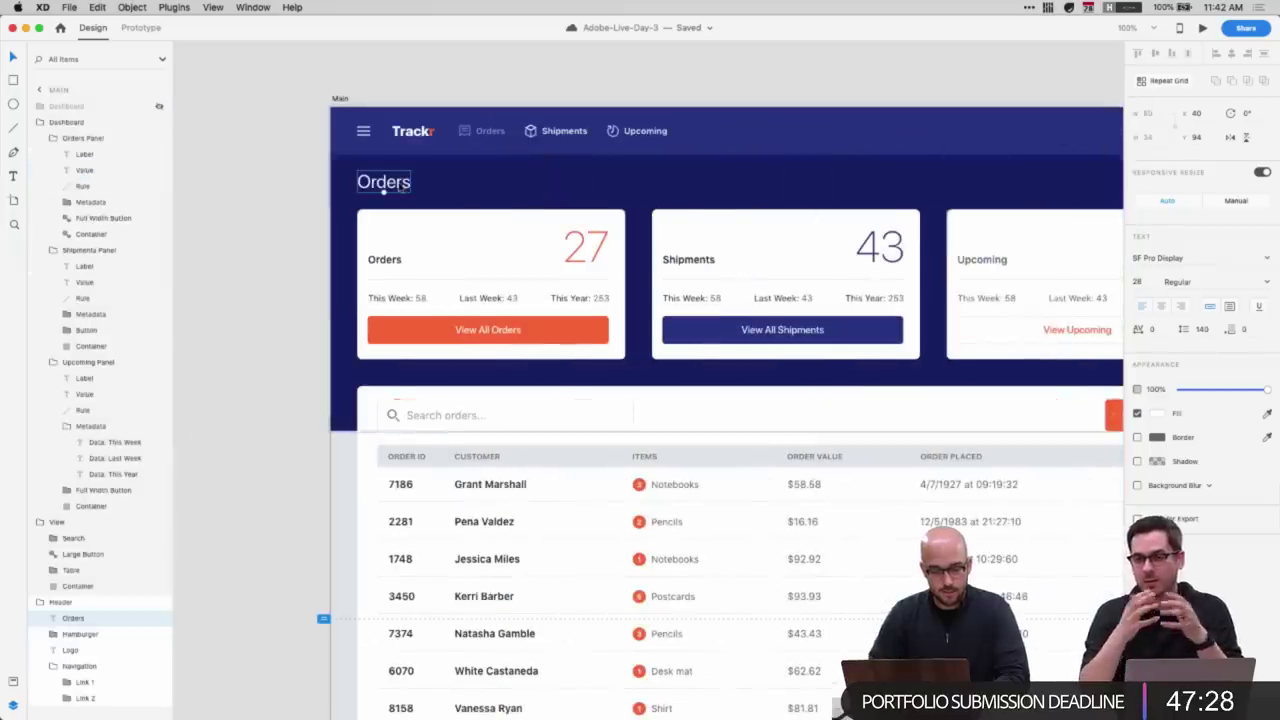
pyautogui.click(14, 682)
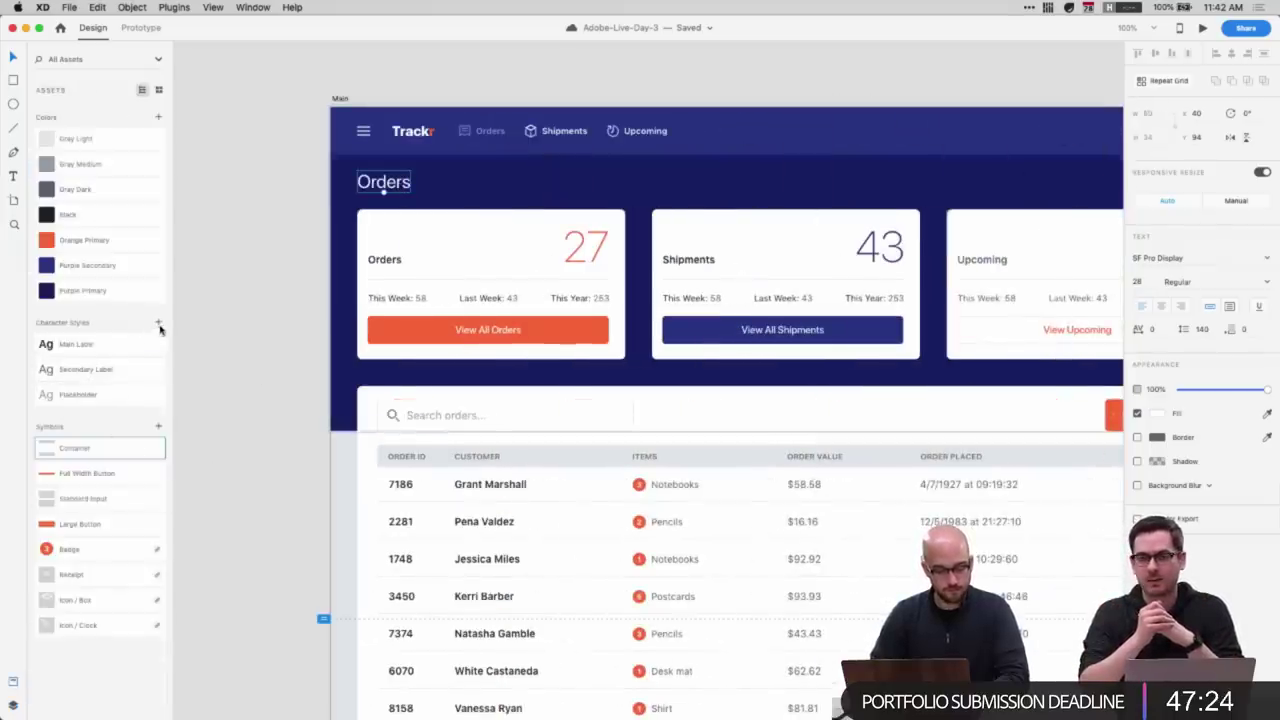
pyautogui.click(159, 325)
pyautogui.write('Page T')
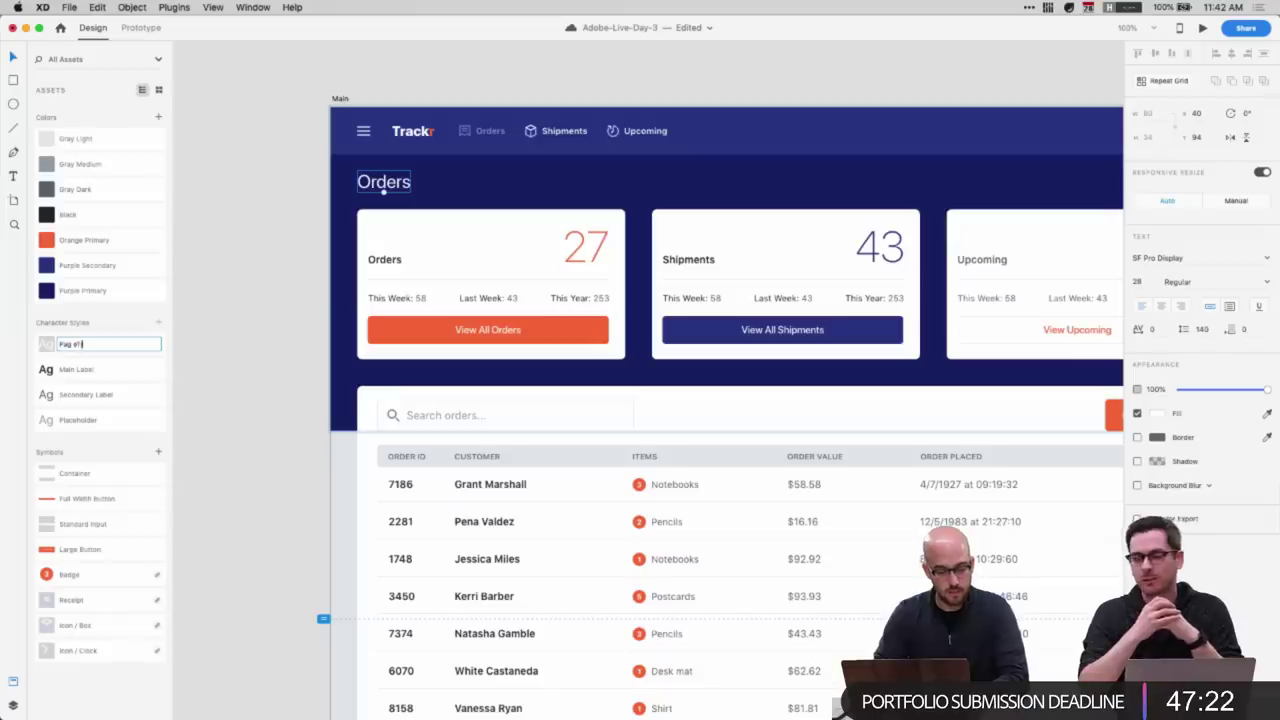
pyautogui.write('itle')
pyautogui.press('Return')
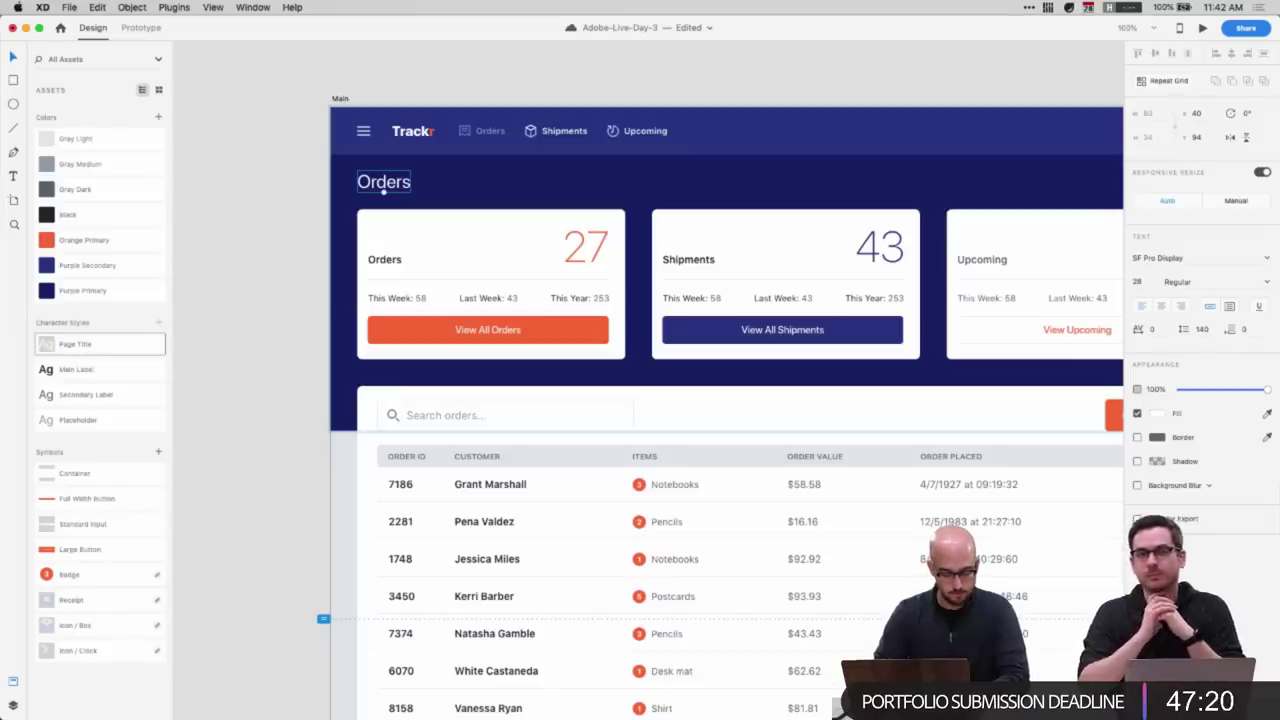
# - Apply the Page Title character style to the Shipments heading and deselect it
pyautogui.hscroll(10, 727, 190)
pyautogui.click(727, 189)
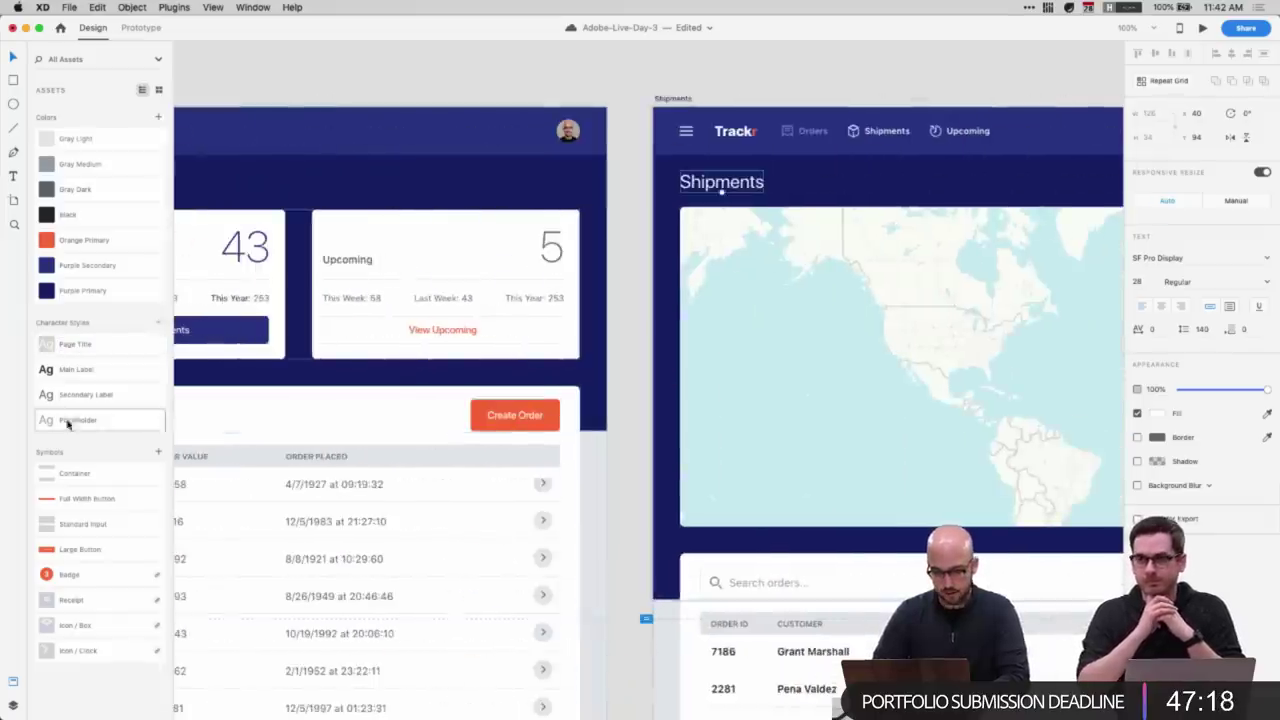
pyautogui.click(76, 347)
pyautogui.click(622, 285)
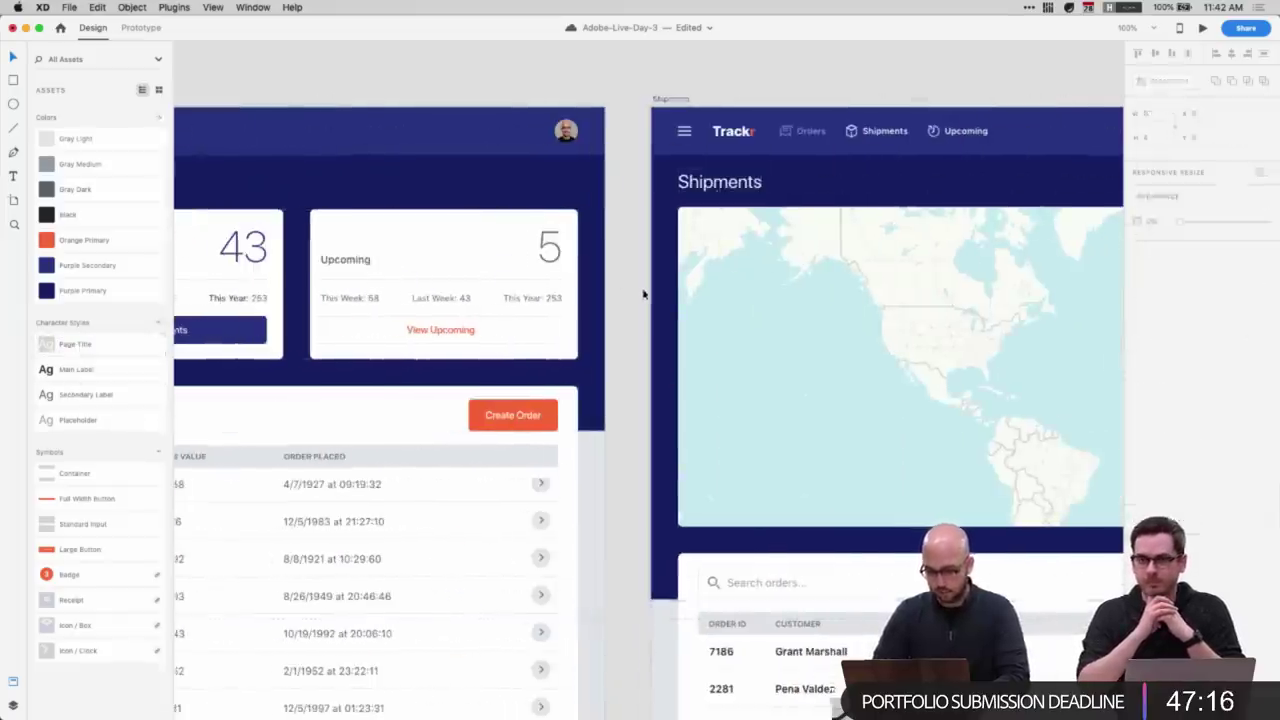
pyautogui.hscroll(10, 642, 287)
pyautogui.click(625, 374)
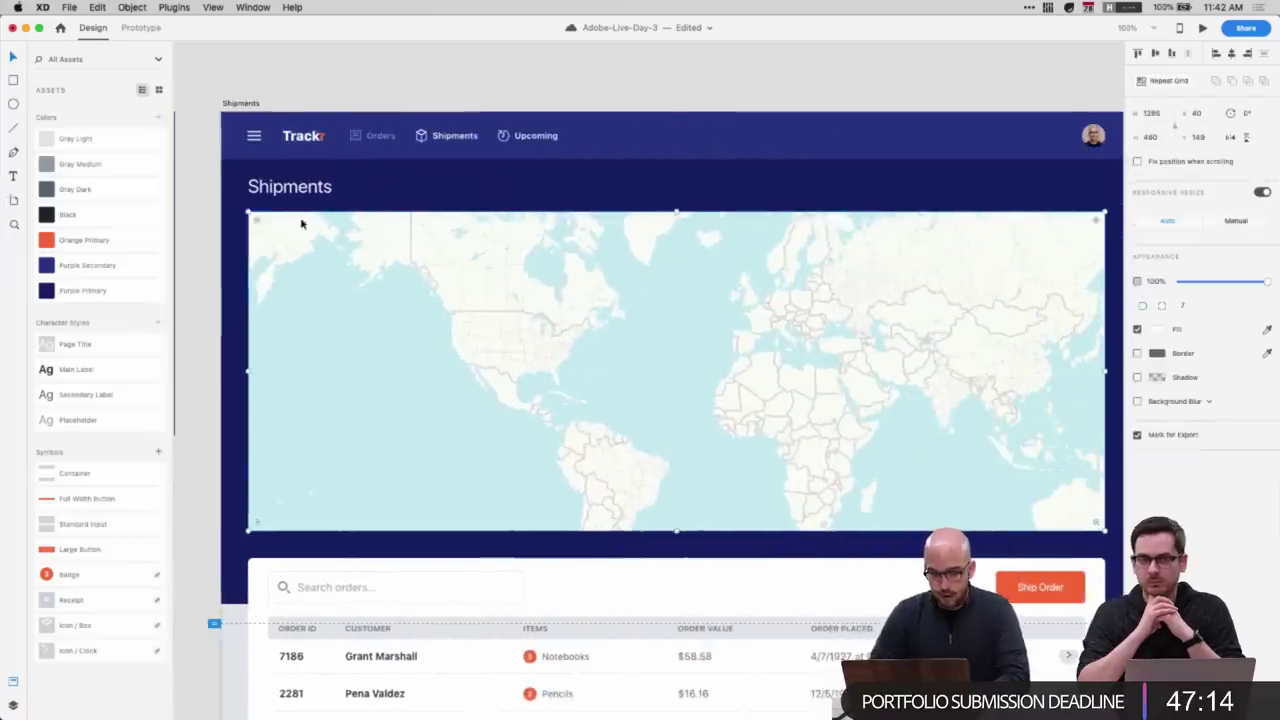
pyautogui.click(394, 69)
pyautogui.scroll(-2, 350, 105)
pyautogui.hscroll(2, 350, 105)
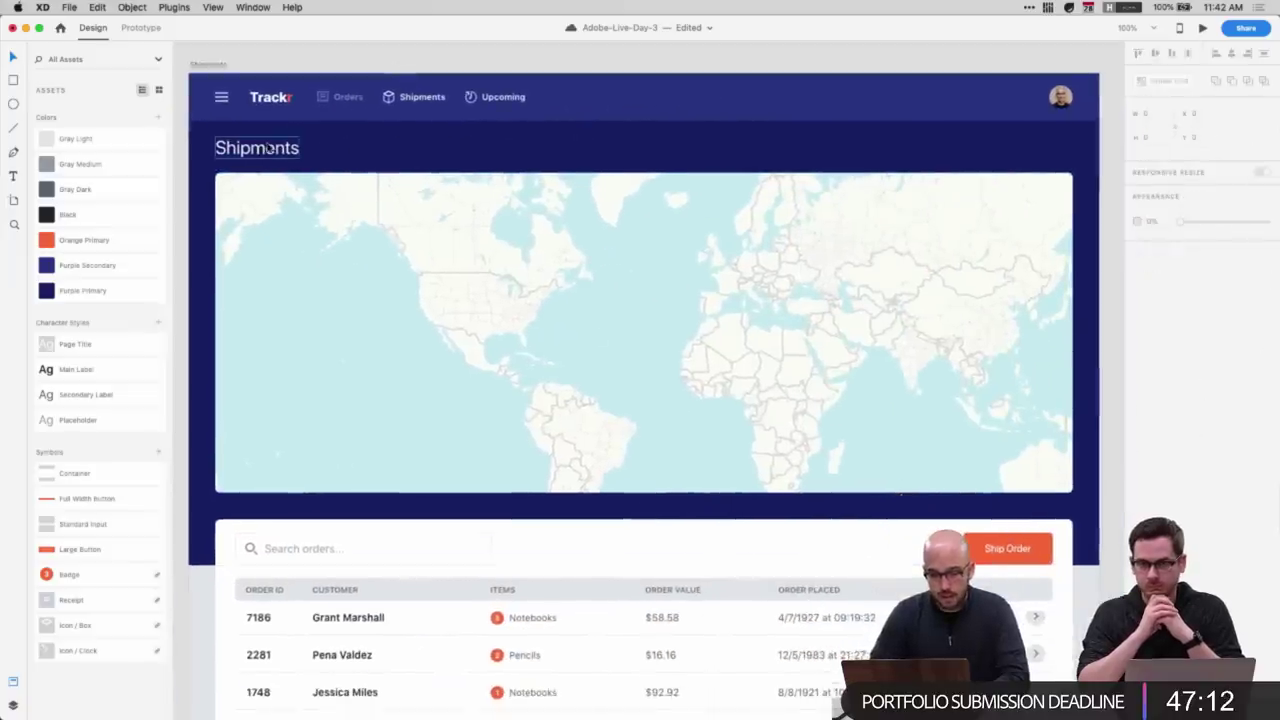
pyautogui.click(270, 146)
pyautogui.moveTo(270, 146); pyautogui.dragTo(347, 147)
pyautogui.press('super+z')
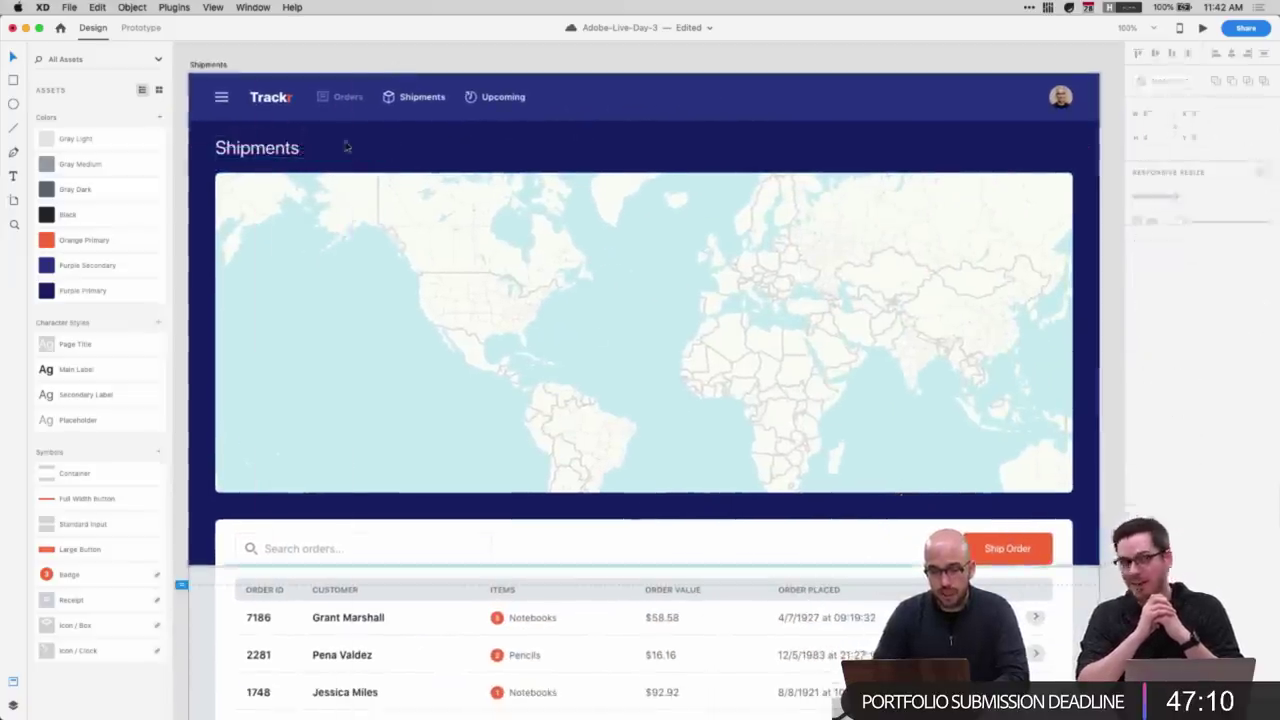
# - Select the map image, bring back the layer list and collapse the Shipments artboard's Header group
pyautogui.click(389, 292)
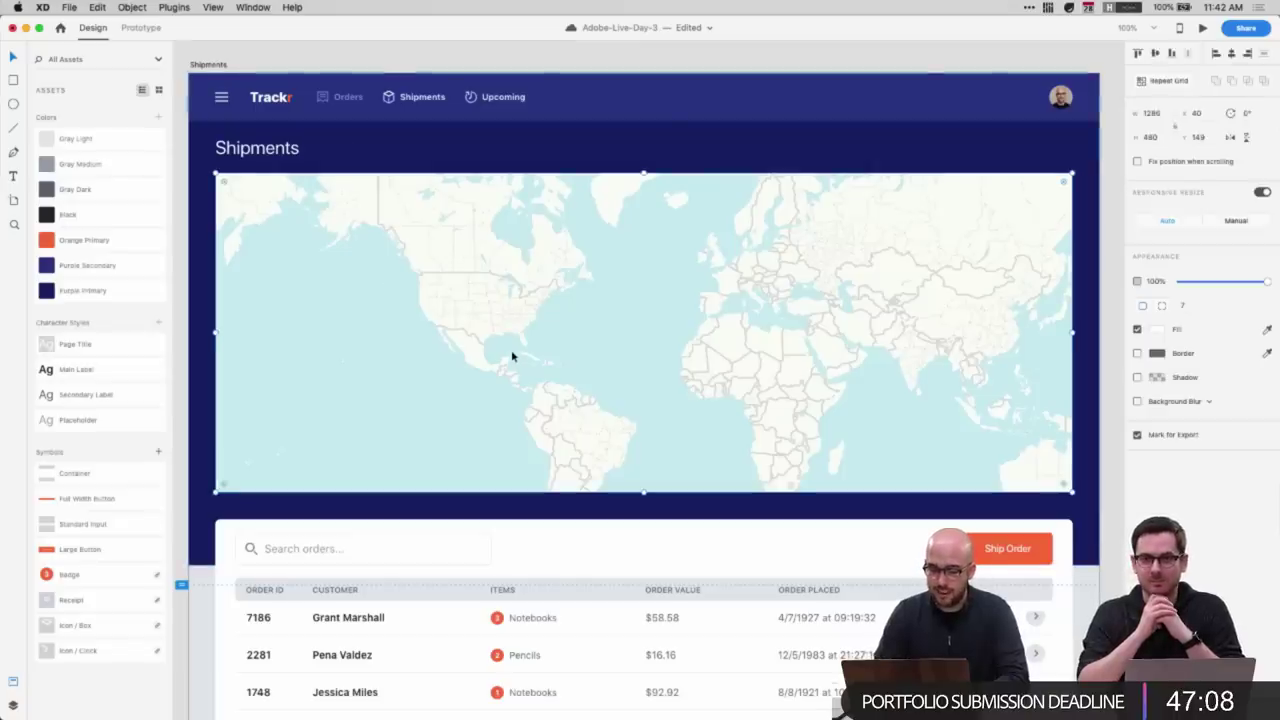
pyautogui.press('super+2')
pyautogui.hscroll(-4, 512, 356)
pyautogui.scroll(1, 512, 356)
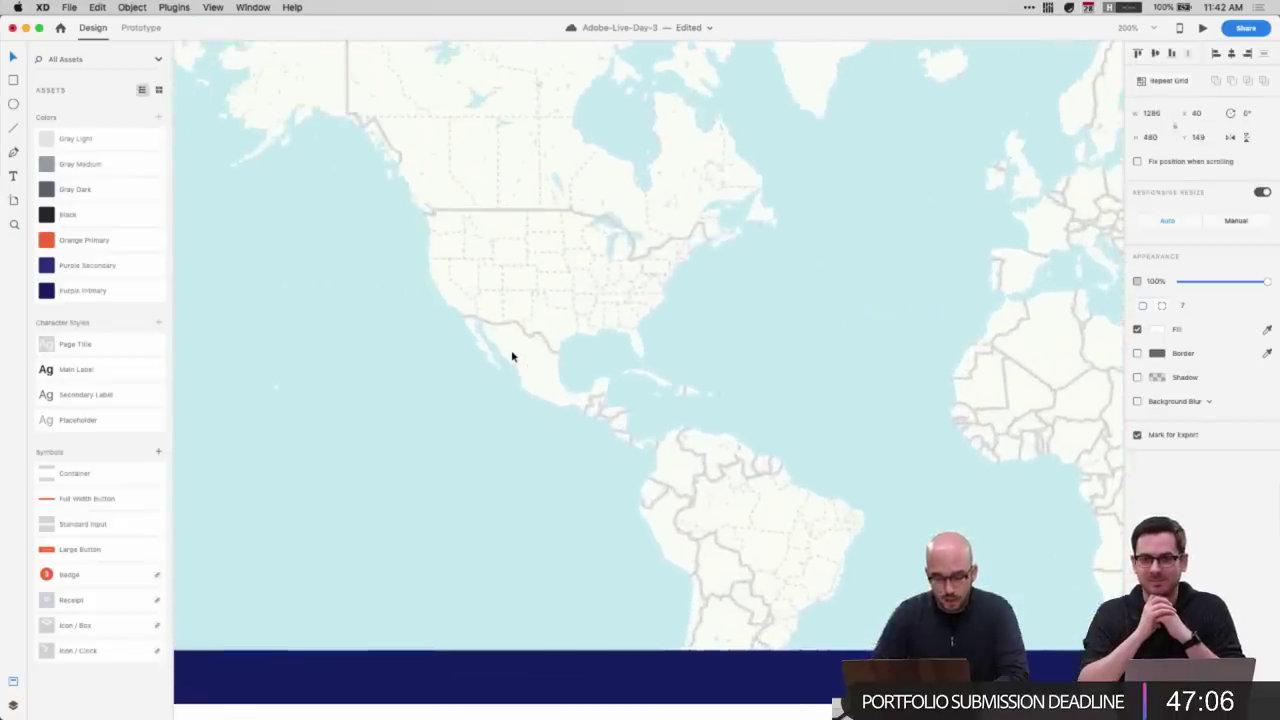
pyautogui.press('super+minus')
pyautogui.press('super+y')
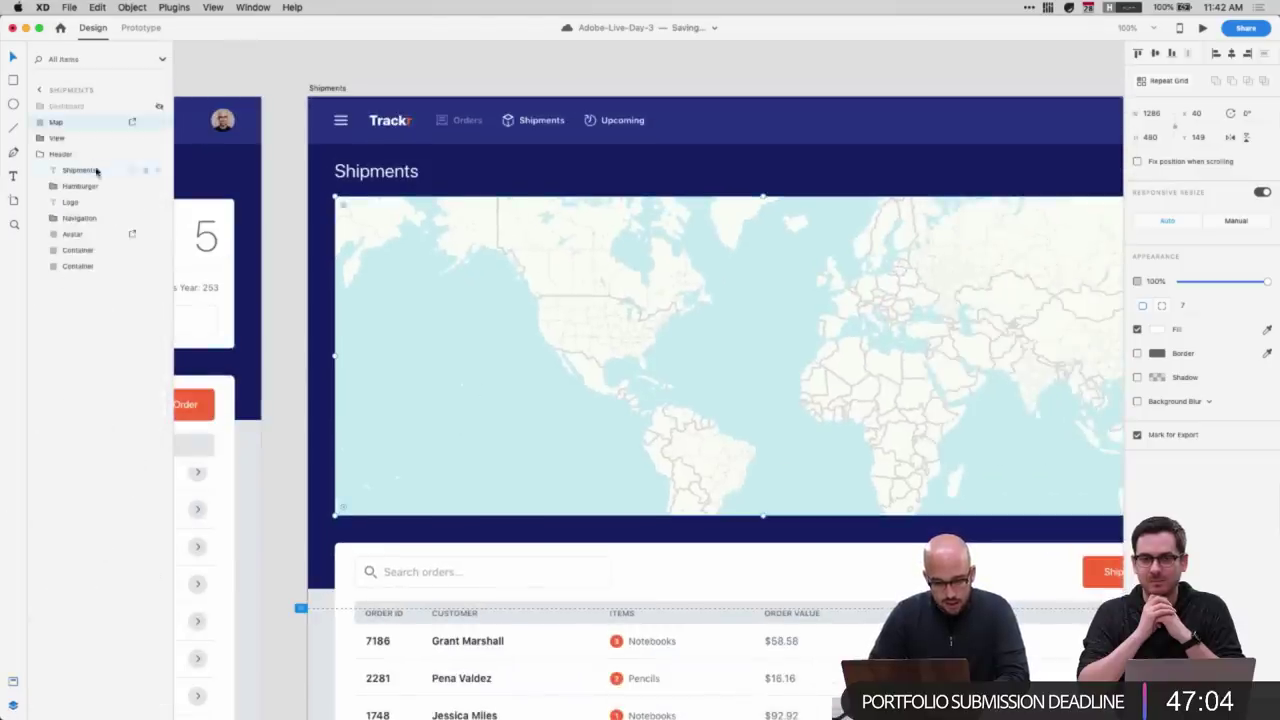
pyautogui.click(40, 154)
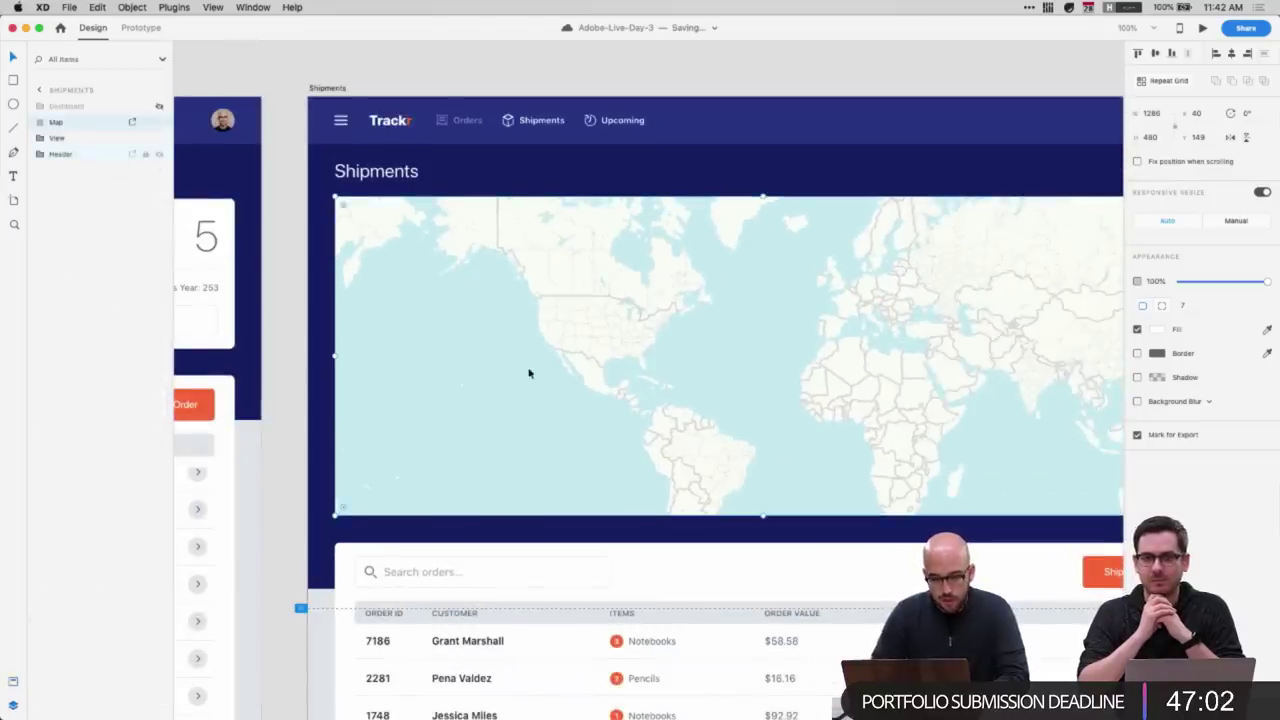
# - Draw a circle about 8 by 8 px on the map at California's coast
pyautogui.scroll(5, 529, 373)
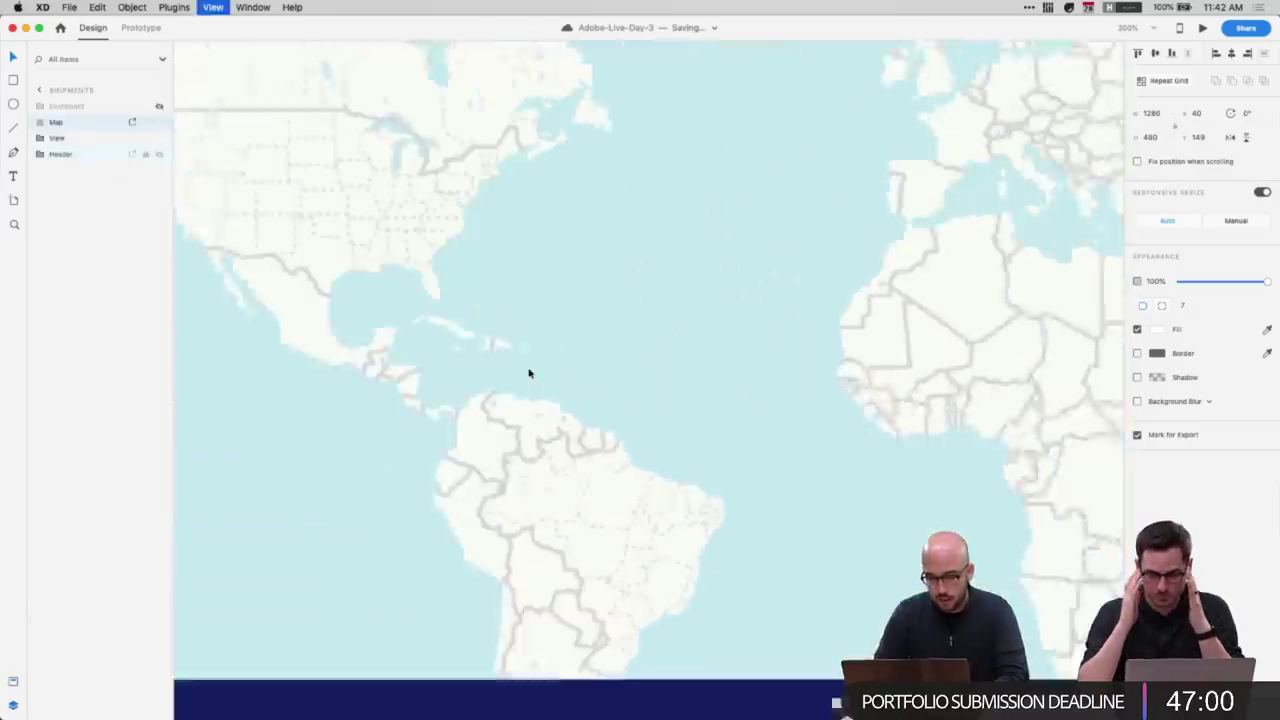
pyautogui.hscroll(-3, 529, 373)
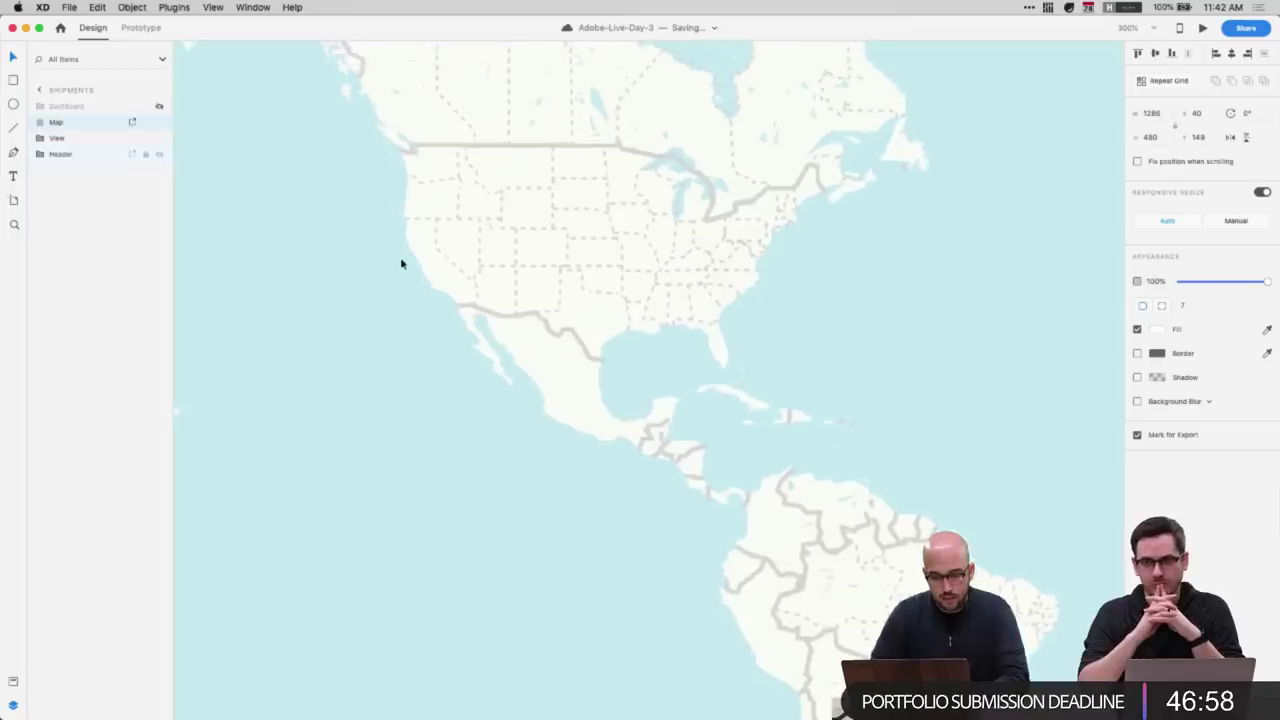
pyautogui.moveTo(418, 260); pyautogui.dragTo(426, 268)
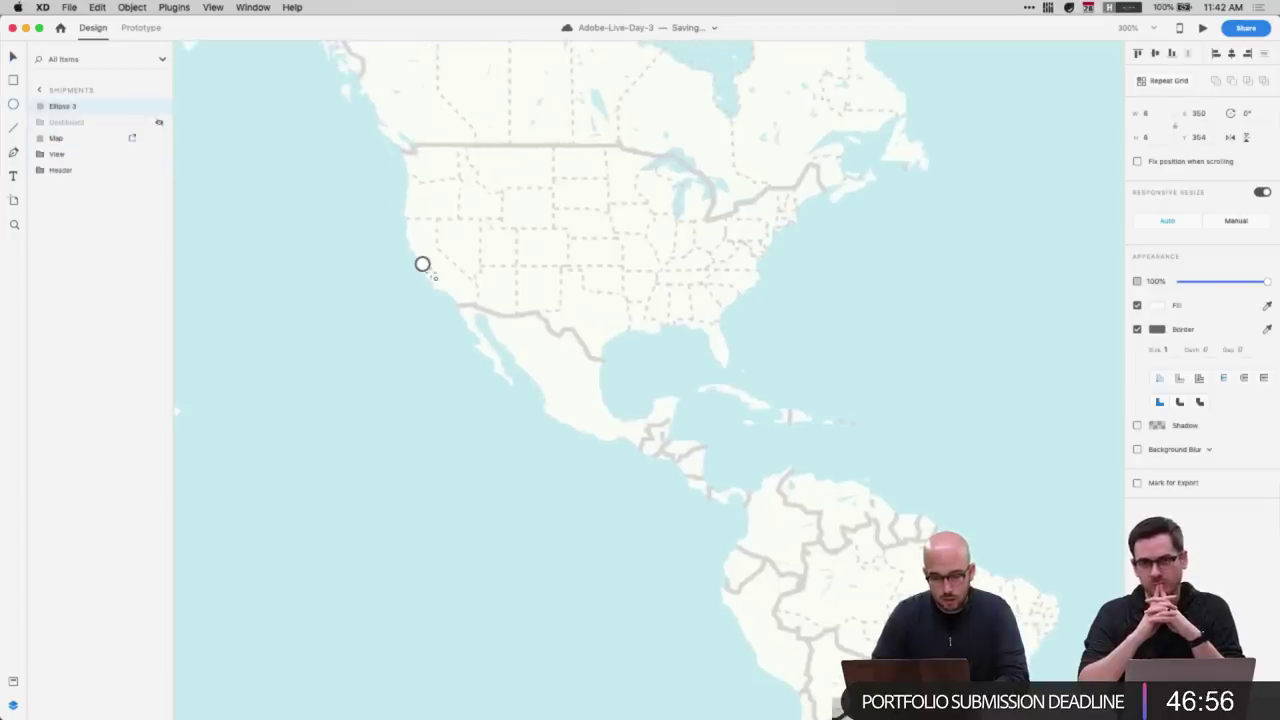
# - Remove the small circle's border and fill it with bright red
pyautogui.click(1137, 329)
pyautogui.click(1157, 305)
pyautogui.moveTo(1051, 297); pyautogui.dragTo(1110, 225)
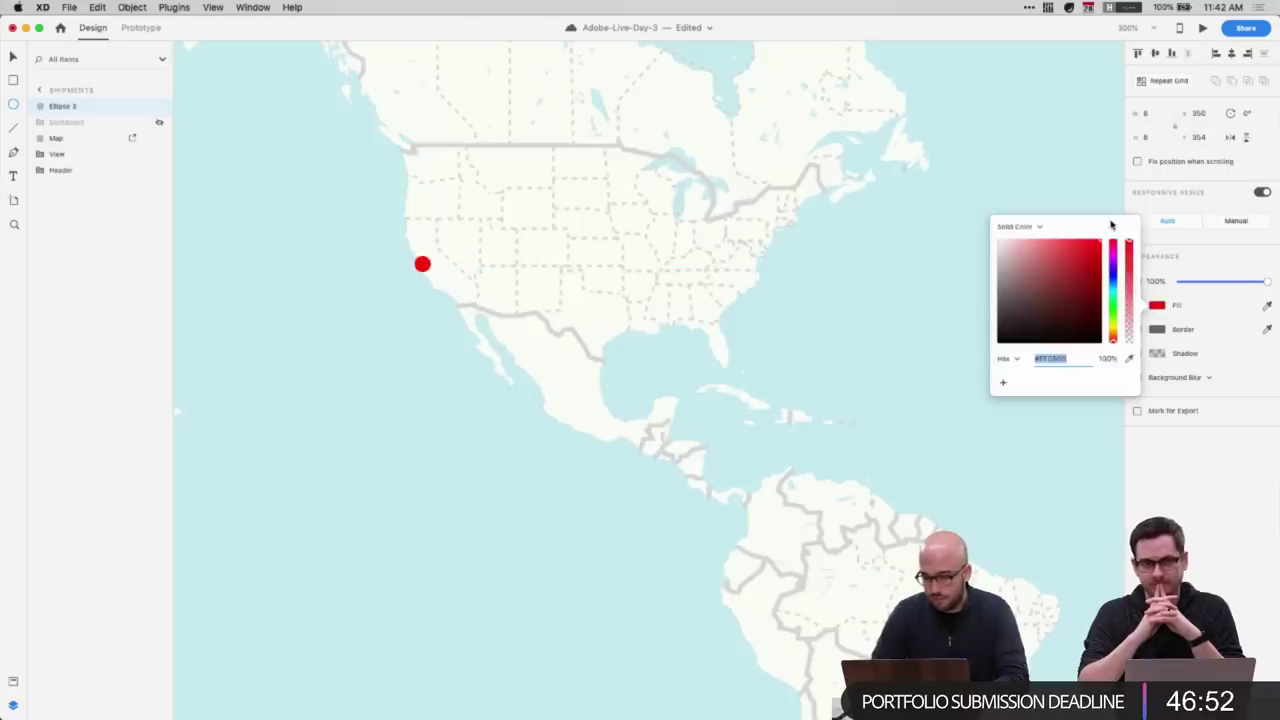
pyautogui.press('super+1')
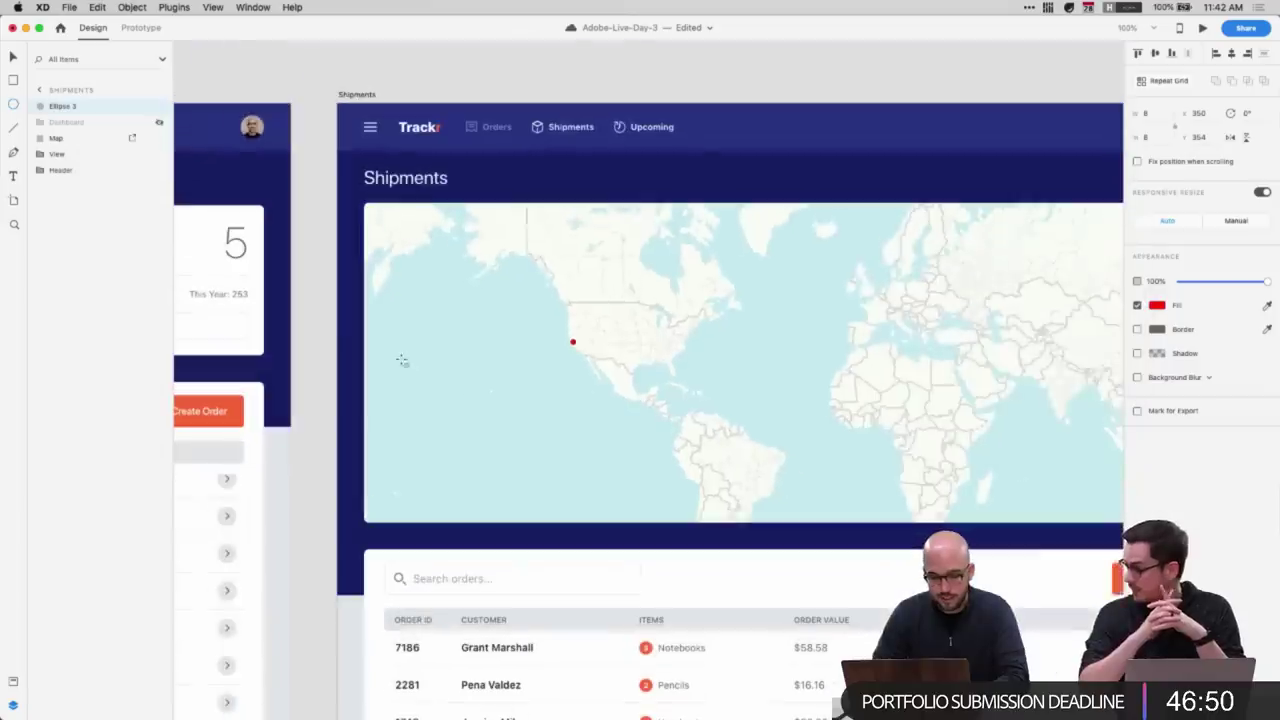
# - Fill the circle with the Orange Primary colour and nudge it to X 349, Y 356
pyautogui.press('v')
pyautogui.press('Left')
pyautogui.press('Left')
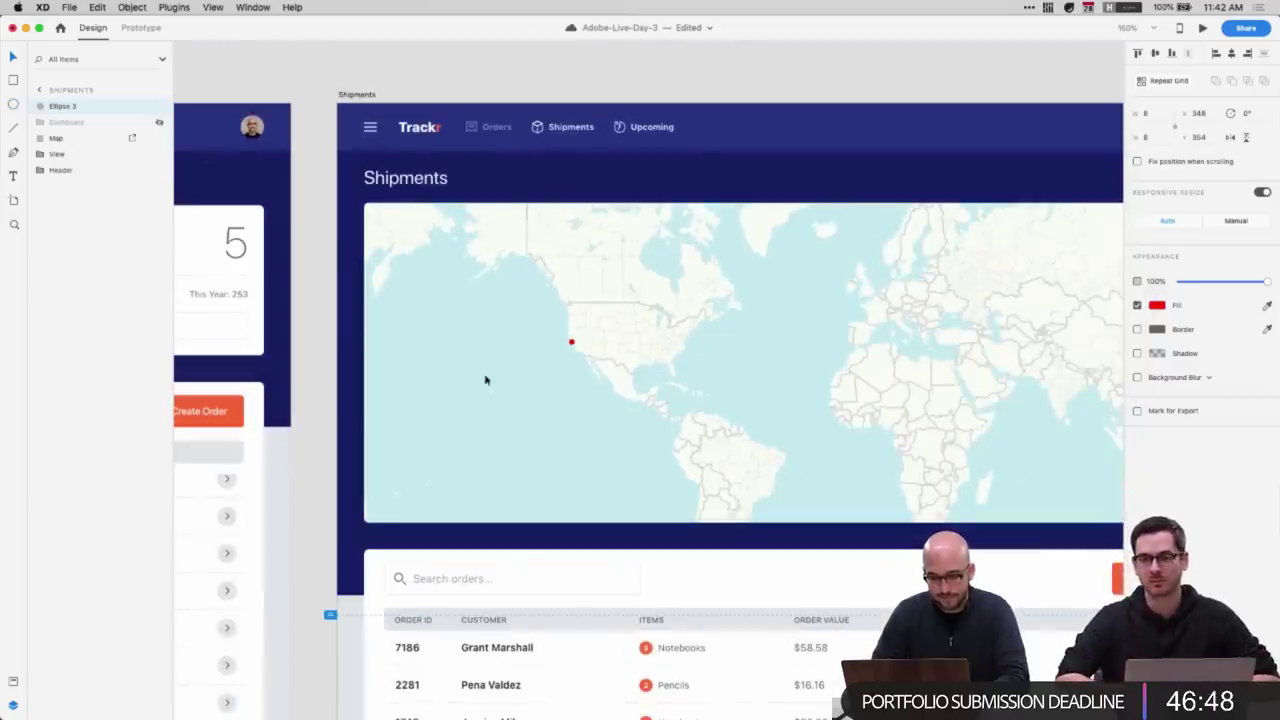
pyautogui.click(13, 681)
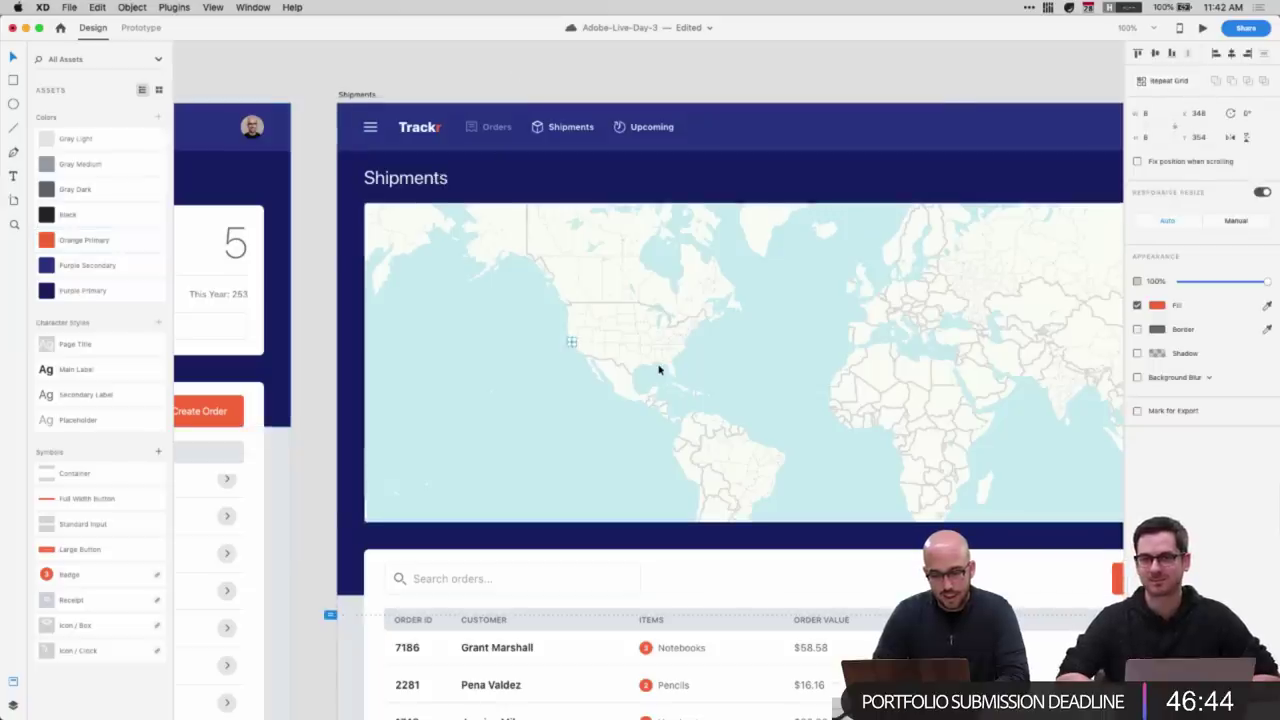
pyautogui.press('Down')
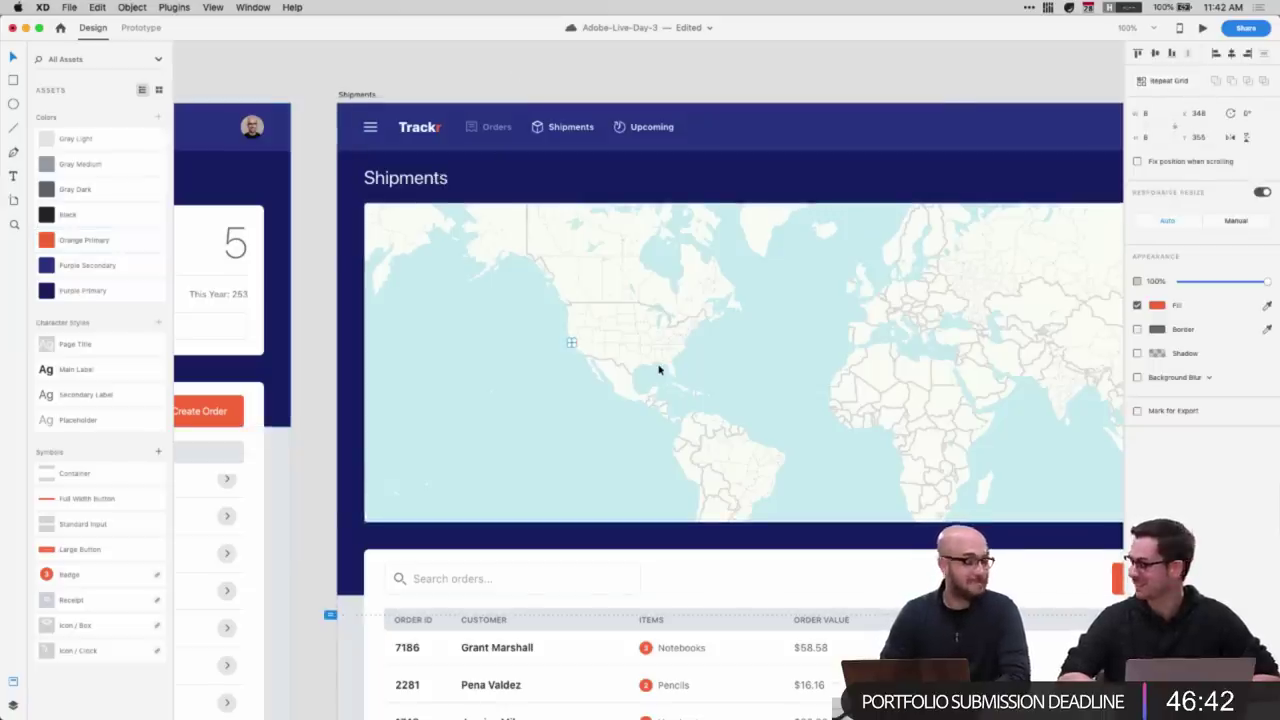
pyautogui.press('Right')
pyautogui.press('Down')
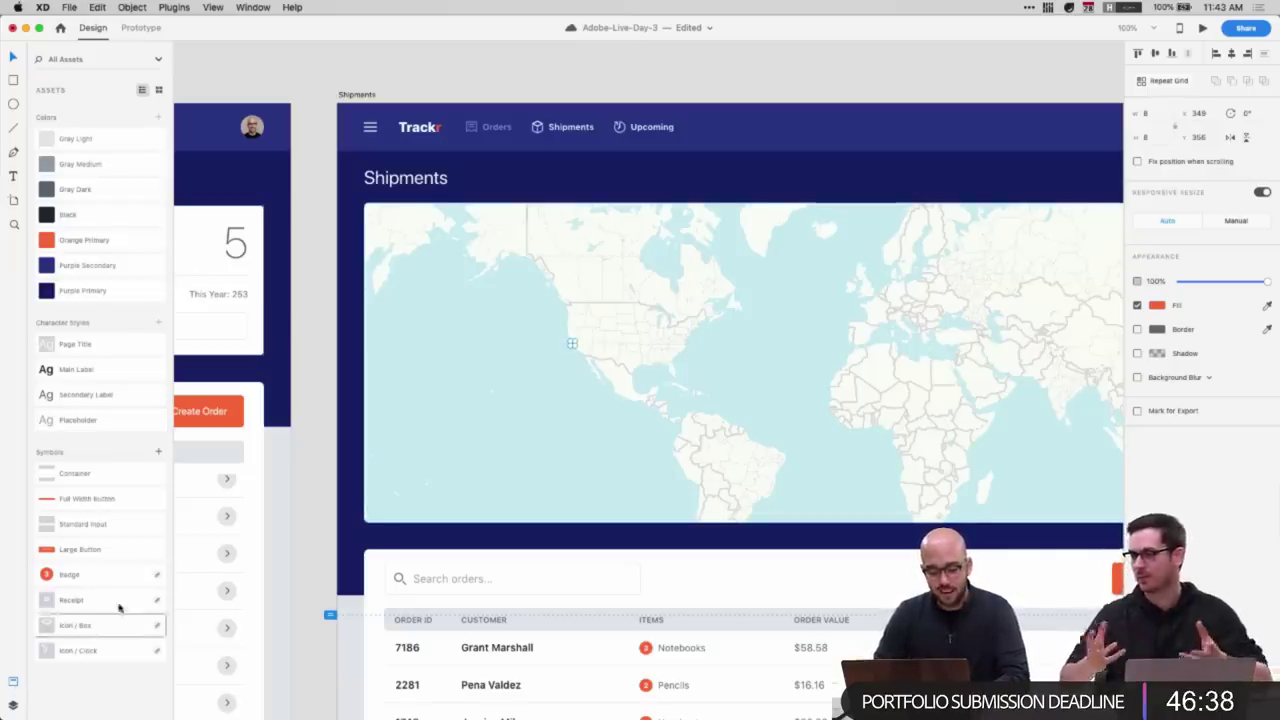
# - Turn on the shadow for the orange circle on the map
pyautogui.click(1137, 354)
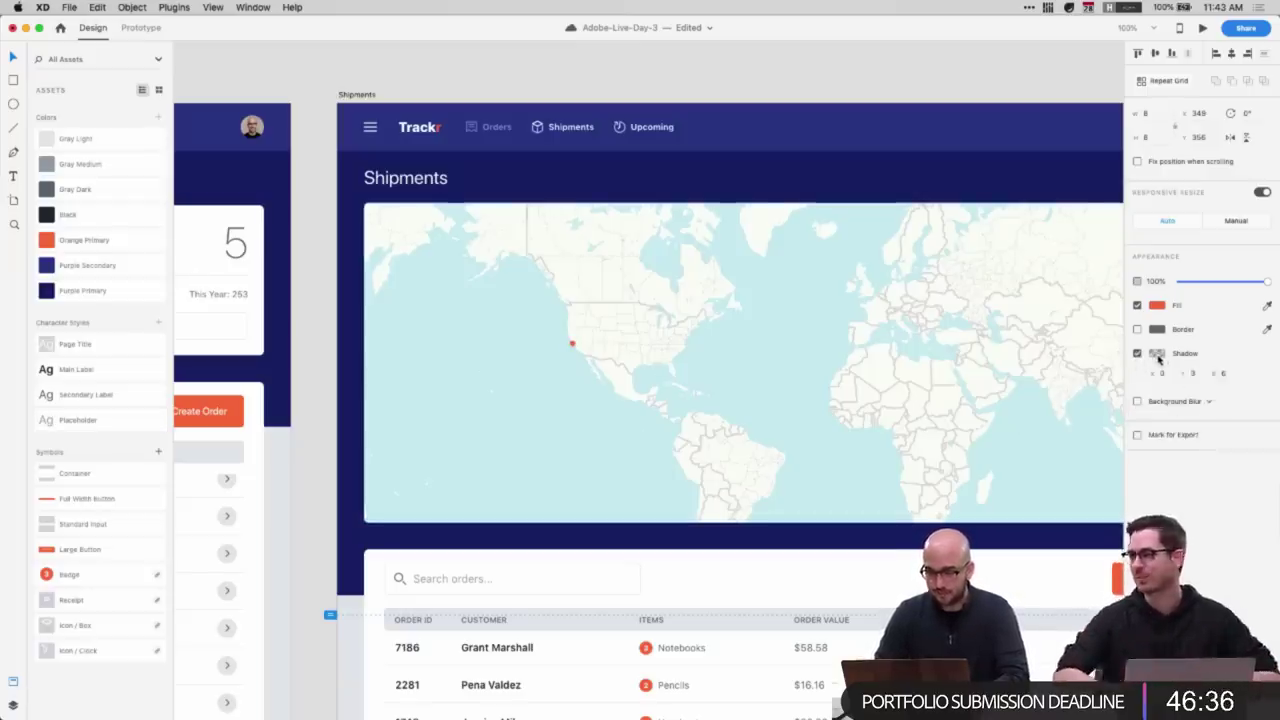
pyautogui.click(1157, 354)
pyautogui.click(828, 387)
# - Select the Ship Order button's background to check its appearance settings
pyautogui.hscroll(5, 894, 474)
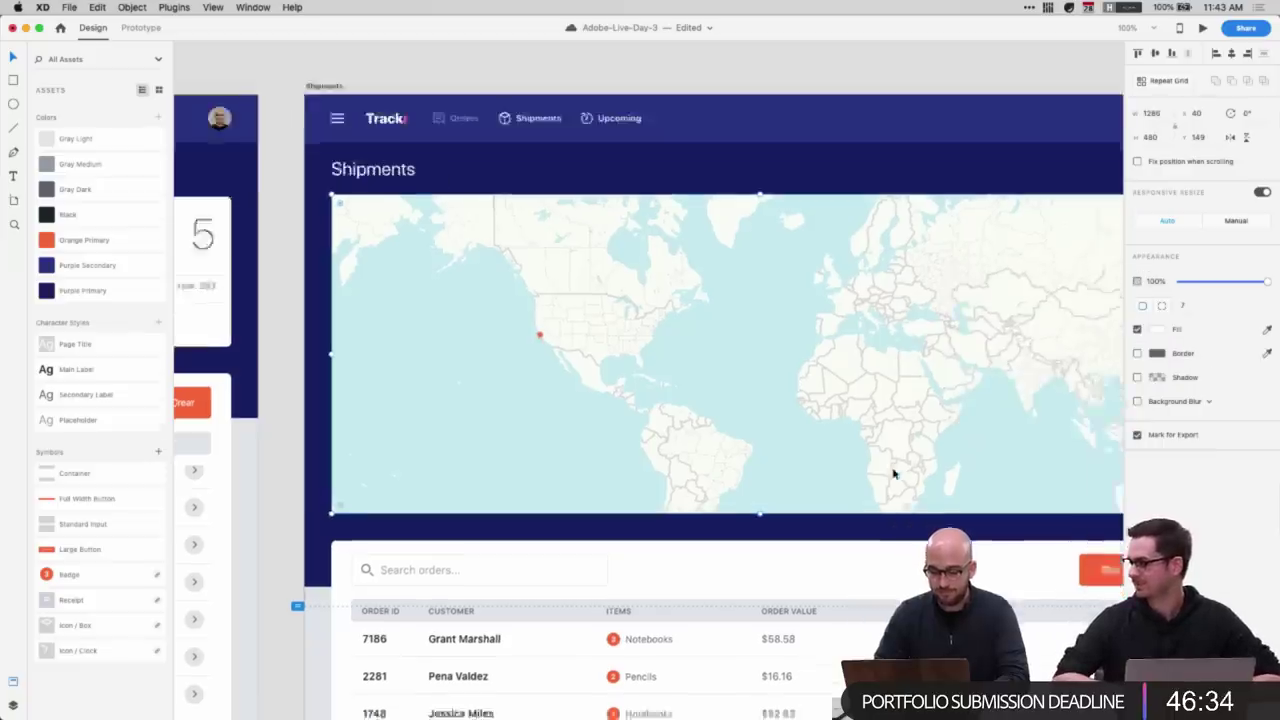
pyautogui.doubleClick(871, 546)
pyautogui.hscroll(-3, 655, 567)
pyautogui.hscroll(-3, 655, 567)
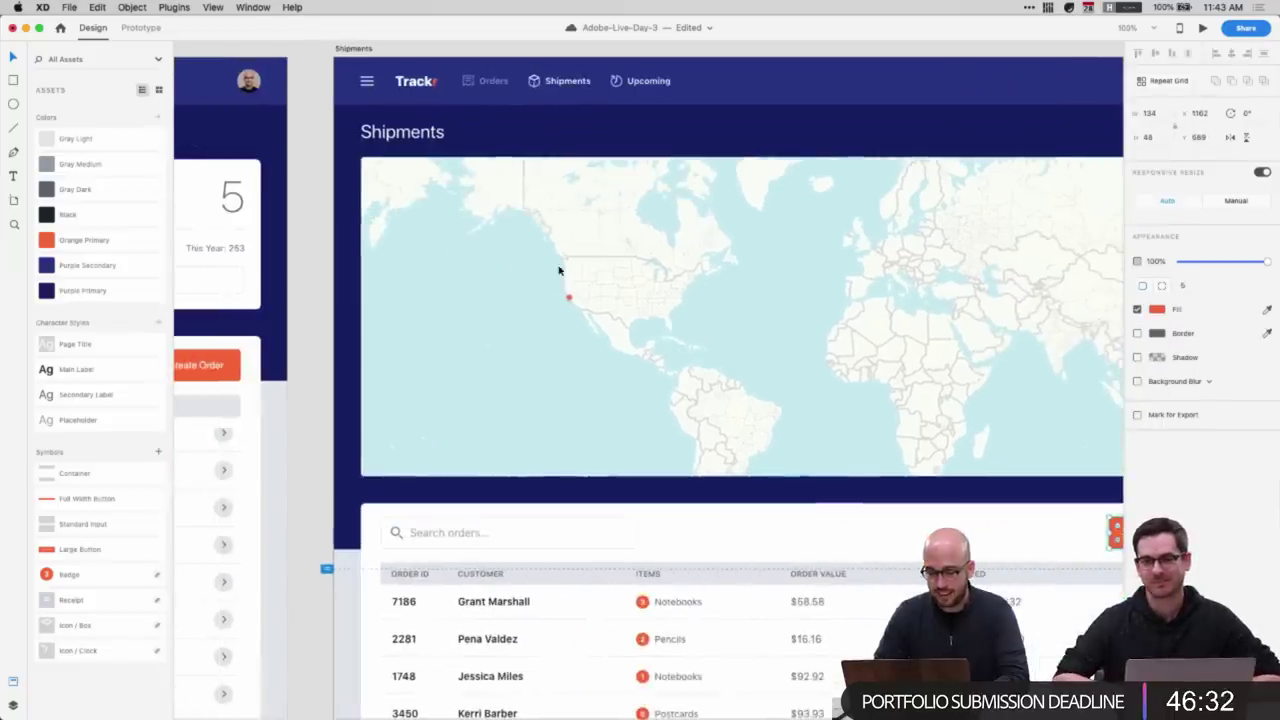
# - Toggle the shadow on the orange map circle and set its black shadow colour to 80% opacity
pyautogui.click(569, 298)
pyautogui.click(1137, 354)
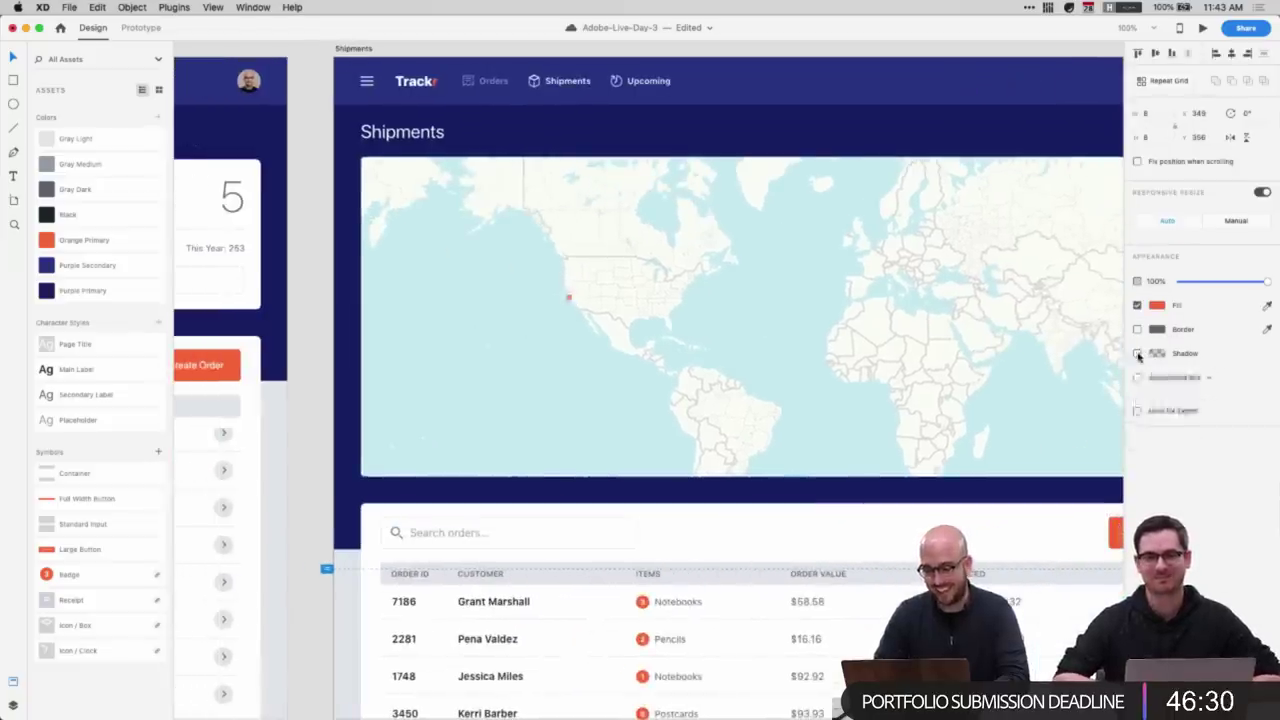
pyautogui.click(1137, 354)
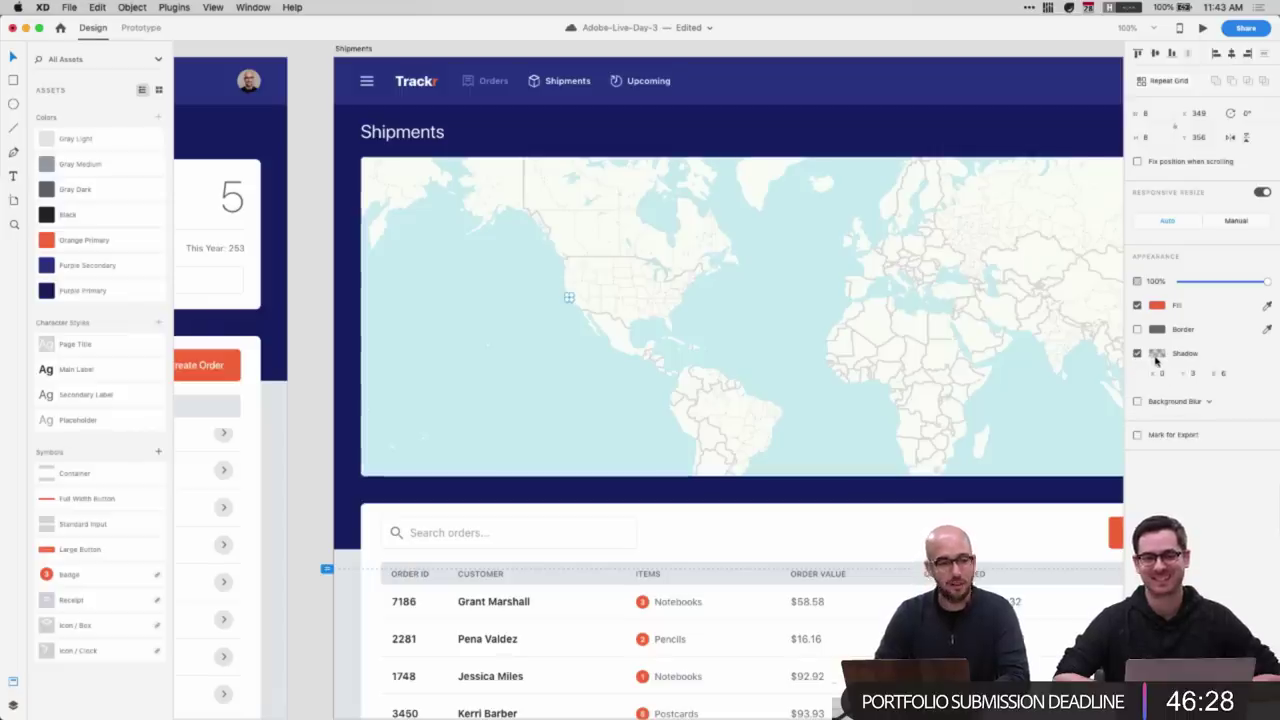
pyautogui.click(1156, 356)
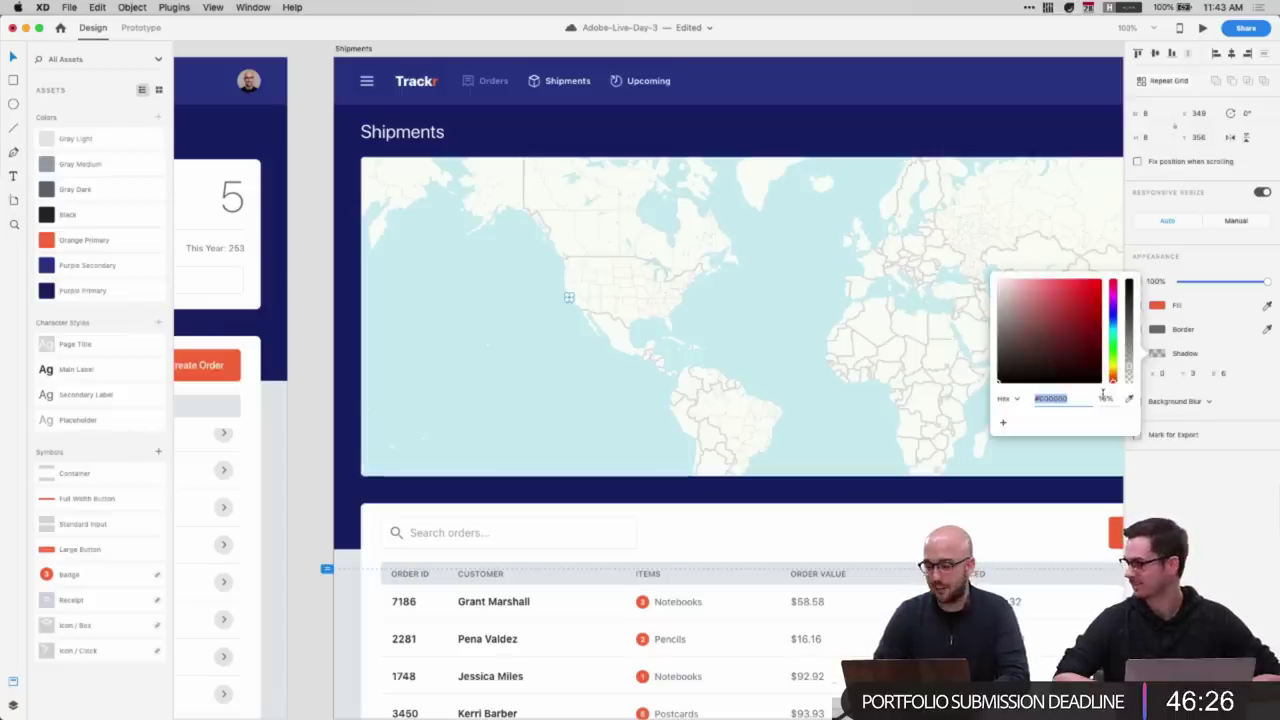
pyautogui.moveTo(1127, 382); pyautogui.dragTo(1128, 298)
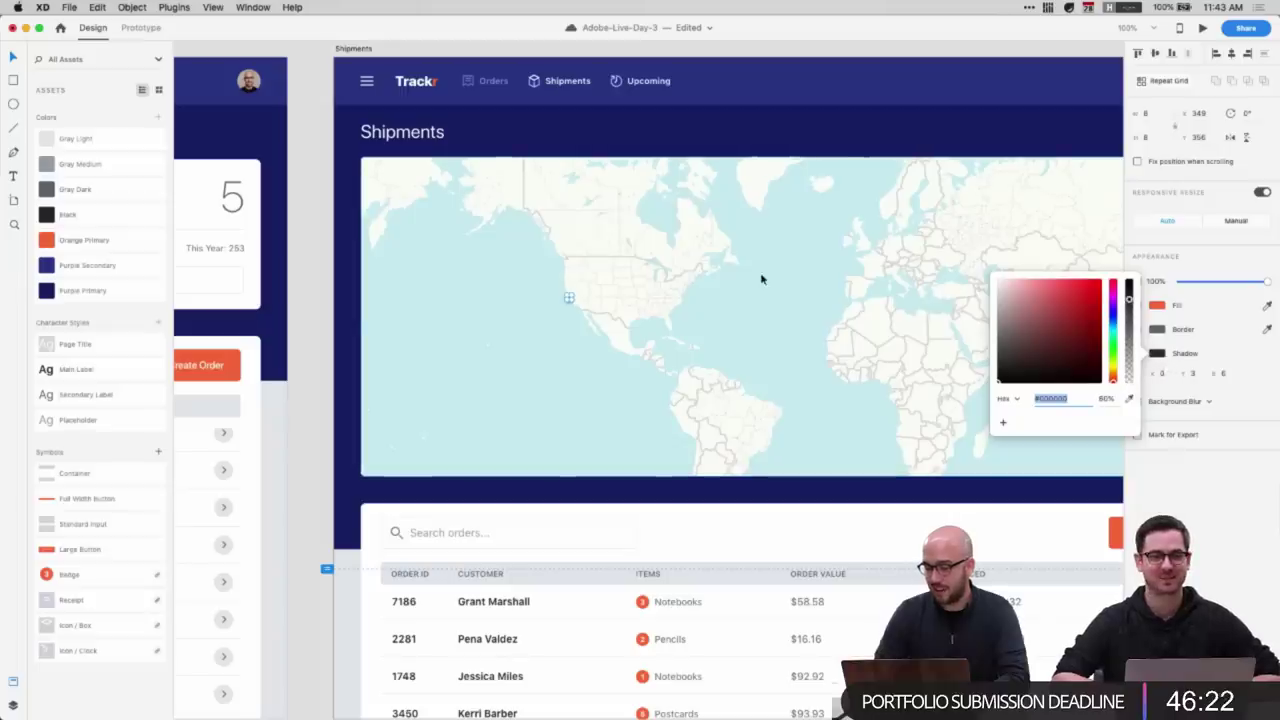
pyautogui.click(413, 199)
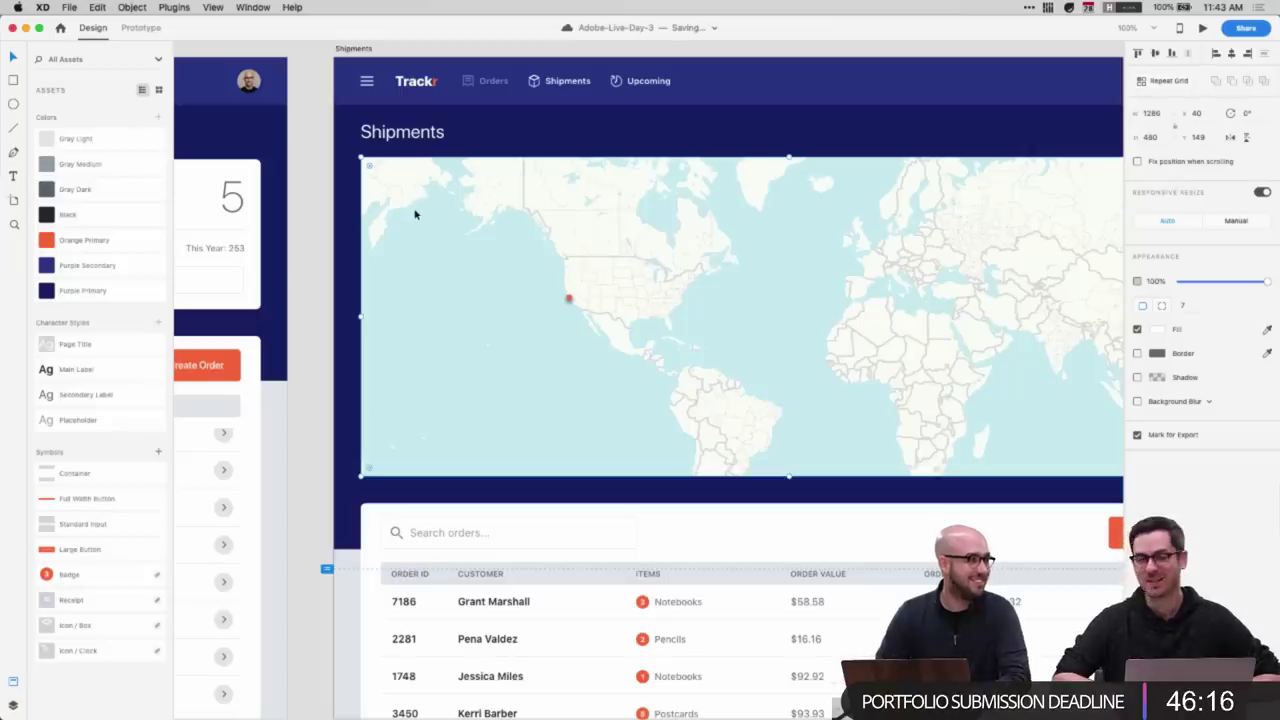
# - Set the opacity of the orange map circle's shadow colour to 20%
pyautogui.click(569, 298)
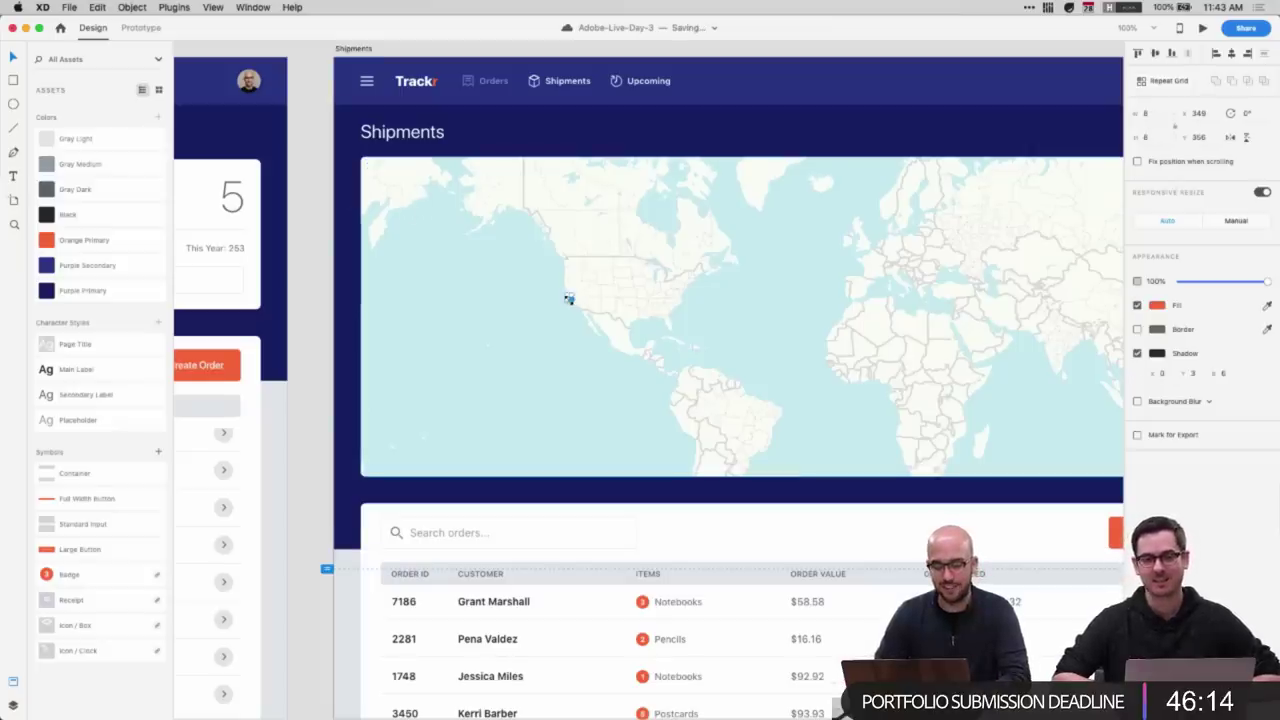
pyautogui.press('super+equal')
pyautogui.press('super+equal')
pyautogui.press('super+equal')
pyautogui.scroll(2, 569, 302)
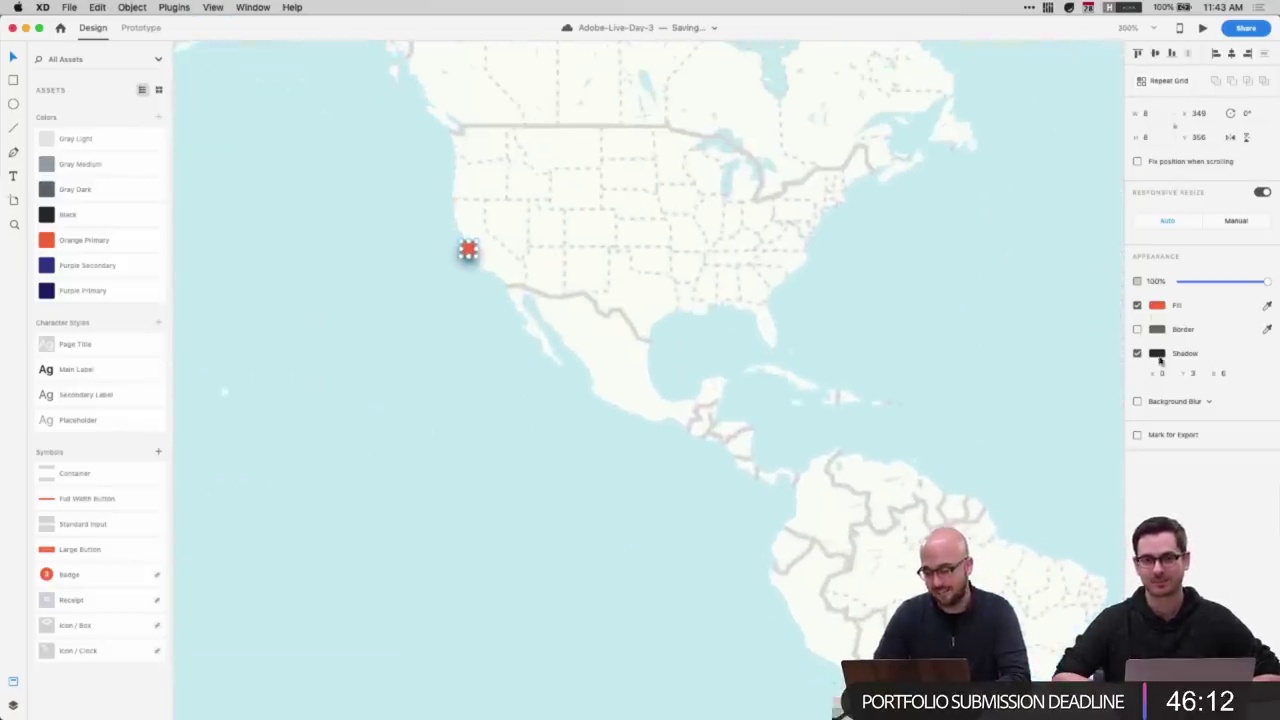
pyautogui.click(1191, 373)
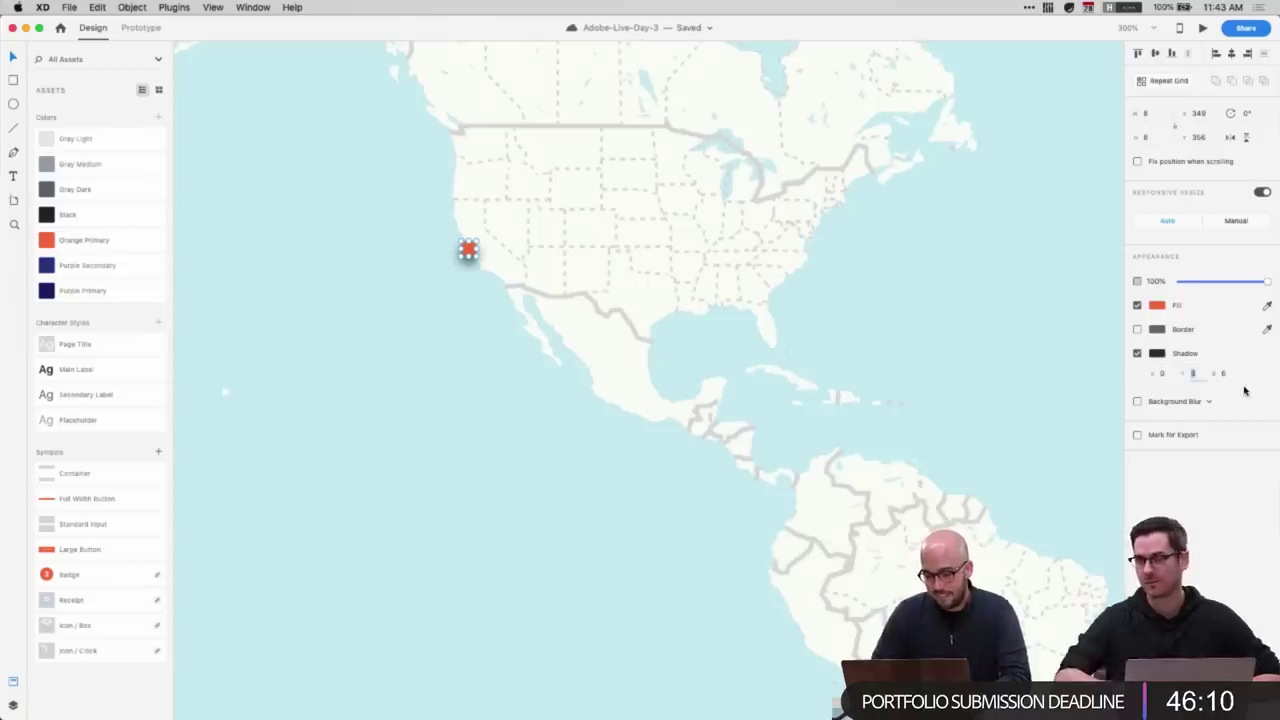
pyautogui.click(1158, 356)
pyautogui.moveTo(1123, 326); pyautogui.dragTo(1131, 360)
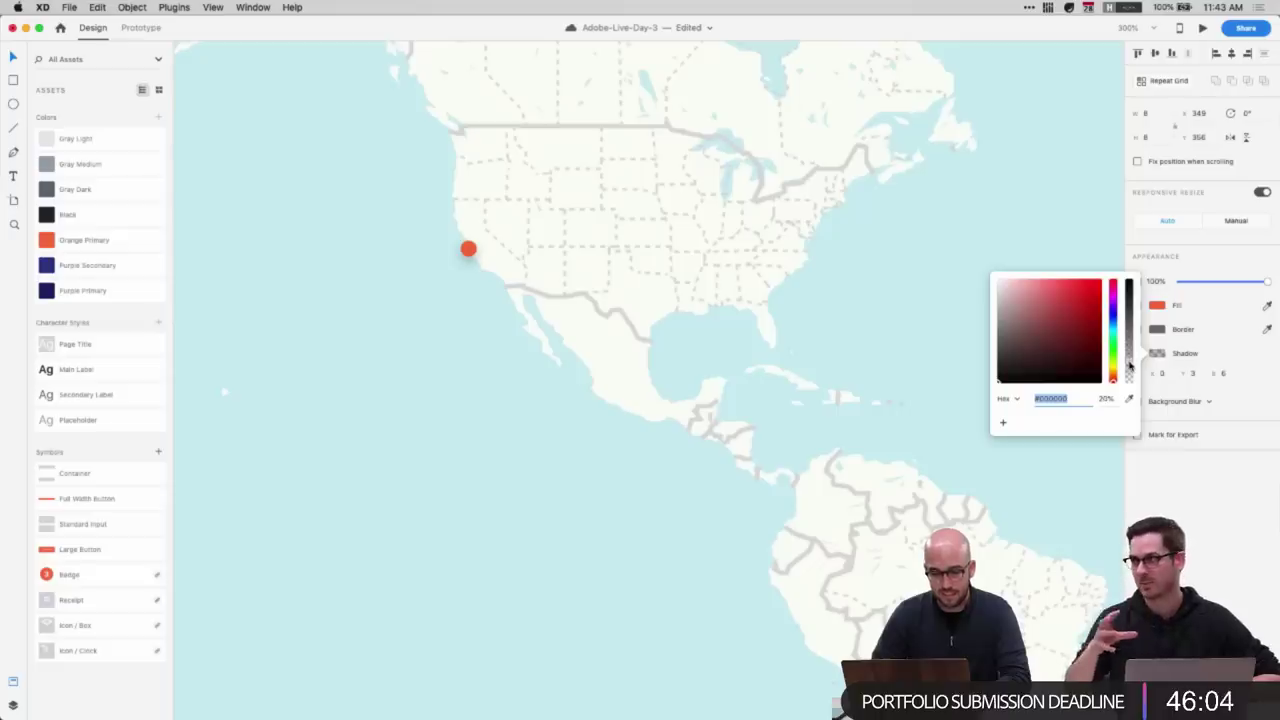
pyautogui.click(818, 393)
# - Check the map circle's fill colour and reapply the Orange Primary colour to it
pyautogui.click(468, 249)
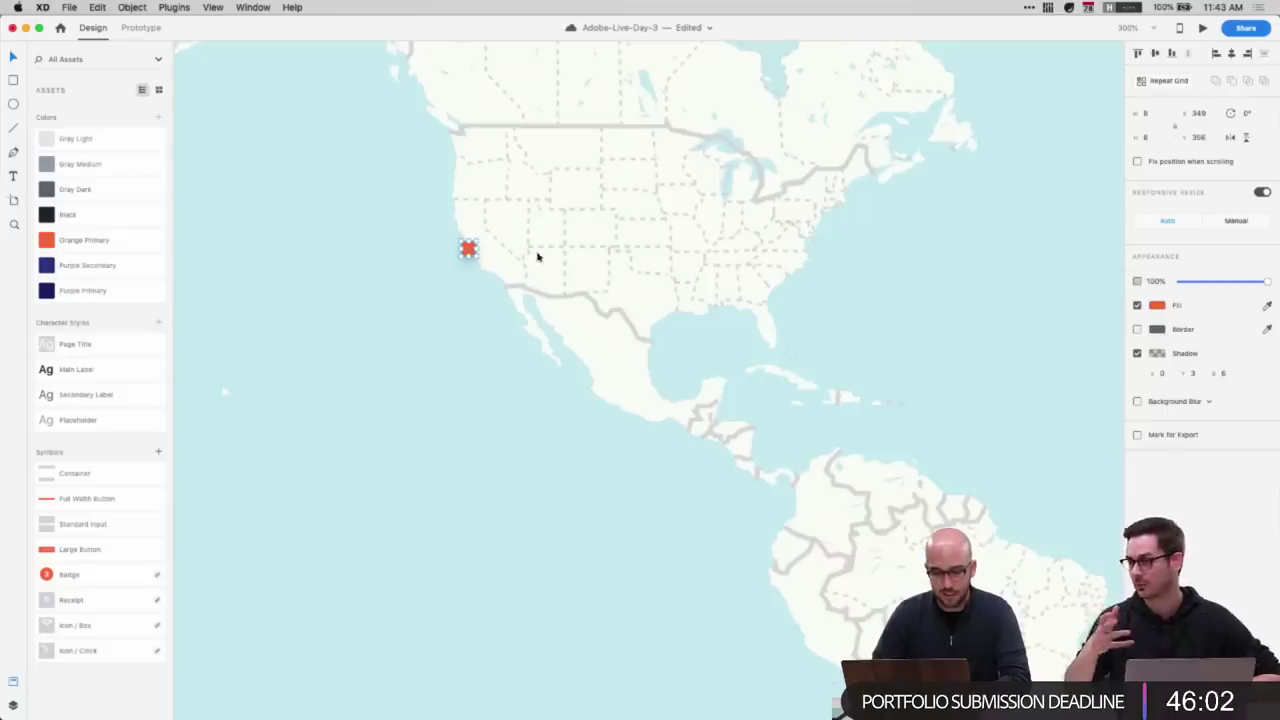
pyautogui.click(1155, 307)
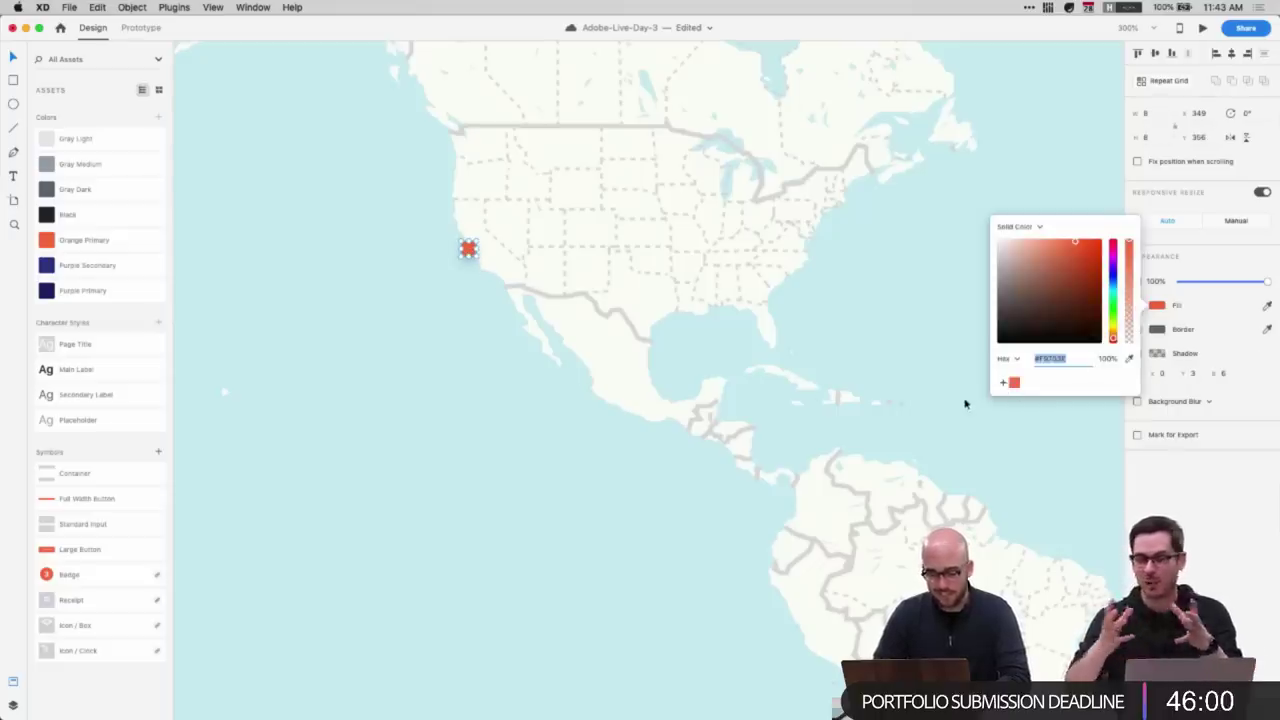
pyautogui.press('super+1')
pyautogui.click(400, 238)
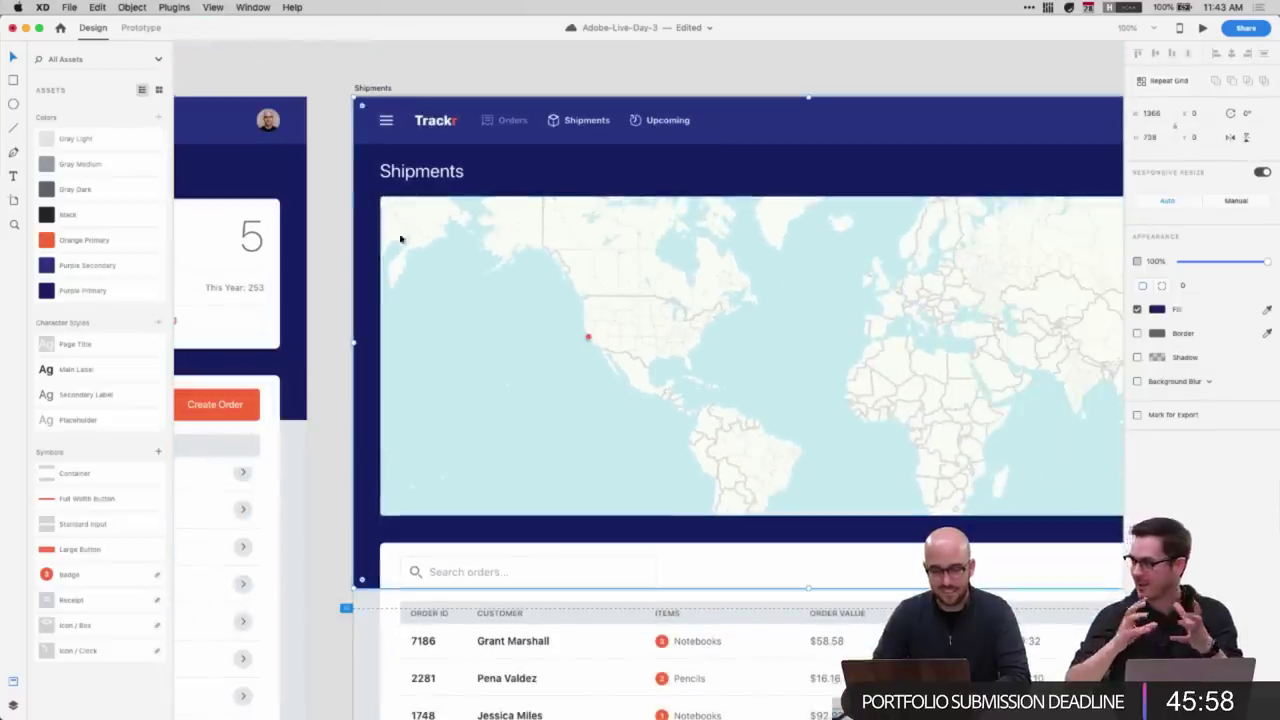
pyautogui.click(588, 339)
pyautogui.click(70, 237)
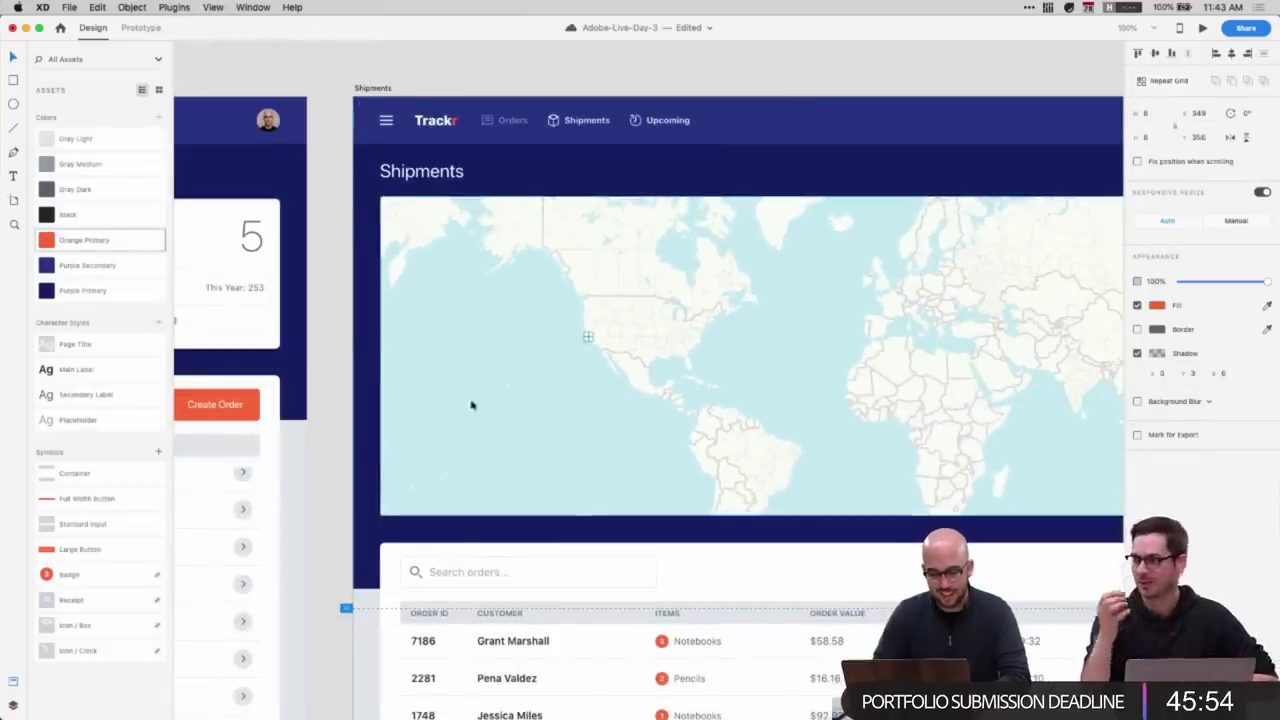
pyautogui.click(418, 410)
pyautogui.press('super+1')
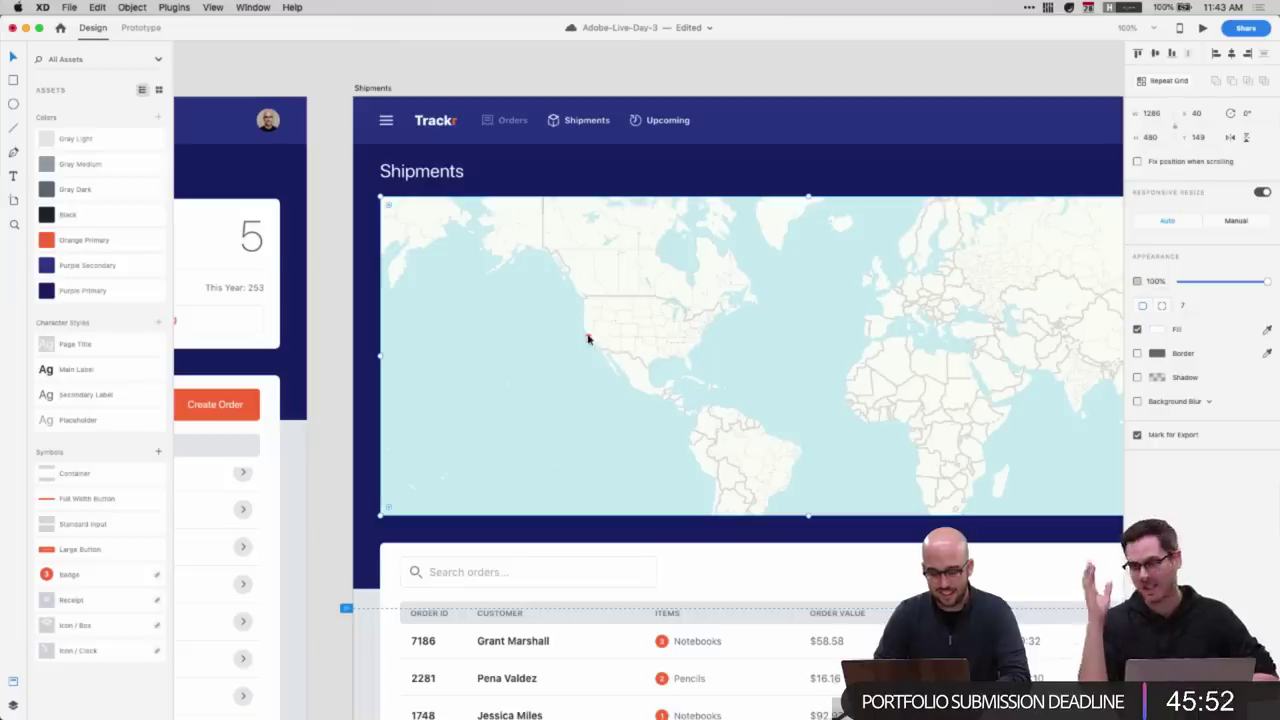
# - Lock the map circle's aspect ratio and resize it to 18 by 18
pyautogui.doubleClick(588, 338)
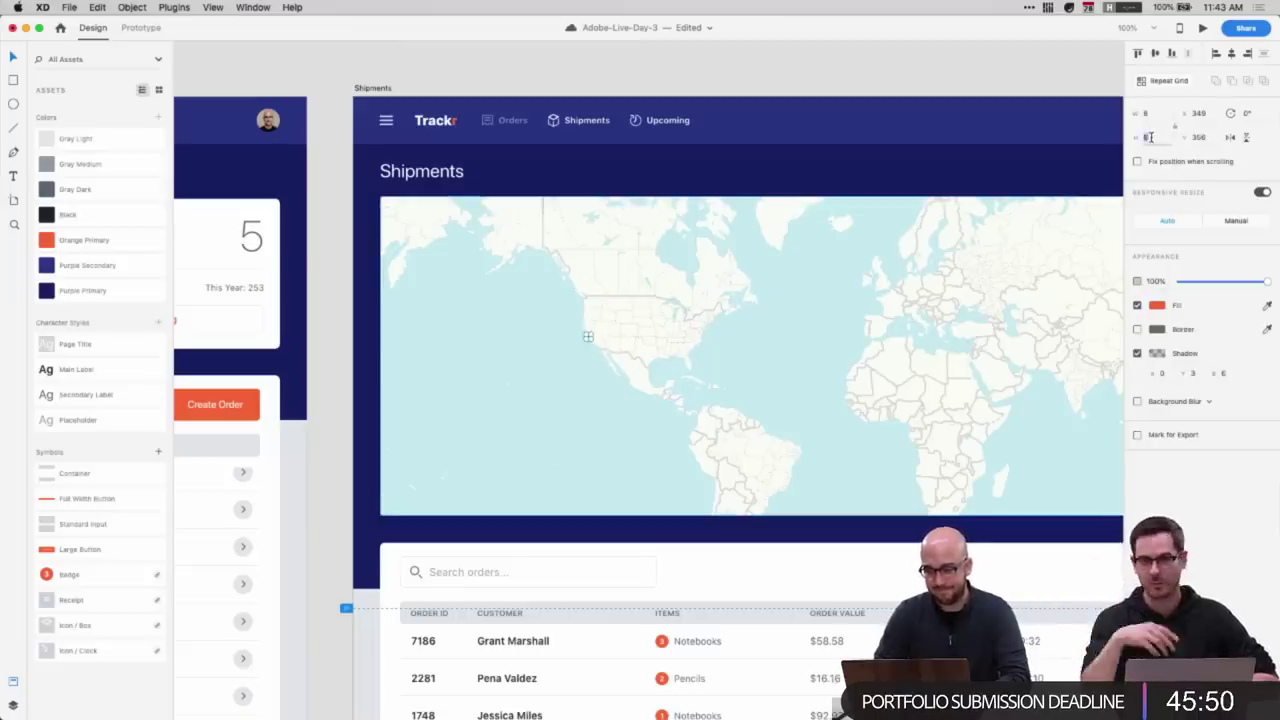
pyautogui.write('10')
pyautogui.press('Return')
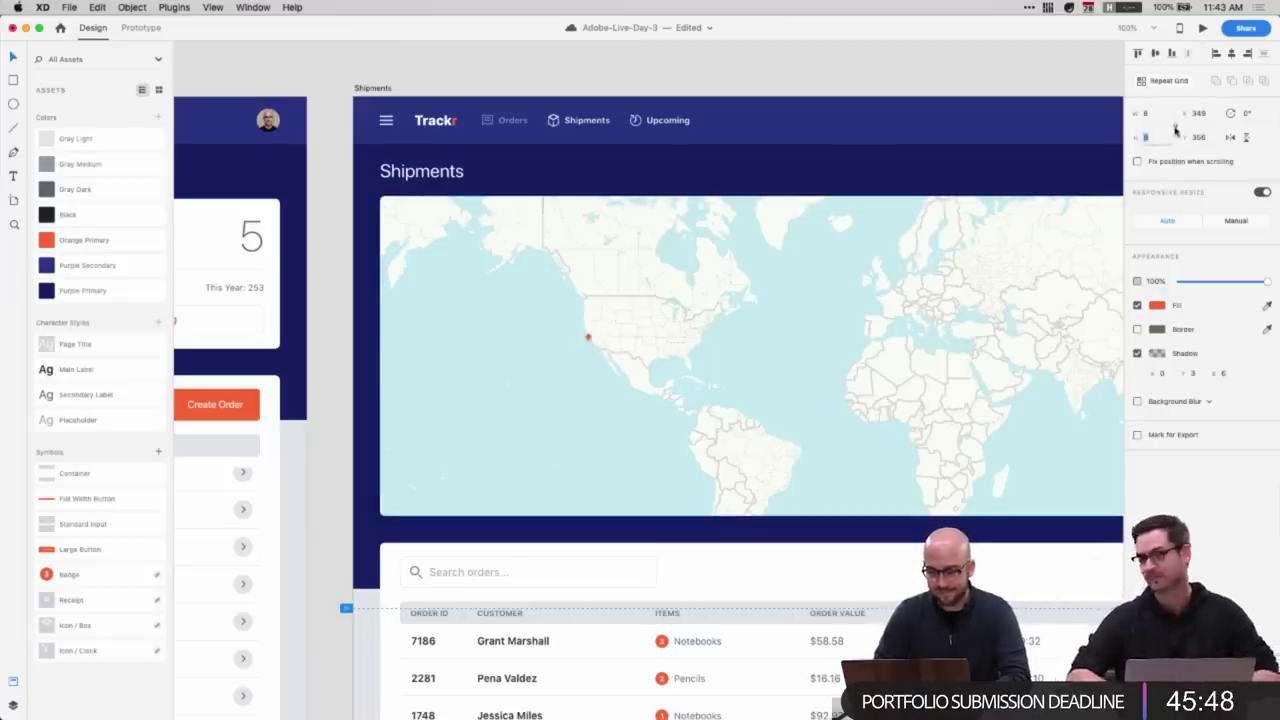
pyautogui.write('28')
pyautogui.press('Return')
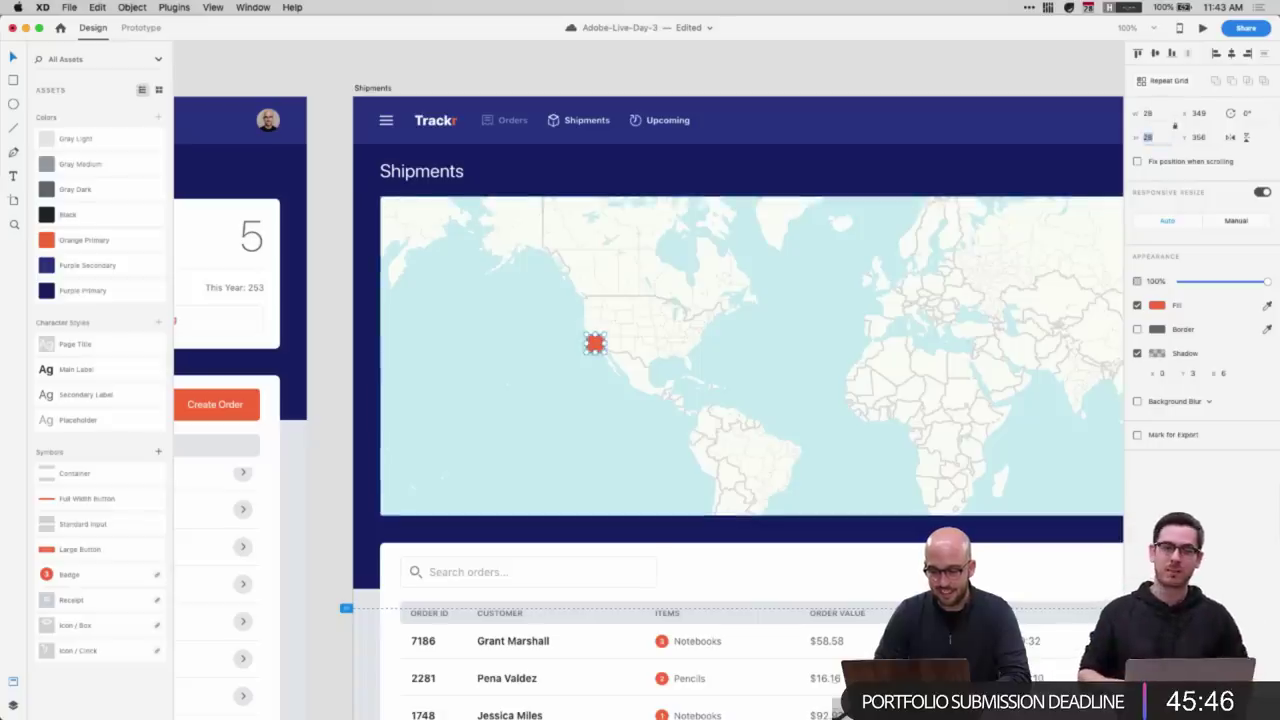
pyautogui.write('18')
pyautogui.press('Return')
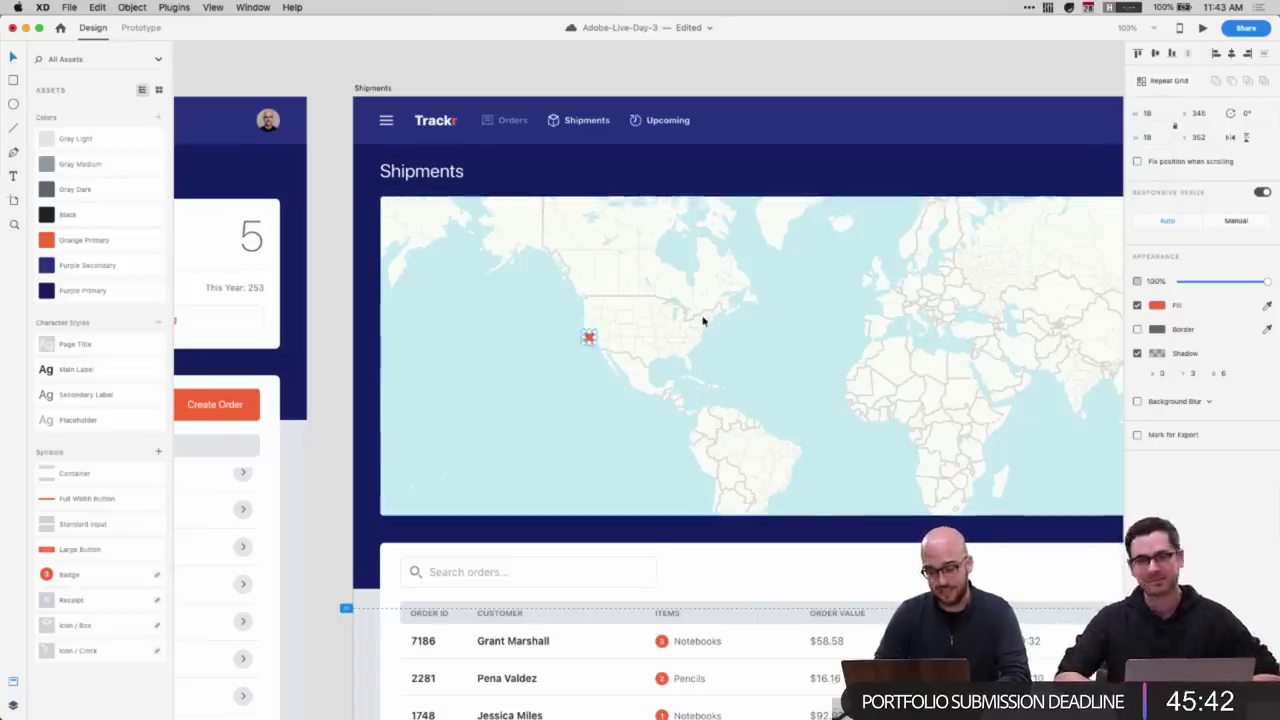
pyautogui.hscroll(5, 700, 320)
pyautogui.click(200, 354)
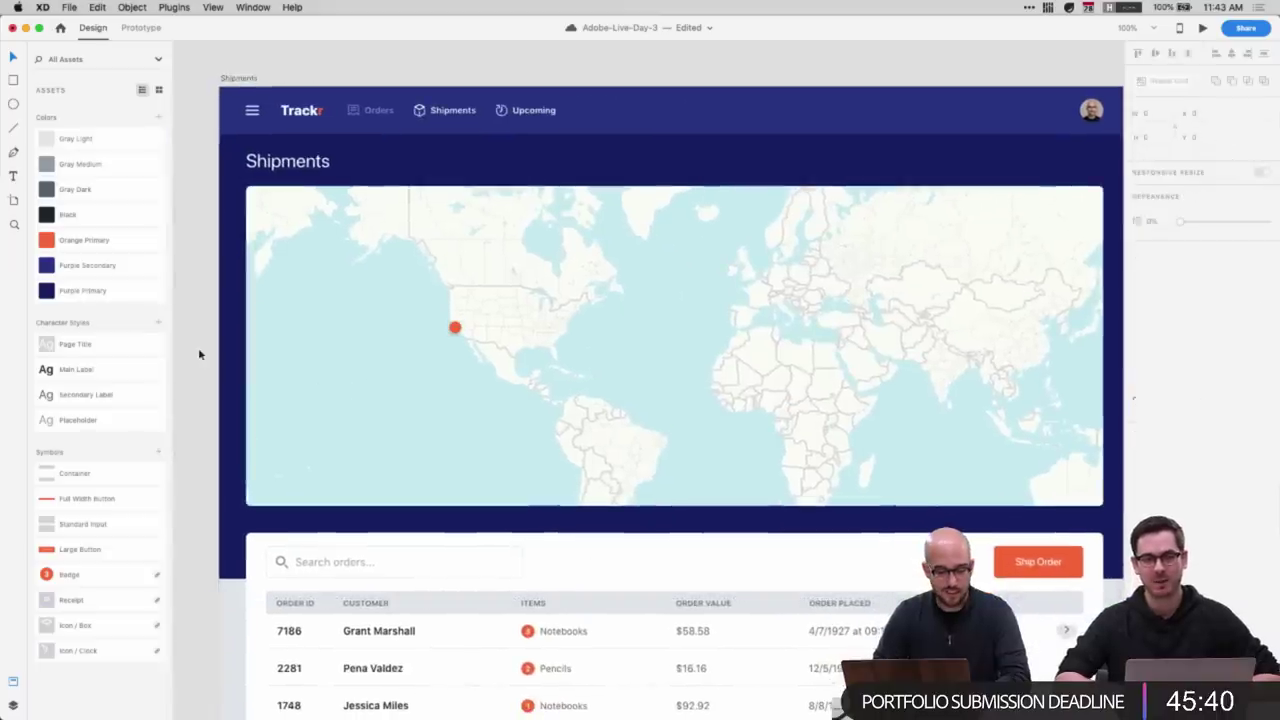
# - Reorder the circle's layer so it sits between the hidden Dashboard group and the Map layer
pyautogui.click(455, 329)
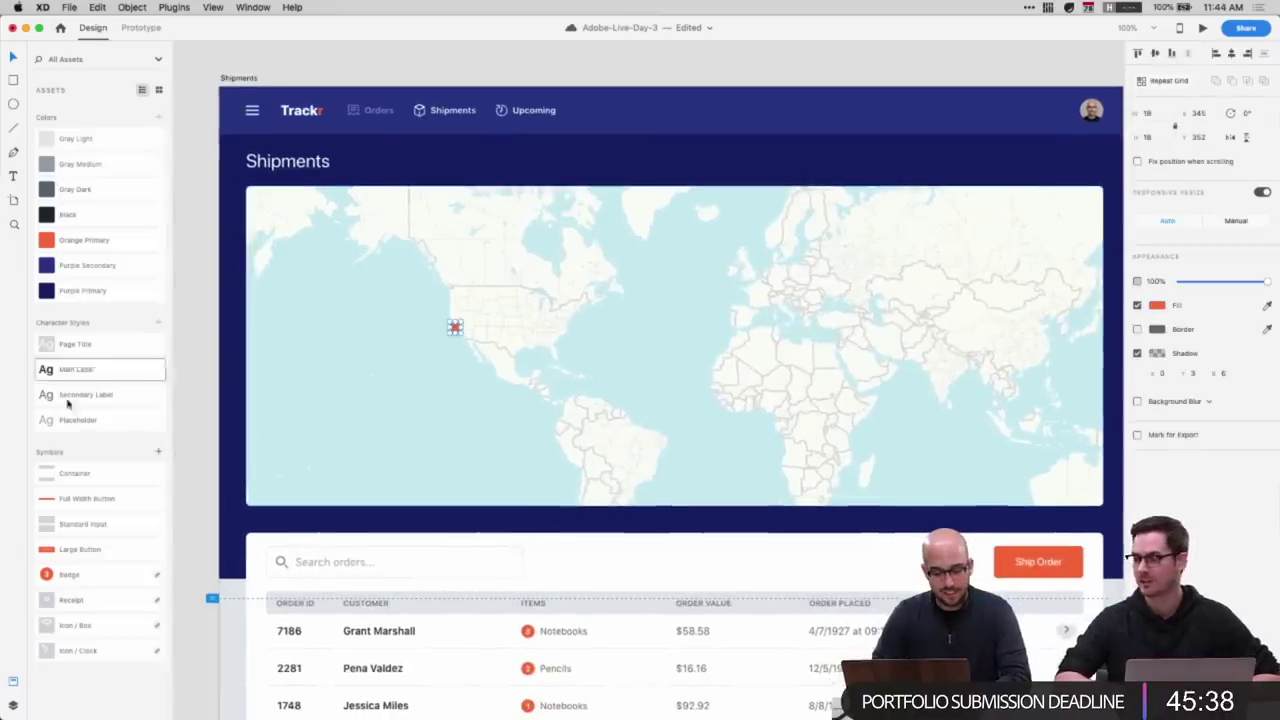
pyautogui.press('super+y')
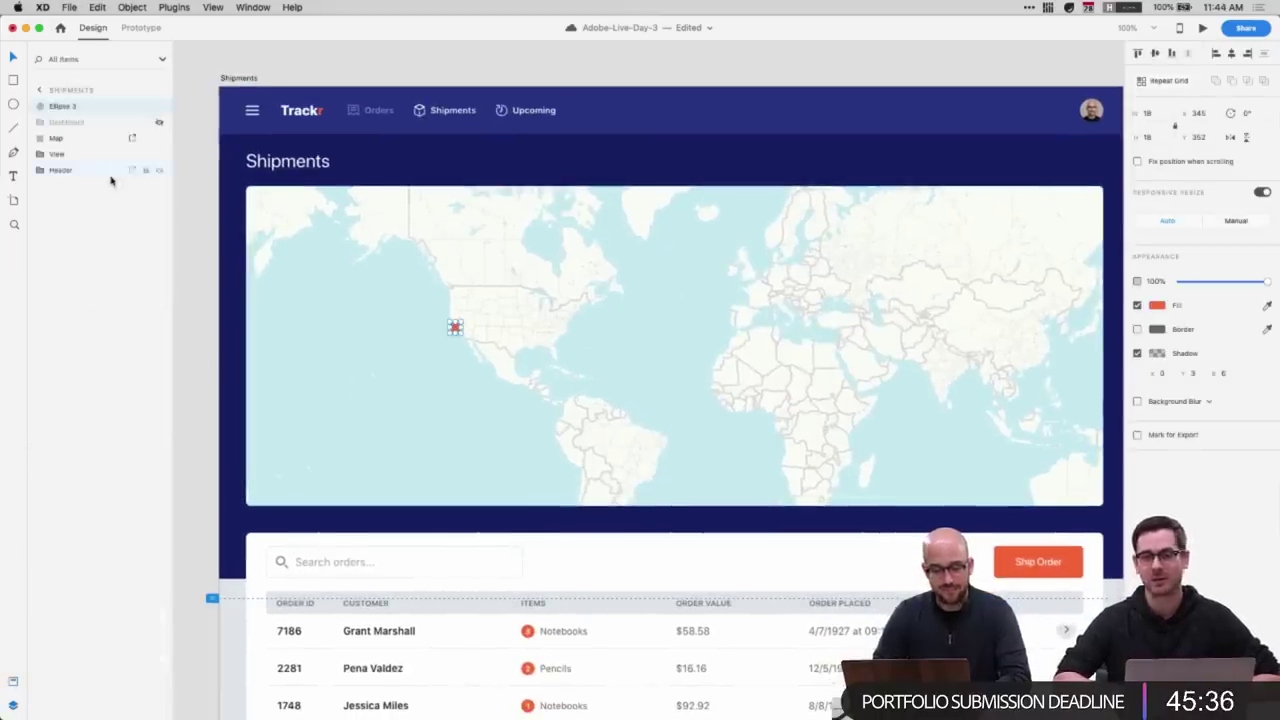
pyautogui.moveTo(57, 106)
pyautogui.mouseDown()
pyautogui.moveTo(55, 157)
pyautogui.moveTo(55, 130)
pyautogui.mouseUp()
# - Duplicate the orange circle and place the copy on the southeastern United States at X 466, Y 379
pyautogui.press('super+d')
pyautogui.hotkey('shift', 'Right')
pyautogui.hotkey('shift', 'Right')
pyautogui.hotkey('shift', 'Right')
pyautogui.hotkey('shift', 'Right')
pyautogui.hotkey('shift', 'Right')
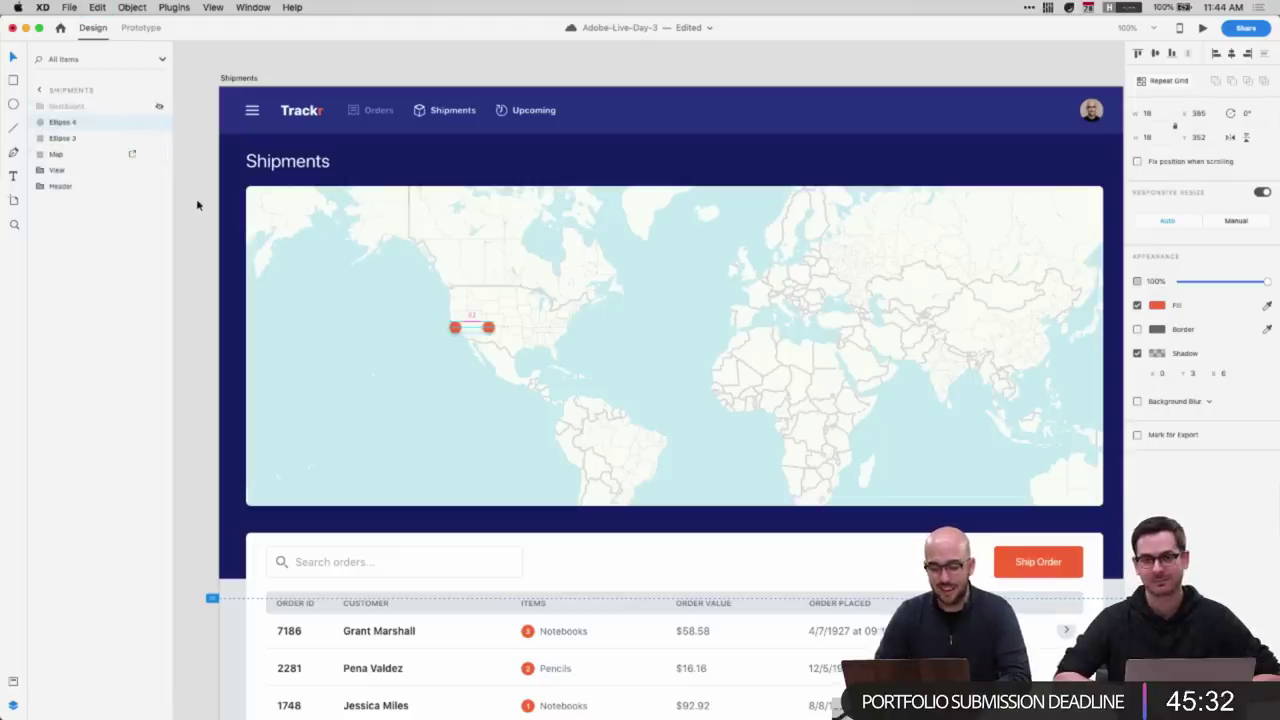
pyautogui.hotkey('shift', 'Down')
pyautogui.hotkey('shift', 'Right')
pyautogui.hotkey('shift', 'Down')
pyautogui.hotkey('shift', 'Right')
pyautogui.hotkey('shift', 'Right')
pyautogui.hotkey('shift', 'Right')
pyautogui.hotkey('shift', 'Right')
pyautogui.hotkey('shift', 'Right')
pyautogui.hotkey('shift', 'Right')
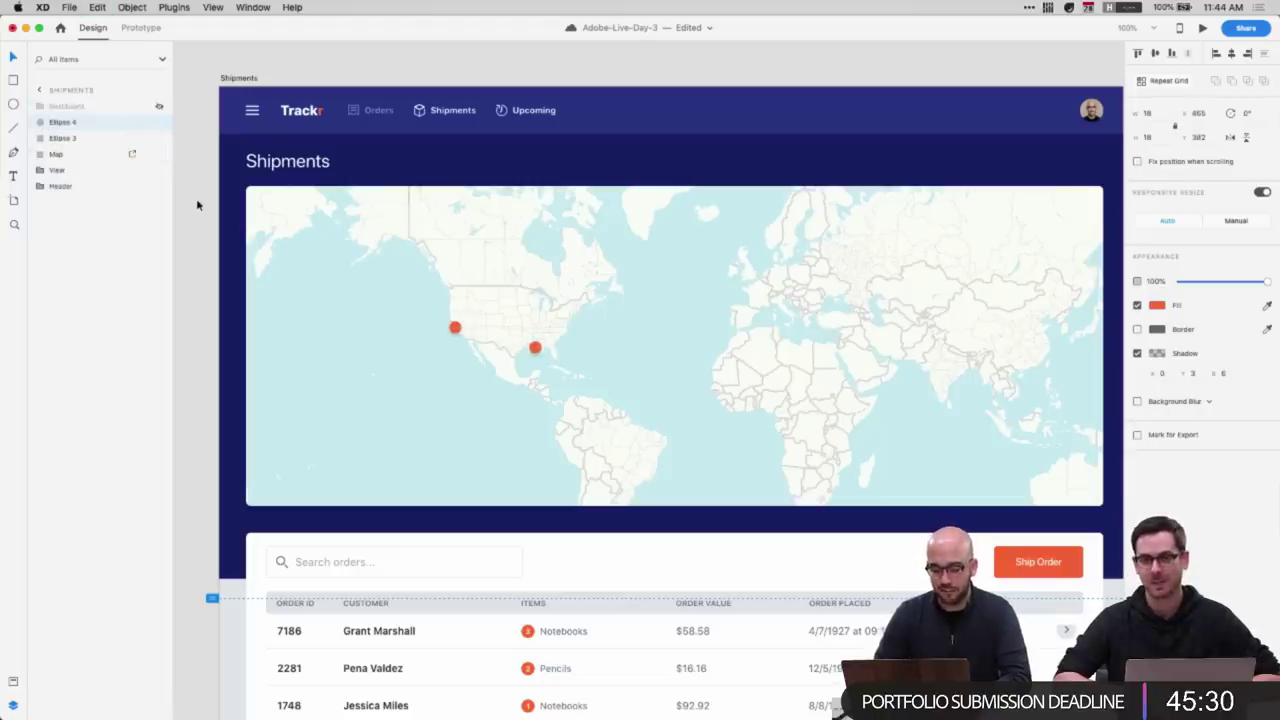
pyautogui.press('Up')
pyautogui.press('Up')
pyautogui.press('Up')
pyautogui.press('Right')
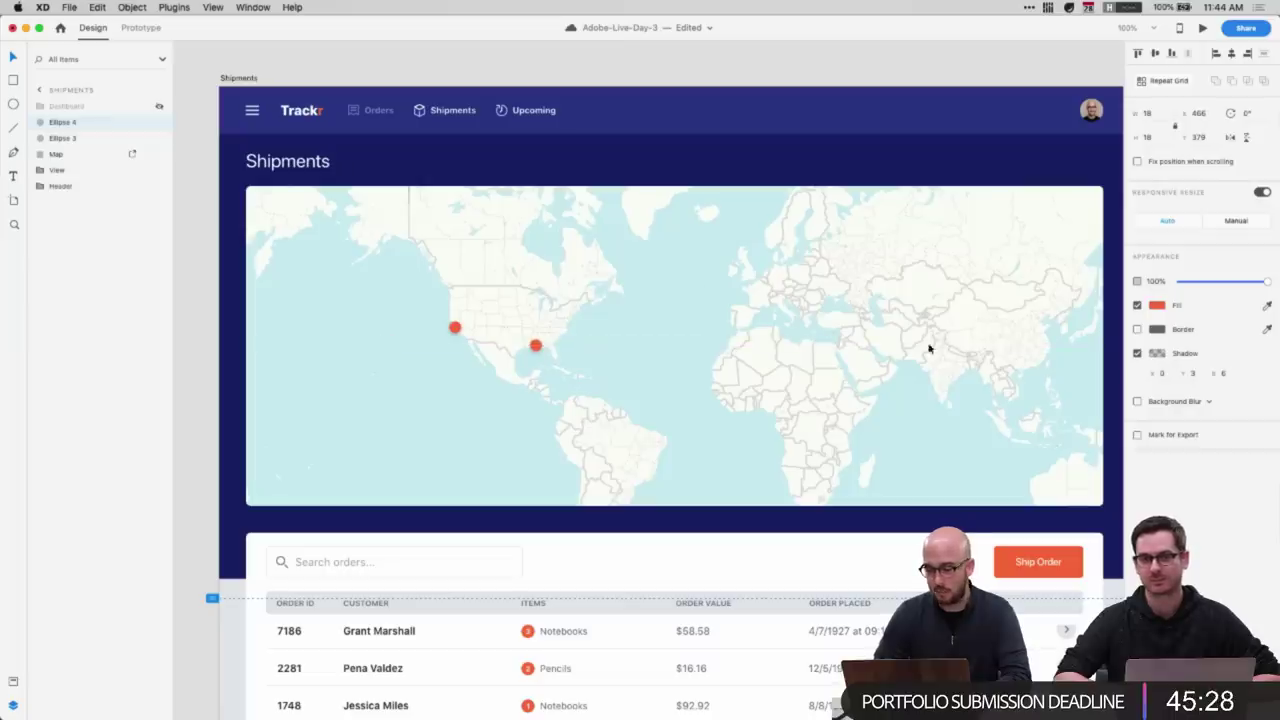
# - Shrink the second orange map marker to 10 by 10 and nudge it into place on the US Gulf Coast
pyautogui.press('Down')
pyautogui.press('Down')
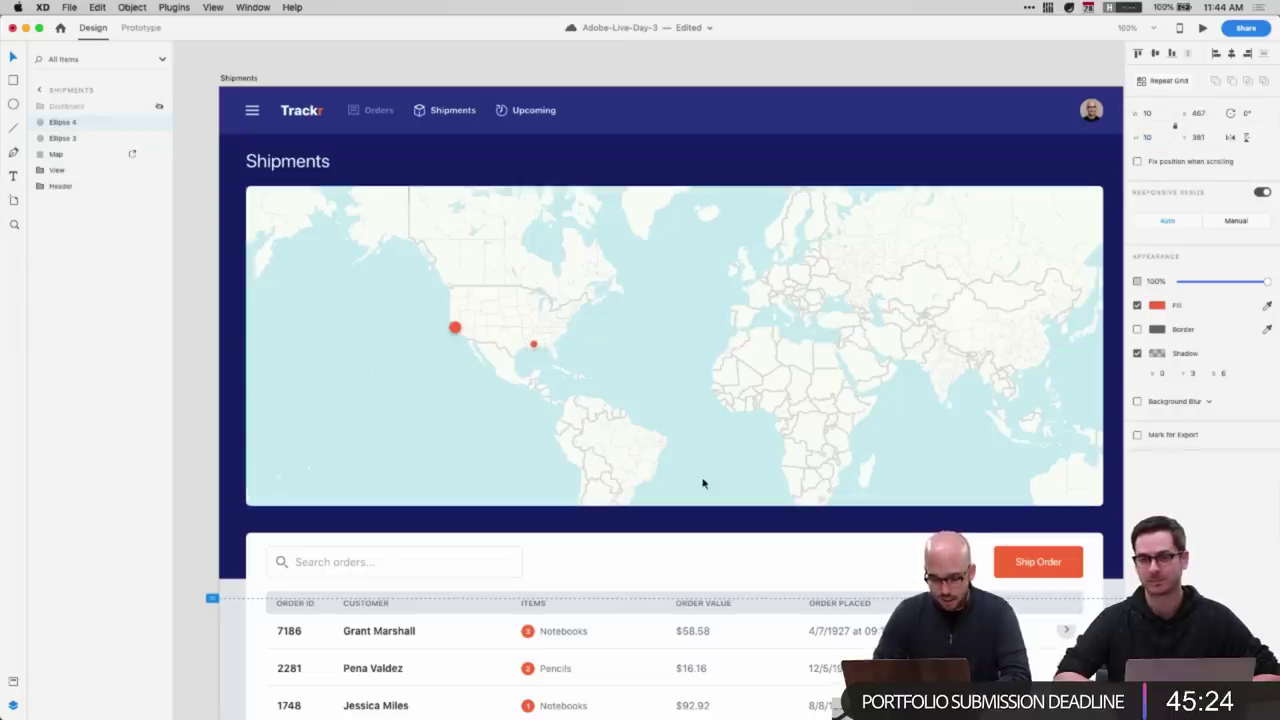
# - Look over the Shipments artboard, examining the order table's rows and items against the map above it
pyautogui.scroll(-5, 702, 483)
pyautogui.scroll(-2, 572, 540)
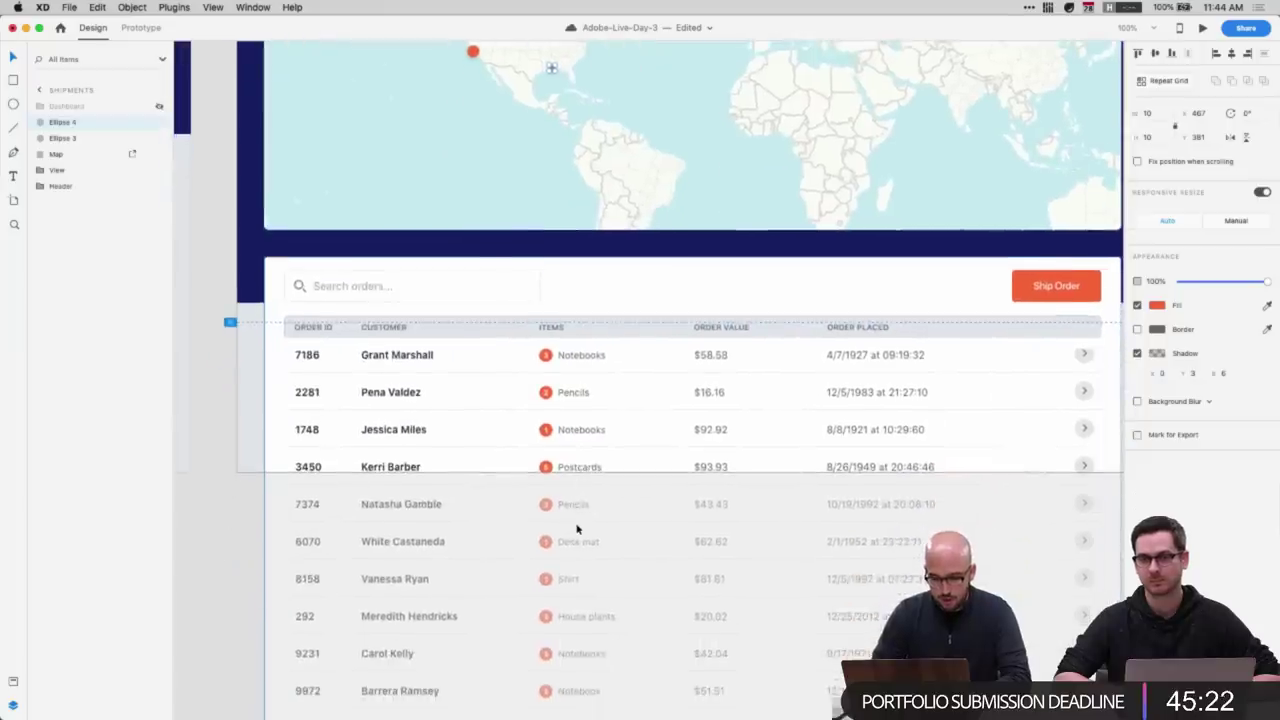
pyautogui.scroll(-3, 576, 528)
pyautogui.scroll(-3, 580, 528)
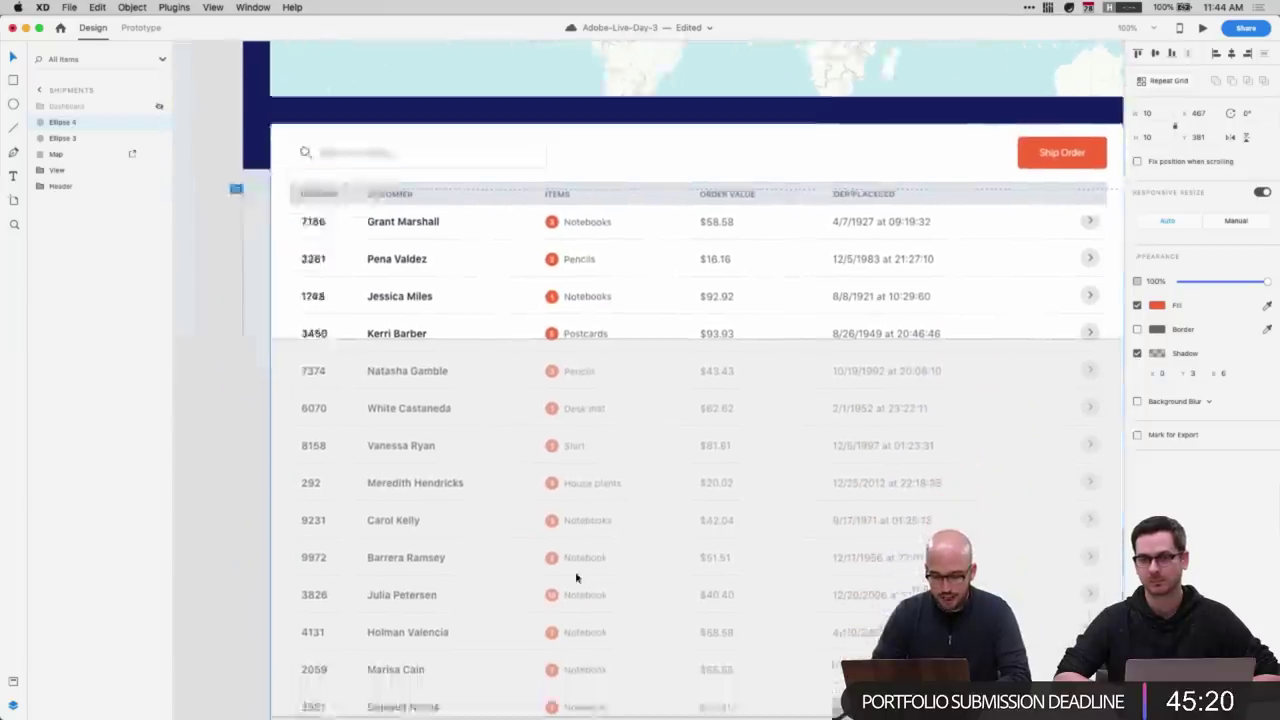
pyautogui.scroll(6, 576, 574)
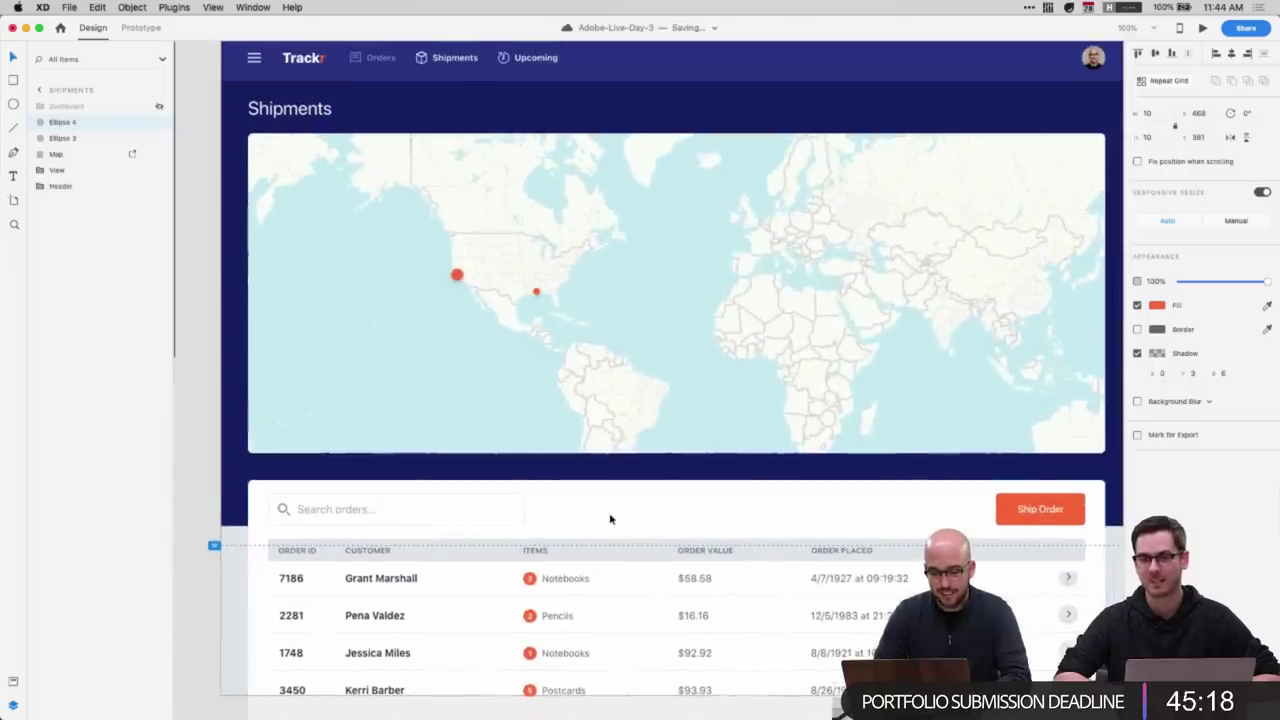
pyautogui.scroll(-4, 660, 631)
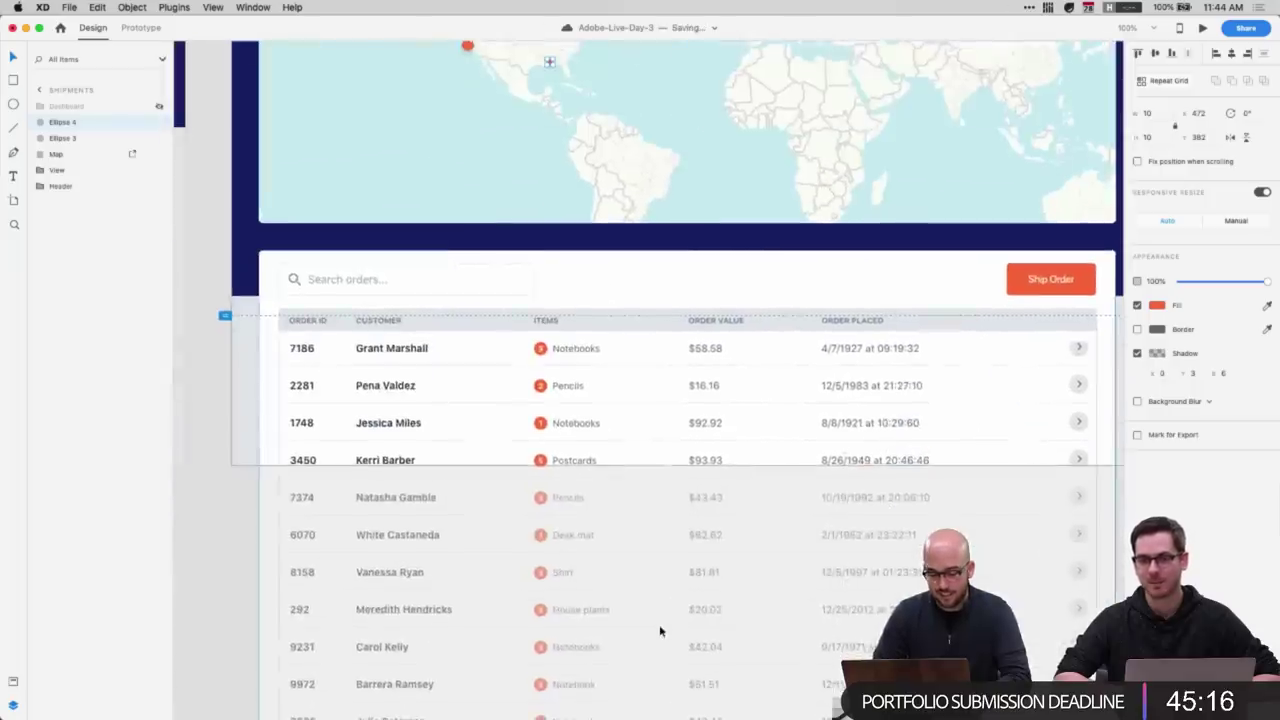
pyautogui.doubleClick(561, 524)
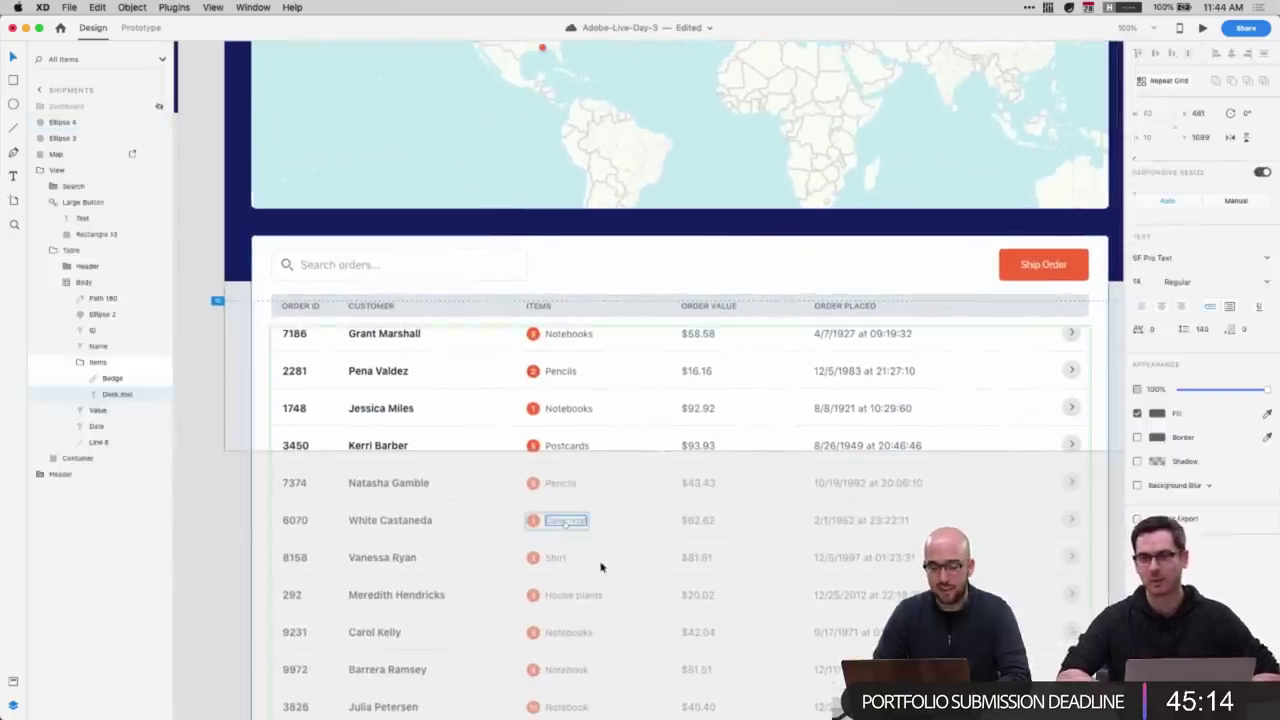
pyautogui.scroll(5, 560, 565)
pyautogui.scroll(-2, 566, 620)
pyautogui.scroll(4, 566, 636)
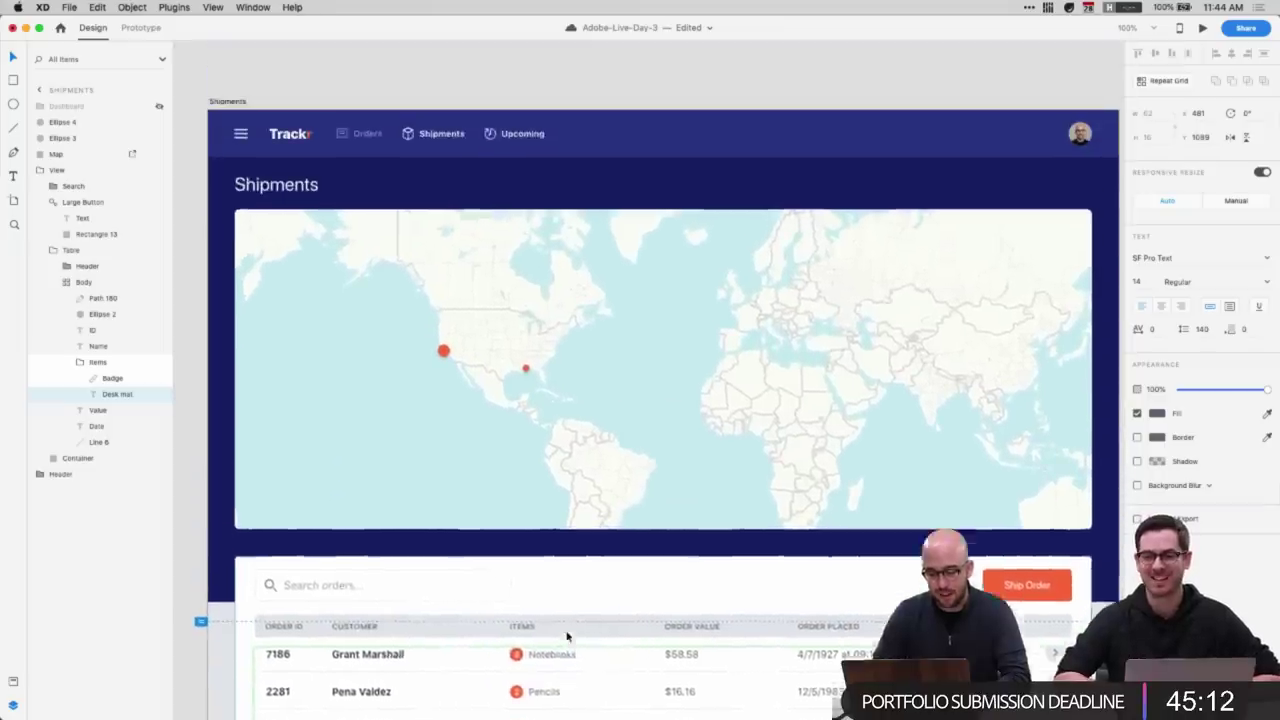
# - Fill the small Gulf Coast marker with the Purple Secondary asset color
pyautogui.click(525, 402)
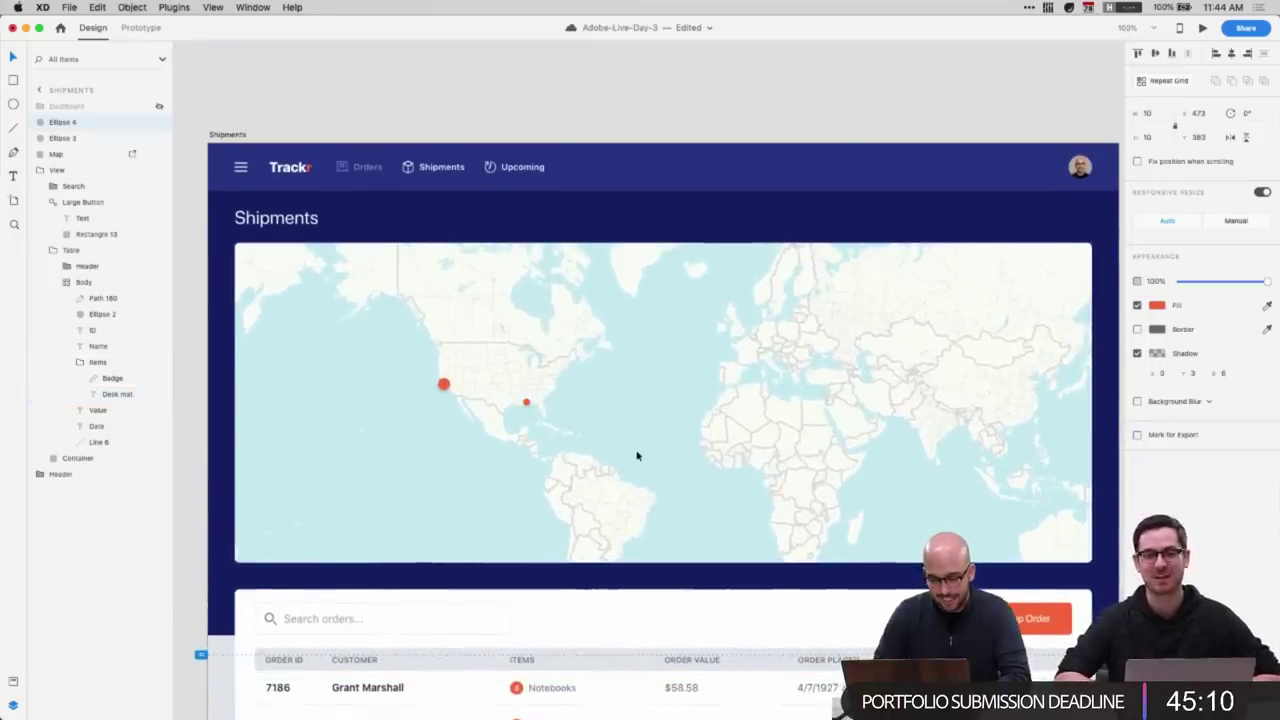
pyautogui.hscroll(-5, 440, 477)
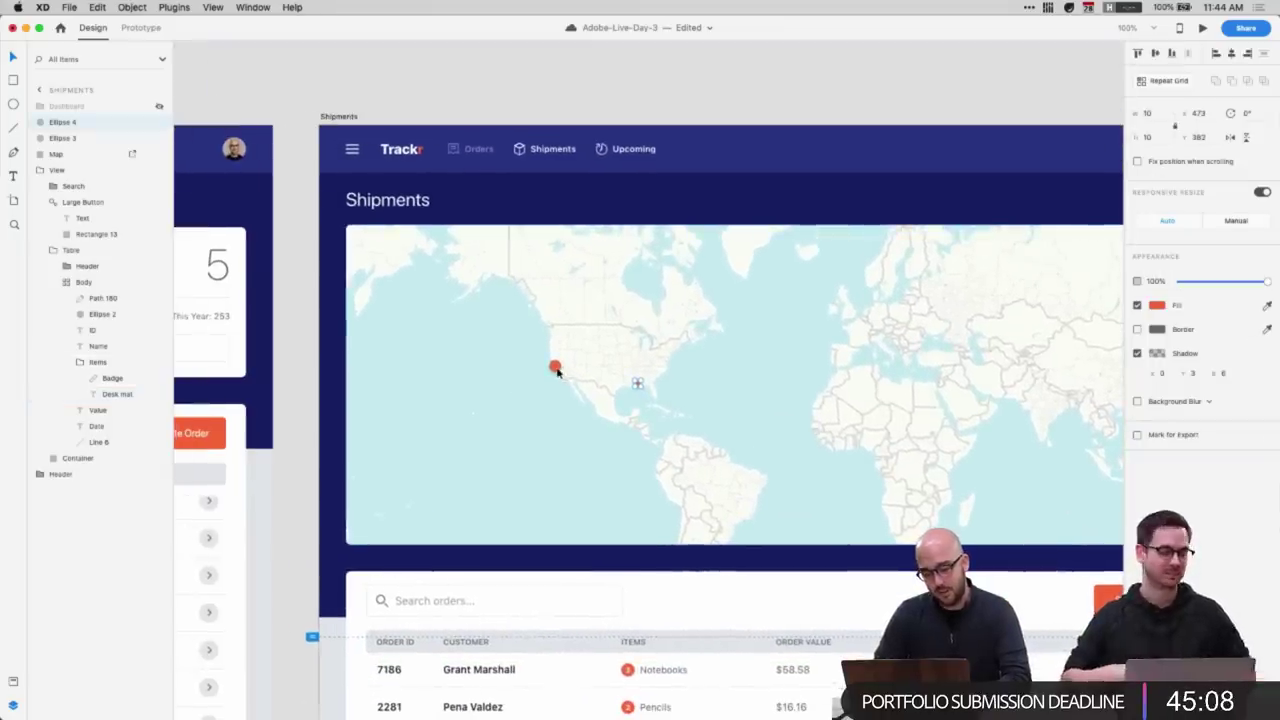
pyautogui.click(555, 366)
pyautogui.hscroll(4, 543, 440)
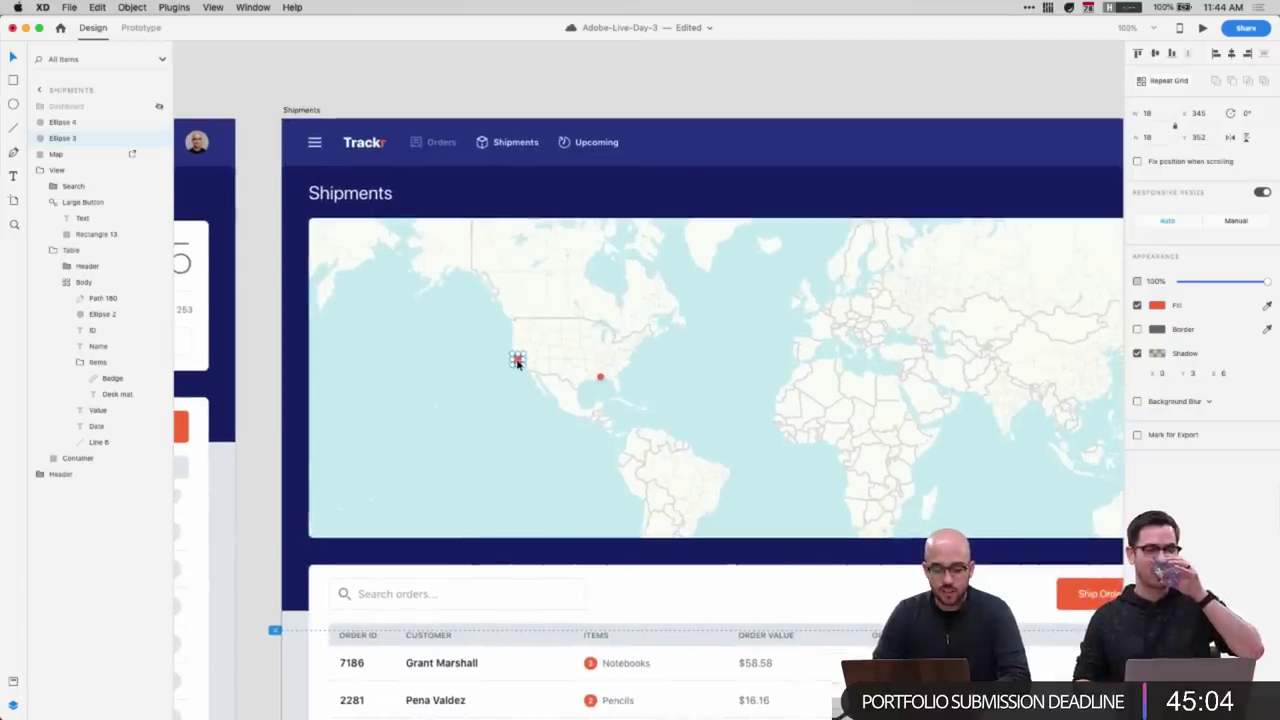
pyautogui.scroll(5, 516, 358)
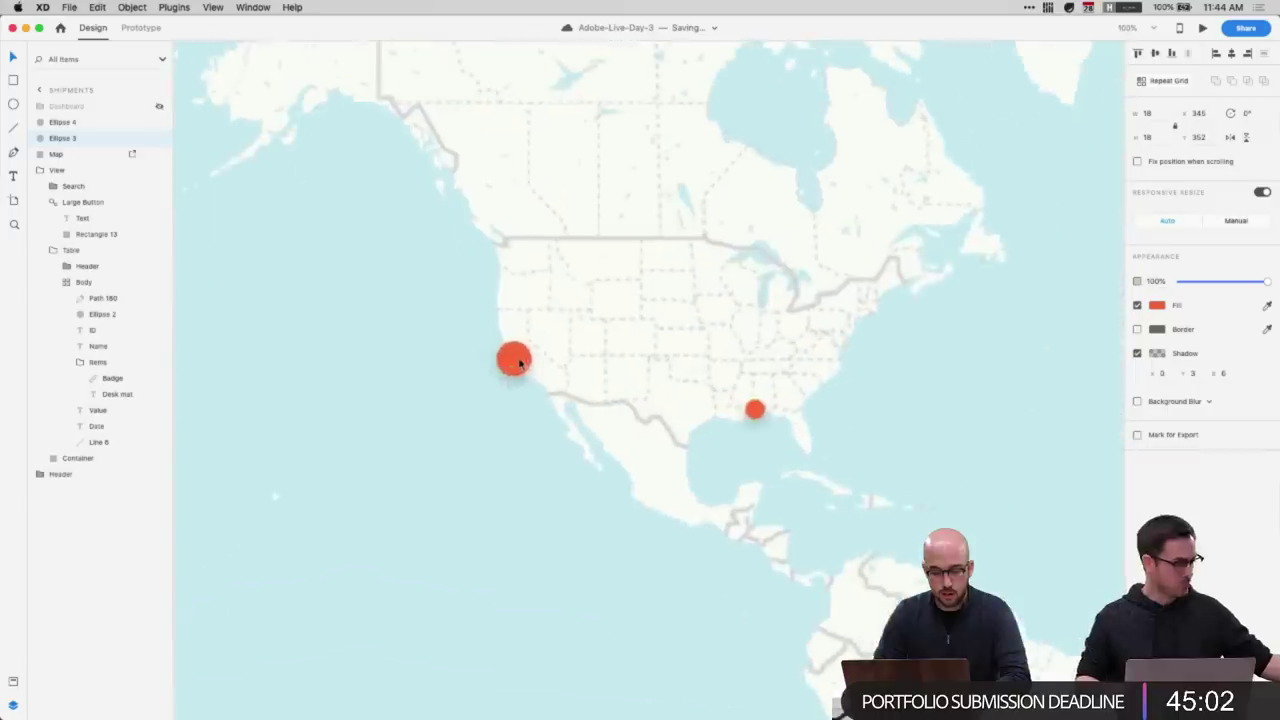
pyautogui.click(755, 409)
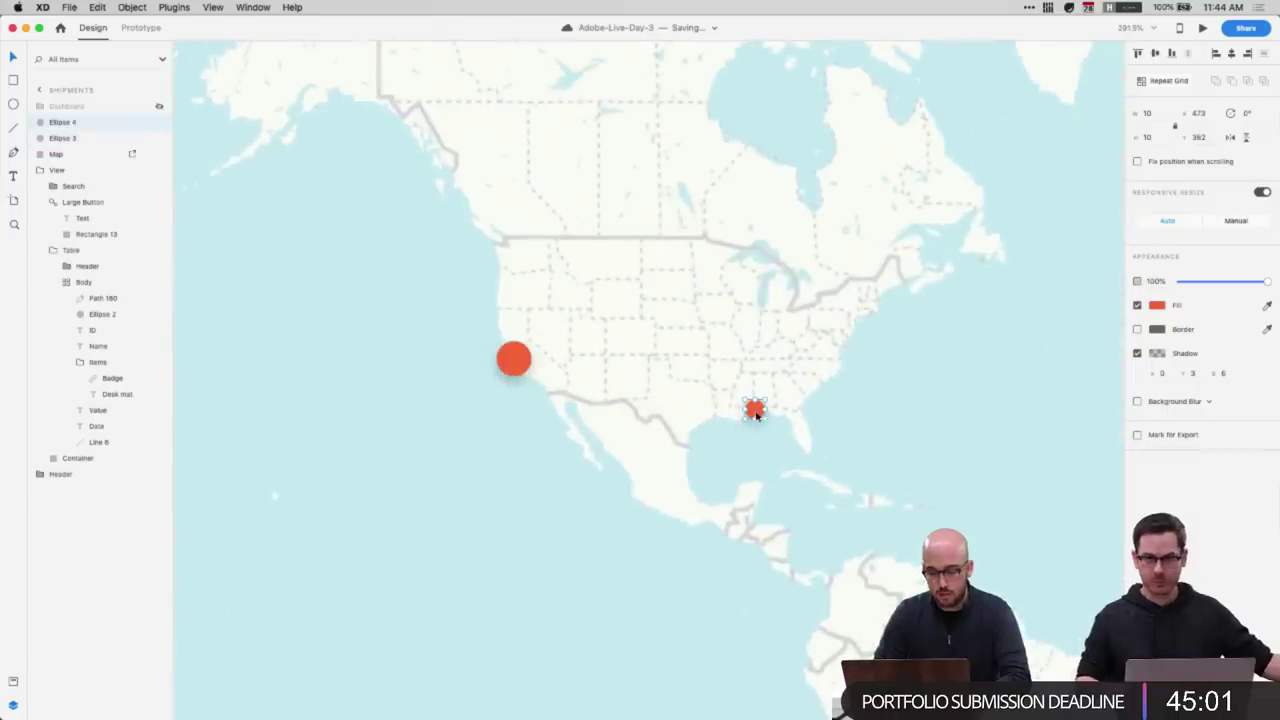
pyautogui.click(40, 170)
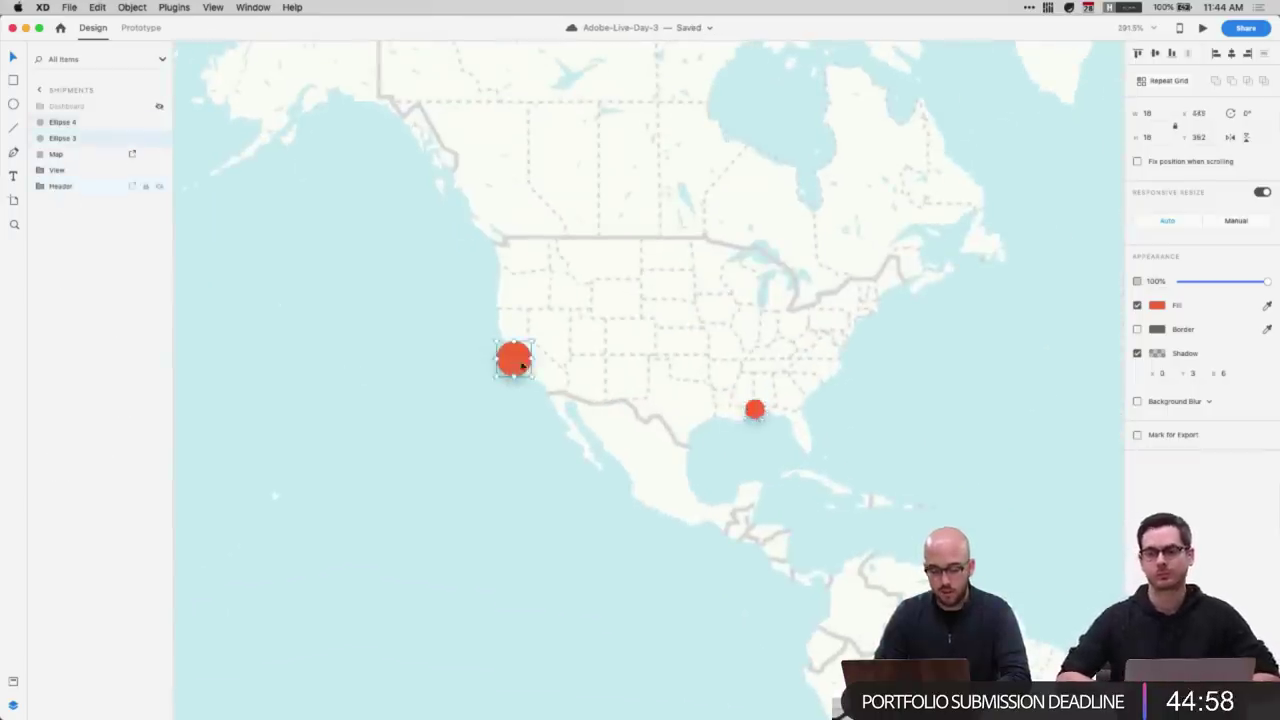
pyautogui.click(13, 681)
pyautogui.click(68, 266)
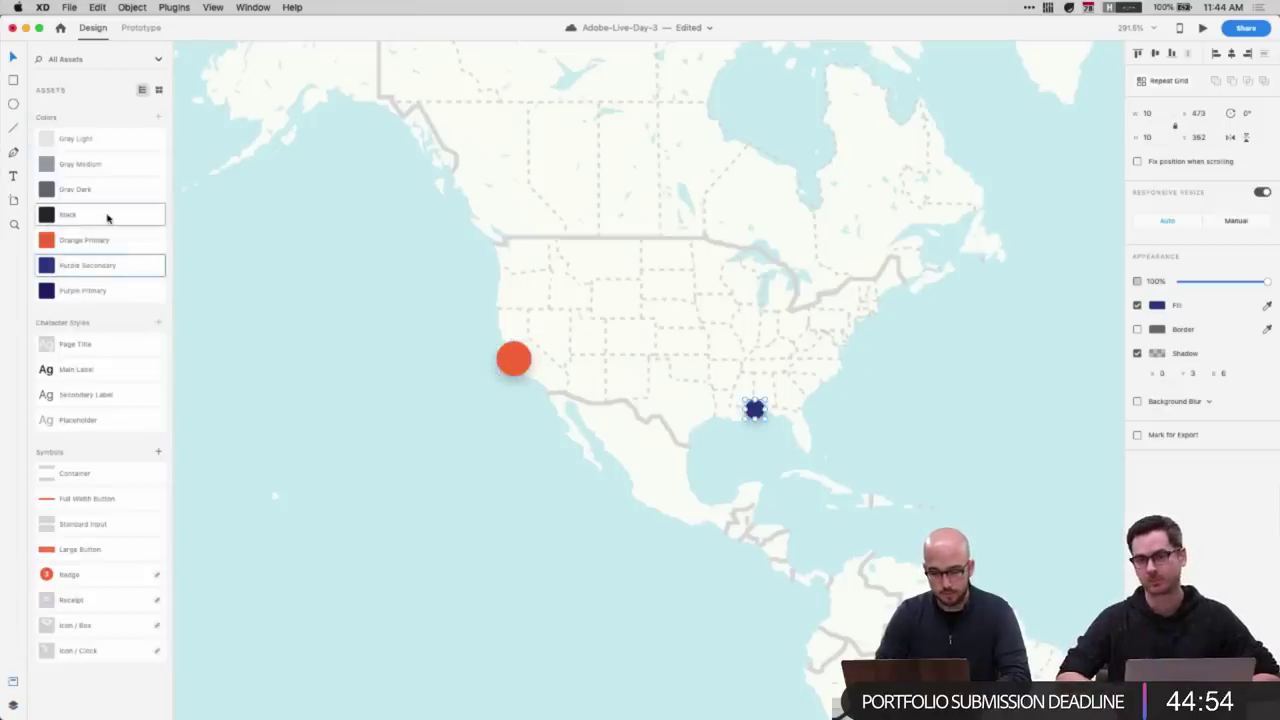
pyautogui.click(386, 509)
pyautogui.press('super+1')
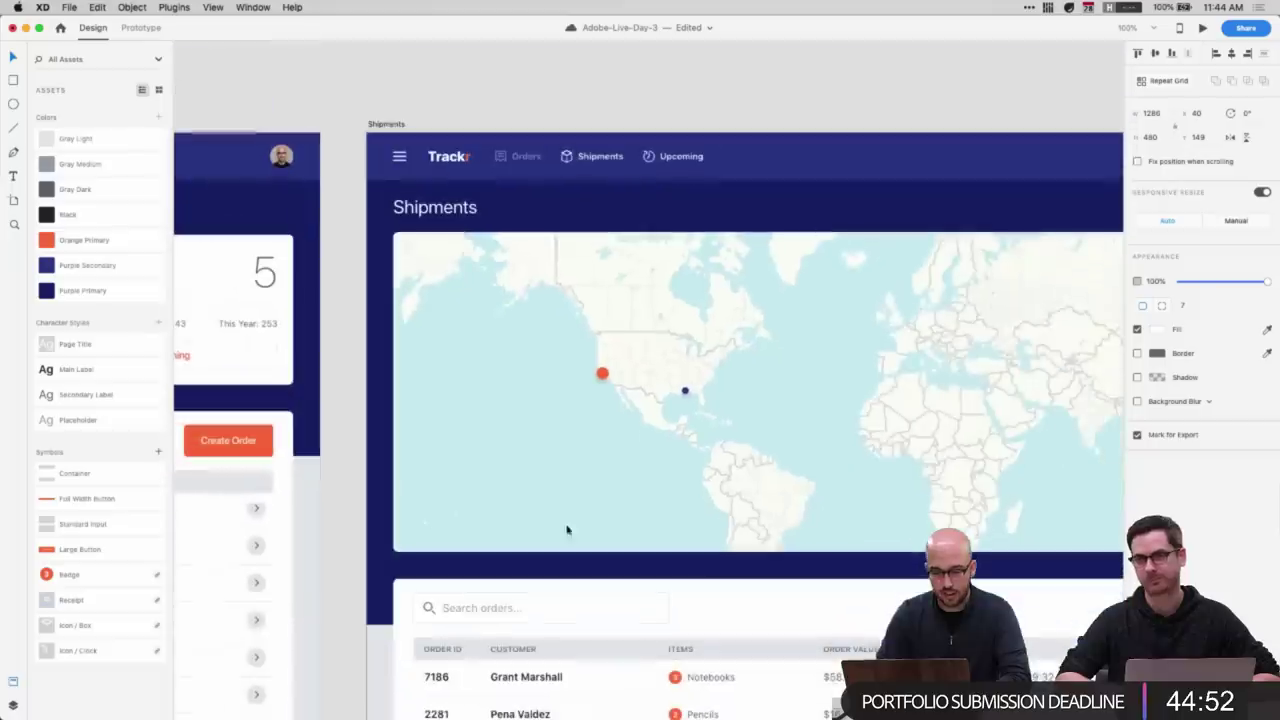
# - Move the Ellipse 4 layer below Ellipse 3 in the Shipments artboard's layer order
pyautogui.click(14, 705)
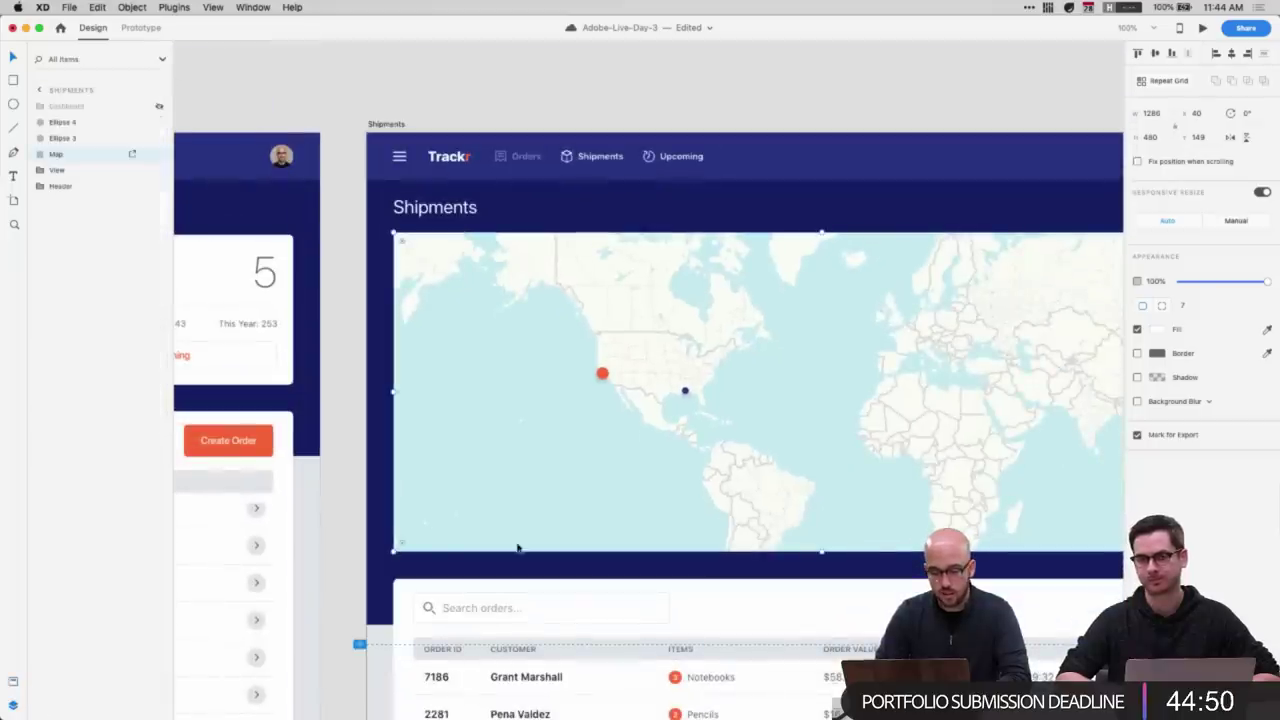
pyautogui.hscroll(1, 388, 514)
pyautogui.click(59, 136)
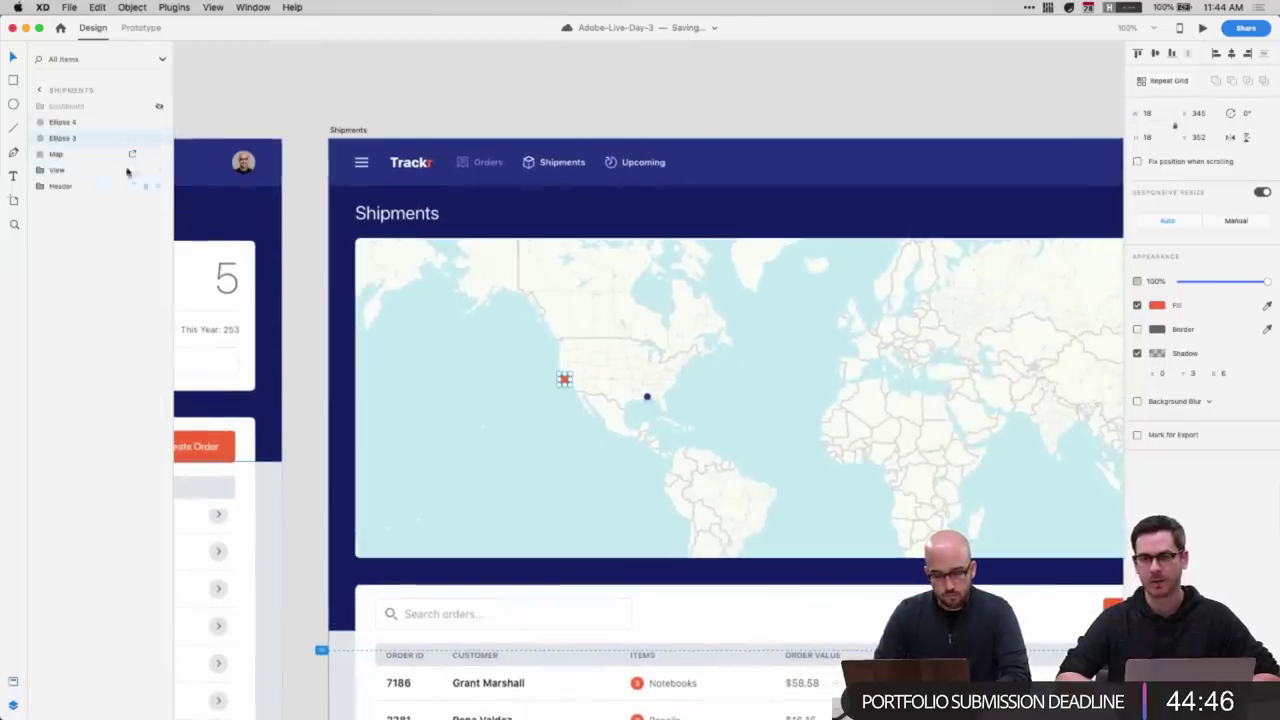
pyautogui.moveTo(64, 123); pyautogui.dragTo(63, 145)
# - Rename the purple marker's layer Mobile and the orange marker's layer San Francisco
pyautogui.doubleClick(62, 139)
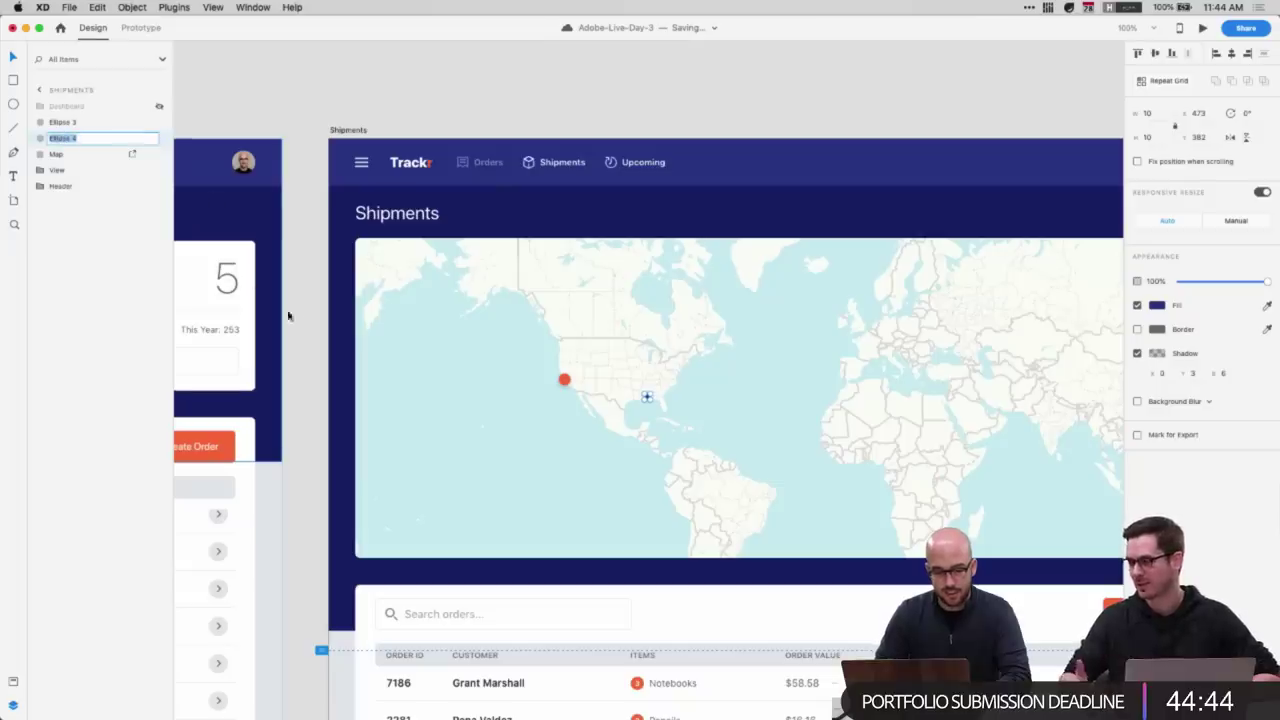
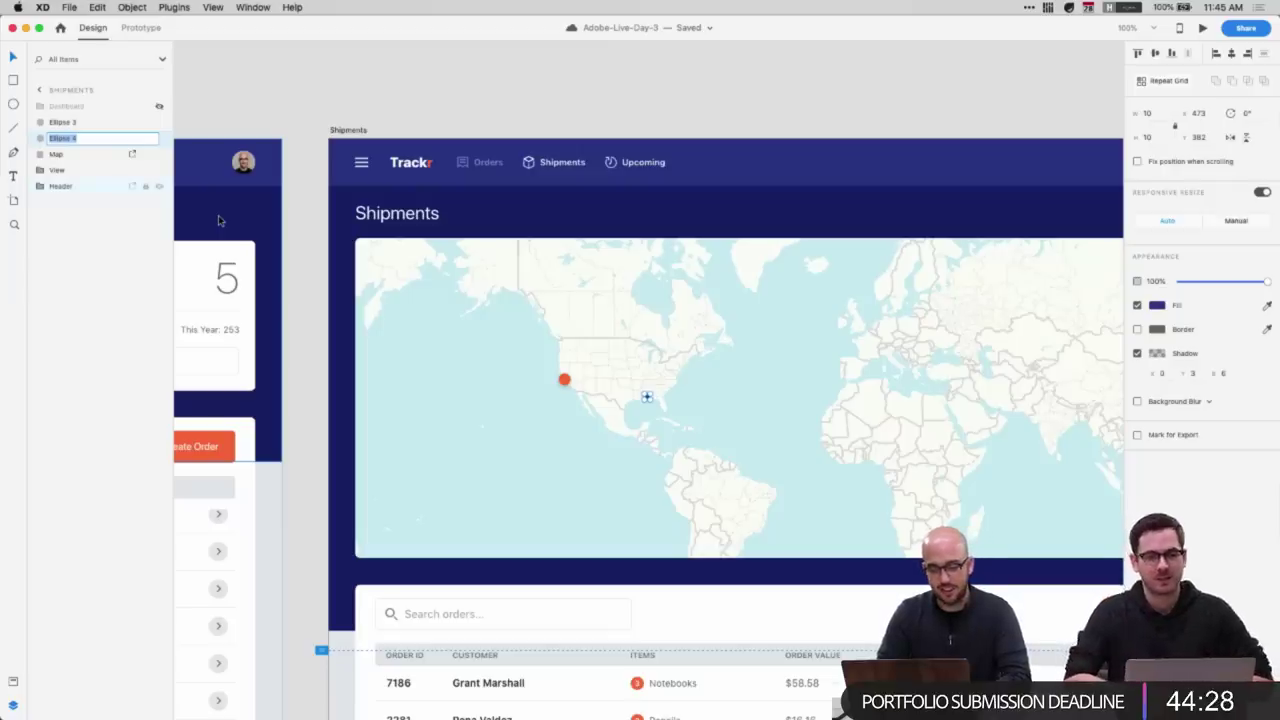
pyautogui.write('Midd')
pyautogui.hotkey('shift', 'Tab')
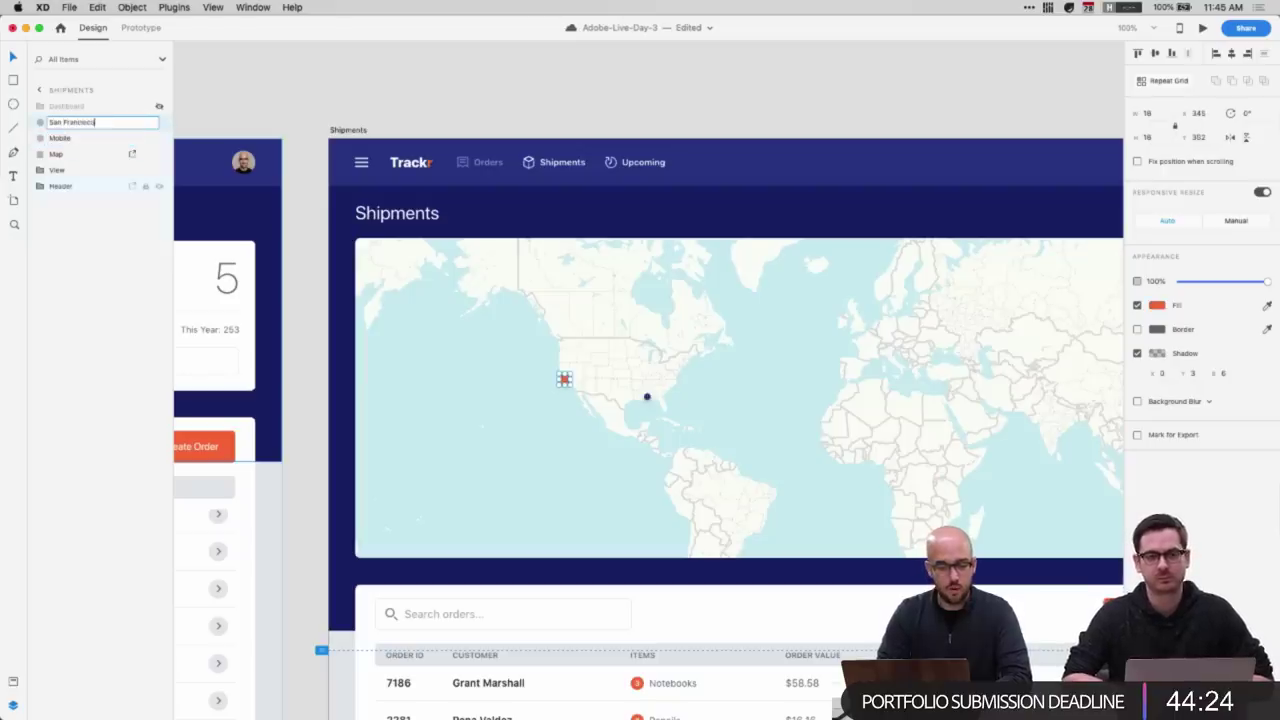
pyautogui.press('Return')
# - Draw an upward-arching path about 124 by 37 from San Francisco to Mobile with the Pen tool, and place its layer directly above Map
pyautogui.click(474, 428)
pyautogui.press('super+2')
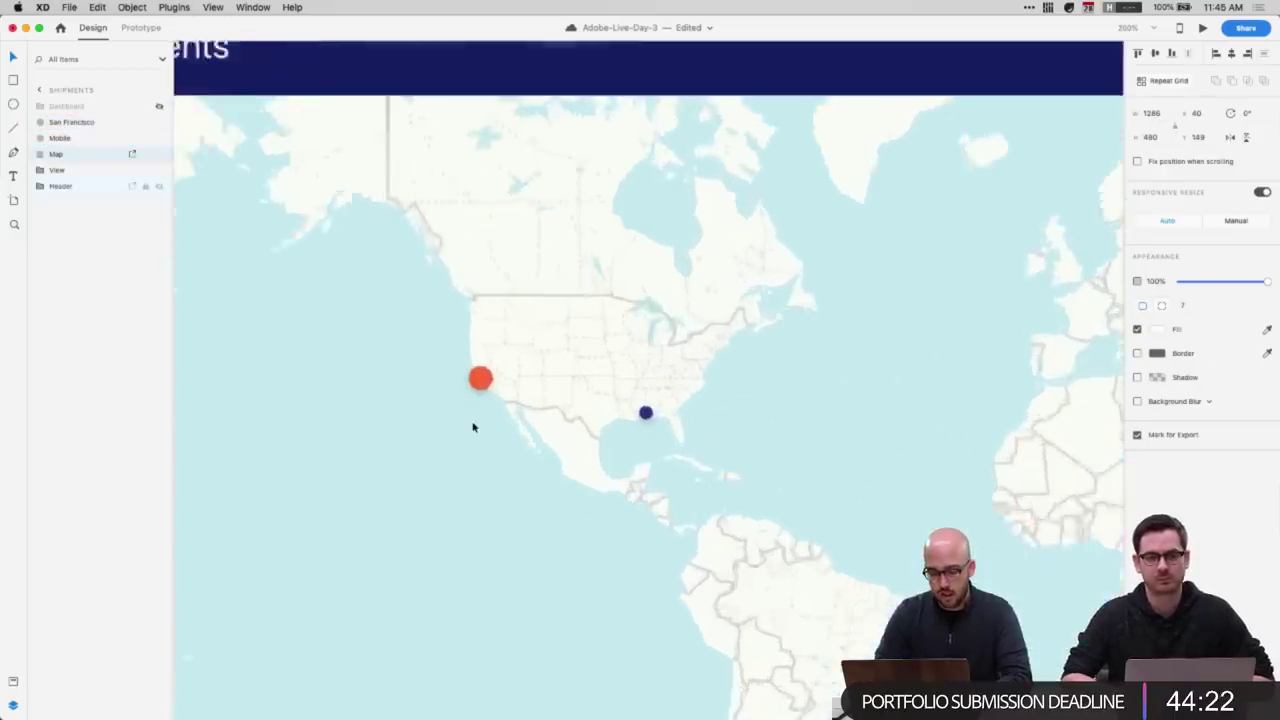
pyautogui.press('super+equal')
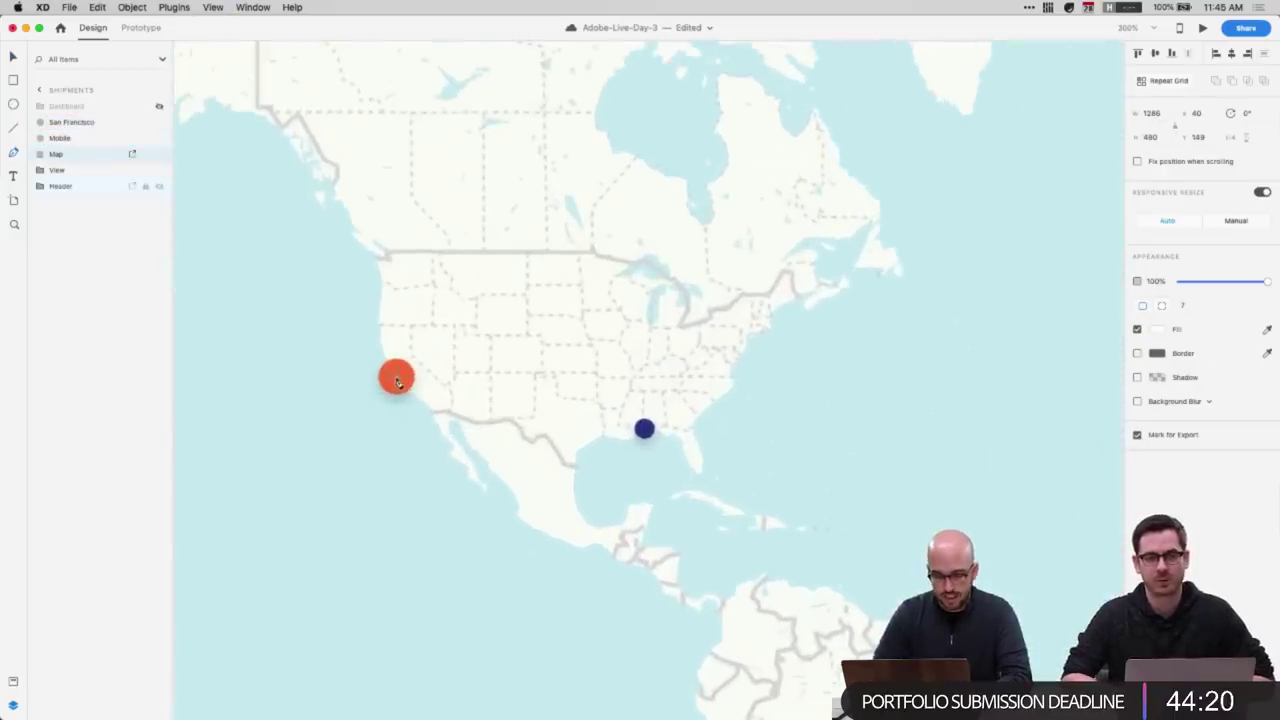
pyautogui.moveTo(397, 378); pyautogui.dragTo(467, 343)
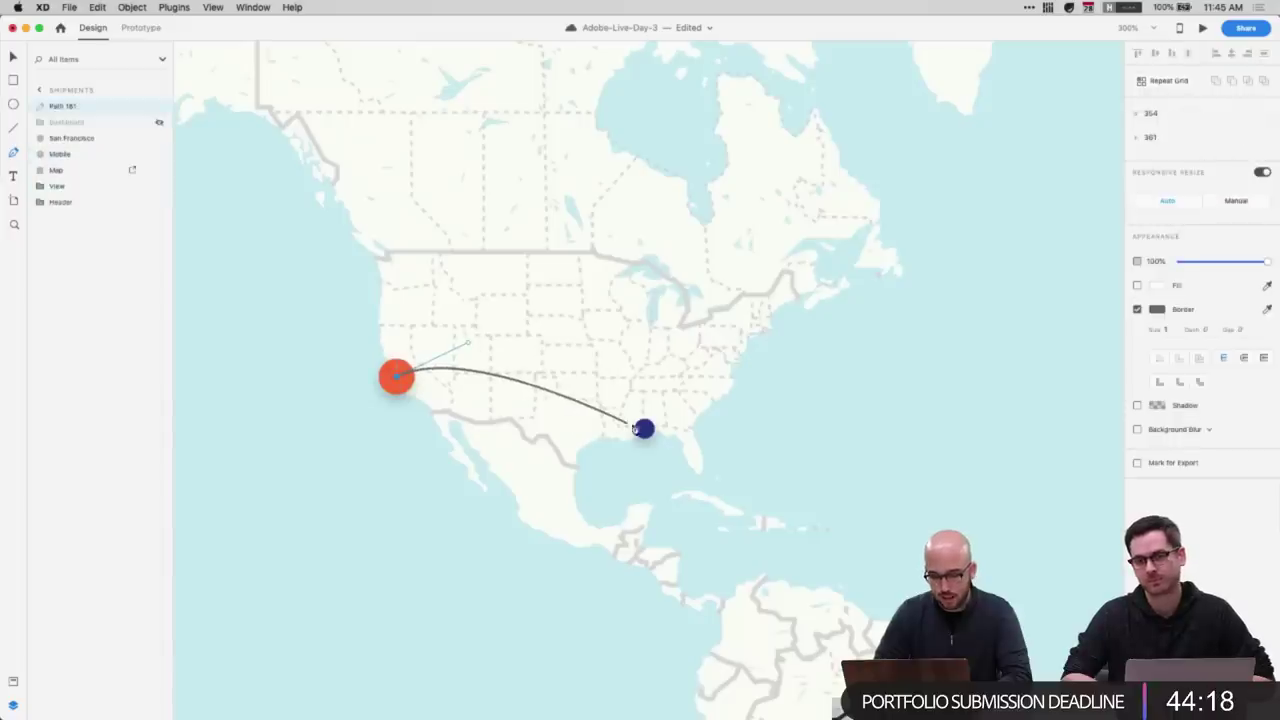
pyautogui.moveTo(645, 429); pyautogui.dragTo(695, 518)
pyautogui.press('Escape')
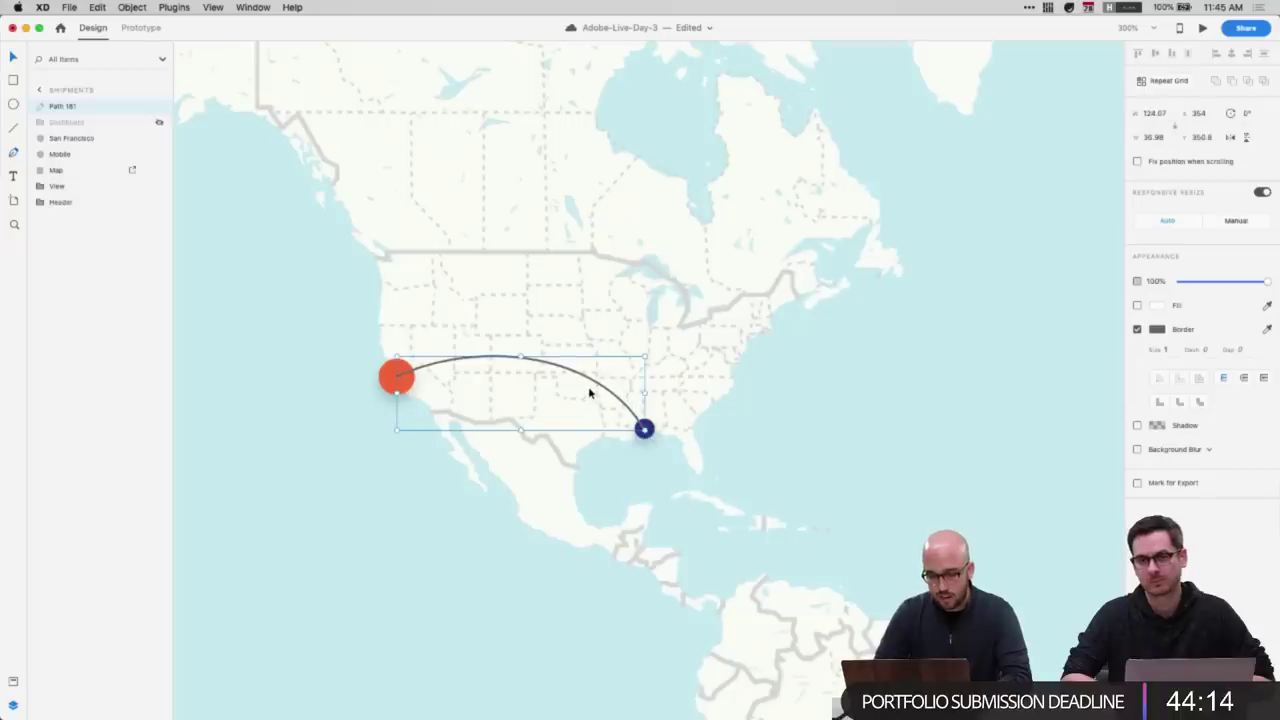
pyautogui.press('Down')
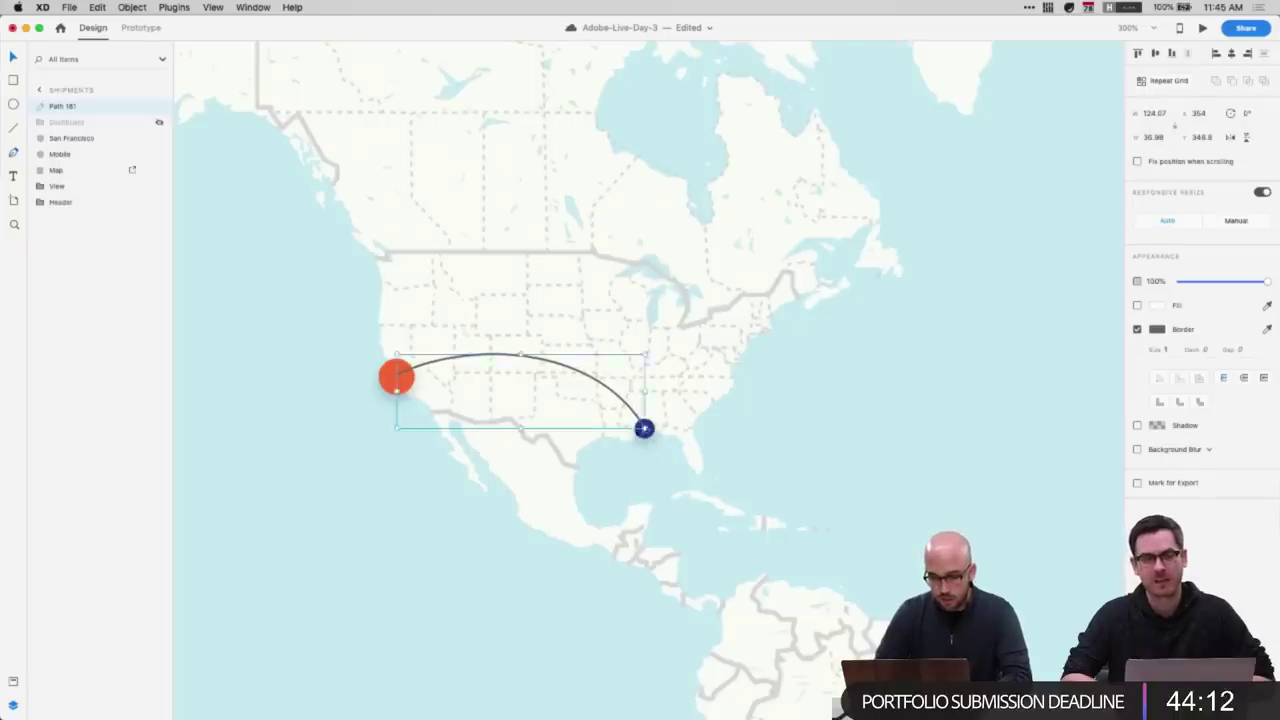
pyautogui.moveTo(55, 186); pyautogui.dragTo(60, 163)
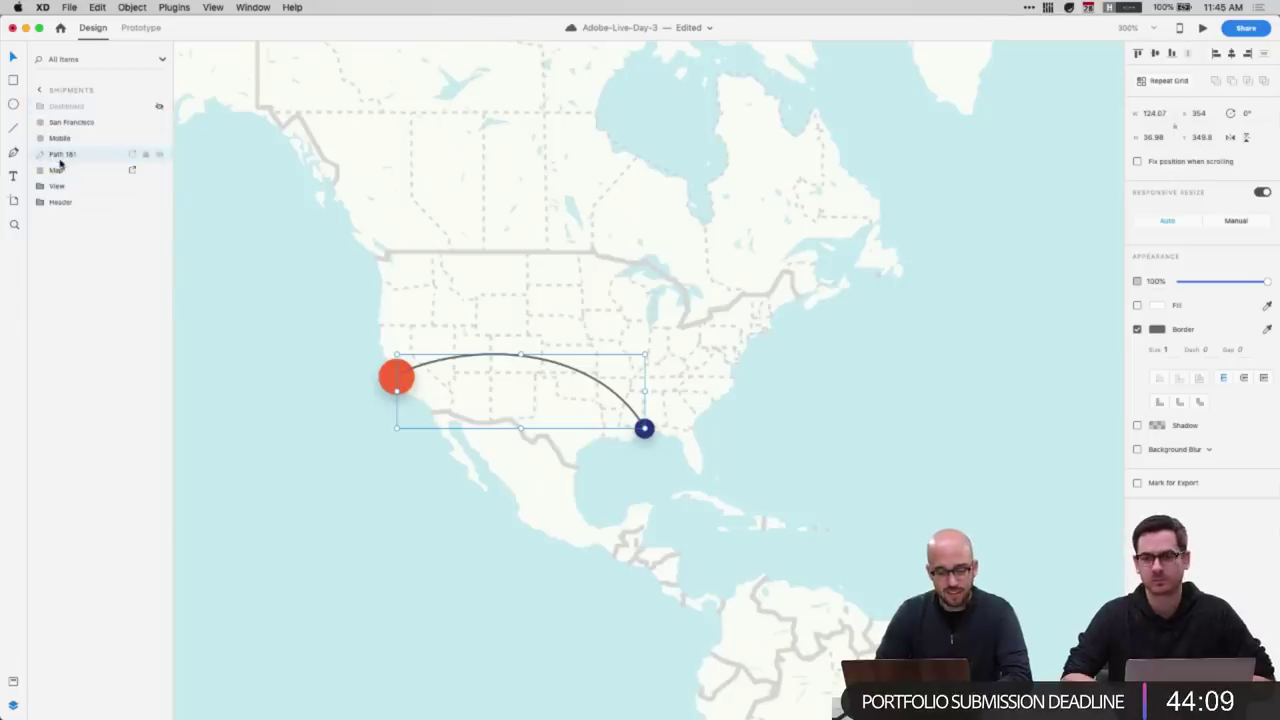
# - Try to color the curved path's border with the Purple Secondary asset color
pyautogui.click(1155, 330)
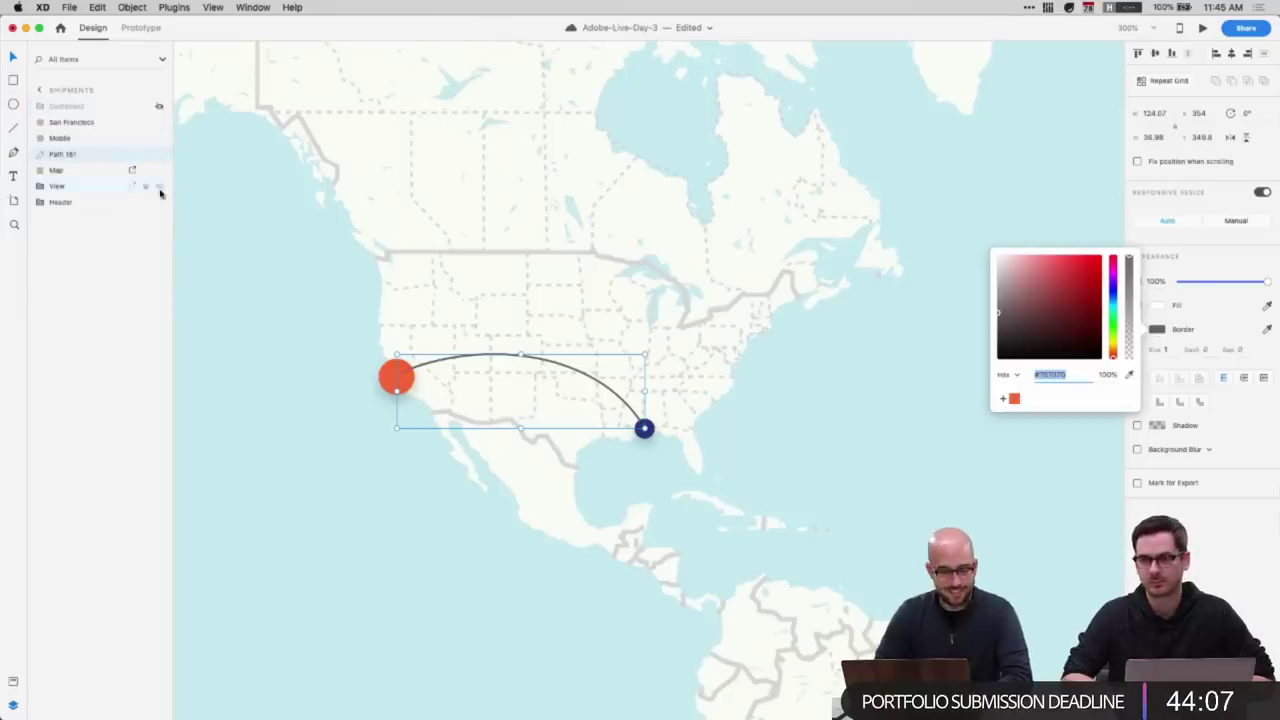
pyautogui.click(1158, 330)
pyautogui.click(12, 683)
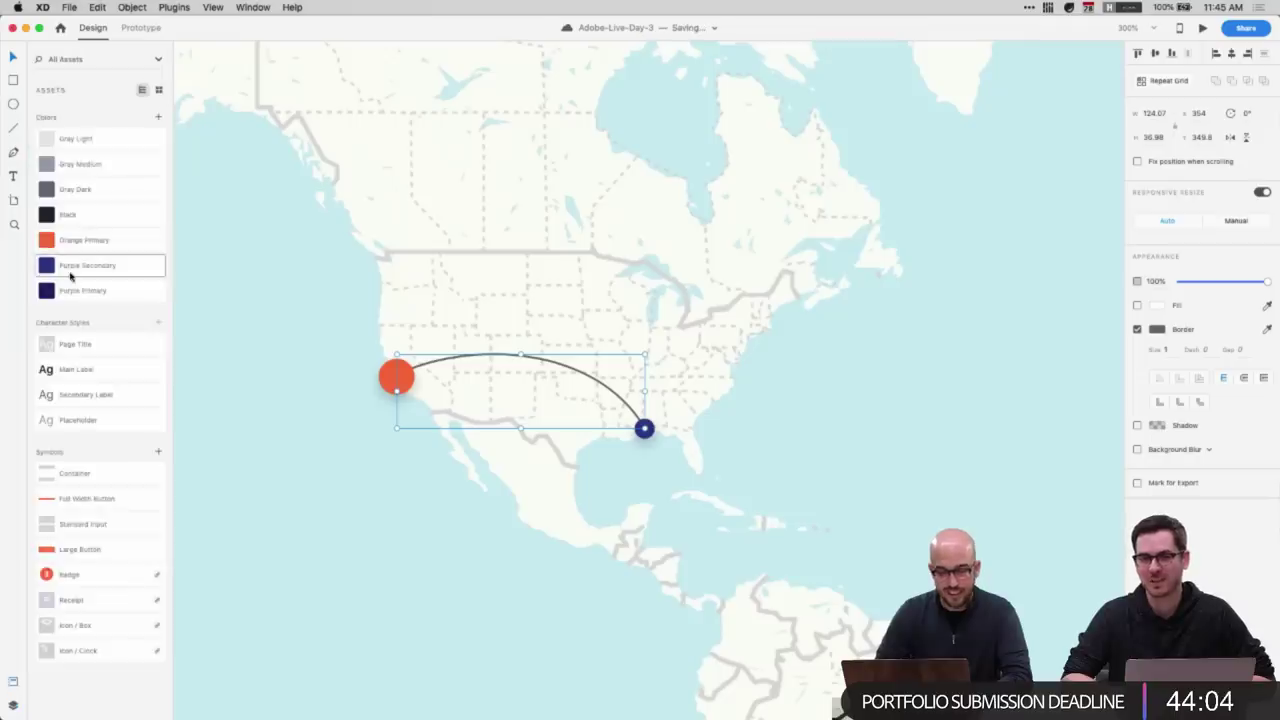
pyautogui.click(1155, 330)
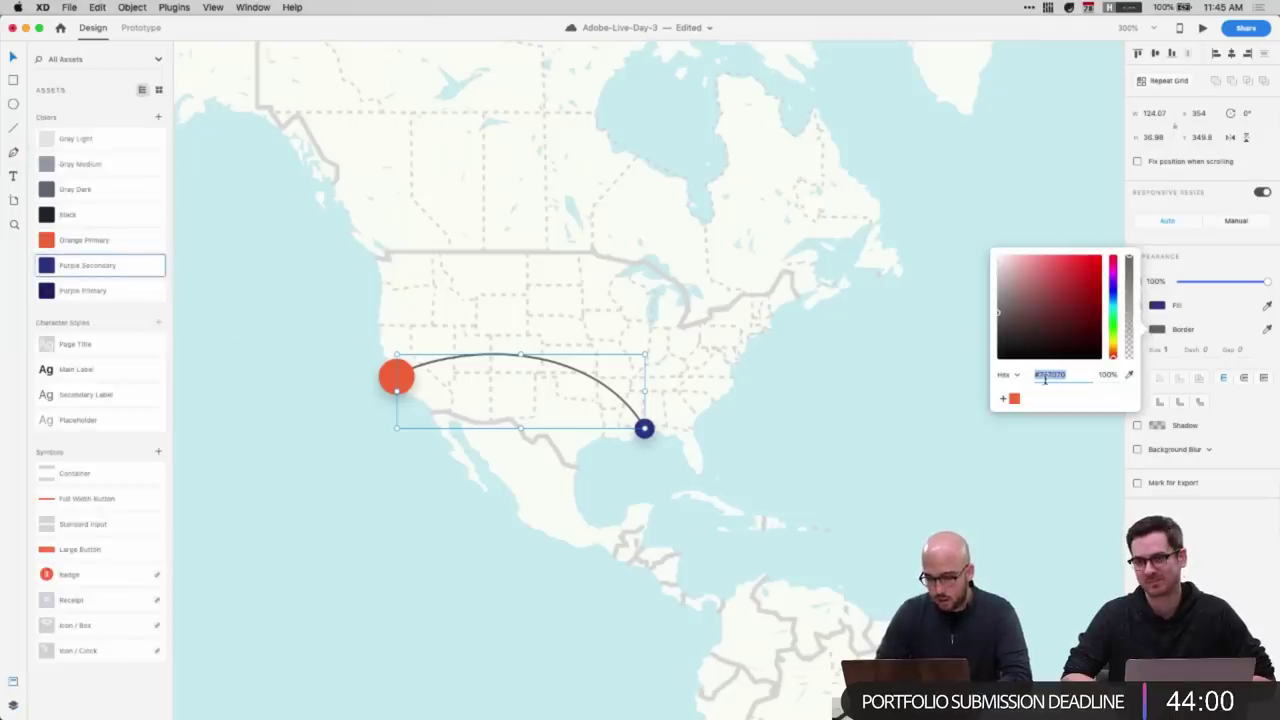
# - Save the Mobile marker's fill #2D3A8C as a color swatch and apply it to the curved path's border
pyautogui.click(644, 429)
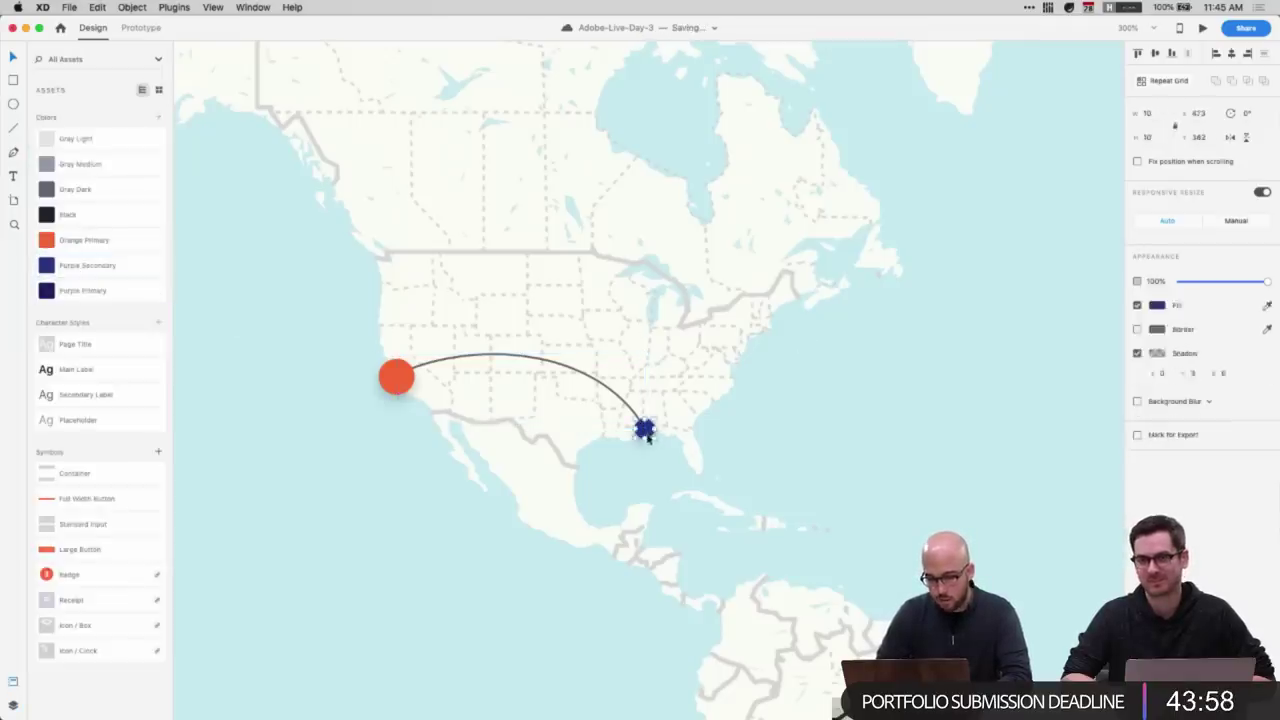
pyautogui.click(1155, 308)
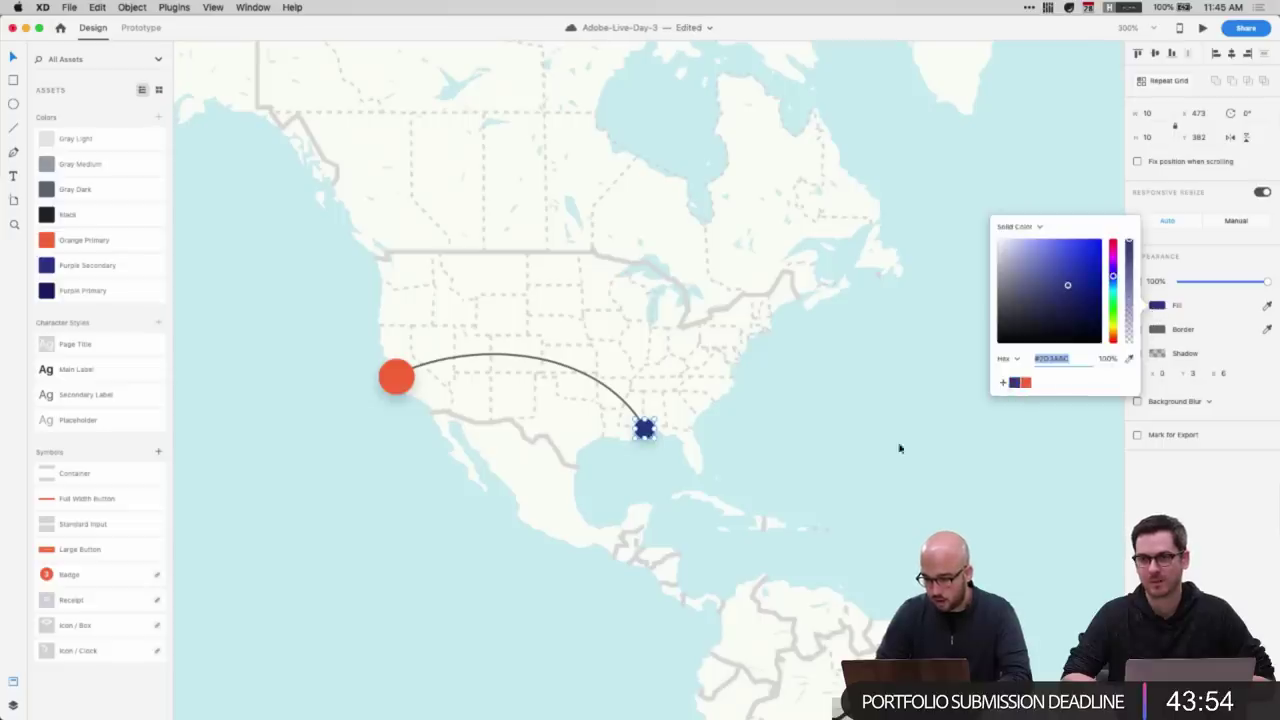
pyautogui.click(742, 452)
pyautogui.click(620, 400)
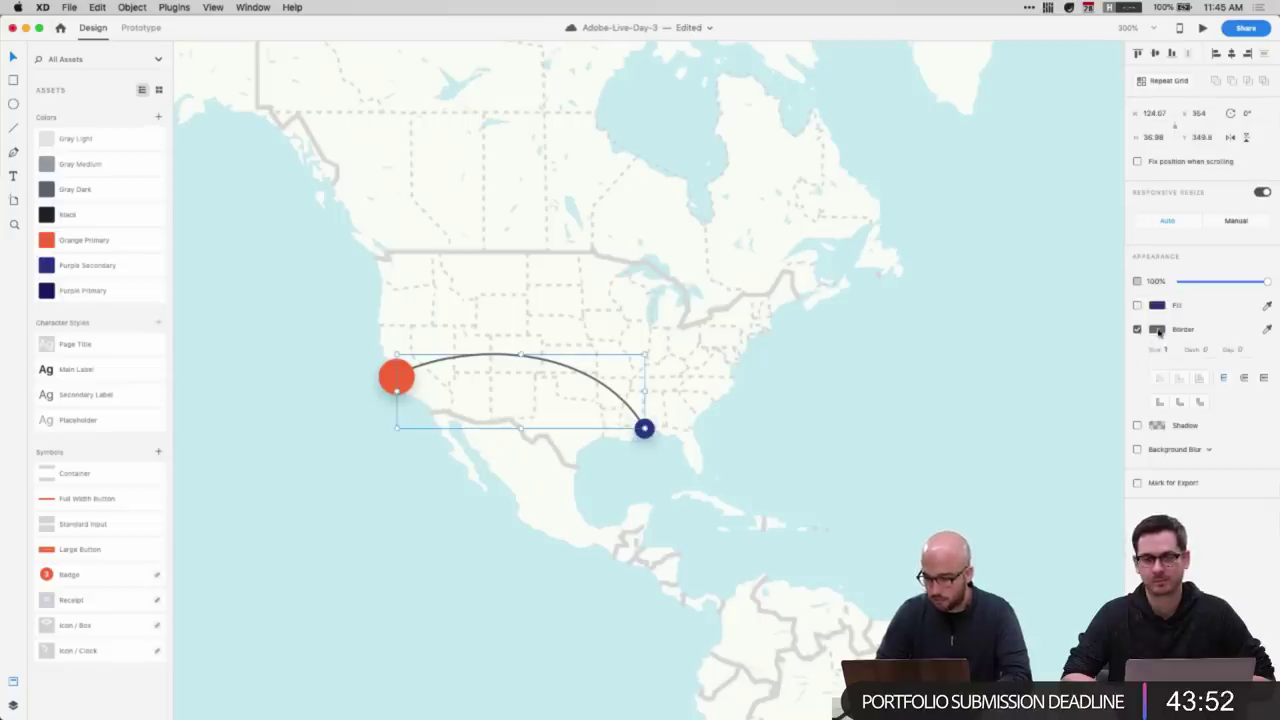
pyautogui.click(1157, 330)
pyautogui.click(1013, 401)
pyautogui.click(823, 477)
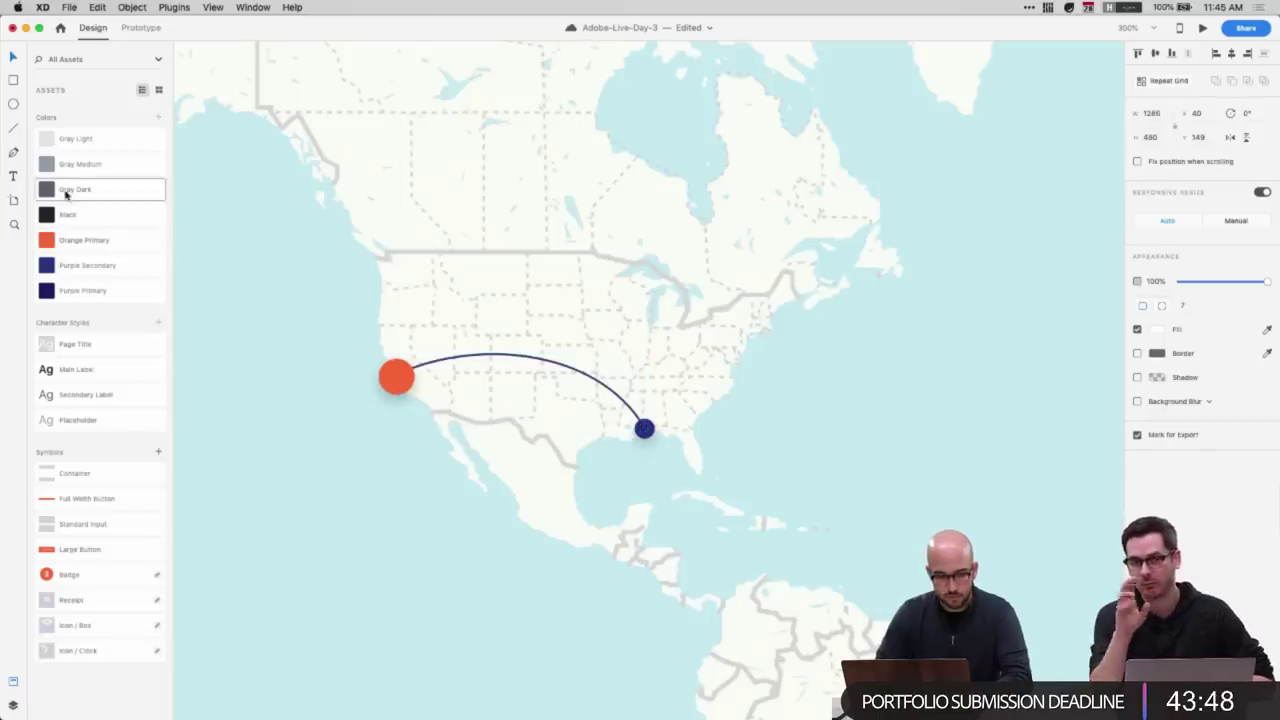
pyautogui.rightClick(101, 266)
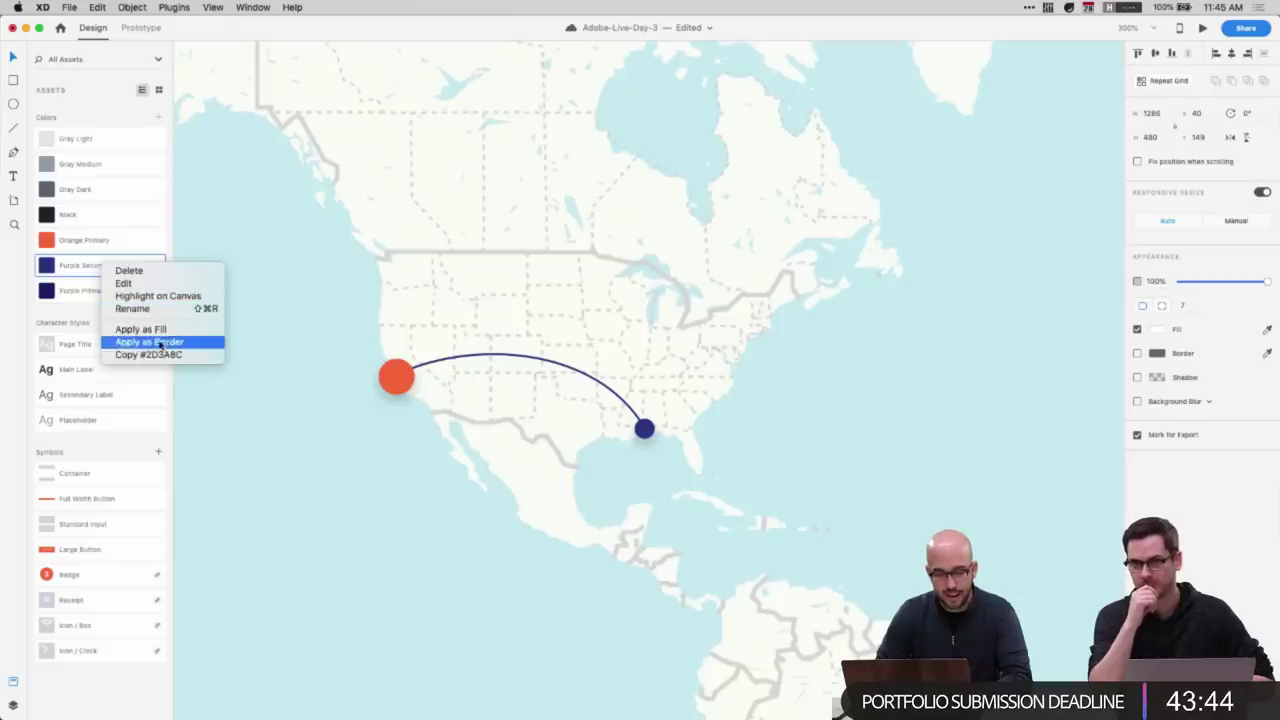
pyautogui.click(259, 452)
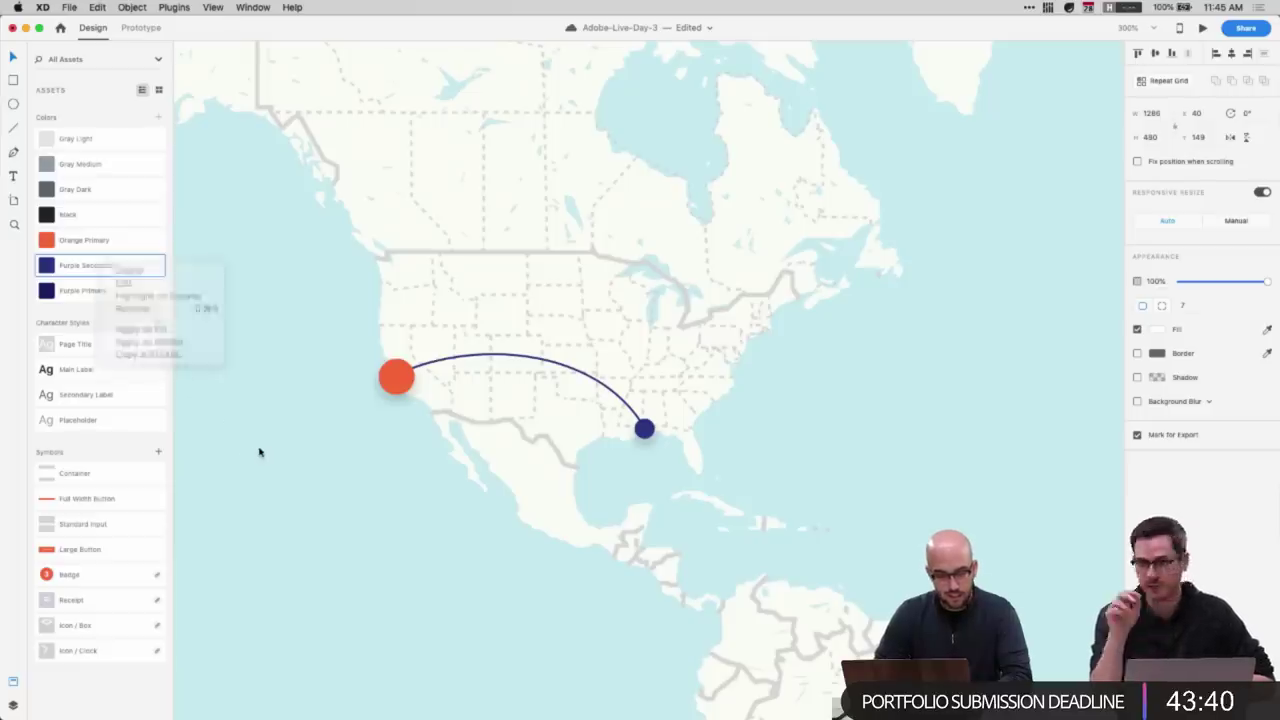
# - Apply the Black asset color to the San Francisco–Mobile path's border and lower the border color's opacity to about 21%
pyautogui.click(455, 361)
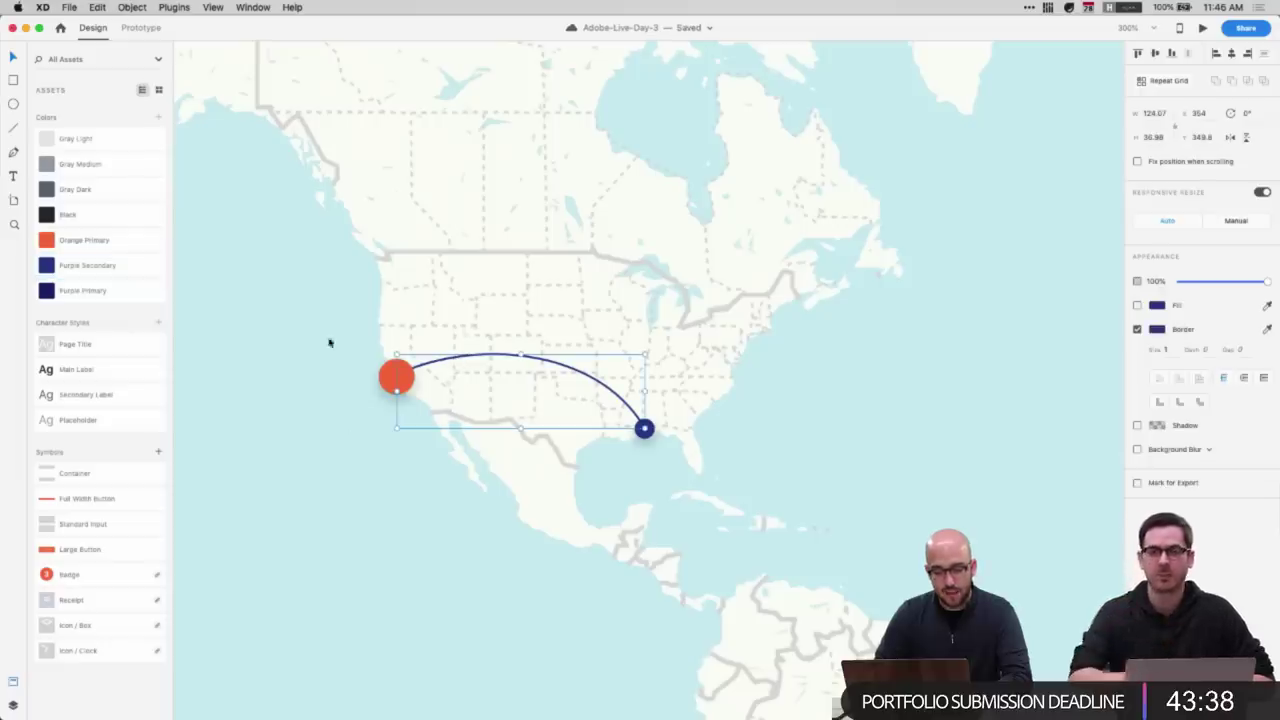
pyautogui.rightClick(89, 194)
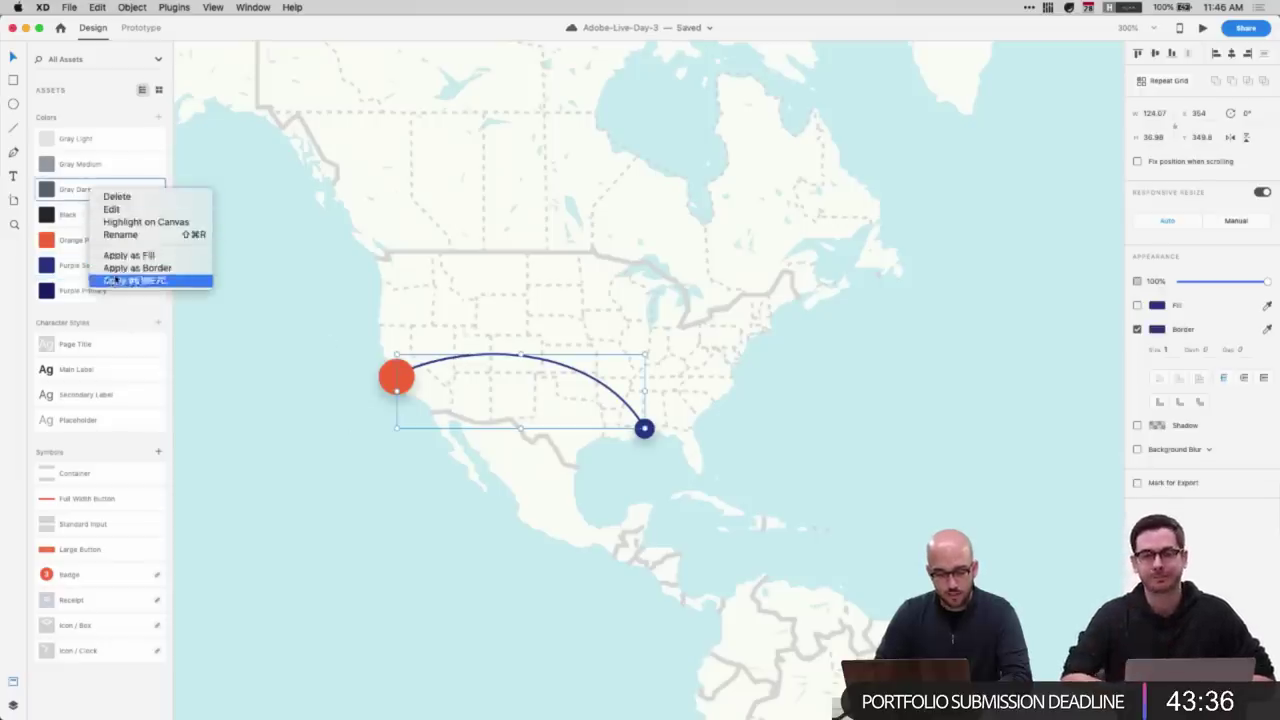
pyautogui.click(62, 216)
pyautogui.rightClick(65, 221)
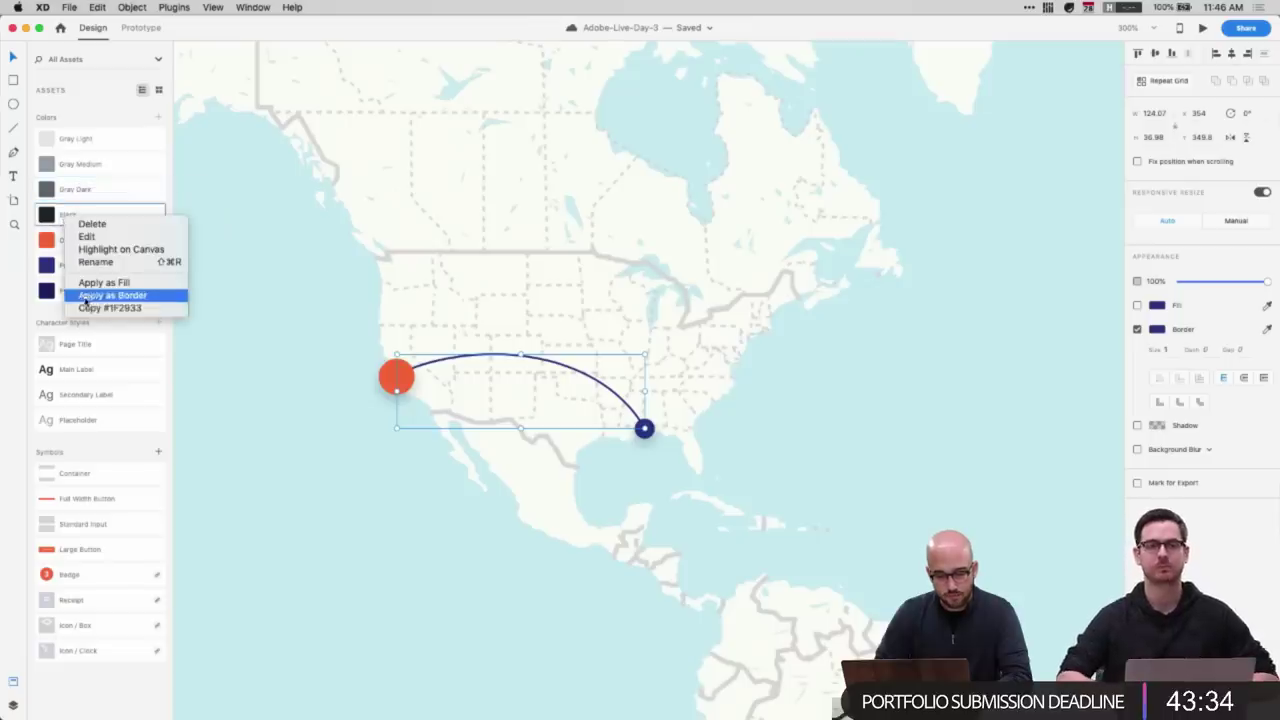
pyautogui.click(88, 296)
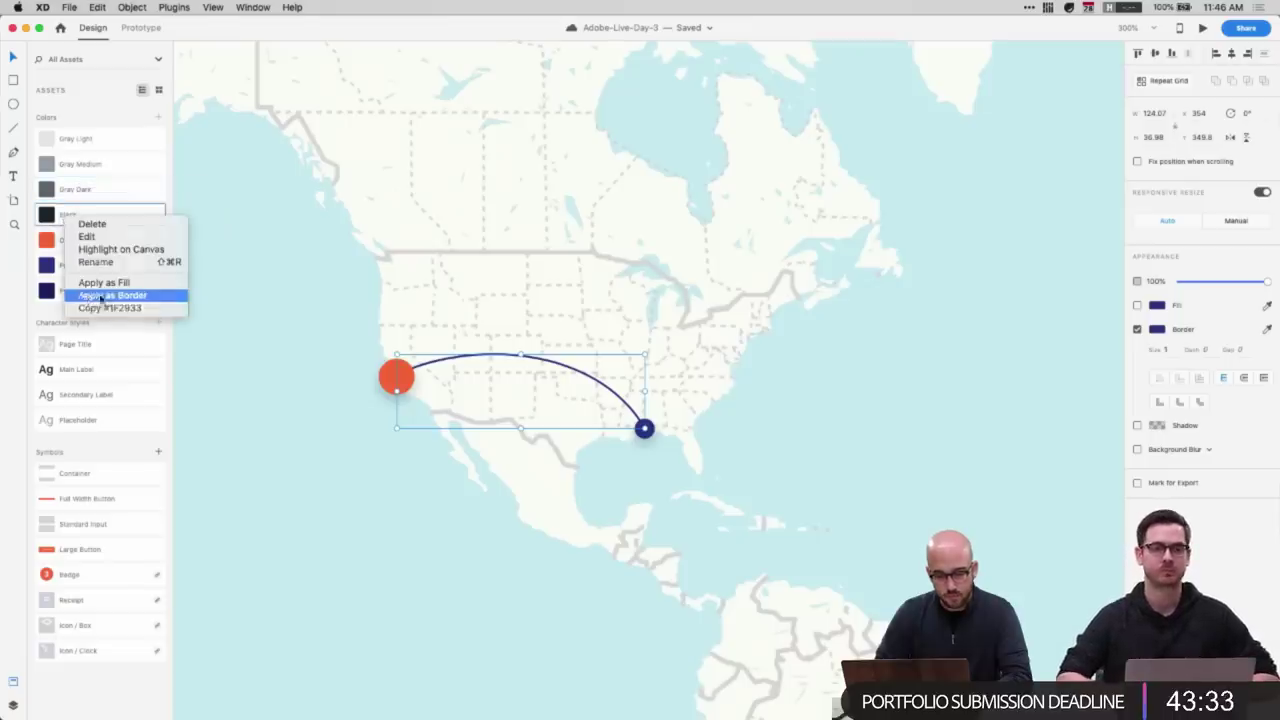
pyautogui.click(1159, 331)
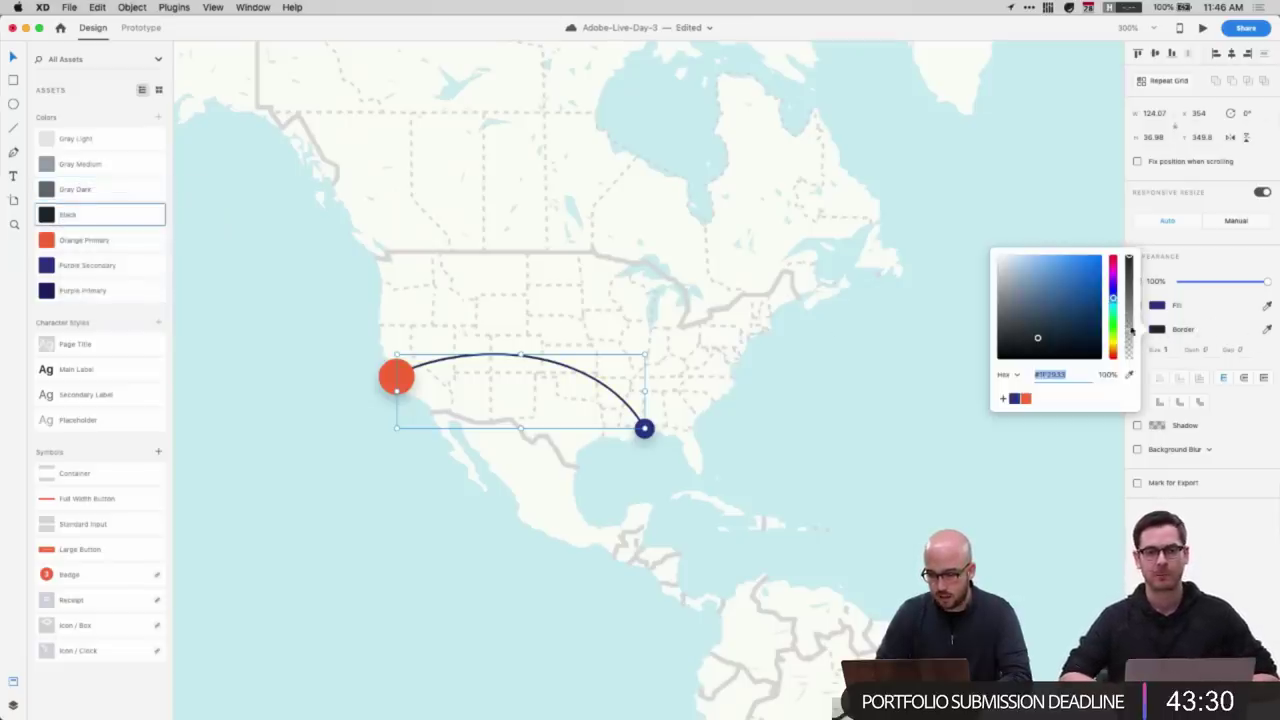
pyautogui.moveTo(1132, 330)
pyautogui.mouseDown()
pyautogui.moveTo(1130, 315)
pyautogui.moveTo(1129, 347)
pyautogui.mouseUp()
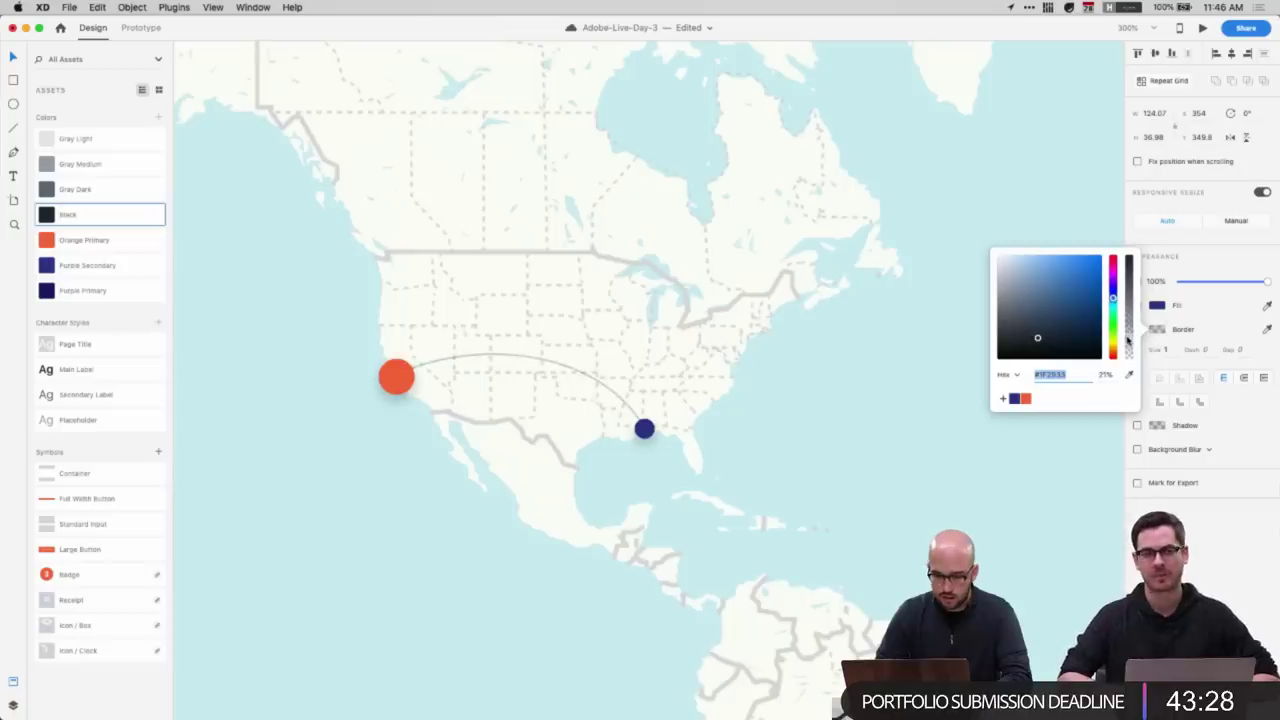
pyautogui.click(975, 441)
# - Duplicate the Mobile marker and move the copy onto London on the map, at about X 792, Y 281
pyautogui.press('super+1')
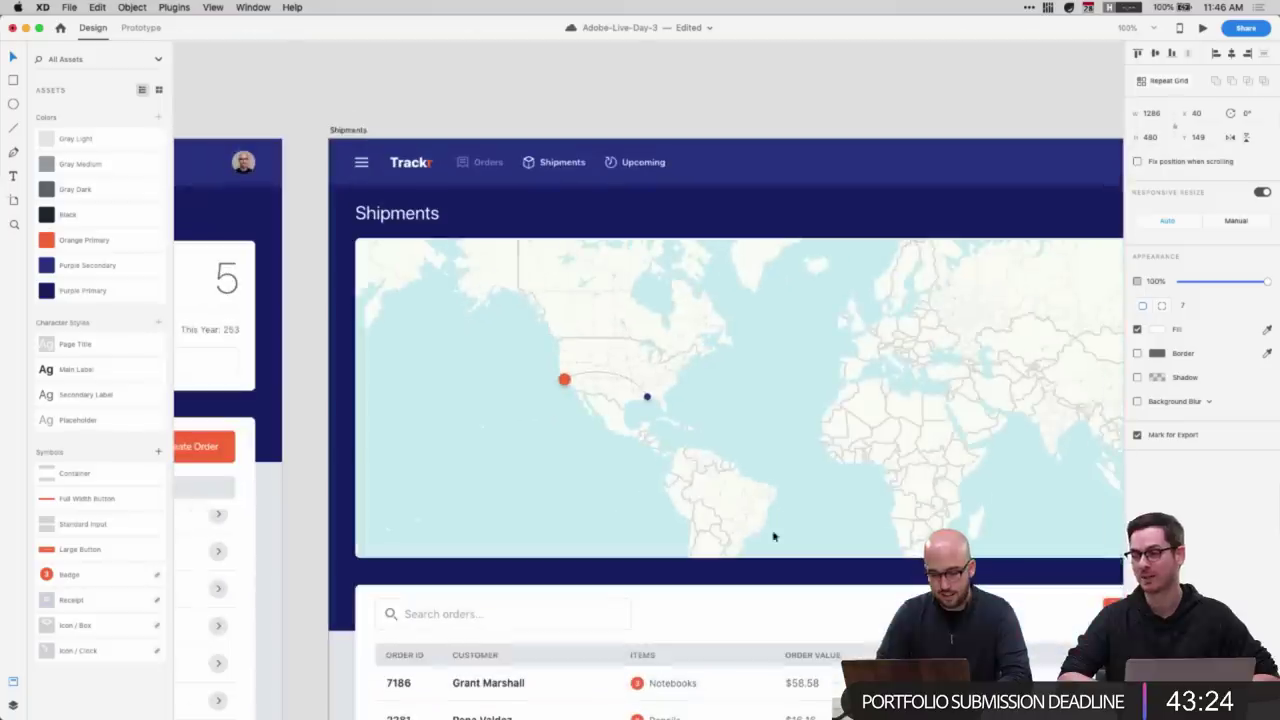
pyautogui.click(647, 397)
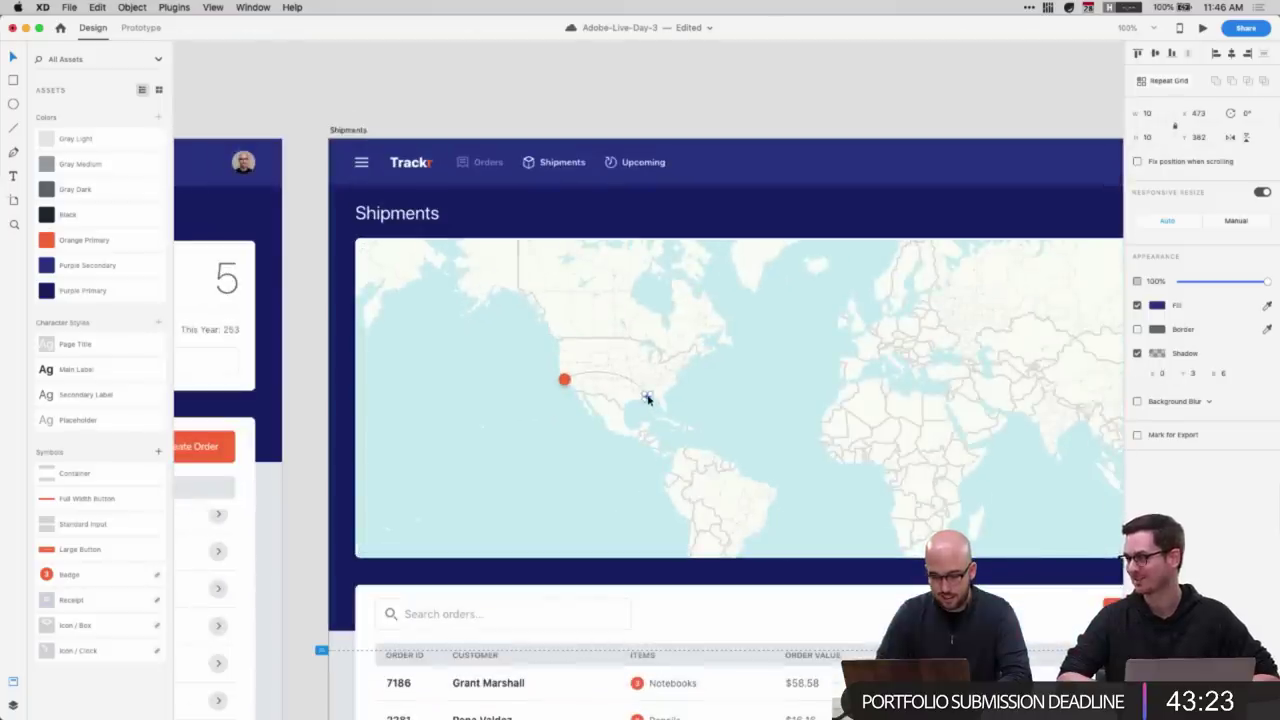
pyautogui.click(12, 705)
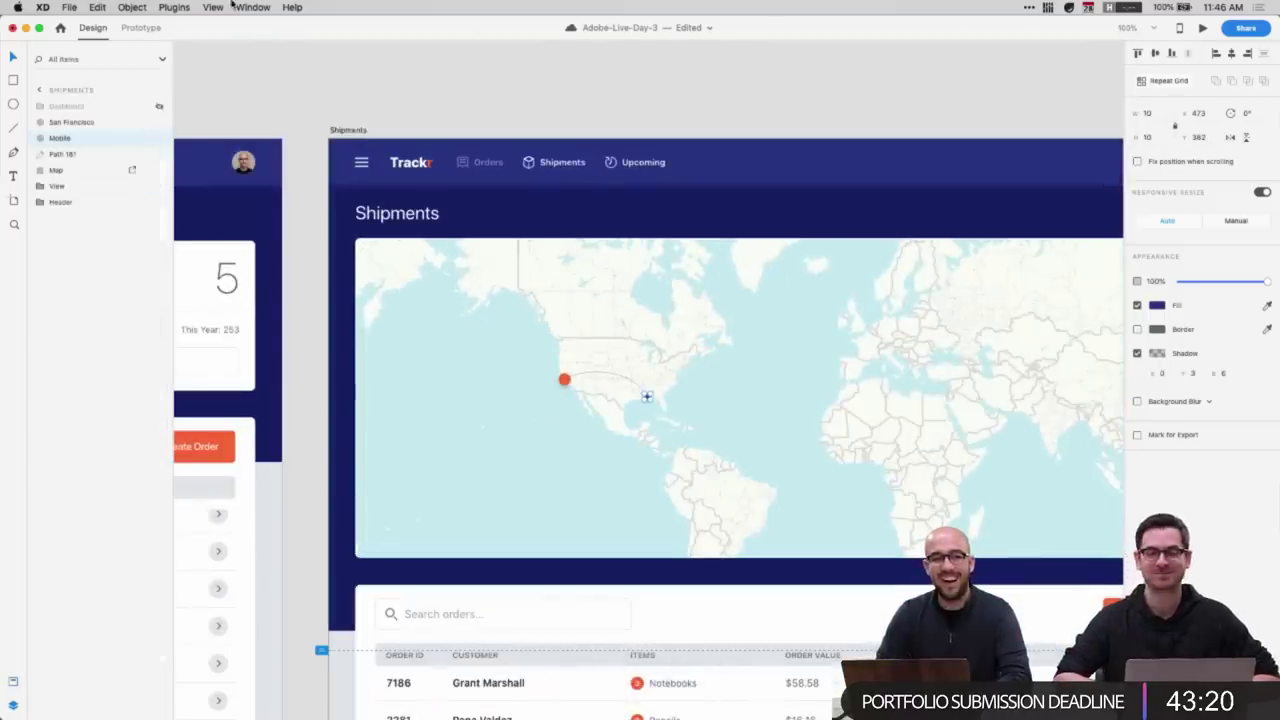
pyautogui.press('super+d')
pyautogui.hscroll(1, 521, 400)
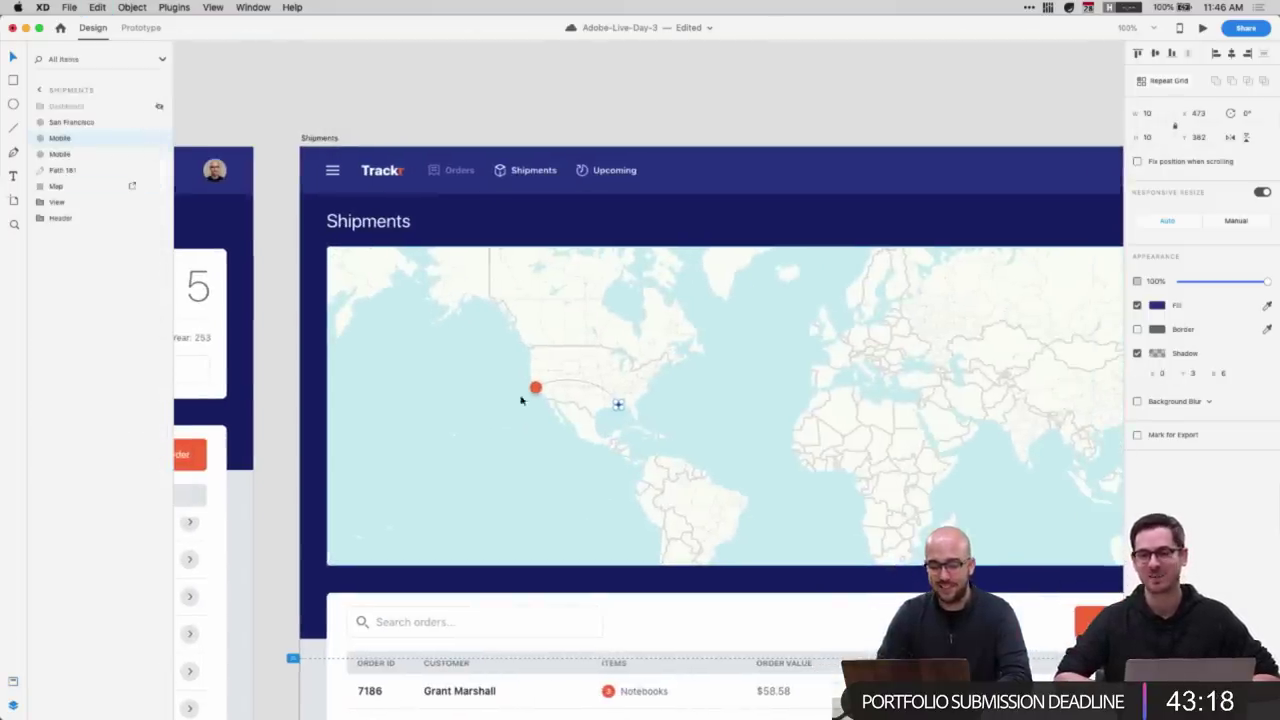
pyautogui.hotkey('shift', 'Right')
pyautogui.hotkey('shift', 'Right')
pyautogui.hotkey('shift', 'Right')
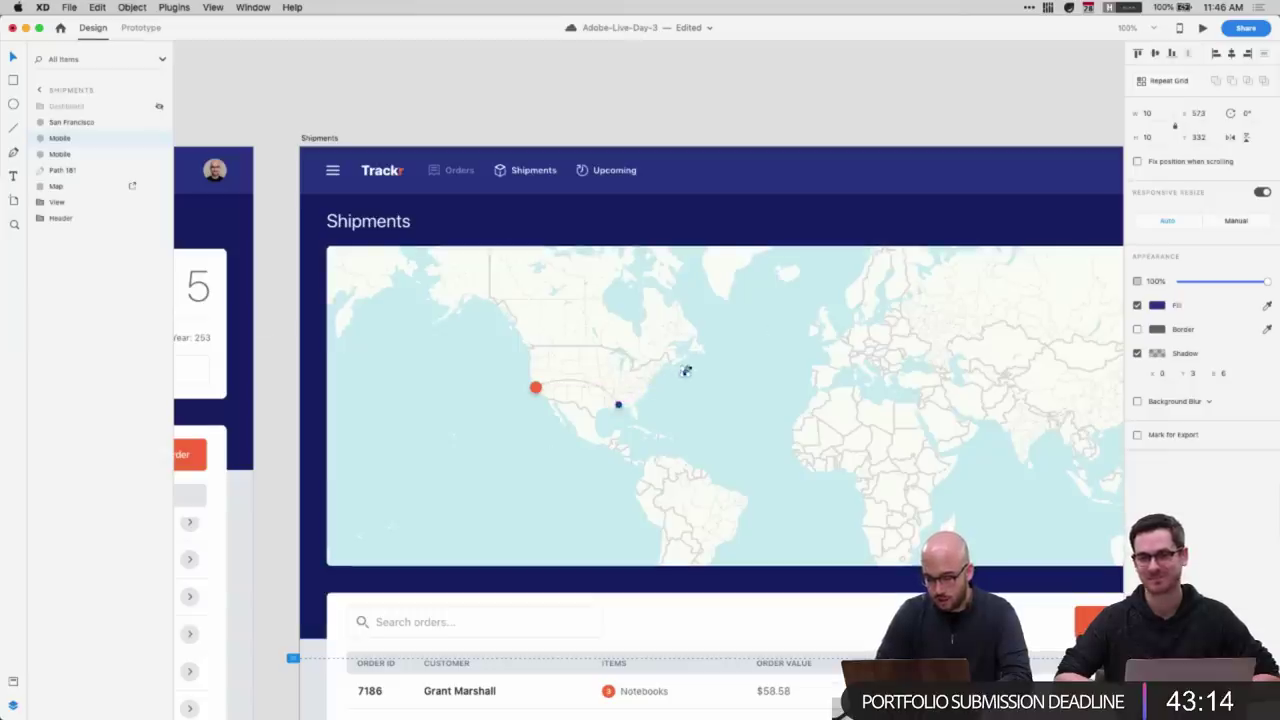
pyautogui.scroll(5, 684, 371)
pyautogui.moveTo(684, 372)
pyautogui.mouseDown()
pyautogui.moveTo(892, 366)
pyautogui.moveTo(991, 311)
pyautogui.mouseUp()
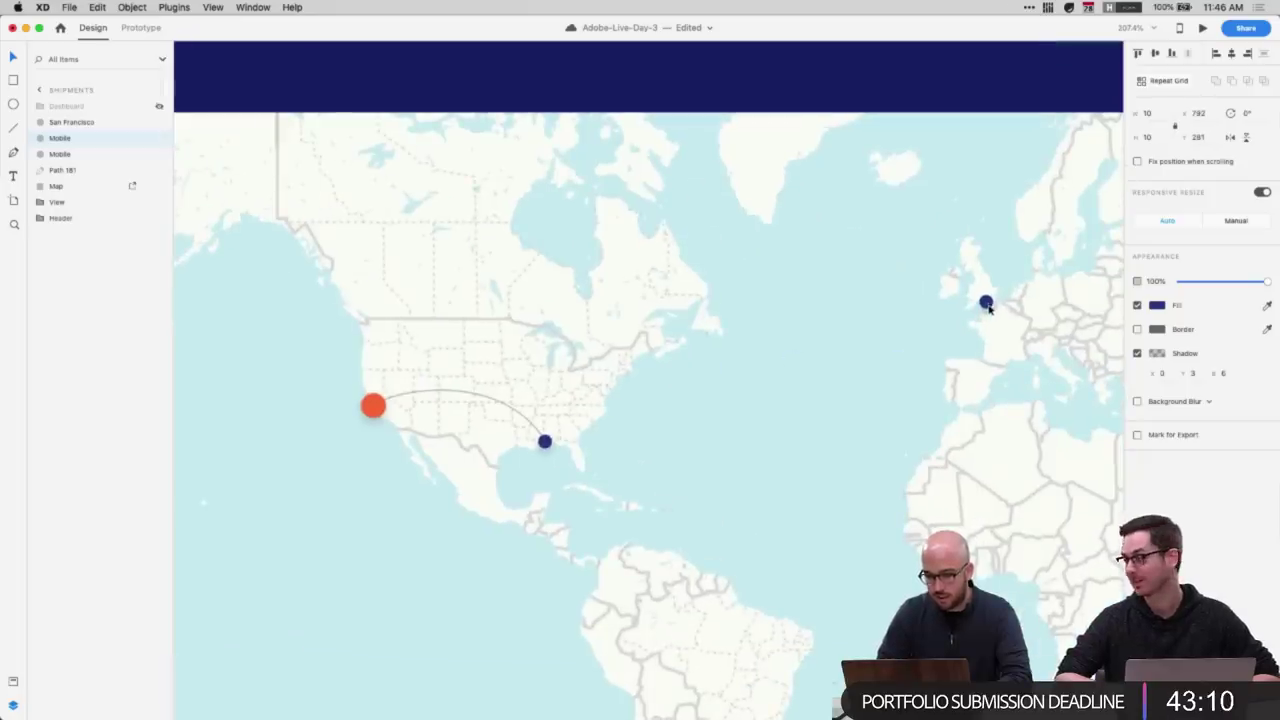
pyautogui.hscroll(1, 989, 308)
pyautogui.press('super+1')
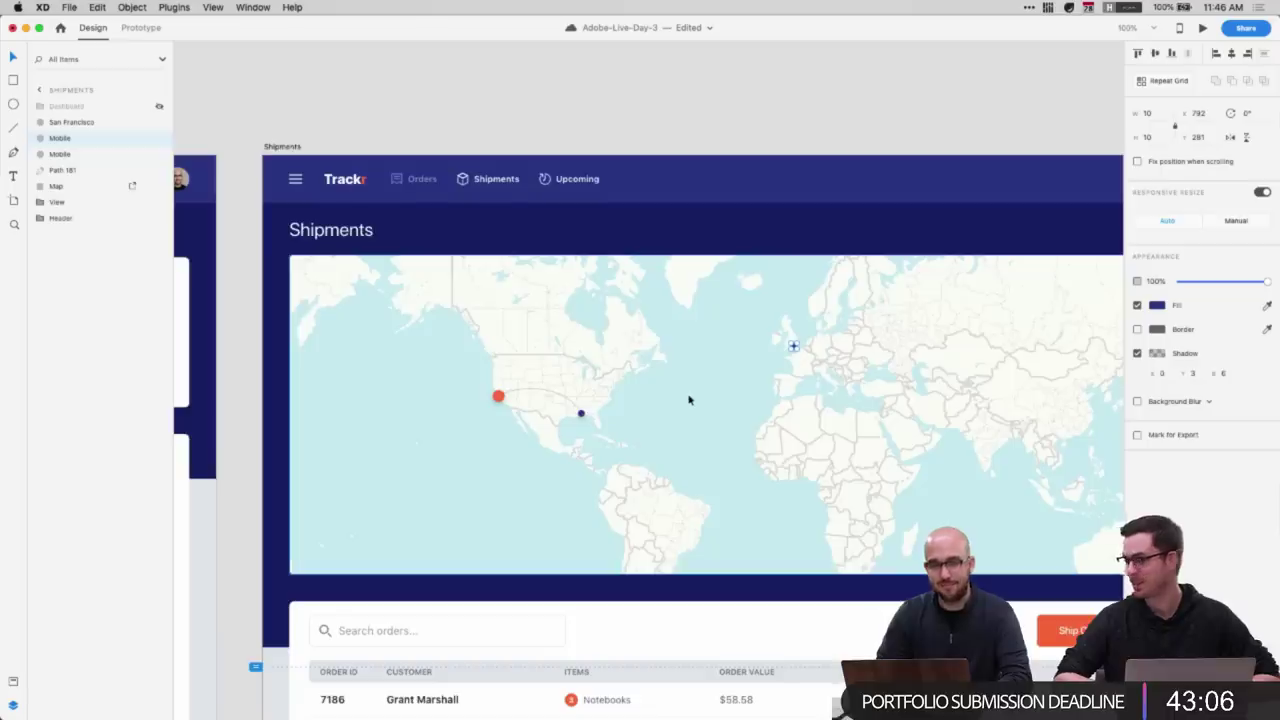
# - Rename the duplicated marker's layer London and move it below the Mobile layer
pyautogui.hscroll(3, 688, 400)
pyautogui.doubleClick(100, 138)
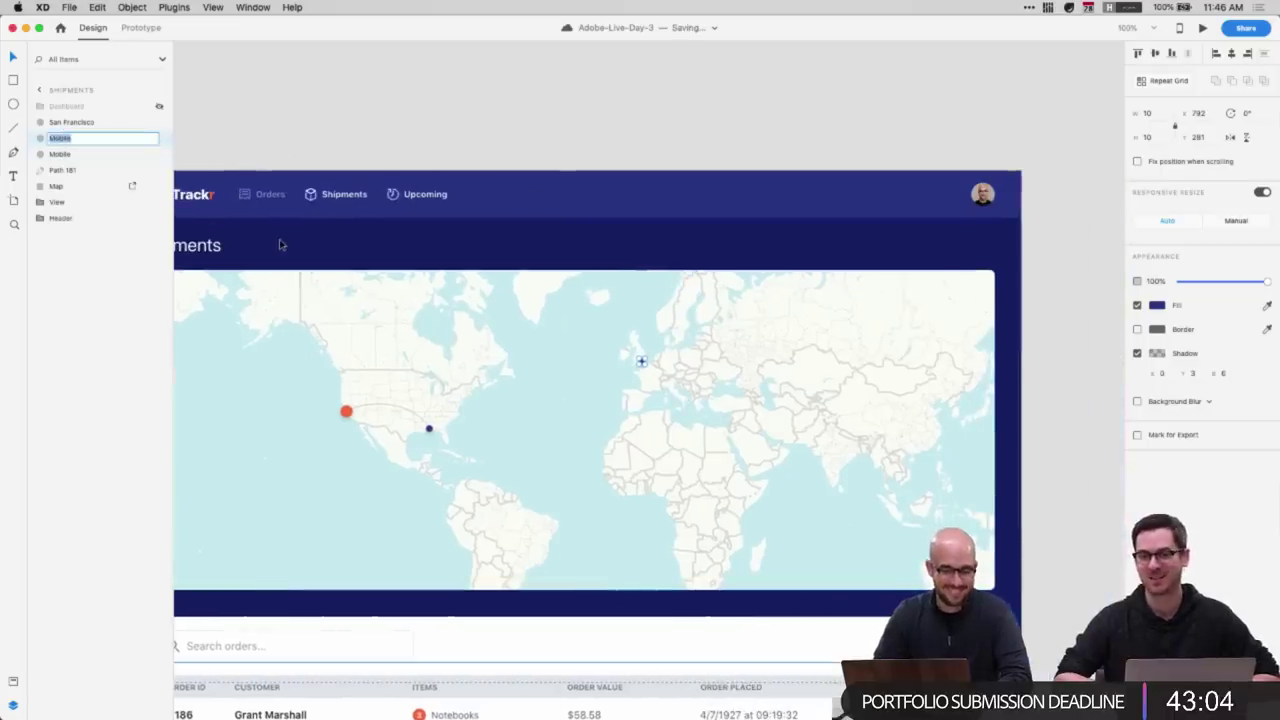
pyautogui.write('London')
pyautogui.press('Return')
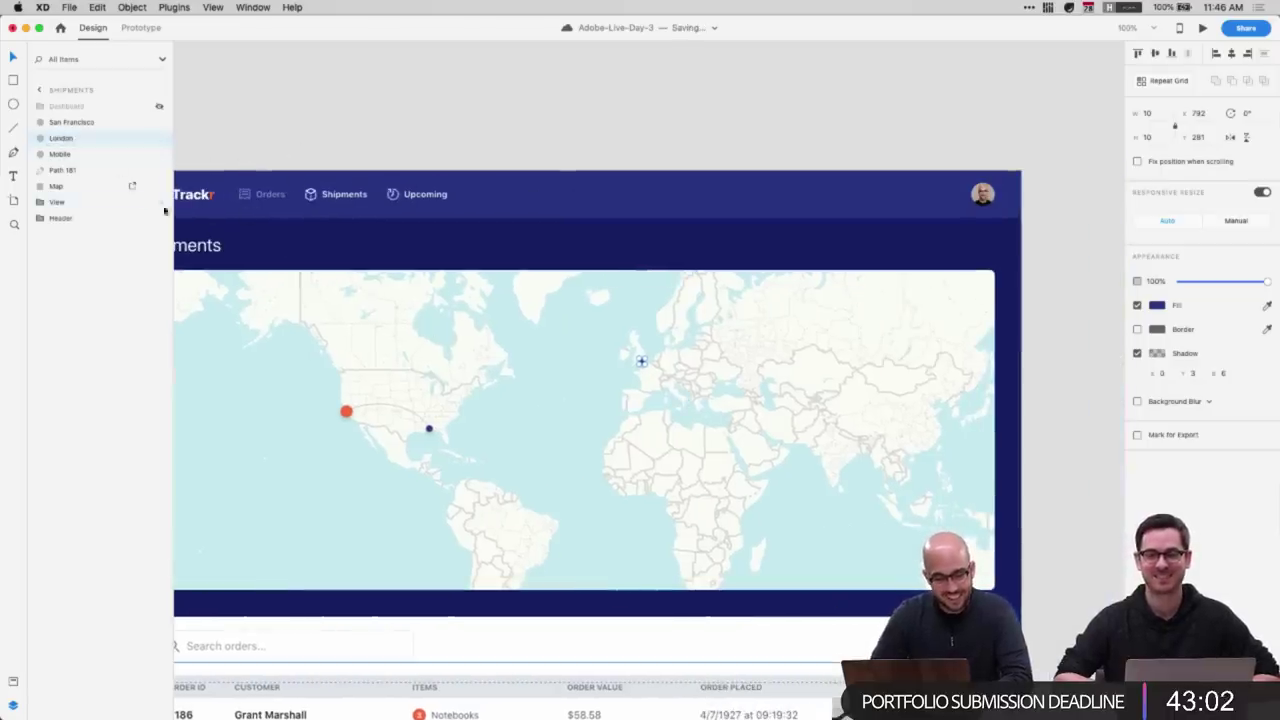
pyautogui.moveTo(81, 137); pyautogui.dragTo(80, 160)
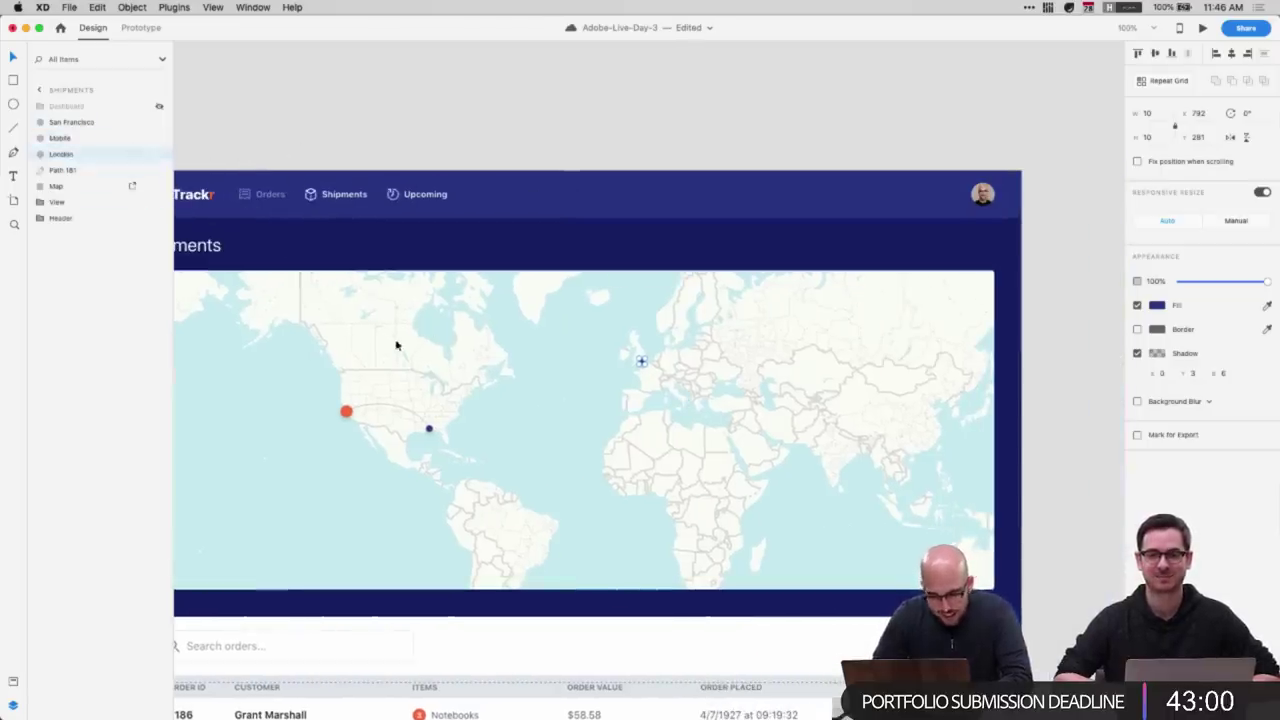
# - Duplicate the San Francisco–Mobile path, then scale the copy to about 433 by 129 and rotate it to -22° to link San Francisco and London
pyautogui.hscroll(1, 578, 405)
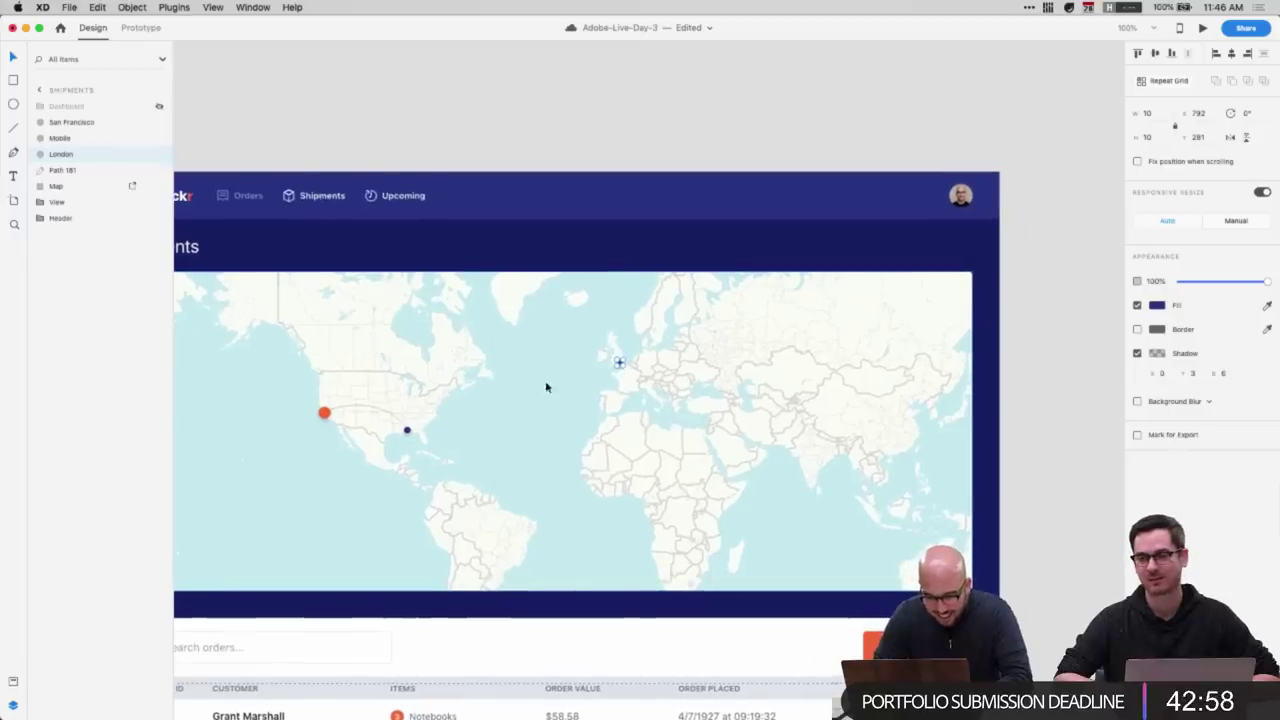
pyautogui.click(381, 411)
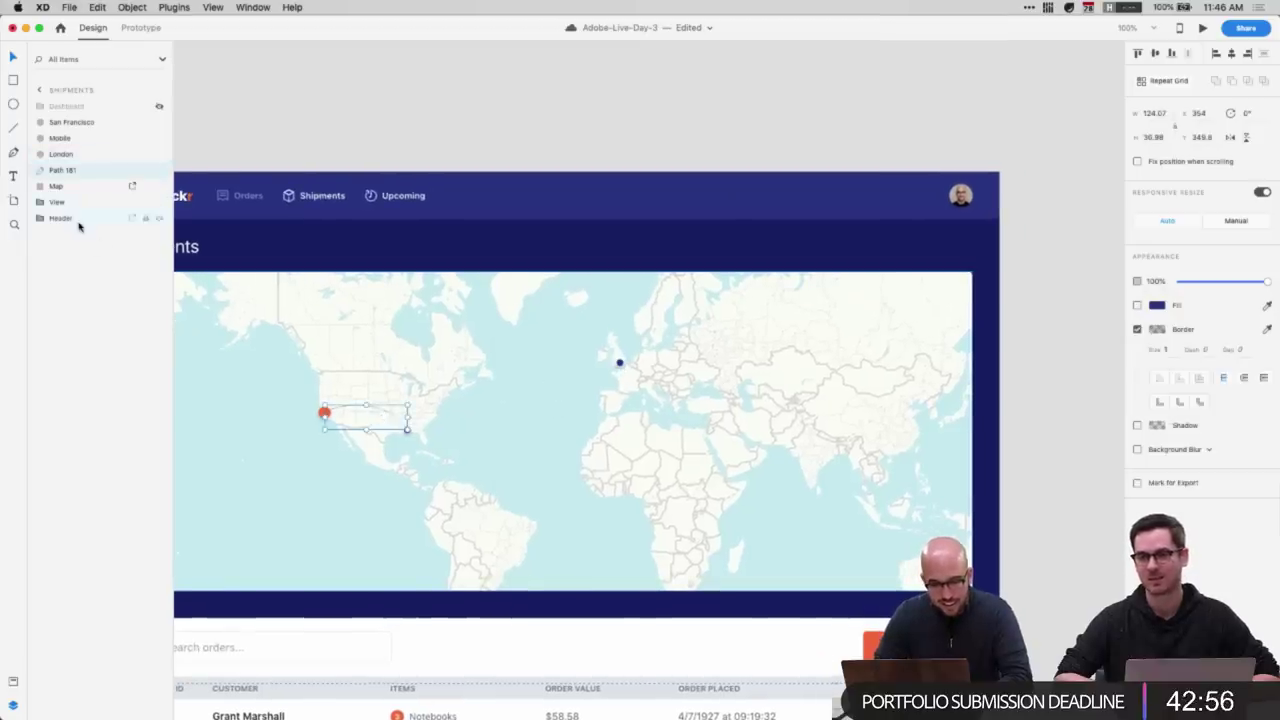
pyautogui.press('super+d')
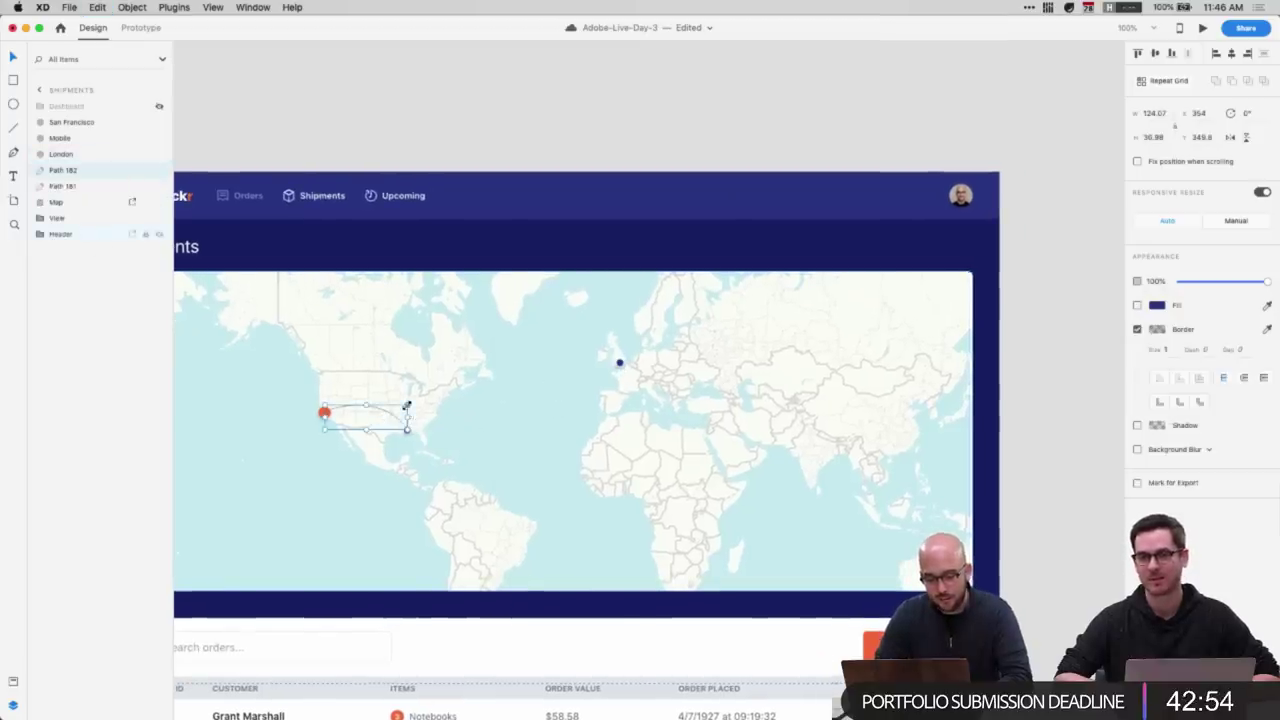
pyautogui.moveTo(407, 406); pyautogui.dragTo(600, 488)
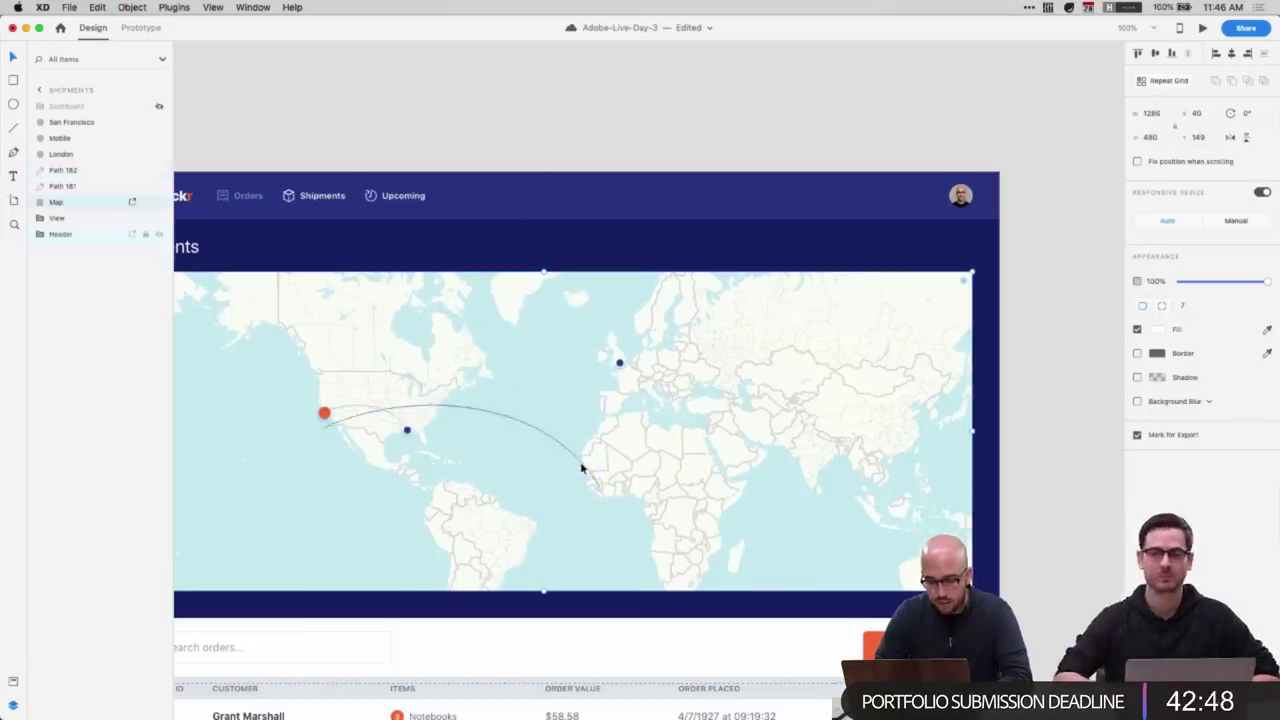
pyautogui.moveTo(604, 493); pyautogui.dragTo(629, 464)
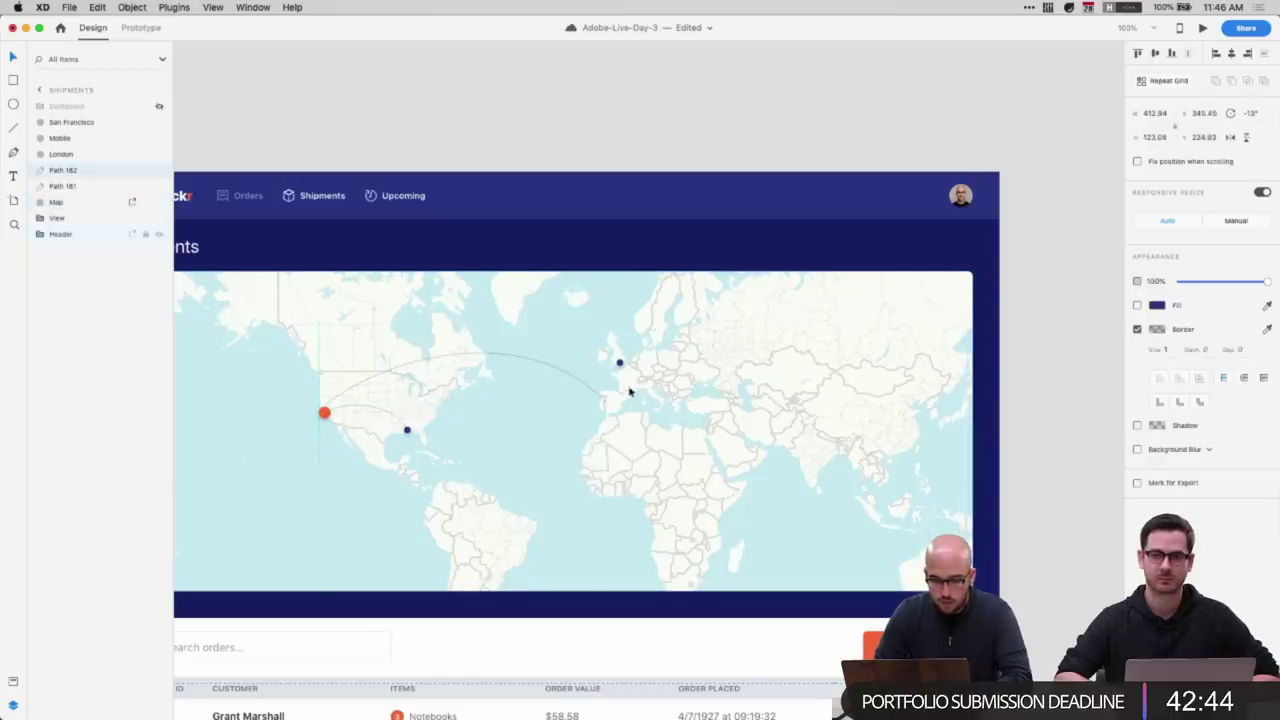
pyautogui.moveTo(629, 392); pyautogui.dragTo(619, 355)
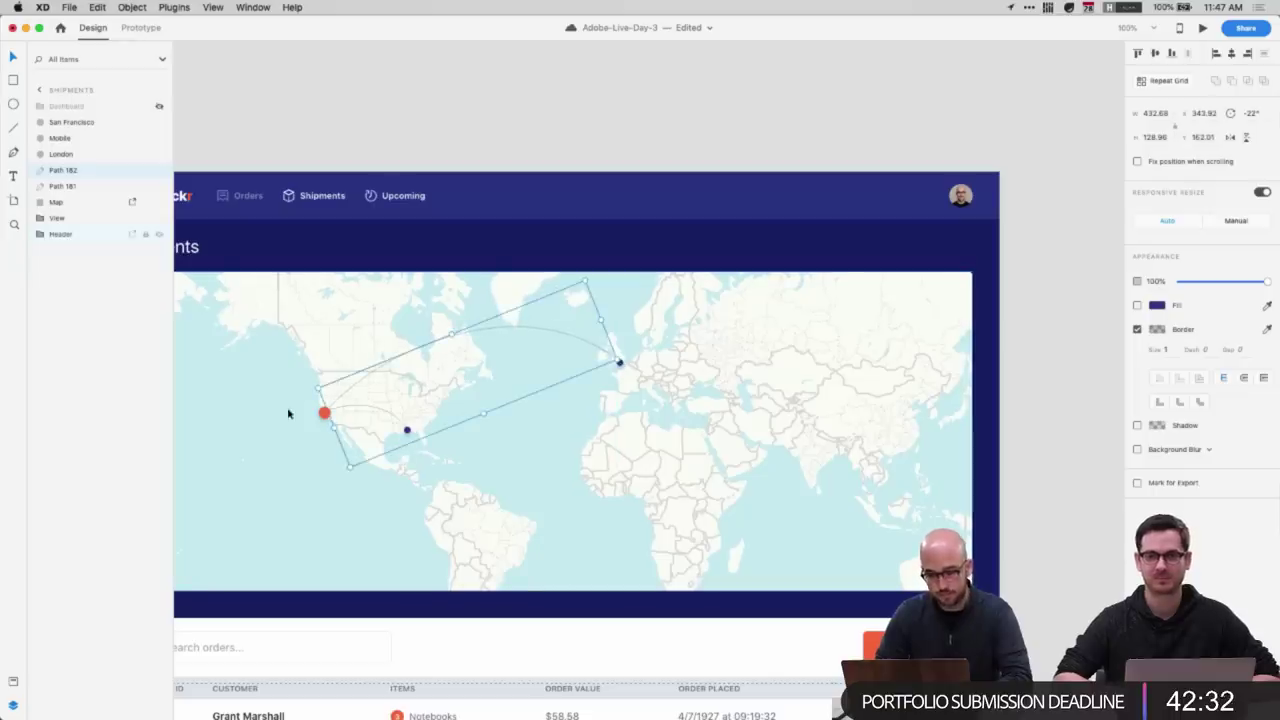
pyautogui.click(397, 66)
# - Set the border color opacity of both curved route paths to 100%
pyautogui.click(464, 336)
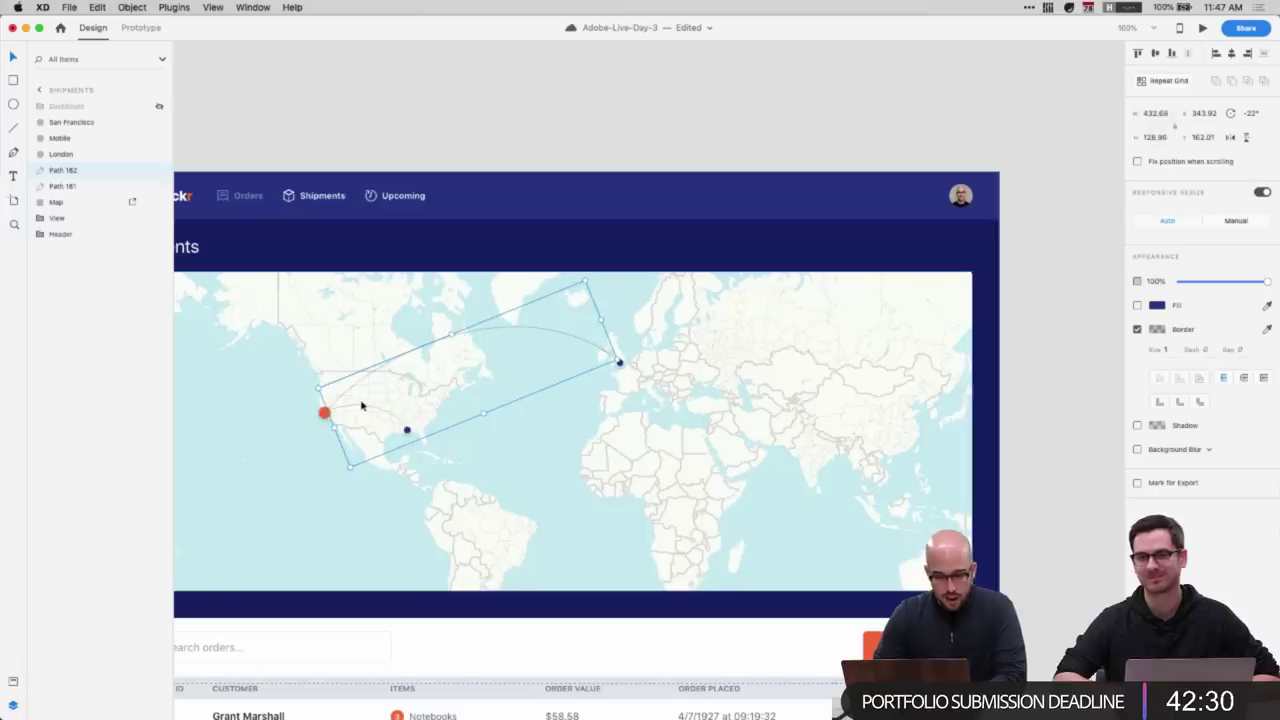
pyautogui.keyDown('shift'); pyautogui.click(362, 405); pyautogui.keyUp('shift')
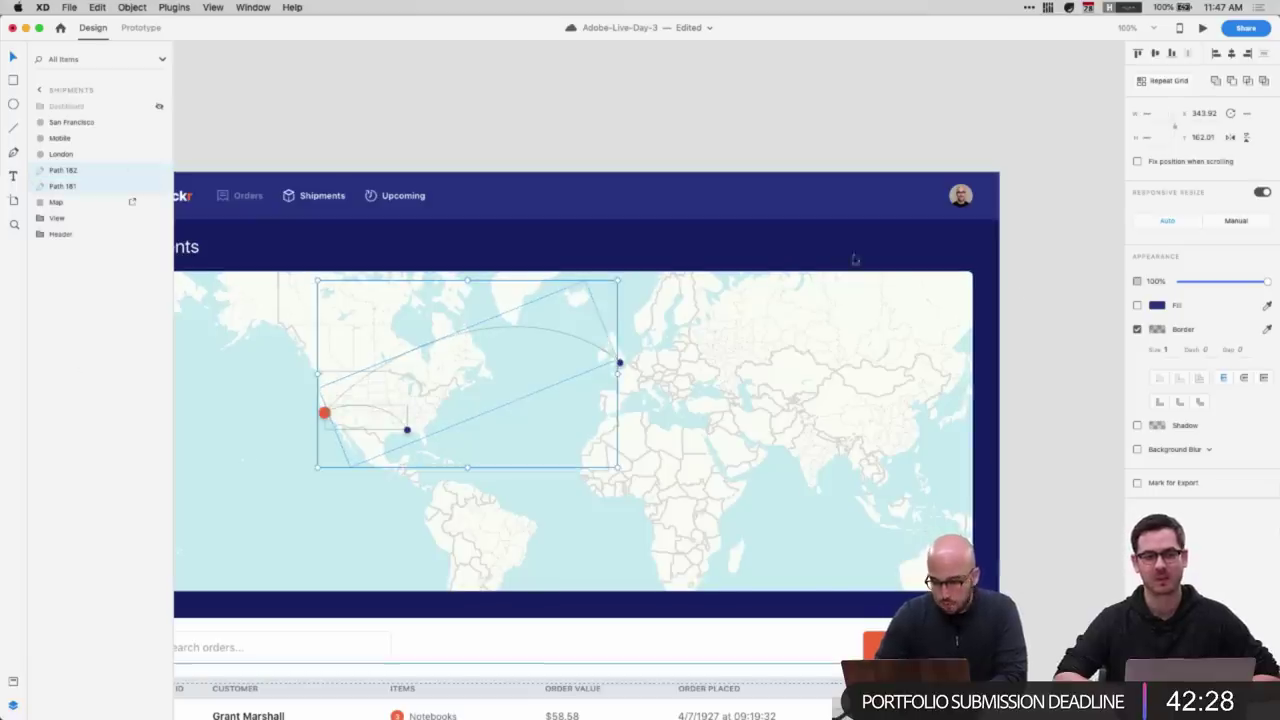
pyautogui.click(1157, 329)
pyautogui.moveTo(1130, 328); pyautogui.dragTo(1129, 257)
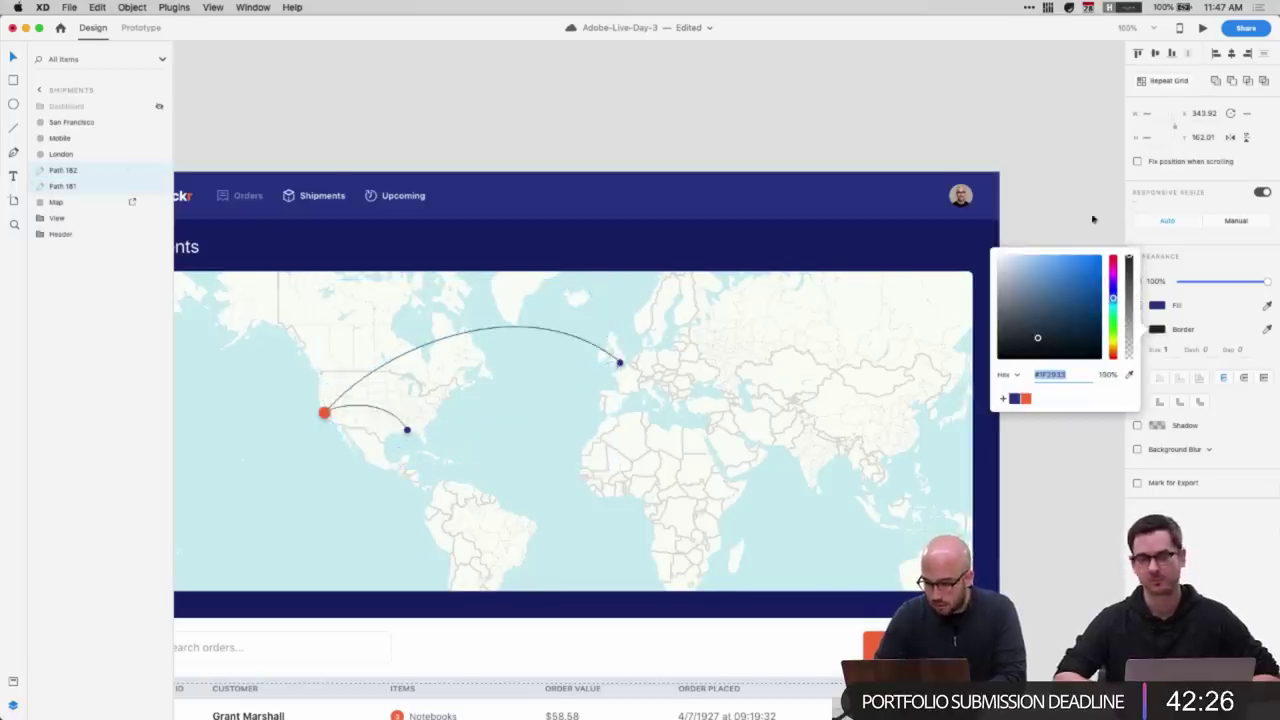
# - Apply the Purple Secondary asset color to the border of the San Francisco–Mobile path
pyautogui.click(13, 683)
pyautogui.click(13, 684)
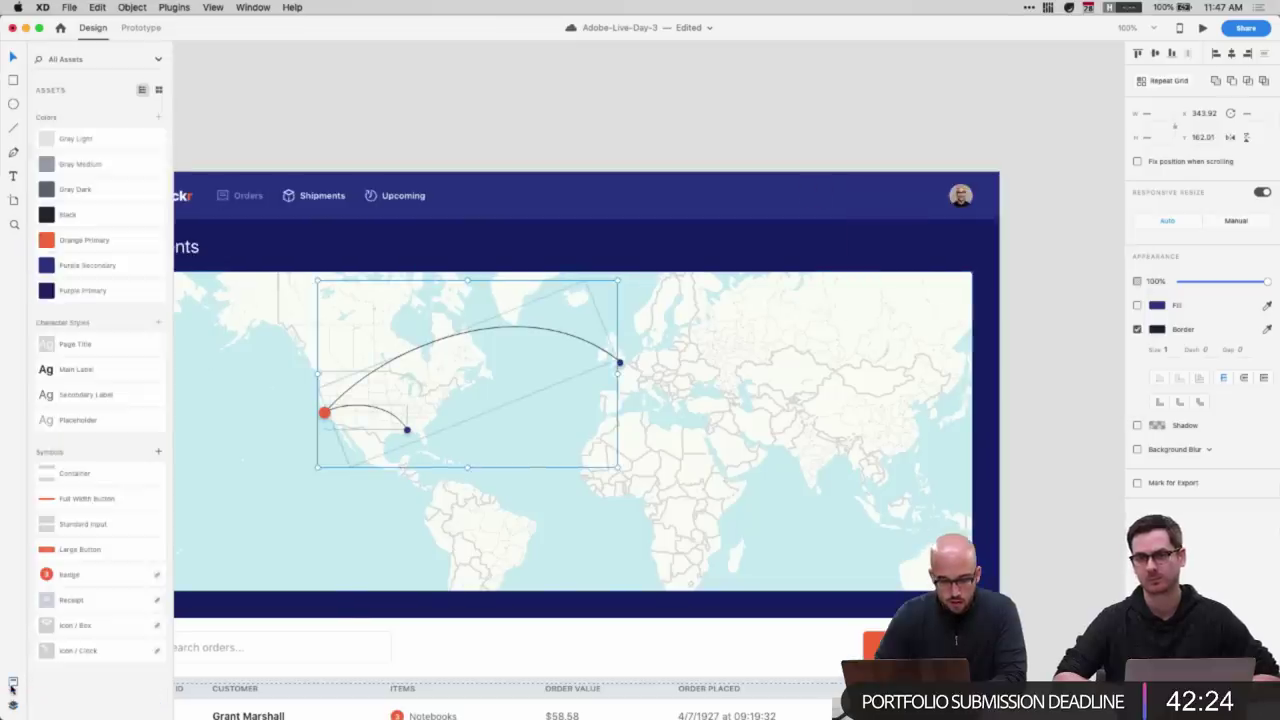
pyautogui.click(293, 94)
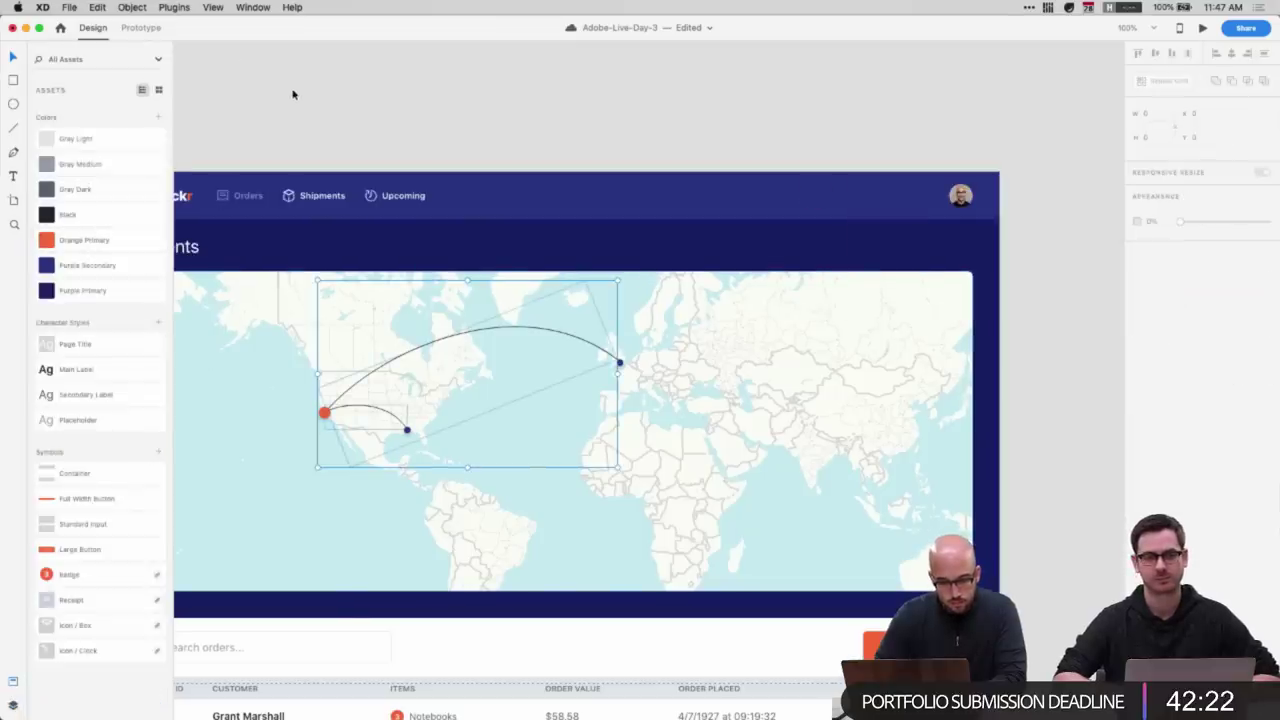
pyautogui.hscroll(-3, 293, 94)
pyautogui.scroll(-1, 293, 94)
pyautogui.click(495, 373)
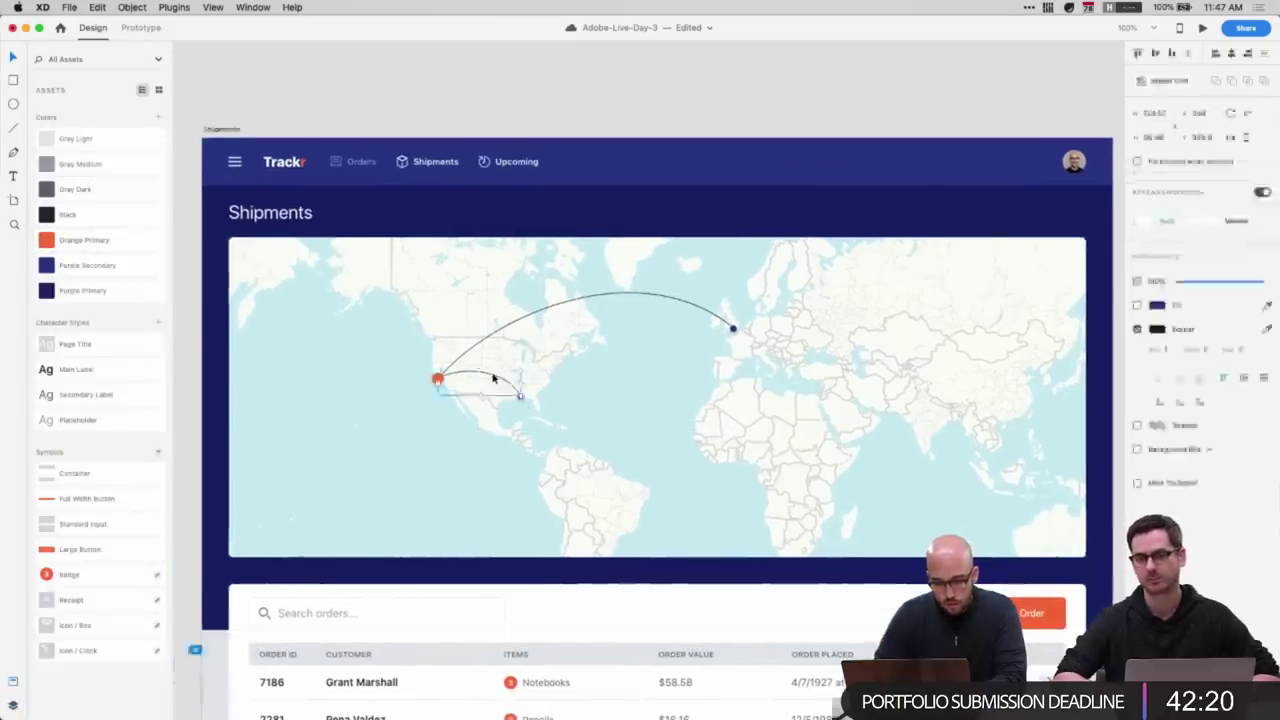
pyautogui.rightClick(118, 266)
pyautogui.click(160, 342)
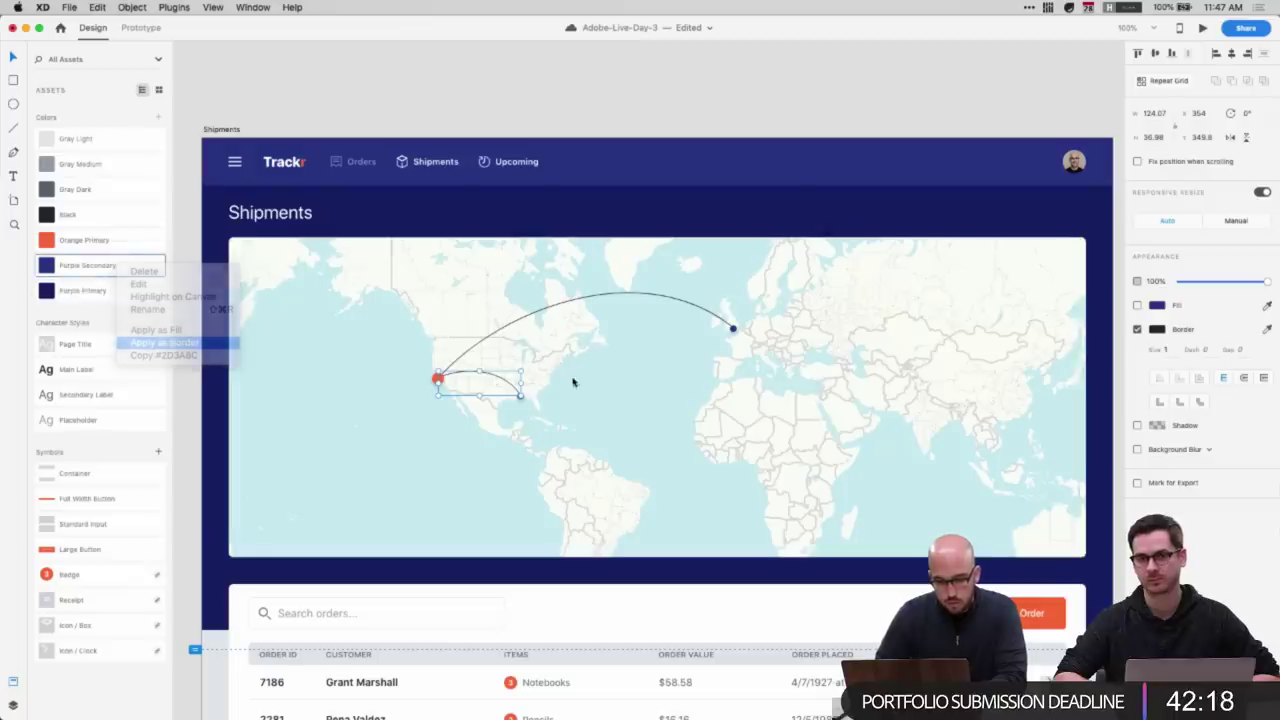
# - Apply the Orange Primary asset color to the border of the San Francisco–London path
pyautogui.click(527, 315)
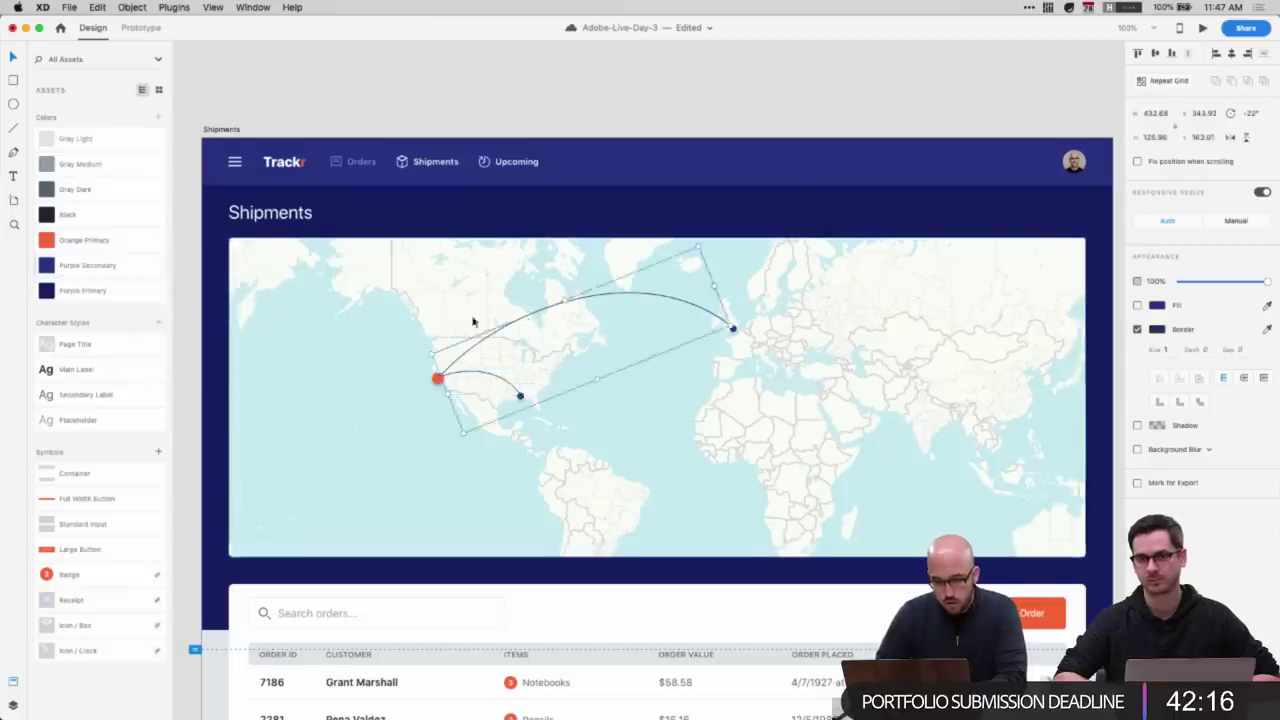
pyautogui.rightClick(101, 251)
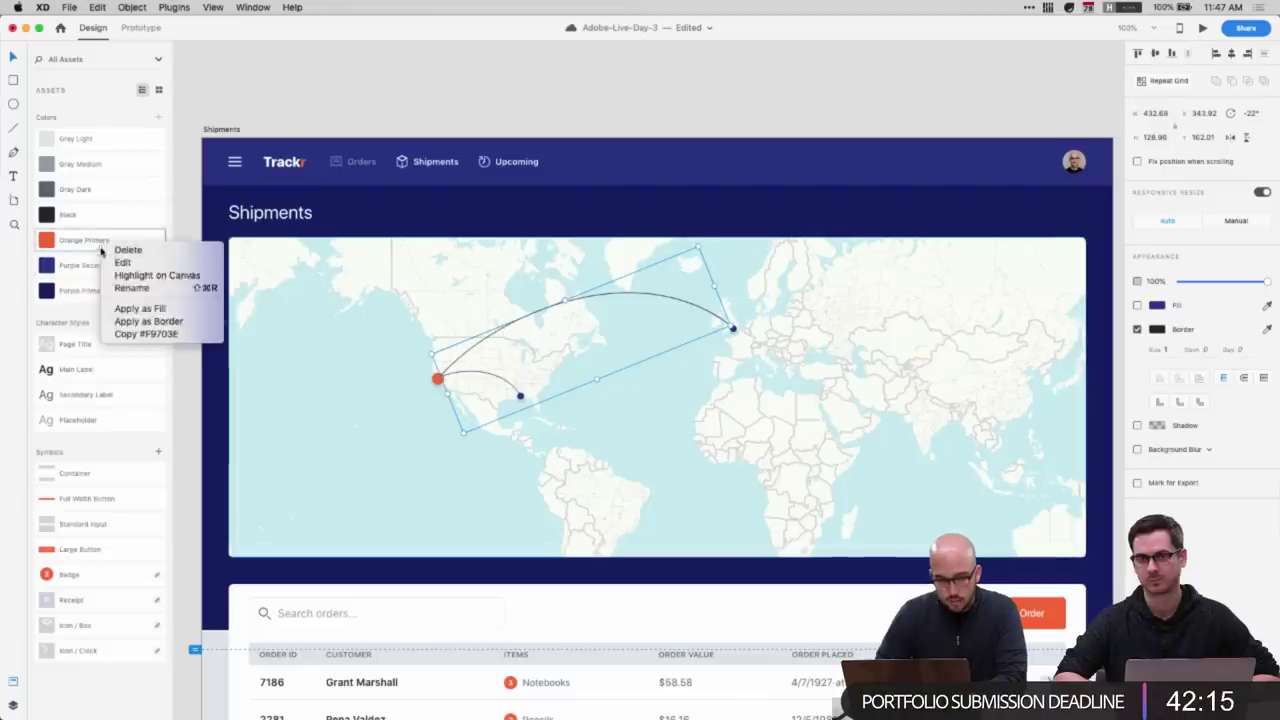
pyautogui.click(148, 321)
pyautogui.click(552, 119)
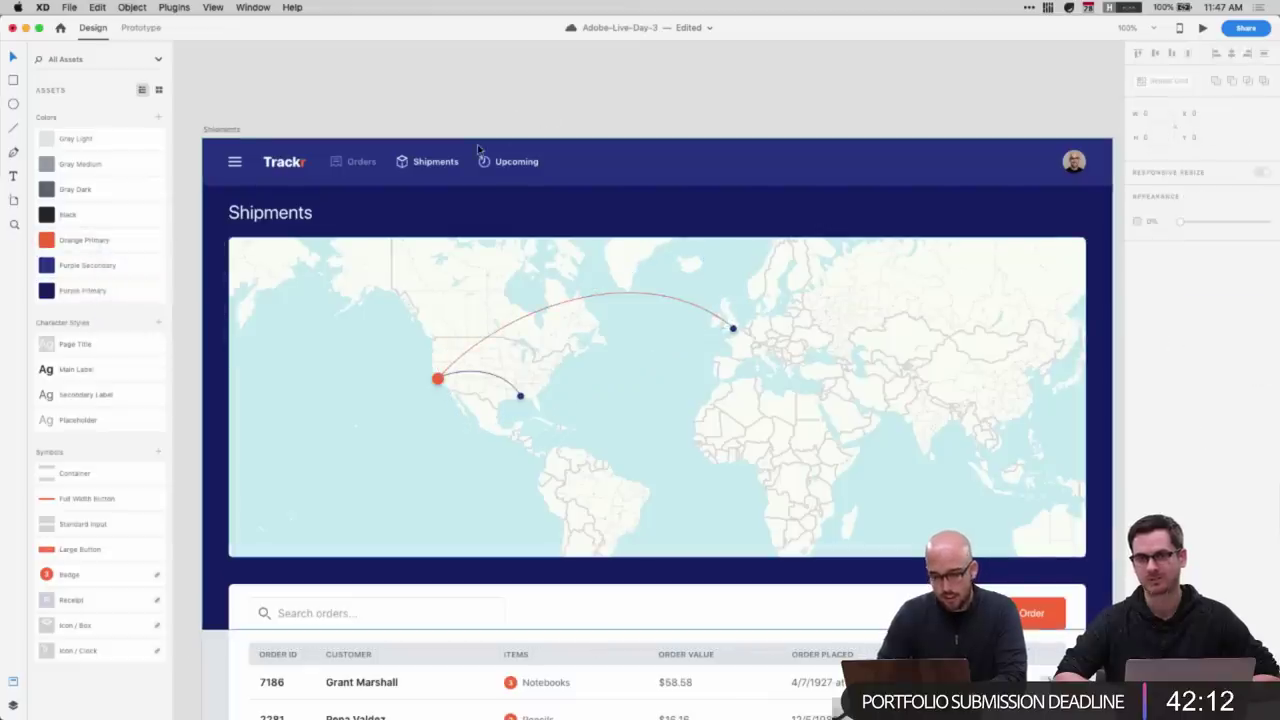
# - Set the border size of both curved route paths to 2
pyautogui.press('super+equal')
pyautogui.click(810, 272)
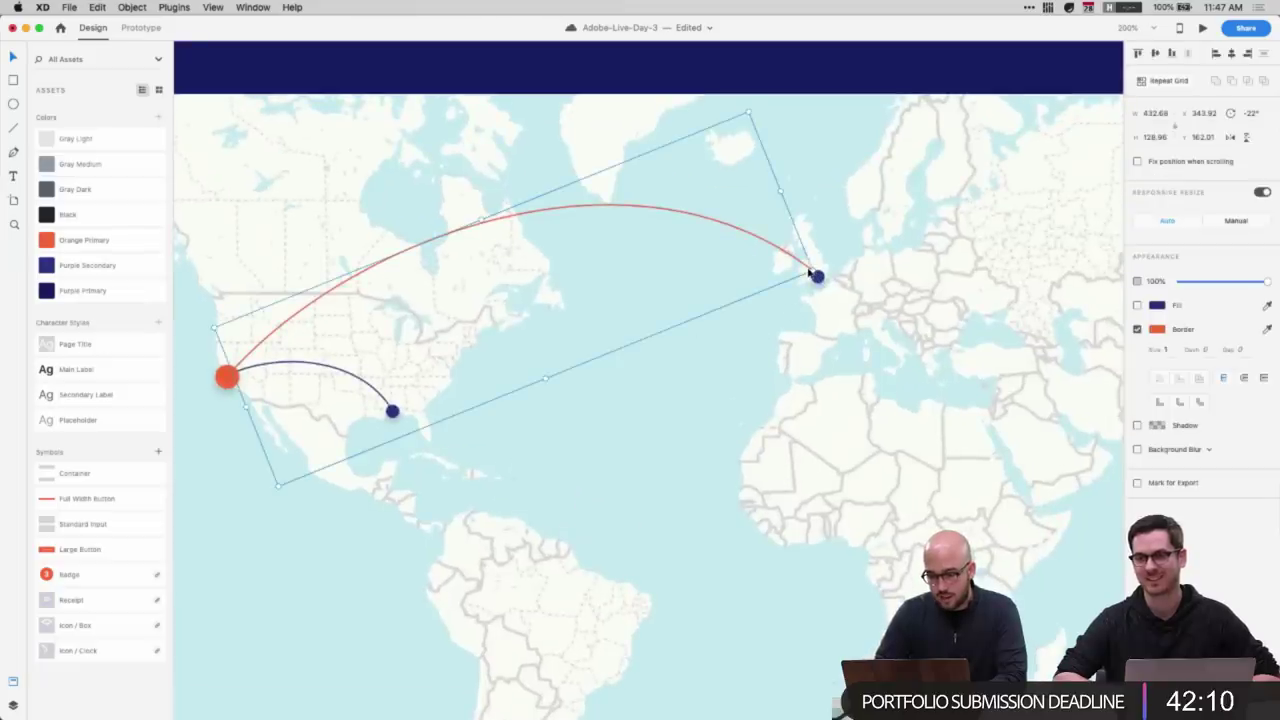
pyautogui.hscroll(-5, 680, 351)
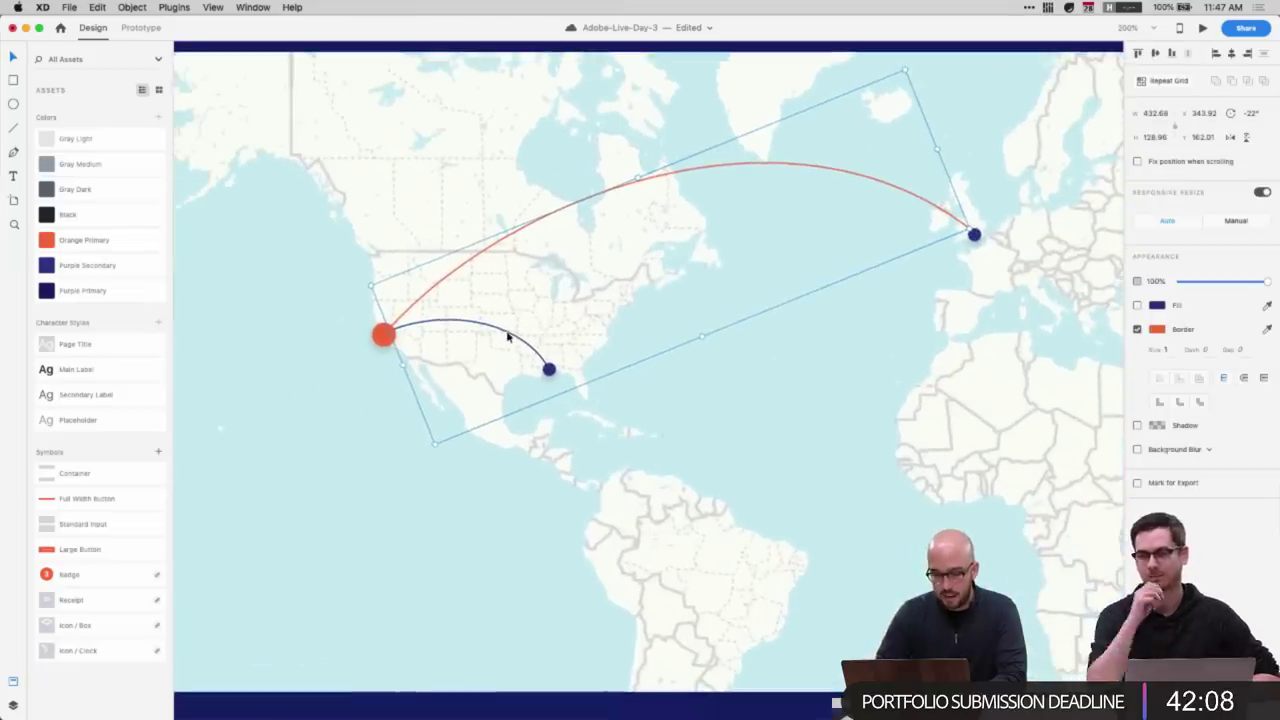
pyautogui.click(507, 335)
pyautogui.scroll(2, 1000, 386)
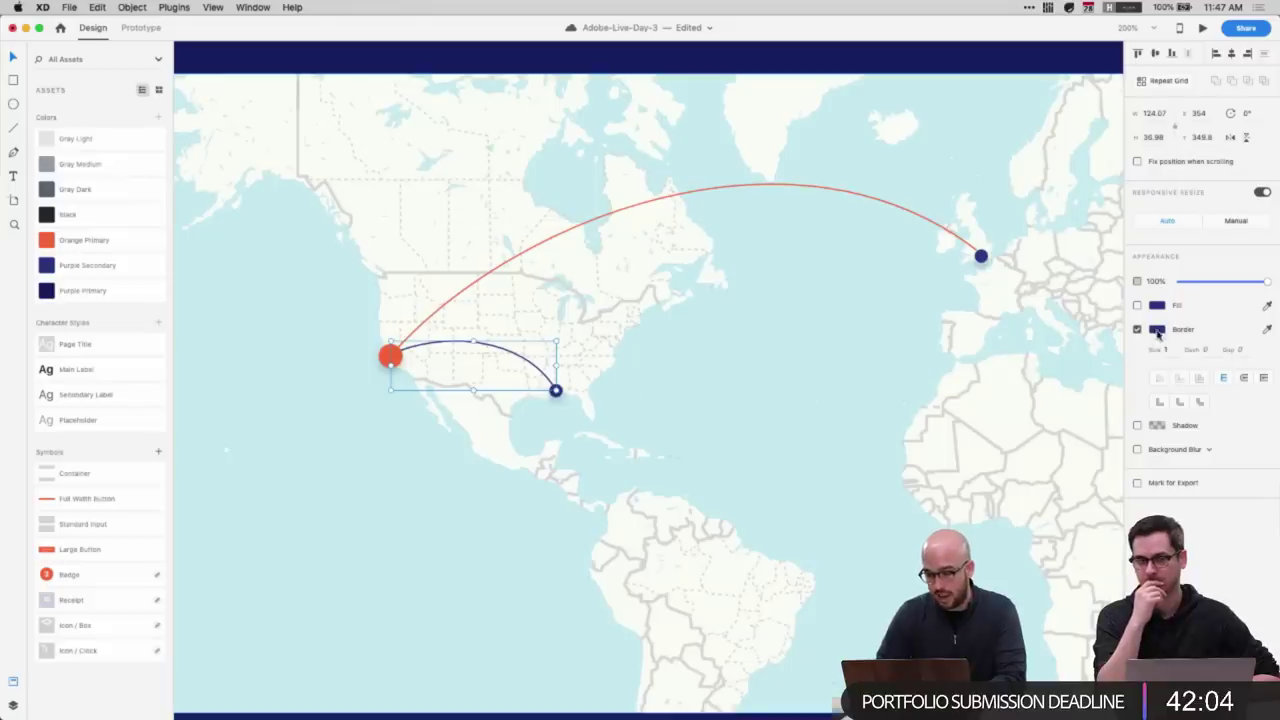
pyautogui.keyDown('shift'); pyautogui.click(849, 193); pyautogui.keyUp('shift')
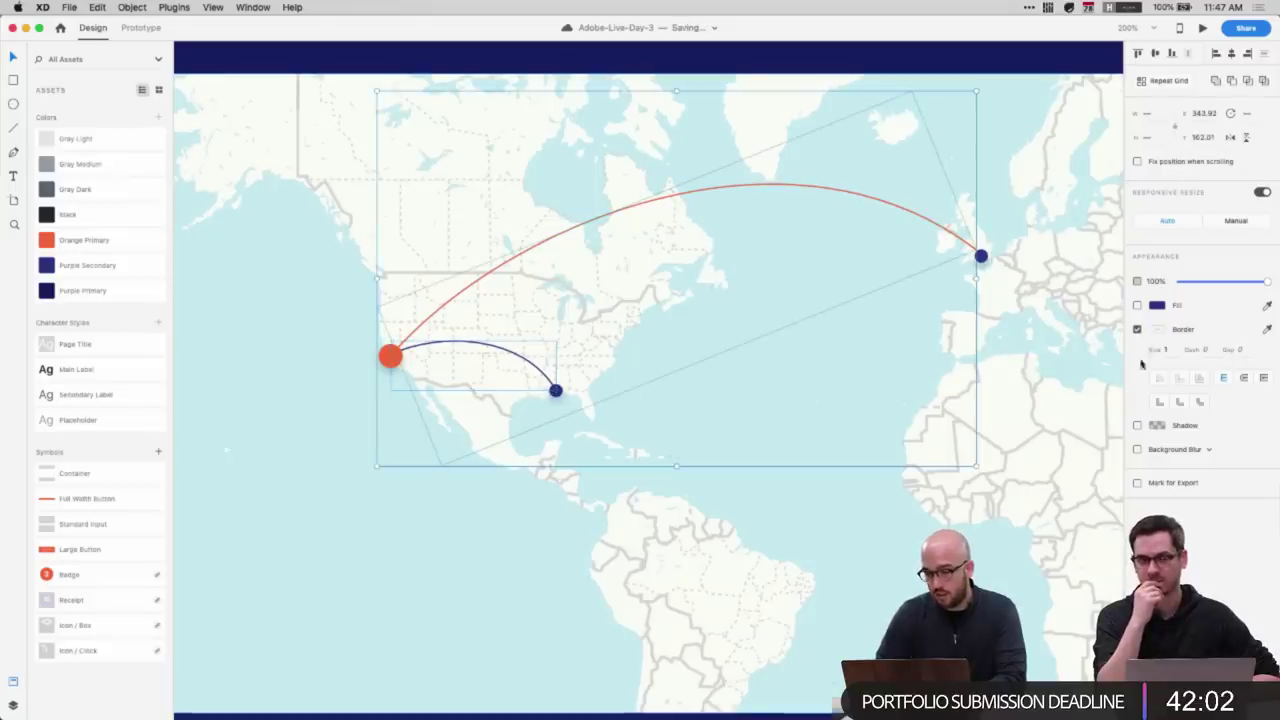
pyautogui.press('Up')
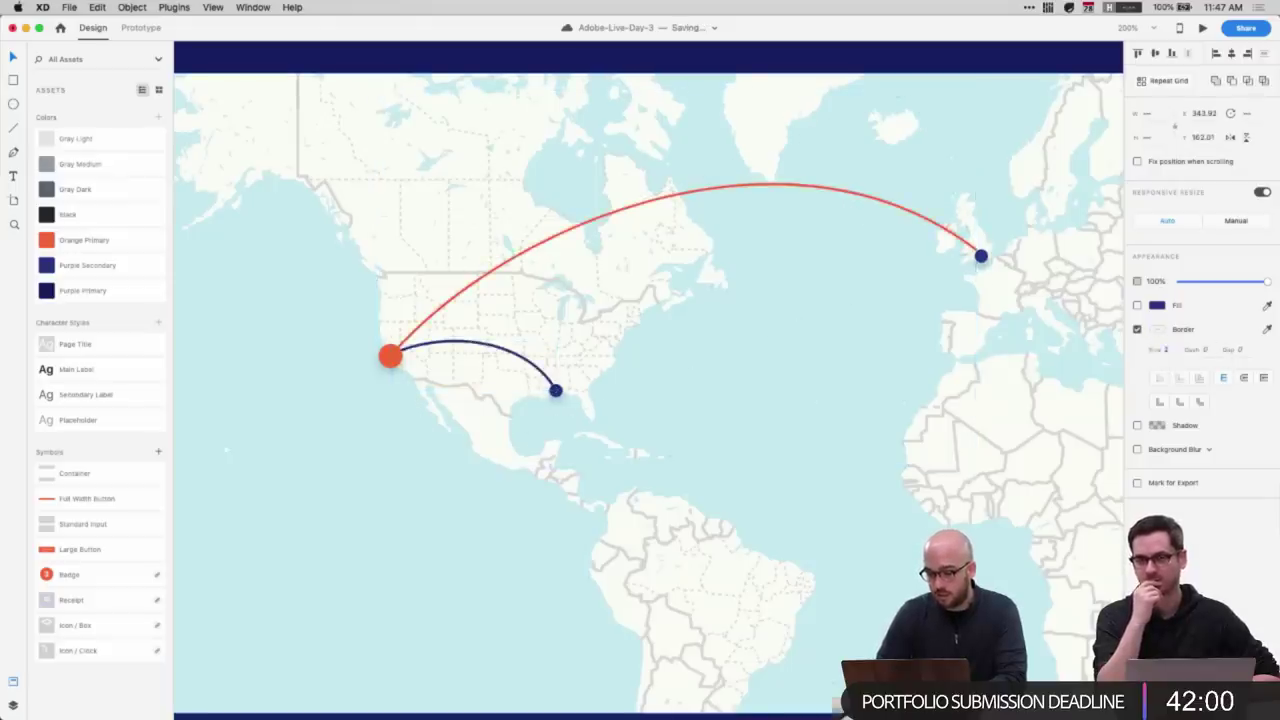
# - Adjust the curve handle at the London end of the San Francisco–London path to flatten its arc slightly
pyautogui.click(859, 267)
pyautogui.click(957, 242)
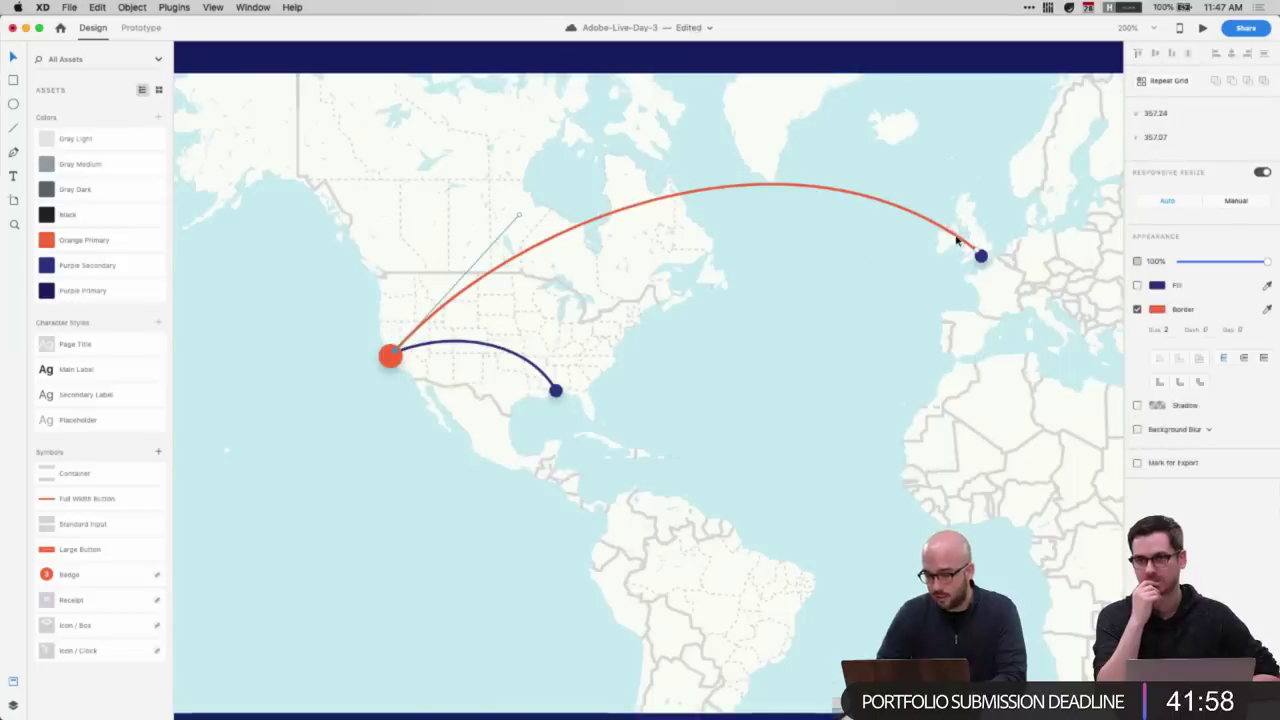
pyautogui.moveTo(795, 111); pyautogui.dragTo(798, 118)
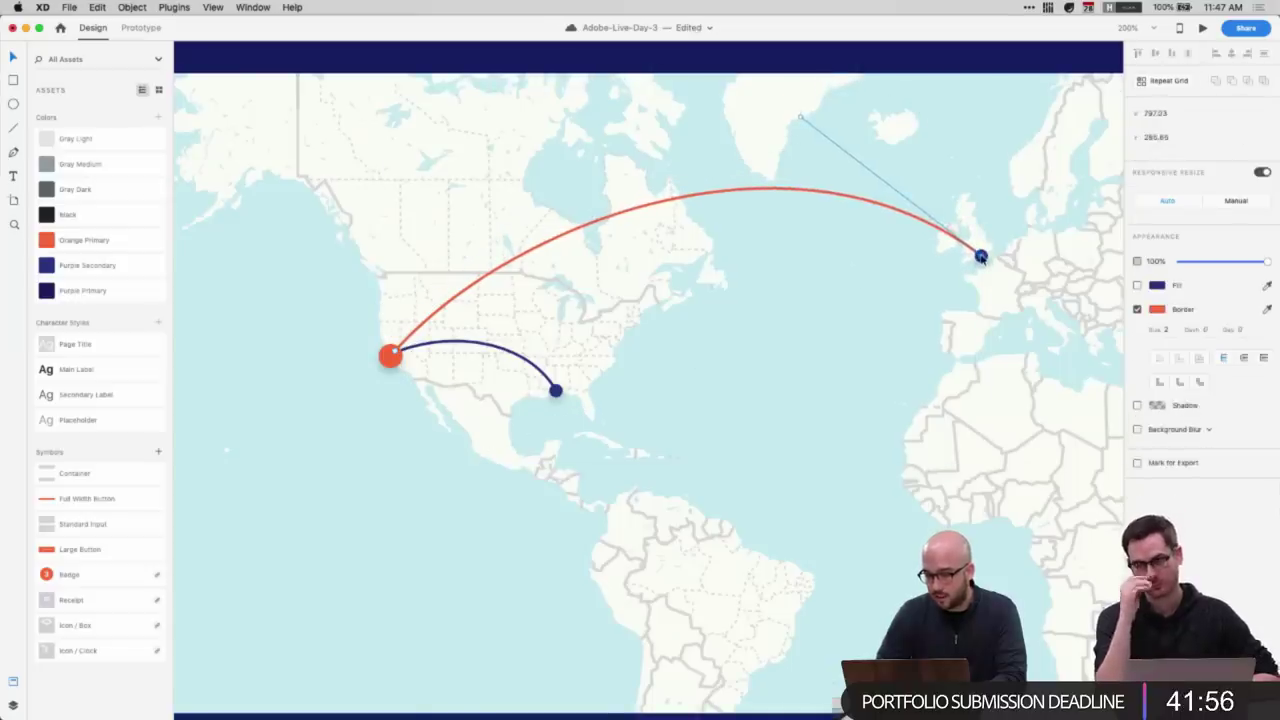
pyautogui.click(795, 280)
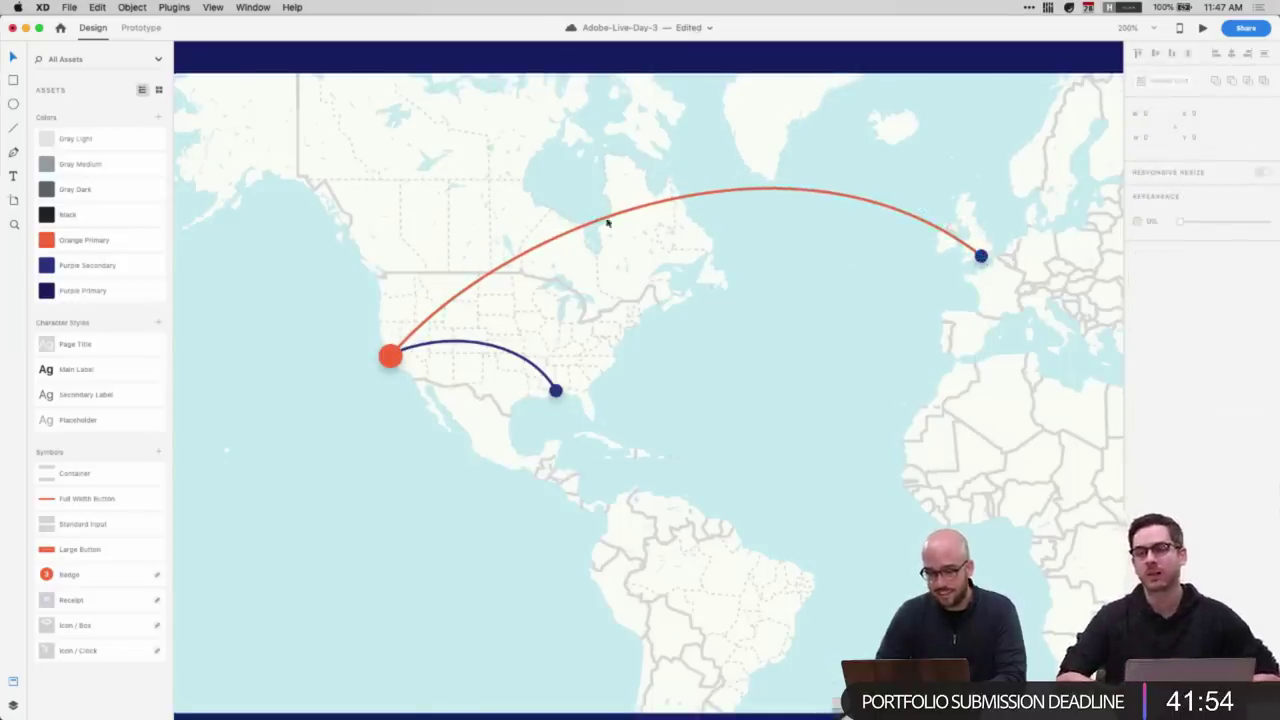
# - Try a dashed border with dash 10 and gap 10 on the San Francisco–London path
pyautogui.click(605, 217)
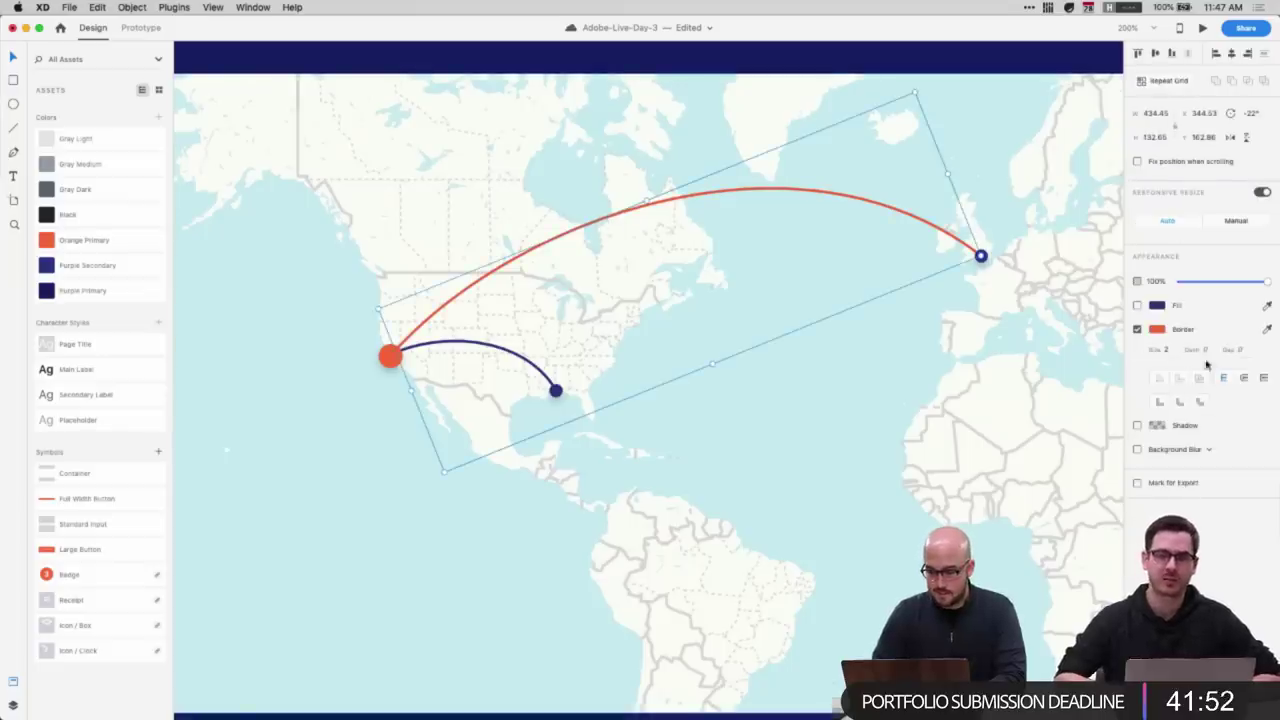
pyautogui.click(1205, 349)
pyautogui.write('10')
pyautogui.press('Return')
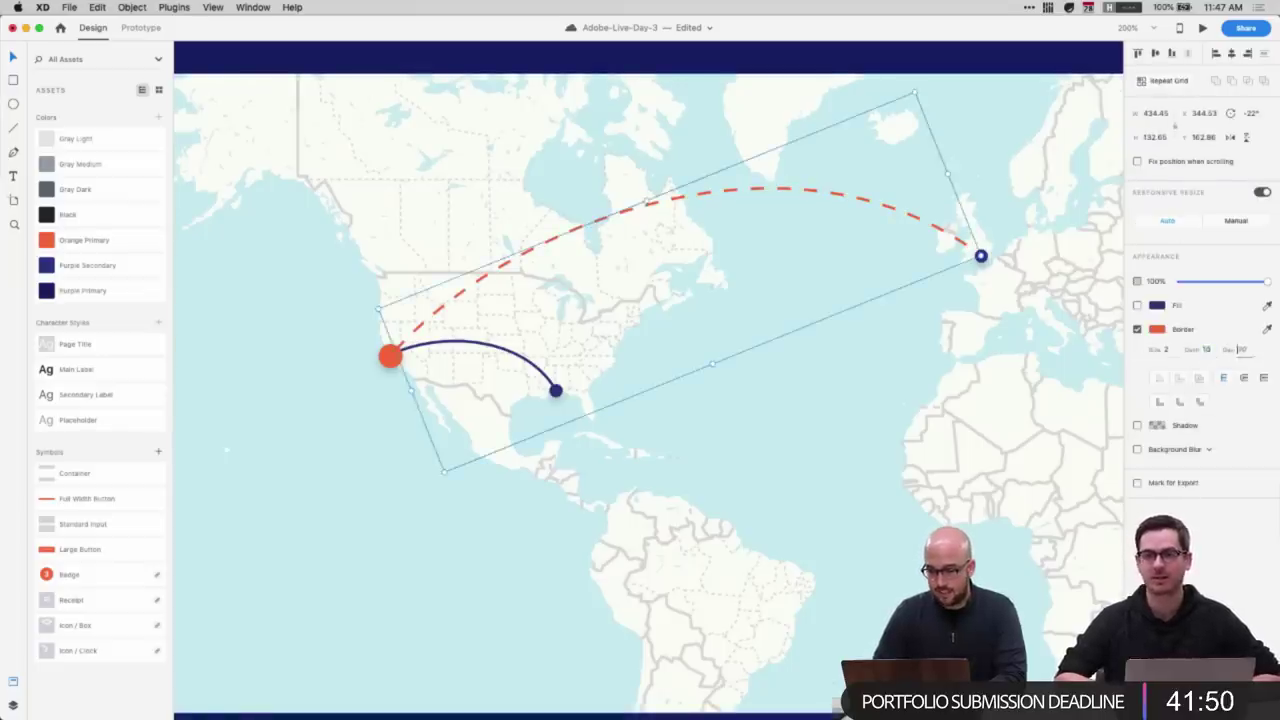
pyautogui.hotkey('shift', 'Down')
pyautogui.hotkey('shift', 'Up')
# - Set the San Francisco–London path's border to dash 3 and gap 8
pyautogui.hotkey('shift', 'Tab')
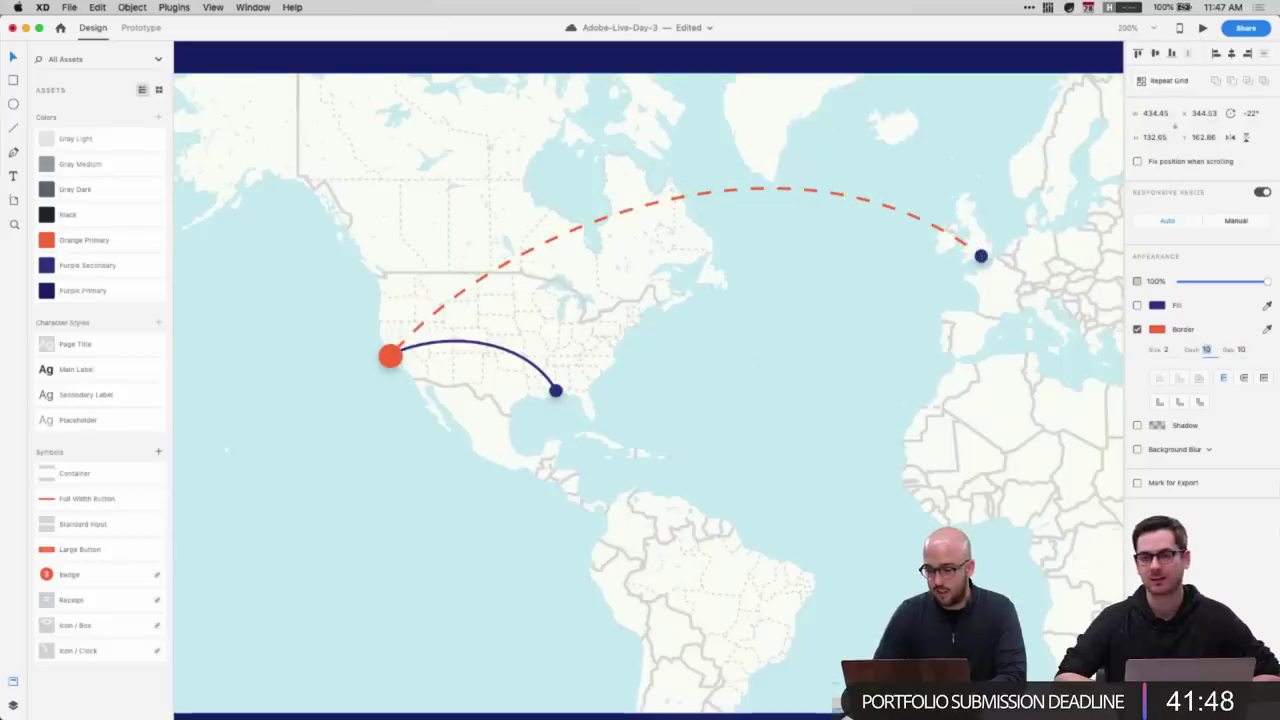
pyautogui.write('5')
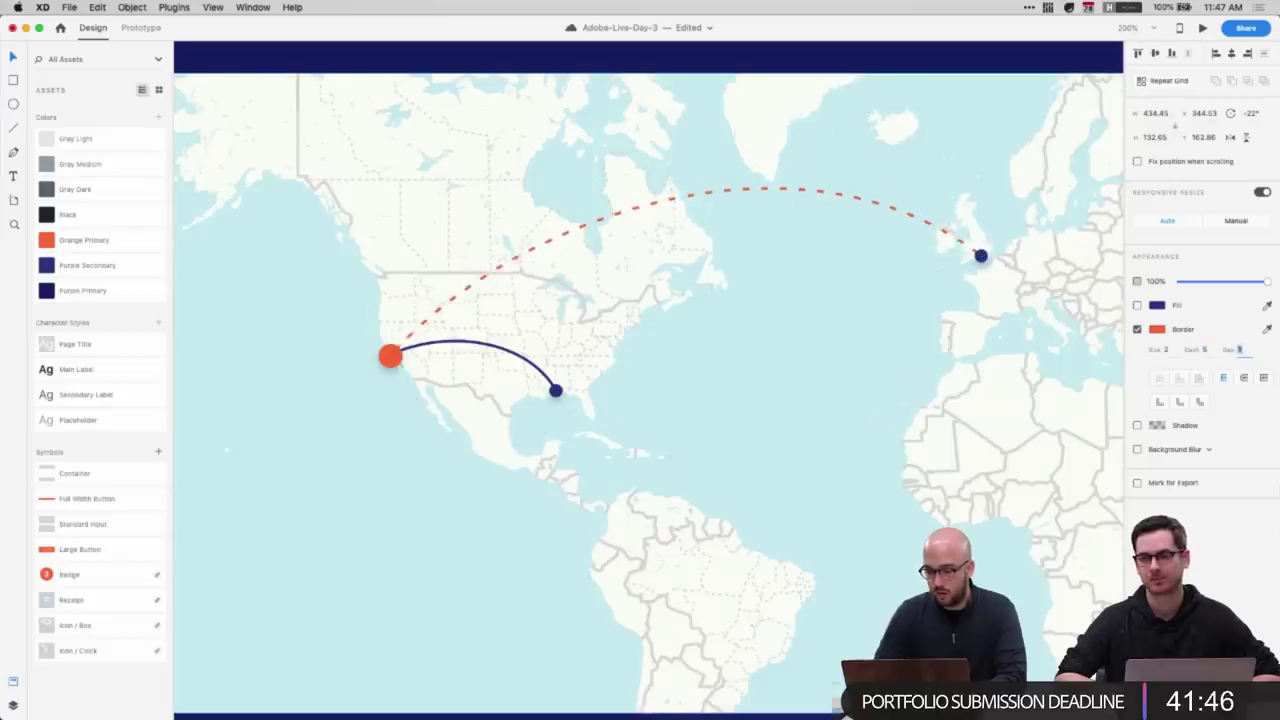
pyautogui.write('5')
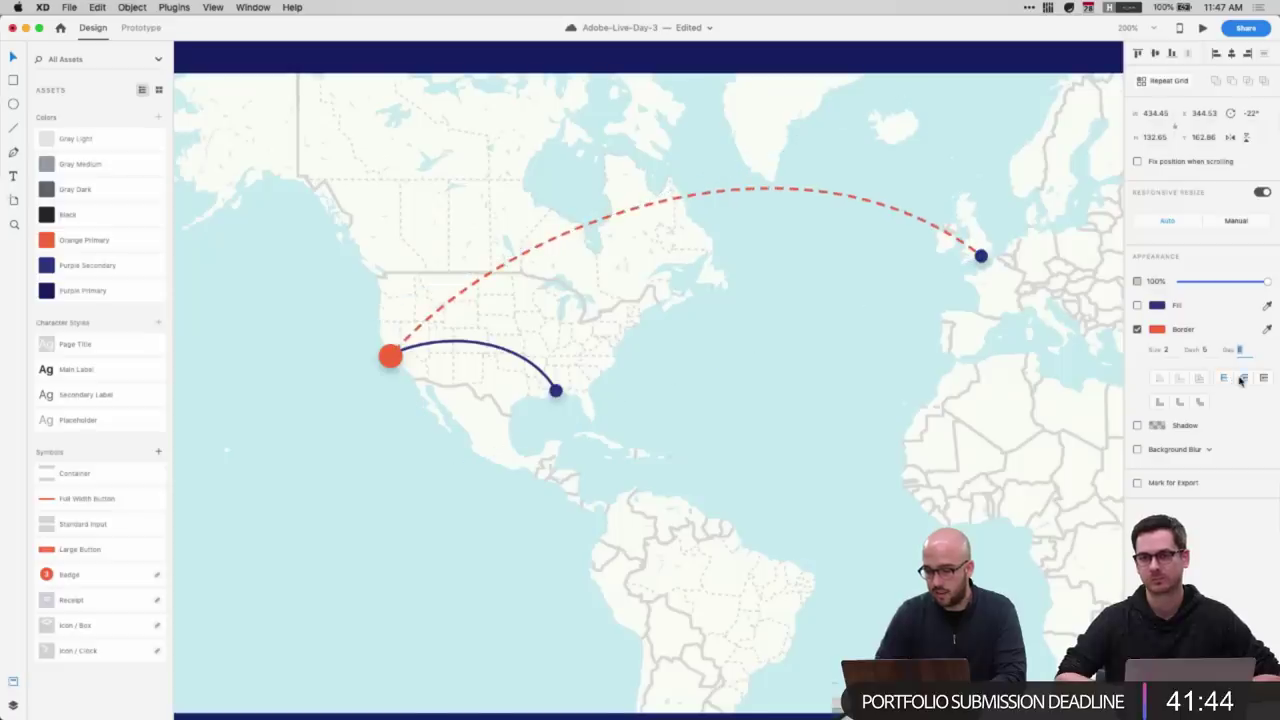
pyautogui.write('8')
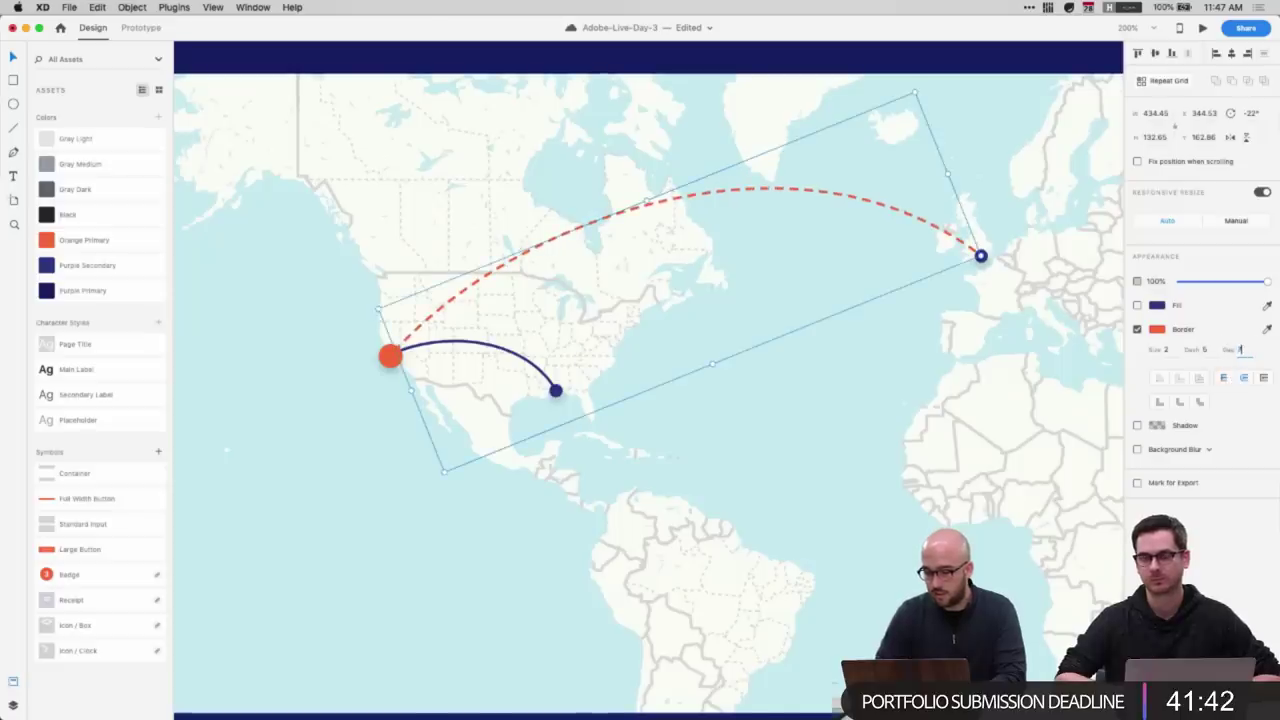
pyautogui.hotkey('shift', 'Tab')
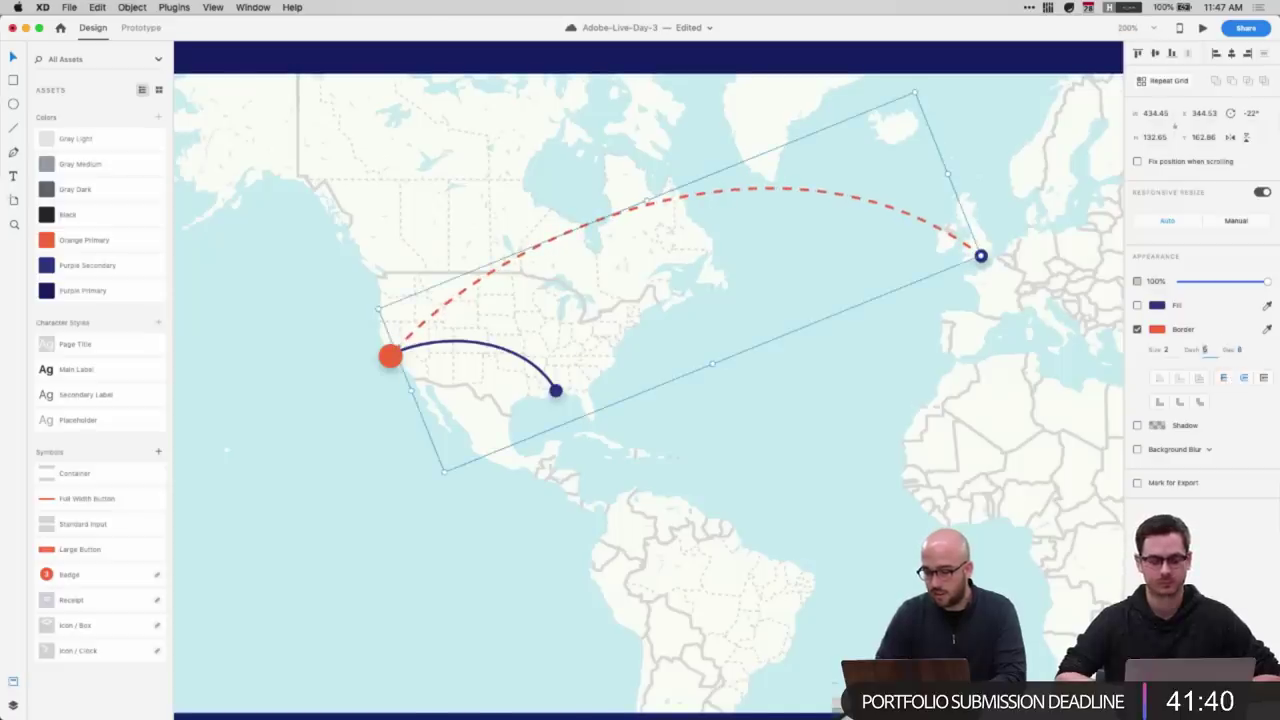
pyautogui.press('Down')
pyautogui.press('Down')
pyautogui.press('Down')
pyautogui.press('Up')
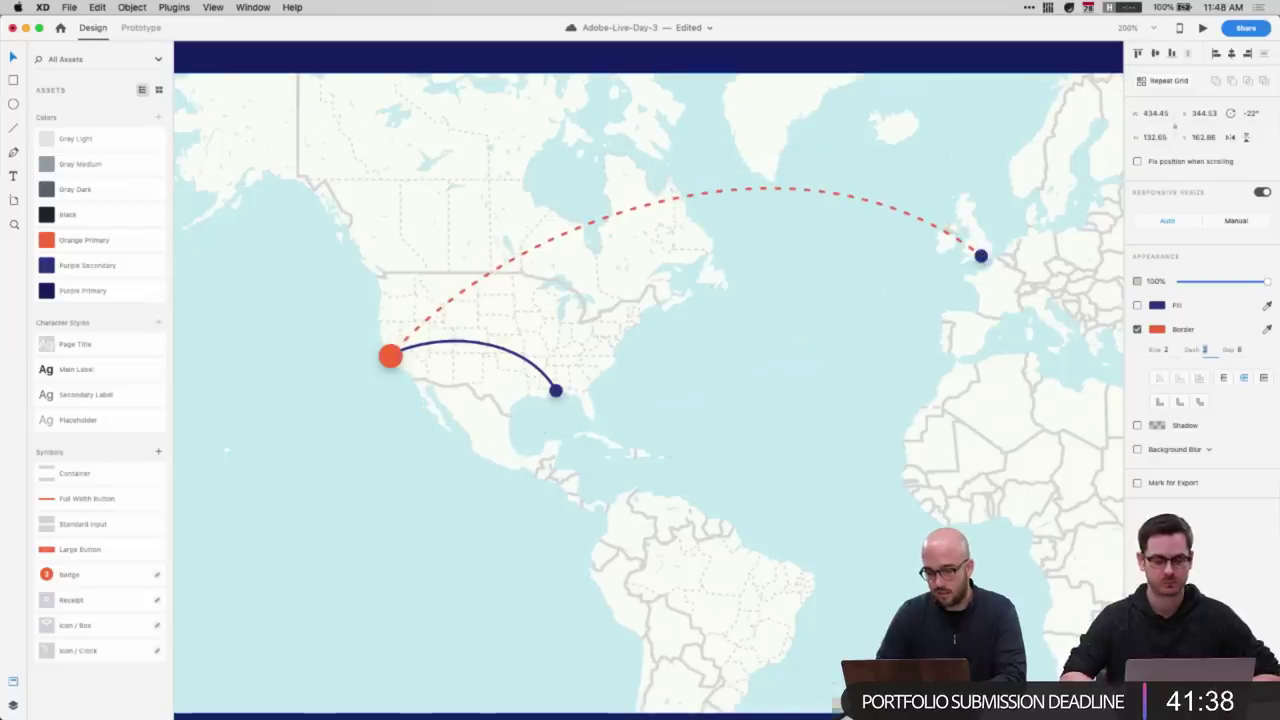
# - Apply the Gray Dark asset color to the fill of the London marker
pyautogui.click(981, 257)
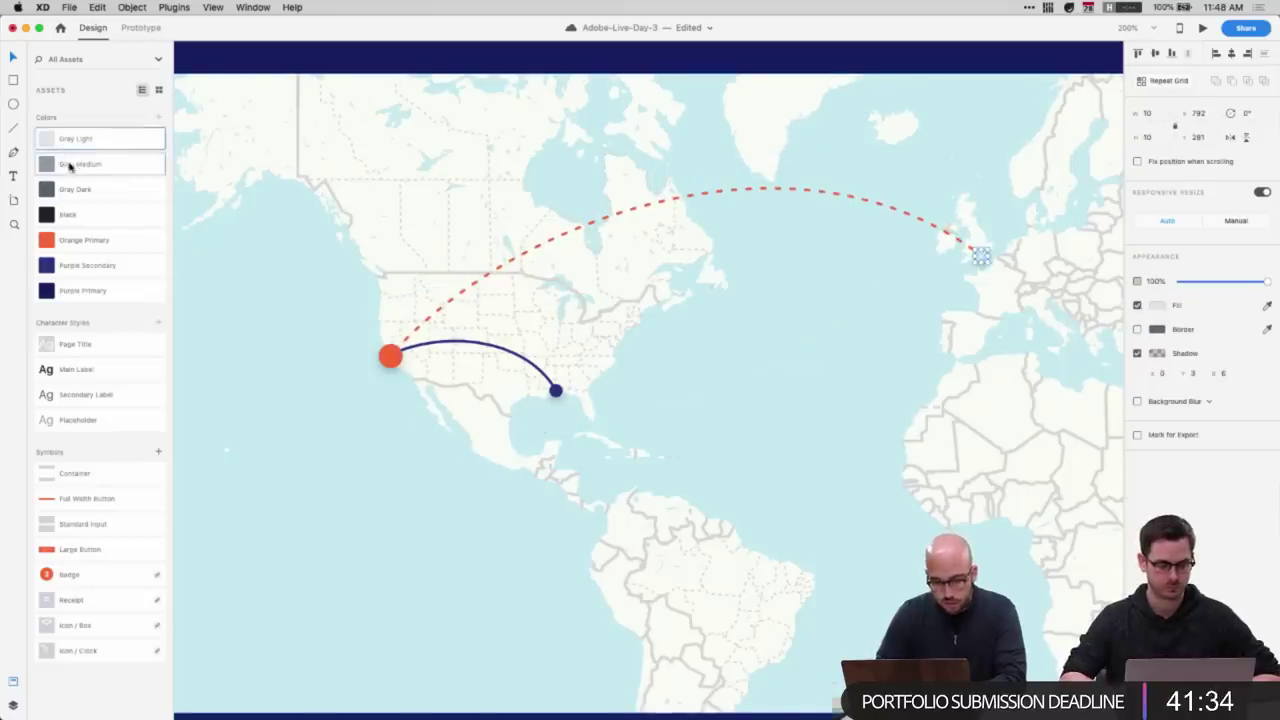
pyautogui.click(78, 189)
pyautogui.click(665, 490)
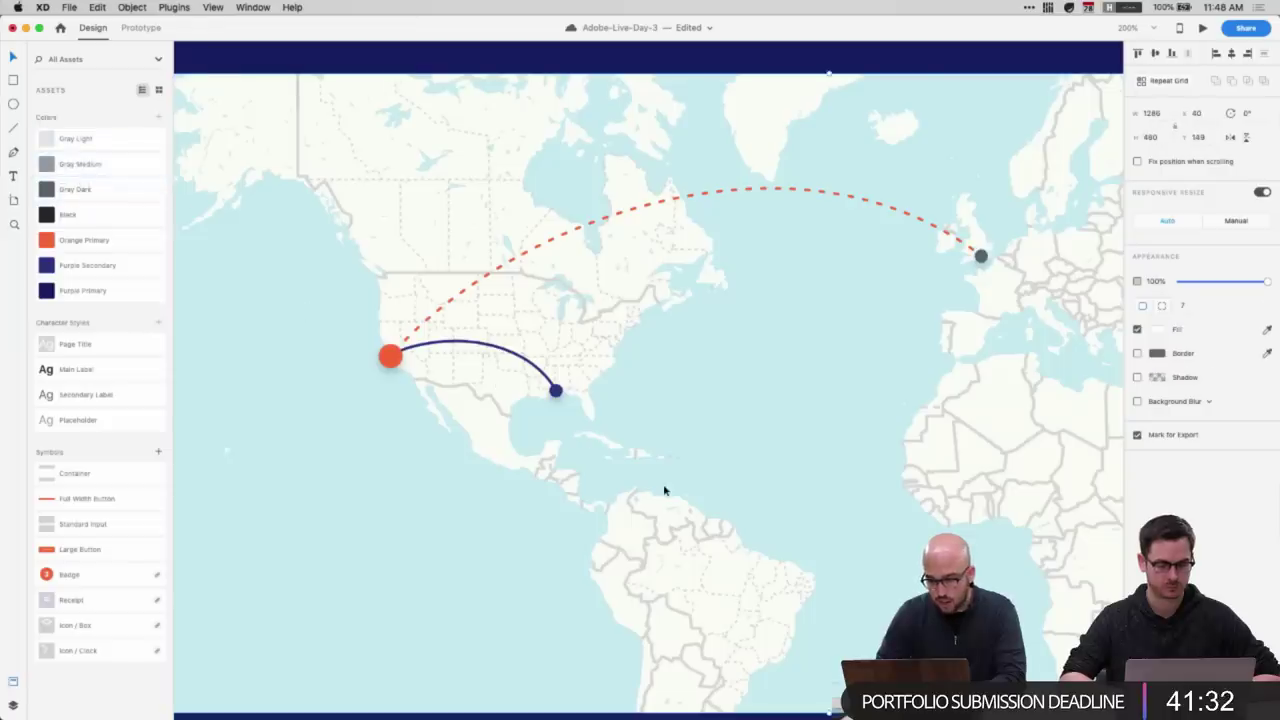
# - Apply the Gray Dark asset color to the border of the dashed San Francisco–London path
pyautogui.click(790, 189)
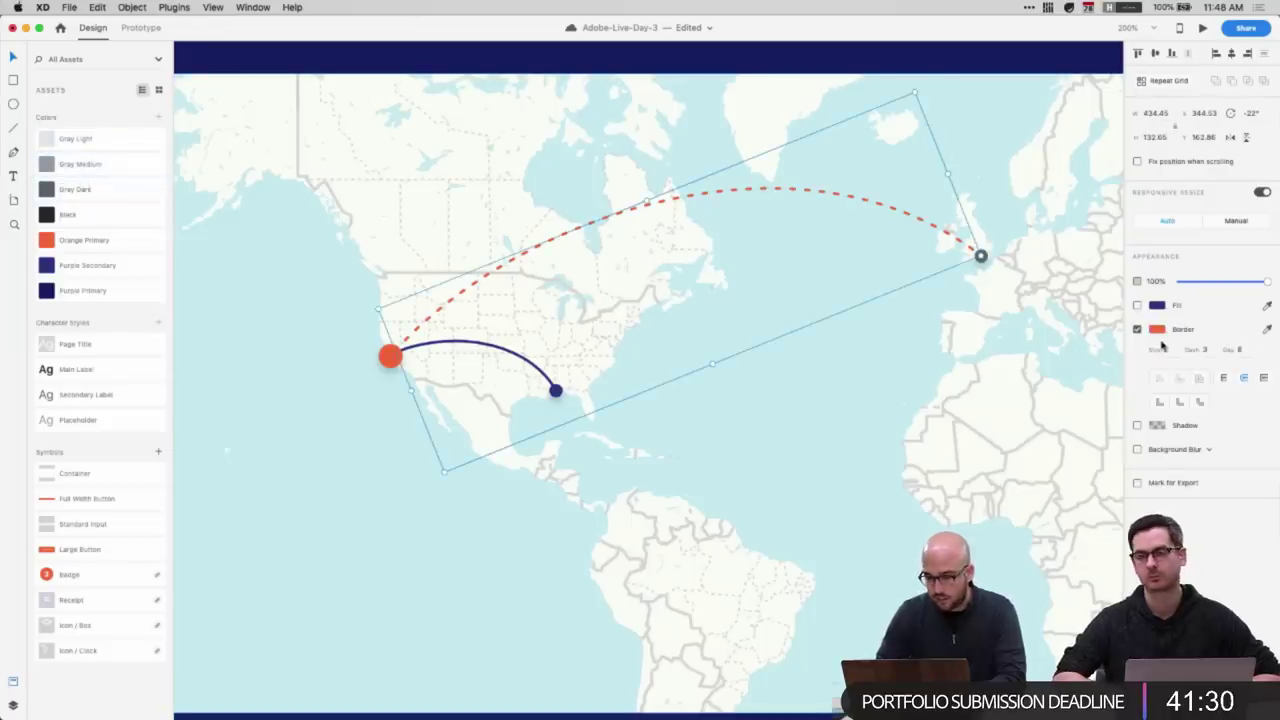
pyautogui.click(1156, 332)
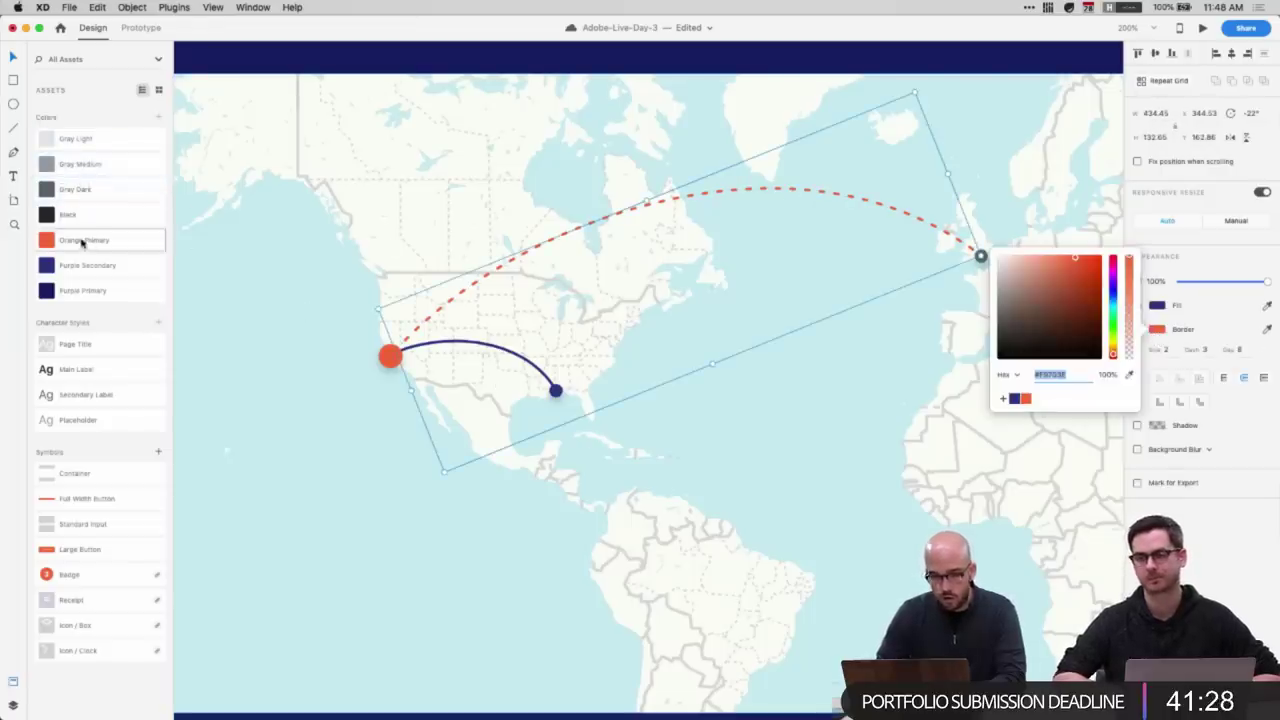
pyautogui.rightClick(74, 194)
pyautogui.click(107, 278)
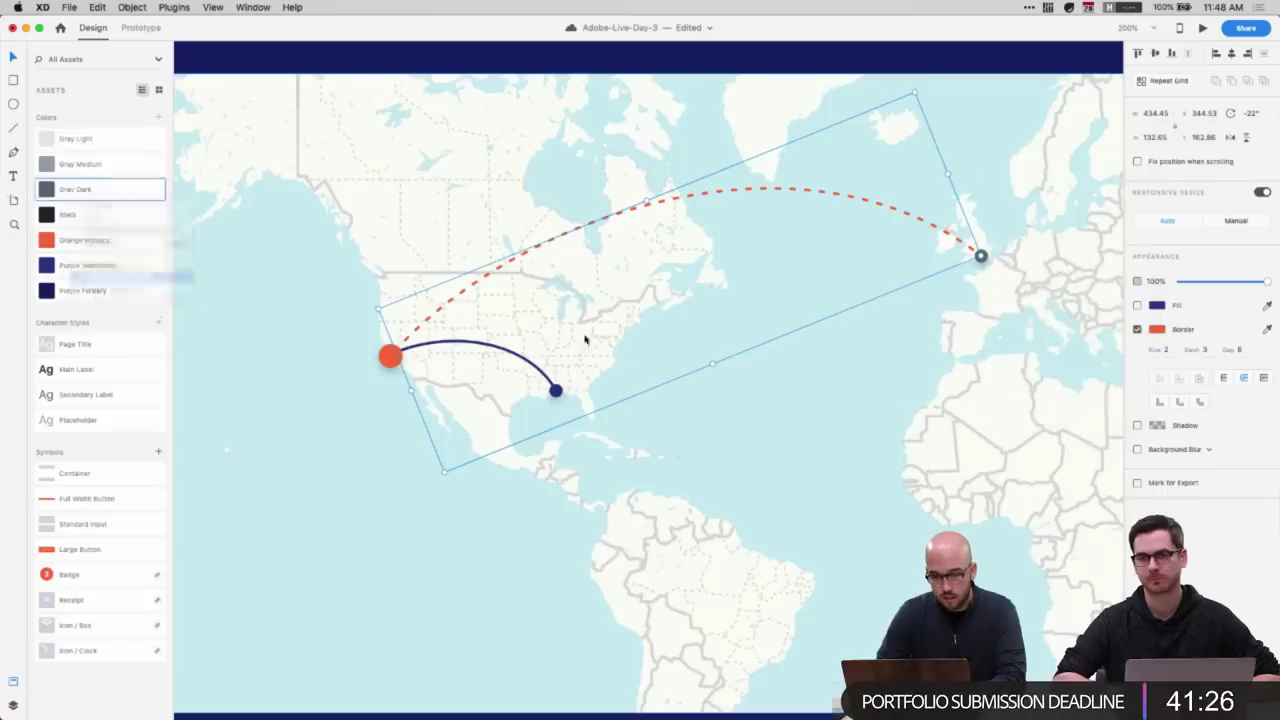
pyautogui.click(741, 362)
# - Apply the Orange Primary asset color to the border of the San Francisco–Mobile path
pyautogui.press('super+minus')
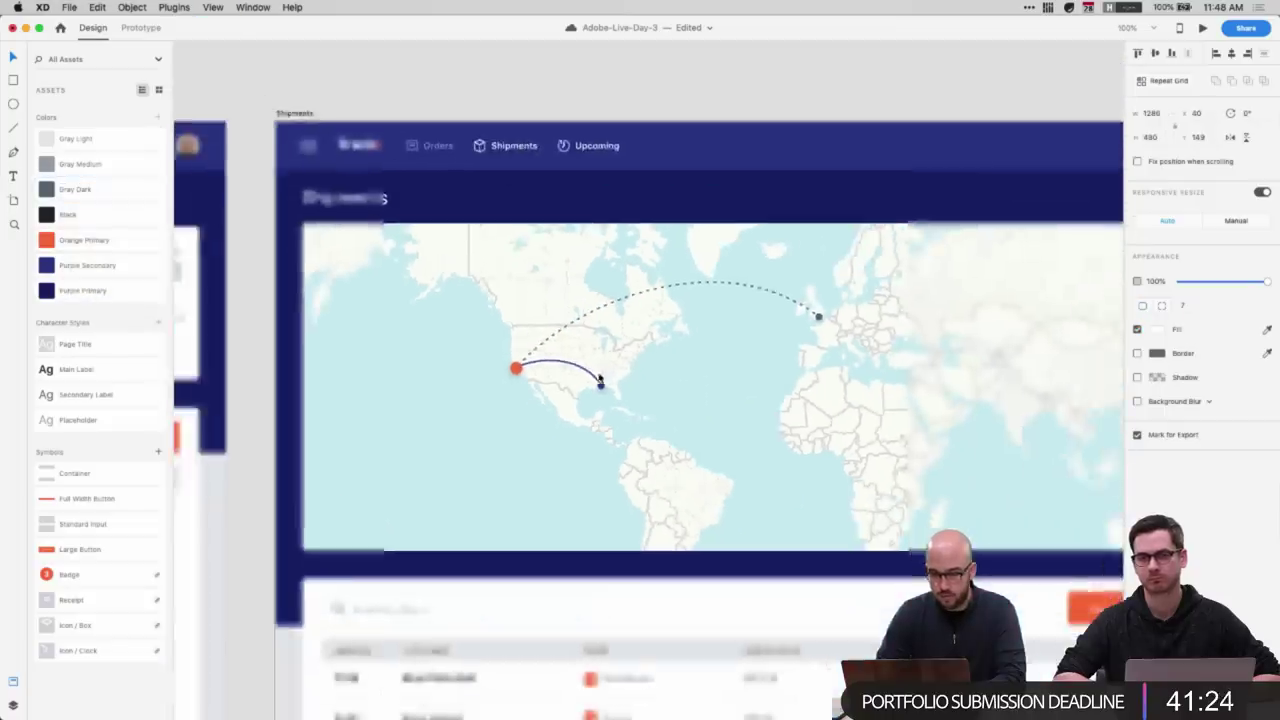
pyautogui.hscroll(2, 654, 437)
pyautogui.doubleClick(520, 356)
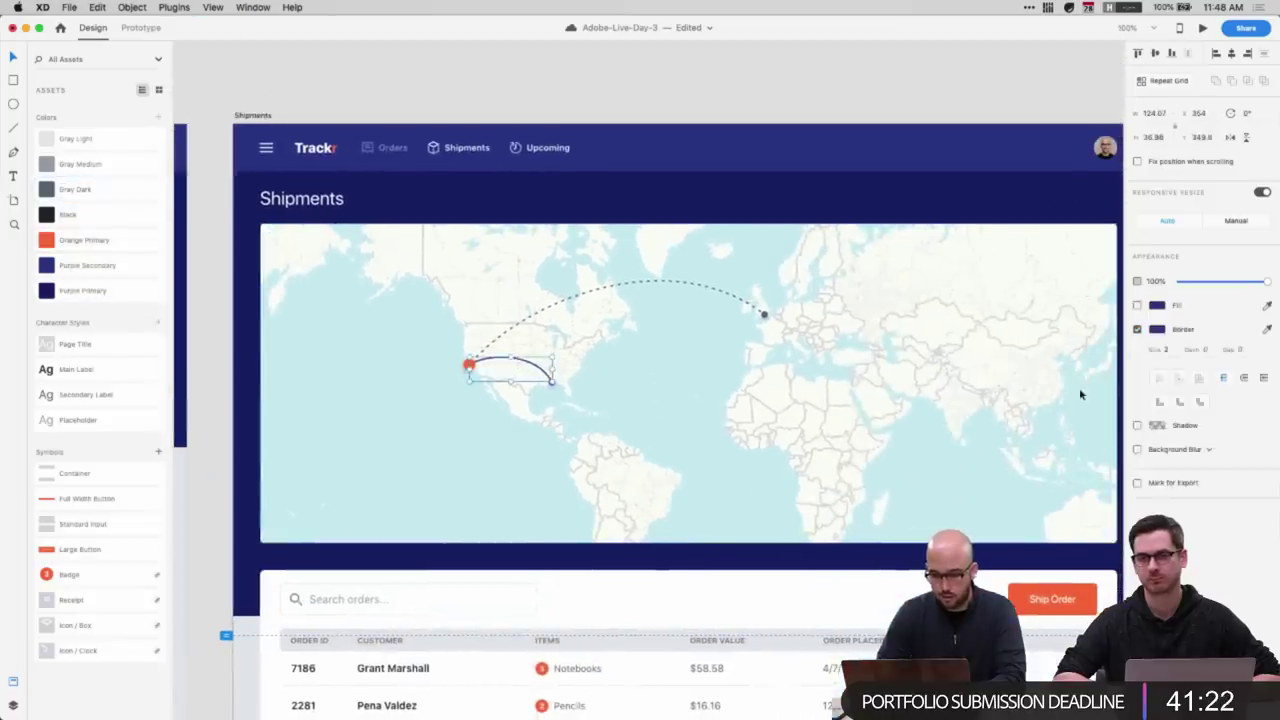
pyautogui.click(72, 240)
pyautogui.rightClick(74, 240)
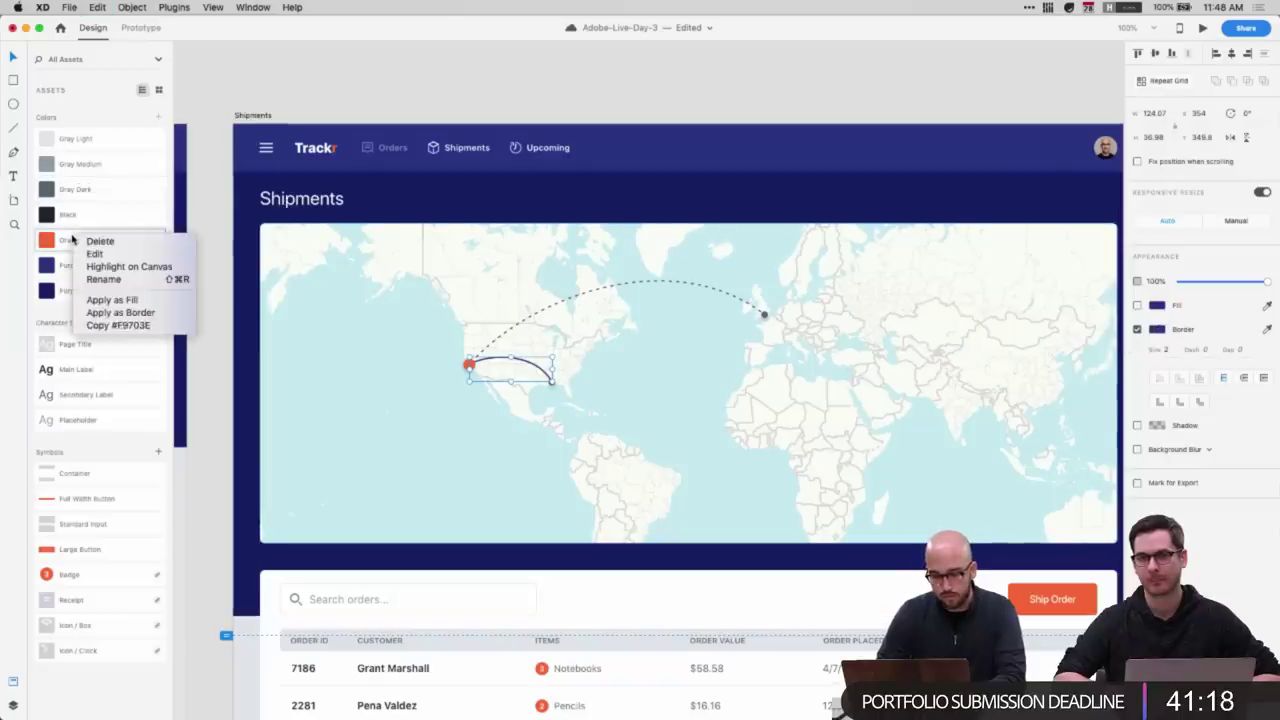
pyautogui.click(174, 316)
pyautogui.click(575, 461)
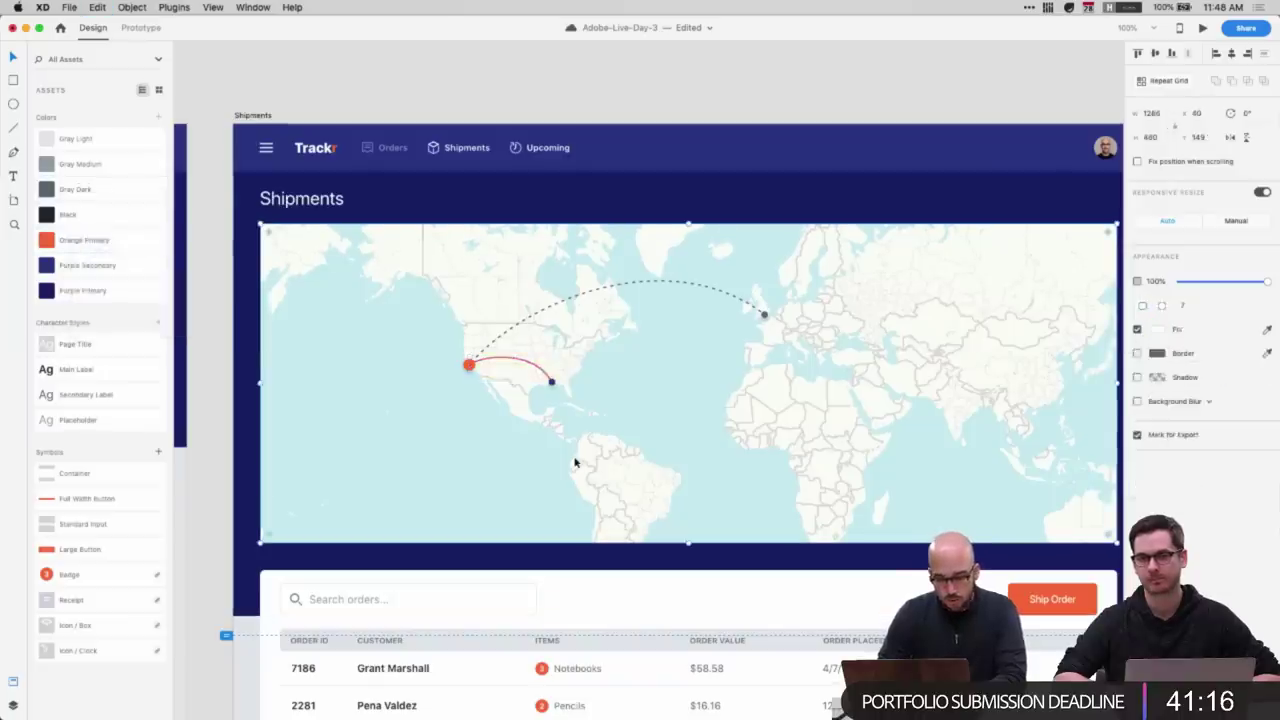
# - Examine the recolored routes and markers up close and within the whole Shipments artboard
pyautogui.press('super+plus')
pyautogui.press('super+plus')
pyautogui.press('super+plus')
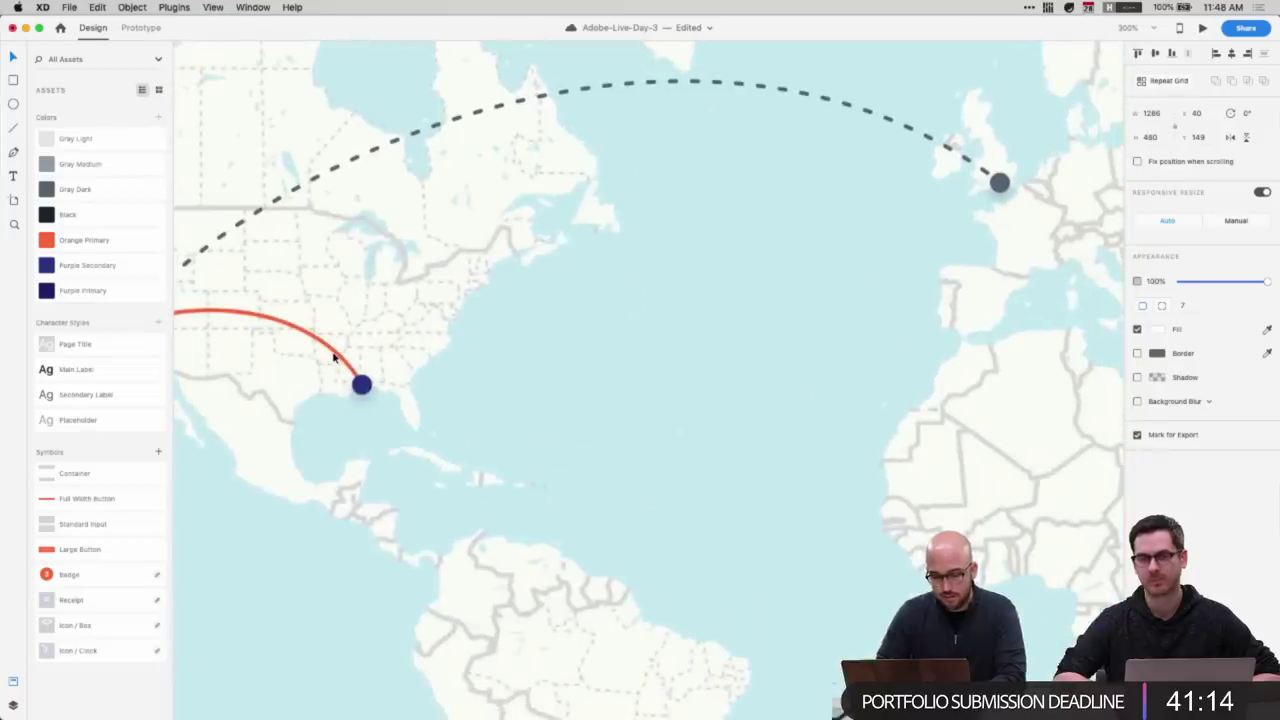
pyautogui.hscroll(-5, 334, 357)
pyautogui.click(389, 312)
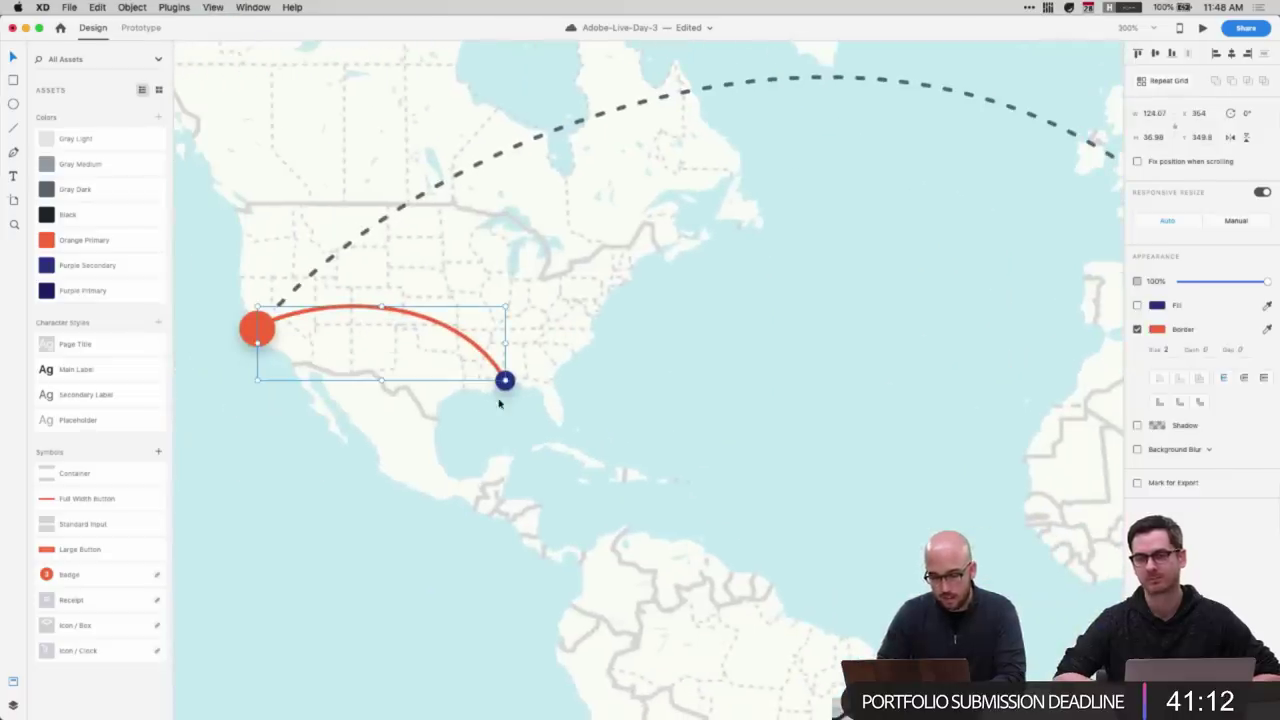
pyautogui.click(694, 505)
pyautogui.press('super+1')
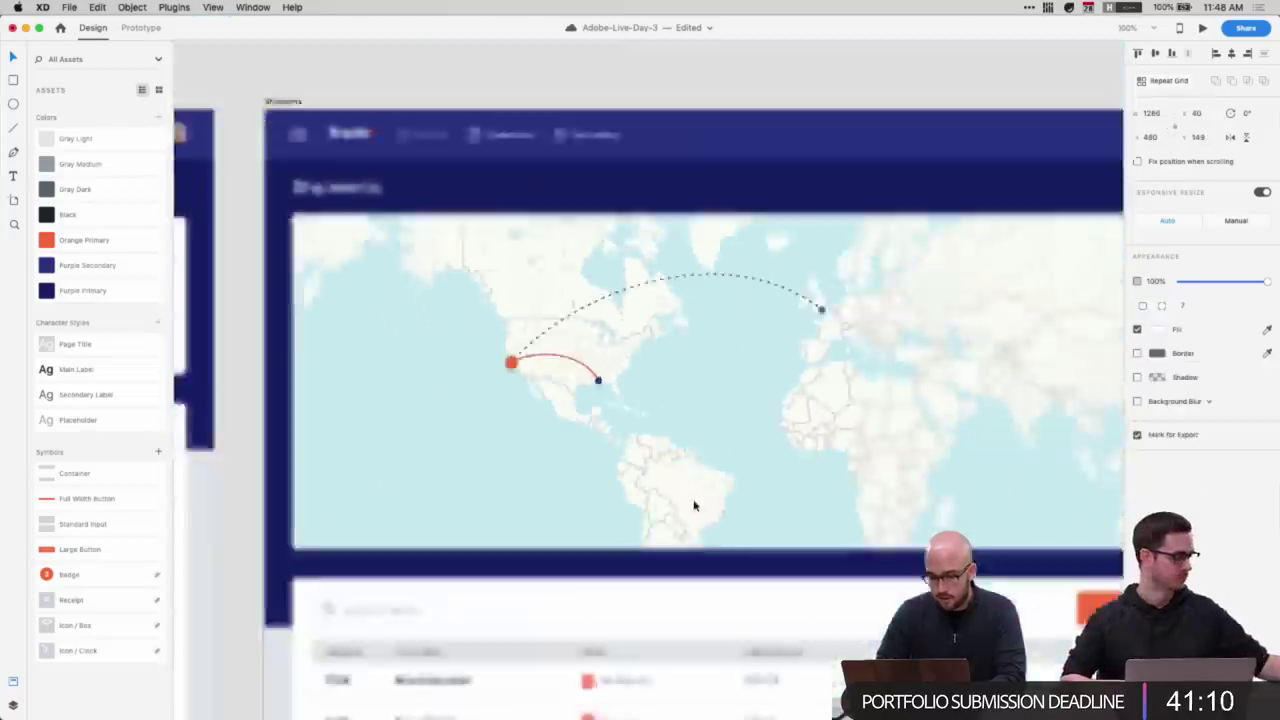
pyautogui.hscroll(3, 700, 502)
pyautogui.scroll(-1, 697, 496)
pyautogui.click(553, 83)
pyautogui.scroll(-1, 554, 84)
pyautogui.hscroll(1, 554, 84)
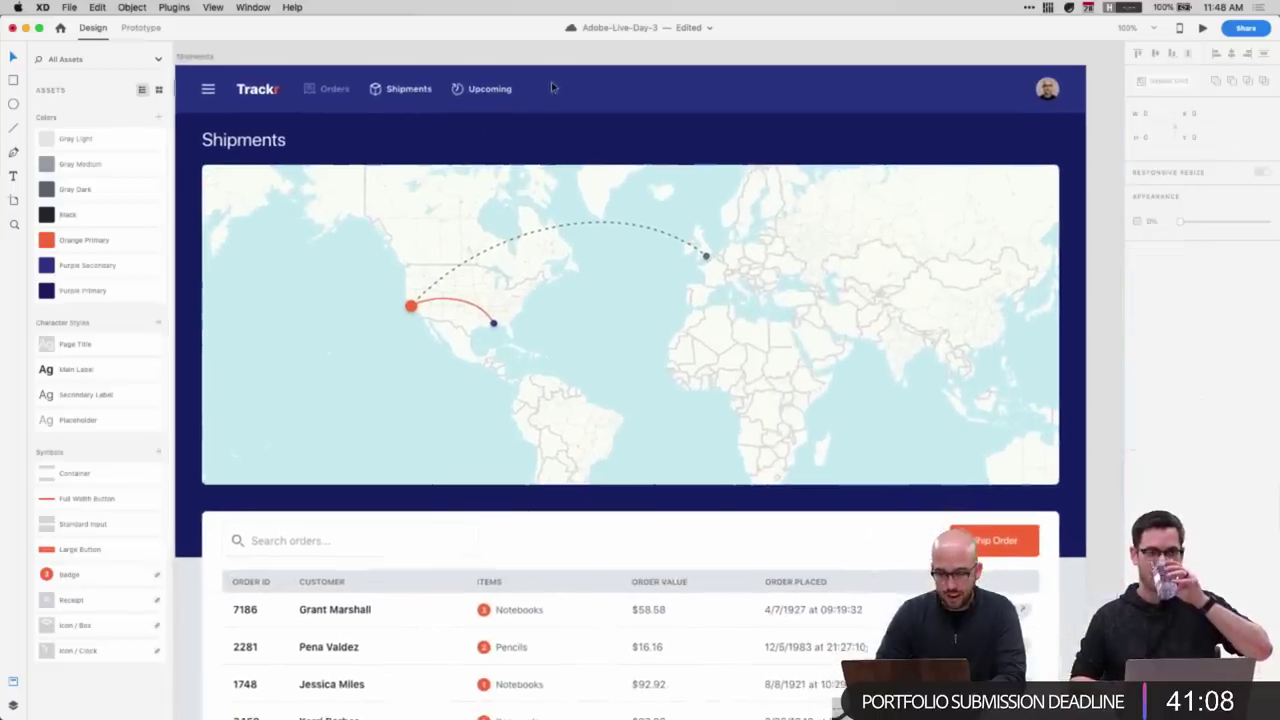
pyautogui.hscroll(-2, 392, 342)
pyautogui.hscroll(-1, 370, 375)
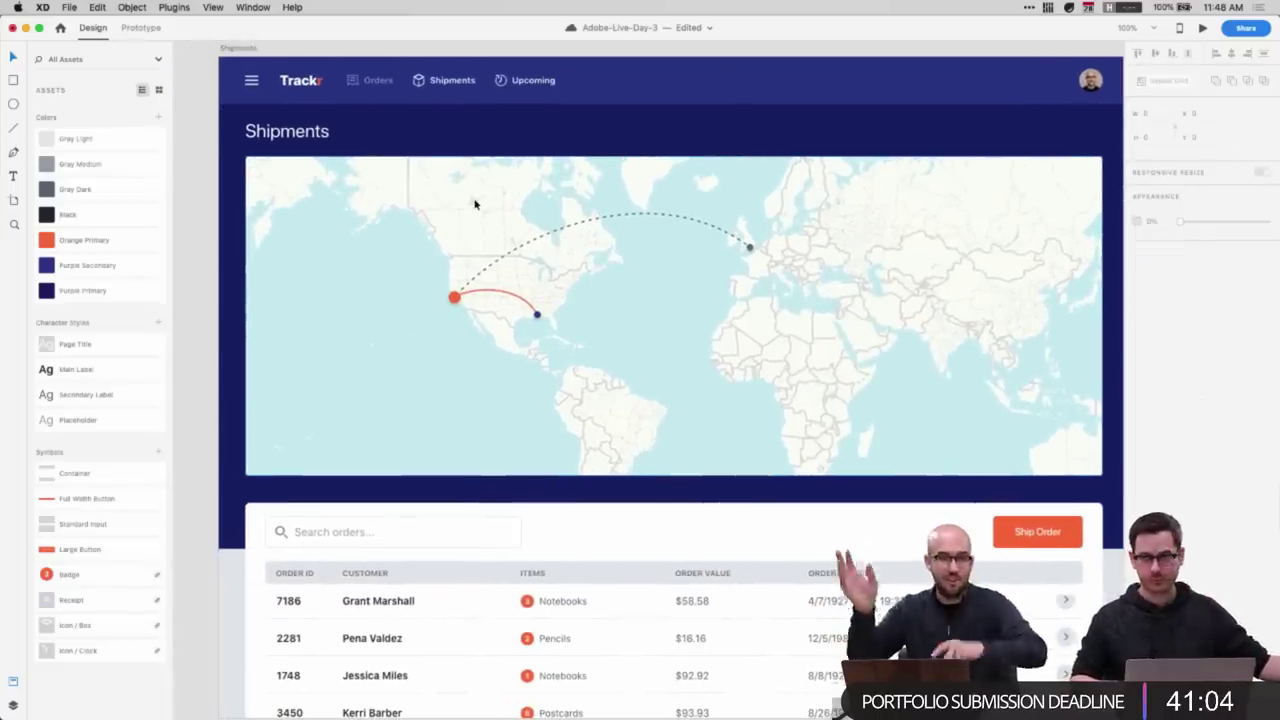
pyautogui.scroll(-5, 475, 204)
pyautogui.scroll(2, 382, 301)
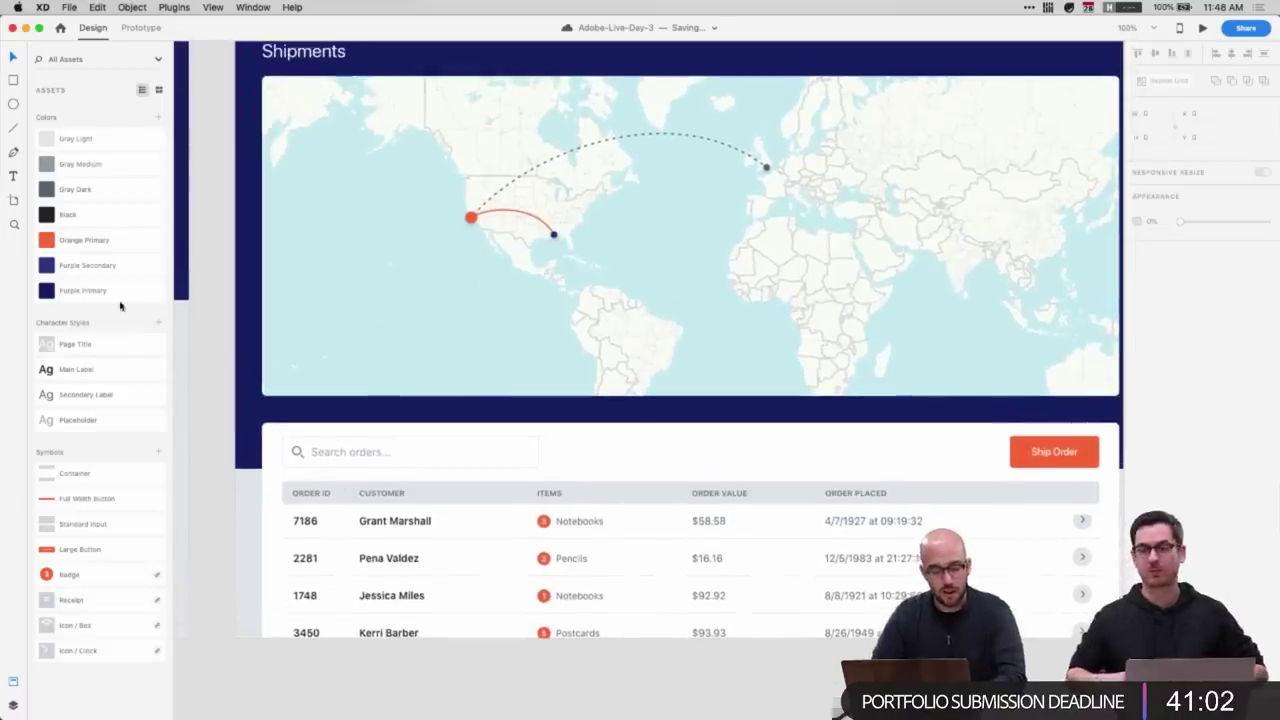
# - Show the Shipments artboard's layers and check the San Francisco–Mobile path, San Francisco marker and map among them
pyautogui.click(13, 703)
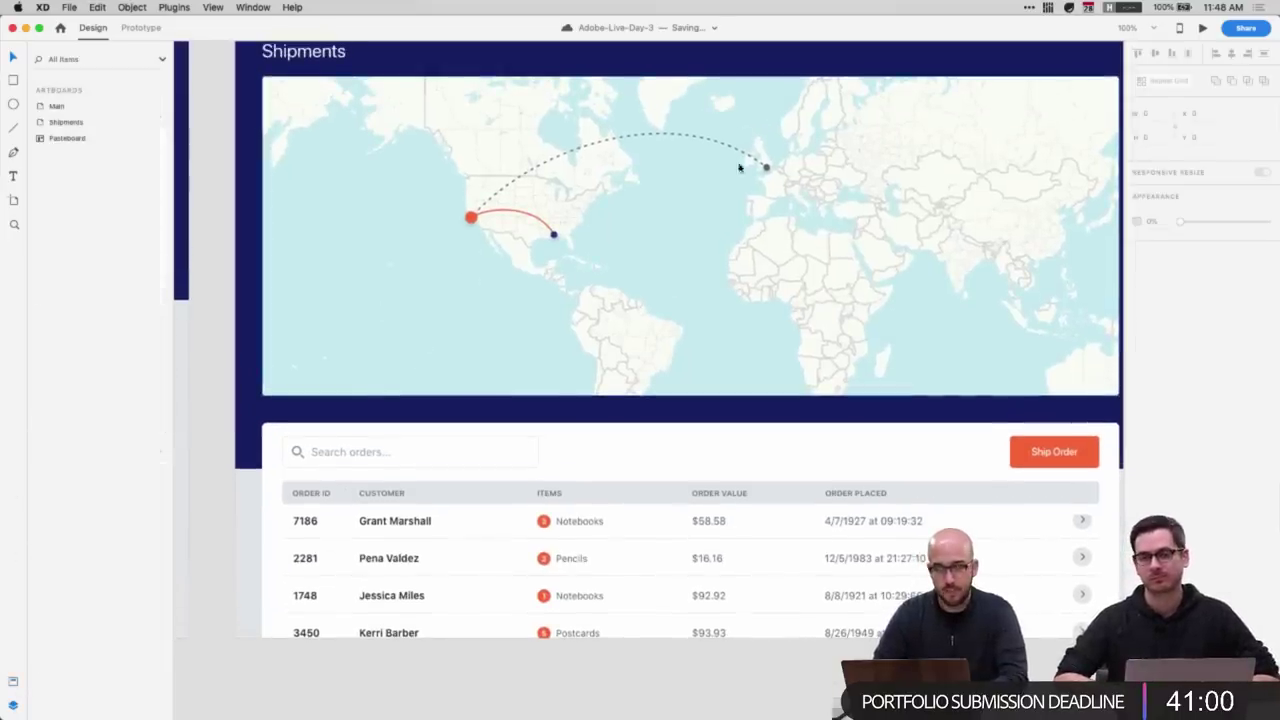
pyautogui.click(515, 205)
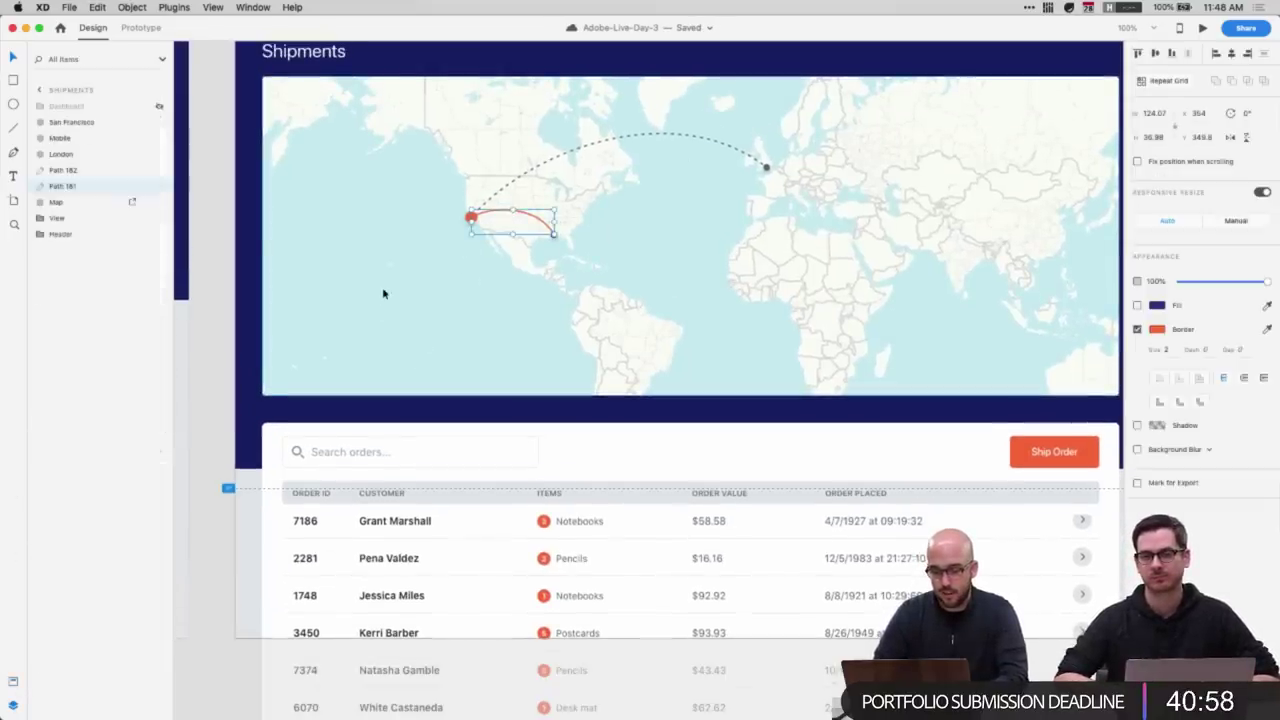
pyautogui.press('super+equal')
pyautogui.press('super+equal')
pyautogui.hscroll(-9, 323, 341)
pyautogui.scroll(5, 323, 341)
pyautogui.click(631, 227)
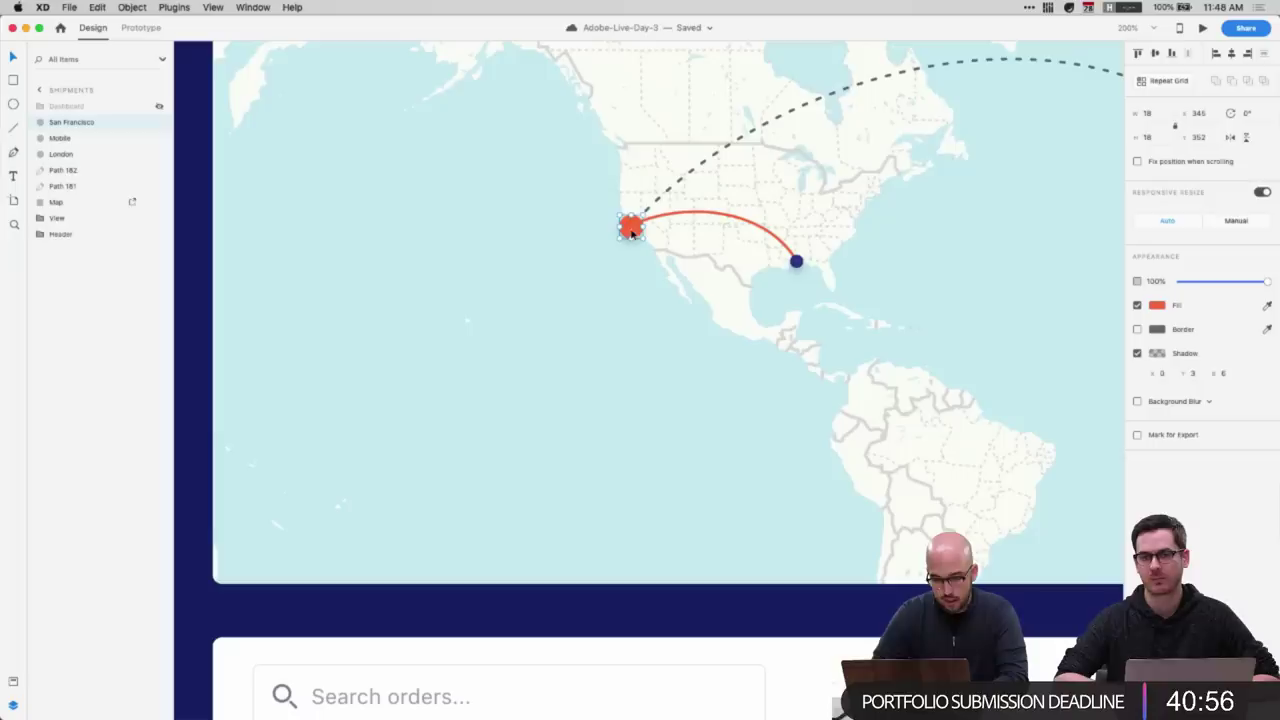
pyautogui.click(327, 381)
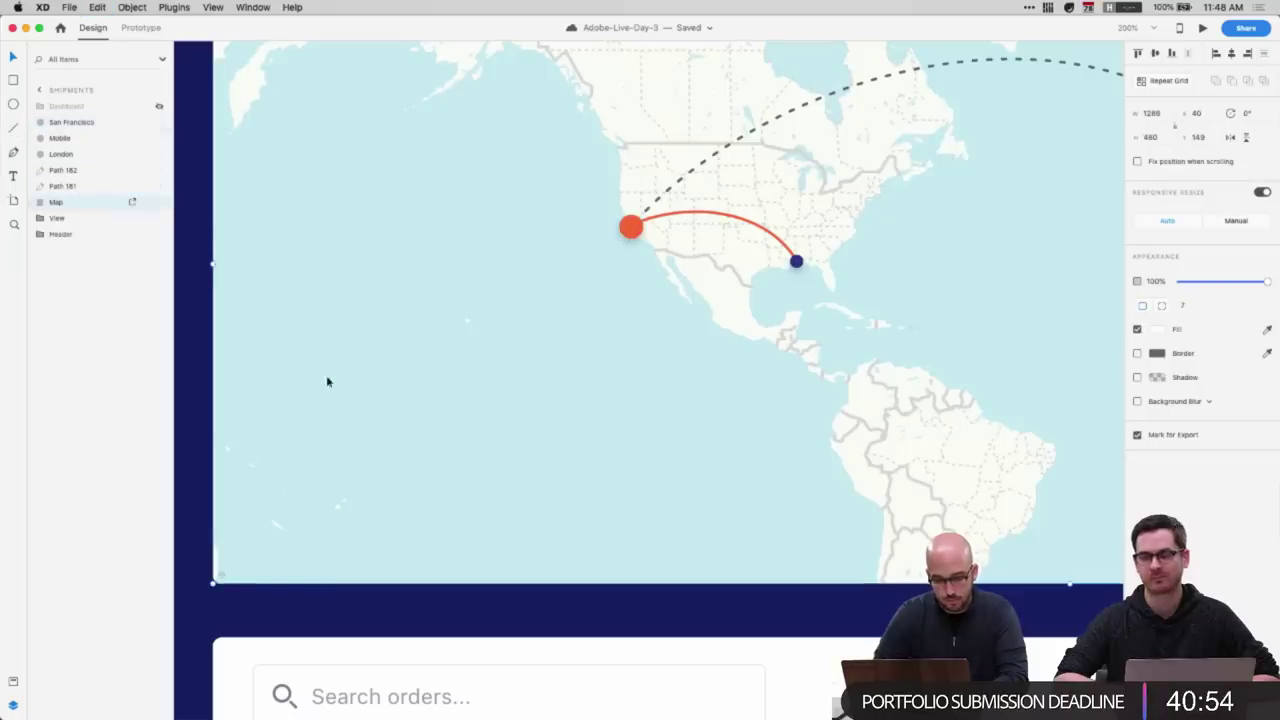
# - Place copies of the San Francisco and Mobile markers one below the other in the map's lower-left corner
pyautogui.press('super+v')
pyautogui.moveTo(631, 227); pyautogui.dragTo(277, 457)
pyautogui.moveTo(796, 261); pyautogui.dragTo(423, 457)
pyautogui.moveTo(333, 509); pyautogui.dragTo(276, 493)
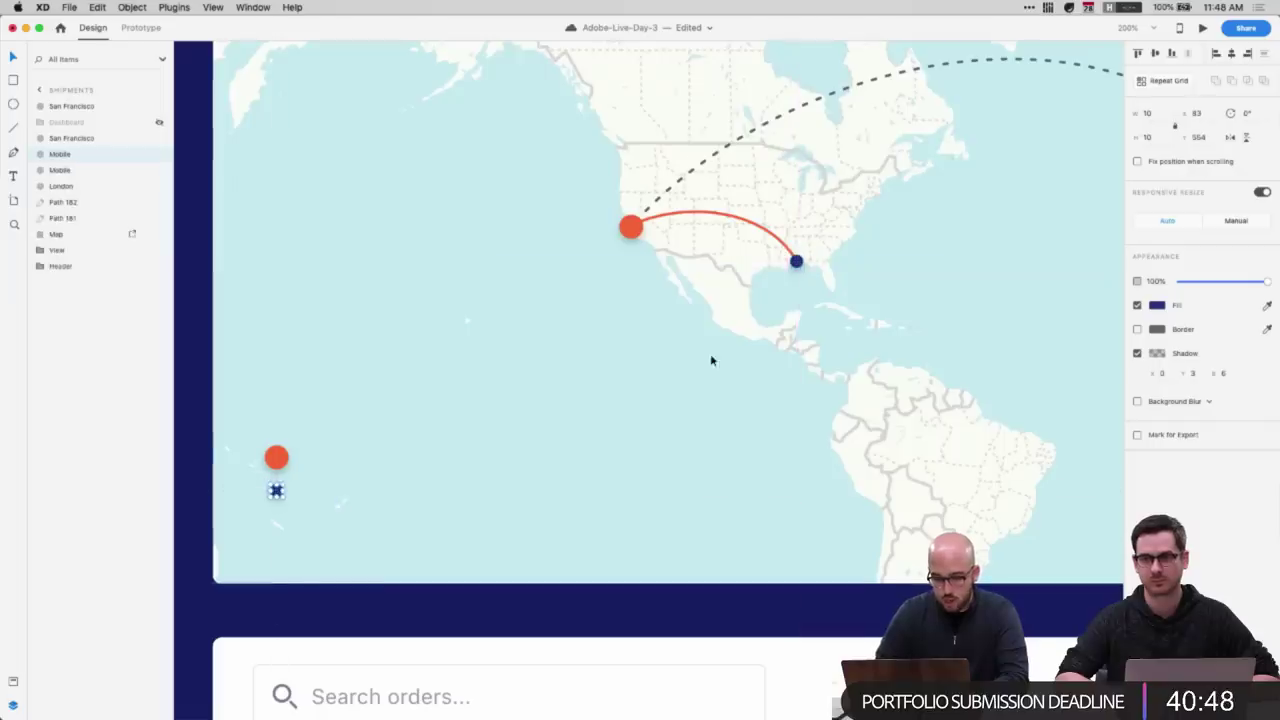
pyautogui.hscroll(1, 711, 360)
pyautogui.click(390, 495)
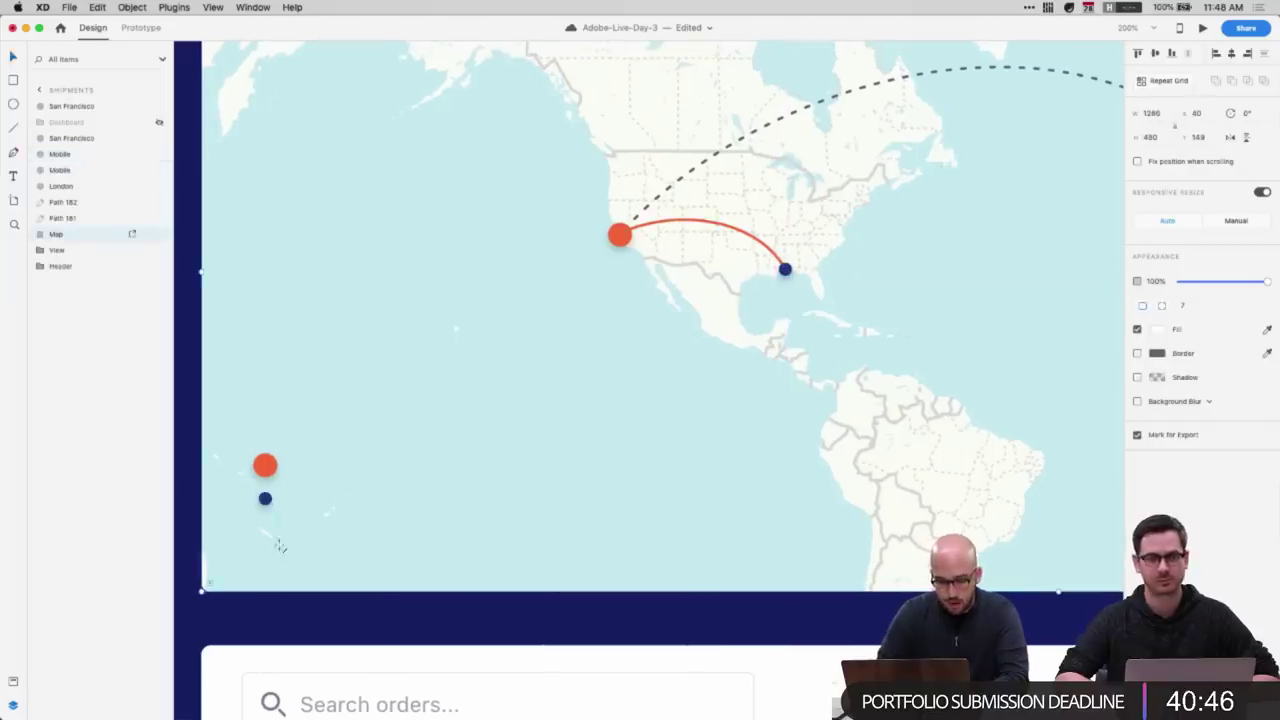
# - Draw a horizontal line about 26 px long below the copied Mobile marker
pyautogui.moveTo(248, 521); pyautogui.dragTo(296, 521)
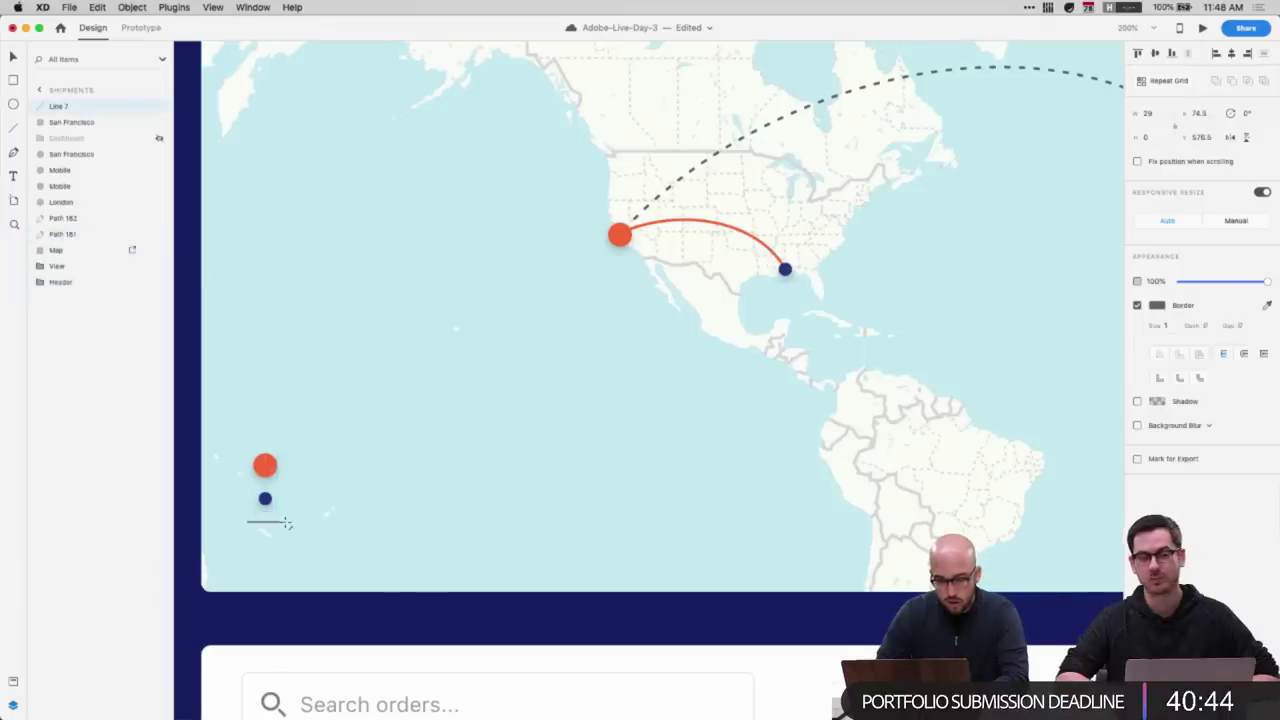
pyautogui.press('v')
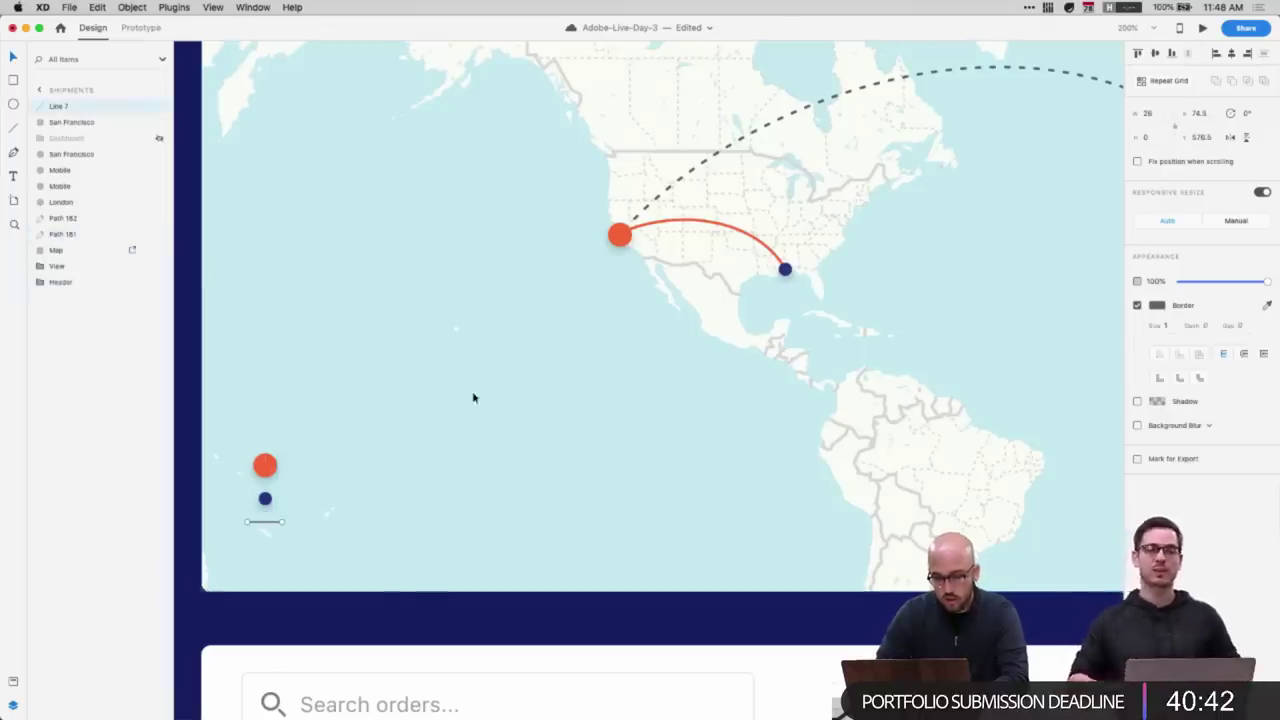
pyautogui.click(408, 490)
pyautogui.click(266, 522)
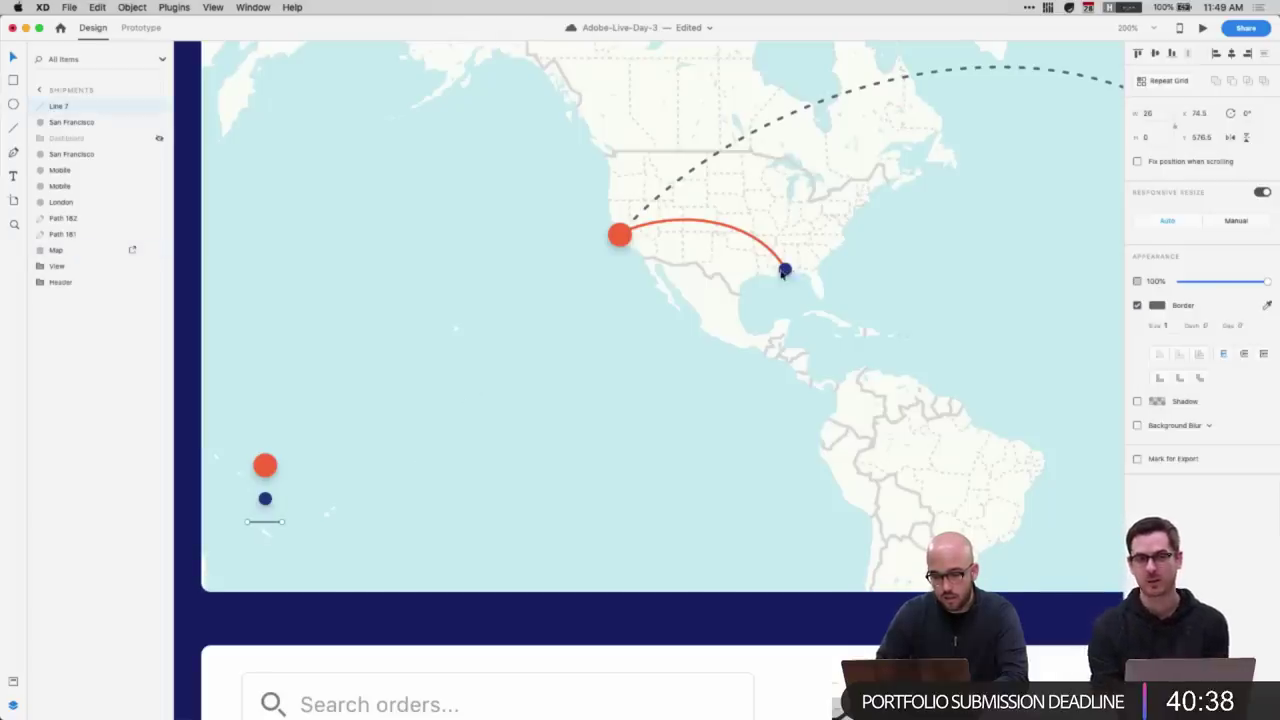
# - Give the London marker a border in its own fill color, #616E7C
pyautogui.click(785, 271)
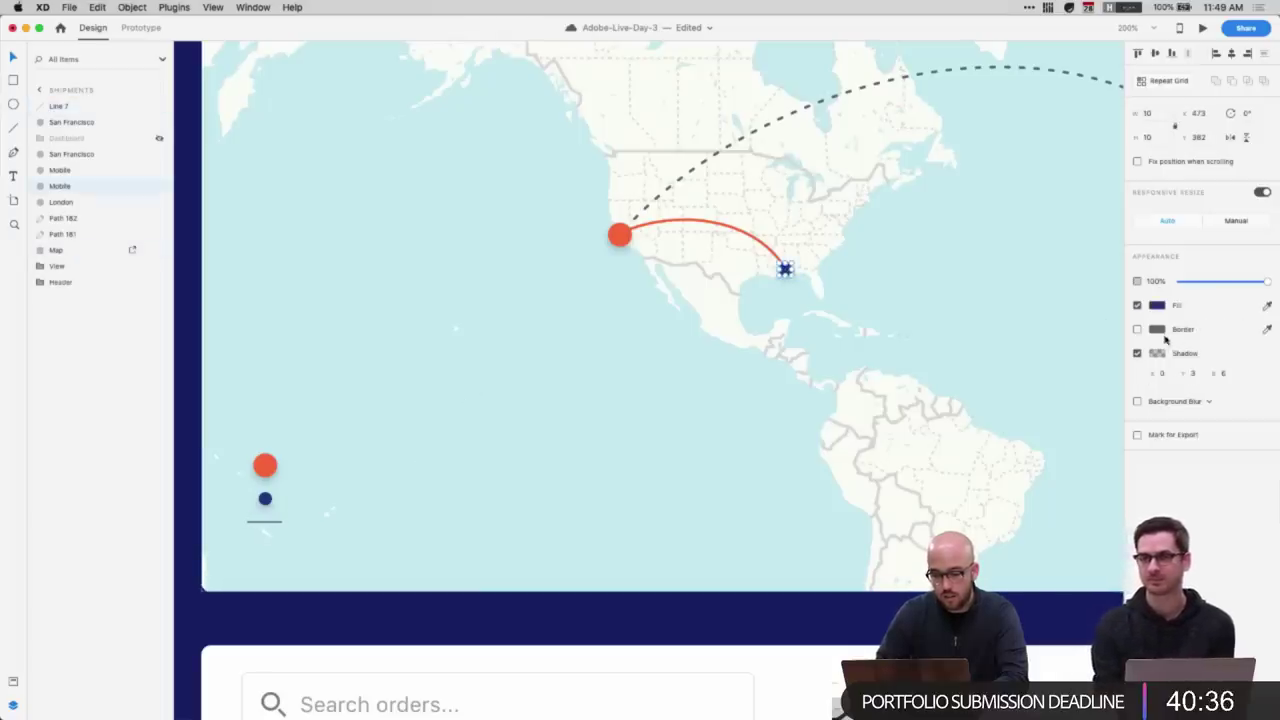
pyautogui.hscroll(5, 870, 160)
pyautogui.scroll(2, 870, 160)
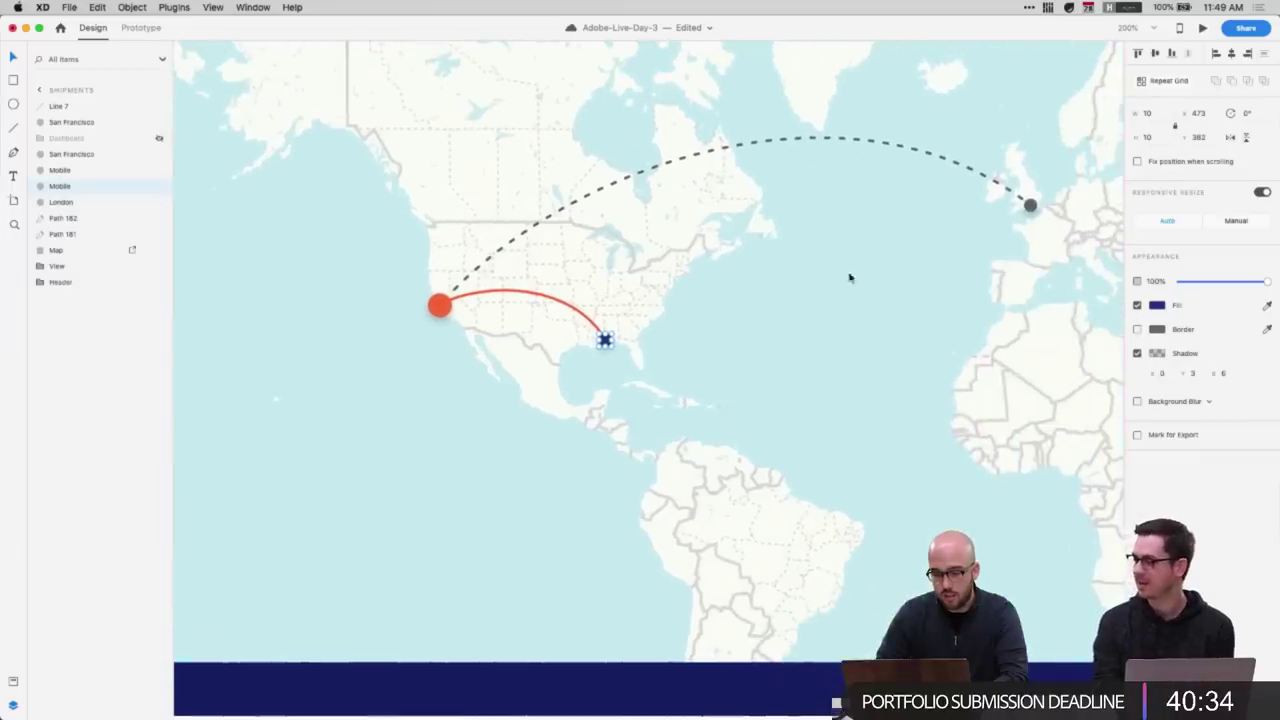
pyautogui.click(1030, 205)
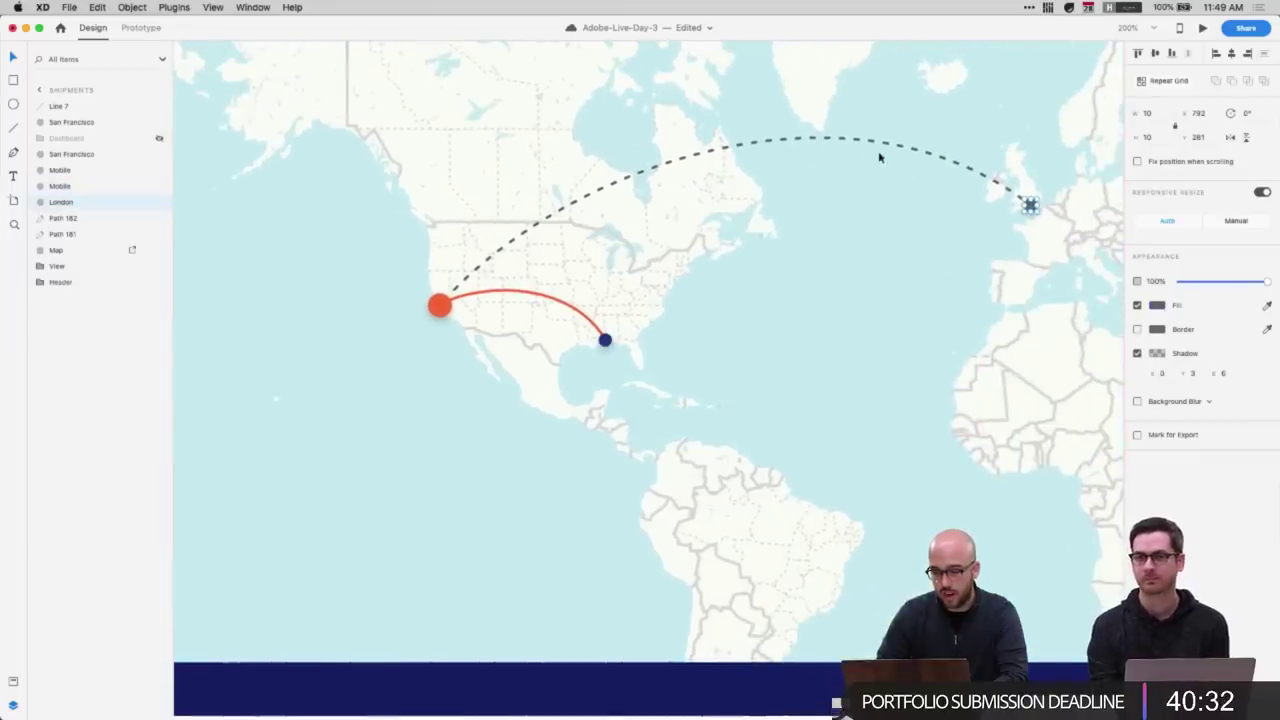
pyautogui.hscroll(3, 1007, 248)
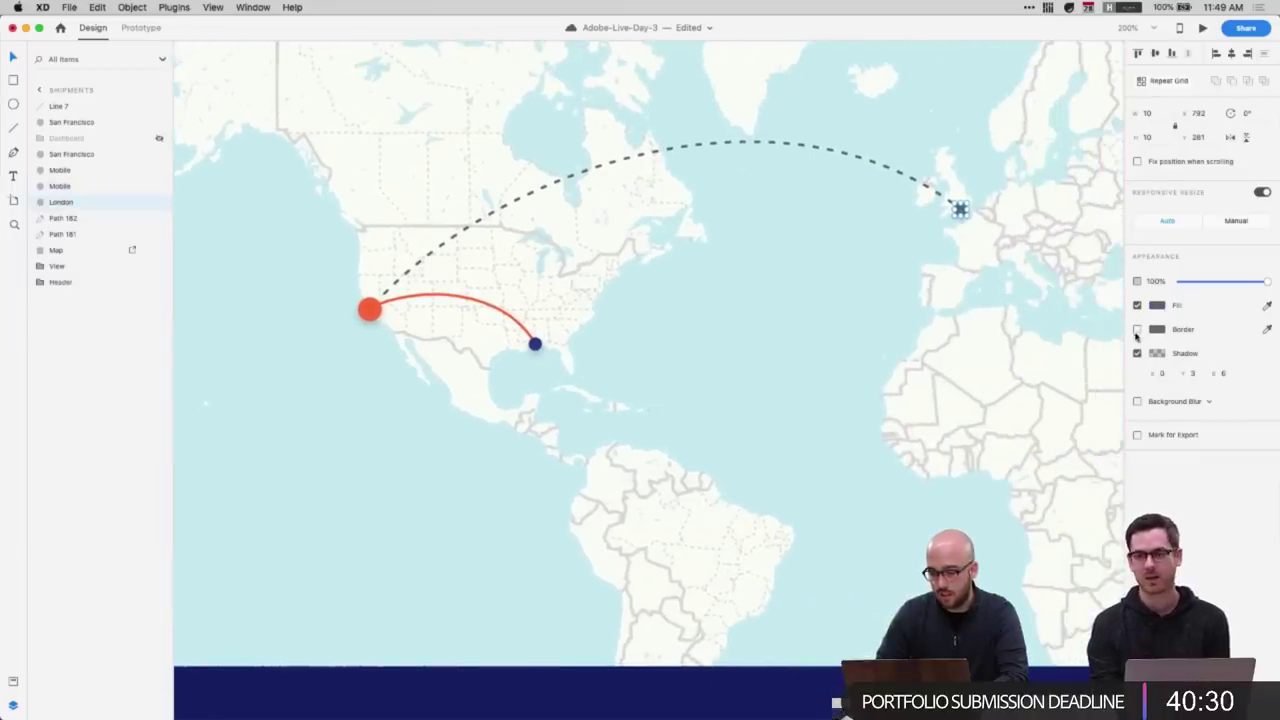
pyautogui.click(1137, 329)
pyautogui.click(1157, 306)
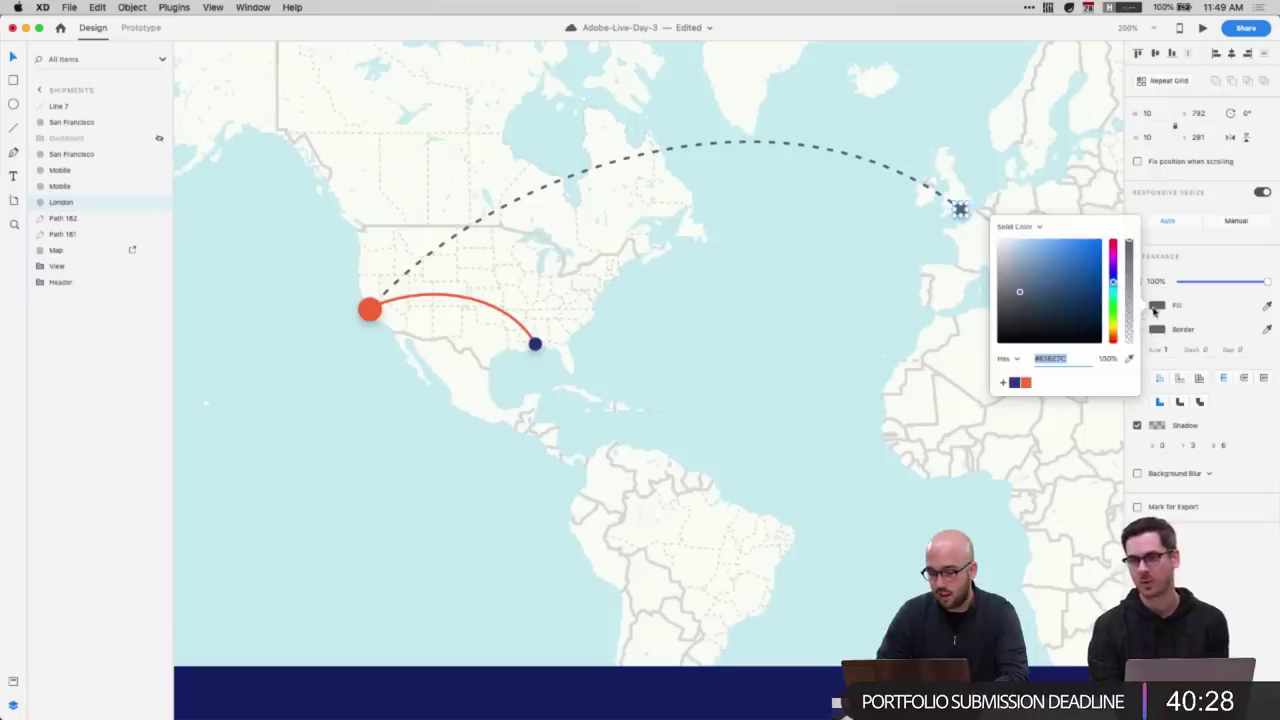
pyautogui.click(1157, 330)
pyautogui.click(1157, 330)
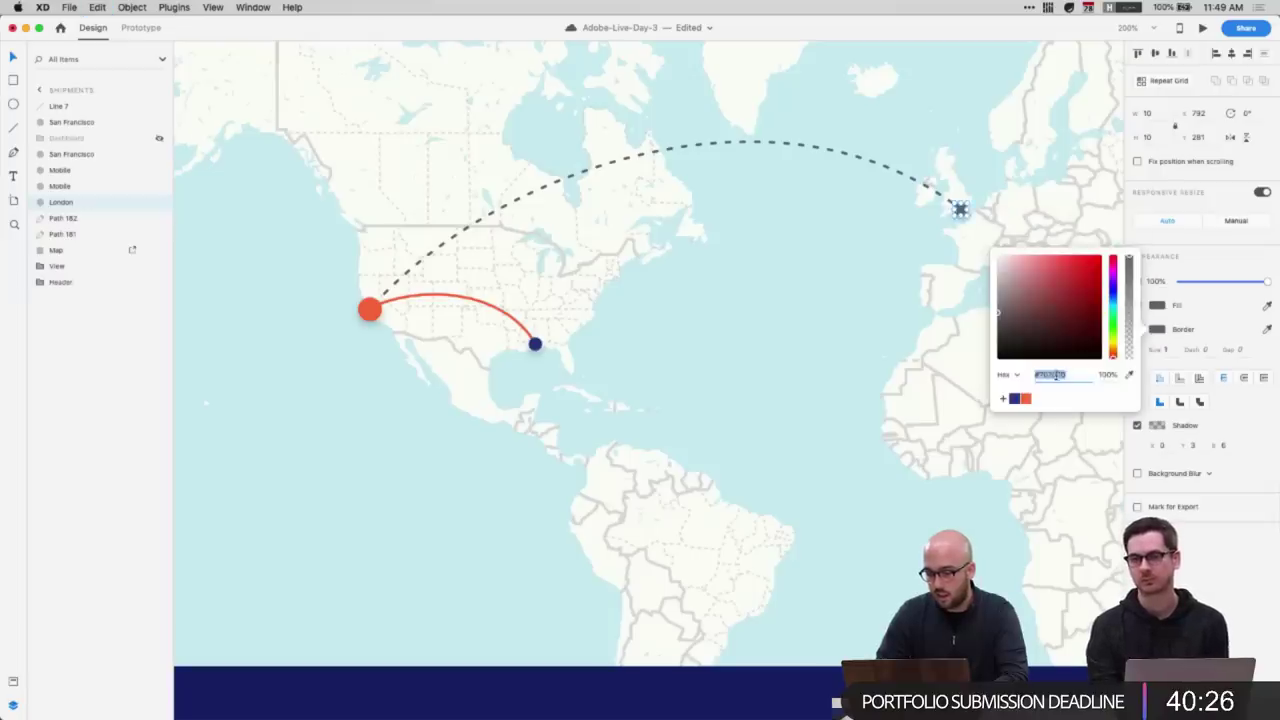
pyautogui.write('#616E7C')
pyautogui.press('Return')
pyautogui.click(1206, 323)
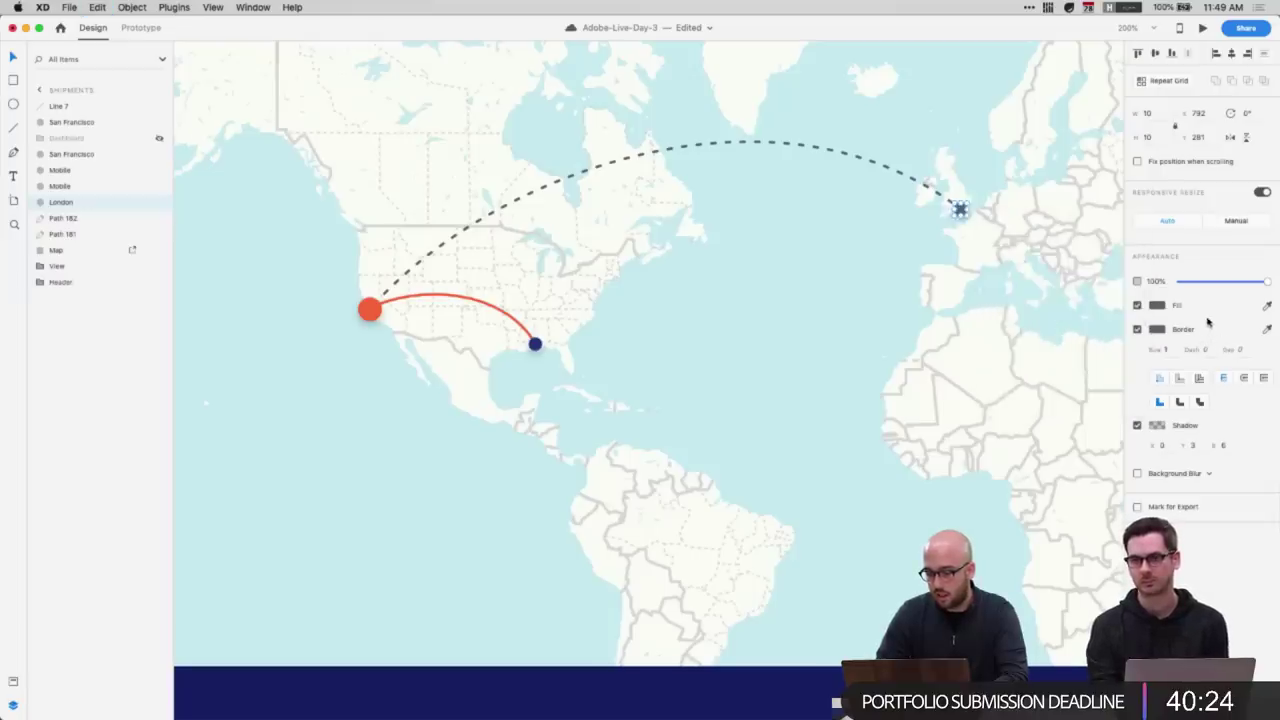
# - Turn off the London marker's fill, set its border size to 2 and nudge it slightly at the end of the dashed path
pyautogui.click(1137, 306)
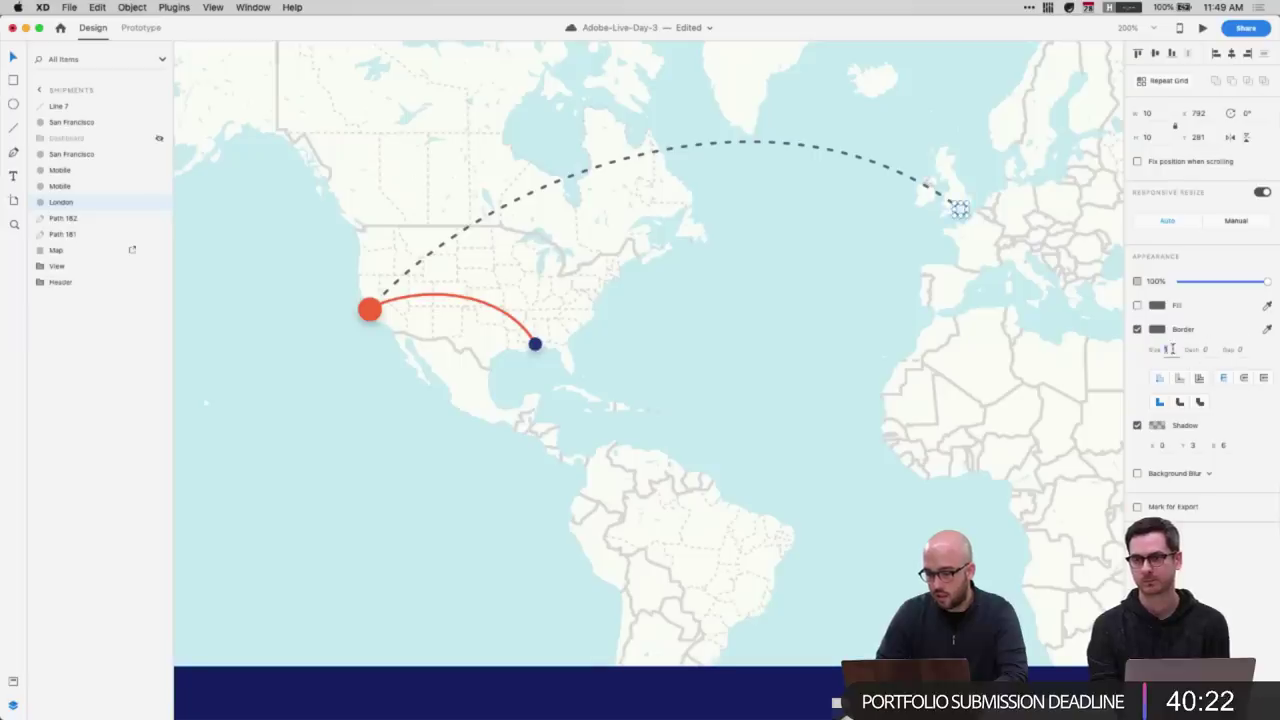
pyautogui.press('Up')
pyautogui.click(963, 230)
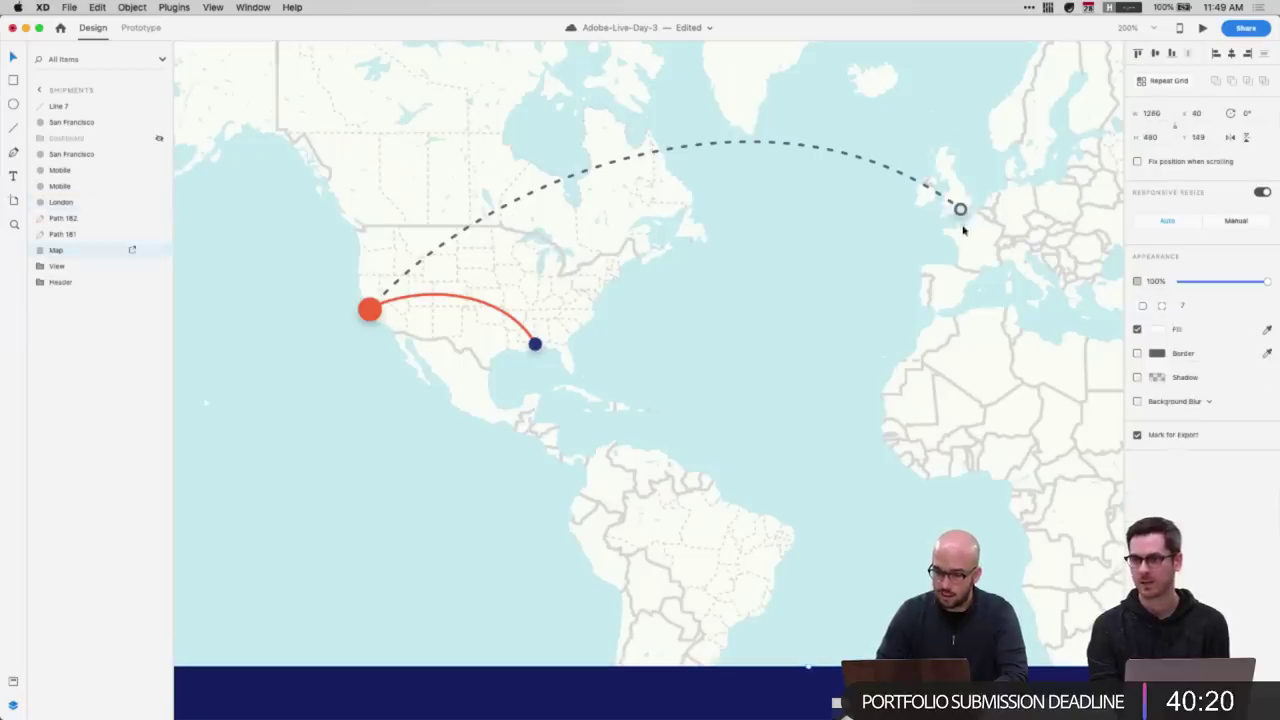
pyautogui.click(960, 212)
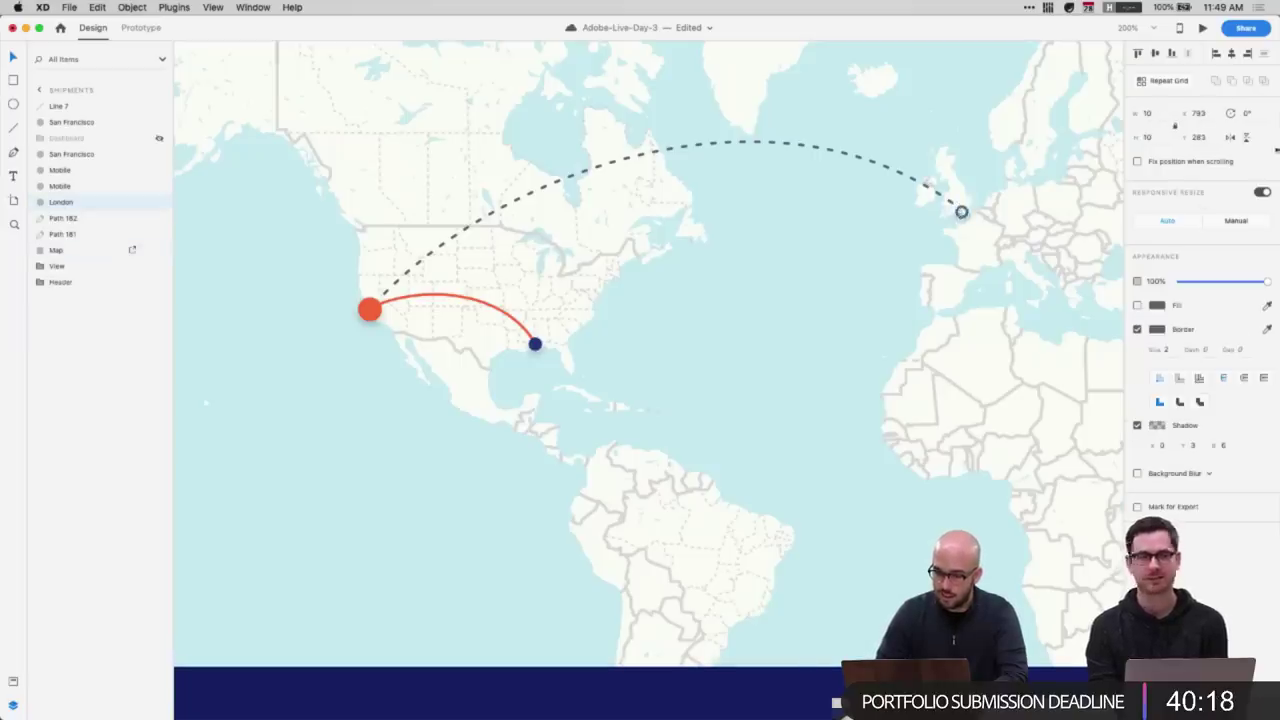
pyautogui.press('super+minus')
pyautogui.click(698, 446)
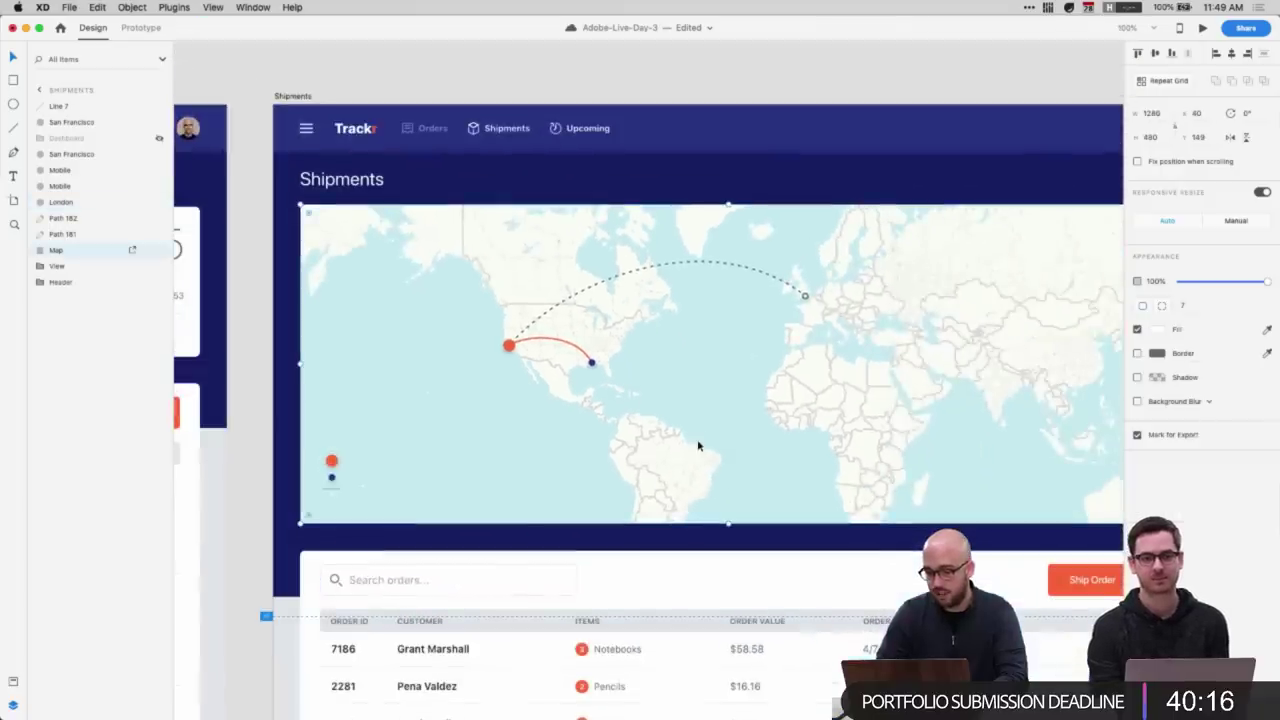
pyautogui.click(553, 342)
pyautogui.rightClick(555, 341)
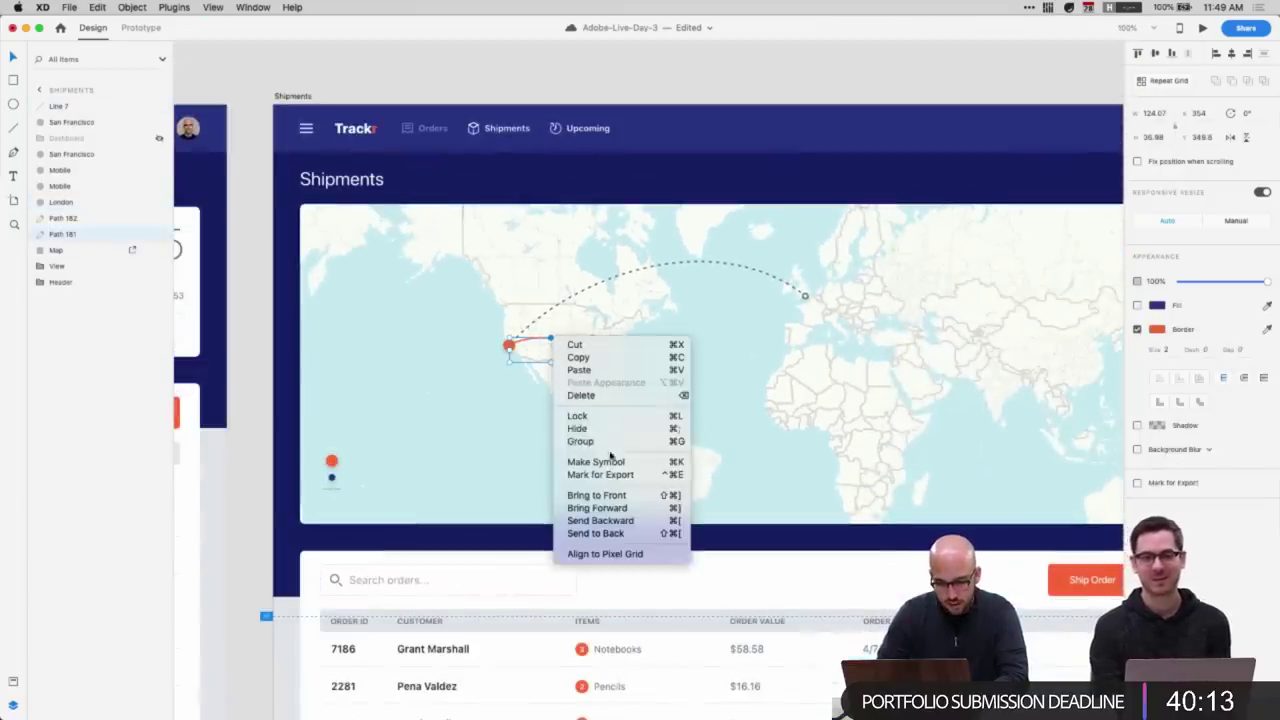
pyautogui.click(595, 533)
# - Move the short line below the copied markers to X 75.5, Y 577.5, centering it under them
pyautogui.hscroll(-3, 400, 506)
pyautogui.scroll(-2, 400, 506)
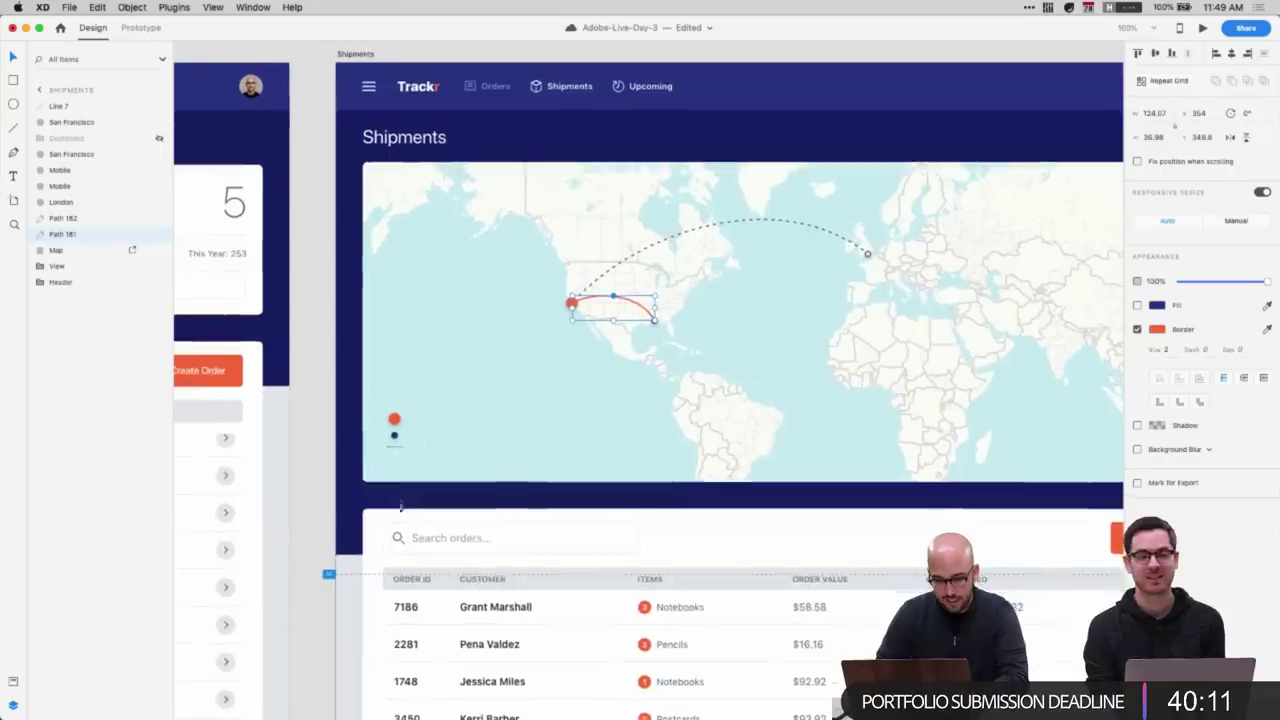
pyautogui.click(394, 447)
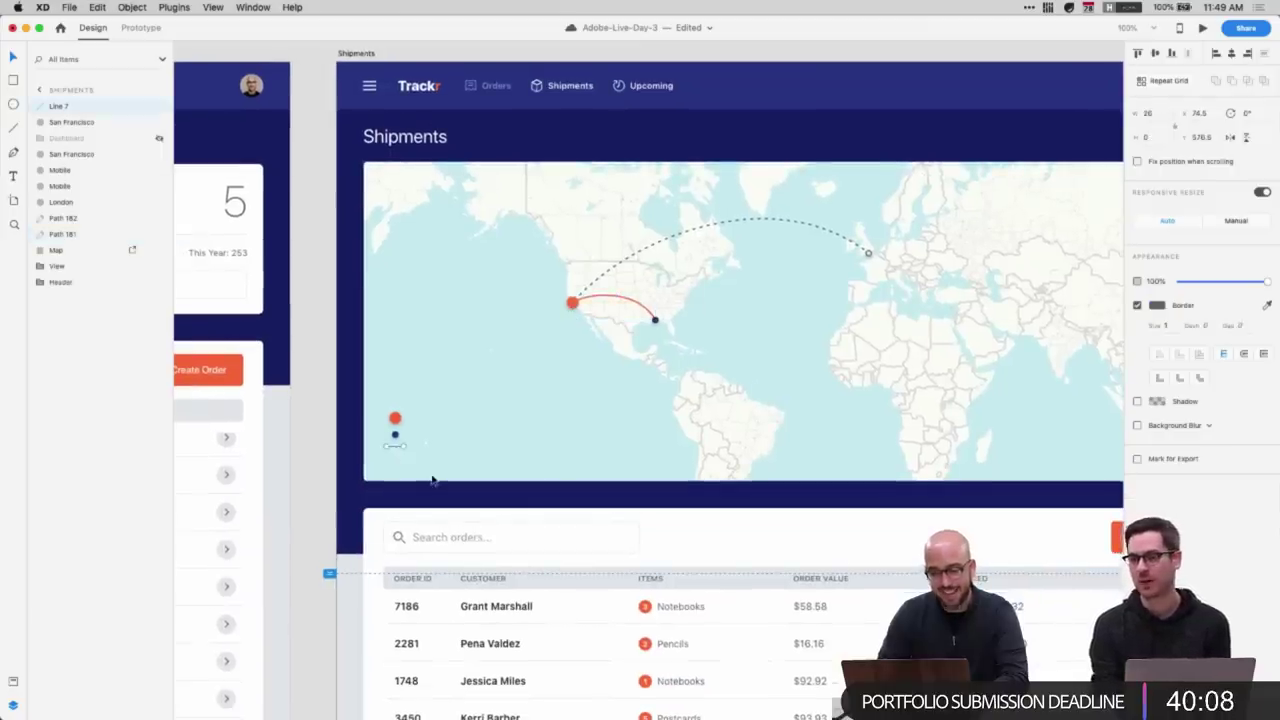
pyautogui.press('super+2')
pyautogui.hscroll(-3, 432, 479)
pyautogui.scroll(1, 432, 479)
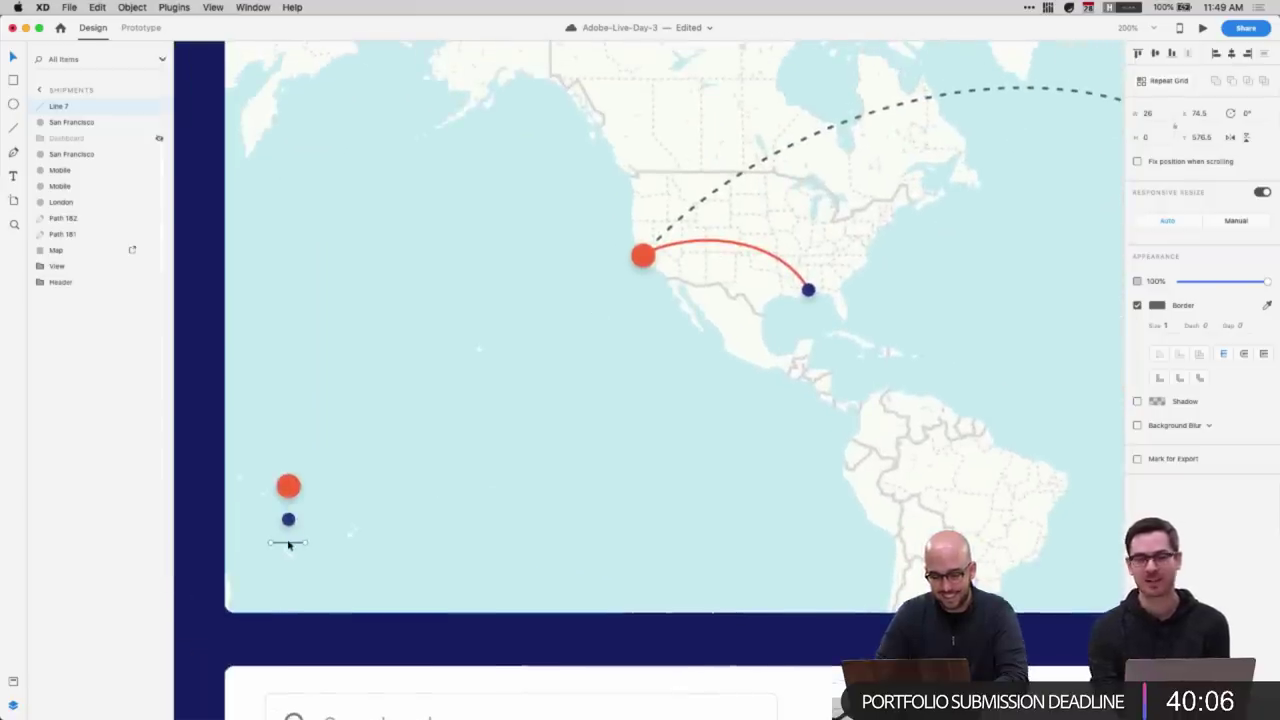
pyautogui.moveTo(289, 543); pyautogui.dragTo(289, 546)
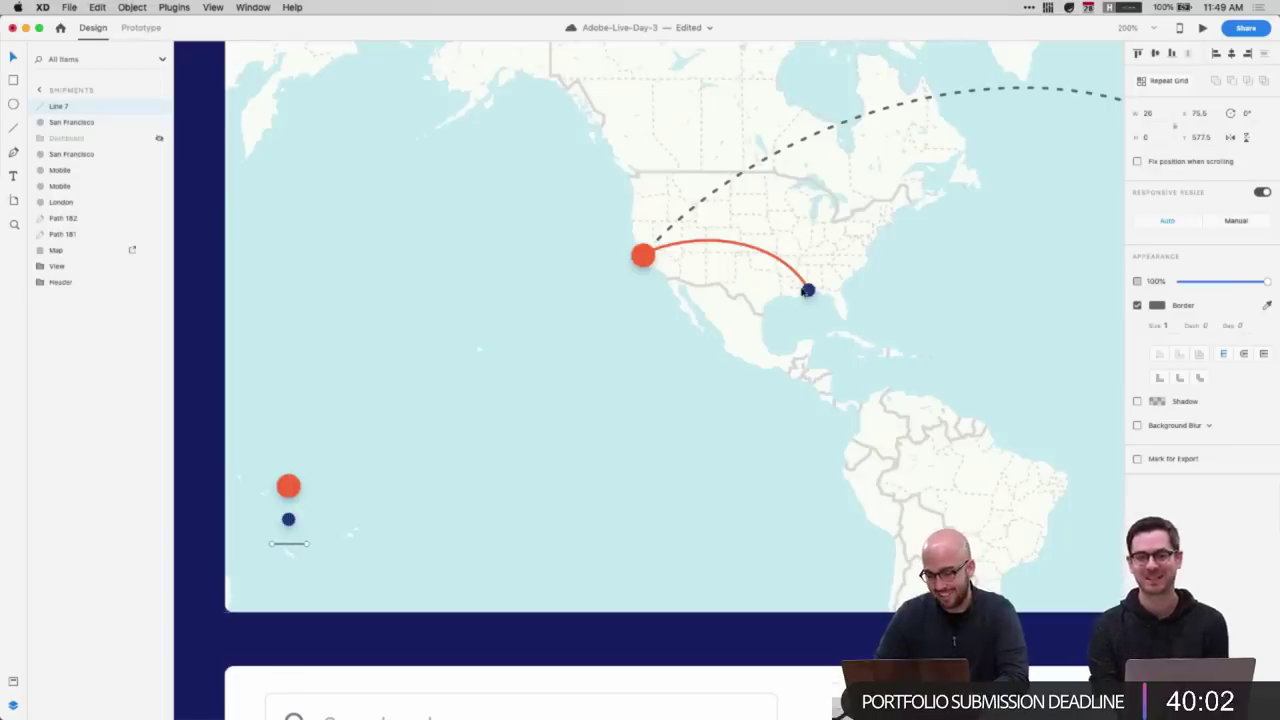
# - Copy the San Francisco–Mobile path and paste only its appearance onto the short line below the copied markers
pyautogui.click(736, 250)
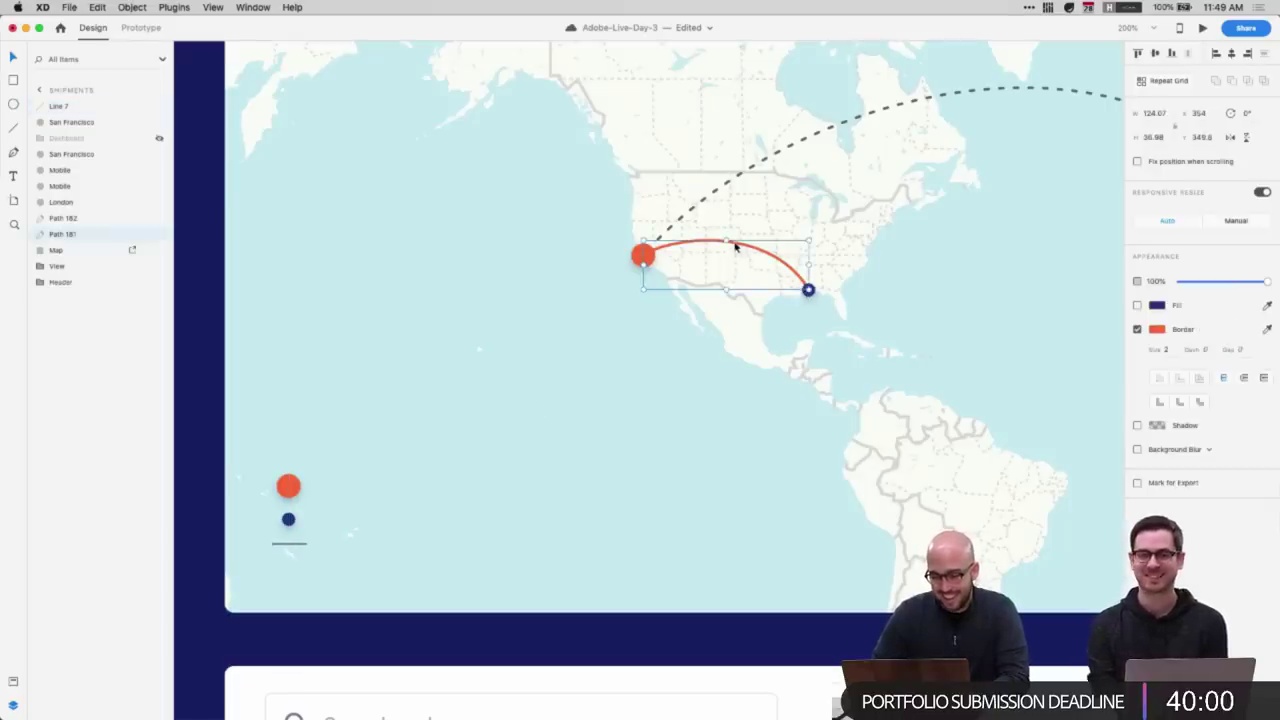
pyautogui.rightClick(736, 249)
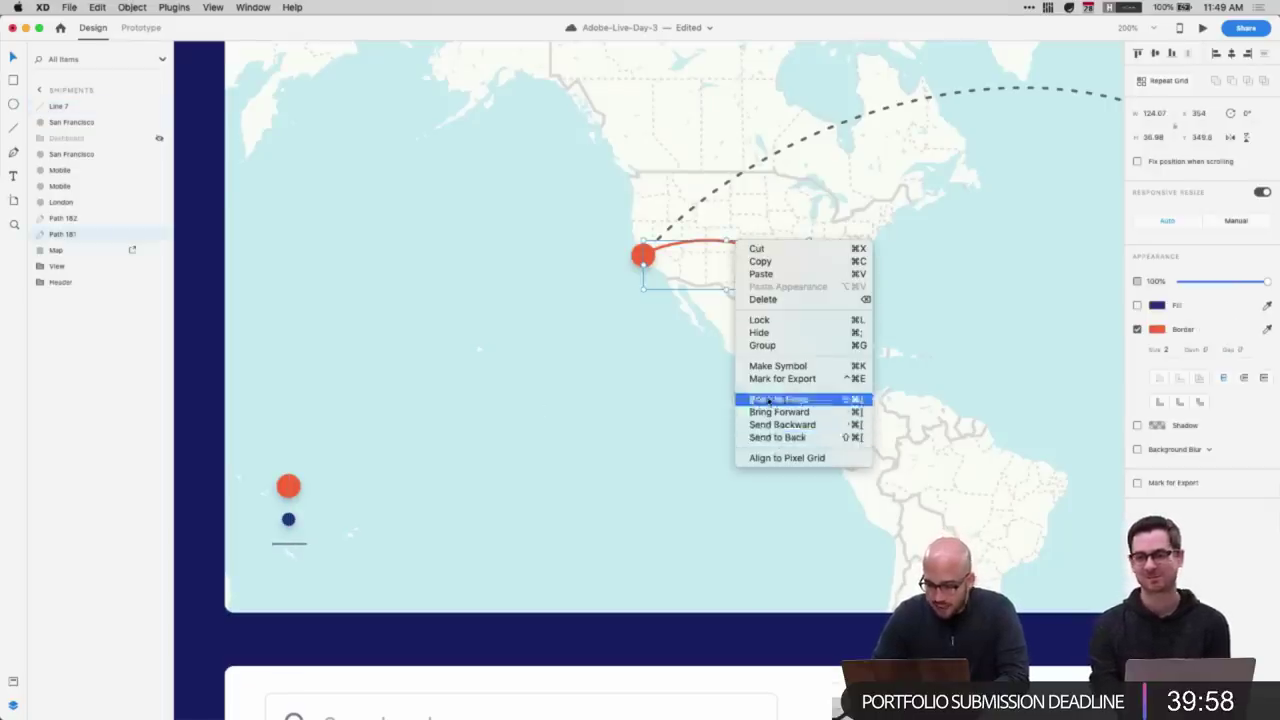
pyautogui.click(692, 331)
pyautogui.press('super+c')
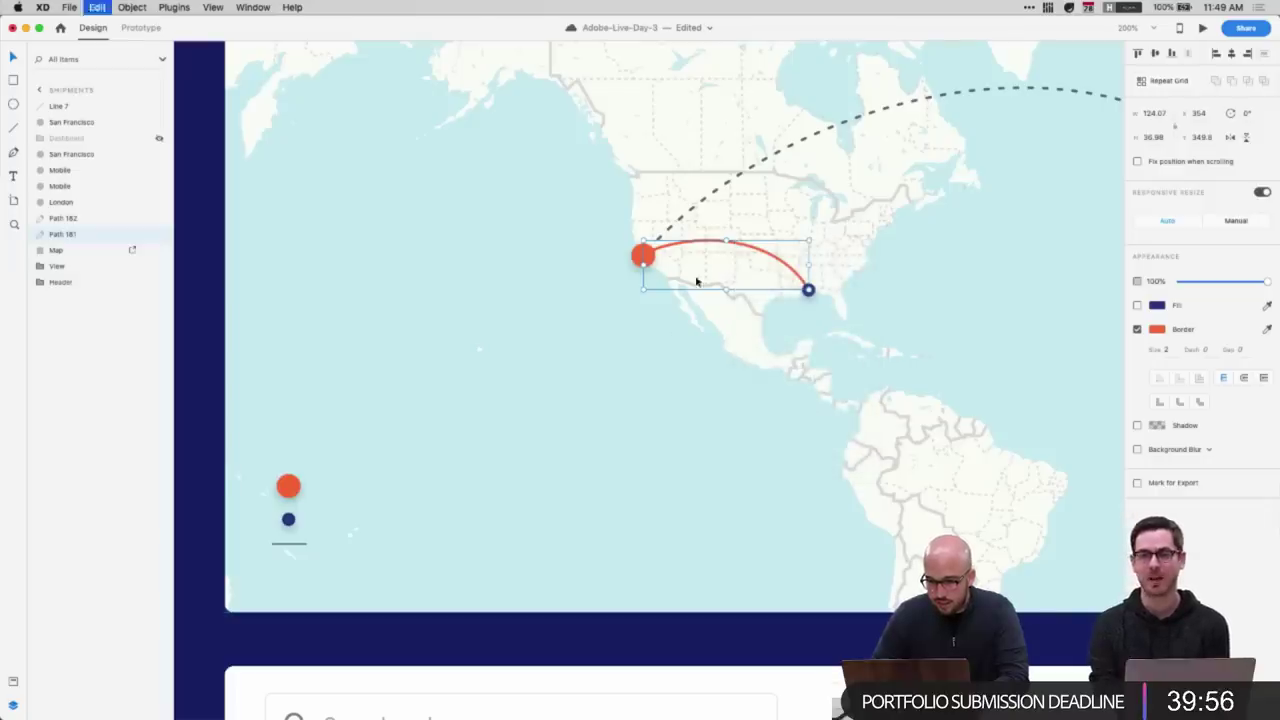
pyautogui.click(279, 545)
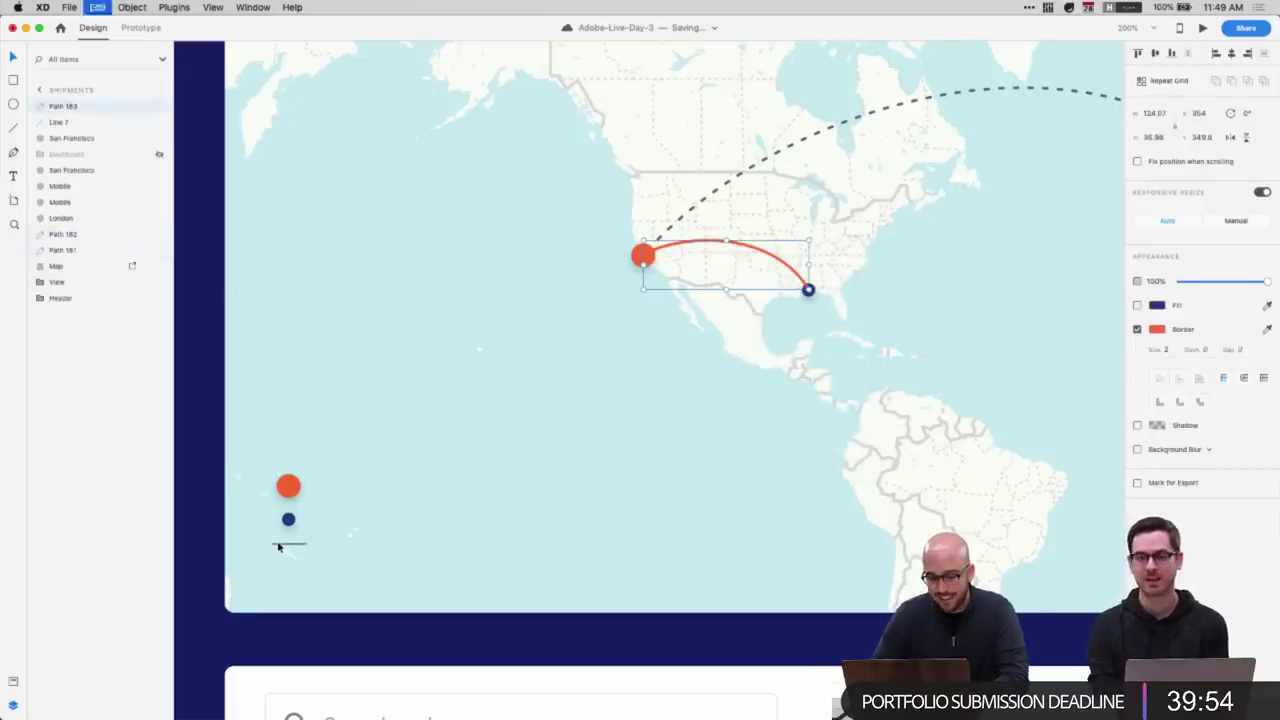
pyautogui.rightClick(279, 545)
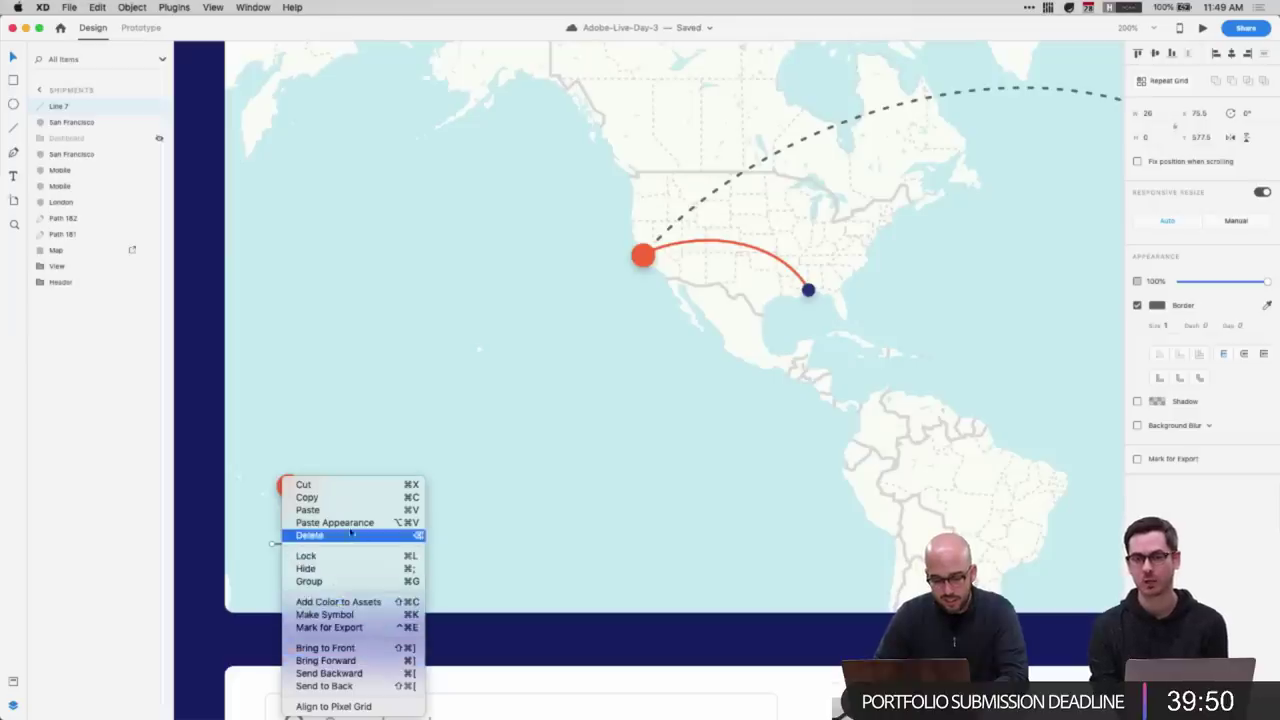
pyautogui.click(370, 522)
pyautogui.click(371, 562)
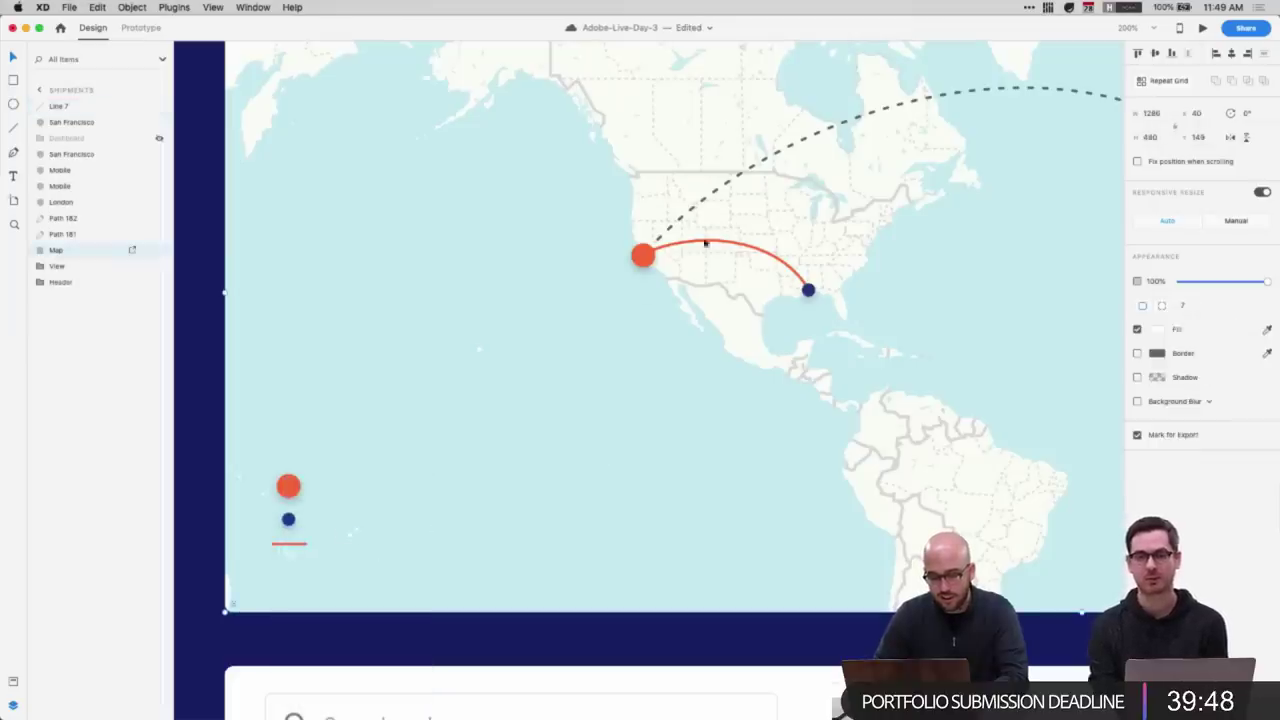
# - Give both the San Francisco–Mobile path and the short line below the copied markers round caps
pyautogui.click(284, 545)
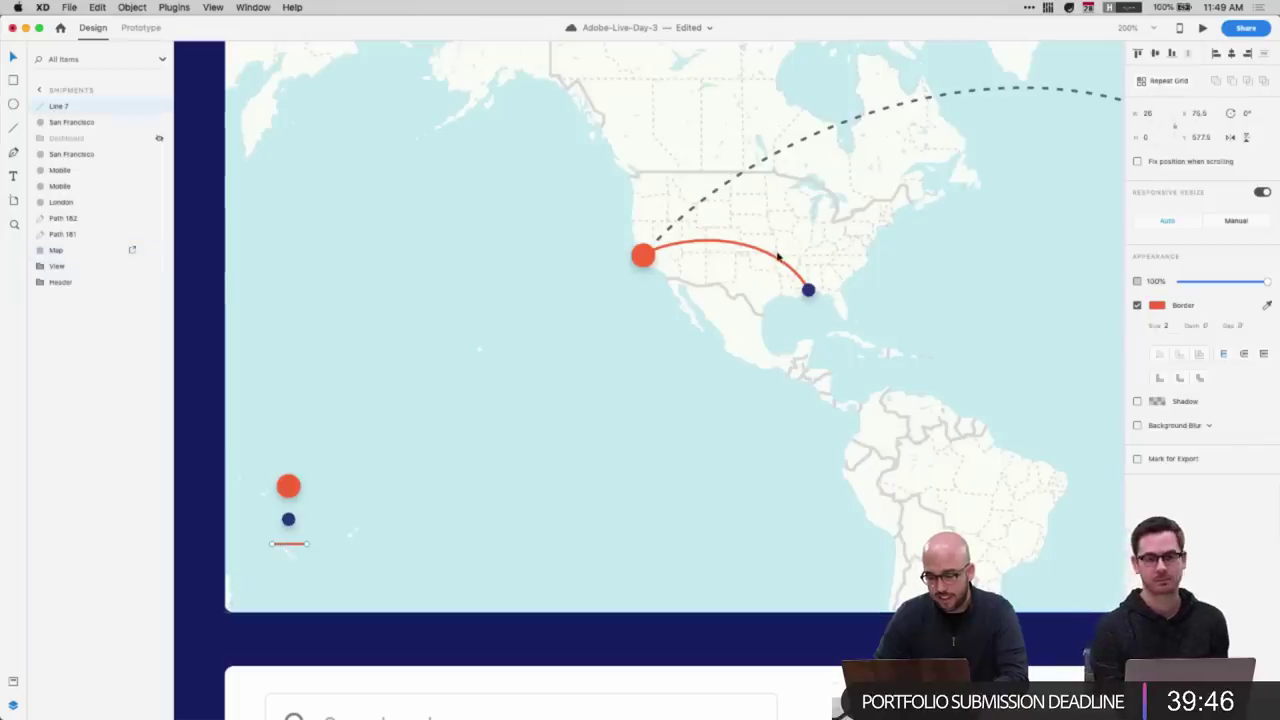
pyautogui.click(778, 257)
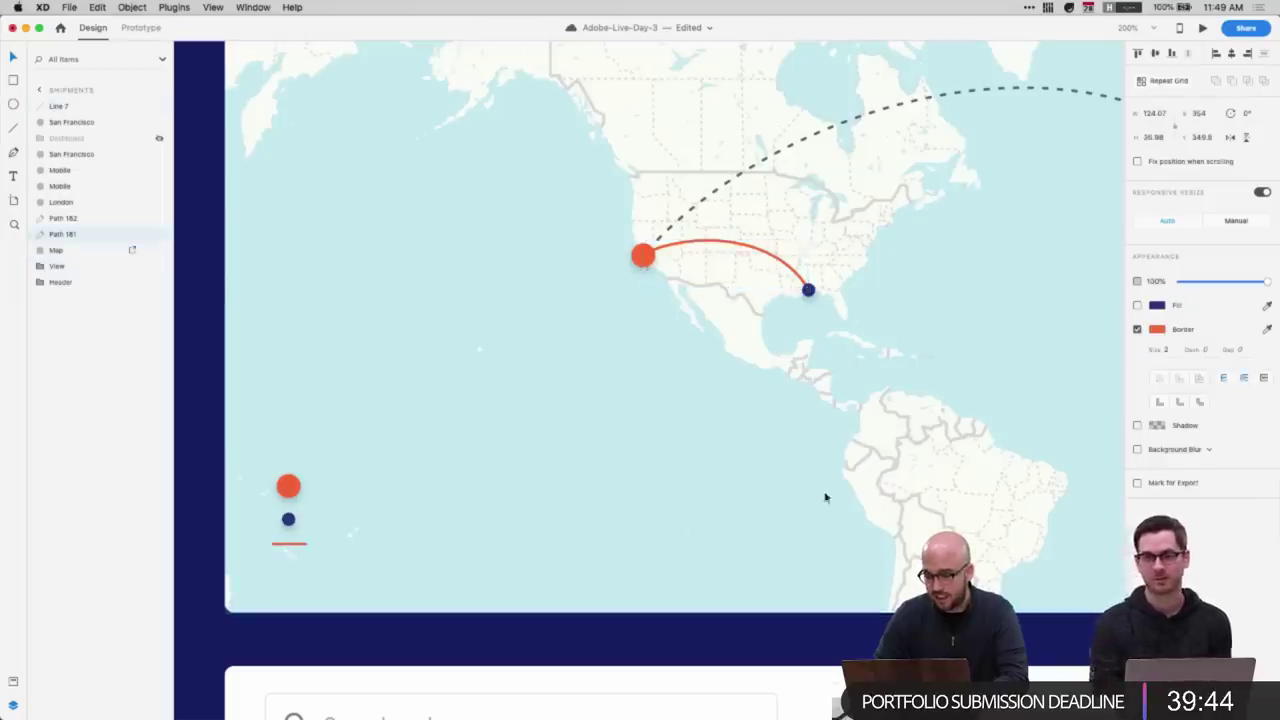
pyautogui.click(393, 548)
pyautogui.click(289, 545)
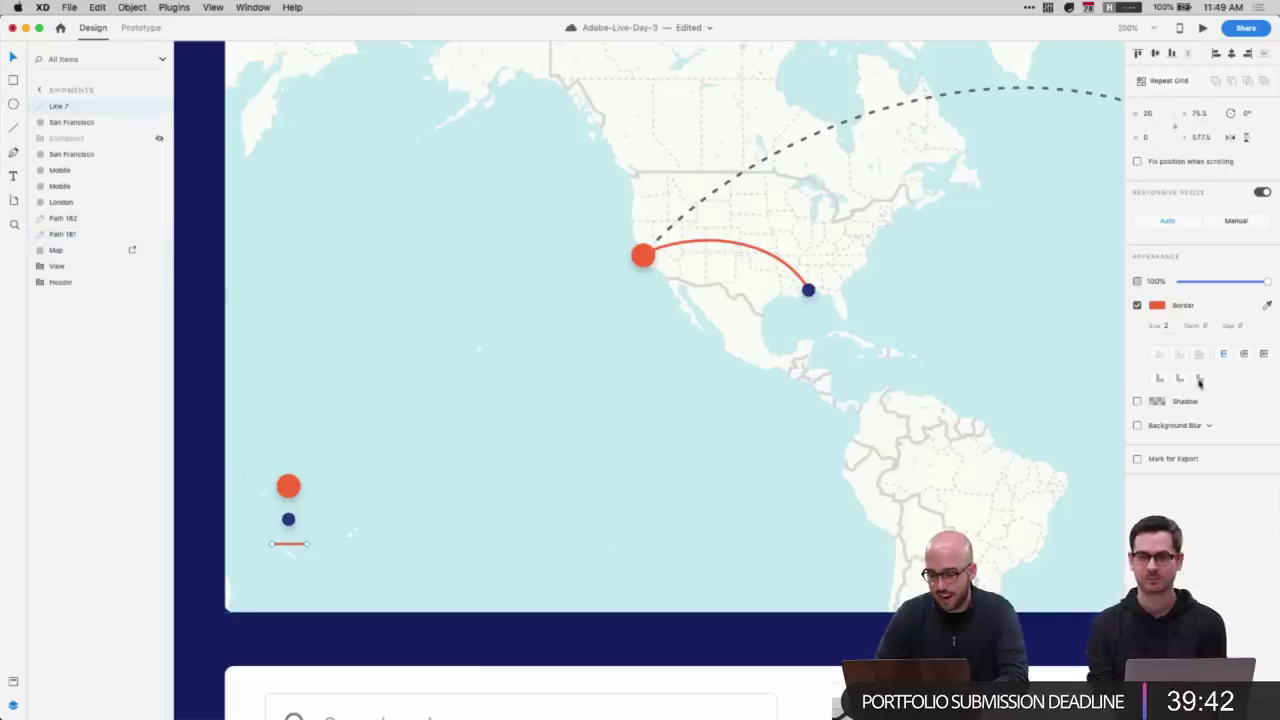
pyautogui.click(1243, 355)
pyautogui.click(396, 588)
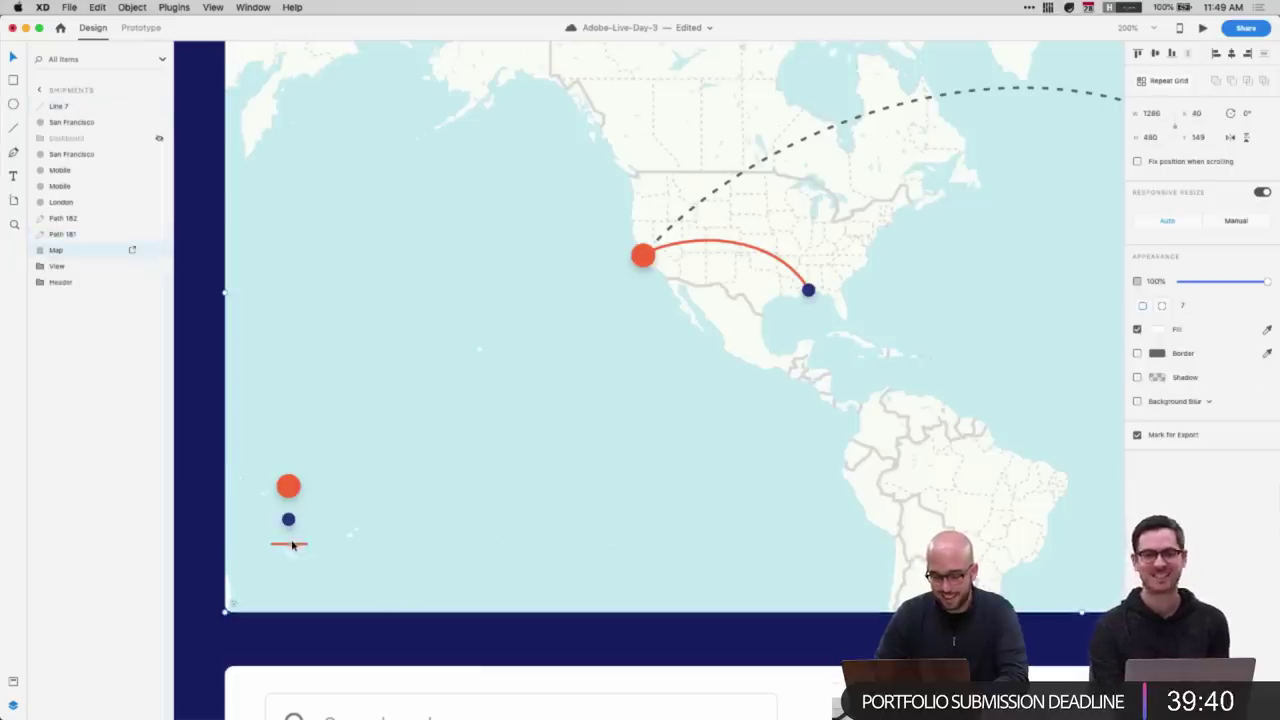
# - Duplicate the short orange line and place the copy directly below it at Y 597.5
pyautogui.click(290, 545)
pyautogui.press('super+d')
pyautogui.moveTo(290, 545); pyautogui.dragTo(290, 570)
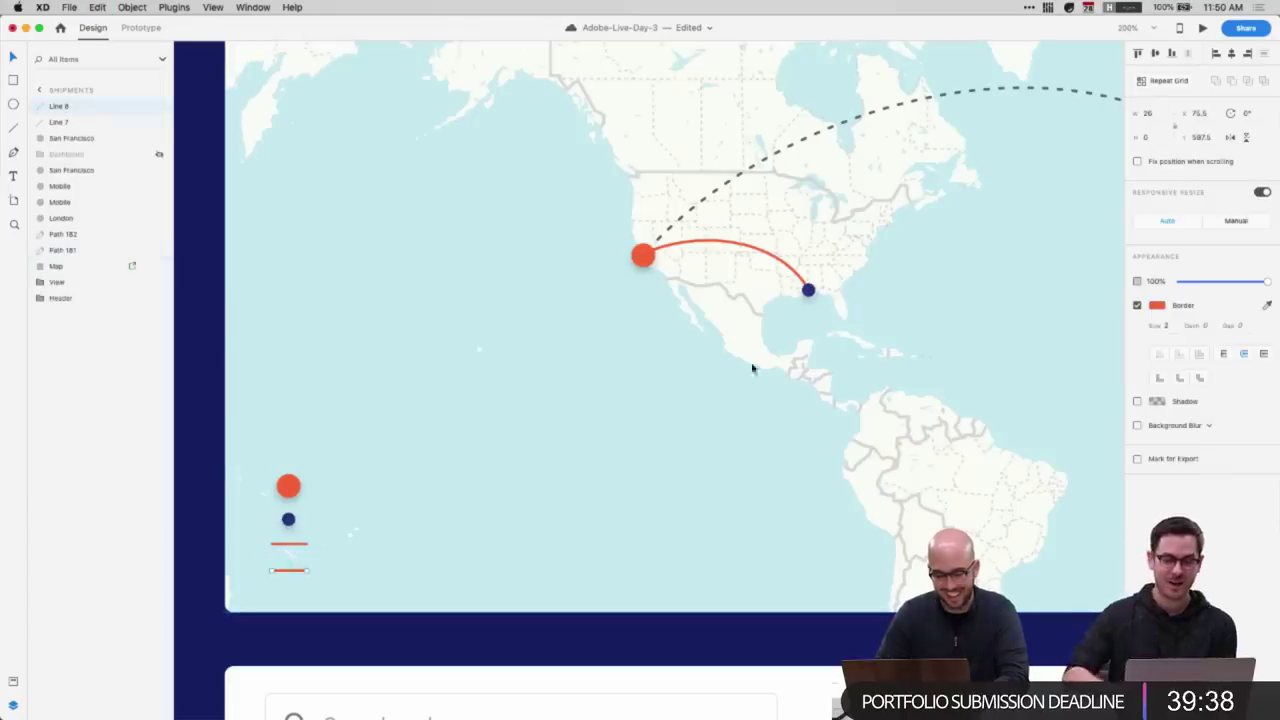
# - Copy the dashed San Francisco–London path and paste only its appearance onto the lower short orange line
pyautogui.click(762, 164)
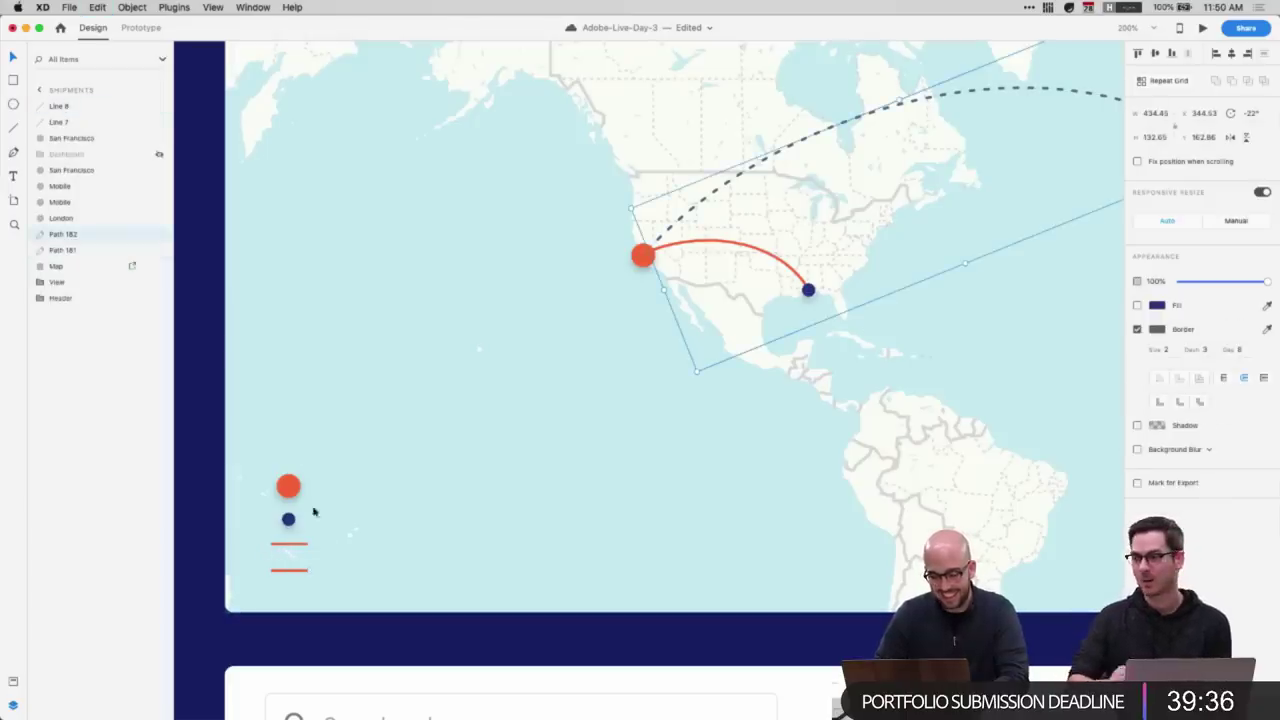
pyautogui.click(294, 570)
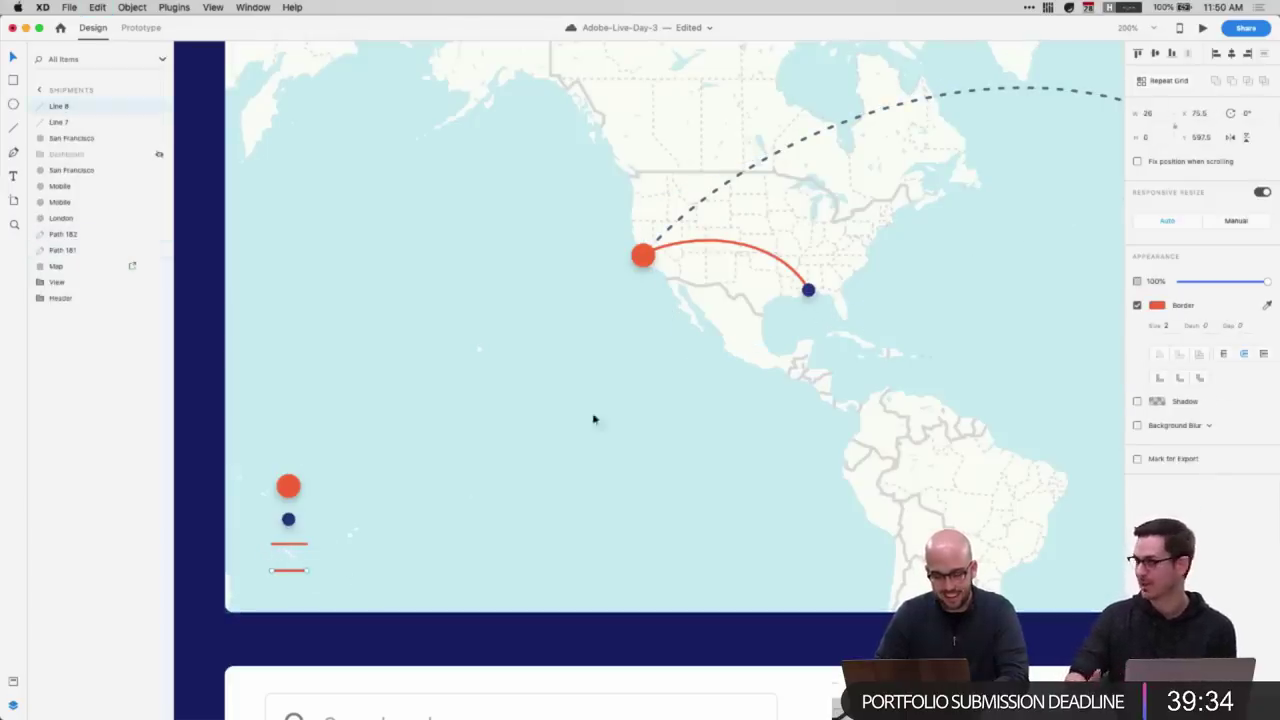
pyautogui.click(845, 123)
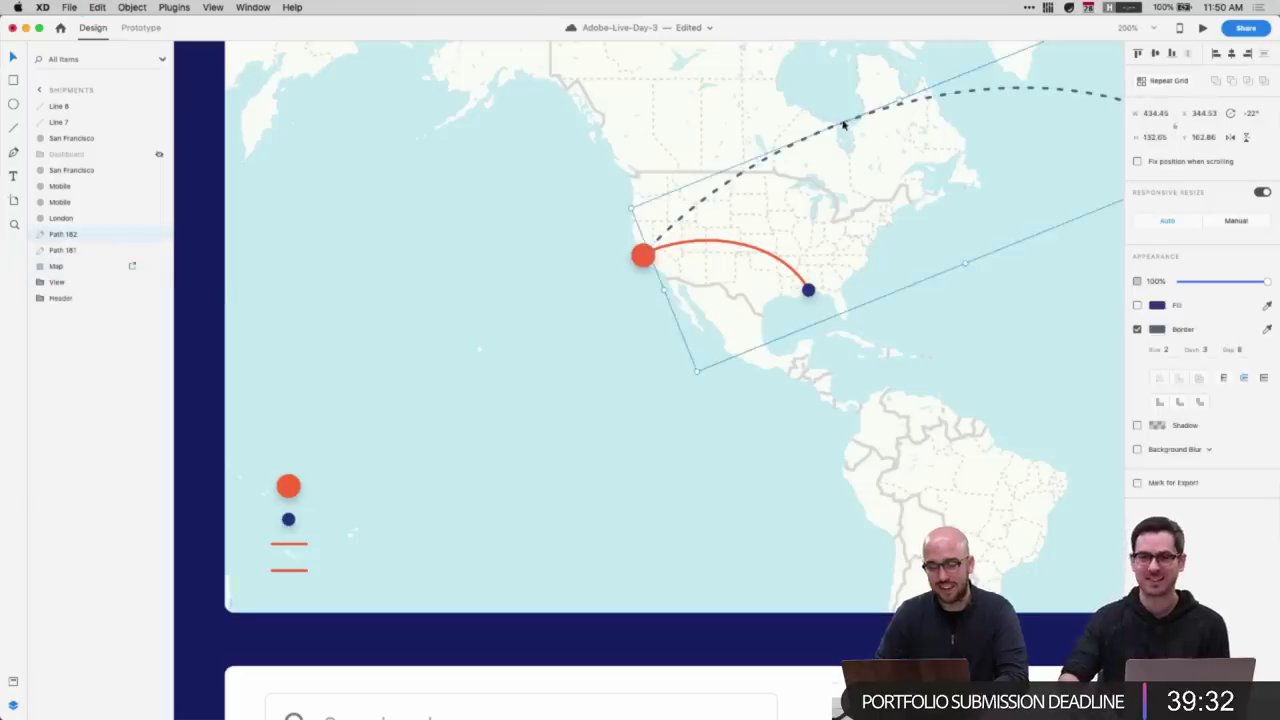
pyautogui.click(334, 553)
pyautogui.click(298, 572)
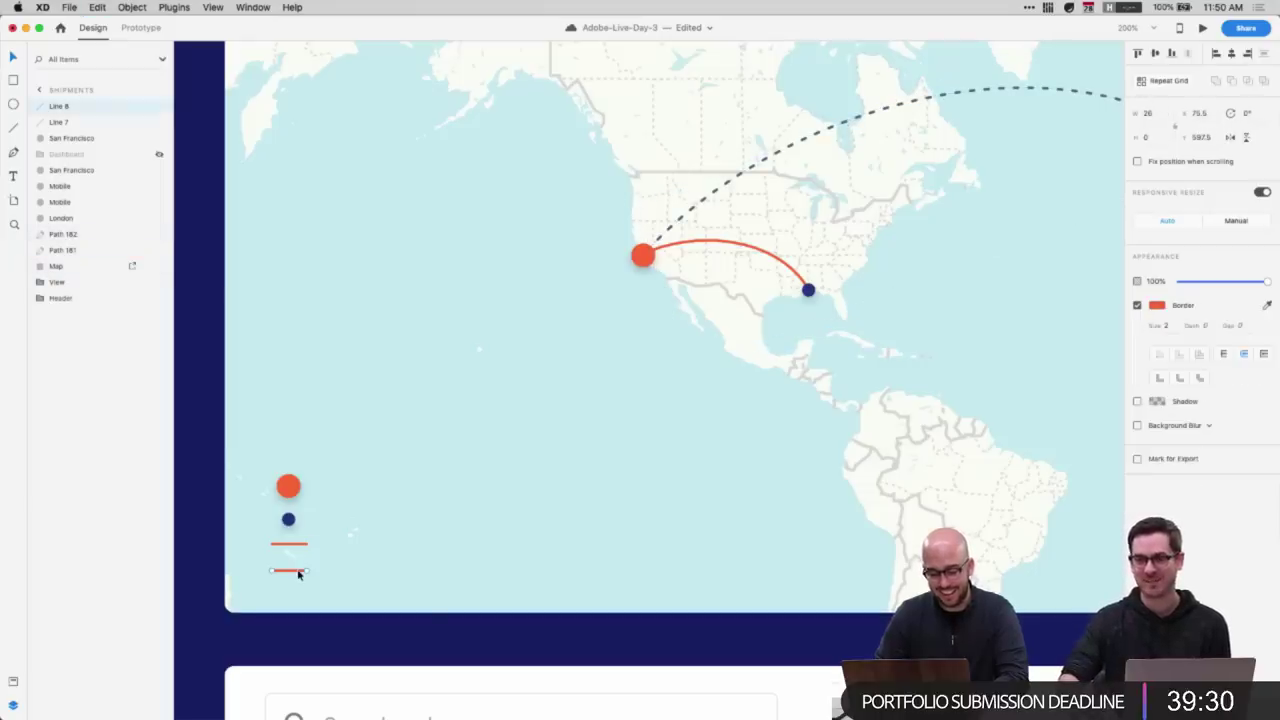
pyautogui.rightClick(298, 572)
pyautogui.click(322, 533)
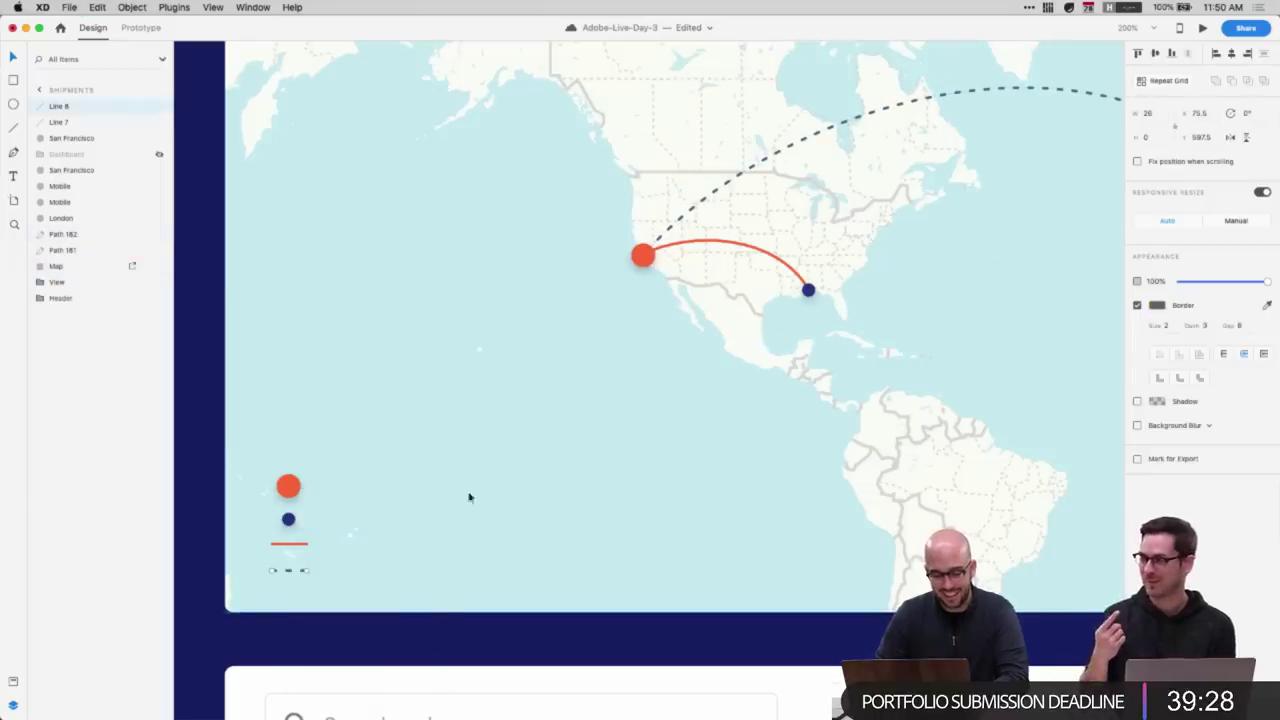
pyautogui.click(383, 563)
# - Space out the legend samples by moving both short lines down 6 px and the large orange marker to Y 522
pyautogui.click(285, 574)
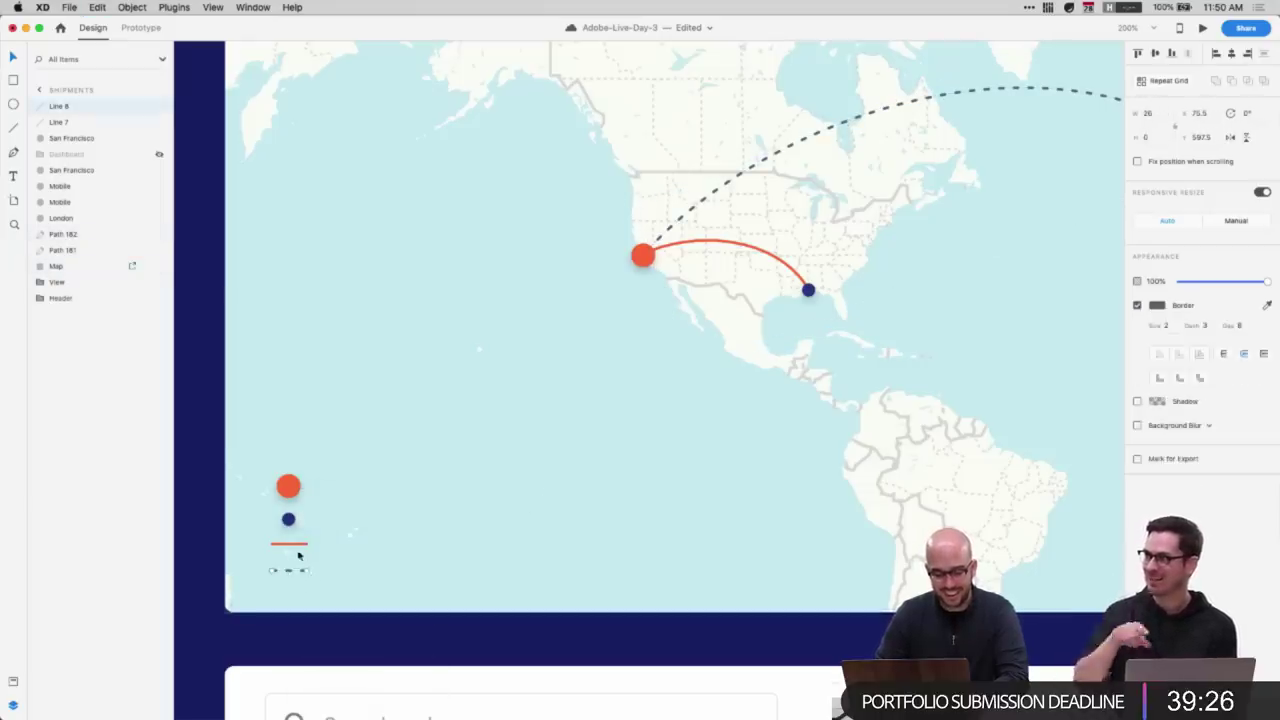
pyautogui.keyDown('shift'); pyautogui.click(296, 546); pyautogui.keyUp('shift')
pyautogui.moveTo(295, 547); pyautogui.dragTo(295, 554)
pyautogui.click(289, 520)
pyautogui.click(288, 490)
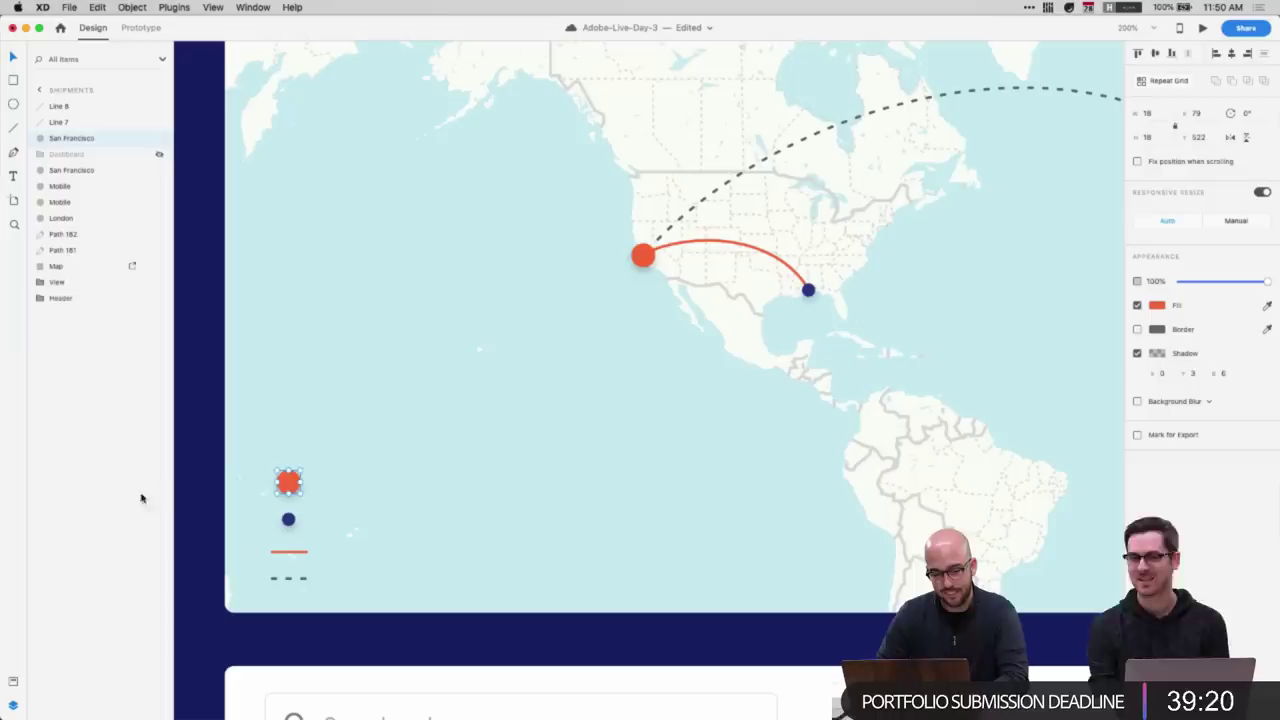
pyautogui.click(363, 475)
pyautogui.click(288, 482)
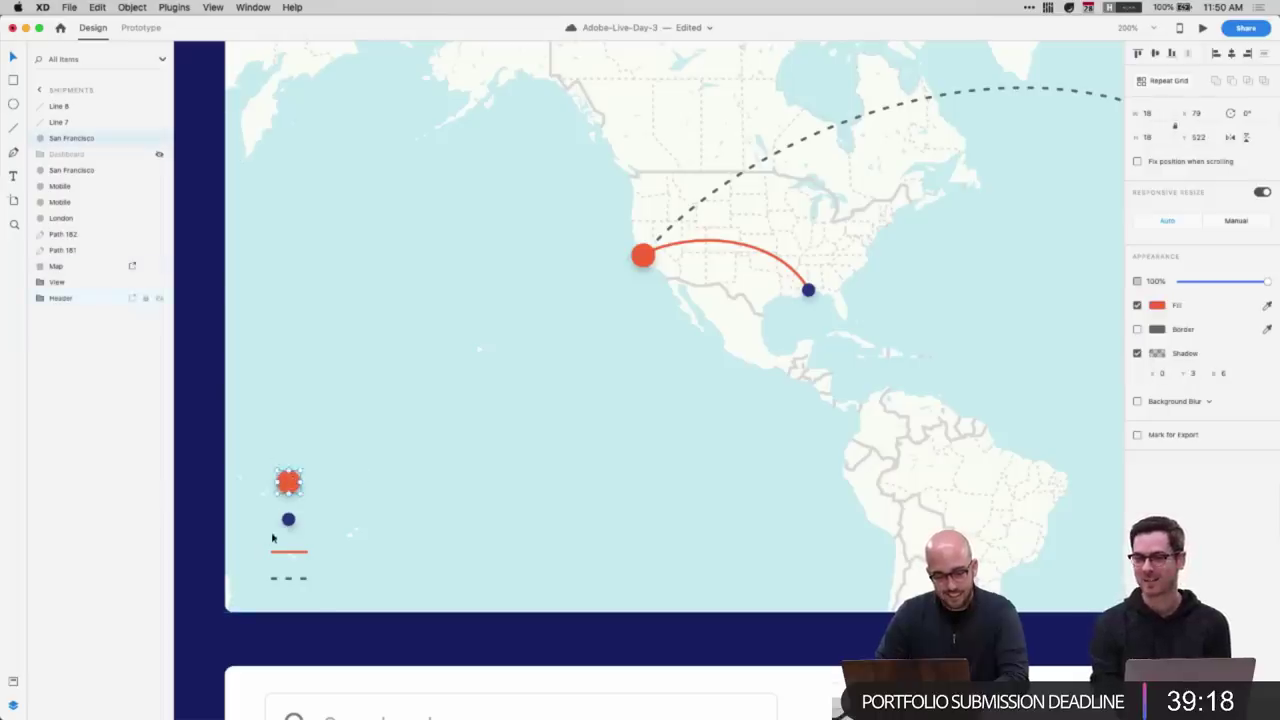
# - Reorder the legend sample layers to San Francisco, Mobile, Line 7 and Line 8, matching their order on the map
pyautogui.click(288, 519)
pyautogui.moveTo(67, 180); pyautogui.dragTo(55, 146)
# - Move all four legend samples, both markers and both lines, together to X 72.5, Y 515
pyautogui.click(295, 553)
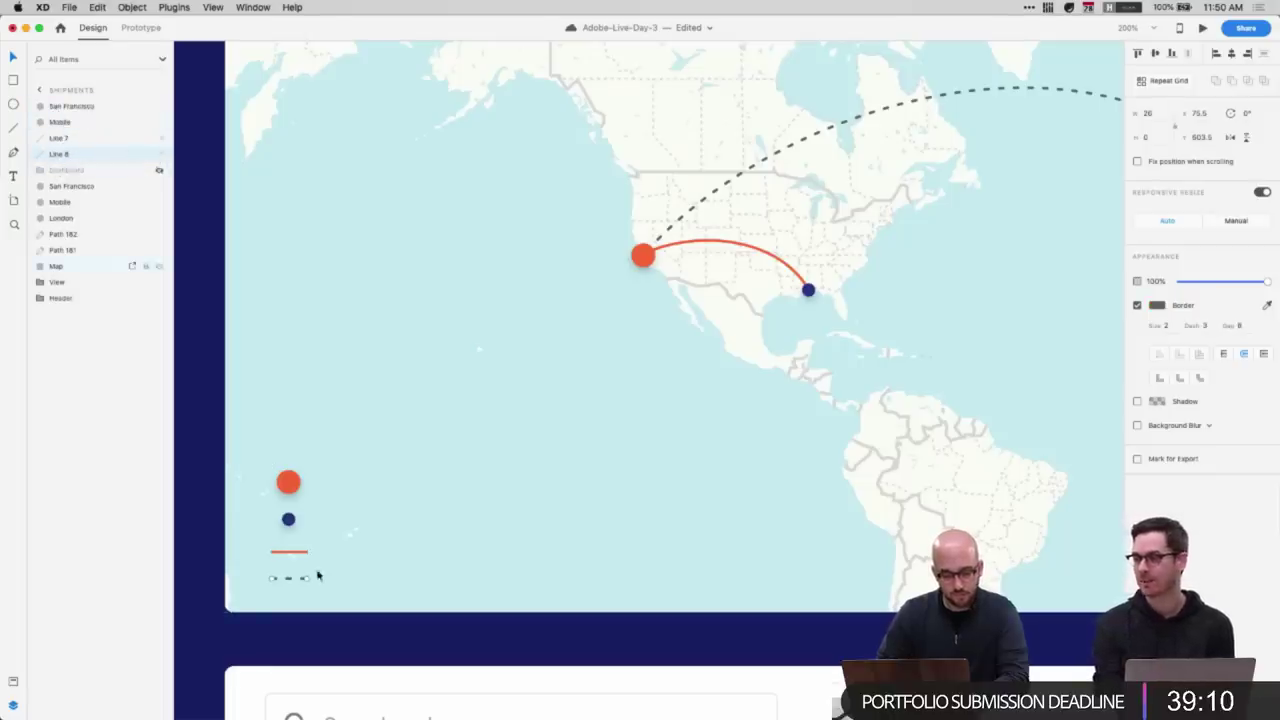
pyautogui.keyDown('shift'); pyautogui.click(56, 108); pyautogui.keyUp('shift')
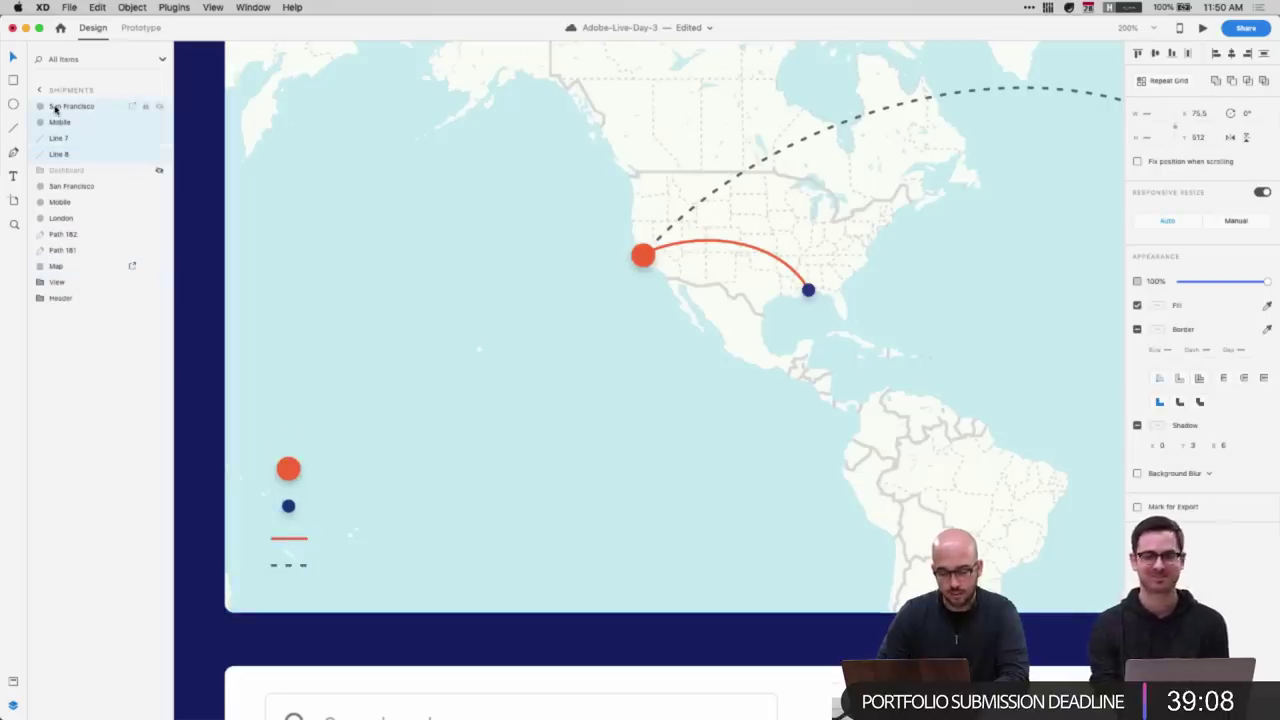
pyautogui.hotkey('shift', 'Up')
pyautogui.hotkey('shift', 'Right')
pyautogui.press('Left')
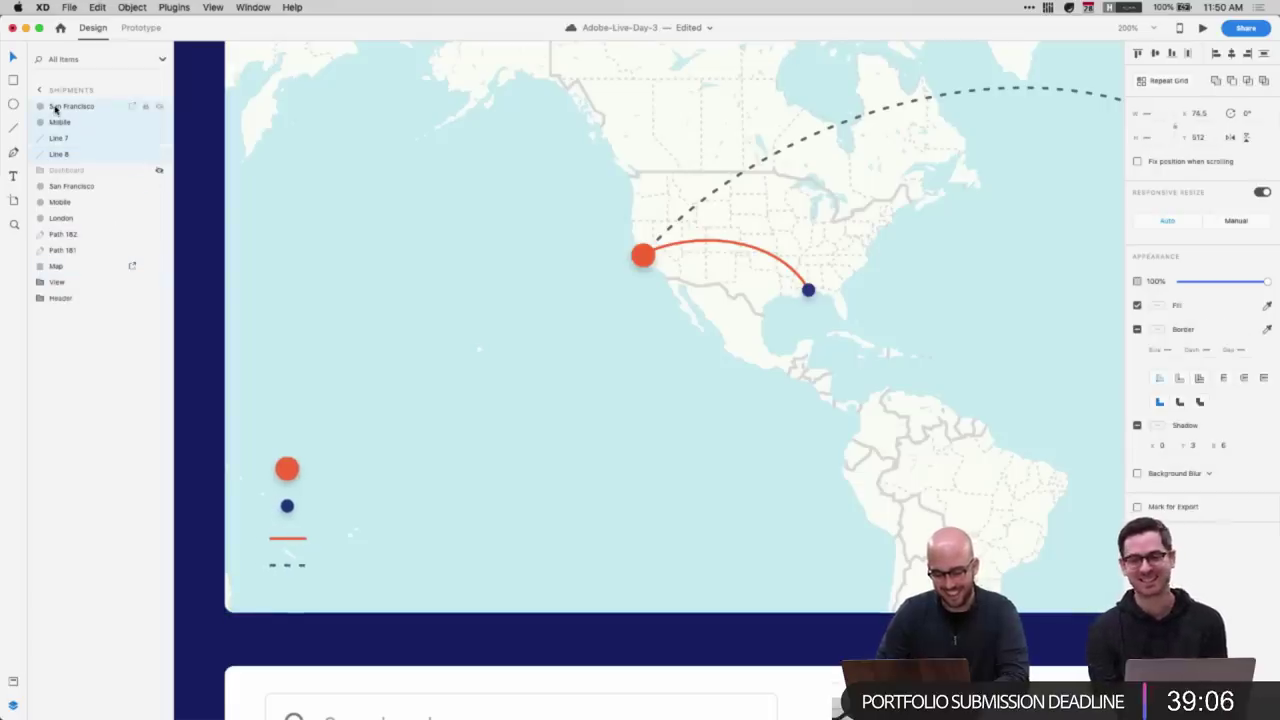
pyautogui.press('Down')
pyautogui.press('Down')
pyautogui.press('Down')
pyautogui.press('Left')
pyautogui.press('Left')
pyautogui.press('Down')
pyautogui.press('Down')
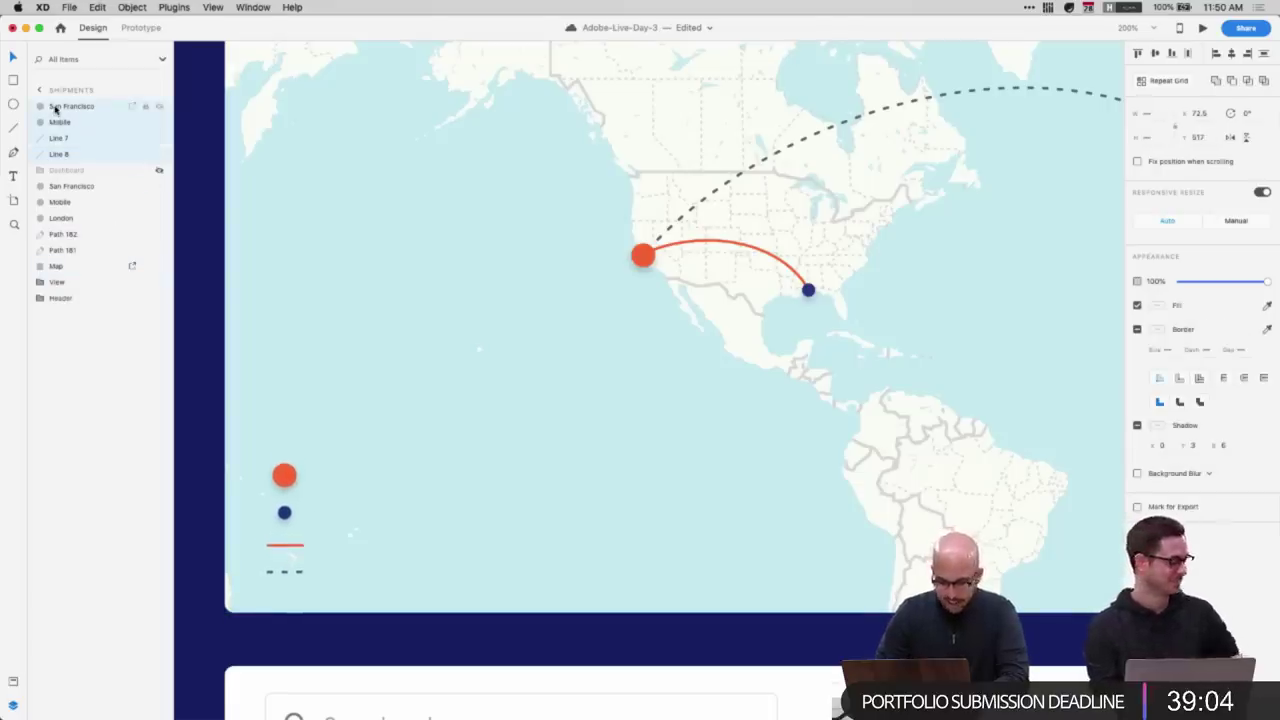
pyautogui.press('super+minus')
pyautogui.press('super+minus')
pyautogui.hscroll(1, 422, 420)
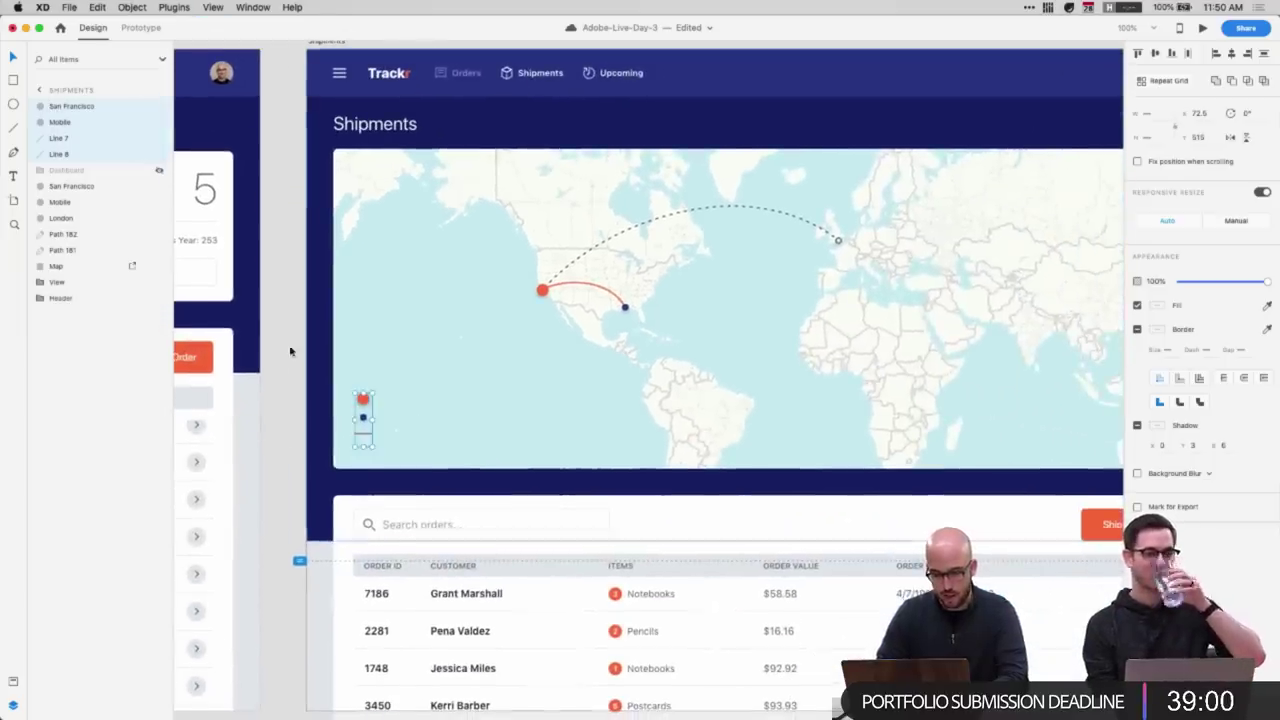
pyautogui.hscroll(-5, 484, 489)
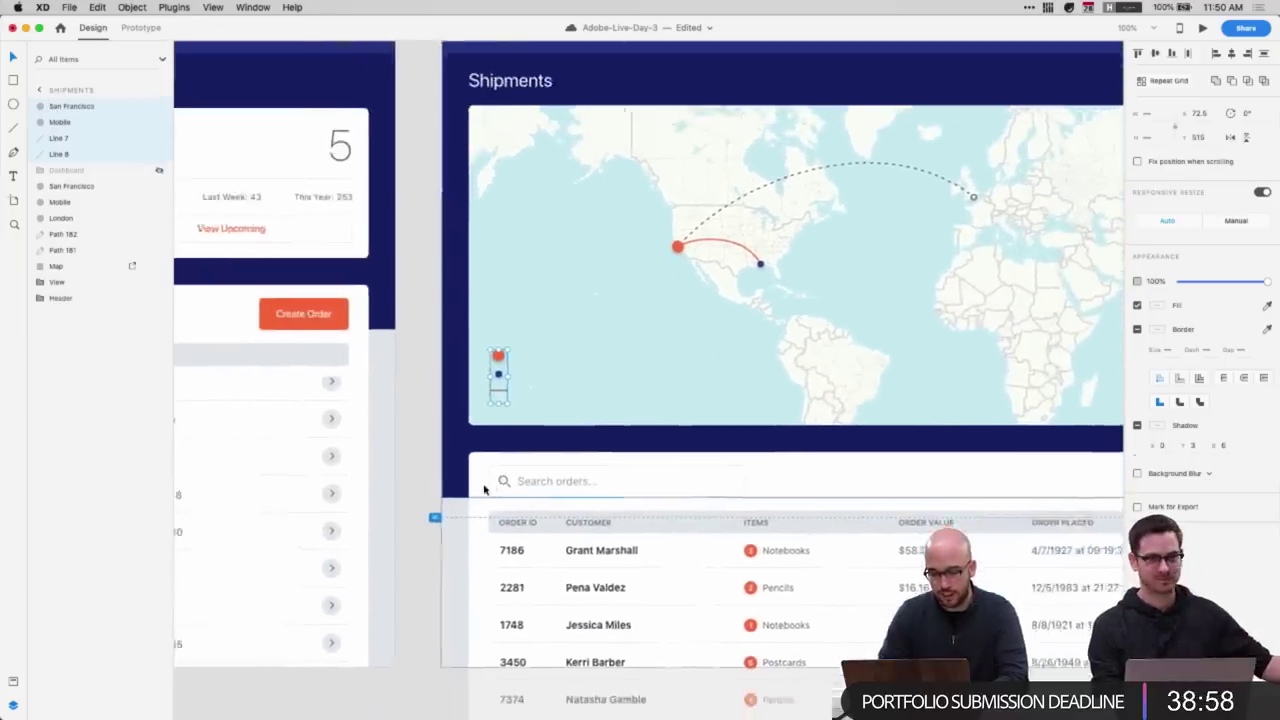
# - Add the text label "Point of origin" beside the large orange marker in the legend
pyautogui.press('super+plus')
pyautogui.press('super+plus')
pyautogui.press('super+plus')
pyautogui.hscroll(-5, 484, 489)
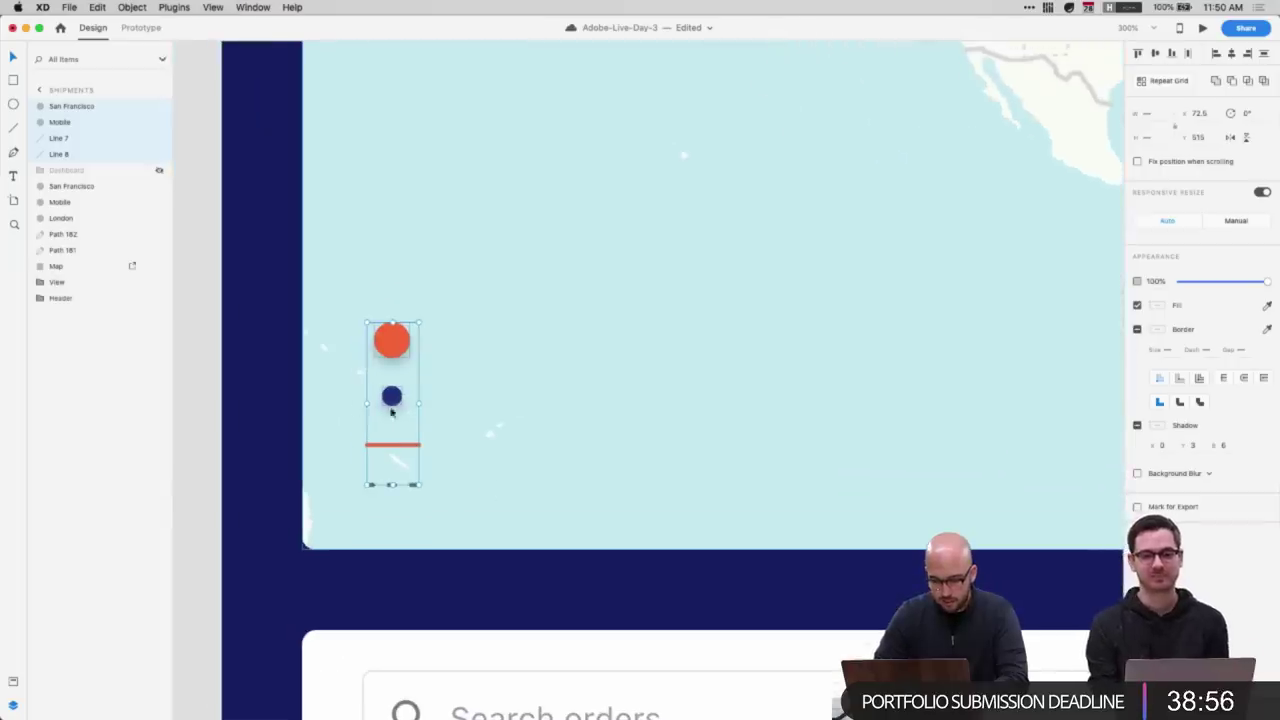
pyautogui.scroll(3, 447, 400)
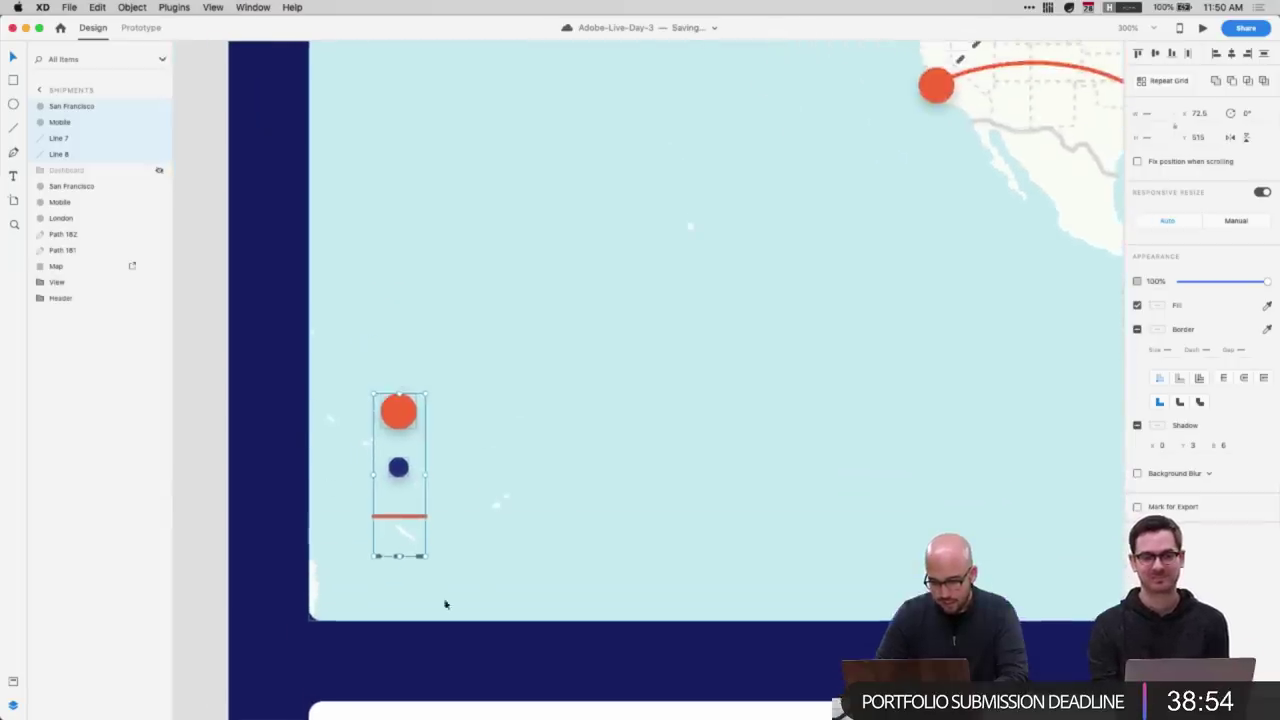
pyautogui.scroll(-2, 446, 603)
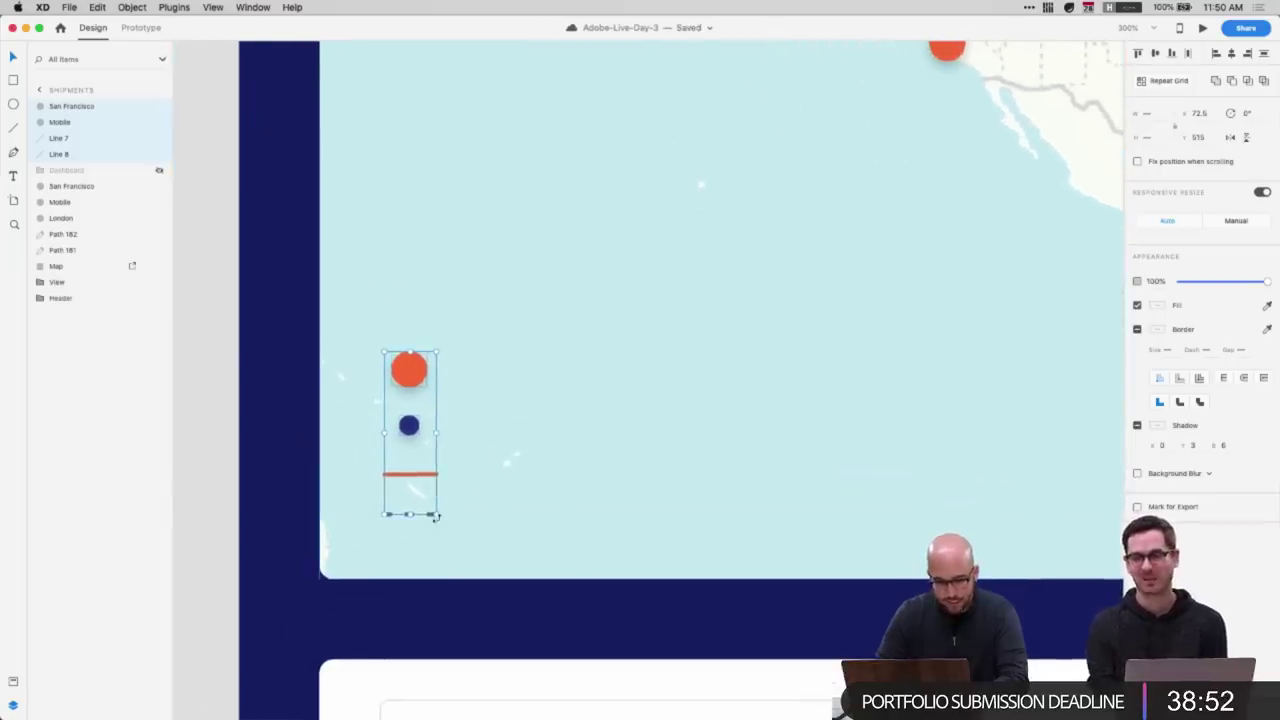
pyautogui.press('t')
pyautogui.click(460, 371)
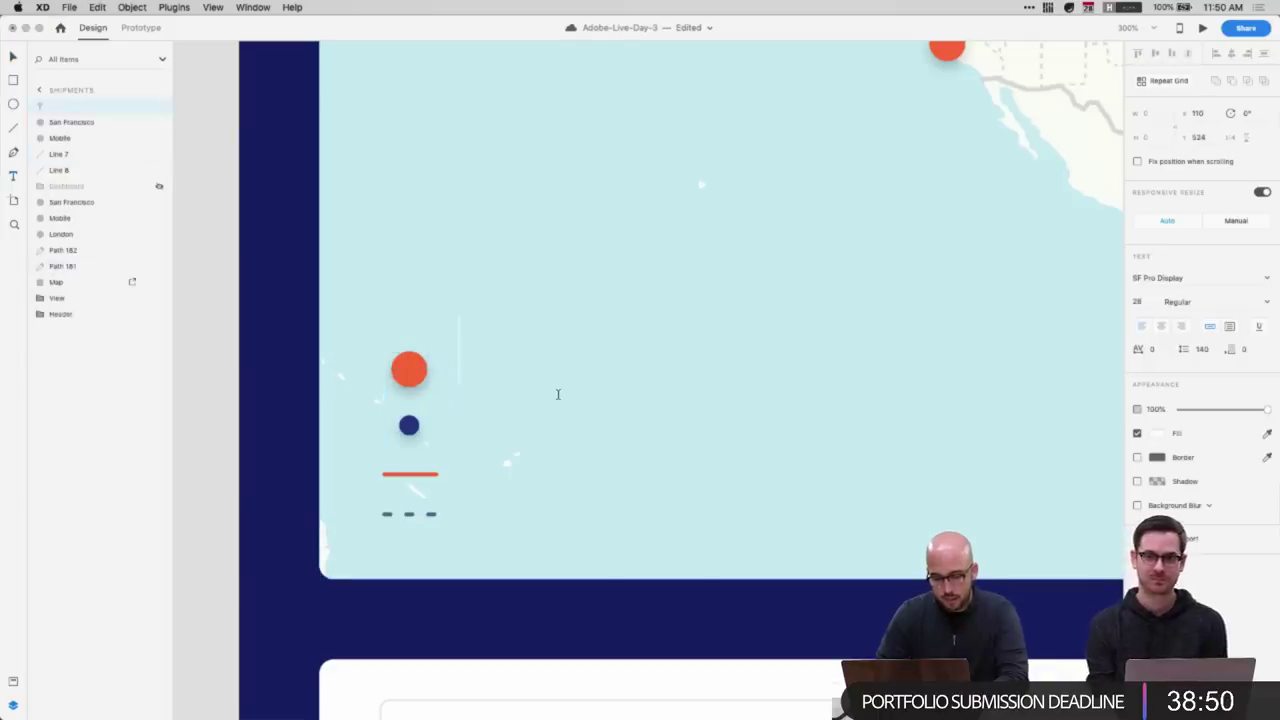
pyautogui.write('Point o')
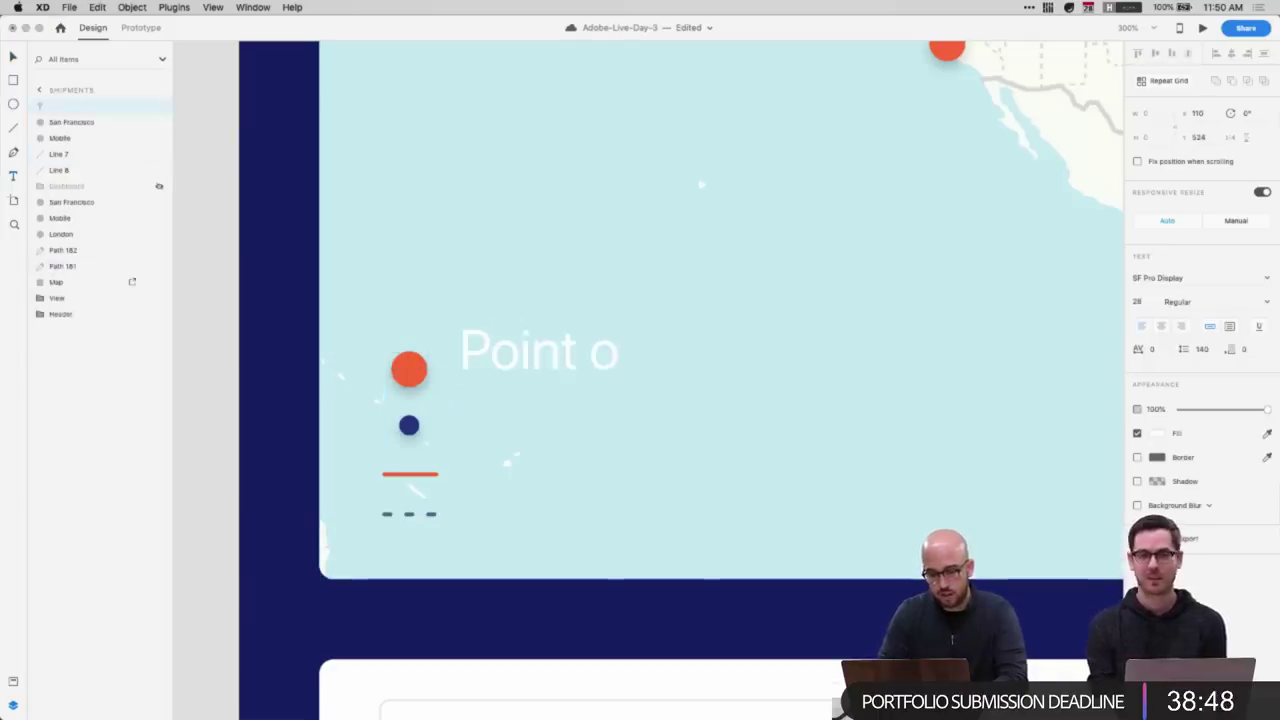
pyautogui.write('f origin')
pyautogui.press('Escape')
pyautogui.press('super+1')
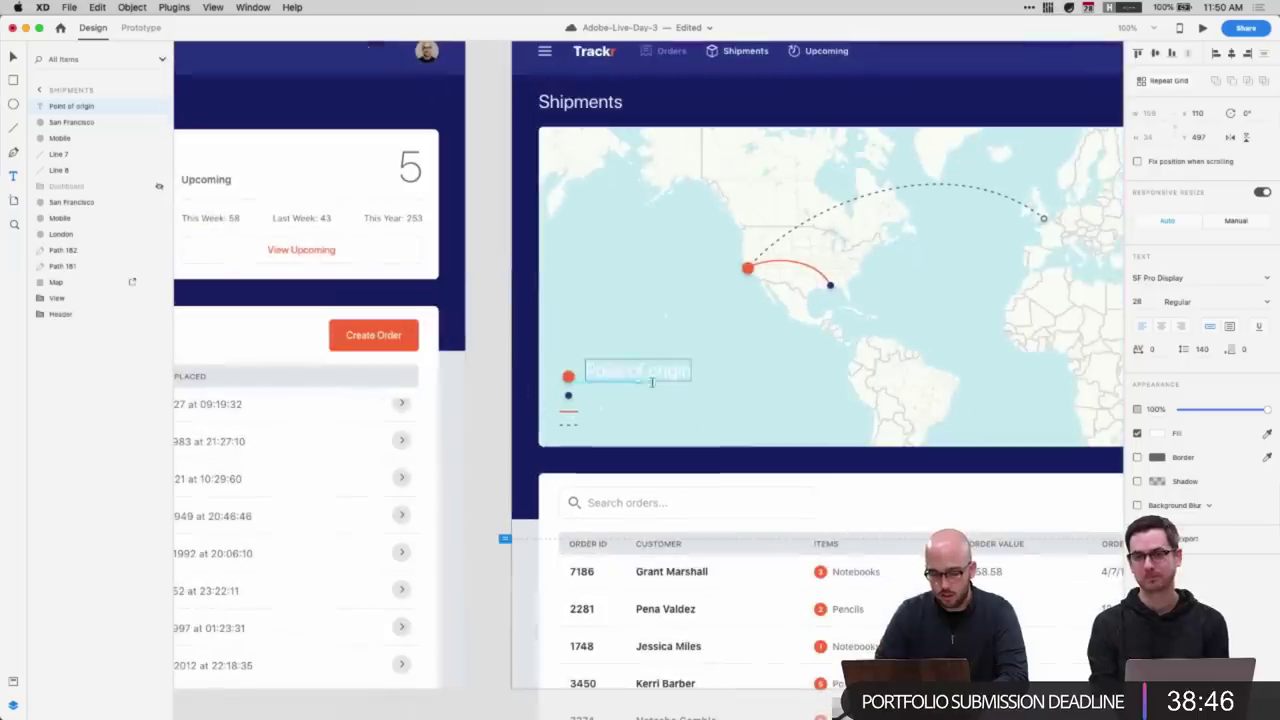
pyautogui.press('Escape')
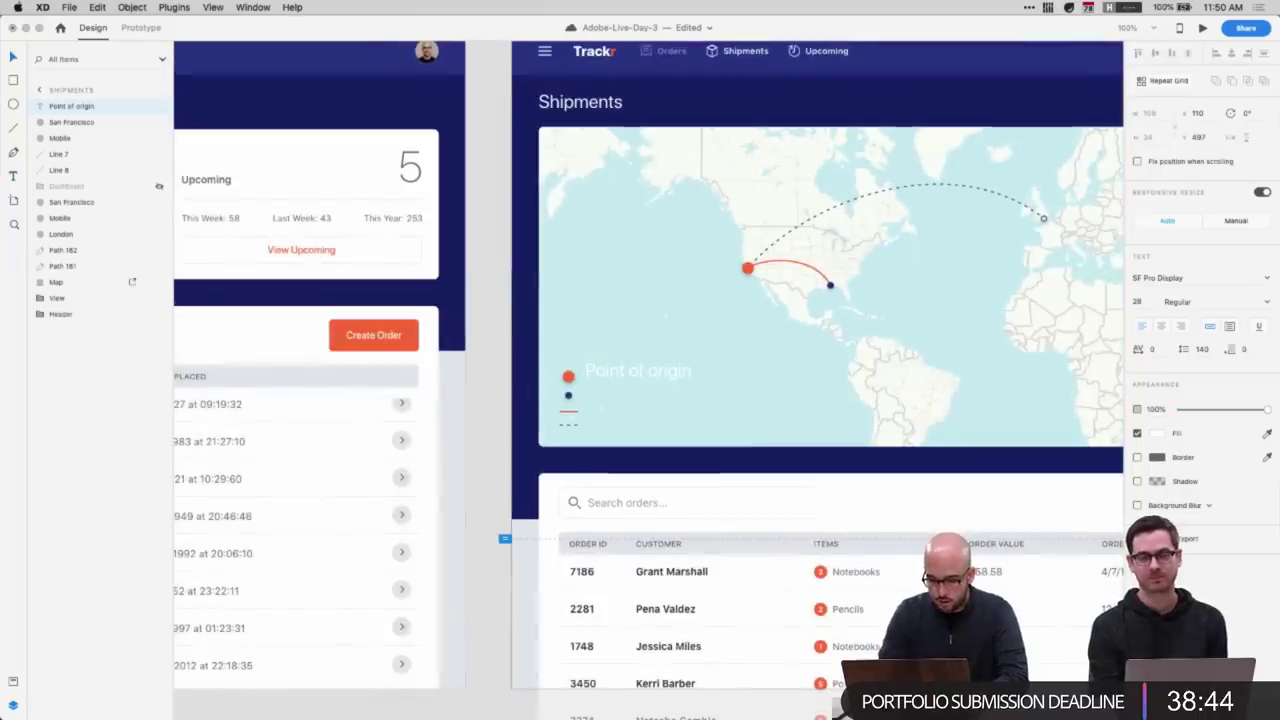
# - Extend the legend text with the lines "Destination", "Shipping order" and "Pending Shipment"
pyautogui.write('P')
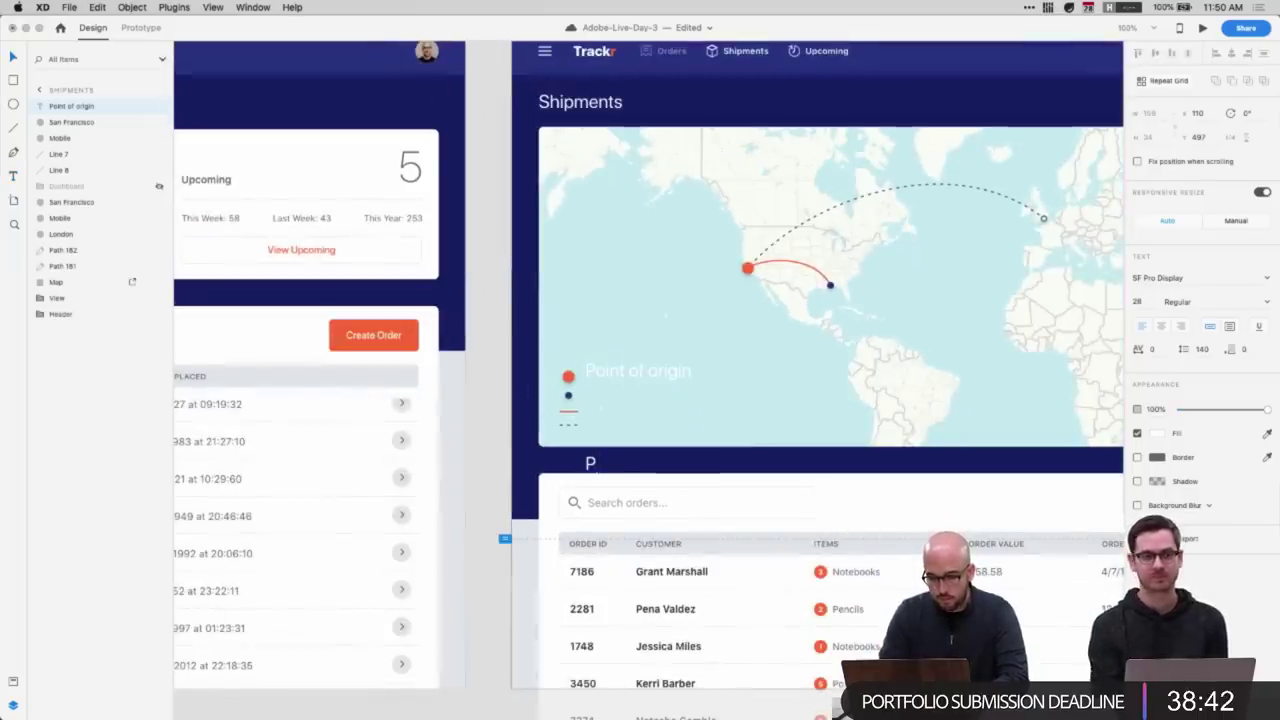
pyautogui.write('oint of')
pyautogui.press('BackSpace')
pyautogui.press('BackSpace')
pyautogui.press('BackSpace')
pyautogui.press('BackSpace')
pyautogui.press('BackSpace')
pyautogui.press('BackSpace')
pyautogui.press('BackSpace')
pyautogui.press('BackSpace')
pyautogui.write('Des')
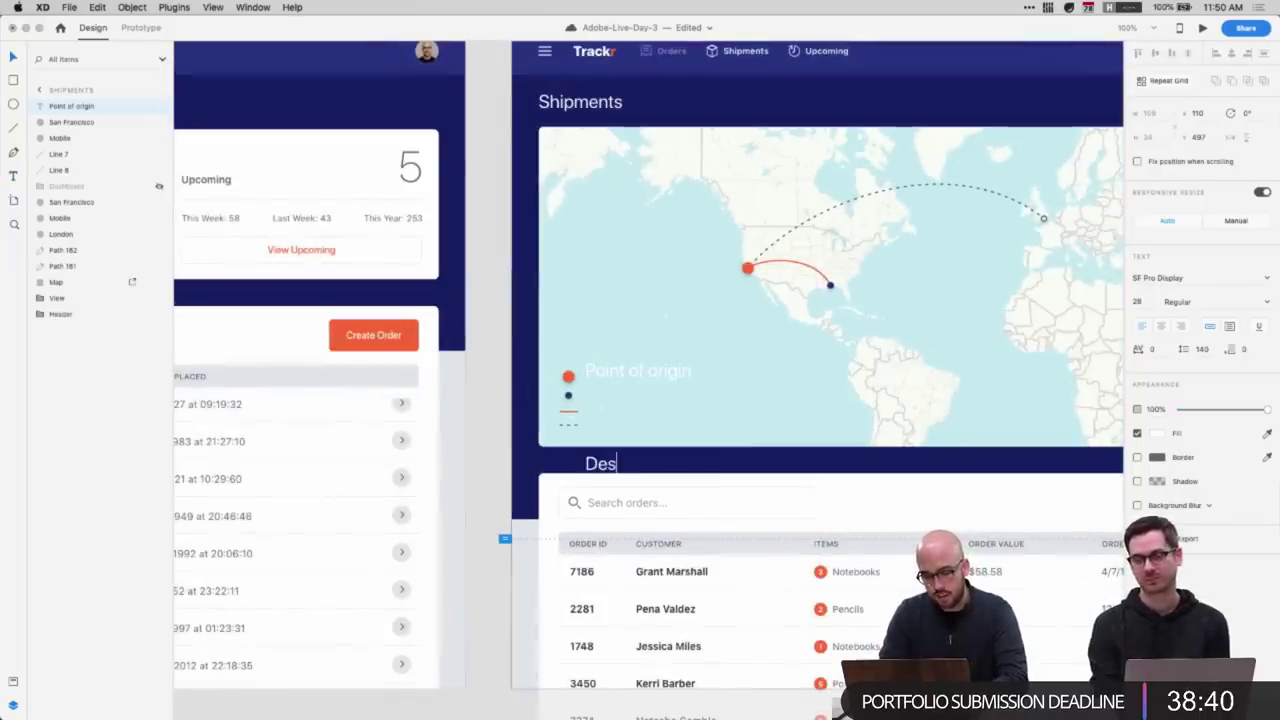
pyautogui.write('tination')
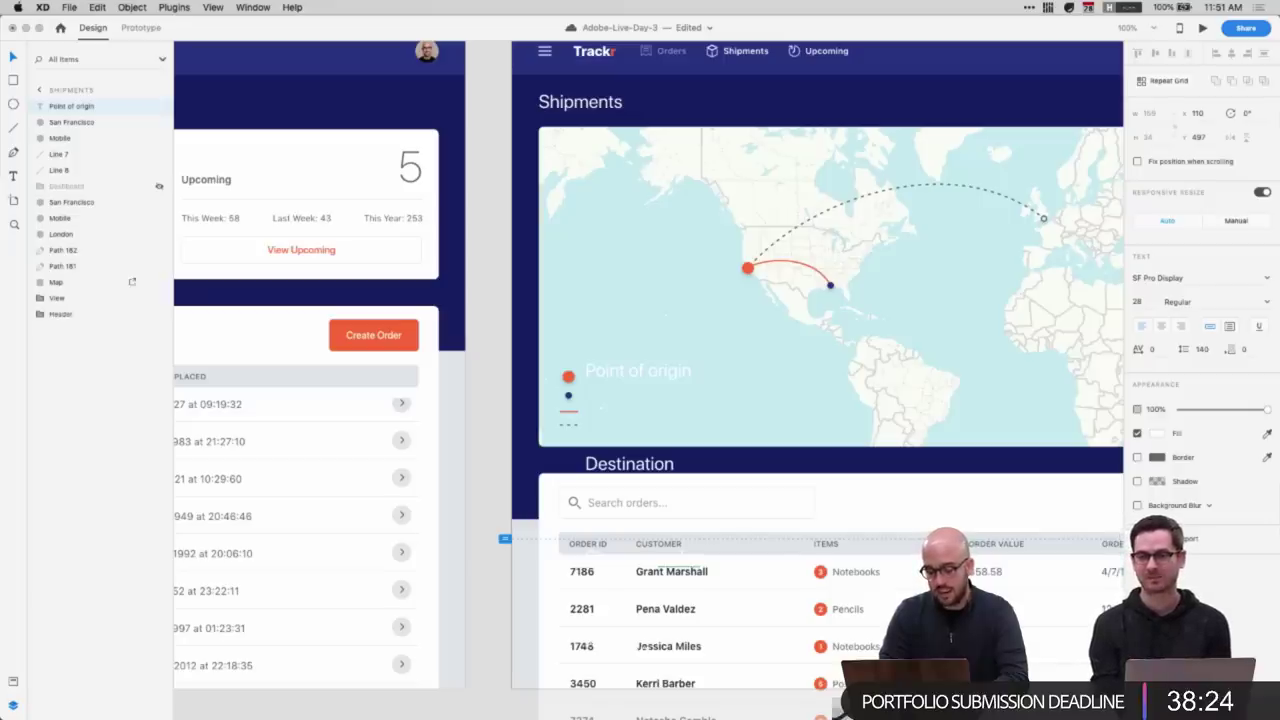
pyautogui.press('Escape')
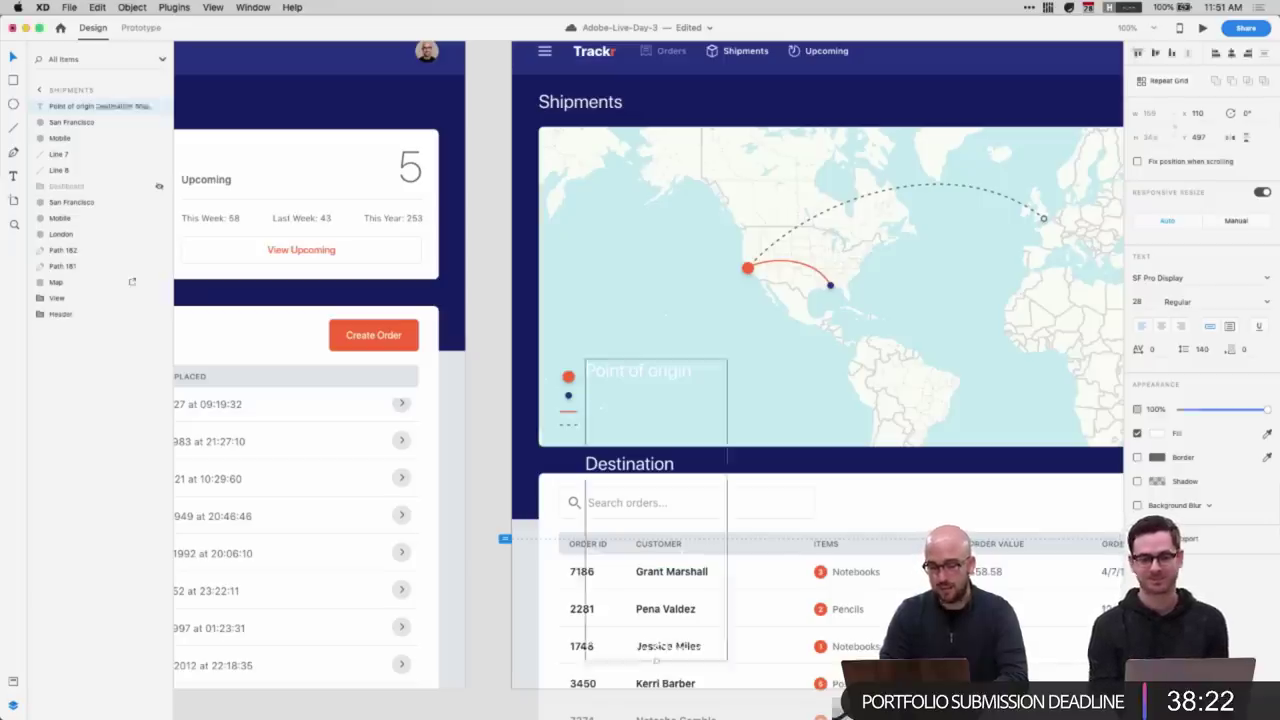
# - Set the legend text to size 14 with line spacing 25, and place it at X 116, Y 515 beside the samples
pyautogui.write('60')
pyautogui.press('Return')
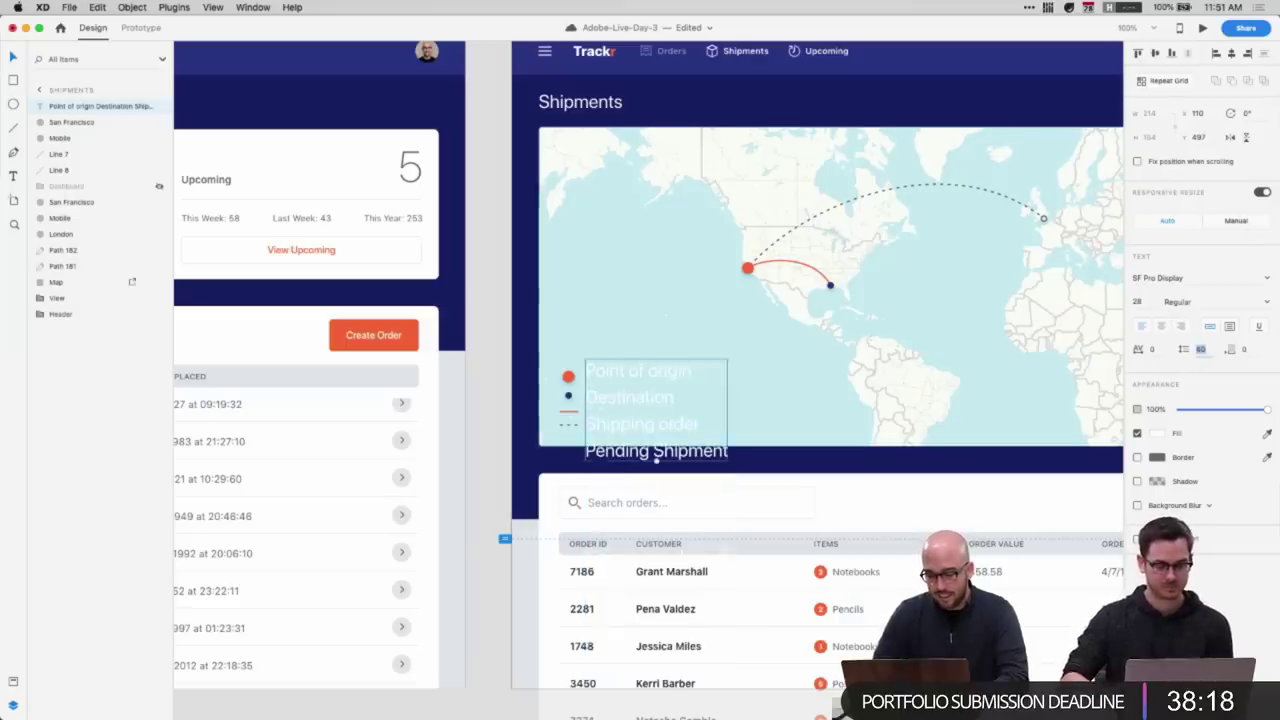
pyautogui.hotkey('shift', 'Down')
pyautogui.click(1138, 301)
pyautogui.write('18')
pyautogui.press('Return')
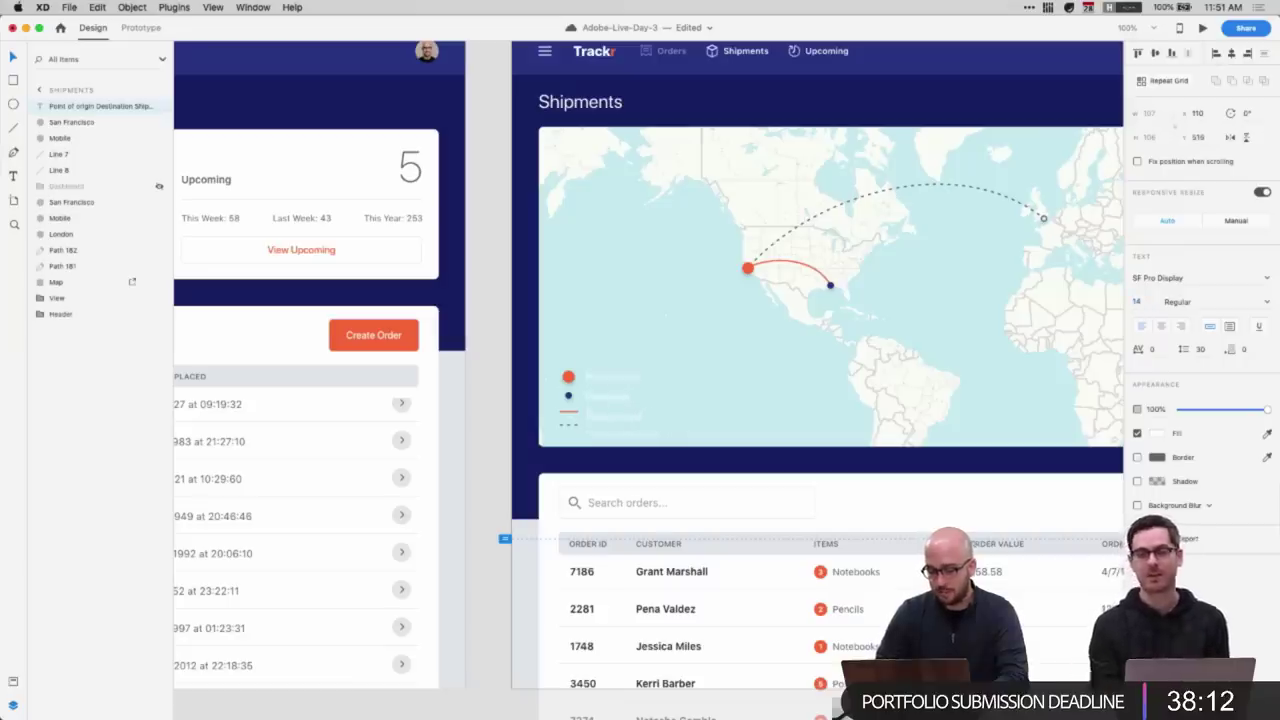
pyautogui.hotkey('shift', 'Up')
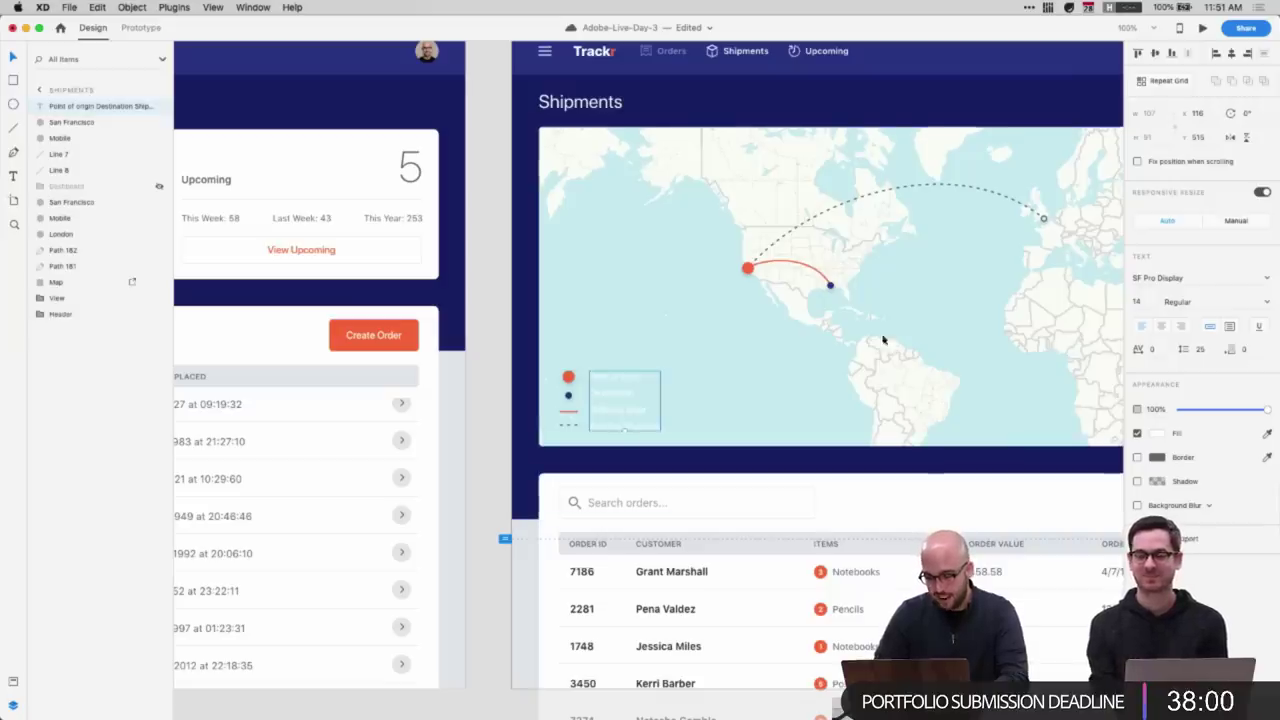
# - Fill the legend text with the Black color asset at 42% opacity and nudge it to X 114, Y 514
pyautogui.click(13, 681)
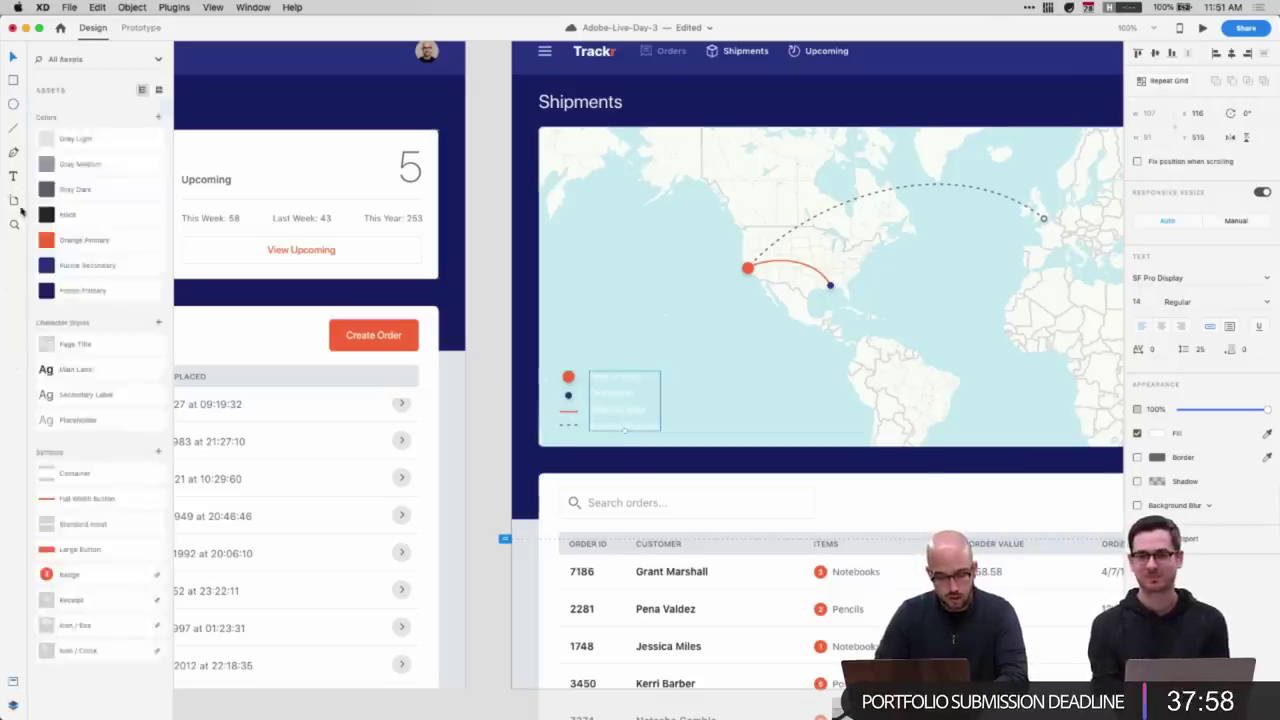
pyautogui.click(62, 216)
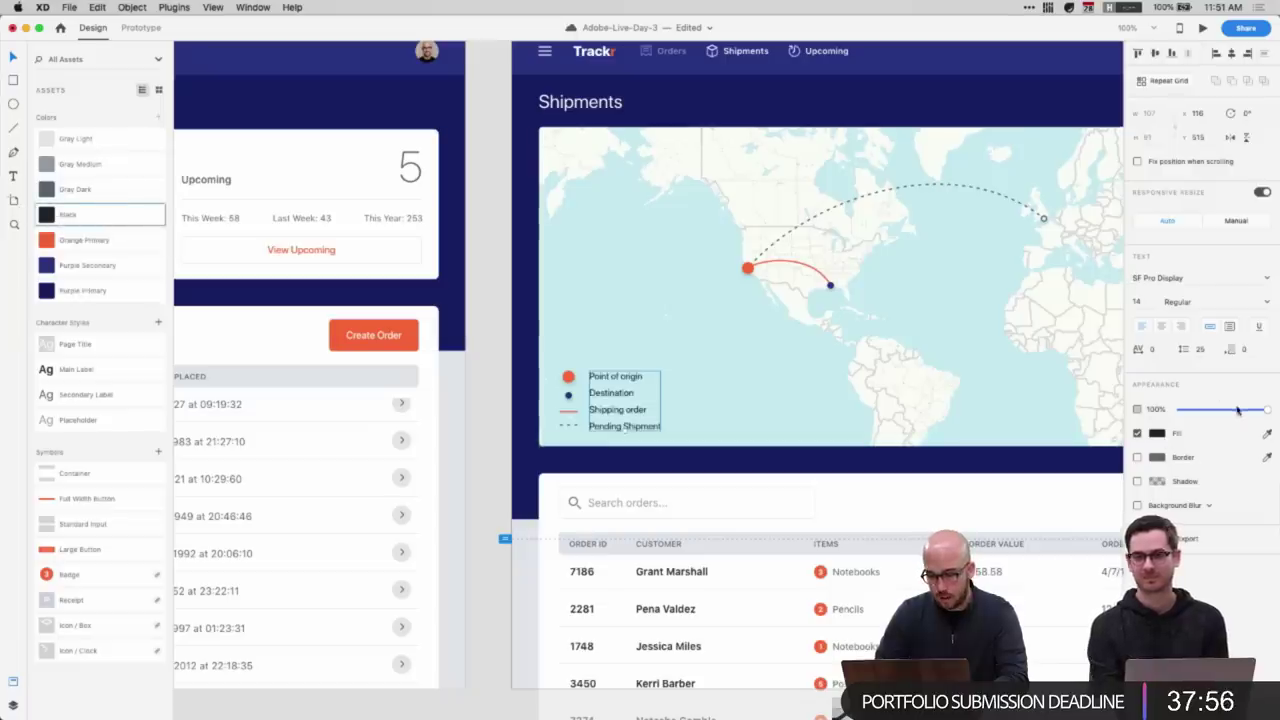
pyautogui.moveTo(1266, 409); pyautogui.dragTo(1216, 411)
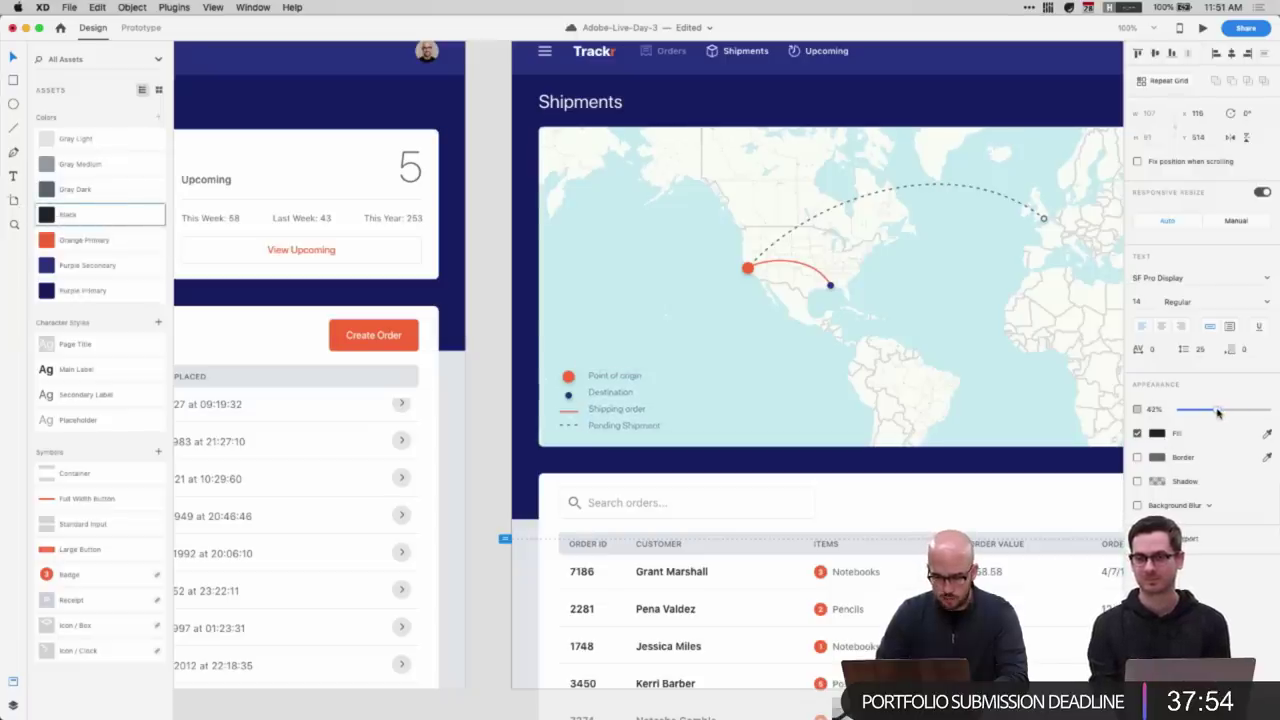
pyautogui.hscroll(6, 991, 434)
pyautogui.hscroll(-3, 389, 203)
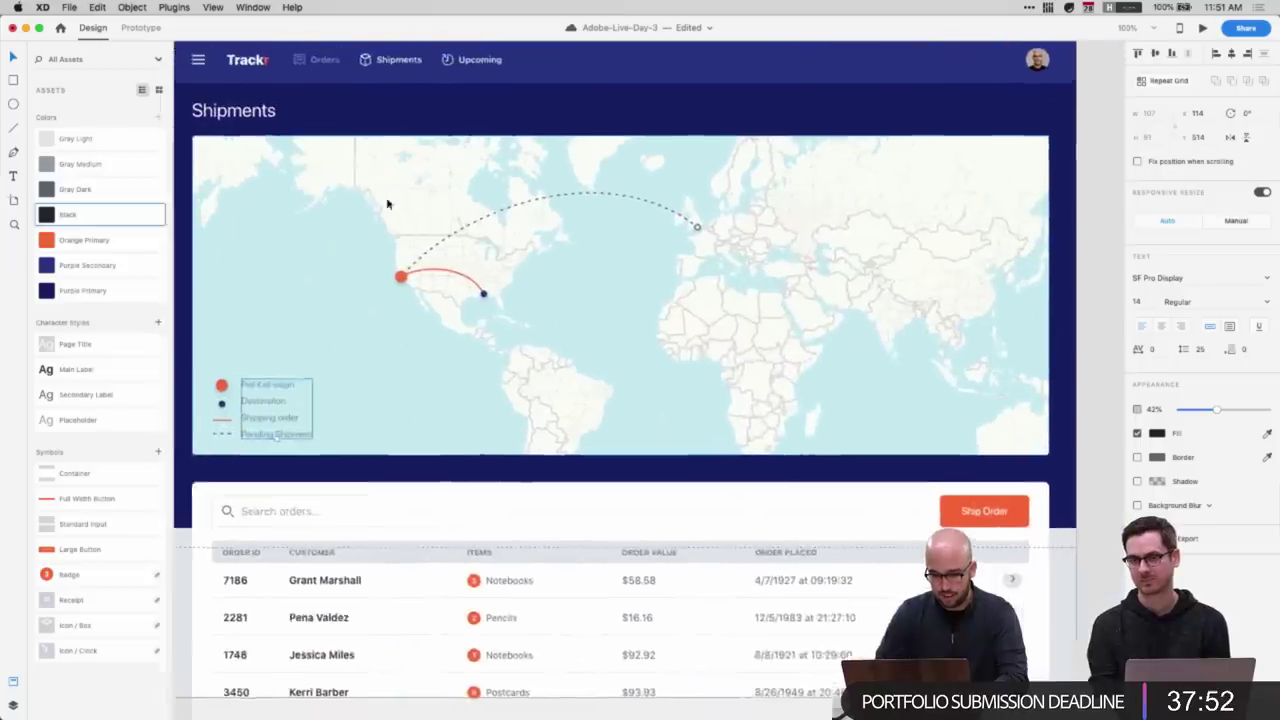
# - Show the Shipments layers and move the legend's text layer below the legend's two line samples in the stacking order
pyautogui.hscroll(-3, 562, 106)
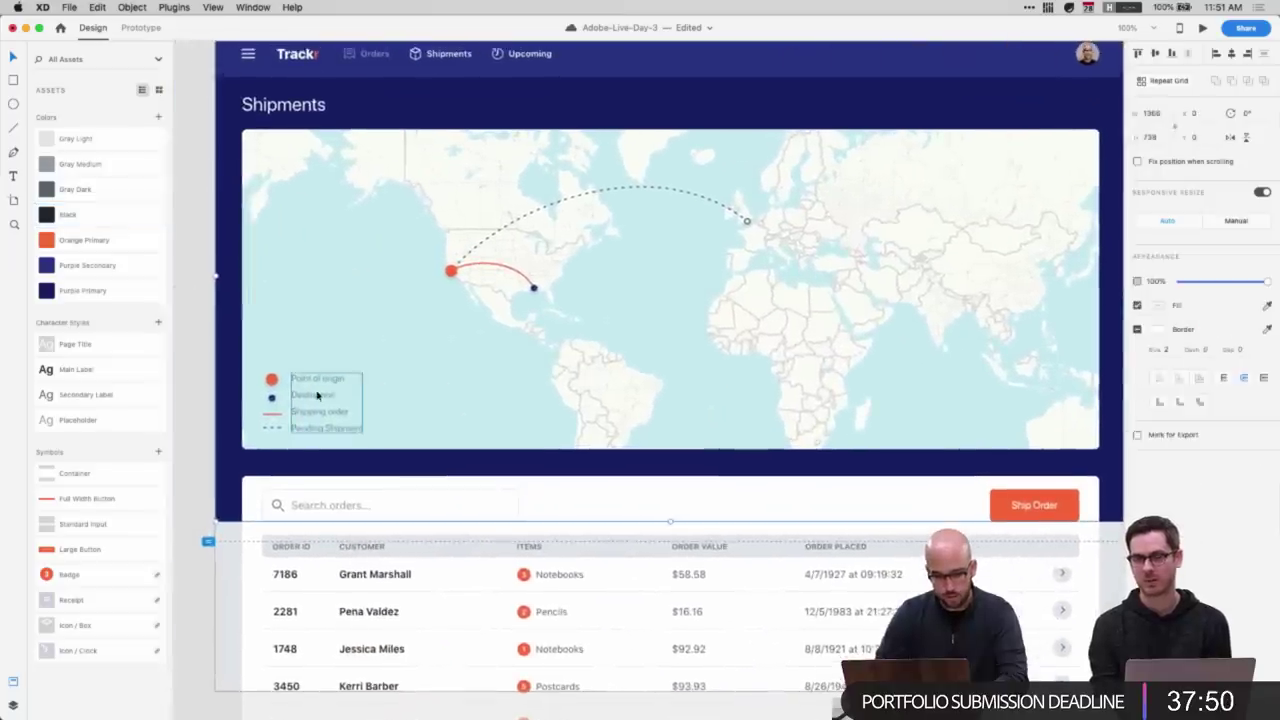
pyautogui.click(277, 415)
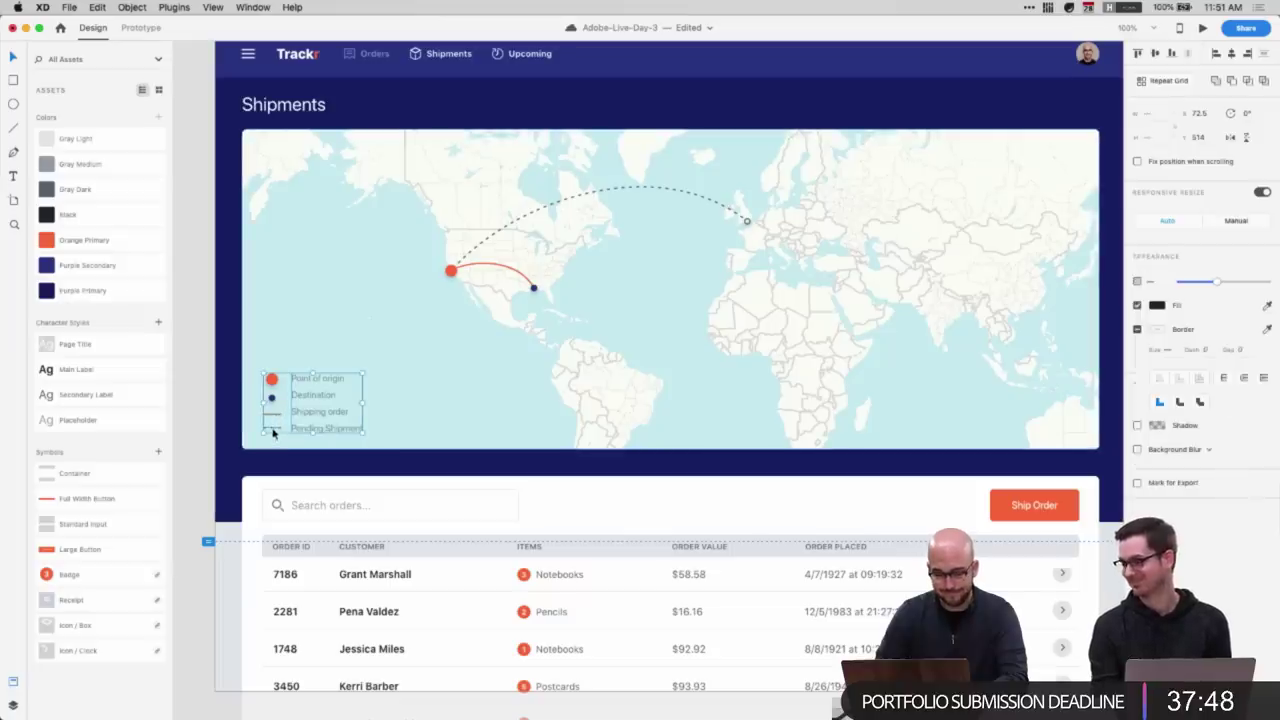
pyautogui.doubleClick(271, 400)
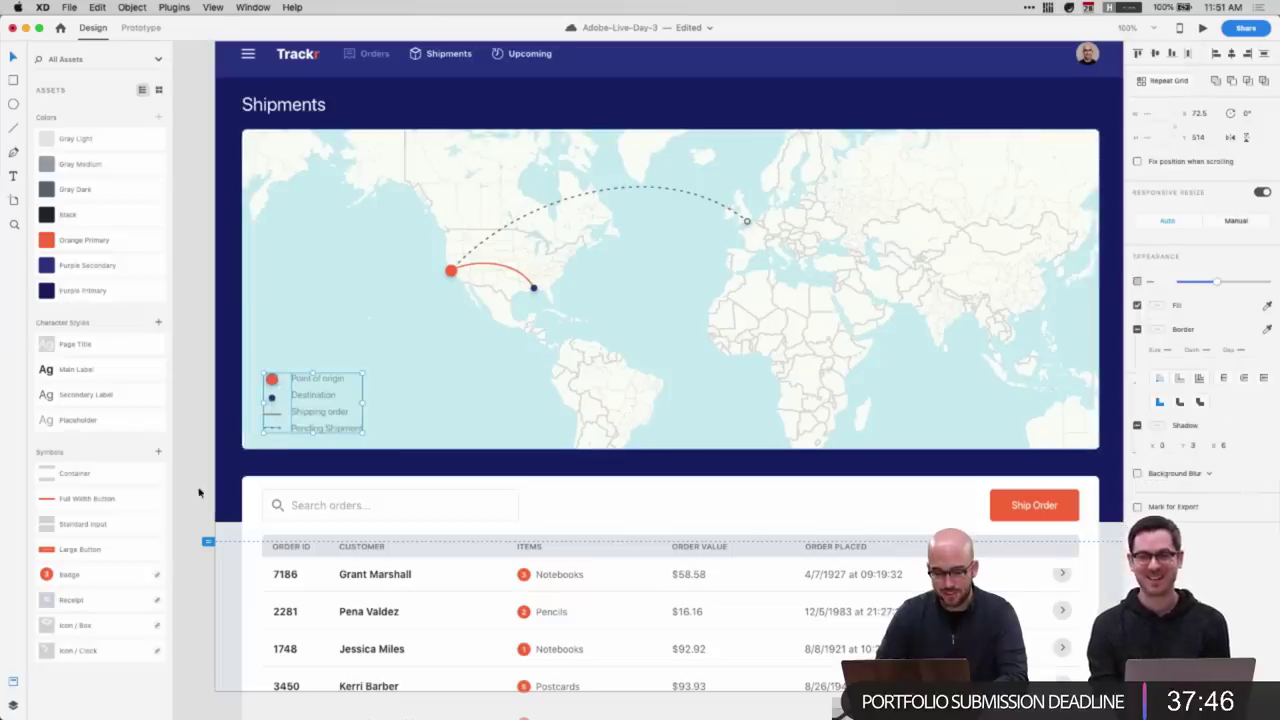
pyautogui.click(12, 705)
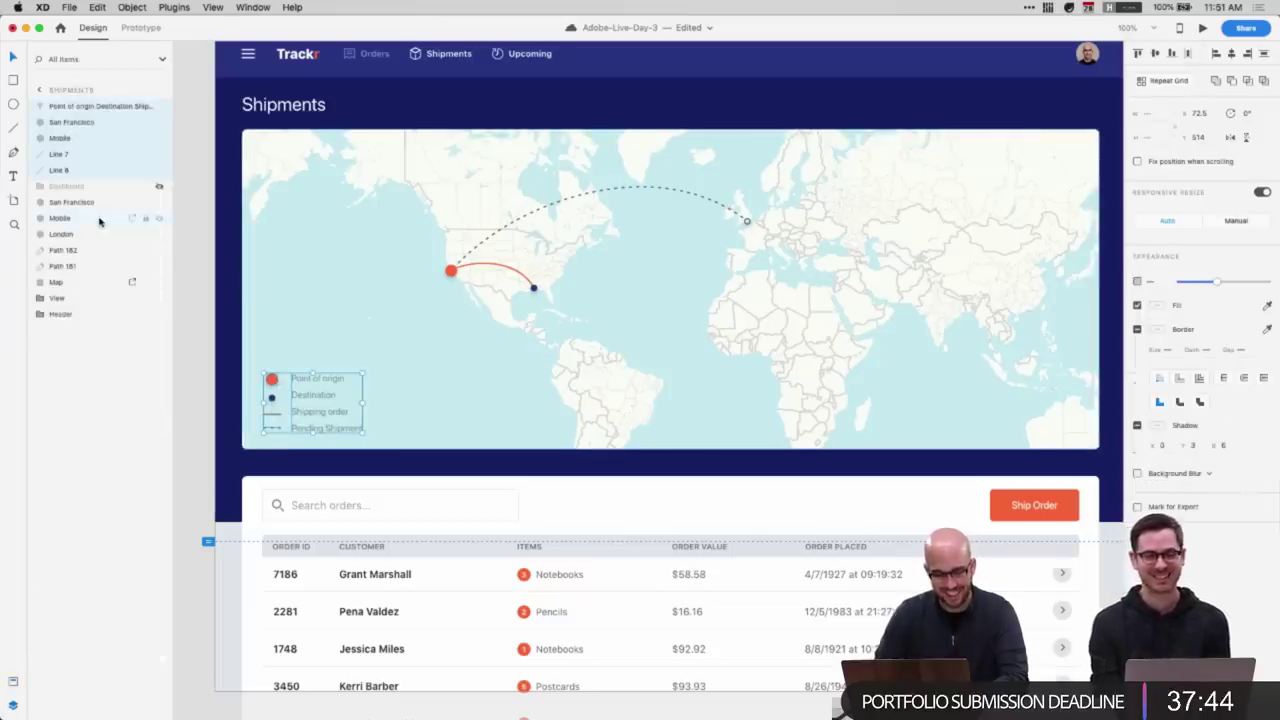
pyautogui.click(57, 106)
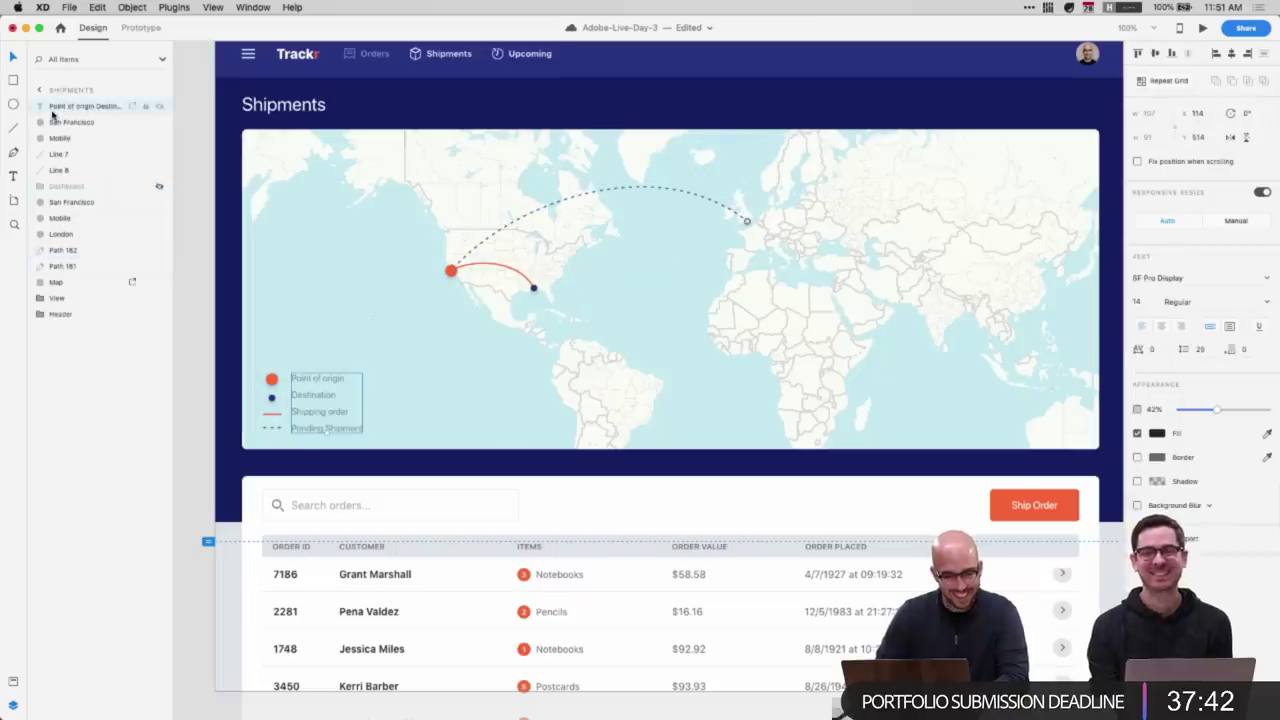
pyautogui.moveTo(53, 115); pyautogui.dragTo(57, 183)
# - Rename the legend's orange line layer "Solid Line" and its dashed line layer "Dotted Line"
pyautogui.doubleClick(60, 107)
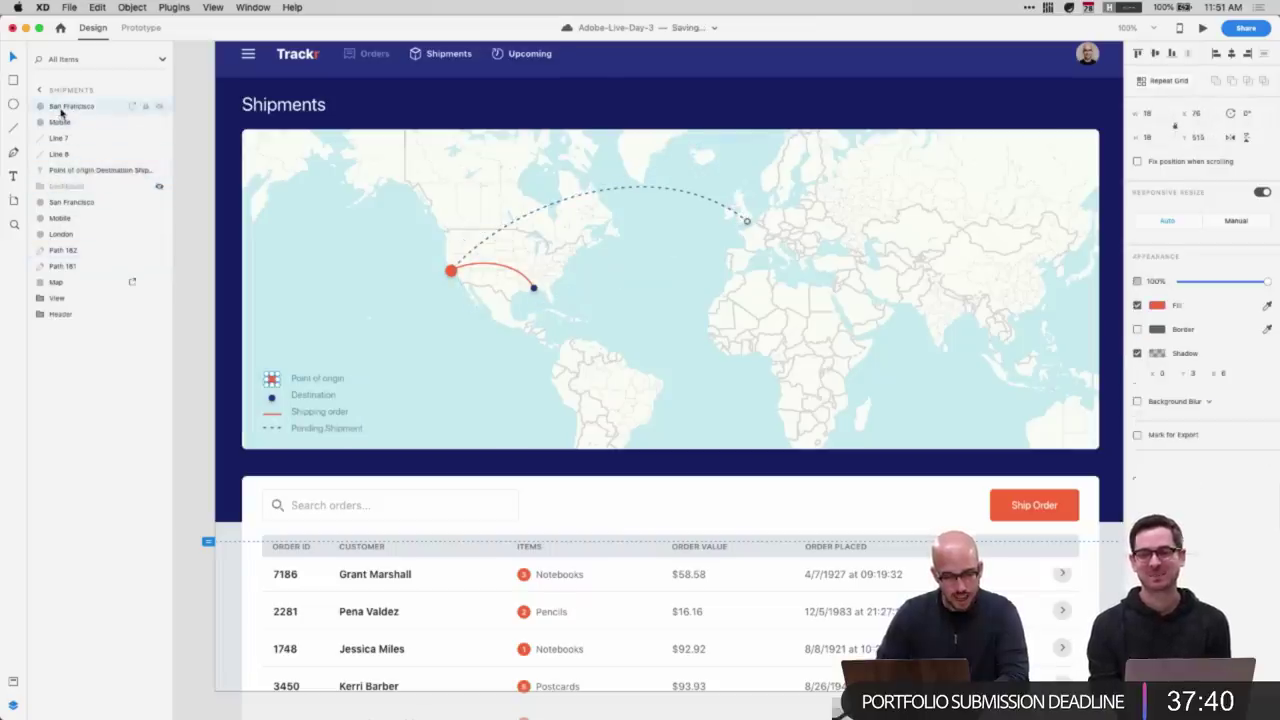
pyautogui.doubleClick(63, 138)
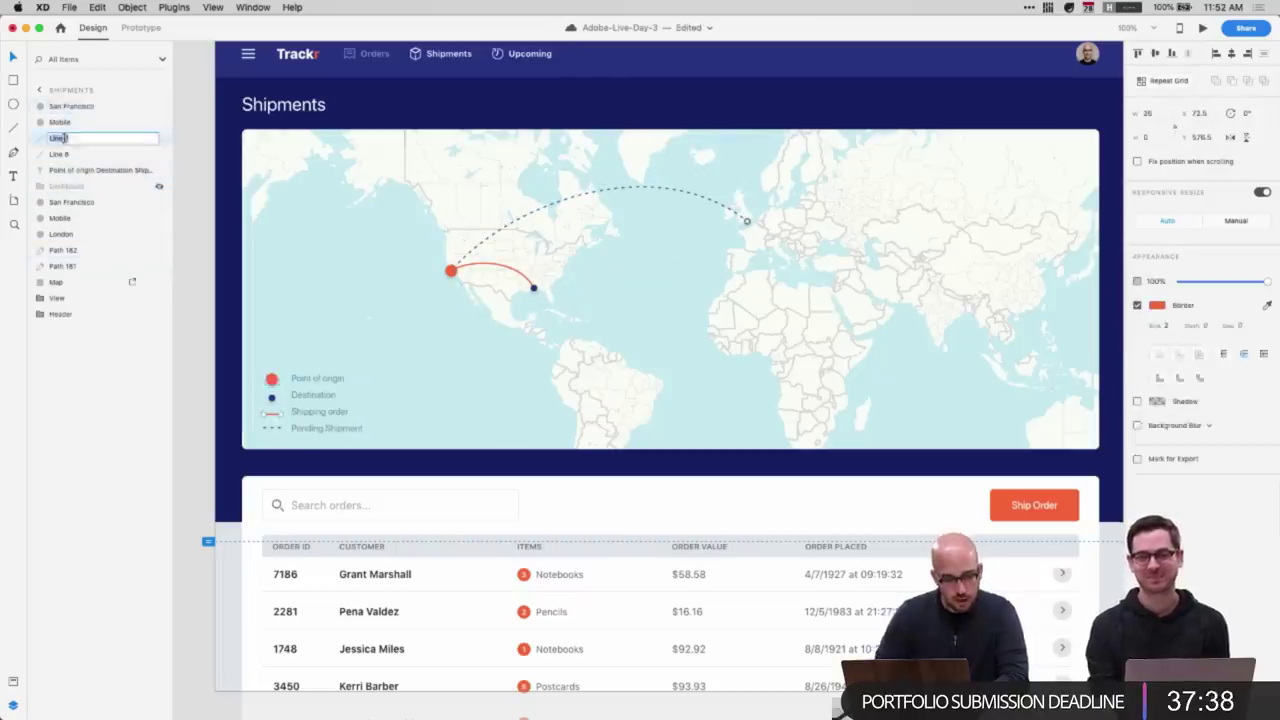
pyautogui.write('Shi')
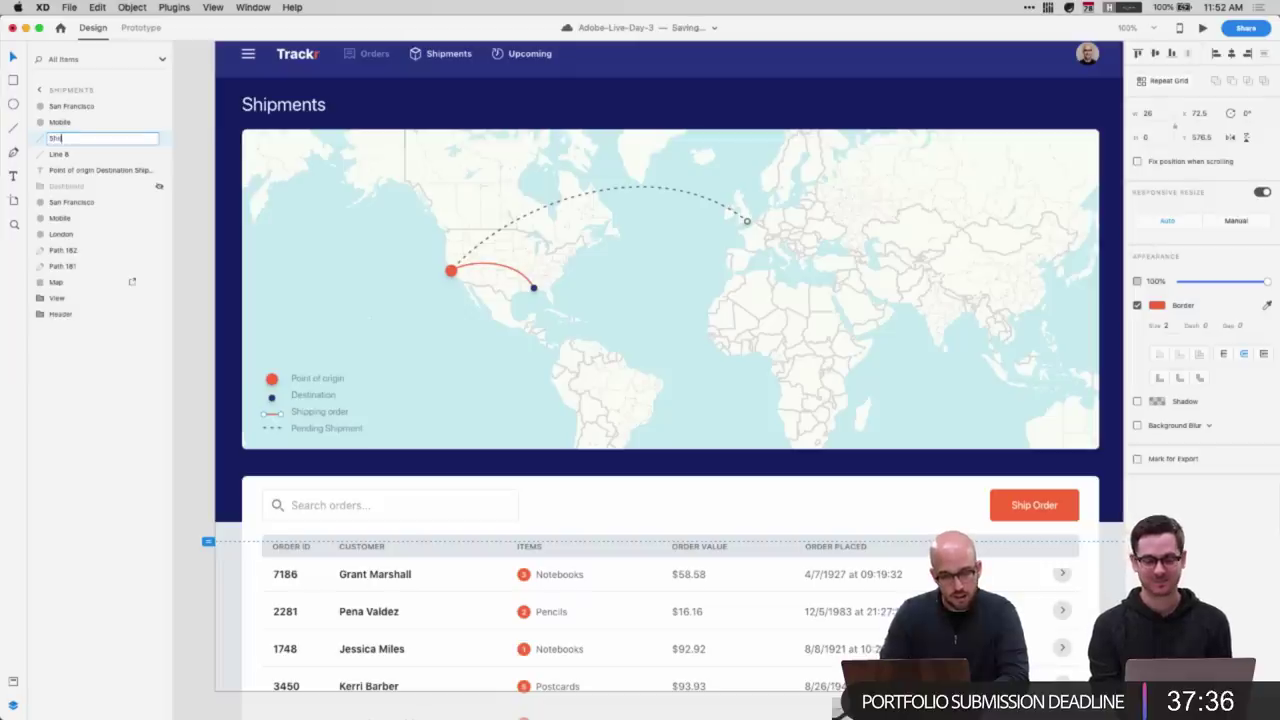
pyautogui.write('id')
pyautogui.press('Tab')
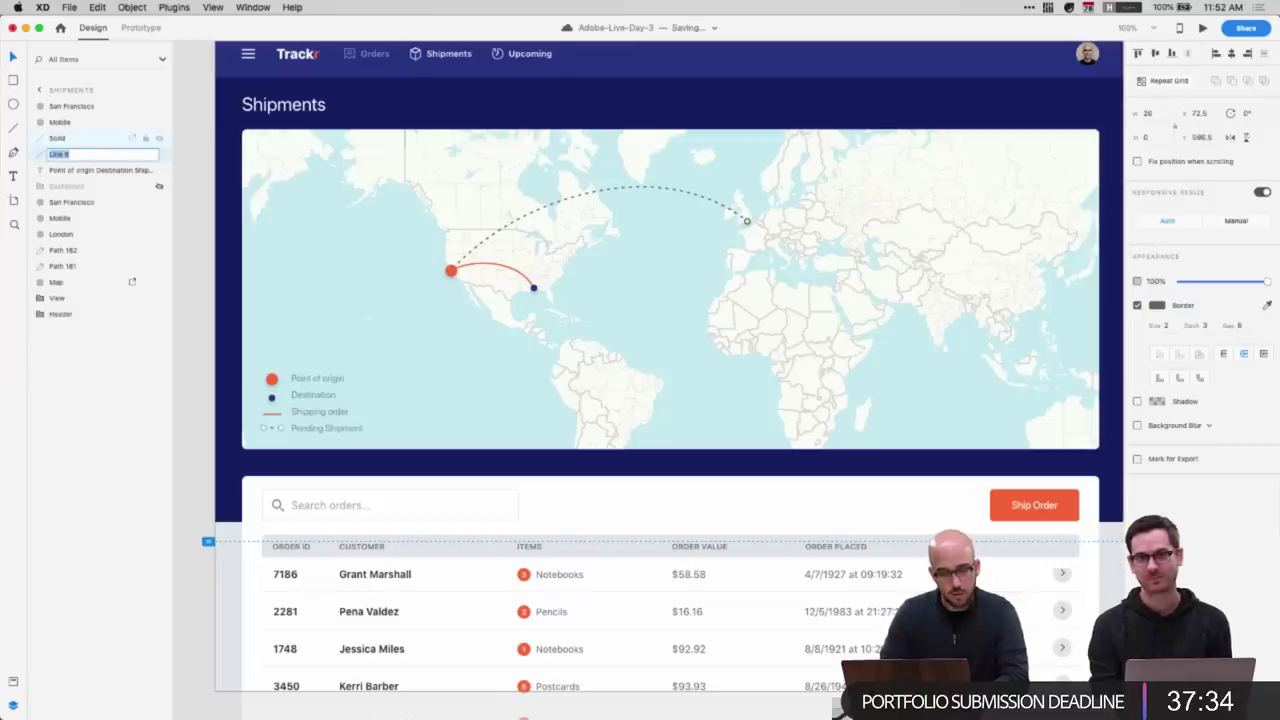
pyautogui.write('Dotted')
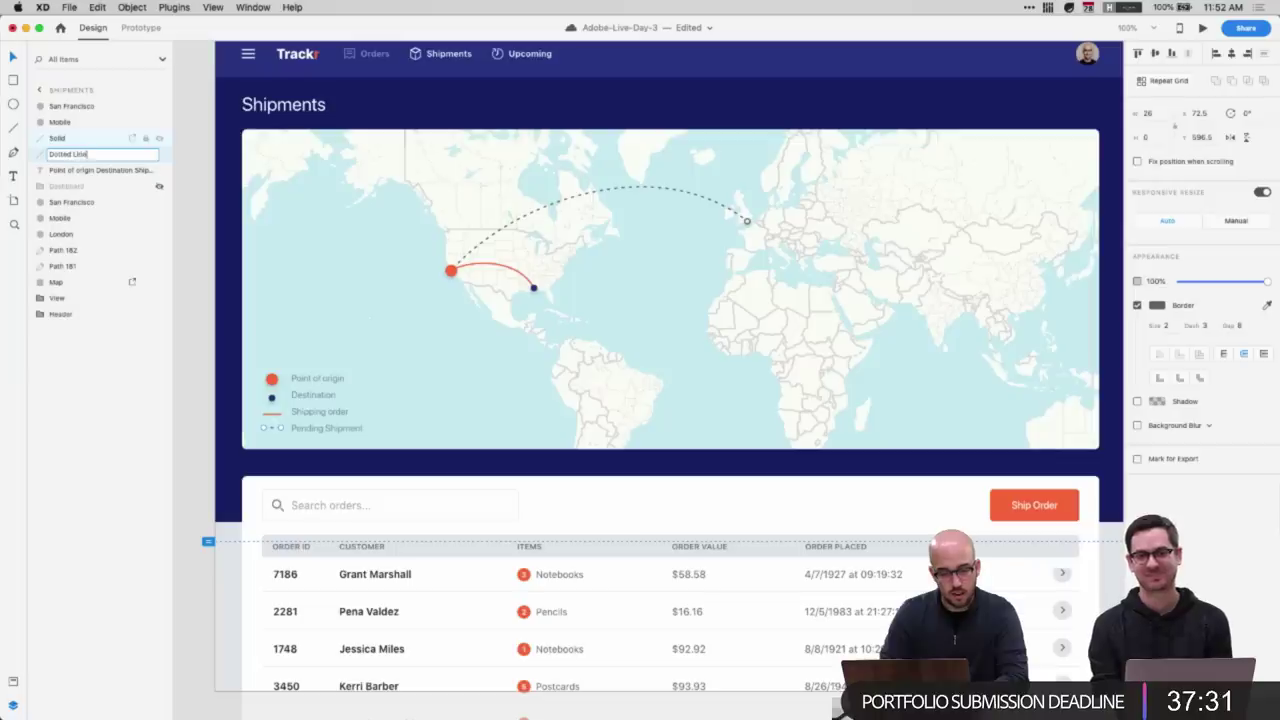
pyautogui.hotkey('shift', 'Tab')
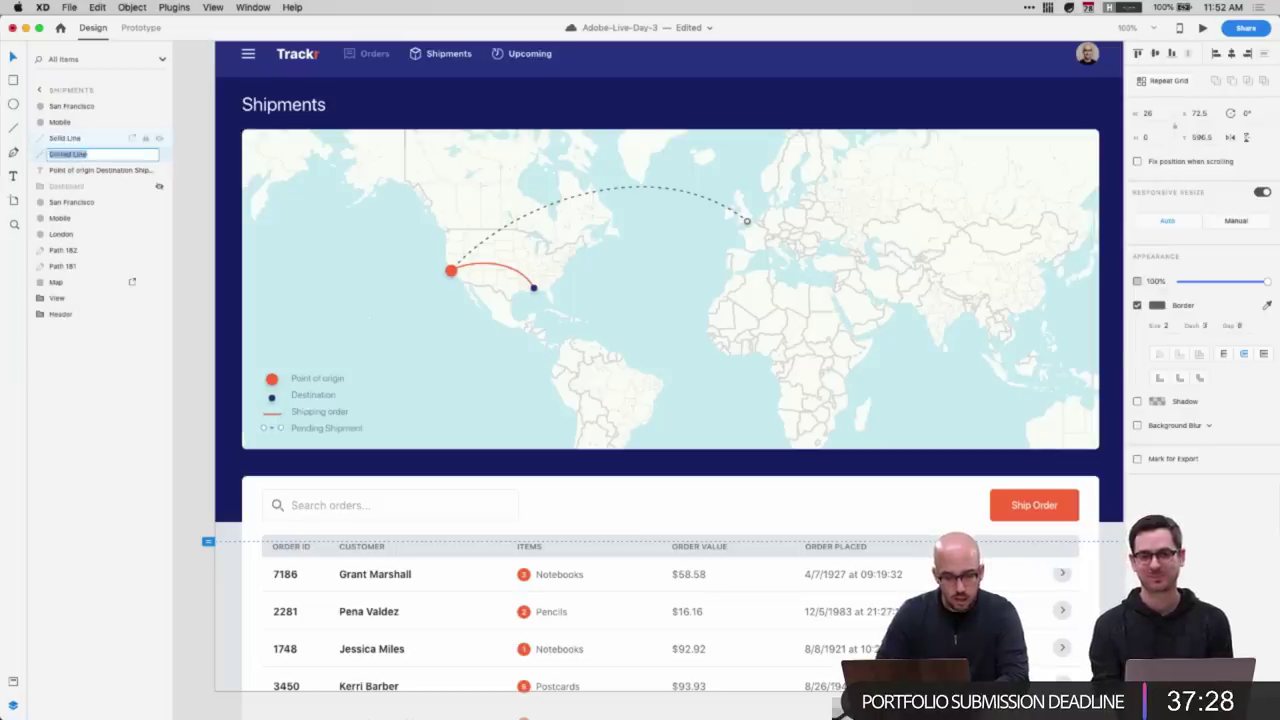
# - Rename the legend's large orange marker layer "Origin Dot" and its small blue marker layer "Destination Dot"
pyautogui.hotkey('shift', 'Tab')
pyautogui.hotkey('shift', 'Tab')
pyautogui.hotkey('shift', 'Tab')
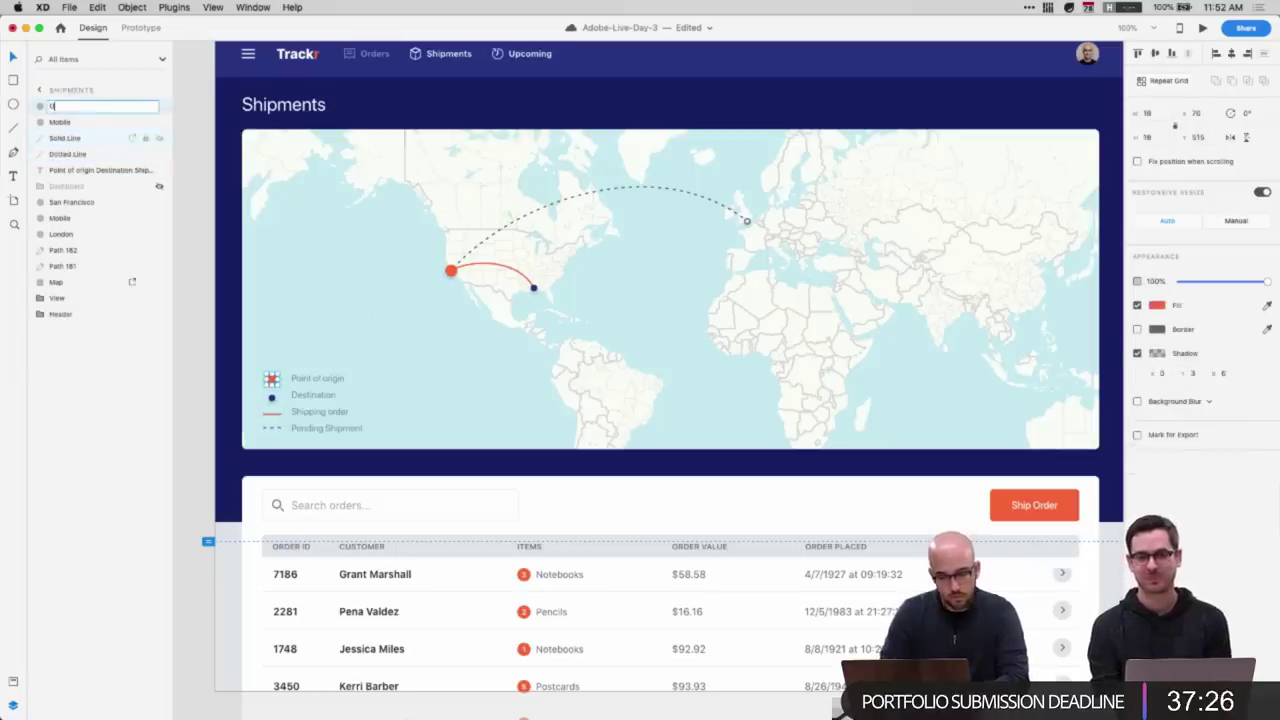
pyautogui.write('Origin Dot')
pyautogui.press('Tab')
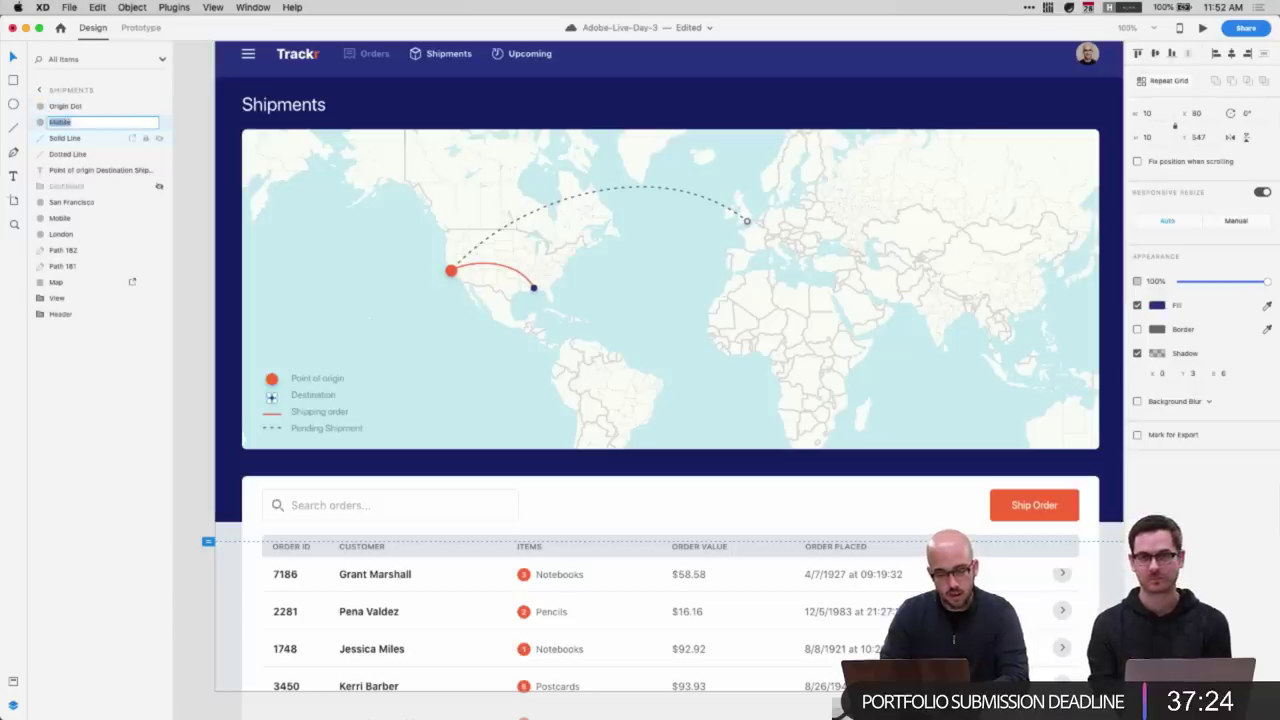
pyautogui.write('ot')
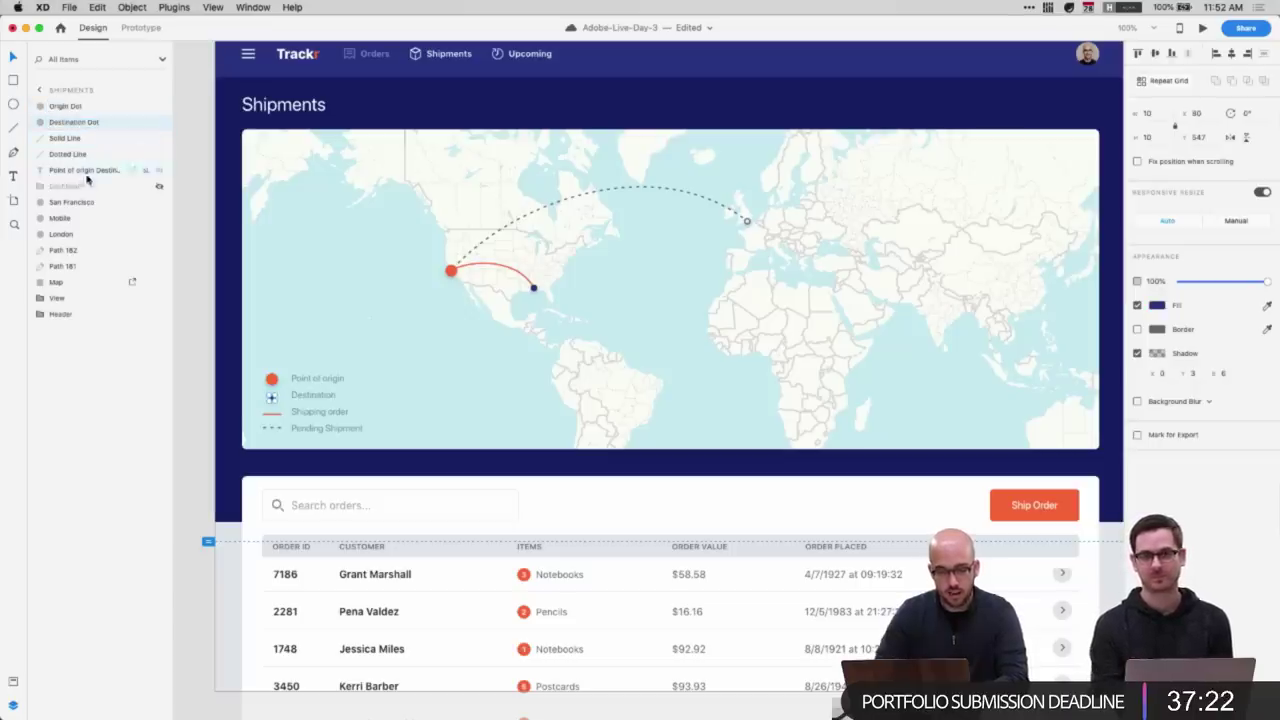
# - Rename the legend's text layer "Labels"
pyautogui.doubleClick(90, 174)
pyautogui.write('Labels')
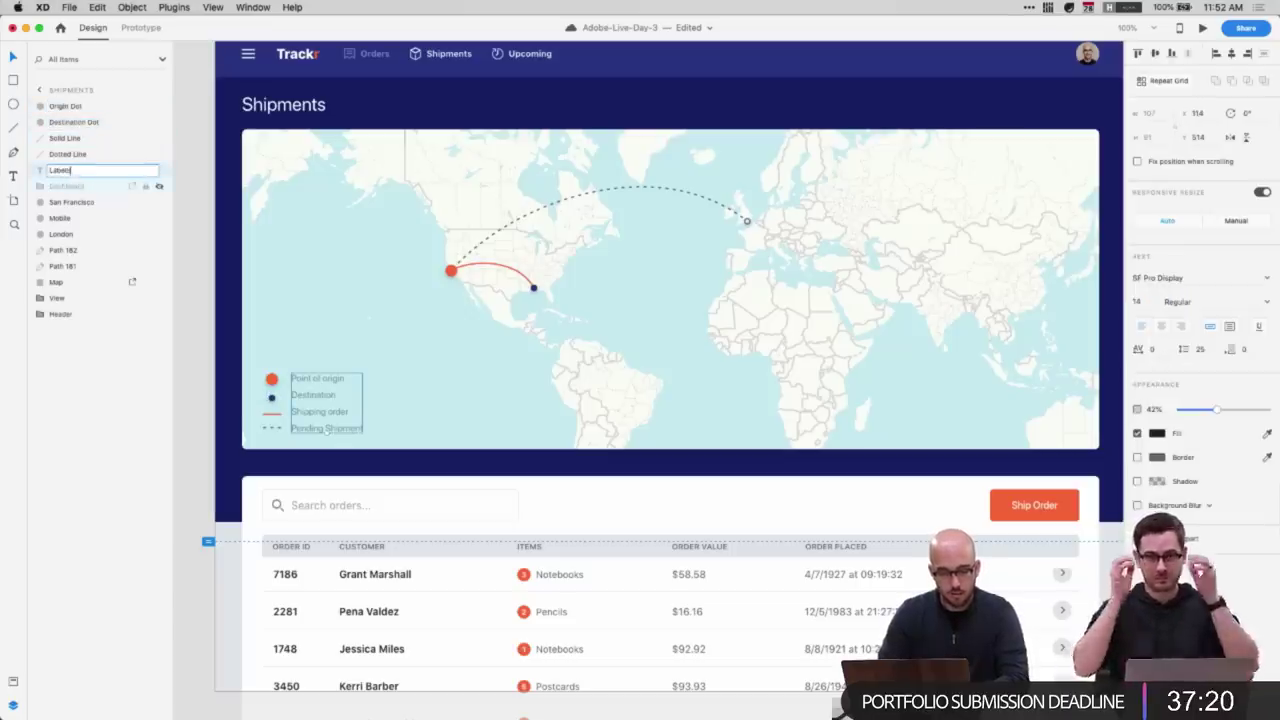
pyautogui.press('Return')
# - Group the five legend layers as "Legend" and move the group directly above the Map layer
pyautogui.keyDown('shift'); pyautogui.click(82, 108); pyautogui.keyUp('shift')
pyautogui.press('super+g')
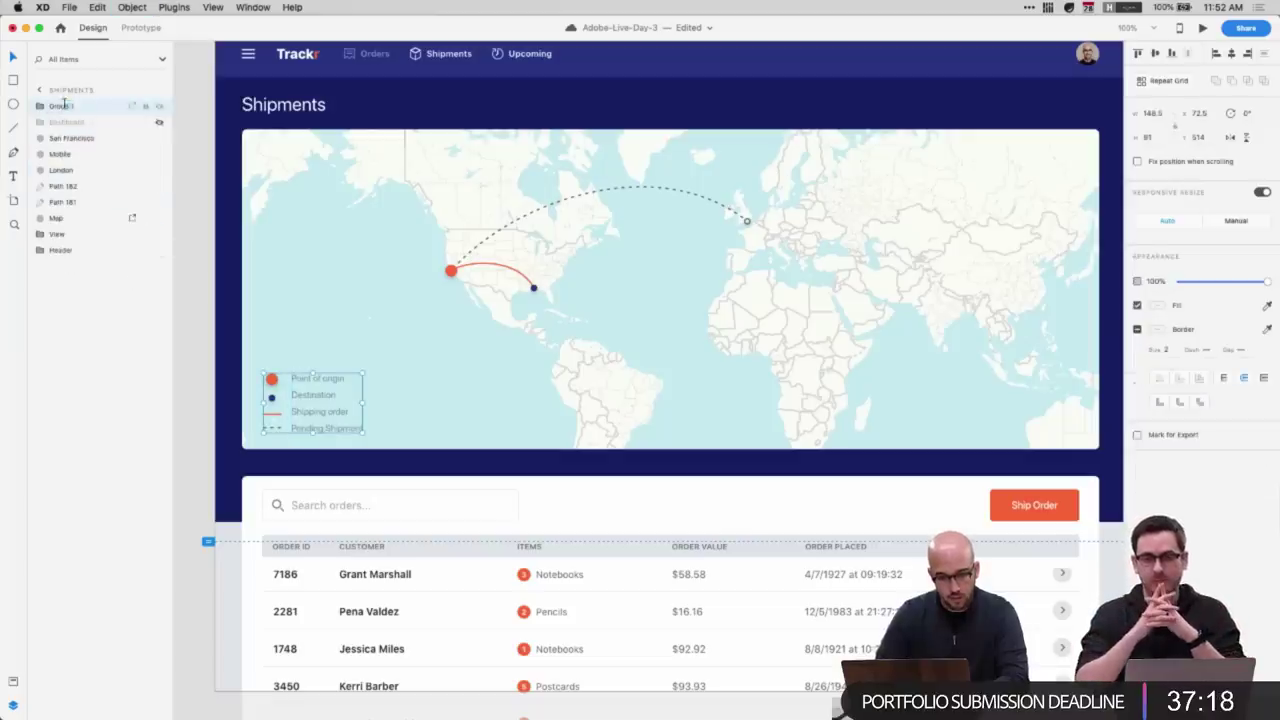
pyautogui.doubleClick(66, 106)
pyautogui.write('Legend')
pyautogui.press('Return')
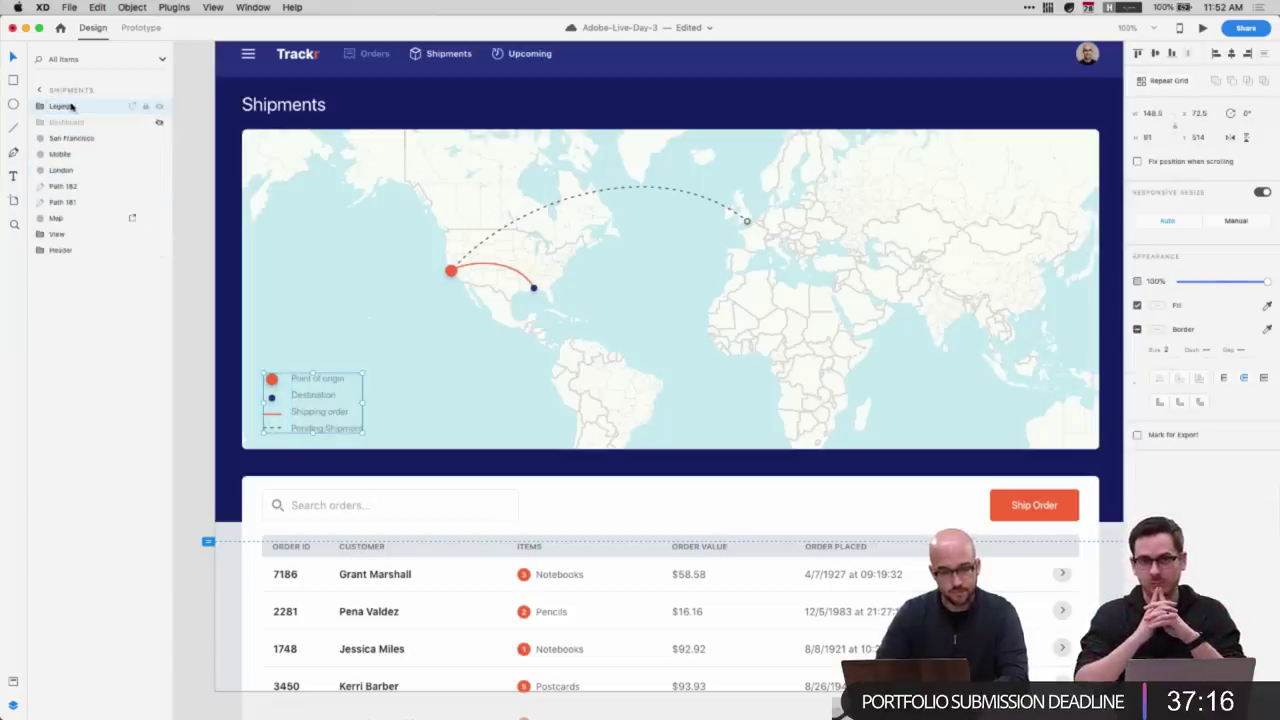
pyautogui.moveTo(71, 112); pyautogui.dragTo(67, 198)
# - Rename the three map marker layers "Origin", "Destination / Mobile" and "Destination / London"
pyautogui.click(62, 123)
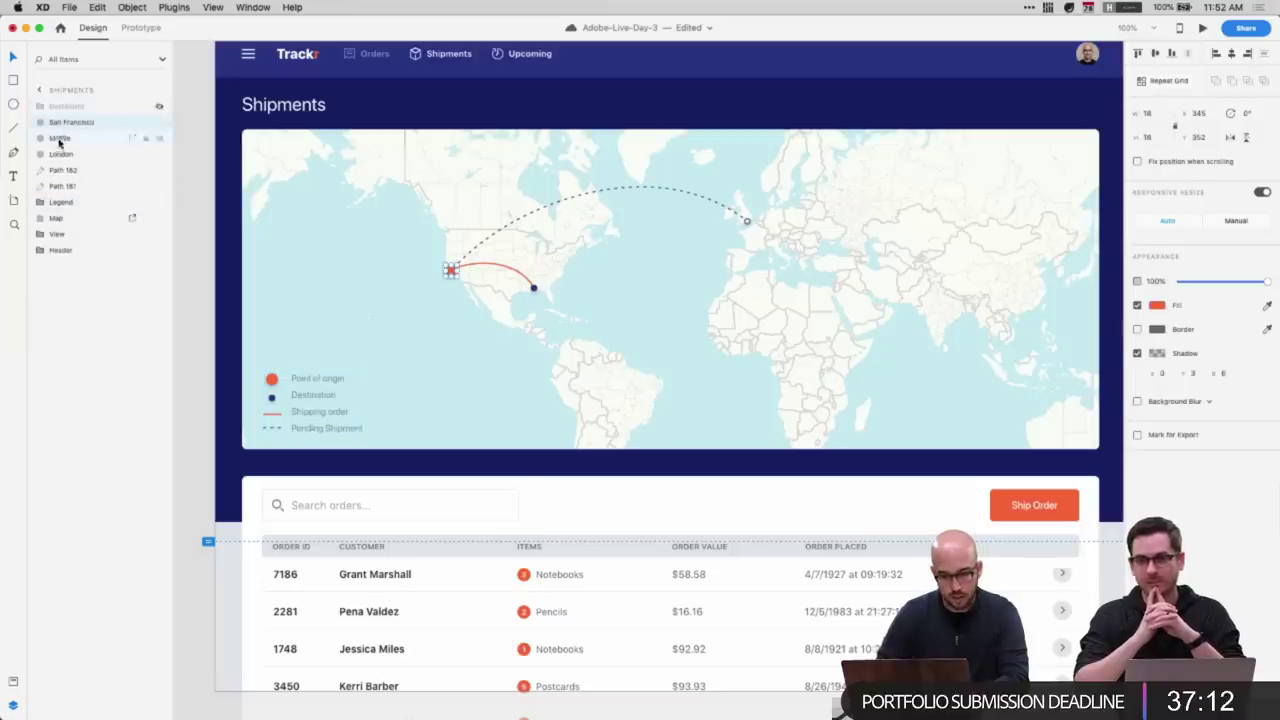
pyautogui.doubleClick(58, 124)
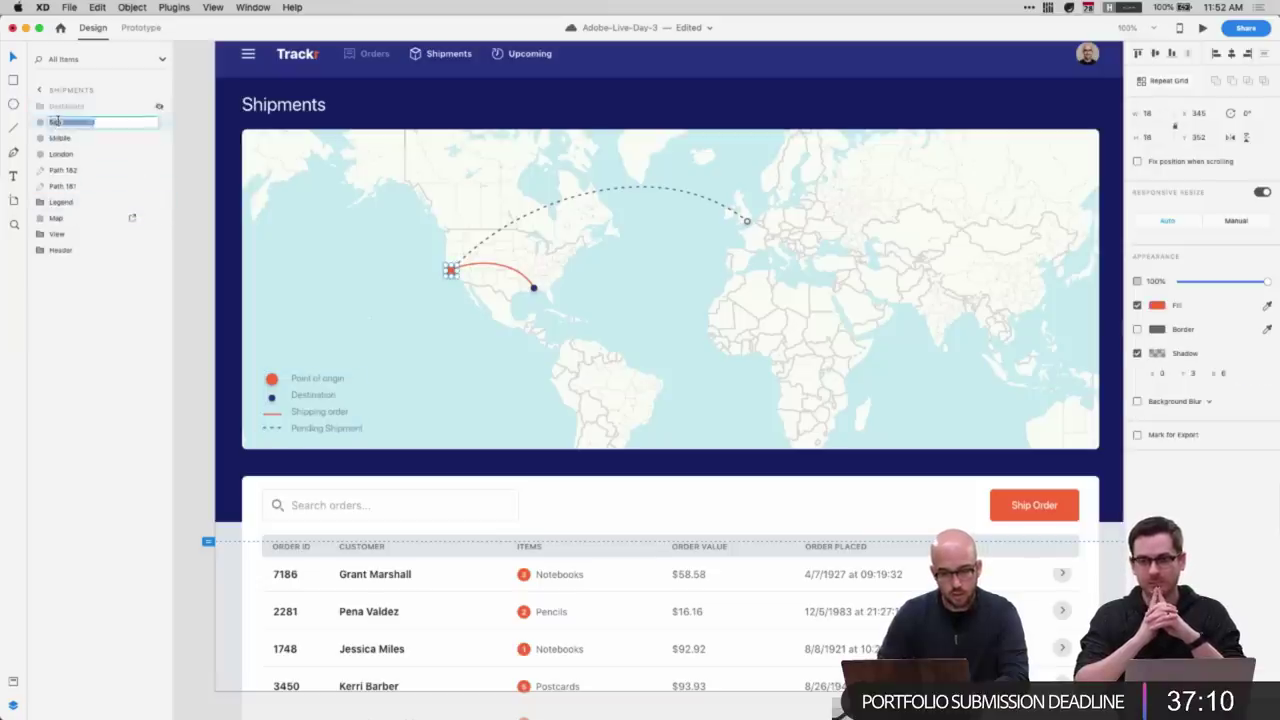
pyautogui.write('Origin')
pyautogui.press('Tab')
pyautogui.write('D')
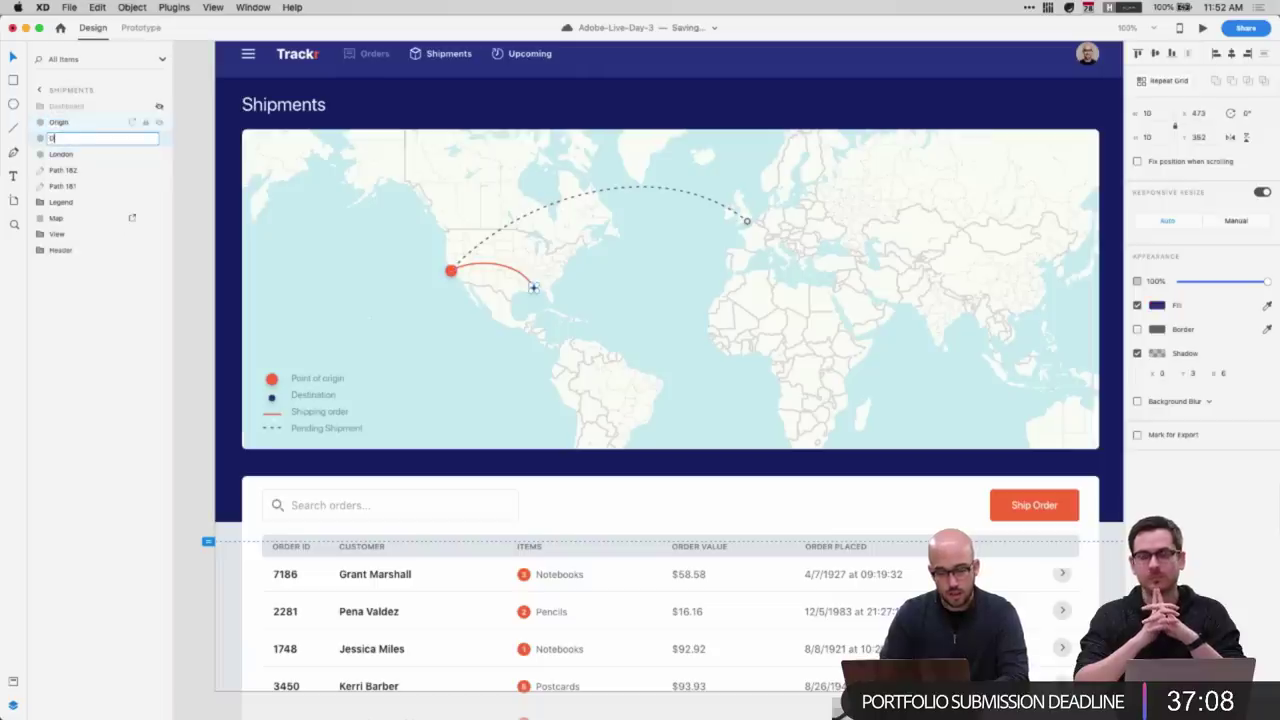
pyautogui.write('estination / Mob')
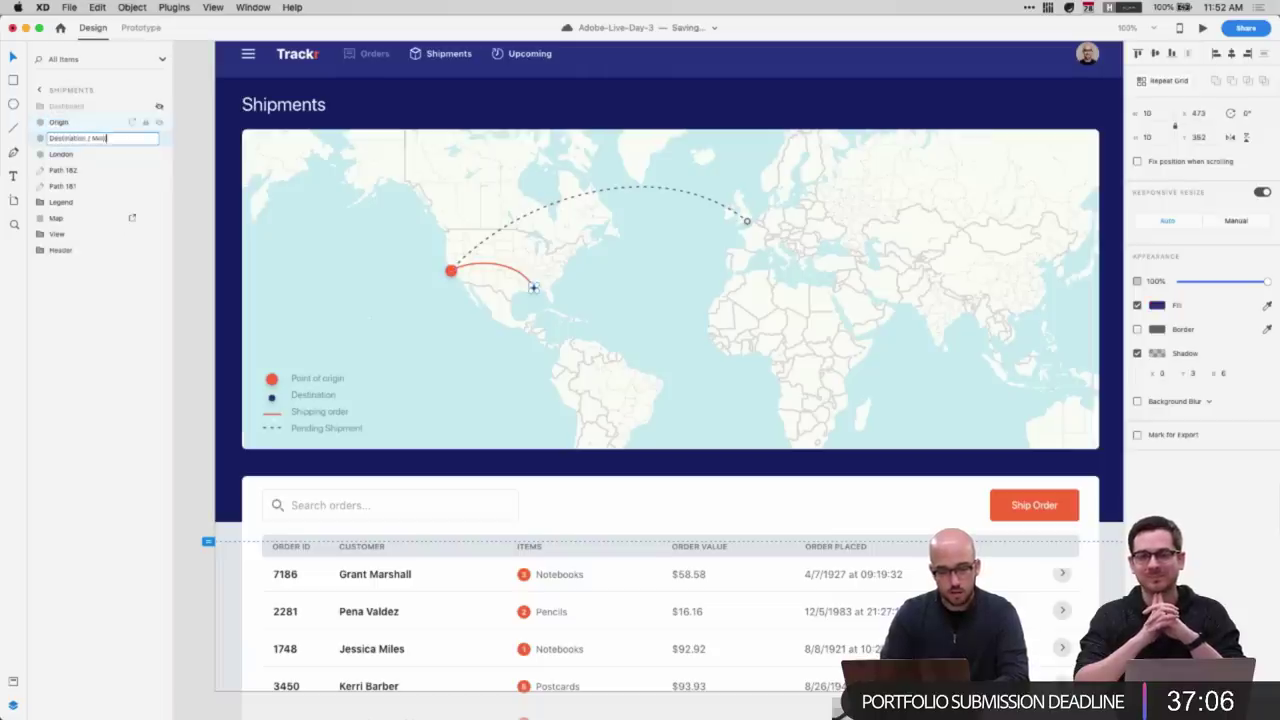
pyautogui.write('ile')
pyautogui.press('Tab')
pyautogui.write('Destination')
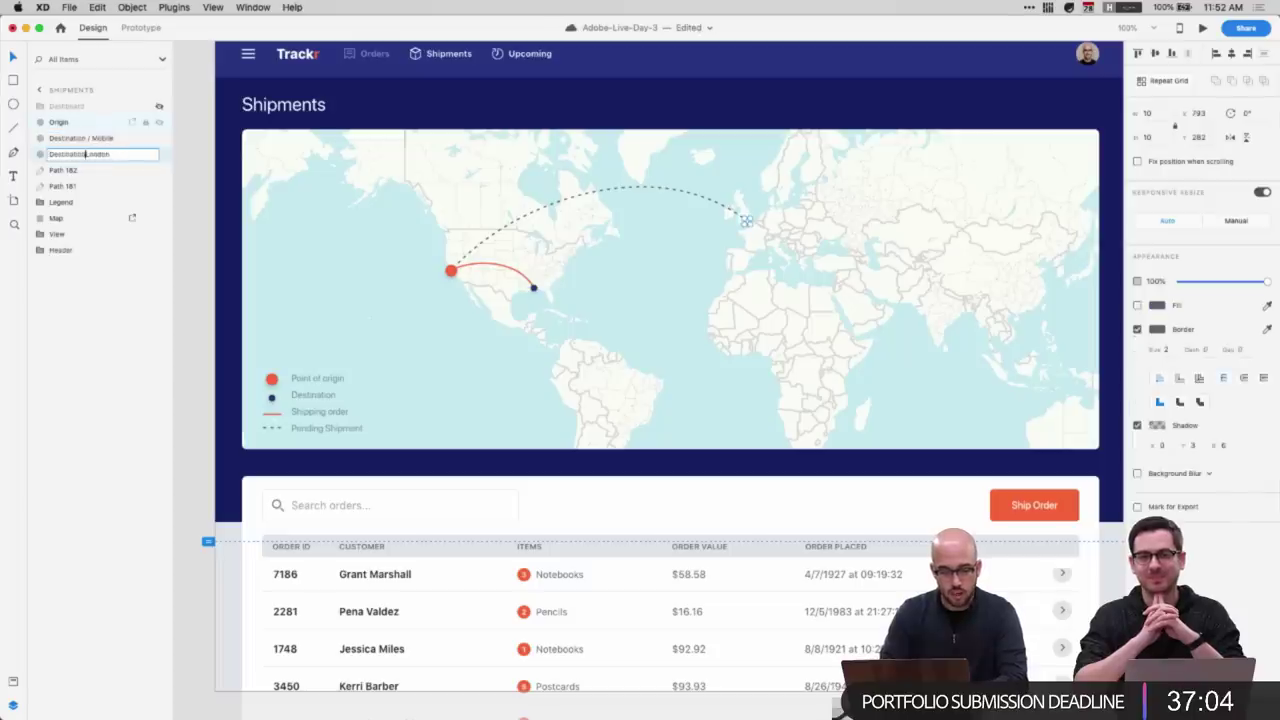
pyautogui.write(' /')
pyautogui.press('Return')
# - Rename the dashed route's layer "Pending Line" and the orange route's layer "Shipped Line"
pyautogui.doubleClick(64, 170)
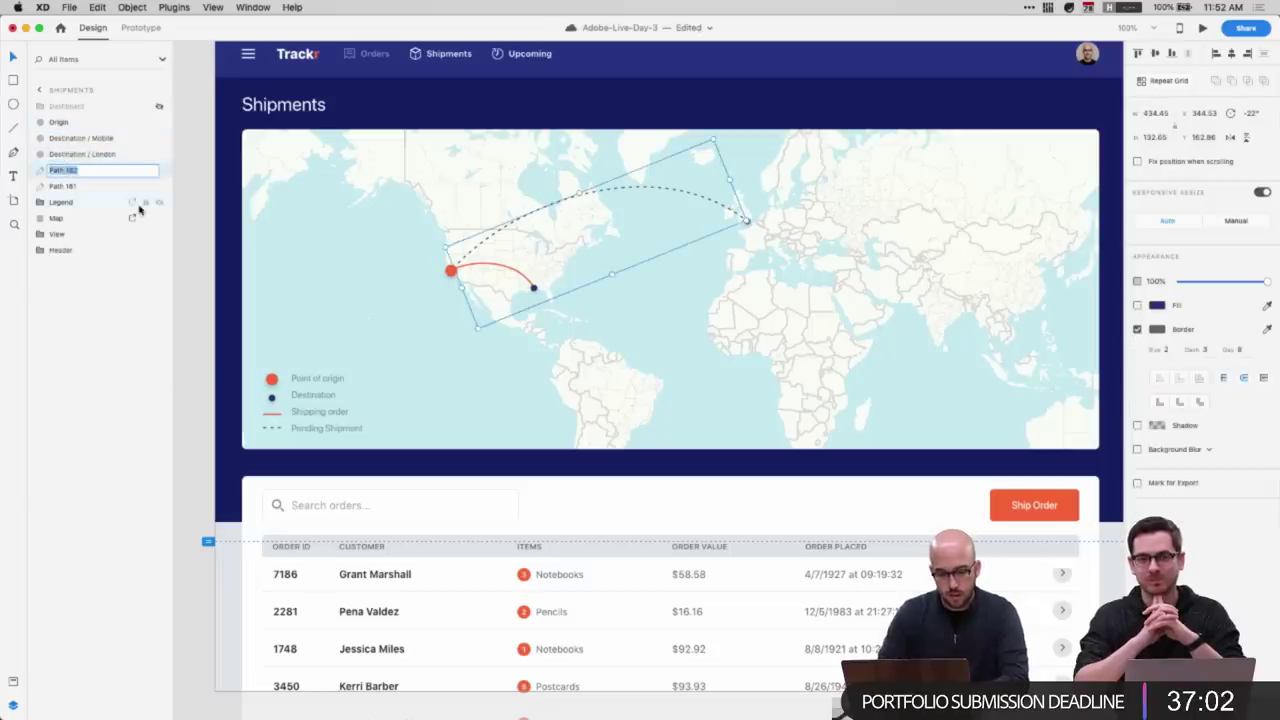
pyautogui.write('Pending Line')
pyautogui.press('Tab')
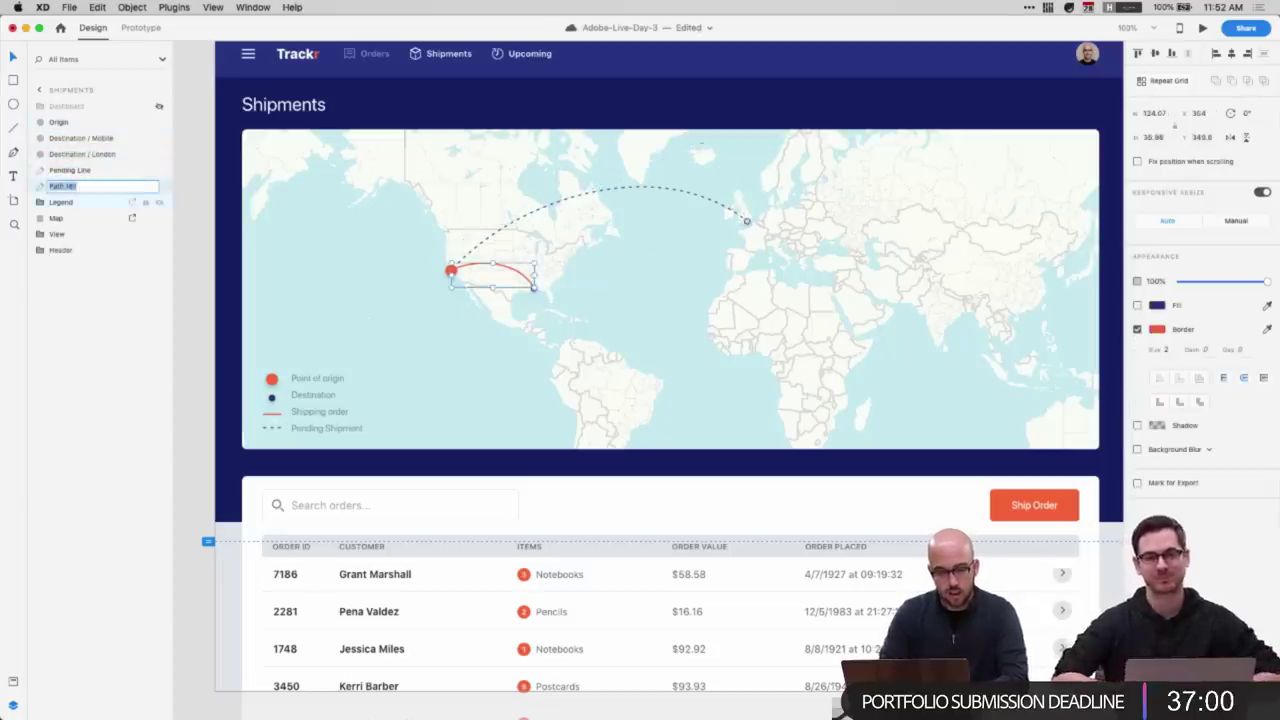
pyautogui.write('Shipped Lin')
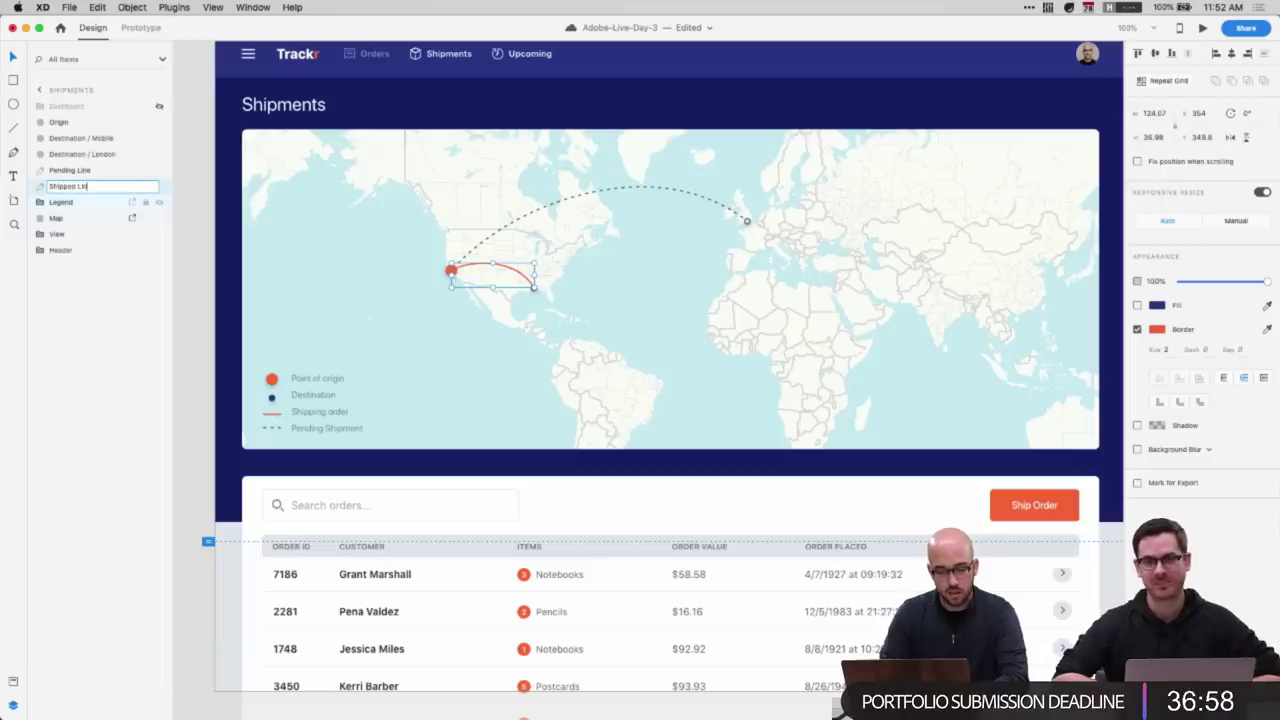
pyautogui.write('e')
pyautogui.press('Return')
# - Group the markers, route lines, Legend group and map image into one group named "Map"
pyautogui.keyDown('shift'); pyautogui.click(58, 124); pyautogui.keyUp('shift')
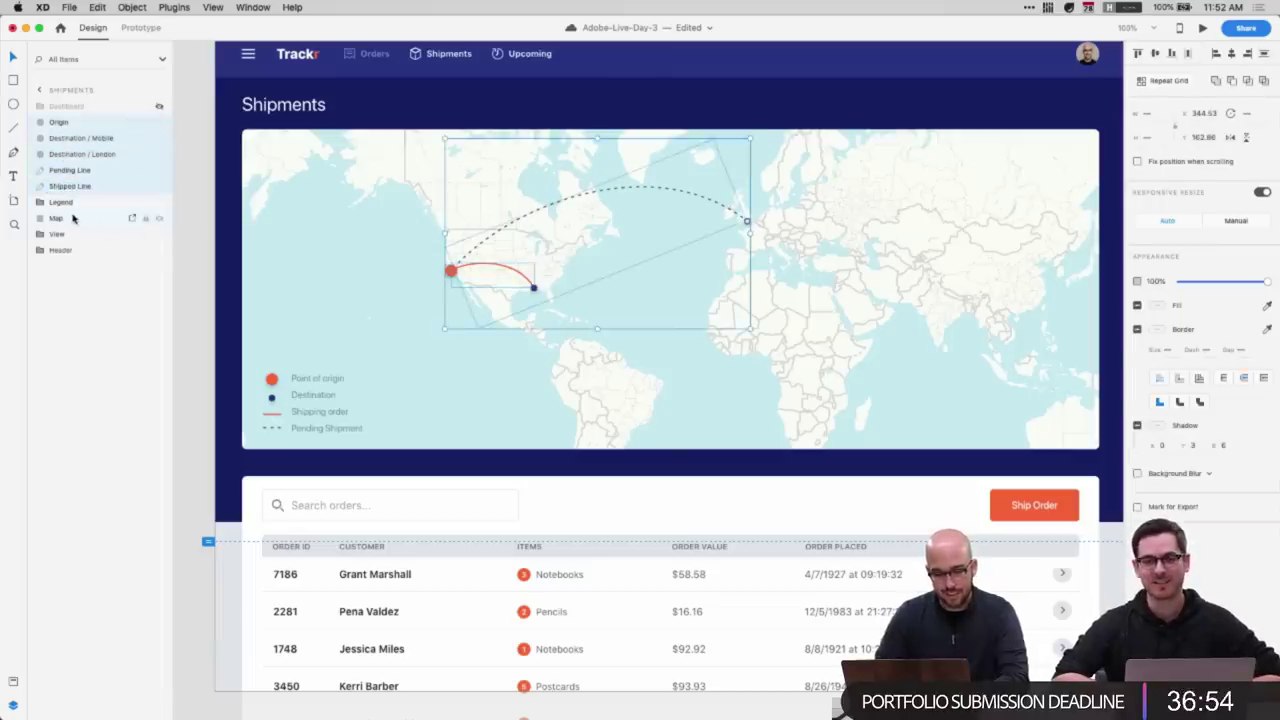
pyautogui.click(72, 219)
pyautogui.keyDown('shift'); pyautogui.click(55, 124); pyautogui.keyUp('shift')
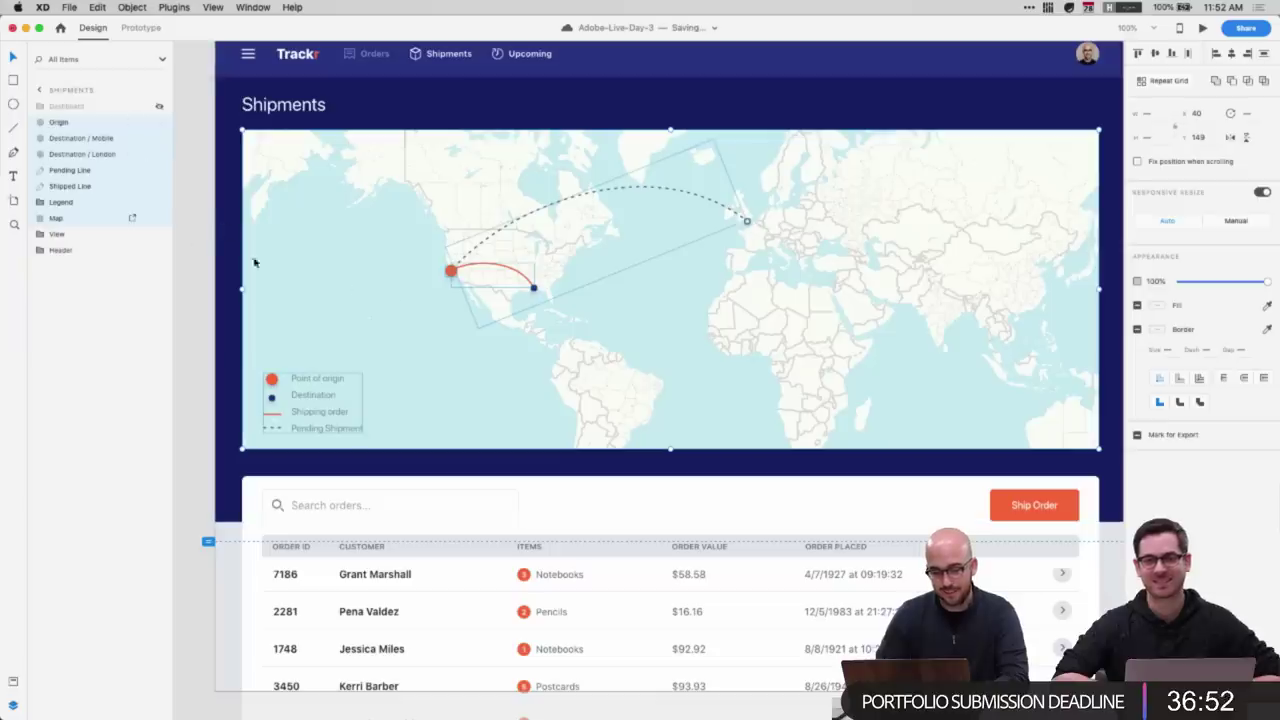
pyautogui.press('super+g')
pyautogui.doubleClick(59, 124)
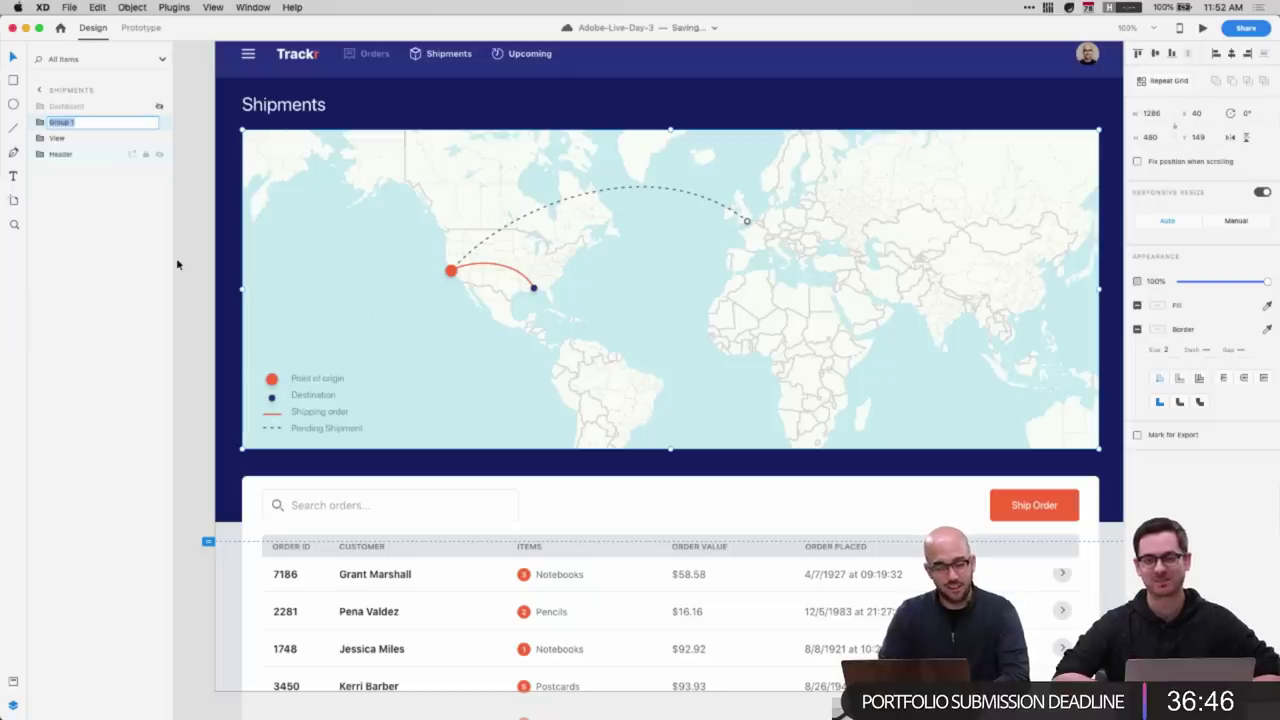
pyautogui.write('Map')
pyautogui.press('Return')
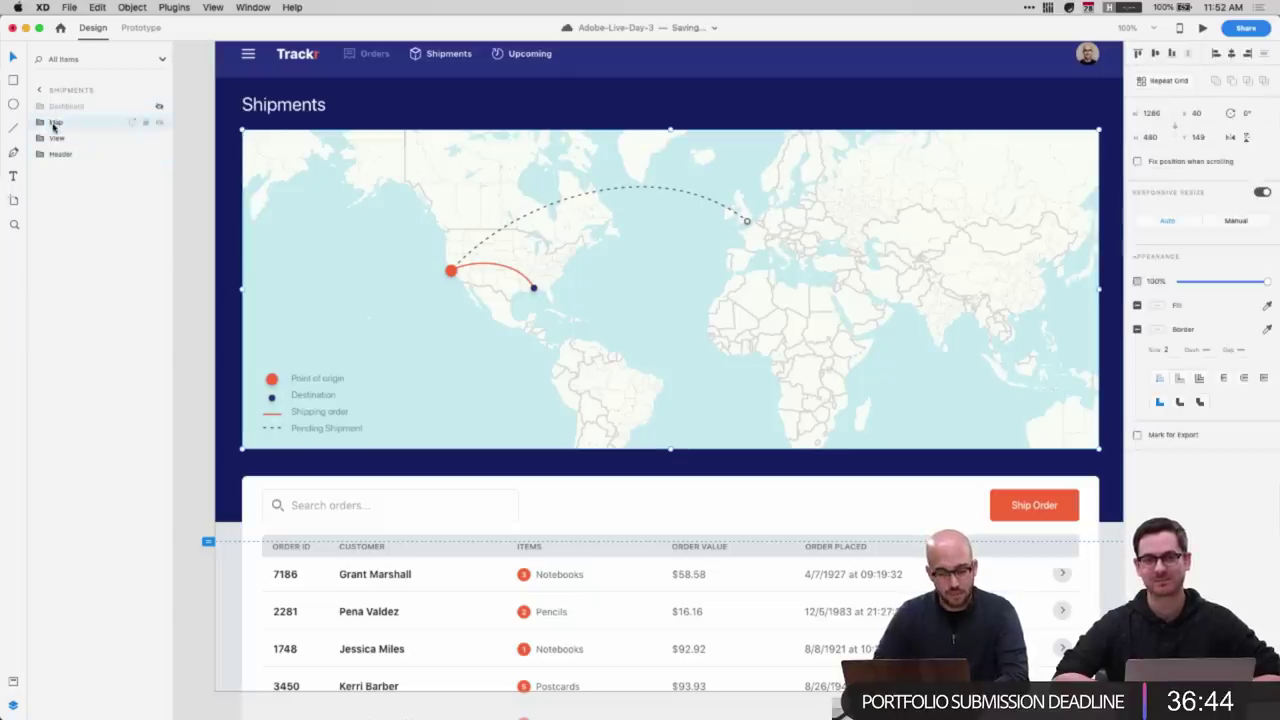
# - Expand the Header, View and Map groups to examine how their layers are organized
pyautogui.click(58, 154)
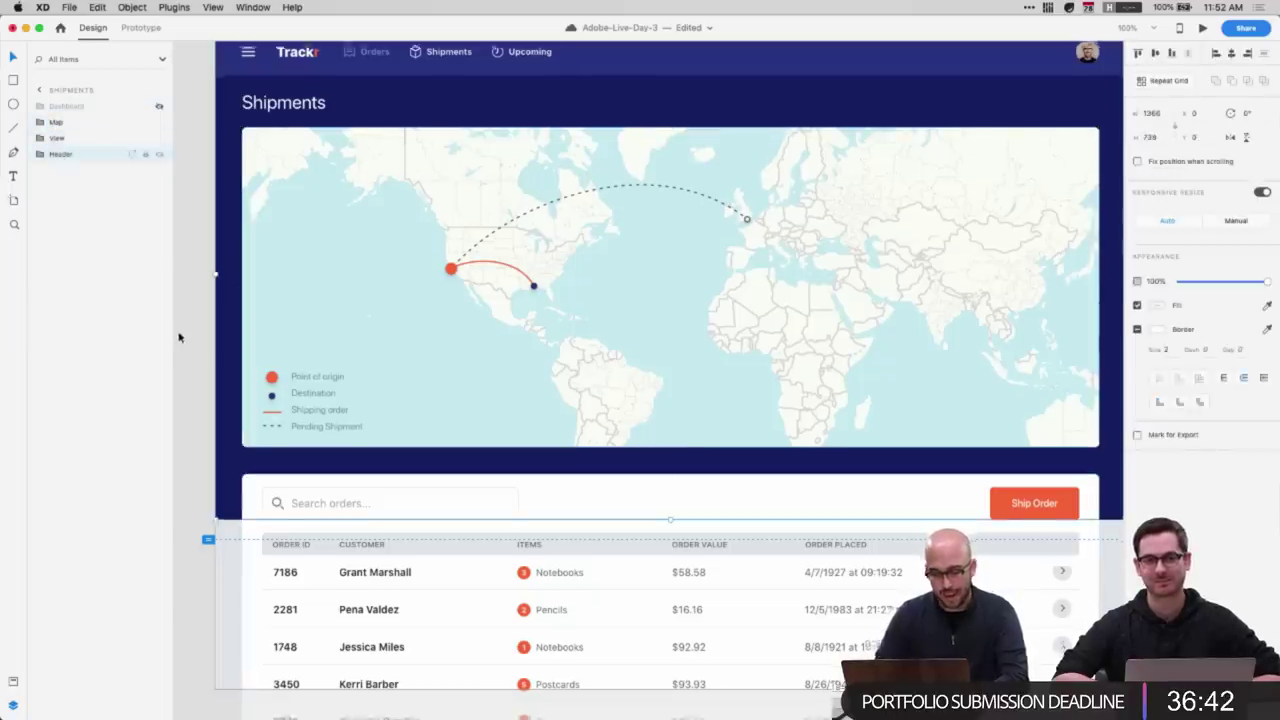
pyautogui.scroll(-1, 610, 483)
pyautogui.scroll(2, 610, 483)
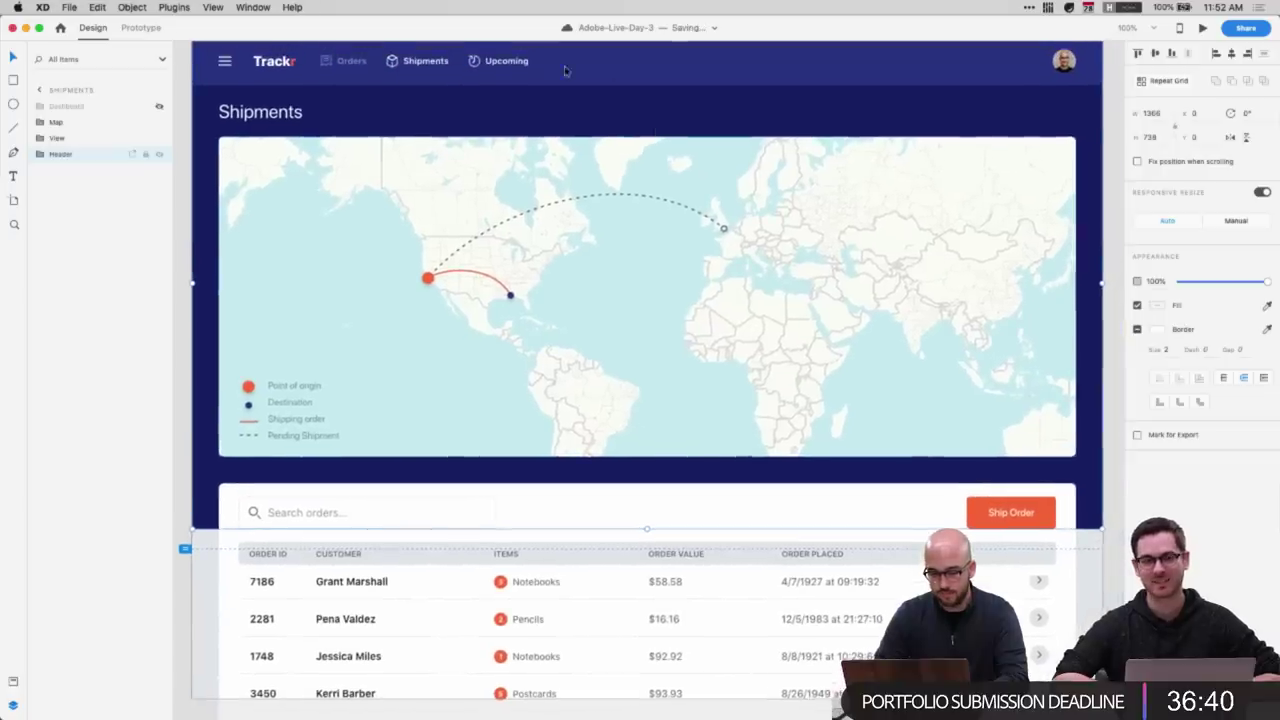
pyautogui.press('Escape')
pyautogui.click(40, 155)
pyautogui.click(40, 139)
pyautogui.click(40, 124)
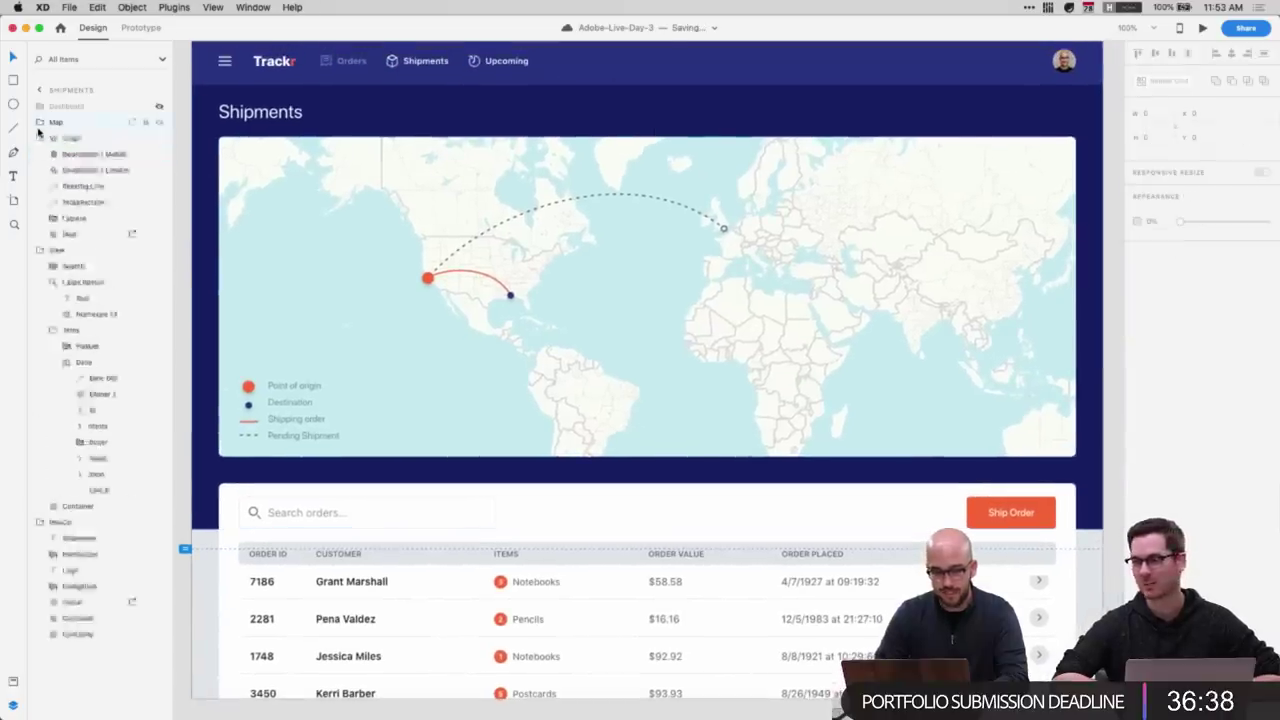
# - Collapse the expanded layer groups and delete the hidden Dashboard group from the Shipments artboard
pyautogui.click(67, 362)
pyautogui.click(53, 330)
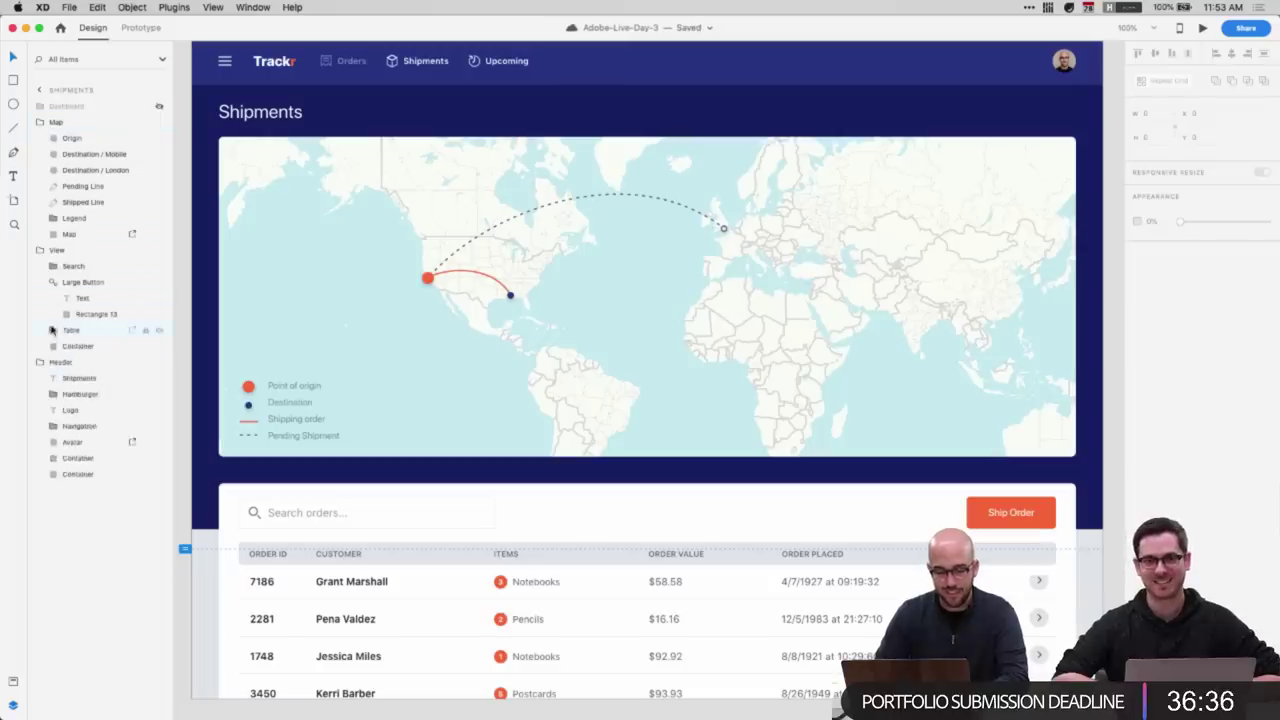
pyautogui.click(53, 283)
pyautogui.click(40, 250)
pyautogui.click(40, 122)
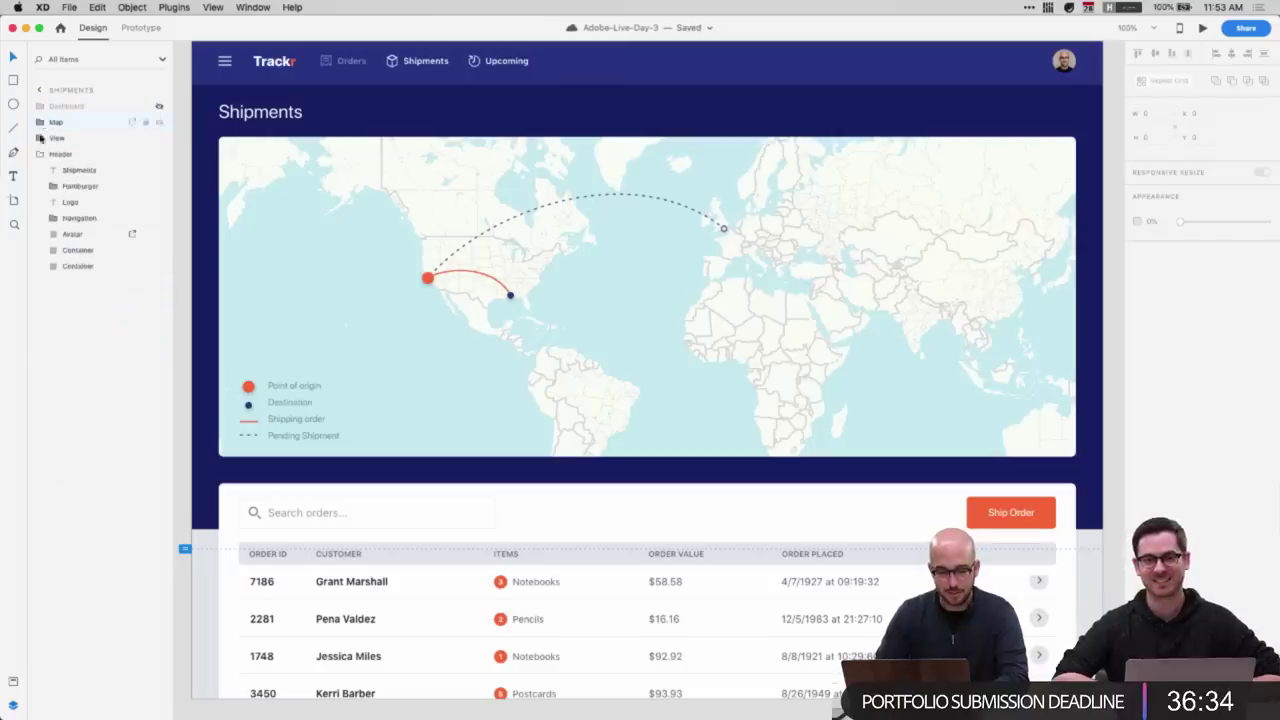
pyautogui.click(39, 156)
pyautogui.click(84, 107)
pyautogui.press('Delete')
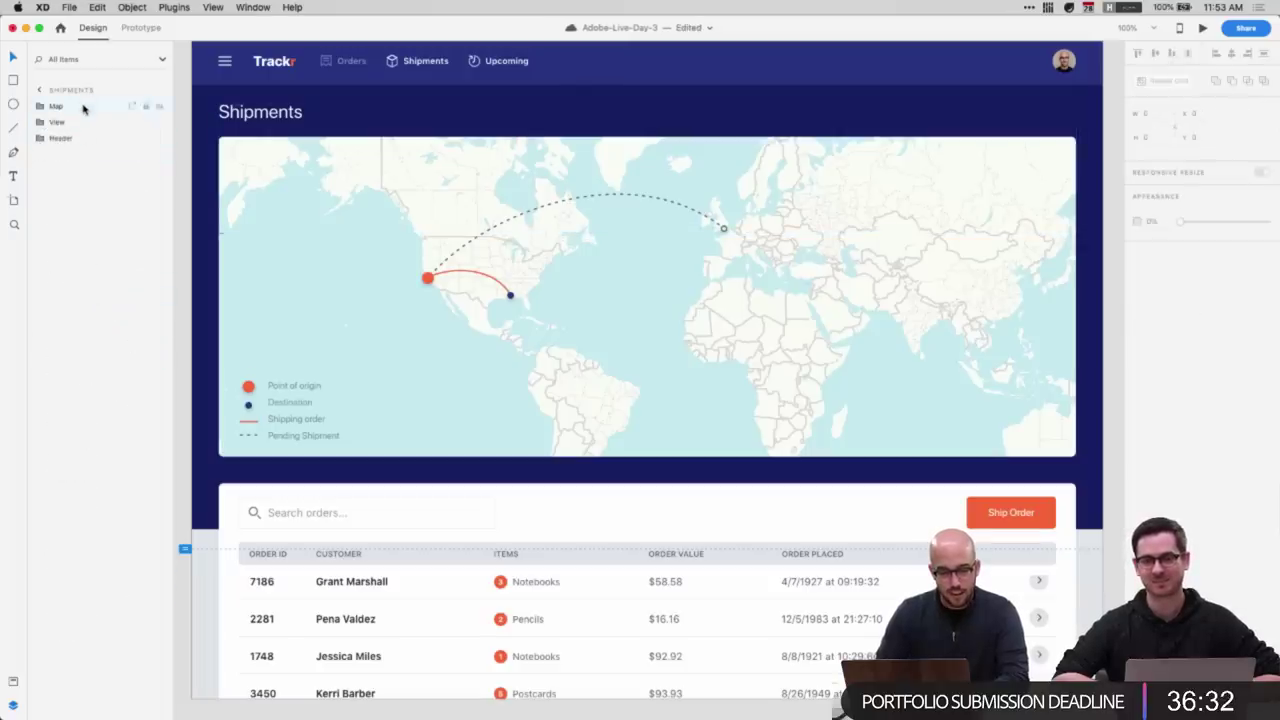
# - Save the Adobe-Live-Day-3 document with its reorganized Shipments artboard
pyautogui.press('super+minus')
pyautogui.press('super+minus')
pyautogui.click(543, 323)
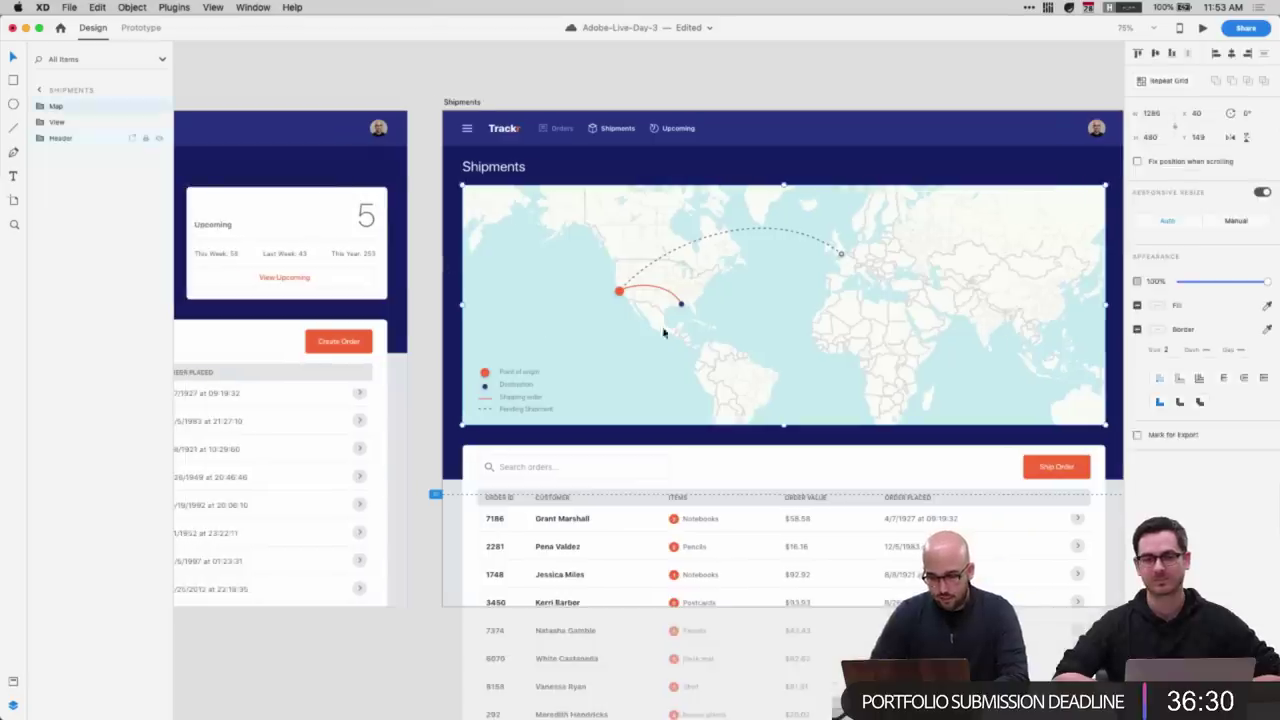
pyautogui.click(479, 81)
pyautogui.click(474, 104)
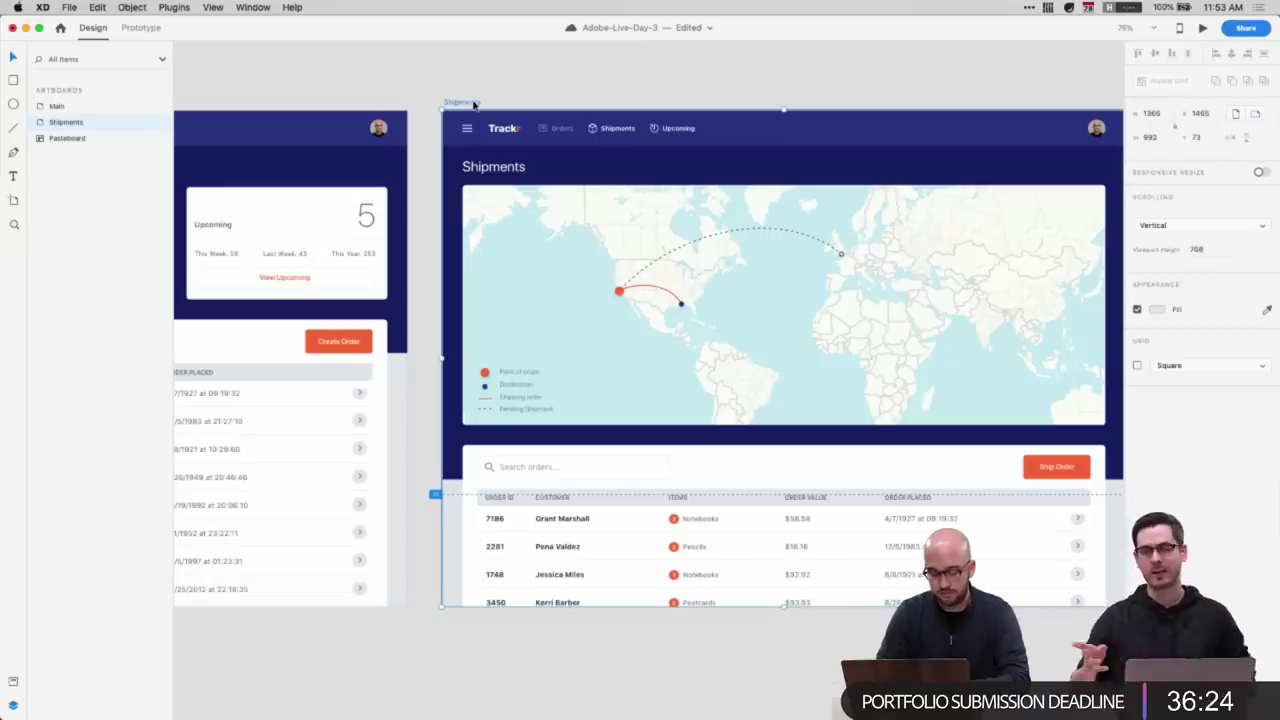
pyautogui.press('super+s')
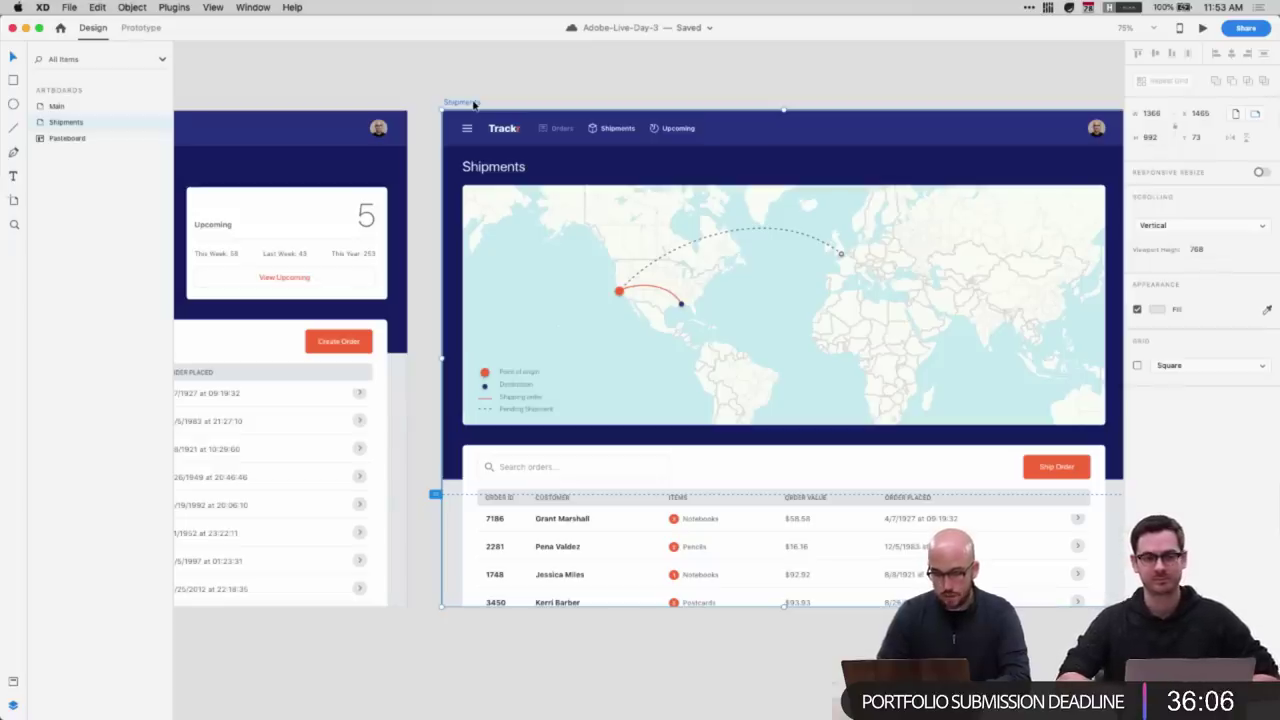
pyautogui.click(578, 97)
pyautogui.hscroll(-5, 462, 112)
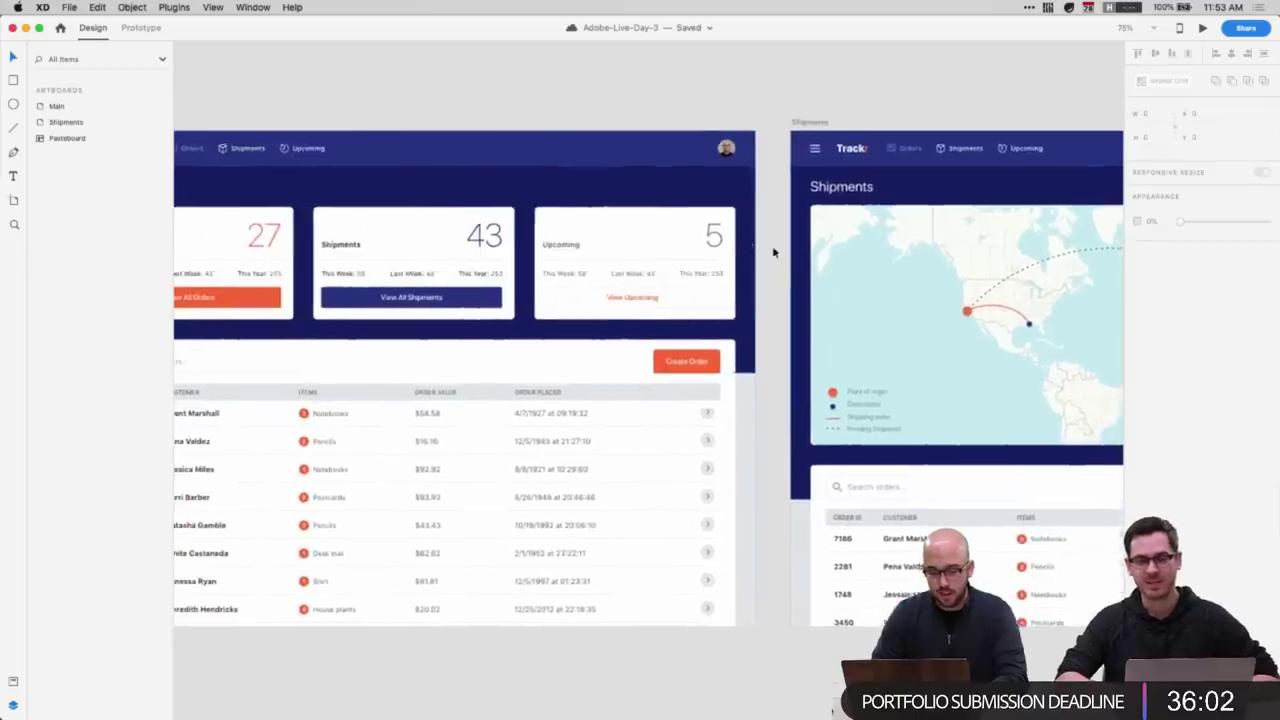
pyautogui.hscroll(3, 773, 252)
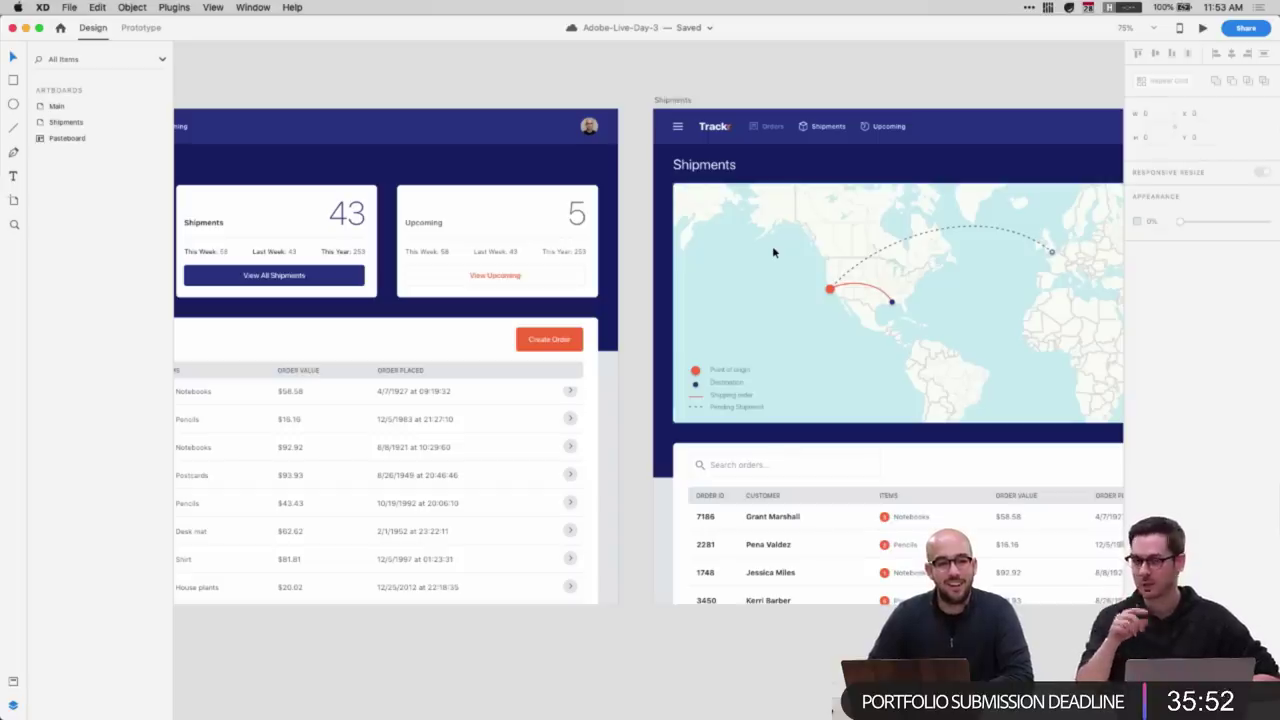
# - Search the available plugins for "rename it", install the Rename It plugin and review its details
pyautogui.click(174, 7)
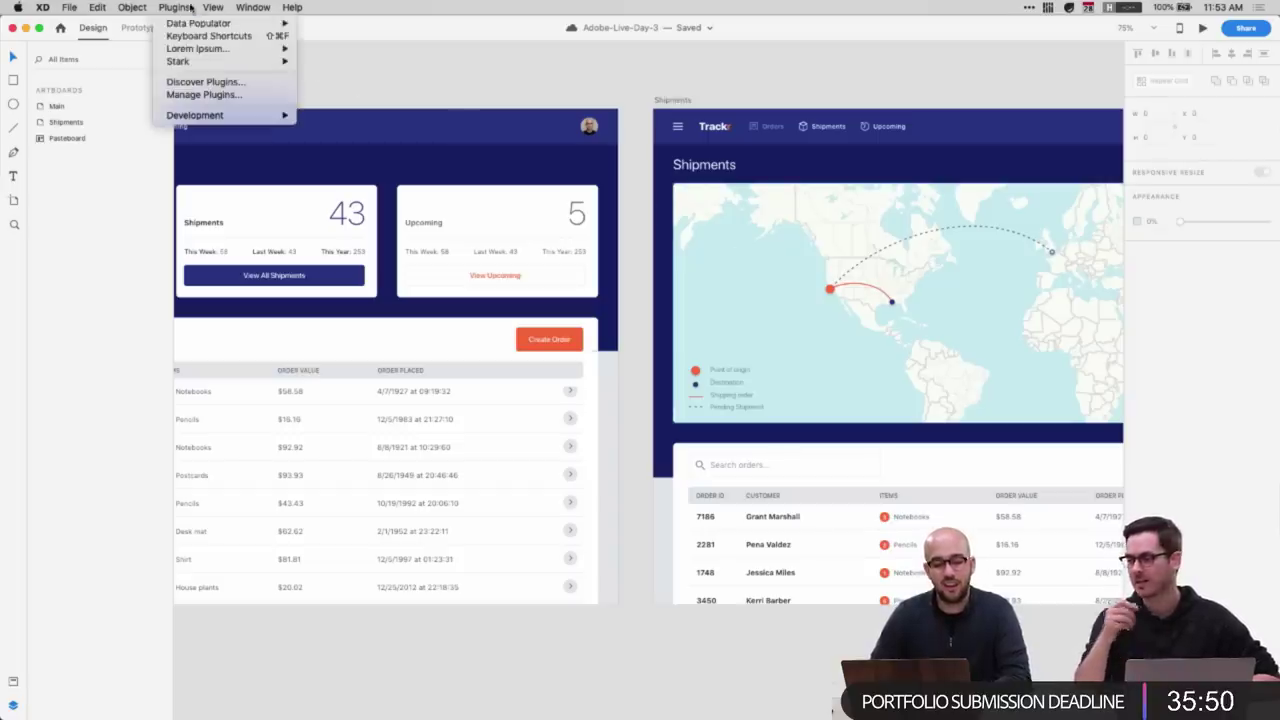
pyautogui.click(203, 83)
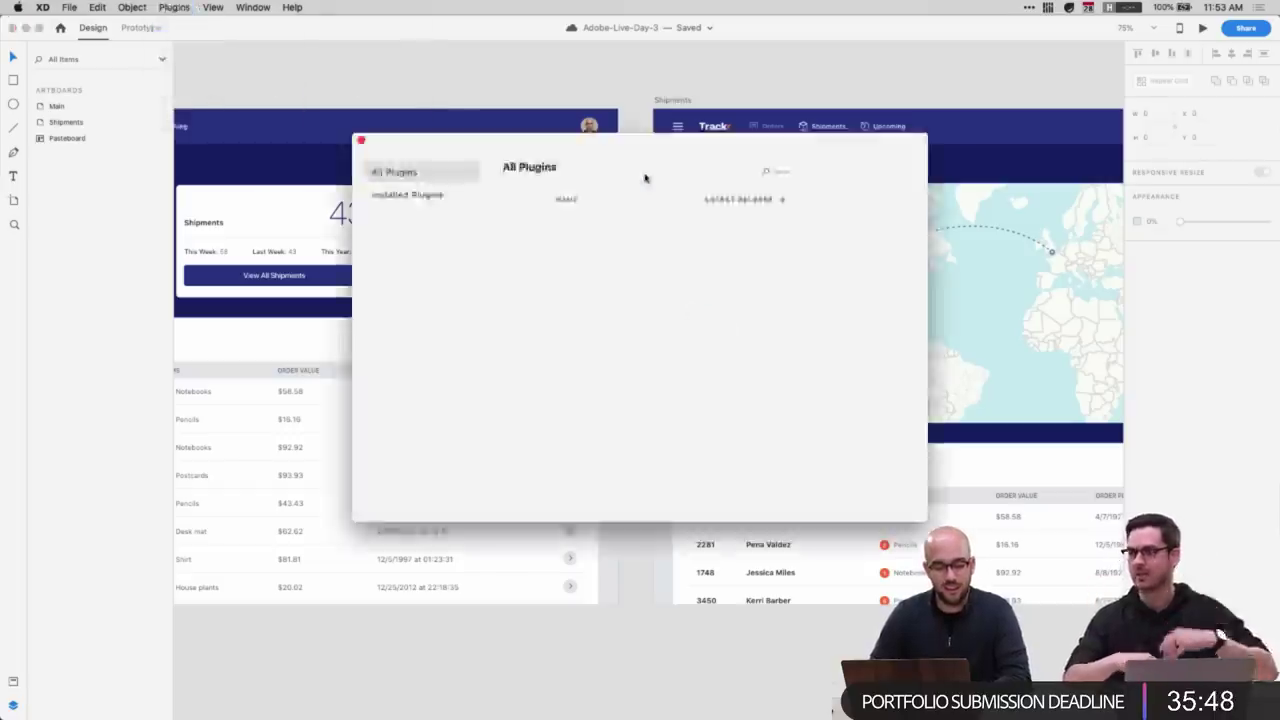
pyautogui.click(786, 171)
pyautogui.write('rename it')
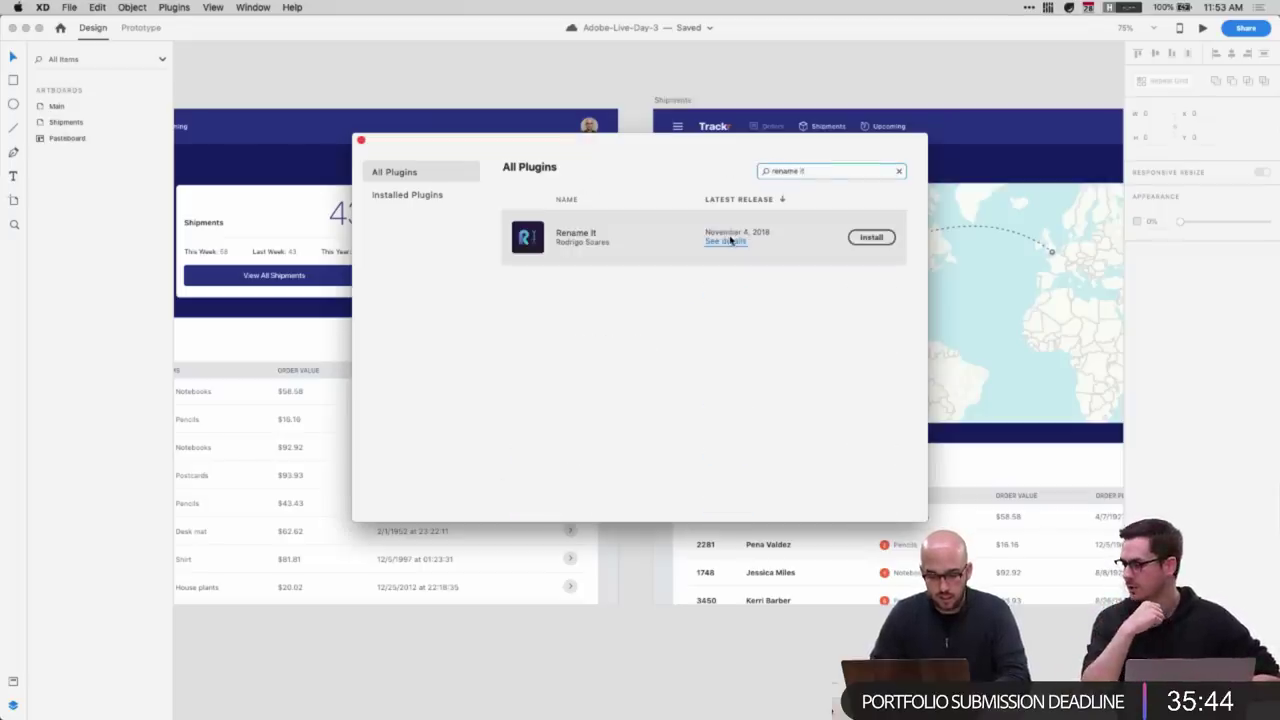
pyautogui.click(868, 238)
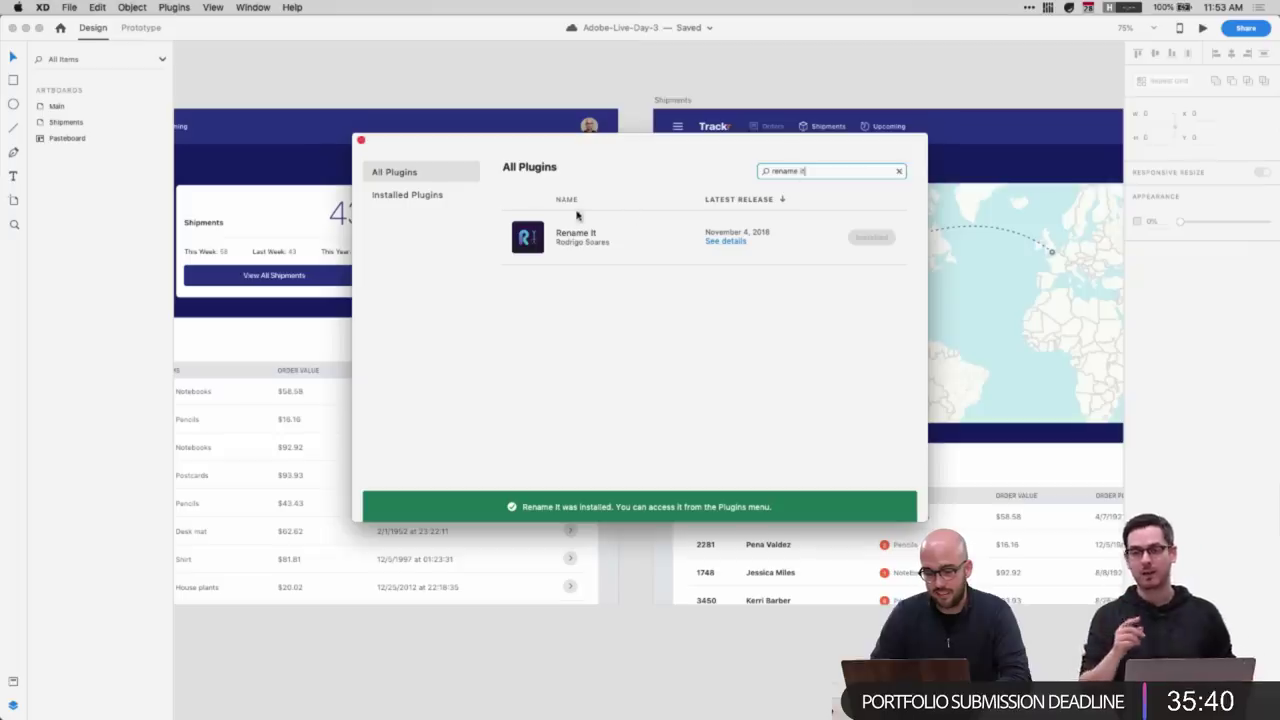
pyautogui.click(716, 242)
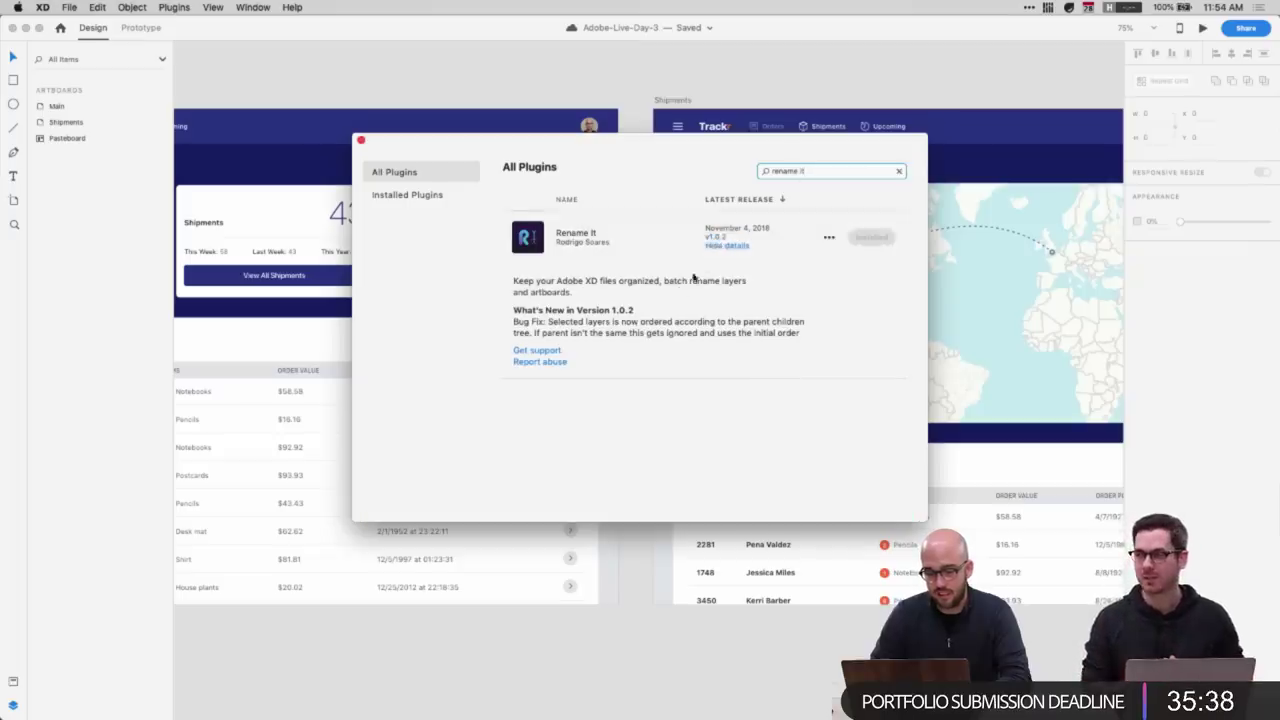
pyautogui.click(360, 142)
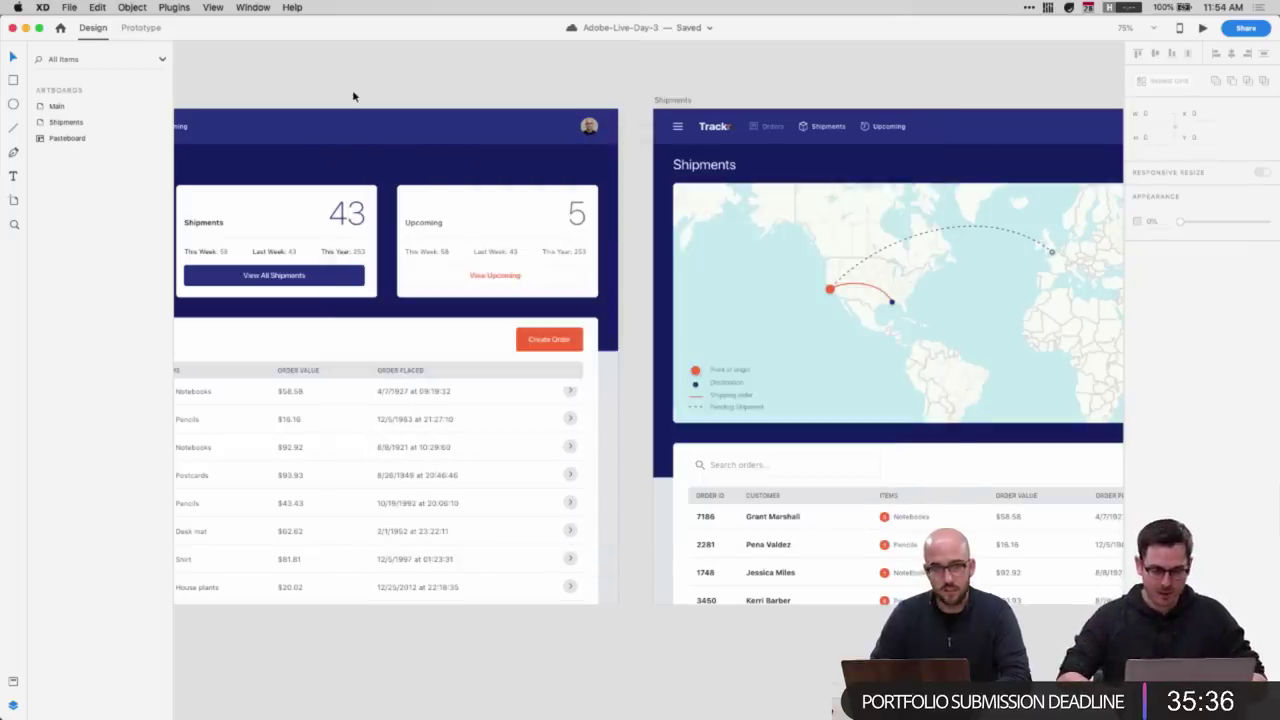
# - In the Shipments artboard's header navigation, set the Orders link to 100% opacity and dim the Shipments link as the current page
pyautogui.hscroll(1, 543, 363)
pyautogui.hscroll(-3, 543, 363)
pyautogui.scroll(2, 543, 363)
pyautogui.press('super+minus')
pyautogui.press('super+minus')
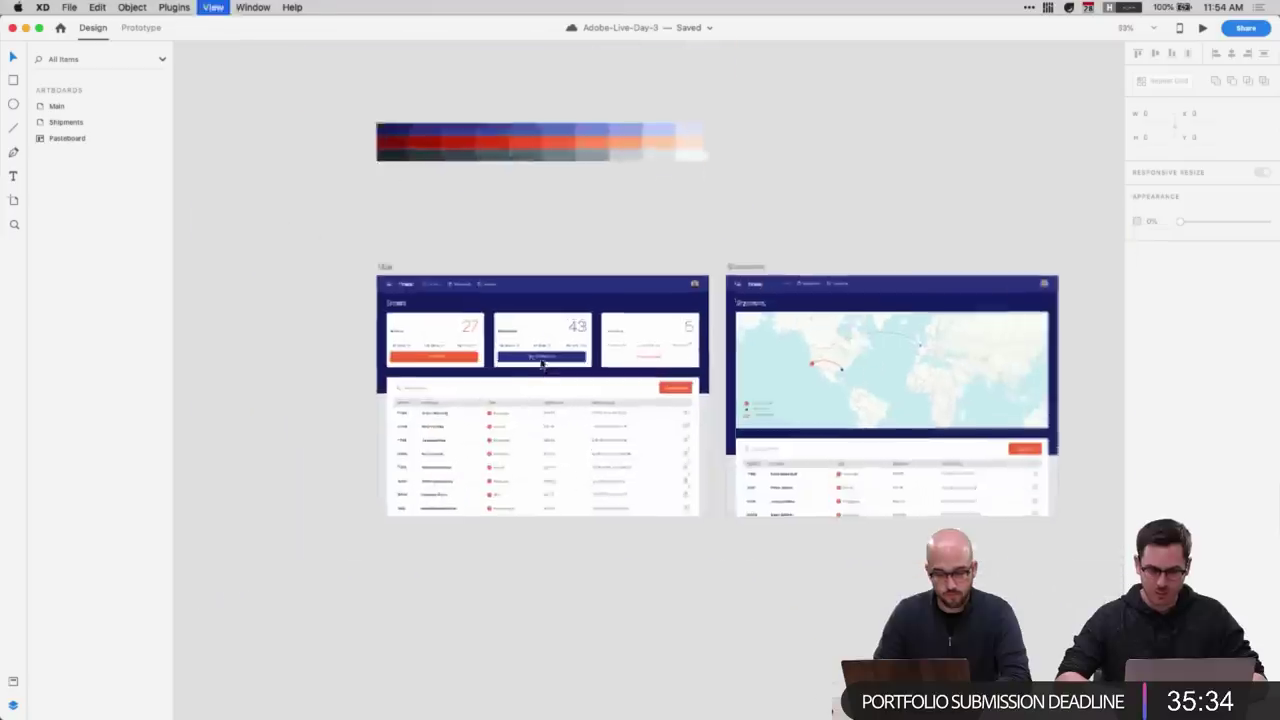
pyautogui.press('super+equal')
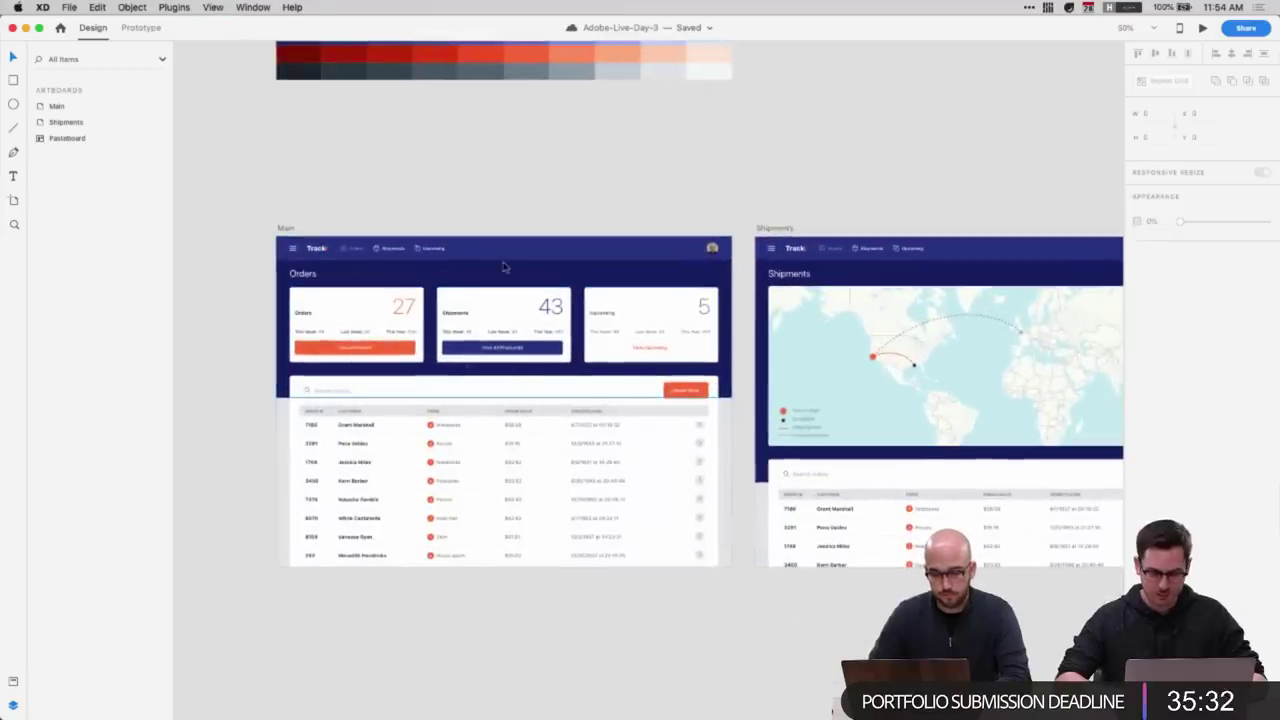
pyautogui.hscroll(5, 862, 258)
pyautogui.press('super+equal')
pyautogui.press('super+equal')
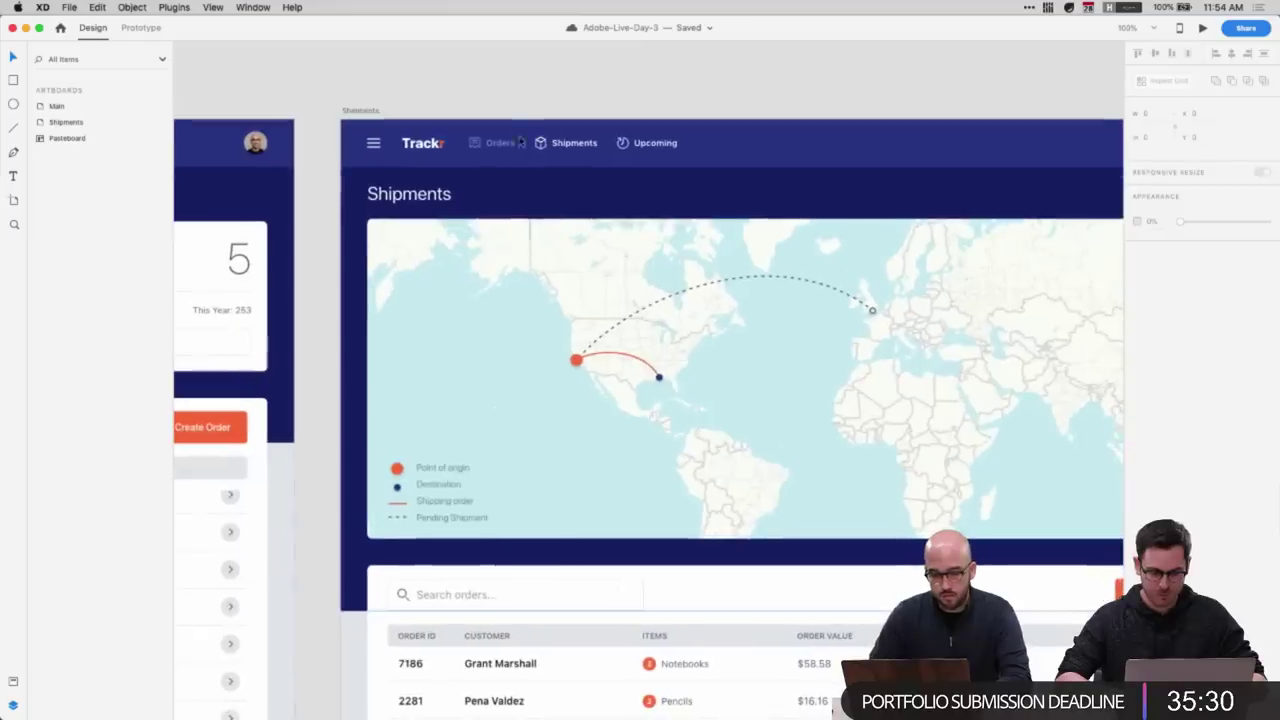
pyautogui.click(505, 142)
pyautogui.keyDown('super'); pyautogui.click(505, 142); pyautogui.keyUp('super')
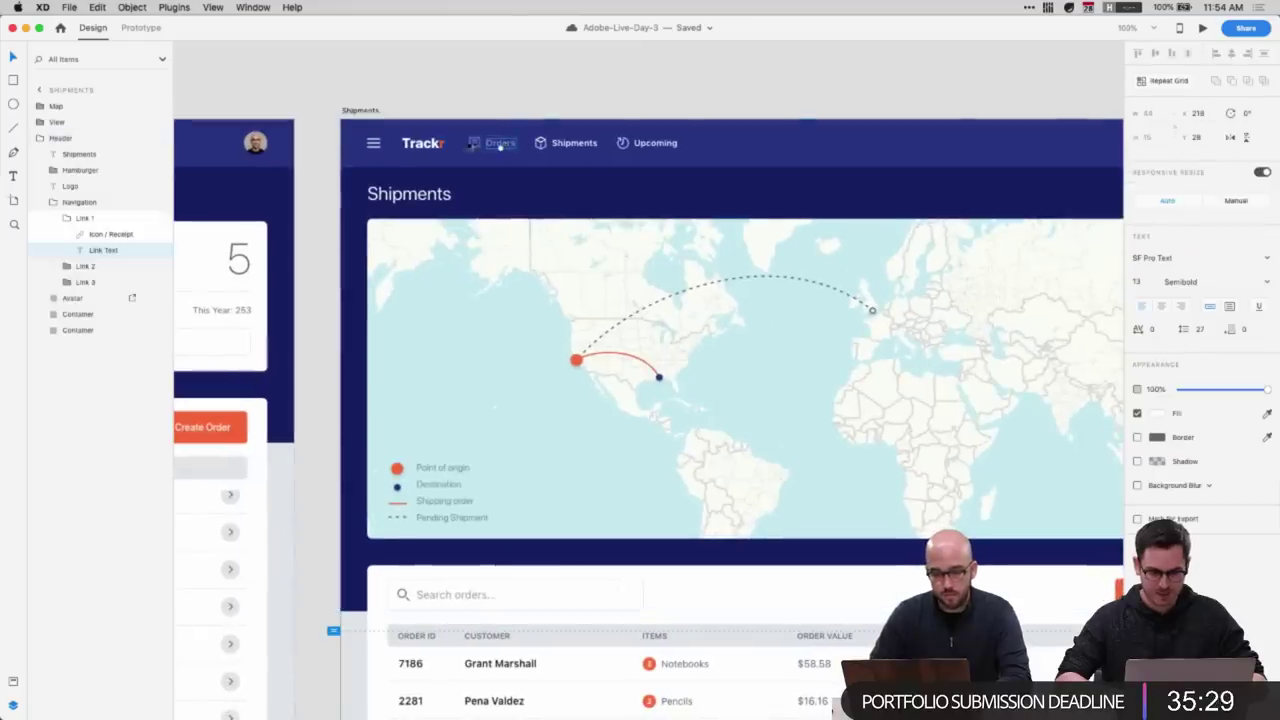
pyautogui.click(69, 220)
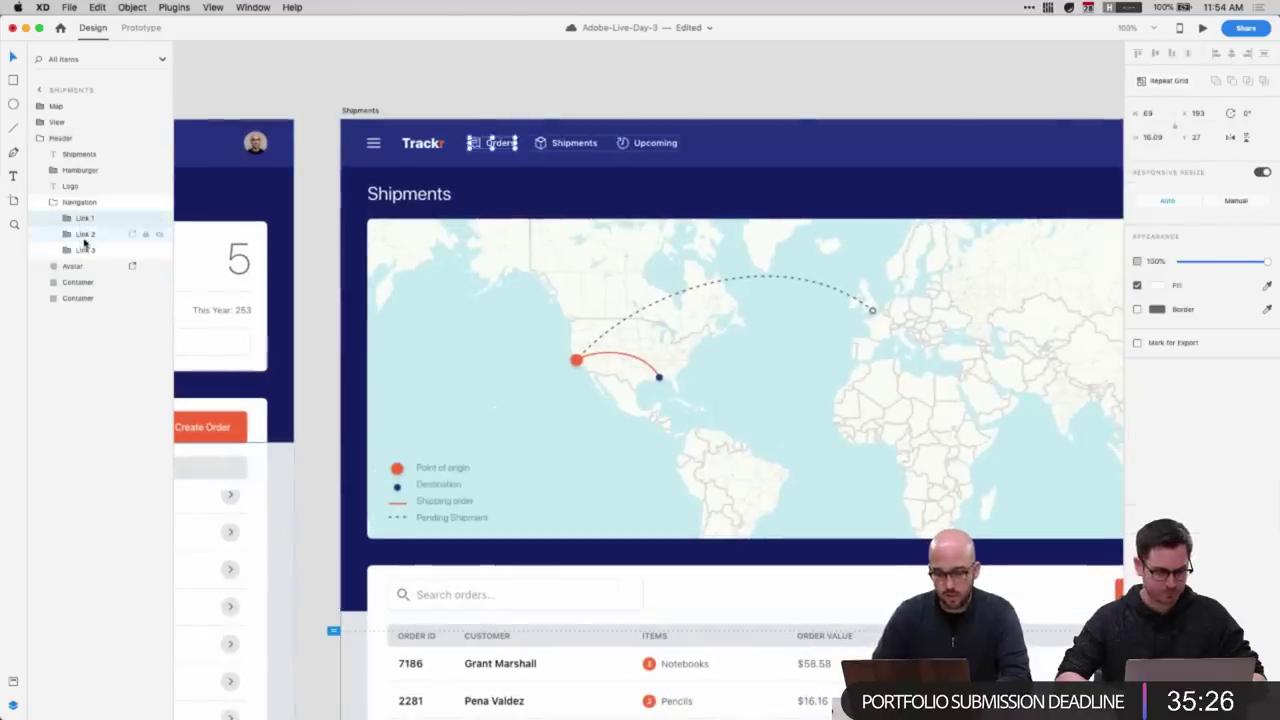
pyautogui.click(85, 236)
pyautogui.click(394, 114)
# - Compare the header navigation states and overall layout of the Main and Shipments artboards
pyautogui.hscroll(-5, 395, 117)
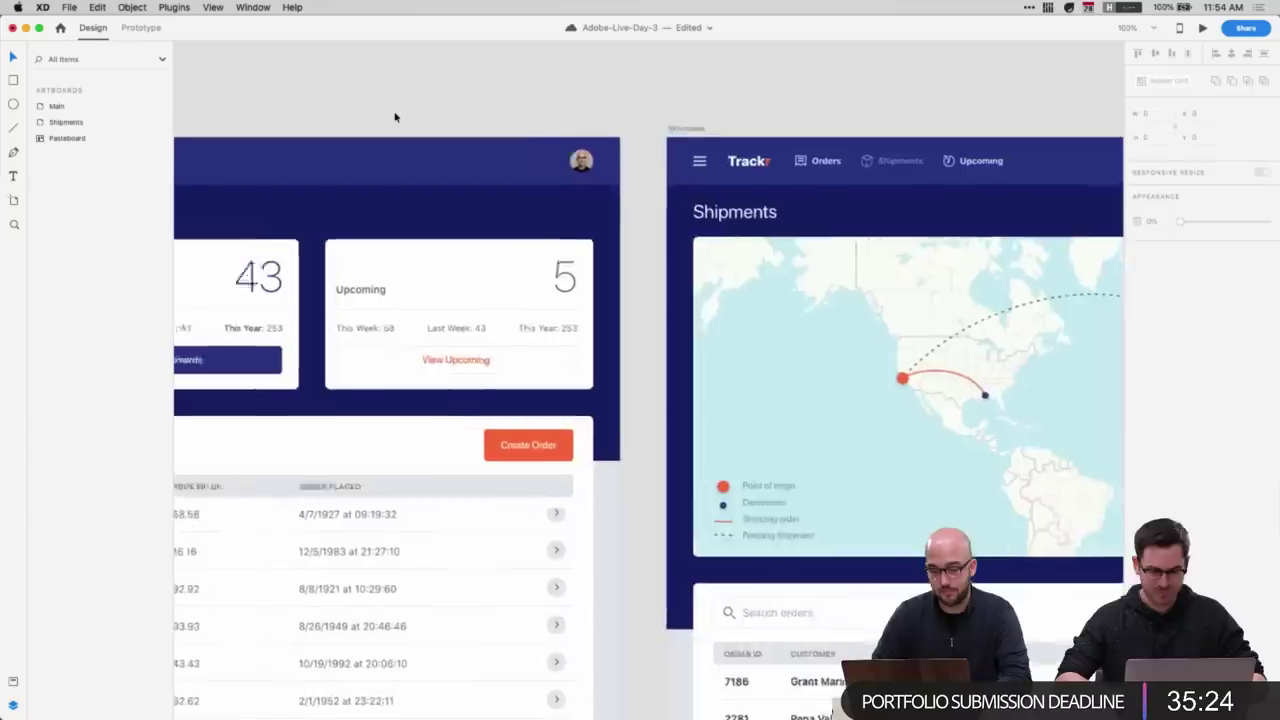
pyautogui.hscroll(-10, 394, 117)
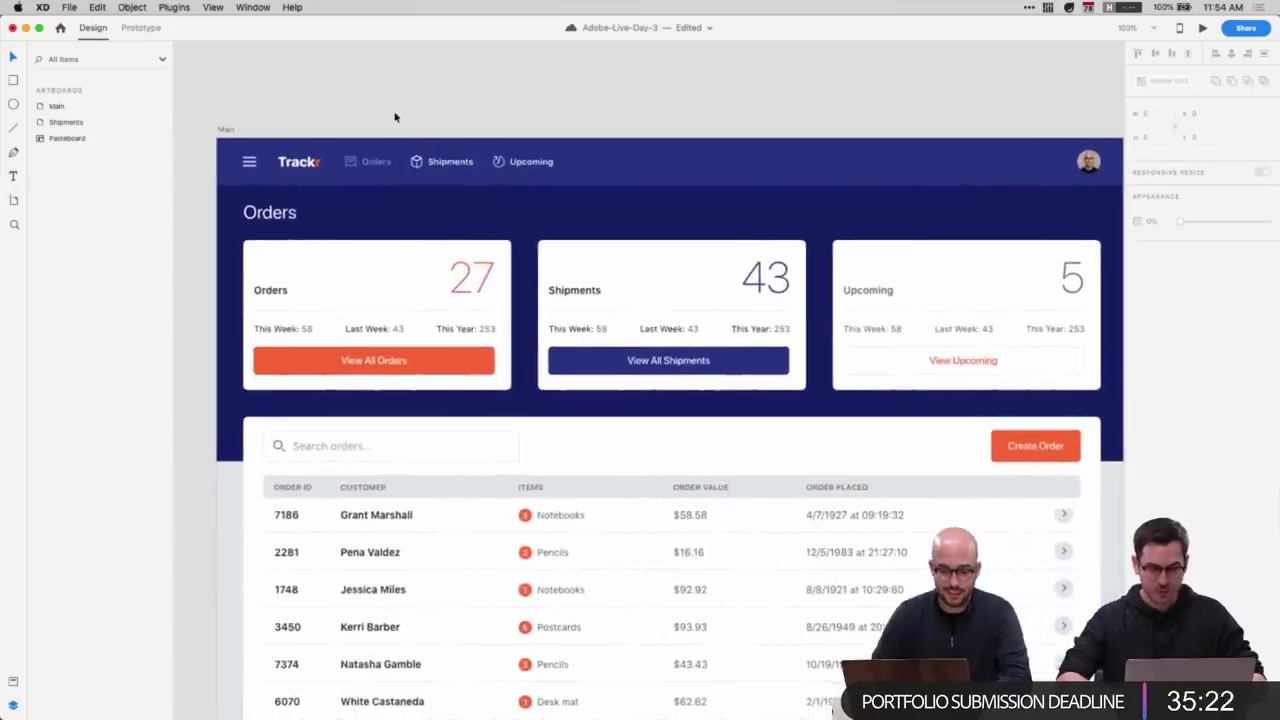
pyautogui.hscroll(10, 394, 117)
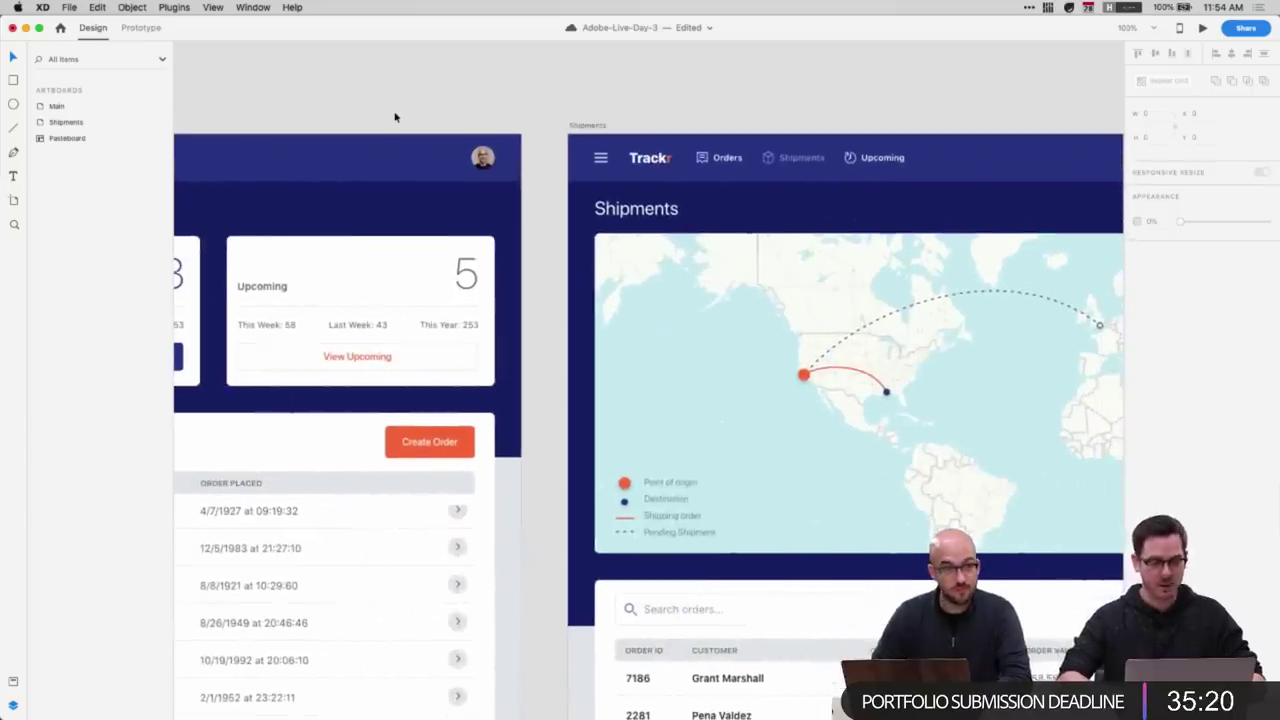
pyautogui.hscroll(-10, 394, 117)
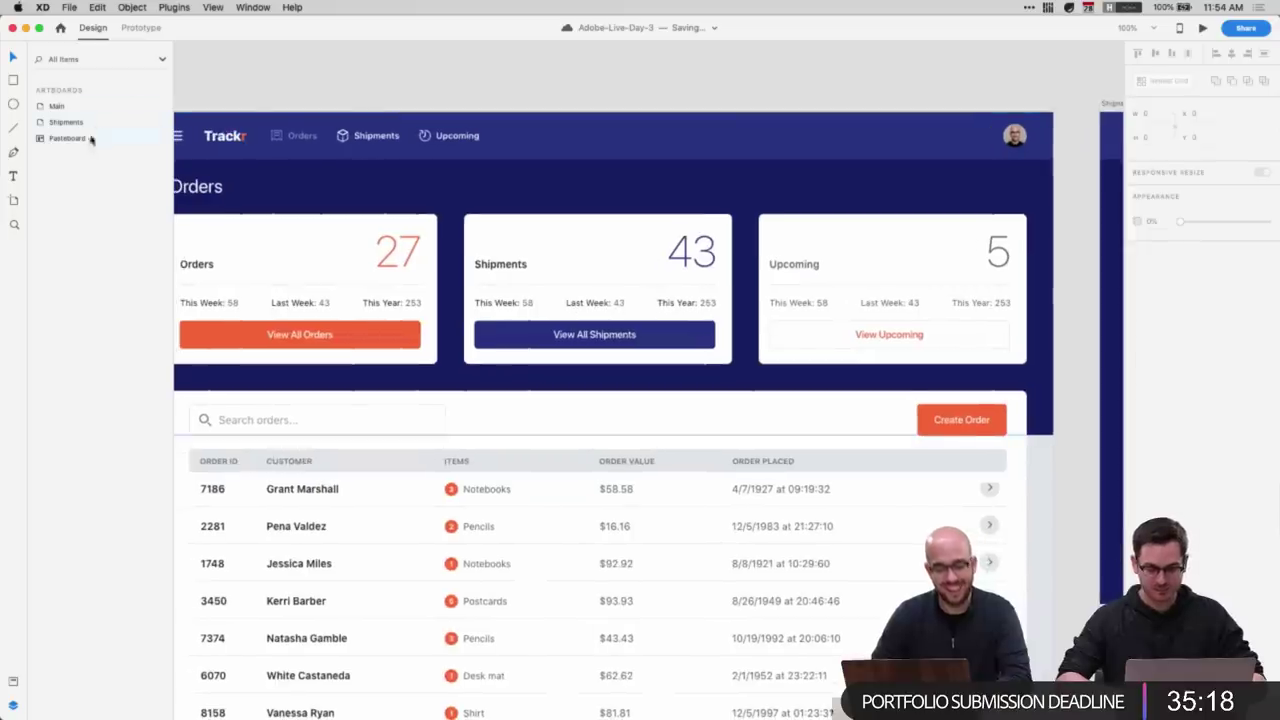
pyautogui.hscroll(-3, 343, 86)
pyautogui.click(282, 108)
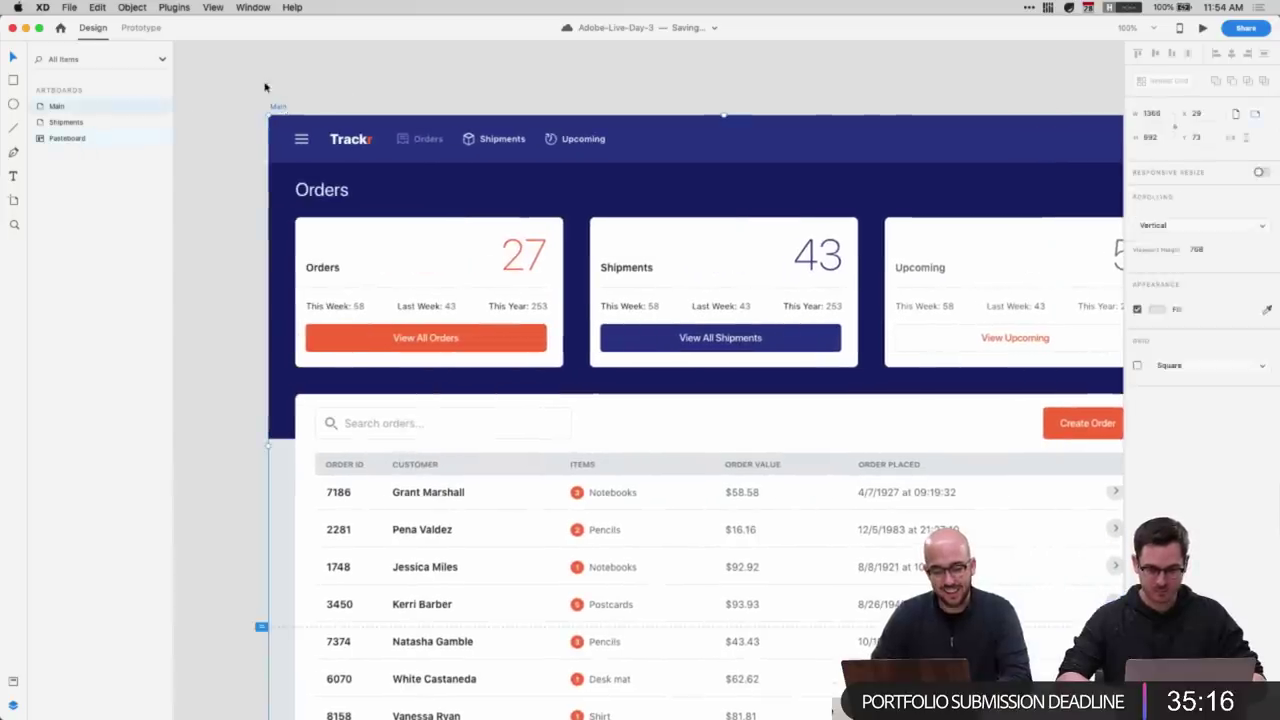
pyautogui.click(265, 87)
pyautogui.hscroll(1, 247, 93)
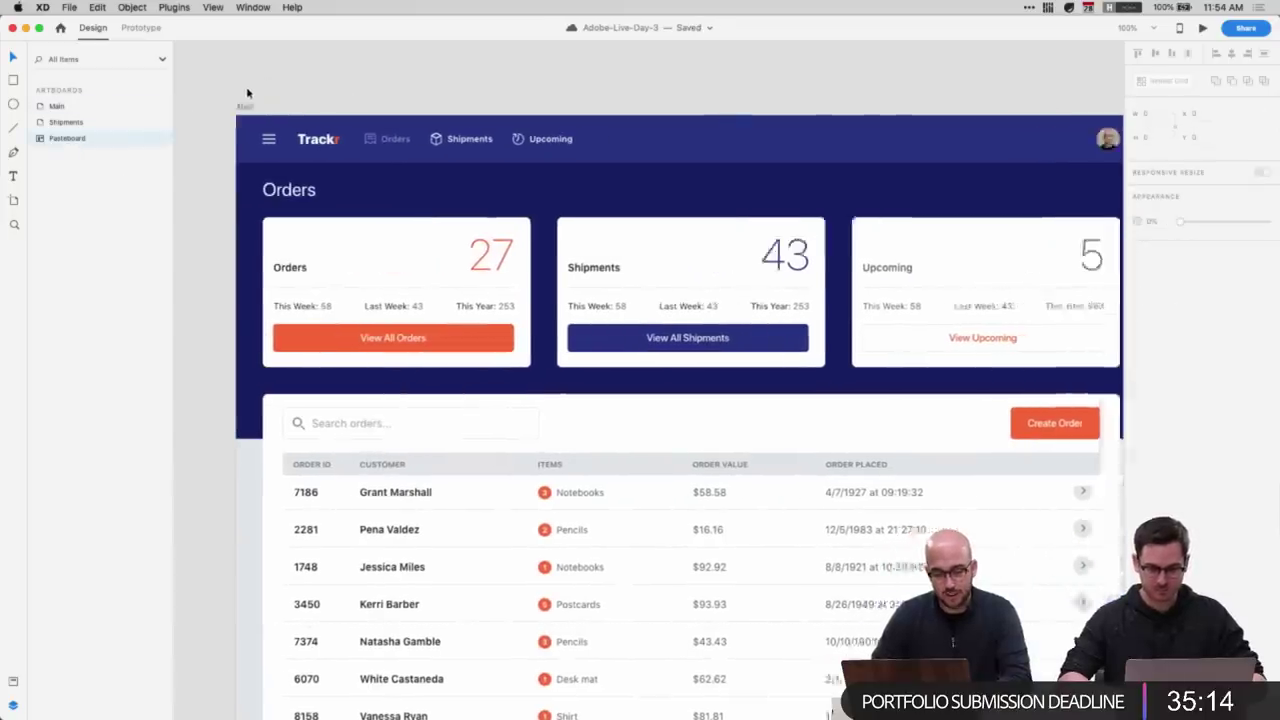
# - Select the Main artboard and switch the document to Prototype mode
pyautogui.hscroll(5, 246, 86)
pyautogui.press('super+minus')
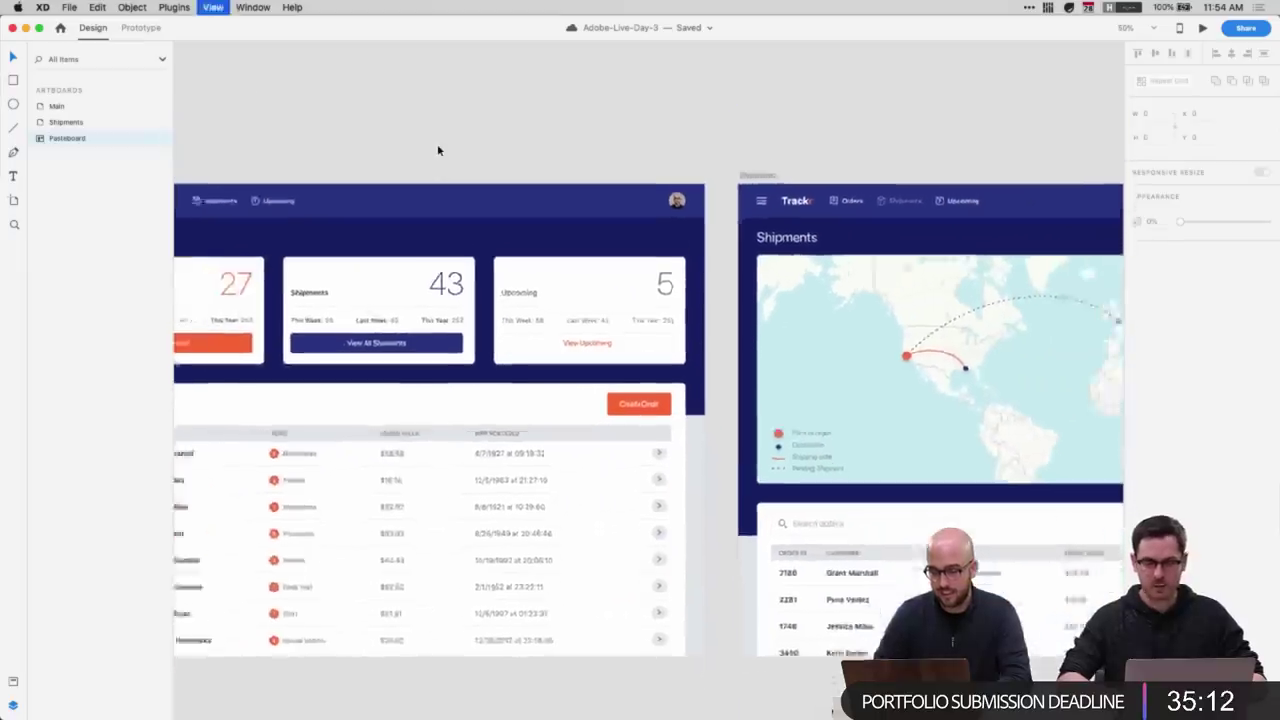
pyautogui.click(241, 236)
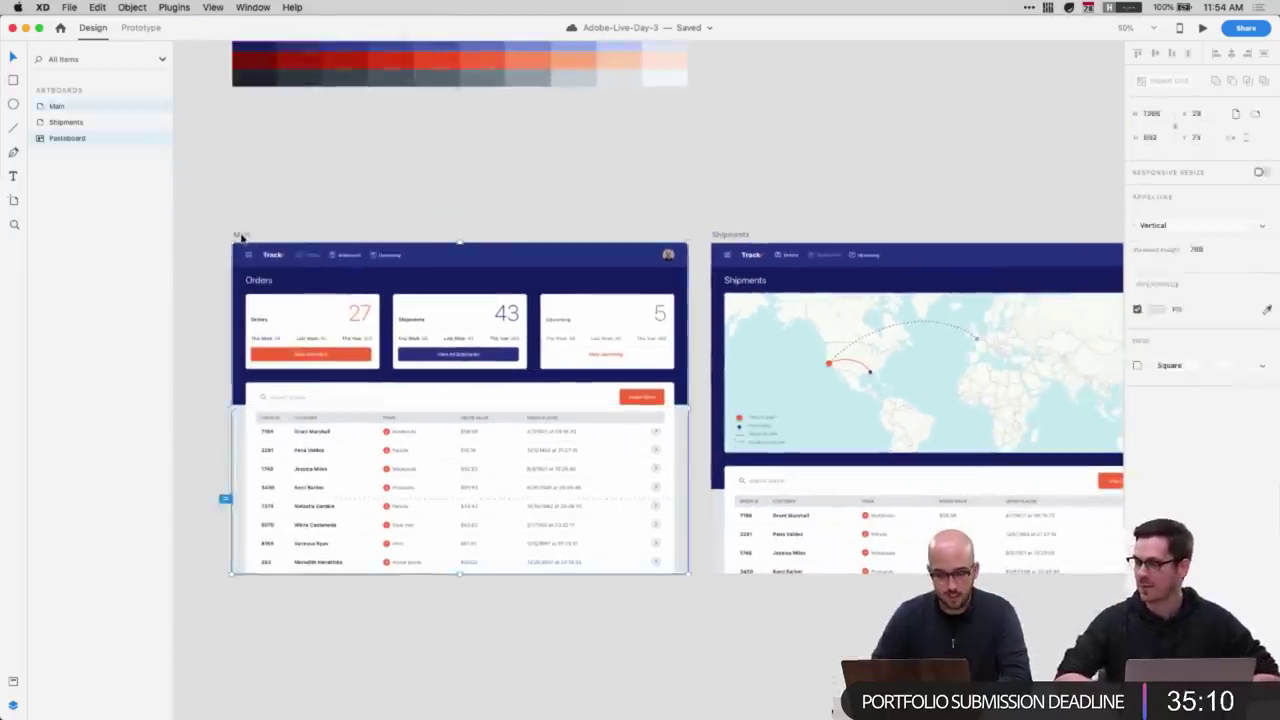
pyautogui.click(140, 28)
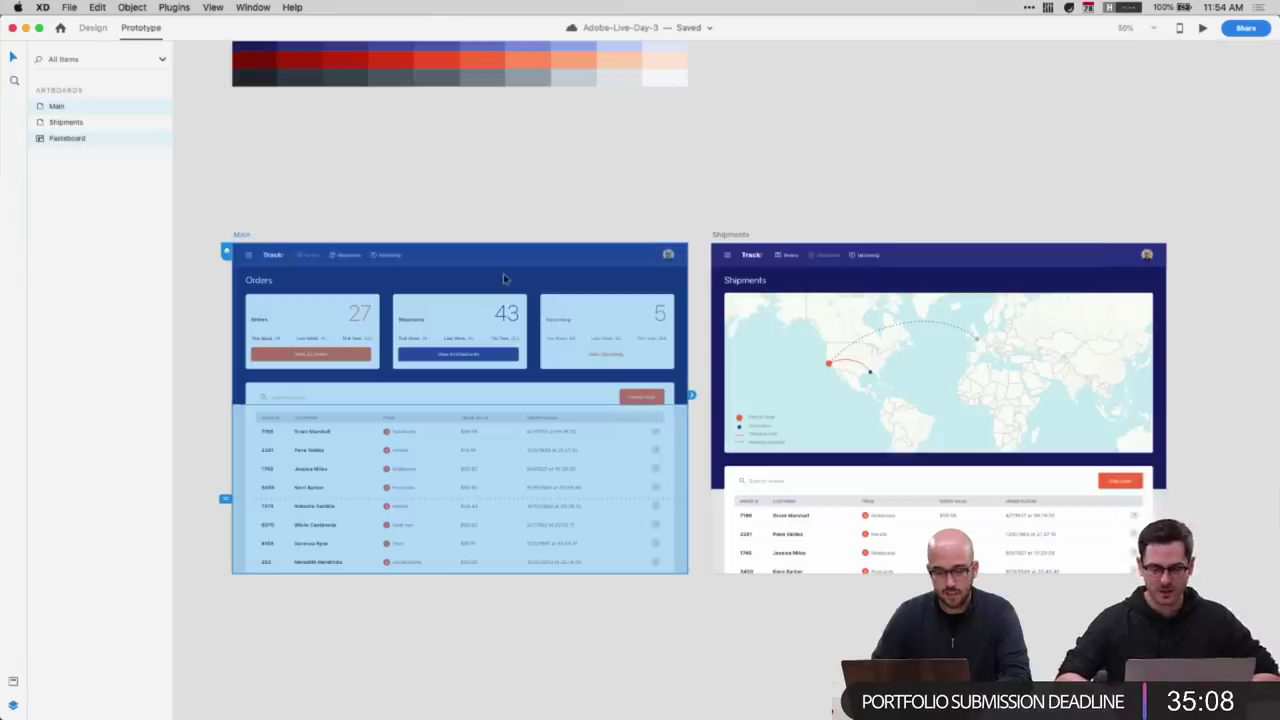
pyautogui.keyDown('super'); pyautogui.click(312, 257); pyautogui.keyUp('super')
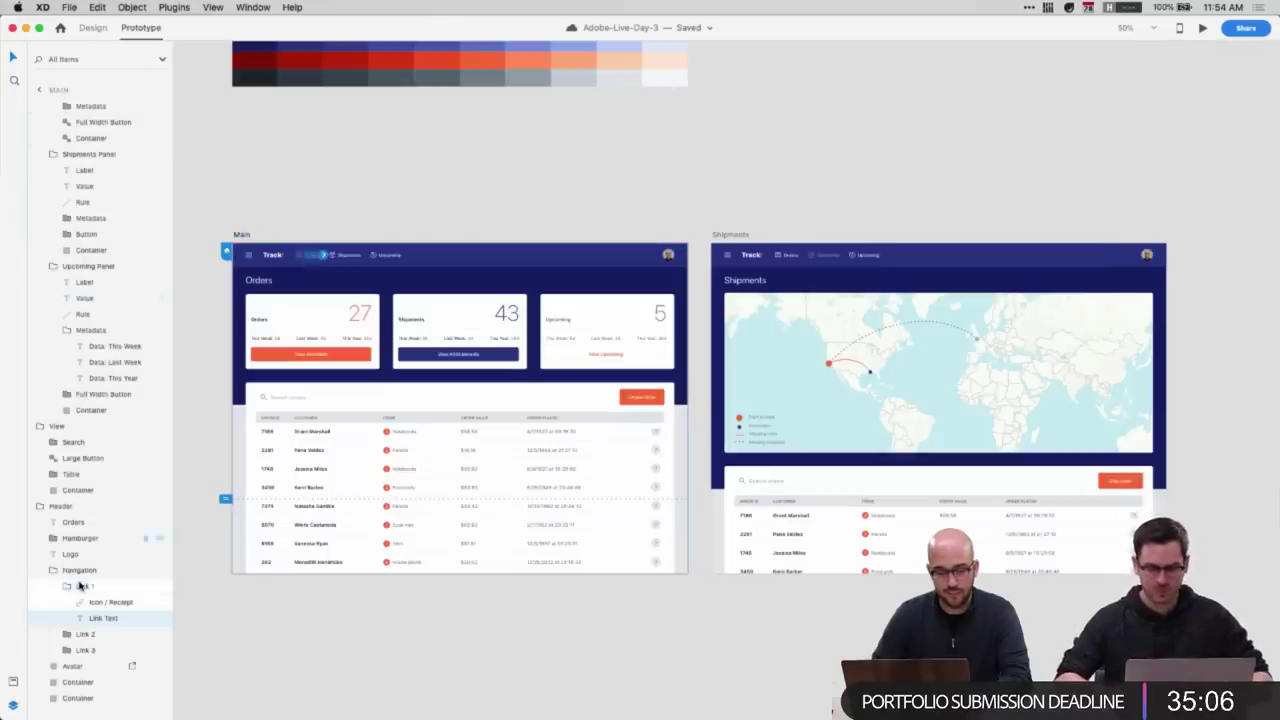
pyautogui.click(80, 586)
pyautogui.click(66, 586)
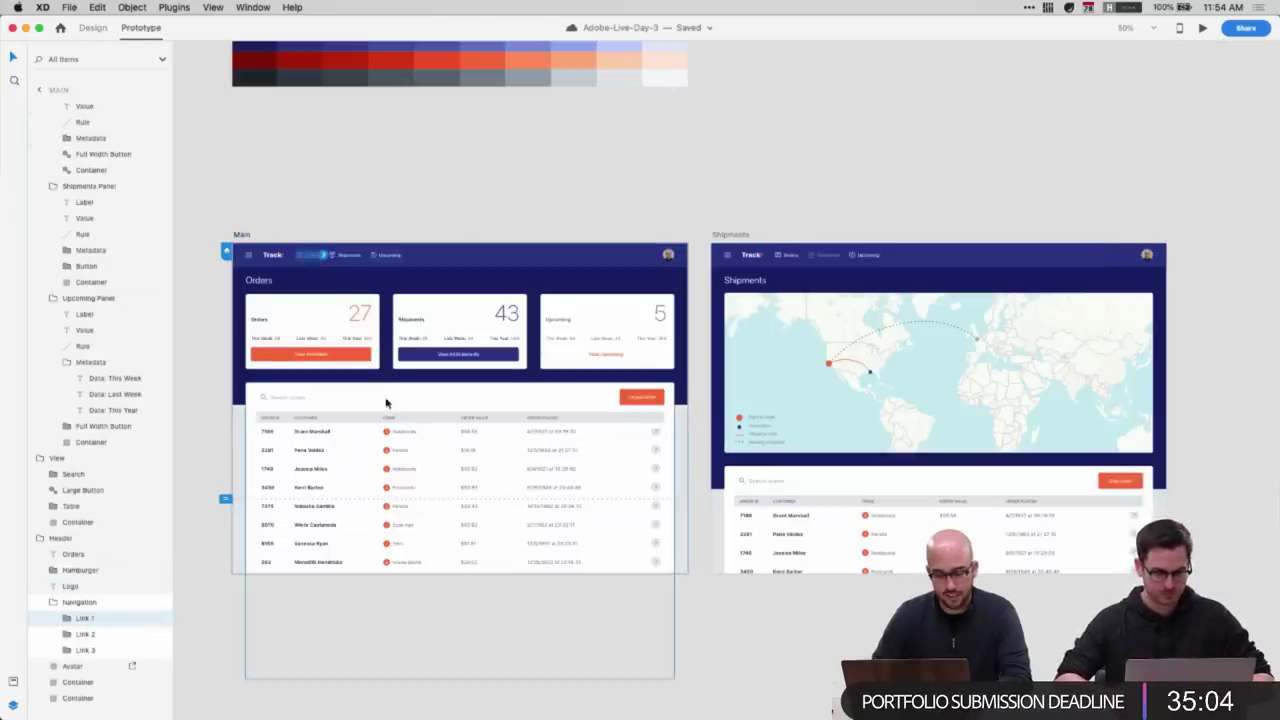
pyautogui.hscroll(-3, 387, 403)
pyautogui.press('super+plus')
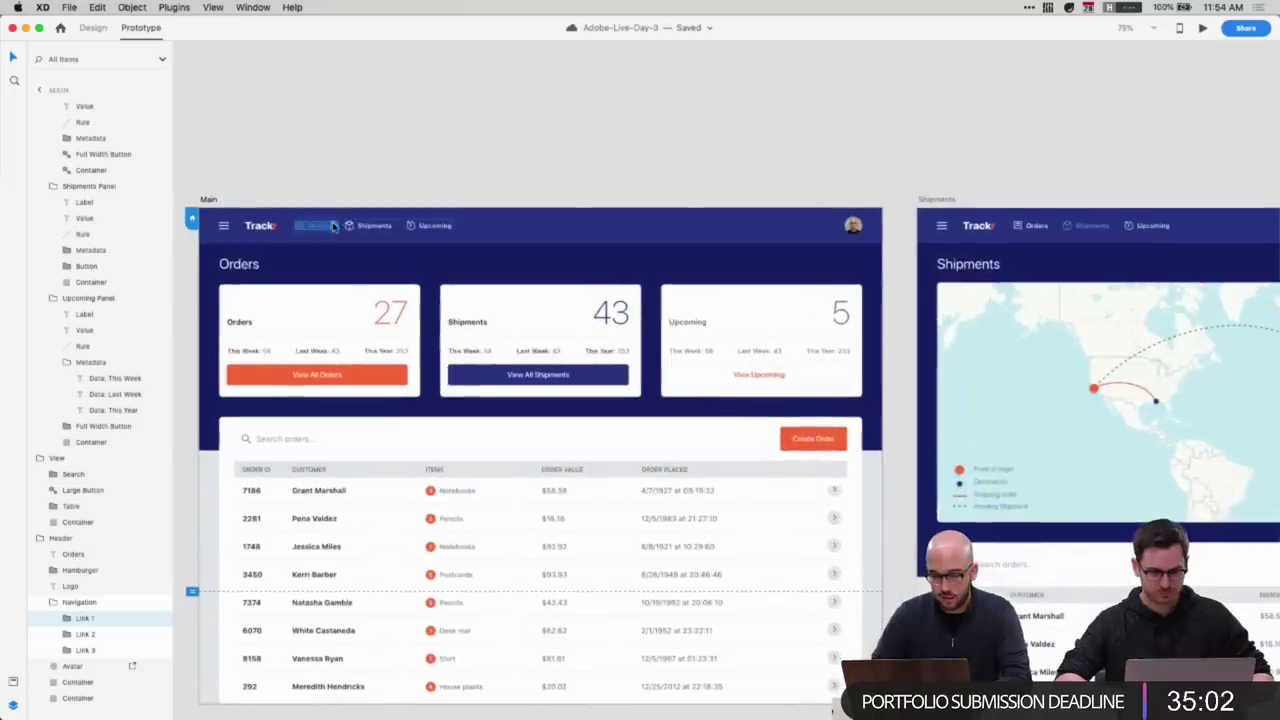
pyautogui.moveTo(334, 226); pyautogui.dragTo(382, 238)
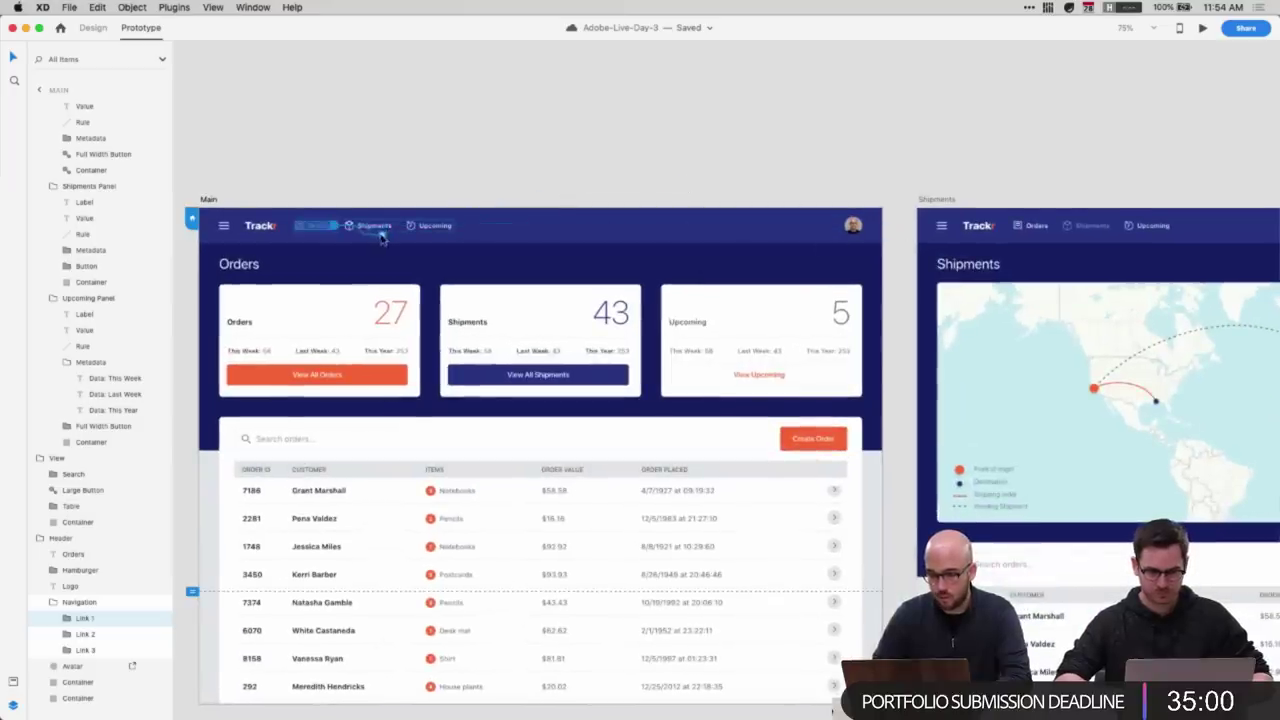
# - Wire the Shipments link group (Link 2) in the Main artboard's navigation to the Shipments artboard
pyautogui.doubleClick(378, 227)
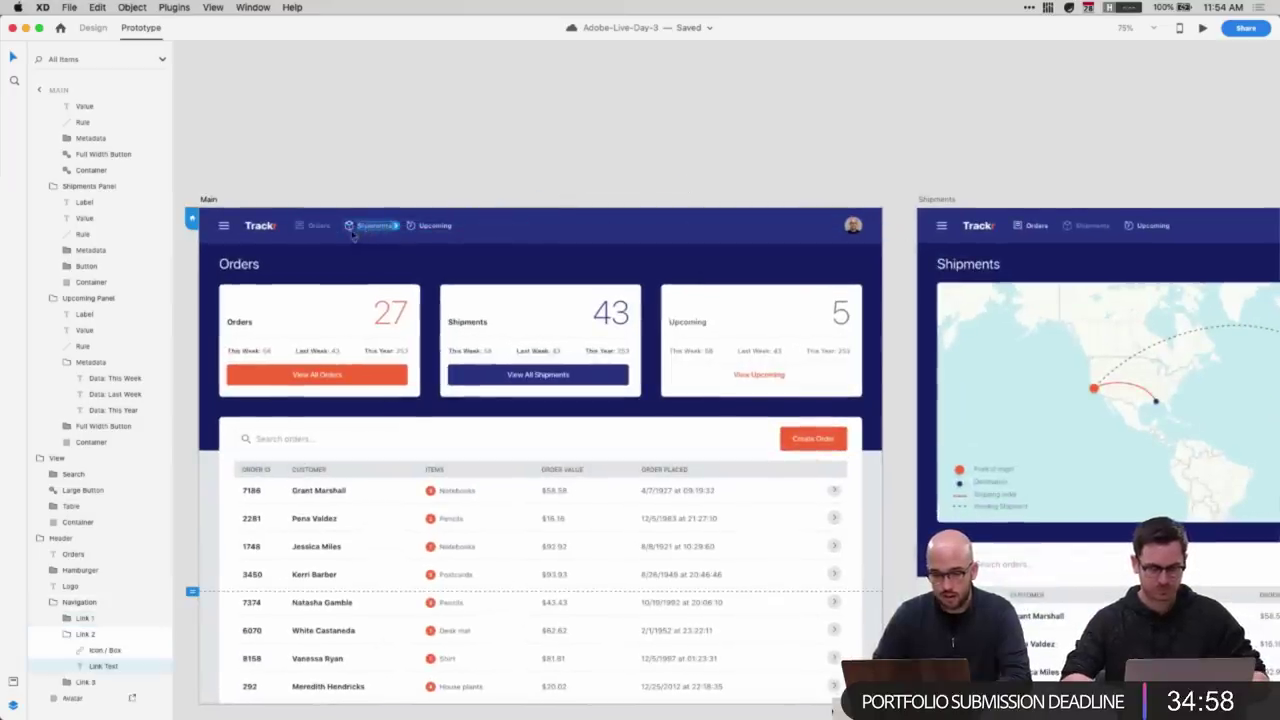
pyautogui.click(72, 637)
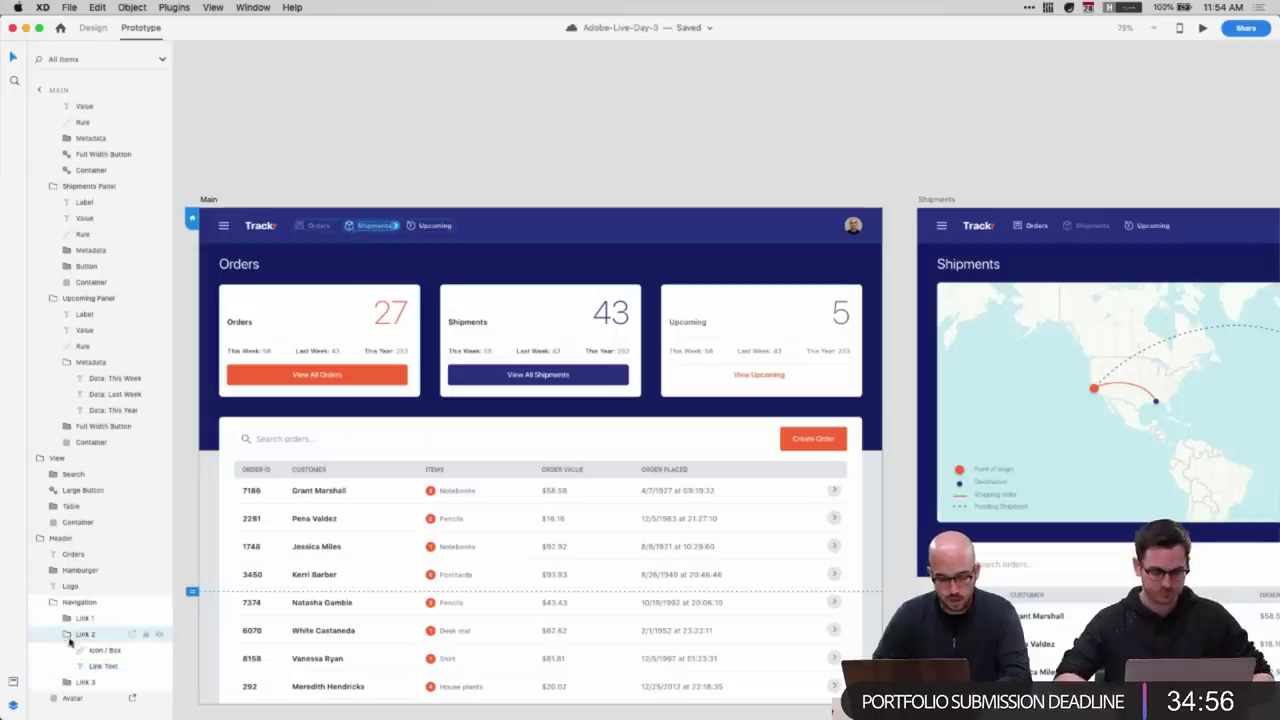
pyautogui.click(66, 635)
pyautogui.moveTo(404, 225); pyautogui.dragTo(1051, 394)
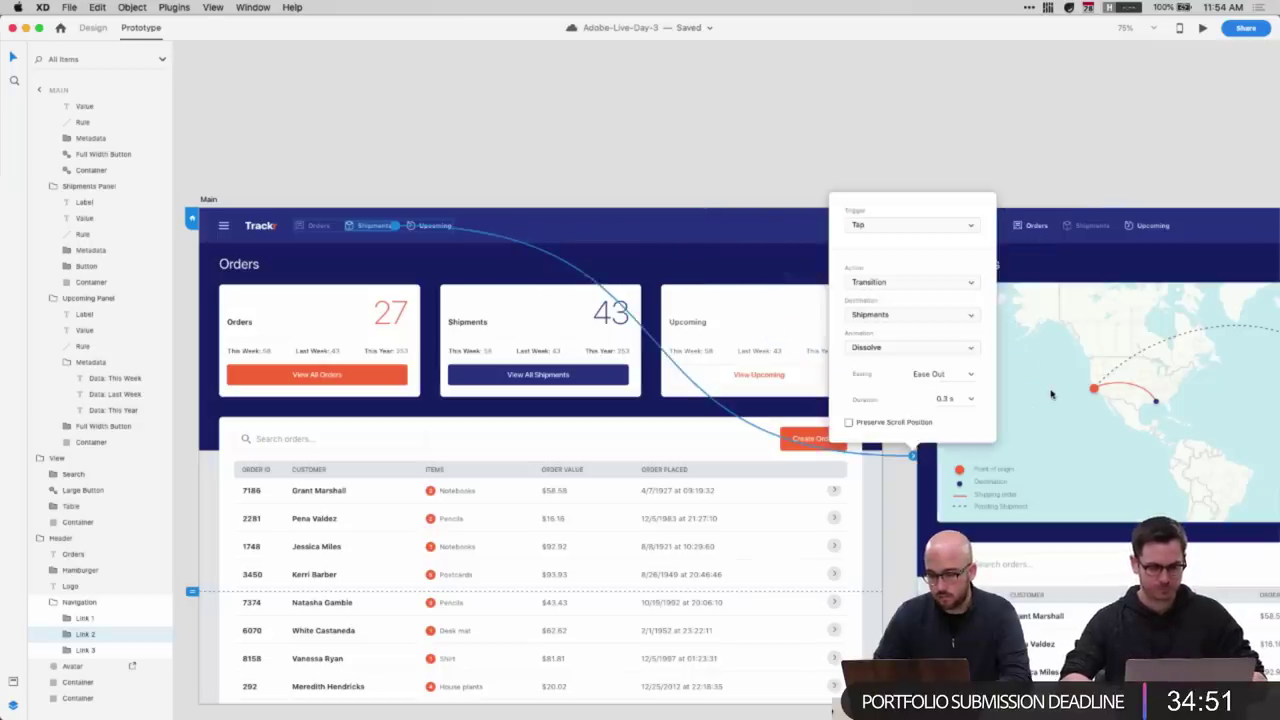
# - Set the Shipments link's transition animation to None, keeping the Tap trigger and Shipments destination
pyautogui.click(871, 228)
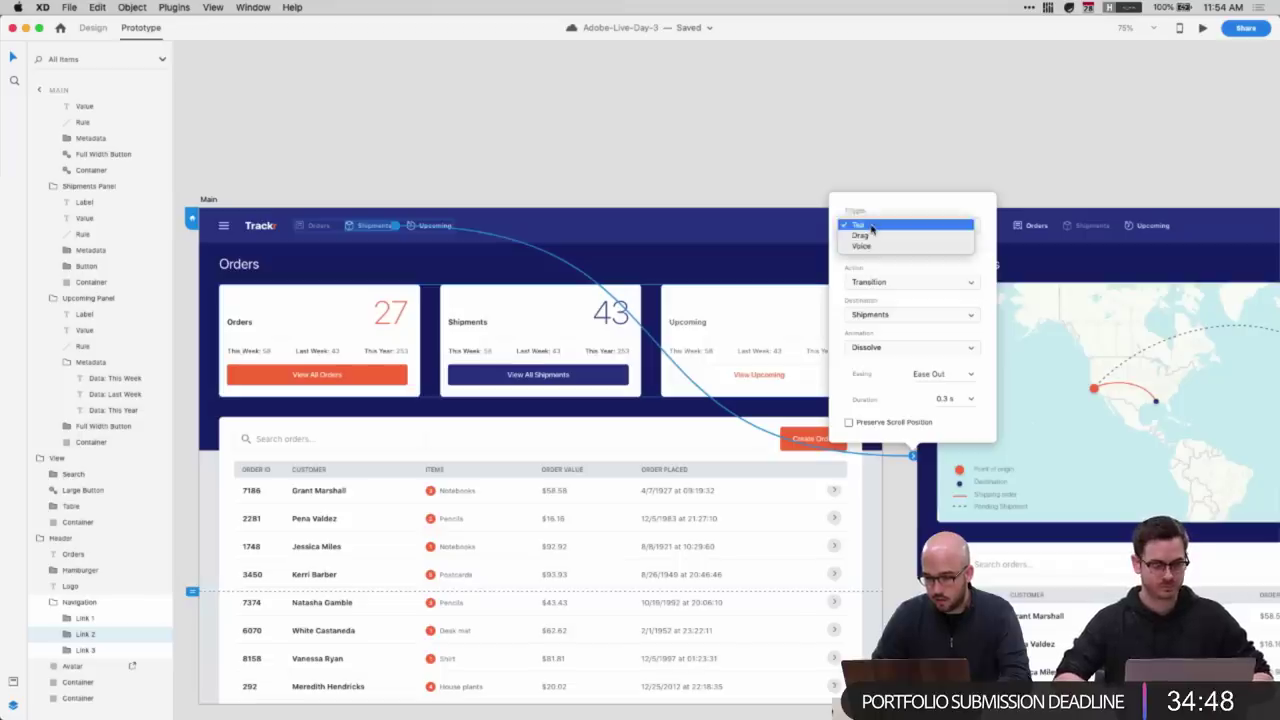
pyautogui.click(862, 270)
pyautogui.click(873, 348)
pyautogui.click(875, 335)
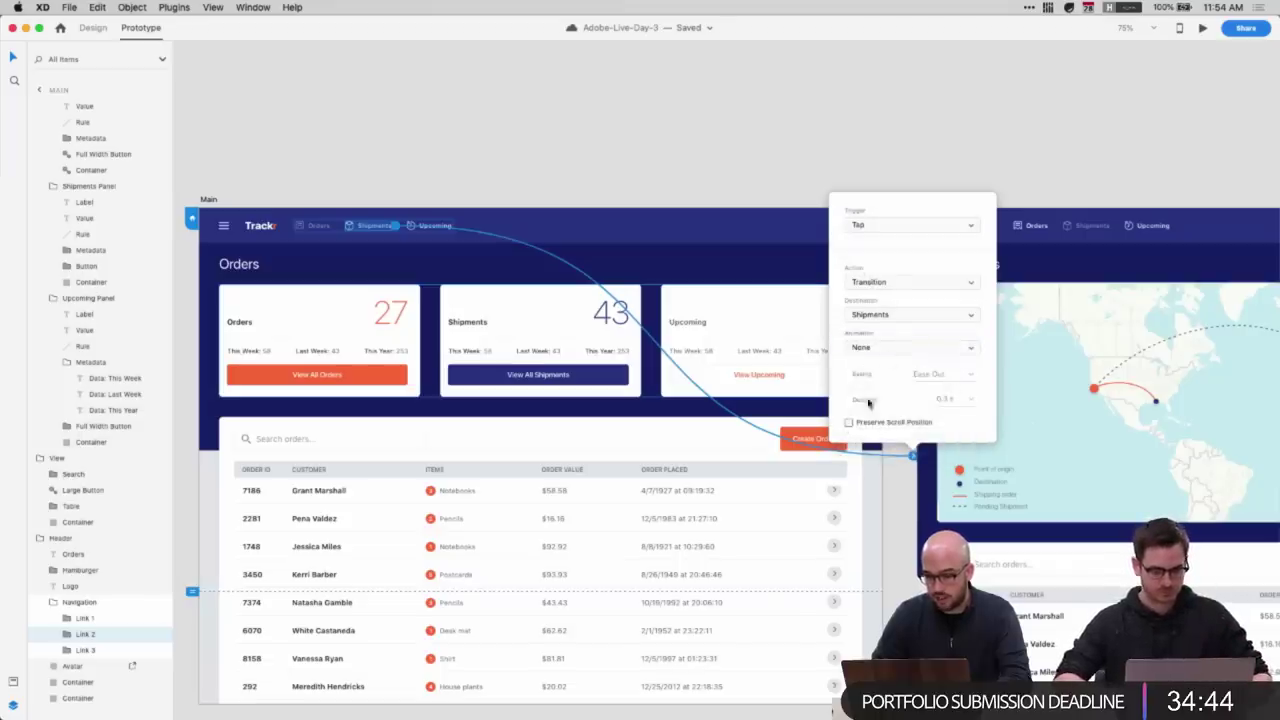
pyautogui.click(895, 137)
pyautogui.hscroll(5, 895, 135)
pyautogui.hscroll(-3, 697, 219)
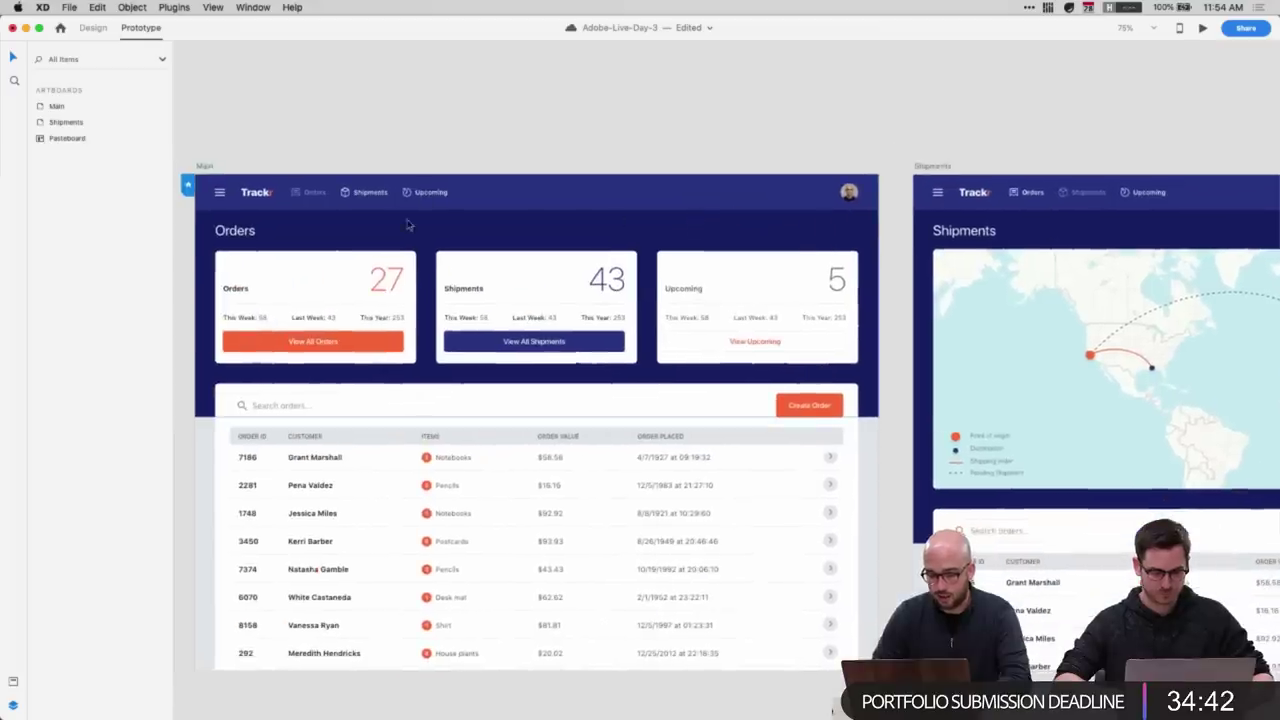
# - Wire the Orders link group (Link 1) in the Shipments artboard's navigation to the Main artboard with a Tap transition
pyautogui.click(1071, 195)
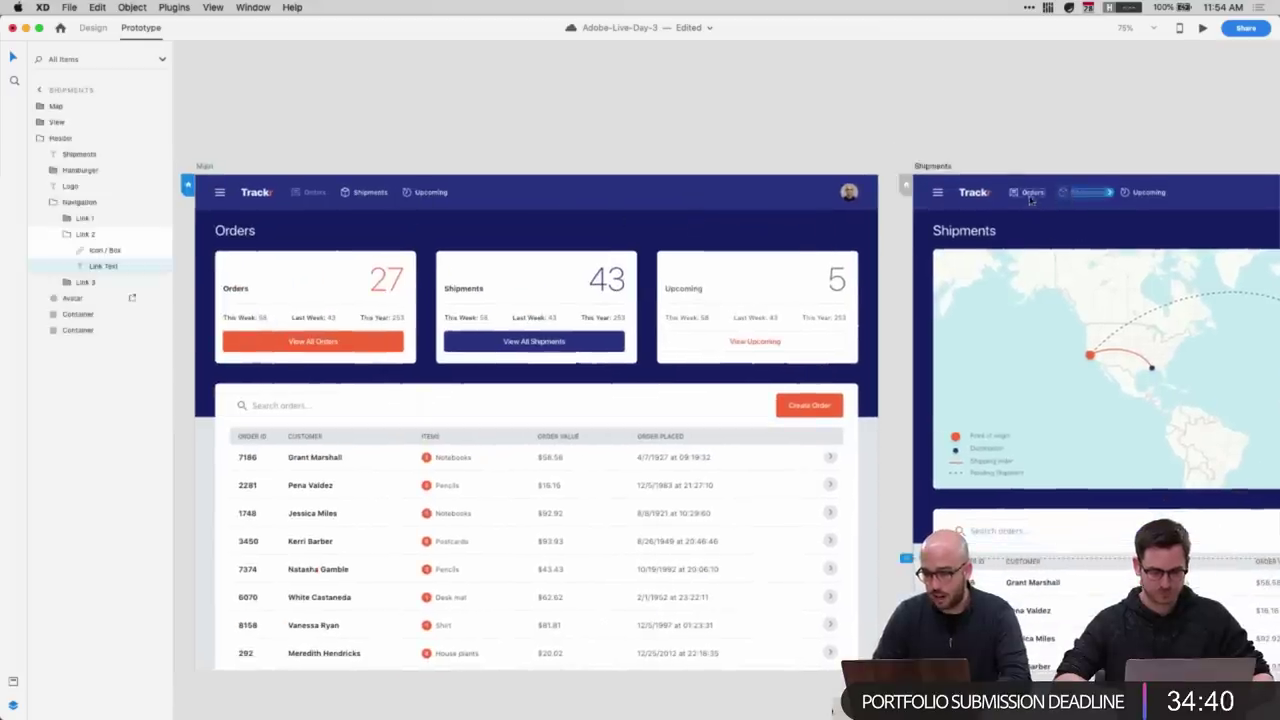
pyautogui.click(1030, 192)
pyautogui.moveTo(1048, 192); pyautogui.dragTo(508, 286)
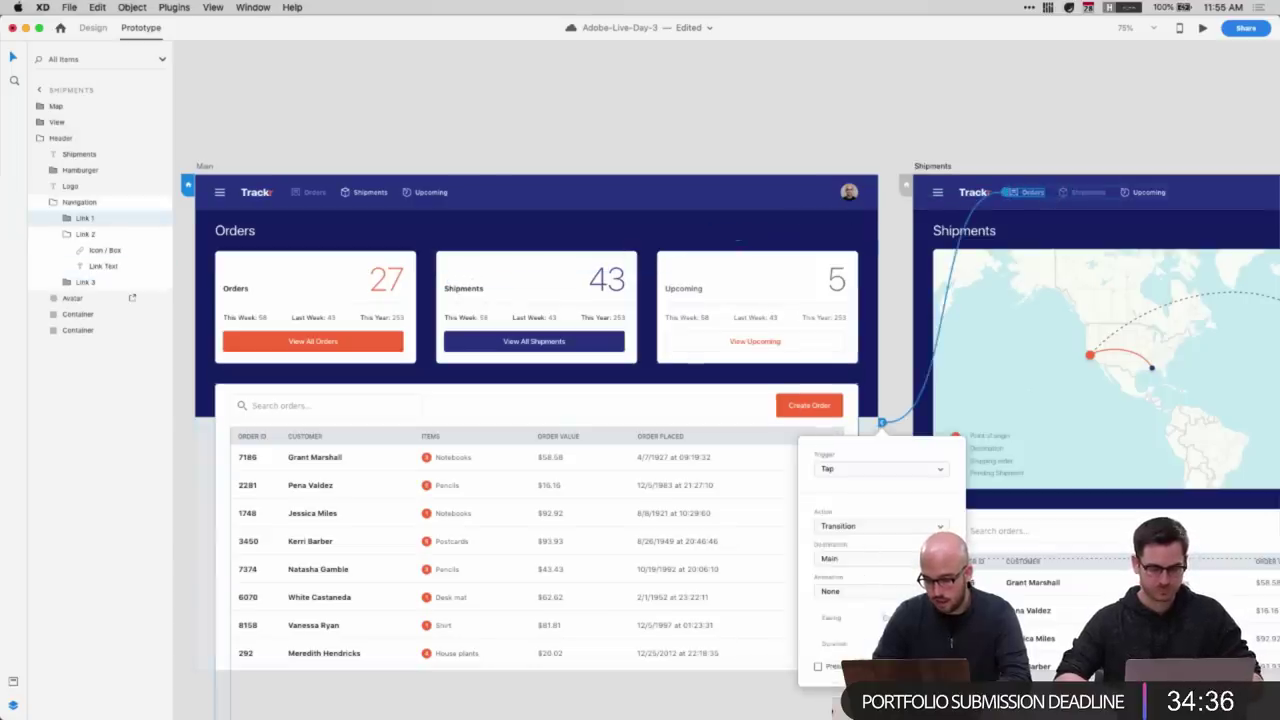
pyautogui.click(226, 168)
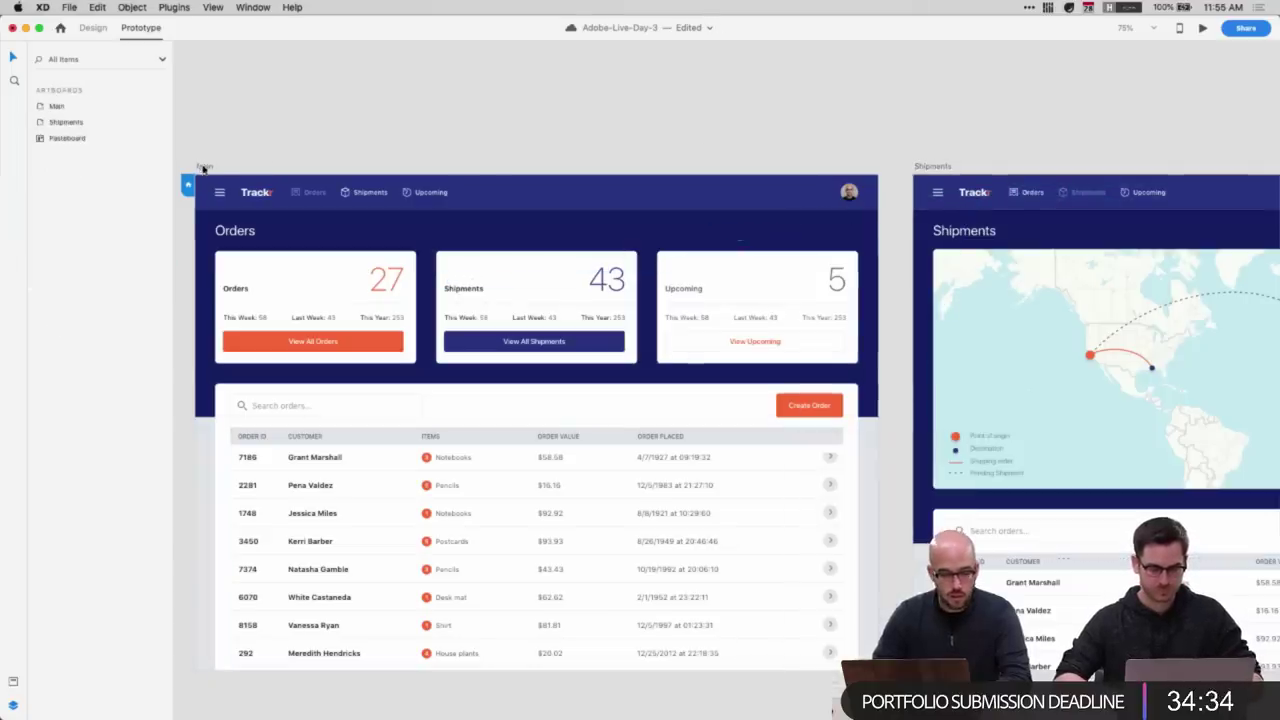
# - Preview the prototype from the Main artboard and test the Shipments and Orders navigation links
pyautogui.click(204, 167)
pyautogui.press('super+Return')
pyautogui.press('super+backslash')
pyautogui.press('Escape')
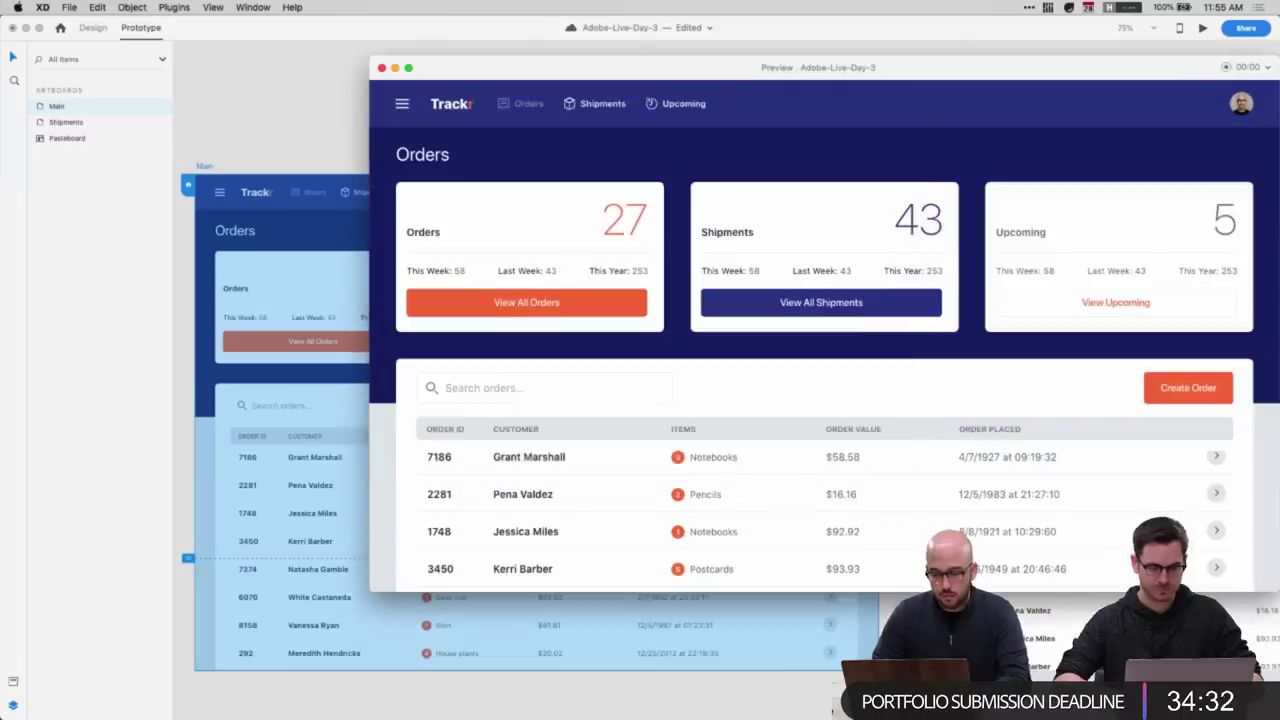
pyautogui.click(568, 108)
pyautogui.click(565, 110)
pyautogui.click(566, 108)
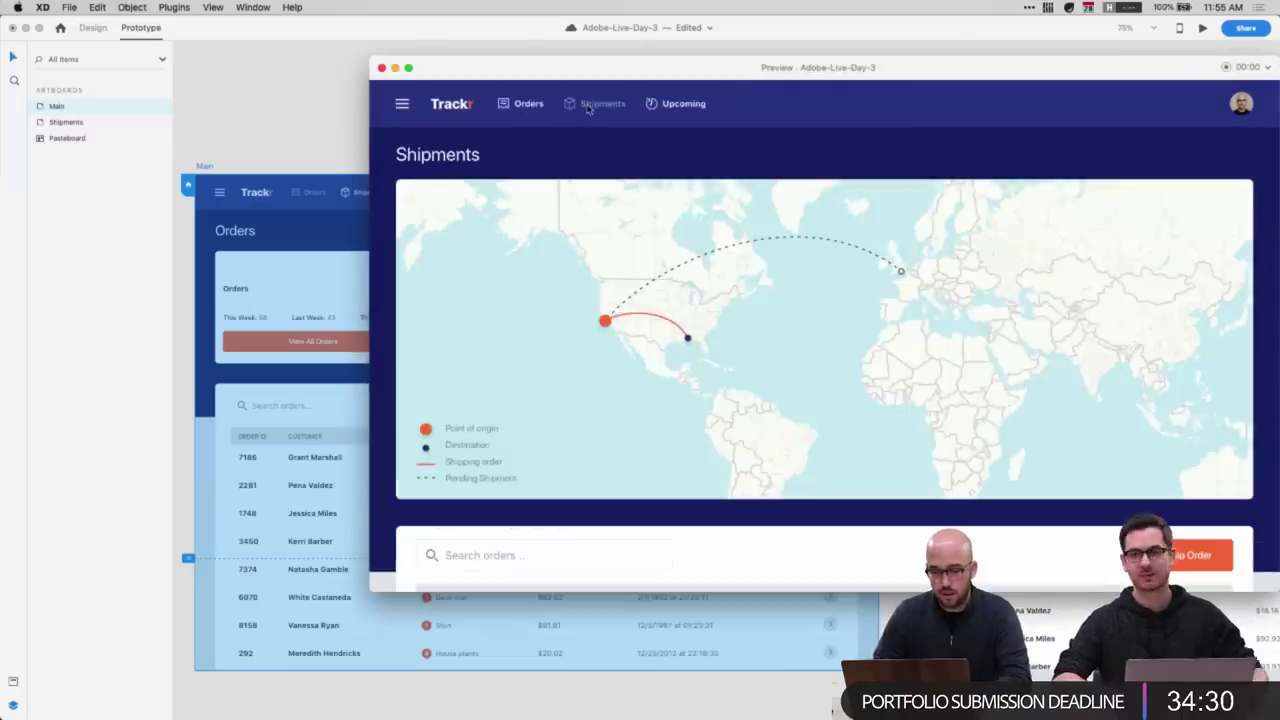
pyautogui.click(524, 106)
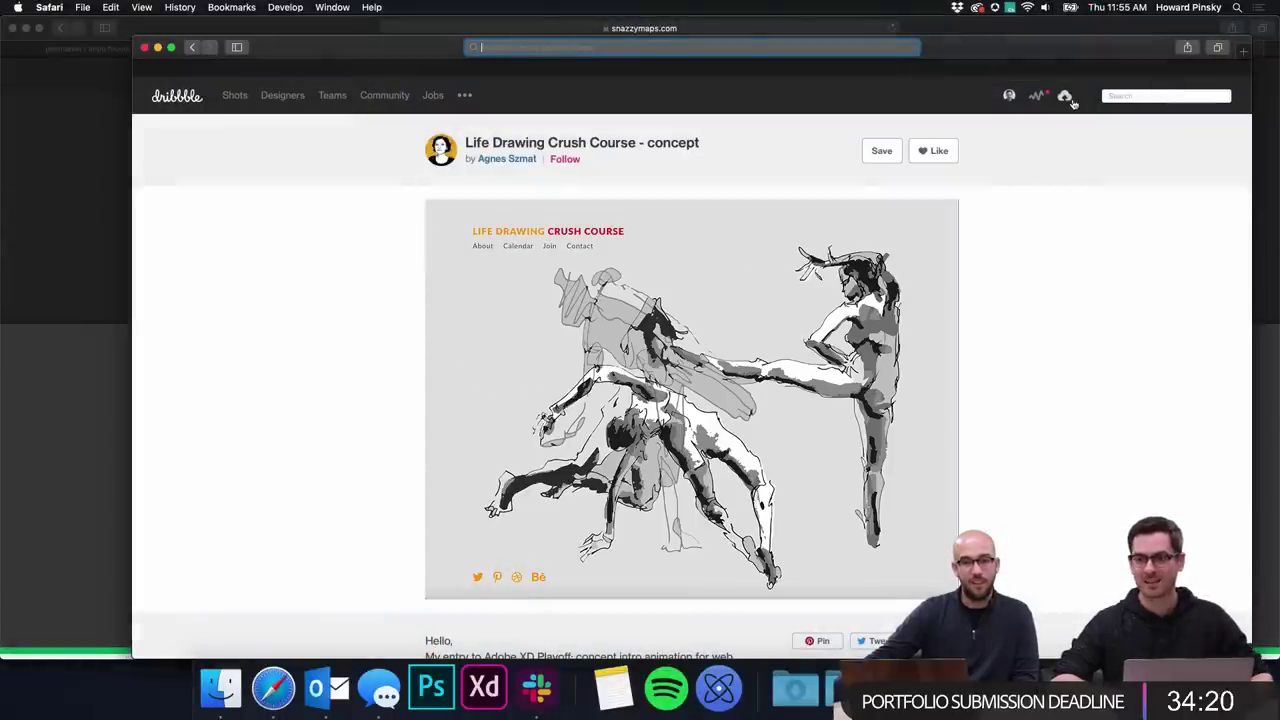
pyautogui.moveTo(1073, 47); pyautogui.dragTo(1022, 44)
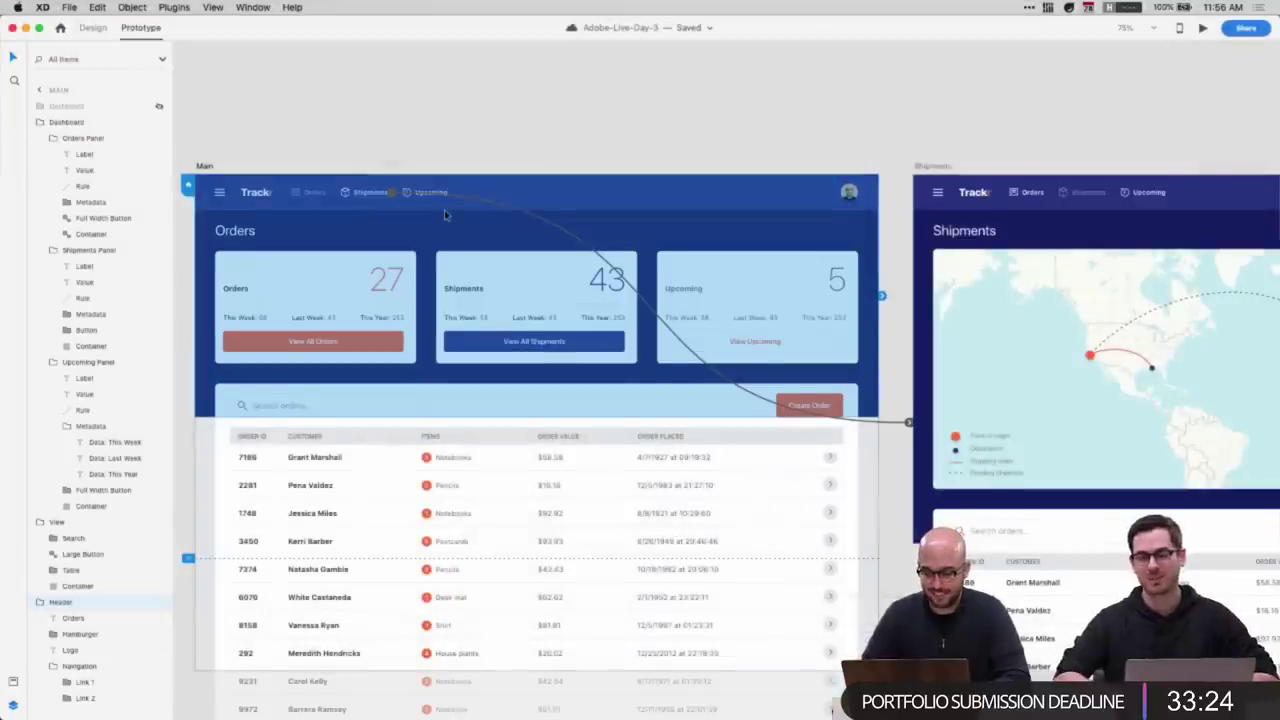
pyautogui.scroll(-1, 445, 215)
pyautogui.click(210, 130)
pyautogui.click(100, 30)
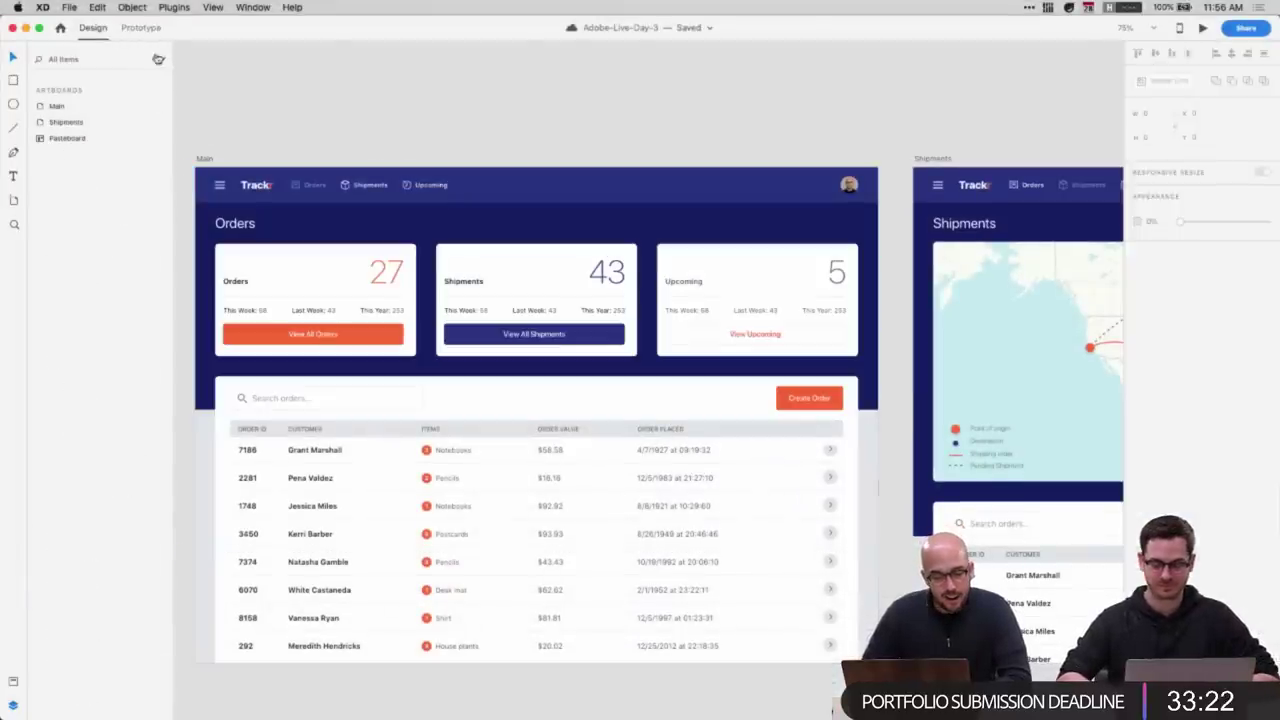
pyautogui.click(150, 38)
# - Run the preview from the Main artboard again, alternate repeatedly between the Orders and Shipments screens, and close the preview
pyautogui.click(210, 168)
pyautogui.press('super+Return')
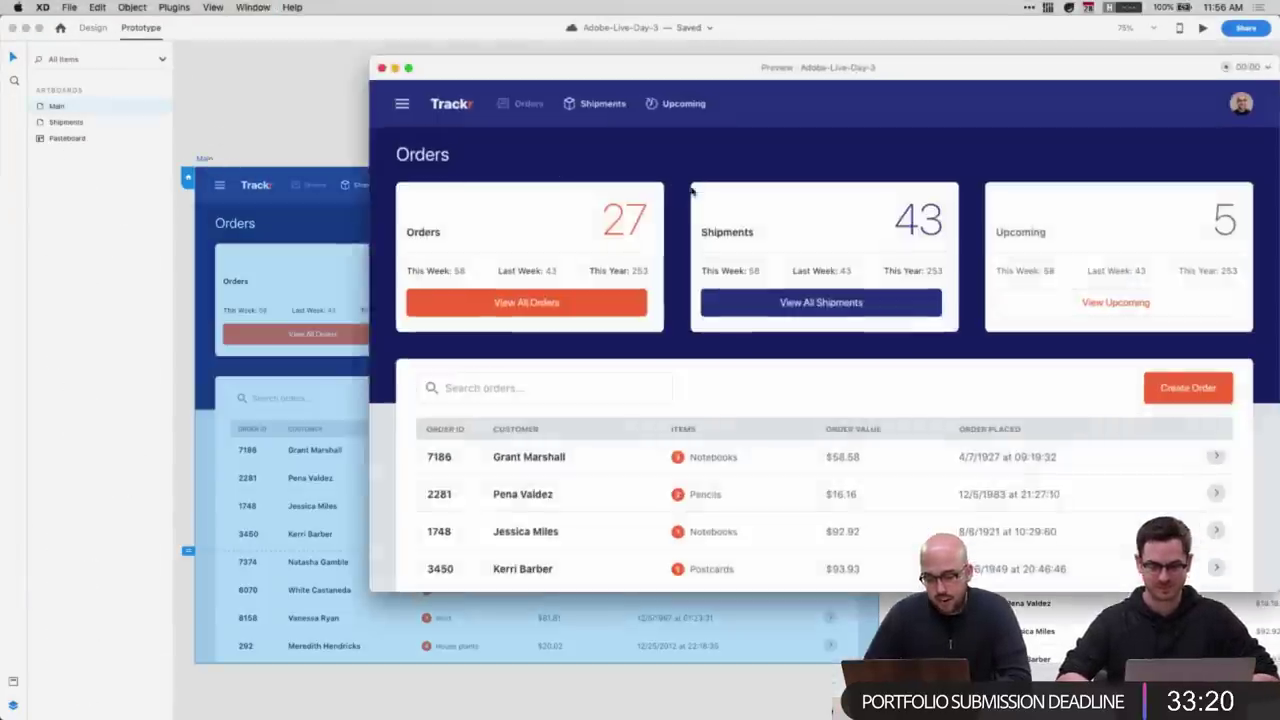
pyautogui.click(396, 150)
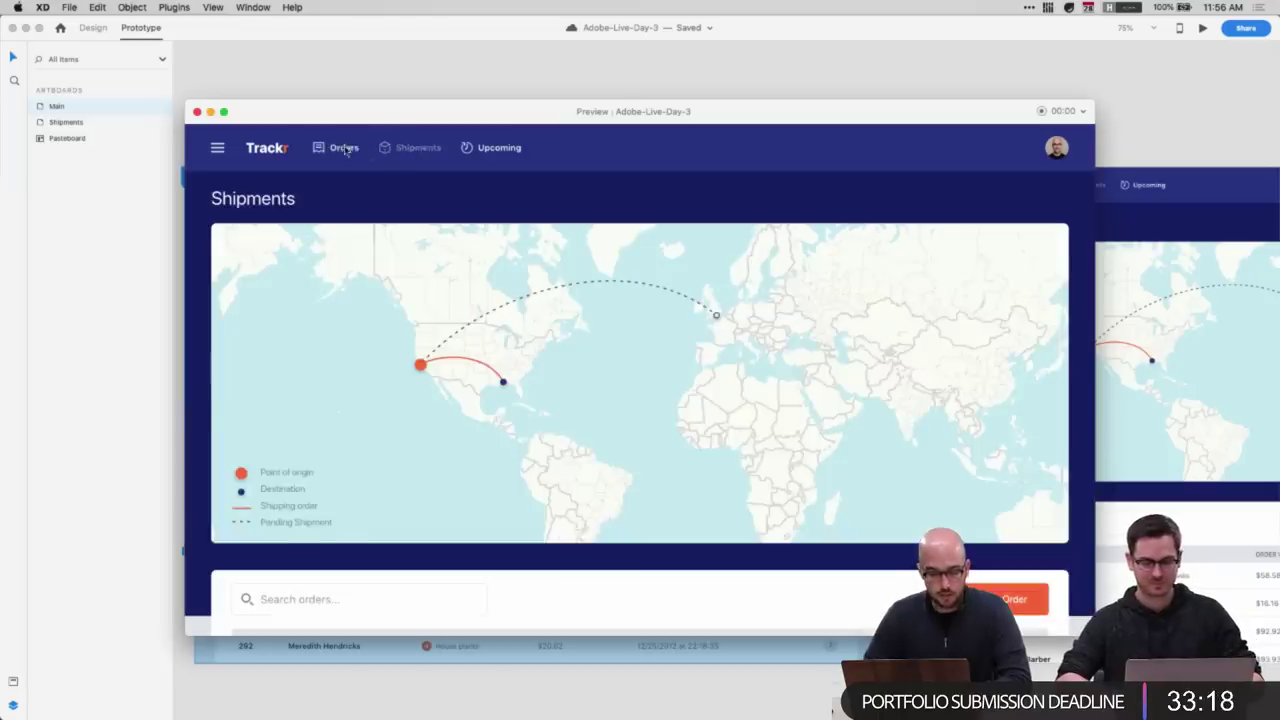
pyautogui.click(345, 150)
pyautogui.click(404, 152)
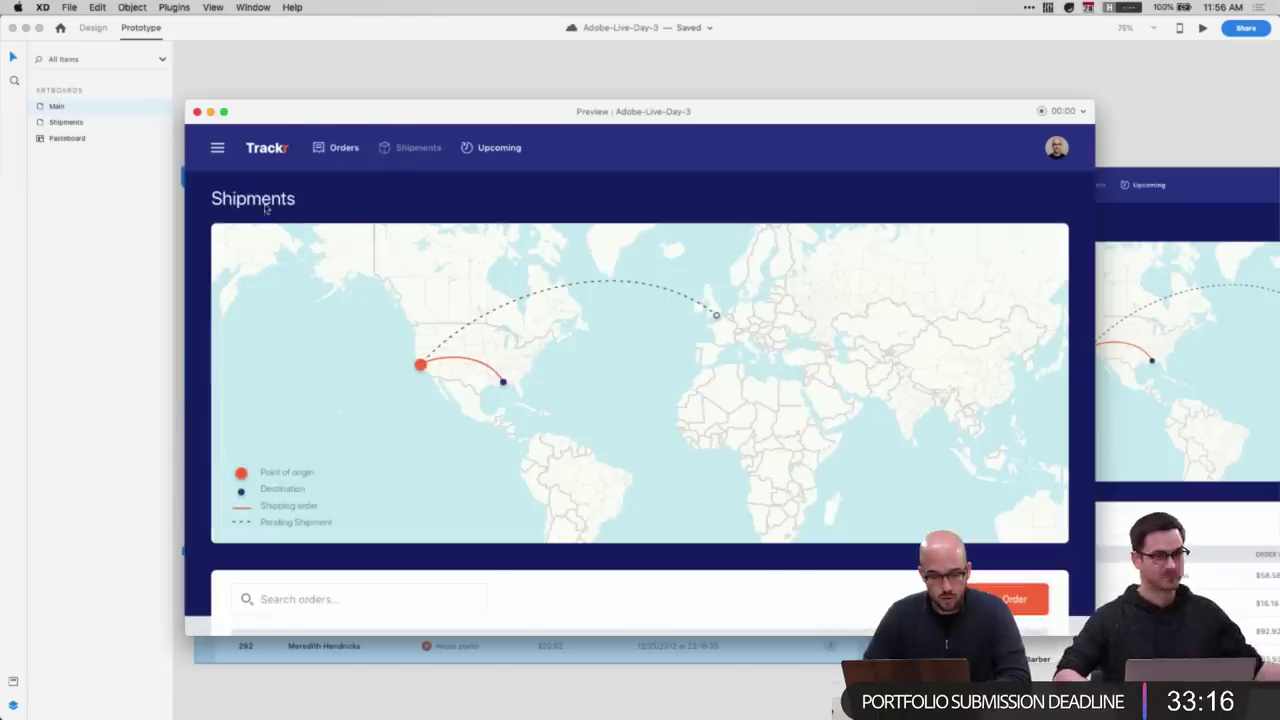
pyautogui.click(345, 150)
pyautogui.click(418, 150)
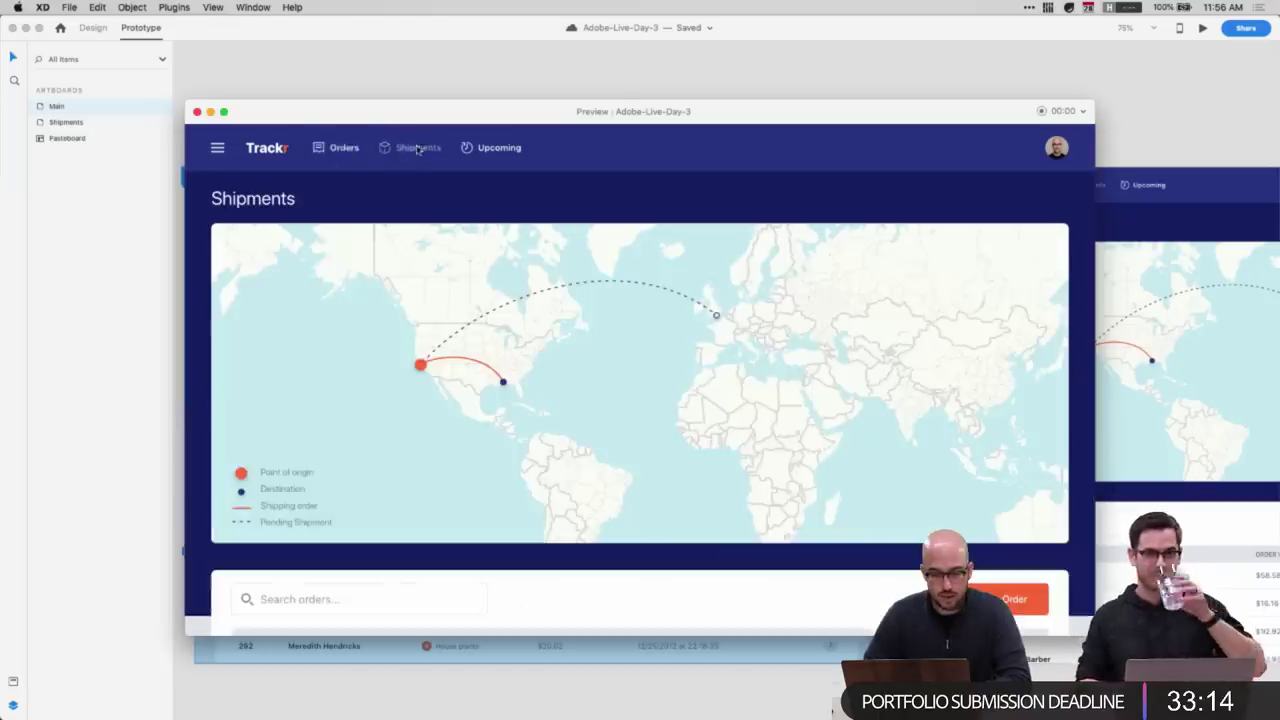
pyautogui.click(350, 150)
pyautogui.click(386, 150)
pyautogui.click(340, 150)
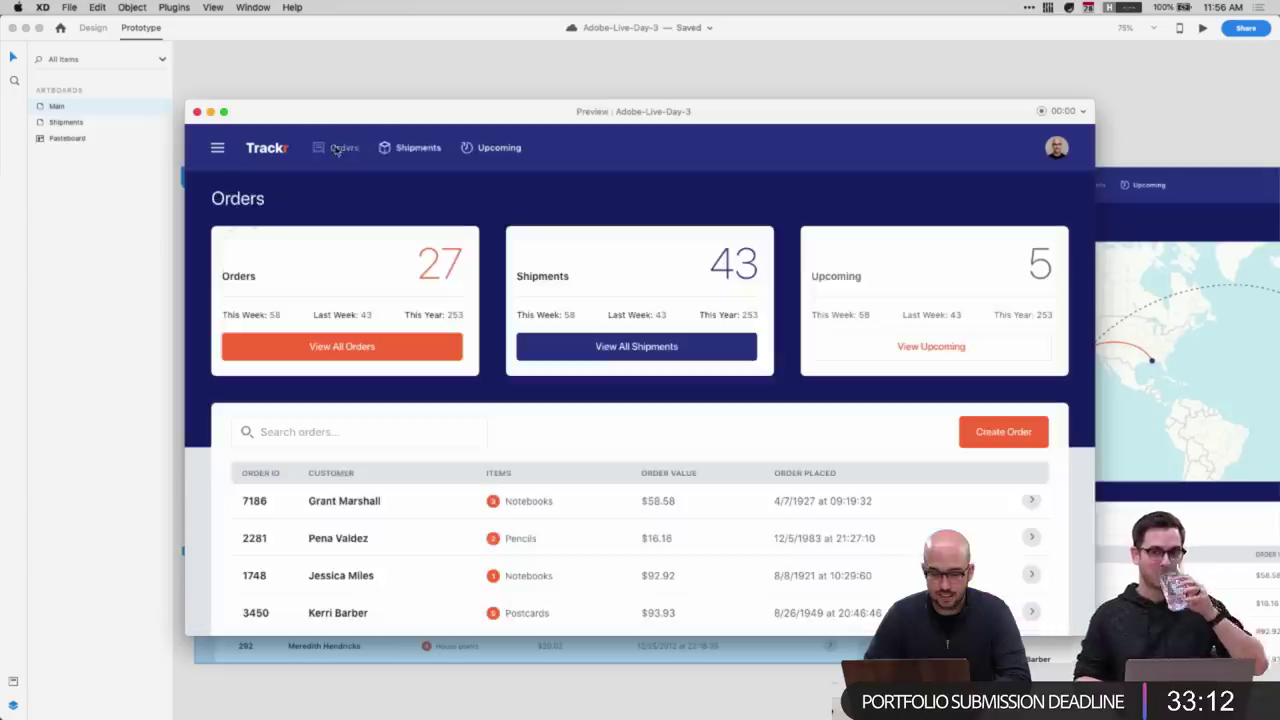
pyautogui.click(405, 153)
pyautogui.click(337, 150)
pyautogui.click(388, 152)
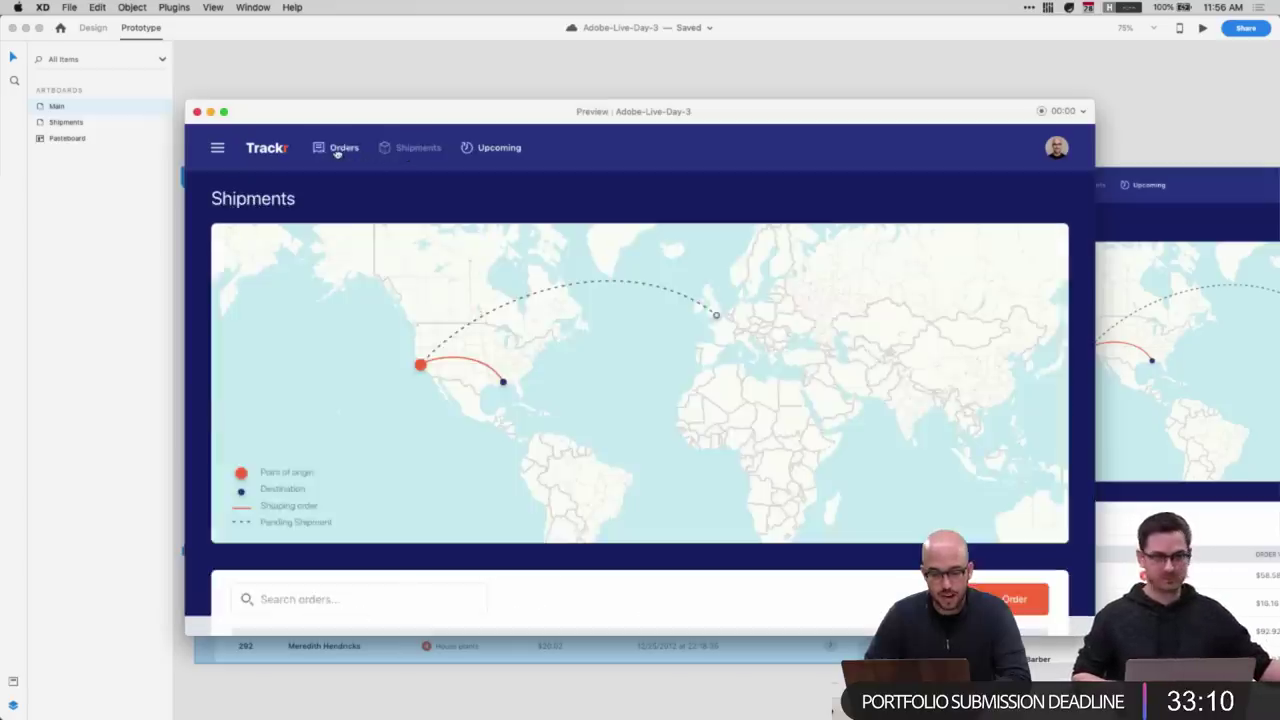
pyautogui.click(337, 150)
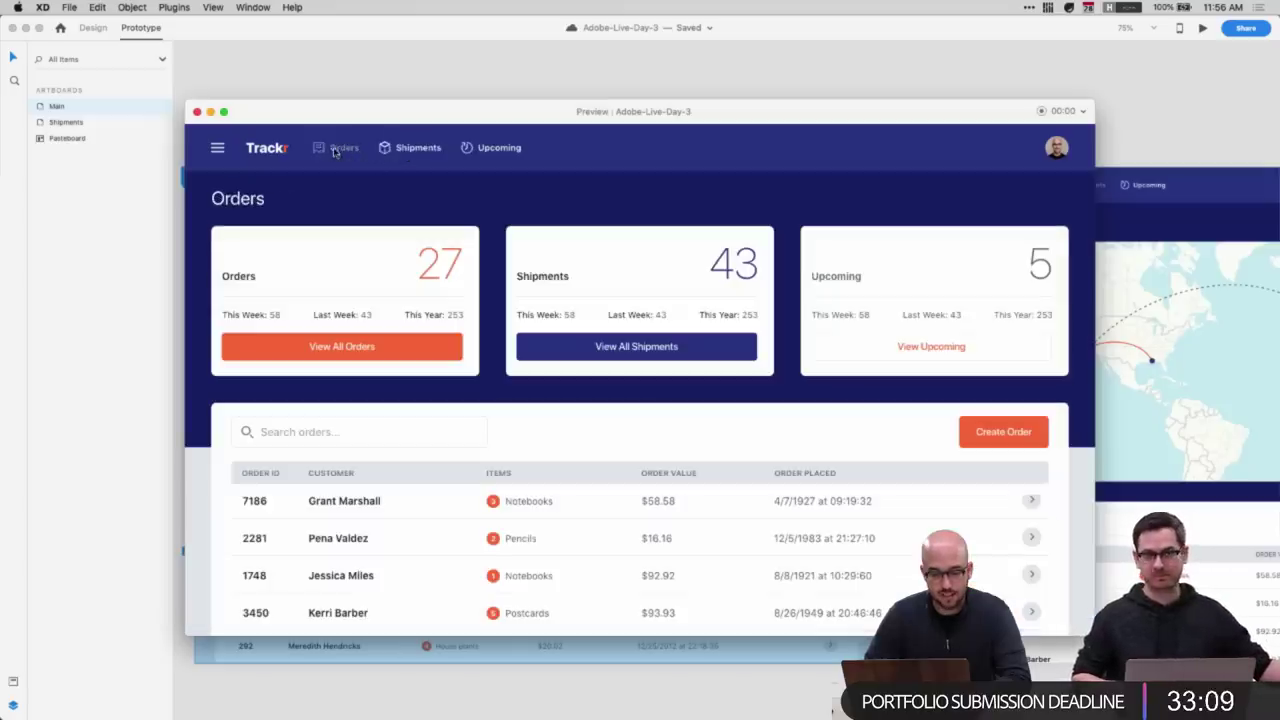
pyautogui.click(386, 152)
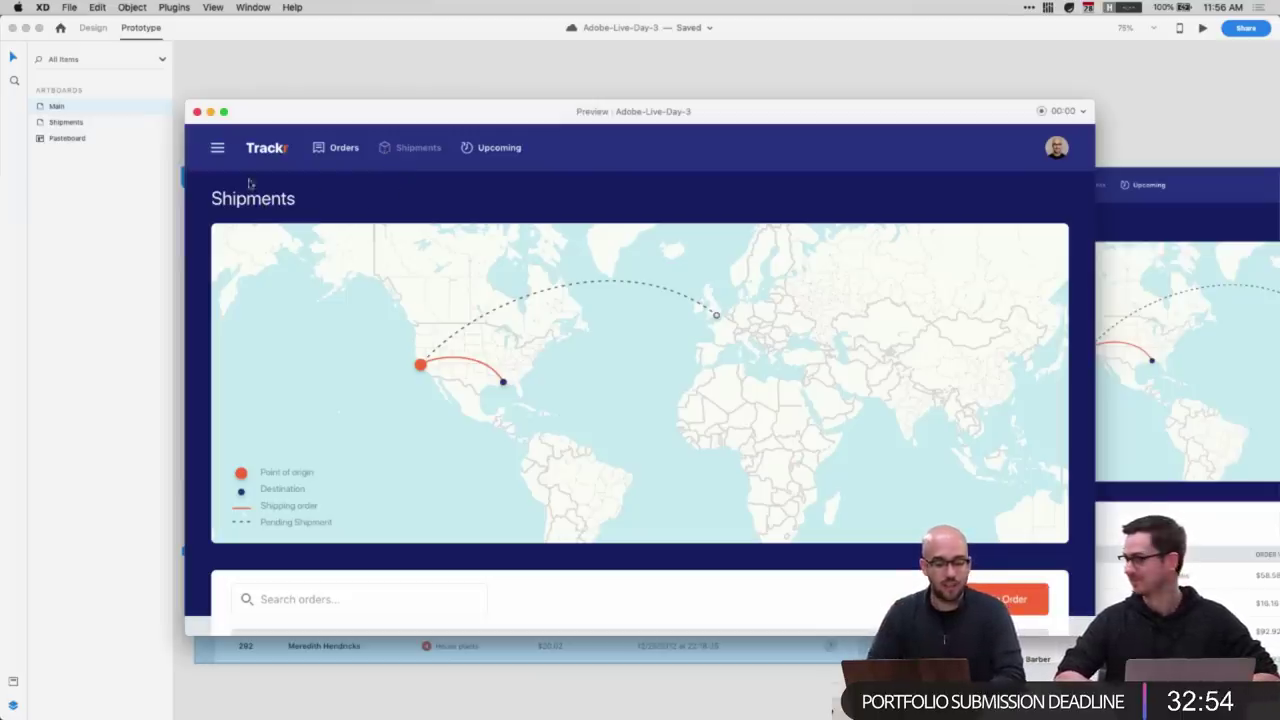
pyautogui.click(197, 111)
pyautogui.click(12, 681)
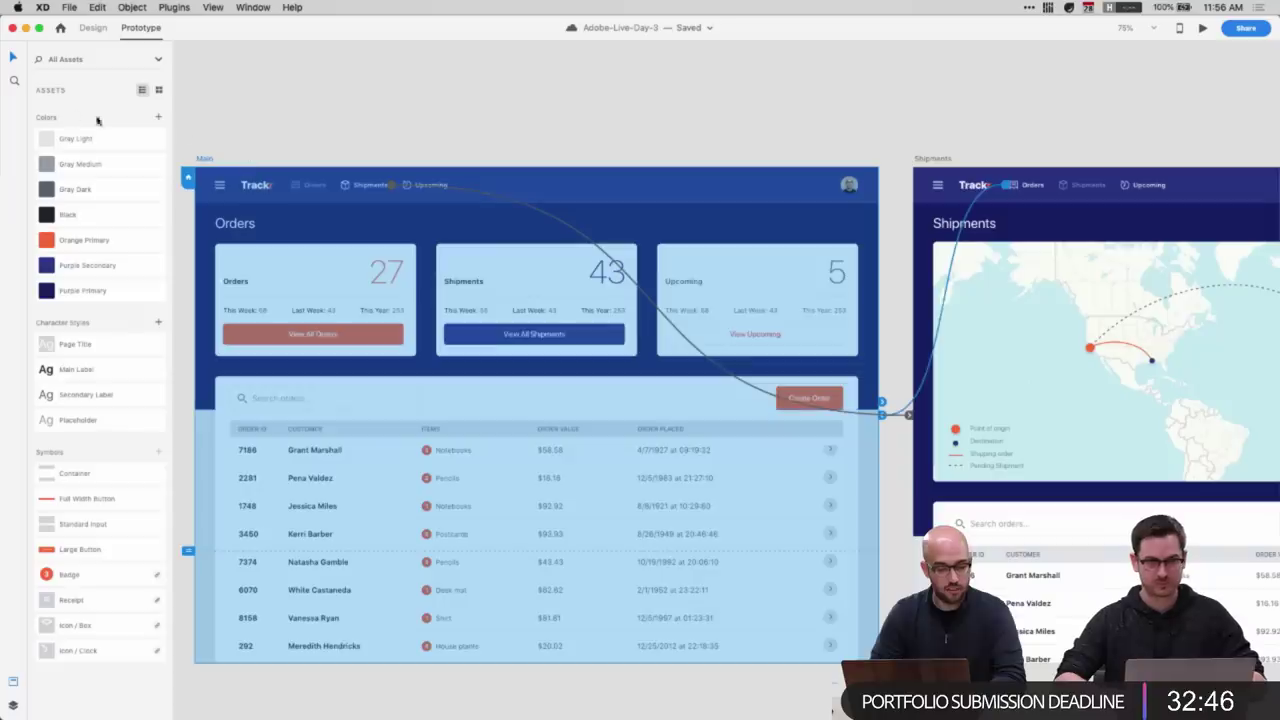
pyautogui.click(239, 116)
pyautogui.click(12, 703)
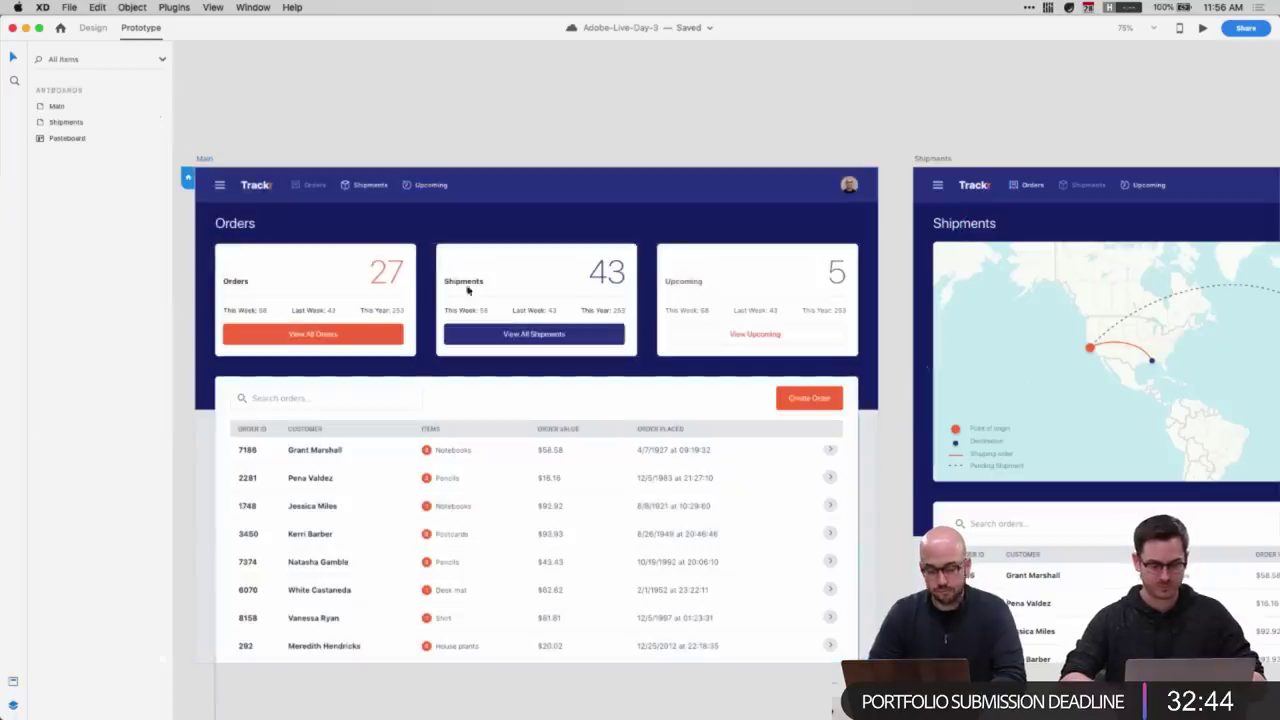
pyautogui.hscroll(-3, 594, 134)
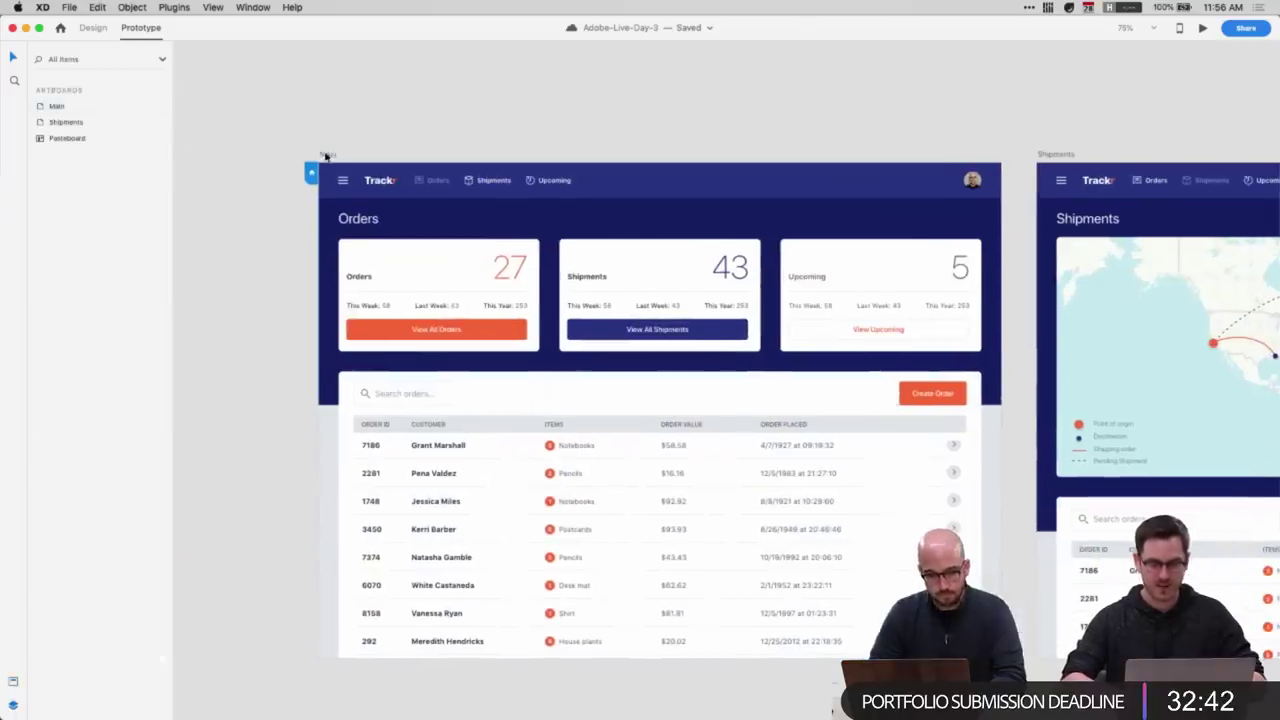
pyautogui.hscroll(5, 314, 126)
pyautogui.hscroll(-1, 420, 364)
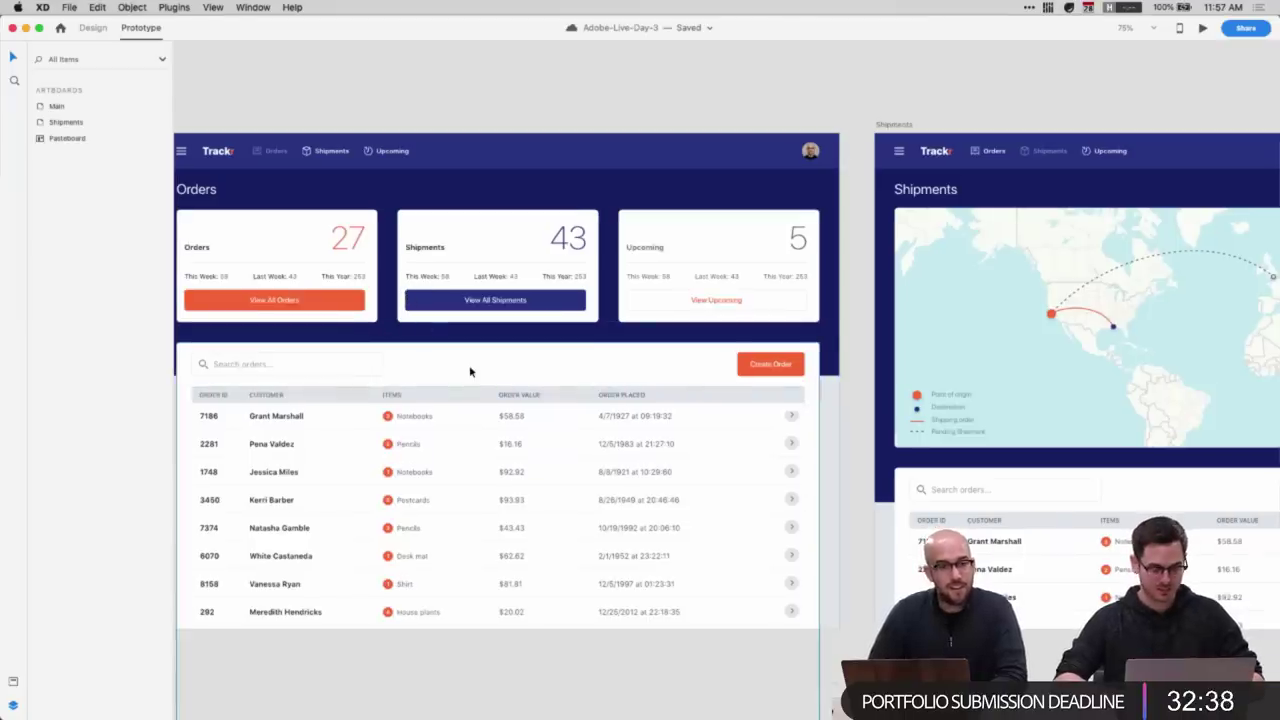
pyautogui.click(213, 7)
pyautogui.moveTo(173, 7)
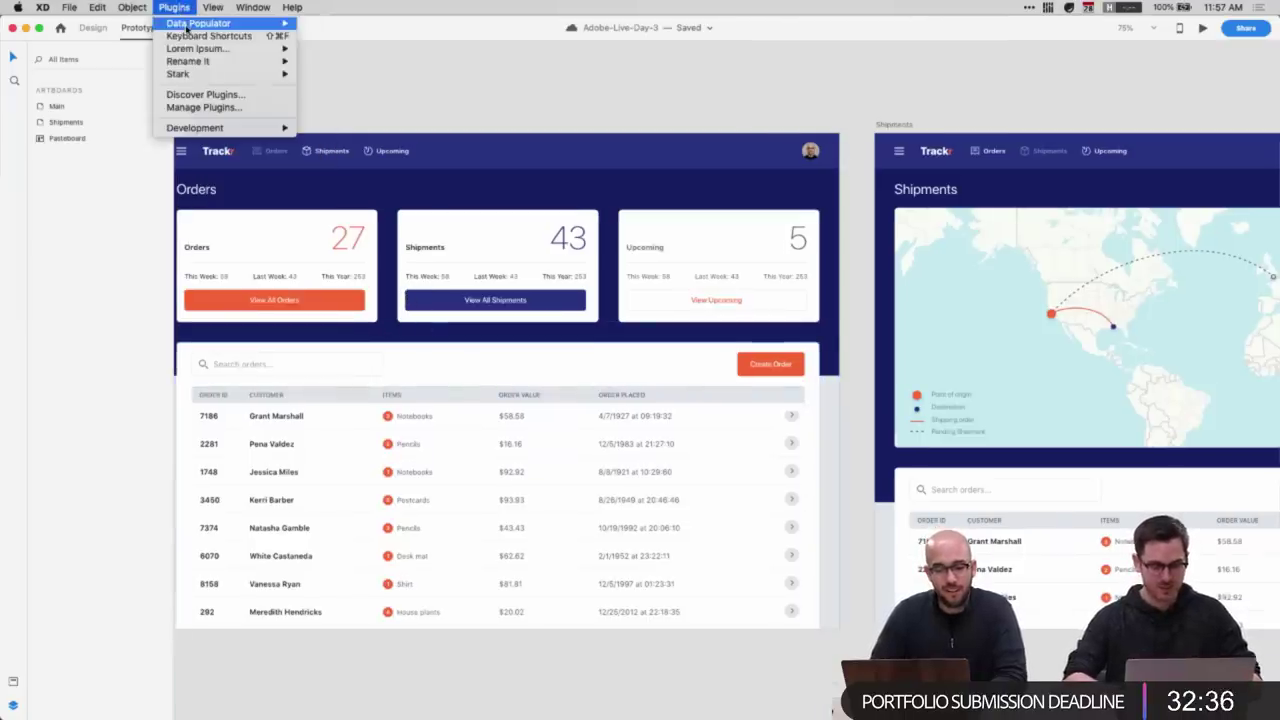
pyautogui.click(475, 128)
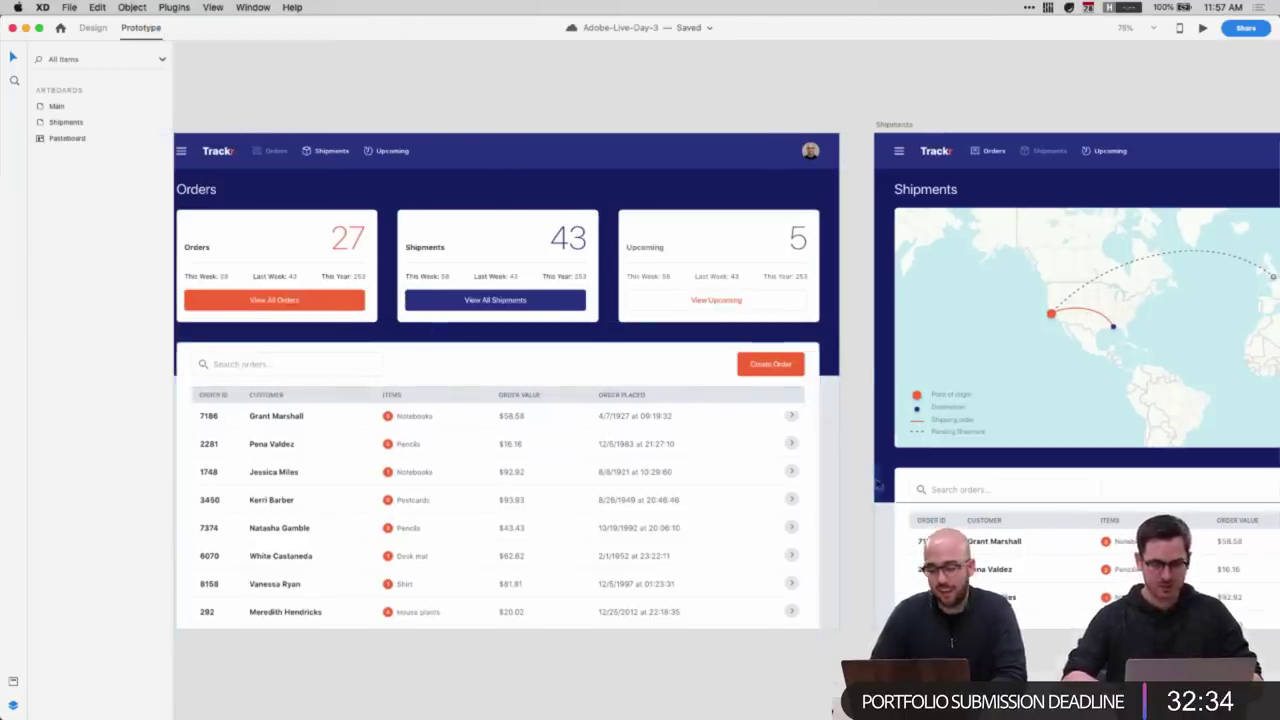
# - Examine the Shipments artboard's layout and its prototype wiring to the Main artboard
pyautogui.click(878, 484)
pyautogui.hscroll(7, 877, 484)
pyautogui.moveTo(876, 484); pyautogui.dragTo(740, 123)
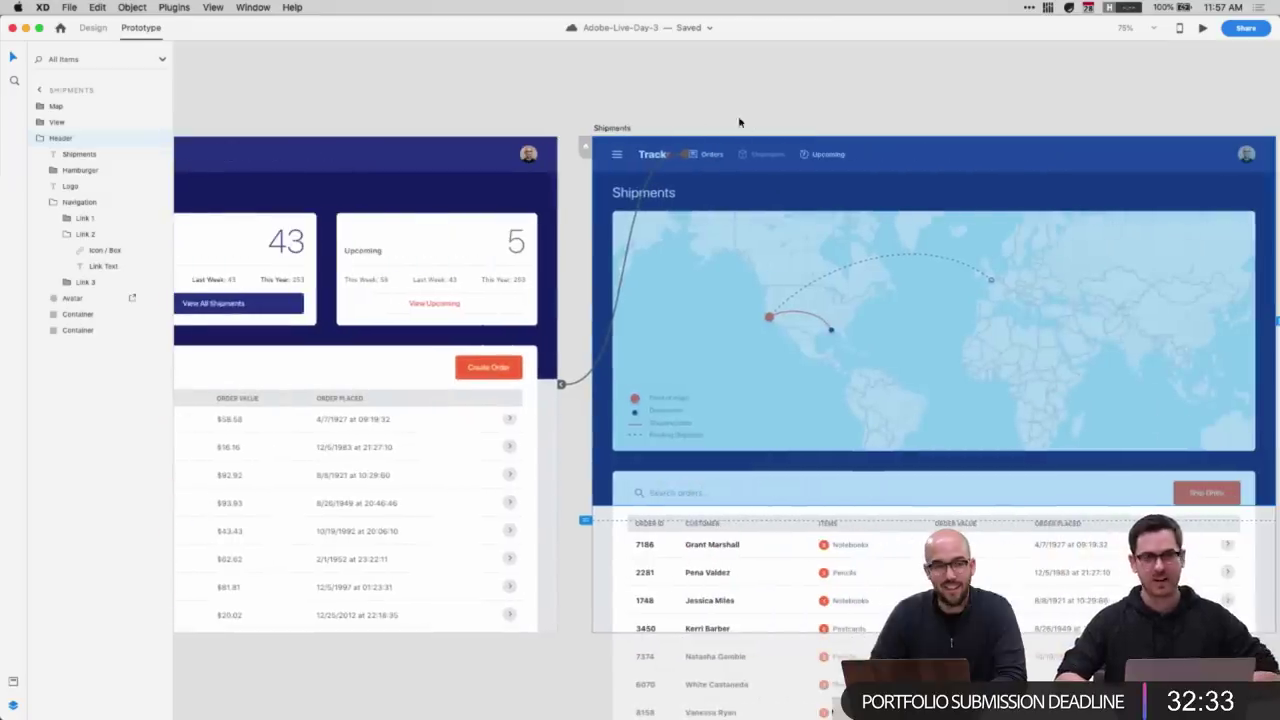
pyautogui.click(660, 82)
pyautogui.hscroll(20, 660, 82)
pyautogui.scroll(1, 658, 84)
pyautogui.hscroll(-10, 240, 137)
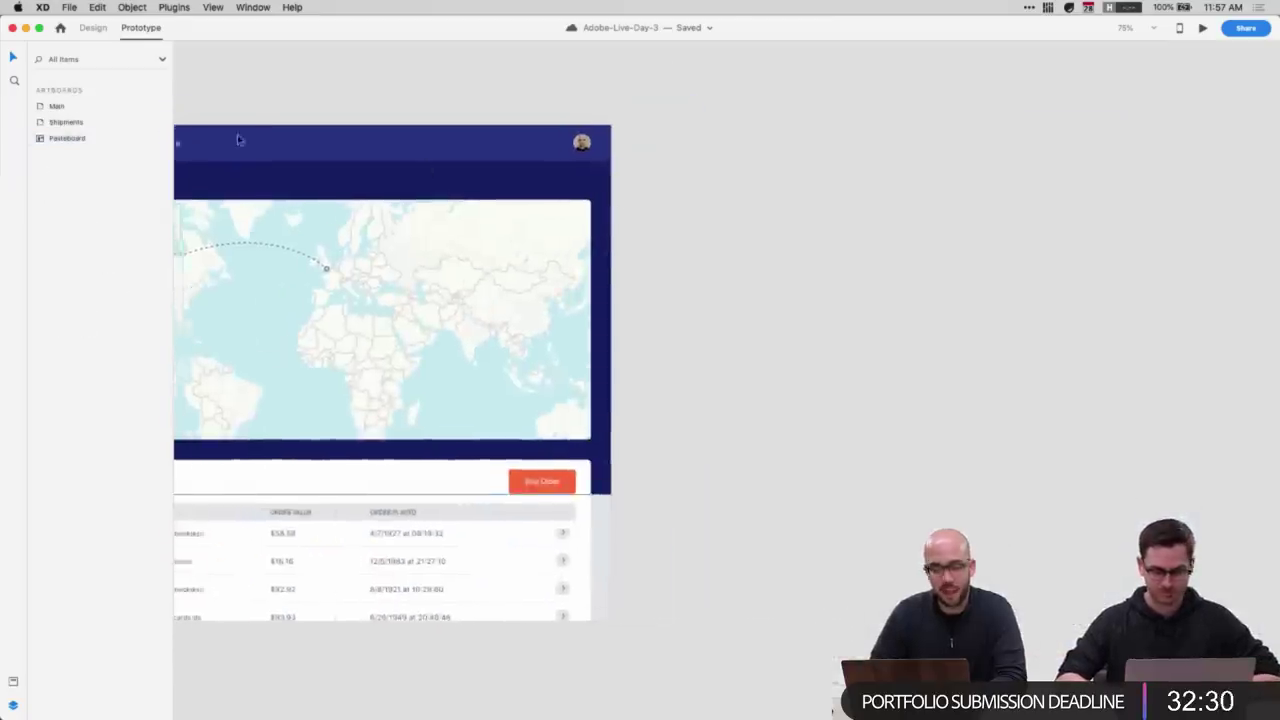
pyautogui.click(60, 138)
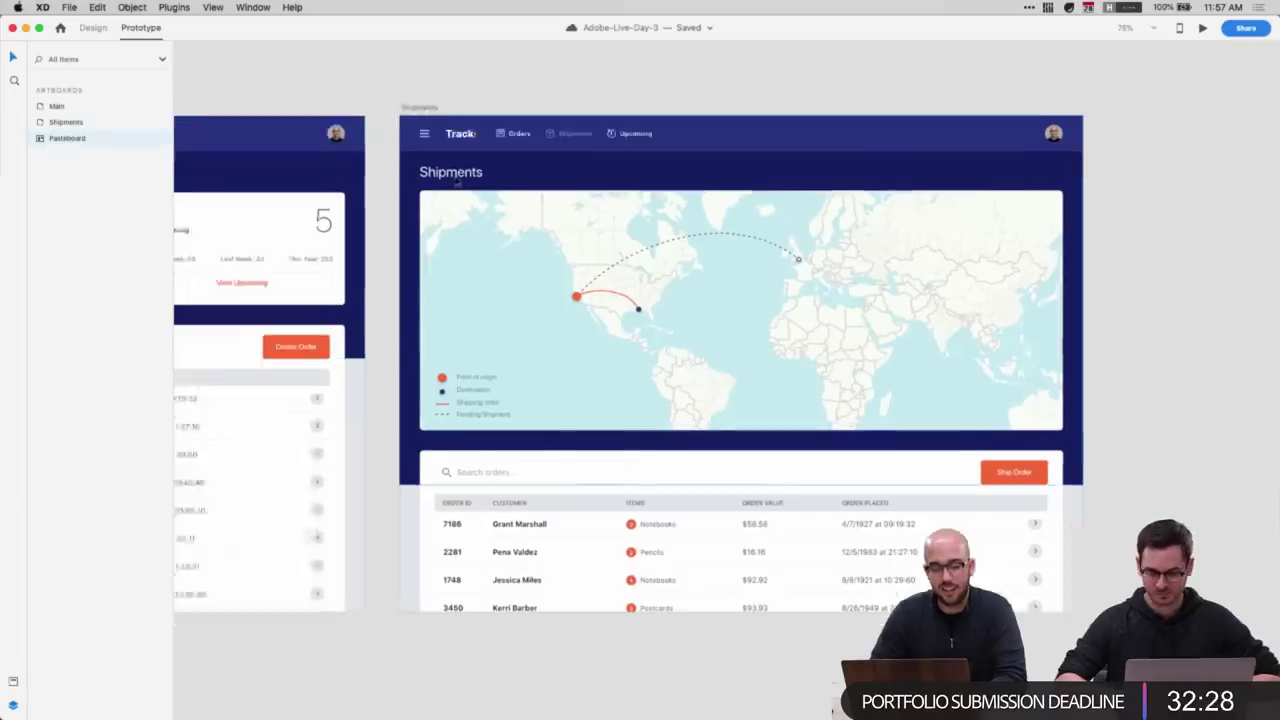
pyautogui.click(77, 126)
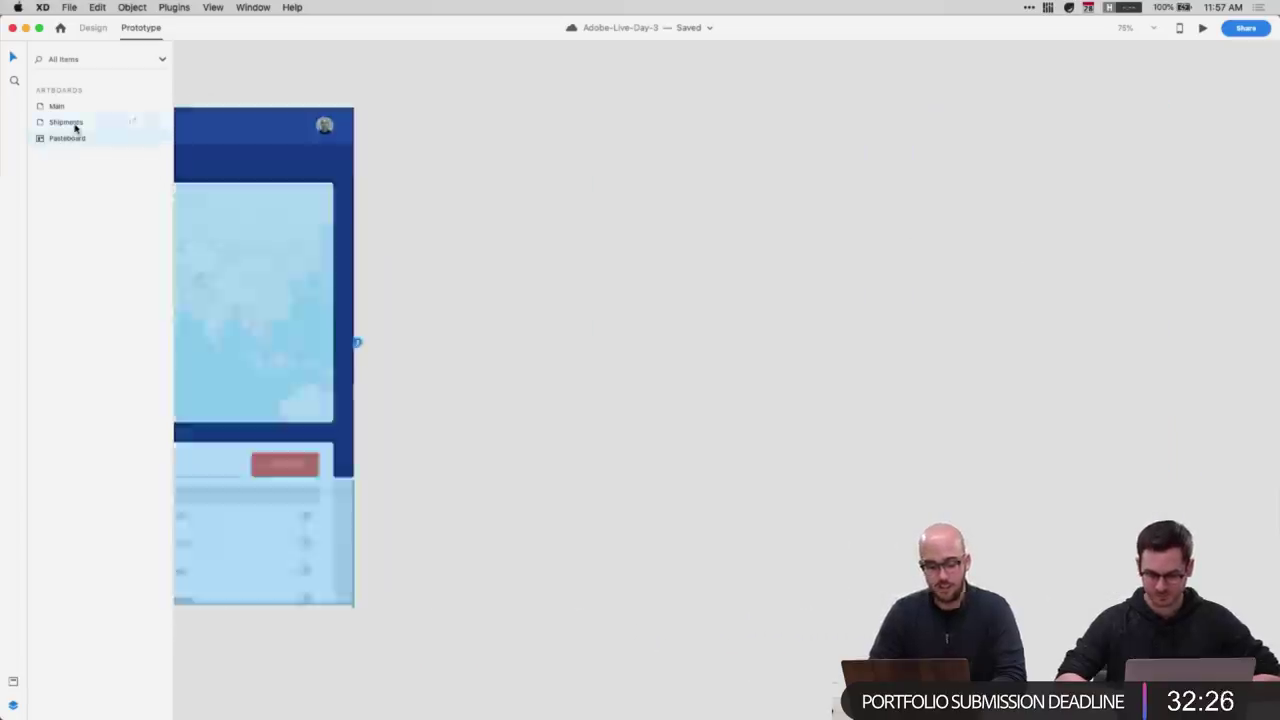
pyautogui.click(409, 117)
pyautogui.hscroll(-10, 397, 257)
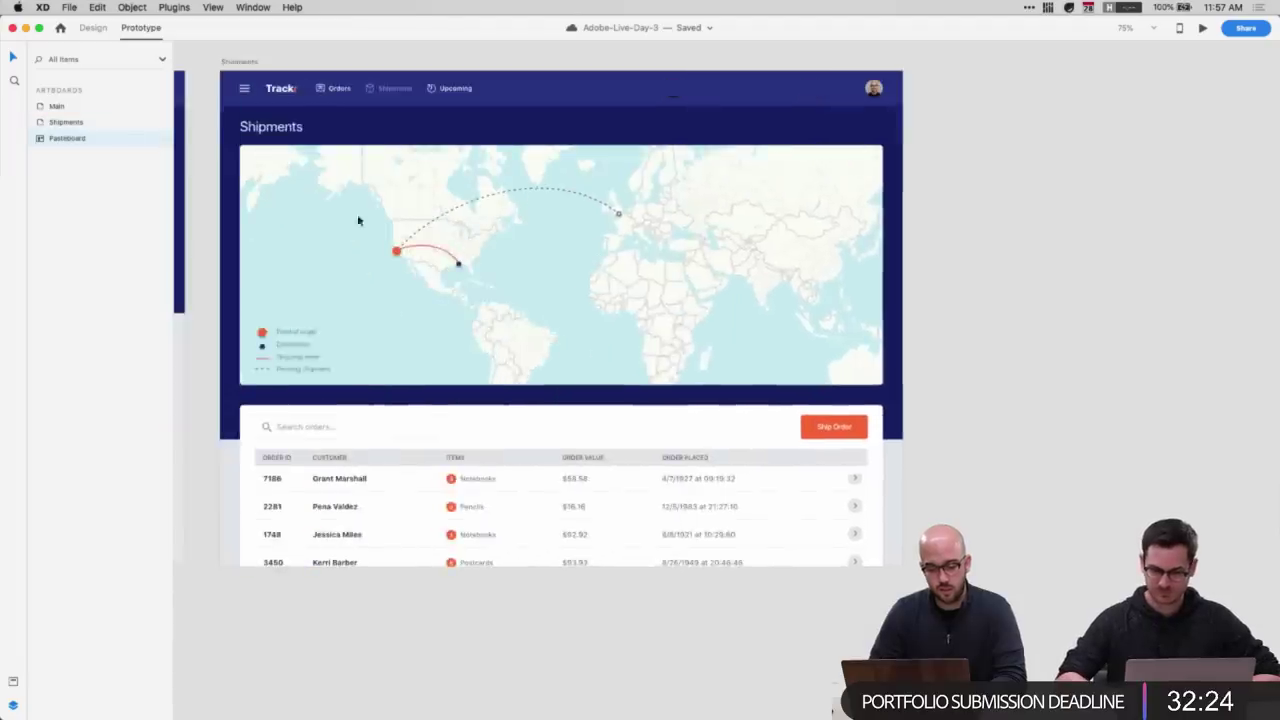
pyautogui.click(238, 64)
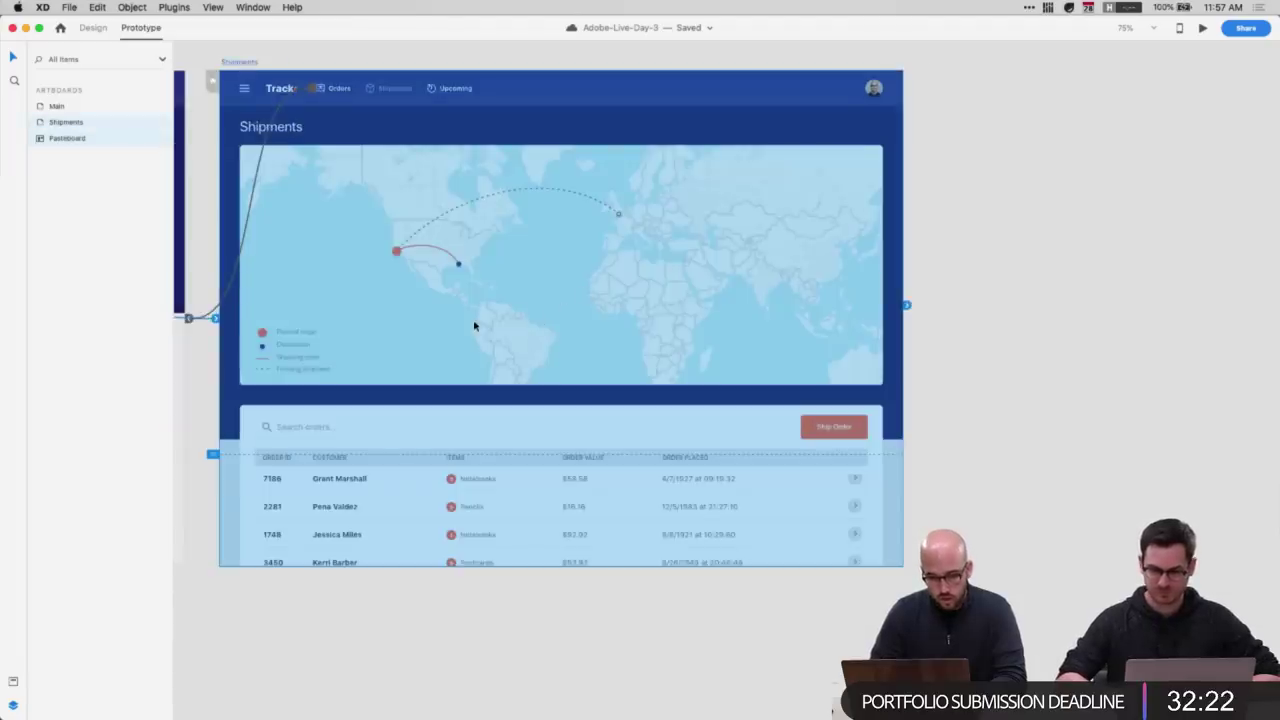
pyautogui.hscroll(-10, 475, 326)
# - Switch the document back to Design mode and leave both artboards deselected
pyautogui.click(92, 27)
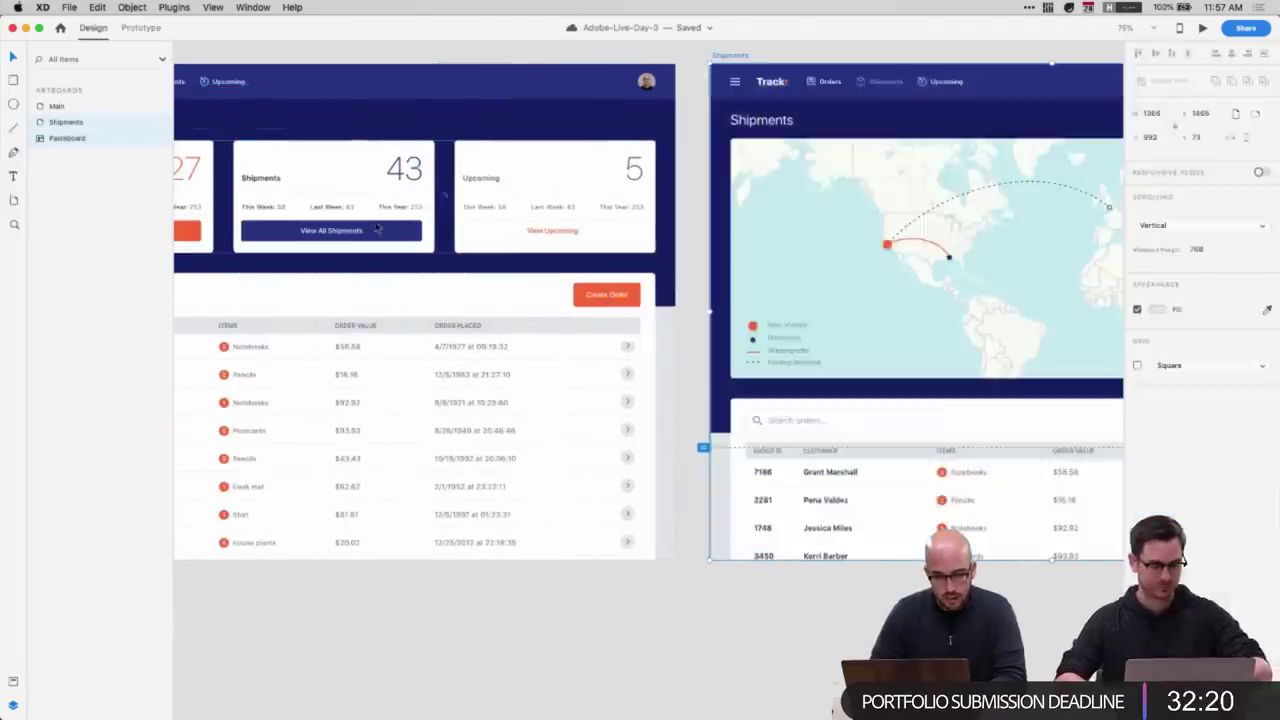
pyautogui.hscroll(-3, 312, 100)
pyautogui.click(312, 100)
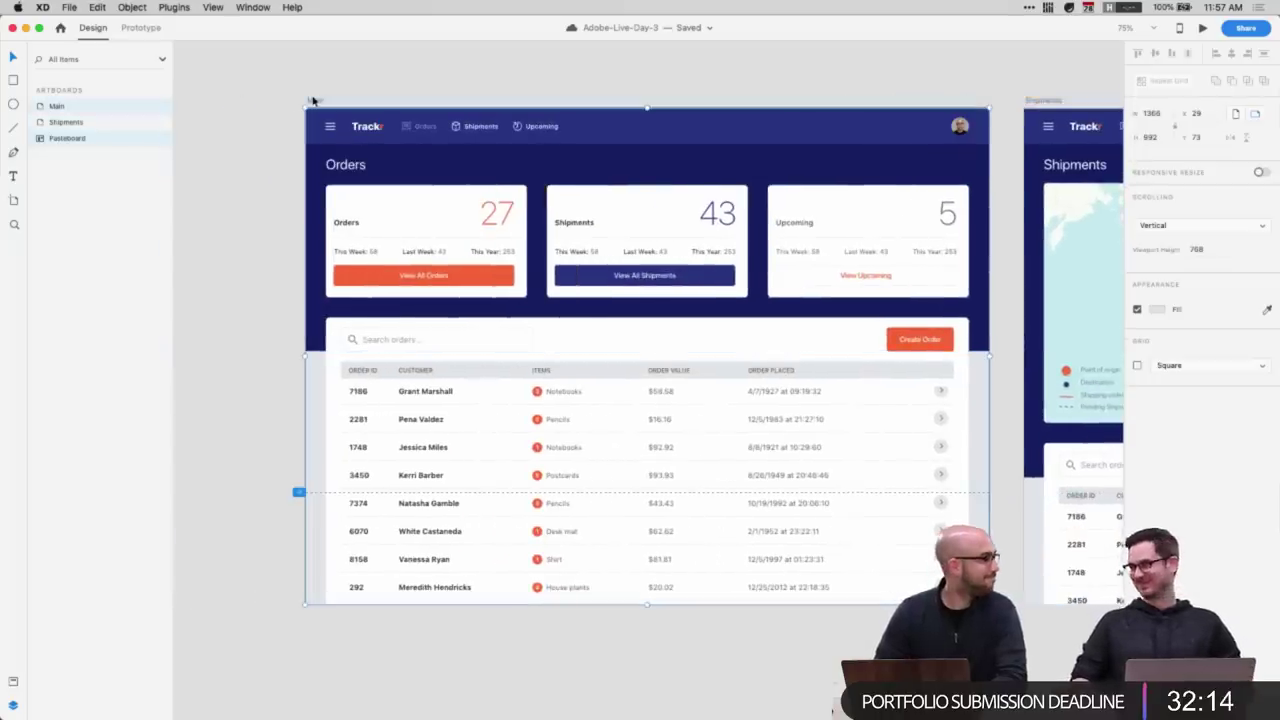
pyautogui.click(377, 80)
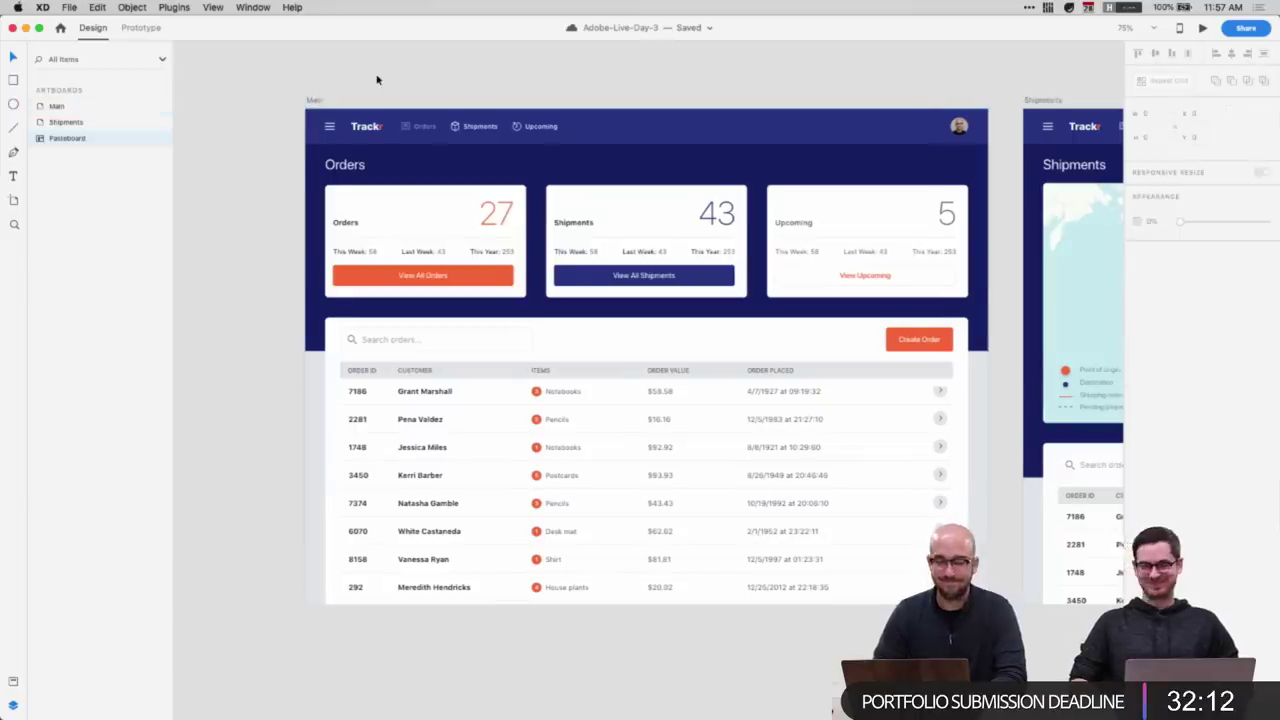
pyautogui.hscroll(1, 377, 80)
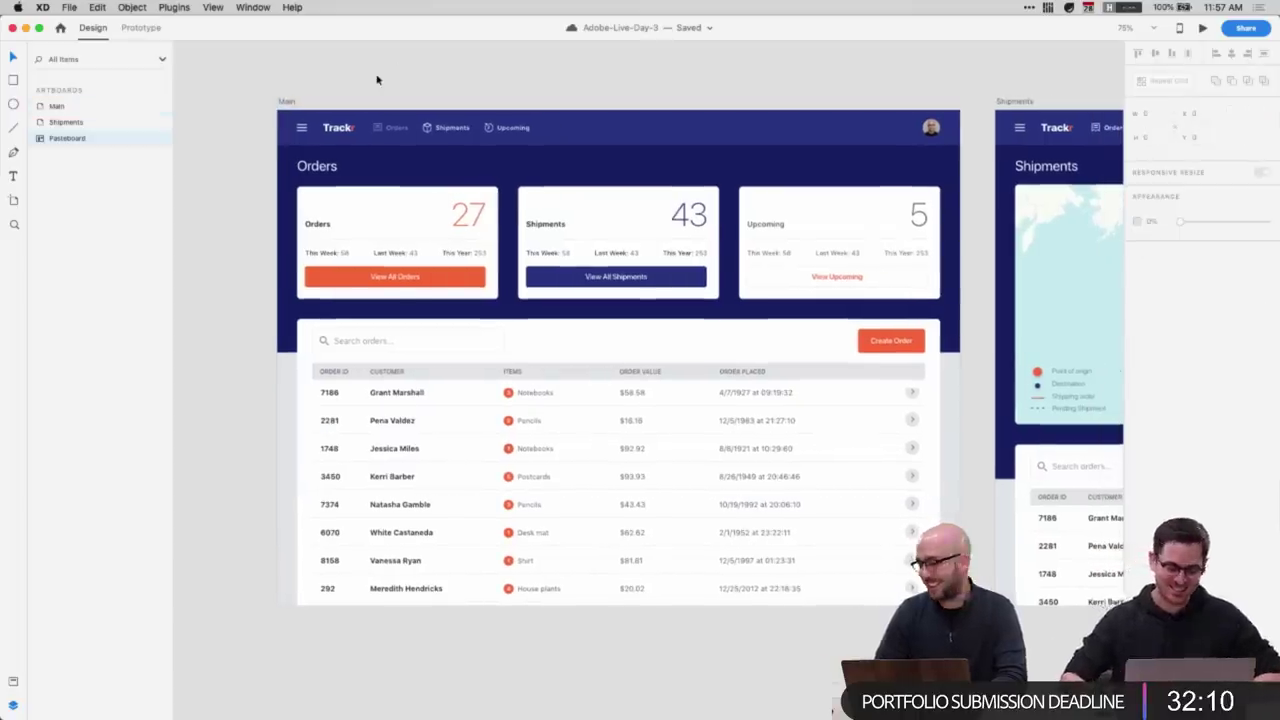
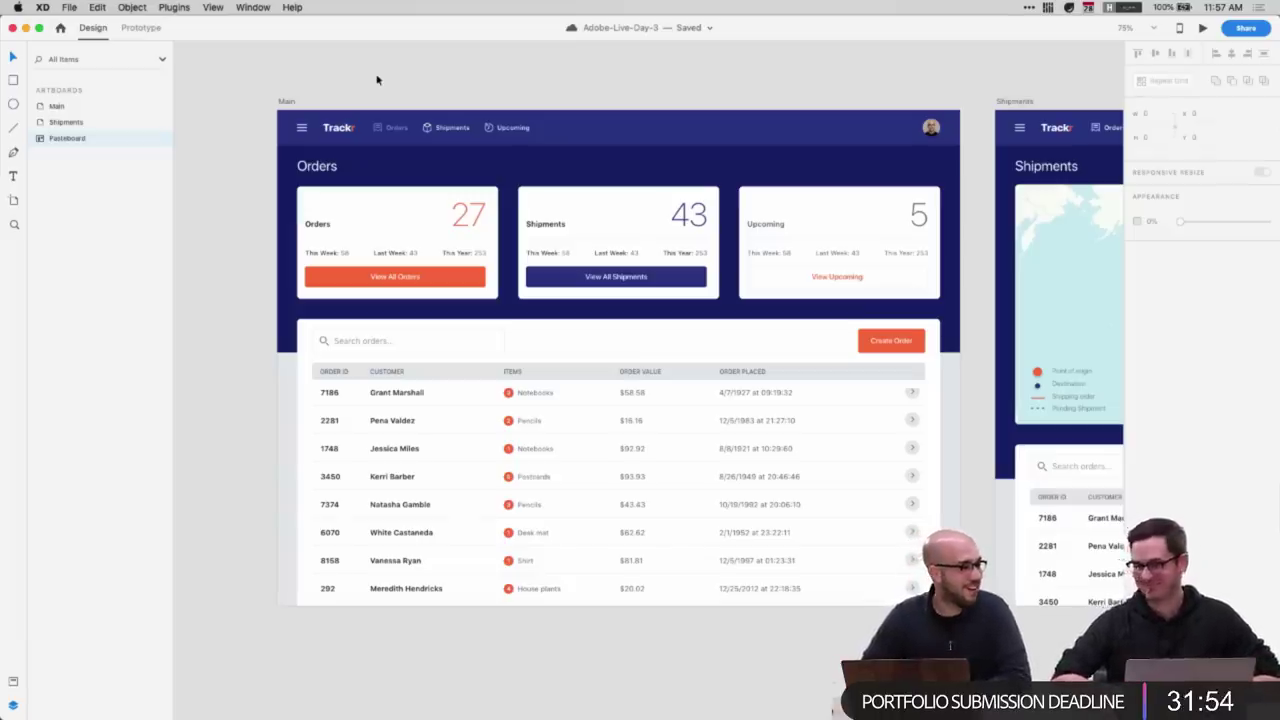
pyautogui.click(289, 101)
pyautogui.click(951, 86)
pyautogui.hscroll(5, 951, 87)
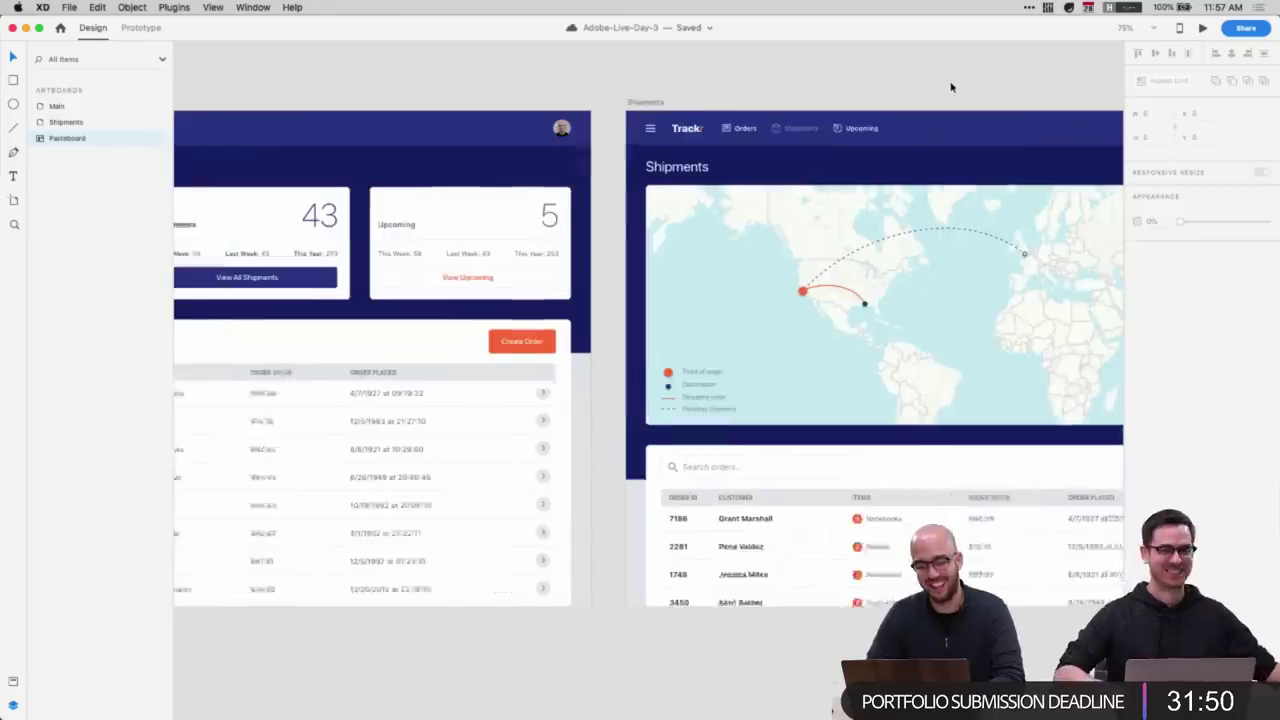
pyautogui.hscroll(5, 700, 63)
pyautogui.press('a')
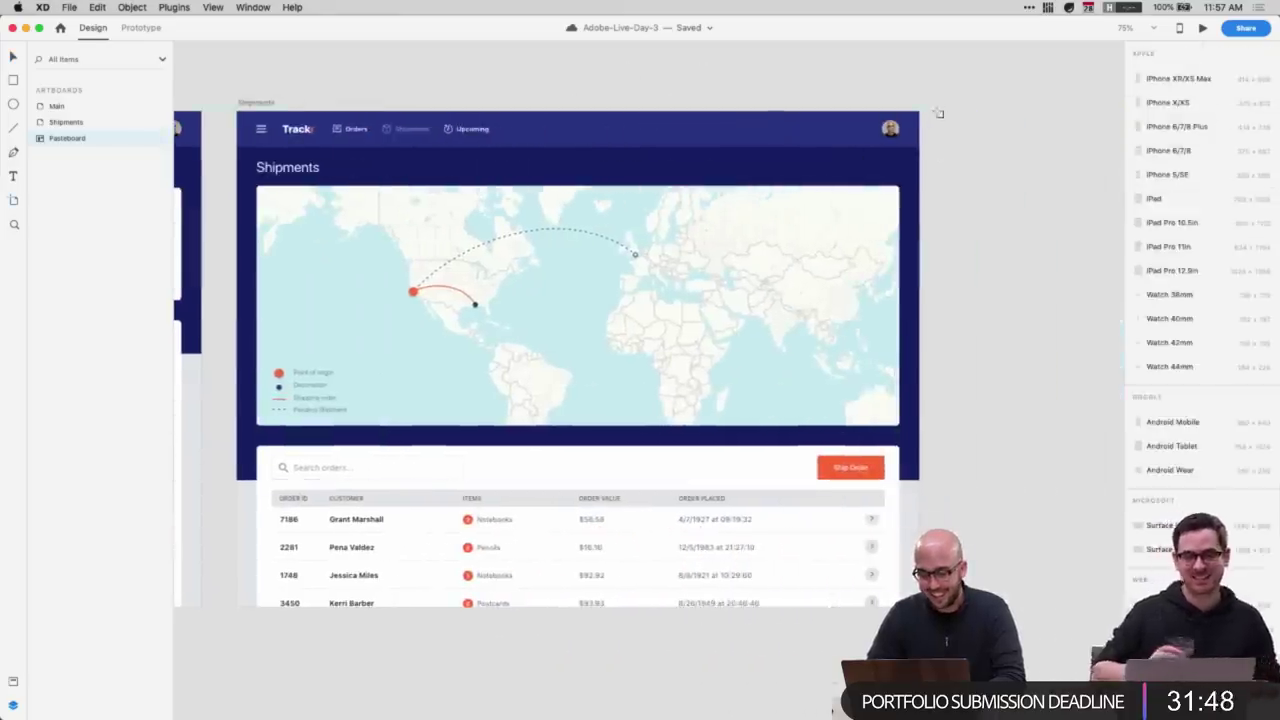
pyautogui.moveTo(958, 112); pyautogui.dragTo(1033, 219)
pyautogui.press('super+z')
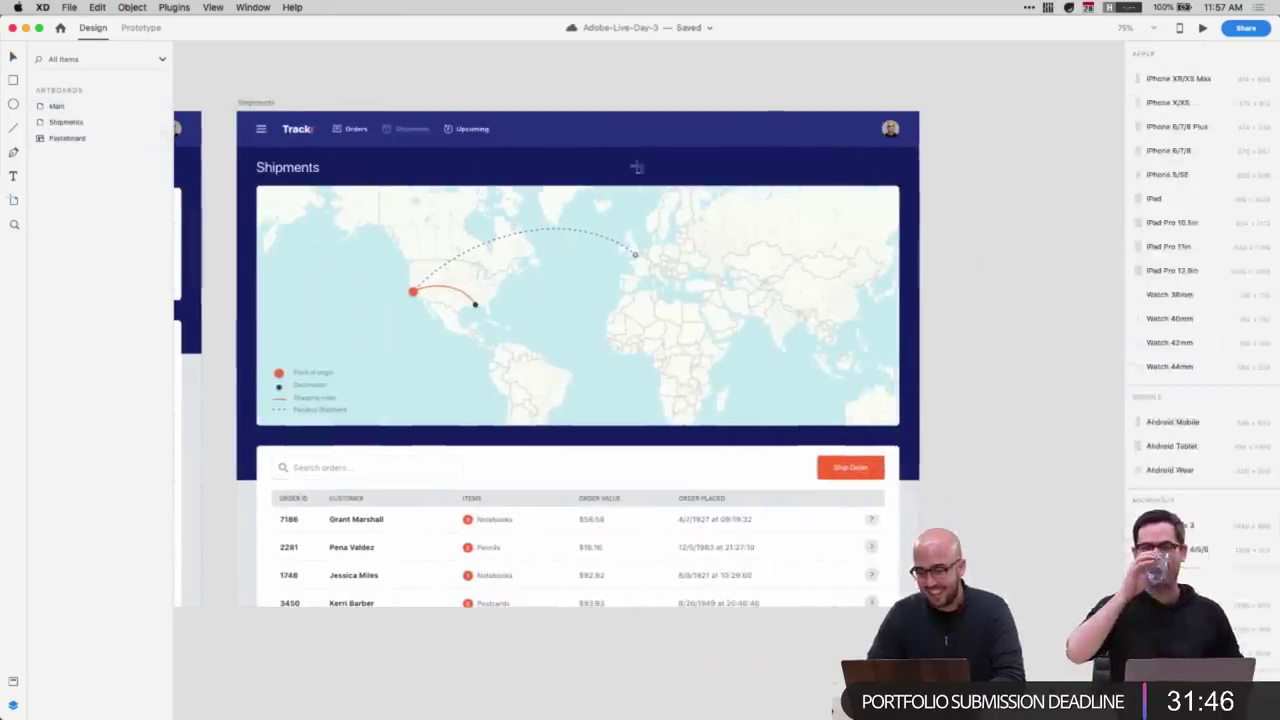
pyautogui.press('v')
pyautogui.hscroll(-10, 223, 157)
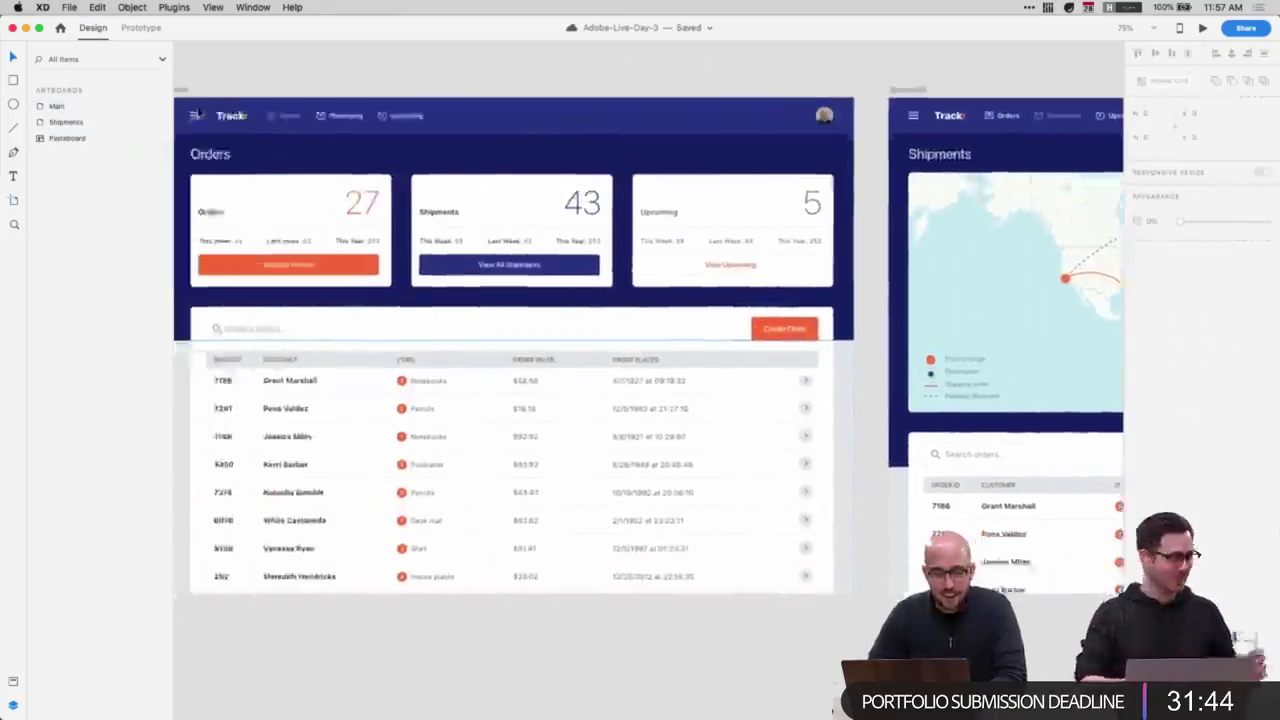
# - Check the Main artboard's viewport height and deselect the artboard
pyautogui.click(291, 91)
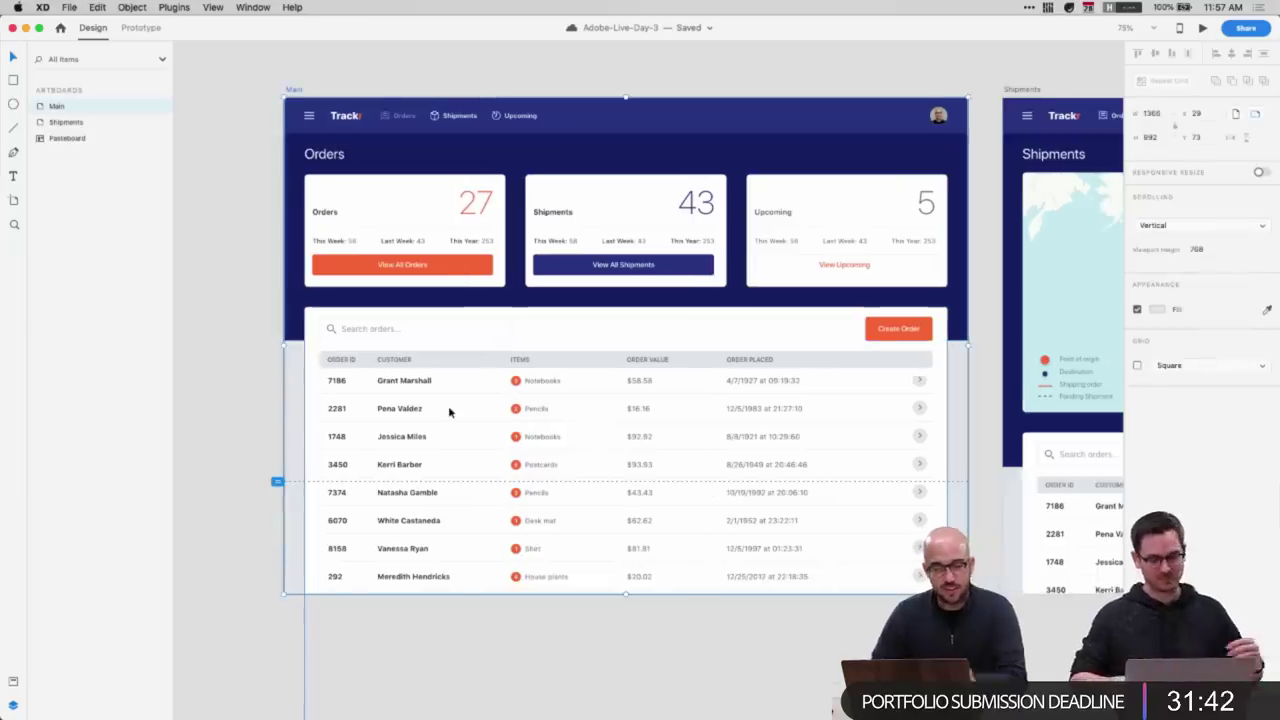
pyautogui.click(1196, 249)
pyautogui.press('super+a')
pyautogui.click(773, 80)
# - Draw a new artboard beside the Shipments artboard and size it to about 526 wide by 768 high
pyautogui.hscroll(10, 772, 80)
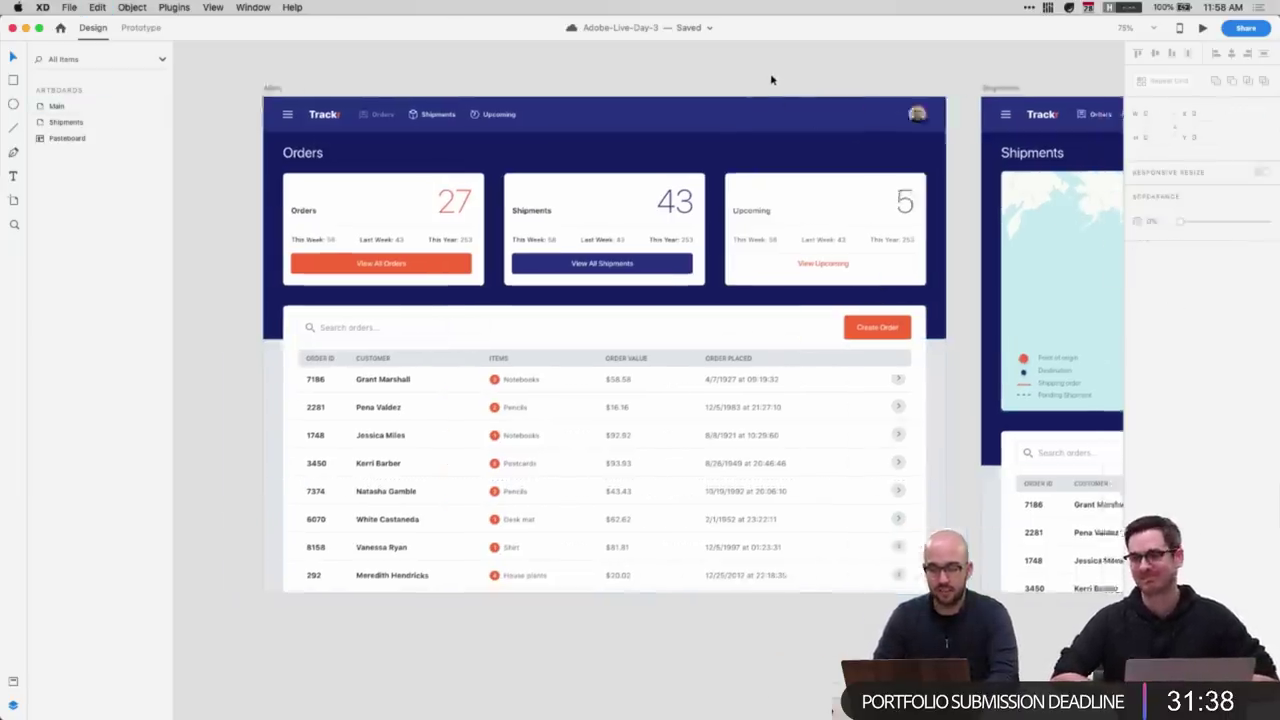
pyautogui.hscroll(5, 771, 80)
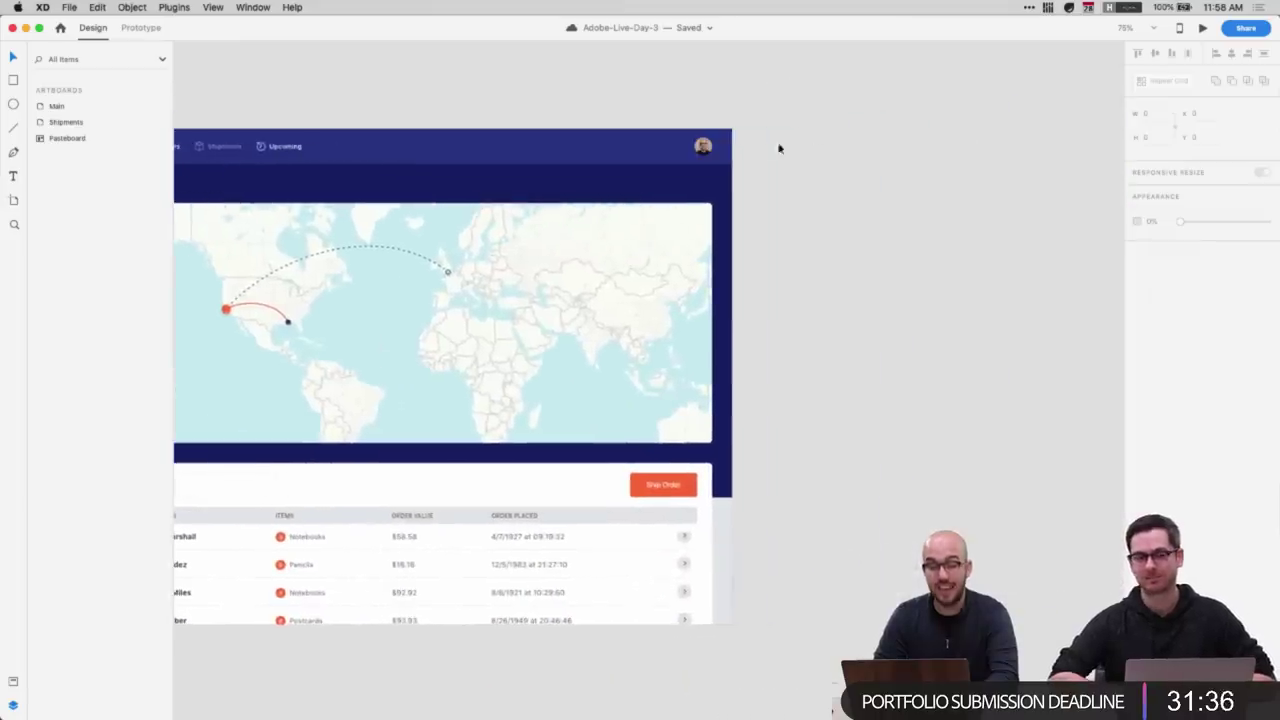
pyautogui.press('a')
pyautogui.moveTo(773, 130); pyautogui.dragTo(1013, 530)
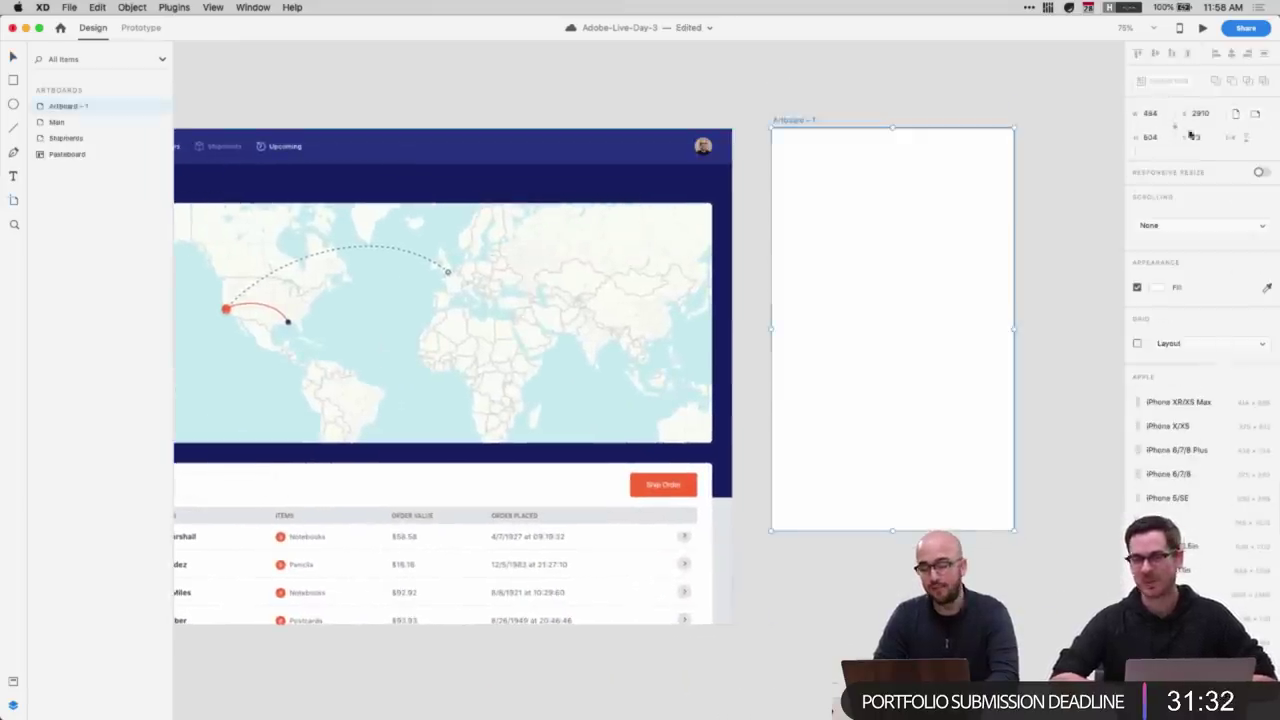
pyautogui.moveTo(1164, 137); pyautogui.dragTo(1128, 139)
pyautogui.write('7')
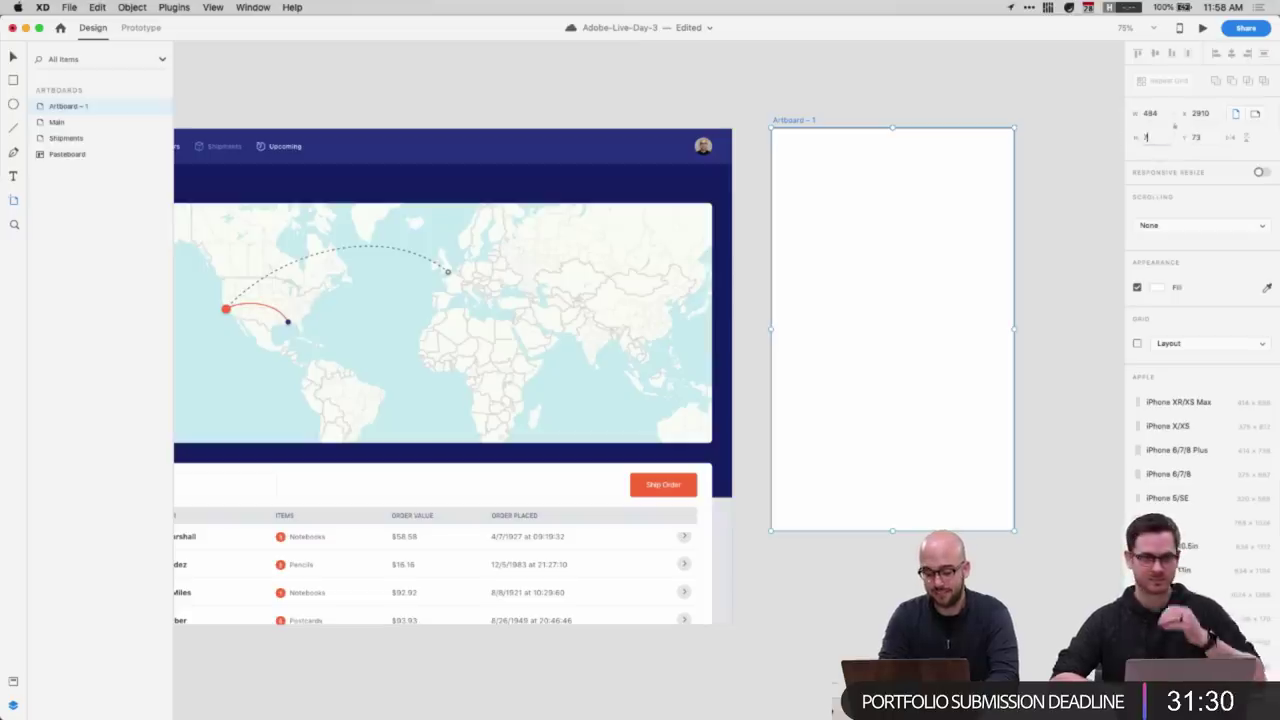
pyautogui.write('68')
pyautogui.press('Return')
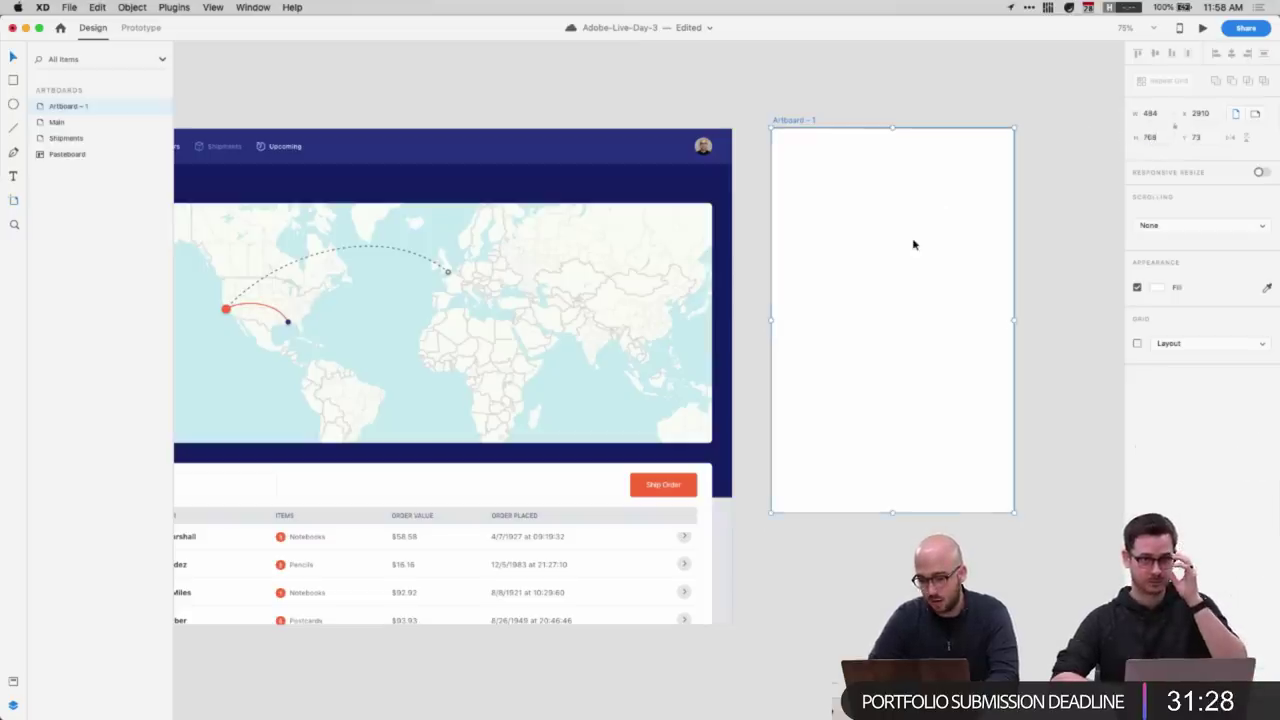
pyautogui.hscroll(3, 922, 250)
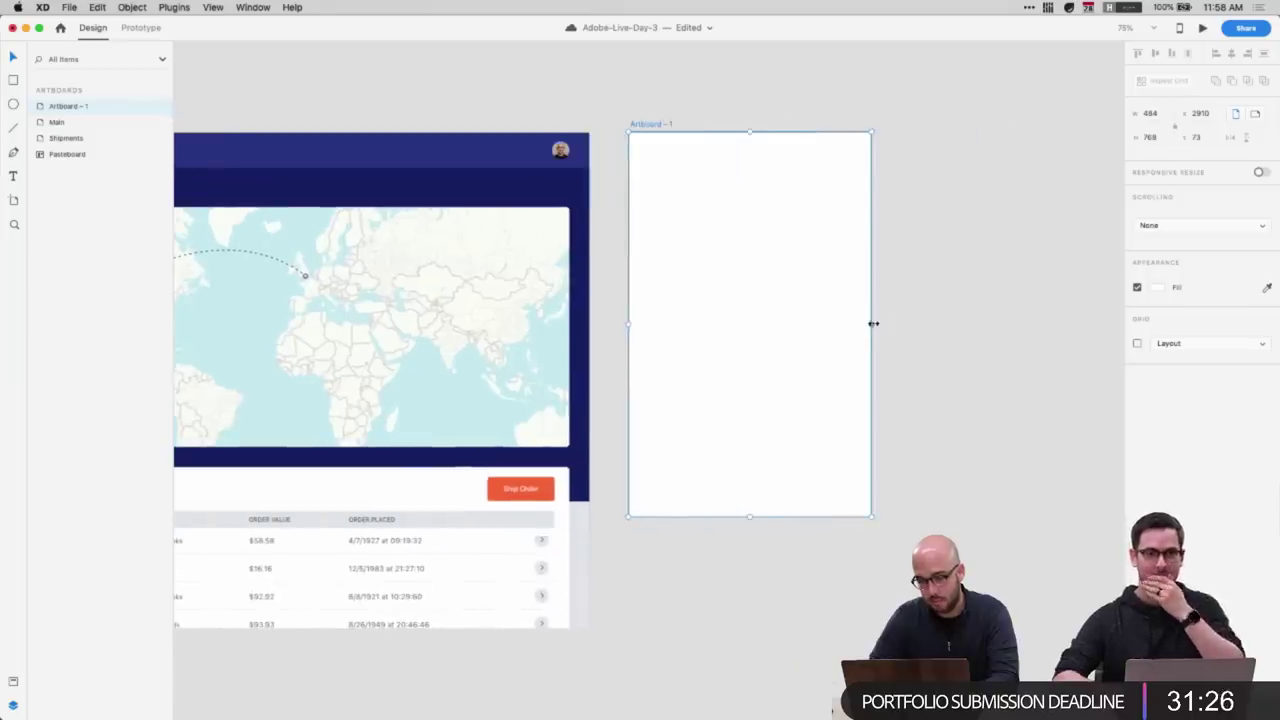
pyautogui.moveTo(872, 325); pyautogui.dragTo(891, 323)
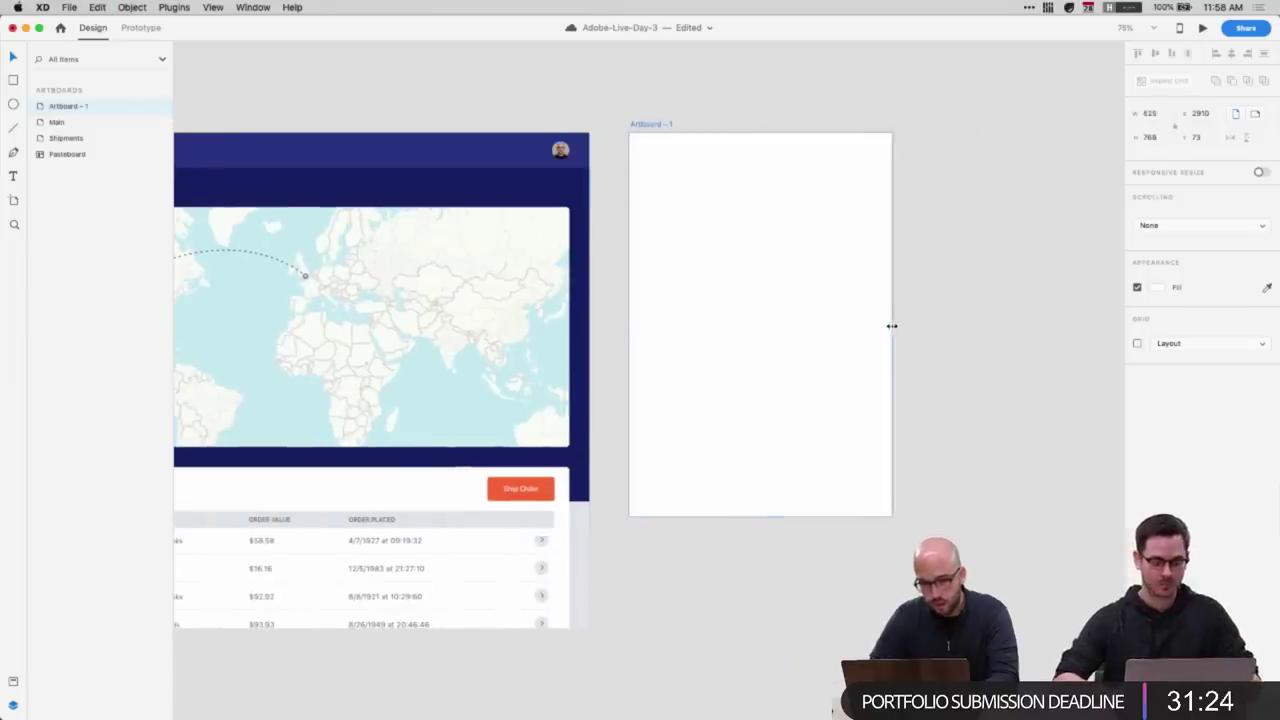
# - Place the new artboard directly after Shipments in the layer order, rename it Panel, and save the document
pyautogui.moveTo(63, 113); pyautogui.dragTo(56, 148)
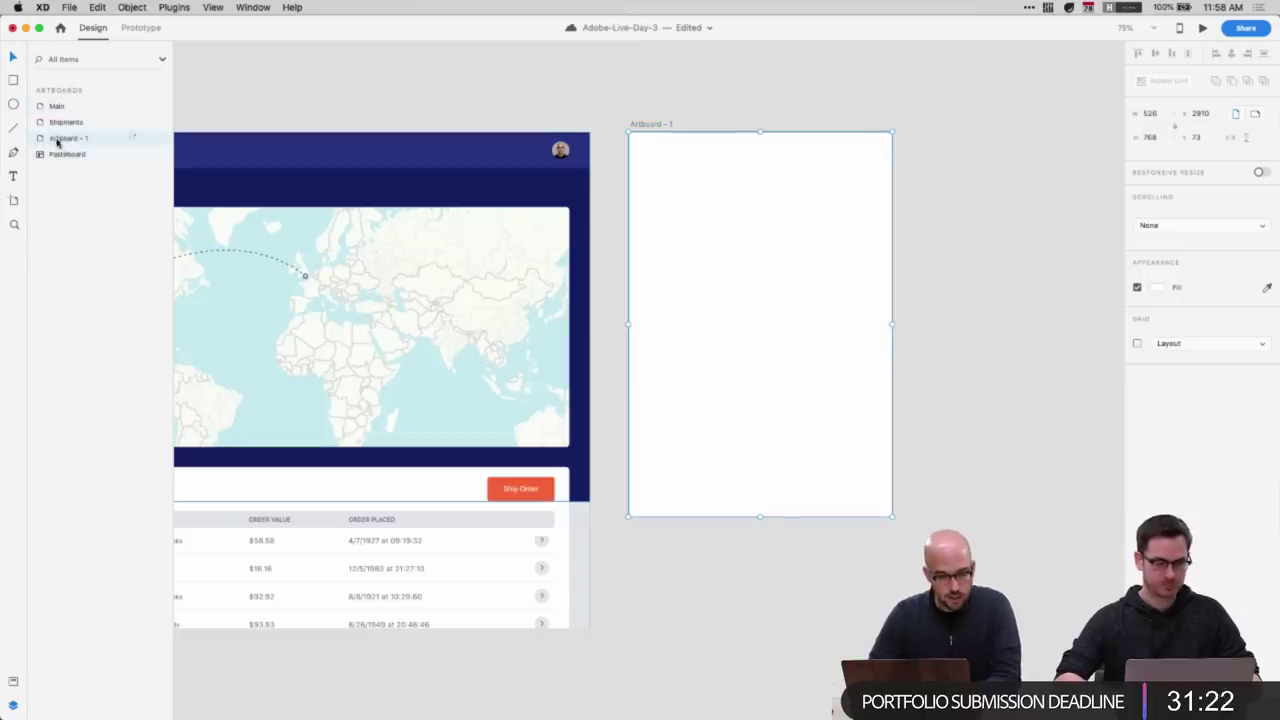
pyautogui.doubleClick(57, 138)
pyautogui.write('Panel')
pyautogui.press('Return')
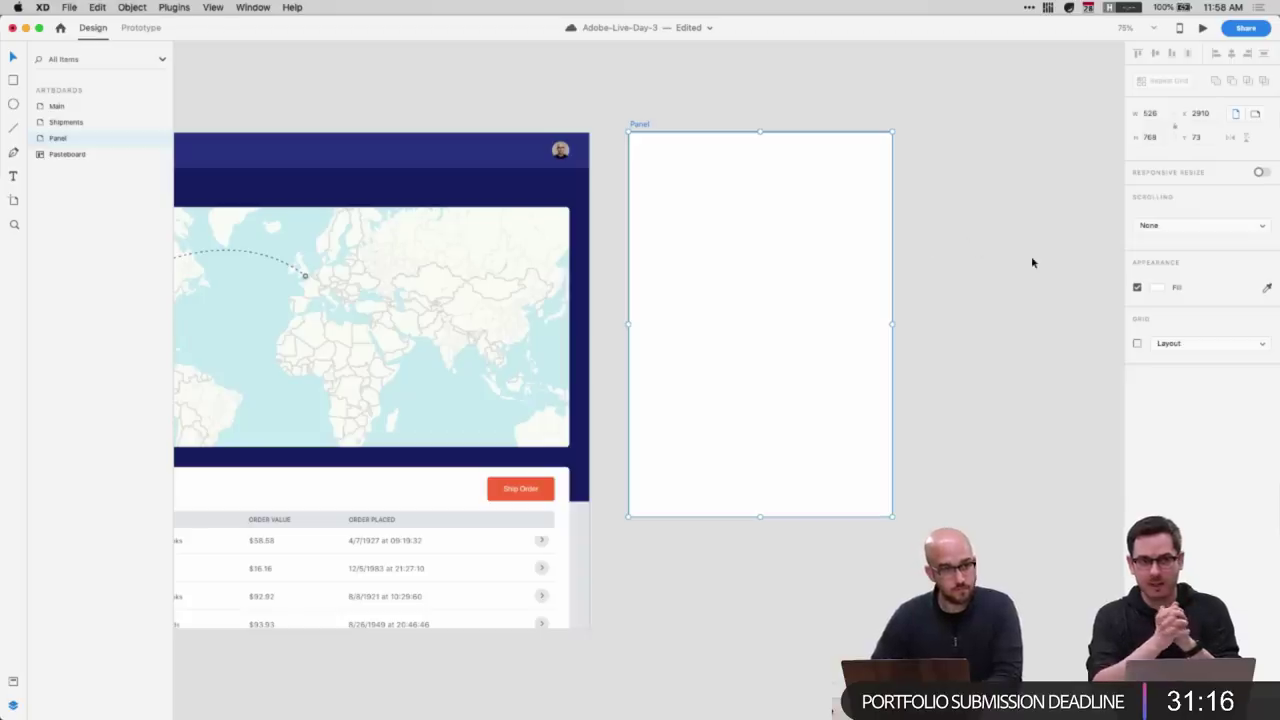
pyautogui.press('super+s')
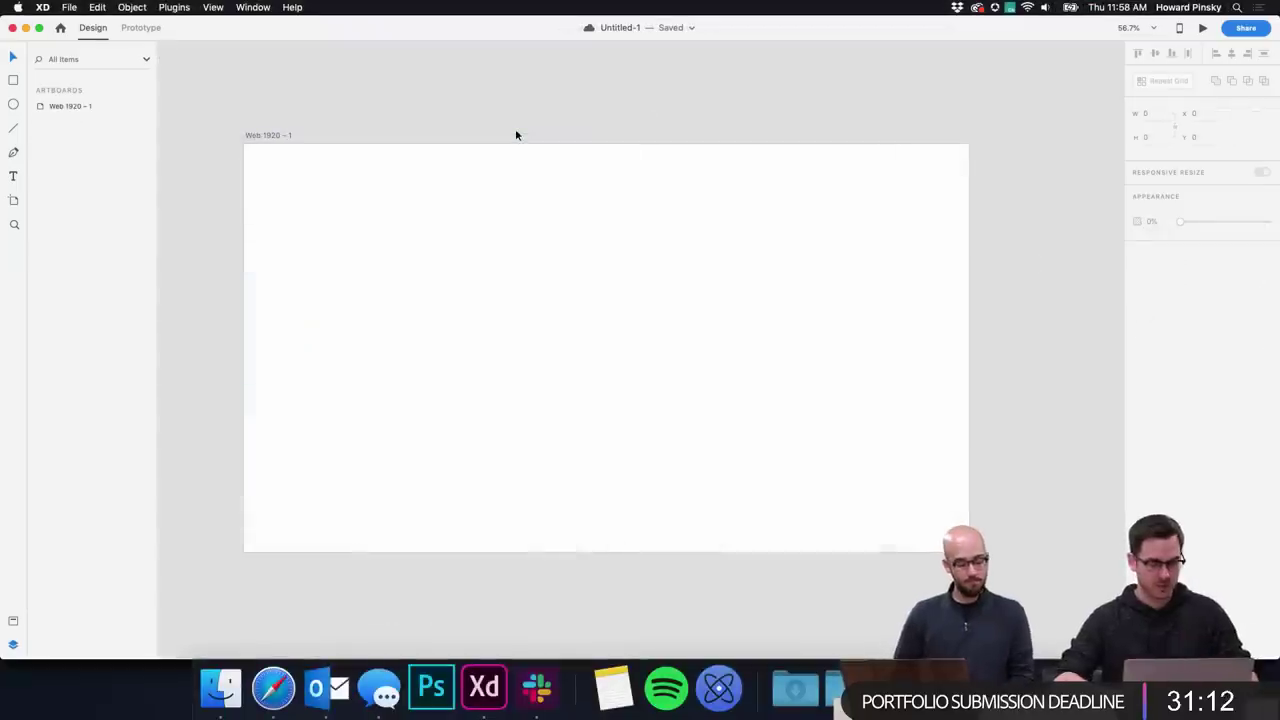
# - In the Untitled-1 document, narrow the Web 1920 – 1 artboard to about 859 px wide
pyautogui.hscroll(-2, 415, 244)
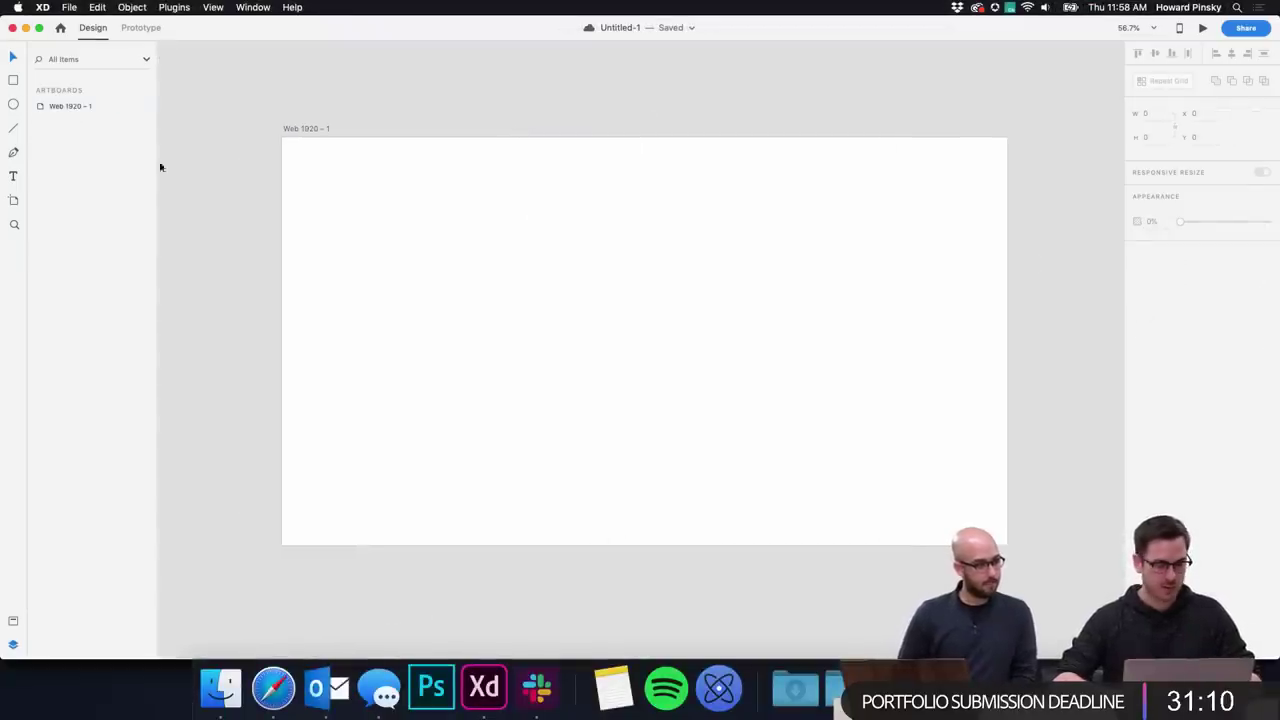
pyautogui.click(311, 130)
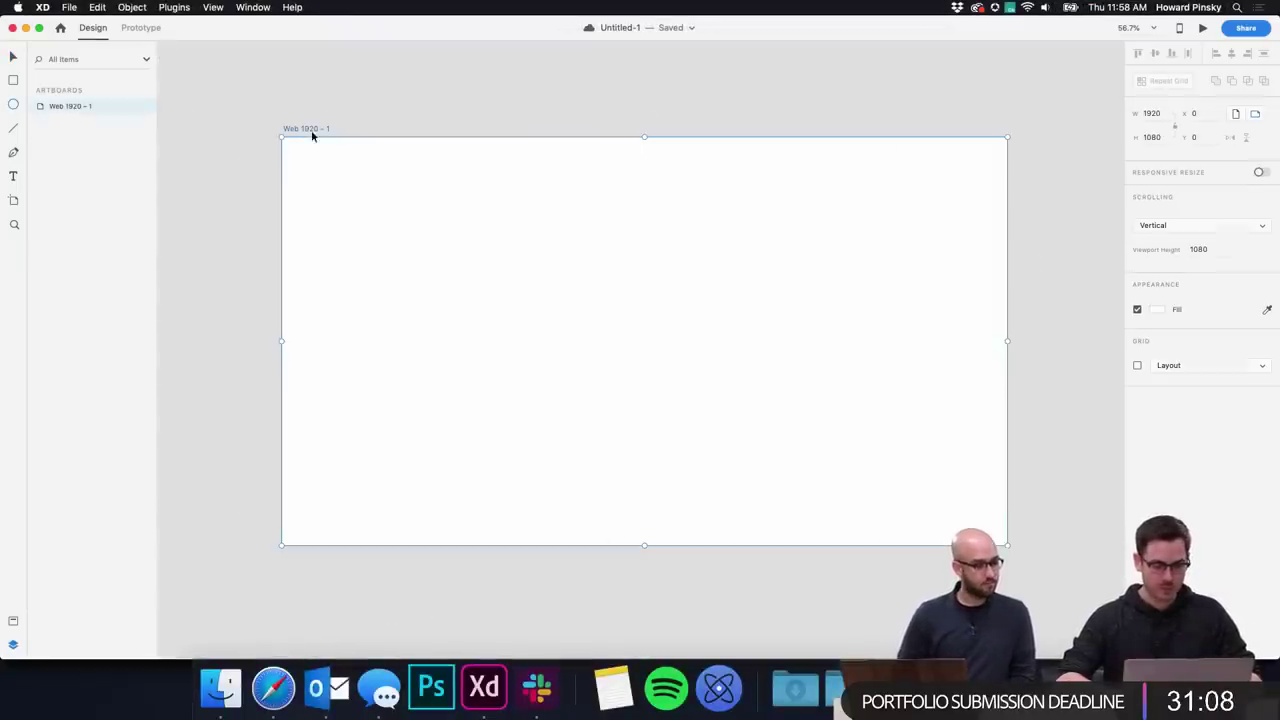
pyautogui.moveTo(1008, 341); pyautogui.dragTo(607, 341)
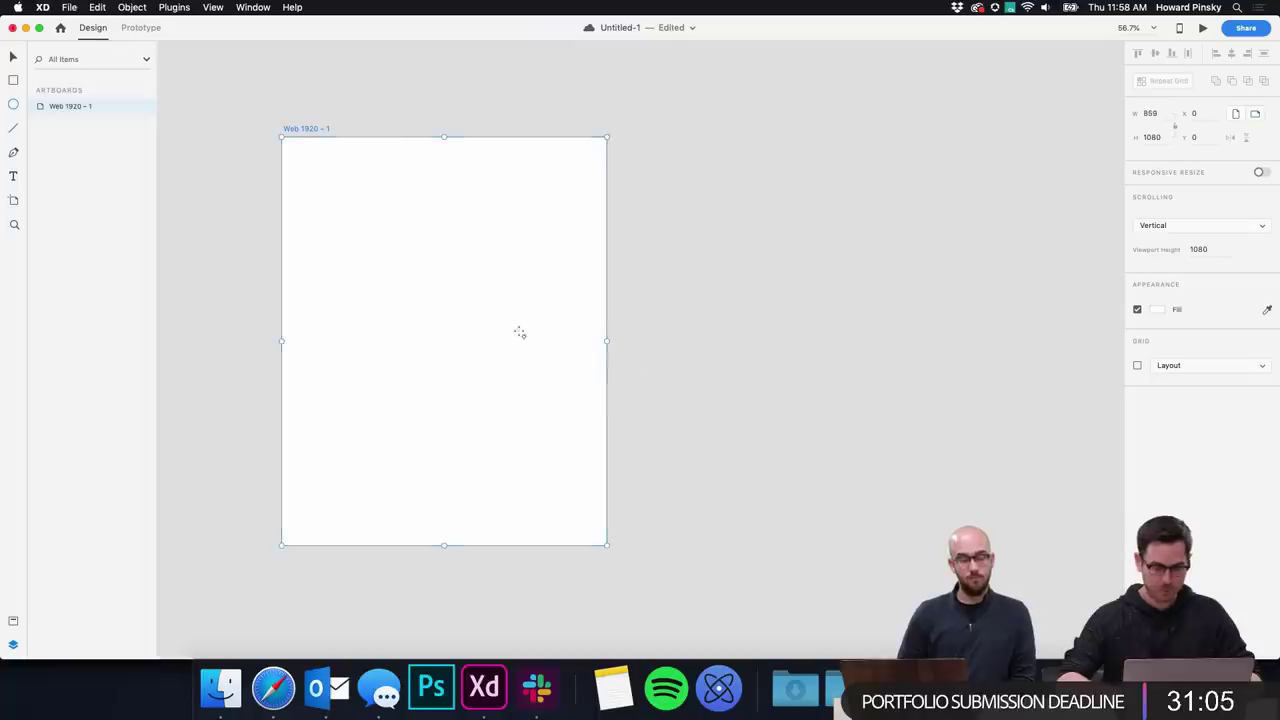
# - Draw a circle about 522 px in diameter near the middle of the Web 1920 – 1 artboard
pyautogui.click(13, 104)
pyautogui.moveTo(405, 259); pyautogui.dragTo(603, 451)
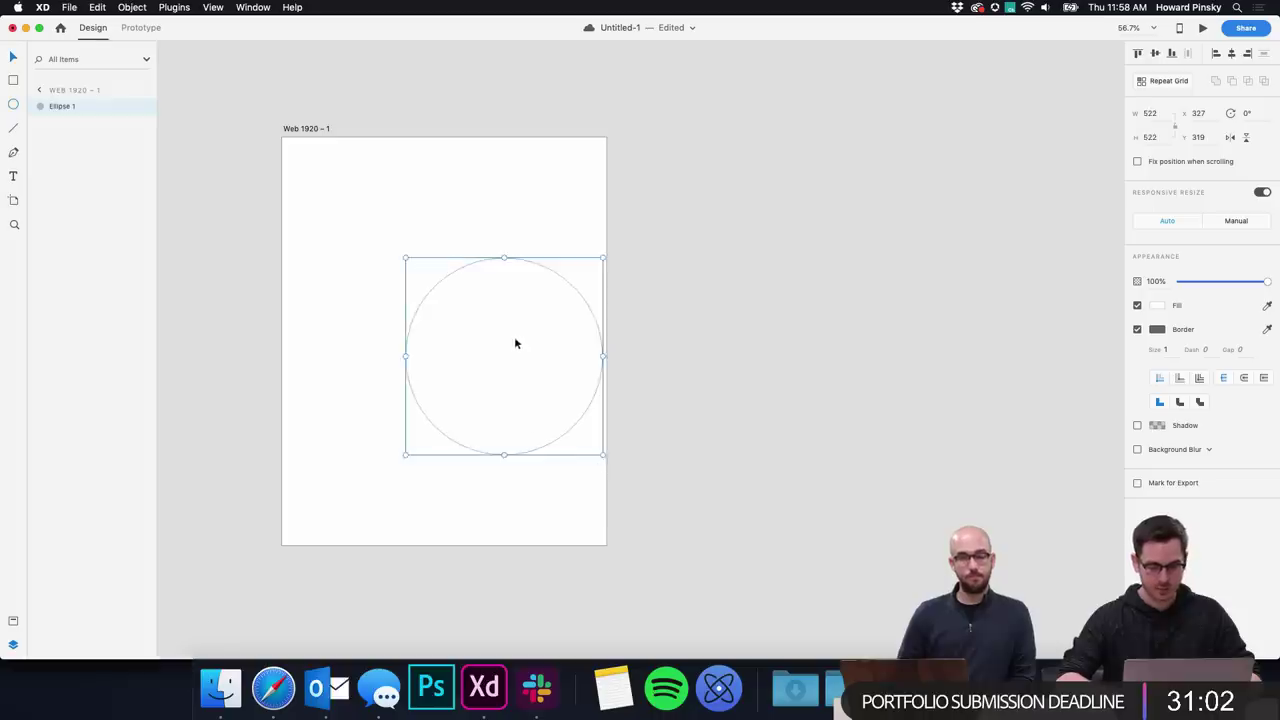
pyautogui.moveTo(514, 336); pyautogui.dragTo(451, 331)
# - Give the circle a red fill with no border and center it on the artboard
pyautogui.click(1157, 305)
pyautogui.moveTo(1067, 260); pyautogui.dragTo(1105, 247)
pyautogui.press('Escape')
pyautogui.click(1137, 329)
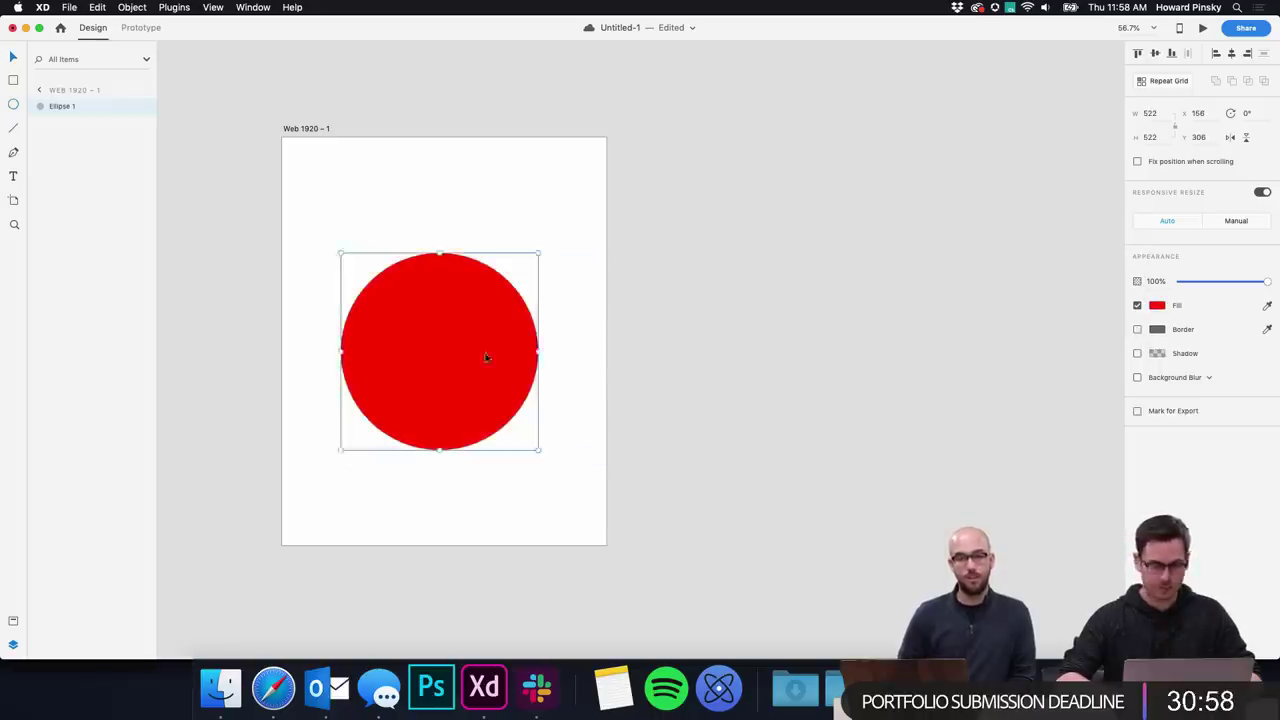
pyautogui.moveTo(486, 357); pyautogui.dragTo(503, 343)
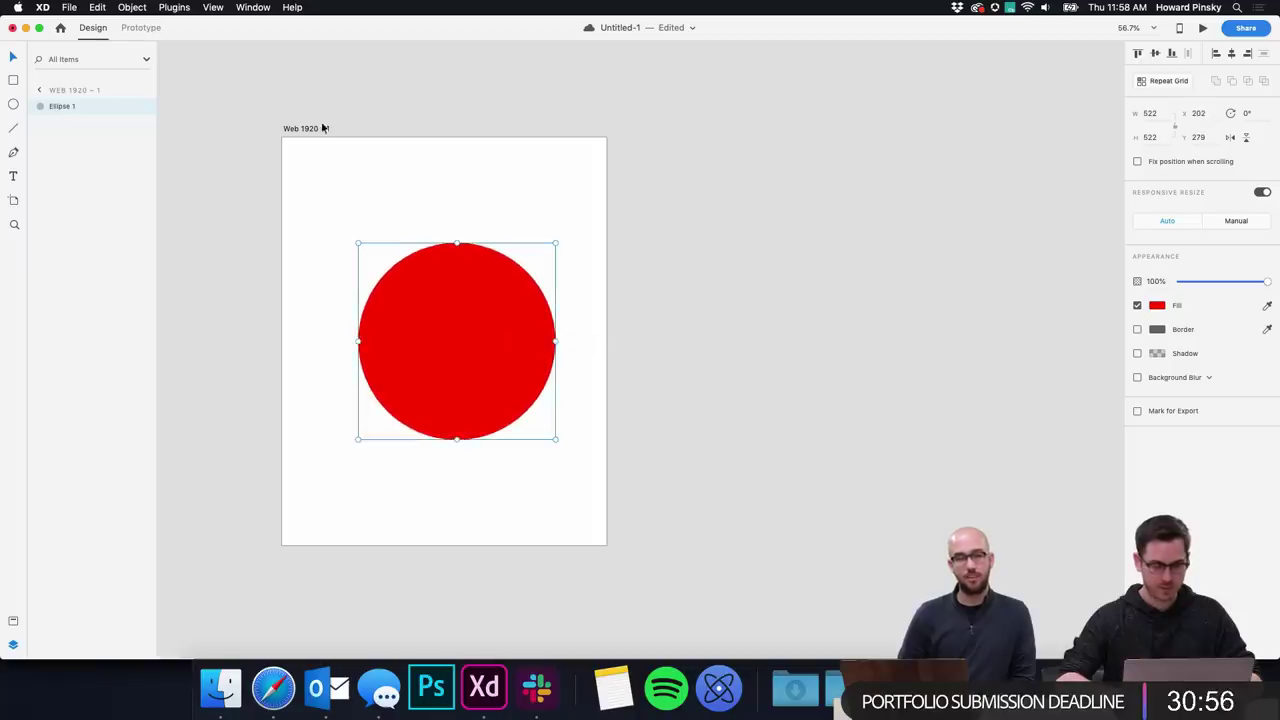
# - Duplicate the Web 1920 – 1 artboard beside the original and delete the circle from the copy
pyautogui.moveTo(326, 128); pyautogui.dragTo(667, 132)
pyautogui.click(800, 386)
pyautogui.press('Delete')
# - Draw a square about 609 px wide centered on the Web 1920 – 2 artboard and apply the circle's red, borderless appearance
pyautogui.click(13, 80)
pyautogui.moveTo(683, 211); pyautogui.dragTo(912, 440)
pyautogui.click(830, 362)
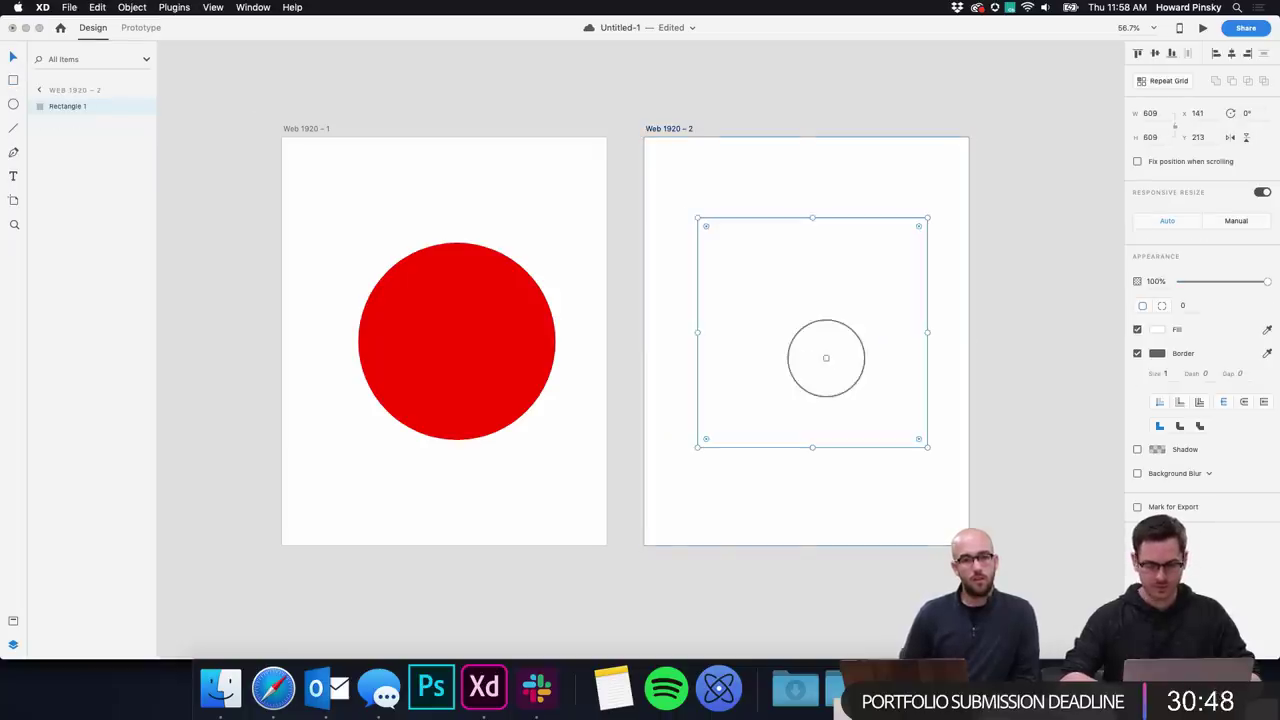
pyautogui.press('alt+super+v')
pyautogui.moveTo(831, 320); pyautogui.dragTo(830, 330)
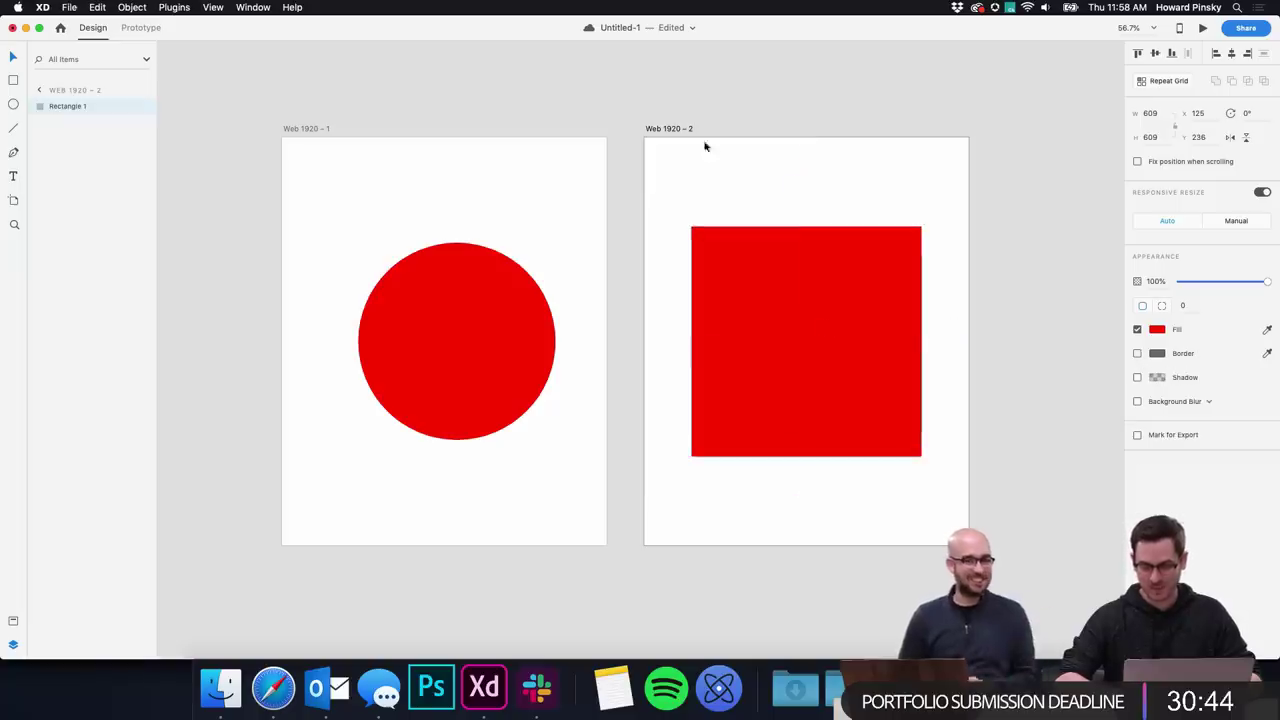
# - Move Web 1920 – 2 to about X 1173 and create a prototype link to it from the Web 1920 – 1 artboard
pyautogui.moveTo(654, 128); pyautogui.dragTo(735, 126)
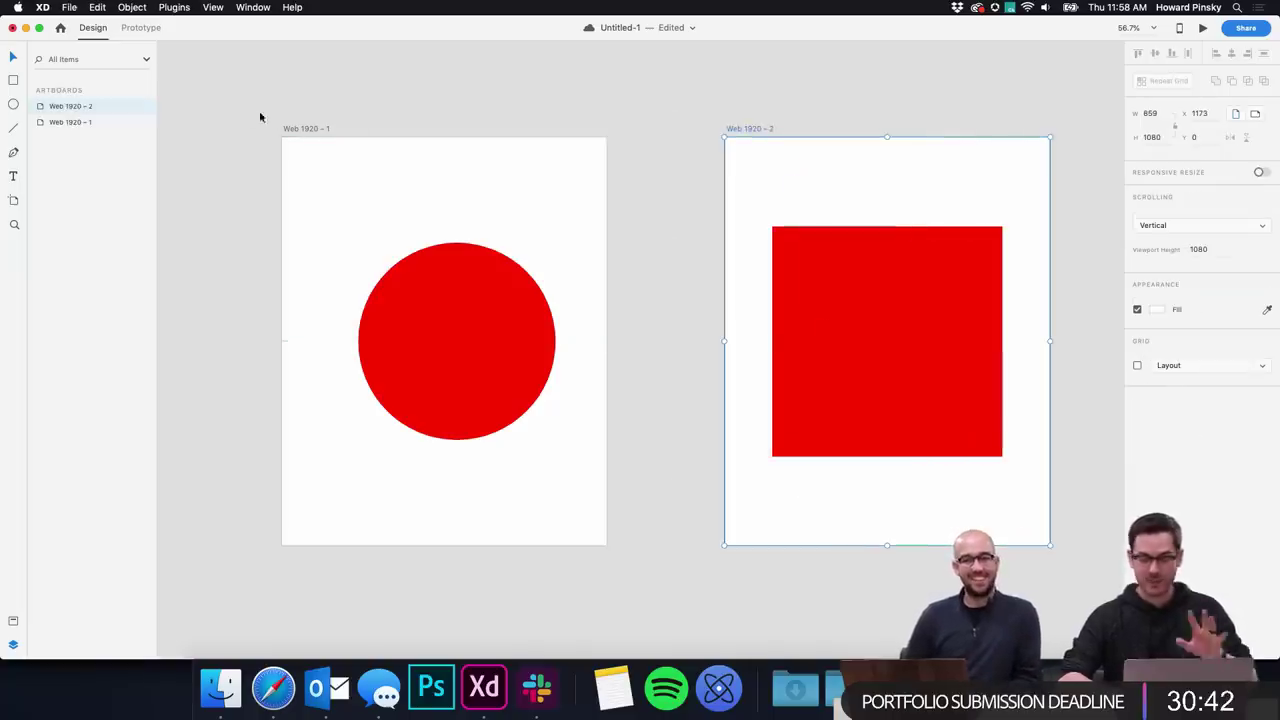
pyautogui.click(141, 28)
pyautogui.click(304, 131)
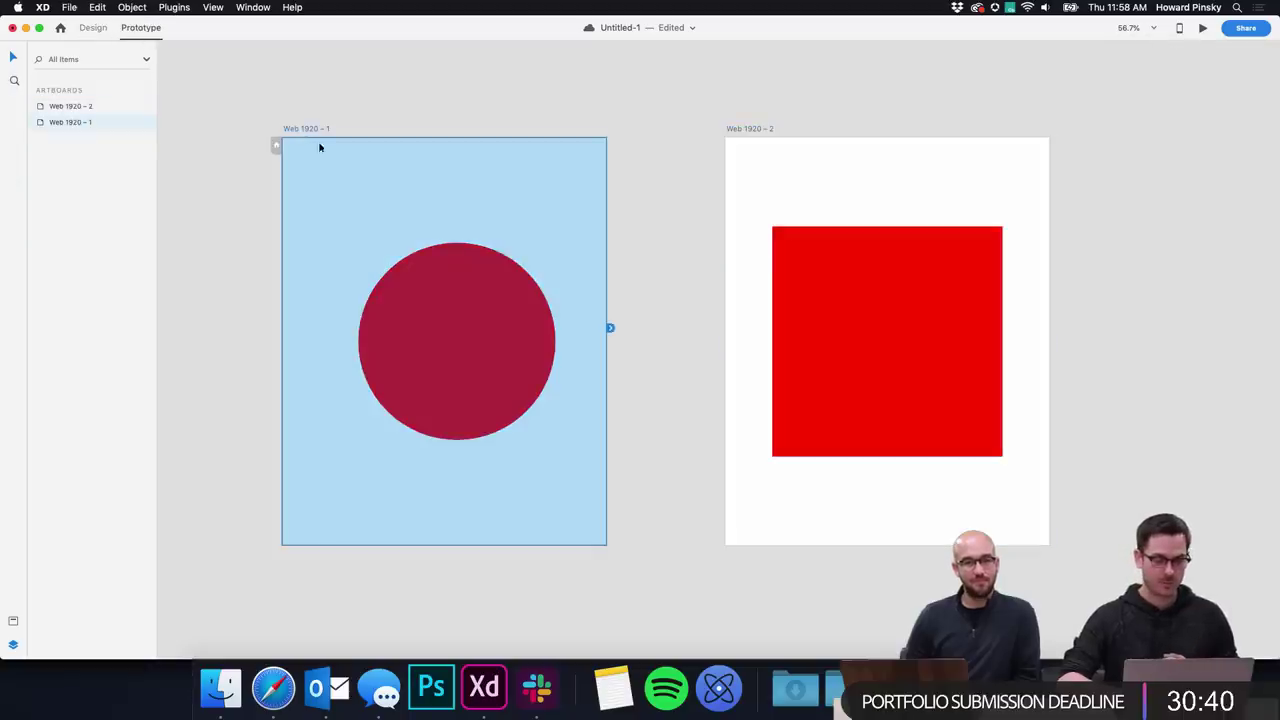
pyautogui.moveTo(611, 329); pyautogui.dragTo(819, 227)
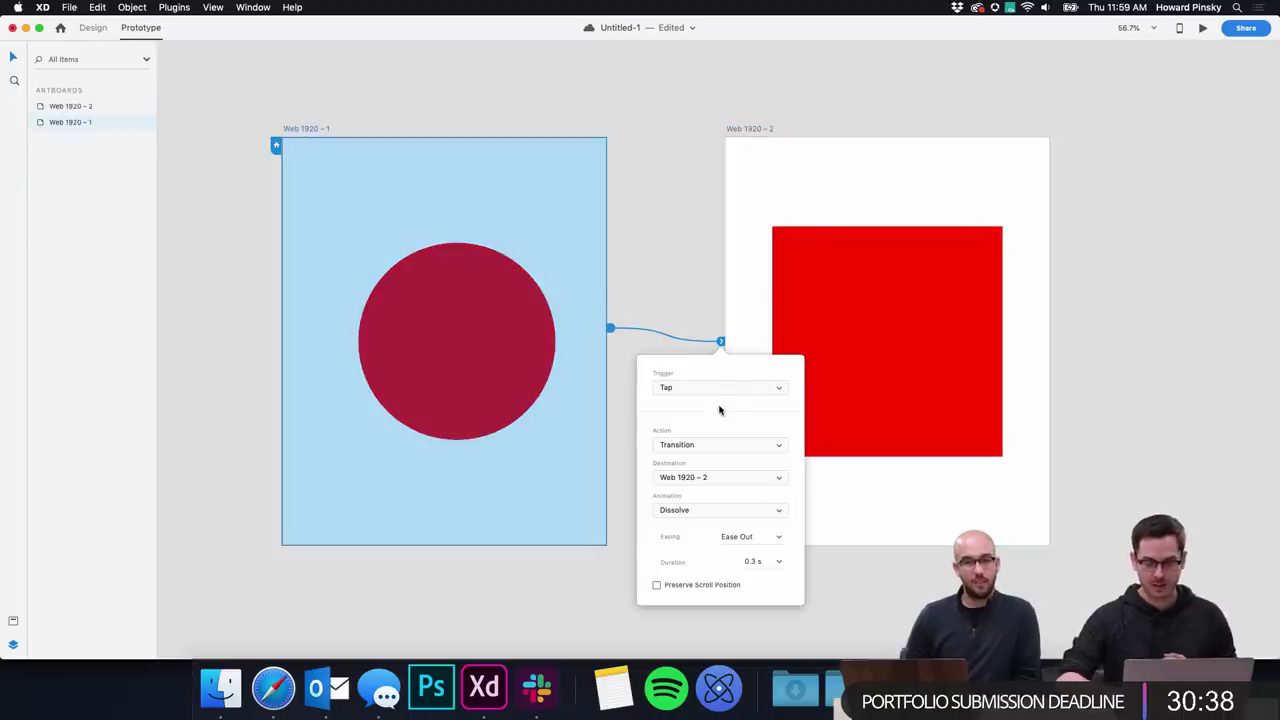
# - Set the link's action to Auto-Animate with a duration of 1 s
pyautogui.click(715, 452)
pyautogui.click(715, 451)
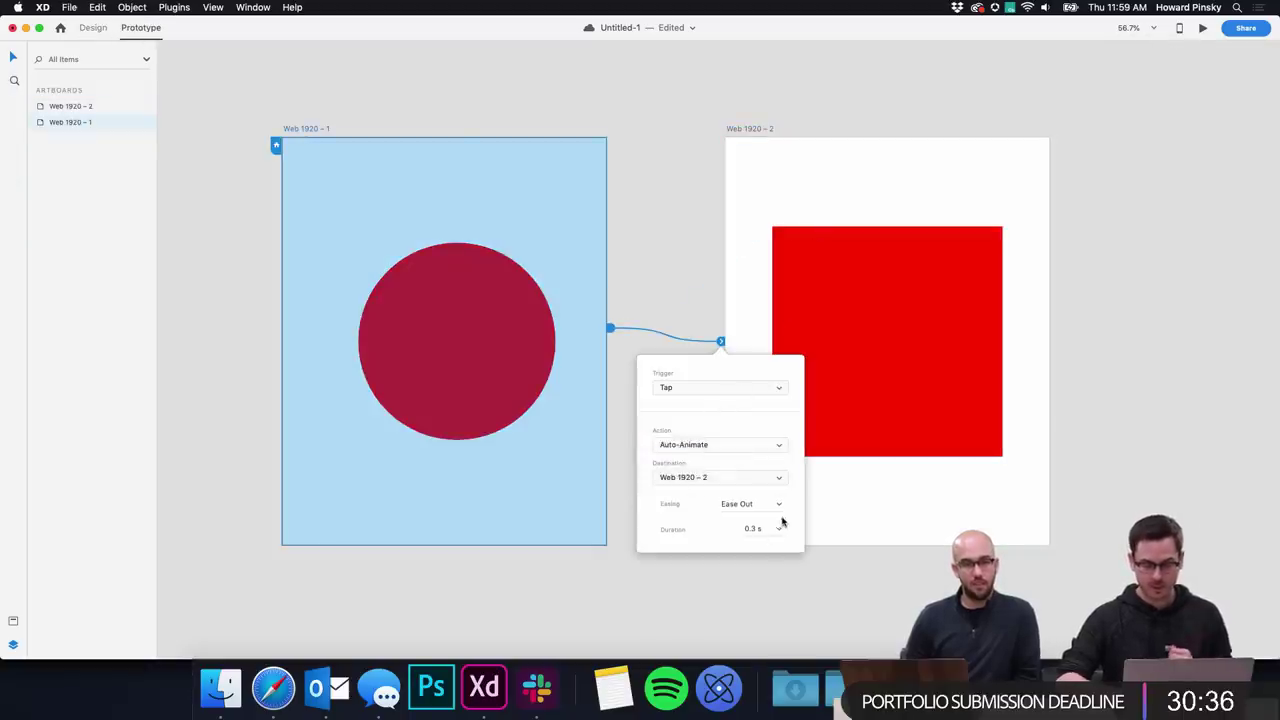
pyautogui.click(779, 530)
pyautogui.click(759, 593)
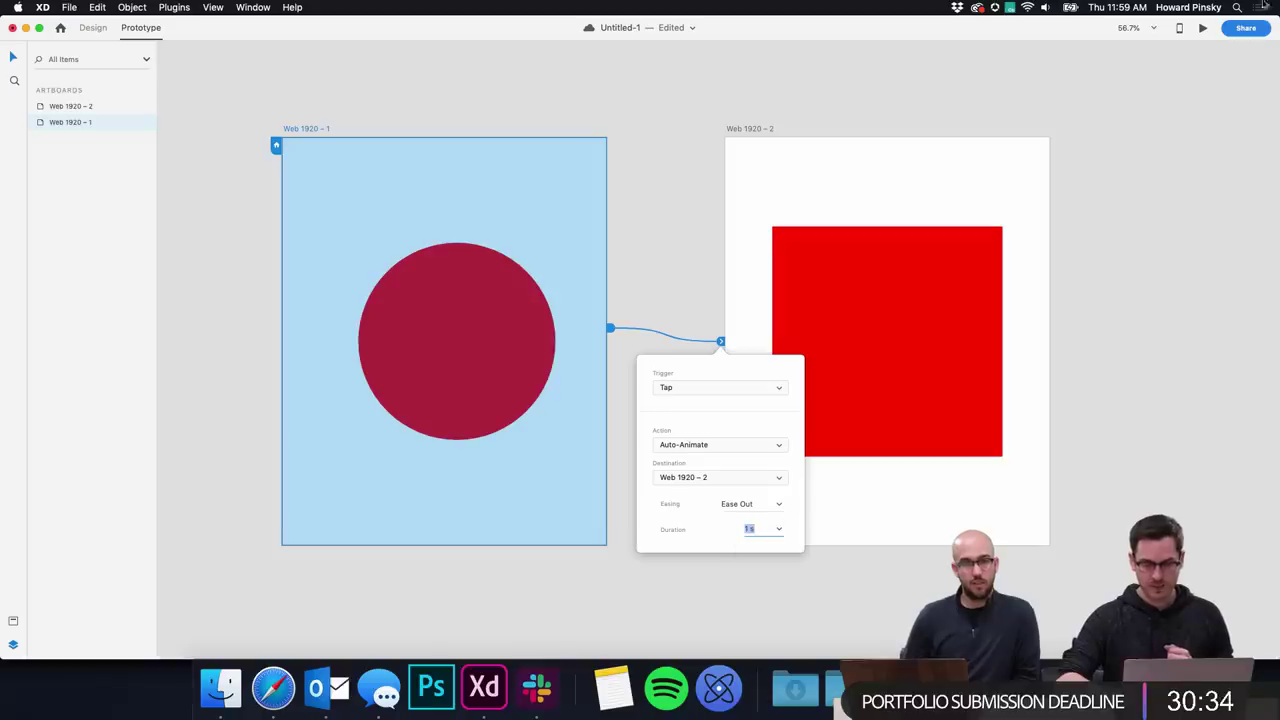
# - Preview the transition from the circle artboard to the square artboard and close the preview
pyautogui.click(1207, 28)
pyautogui.click(631, 364)
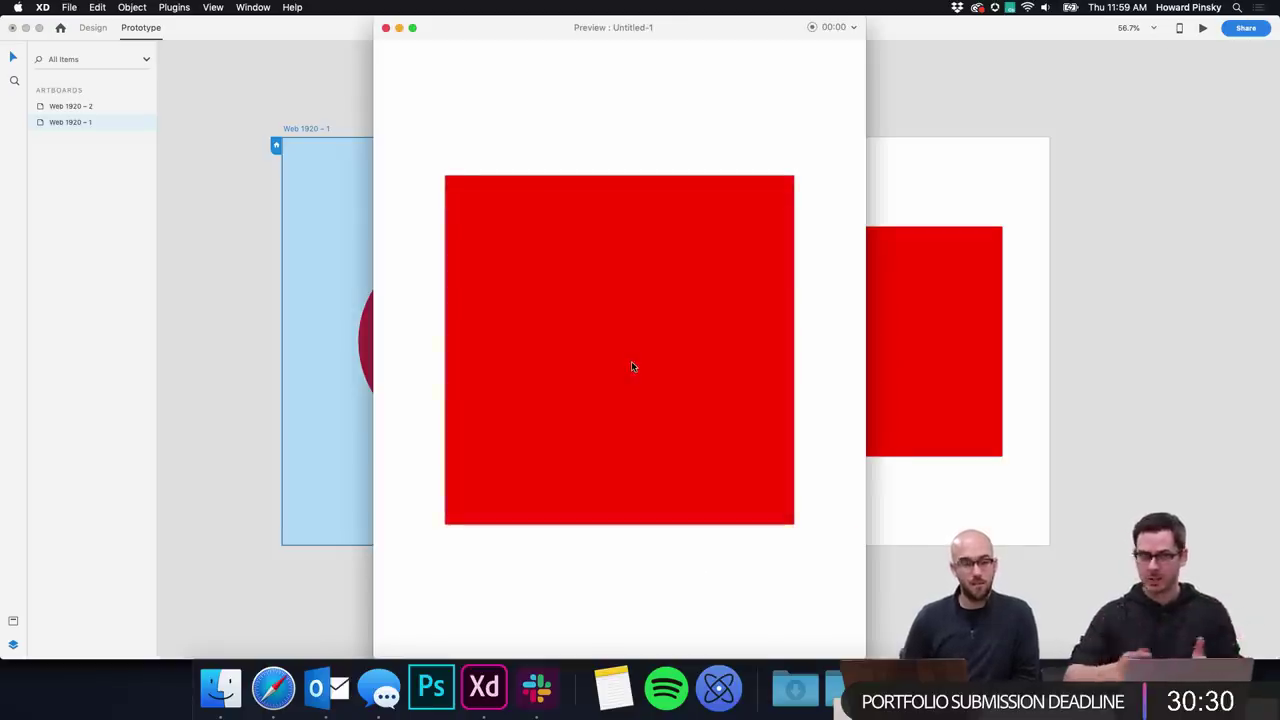
pyautogui.press('super+w')
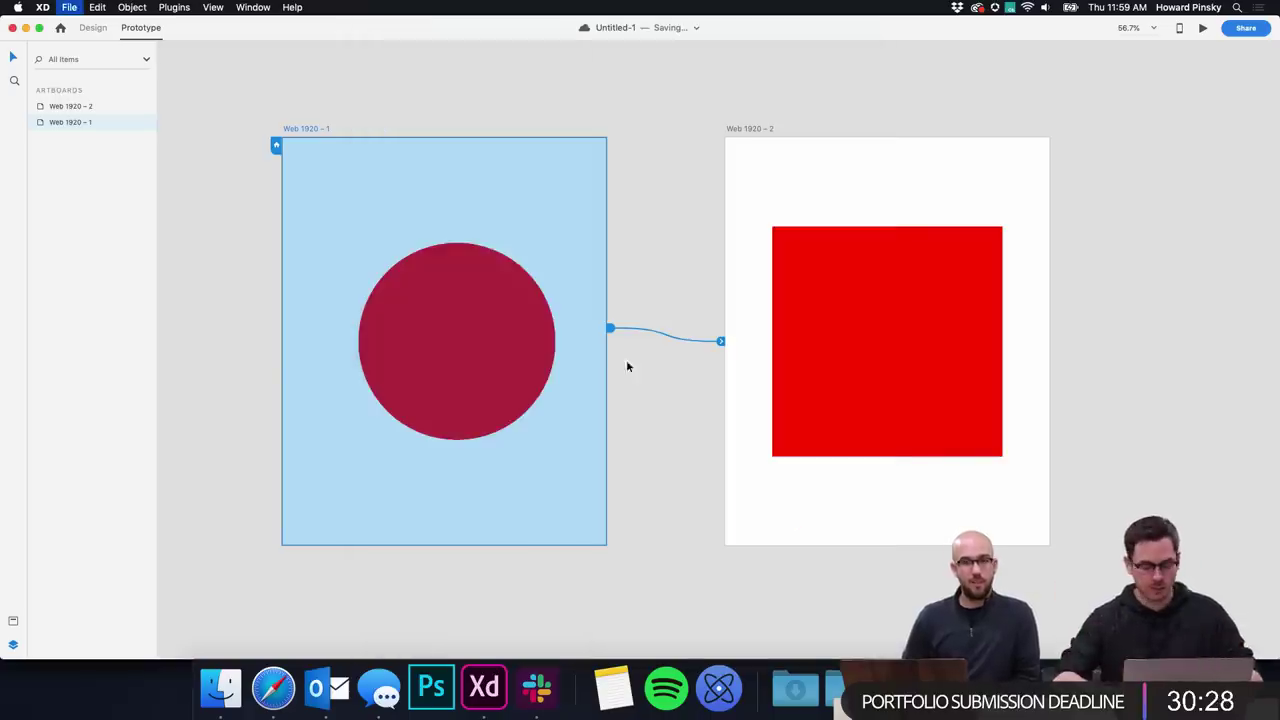
# - Return to Design mode and rename the circle's layer on Web 1920 – 1 as Shape
pyautogui.click(85, 27)
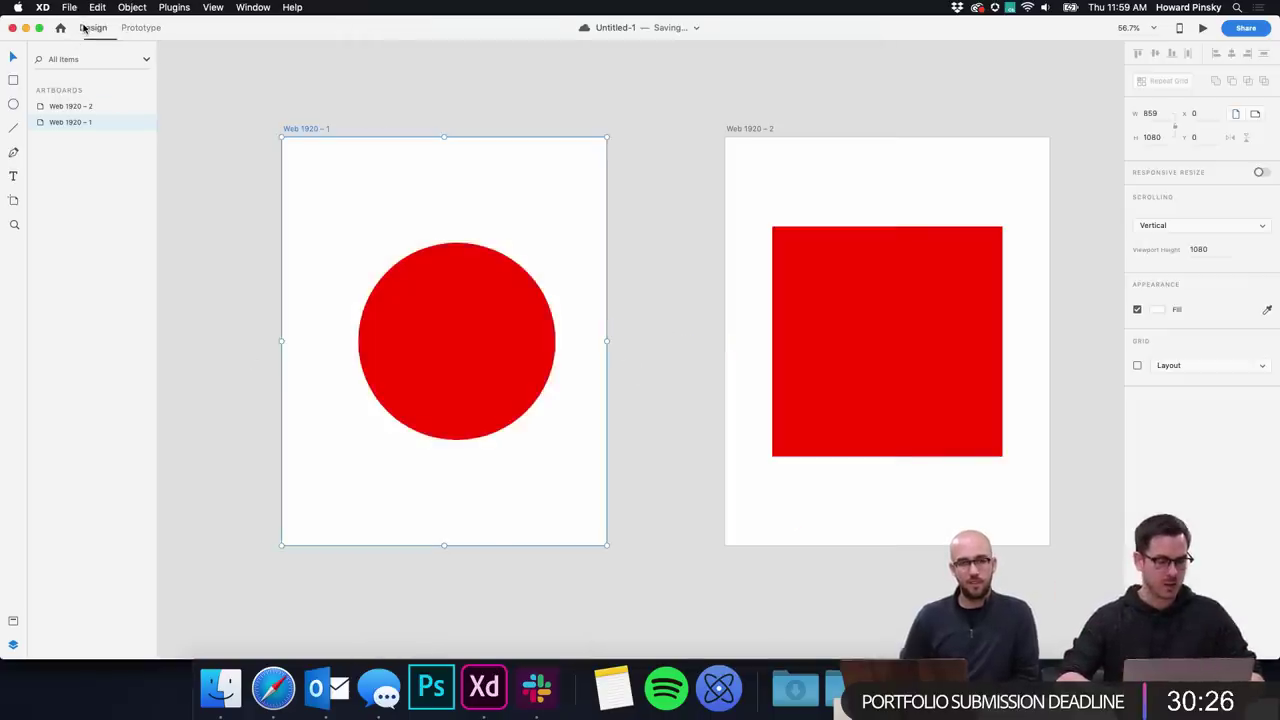
pyautogui.click(485, 333)
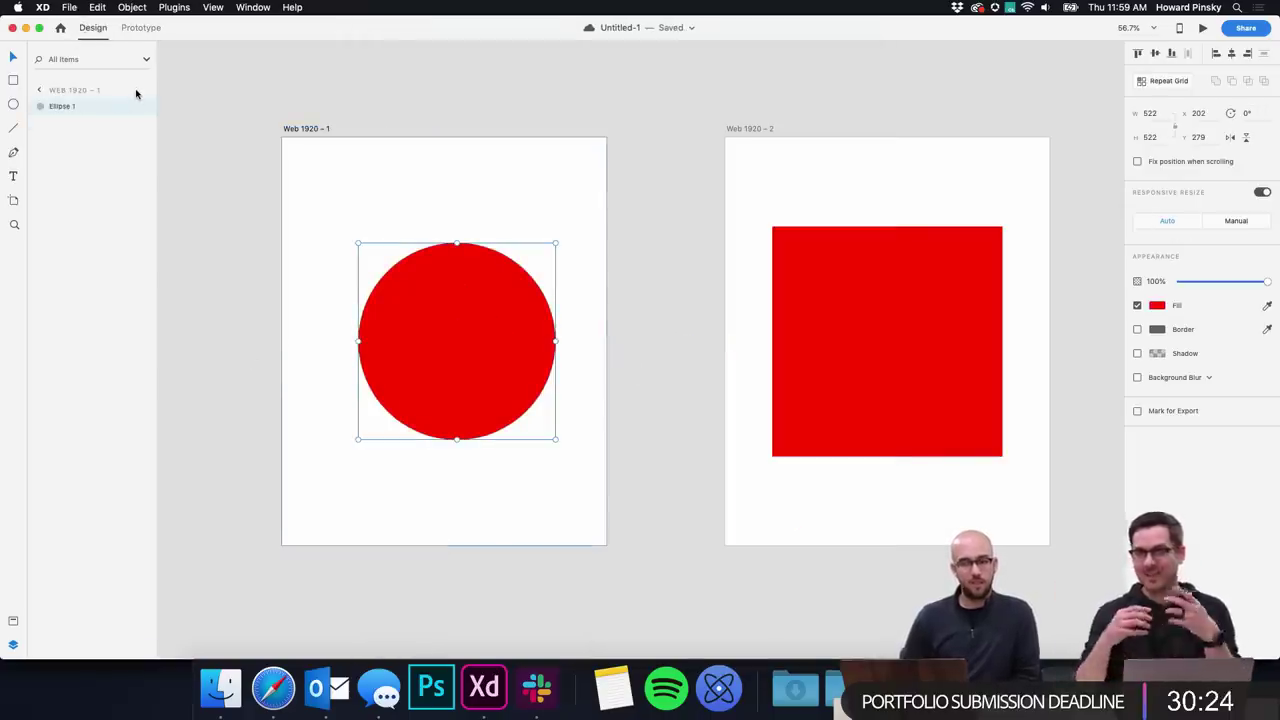
pyautogui.doubleClick(61, 108)
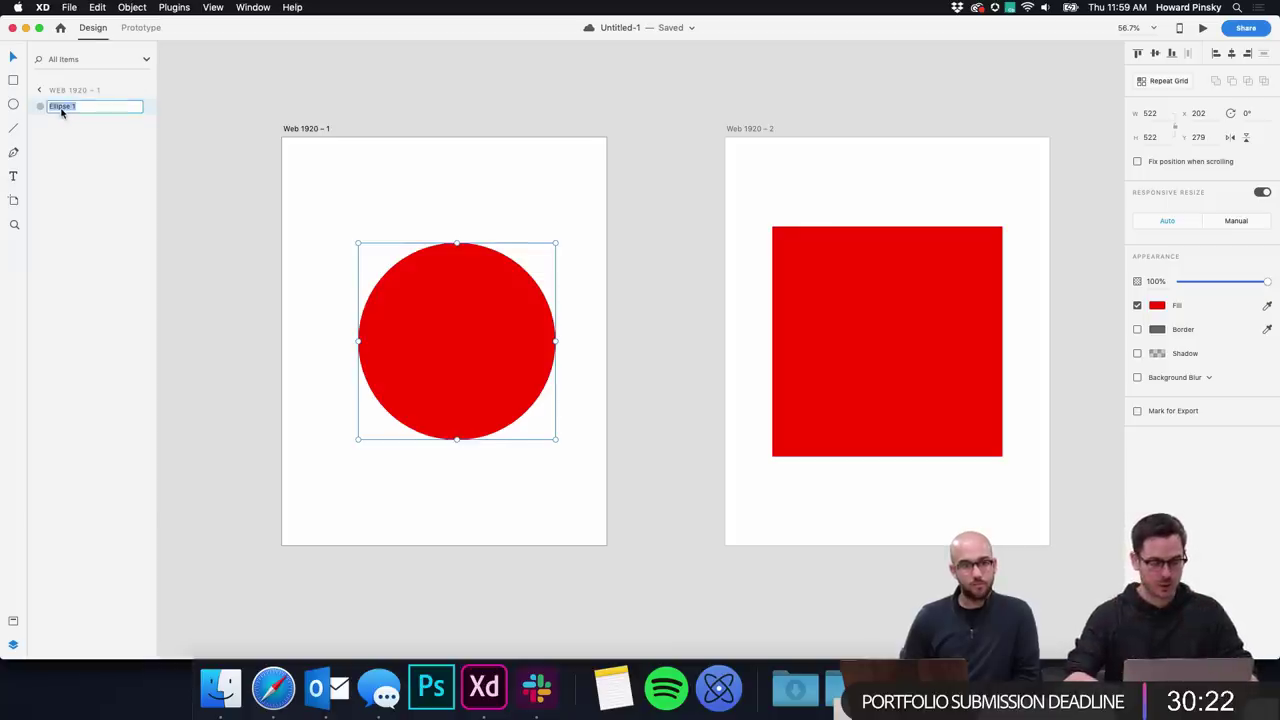
pyautogui.write('Shape')
pyautogui.press('Return')
# - Rename the square's layer on Web 1920 – 2 as Shape
pyautogui.click(803, 275)
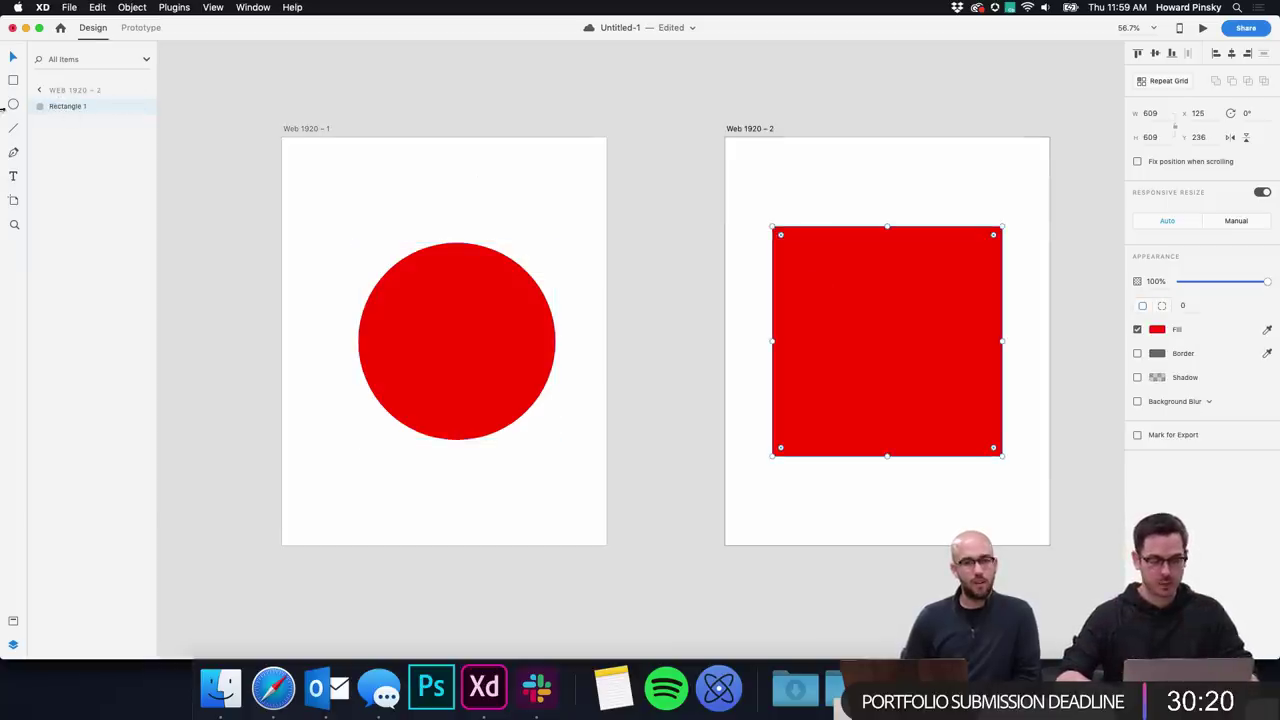
pyautogui.doubleClick(68, 108)
pyautogui.write('Shape')
pyautogui.press('Return')
# - Preview the transition from the circle artboard to the square artboard and return to the document
pyautogui.click(417, 220)
pyautogui.press('super+Return')
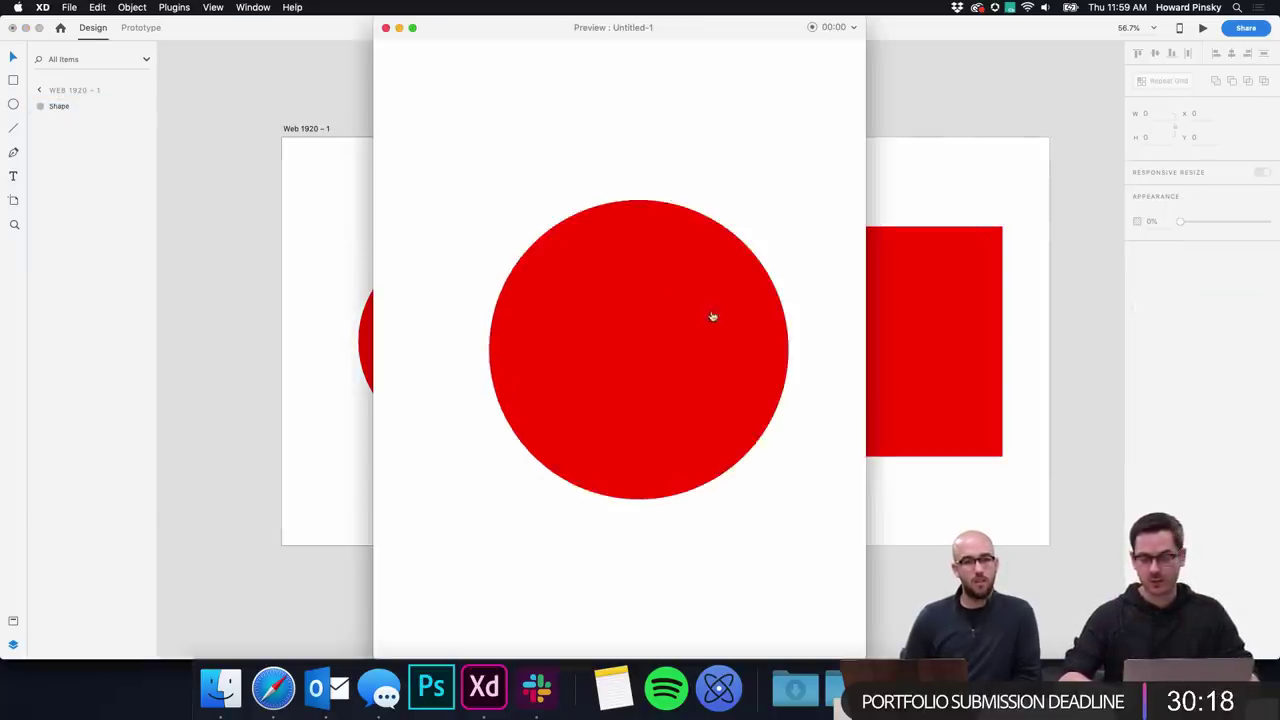
pyautogui.click(712, 317)
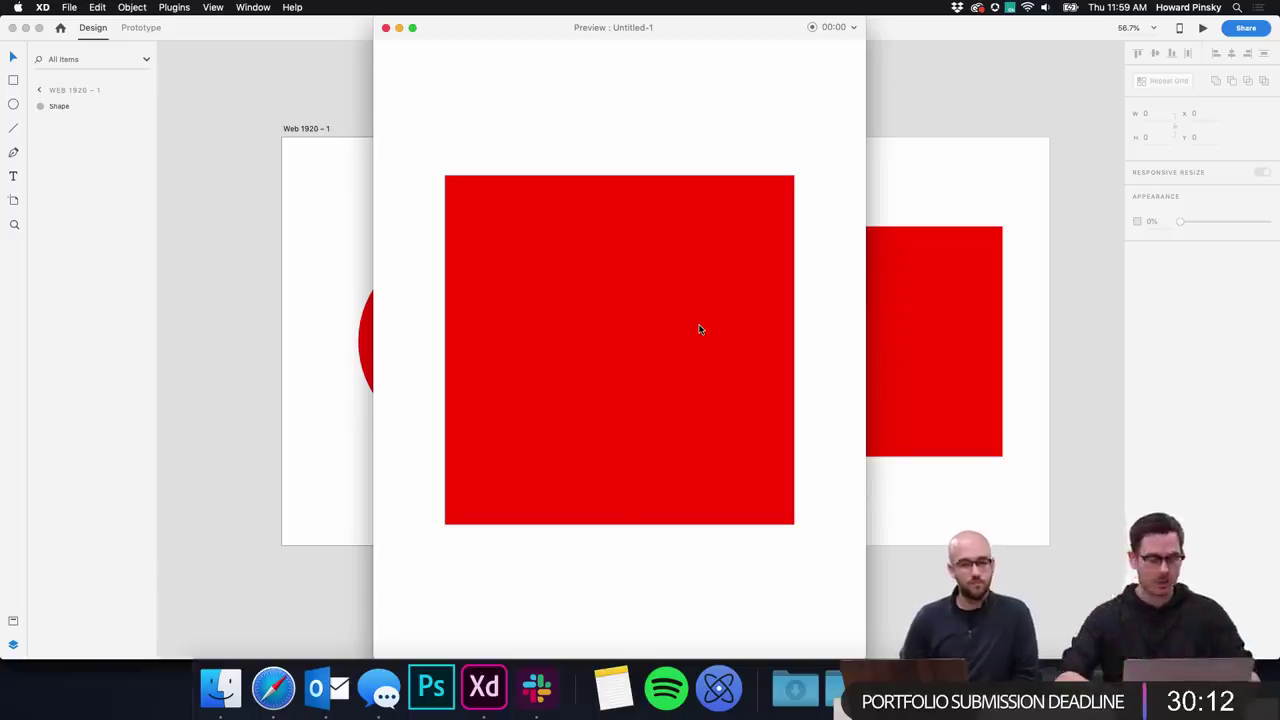
pyautogui.click(404, 367)
# - Convert the circle on Web 1920 – 1 and the square on Web 1920 – 2 to paths
pyautogui.click(404, 367)
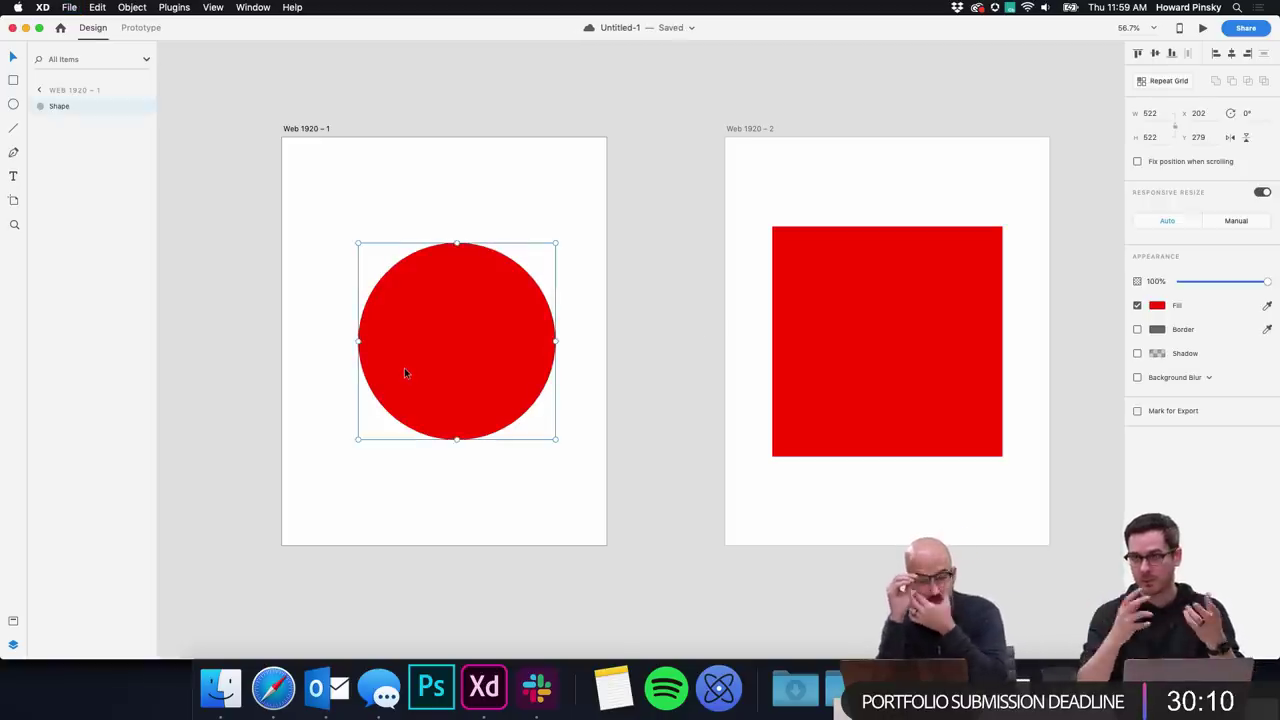
pyautogui.click(121, 8)
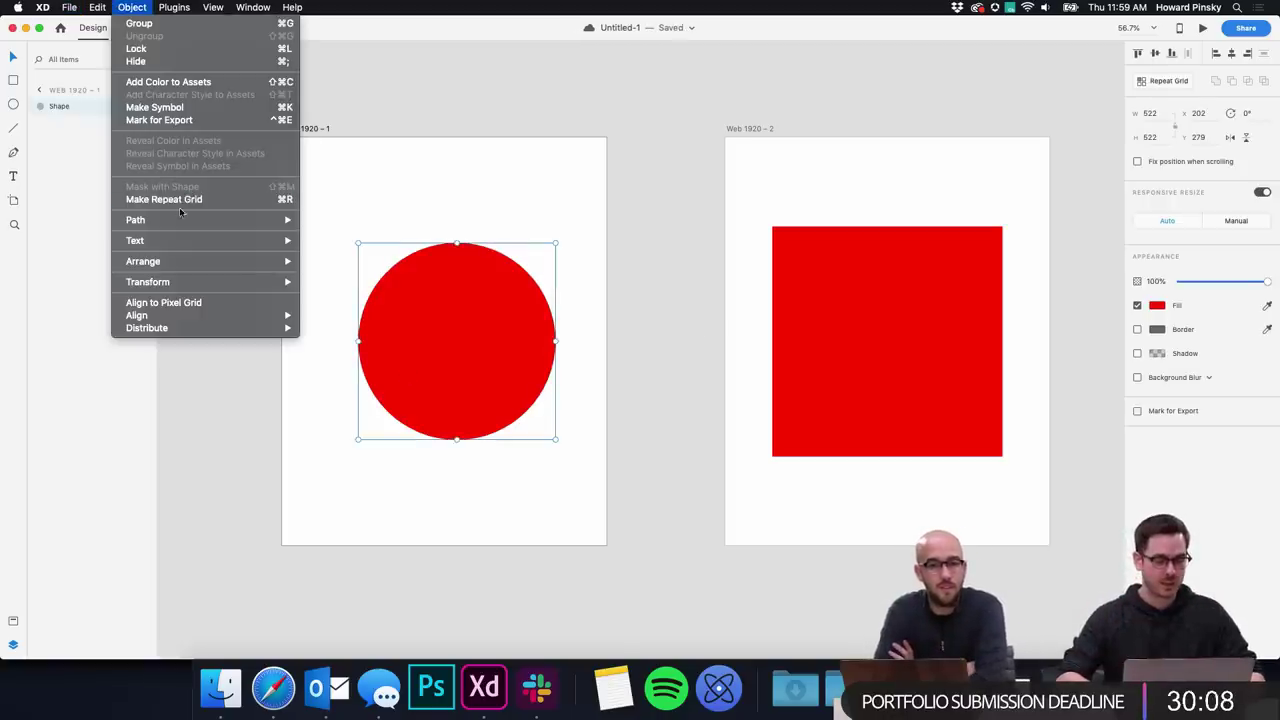
pyautogui.moveTo(196, 219)
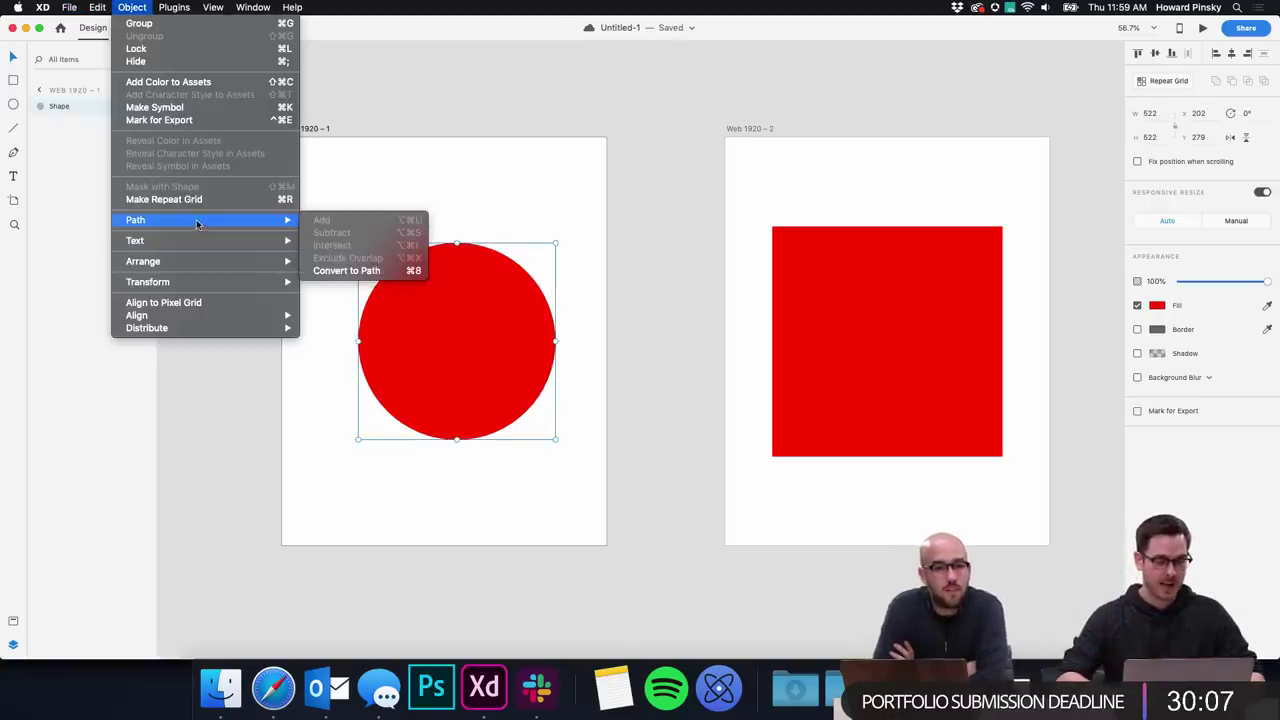
pyautogui.click(354, 271)
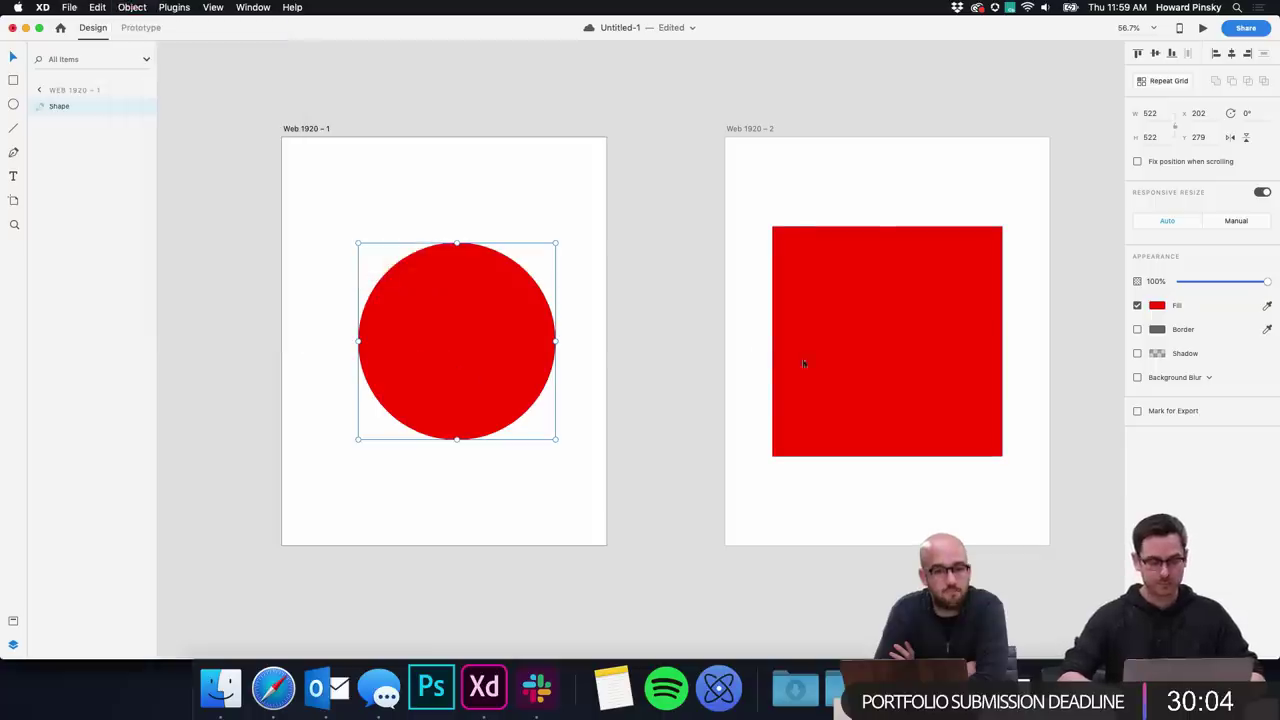
pyautogui.click(810, 361)
# - Move the circle to the horizontal centre of its artboard, at X 169
pyautogui.click(455, 308)
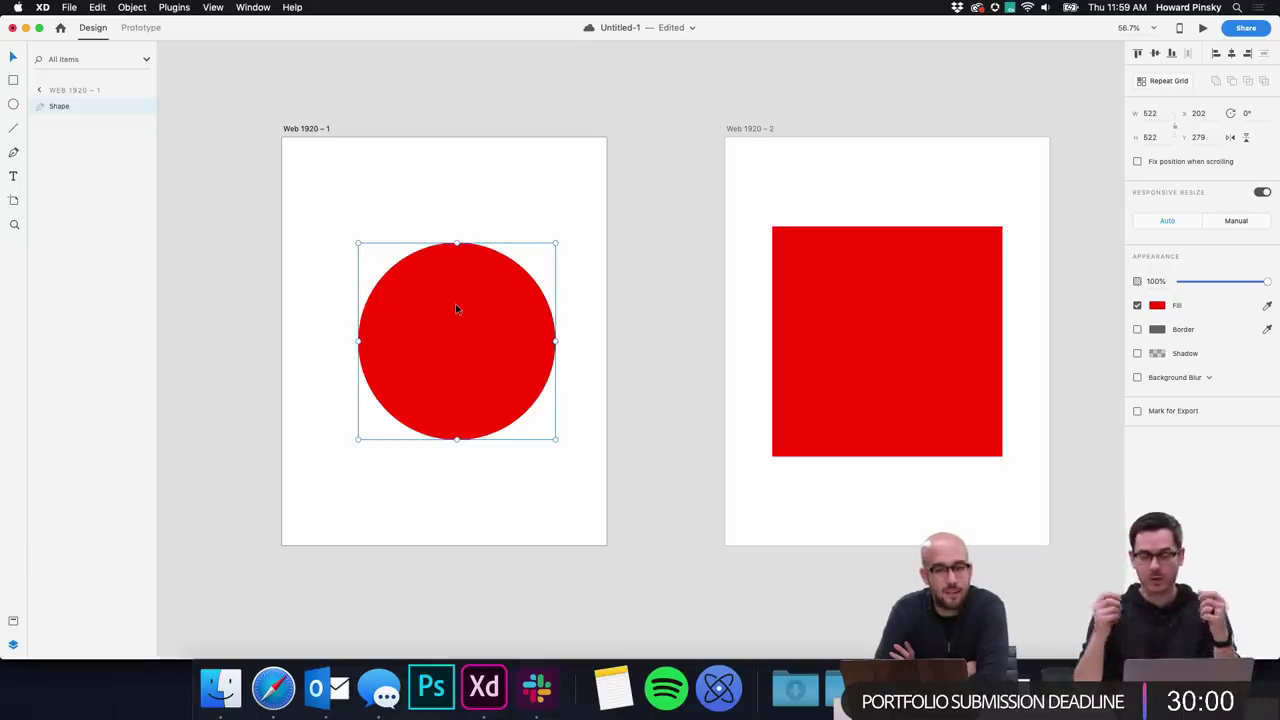
pyautogui.moveTo(455, 308); pyautogui.dragTo(446, 308)
pyautogui.click(859, 282)
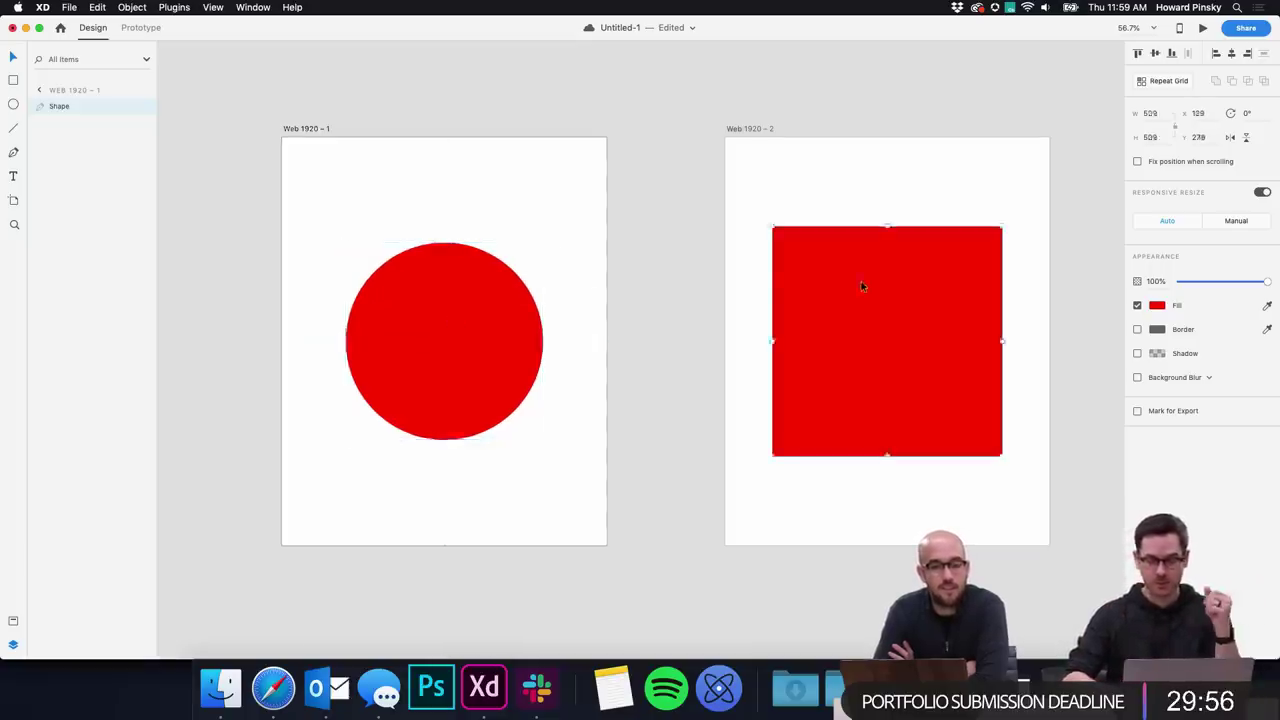
# - Preview the circle-to-square path transition twice, closing the preview after each run
pyautogui.click(504, 304)
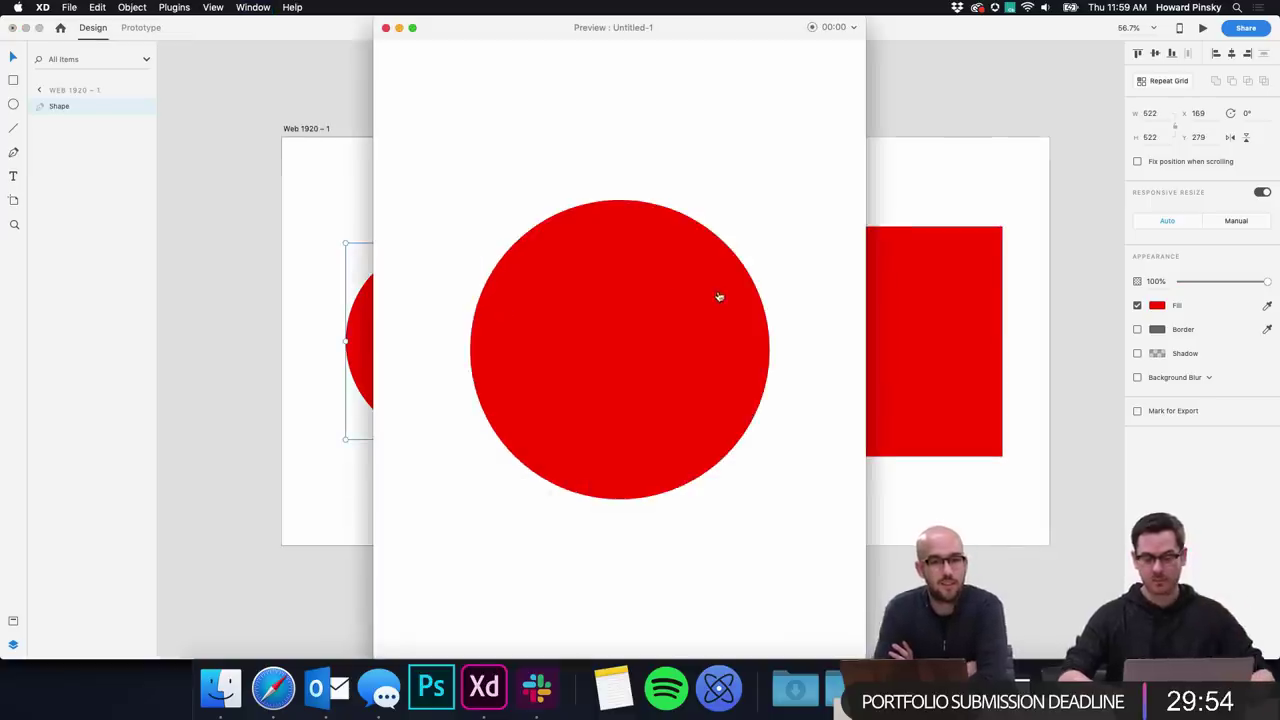
pyautogui.click(746, 306)
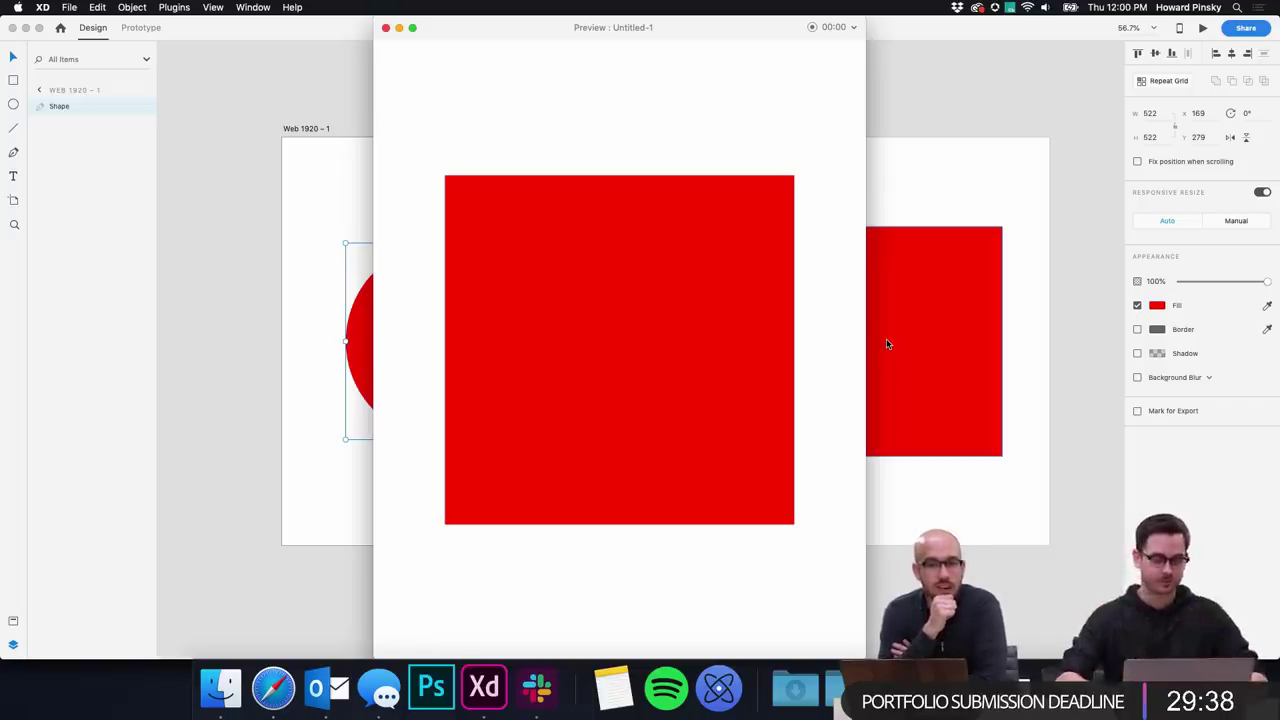
pyautogui.press('super+w')
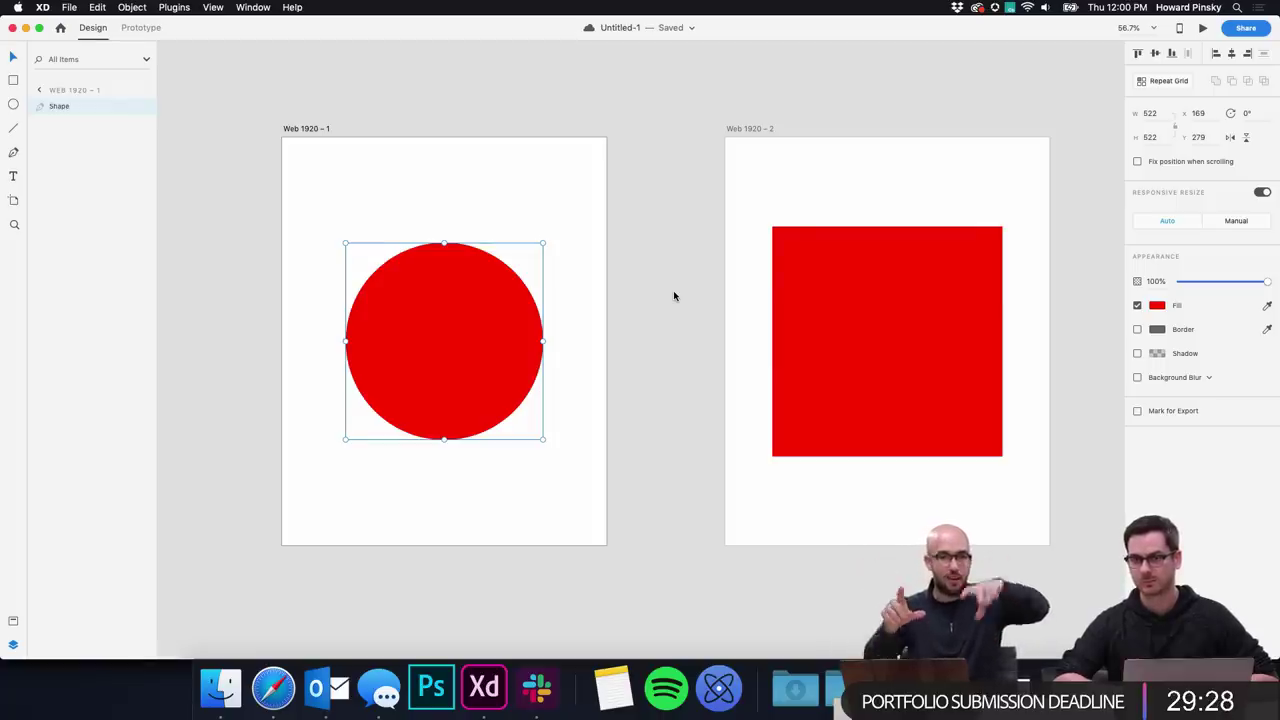
pyautogui.press('super+Return')
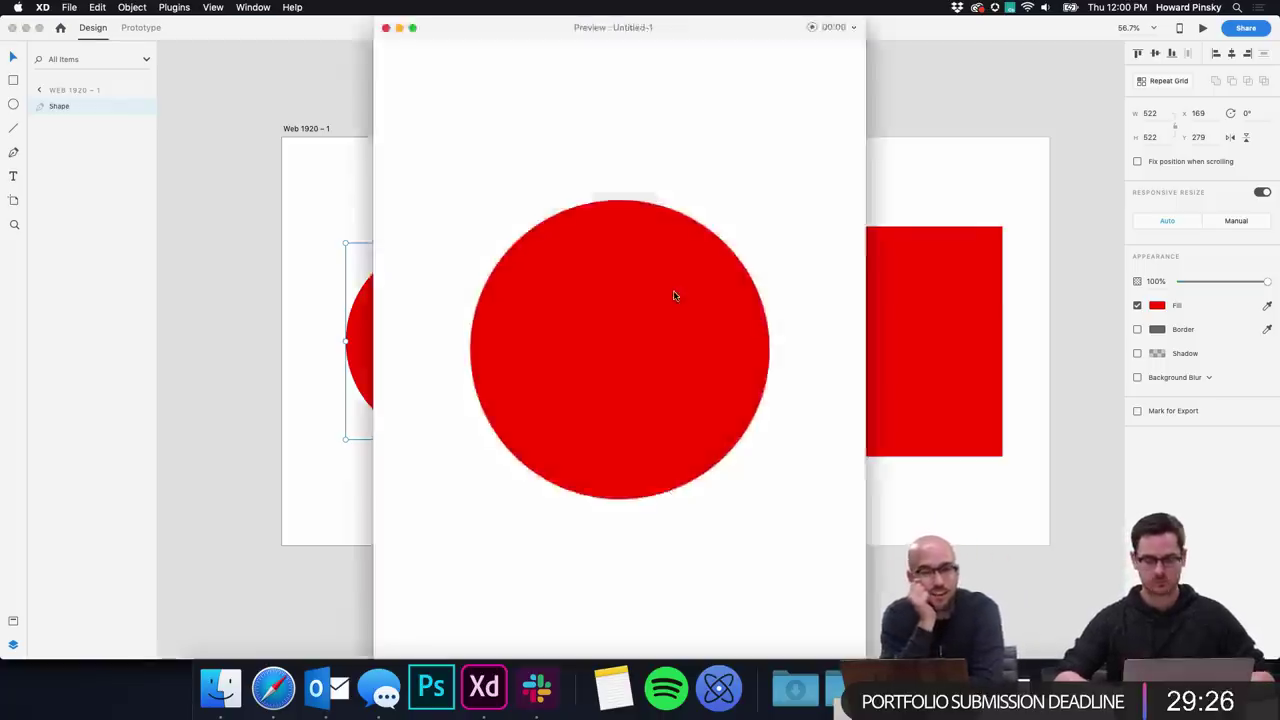
pyautogui.click(674, 294)
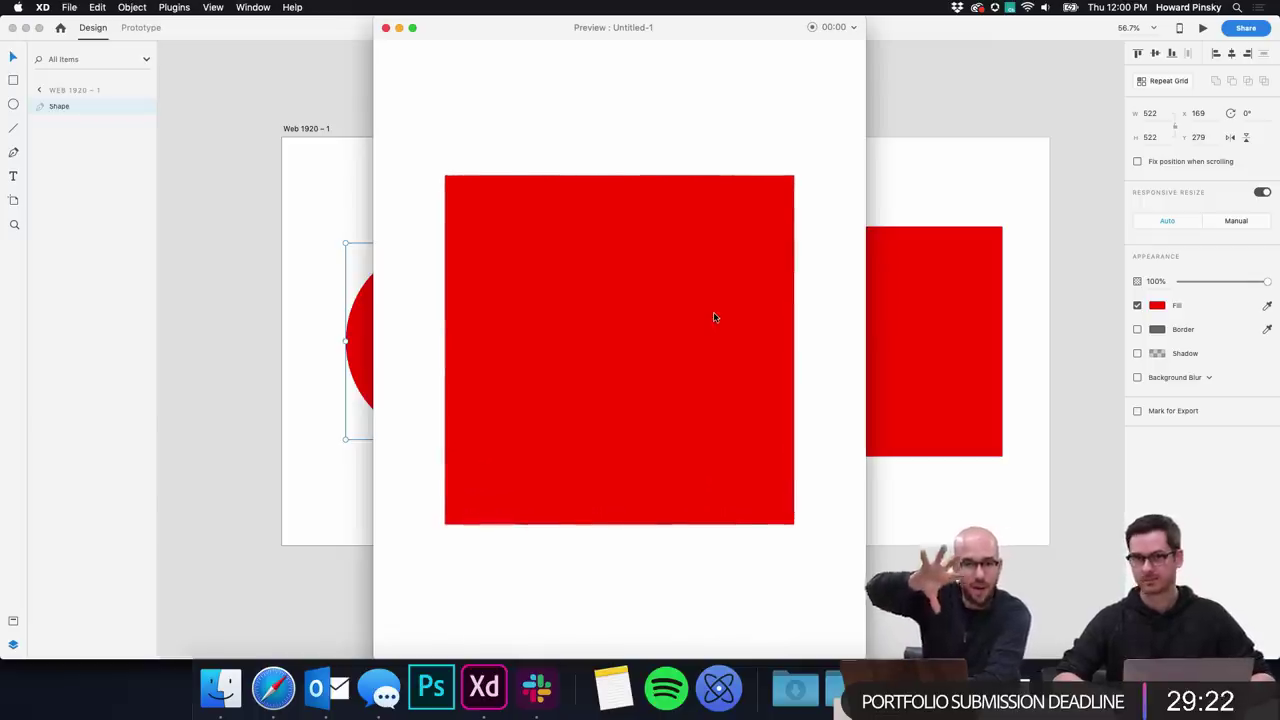
pyautogui.press('super+w')
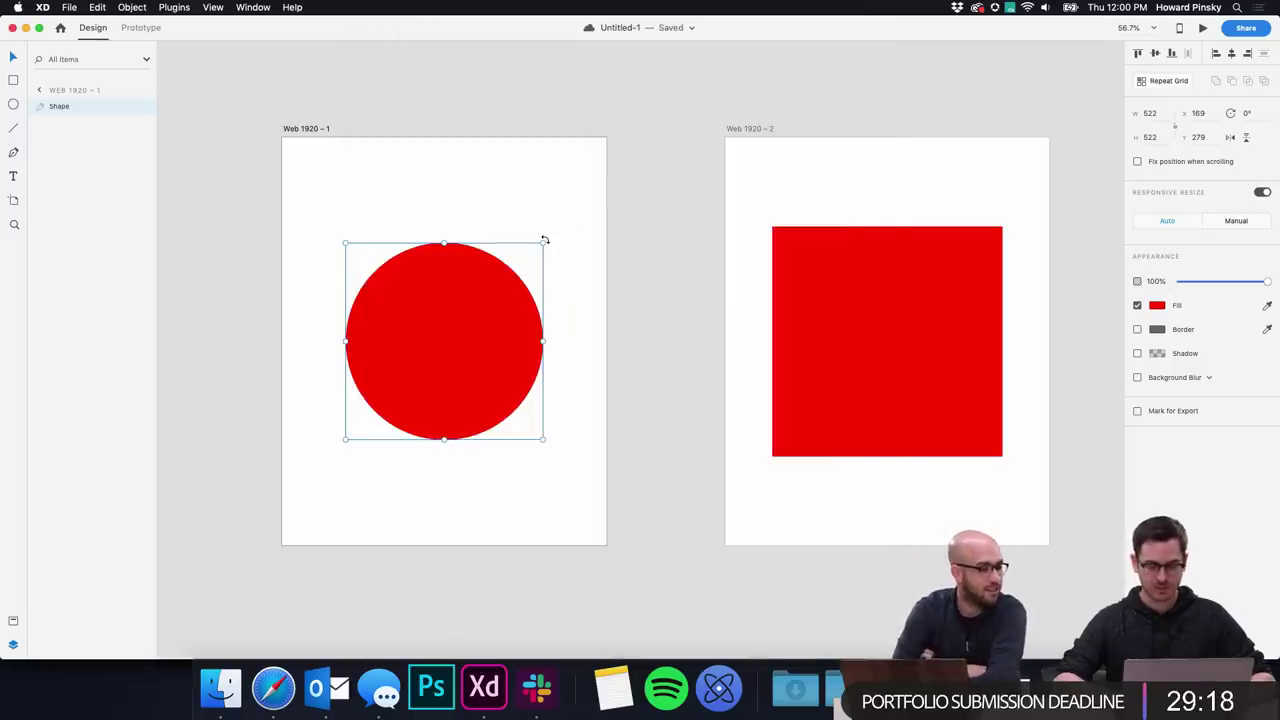
# - Rotate the circle to -45° and preview its transition into the square
pyautogui.moveTo(545, 242); pyautogui.dragTo(436, 211)
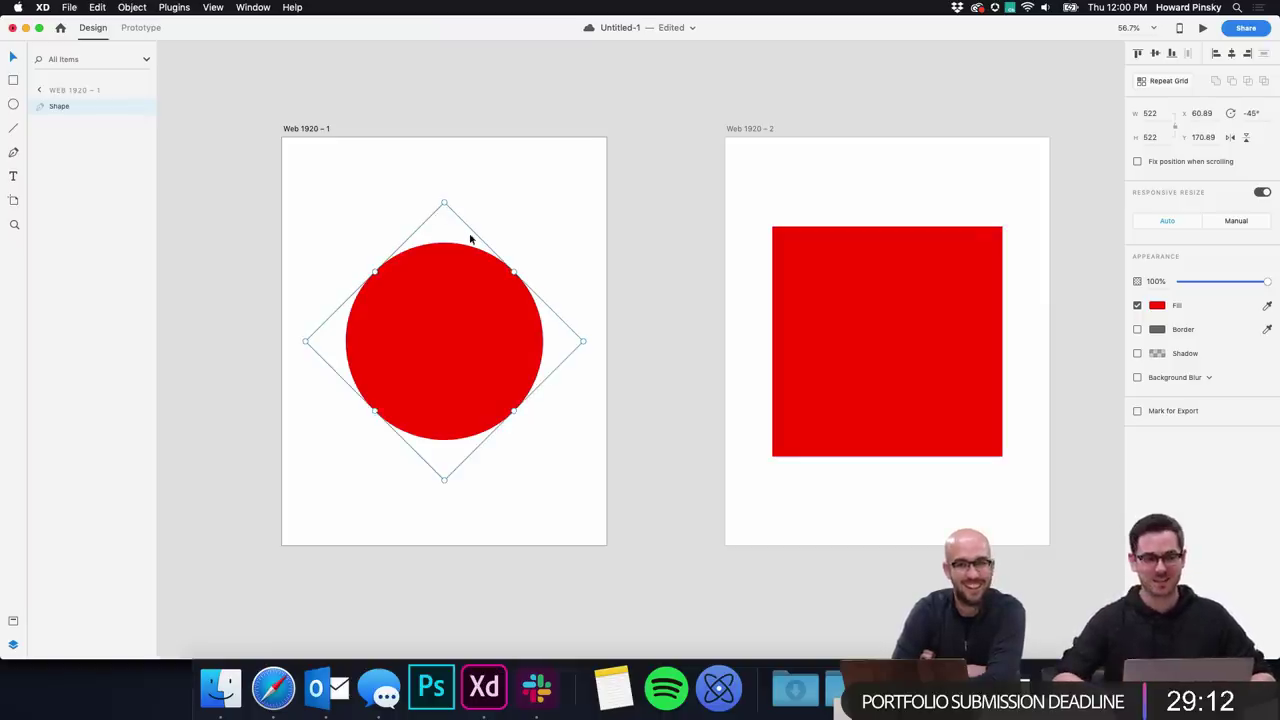
pyautogui.press('super+Return')
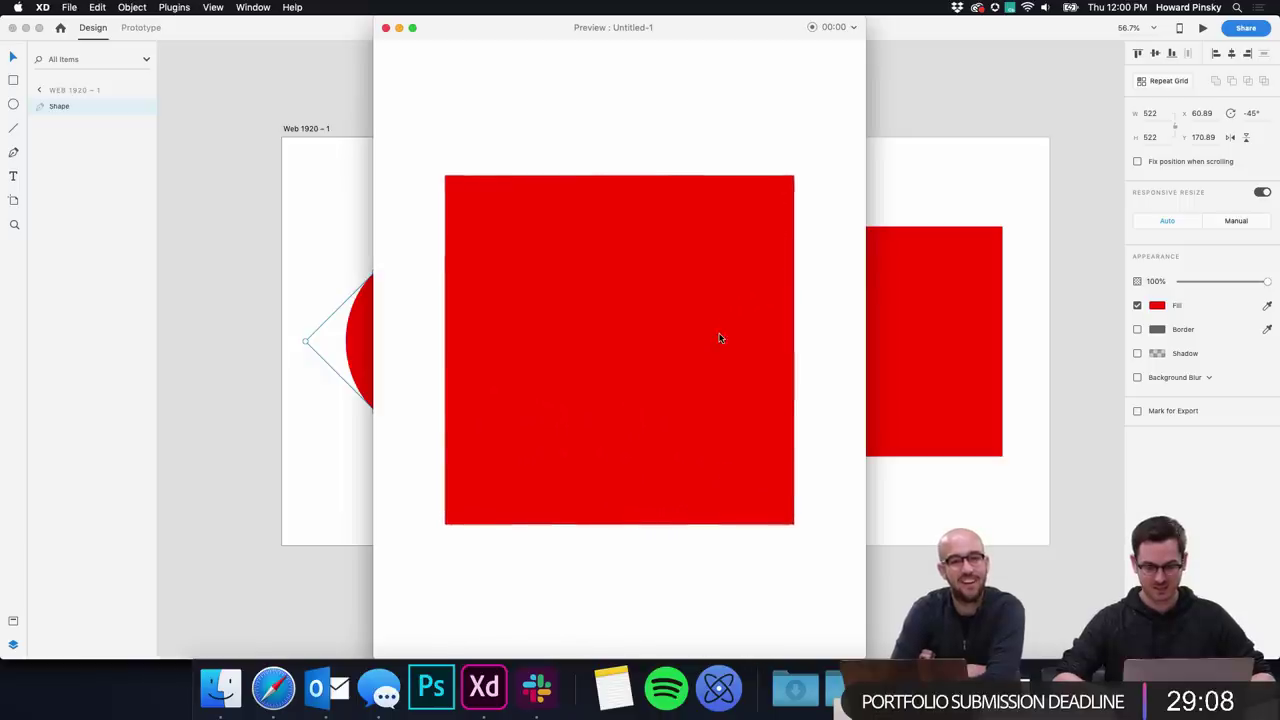
pyautogui.press('super+w')
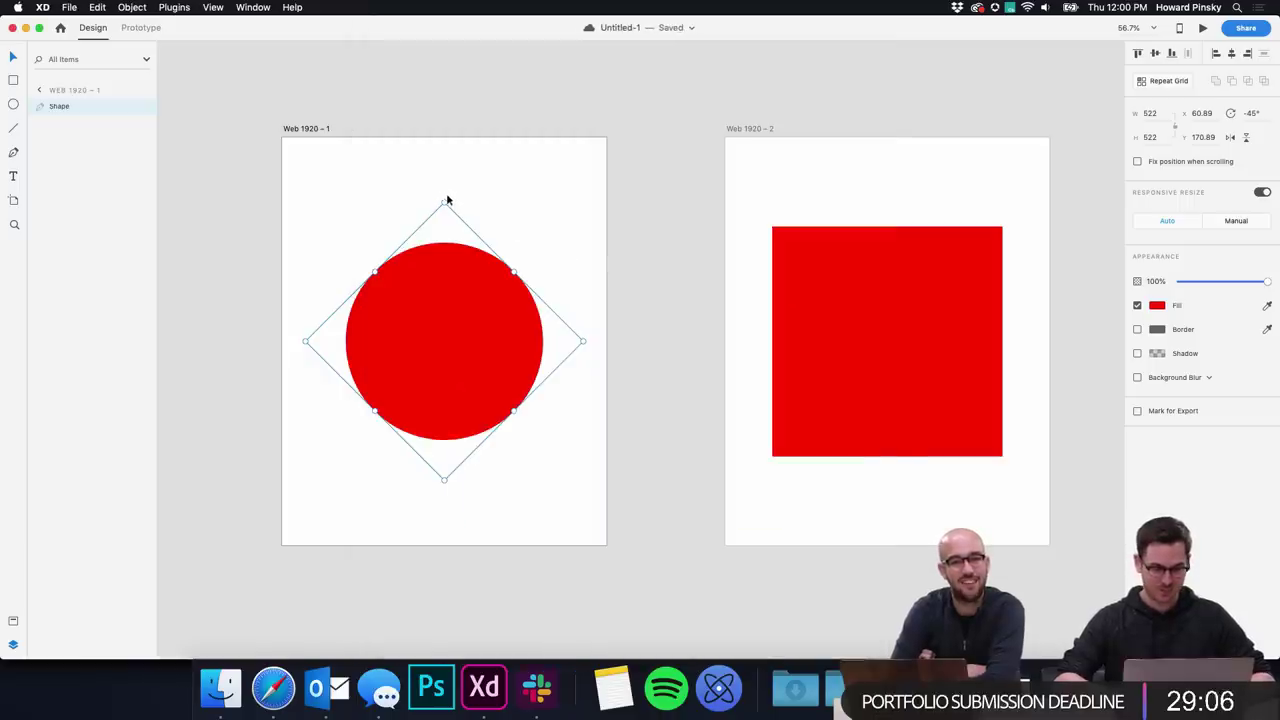
# - Set the circle's rotation to -30° and preview the transition again
pyautogui.moveTo(447, 200); pyautogui.dragTo(489, 206)
pyautogui.press('super+Return')
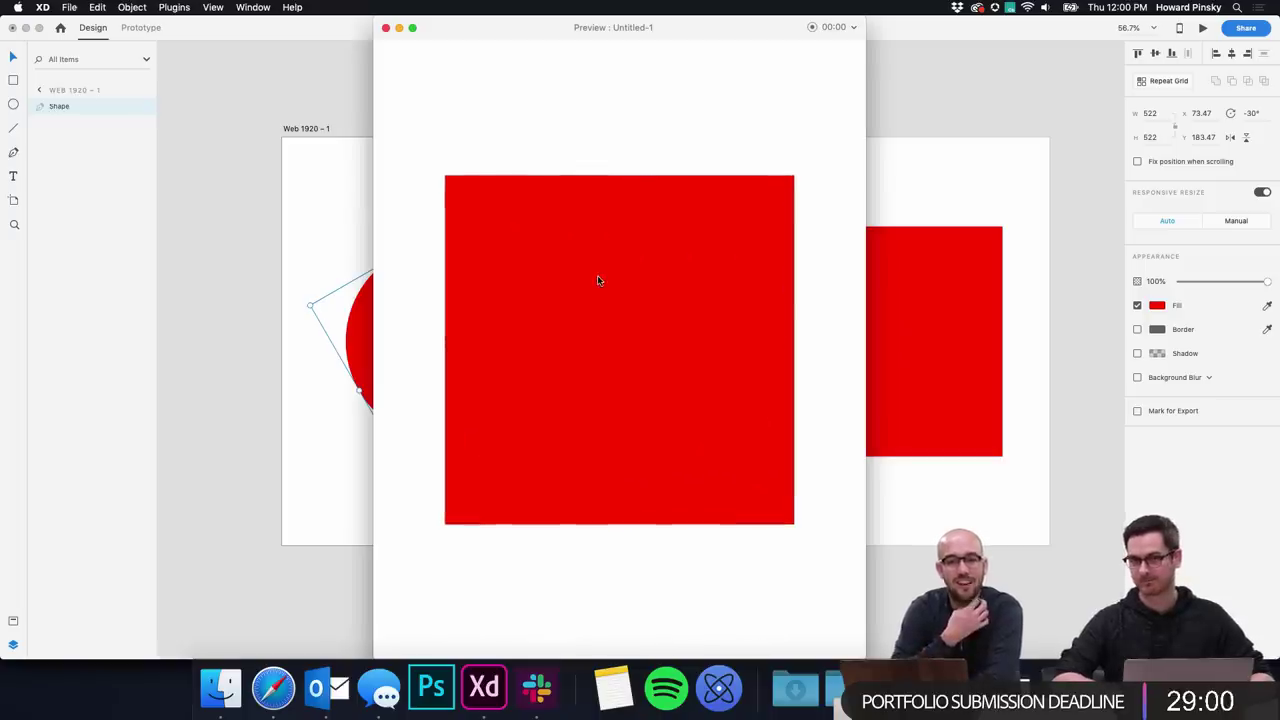
pyautogui.press('super+w')
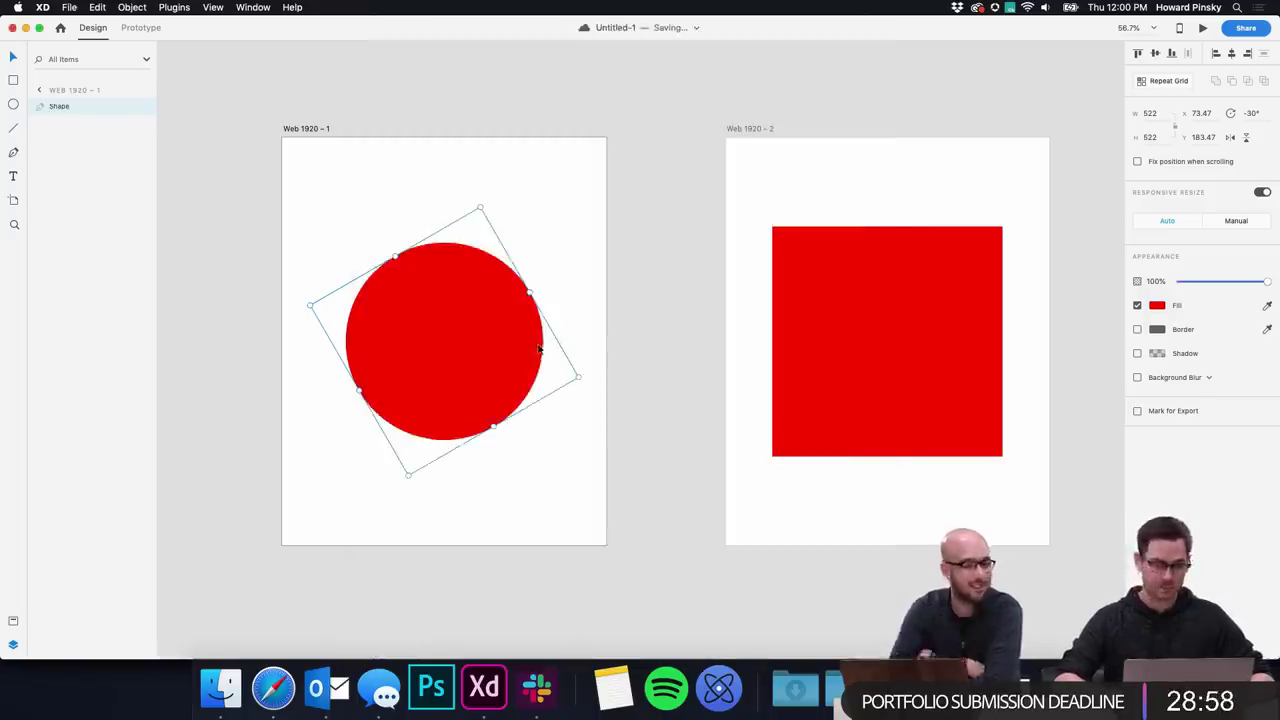
# - Add an anchor point near the middle of each of the square's four edges
pyautogui.click(640, 316)
pyautogui.click(978, 325)
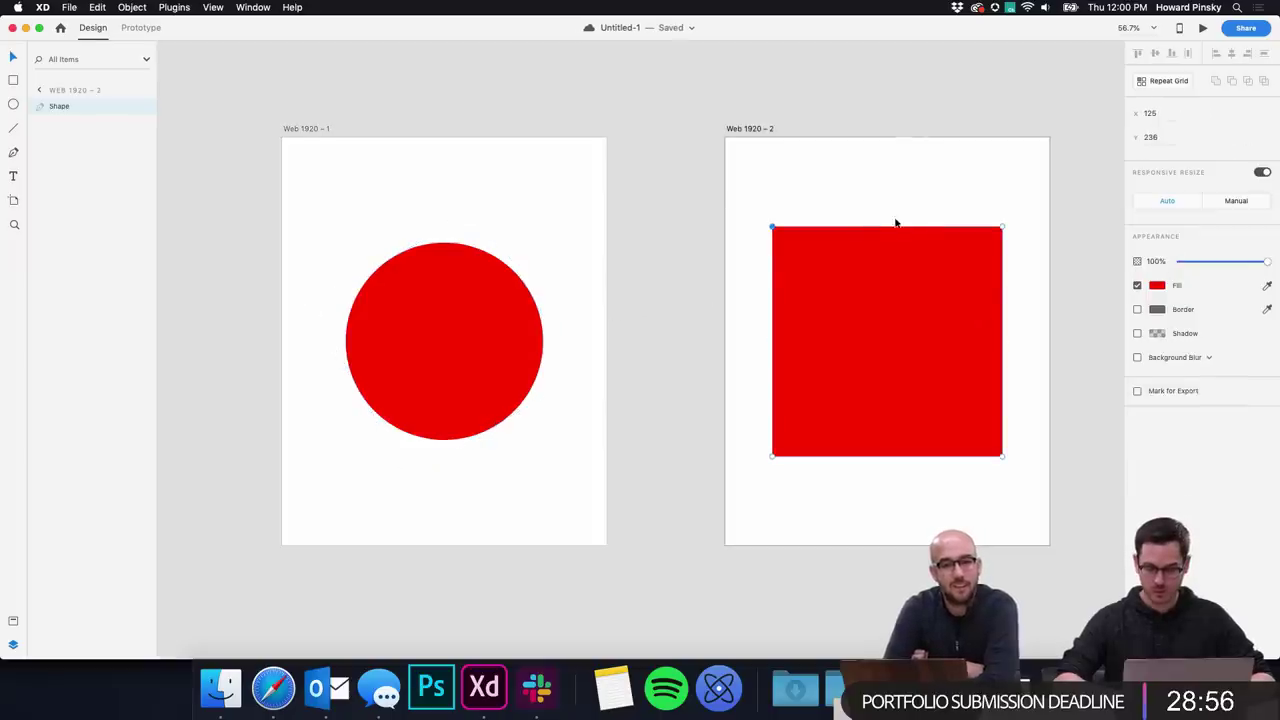
pyautogui.click(772, 340)
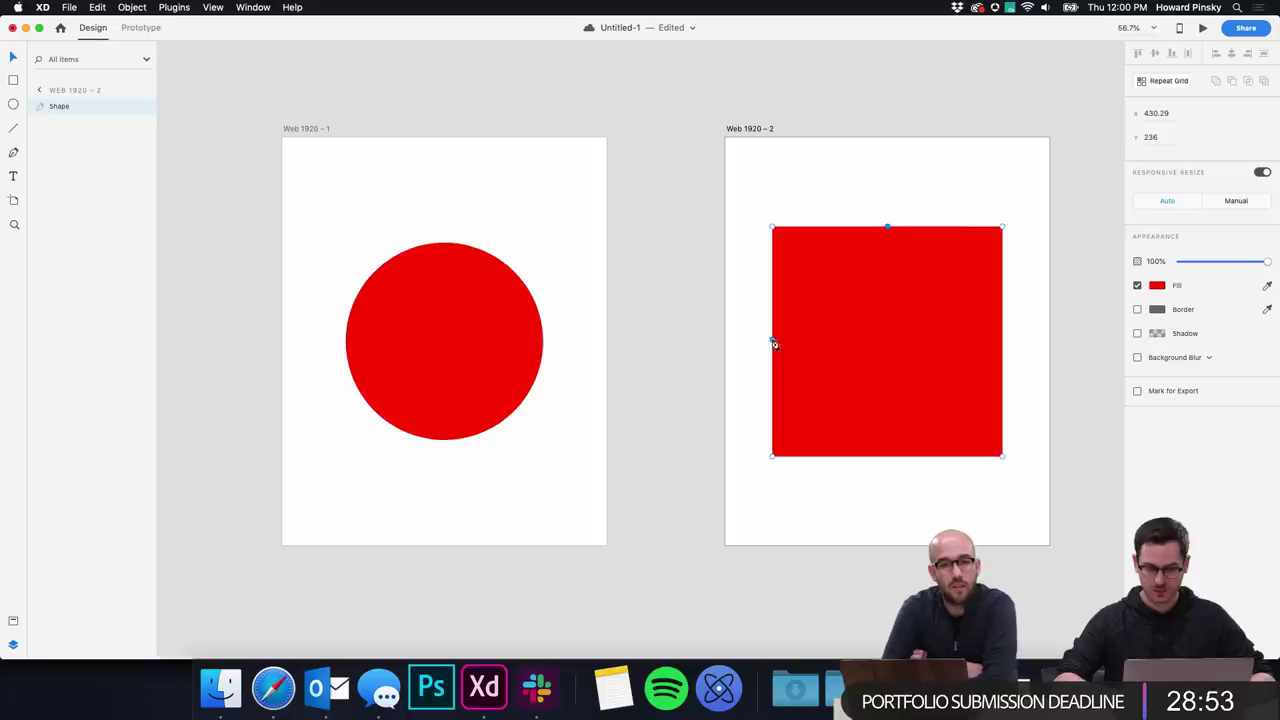
pyautogui.click(889, 457)
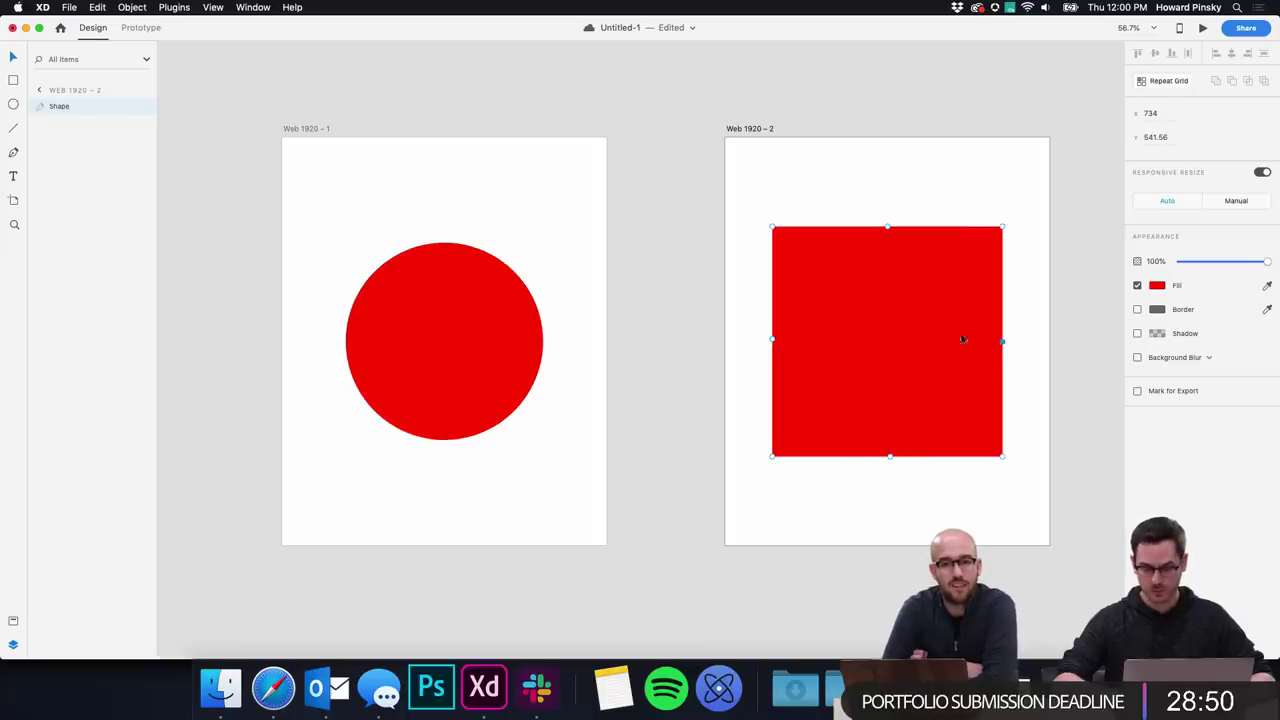
# - Preview the morph from the circle to the square with added anchor points, and close the preview
pyautogui.click(540, 346)
pyautogui.press('super+Return')
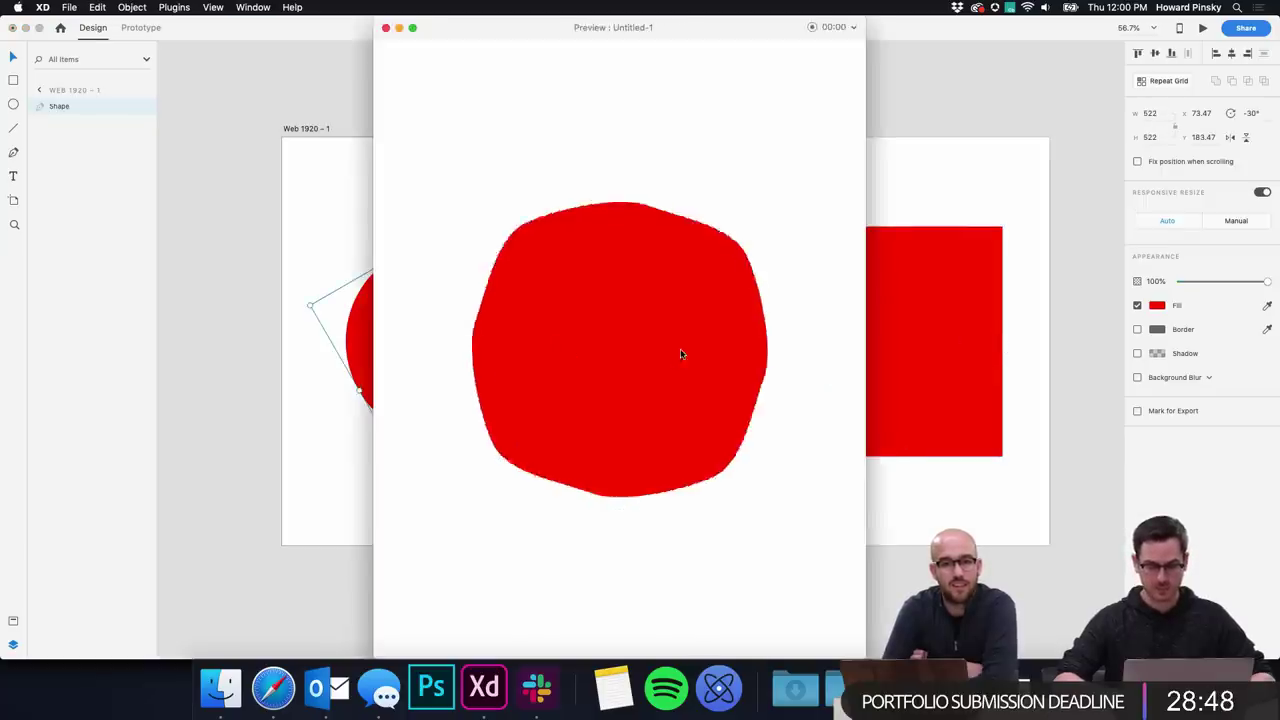
pyautogui.click(949, 277)
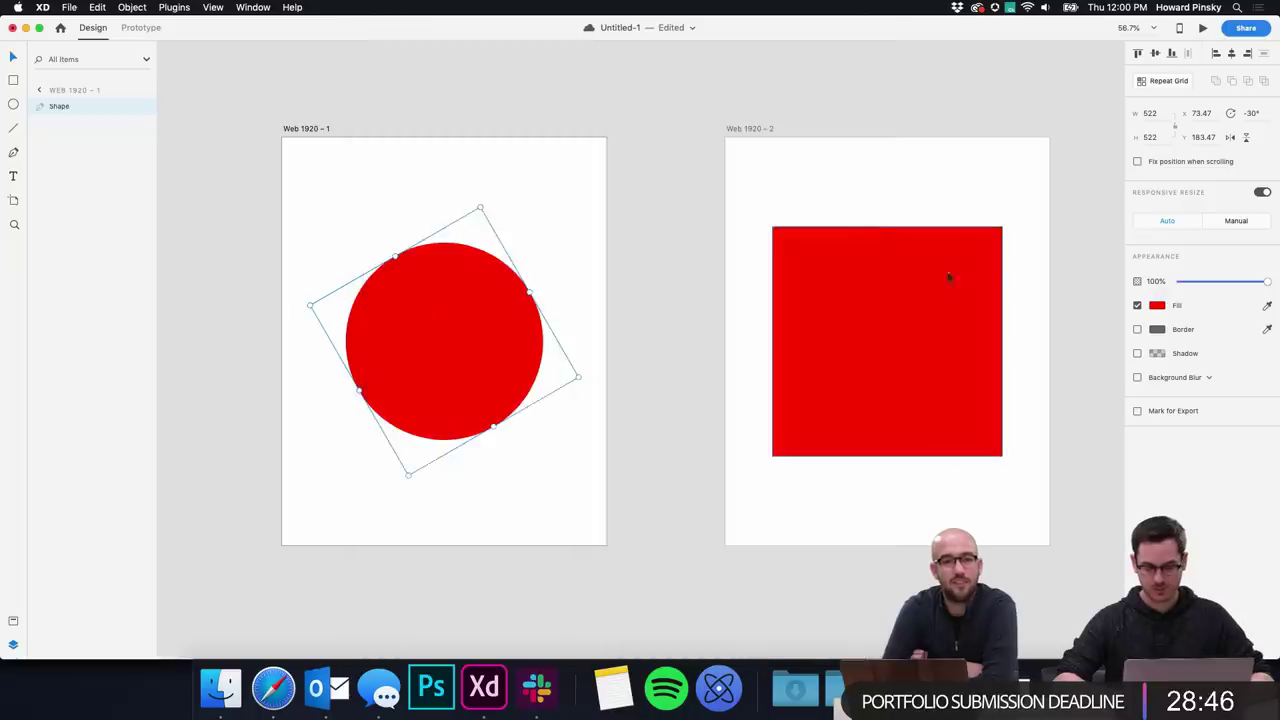
# - Convert the anchor points at the middle of the square's edges to curve points
pyautogui.click(941, 277)
pyautogui.click(888, 228)
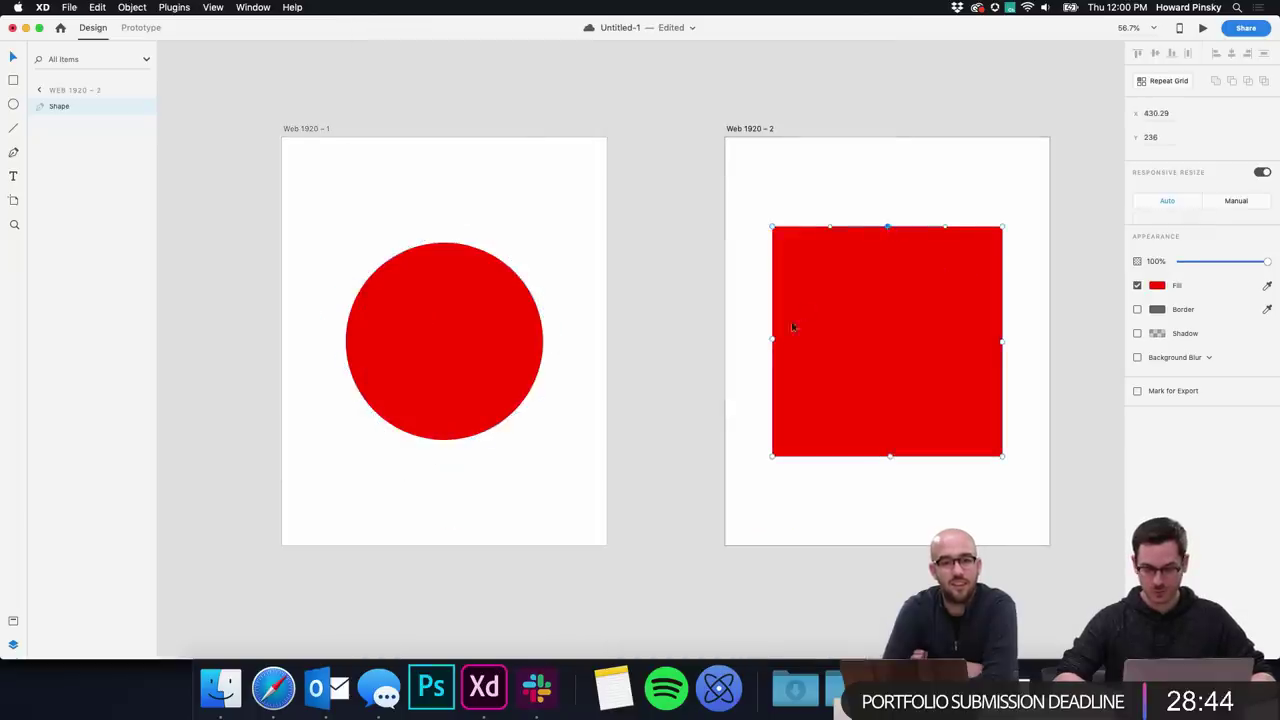
pyautogui.click(773, 341)
pyautogui.click(889, 456)
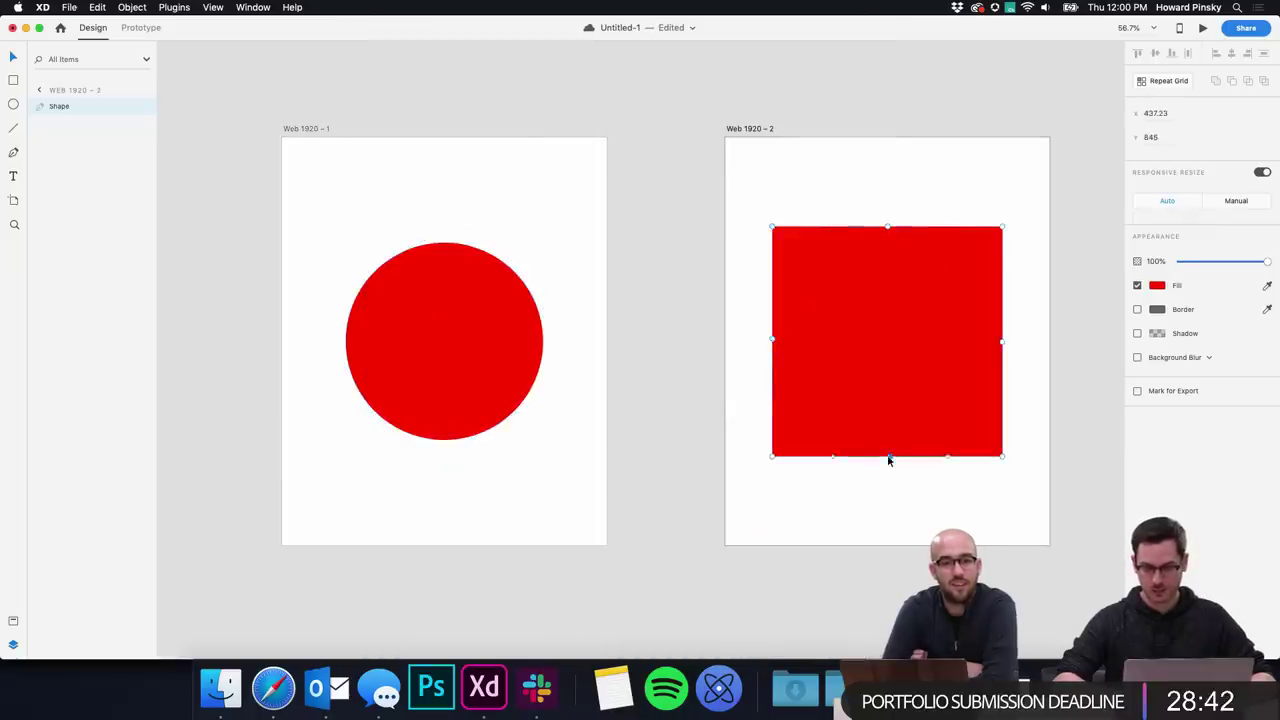
# - Preview the transition from the circle to the square with curve points, and close the preview
pyautogui.click(411, 342)
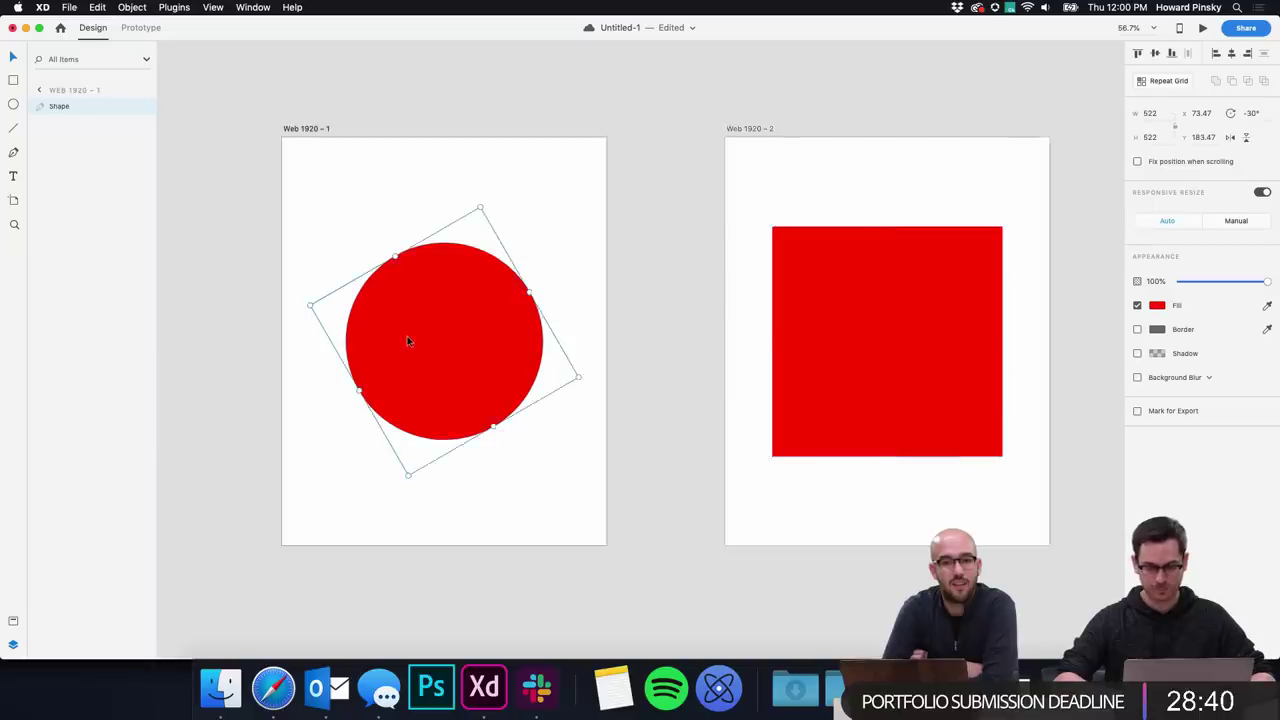
pyautogui.press('super+Return')
pyautogui.click(687, 320)
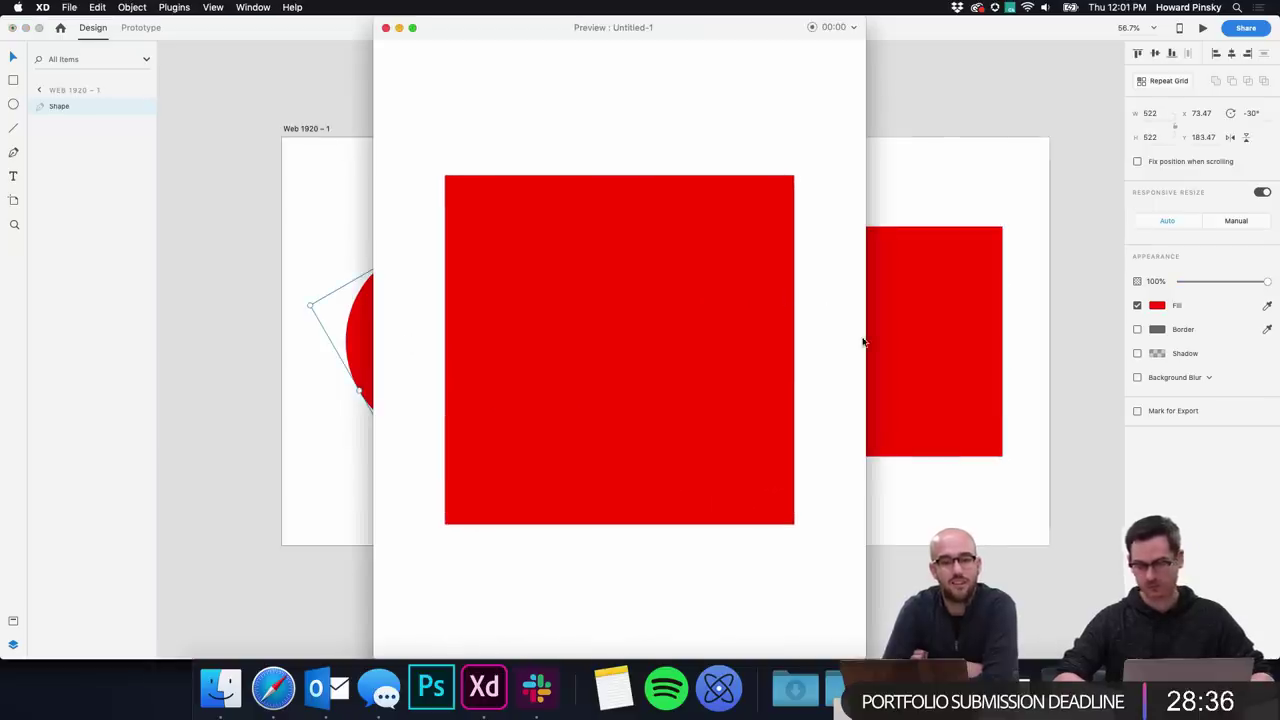
pyautogui.press('super+w')
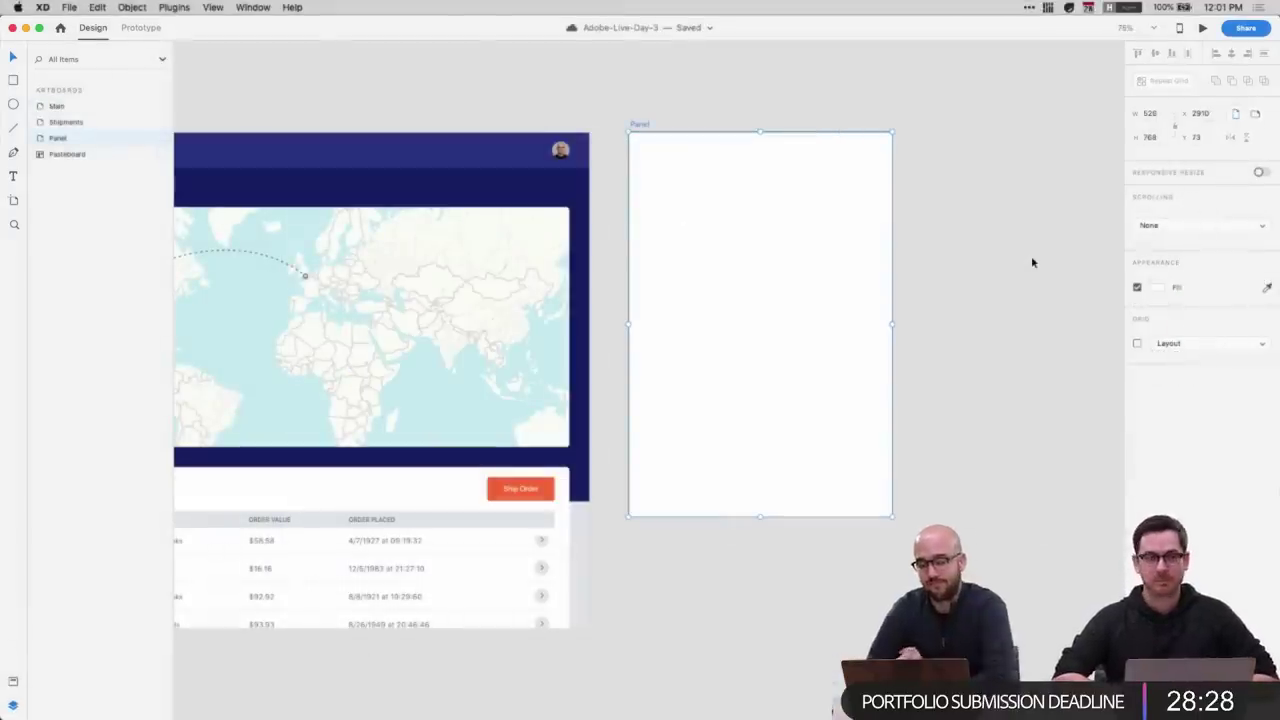
# - Toggle the Panel artboard's fill off and on again, and deselect the artboard
pyautogui.hscroll(5, 594, 289)
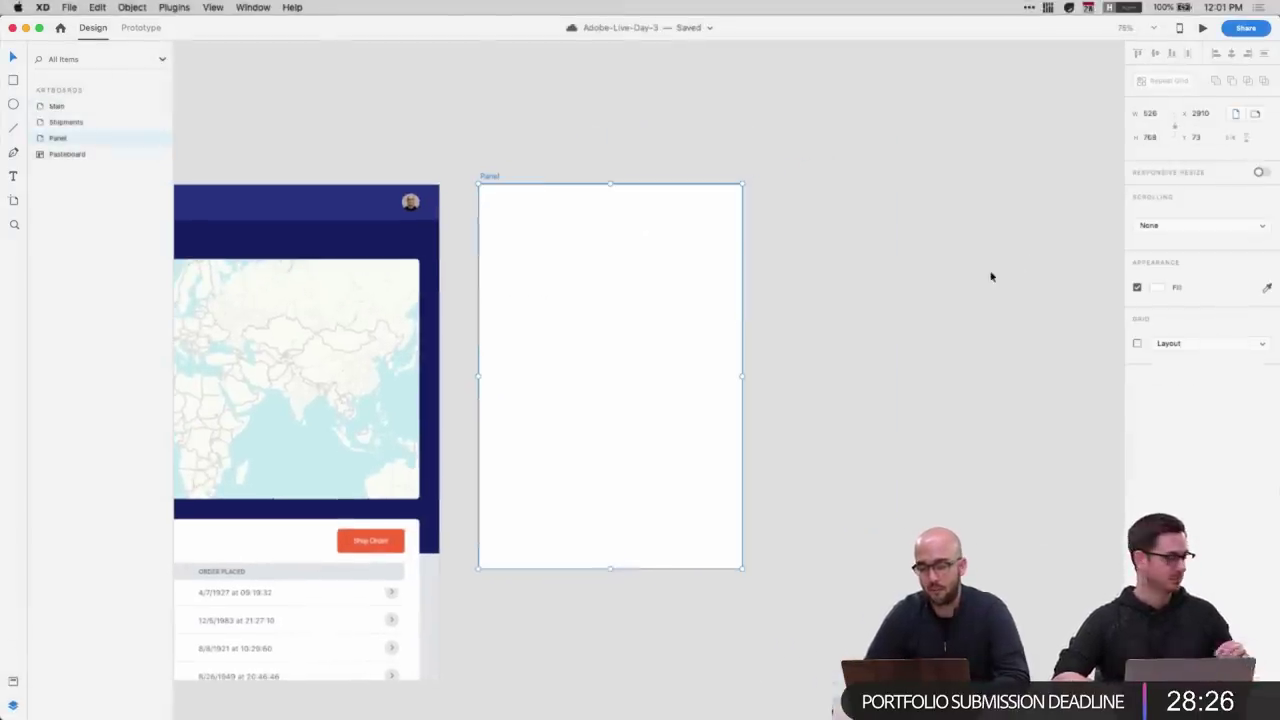
pyautogui.click(1136, 290)
pyautogui.click(1136, 290)
pyautogui.click(803, 289)
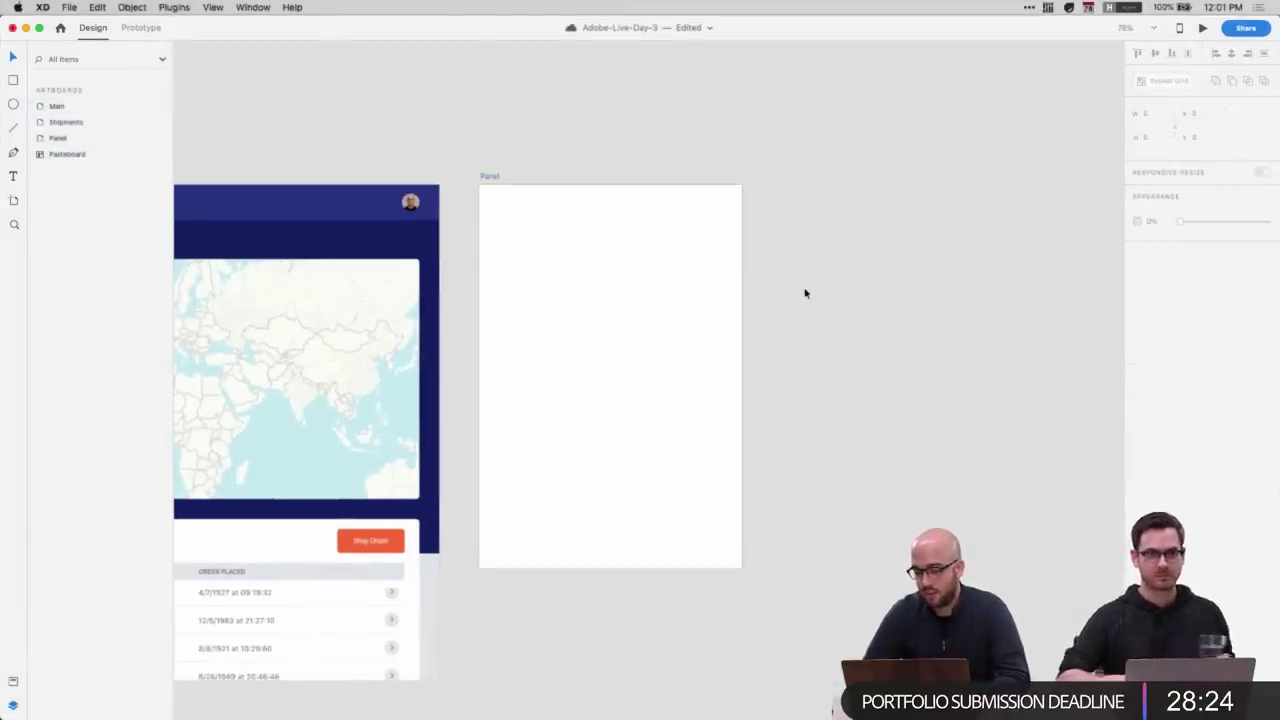
# - Select the Panel artboard, switch to Prototype mode and go to the Main artboard
pyautogui.scroll(-3, 803, 289)
pyautogui.hscroll(-2, 803, 289)
pyautogui.press('super+1')
pyautogui.scroll(4, 640, 277)
pyautogui.hscroll(-2, 640, 277)
pyautogui.click(640, 277)
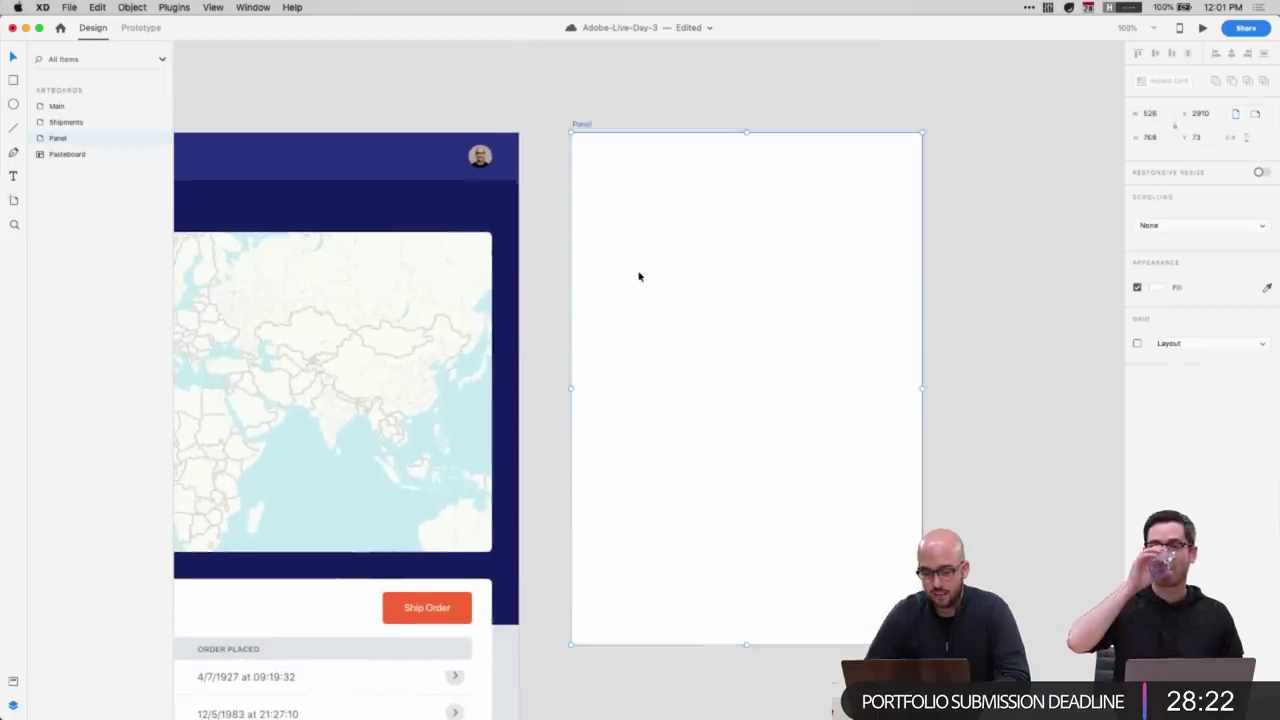
pyautogui.hscroll(-6, 523, 210)
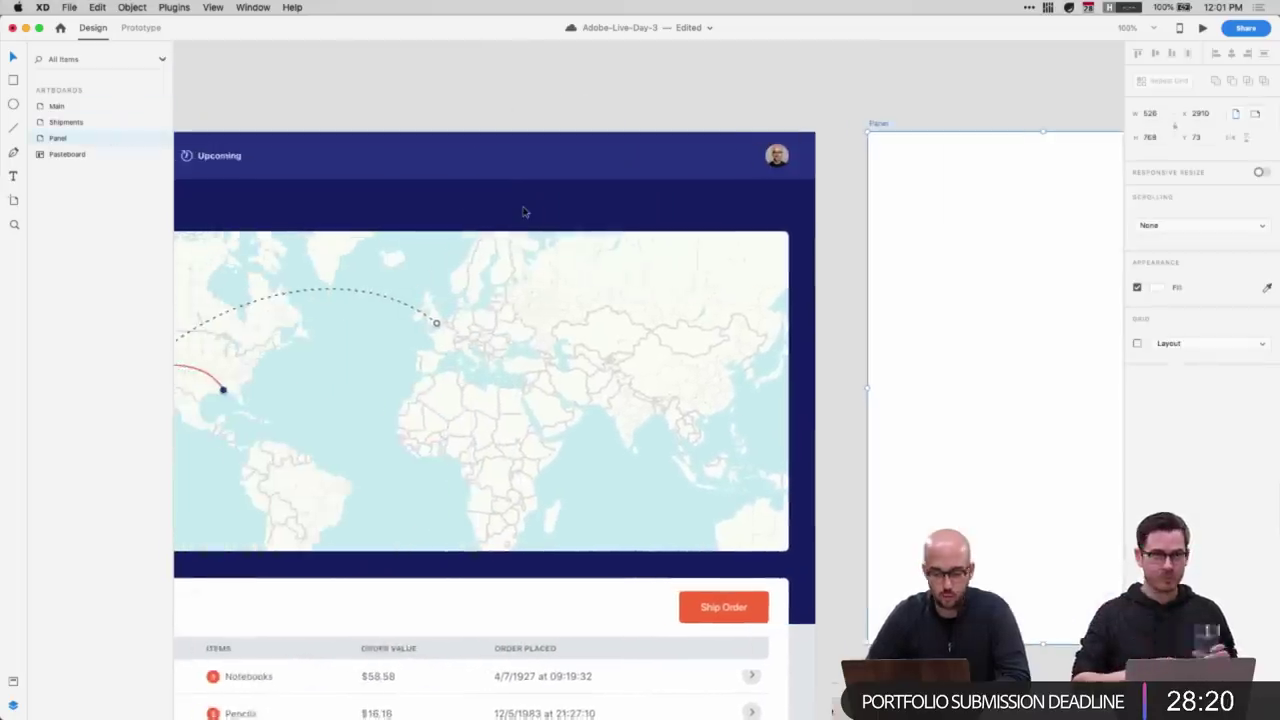
pyautogui.press('super+minus')
pyautogui.hscroll(-6, 525, 211)
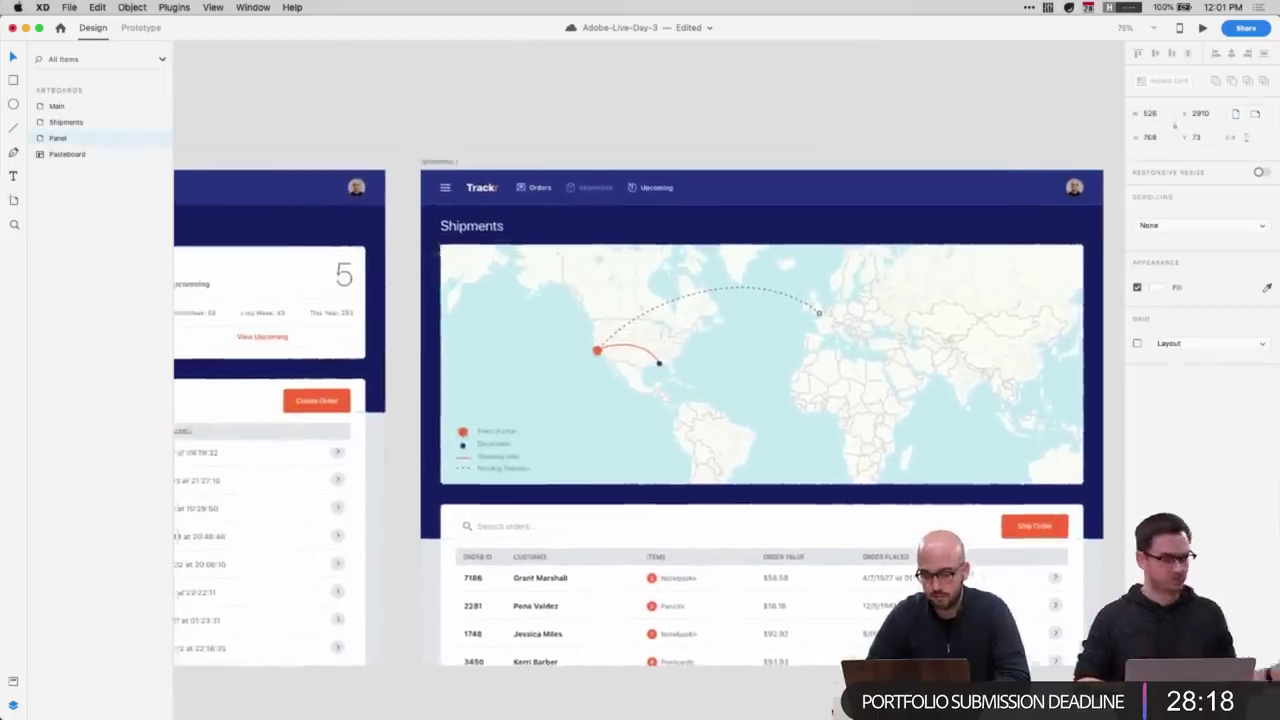
pyautogui.hscroll(-5, 178, 150)
pyautogui.scroll(-1, 178, 150)
pyautogui.click(130, 27)
pyautogui.hscroll(-5, 294, 171)
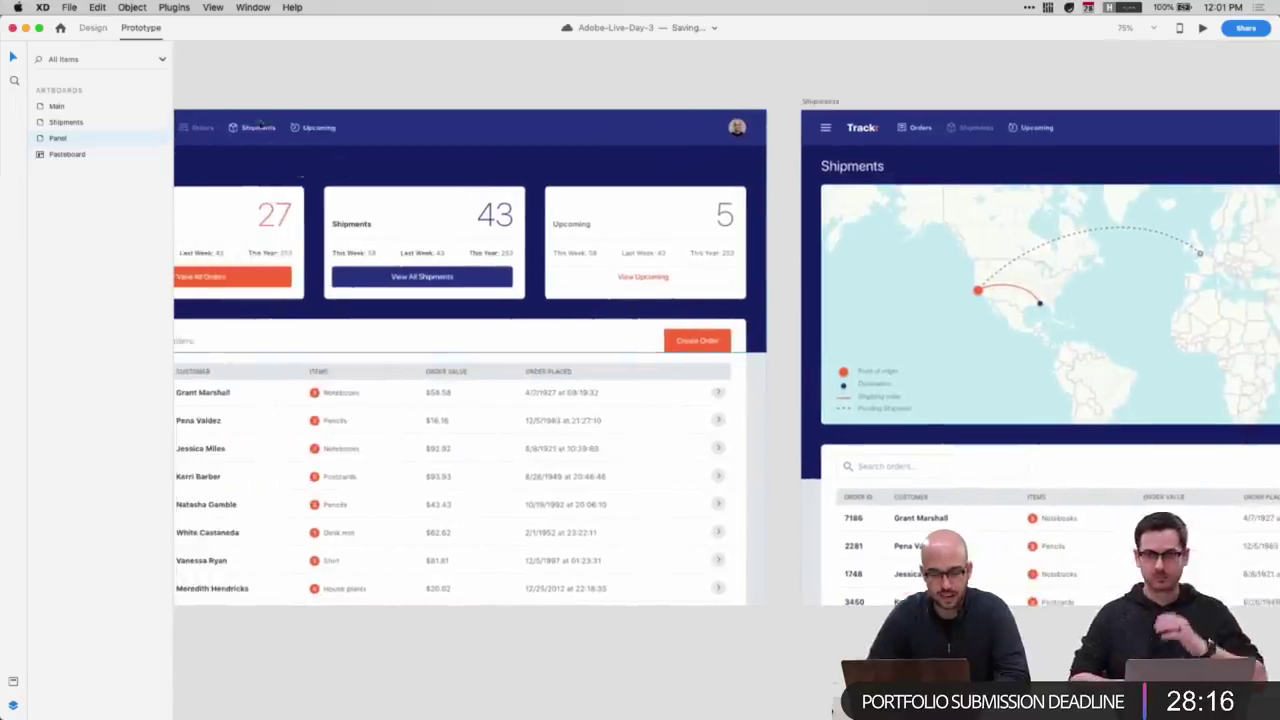
# - Try to link the order table's Body group on the Main artboard to the Panel artboard
pyautogui.hscroll(-2, 236, 115)
pyautogui.click(236, 114)
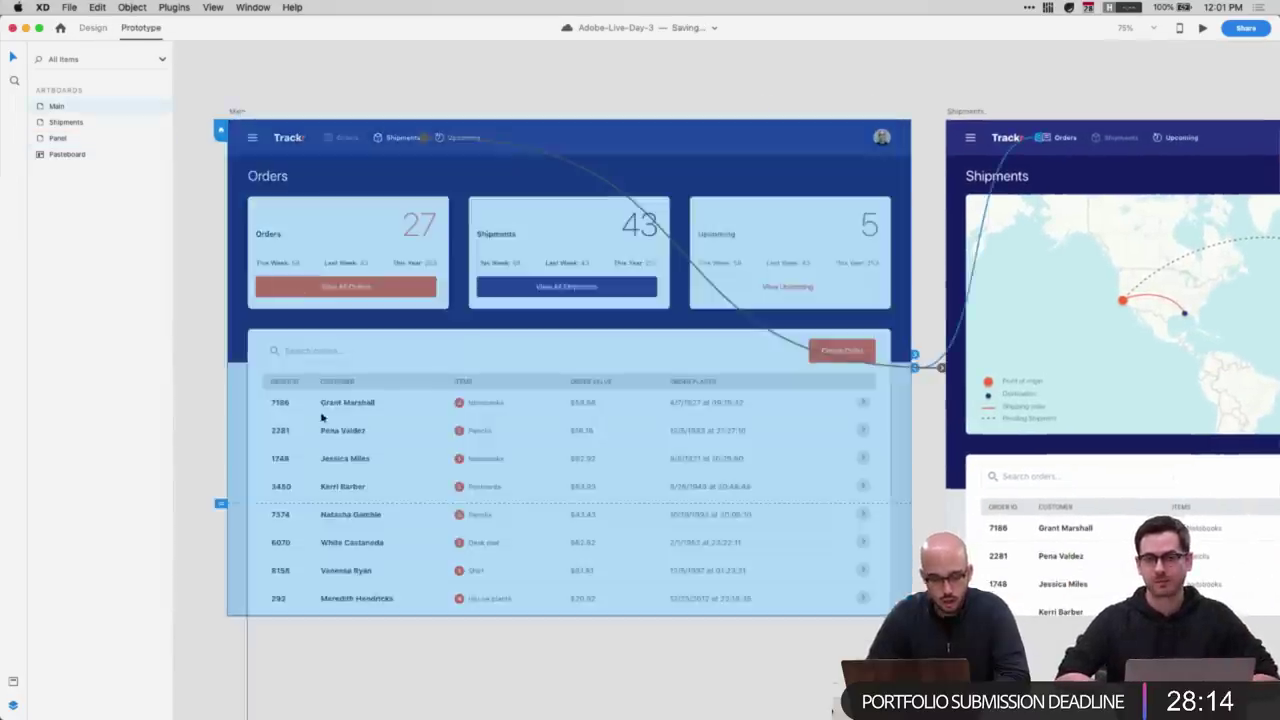
pyautogui.click(333, 411)
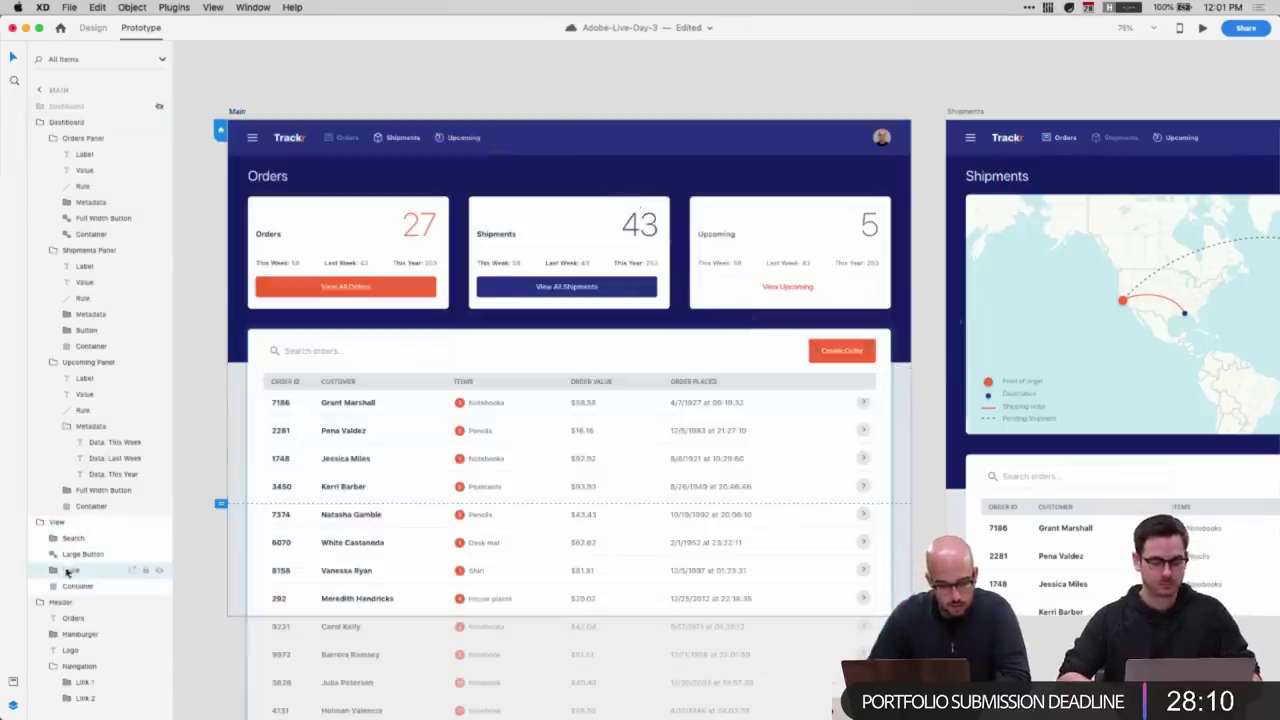
pyautogui.click(53, 571)
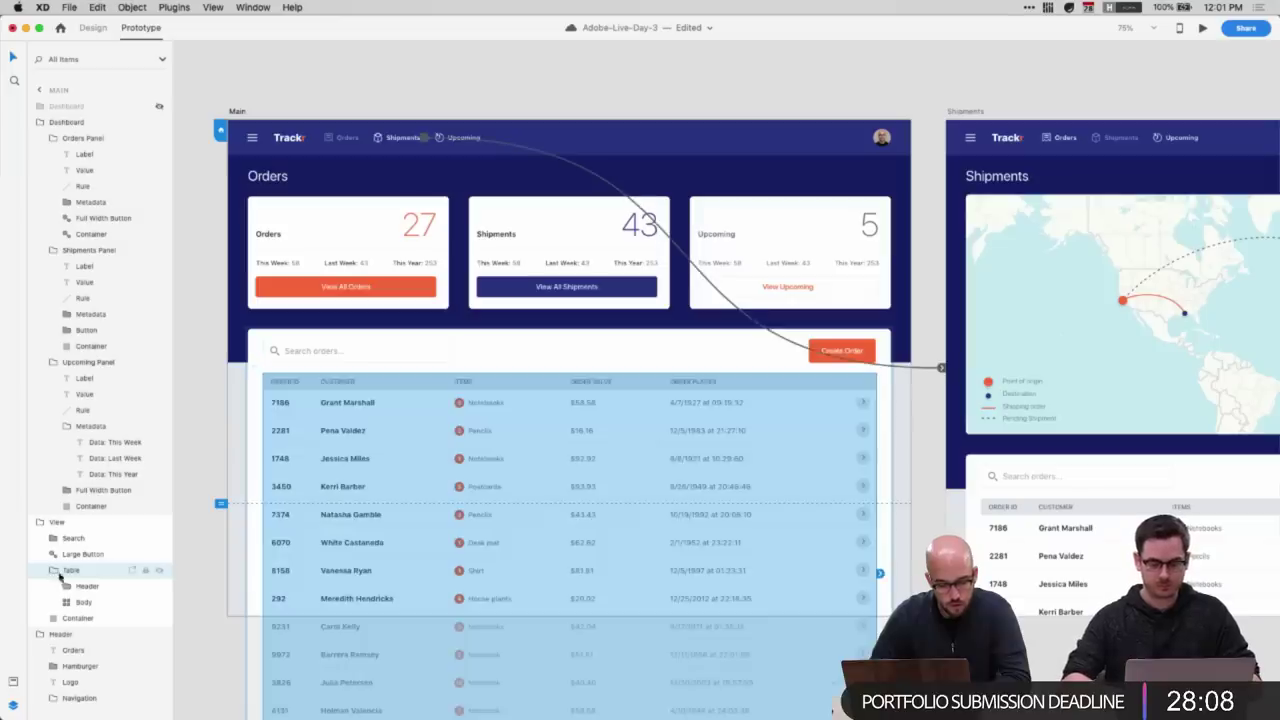
pyautogui.click(78, 604)
pyautogui.hscroll(6, 565, 543)
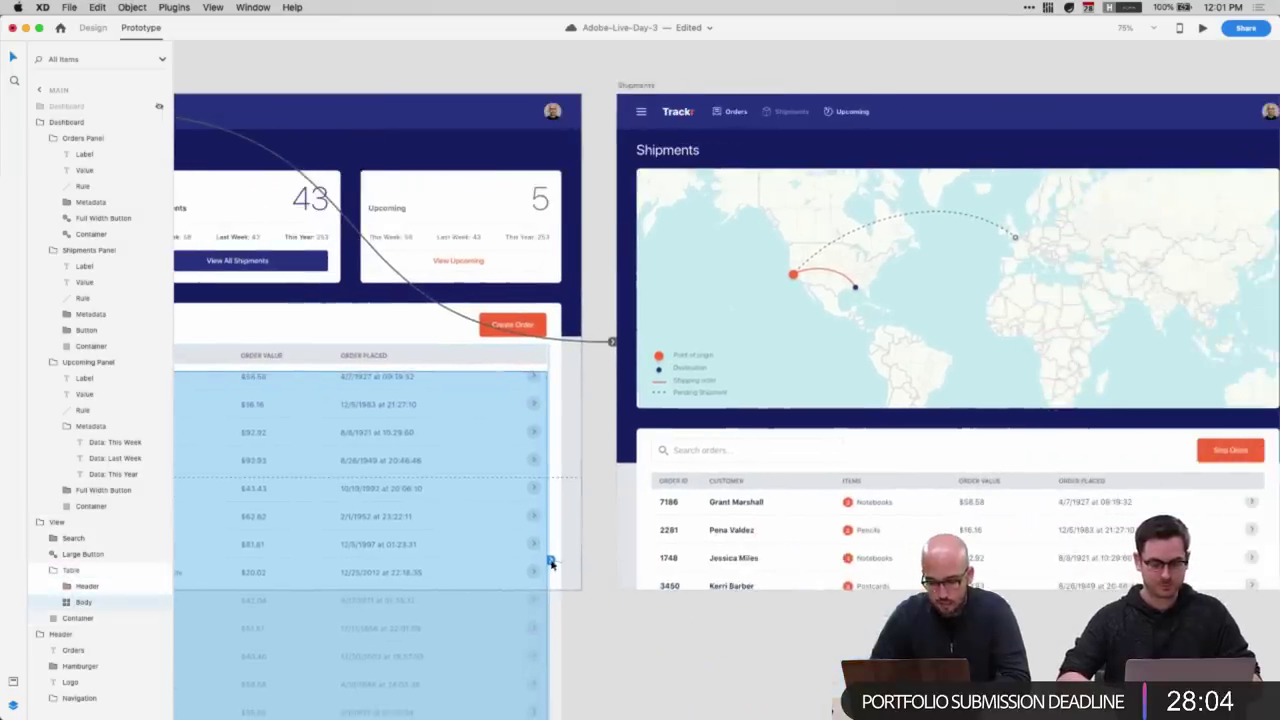
pyautogui.moveTo(551, 562); pyautogui.dragTo(820, 271)
pyautogui.hscroll(10, 923, 543)
# - Check the new link's trigger, action and destination options, and undo the link from the table body to Panel
pyautogui.click(632, 315)
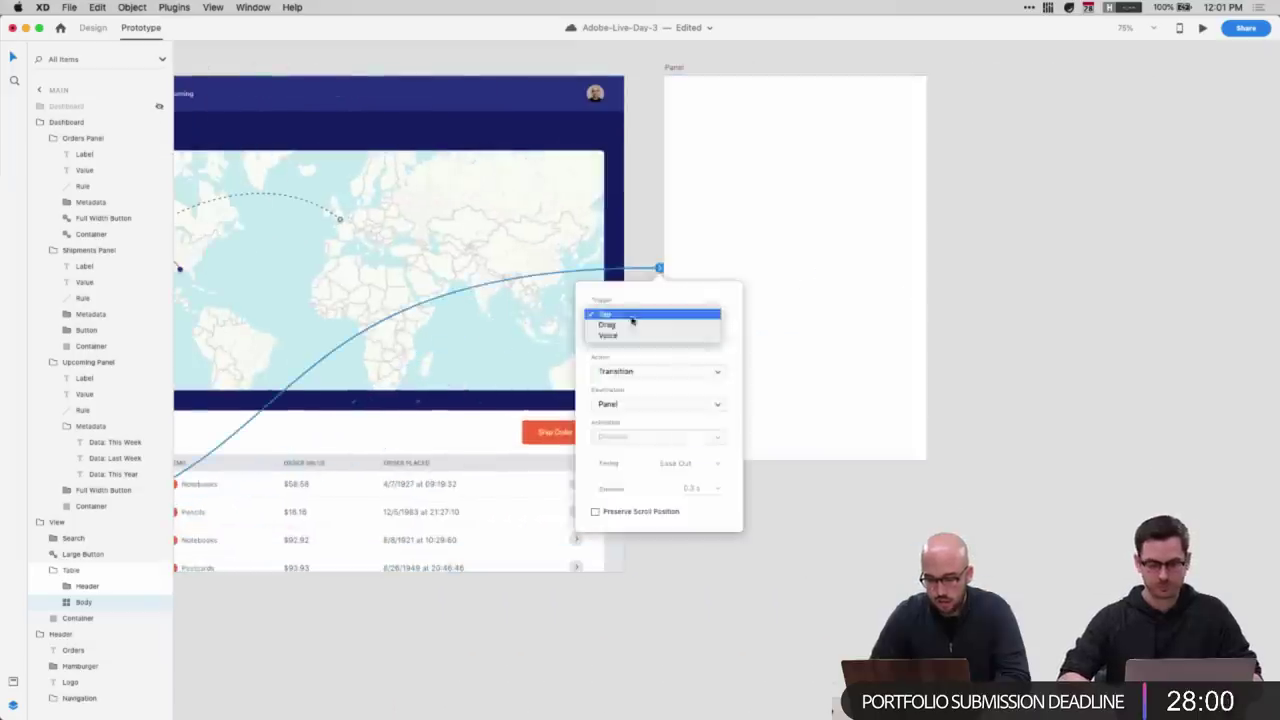
pyautogui.click(632, 322)
pyautogui.click(626, 369)
pyautogui.click(622, 398)
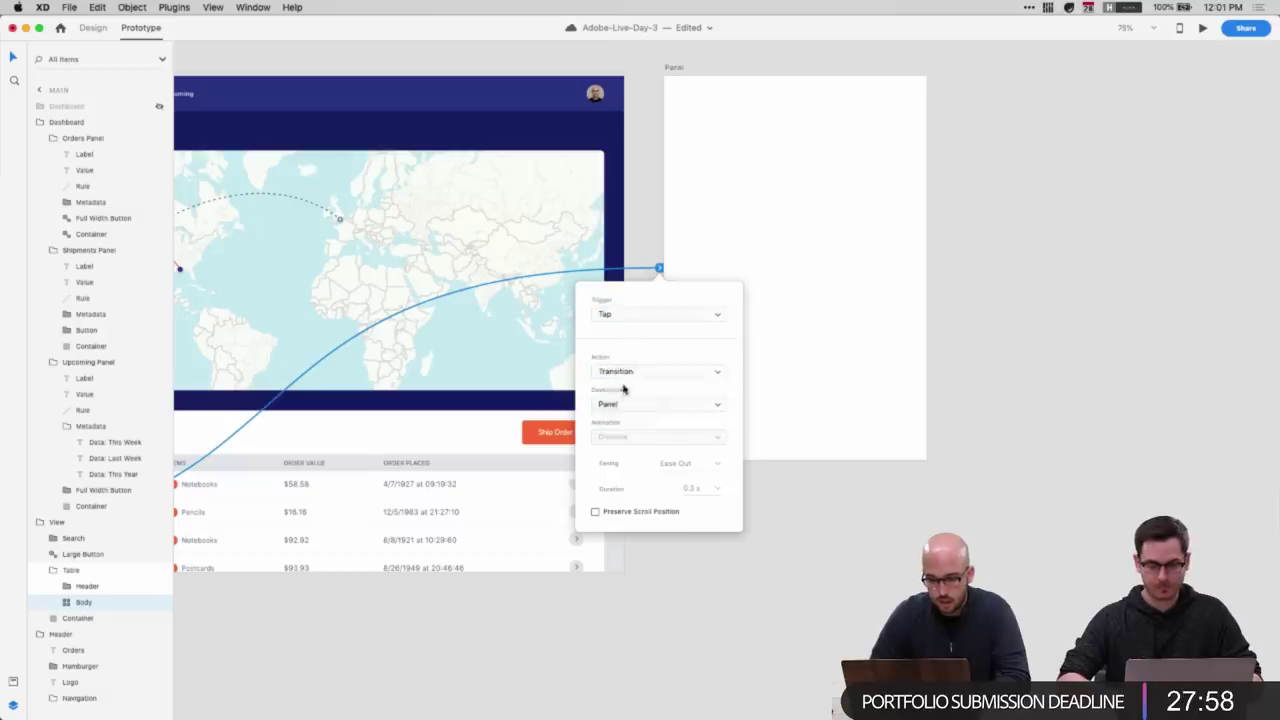
pyautogui.click(618, 404)
pyautogui.click(622, 396)
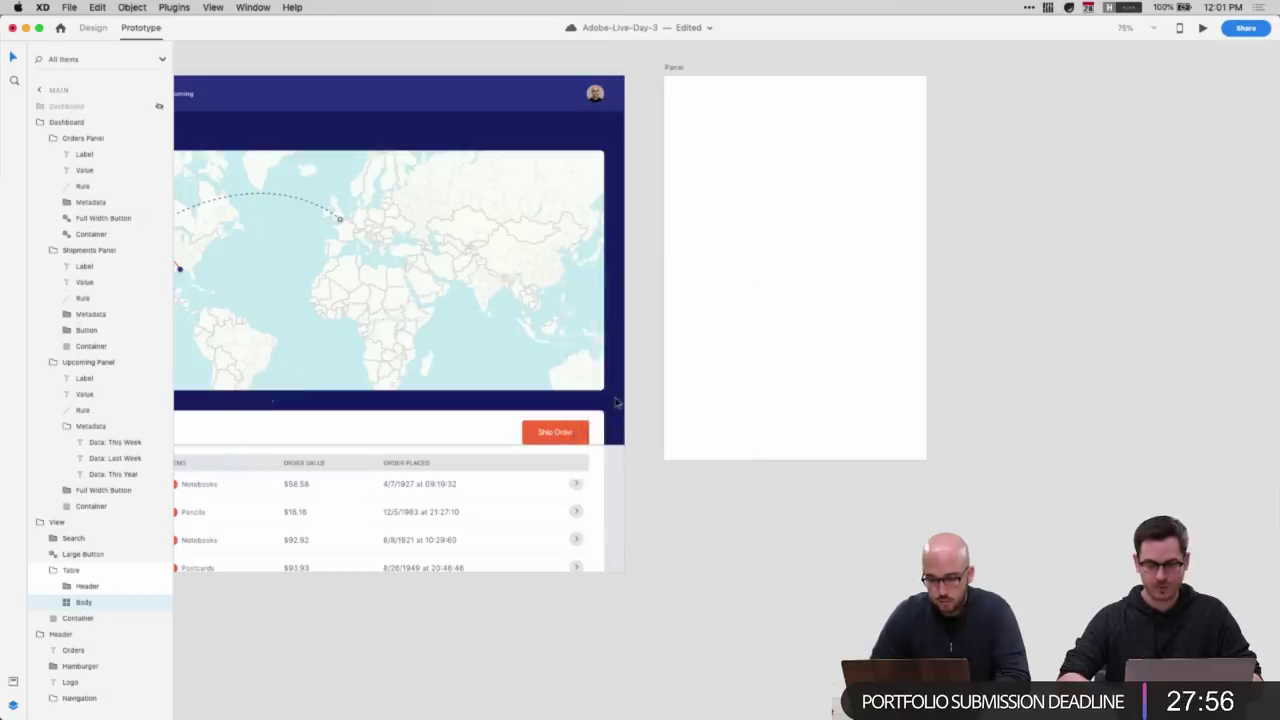
pyautogui.click(620, 402)
pyautogui.press('super+z')
pyautogui.click(686, 413)
pyautogui.hscroll(-10, 686, 413)
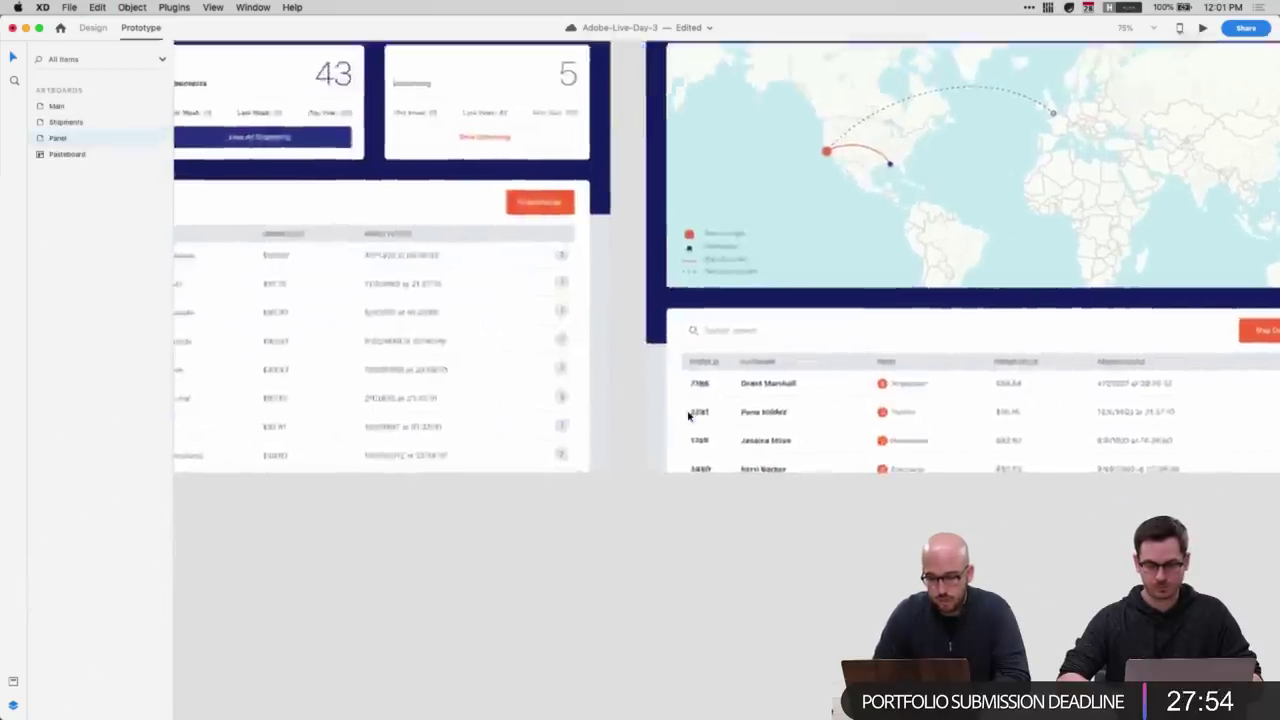
# - Link the Main artboard's table Body to the Panel artboard with a Tap trigger and the Overlay action
pyautogui.press('super+minus')
pyautogui.click(467, 344)
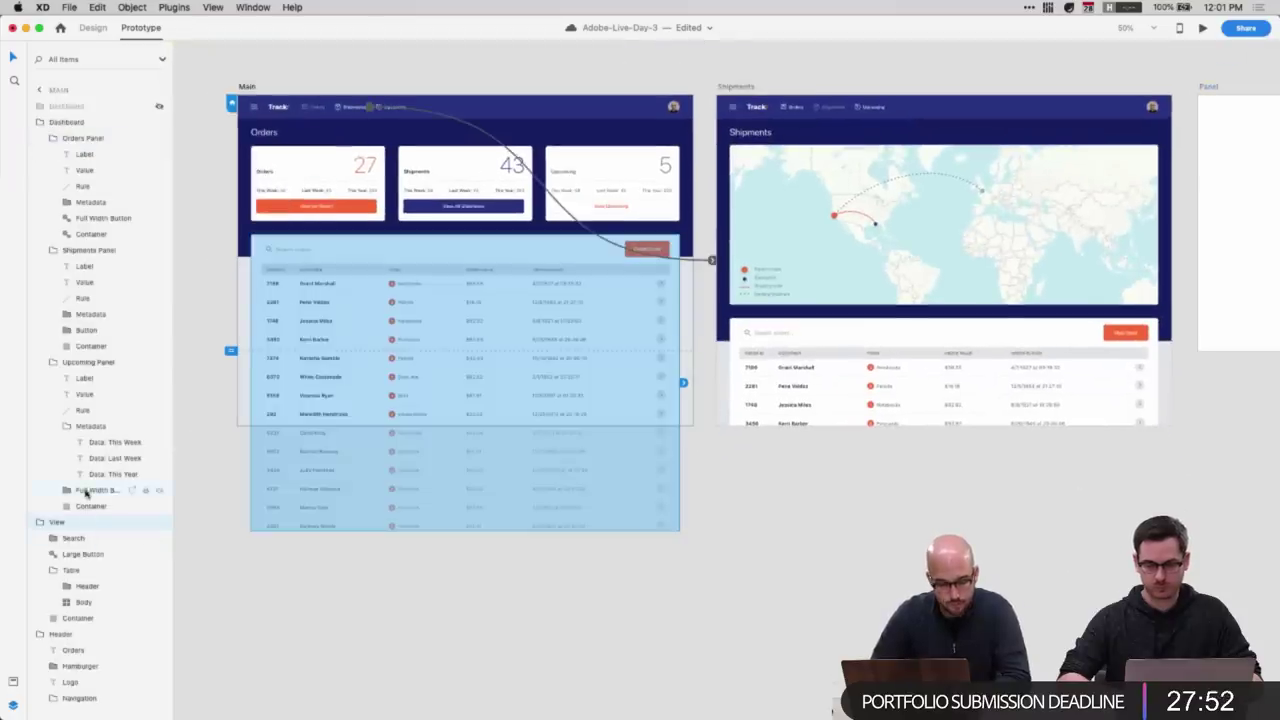
pyautogui.doubleClick(273, 288)
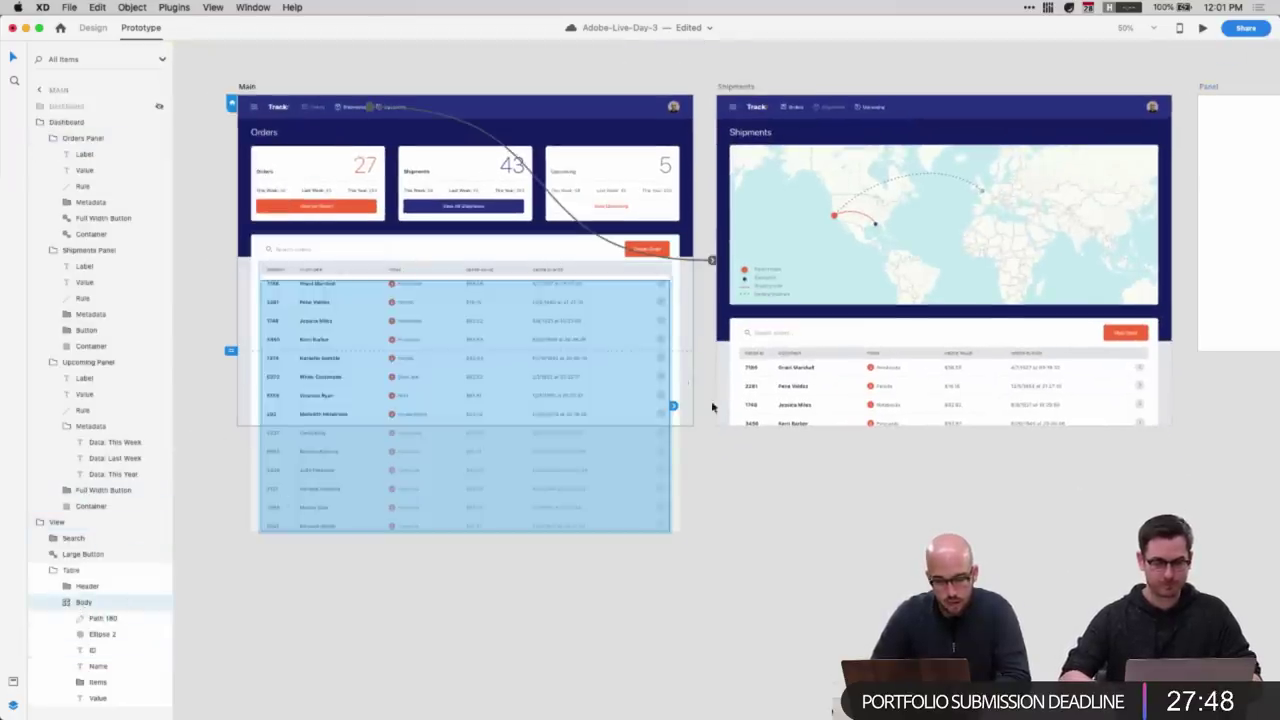
pyautogui.moveTo(674, 406); pyautogui.dragTo(1240, 240)
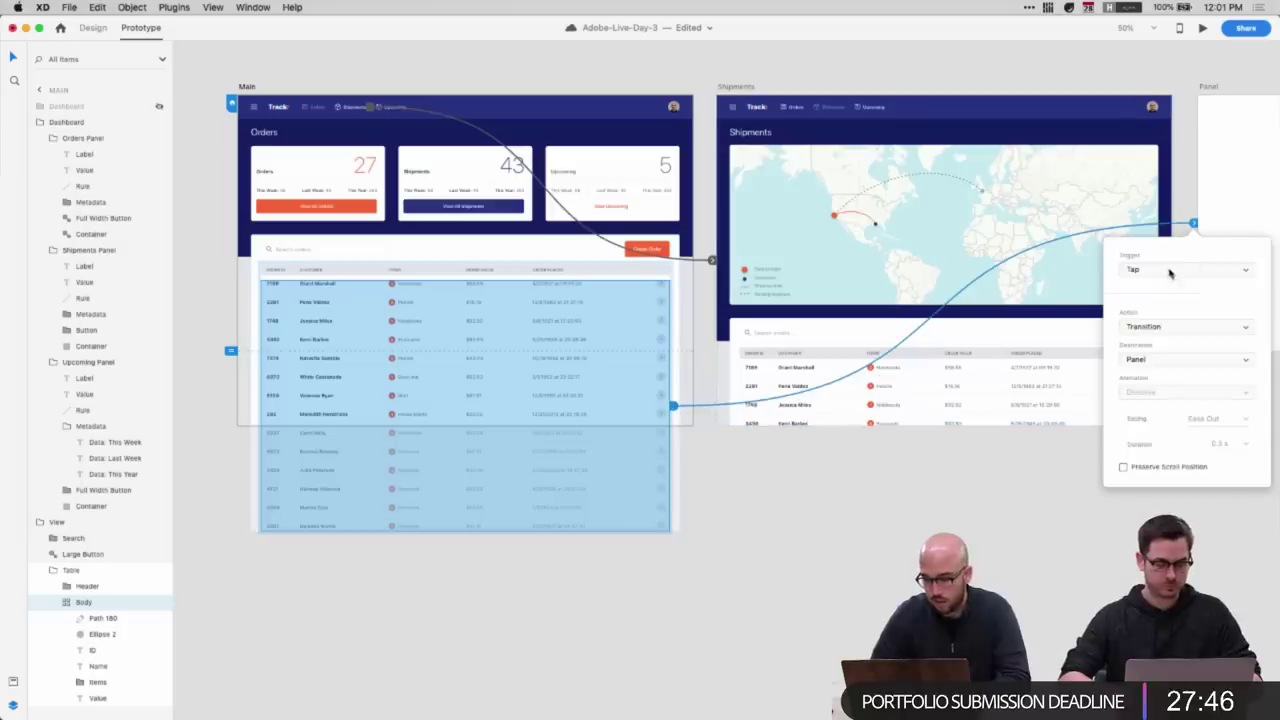
pyautogui.click(1168, 270)
pyautogui.click(1166, 272)
pyautogui.click(1156, 326)
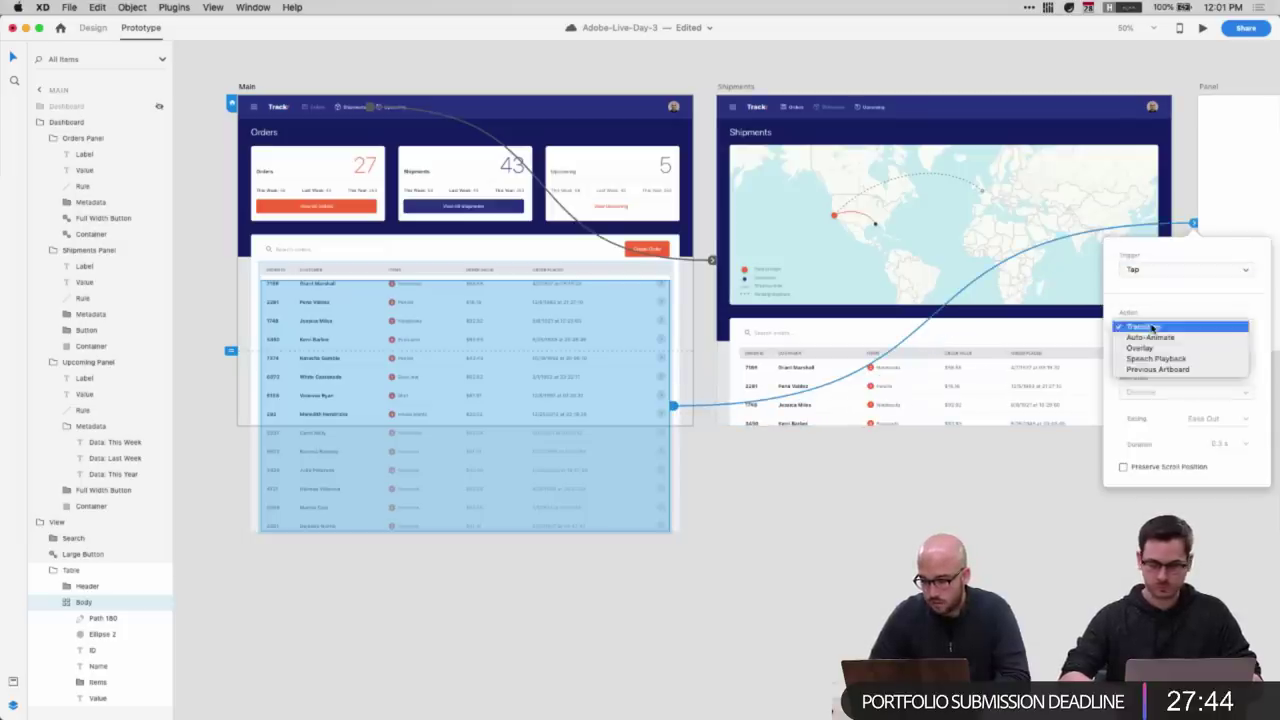
pyautogui.click(1156, 348)
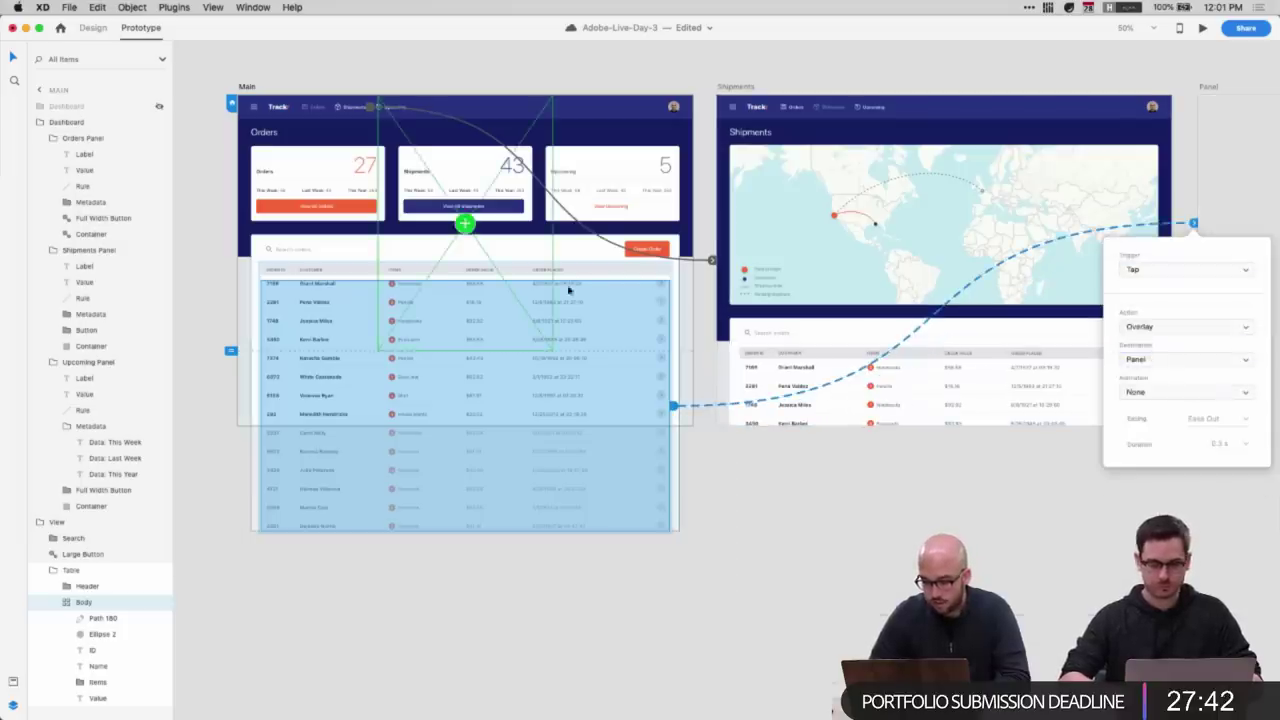
# - Move the Panel overlay's placement frame flush with the right edge of the Main artboard
pyautogui.press('Escape')
pyautogui.moveTo(523, 230); pyautogui.dragTo(604, 223)
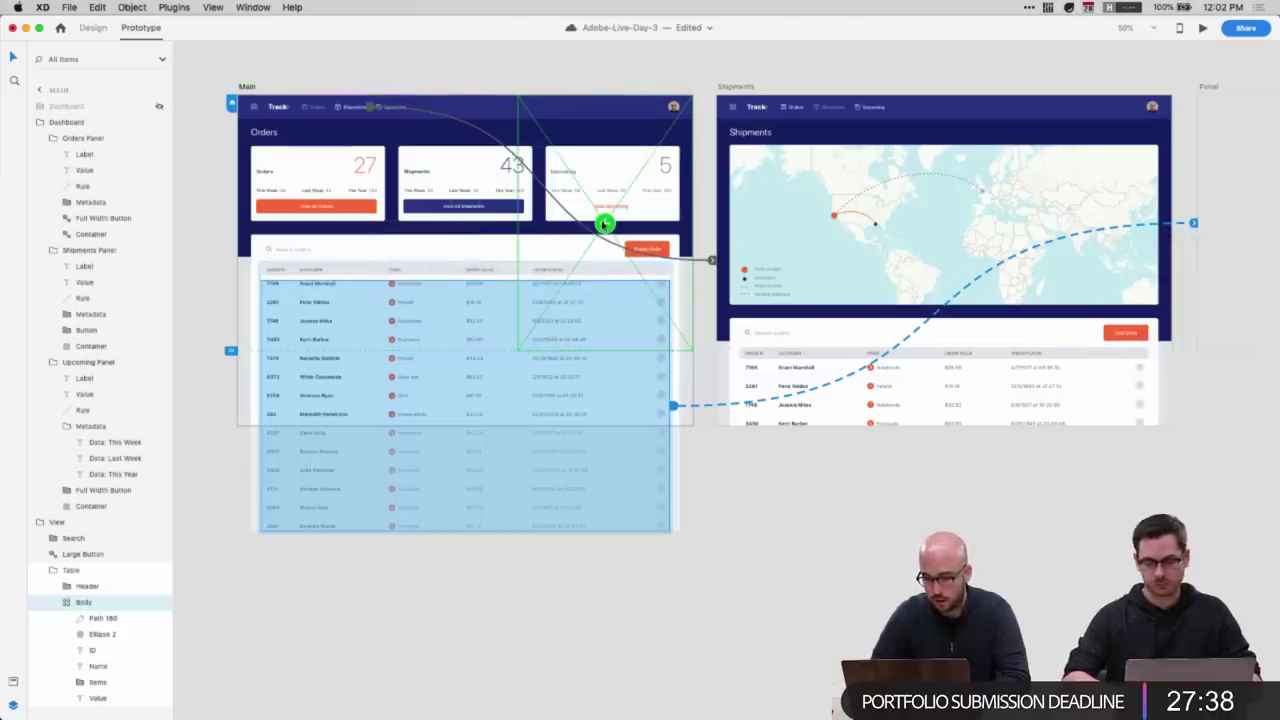
pyautogui.click(704, 408)
pyautogui.click(658, 344)
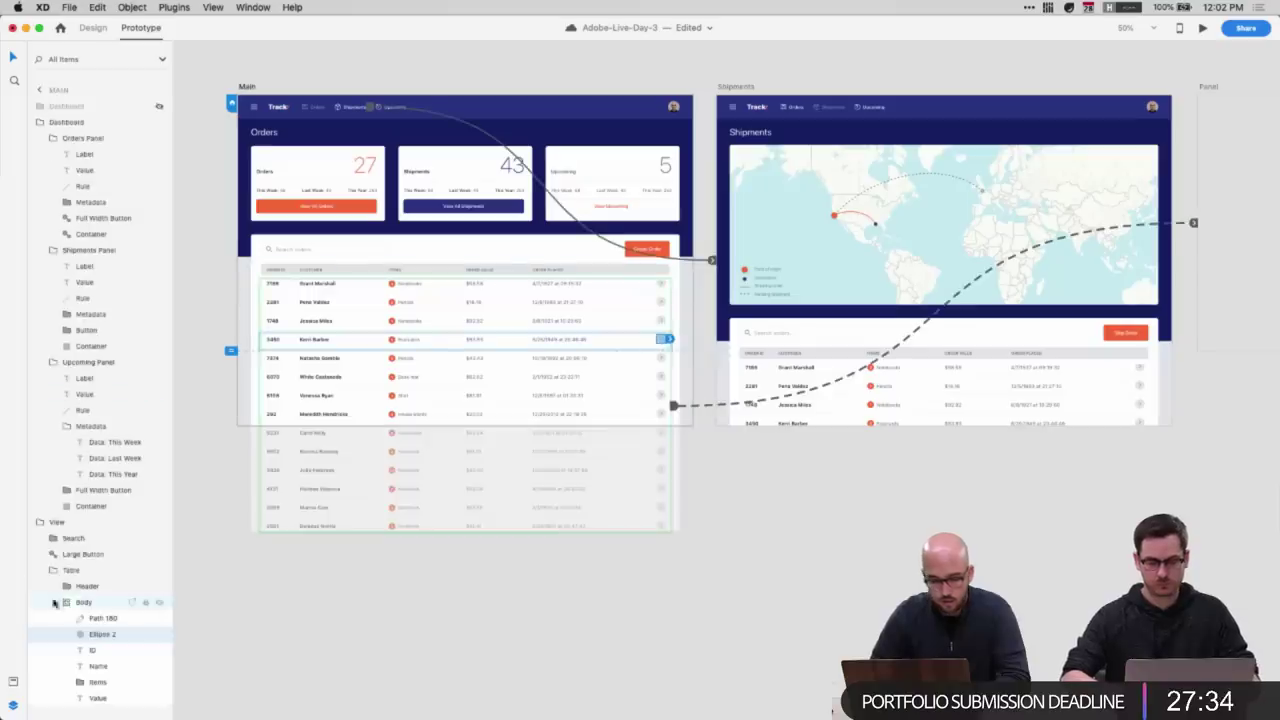
# - Set the Panel overlay's animation to Slide Left with a duration of 0.5 s, and deselect the table body
pyautogui.click(1194, 223)
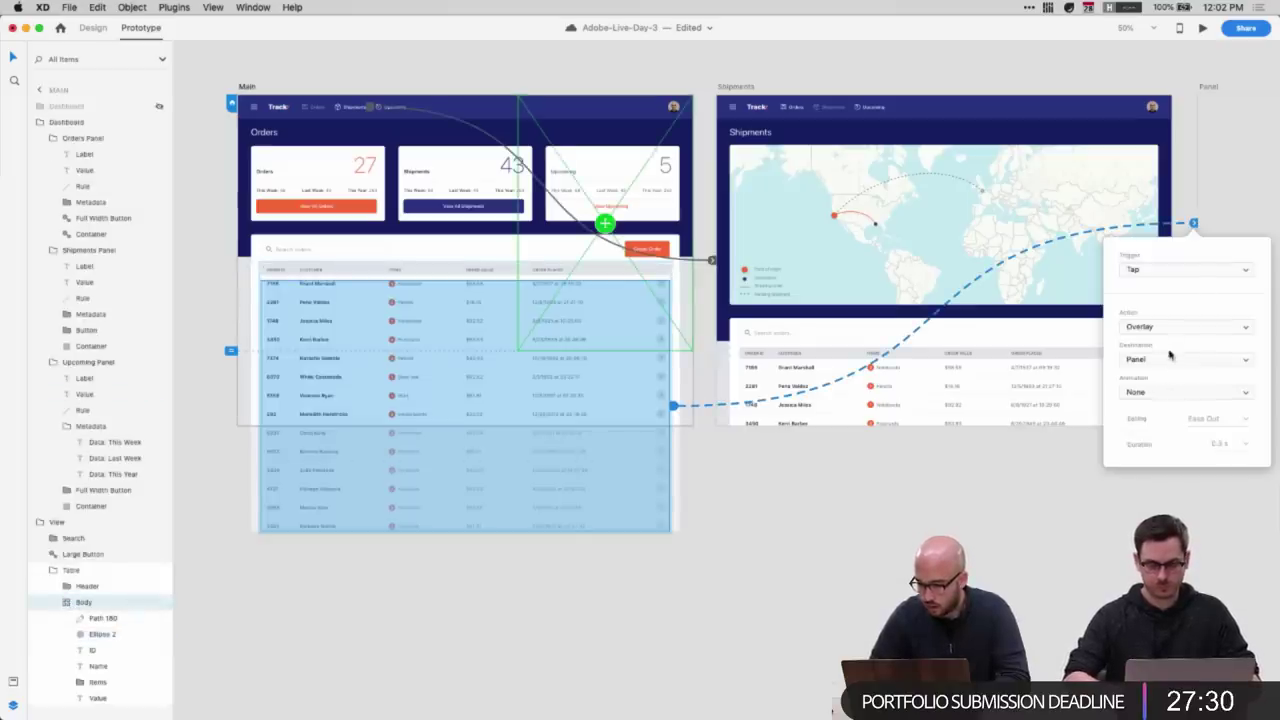
pyautogui.click(1164, 396)
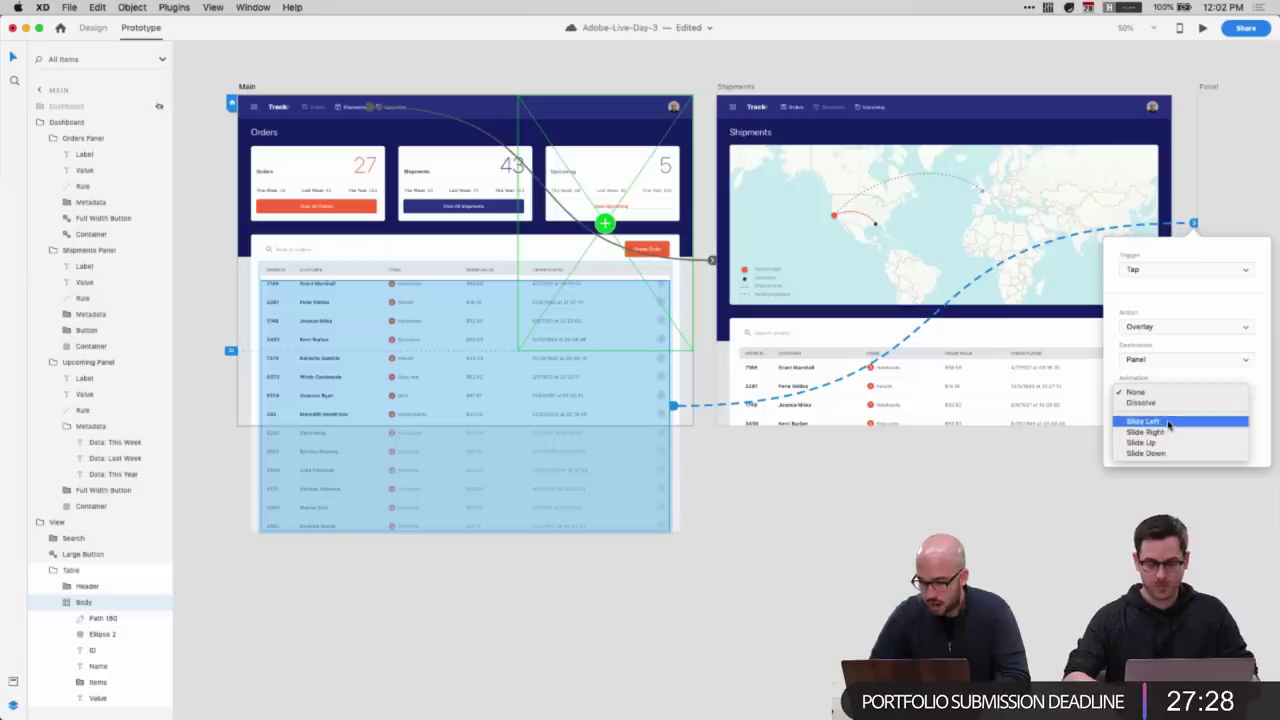
pyautogui.click(1168, 422)
pyautogui.click(1229, 445)
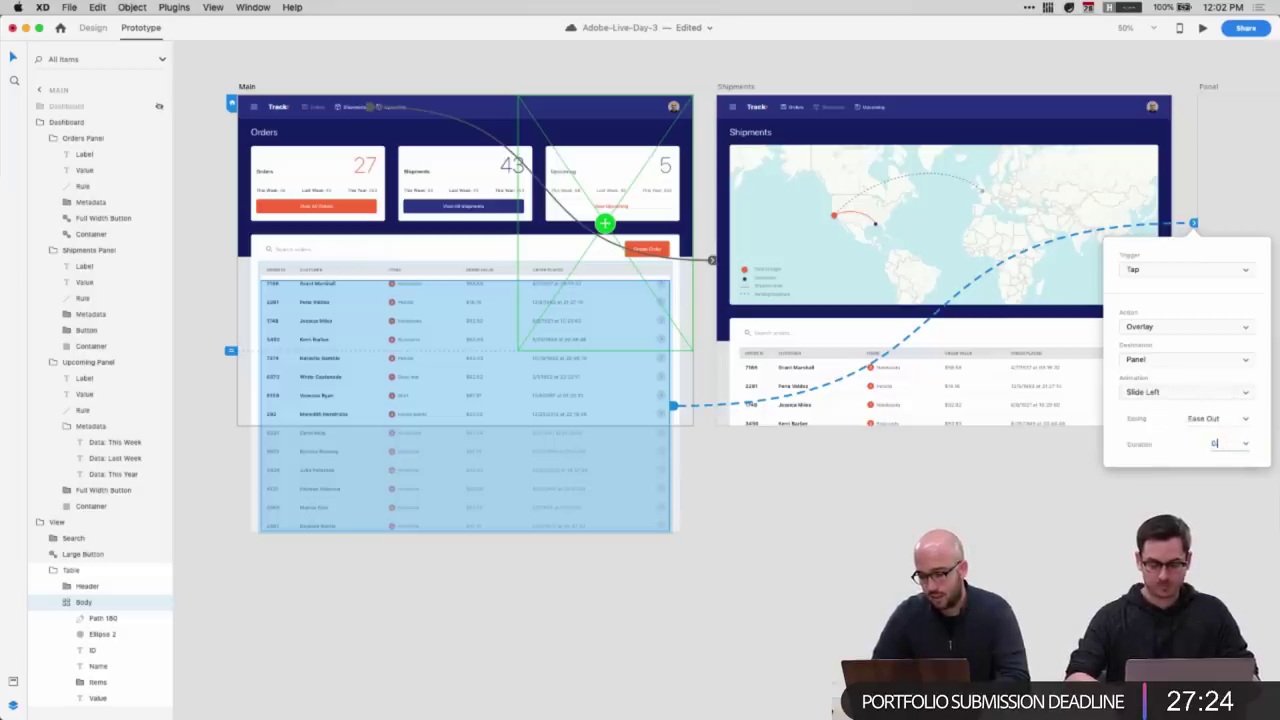
pyautogui.write('0.5')
pyautogui.press('Return')
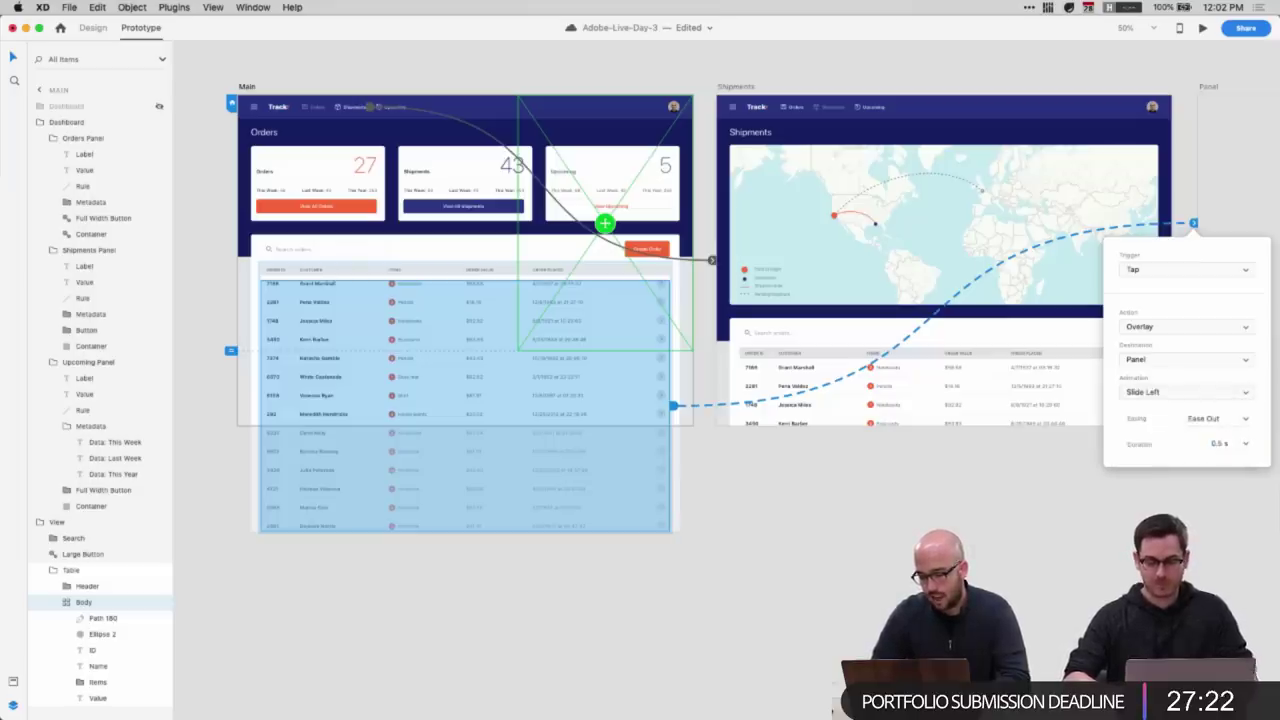
pyautogui.click(850, 522)
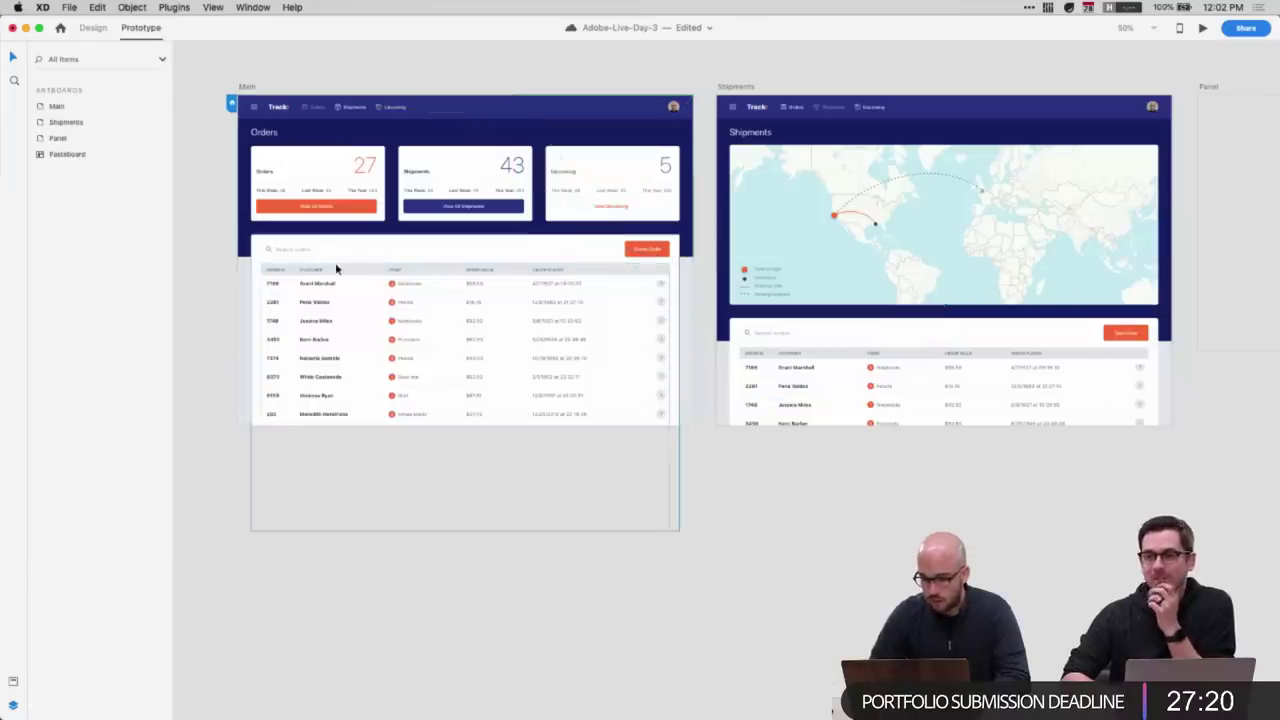
# - Preview the prototype from the Main artboard and close the preview
pyautogui.click(248, 90)
pyautogui.press('super+Return')
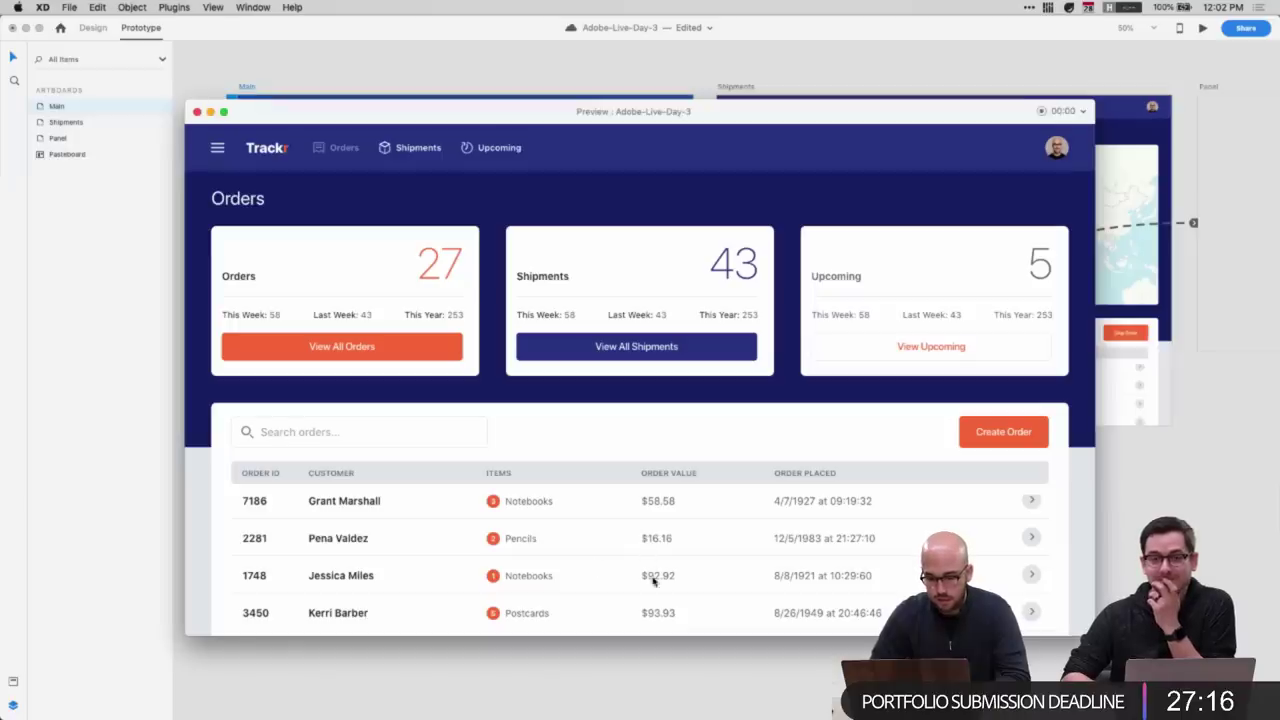
pyautogui.press('super+w')
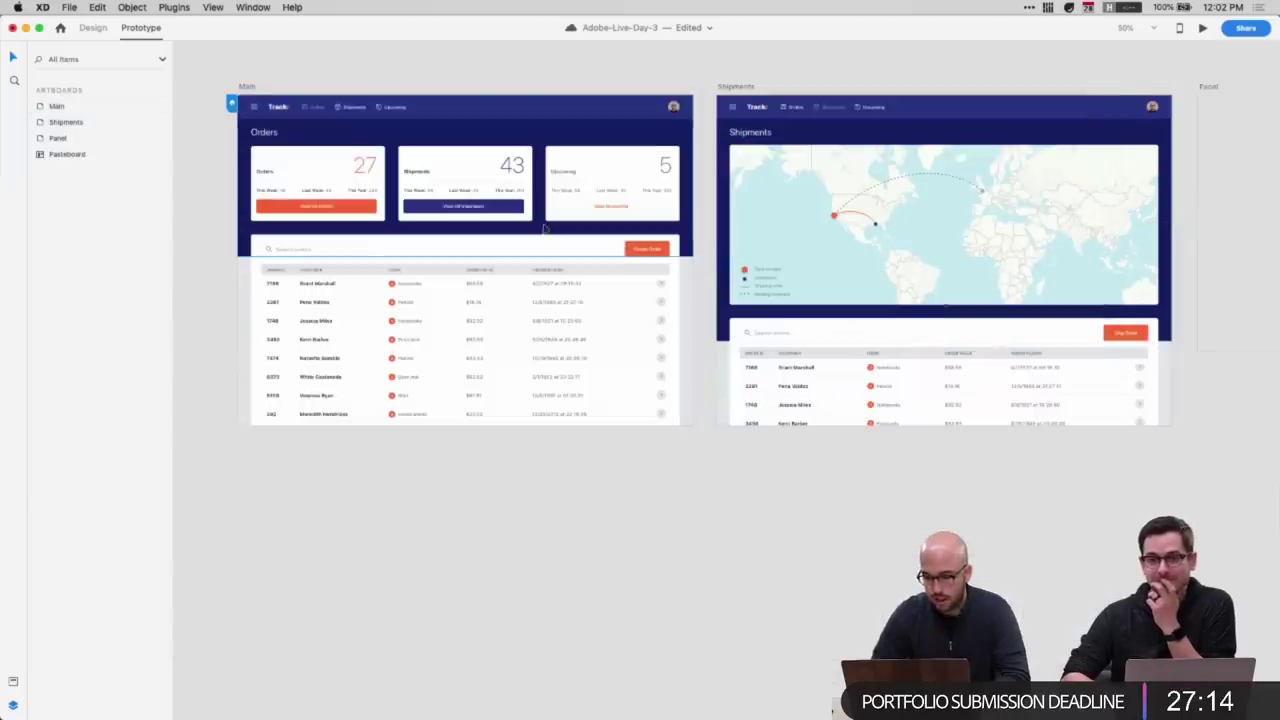
# - Select the Main artboard's table Body and review the settings of its overlay link to Panel
pyautogui.click(600, 357)
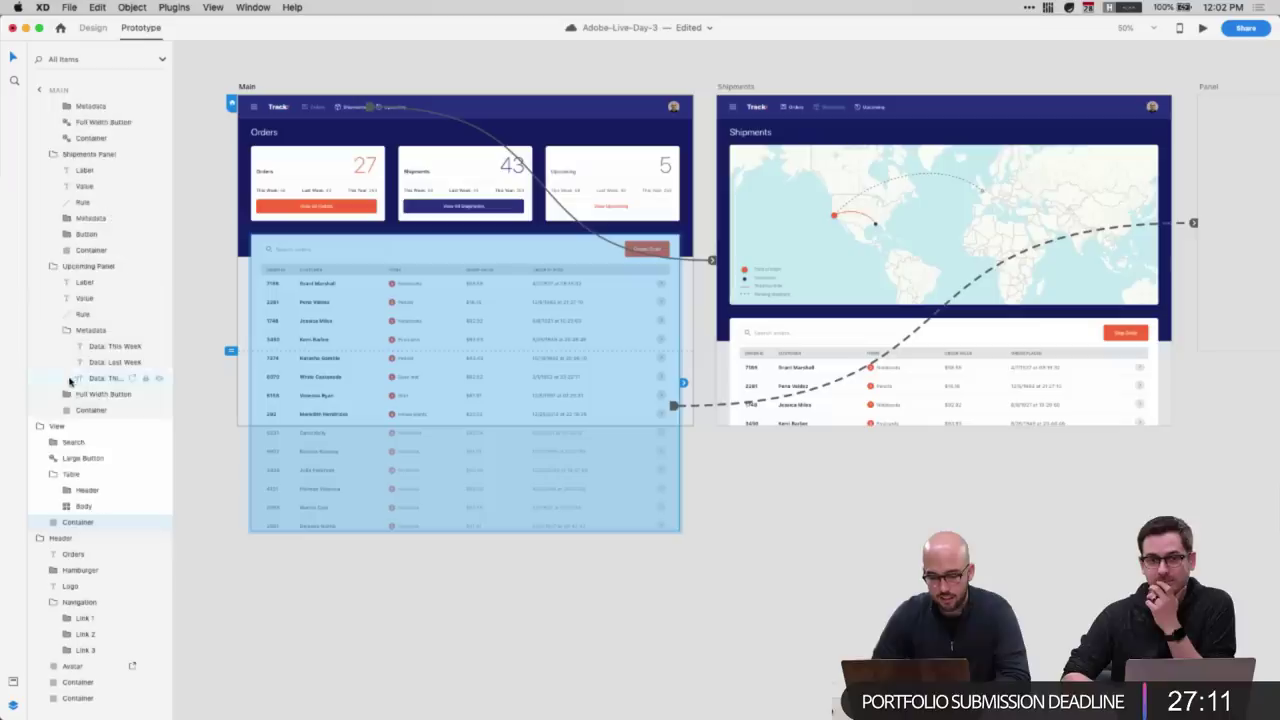
pyautogui.click(82, 506)
pyautogui.hscroll(2, 713, 396)
pyautogui.click(1115, 232)
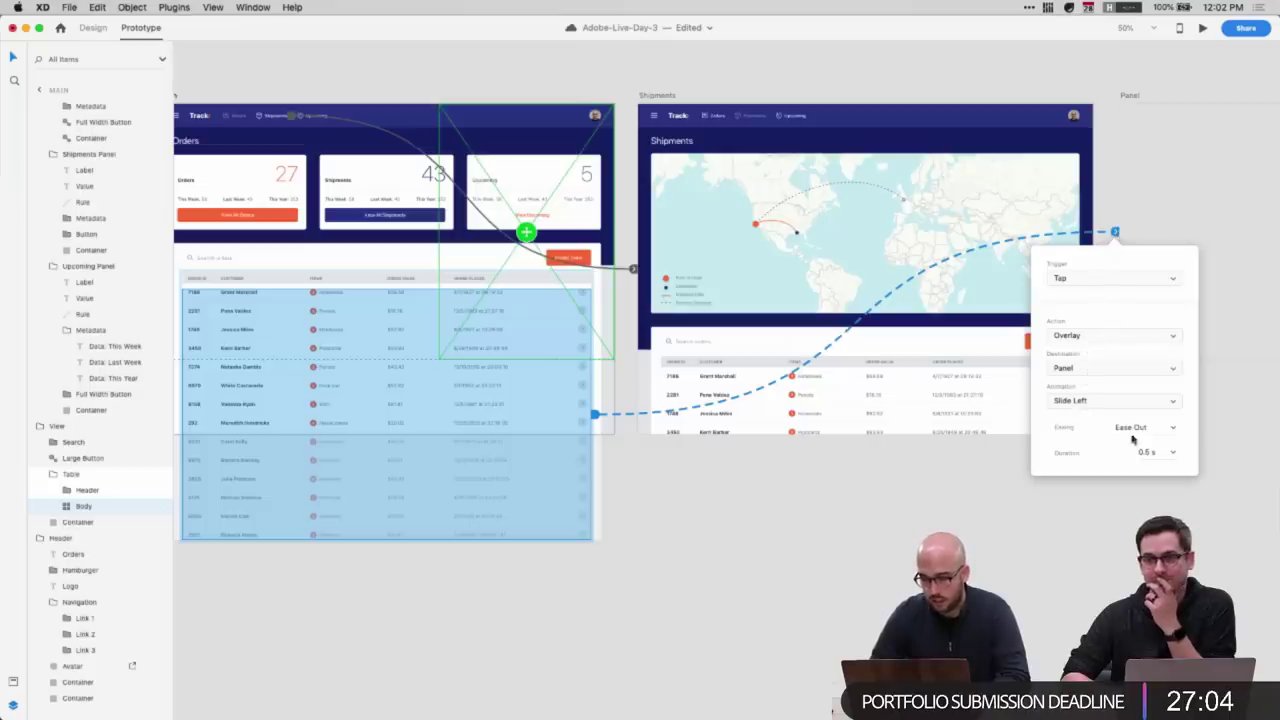
pyautogui.hscroll(-1, 503, 425)
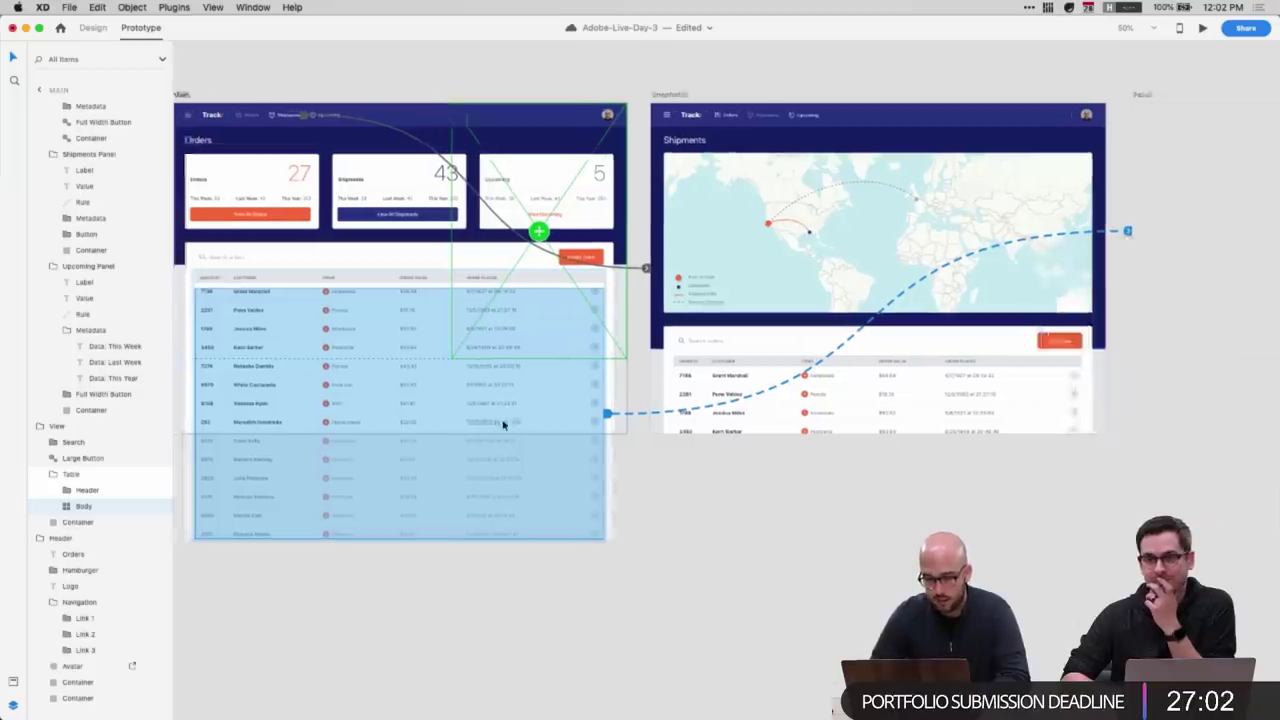
pyautogui.hscroll(-2, 503, 425)
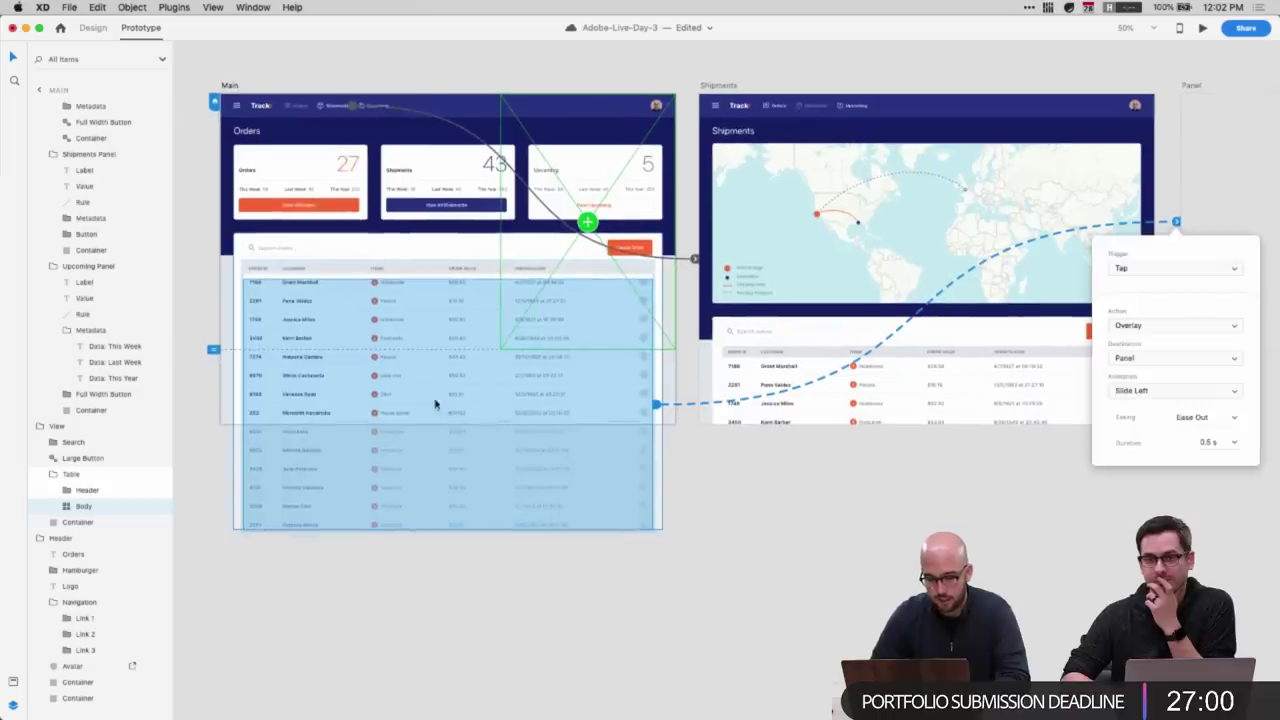